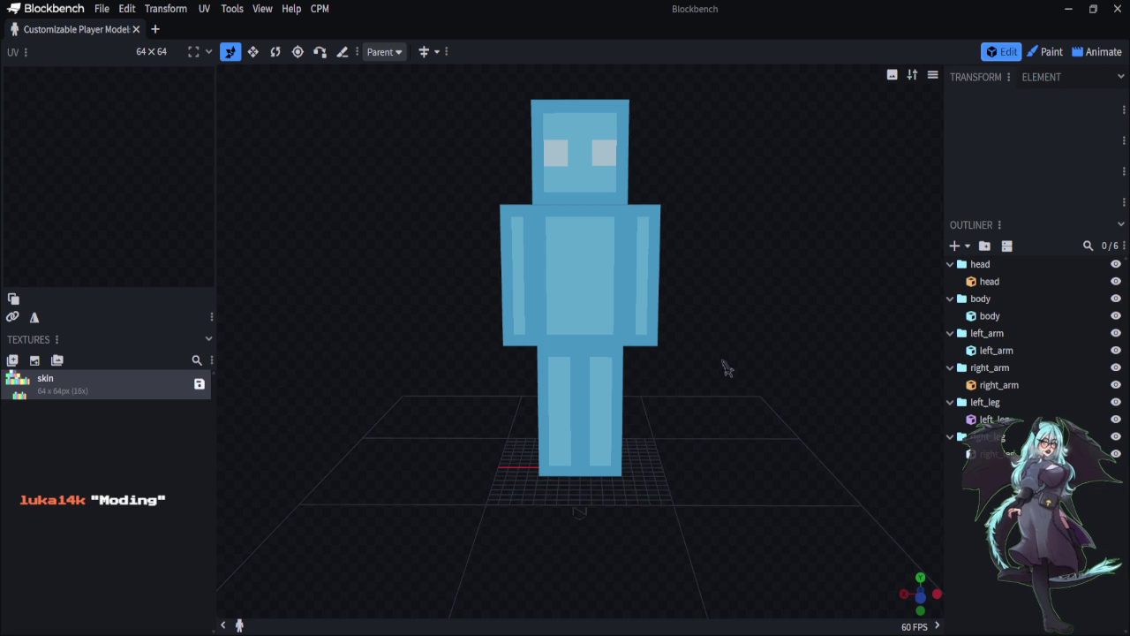
Add the 2nd Layer parts to the customizable player model
mouse_move(726, 368)
left_mouse_down()
mouse_move(671, 369)
mouse_move(797, 353)
mouse_move(805, 374)
mouse_move(734, 379)
left_mouse_up()
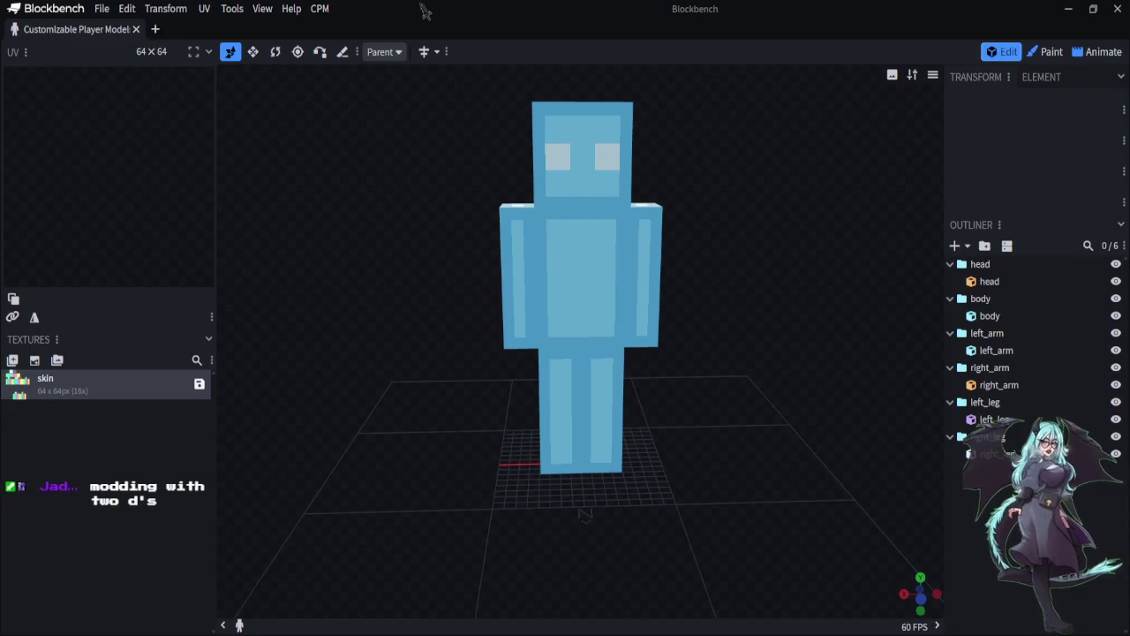
left_click_drag(400, 368, 374, 348)
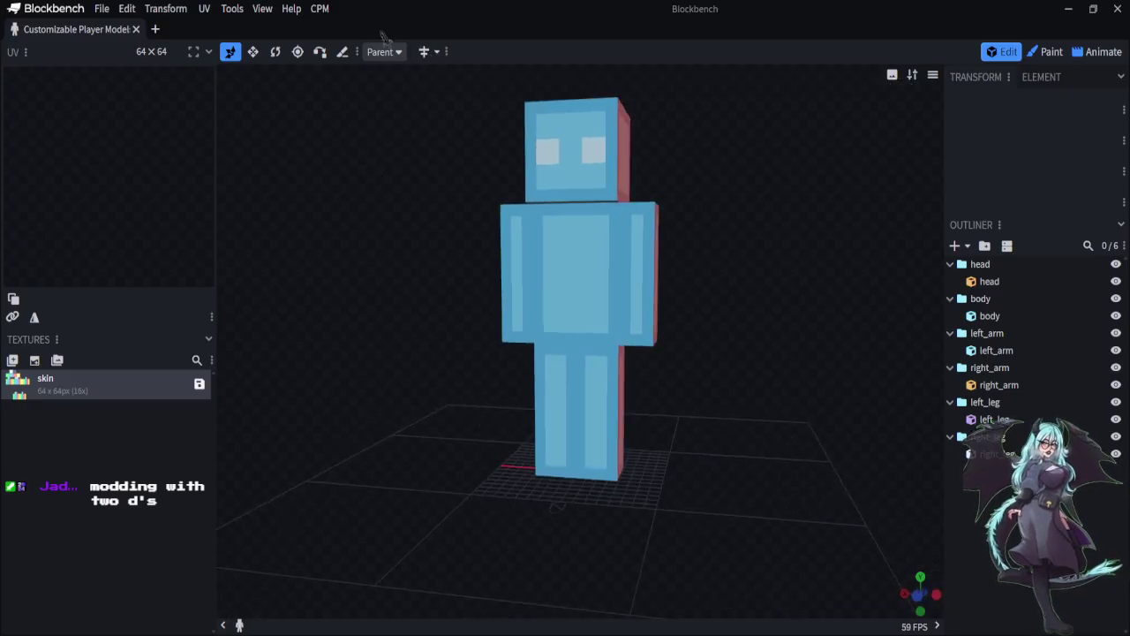
left_click(320, 8)
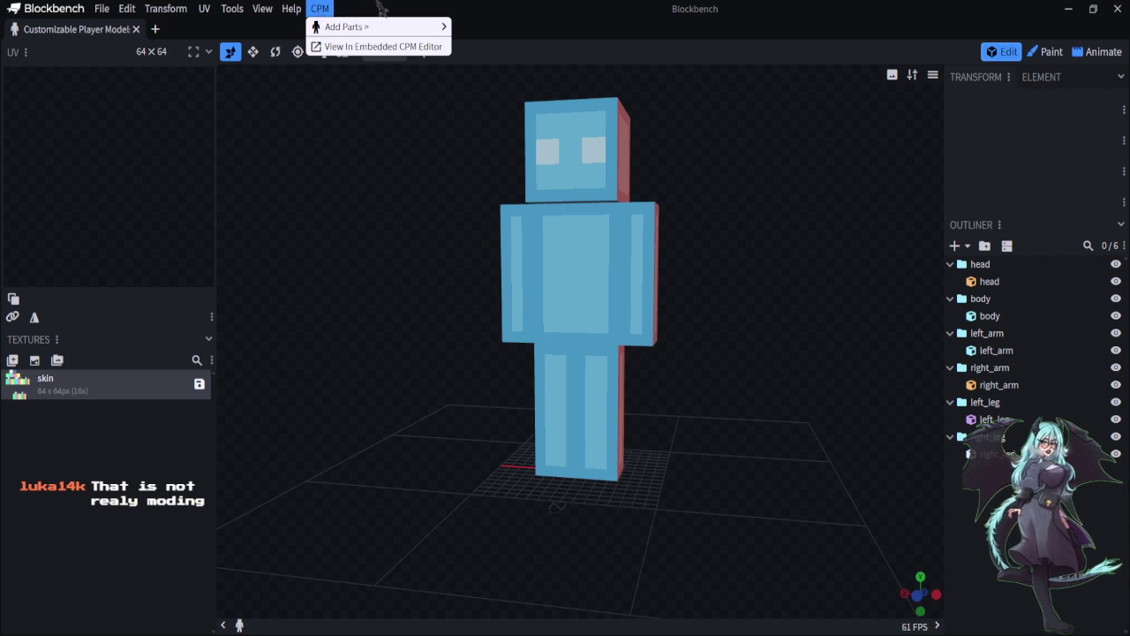
mouse_move(378, 27)
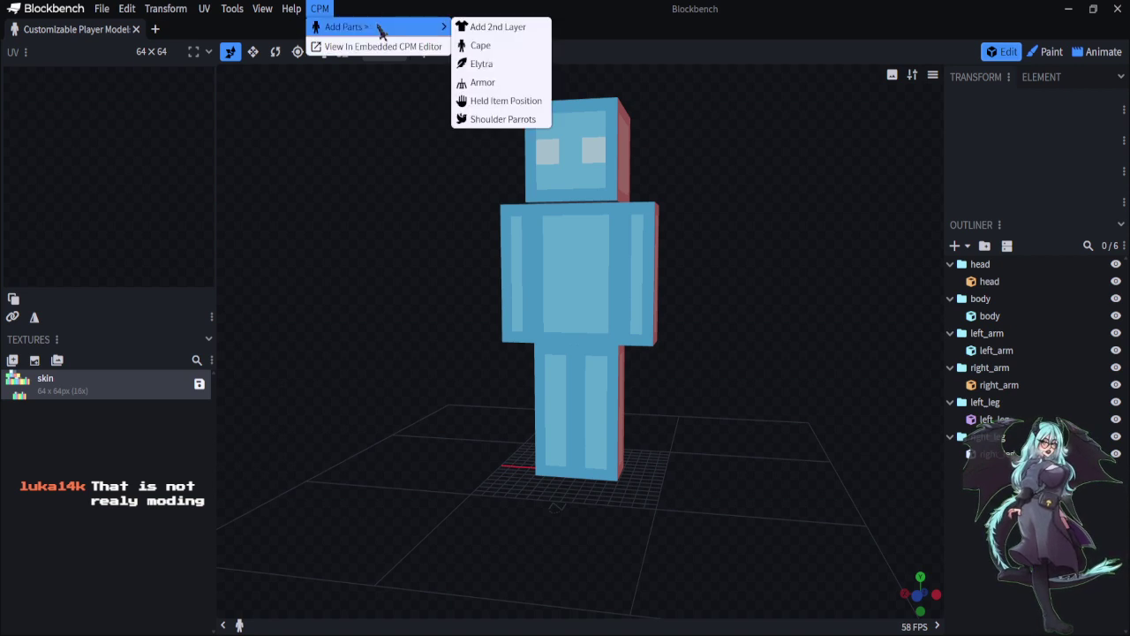
left_click(505, 31)
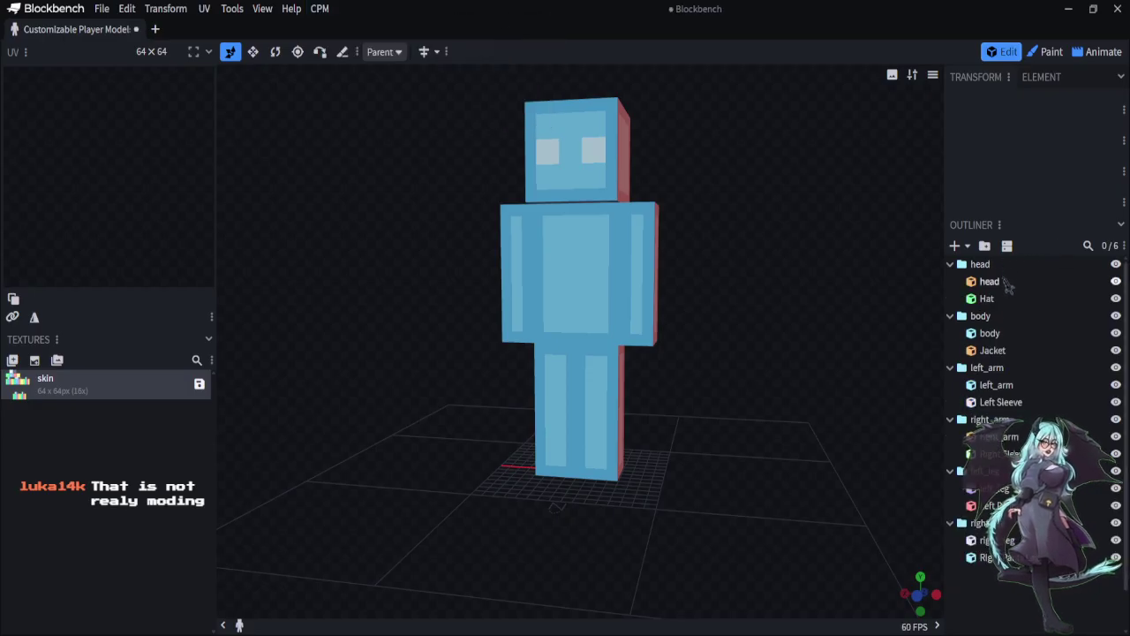
Inspect the texture areas and sizes of the base cubes and their second-layer parts, from the head and Hat to the legs
left_click(1005, 282)
left_click(1009, 300)
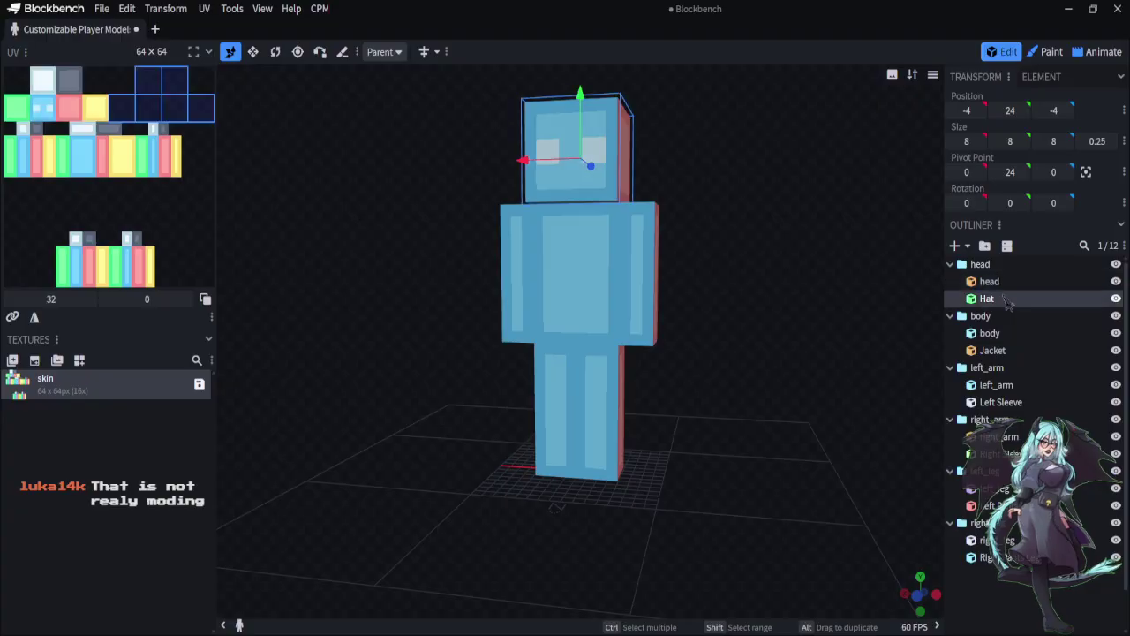
left_click(1008, 336)
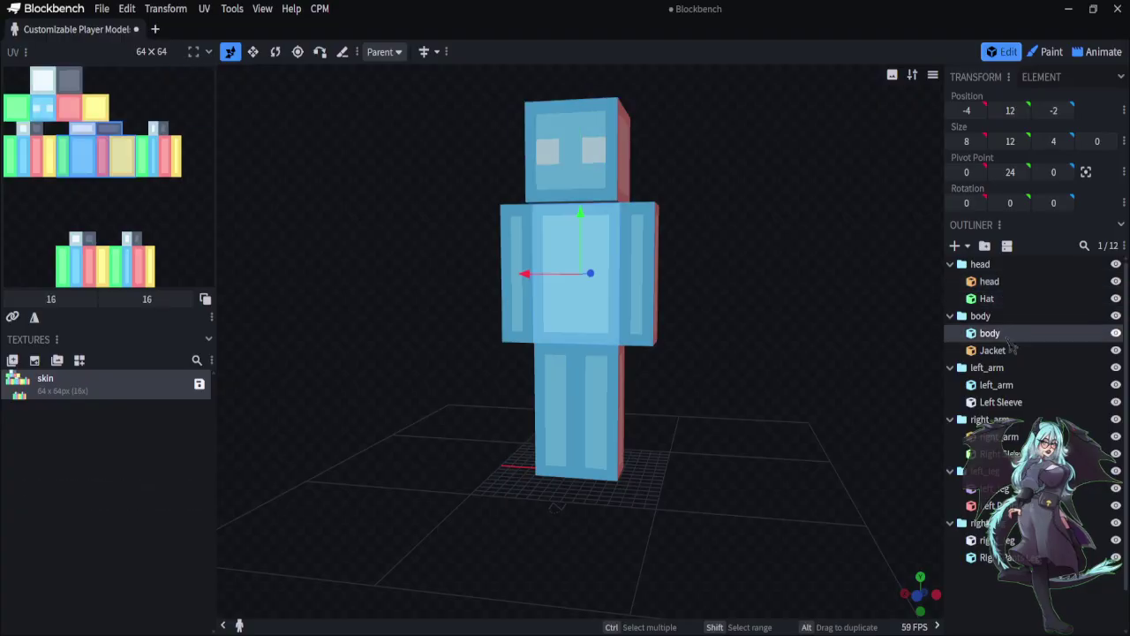
left_click(1011, 353)
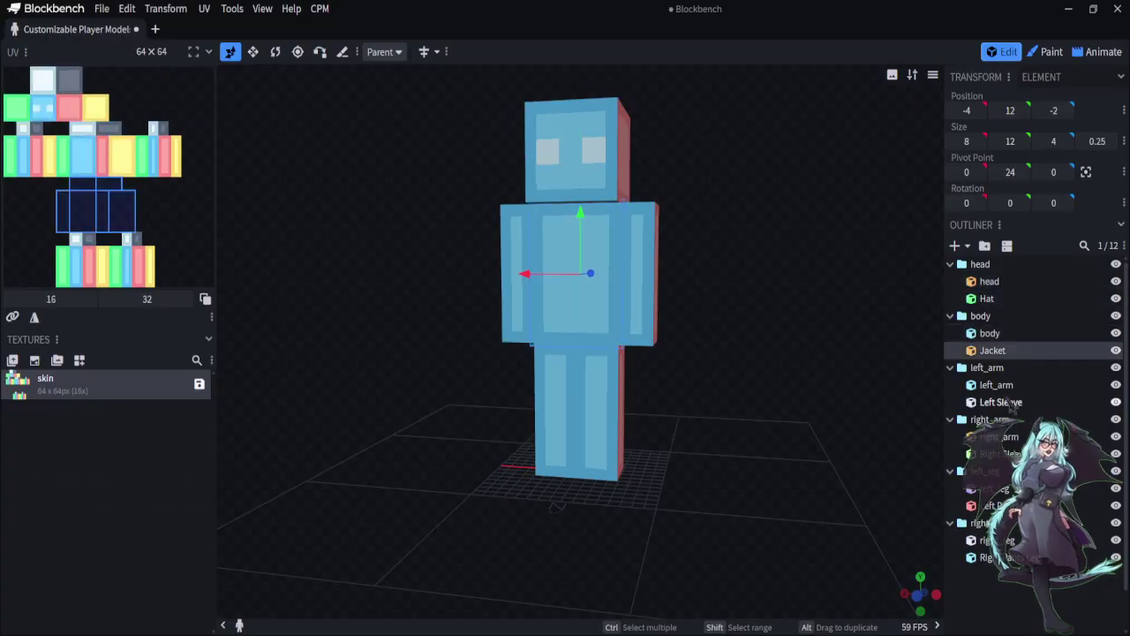
left_click(1004, 386)
left_click(1006, 403)
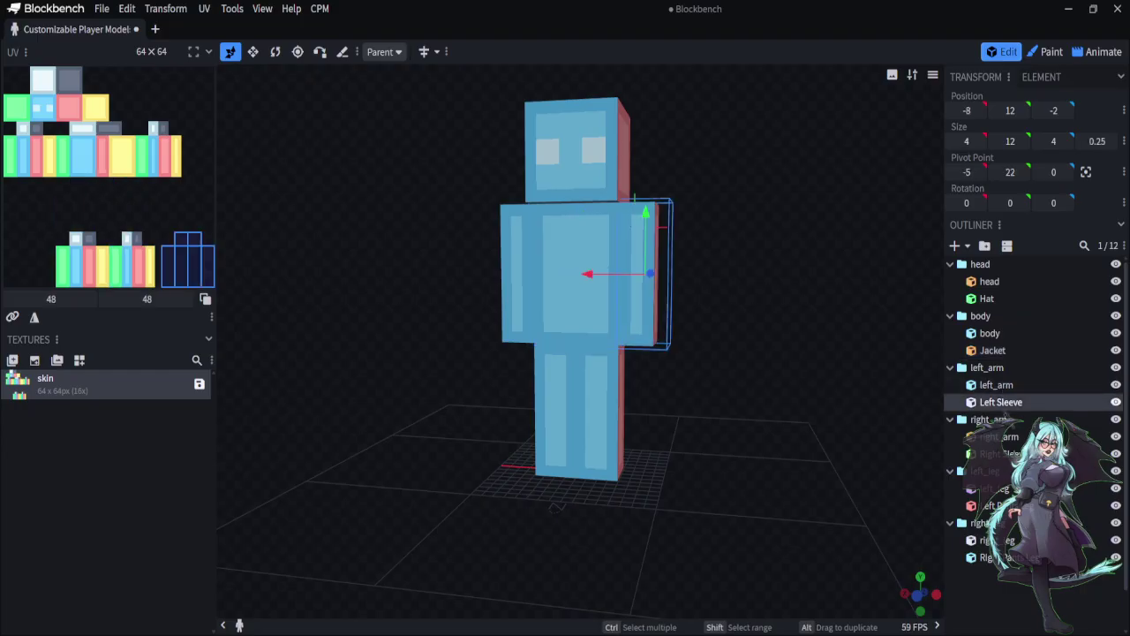
left_click(1006, 454)
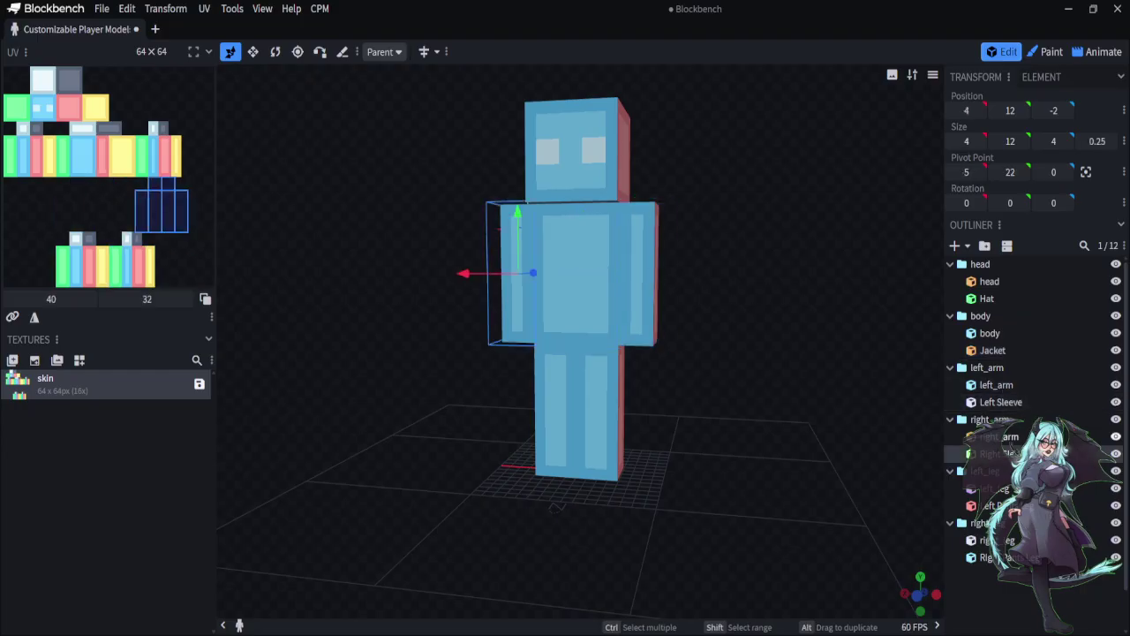
left_click(1006, 437)
left_click(1007, 505)
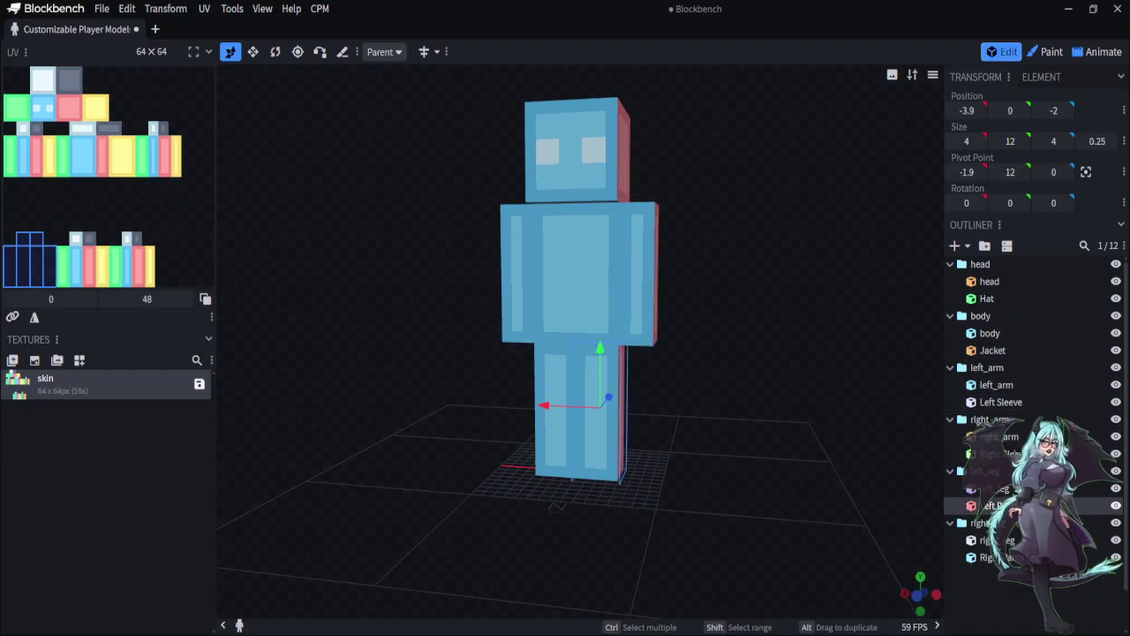
left_click(1002, 489)
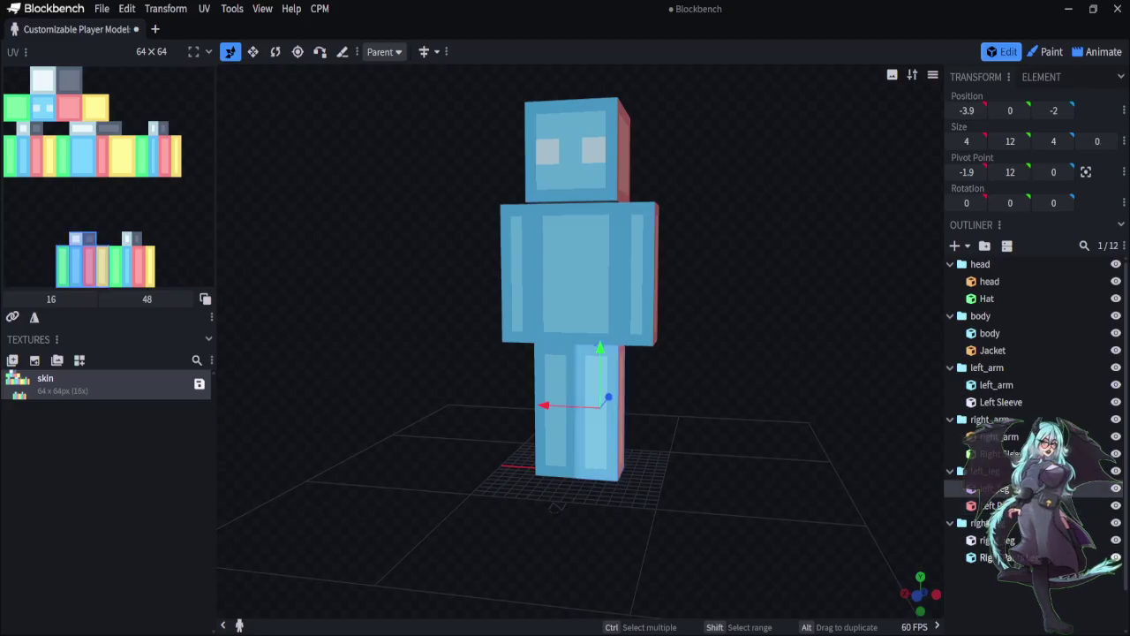
left_click(1006, 558)
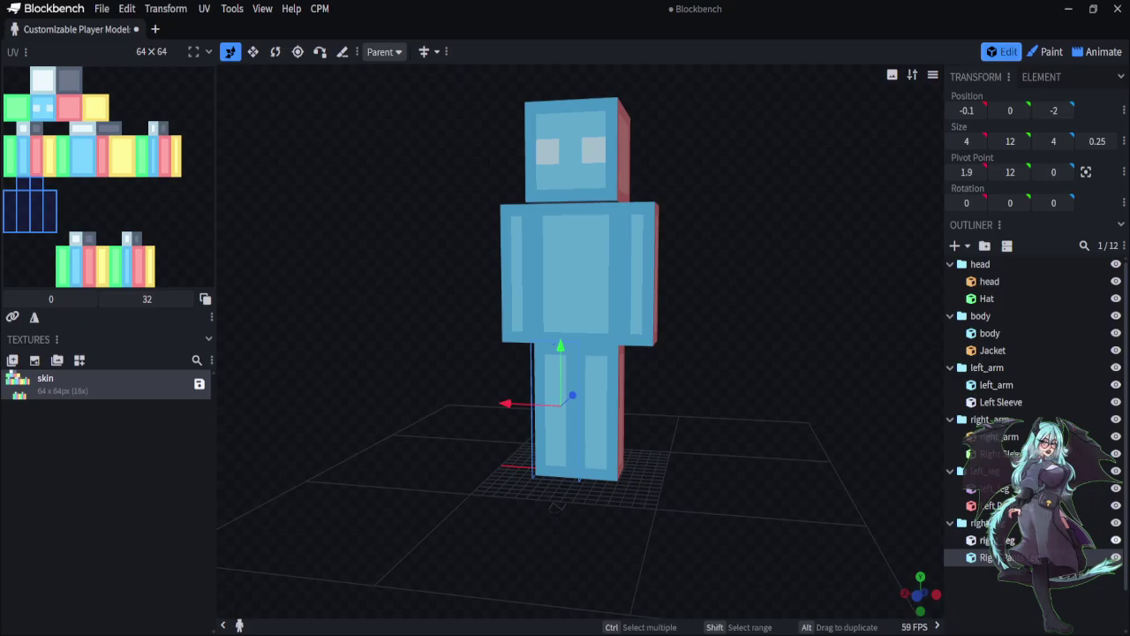
left_click(1007, 505)
Resize the Right Sleeve from its outer side to a width of 3
left_click(1006, 453)
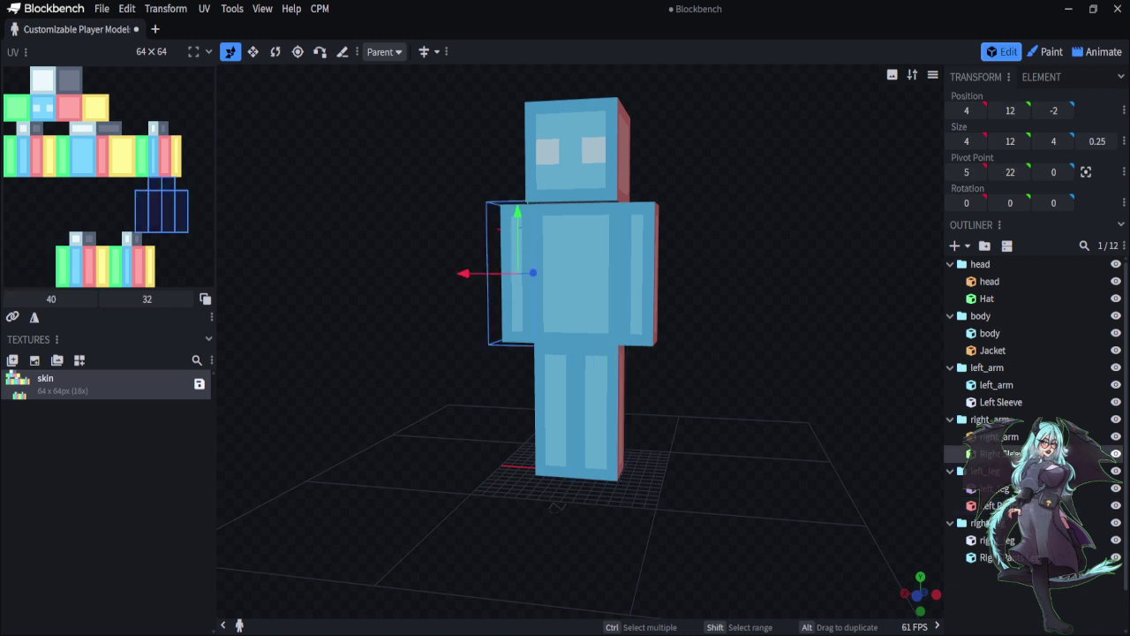
left_click_drag(285, 459, 450, 254)
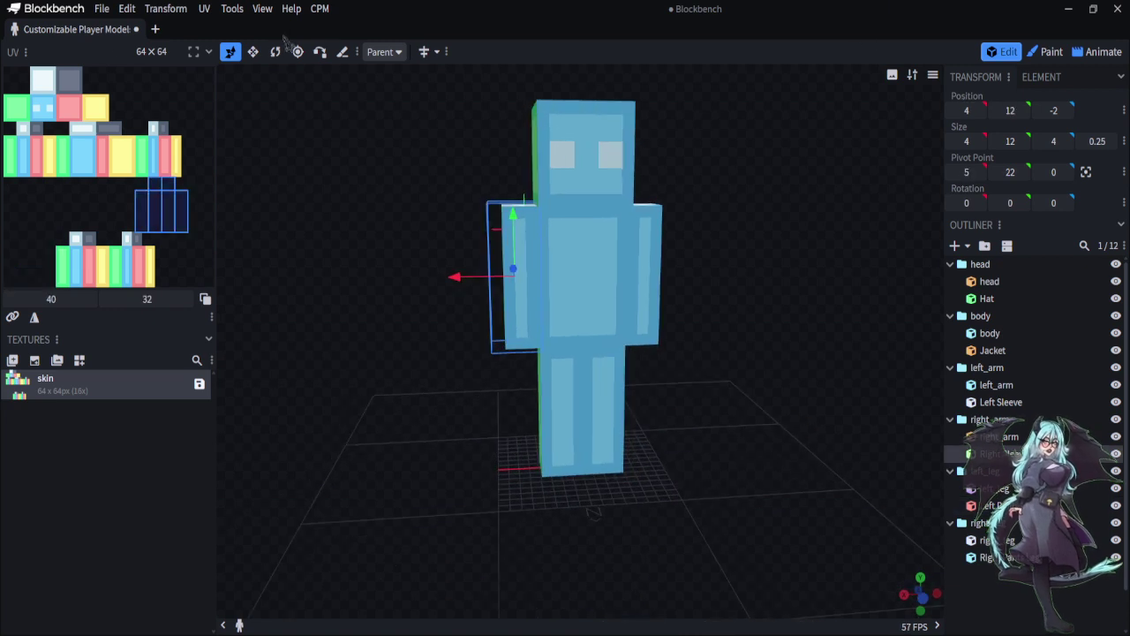
left_click(251, 53)
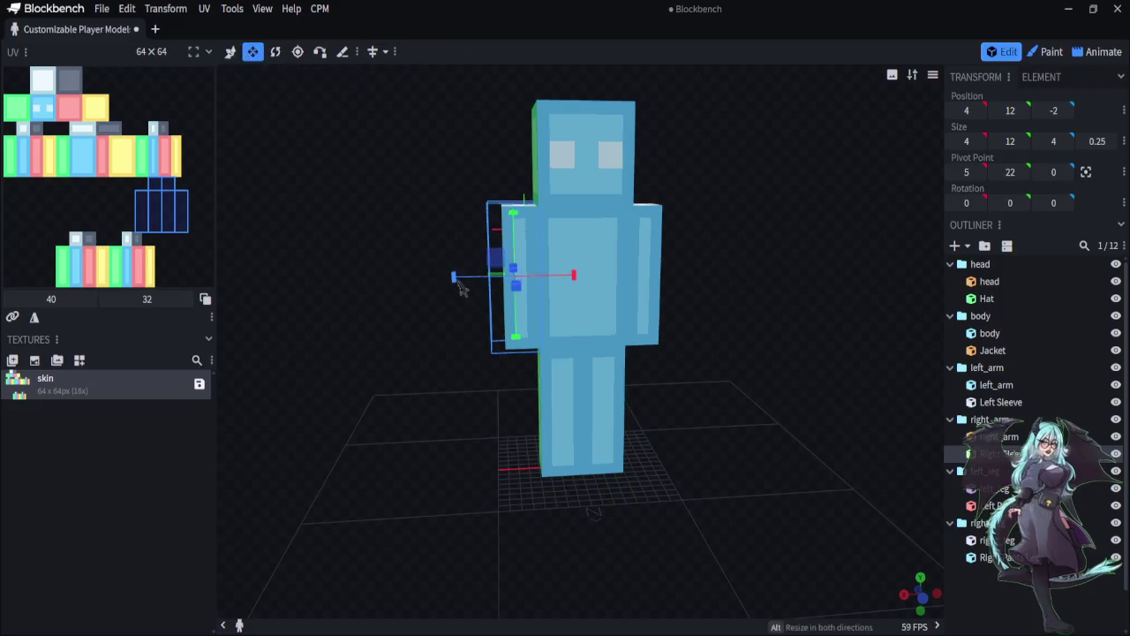
left_click_drag(459, 283, 469, 288)
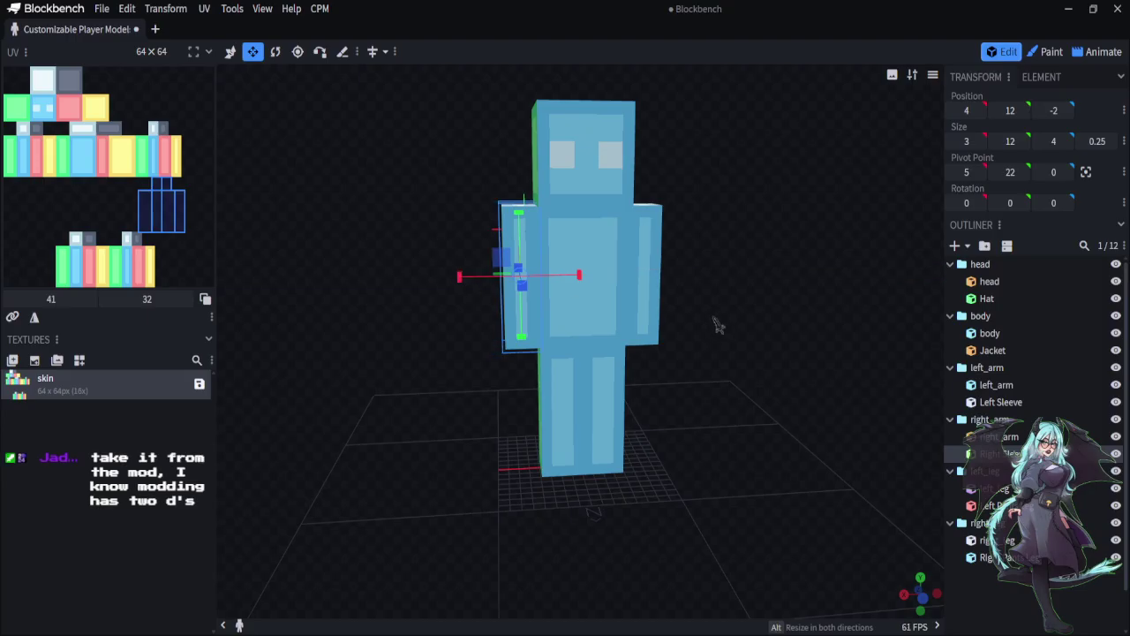
Resize the Left Sleeve from its outer side to a width of 3, and return to the Move tool
left_click(1006, 402)
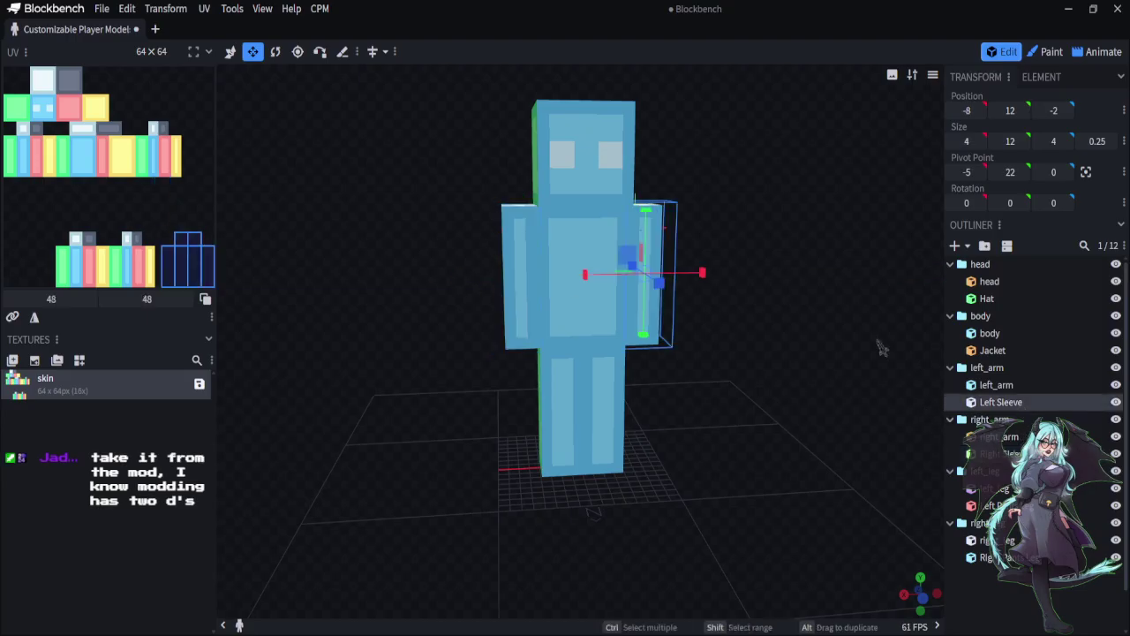
left_click_drag(694, 277, 697, 273)
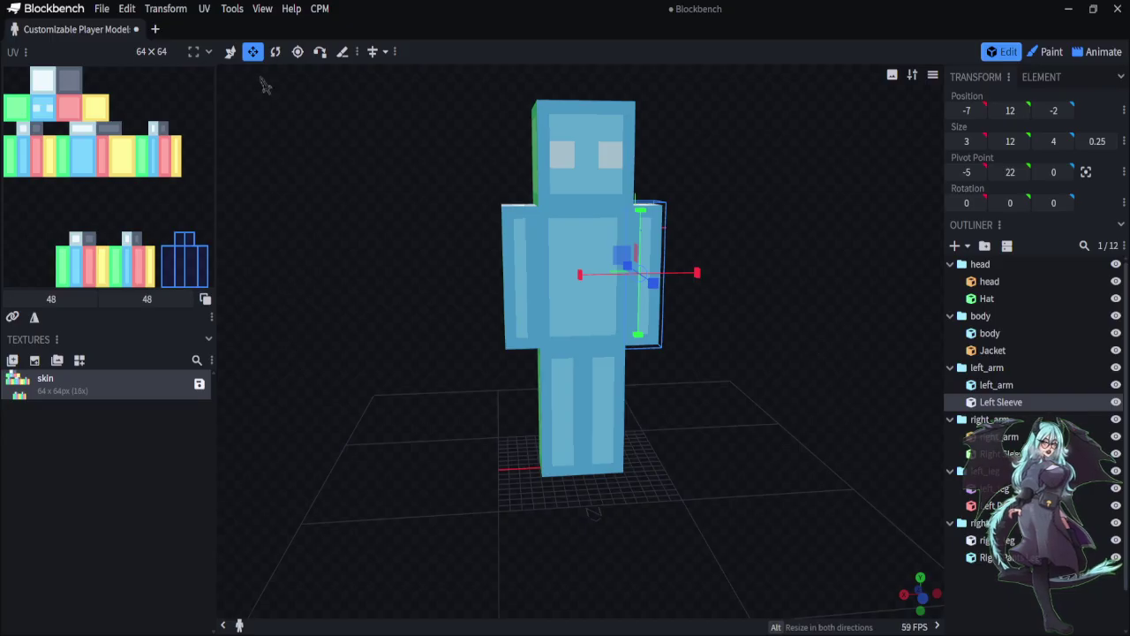
left_click(230, 51)
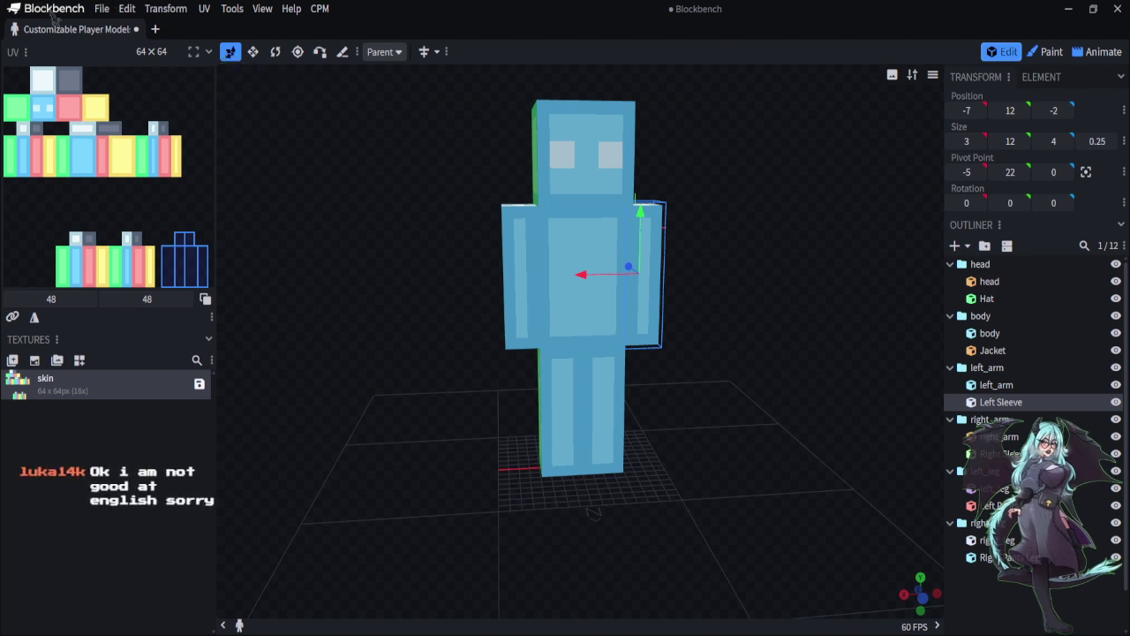
mouse_move(420, 487)
left_mouse_down()
mouse_move(476, 480)
mouse_move(616, 522)
mouse_move(411, 469)
mouse_move(423, 475)
mouse_move(262, 472)
mouse_move(252, 484)
mouse_move(298, 485)
mouse_move(366, 416)
mouse_move(438, 487)
left_mouse_up()
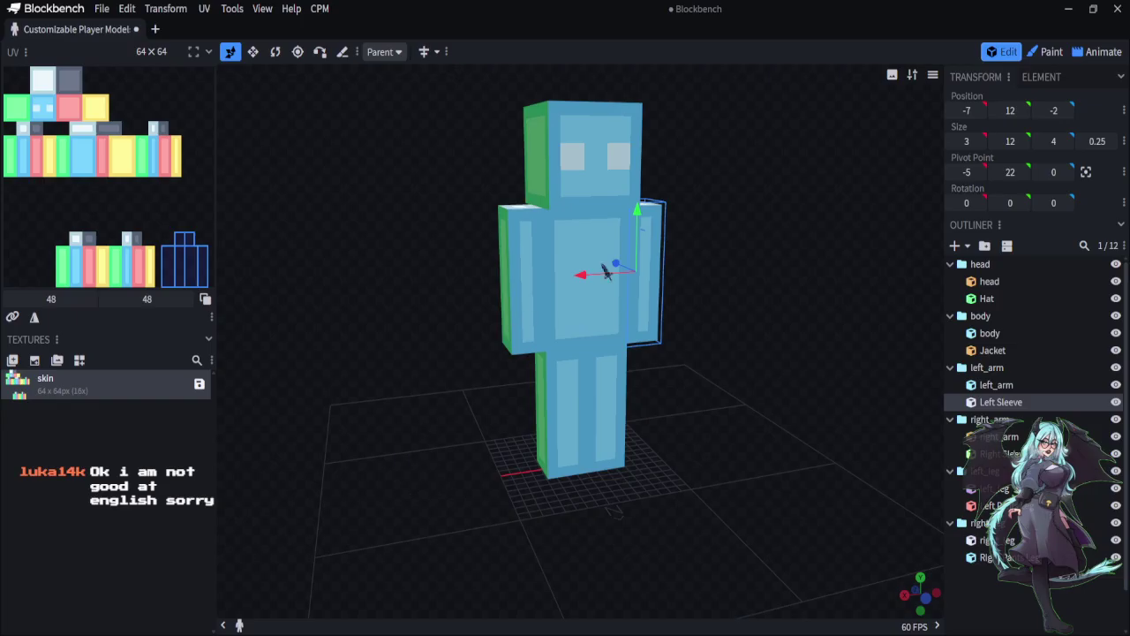
Add the winged character sheet as a reference image for this project and place it beside the model's head
right_click(319, 197)
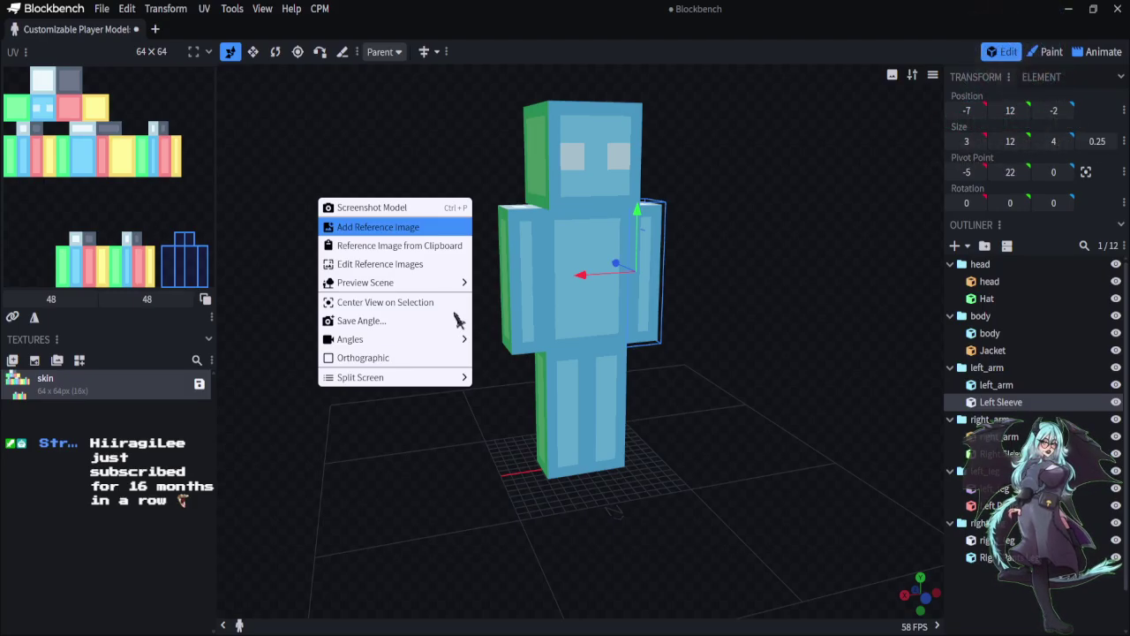
key("Return")
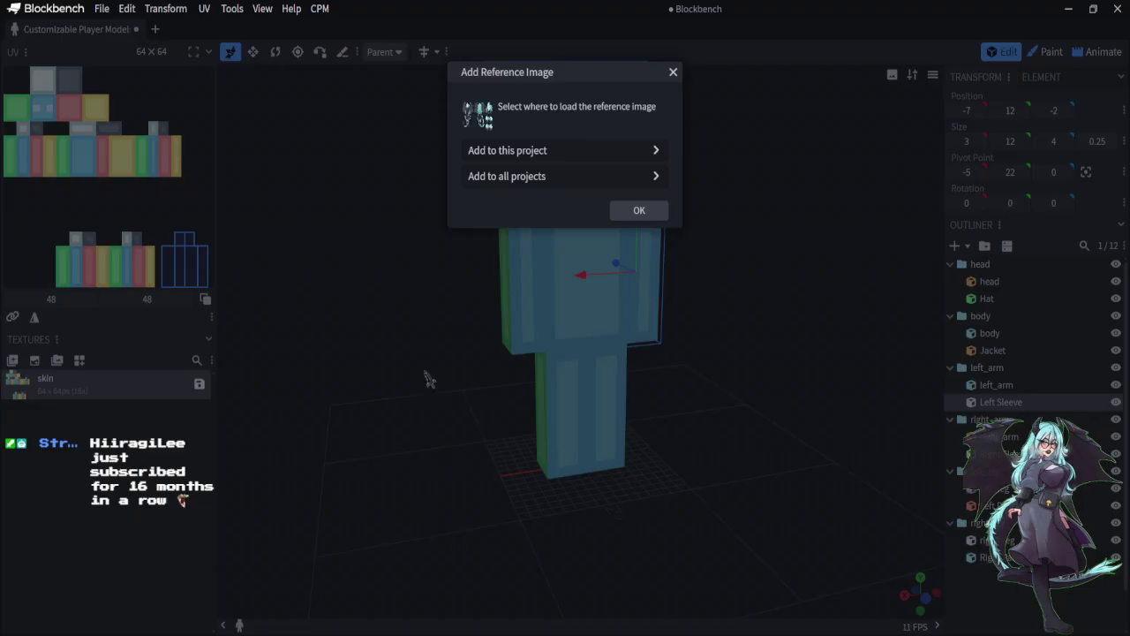
left_click(606, 157)
left_click_drag(781, 380, 792, 136)
left_click(746, 313)
key("KP_1")
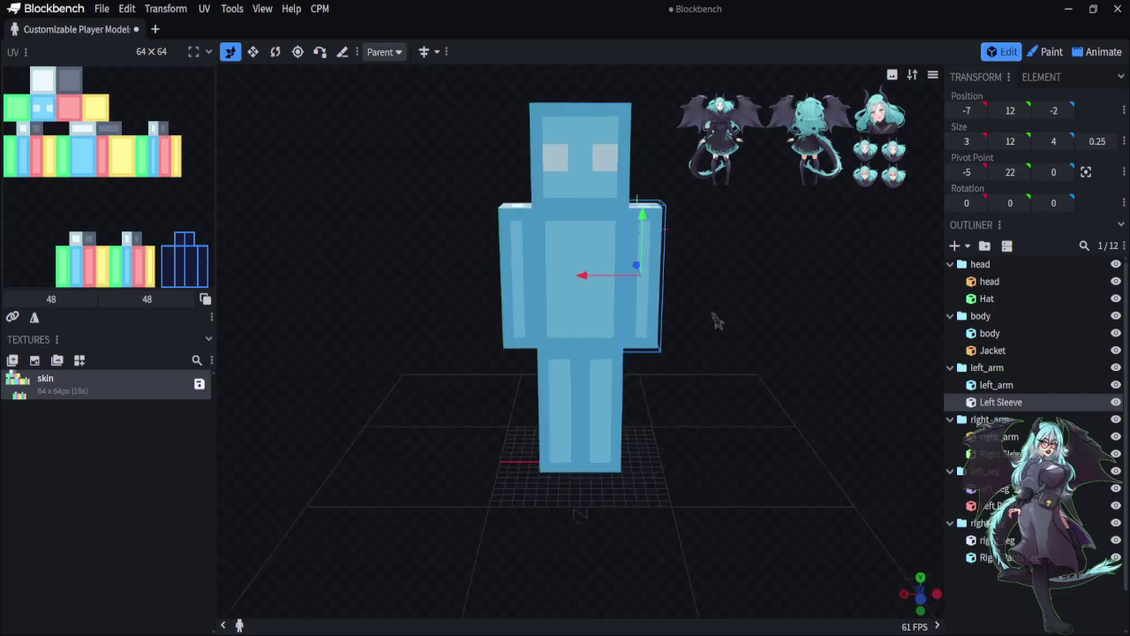
Add the black dress photo as a second reference image for this project
right_click(778, 248)
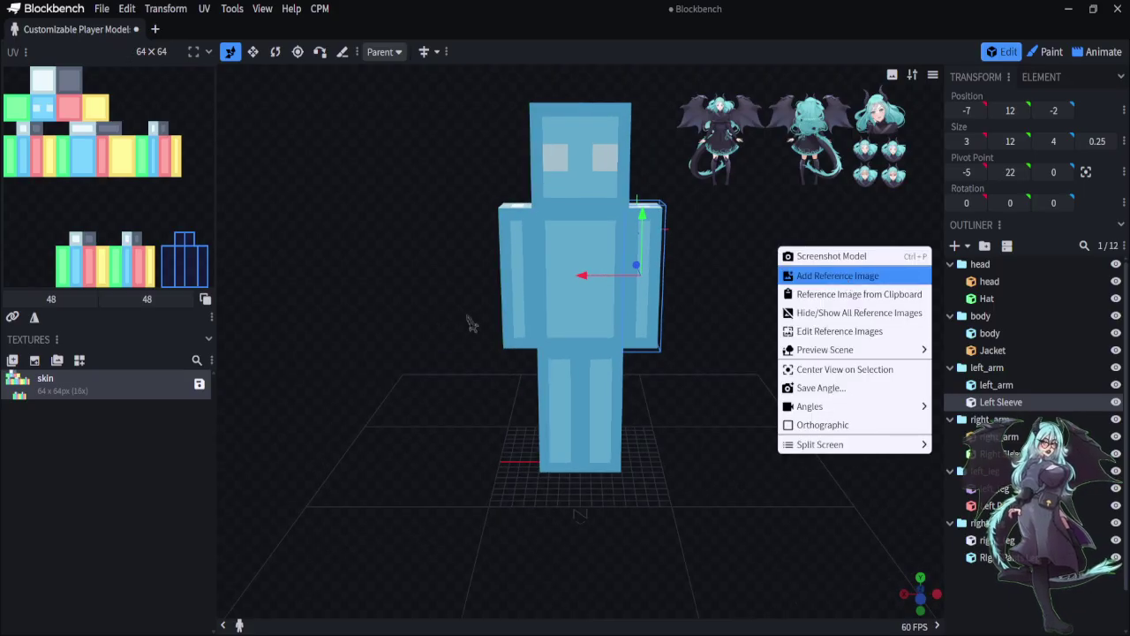
key("Return")
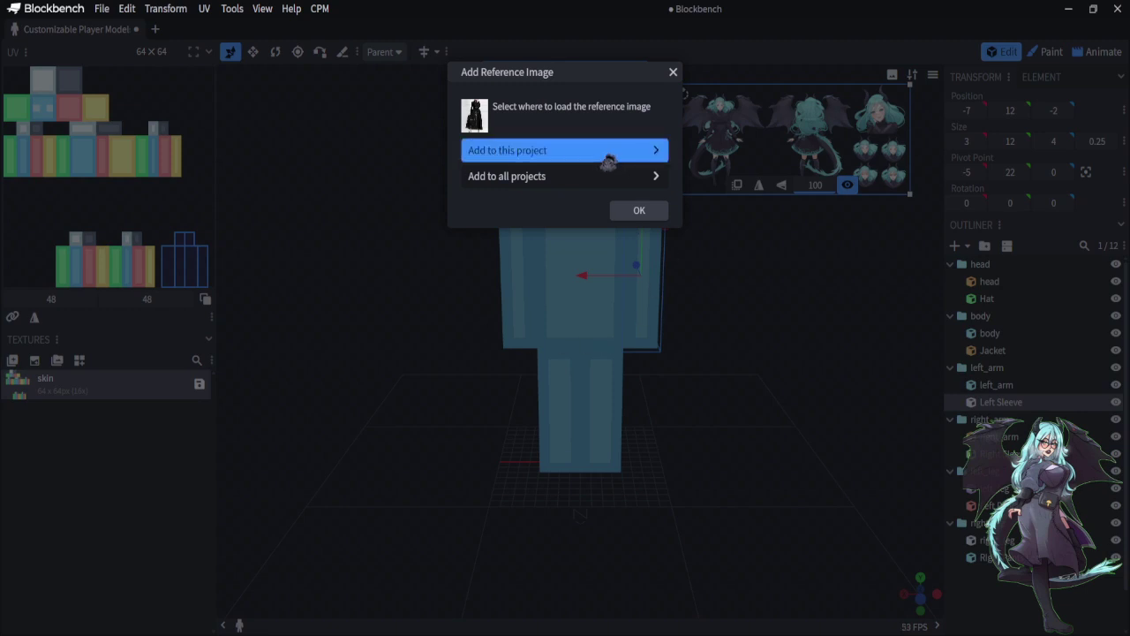
left_click(609, 157)
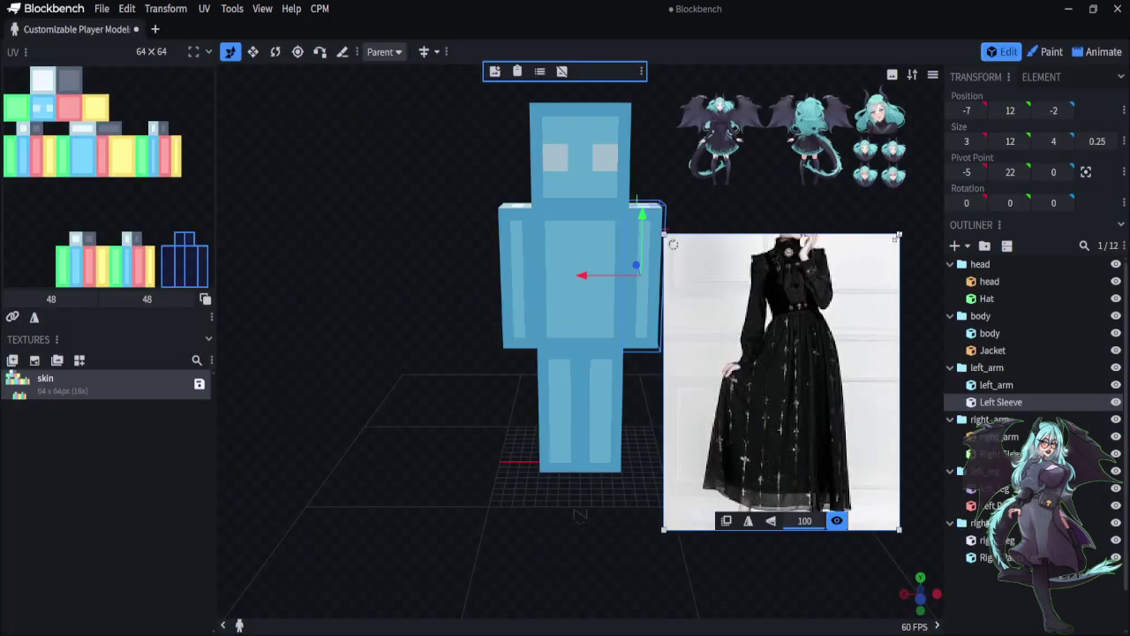
Shrink the dress reference image and place it beside the model's head, opposite the character sheet
left_click_drag(897, 238, 805, 328)
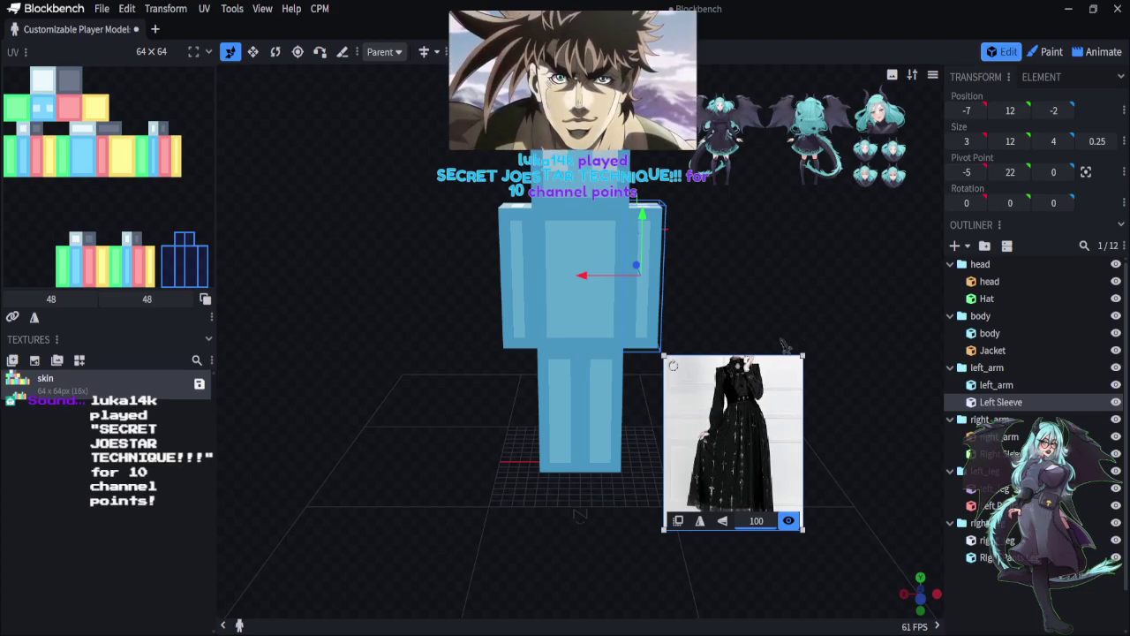
left_click_drag(775, 458, 403, 239)
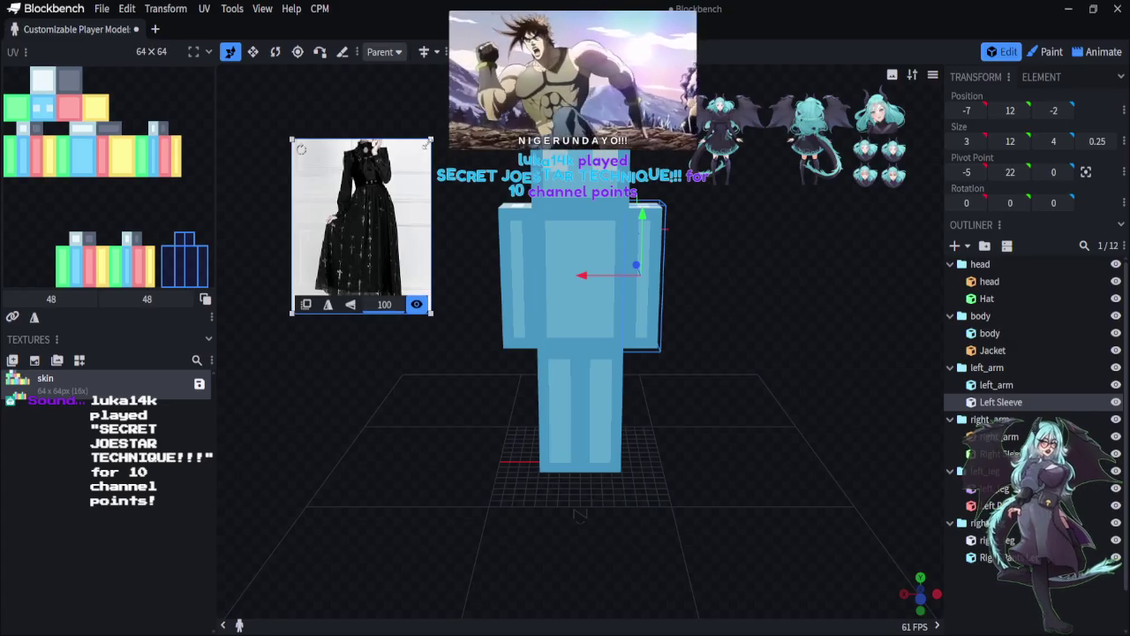
left_click_drag(429, 141, 317, 119)
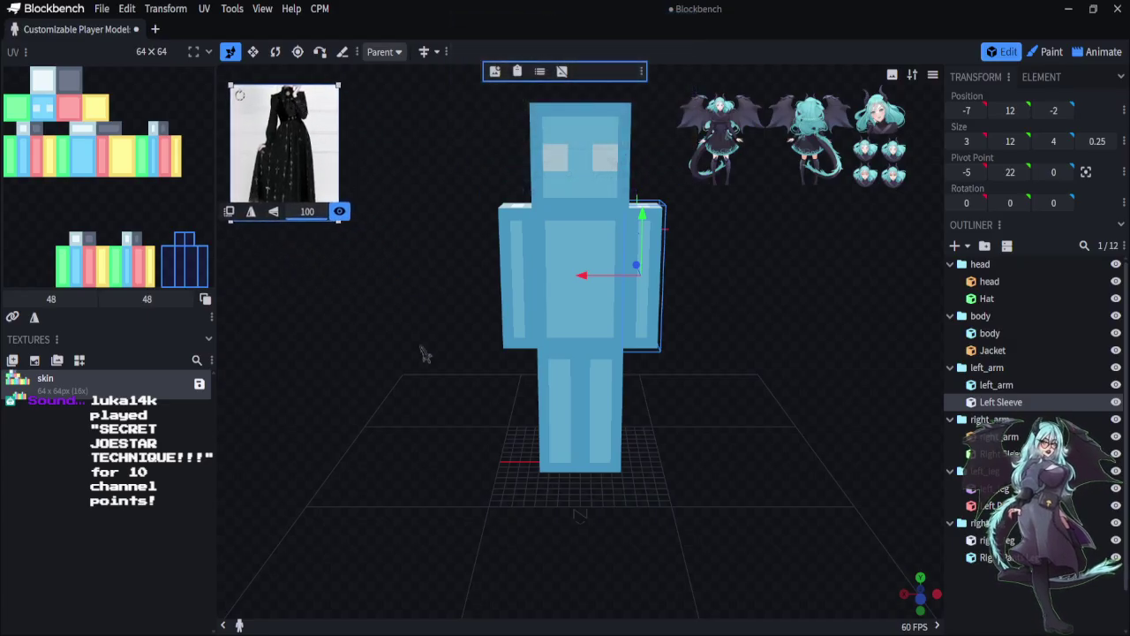
left_click(424, 353)
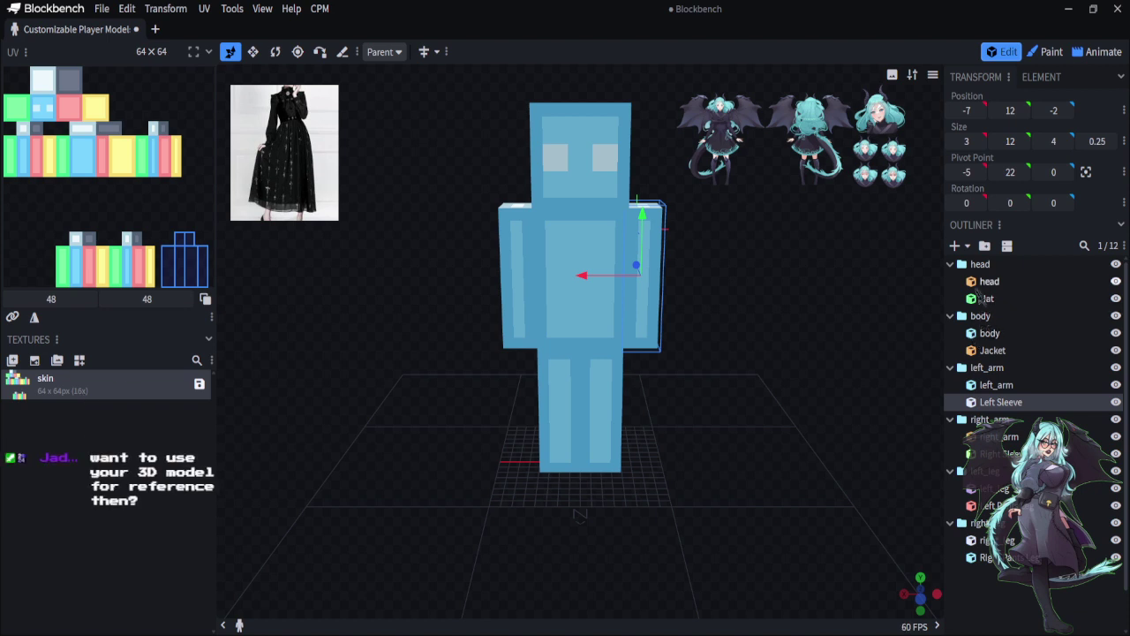
Switch to painting and hide the second-layer Hat, Jacket, both sleeves and both pants legs
left_click(1034, 53)
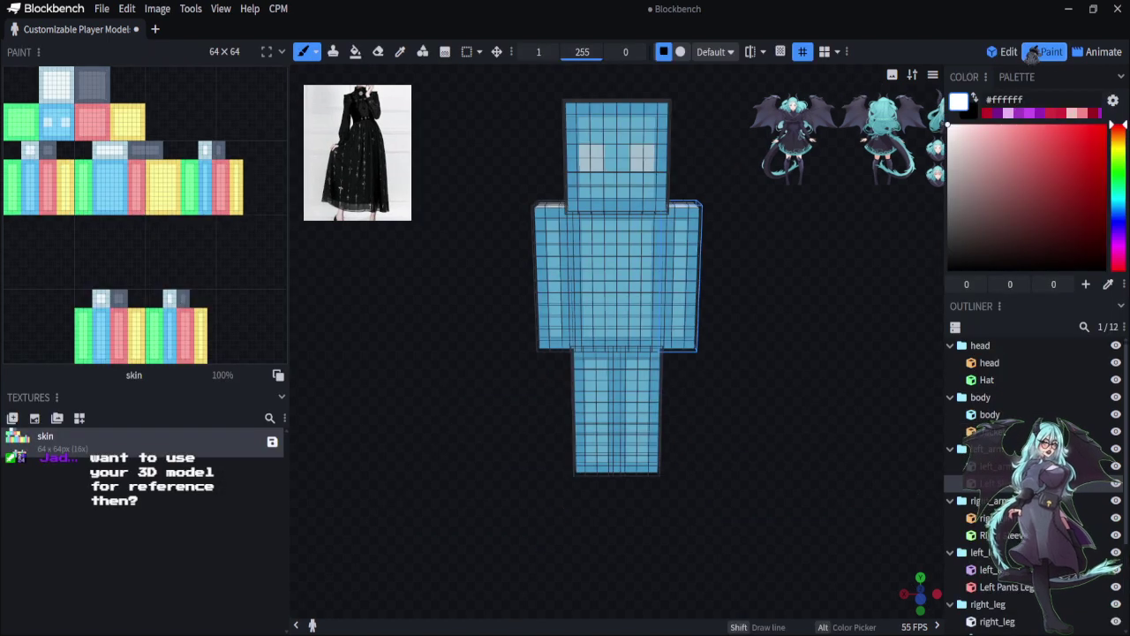
left_click_drag(836, 374, 900, 374)
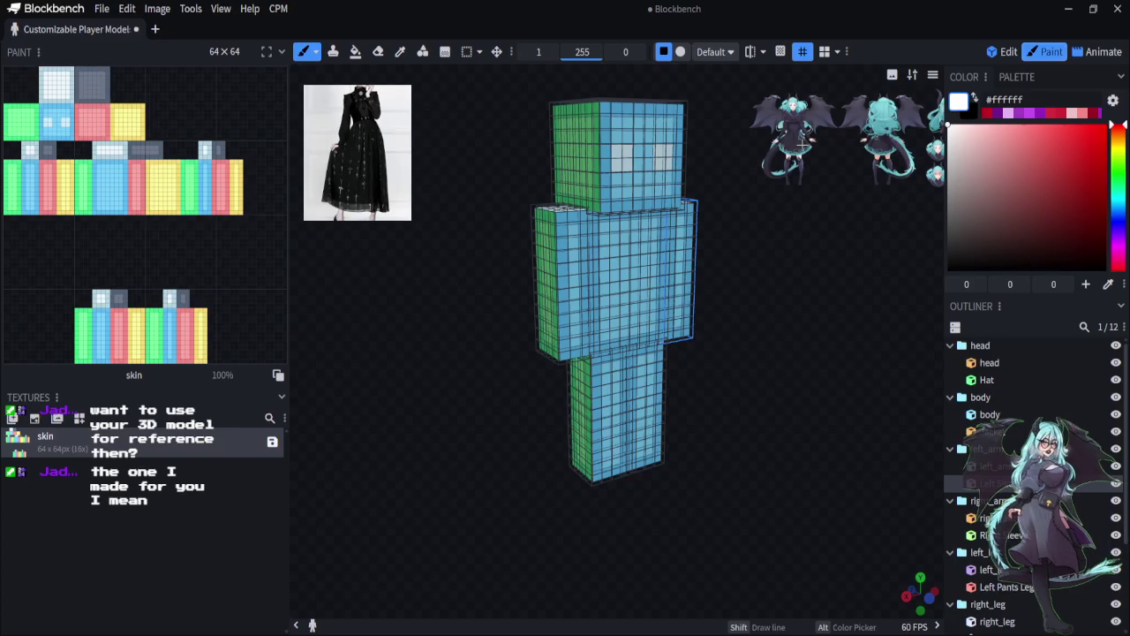
left_click_drag(862, 259, 847, 204)
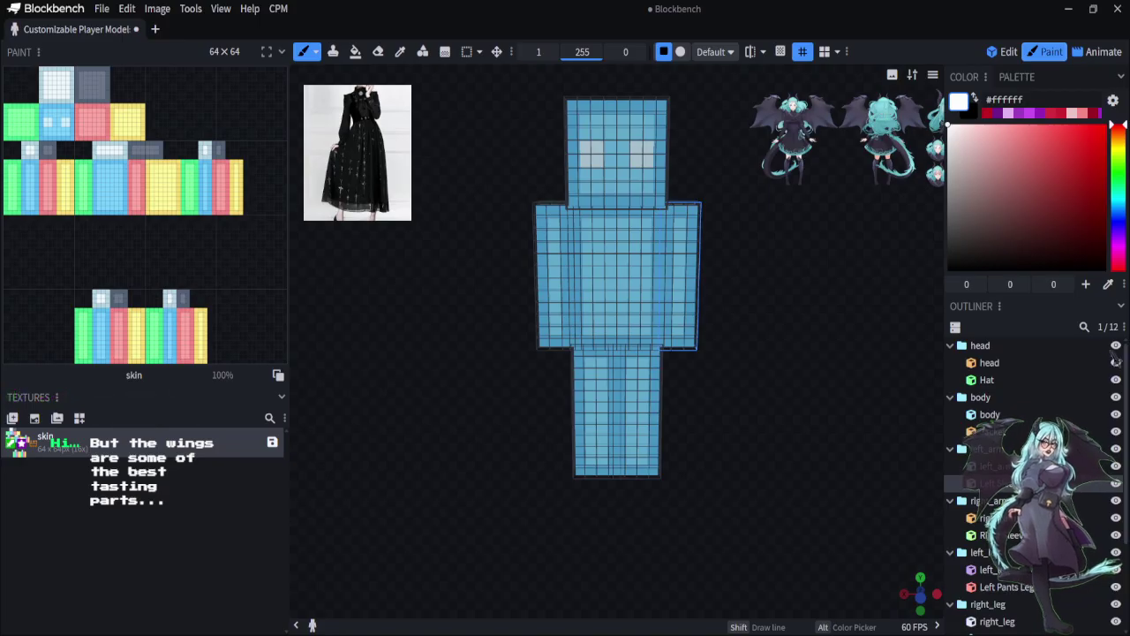
left_click(1116, 379)
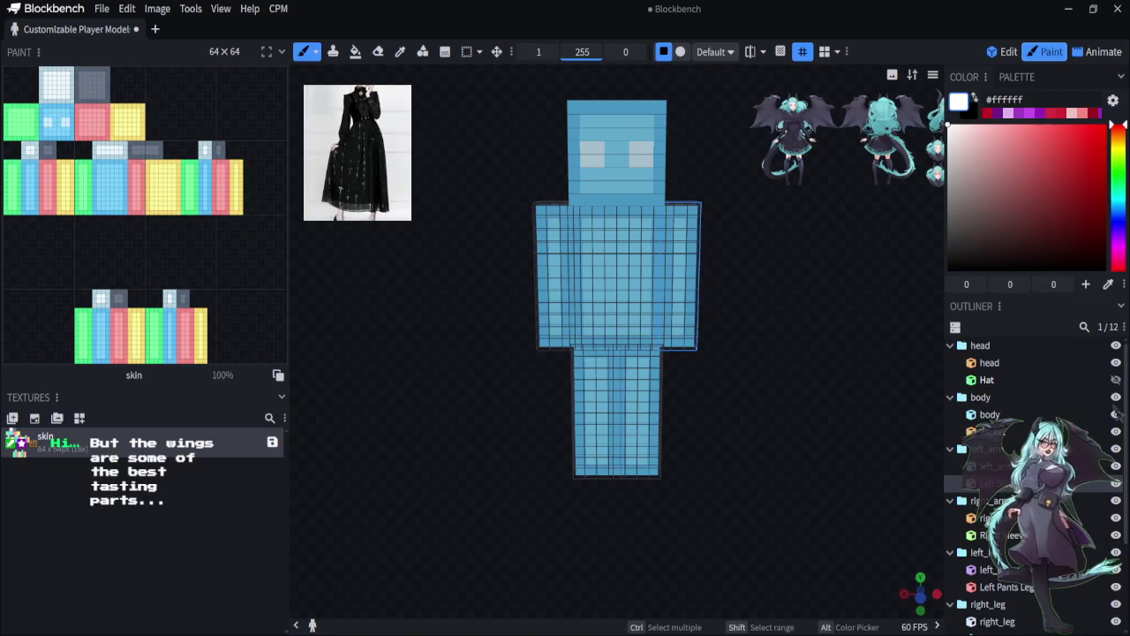
left_click(1116, 432)
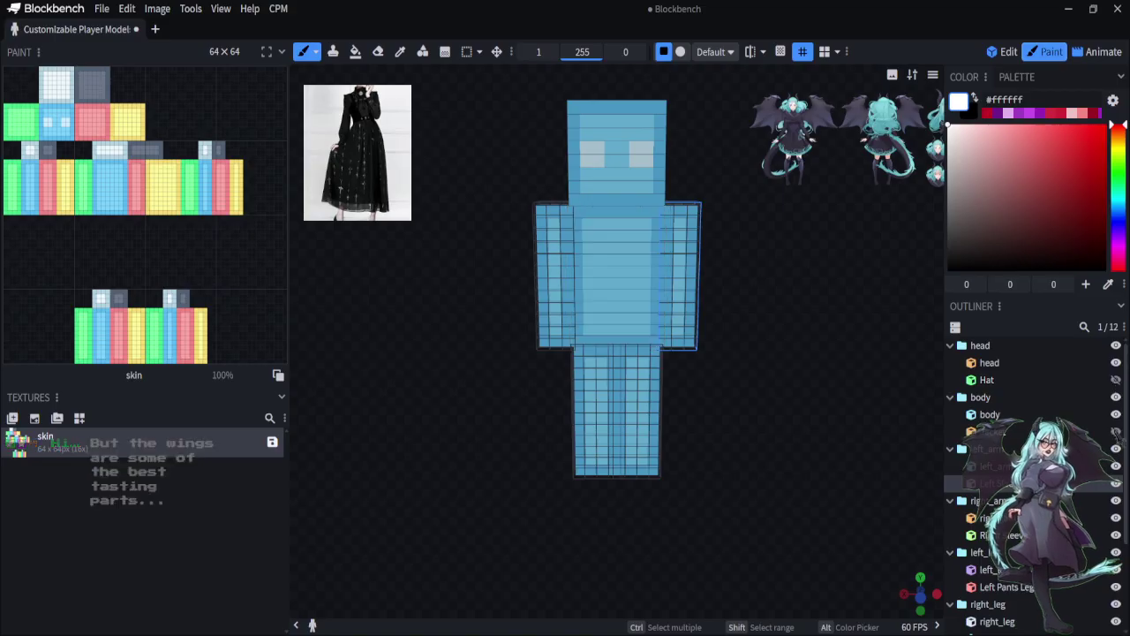
left_click(1116, 483)
left_click(1116, 535)
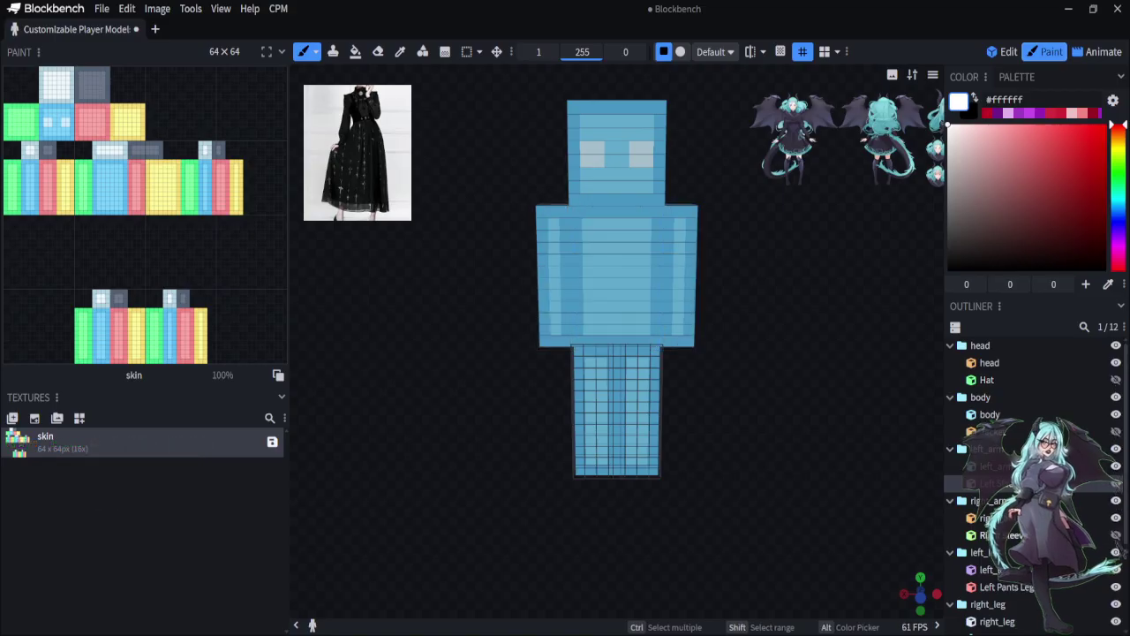
left_click(1116, 586)
scroll(1116, 586, "down", 3)
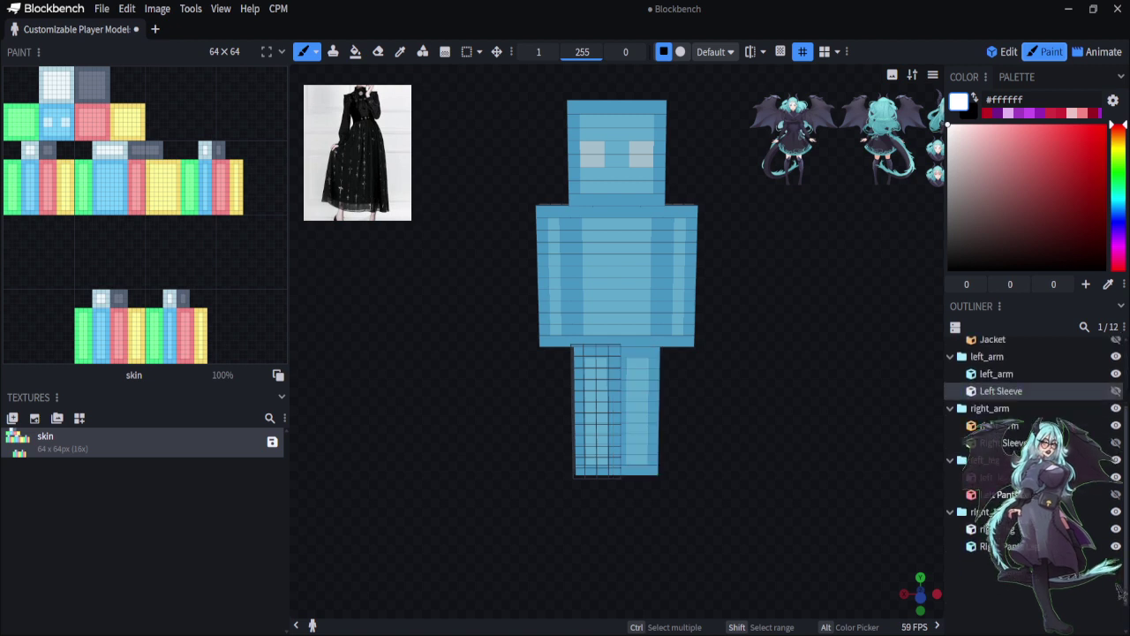
left_click(1116, 514)
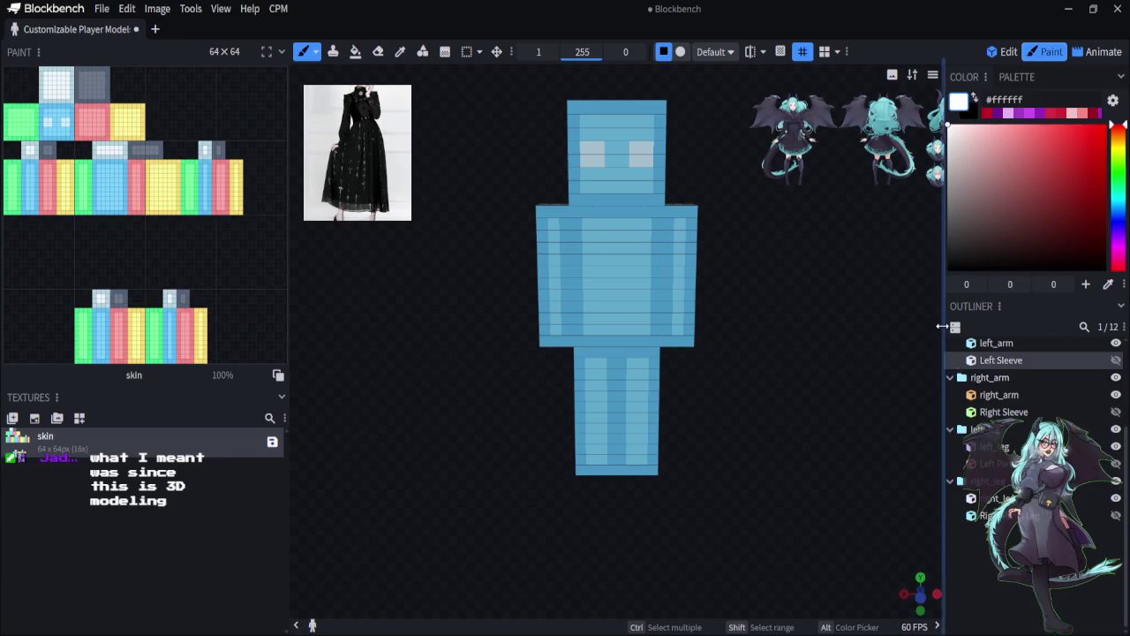
Narrow the side panel to uncover the character sheet, sample its teal hair colour #5fadbb and return to the brush
left_click_drag(942, 326, 996, 329)
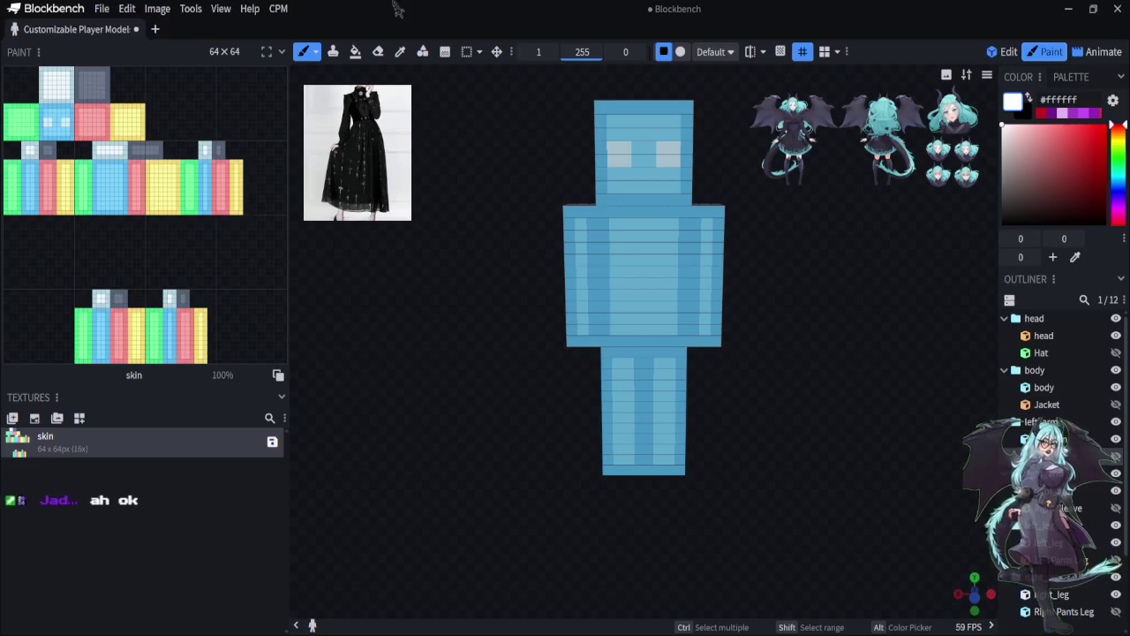
left_click(400, 51)
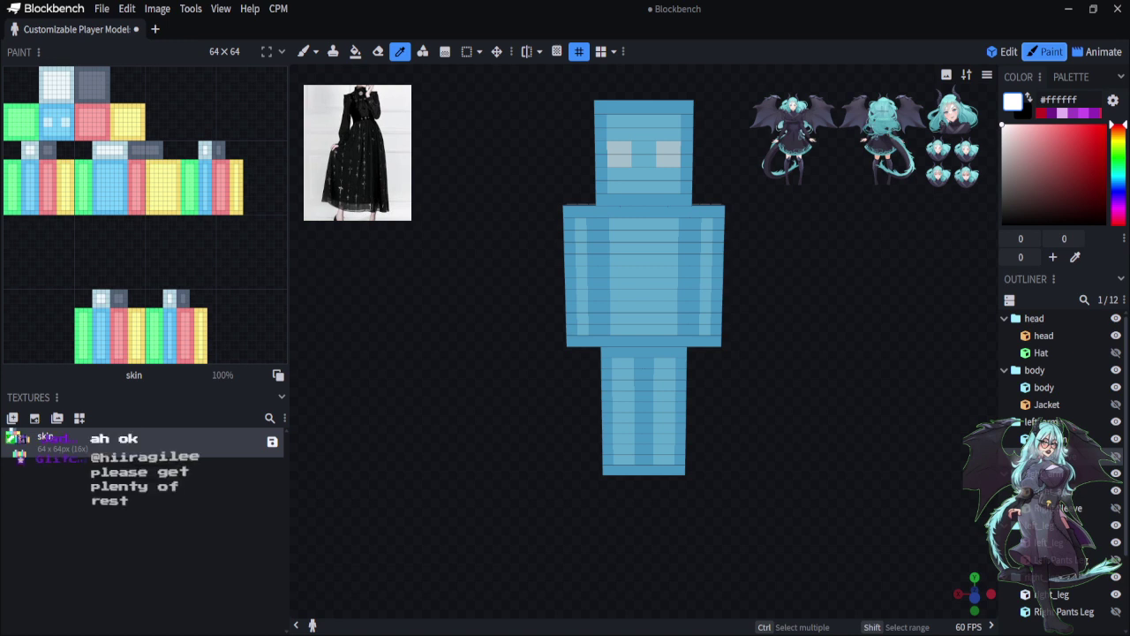
left_click(644, 273)
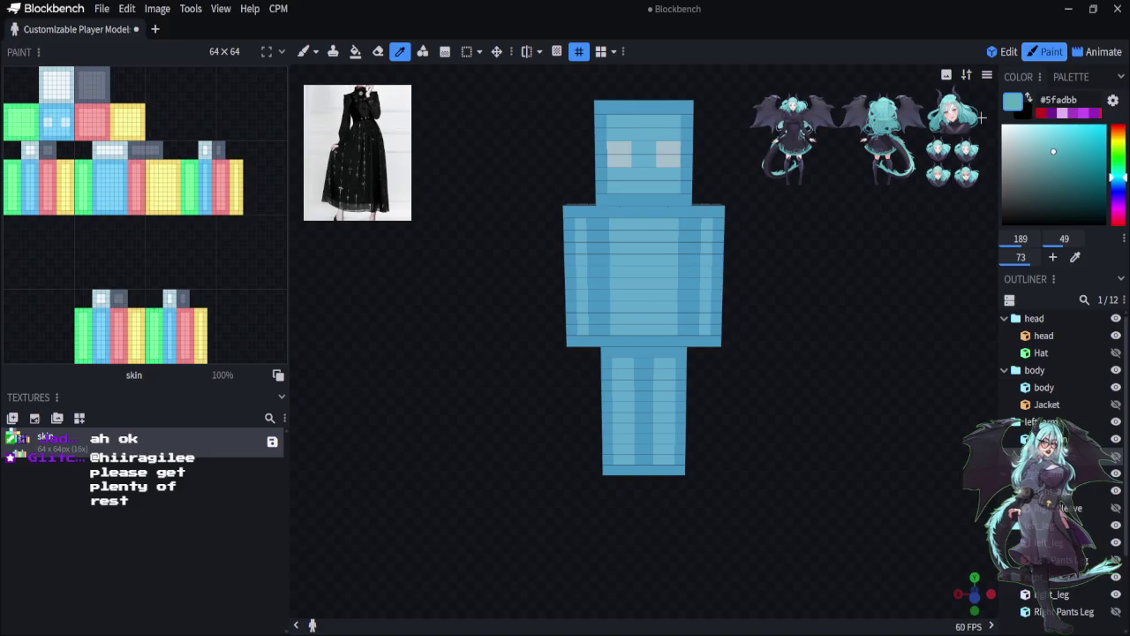
left_click(306, 52)
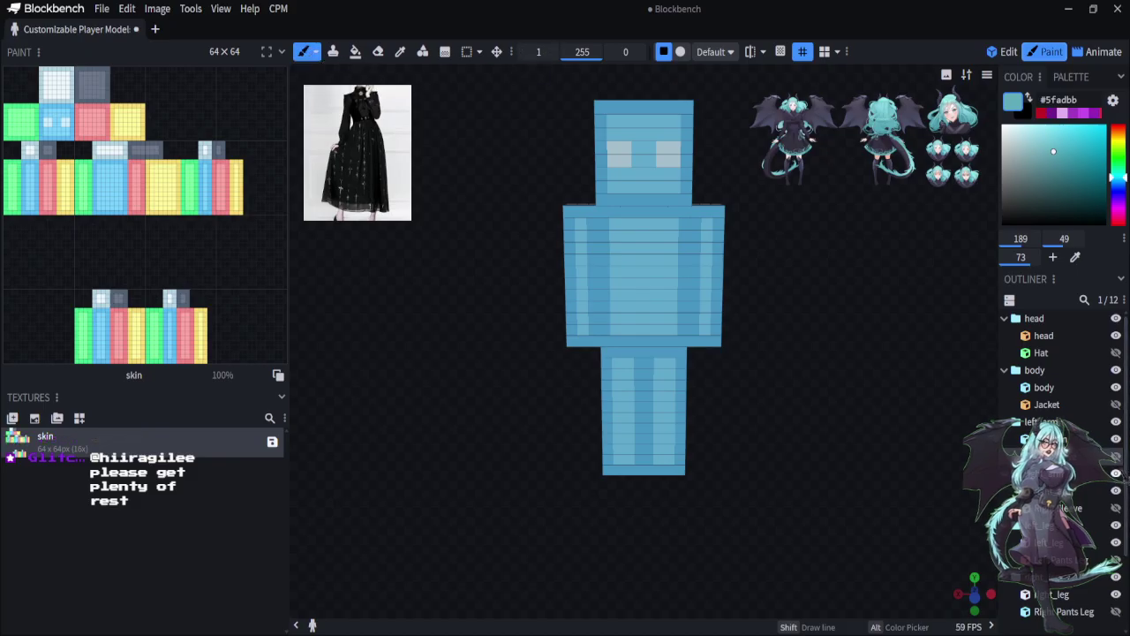
Hide both legs, both arms and the body so that only the head remains visible
left_click(1115, 542)
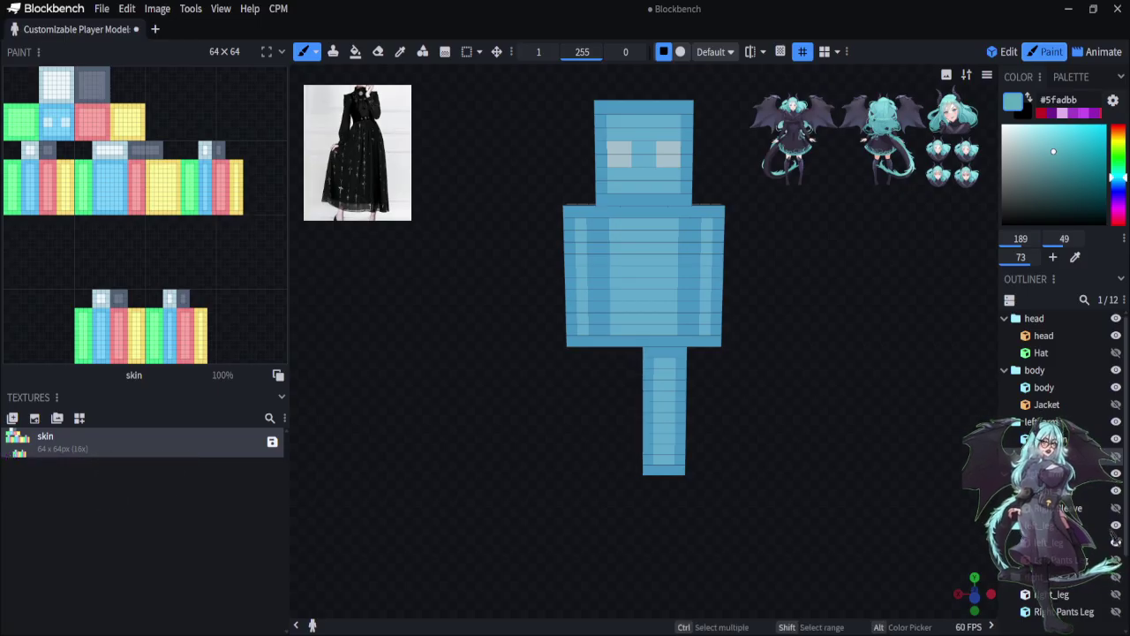
left_click(1115, 577)
left_click(1115, 473)
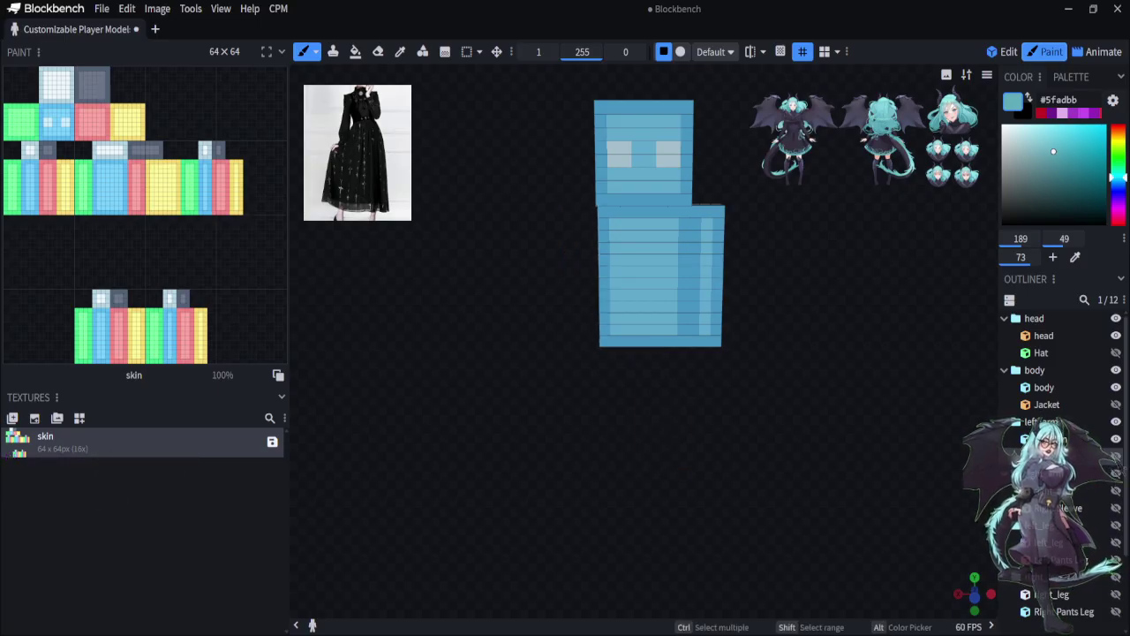
left_click(1115, 421)
left_click(1115, 370)
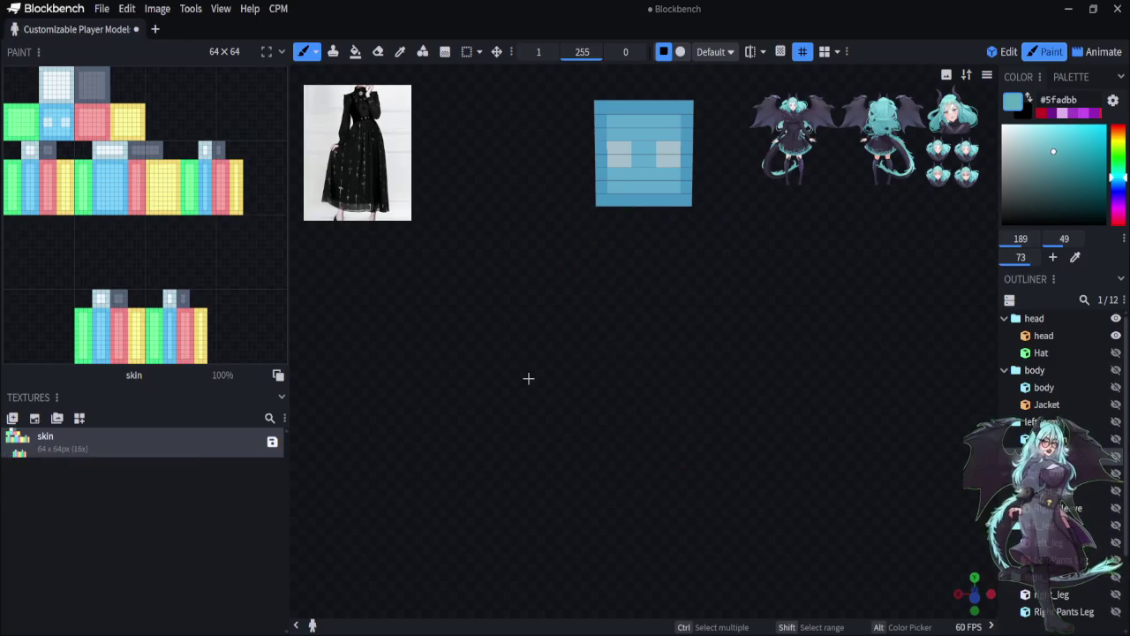
Paint a teal #5fadbb hair frame on the face: both side columns, the top row and the lower corners
mouse_move(528, 377)
left_mouse_down()
mouse_move(618, 370)
mouse_move(537, 372)
left_mouse_up()
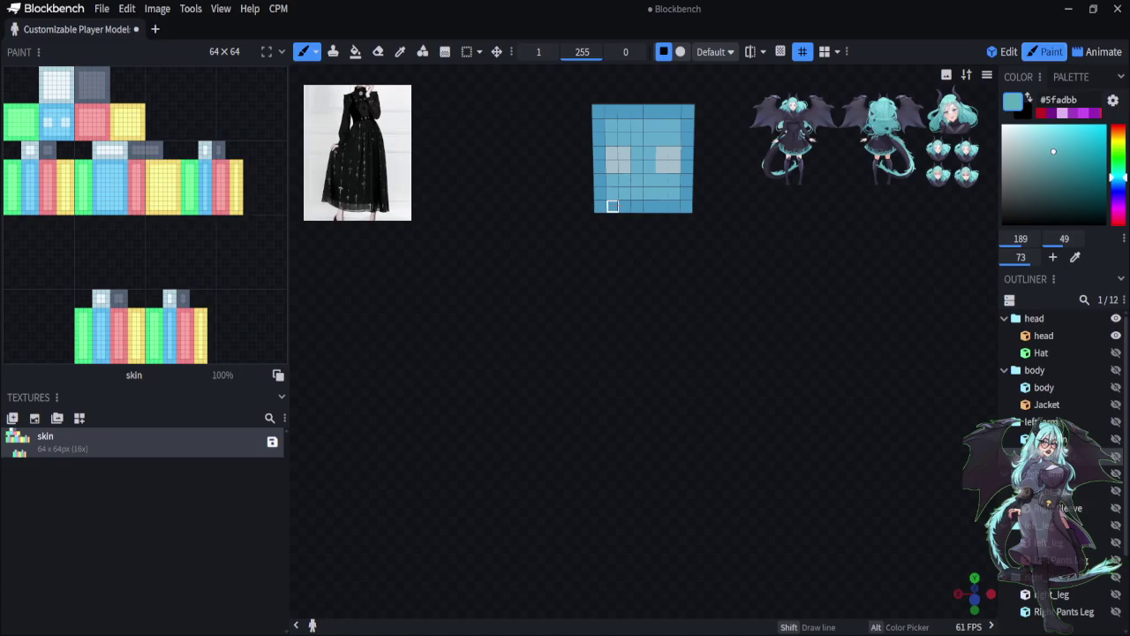
left_click(613, 206)
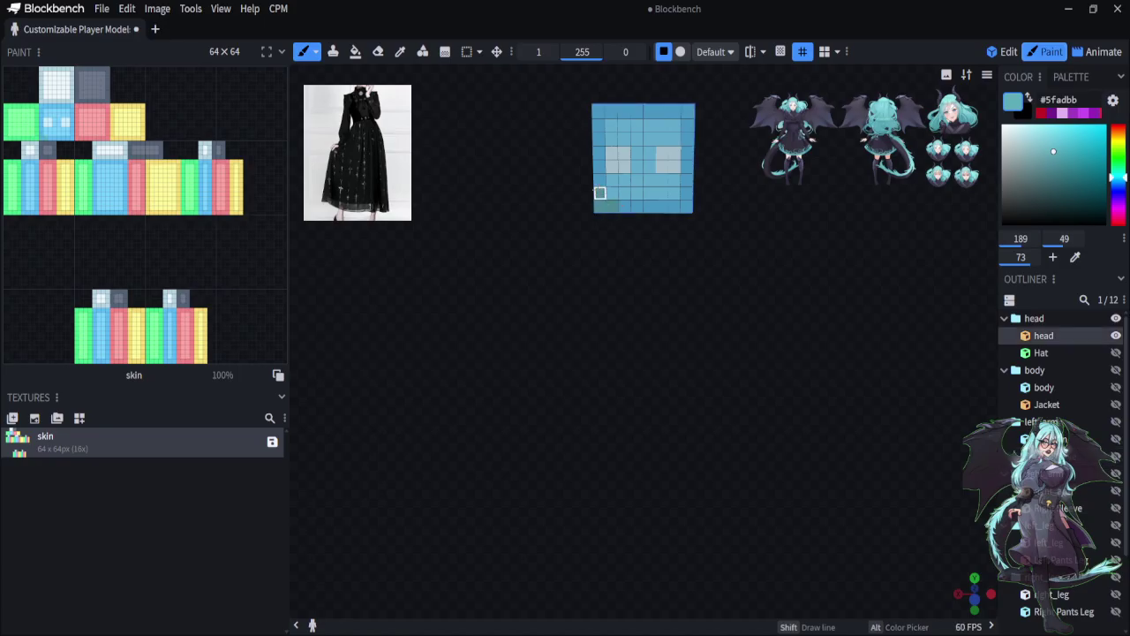
left_click_drag(598, 166, 598, 112)
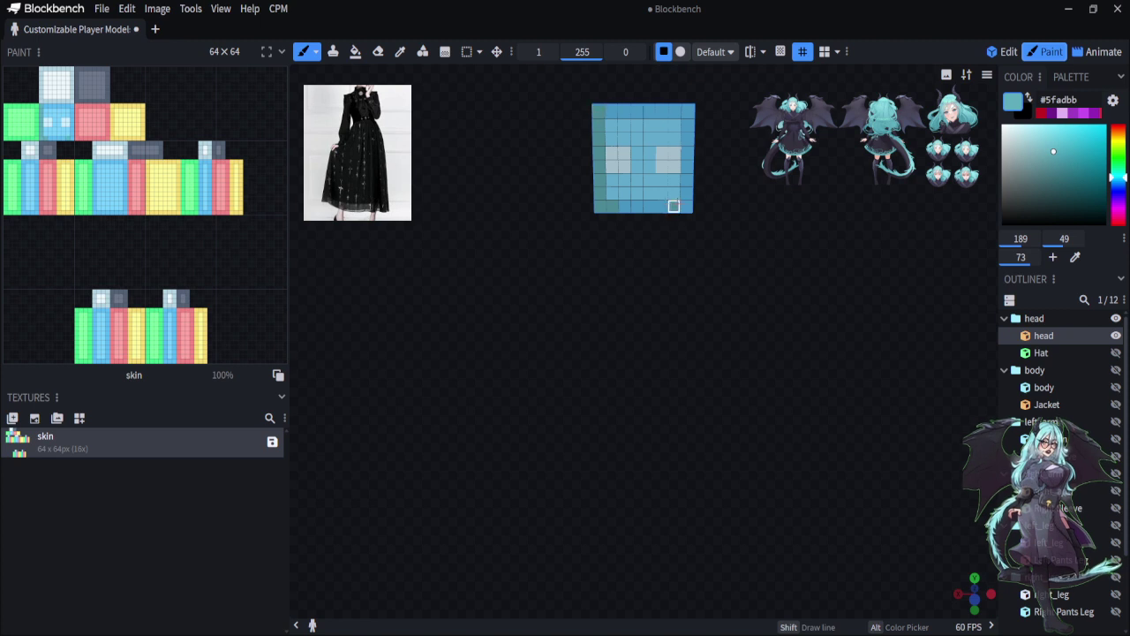
left_click_drag(674, 204, 686, 153)
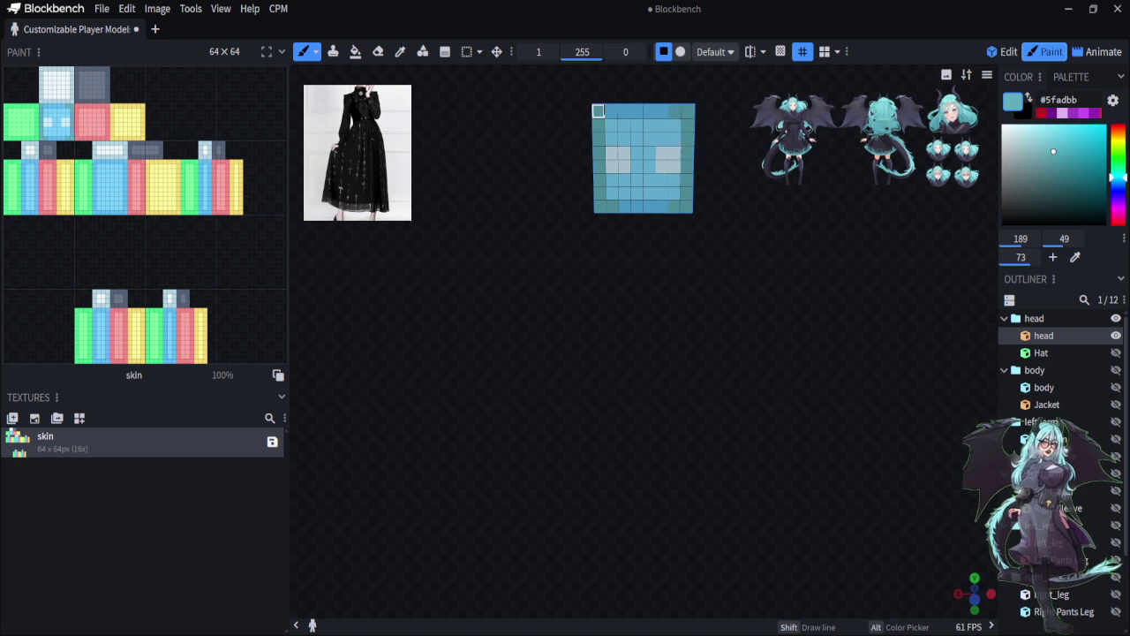
left_click_drag(598, 110, 662, 110)
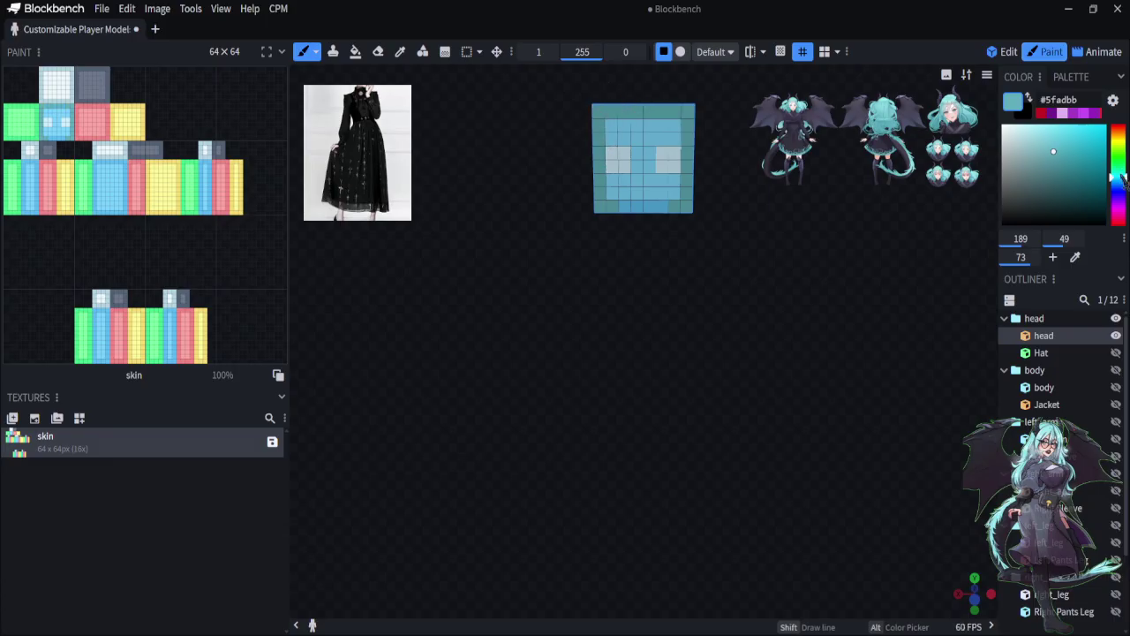
Paint black #000000 lash lines across the top of both eyes and two black pixels at each outer edge of the face
left_click(1101, 225)
left_click_drag(1101, 234, 1109, 231)
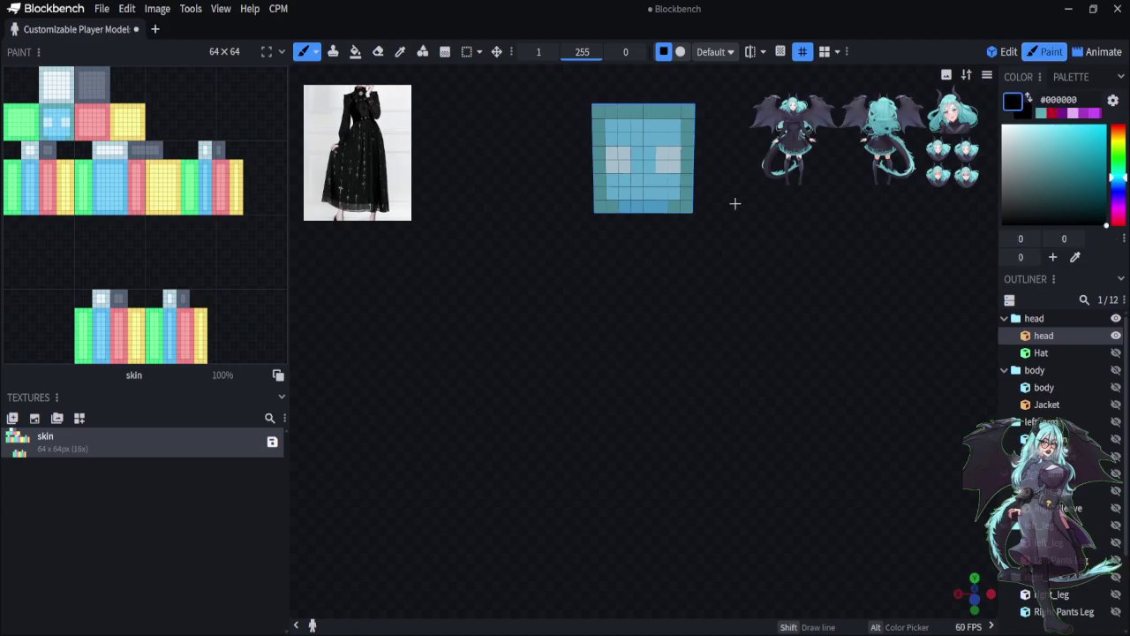
left_click_drag(686, 193, 686, 181)
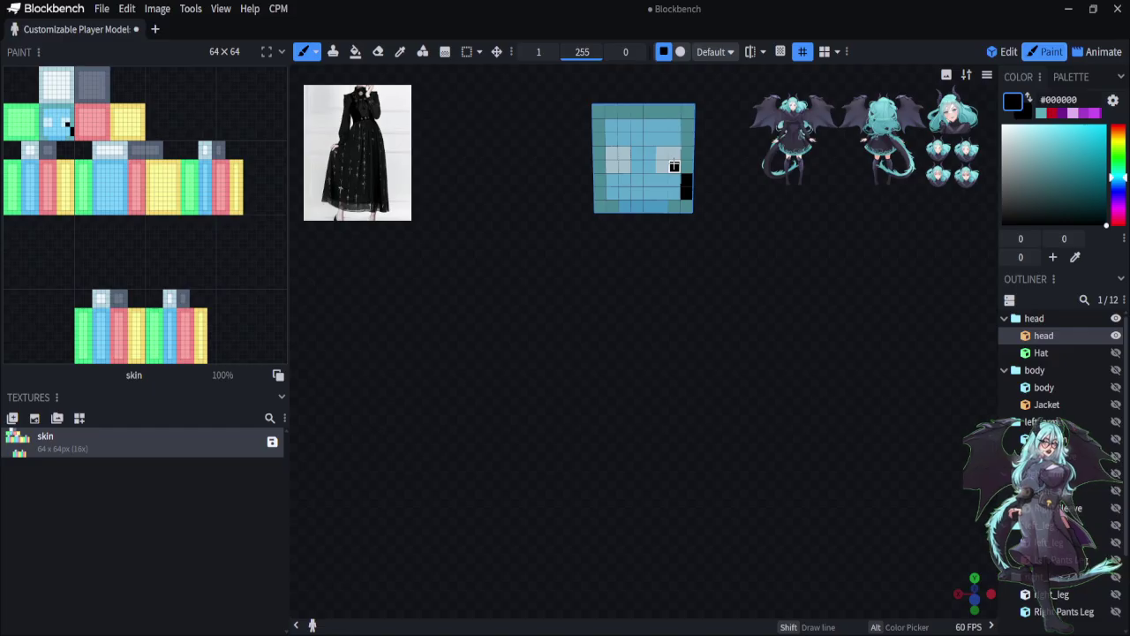
key("ctrl+z")
left_click_drag(686, 179, 661, 153)
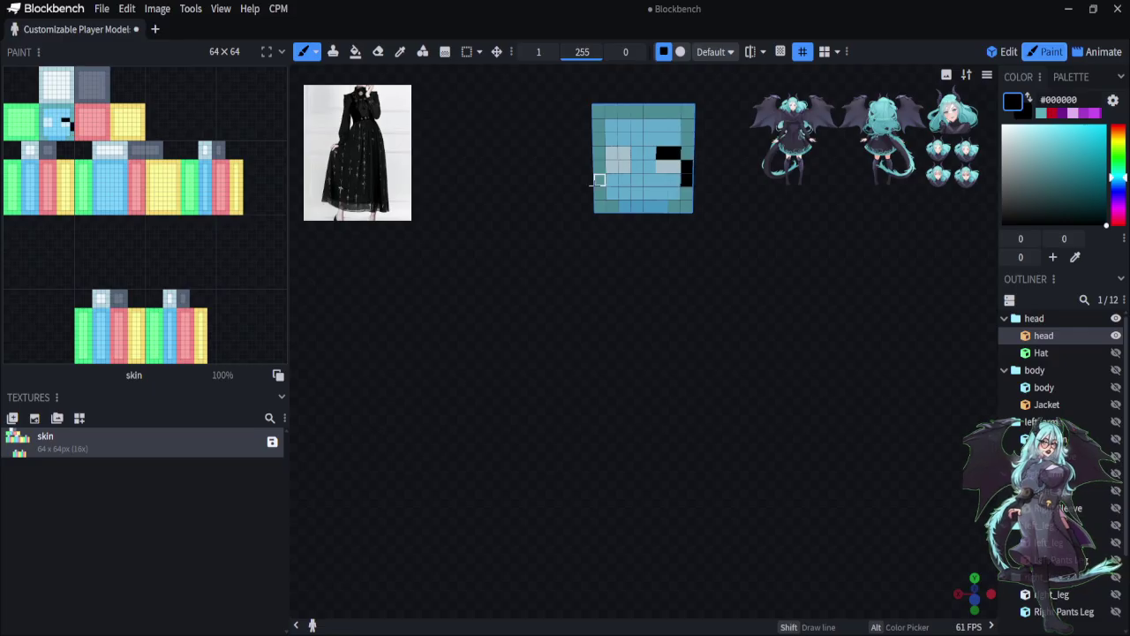
mouse_move(599, 180)
left_mouse_down()
mouse_move(600, 166)
mouse_move(624, 153)
left_mouse_up()
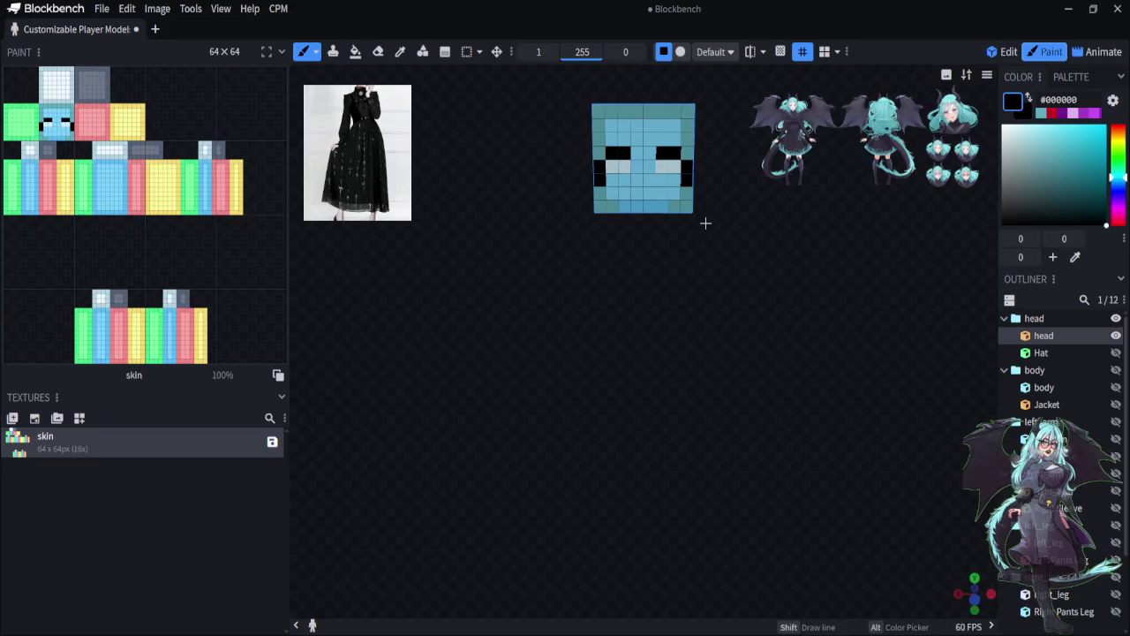
left_click_drag(688, 180, 688, 166)
Paint the outer whites of both eyes with light grey #ced7d8 above and near-white #f0f5f6 below
mouse_move(1015, 149)
left_mouse_down()
mouse_move(1004, 159)
mouse_move(1017, 136)
mouse_move(1006, 147)
left_mouse_up()
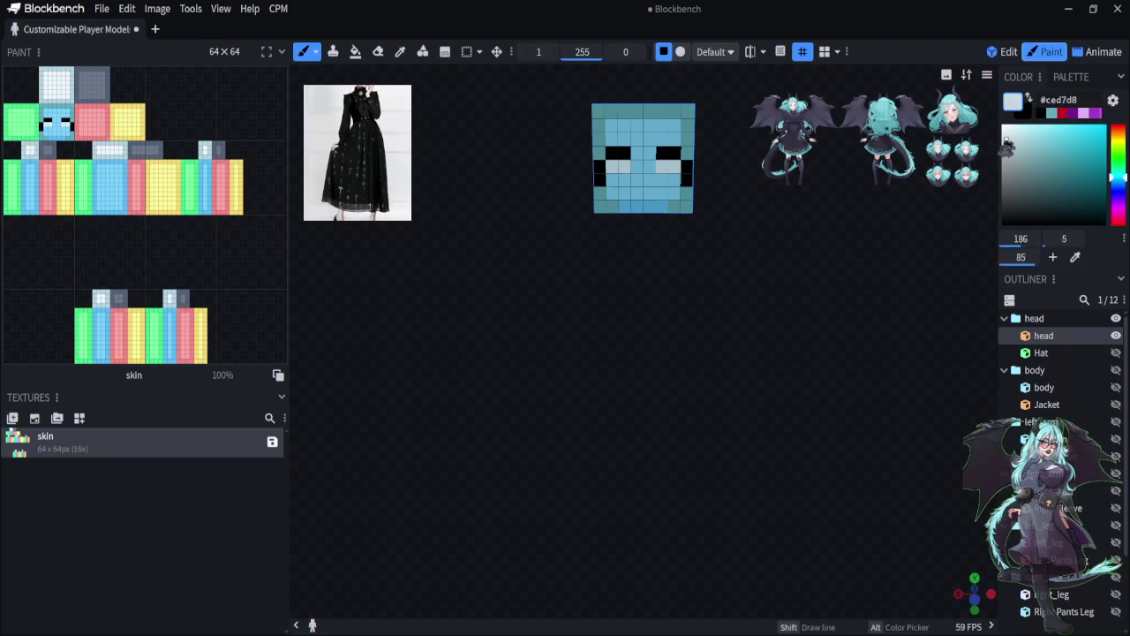
left_click(612, 167)
left_click(1004, 129)
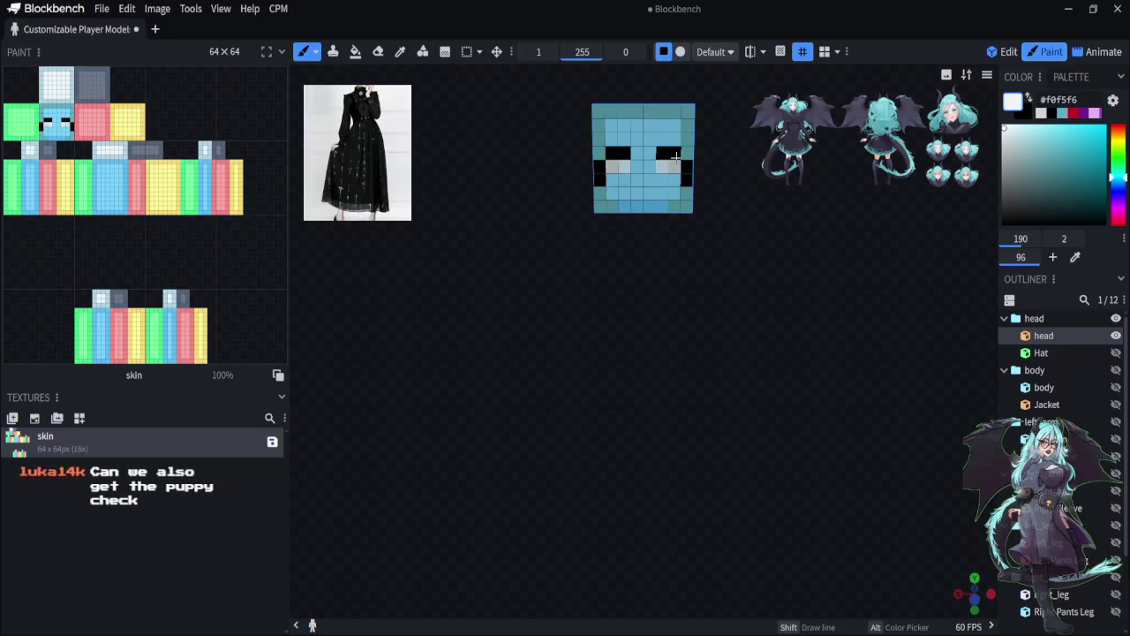
left_click(613, 180)
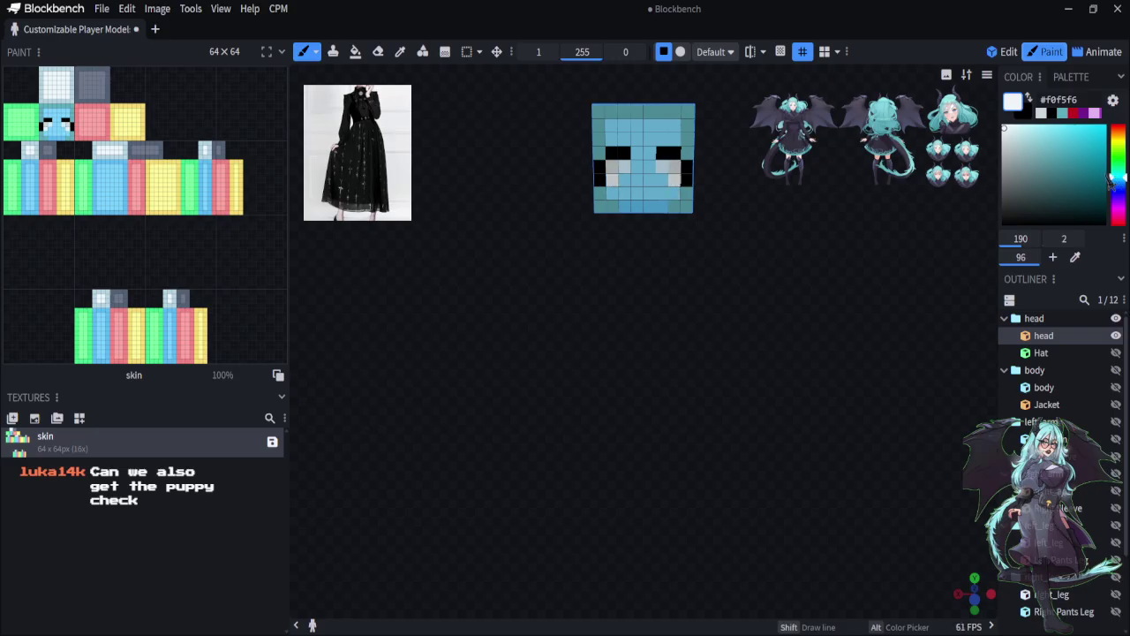
Paint the inner pixels of both eyes as irises, using cyan #5acde1 above and lighter #84dae9 below
mouse_move(1086, 166)
left_mouse_down()
mouse_move(1070, 132)
mouse_move(1055, 139)
mouse_move(1064, 135)
left_mouse_up()
left_click(625, 166)
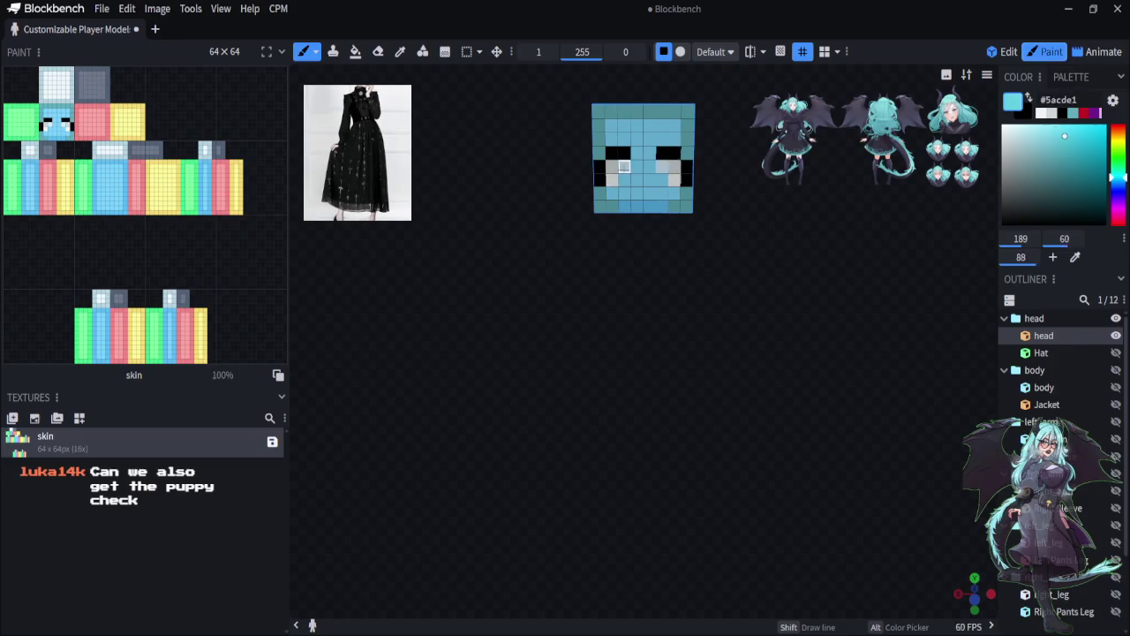
left_click(661, 166)
left_click(1047, 132)
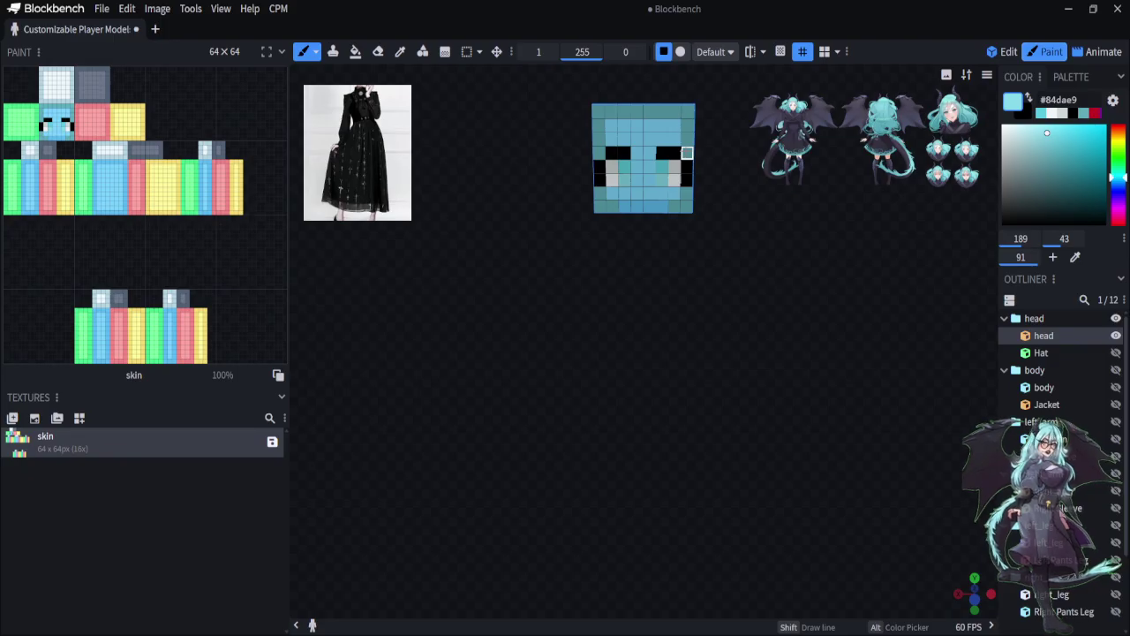
left_click(1064, 135)
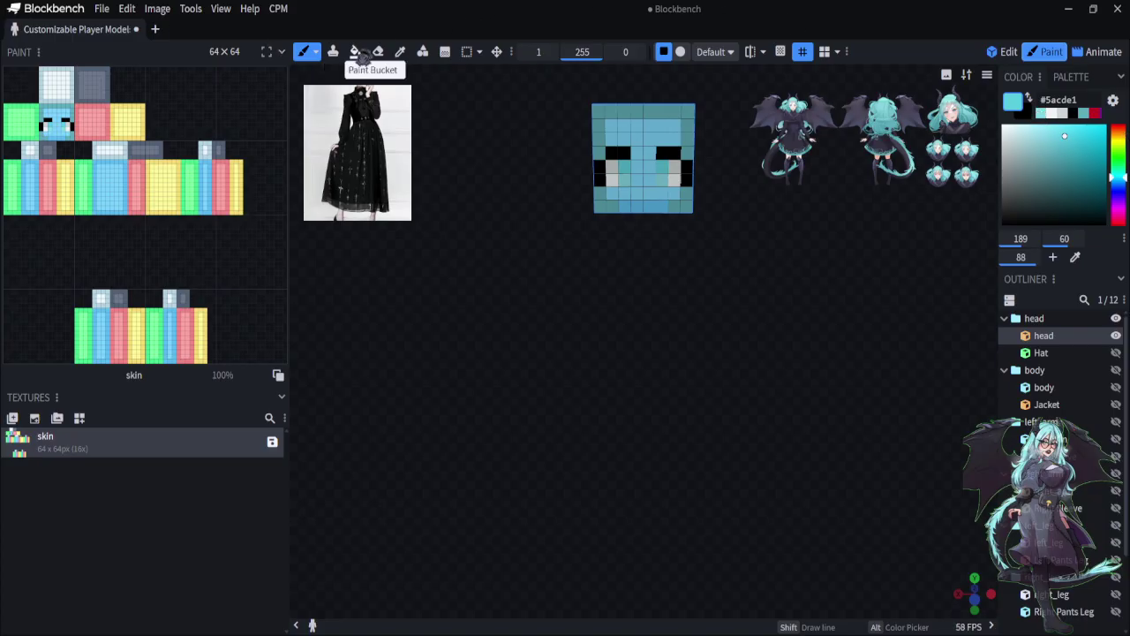
Sample the skin tone from the character sheet's face, darken it to #eccec6 and paint the four middle chin pixels
left_click(400, 53)
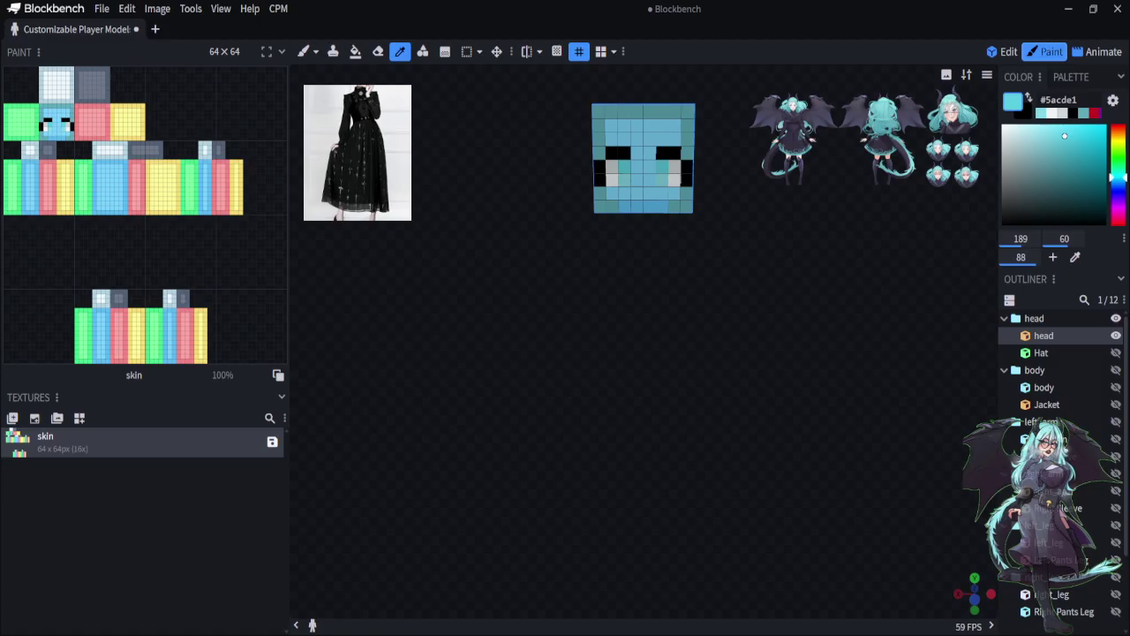
left_click(951, 113)
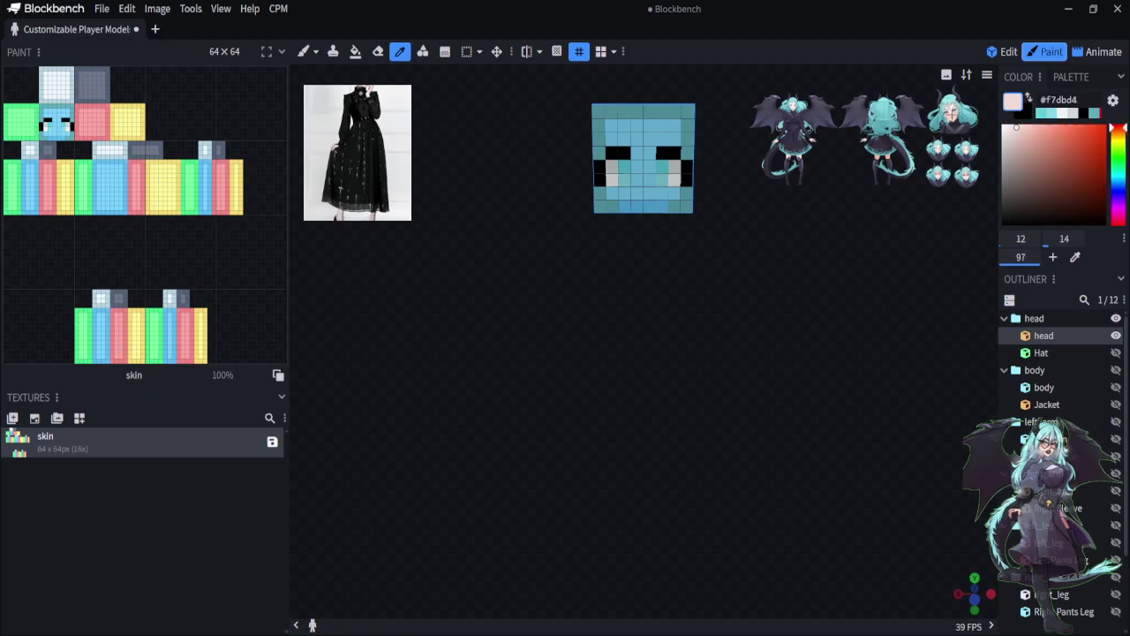
left_click(1016, 138)
left_click(1018, 132)
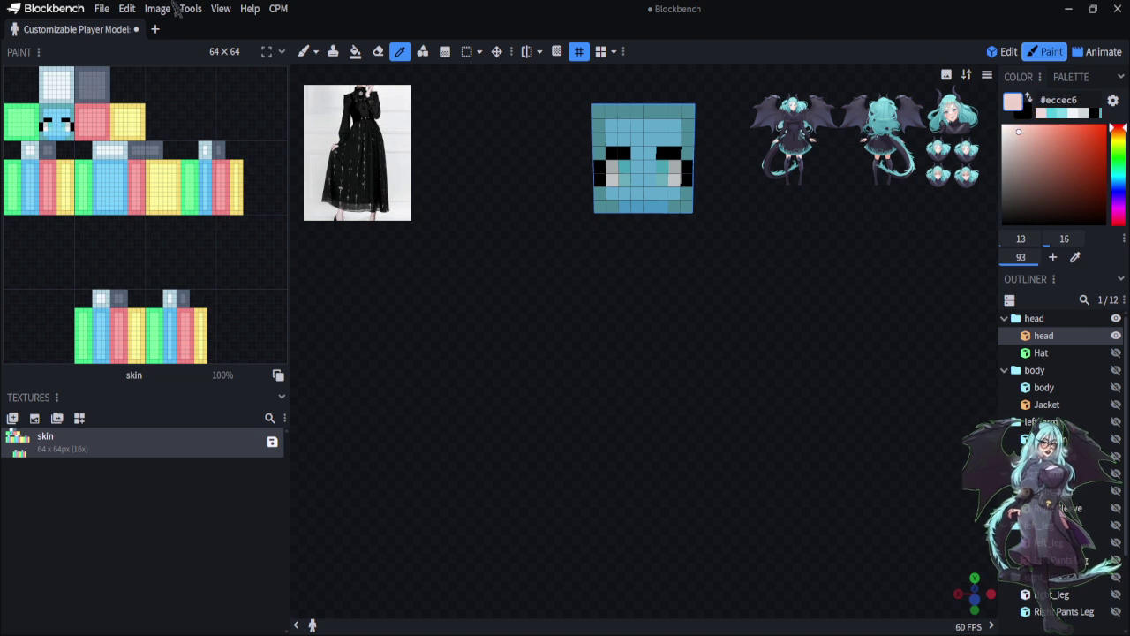
left_click(302, 51)
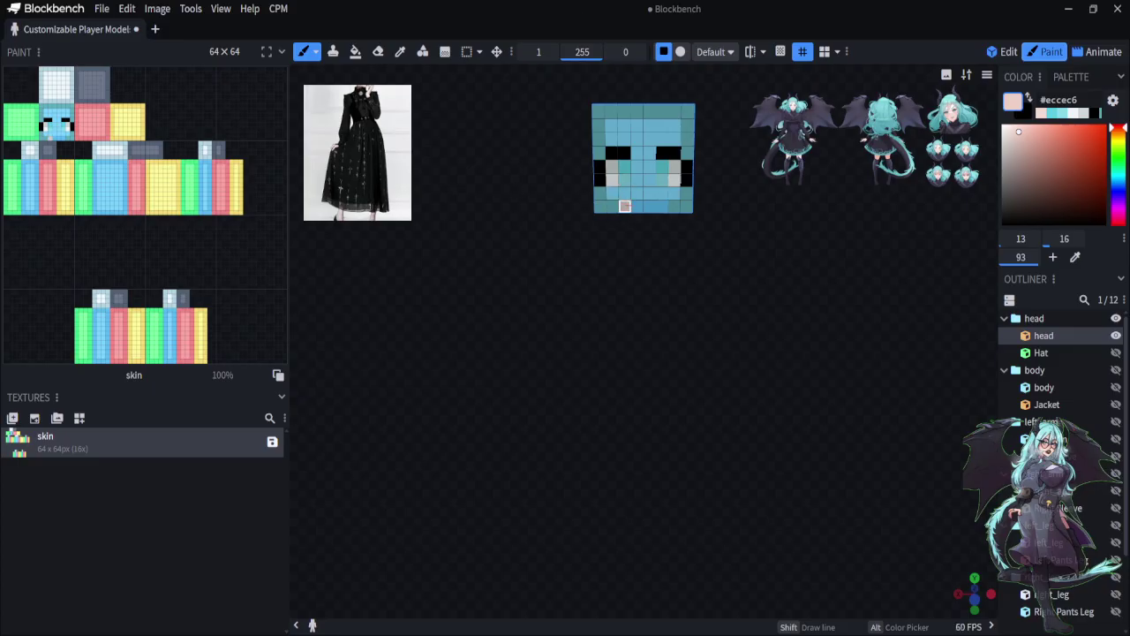
left_click_drag(624, 206, 661, 206)
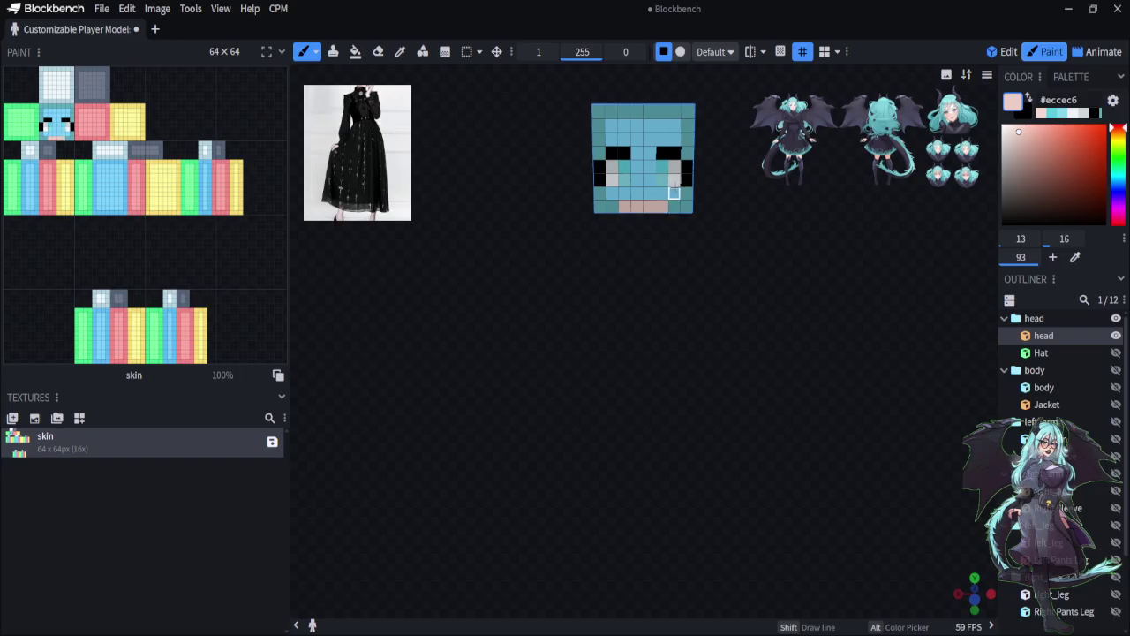
Undo the skin-tone strokes on the chin
key("ctrl+z")
key("ctrl+z")
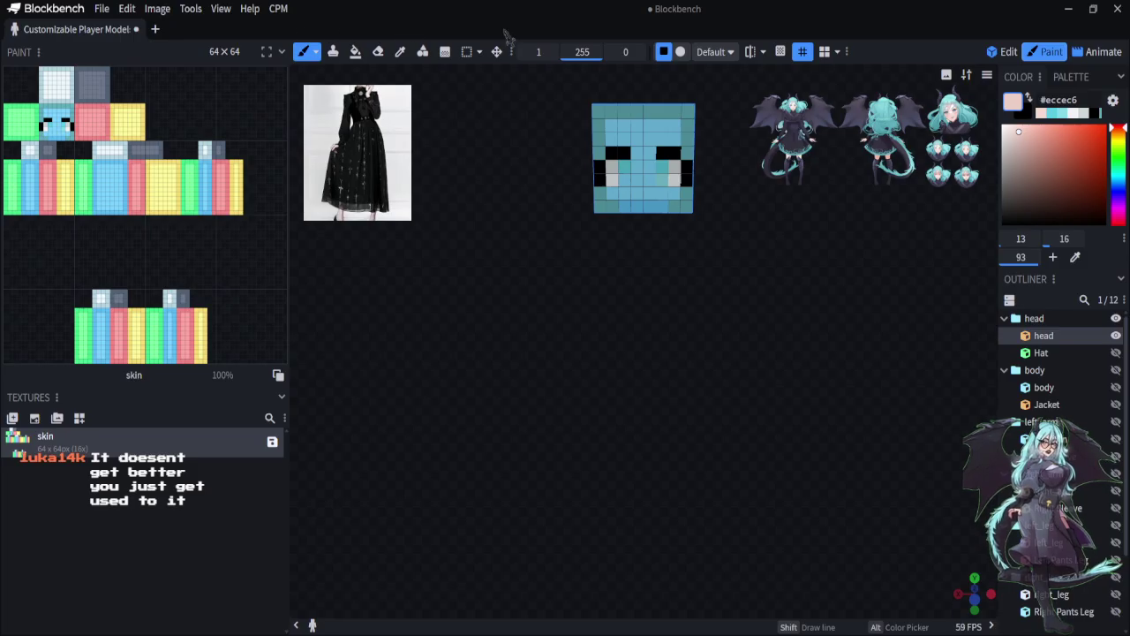
left_click(399, 51)
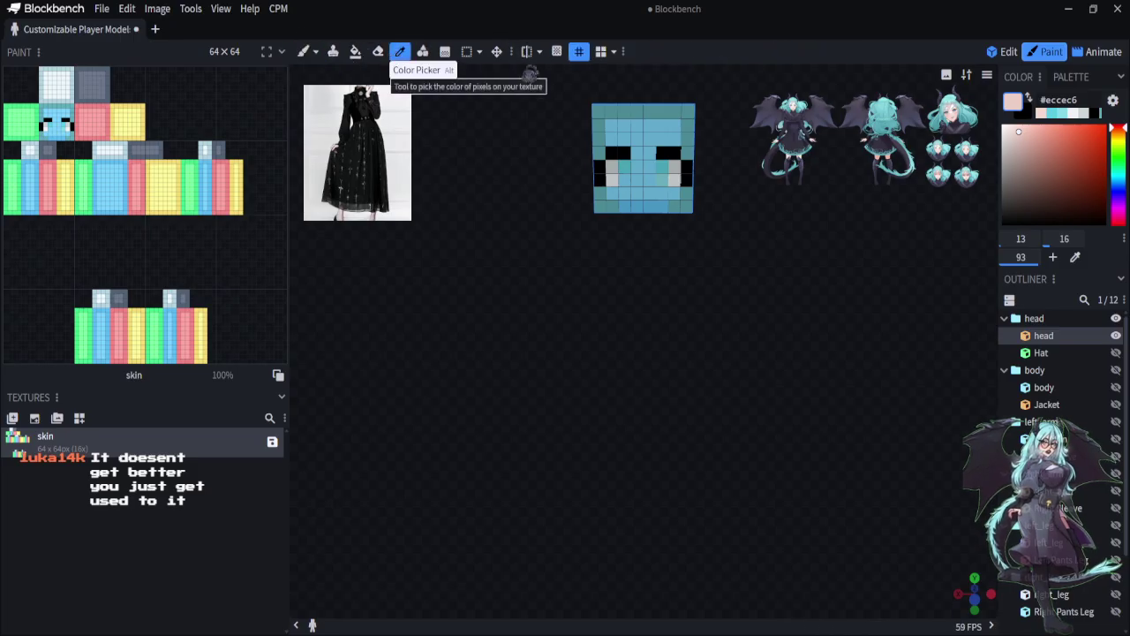
left_click(662, 178)
left_click(303, 51)
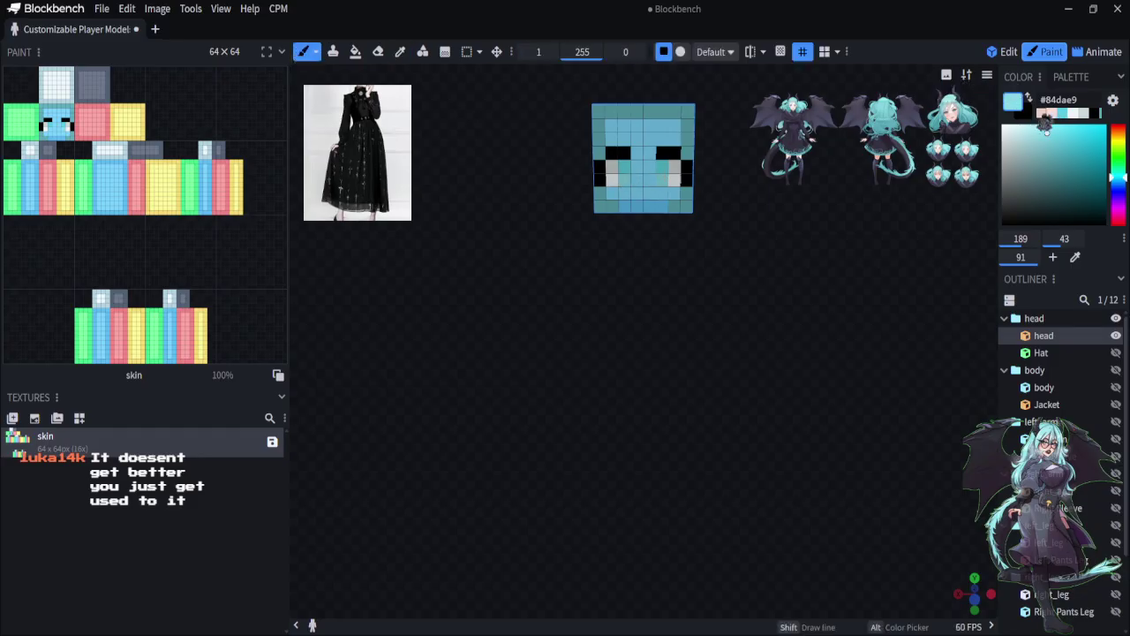
left_click(1043, 116)
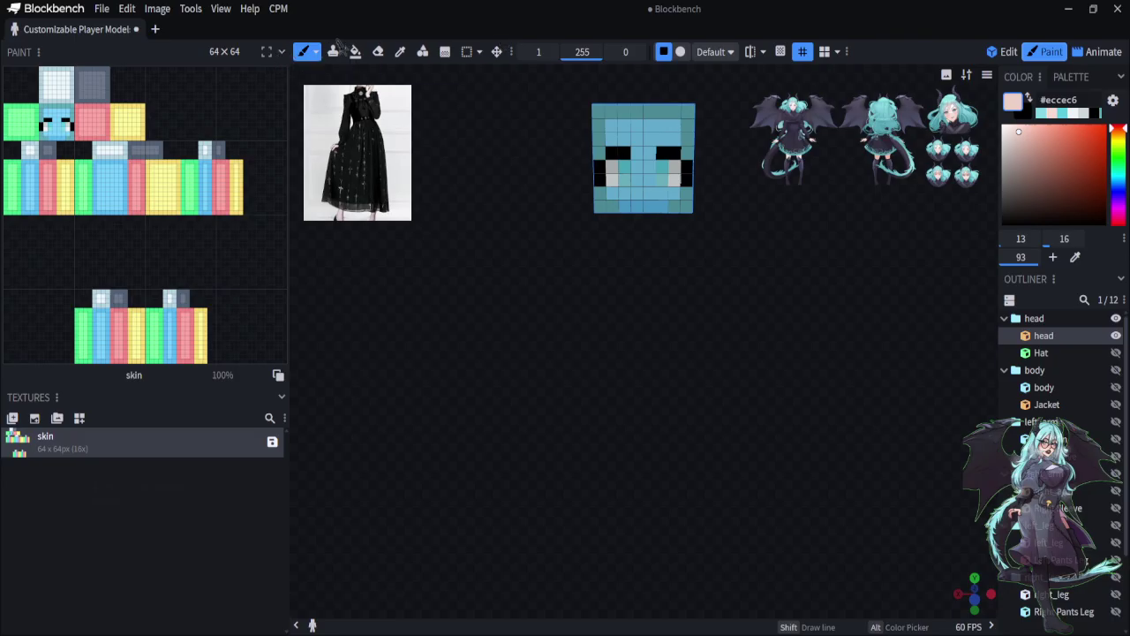
Sample teal #5fadbb from the face's top border and paint the second row and outer pixels of the third row as hair
left_click(400, 51)
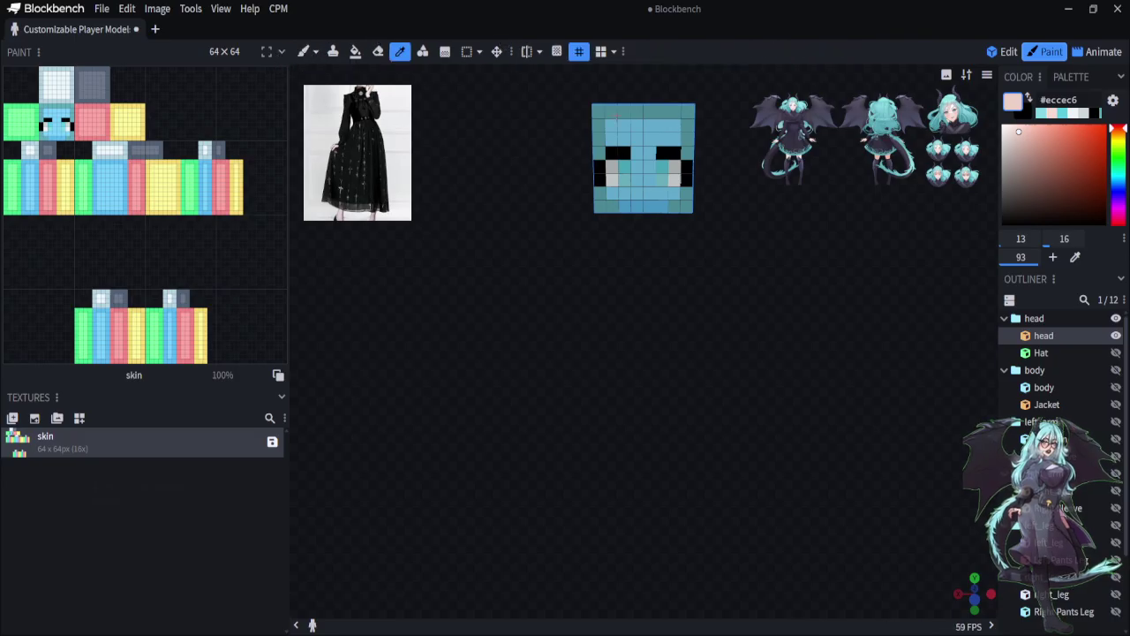
left_click(615, 113)
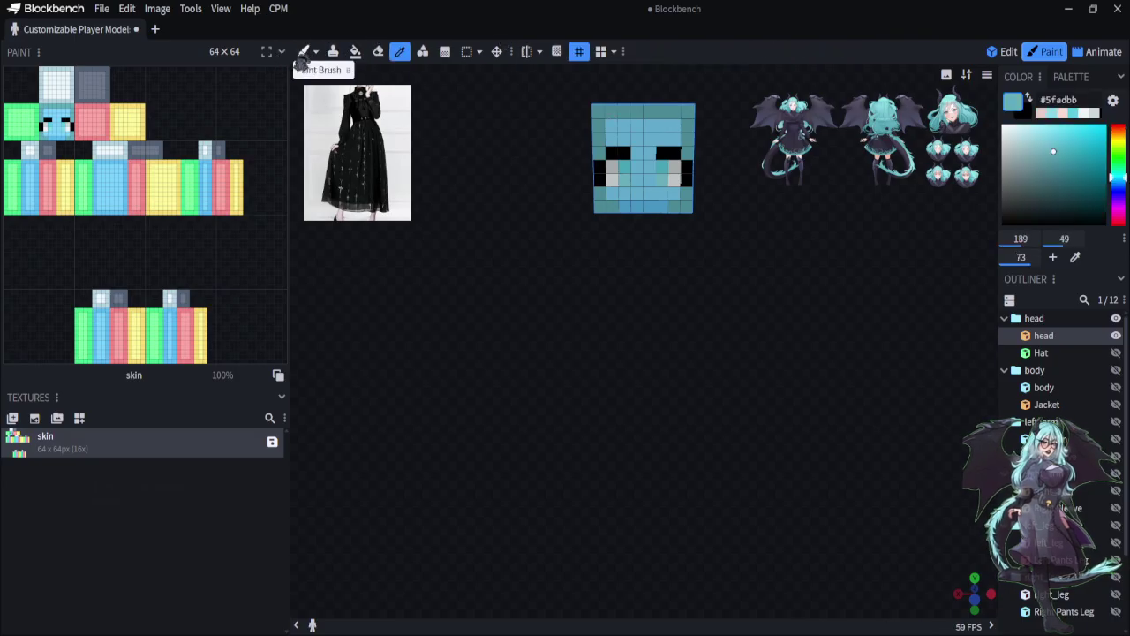
left_click(301, 54)
left_click_drag(611, 125, 674, 125)
left_click(674, 140)
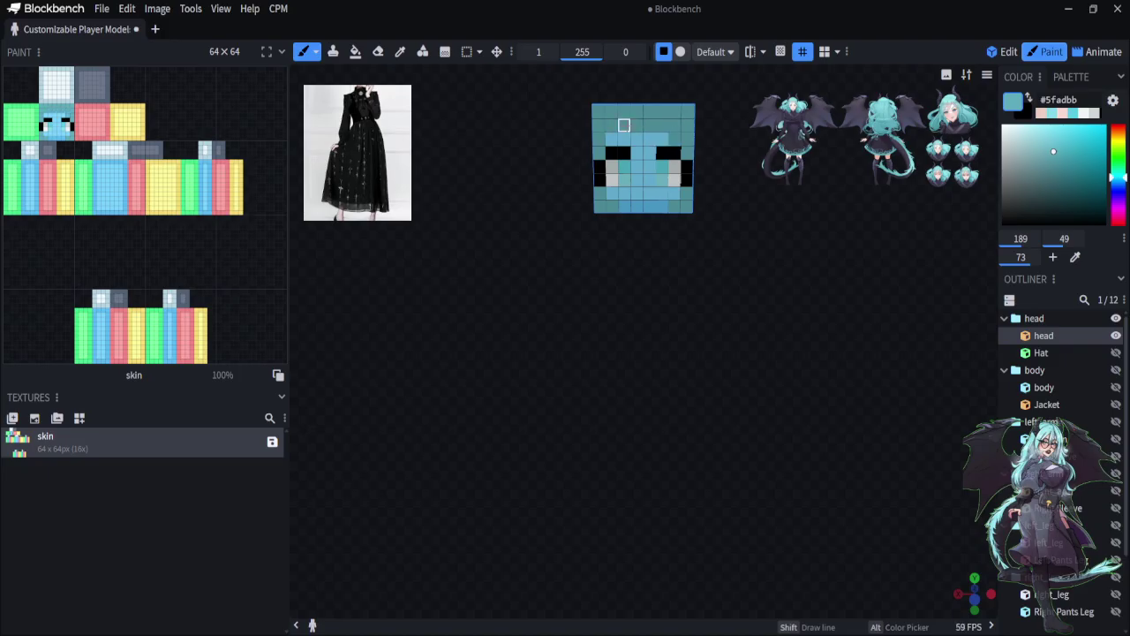
left_click_drag(611, 139, 662, 139)
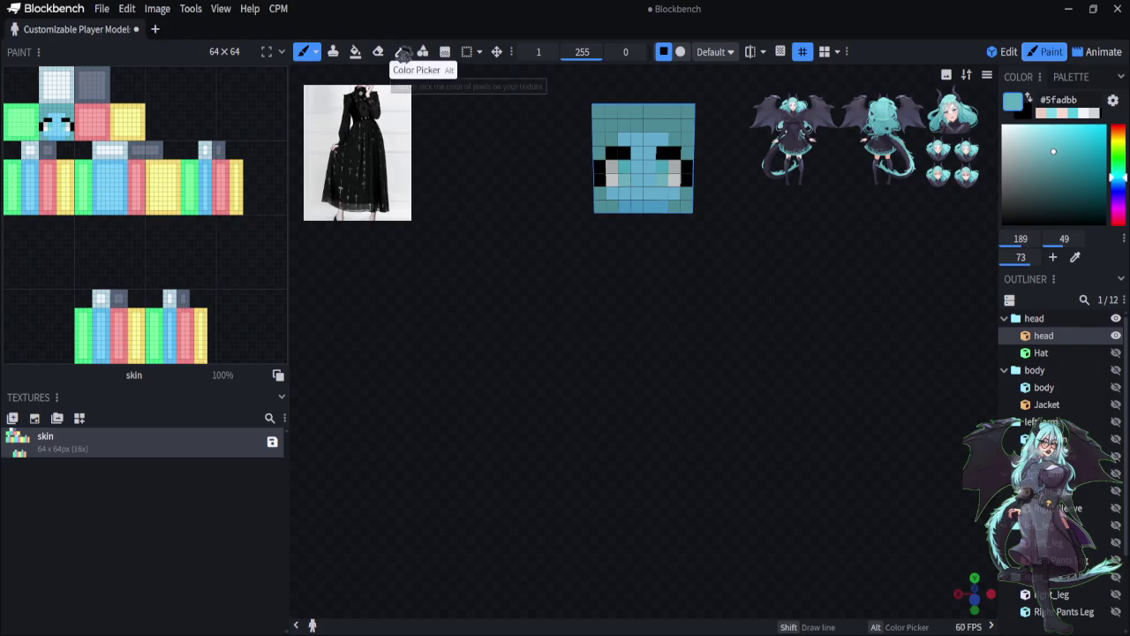
Paint the middle of the forehead row, the lower cheeks and the outer chin pixels with skin tone #eccec6
left_click(1040, 113)
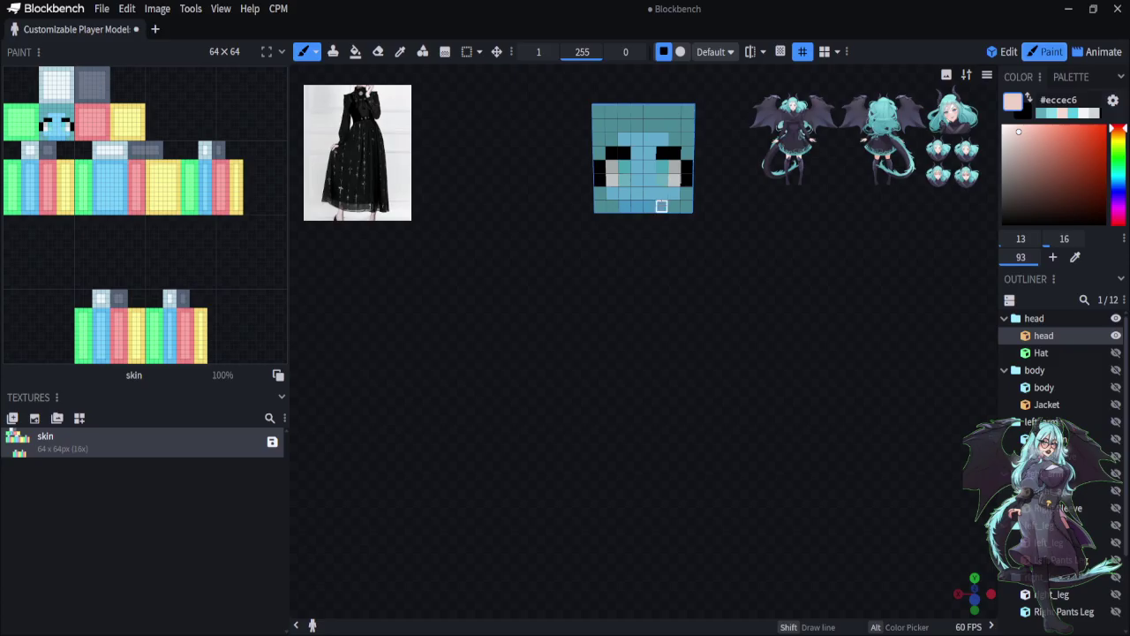
left_click(662, 206)
left_click_drag(624, 138, 661, 139)
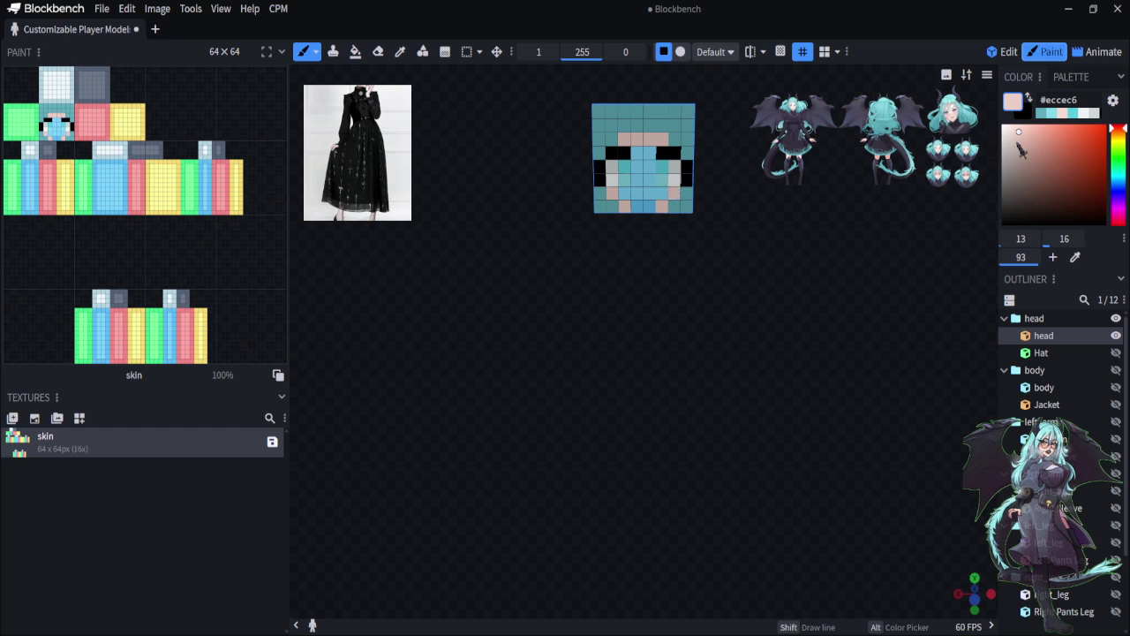
Fill the remaining pixels between and below the eyes with lighter skin tone #f7dbd4, and set the brush color to #ffece7
left_click(1060, 115)
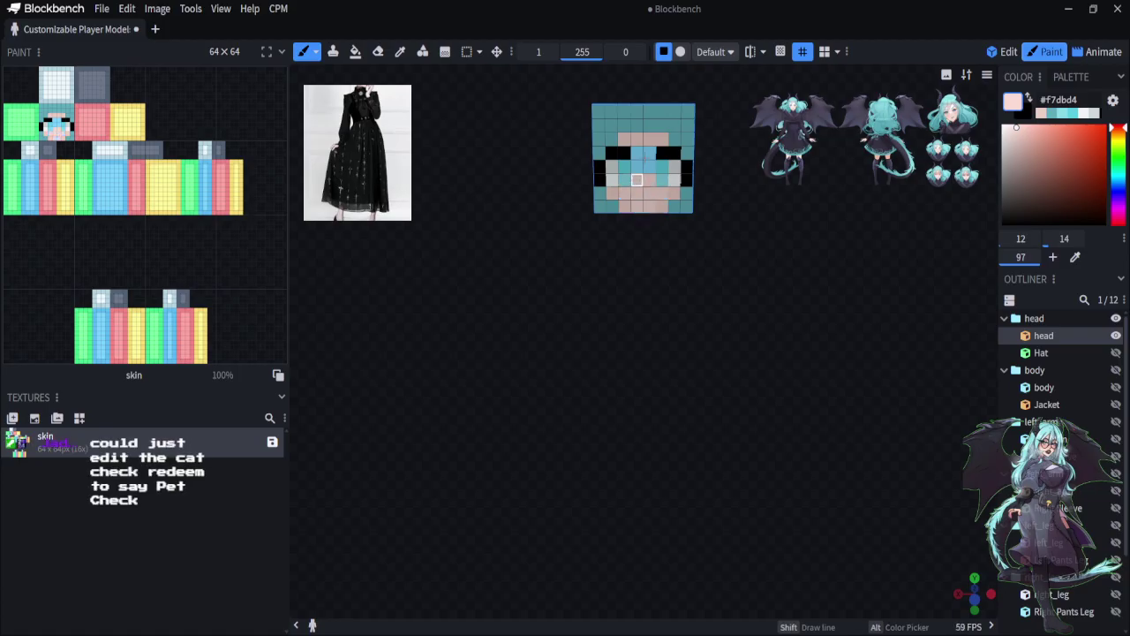
left_click_drag(649, 152, 635, 152)
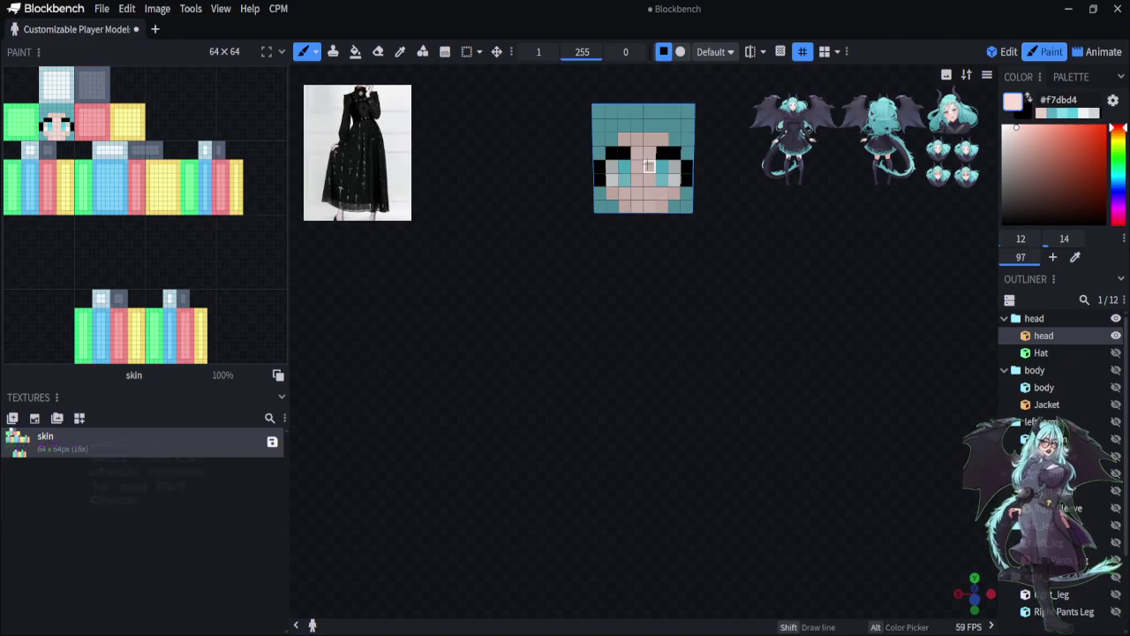
left_click(1012, 132)
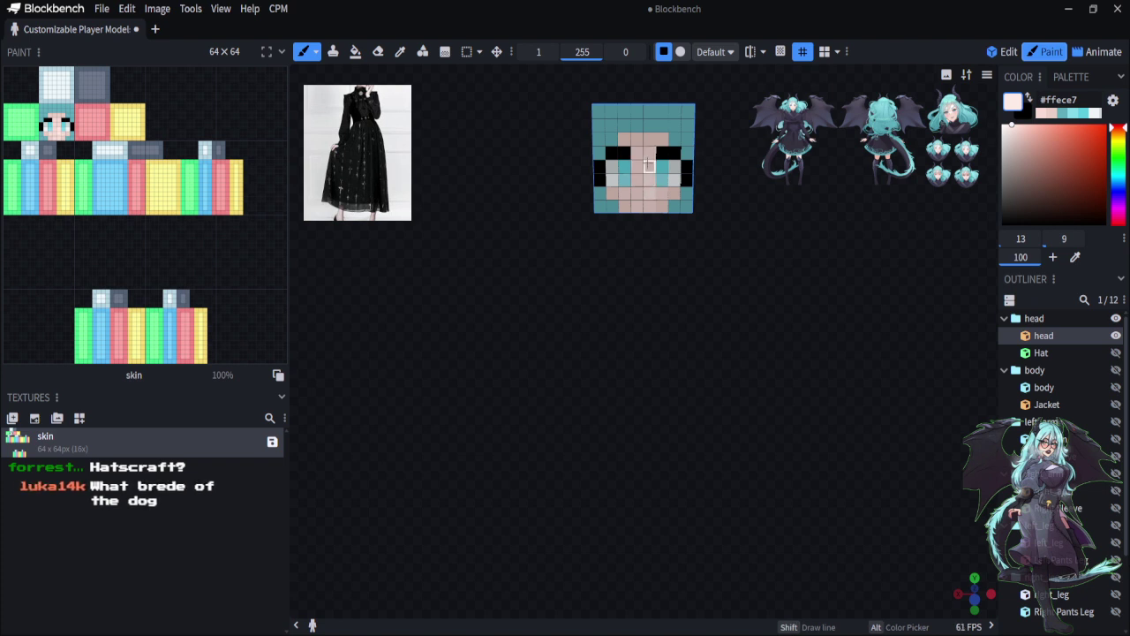
Sample hair teal #5fadbb from the face and make it the brush color for painting the head's underside
left_click_drag(848, 270, 768, 361)
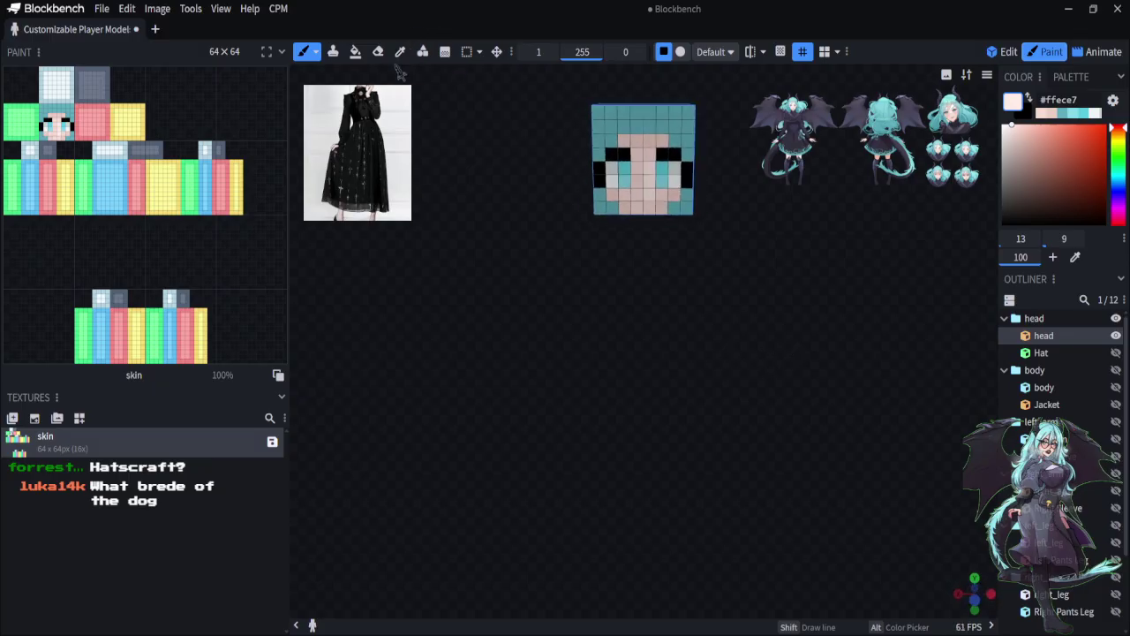
left_click(400, 51)
left_click(609, 113, "alt")
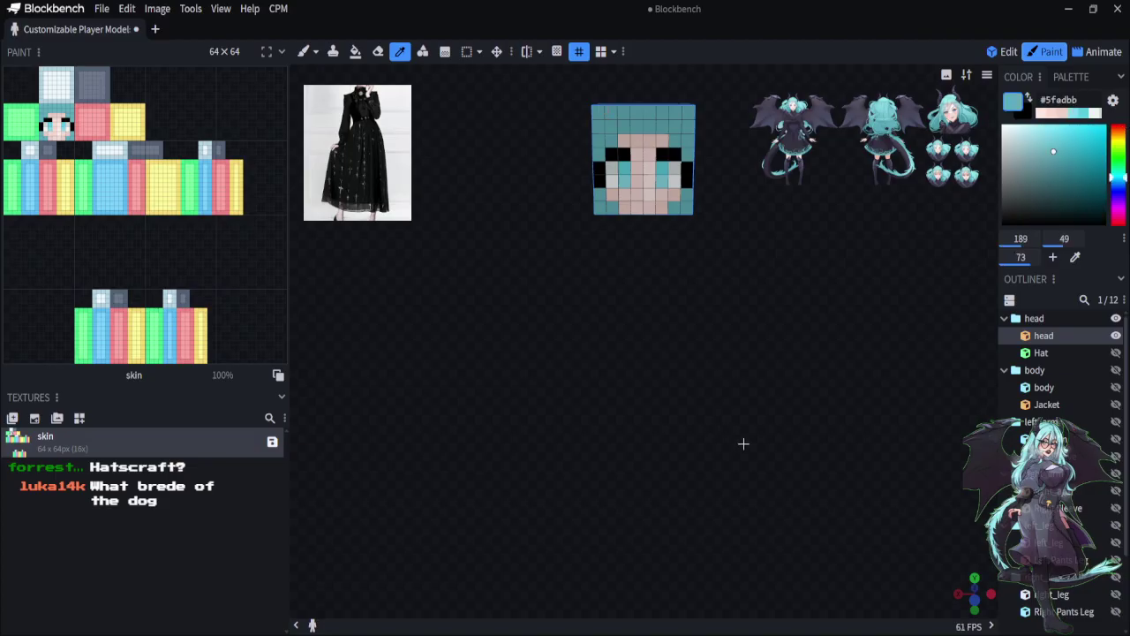
left_click_drag(742, 444, 412, 150)
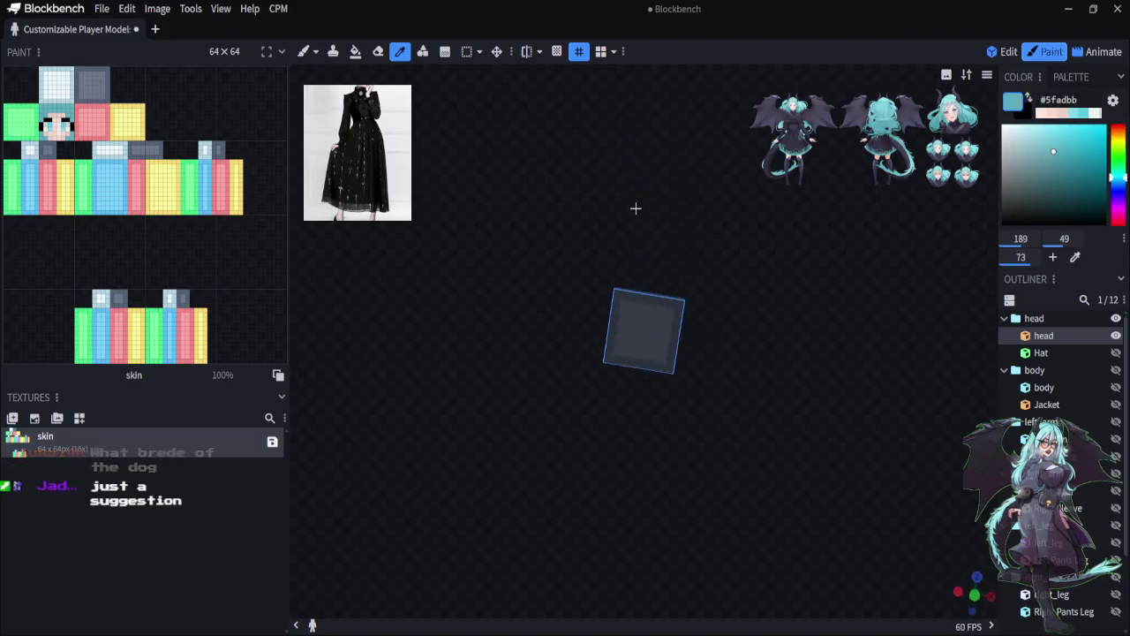
left_click_drag(636, 207, 603, 127)
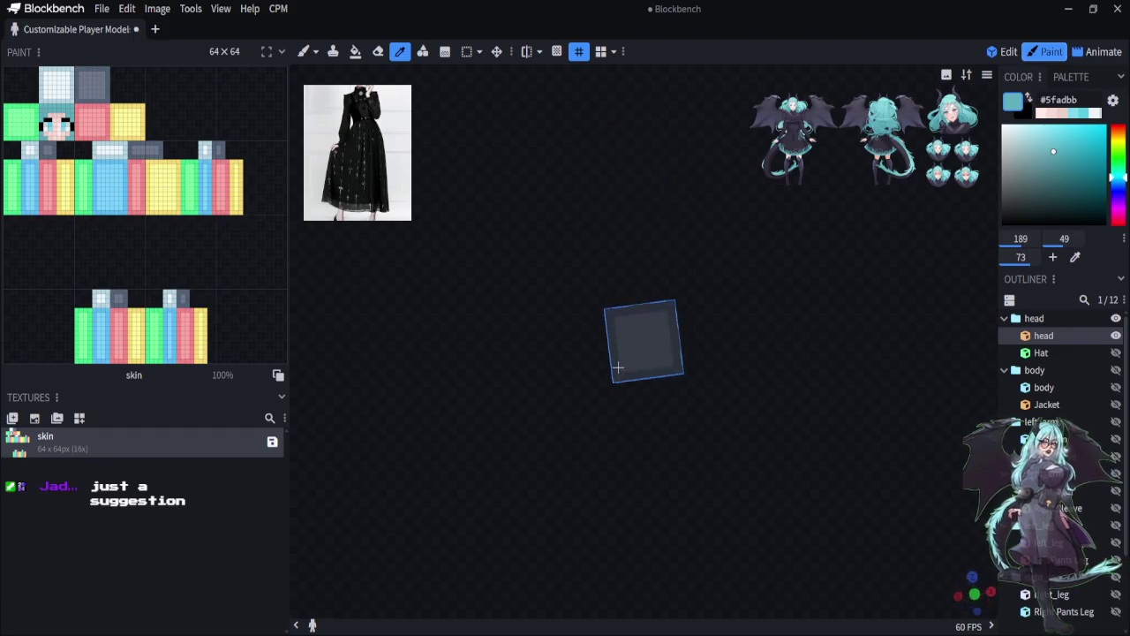
scroll(599, 394, "up", 3)
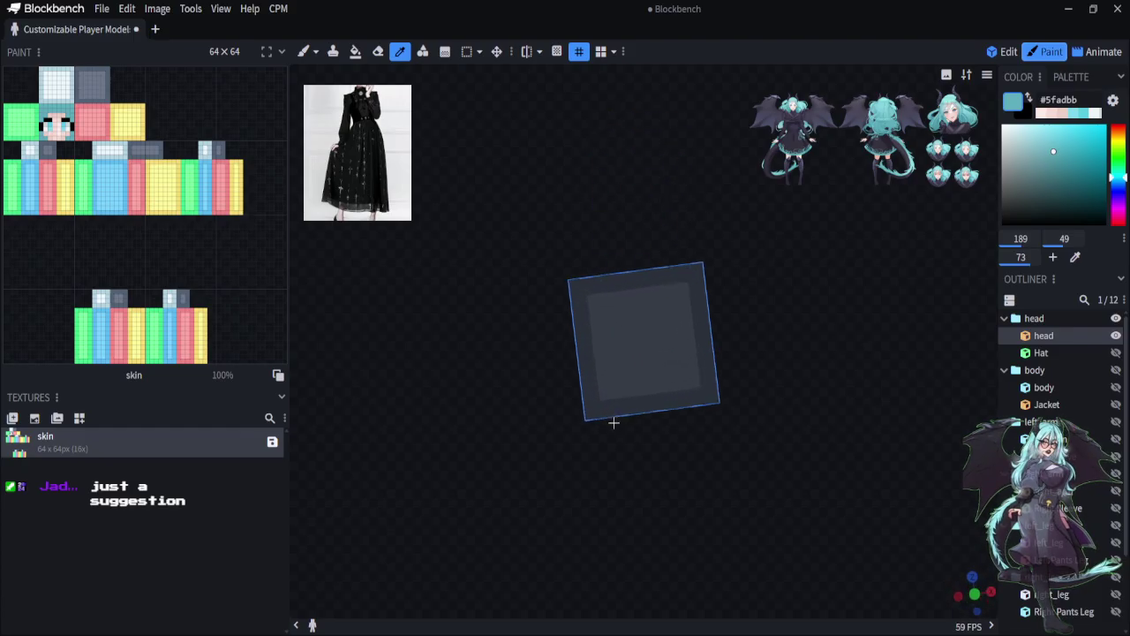
left_click(588, 412, "alt")
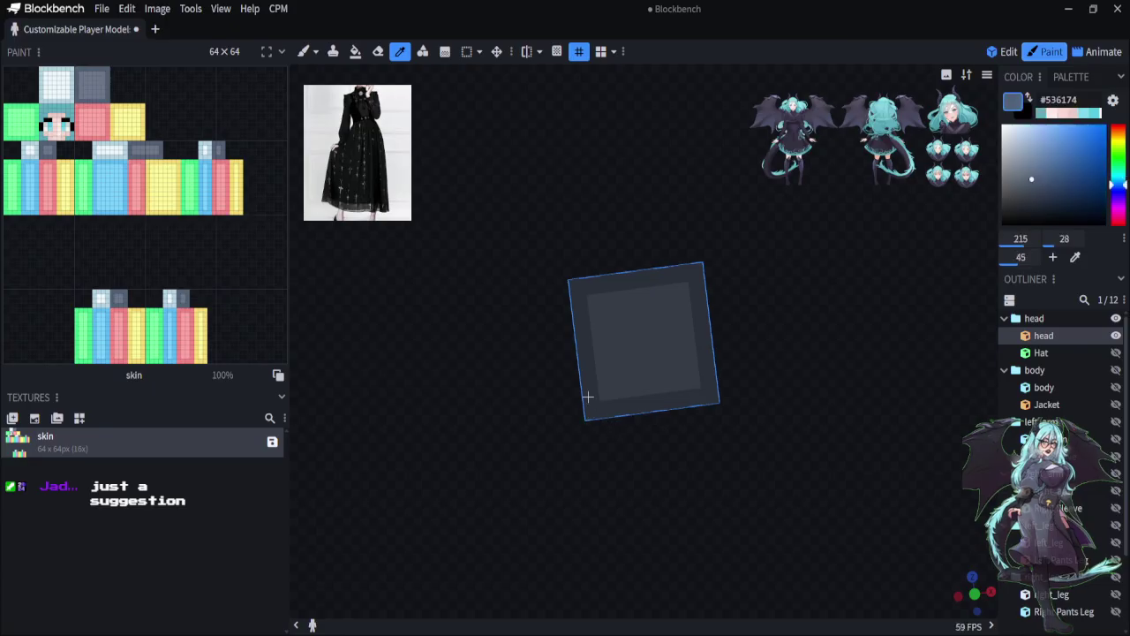
left_click(303, 52)
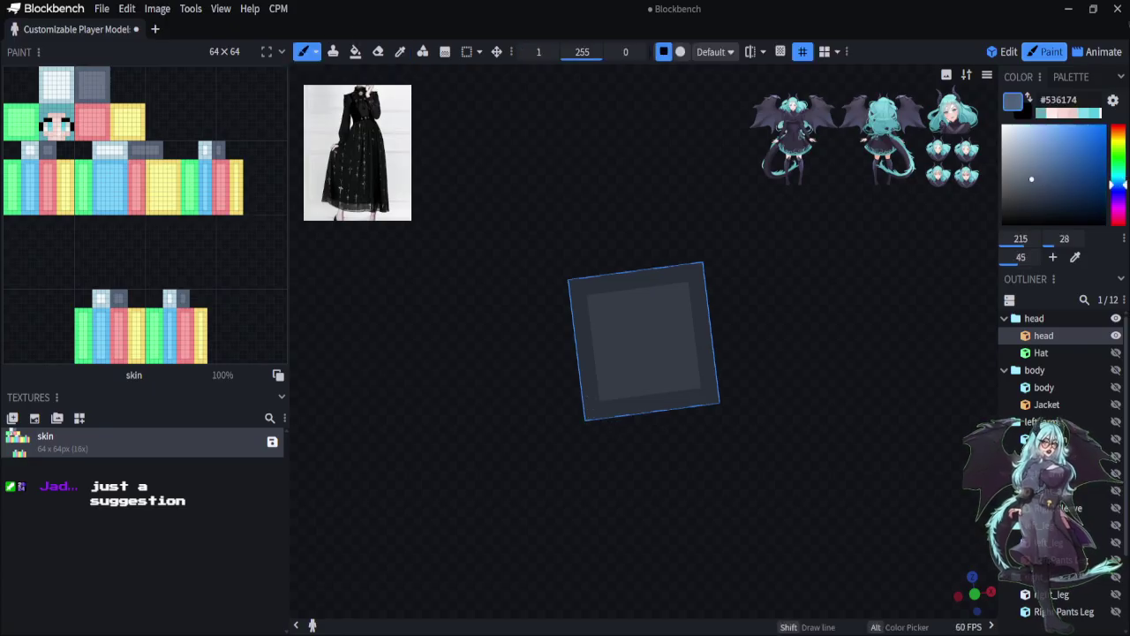
left_click(1041, 113)
Paint three edges of the head's underside with teal #5fadbb, leaving the middle of the fourth edge unpainted
left_click_drag(591, 410, 588, 376)
key("ctrl+z")
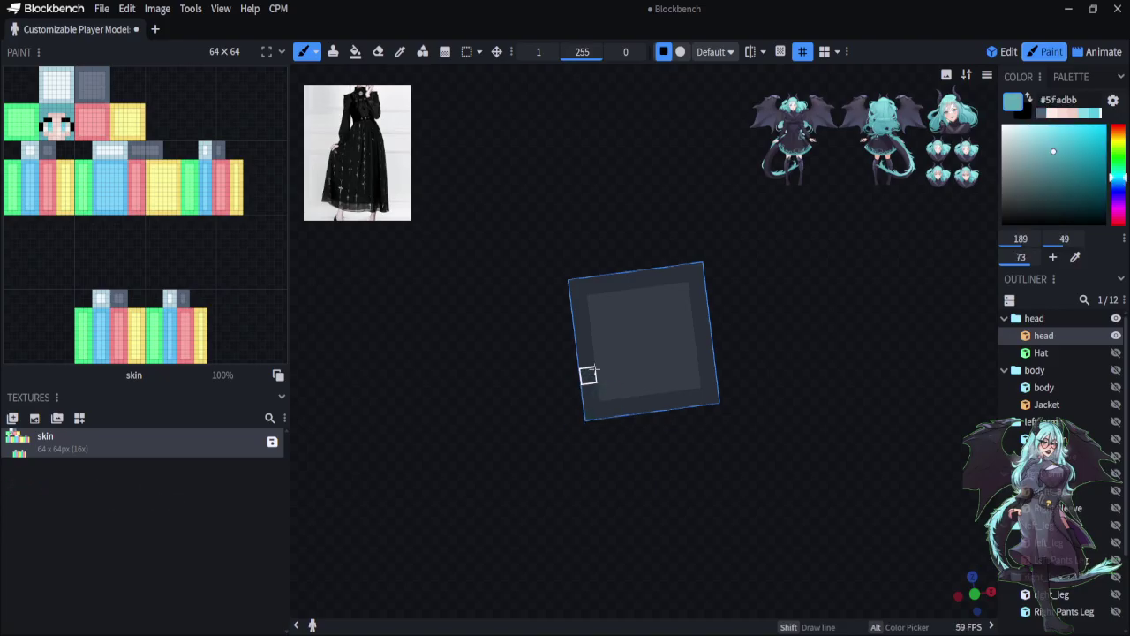
left_click(591, 410)
mouse_move(590, 392)
left_mouse_down()
mouse_move(583, 338)
mouse_move(595, 303)
mouse_move(578, 291)
mouse_move(694, 268)
mouse_move(718, 381)
mouse_move(710, 396)
left_mouse_up()
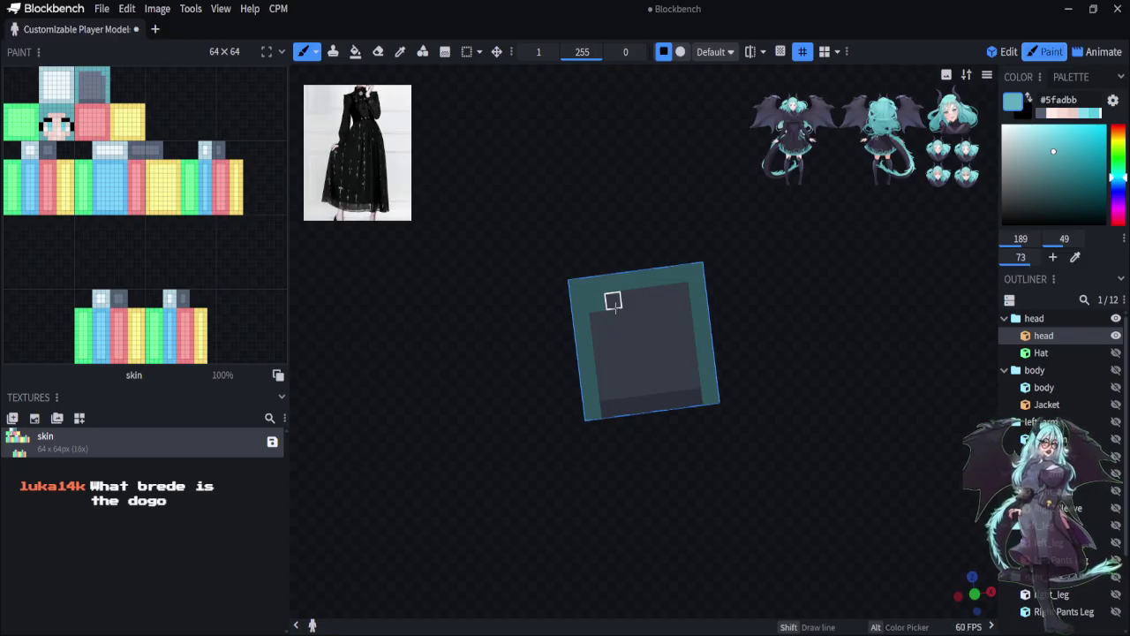
Extend the teal inward across the head's underside, leaving a stepped, tapering area along the unpainted edge
mouse_move(612, 302)
left_mouse_down()
mouse_move(679, 292)
mouse_move(680, 310)
mouse_move(597, 318)
mouse_move(601, 346)
left_mouse_up()
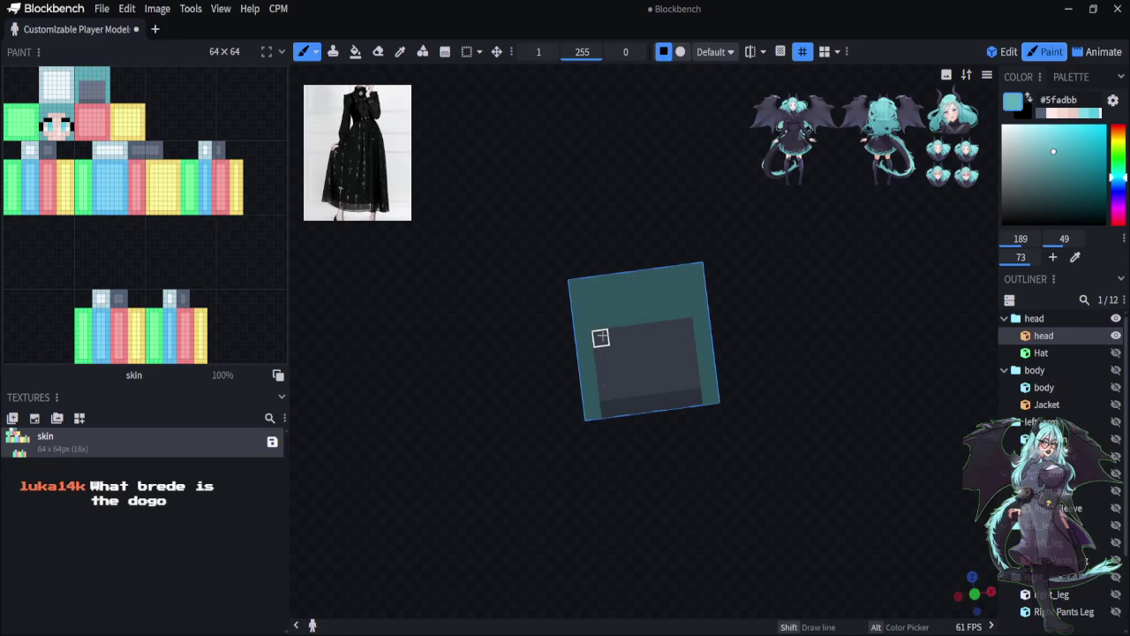
left_click(689, 362)
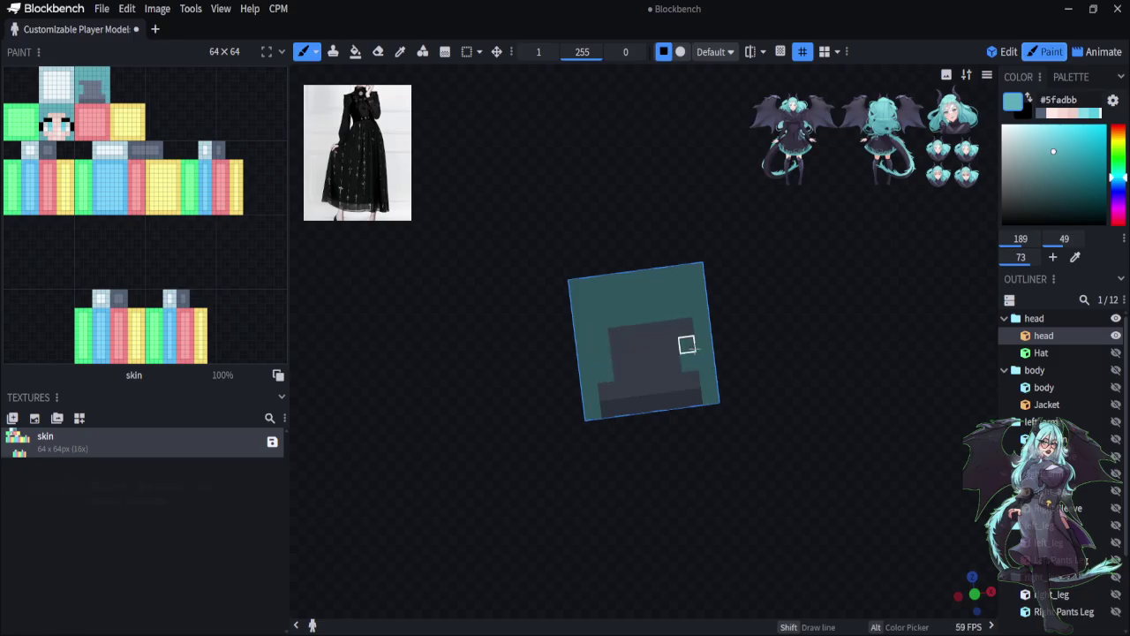
left_click_drag(686, 344, 686, 328)
left_click(668, 345)
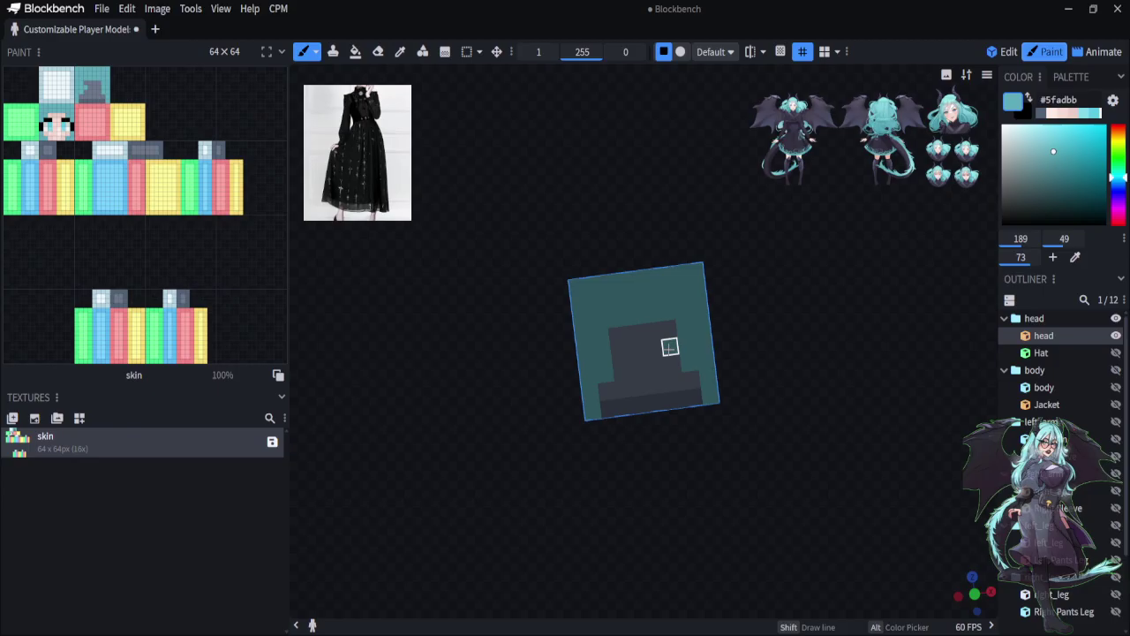
left_click(618, 351)
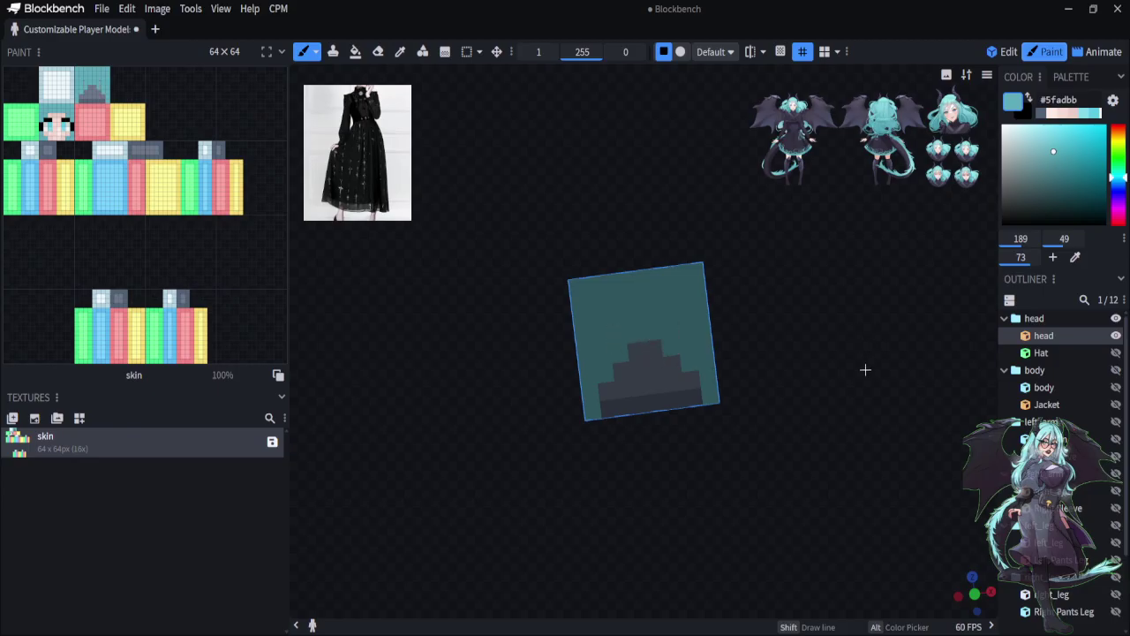
Paint the top three and bottom three pixels of both vertical edges on the head's green side teal #5fadbb
mouse_move(866, 371)
left_mouse_down()
mouse_move(823, 510)
mouse_move(807, 498)
mouse_move(679, 542)
mouse_move(770, 416)
mouse_move(695, 409)
mouse_move(853, 397)
mouse_move(853, 354)
left_mouse_up()
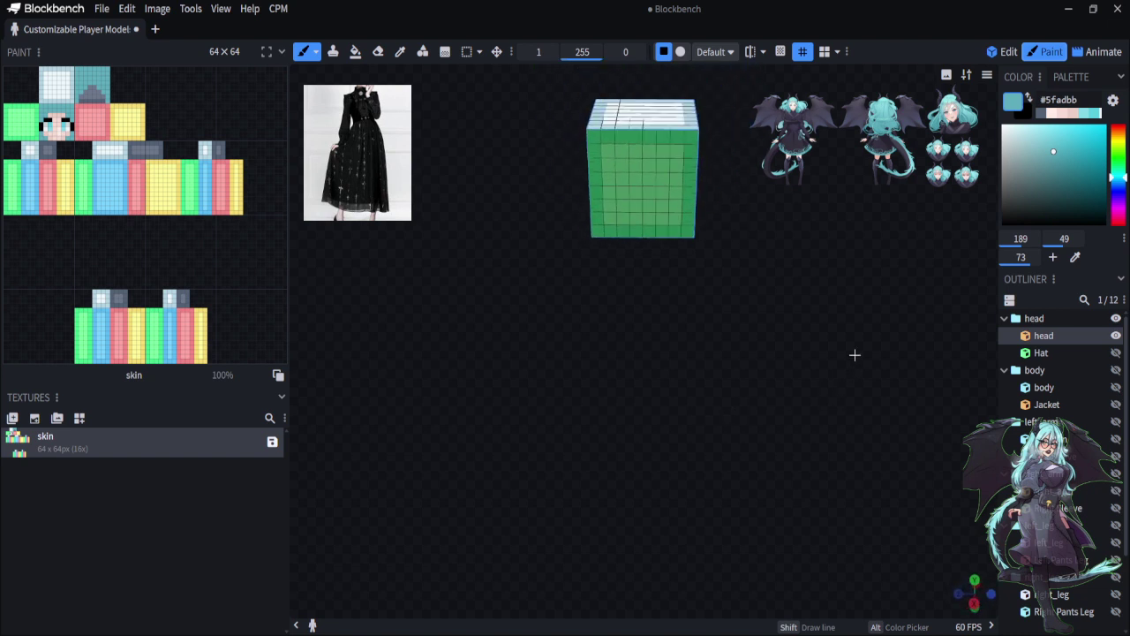
left_click(974, 584)
left_click_drag(683, 114, 684, 147)
mouse_move(686, 195)
left_mouse_down()
mouse_move(686, 208)
mouse_move(687, 195)
left_mouse_up()
left_click(687, 180)
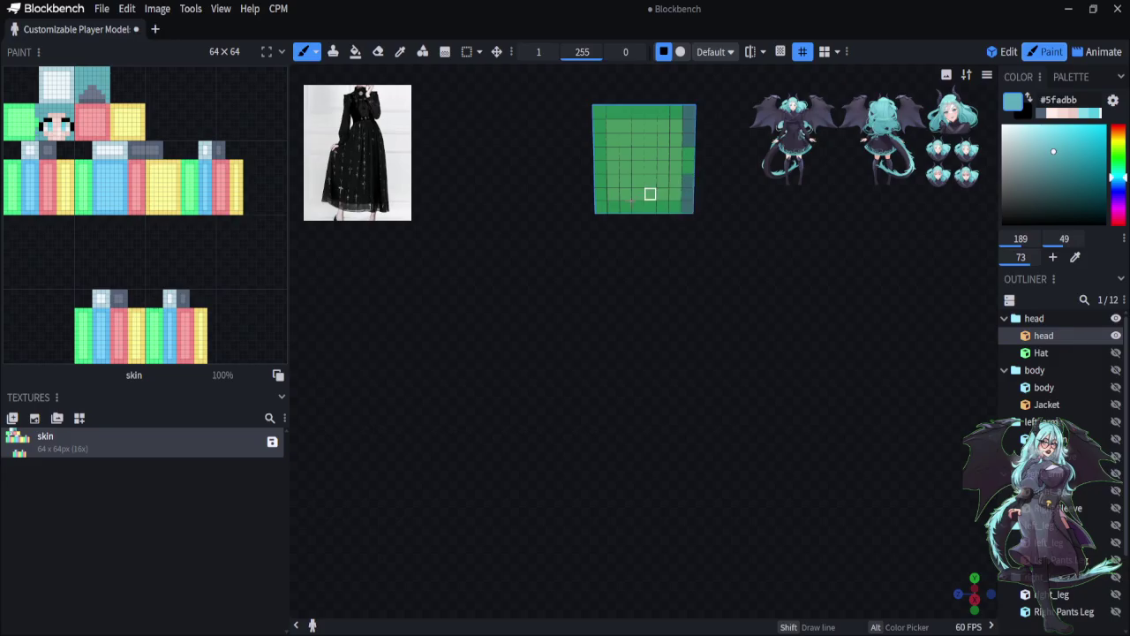
left_click_drag(601, 208, 600, 173)
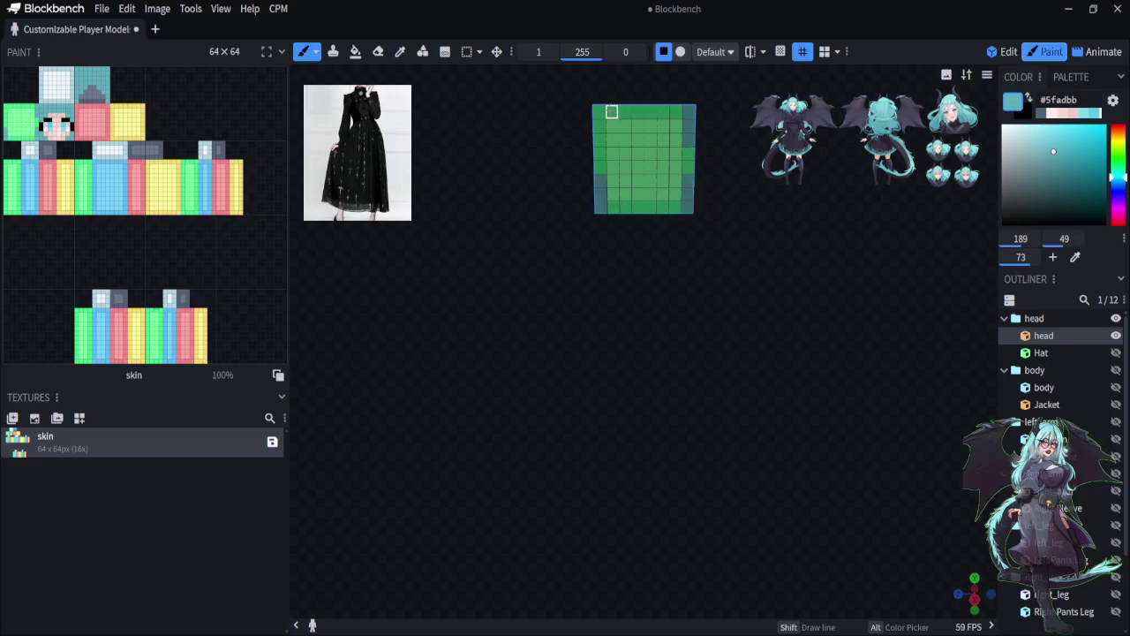
Add two-pixel teal strands reaching inward from the top and bottom edges of the head's green side
mouse_move(598, 111)
left_mouse_down()
mouse_move(598, 141)
mouse_move(615, 122)
mouse_move(612, 140)
left_mouse_up()
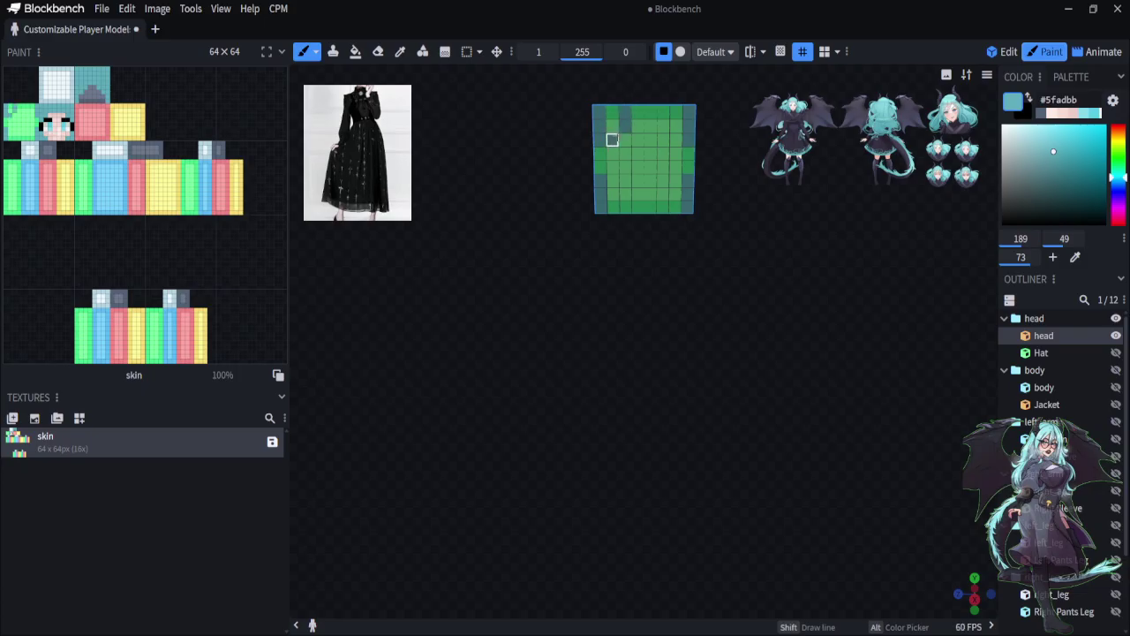
key("ctrl+z")
left_click_drag(624, 125, 623, 110)
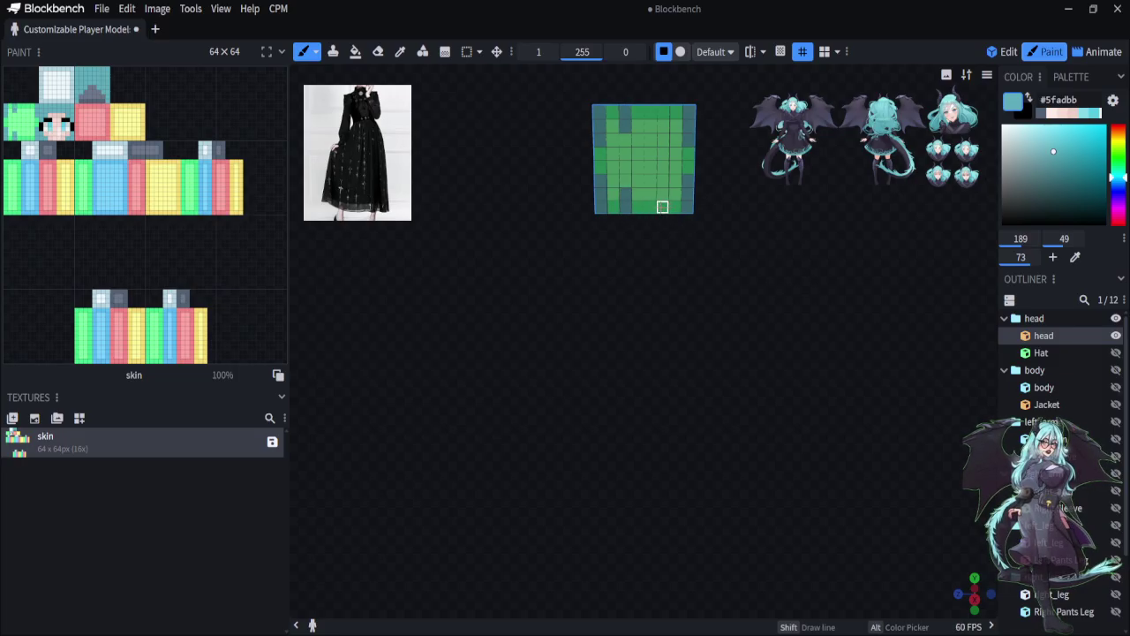
left_click_drag(662, 207, 662, 195)
Paint teal pixels along both vertical edges of the head's yellow back, plus two-pixel strands at its top and bottom edges
left_click_drag(603, 370, 668, 369)
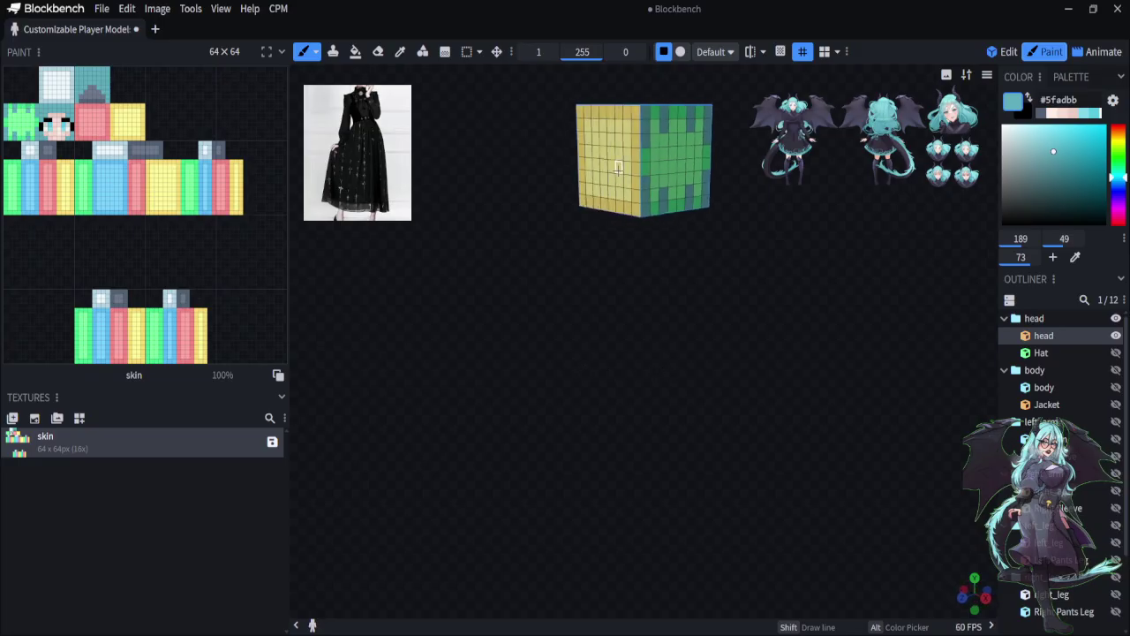
left_click_drag(637, 181, 635, 195)
left_click_drag(650, 252, 706, 268)
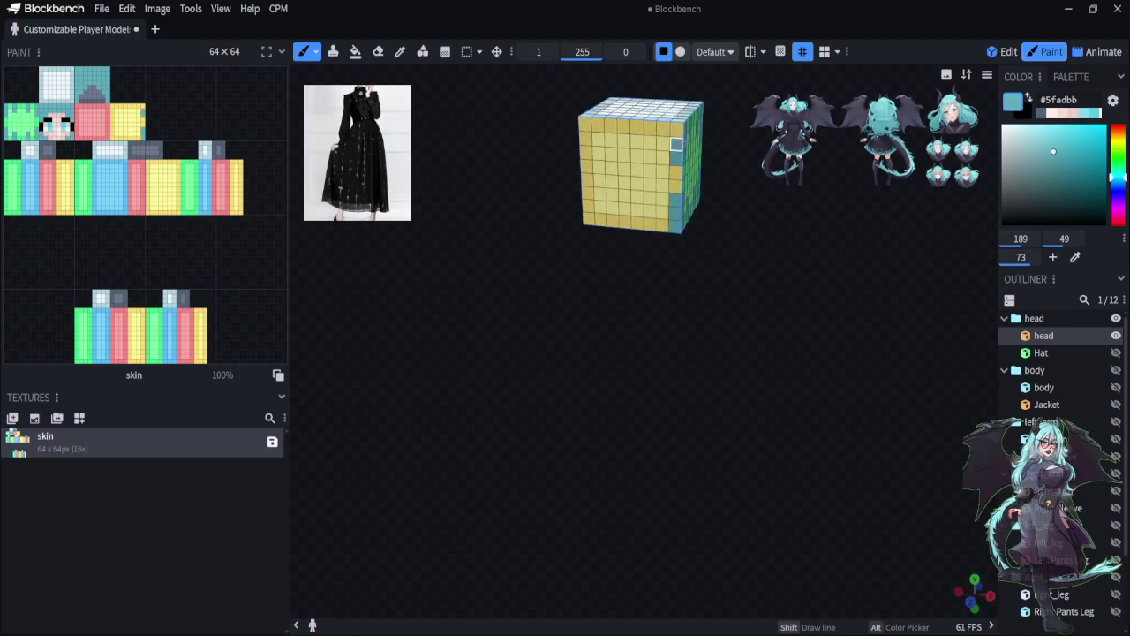
left_click_drag(672, 349, 717, 349)
mouse_move(611, 228)
left_mouse_down()
mouse_move(609, 128)
mouse_move(634, 149)
left_mouse_up()
mouse_move(635, 224)
left_mouse_down()
mouse_move(635, 209)
mouse_move(671, 224)
left_mouse_up()
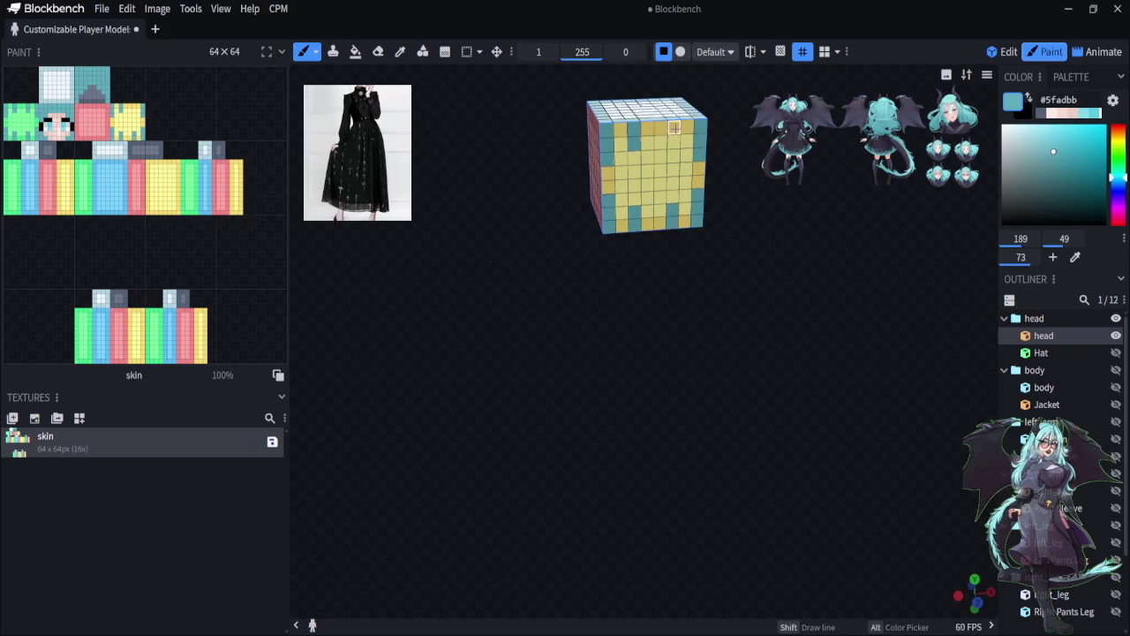
Paint teal three-pixel runs at both ends of the vertical edges of the head's red side, plus two-pixel strands at its top and bottom
left_click_drag(669, 373, 830, 380)
left_click_drag(695, 136, 693, 173)
mouse_move(691, 217)
left_mouse_down()
mouse_move(693, 202)
mouse_move(692, 217)
left_mouse_up()
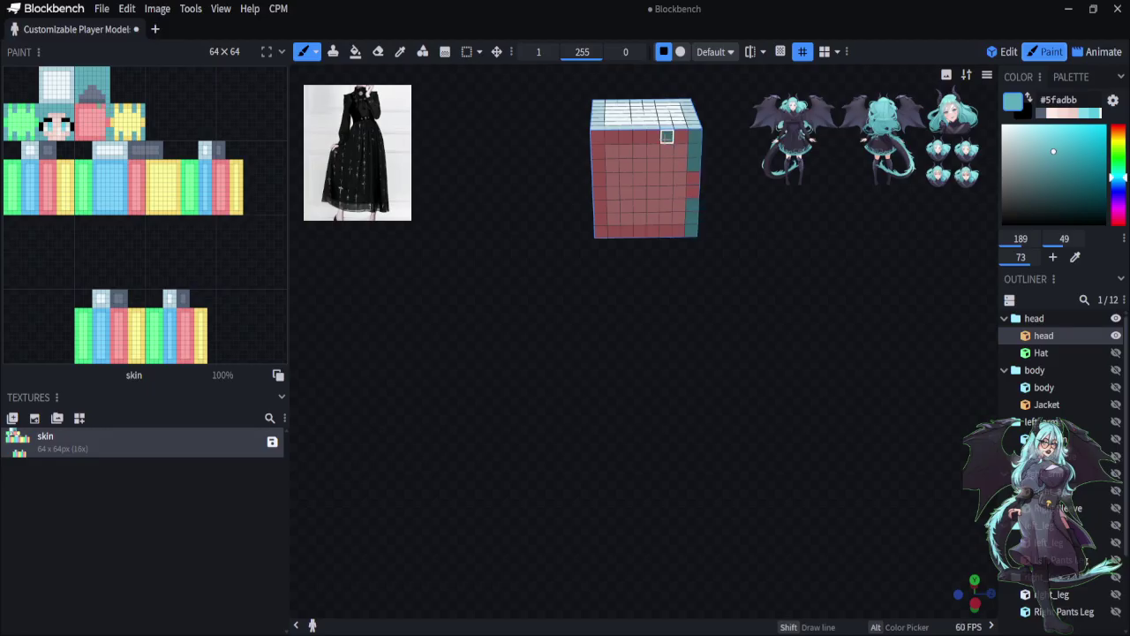
left_click_drag(667, 136, 667, 151)
left_click_drag(597, 137, 599, 165)
mouse_move(599, 207)
left_mouse_down()
mouse_move(601, 231)
mouse_move(625, 231)
left_mouse_up()
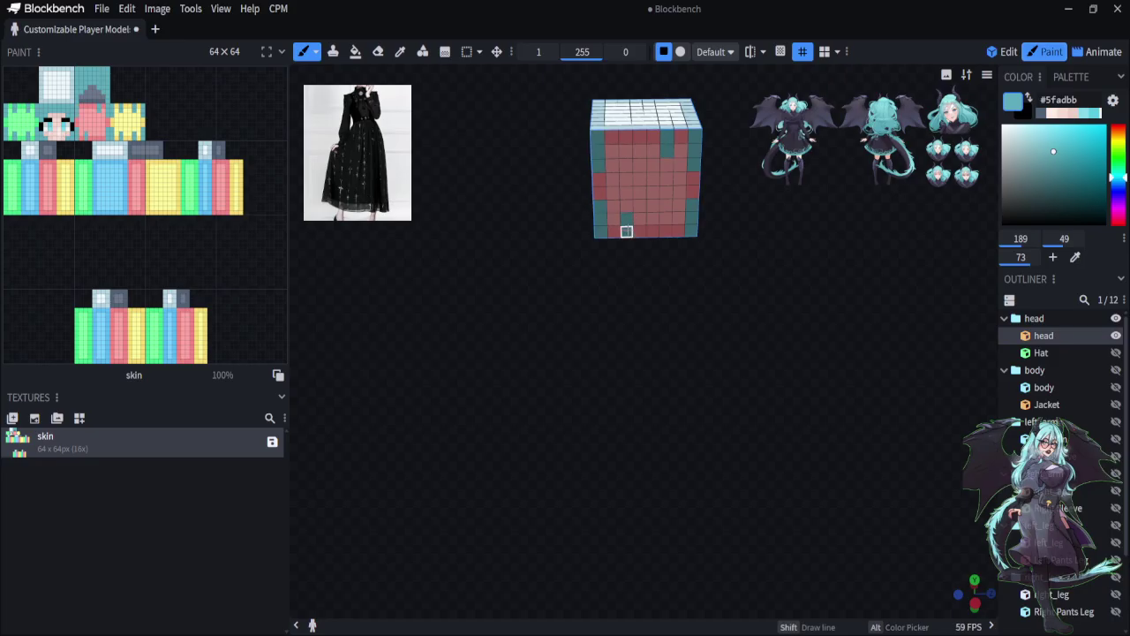
left_click_drag(625, 151, 625, 139)
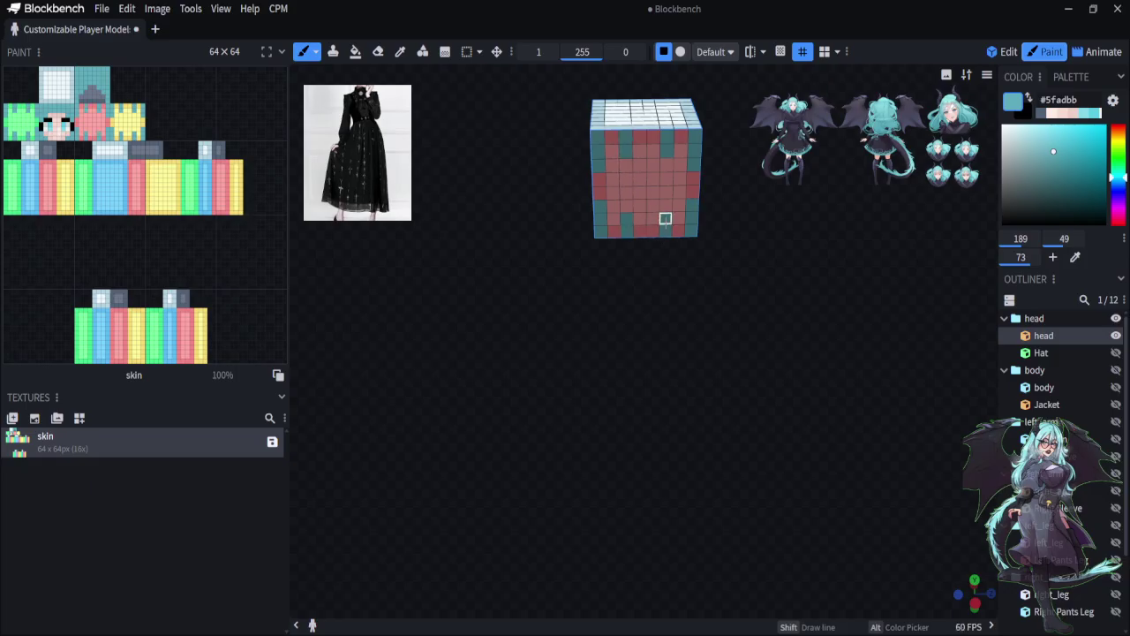
left_click(666, 218)
Paint three teal bars across the head's white top: two pixels wide near the front, four in the middle, two near the back
middle_click_drag(664, 230, 433, 532)
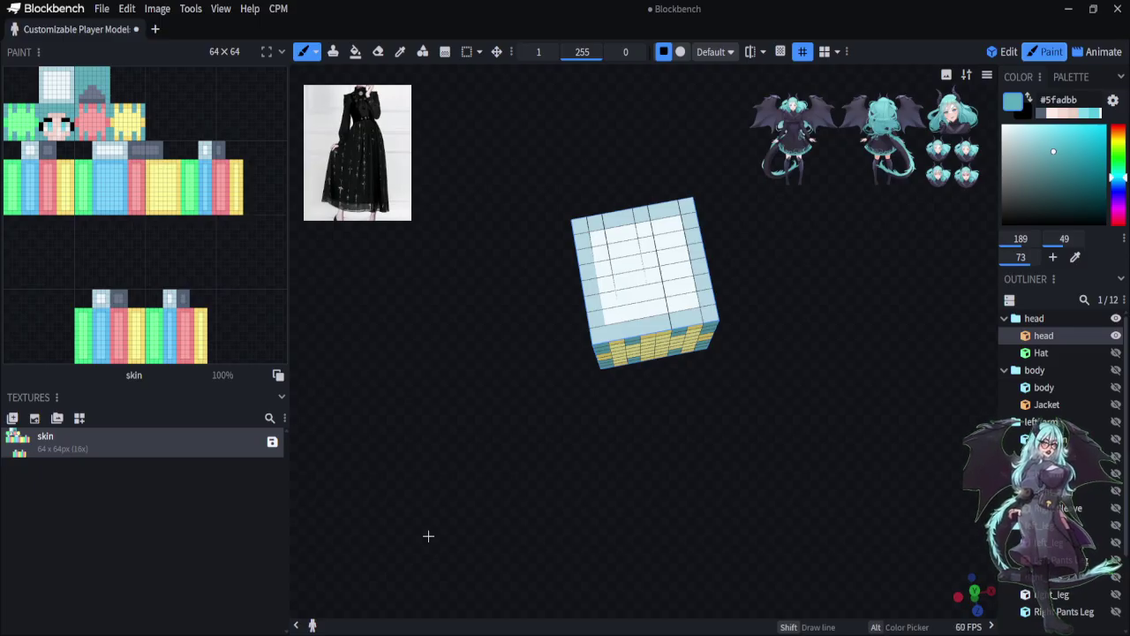
left_click_drag(428, 535, 810, 399)
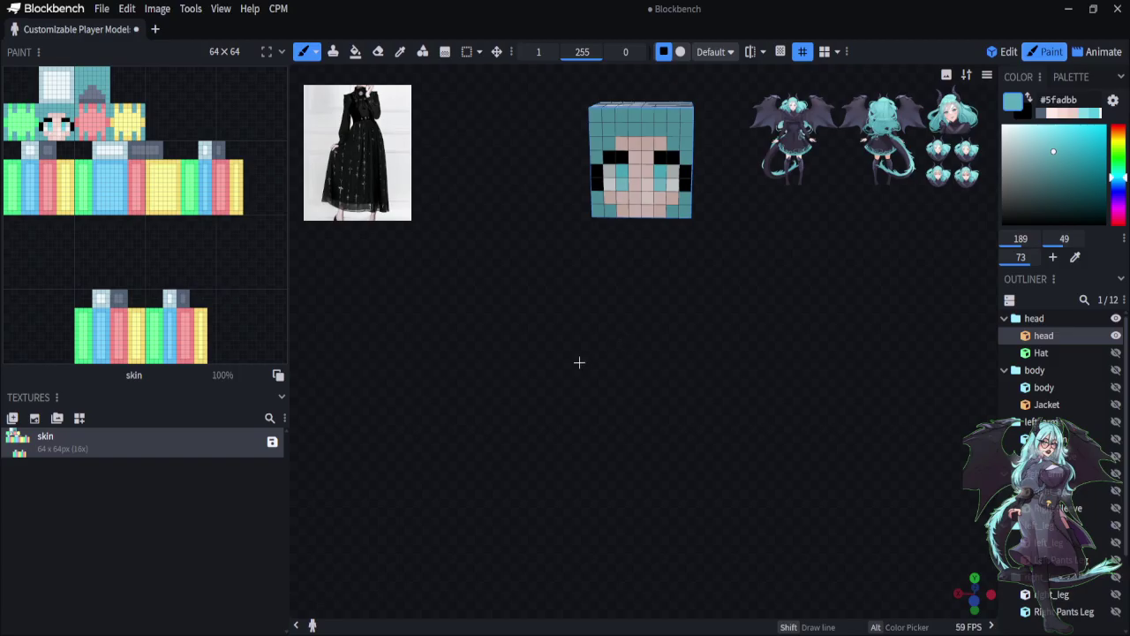
left_click_drag(578, 361, 542, 457)
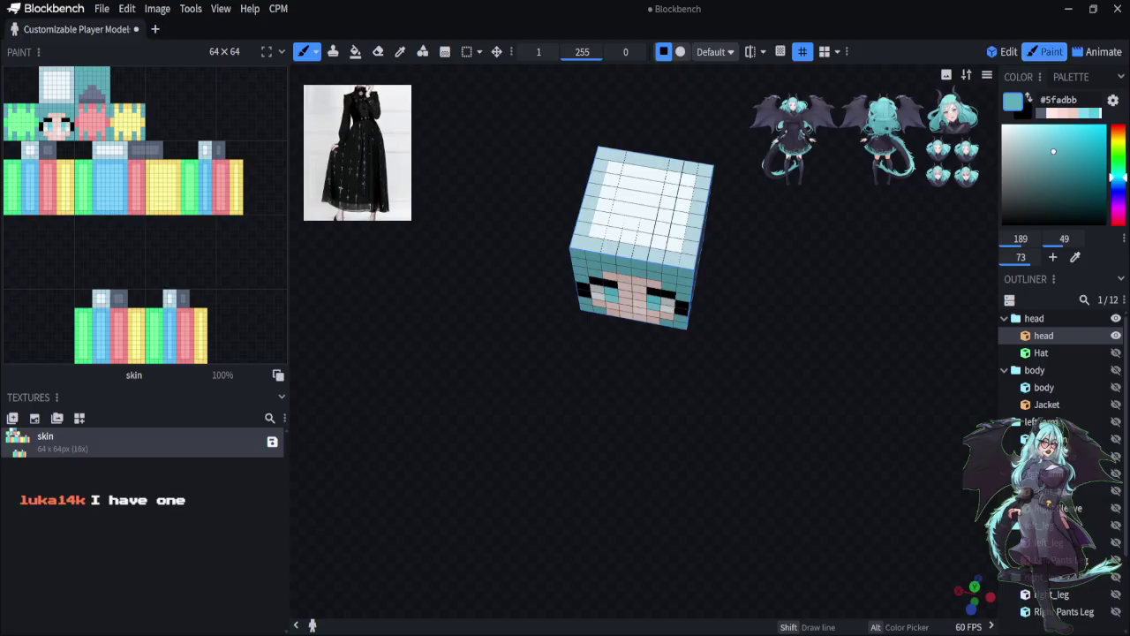
mouse_move(780, 388)
left_mouse_down()
mouse_move(676, 469)
mouse_move(522, 512)
mouse_move(741, 439)
mouse_move(570, 504)
mouse_move(454, 496)
mouse_move(421, 522)
left_mouse_up()
left_click(632, 300)
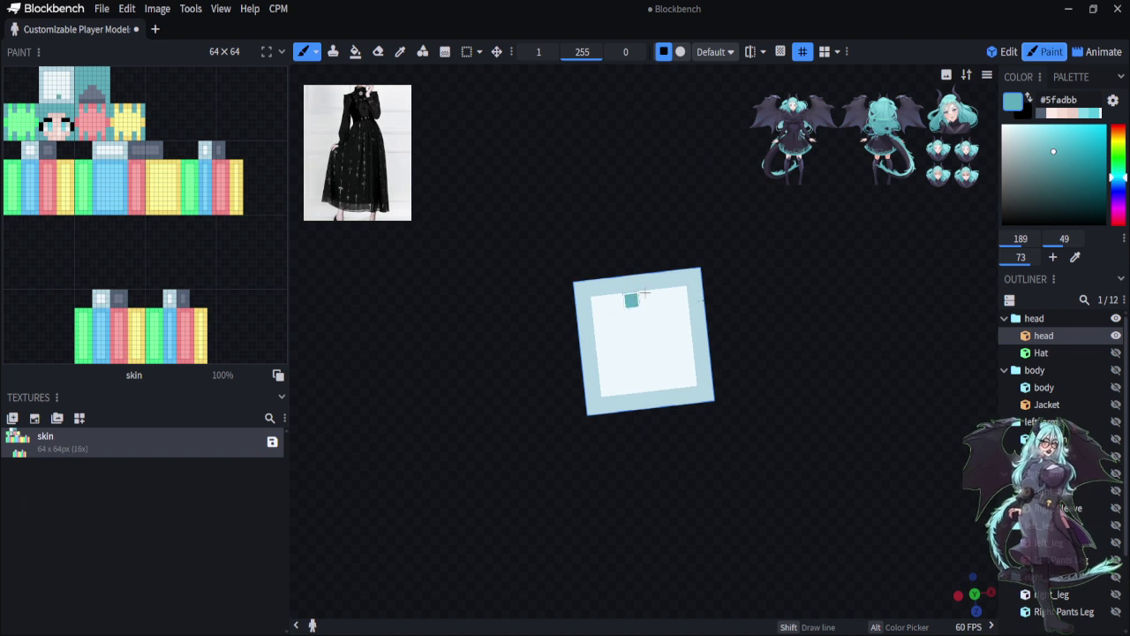
left_click(645, 296)
left_click(632, 333)
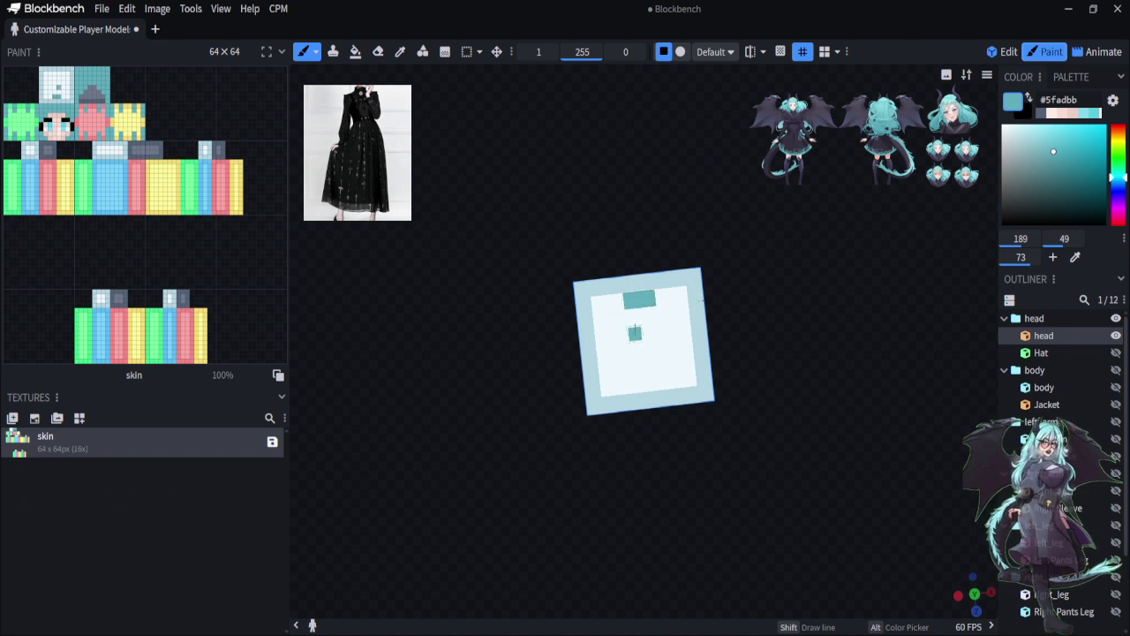
left_click(651, 331)
left_click(618, 333)
left_click(668, 330)
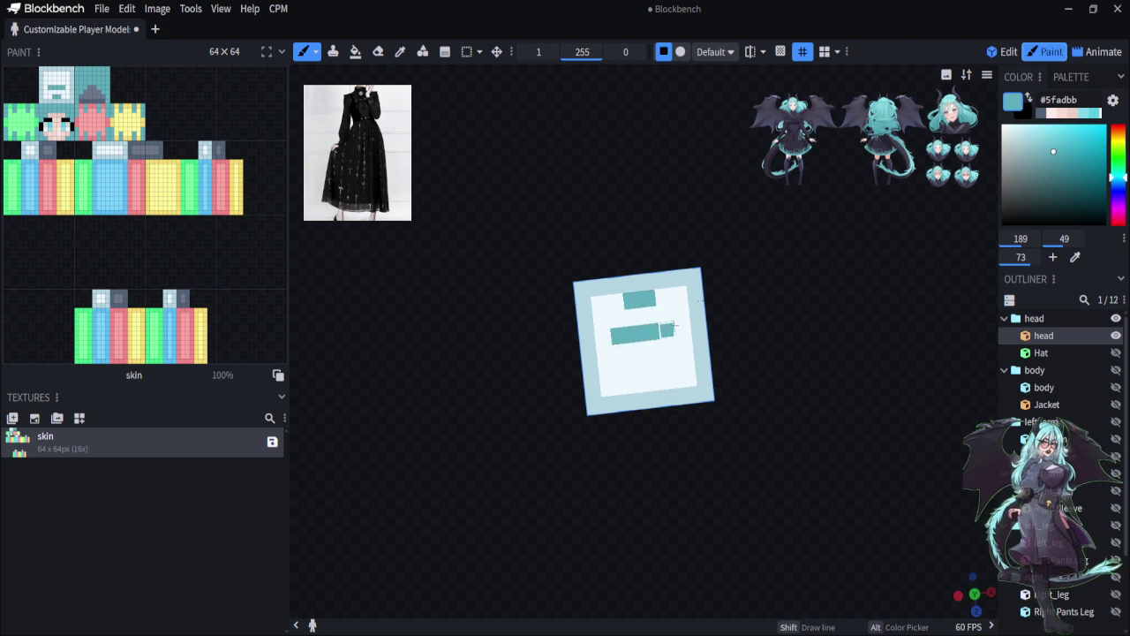
left_click(638, 364)
left_click(654, 364)
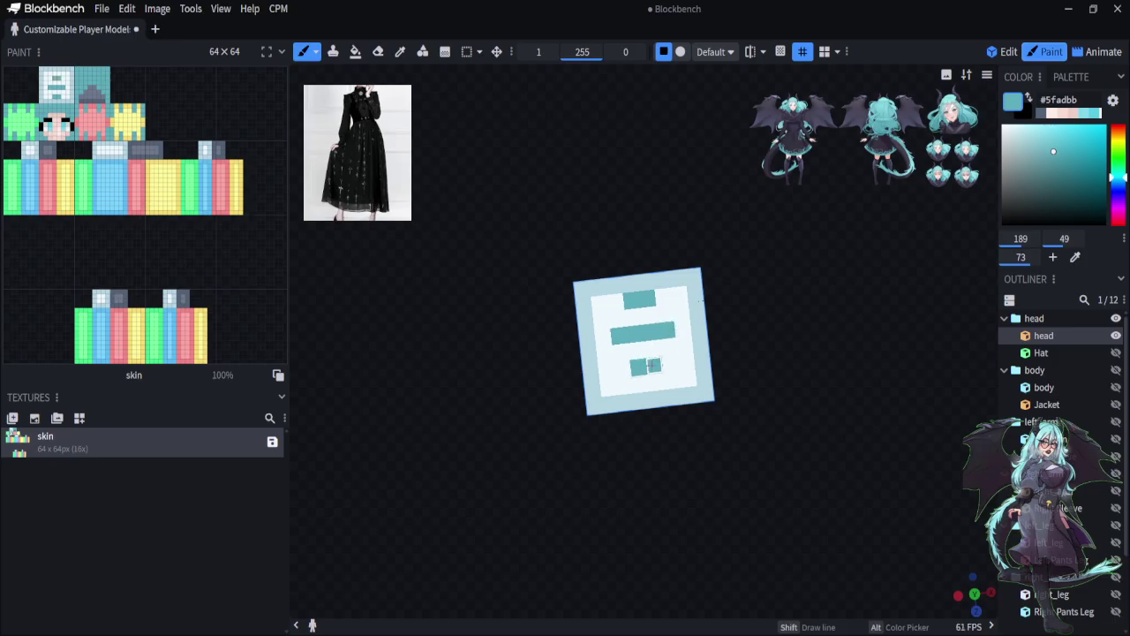
Set the paint color to #6bcee0, fill the remaining border pixels of the head's green side and join its strands vertically
left_click_drag(637, 499, 892, 424)
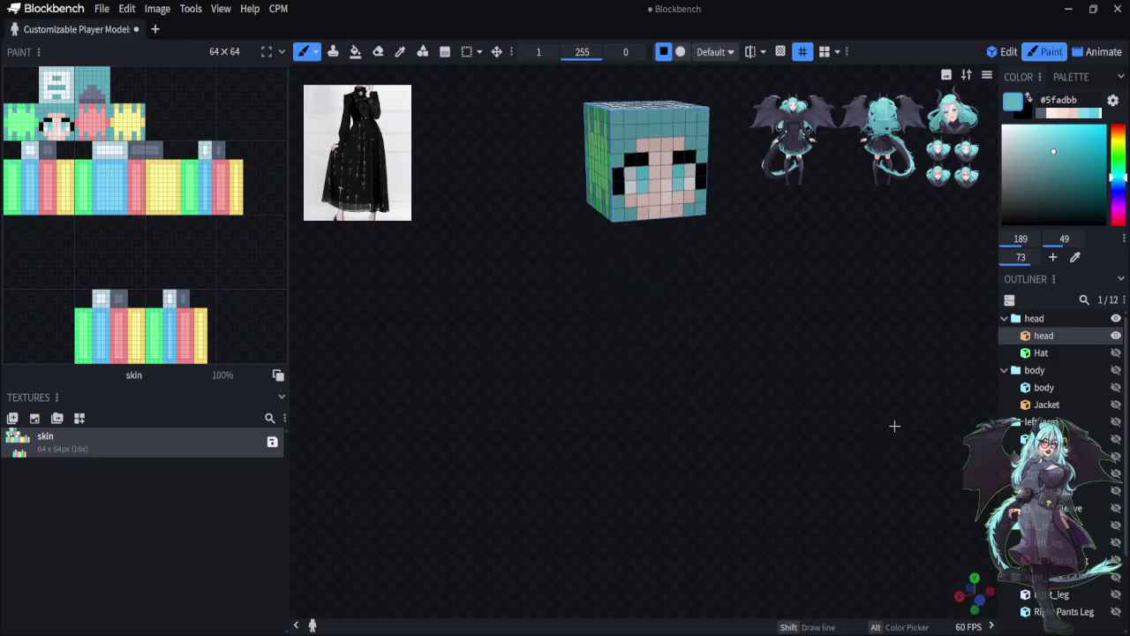
left_click(1056, 137)
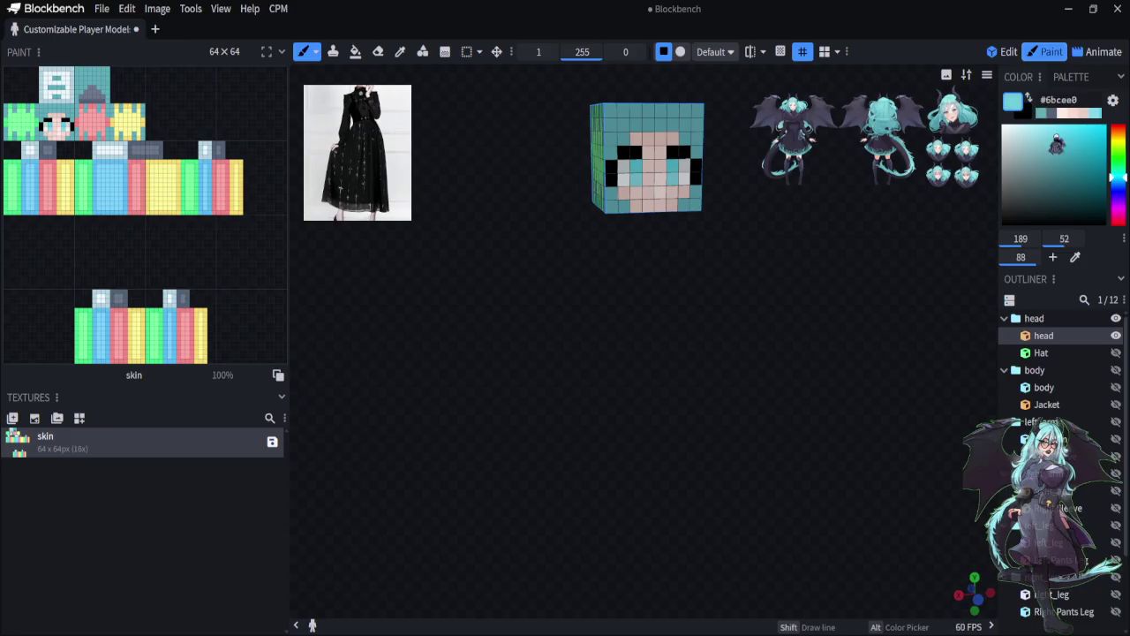
scroll(688, 436, "up", 1)
left_click_drag(688, 435, 756, 429)
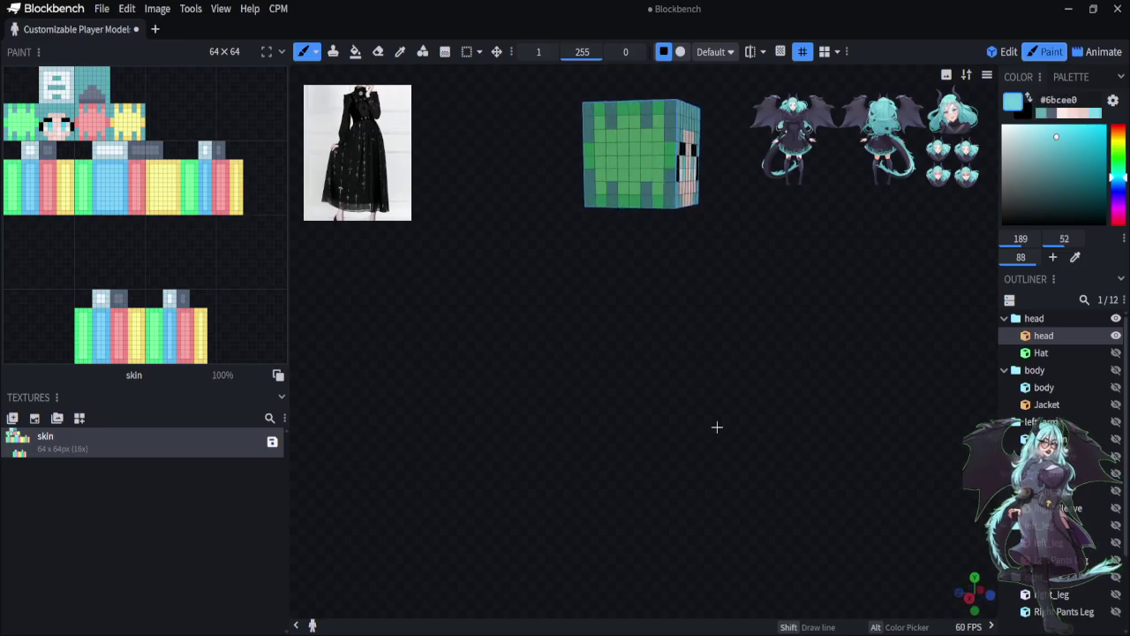
key("KP_3")
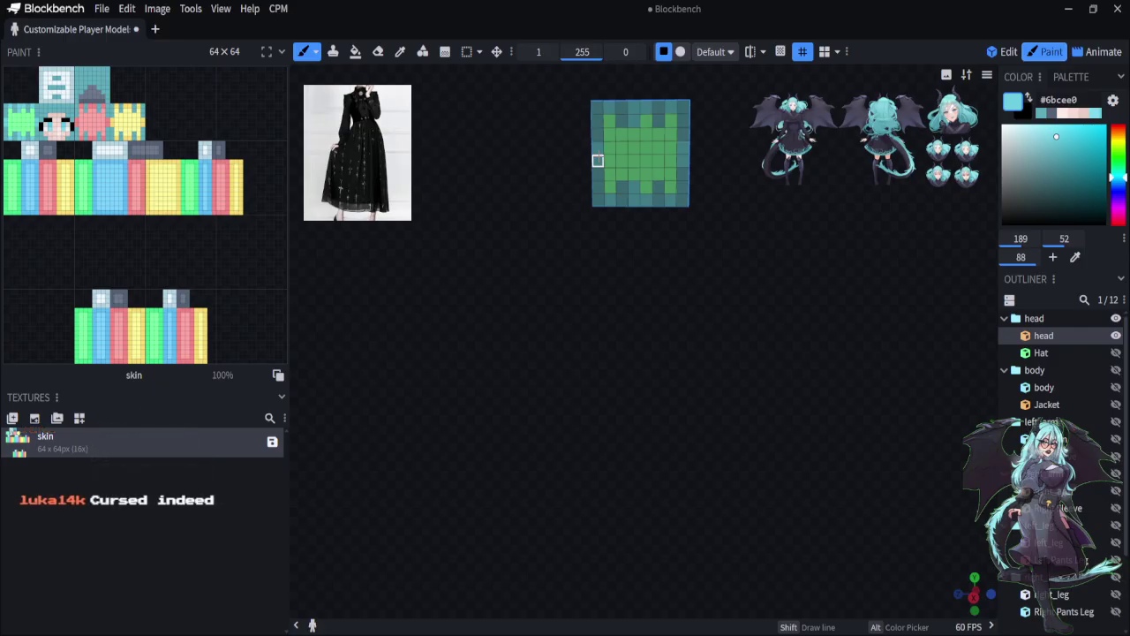
Fill the borders of the head's yellow back and red side with light teal #6bcee0 and join their strands into vertical stripes
left_click_drag(618, 315, 666, 335)
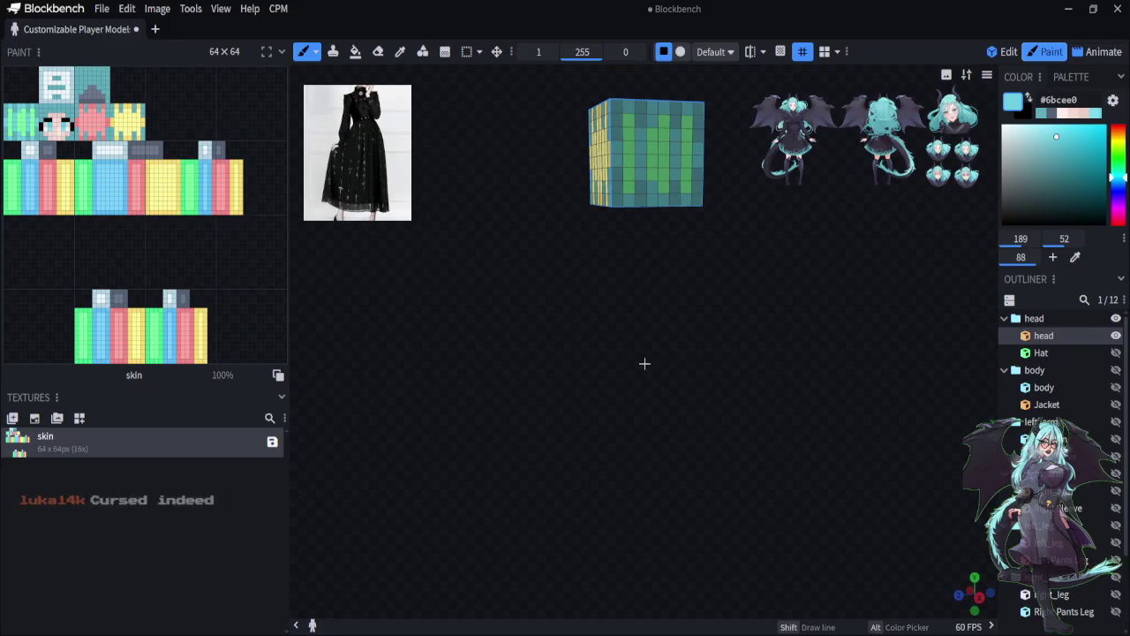
left_click_drag(646, 363, 730, 380)
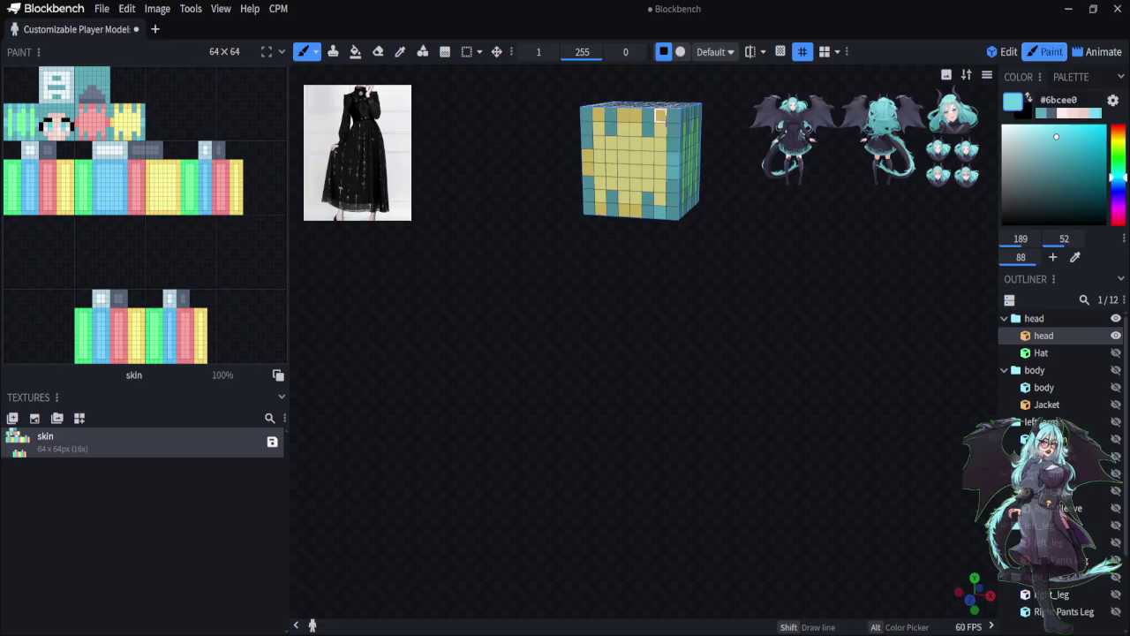
mouse_move(634, 212)
left_mouse_down()
mouse_move(624, 210)
mouse_move(623, 115)
left_mouse_up()
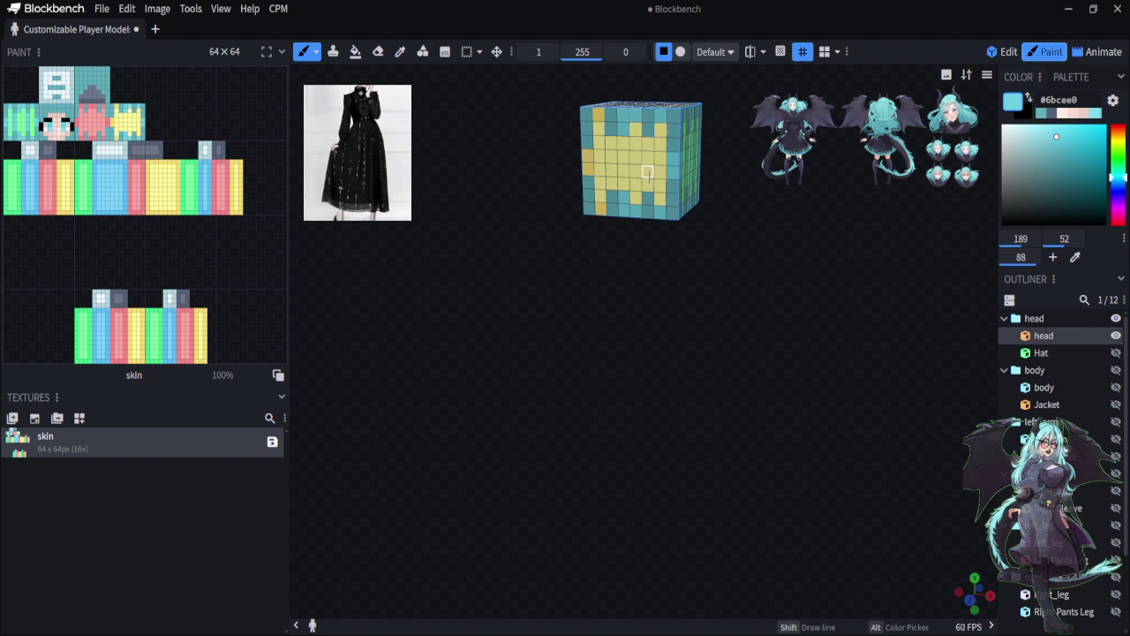
left_click_drag(648, 184, 647, 141)
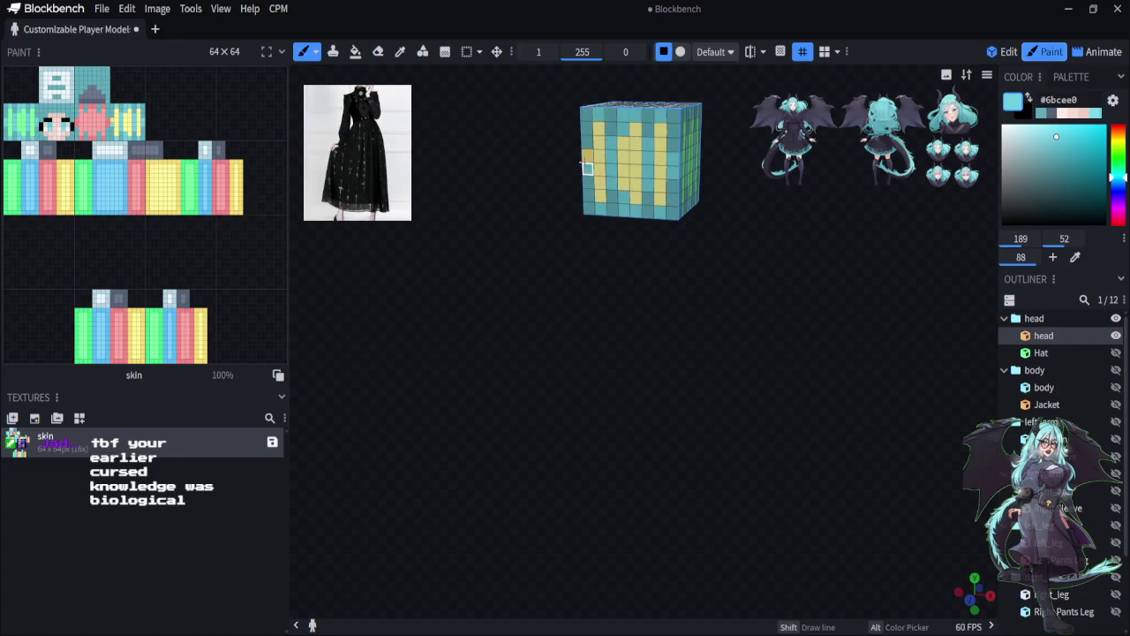
left_click_drag(550, 326, 769, 351)
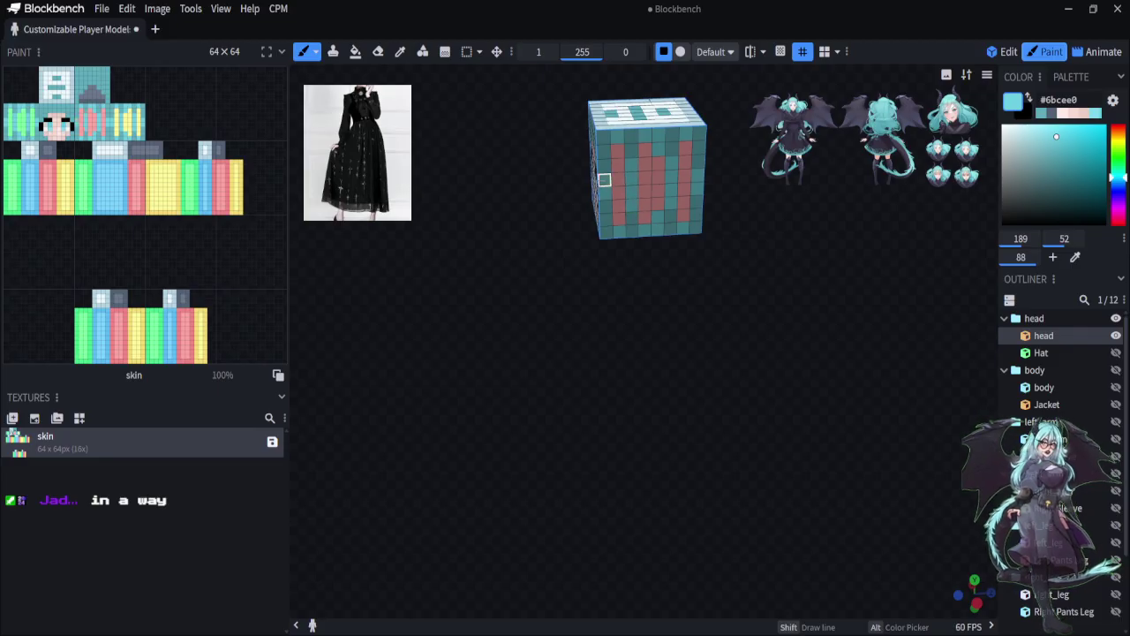
left_click_drag(671, 380, 471, 537)
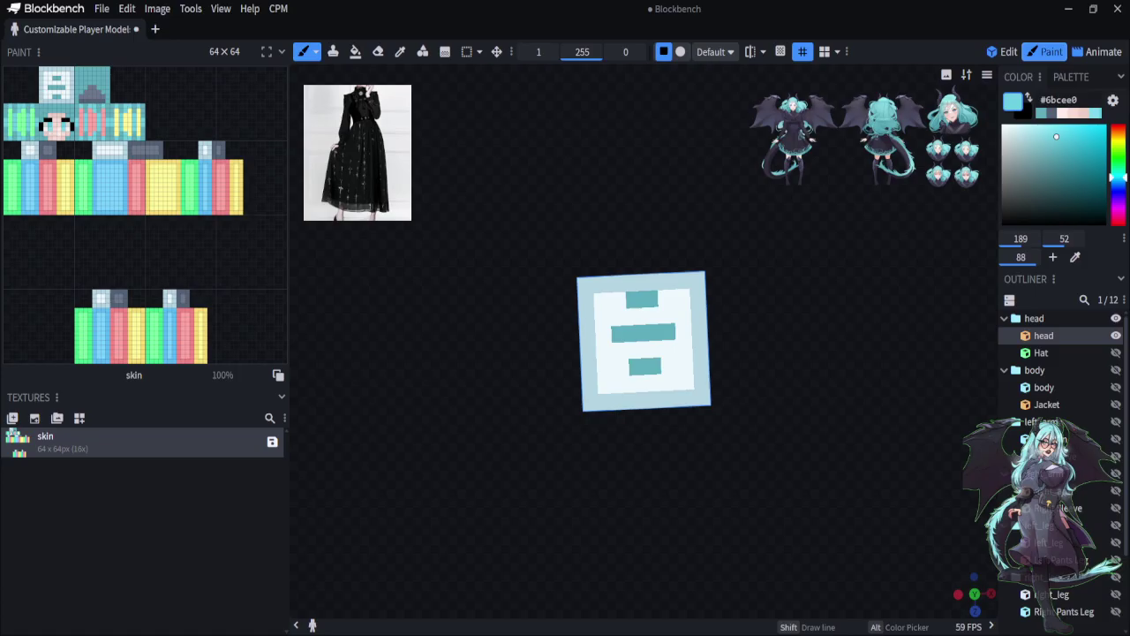
mouse_move(623, 373)
left_mouse_down()
mouse_move(623, 388)
mouse_move(638, 387)
left_mouse_up()
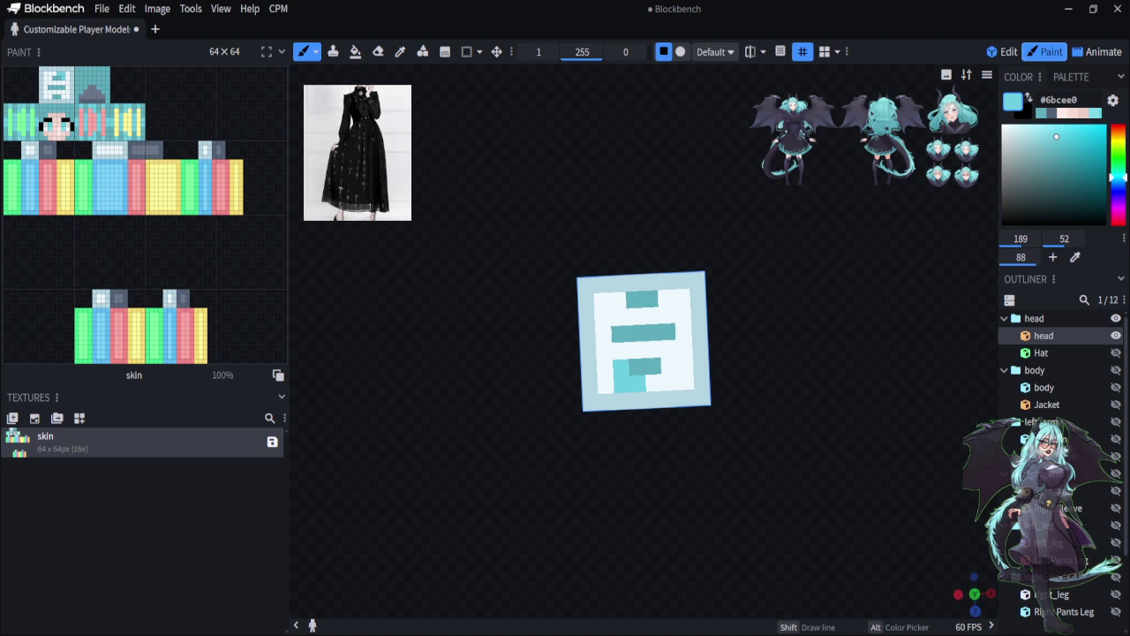
key("ctrl+z")
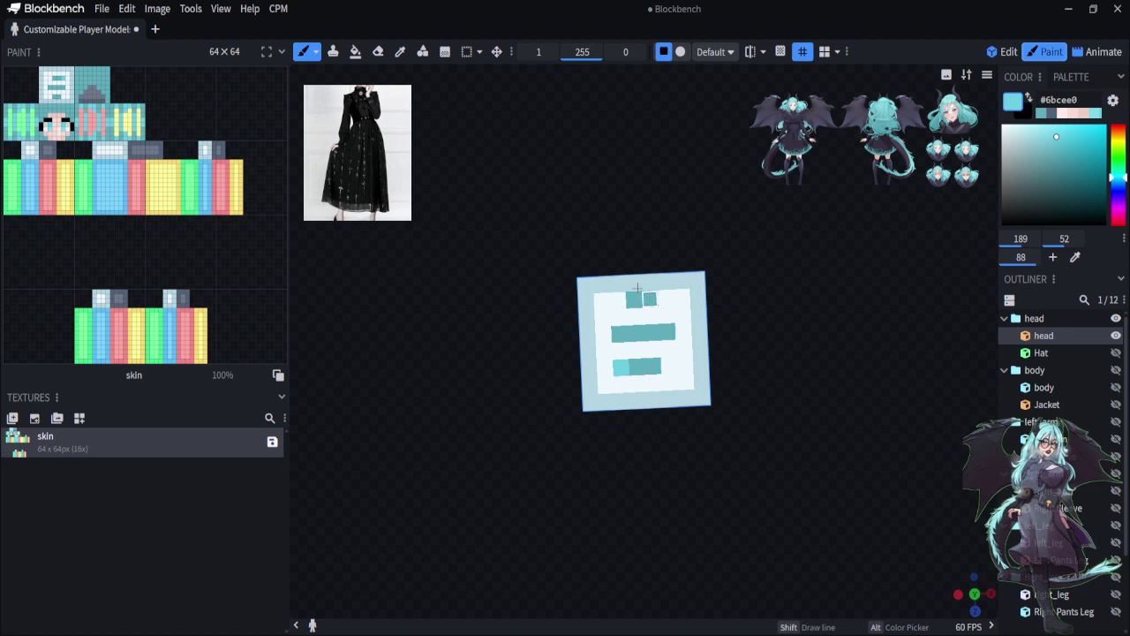
key("ctrl+z")
Surround the front bar on the head's top with light teal and extend the middle bar by one pixel at each end
mouse_move(618, 302)
left_mouse_down()
mouse_move(627, 284)
mouse_move(657, 285)
mouse_move(664, 295)
mouse_move(627, 320)
mouse_move(653, 316)
left_mouse_up()
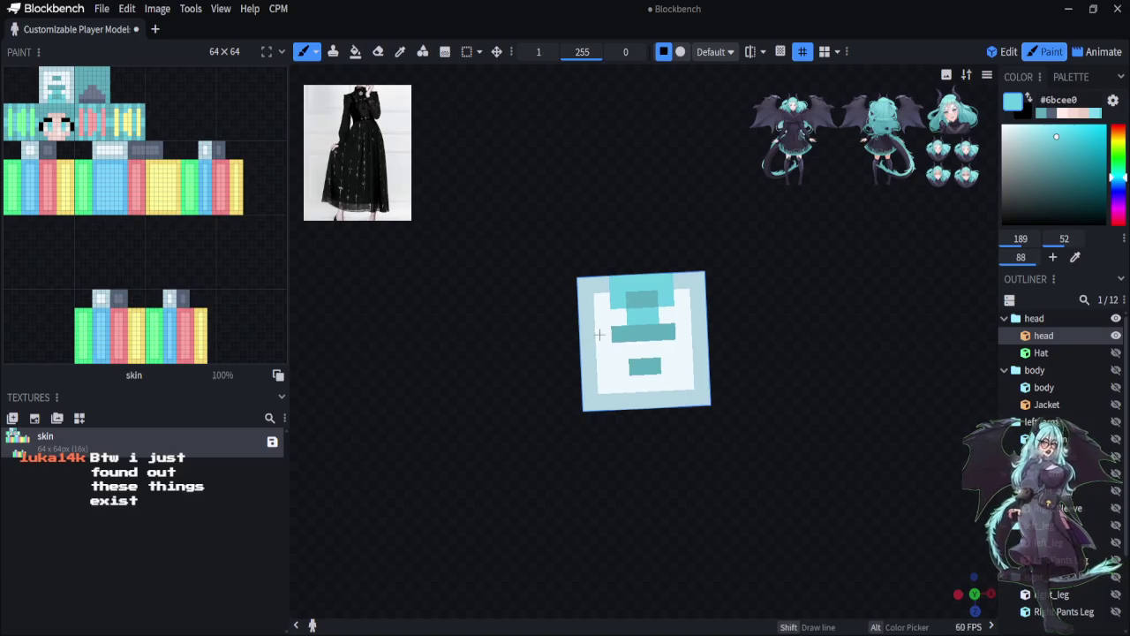
left_click(603, 334)
left_click(682, 330)
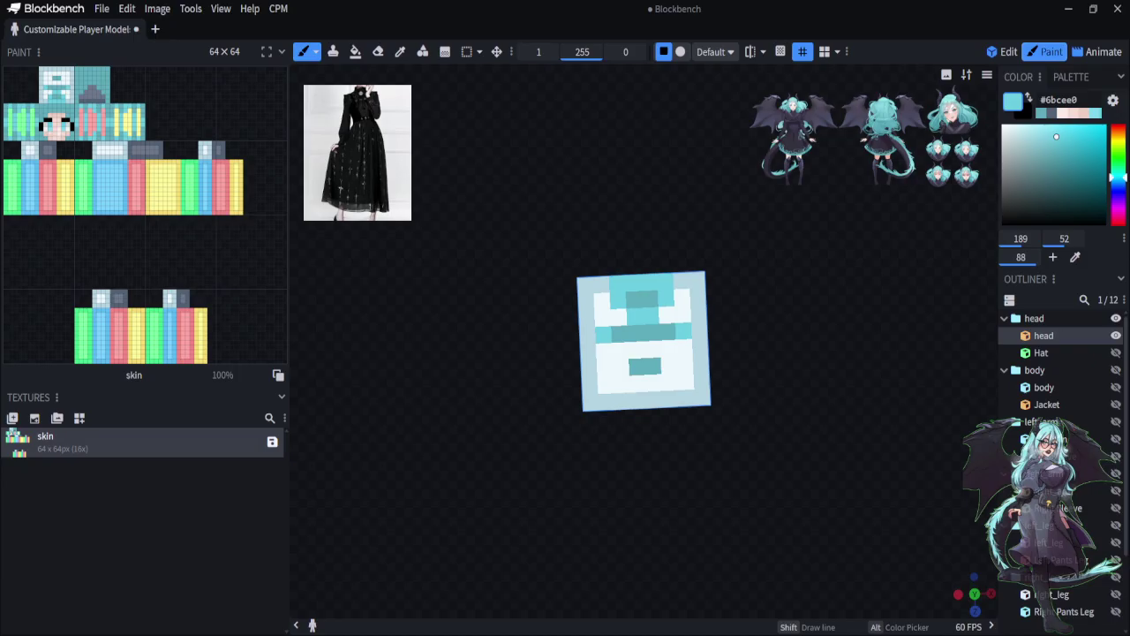
Fill the four-pixel row behind the head top's middle bar with light teal, plus one pixel on each side of the rear bar
left_click_drag(635, 348, 653, 350)
mouse_move(650, 328)
left_mouse_down()
mouse_move(622, 349)
mouse_move(668, 348)
left_mouse_up()
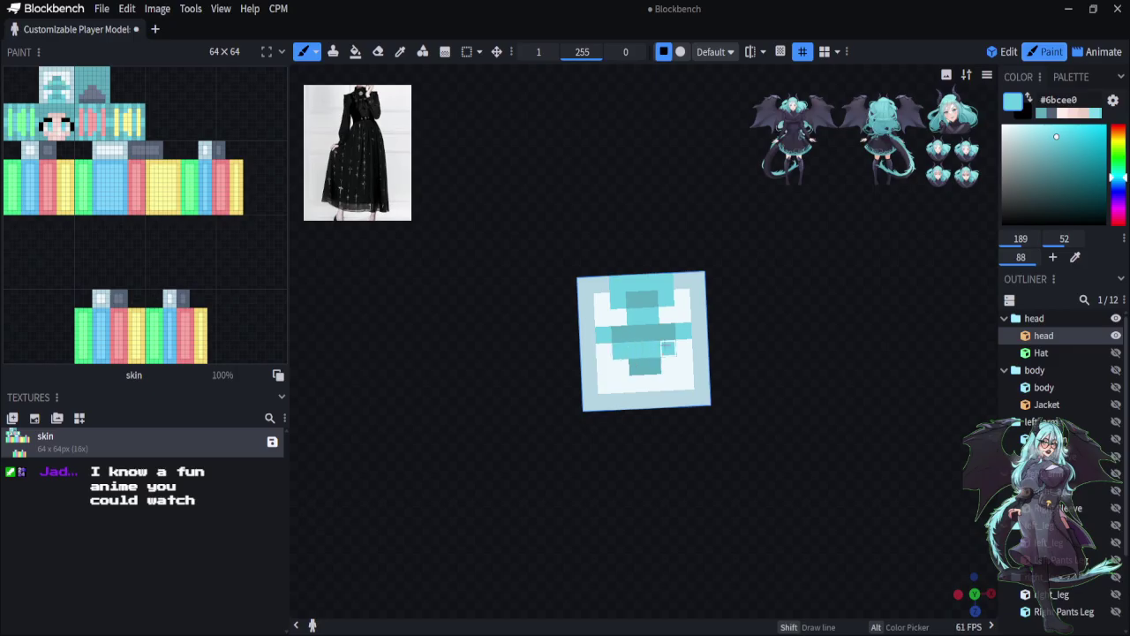
left_click(621, 367)
left_click(669, 365)
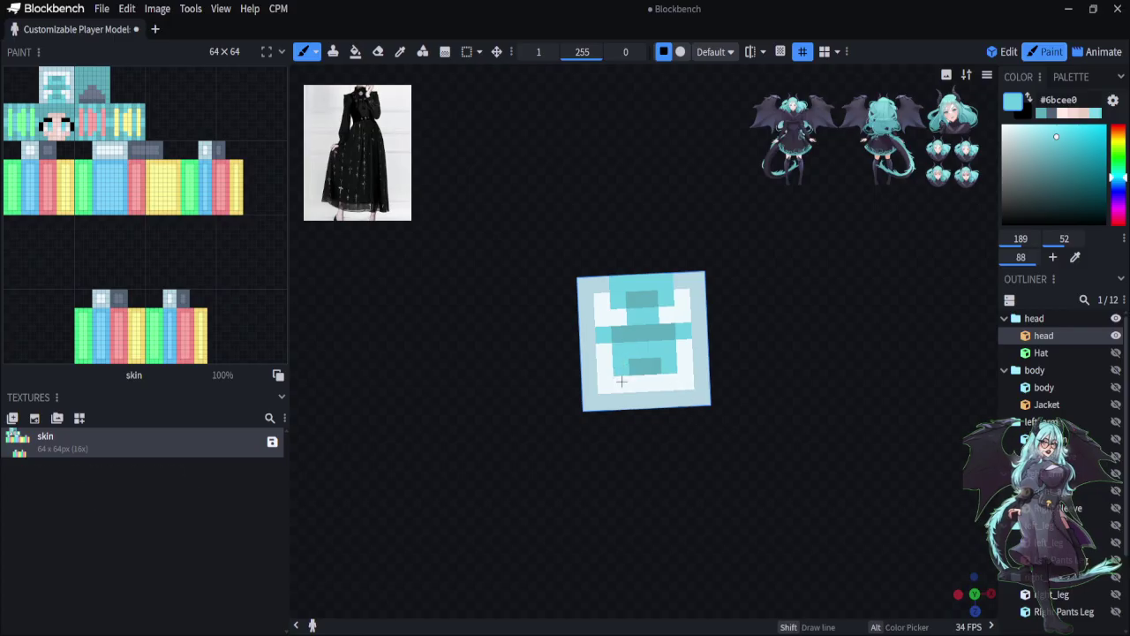
mouse_move(618, 390)
left_mouse_down()
mouse_move(604, 387)
mouse_move(622, 383)
left_mouse_up()
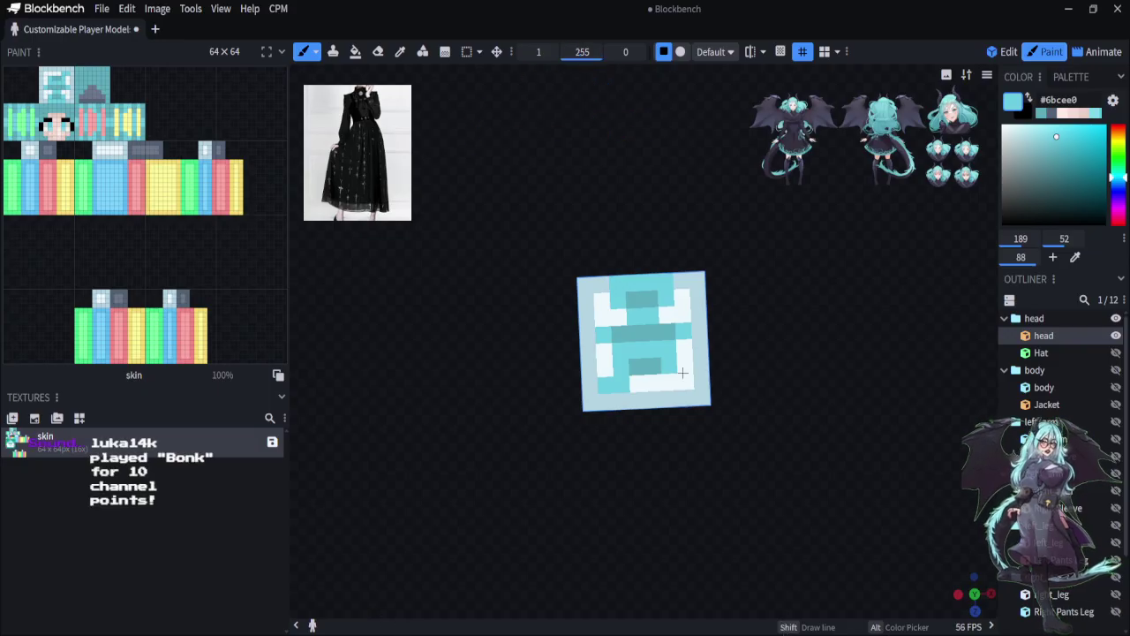
left_click_drag(668, 382, 687, 379)
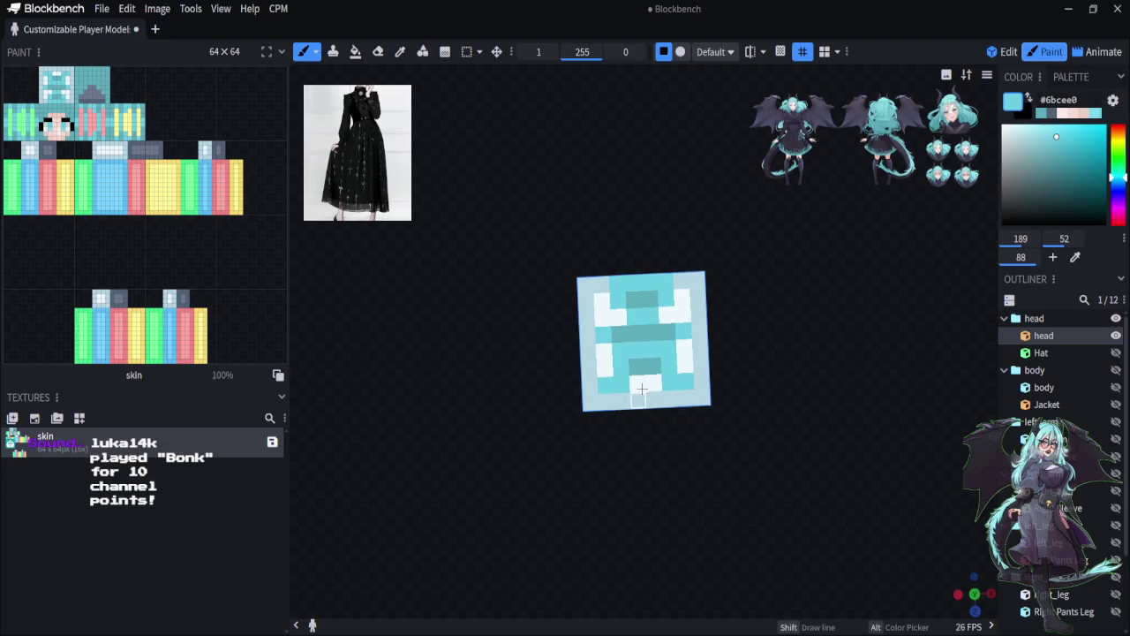
left_click_drag(637, 383, 653, 382)
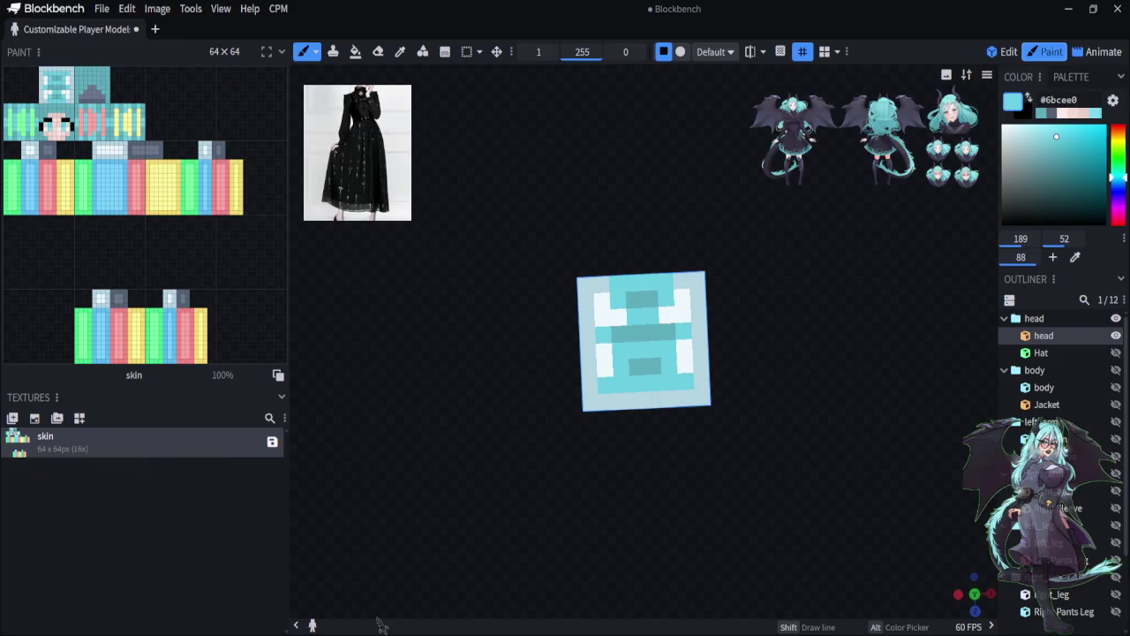
key("ctrl+z")
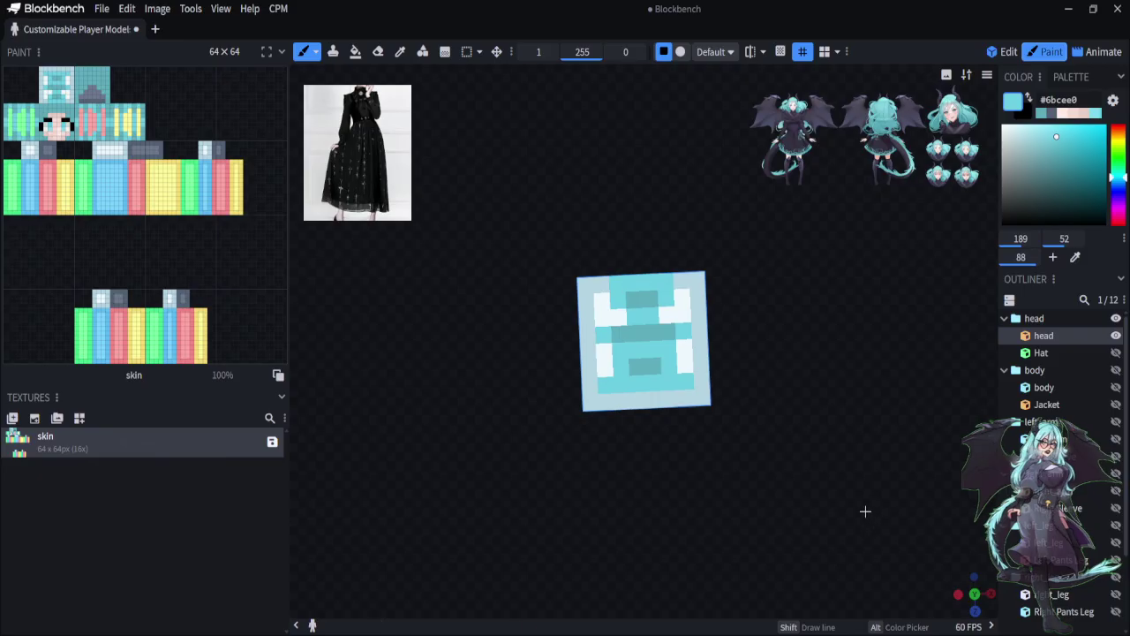
key("ctrl+z")
key("ctrl+z")
key("ctrl+z")
key("ctrl+z")
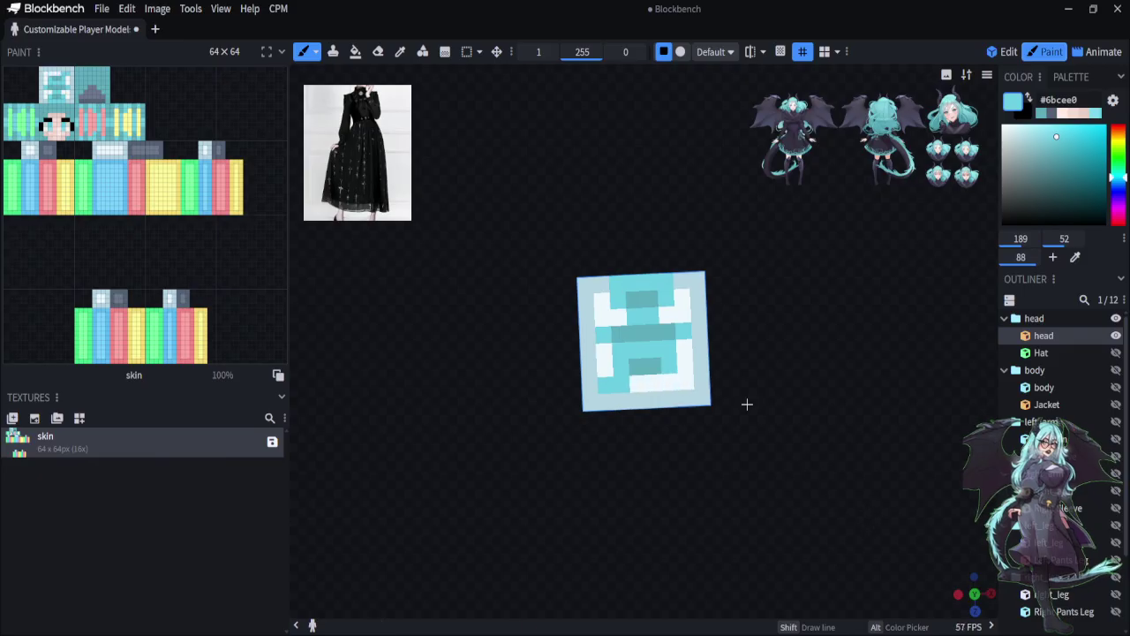
Extend the rear light teal row on the head's top one pixel outward per side and paint two pixels behind the rear bar
left_click(604, 368)
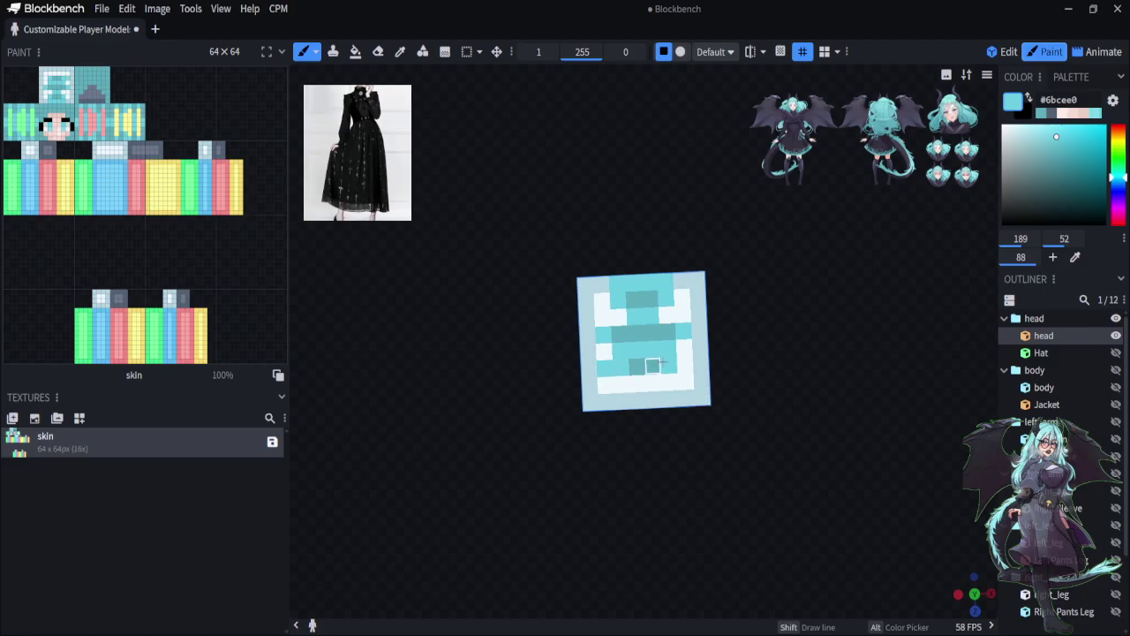
left_click(670, 365)
left_click(685, 363)
left_click(638, 387)
left_click(653, 382)
Lengthen the hair strands with paler teal #96dbe8 at the upper and lower ends of the head's red side and yellow back
left_click_drag(628, 515, 771, 519)
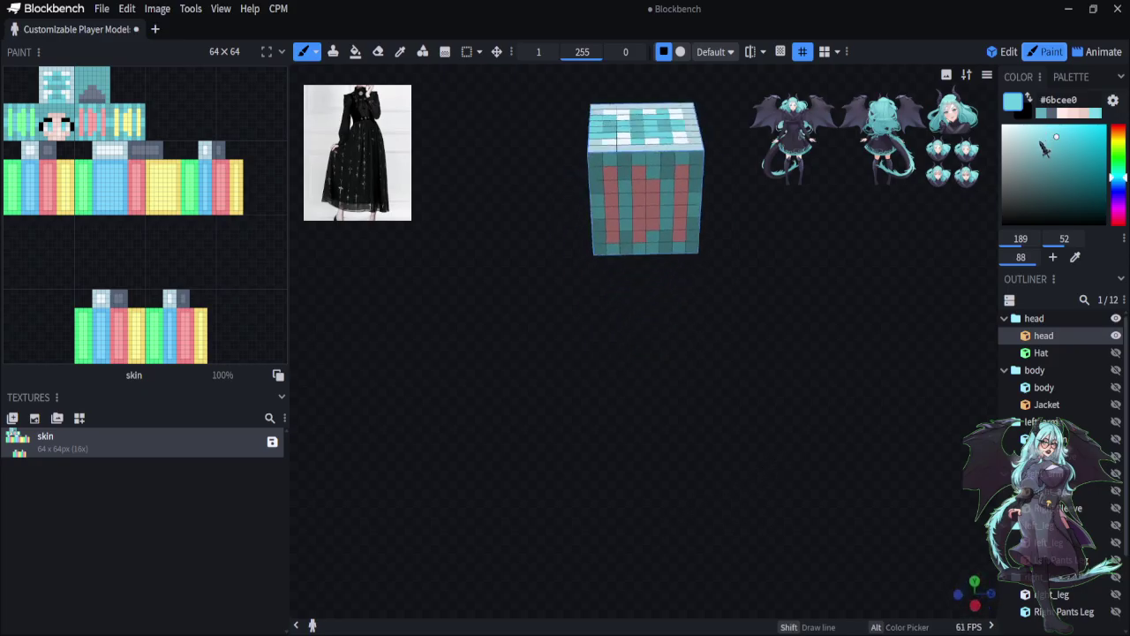
left_click(1037, 134)
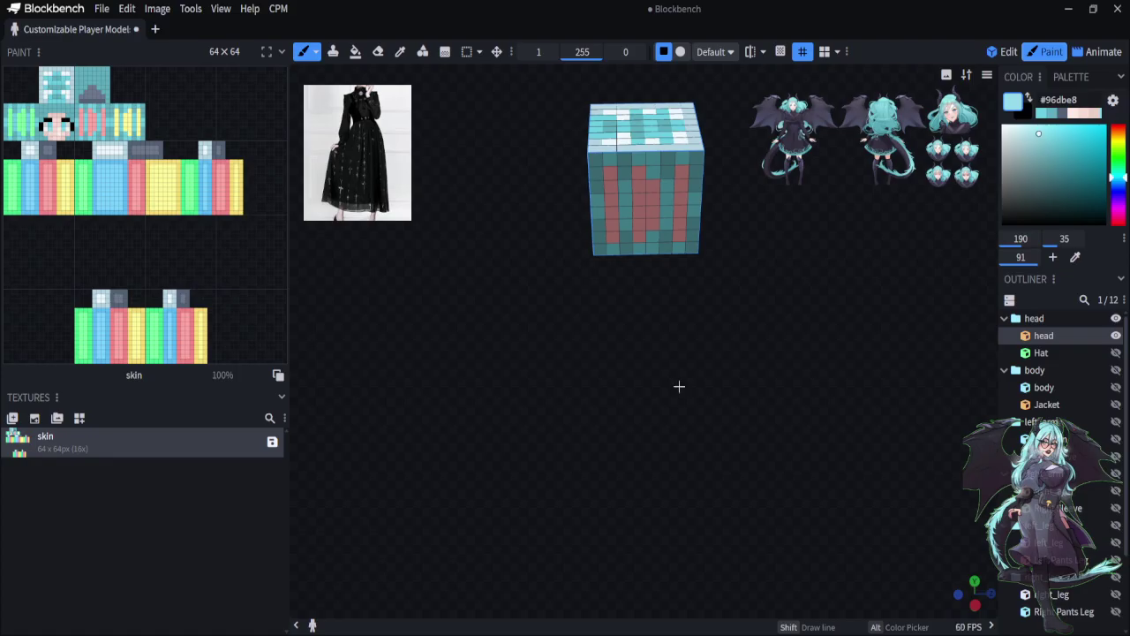
mouse_move(679, 386)
left_mouse_down()
mouse_move(744, 348)
mouse_move(797, 361)
mouse_move(678, 351)
left_mouse_up()
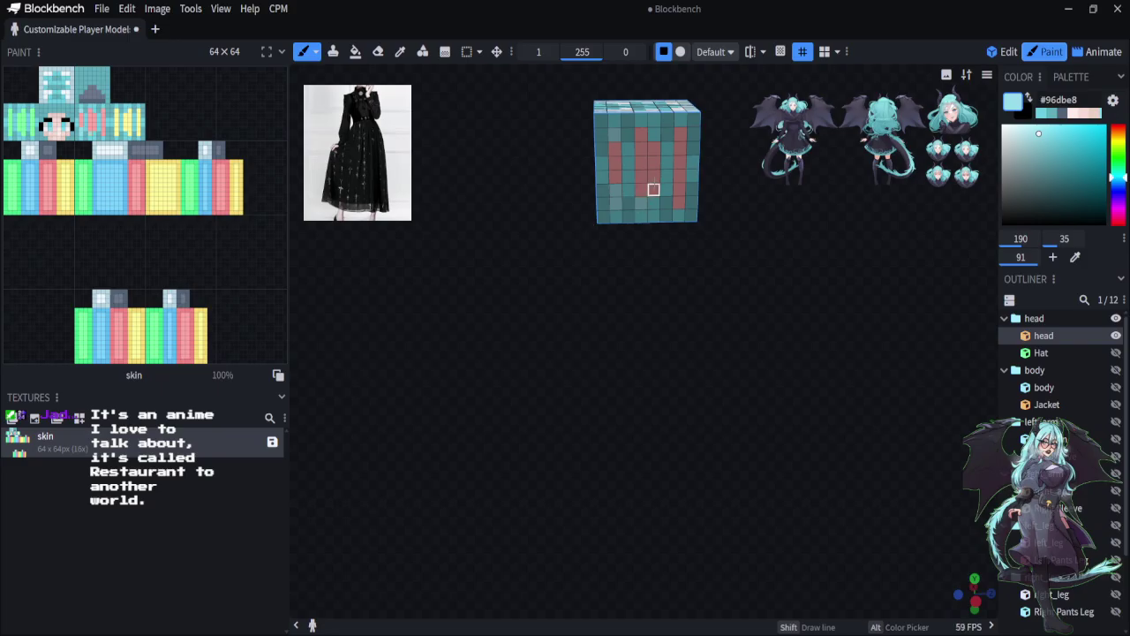
left_click_drag(653, 190, 641, 134)
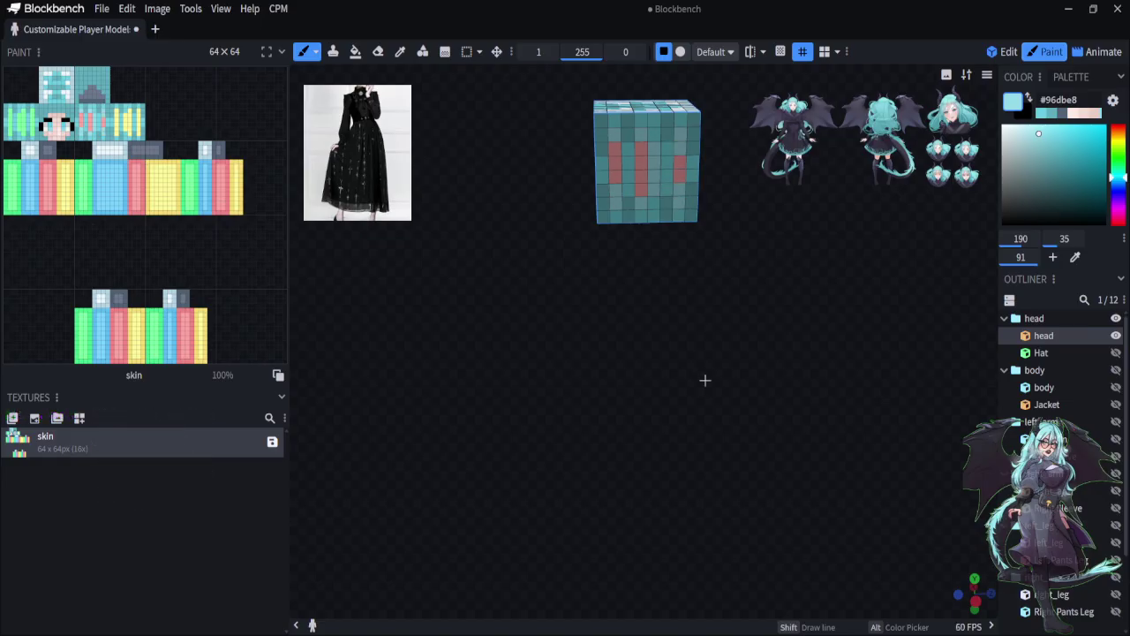
mouse_move(704, 379)
left_mouse_down()
mouse_move(512, 383)
mouse_move(716, 409)
mouse_move(535, 368)
left_mouse_up()
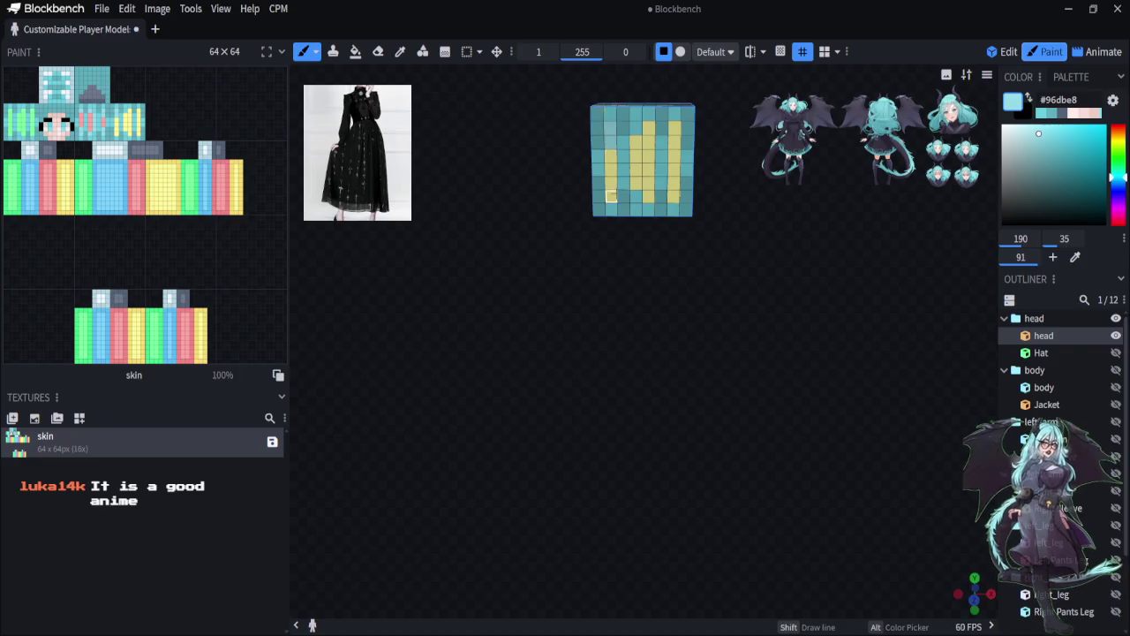
mouse_move(647, 185)
left_mouse_down()
mouse_move(648, 197)
mouse_move(632, 184)
mouse_move(636, 143)
mouse_move(648, 127)
mouse_move(674, 129)
mouse_move(673, 196)
left_mouse_up()
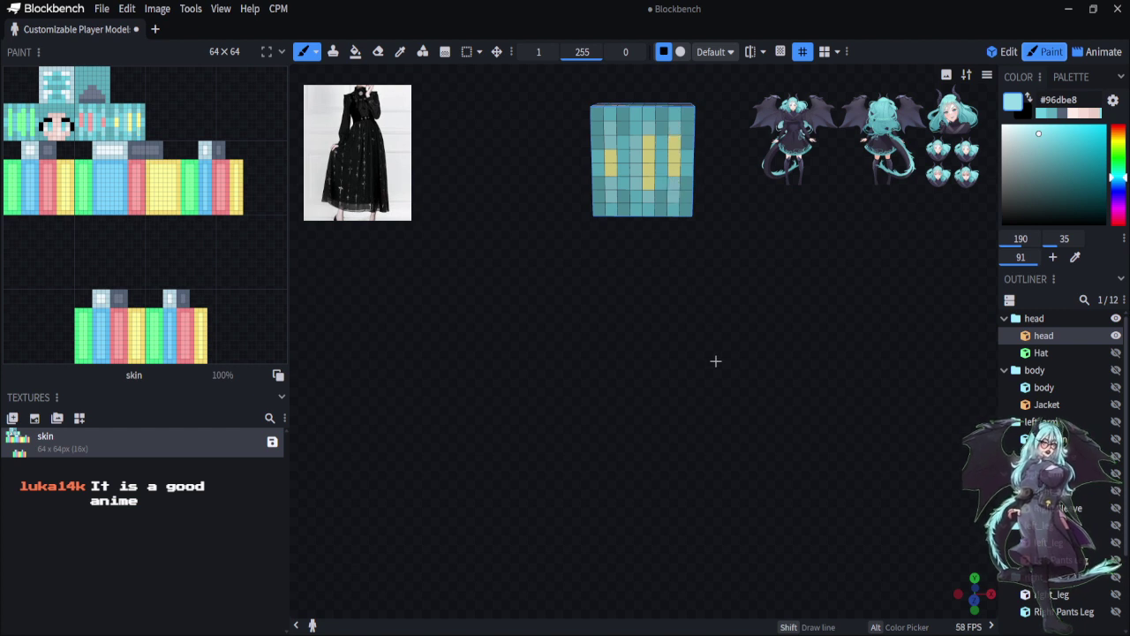
Paint #96dbe8 over the ends of the green strips on the head's side, leaving short green segments mid-height
left_click_drag(716, 361, 557, 394)
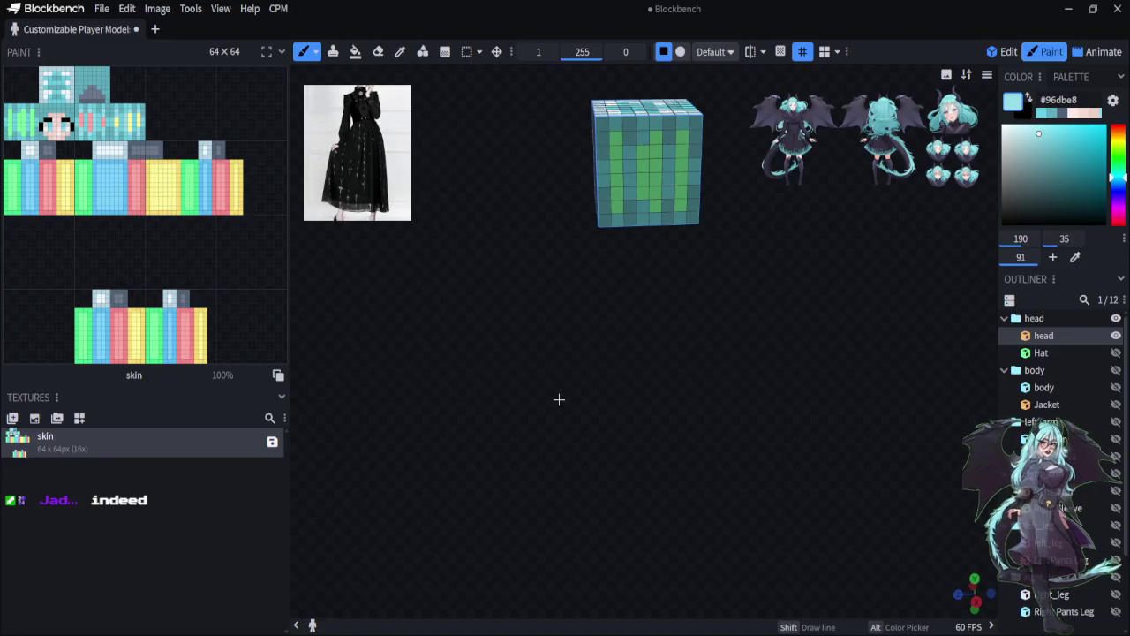
left_click_drag(557, 398, 586, 377)
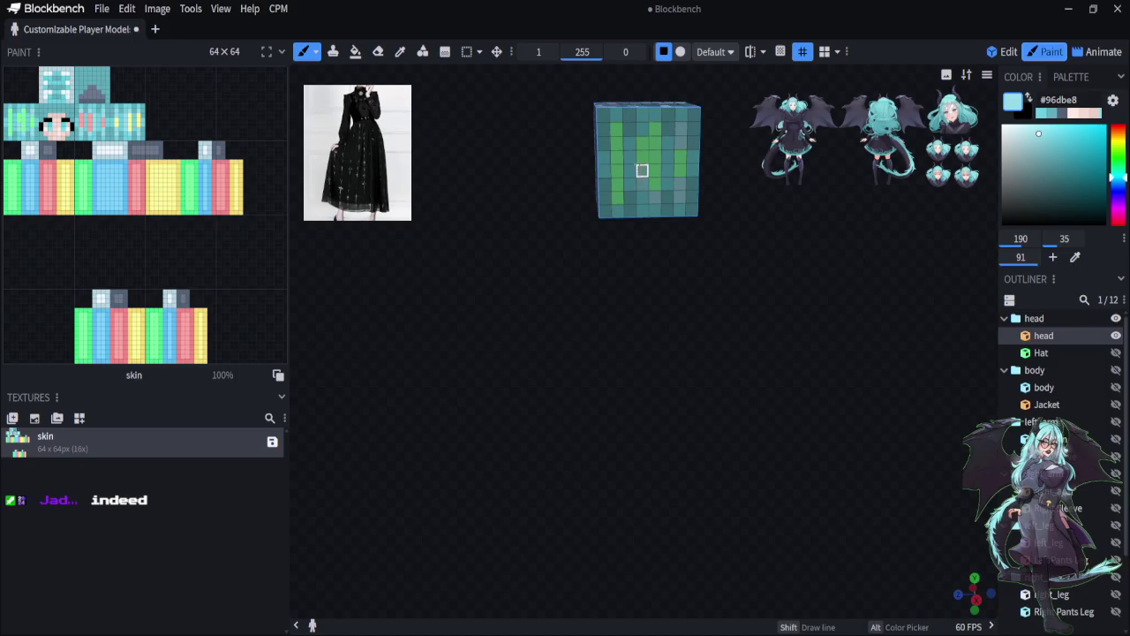
mouse_move(641, 171)
left_mouse_down()
mouse_move(643, 124)
mouse_move(655, 129)
left_mouse_up()
left_click_drag(621, 270, 747, 360)
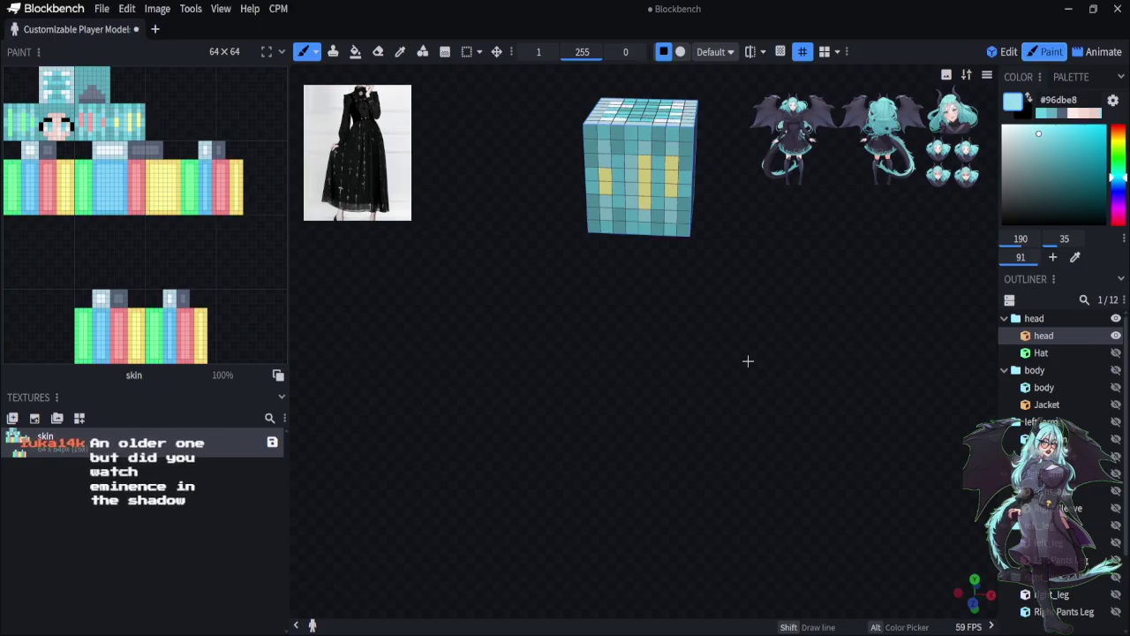
left_click_drag(748, 360, 593, 360)
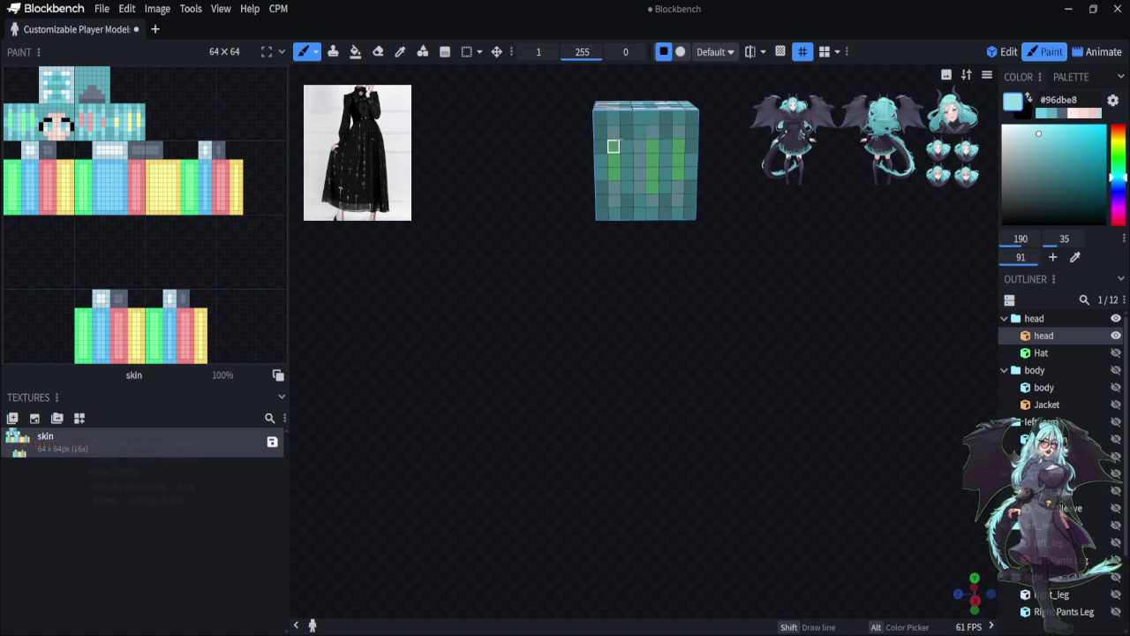
Paint the head top's white pixels and parts of its pale border with #96dbe8 around the teal shading
left_click_drag(703, 347, 838, 376)
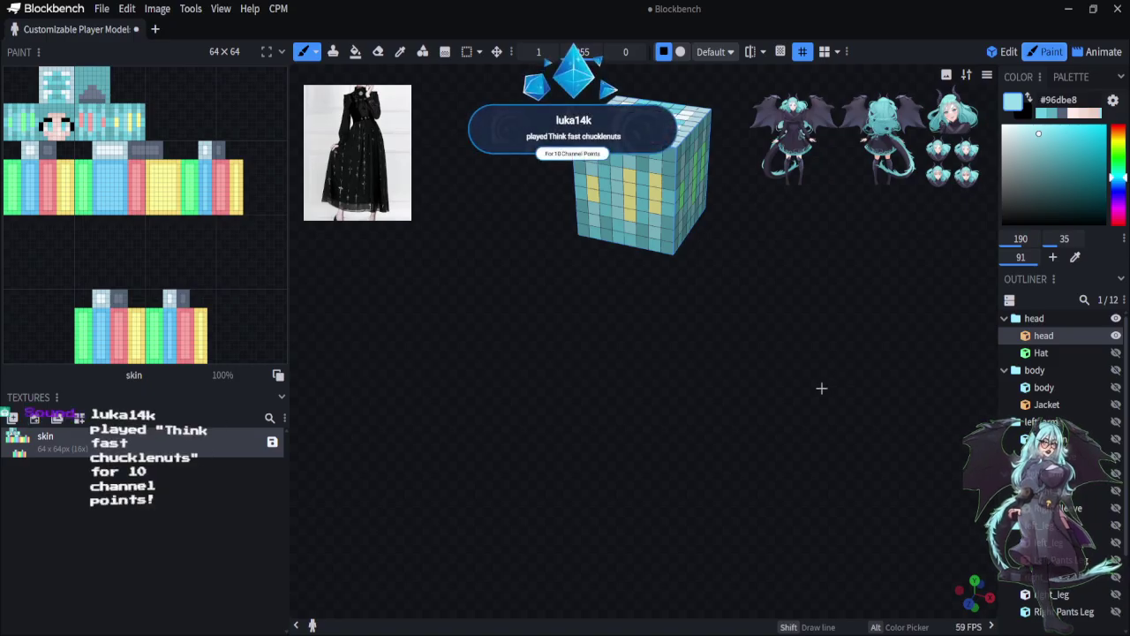
left_click_drag(838, 375, 821, 505)
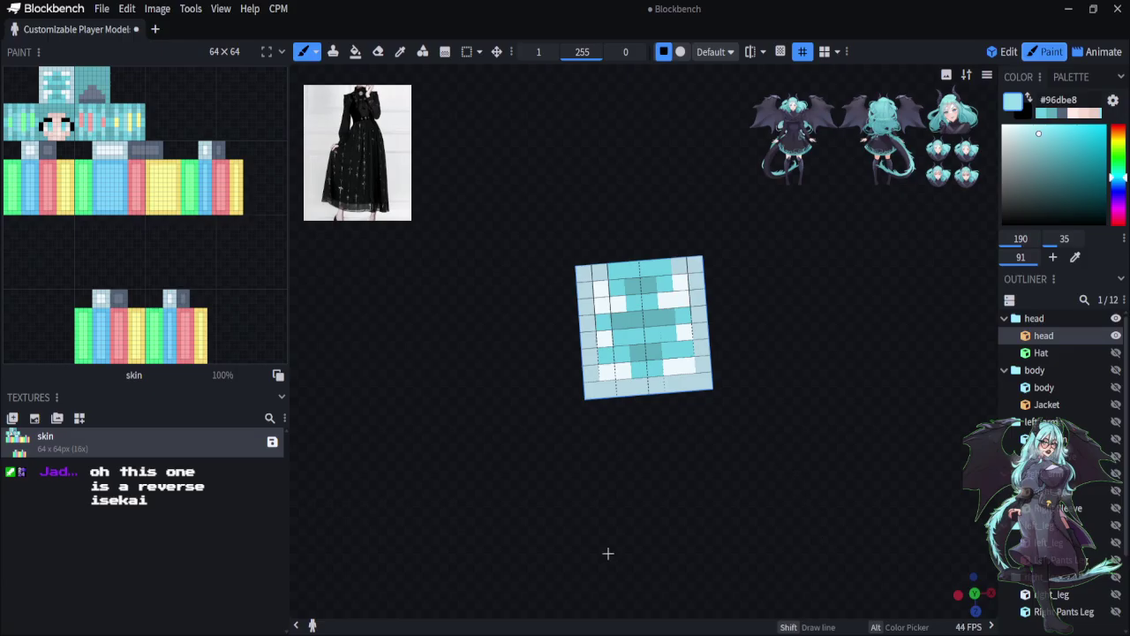
left_click_drag(608, 552, 971, 583)
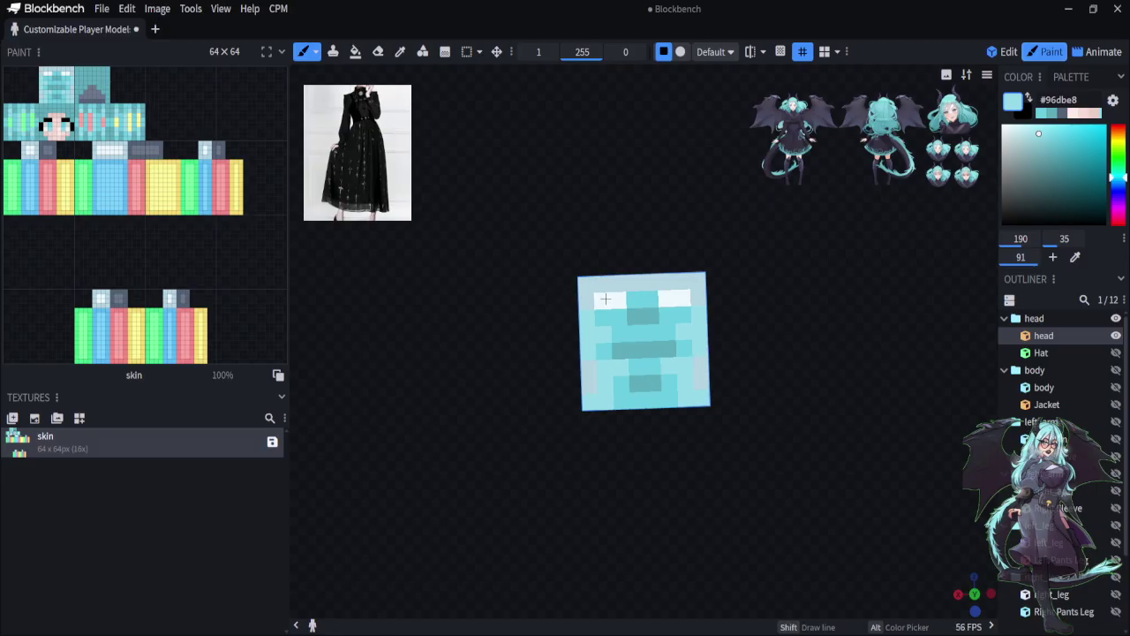
mouse_move(619, 300)
left_mouse_down()
mouse_move(602, 300)
mouse_move(691, 301)
left_mouse_up()
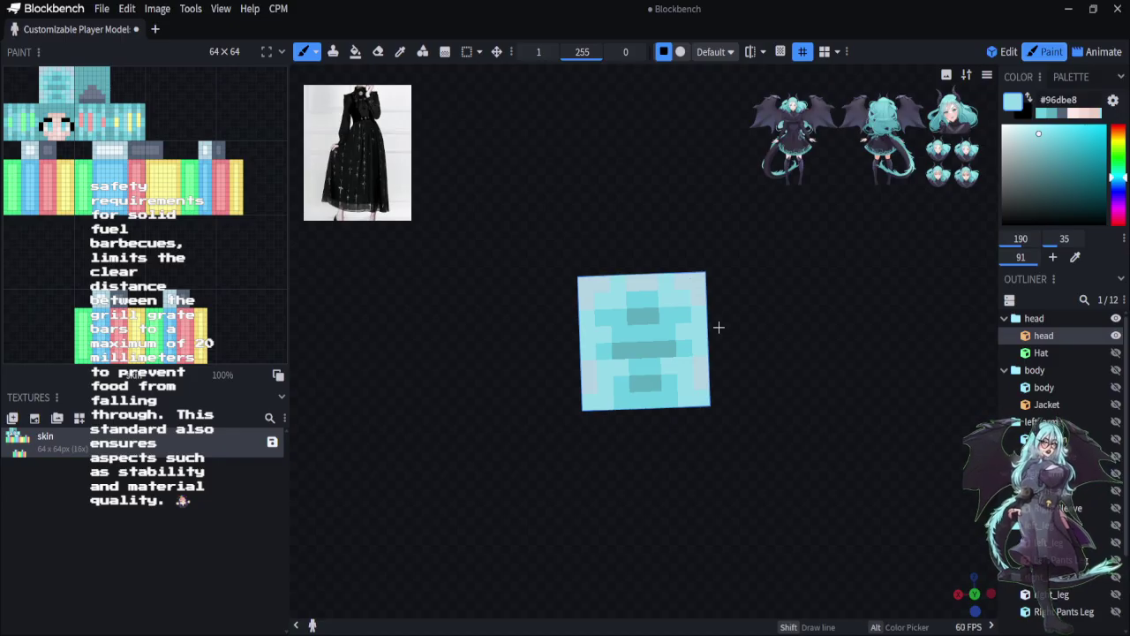
Fill the remaining green pixels on the head's side with the highlight color #b9eef7
left_click_drag(749, 458, 753, 434)
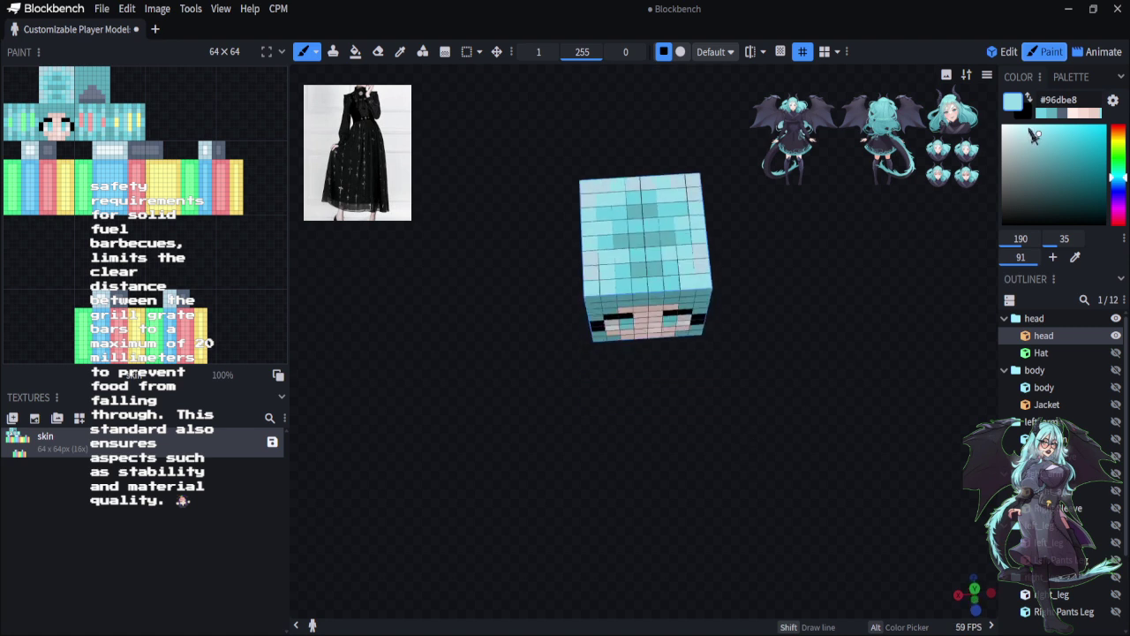
left_click(1029, 135)
left_click_drag(660, 475, 751, 166)
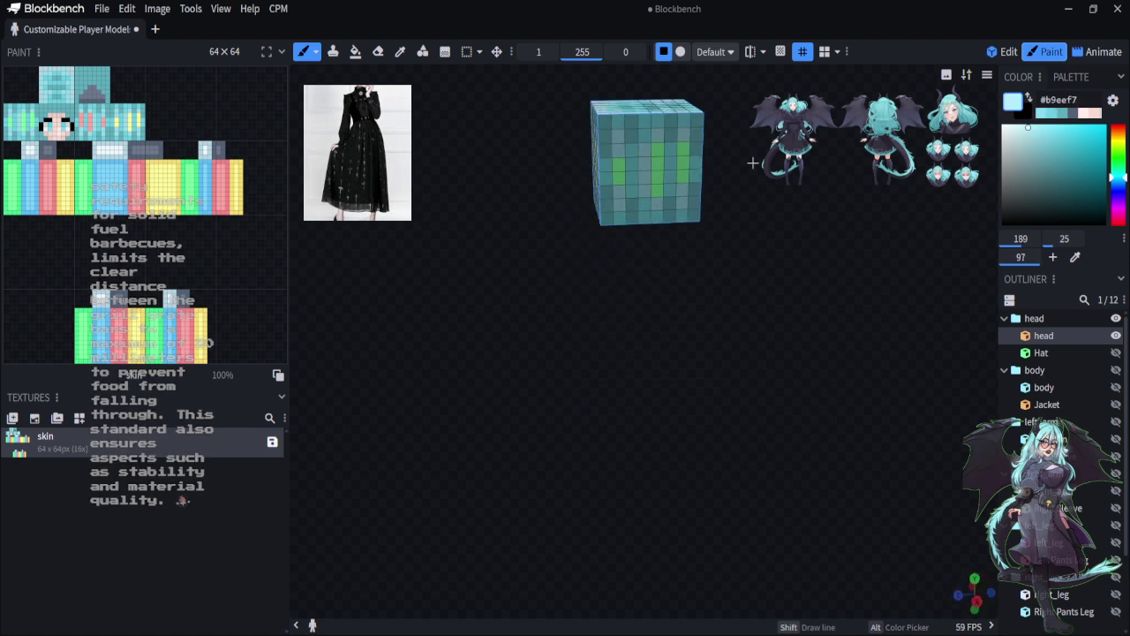
mouse_move(670, 163)
left_mouse_down()
mouse_move(681, 174)
mouse_move(683, 149)
mouse_move(644, 189)
mouse_move(656, 186)
mouse_move(656, 147)
mouse_move(616, 167)
left_mouse_up()
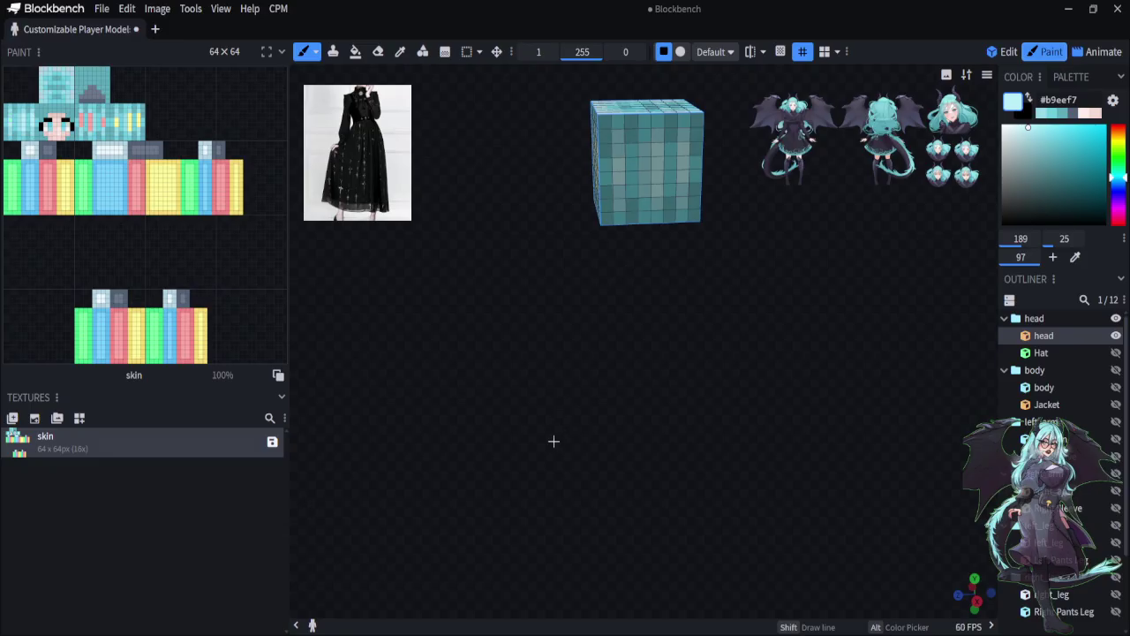
Cover the remaining yellow pixels on the head's back with #b9eef7 and add highlight pixels at the strand ends
left_click_drag(619, 452, 738, 465)
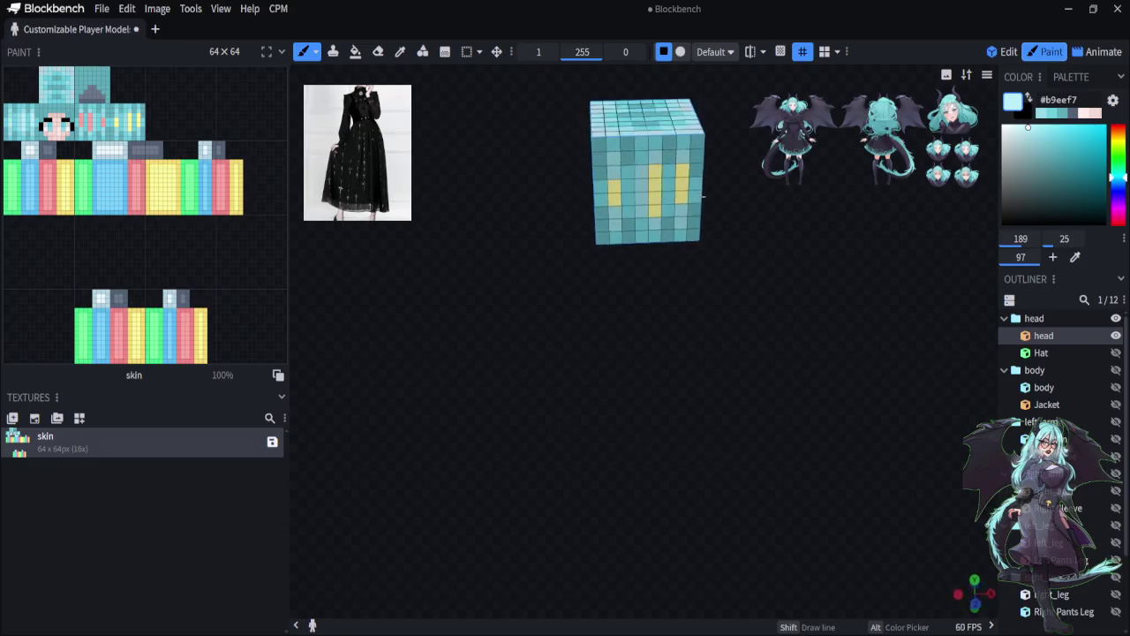
left_click_drag(682, 184, 683, 170)
mouse_move(656, 224)
left_mouse_down()
mouse_move(655, 184)
mouse_move(614, 185)
left_mouse_up()
left_click(654, 170)
left_click(614, 212)
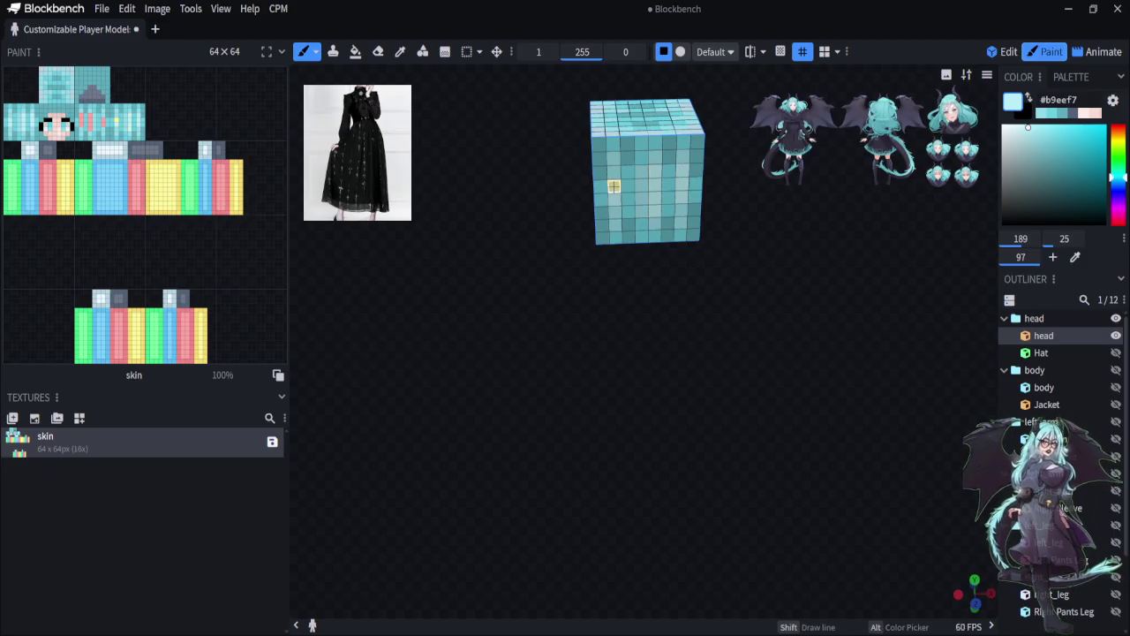
Fill the remaining red pixels on the head's side with #b9eef7 highlights
mouse_move(633, 358)
left_mouse_down()
mouse_move(792, 359)
mouse_move(762, 291)
left_mouse_up()
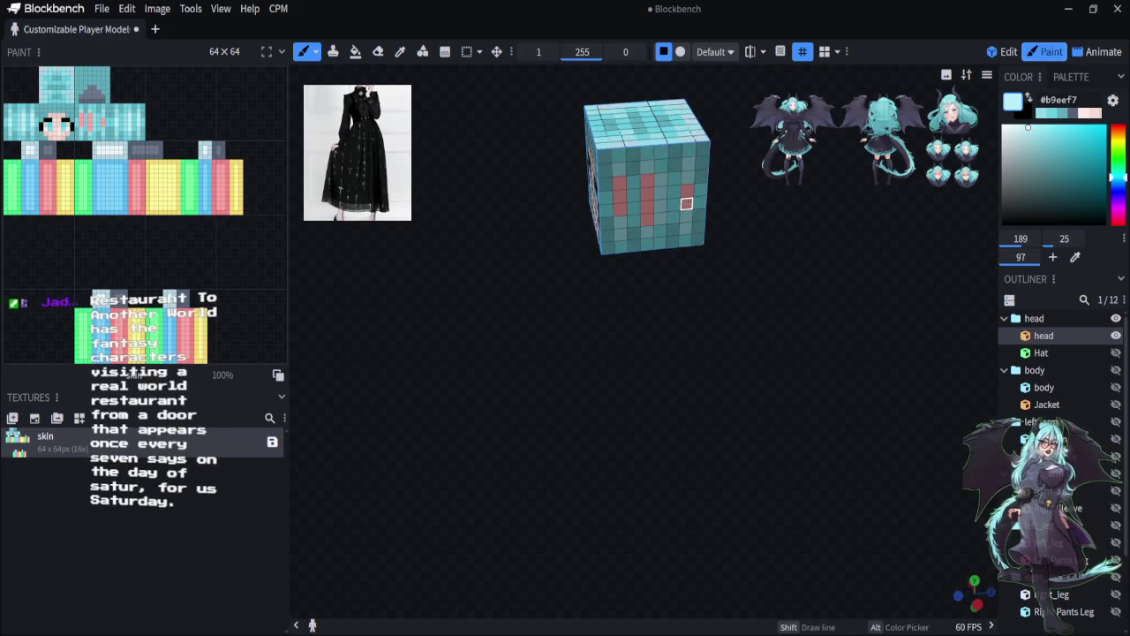
left_click_drag(687, 210, 687, 186)
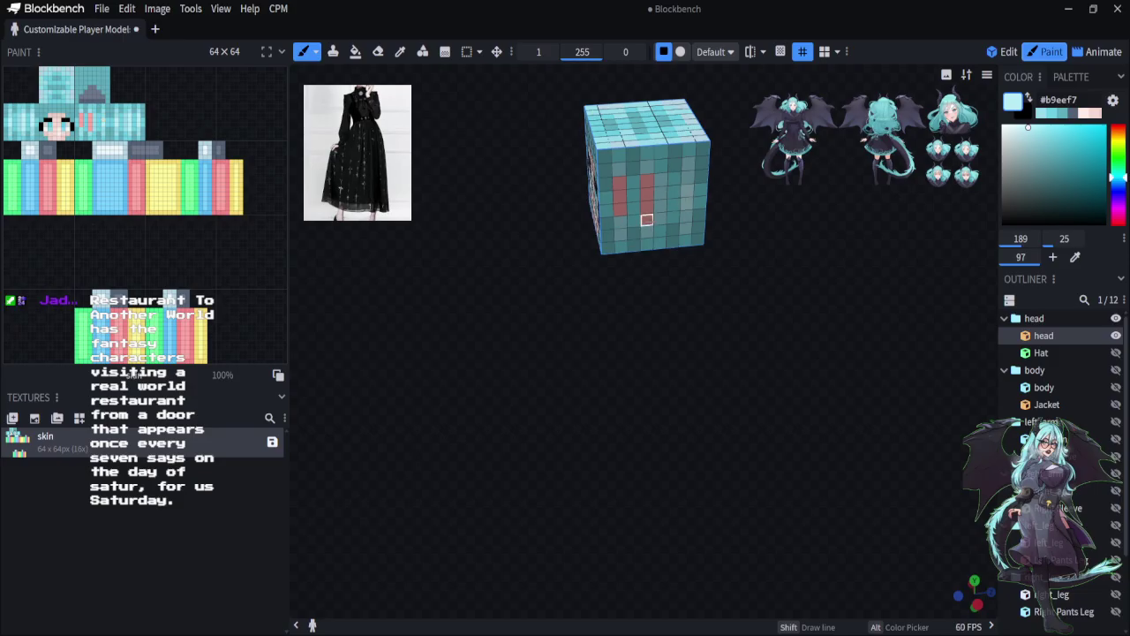
mouse_move(645, 219)
left_mouse_down()
mouse_move(646, 181)
mouse_move(620, 196)
mouse_move(619, 184)
left_mouse_up()
left_click(620, 210)
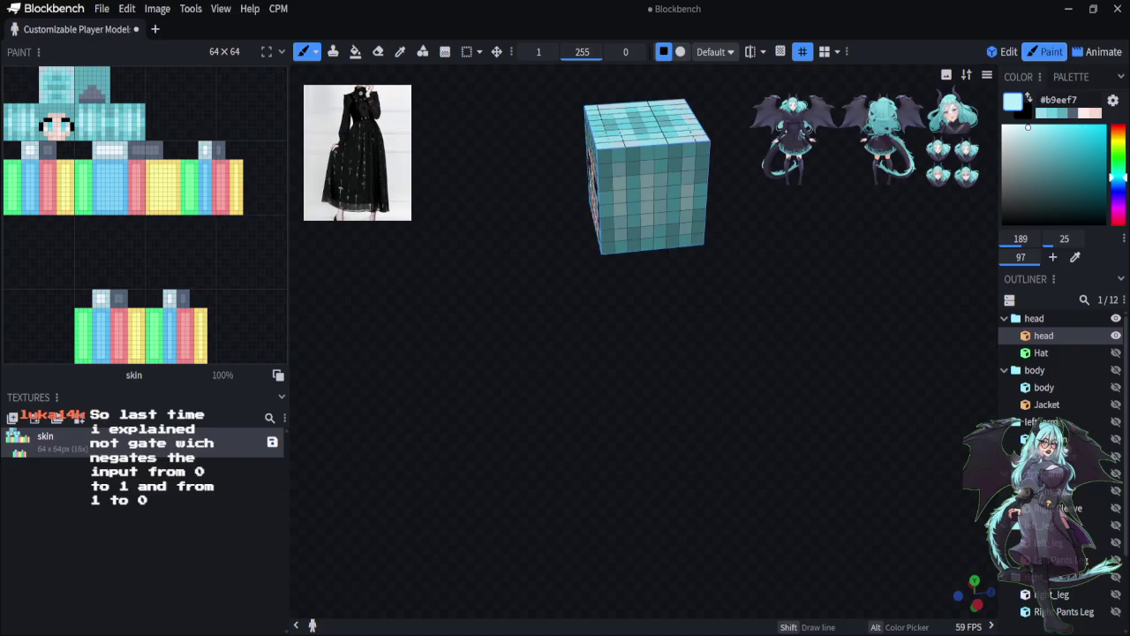
Sample skin tone #eccec6 from the face and outline the stepped gray patch on the head's underside with it
left_click_drag(747, 409, 840, 380)
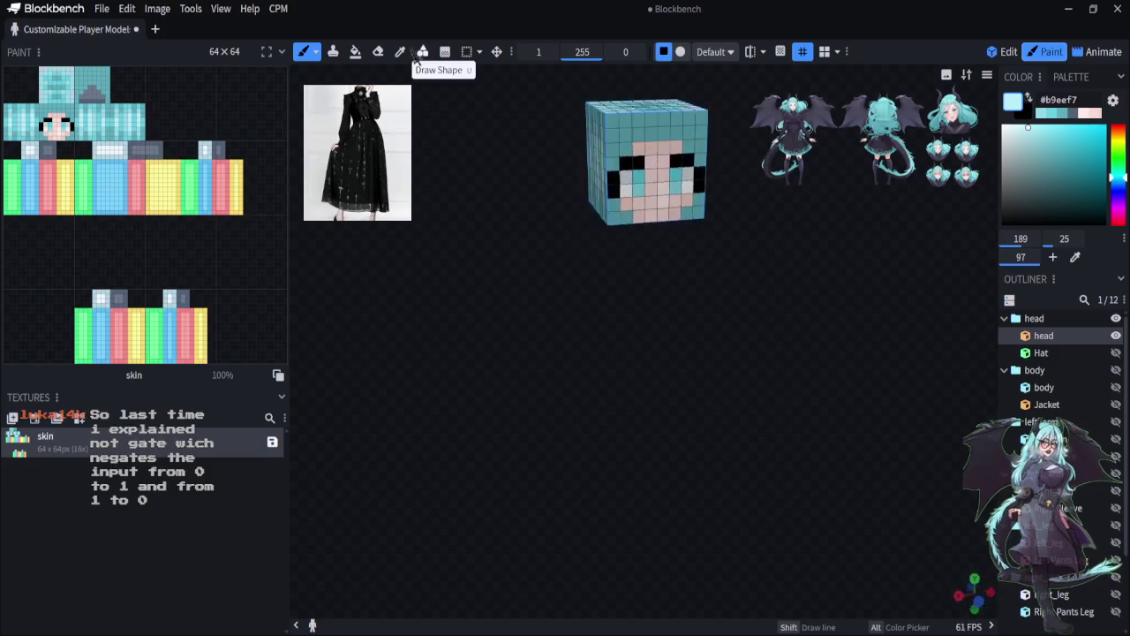
left_click(401, 50)
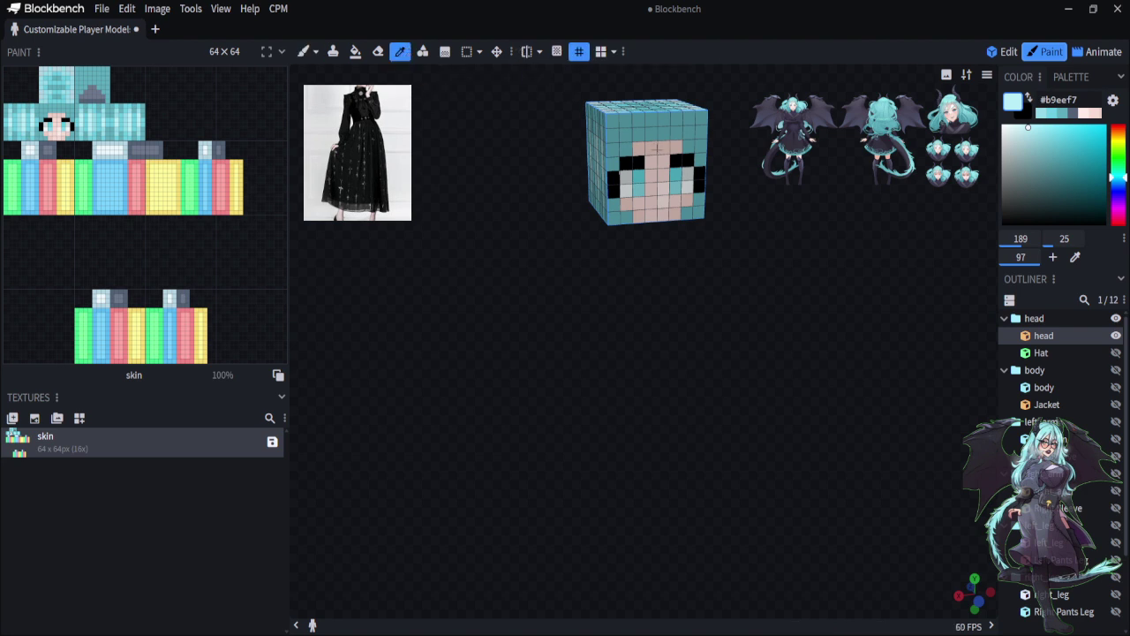
left_click(652, 152)
left_click_drag(834, 391, 482, 131)
scroll(903, 396, "up", 5)
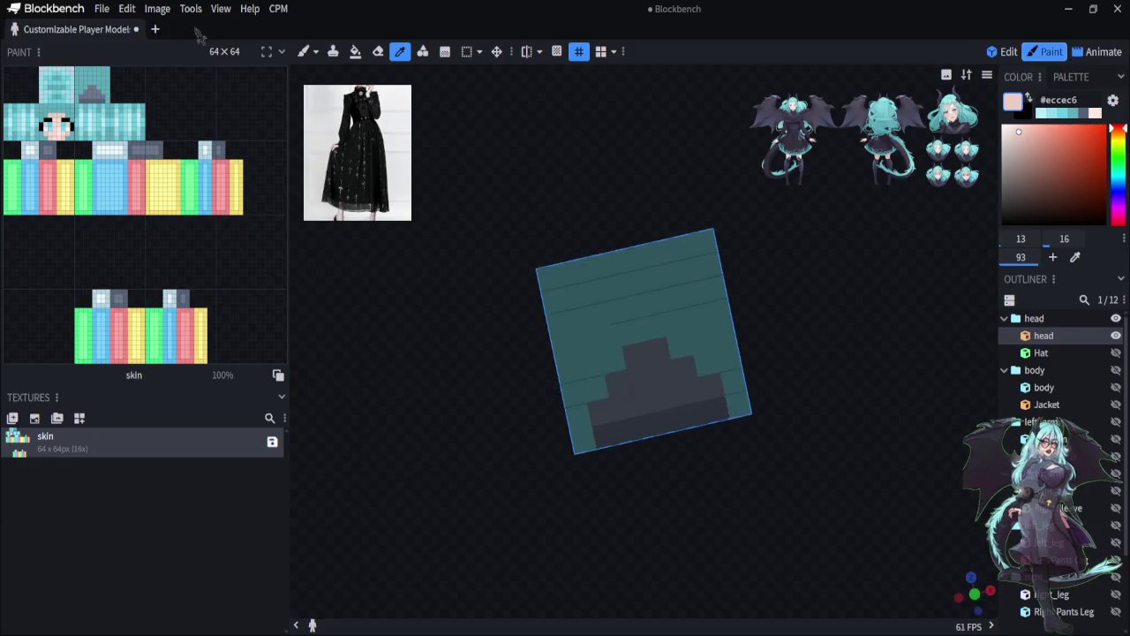
left_click(303, 52)
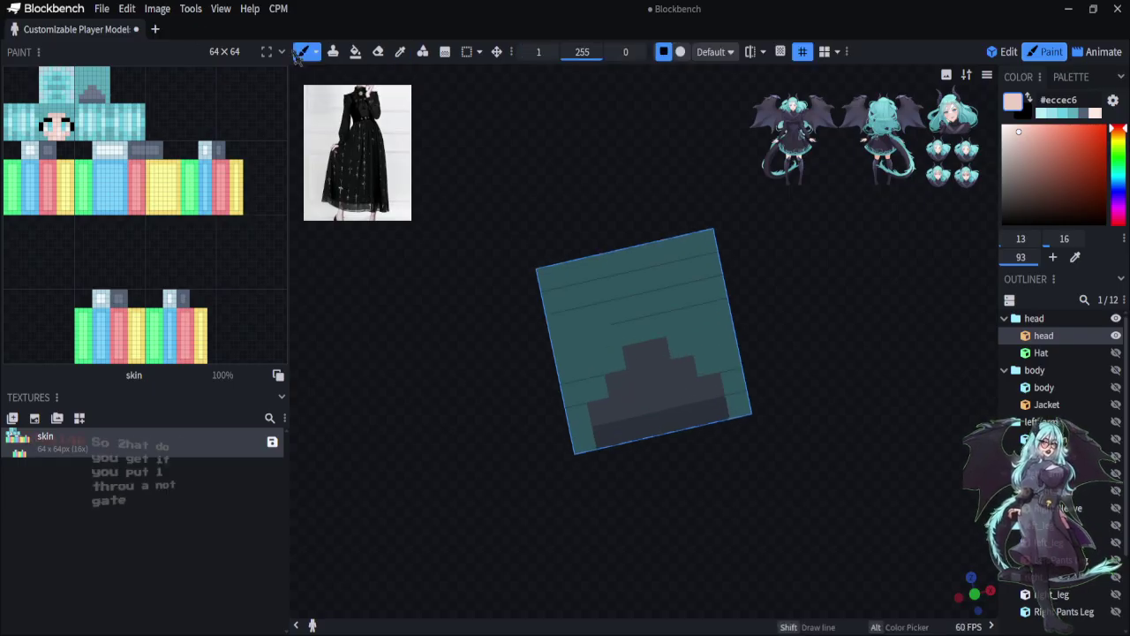
left_click(600, 409)
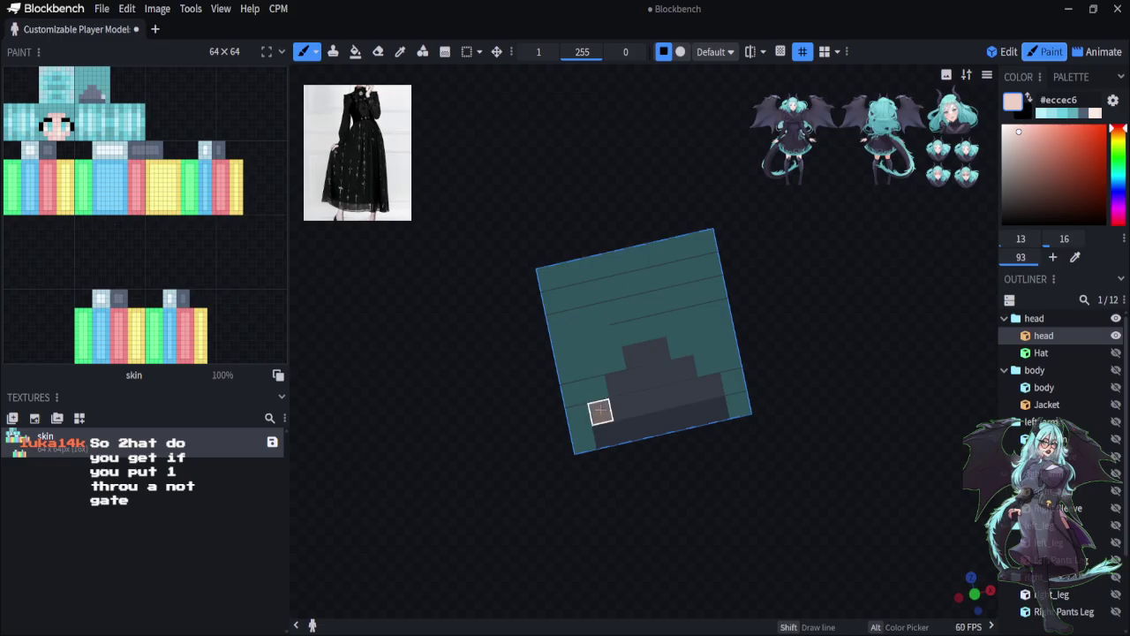
left_click(606, 433)
mouse_move(617, 384)
left_mouse_down()
mouse_move(633, 356)
mouse_move(653, 353)
mouse_move(712, 385)
mouse_move(696, 527)
mouse_move(466, 597)
mouse_move(608, 383)
mouse_move(606, 424)
mouse_move(654, 365)
left_mouse_up()
Sample lighter skin tone #f7dbd4 from the face and fill the underside patch inside the outline, except two pixels at the front edge
left_click(400, 51)
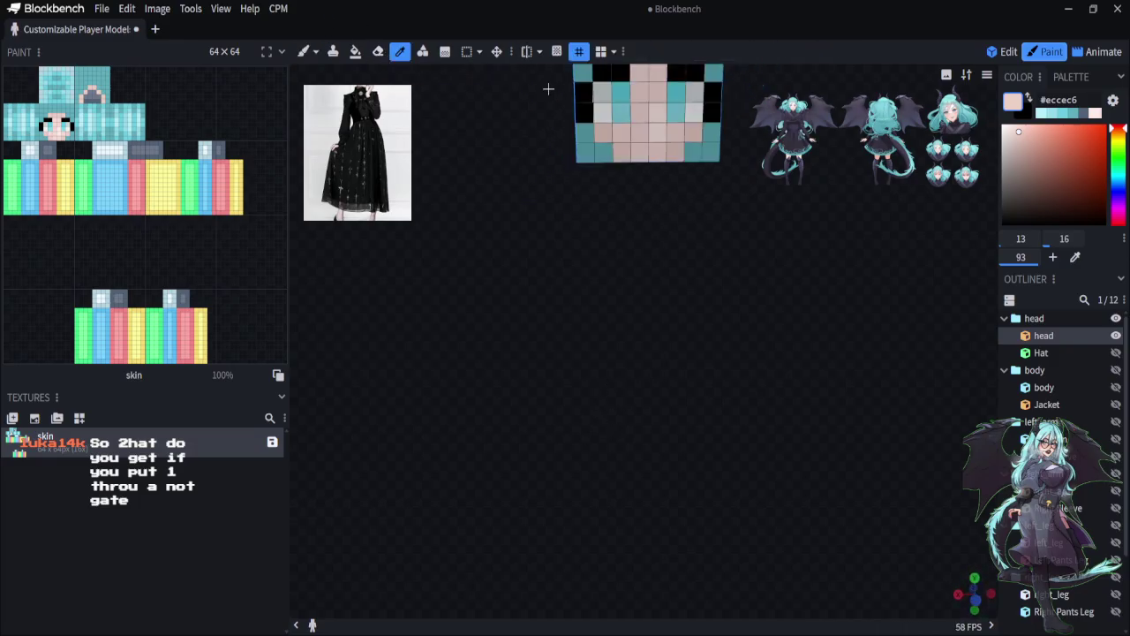
left_click(628, 134)
left_click_drag(507, 296, 839, 293)
scroll(637, 237, "up", 2)
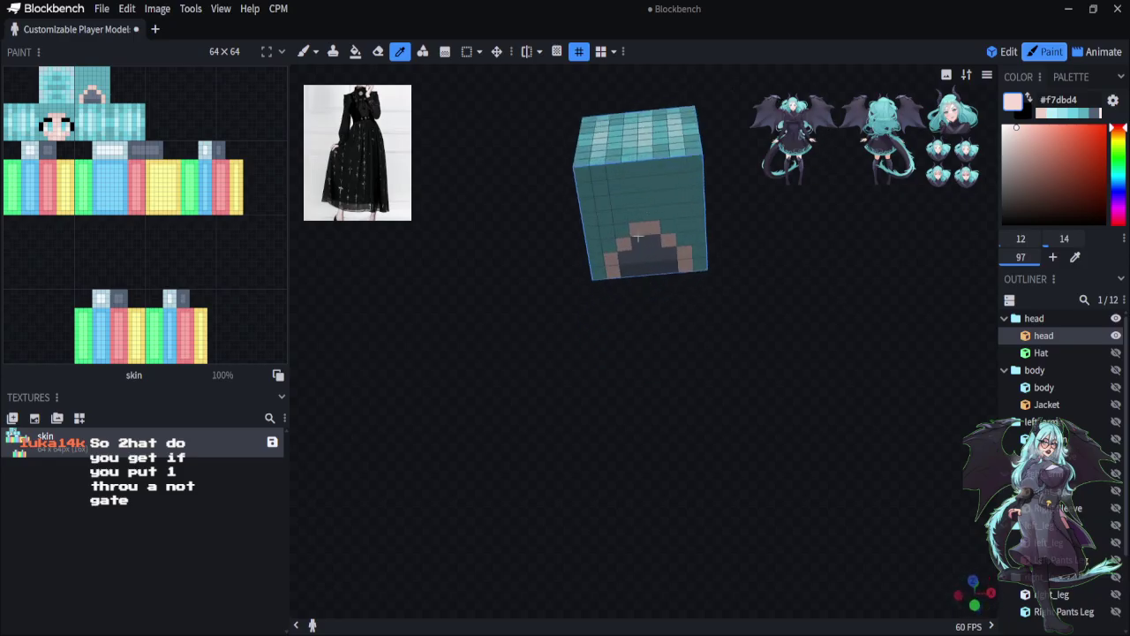
left_click(304, 52)
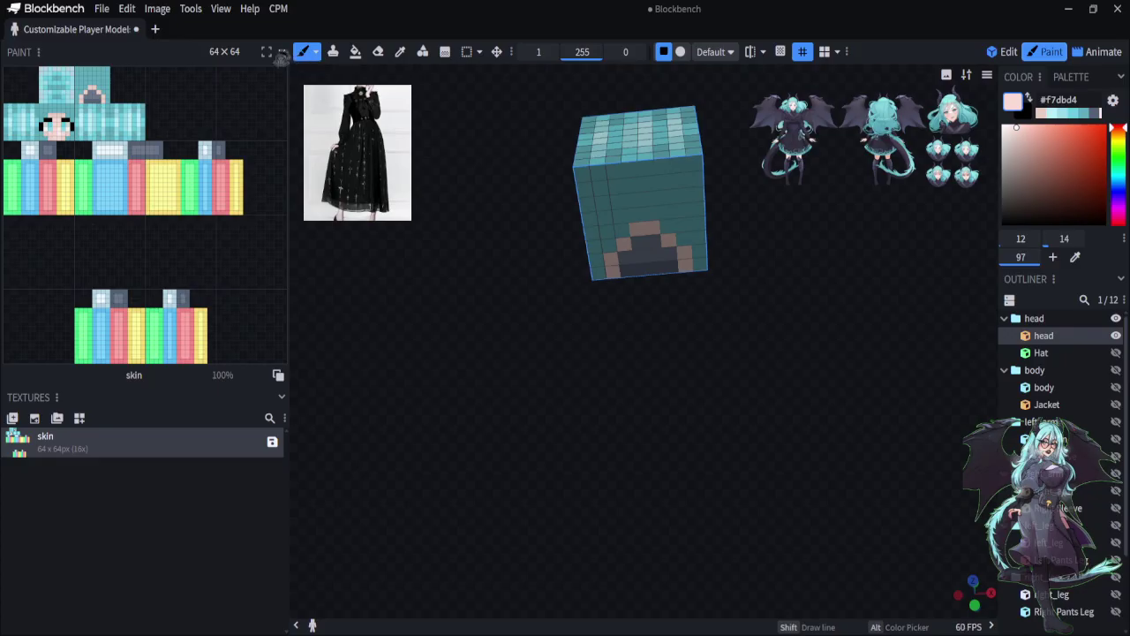
scroll(619, 246, "up", 3)
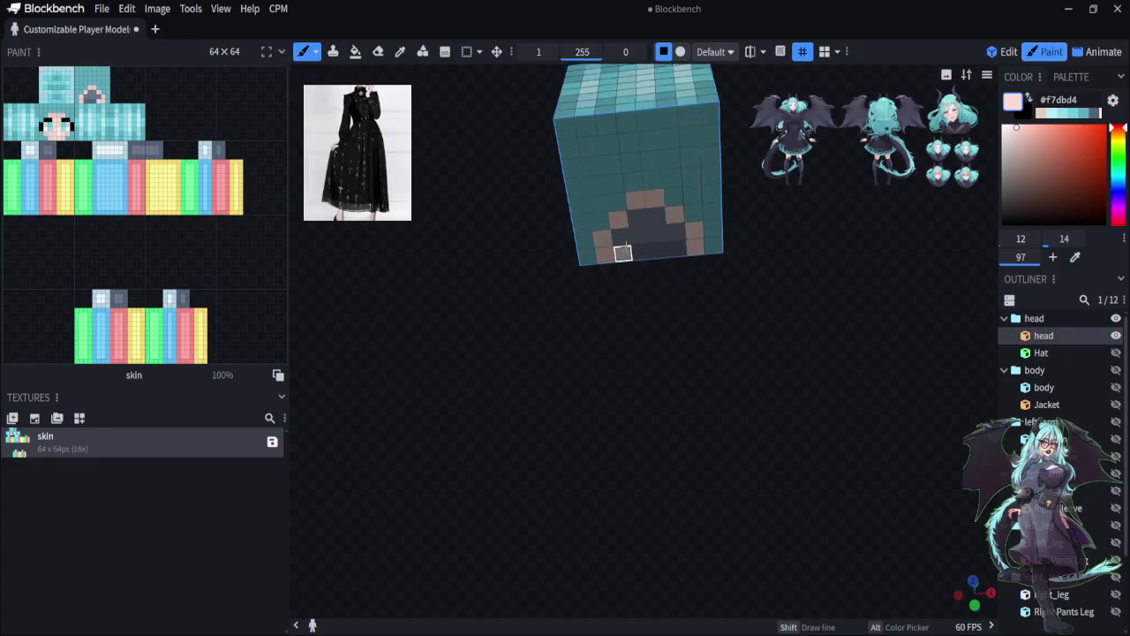
mouse_move(636, 218)
left_mouse_down()
mouse_move(656, 217)
mouse_move(656, 233)
mouse_move(630, 233)
left_mouse_up()
left_click(677, 249)
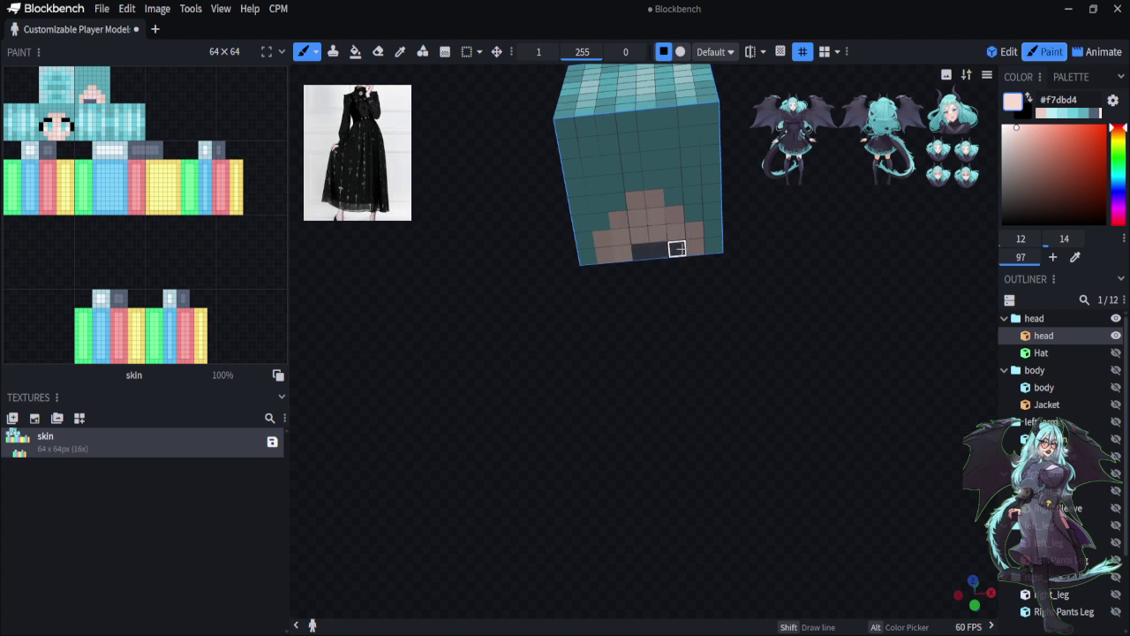
Sample skin tone #ffece7 from the face and paint the two remaining gray pixels at the front edge of the head's underside
left_click_drag(721, 355, 442, 222)
scroll(515, 337, "down", 3)
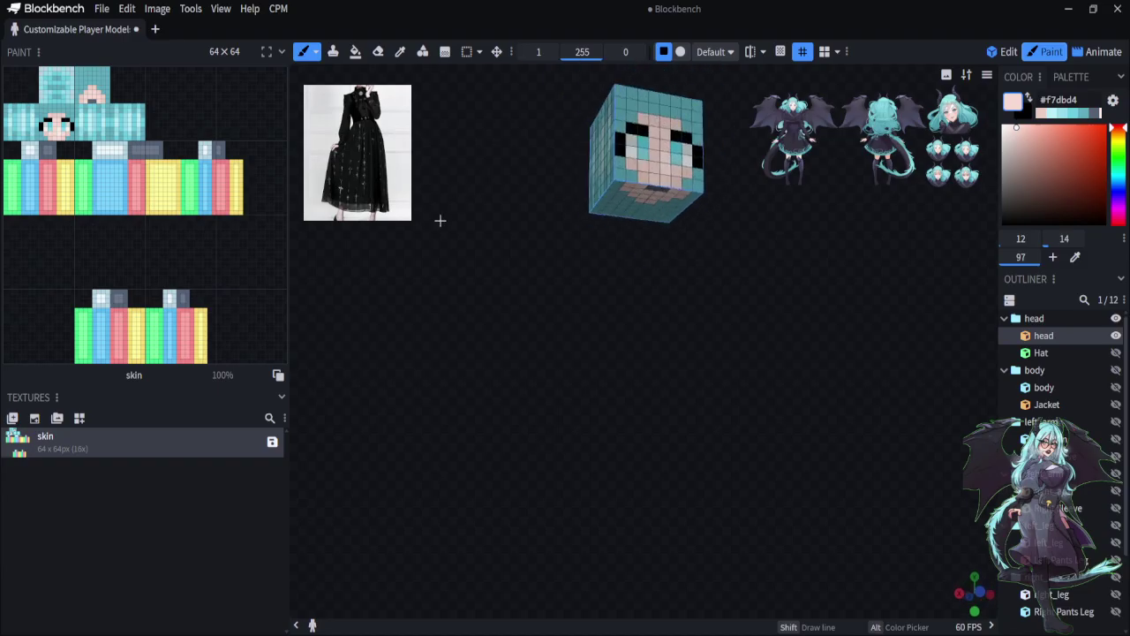
left_click(400, 52)
left_click(668, 168)
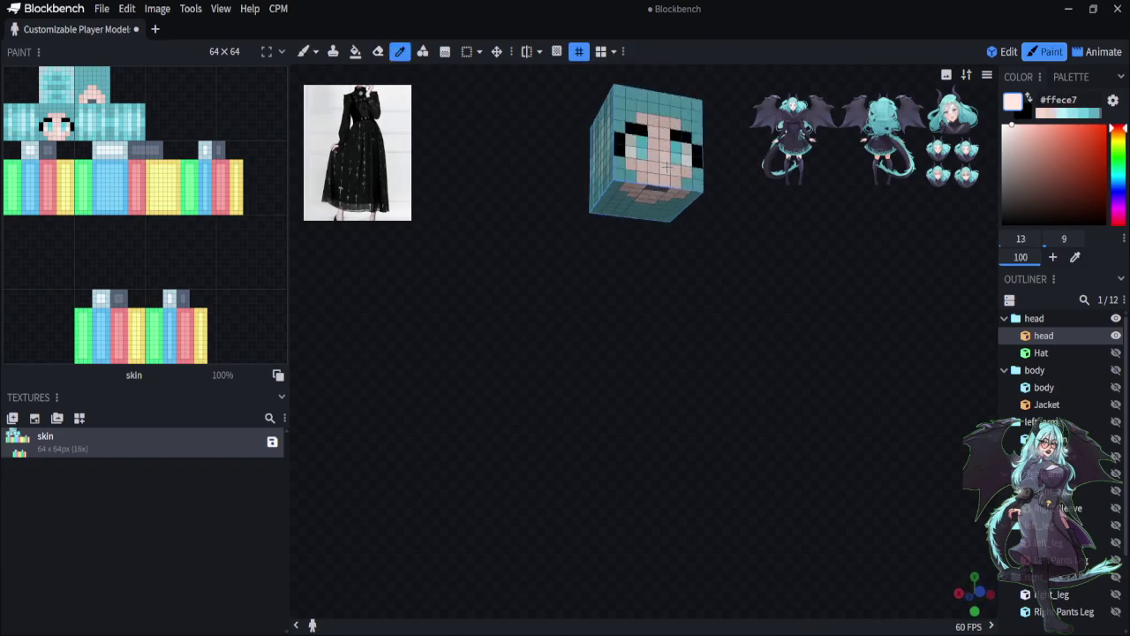
left_click_drag(542, 313, 724, 143)
left_click_drag(884, 236, 618, 33)
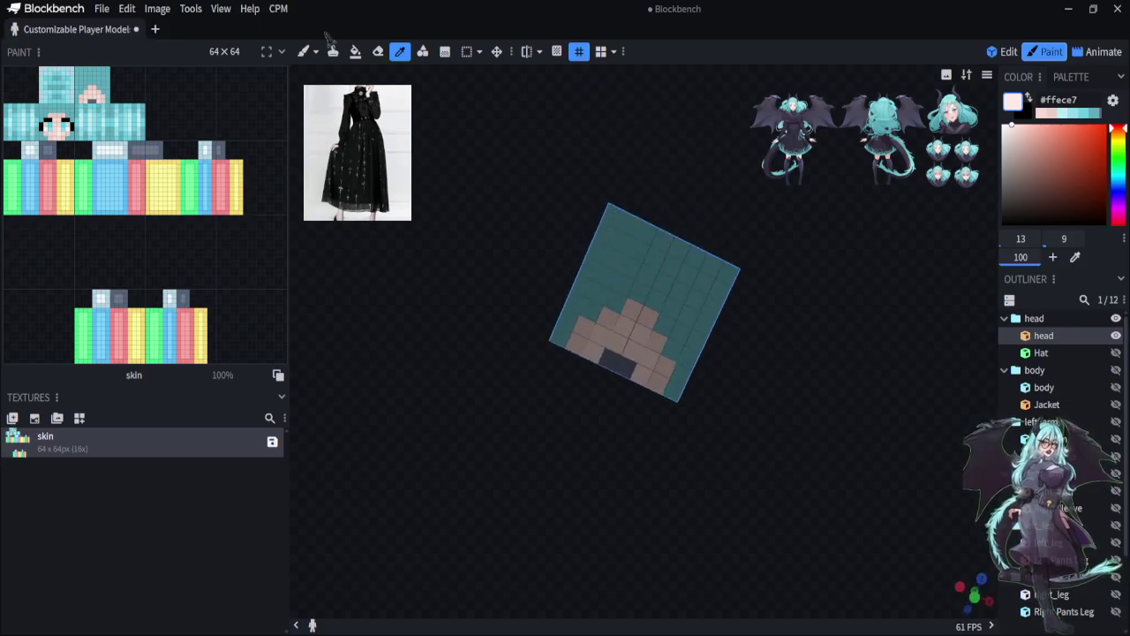
left_click(304, 51)
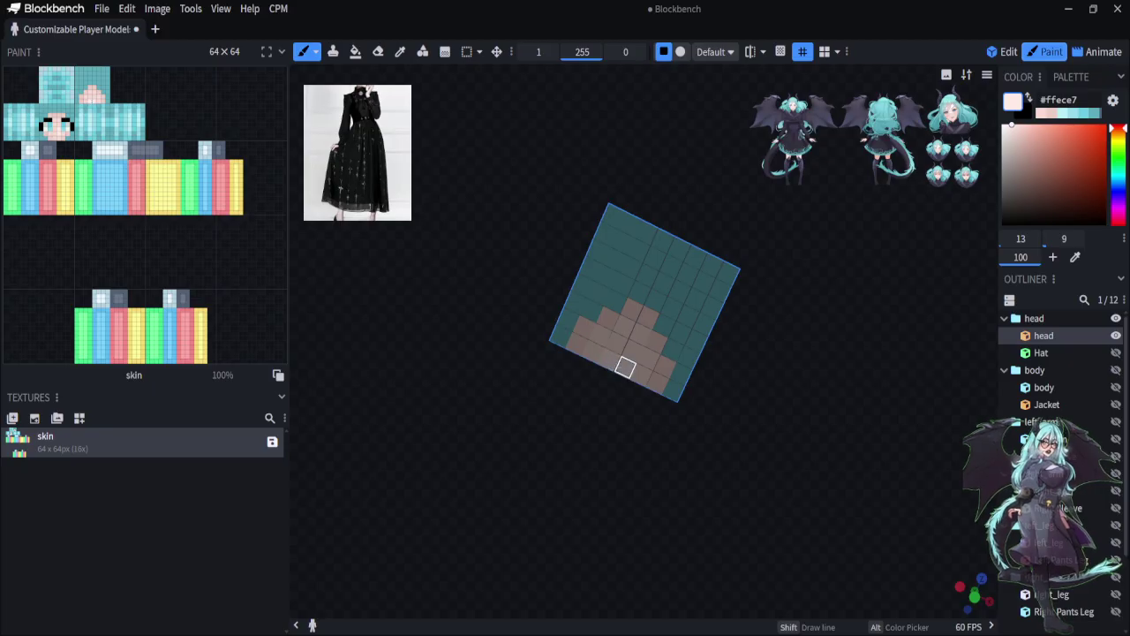
scroll(465, 470, "down", 3)
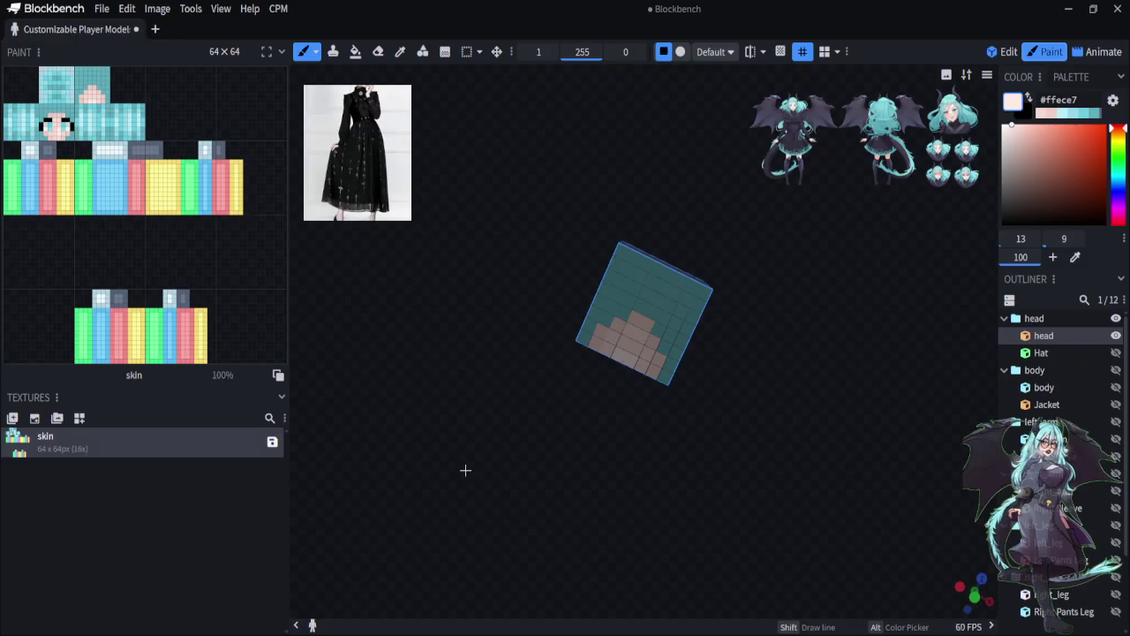
Sample hair color #5fadbb from the front of the head, then show the Hat layer and hide the base head
left_click_drag(466, 462, 807, 398)
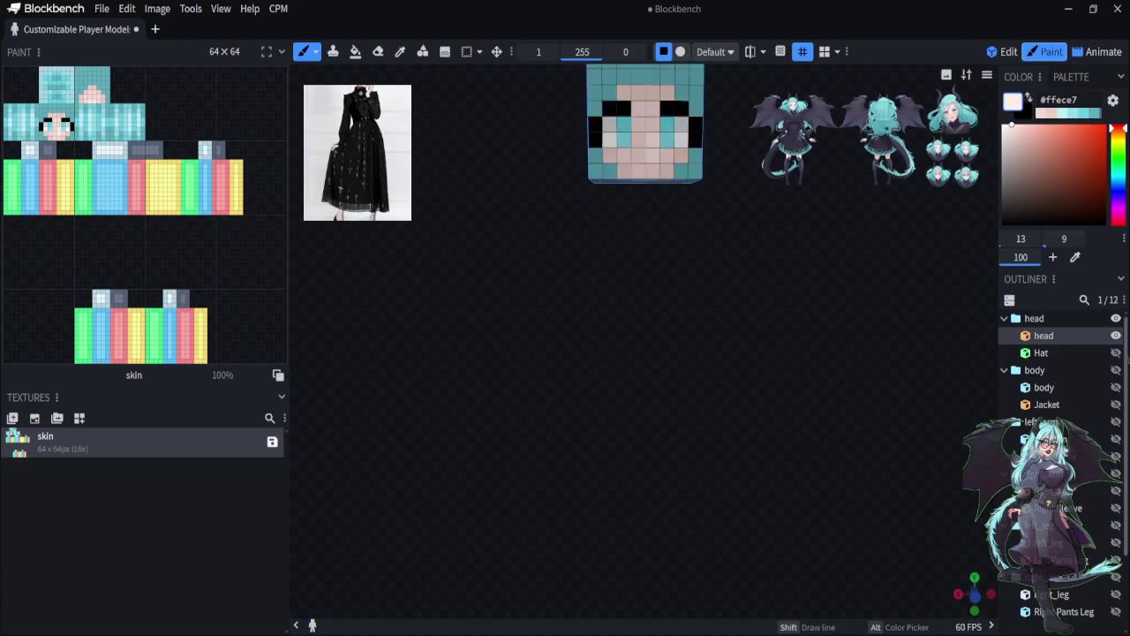
key("KP_1")
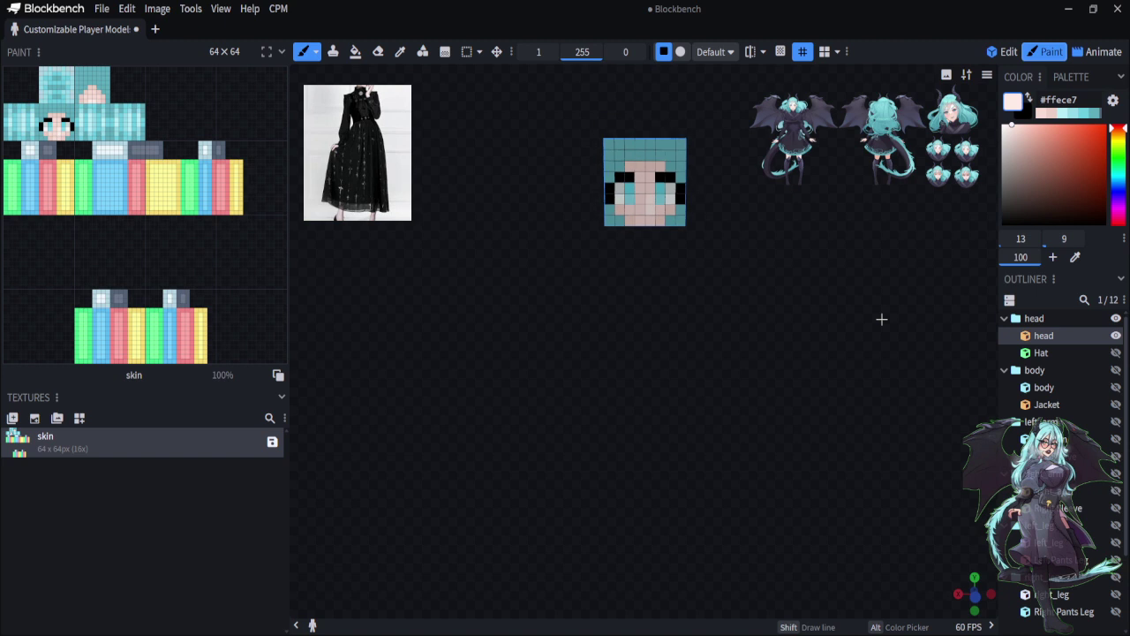
left_click(401, 53)
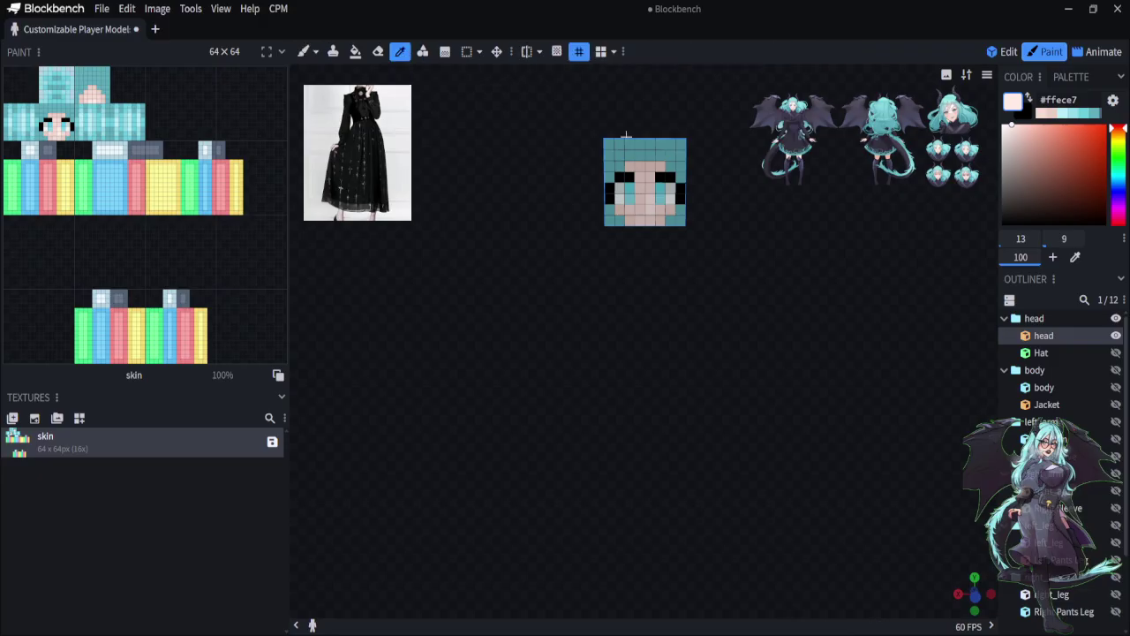
left_click(645, 146)
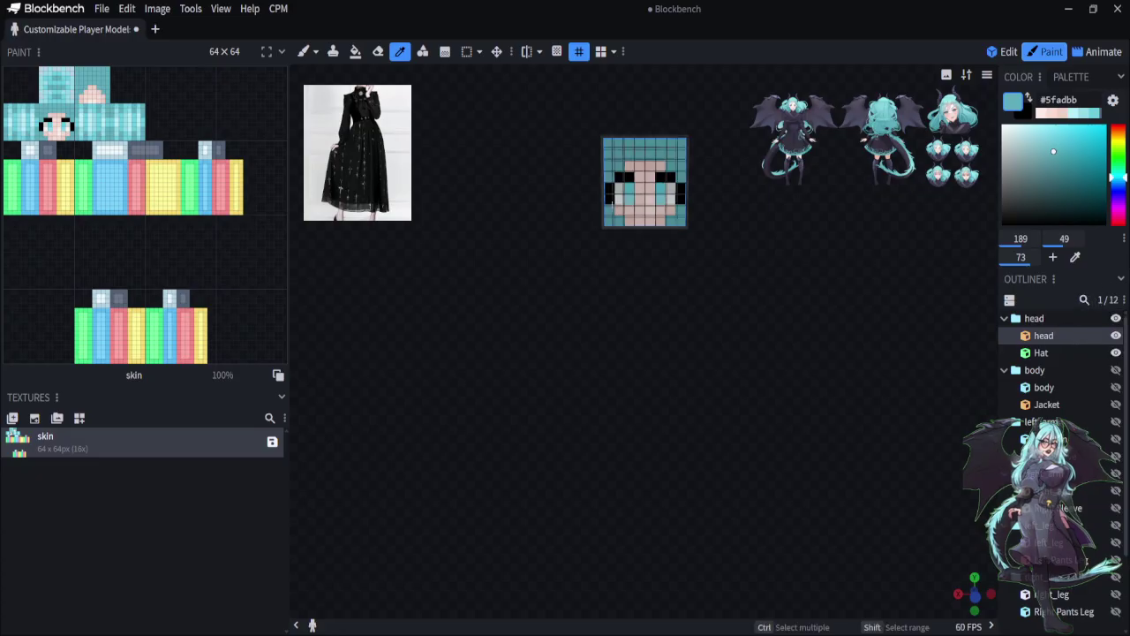
left_click(1116, 352)
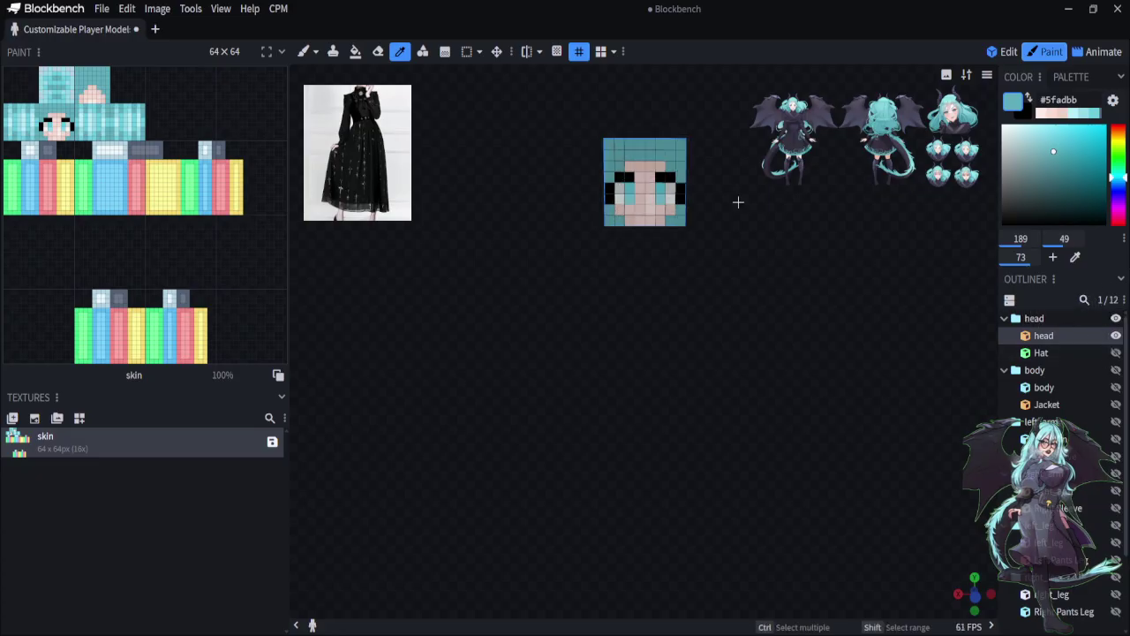
left_click(1116, 353)
left_click(1116, 335)
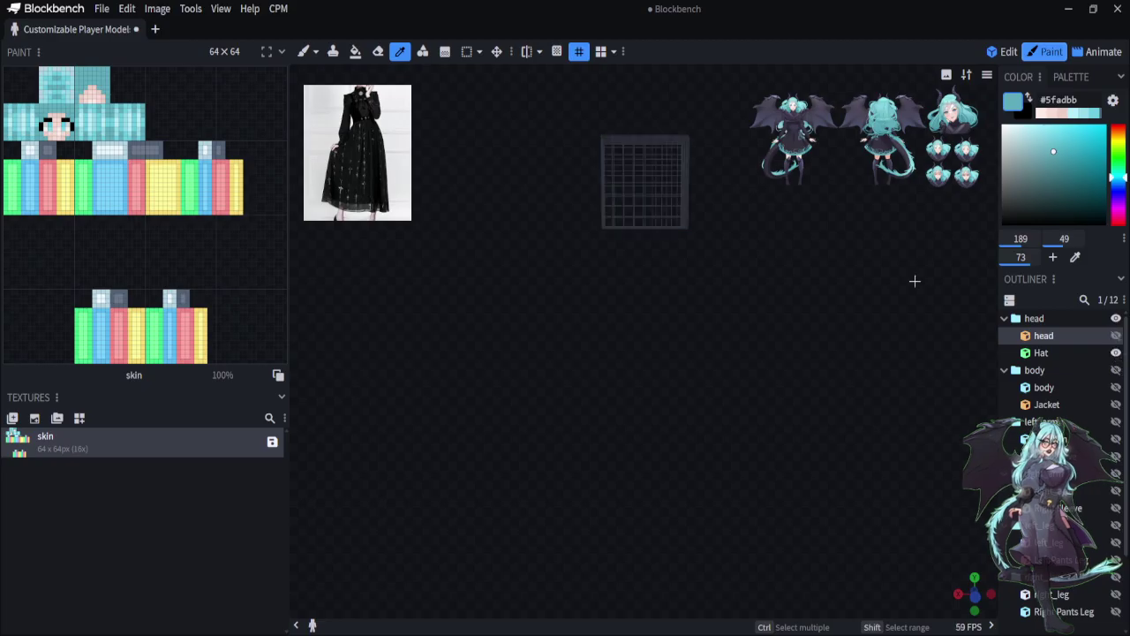
Paint #5fadbb accent pixels on the Hat's front face at both lower corners and the upper corner on the viewer's right
left_click(304, 51)
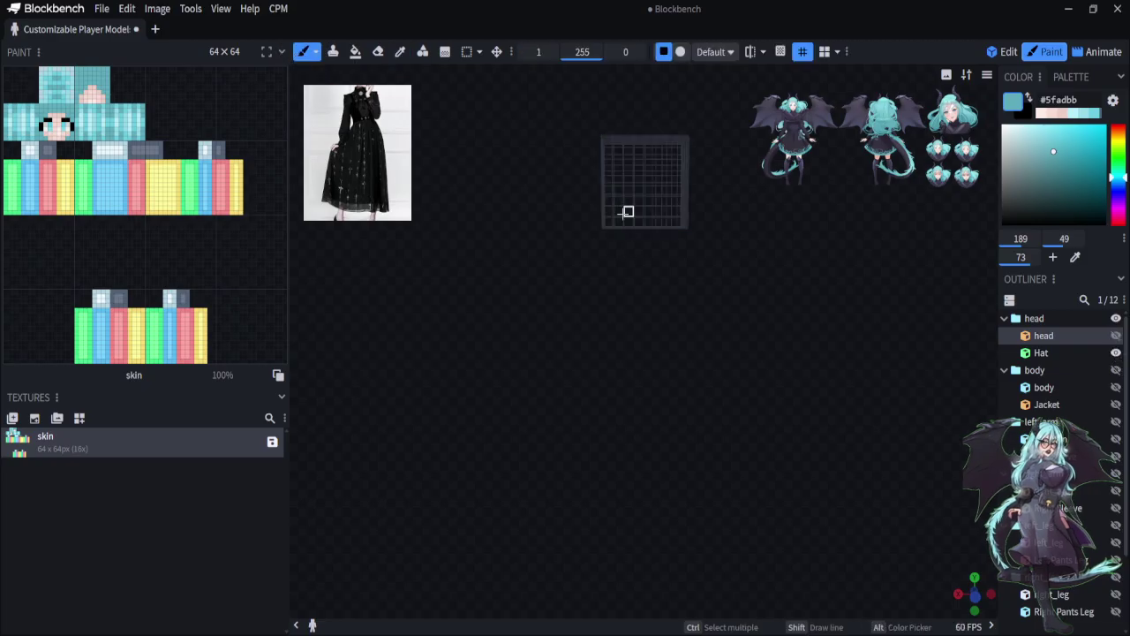
left_click(617, 213)
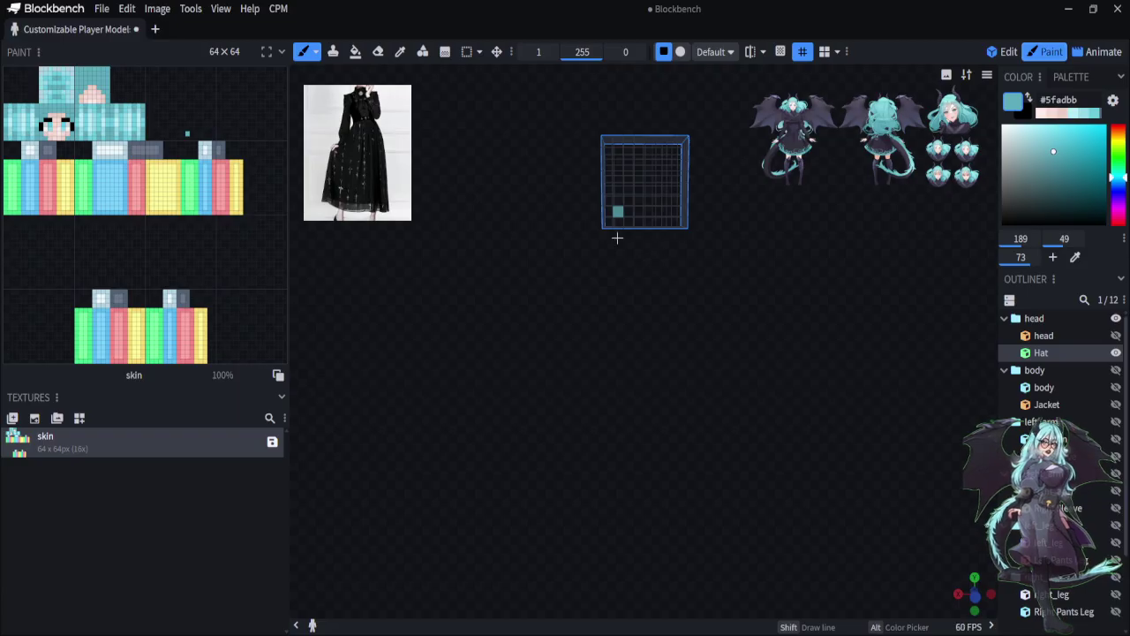
key("ctrl+z")
left_click_drag(617, 221, 606, 211)
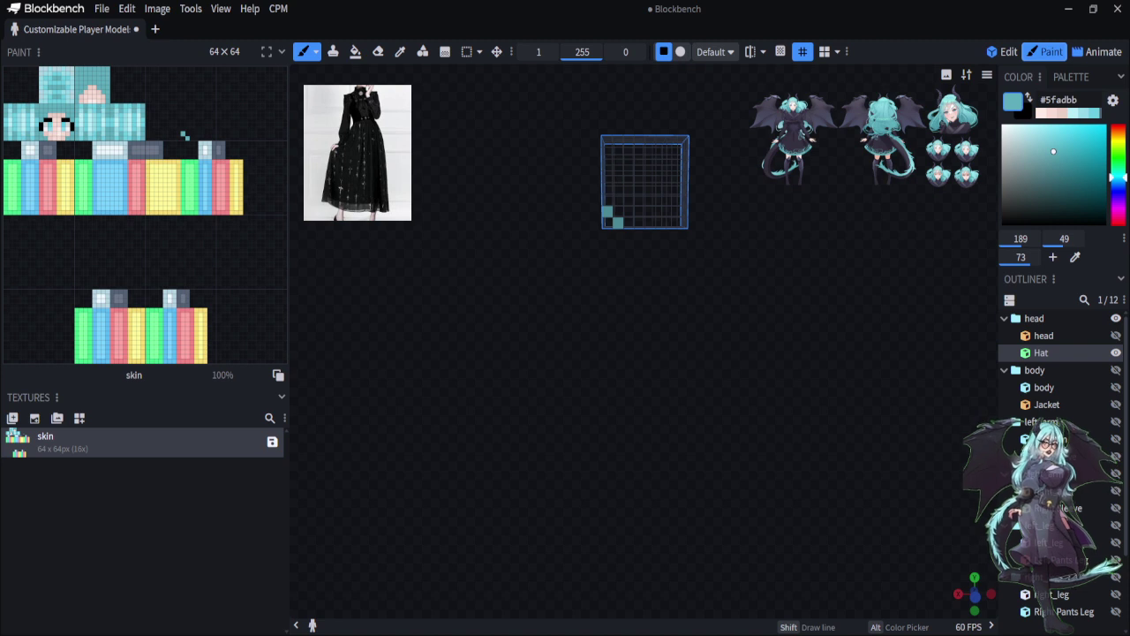
left_click(661, 210)
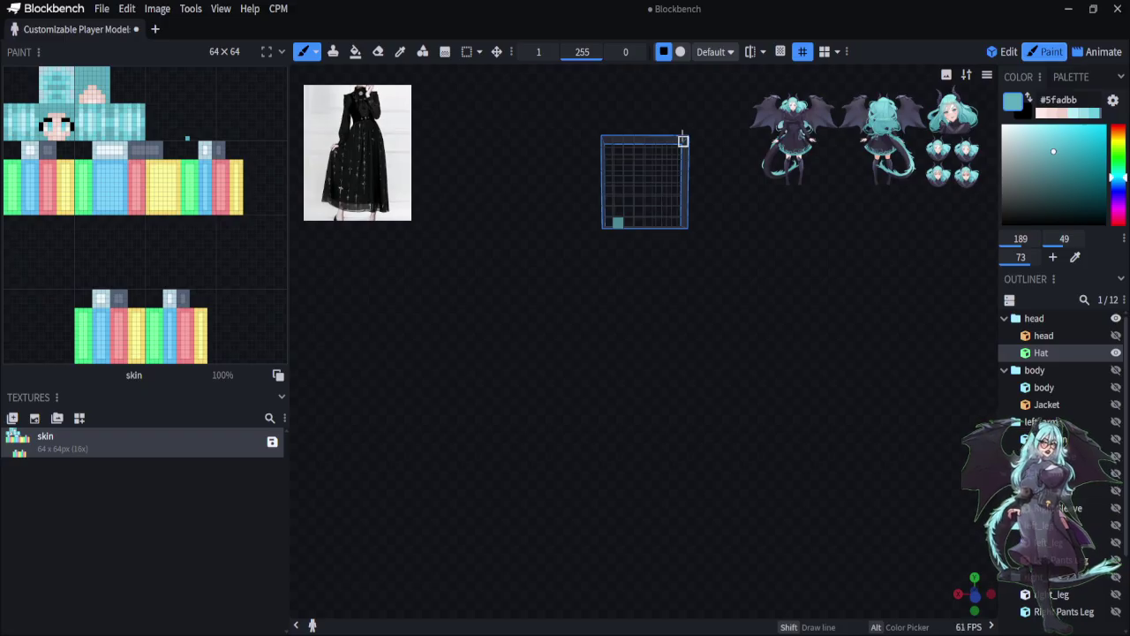
left_click_drag(784, 343, 785, 308)
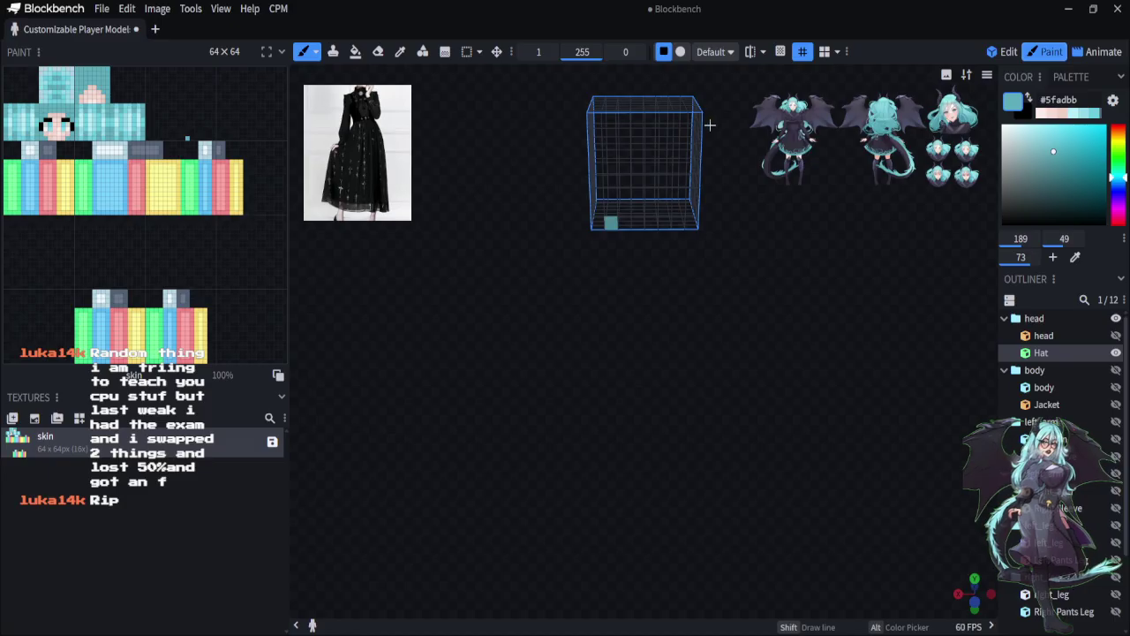
left_click(679, 120)
left_click(690, 130)
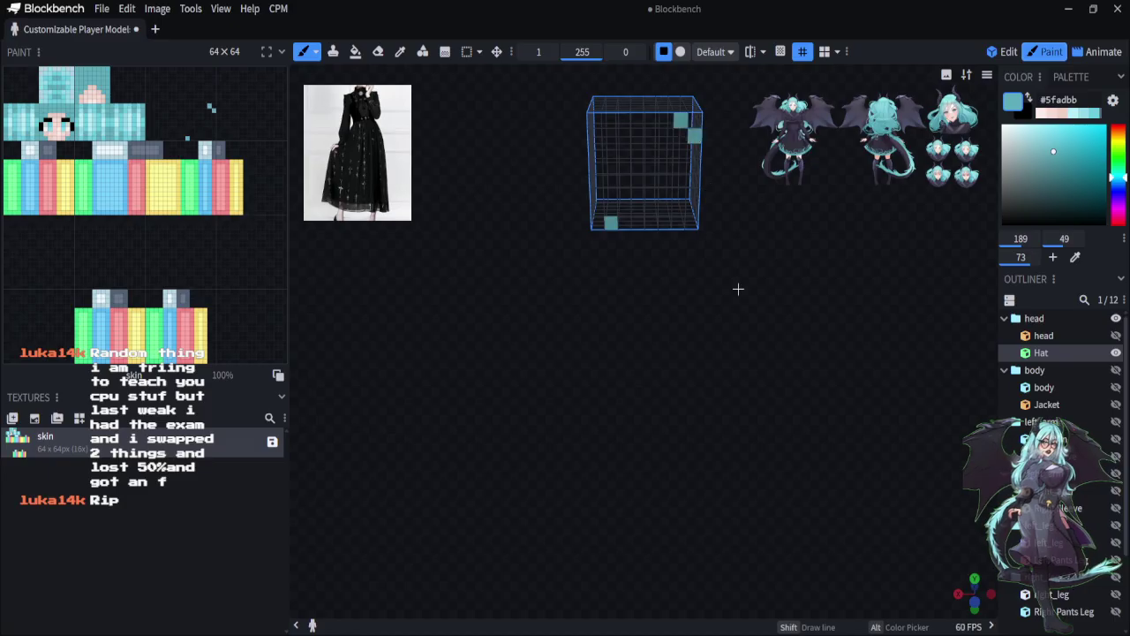
mouse_move(739, 288)
left_mouse_down()
mouse_move(747, 389)
mouse_move(709, 247)
left_mouse_up()
left_click(677, 202)
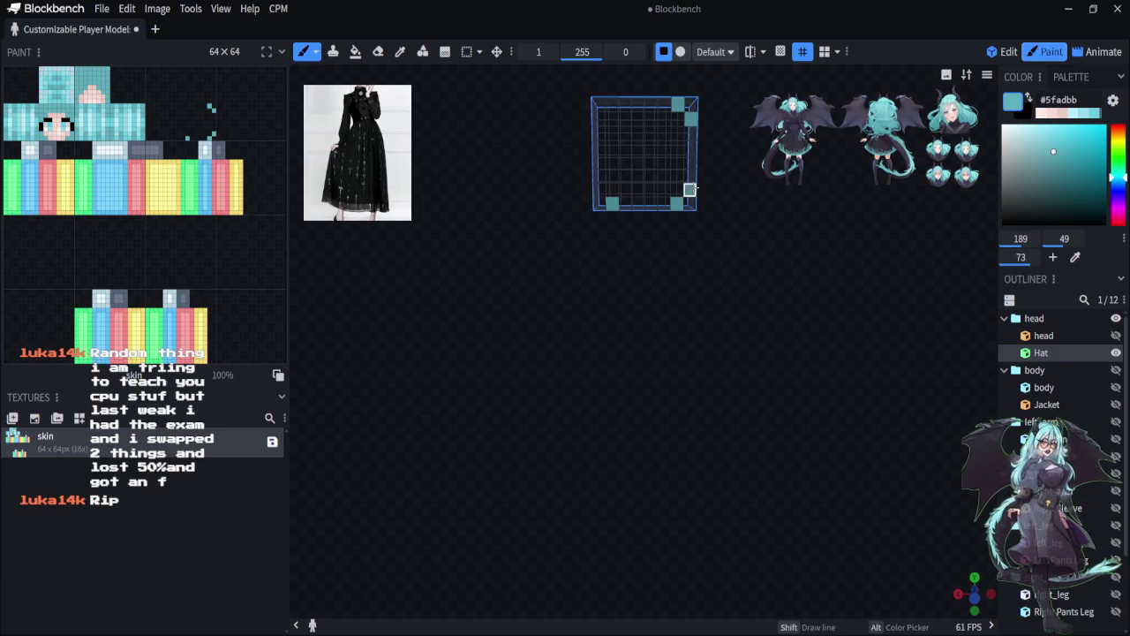
Sample highlight color #b9eef7 from the hair on the head's side, then leave only the Hat layer visible
left_click(1116, 335)
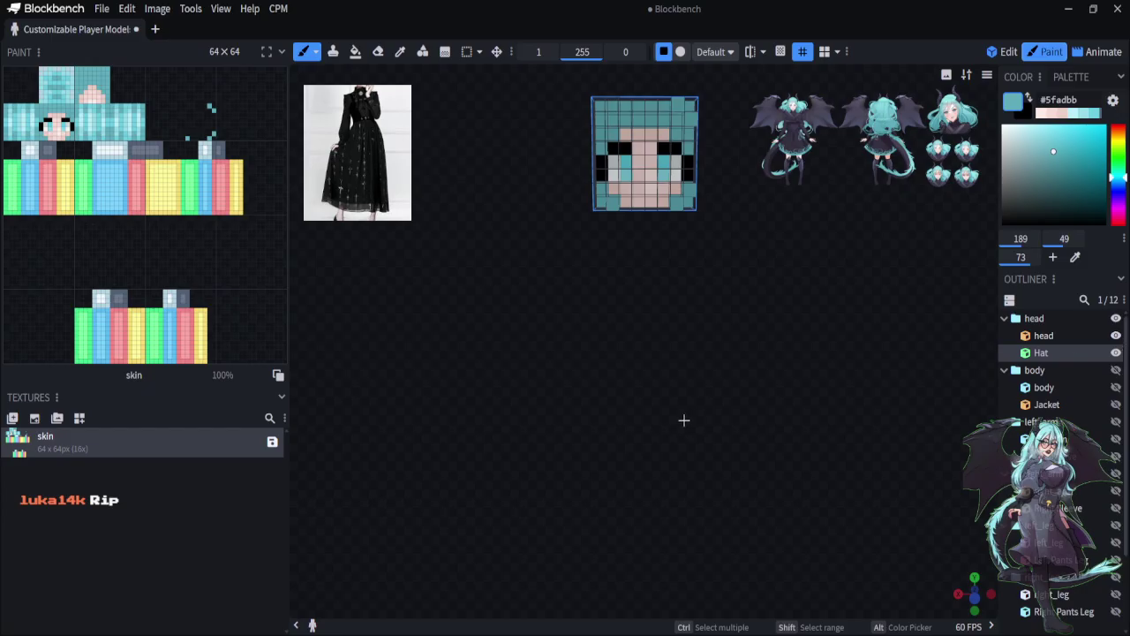
left_click_drag(684, 419, 883, 420)
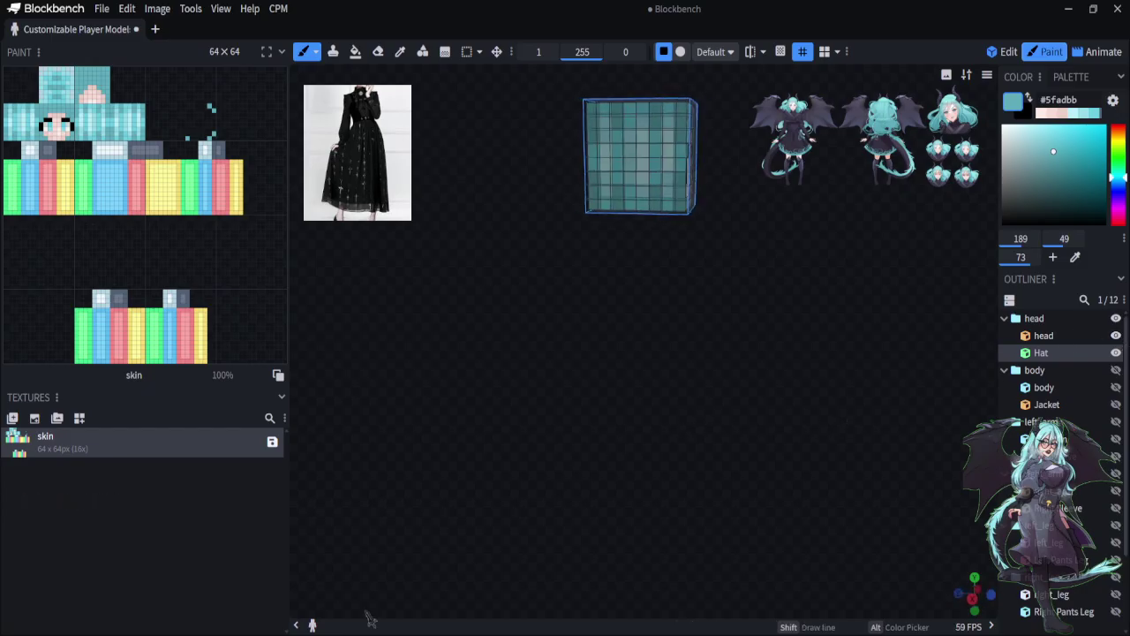
left_click(1116, 336)
left_click(1116, 335)
left_click(1116, 352)
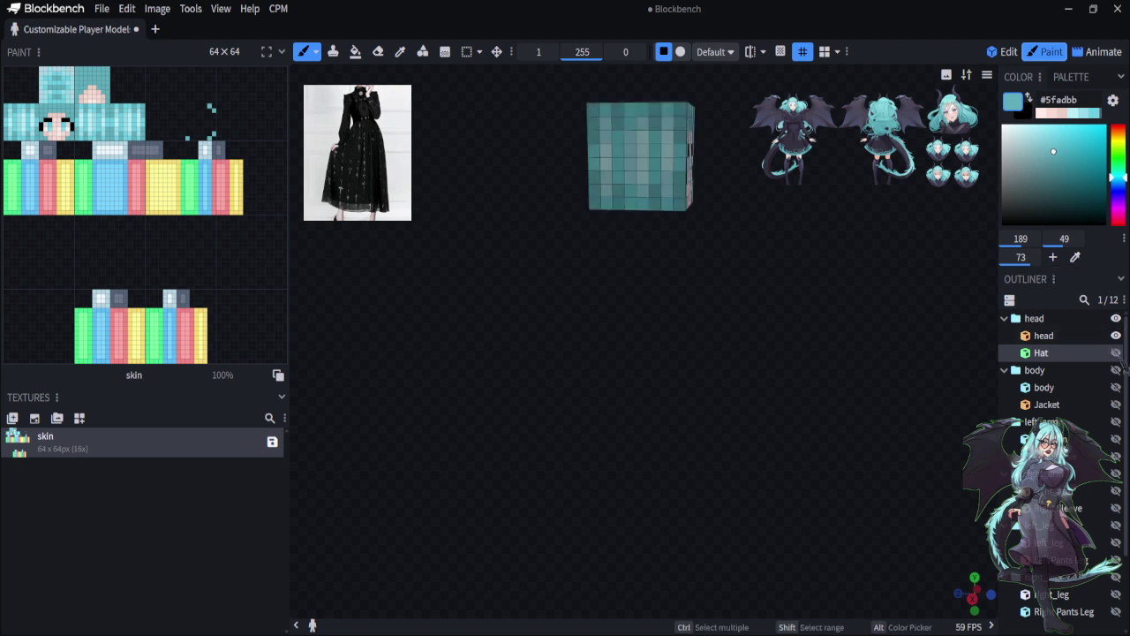
left_click(400, 51)
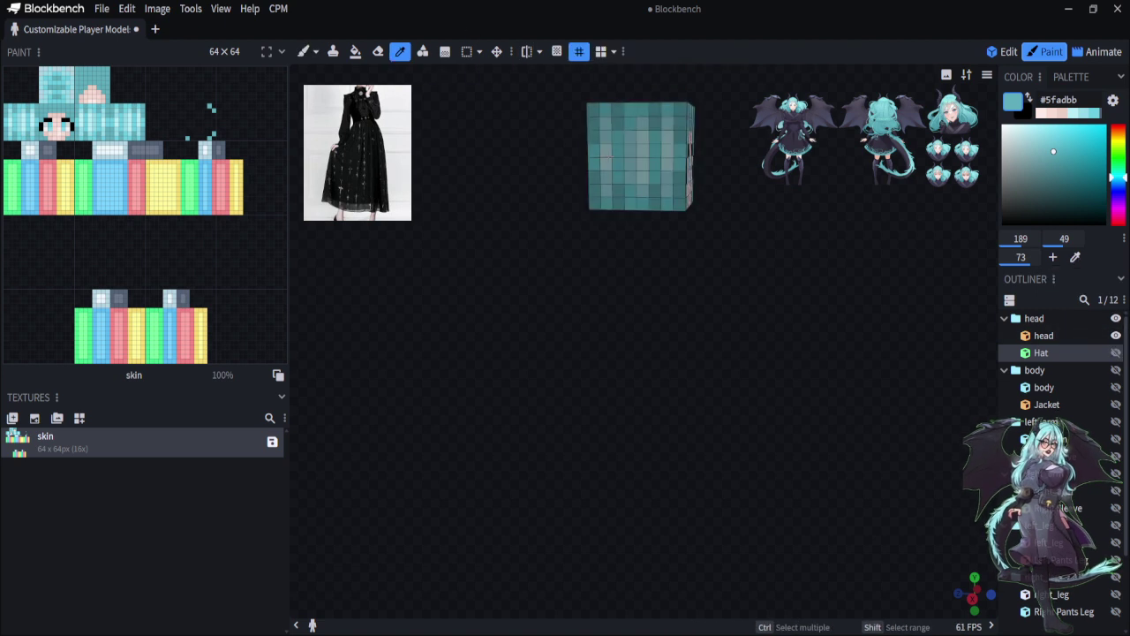
left_click(640, 156)
left_click(1116, 352)
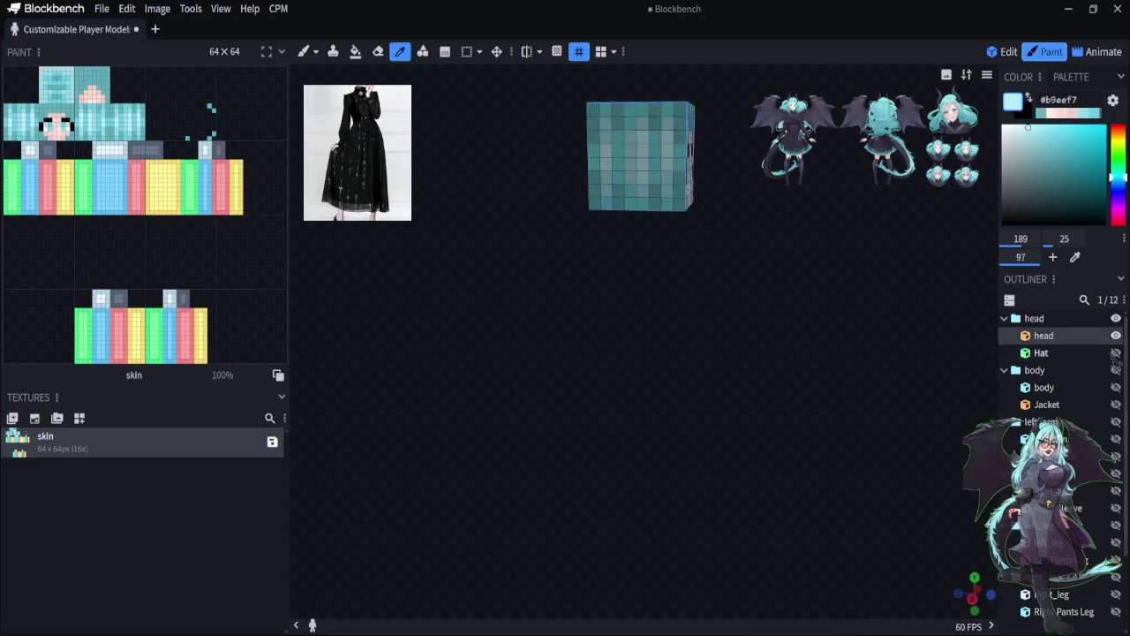
left_click_drag(712, 414, 557, 421)
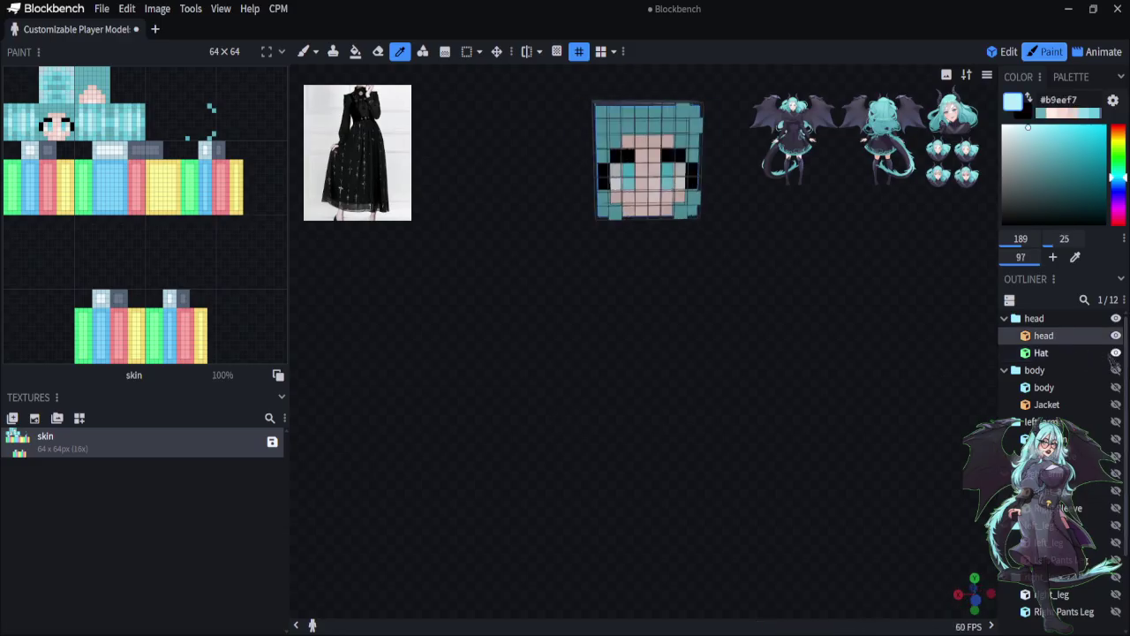
left_click(1116, 336)
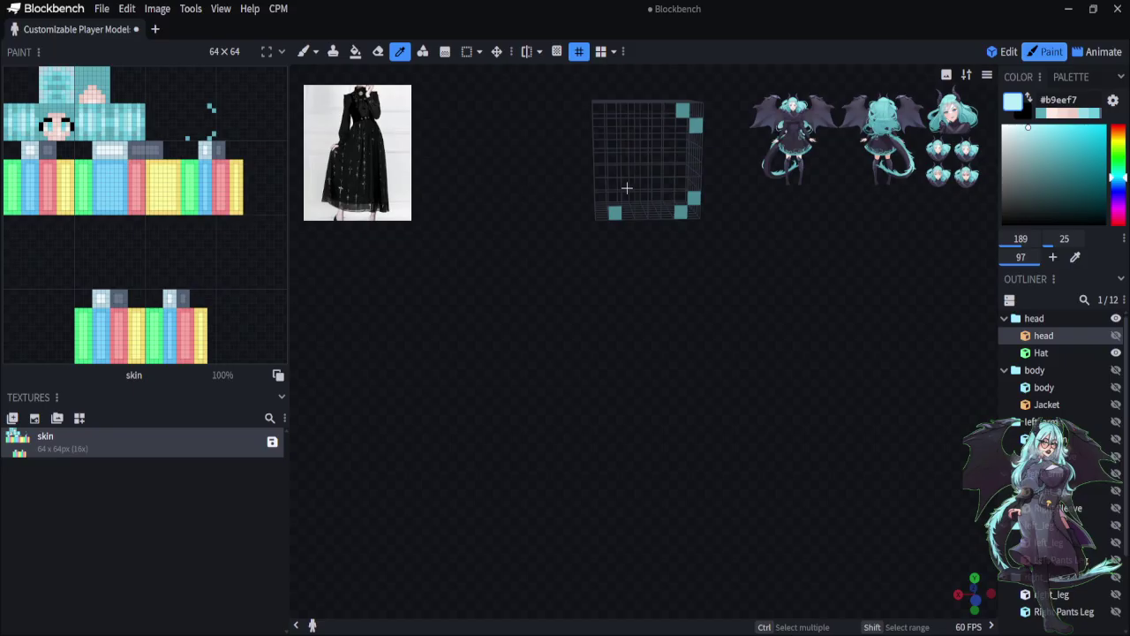
Paint the fringe's lower edge on the Hat's front in #b9eef7, stepping diagonally upward across the face with strands down both sides
left_click(303, 52)
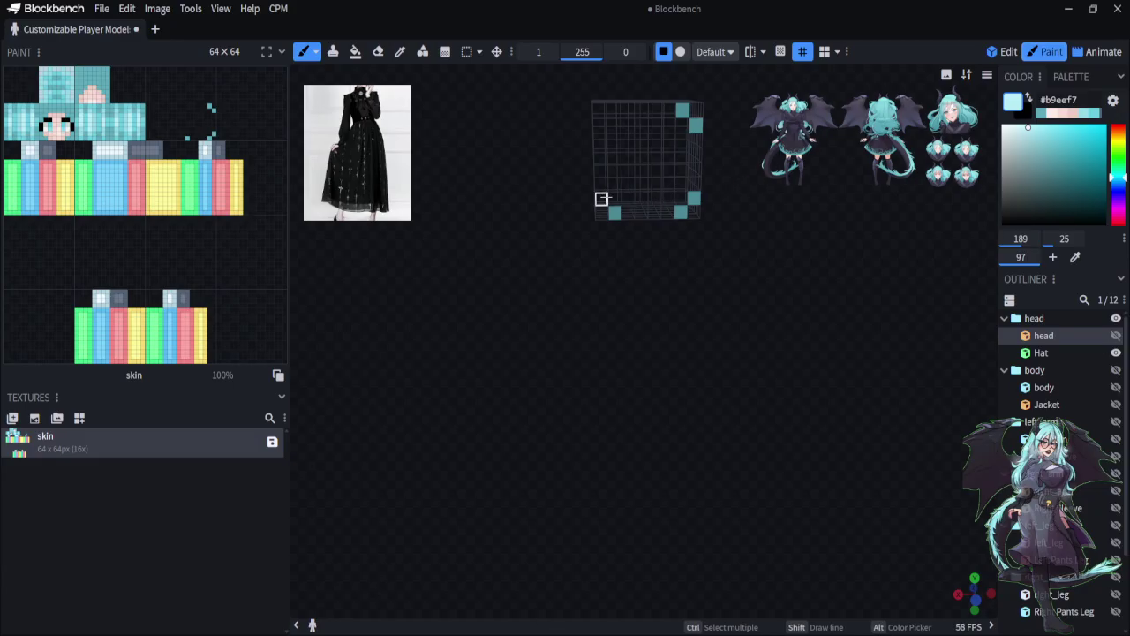
left_click(600, 188)
left_click(600, 186)
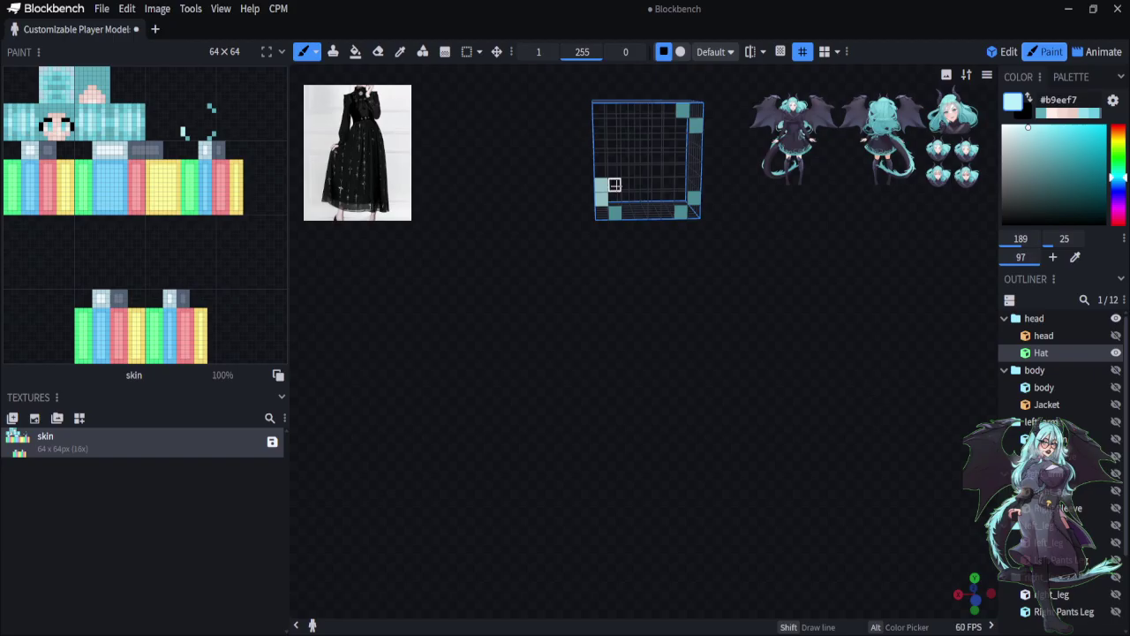
left_click(615, 171)
left_click(600, 170)
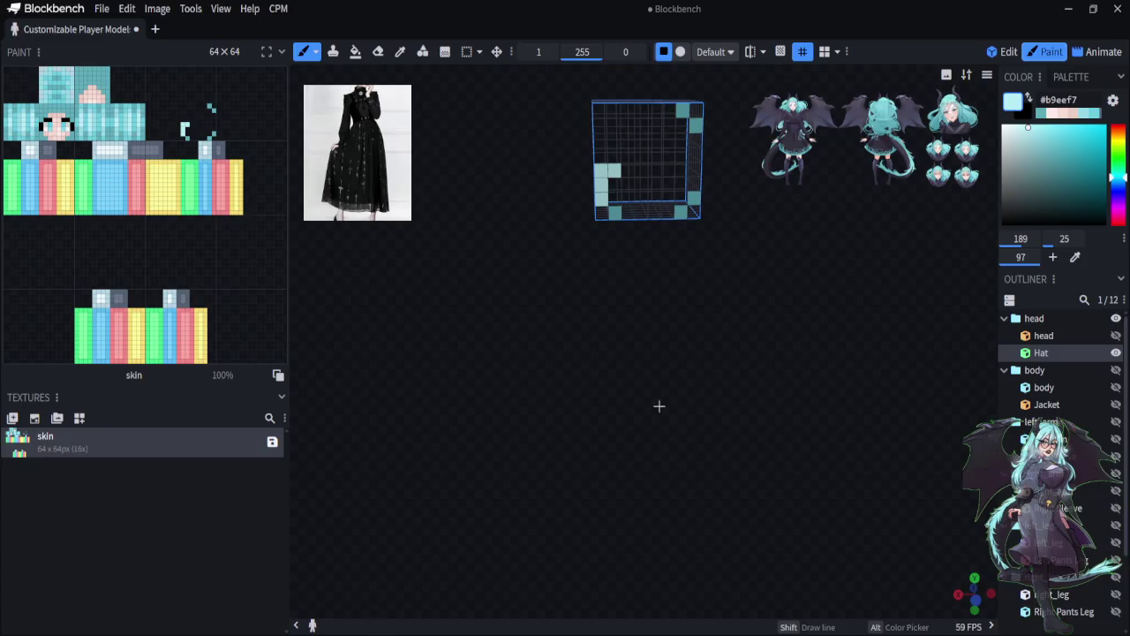
left_click_drag(626, 155, 641, 155)
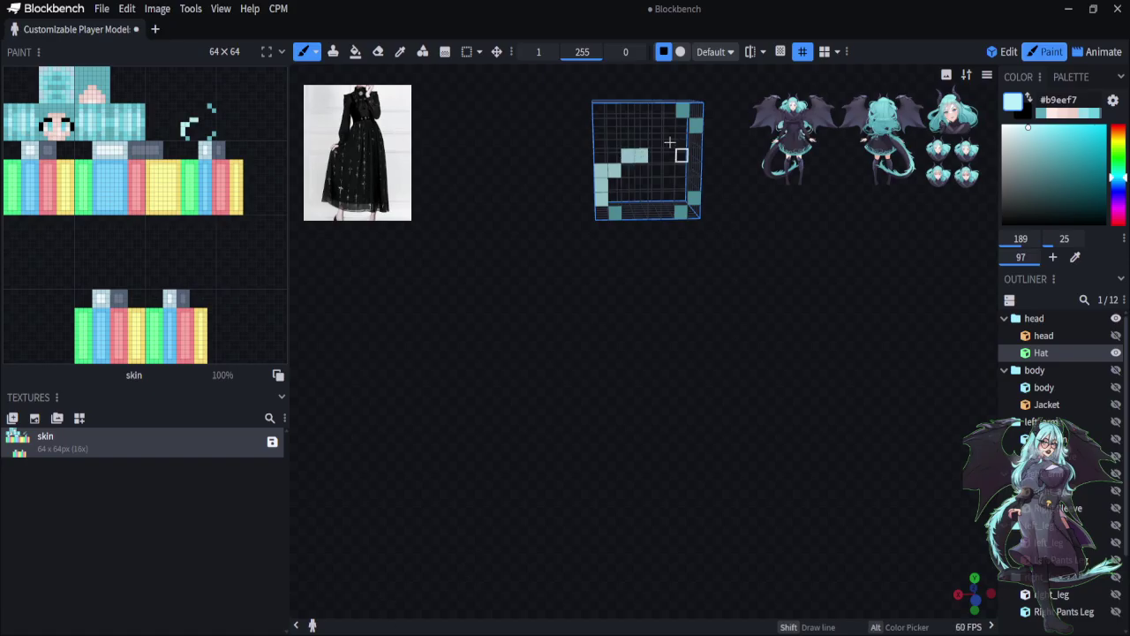
left_click_drag(655, 141, 668, 140)
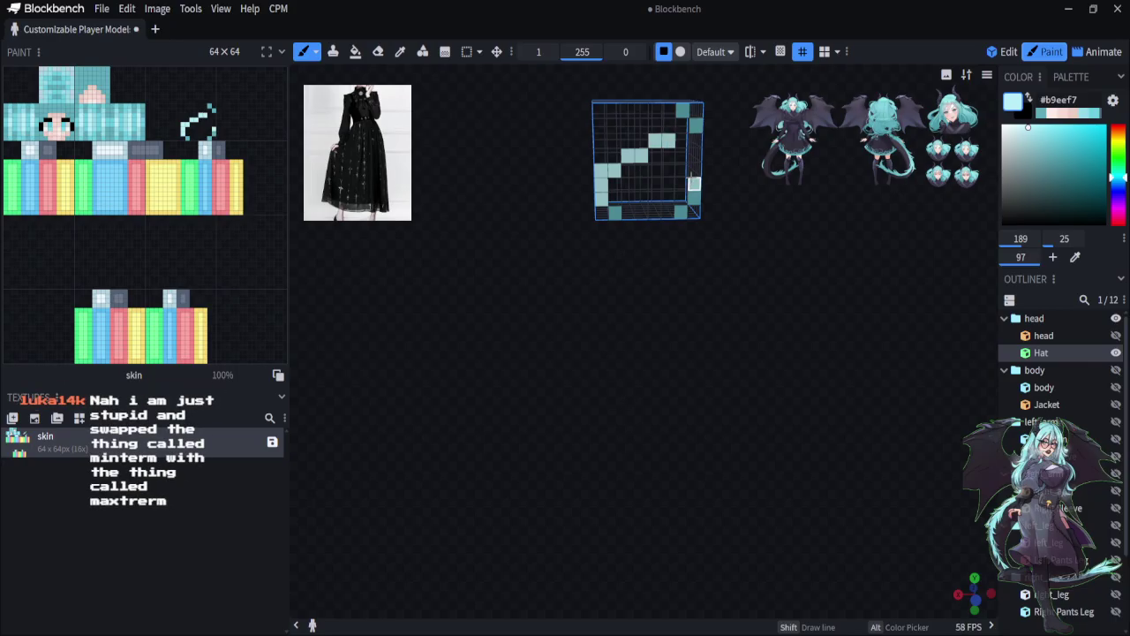
left_click_drag(694, 183, 696, 140)
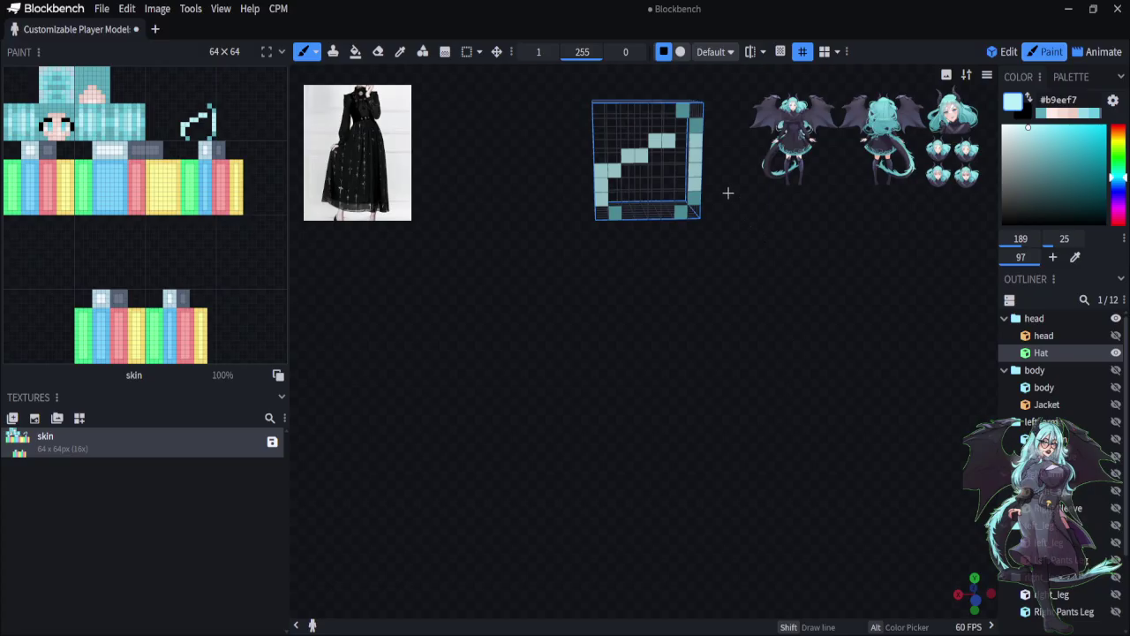
left_click_drag(681, 171, 681, 137)
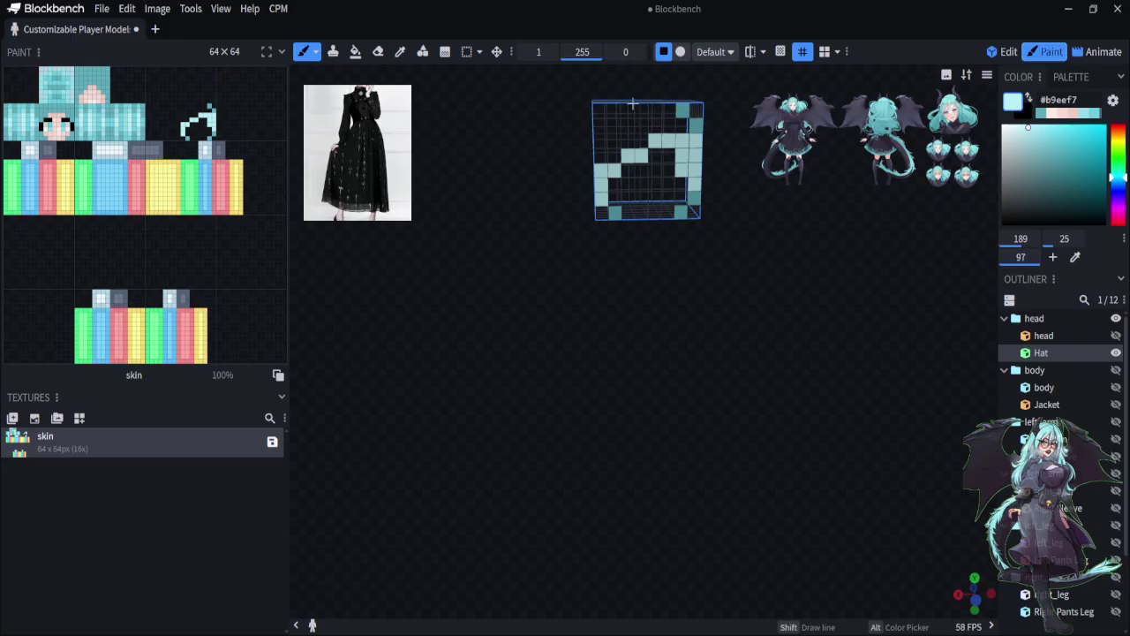
Outline the top and remaining side of the Hat's fringe with #b9eef7 and fill the area inside it
left_click_drag(627, 110, 672, 110)
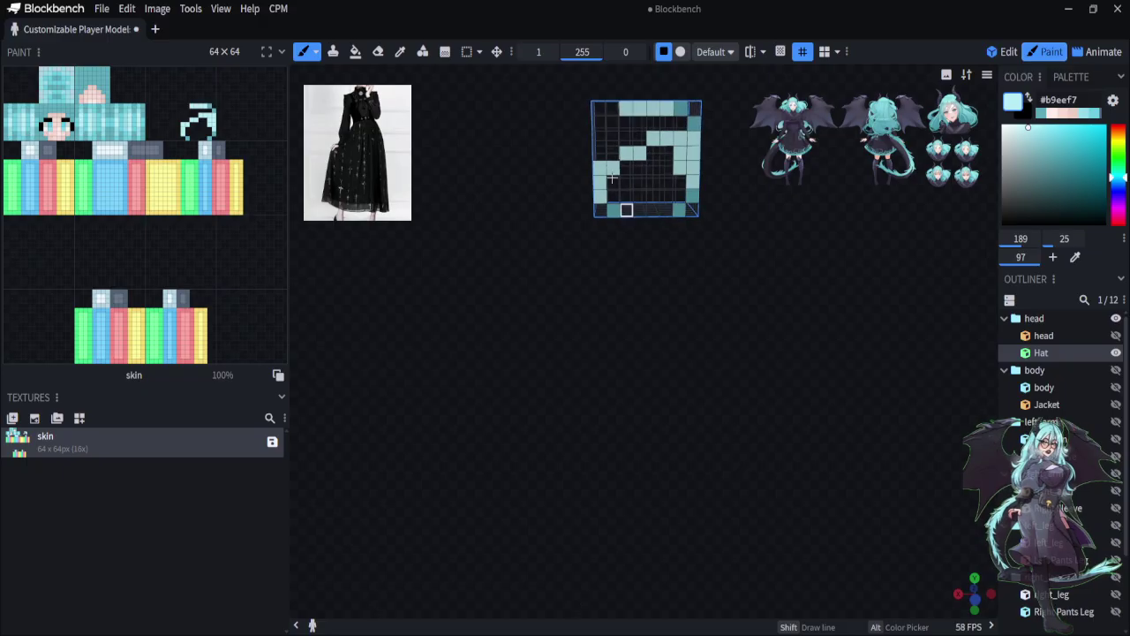
left_click(612, 123)
mouse_move(612, 137)
left_mouse_down()
mouse_move(612, 156)
mouse_move(590, 152)
left_mouse_up()
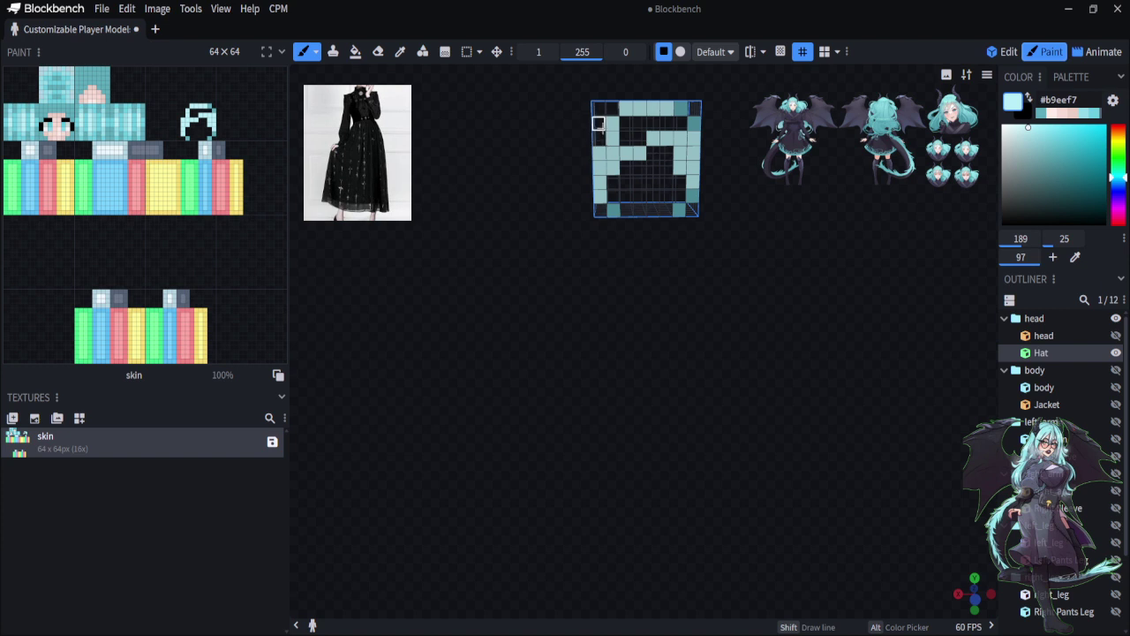
mouse_move(627, 139)
left_mouse_down()
mouse_move(638, 123)
mouse_move(680, 123)
left_mouse_up()
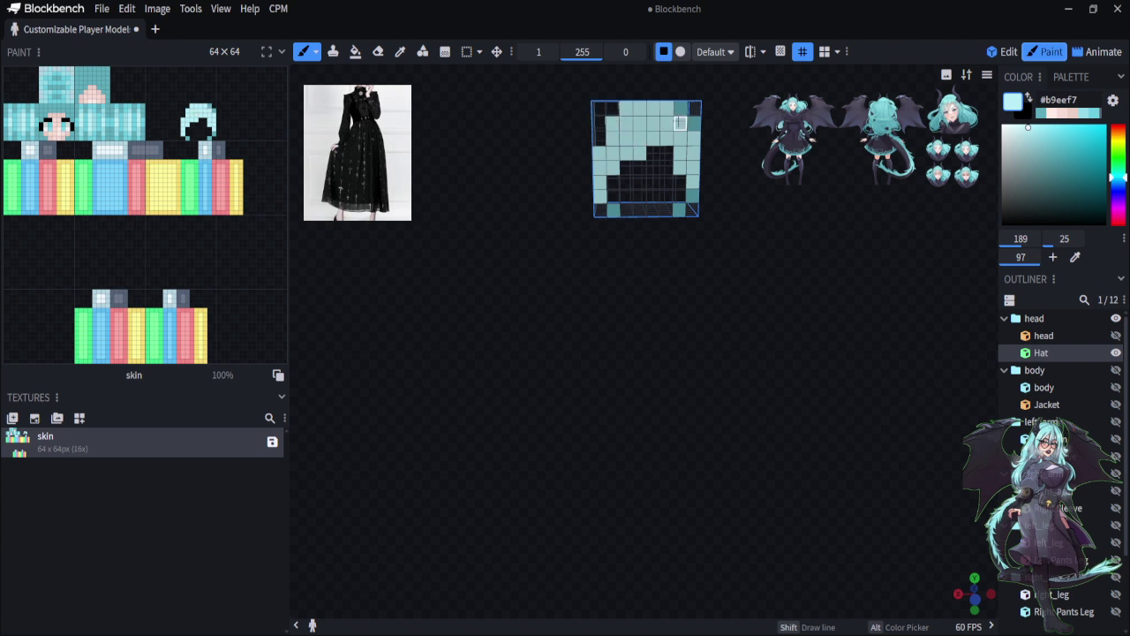
Sample the mid-tone #6bcee0 from the hair on the head's side, then leave only the Hat layer visible
left_click_drag(681, 383, 811, 365)
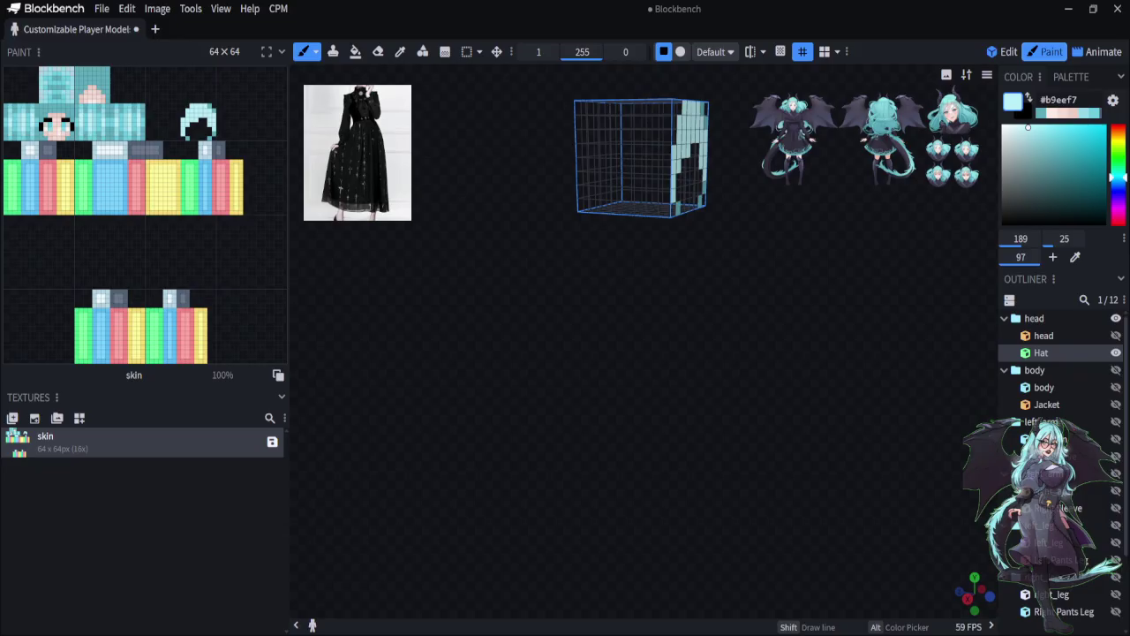
left_click_drag(622, 419, 697, 408)
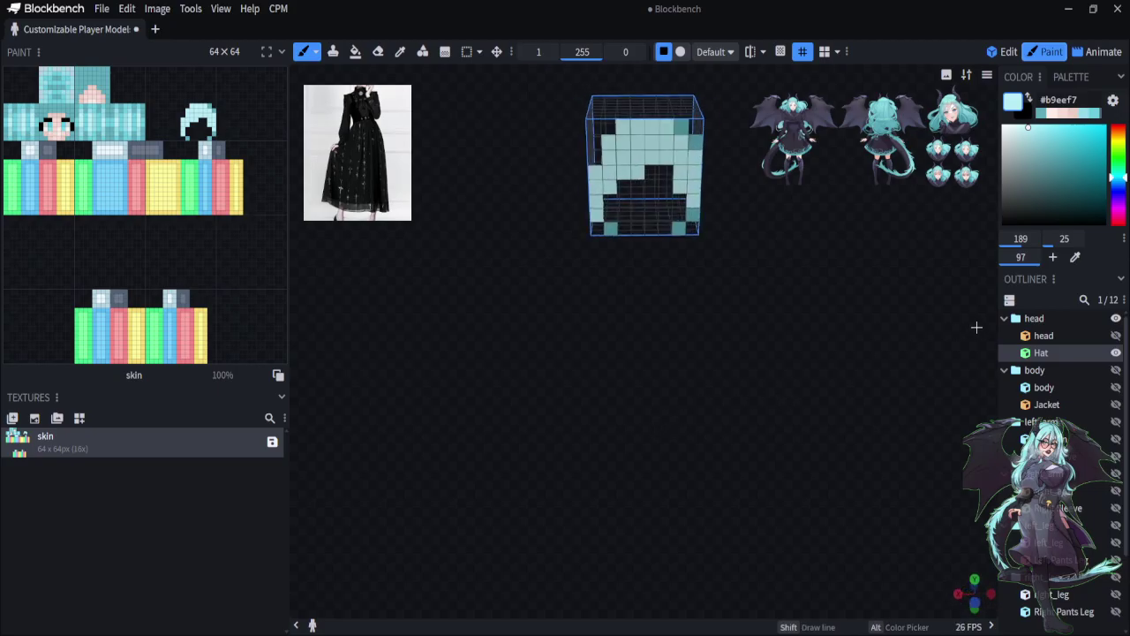
left_click(1116, 353)
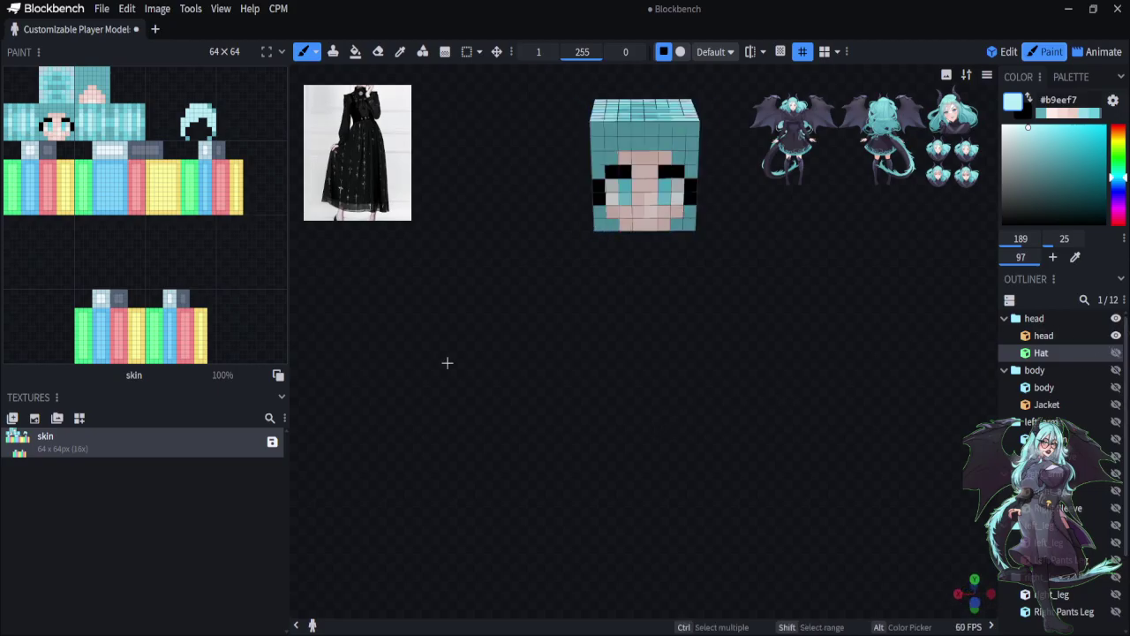
left_click_drag(447, 361, 417, 18)
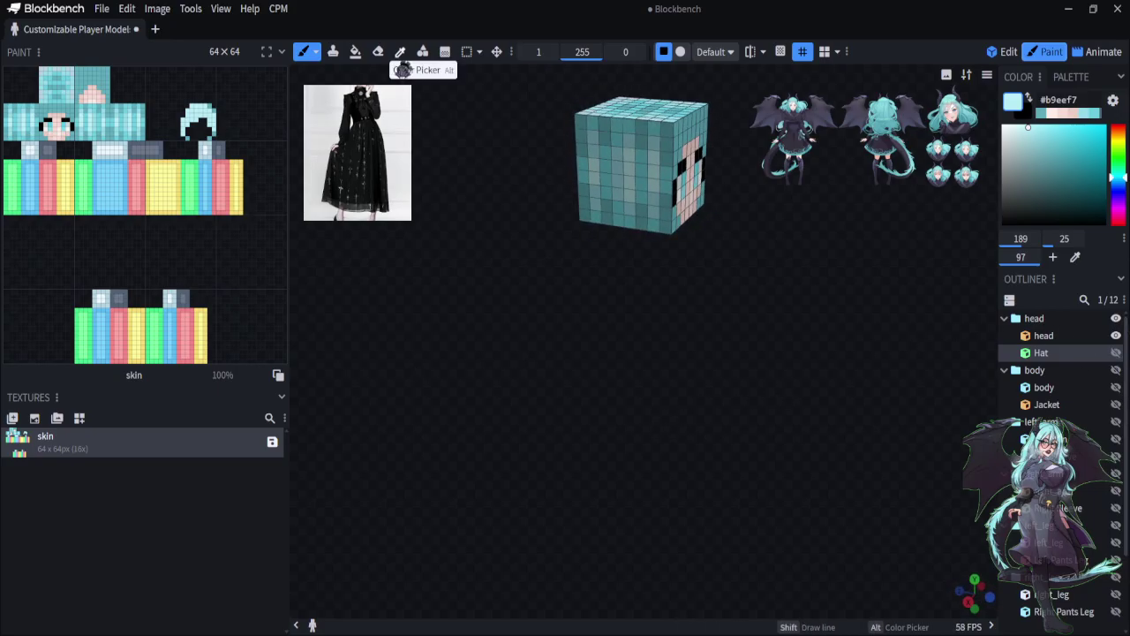
left_click(400, 51)
left_click(609, 172)
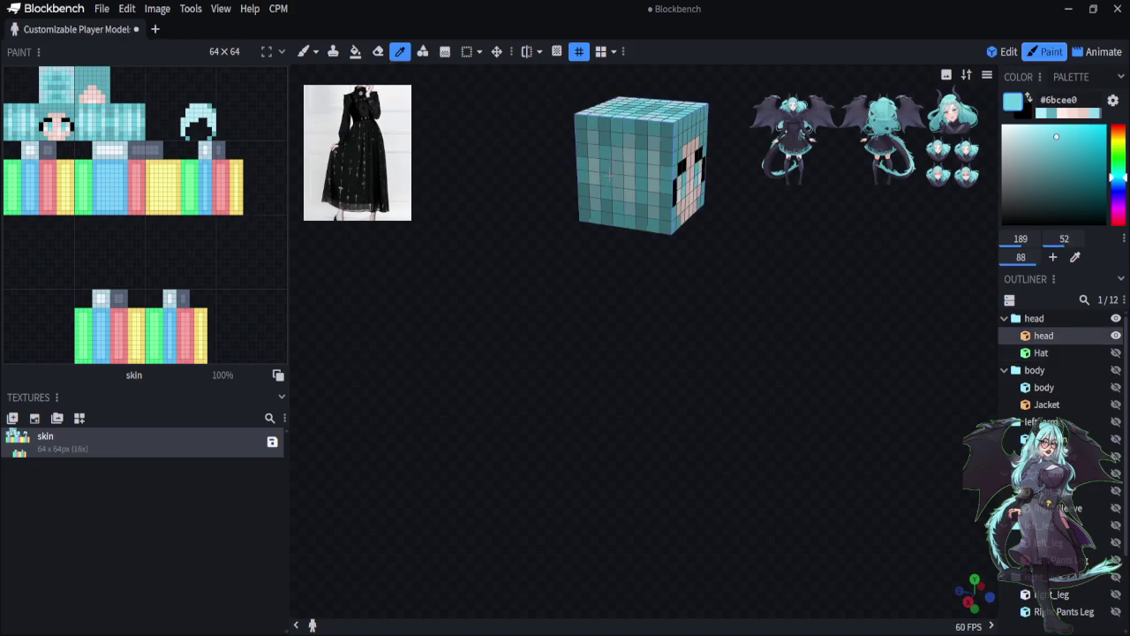
left_click_drag(789, 379, 732, 371)
left_click(1116, 353)
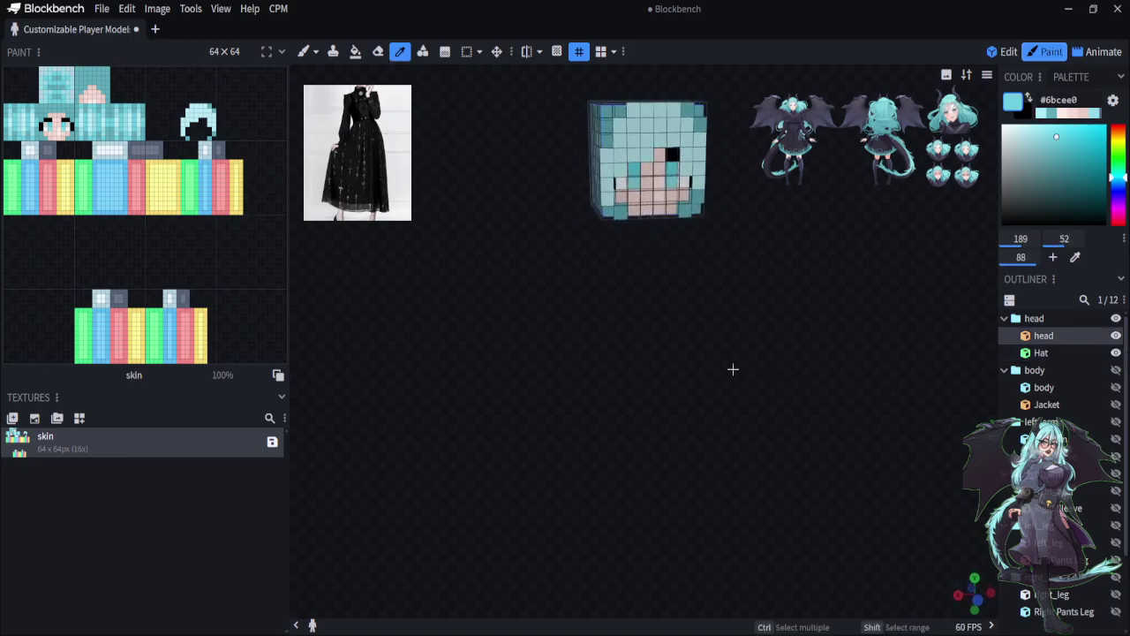
left_click(1116, 337)
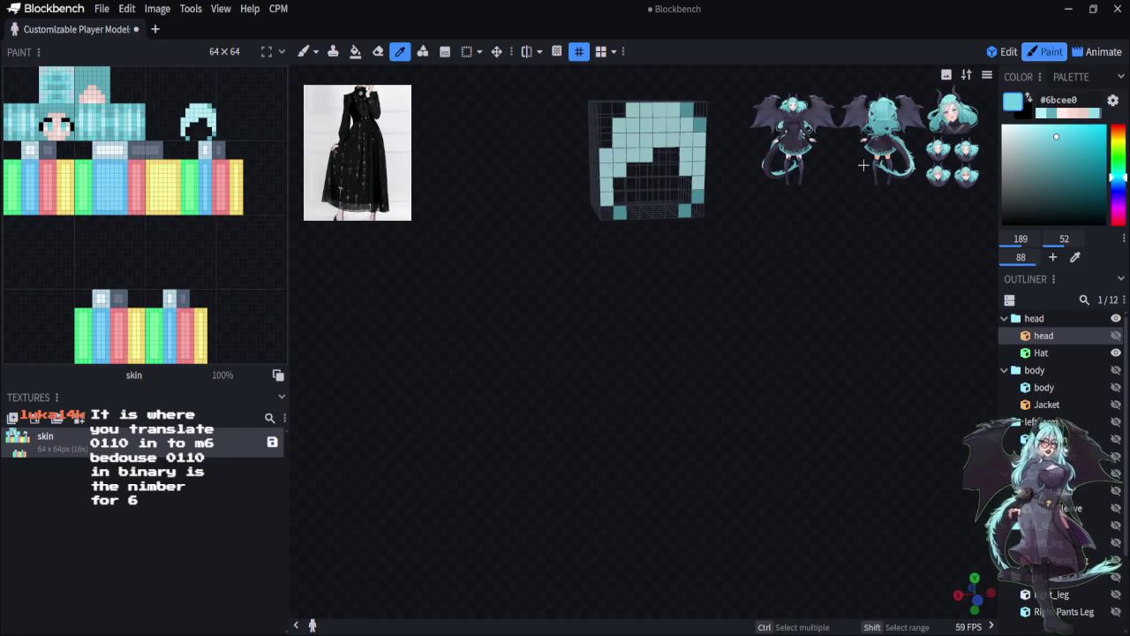
Paint #6bcee0 shading on the Hat's front, along the side strands, the fringe's lower edge and its top
left_click(303, 52)
left_click(606, 196)
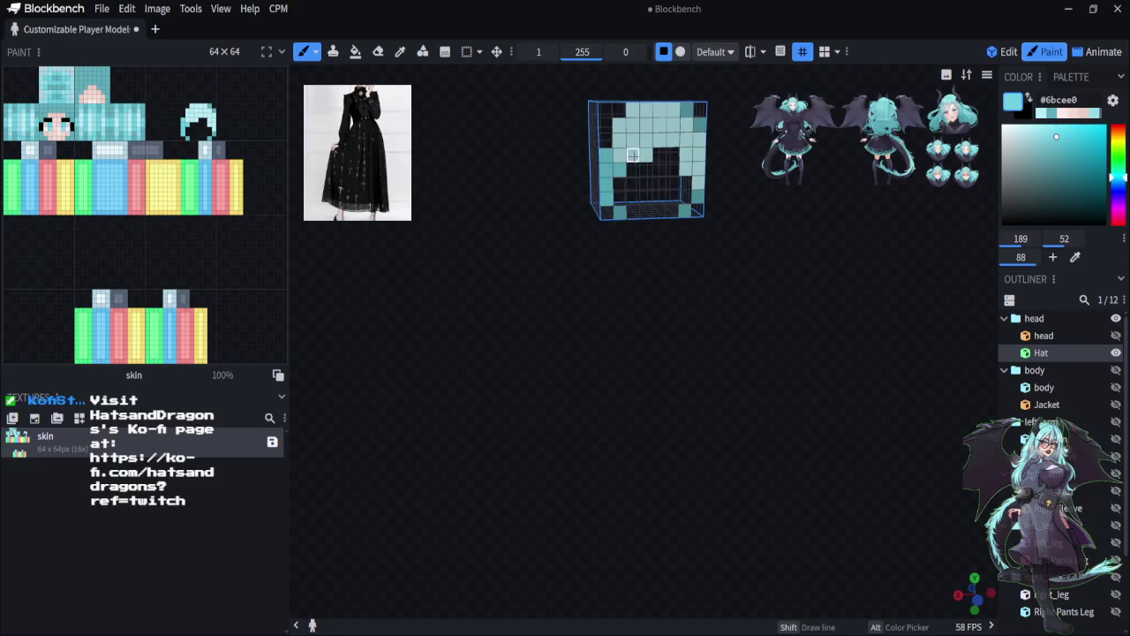
left_click_drag(633, 156, 659, 140)
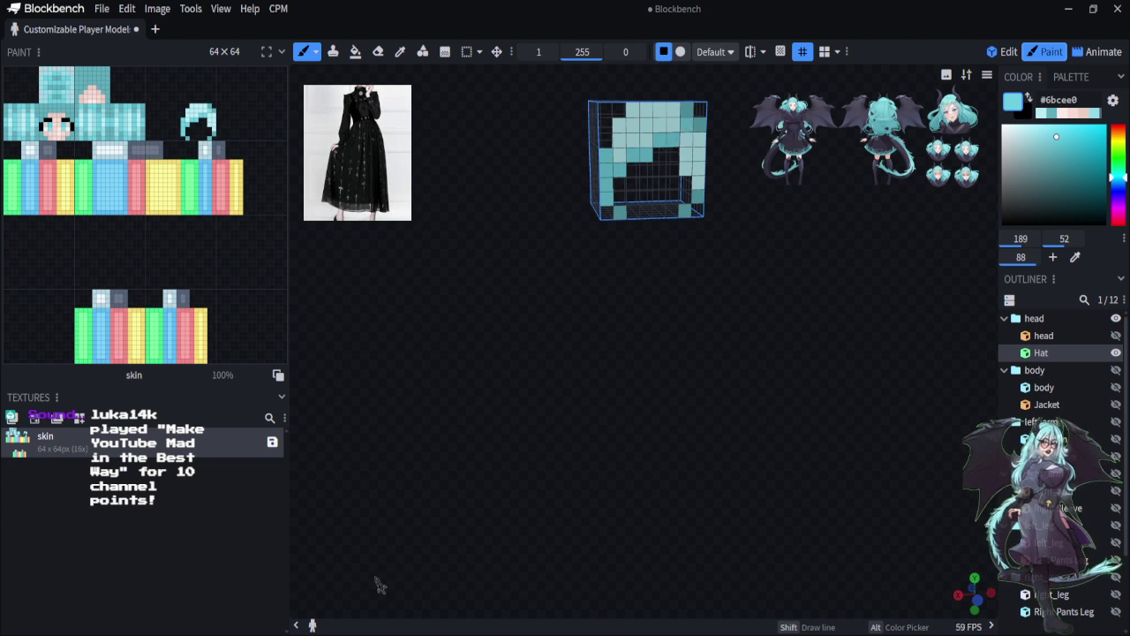
left_click_drag(687, 109, 660, 109)
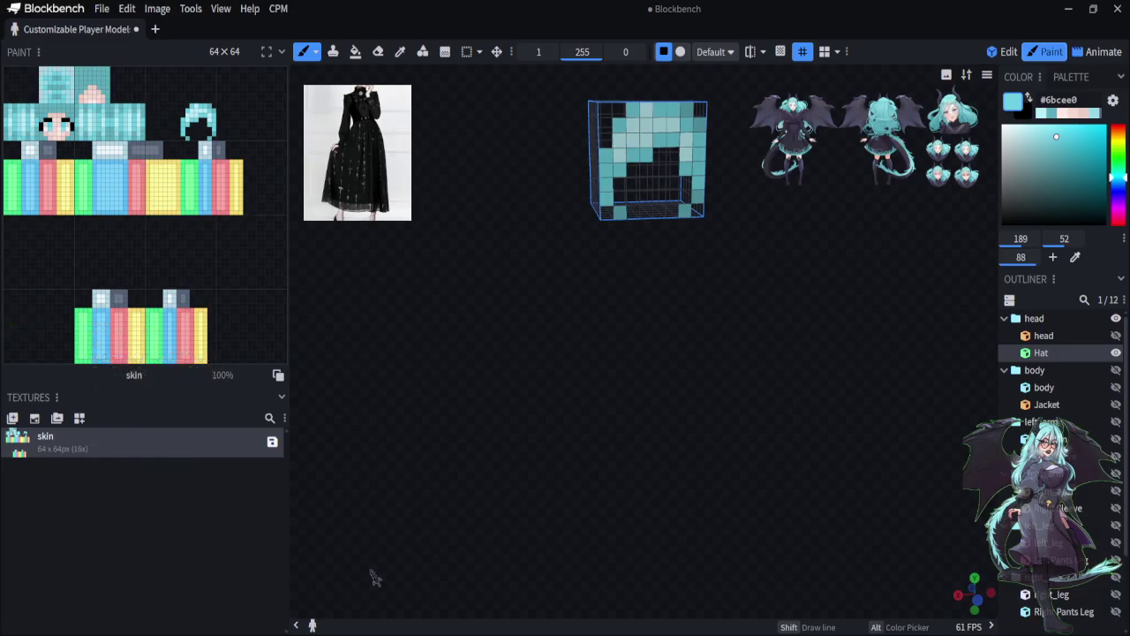
Sample the lighter tone #96dbe8 from the hair on the head's side, then isolate the Hat layer again
left_click(1116, 335)
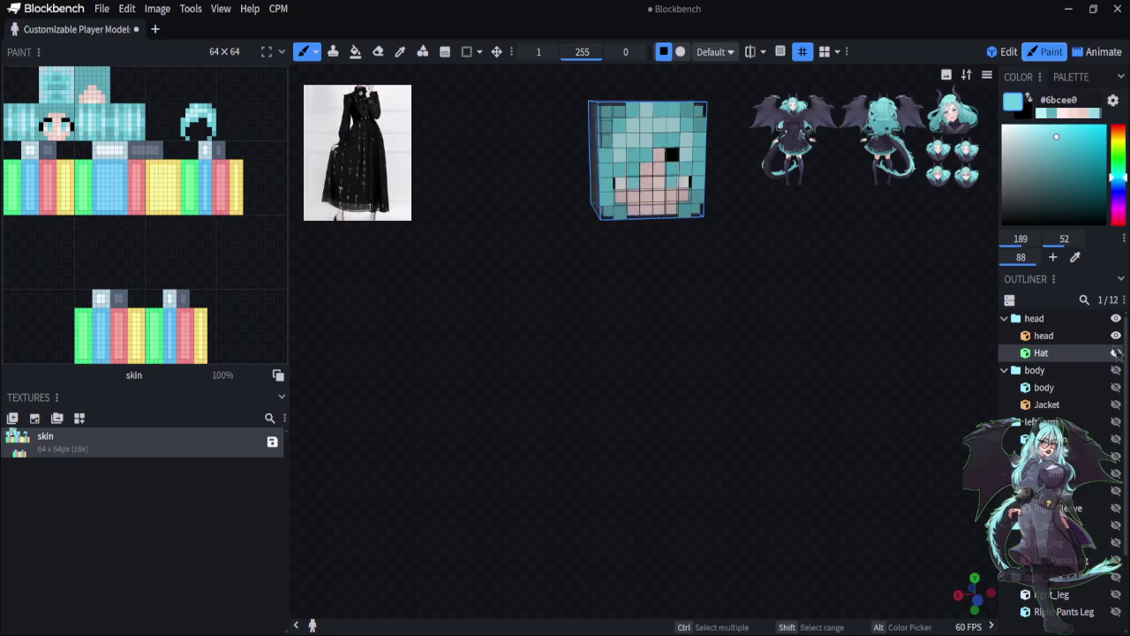
left_click(1116, 352)
left_click_drag(741, 444, 785, 432)
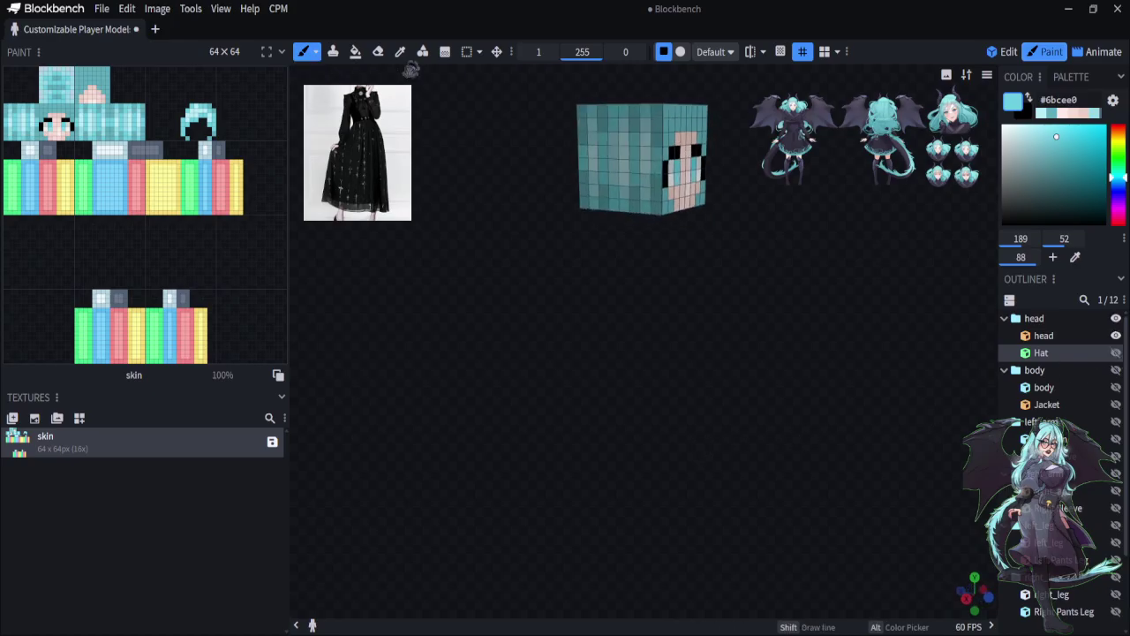
left_click(400, 52)
left_click(616, 160)
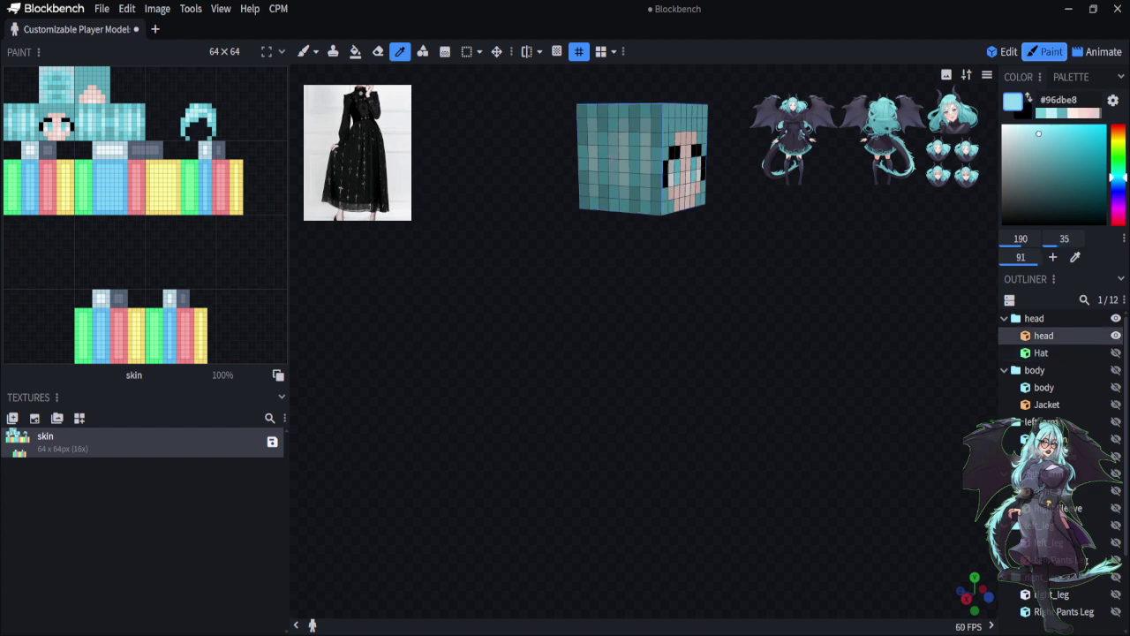
left_click(1115, 352)
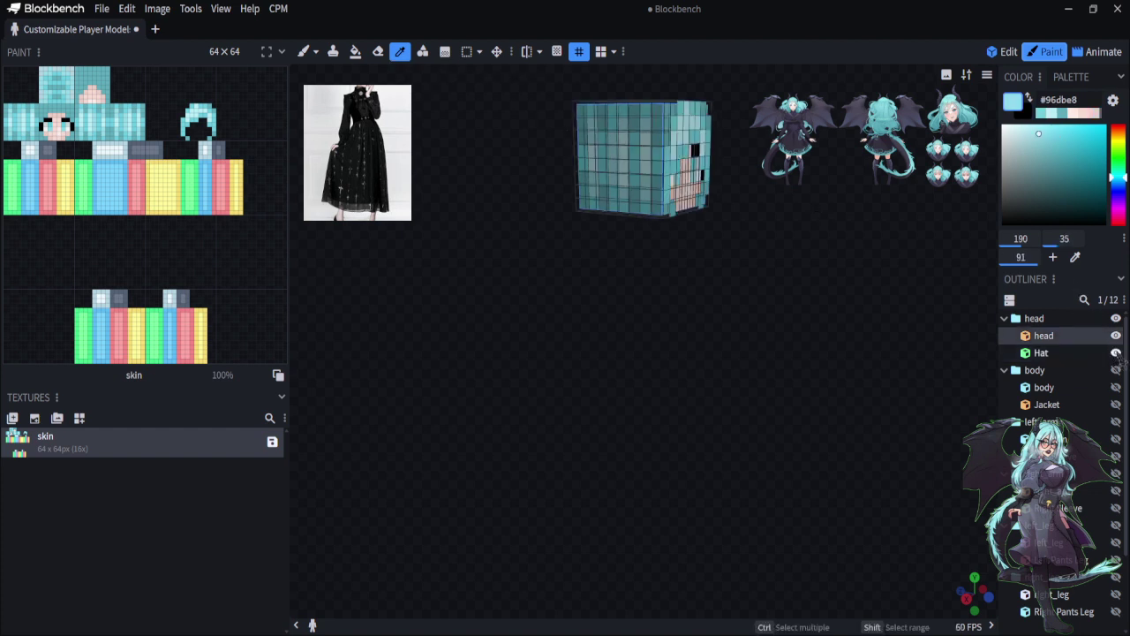
left_click(1115, 336)
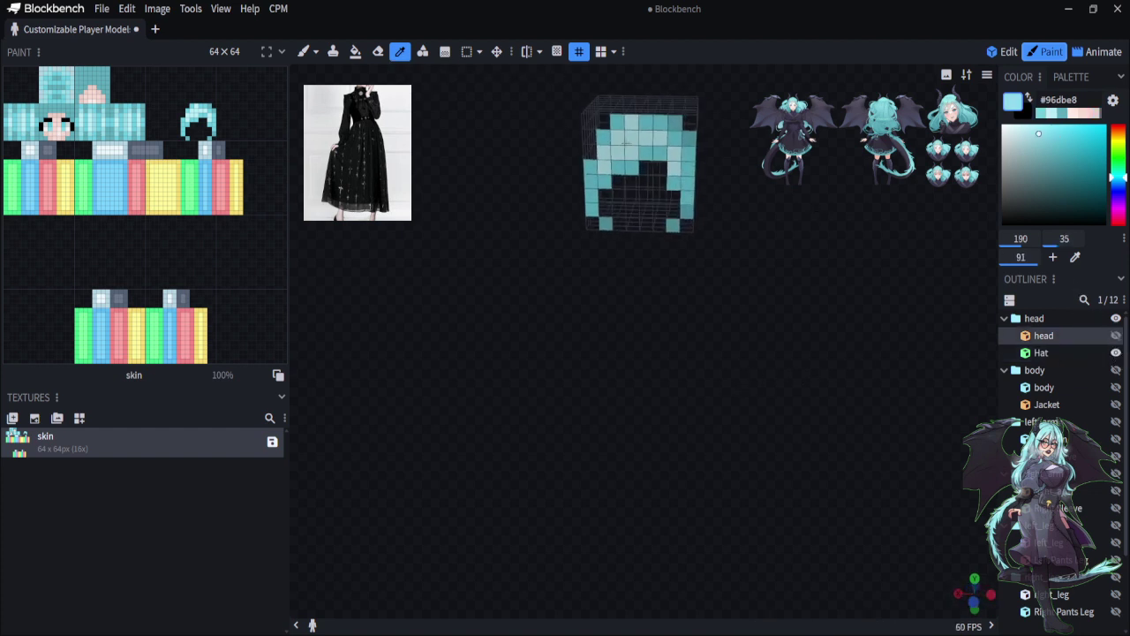
Paint #96dbe8 blending pixels in the Hat's fringe and one pixel on the top face's front edge
left_click(303, 51)
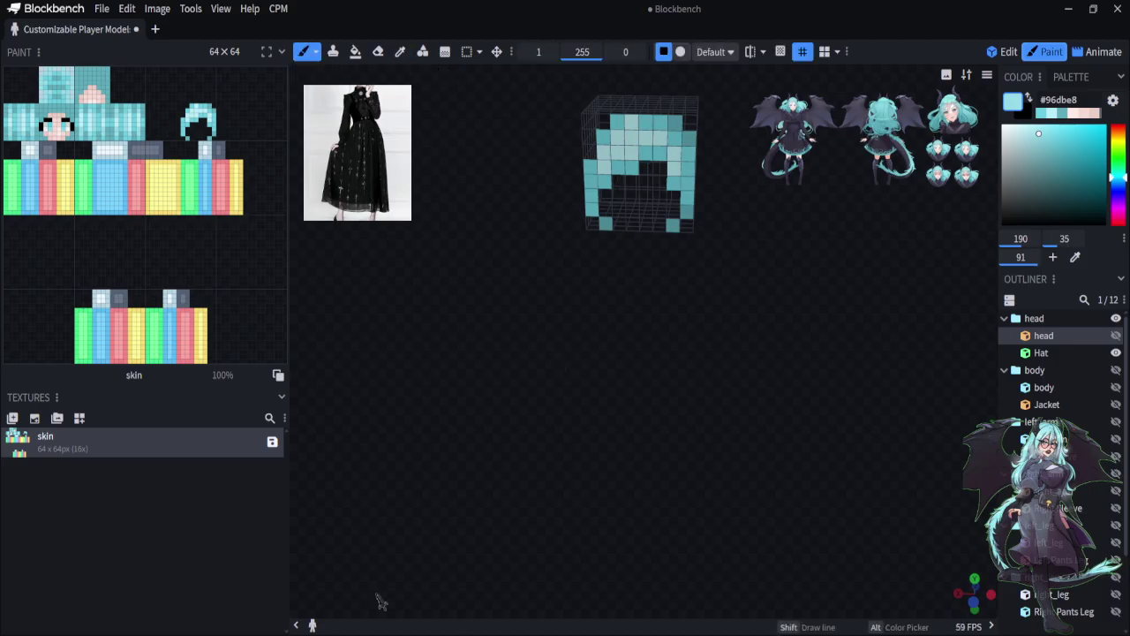
left_click(604, 155)
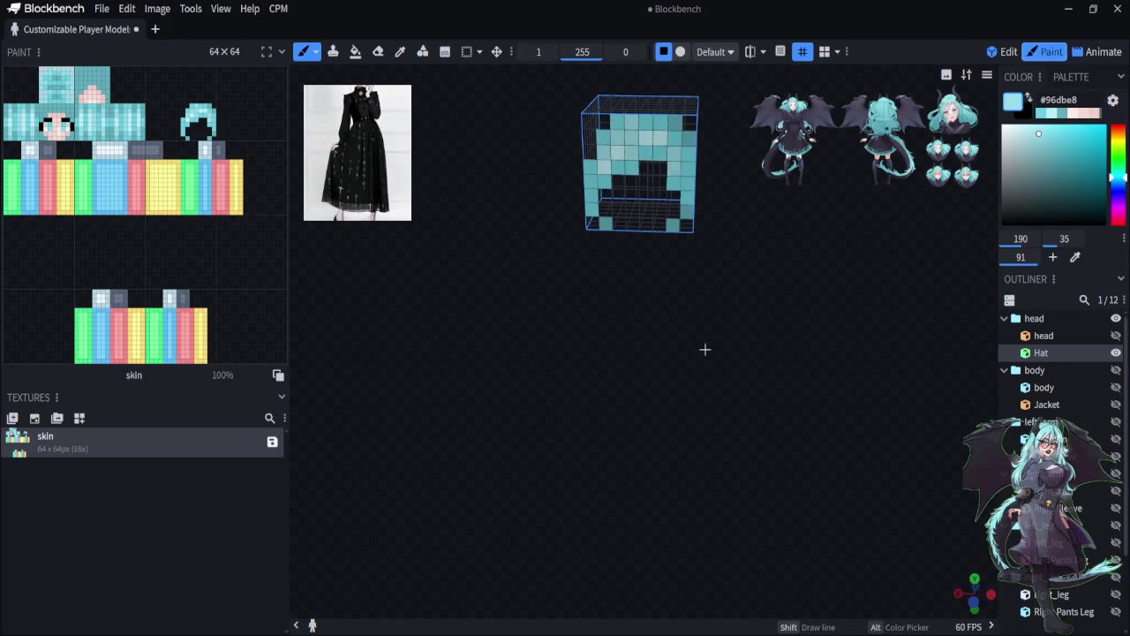
left_click_drag(703, 348, 467, 241)
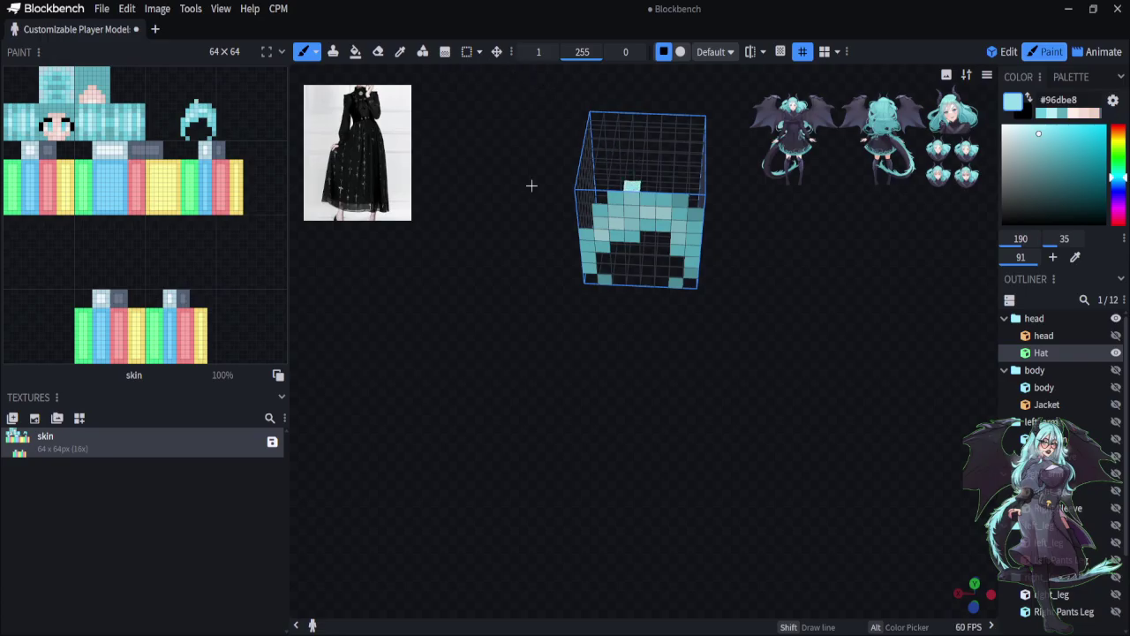
mouse_move(531, 186)
left_mouse_down()
mouse_move(565, 333)
mouse_move(527, 186)
left_mouse_up()
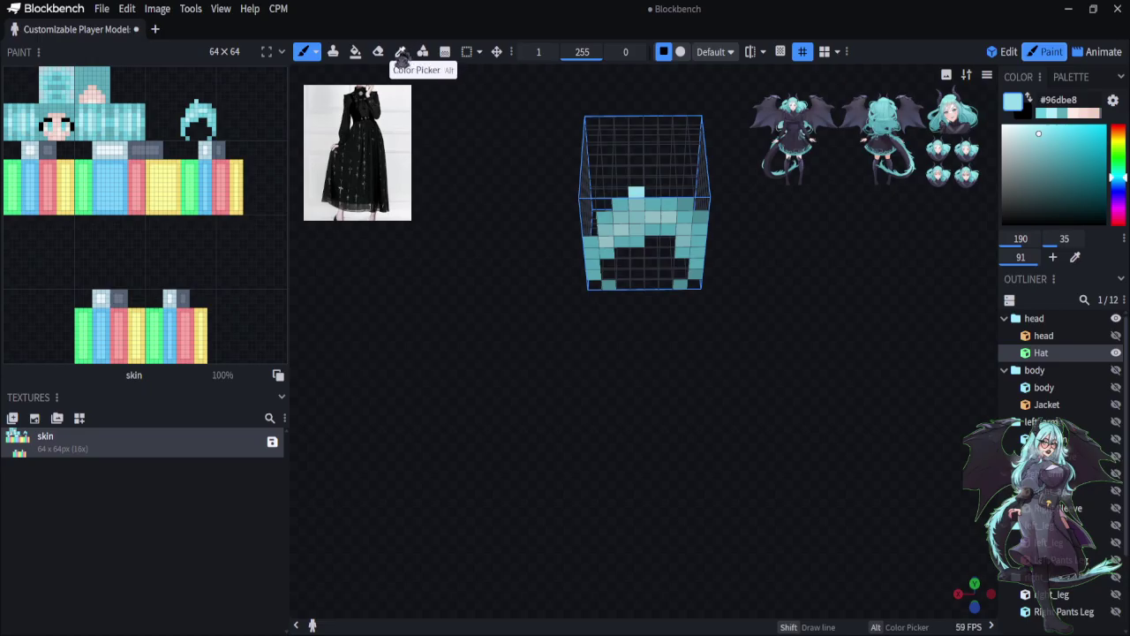
Sample #6bcee0 from the fringe and extend the hair along the front edge of the Hat's top face
left_click(400, 51)
left_click(658, 197)
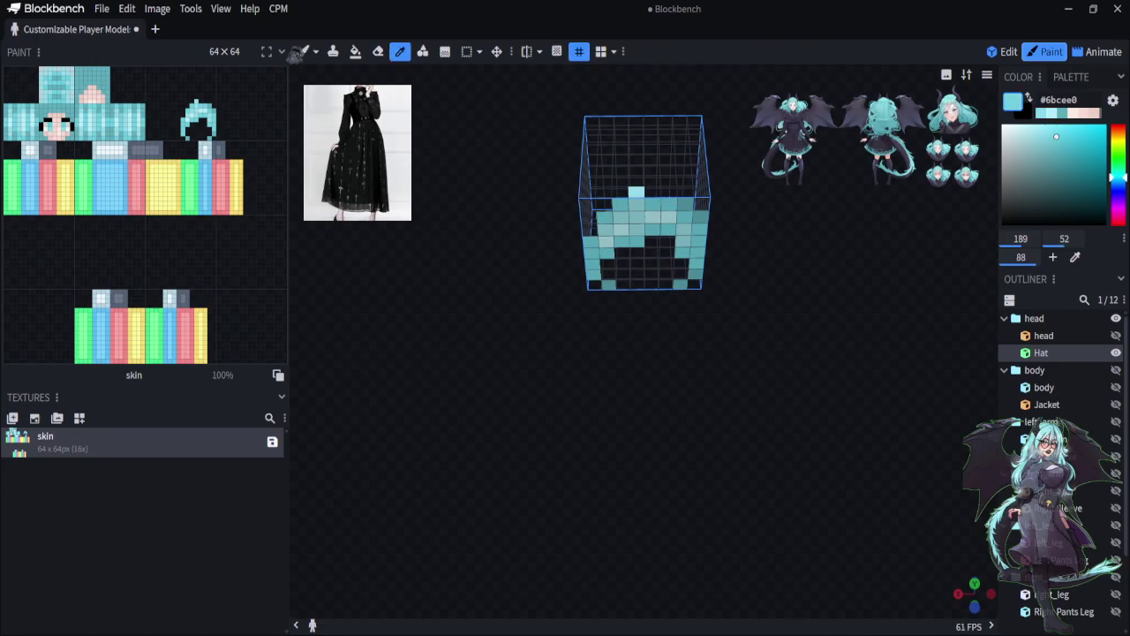
left_click(303, 51)
left_click_drag(661, 191, 643, 191)
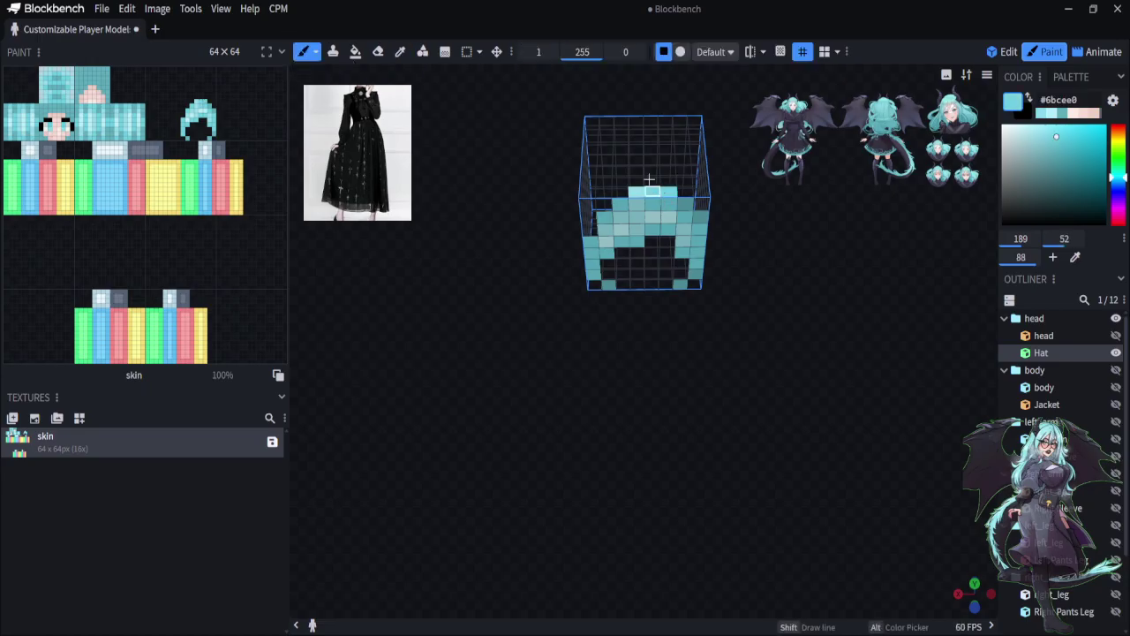
left_click(400, 52)
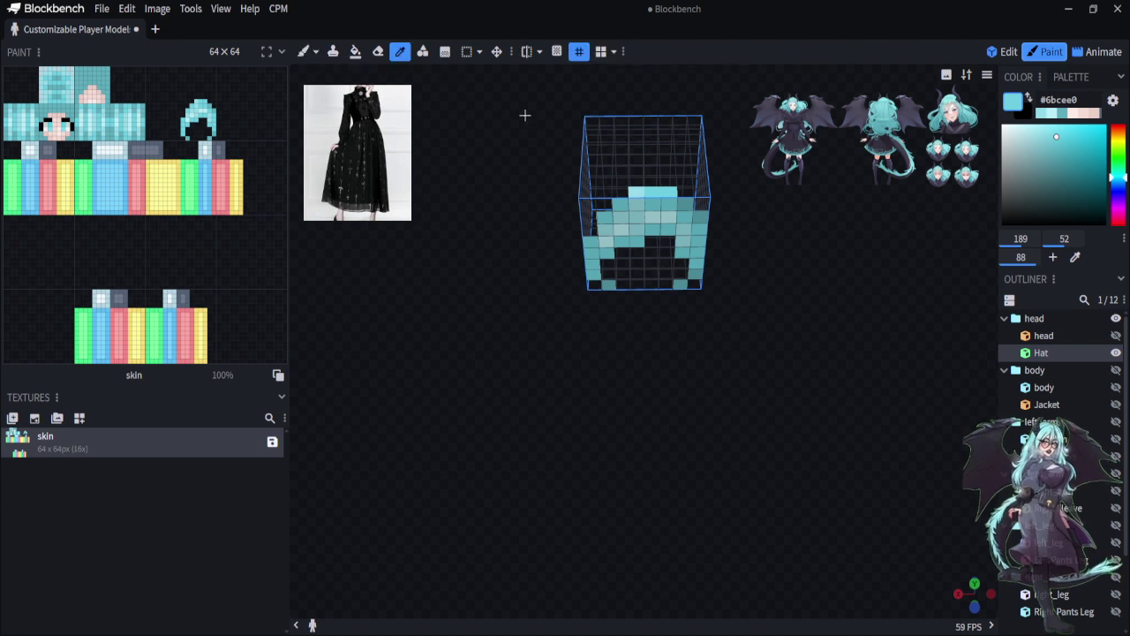
left_click(303, 51)
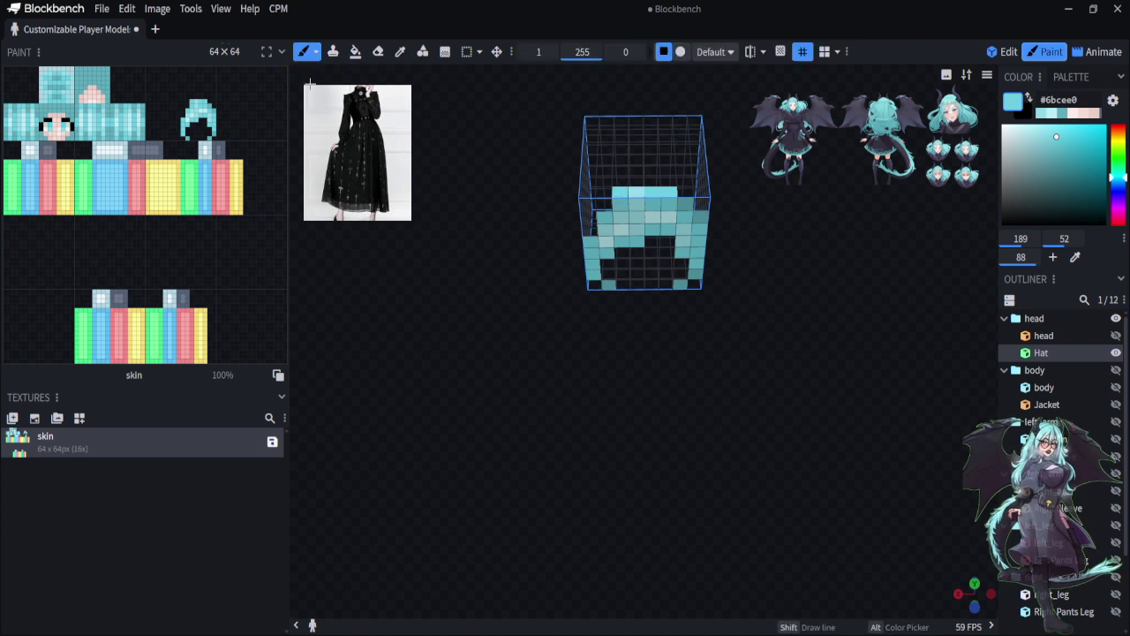
Sample #5fadbb from the fringe's upper corner and paint accent pixels on the adjoining side face beside the front edge
left_click(399, 53)
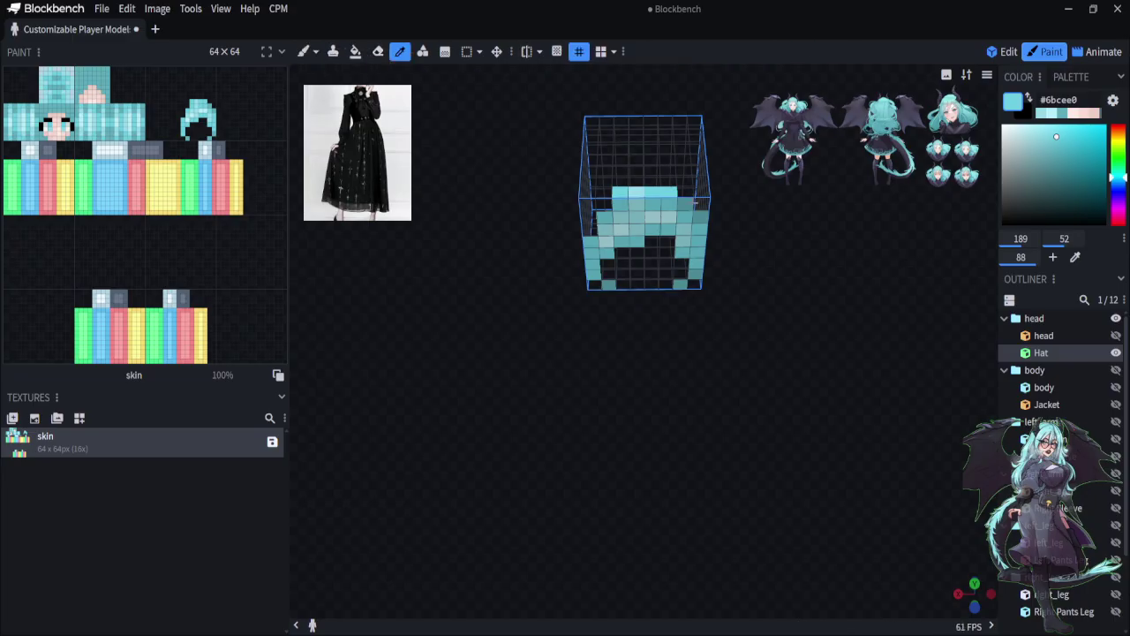
left_click(695, 204)
left_click(303, 51)
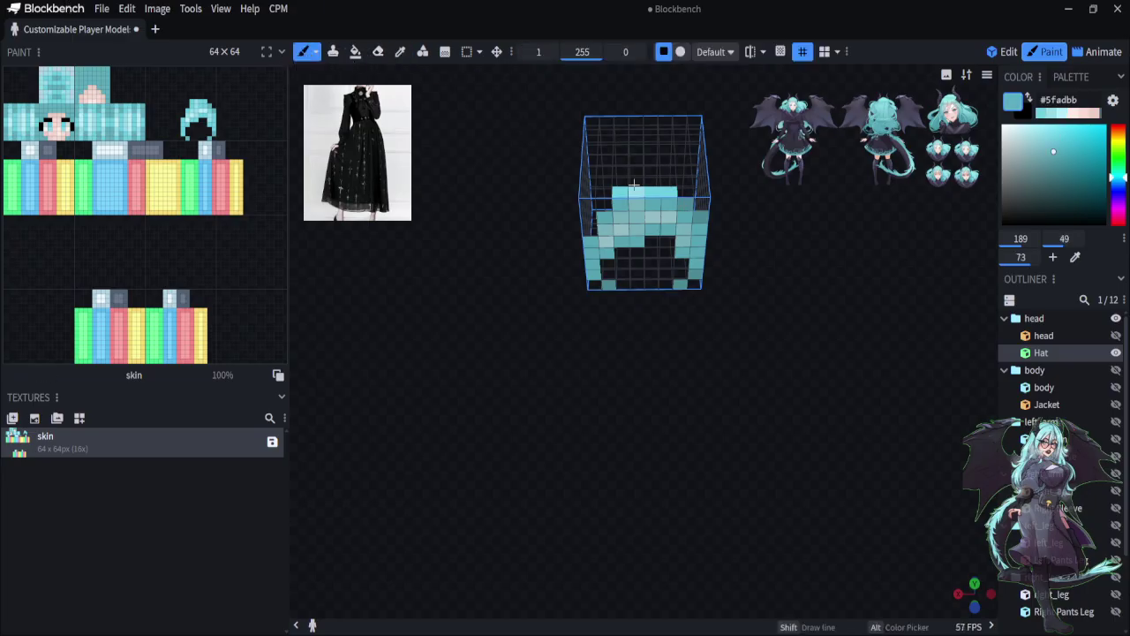
left_click_drag(741, 288, 684, 167)
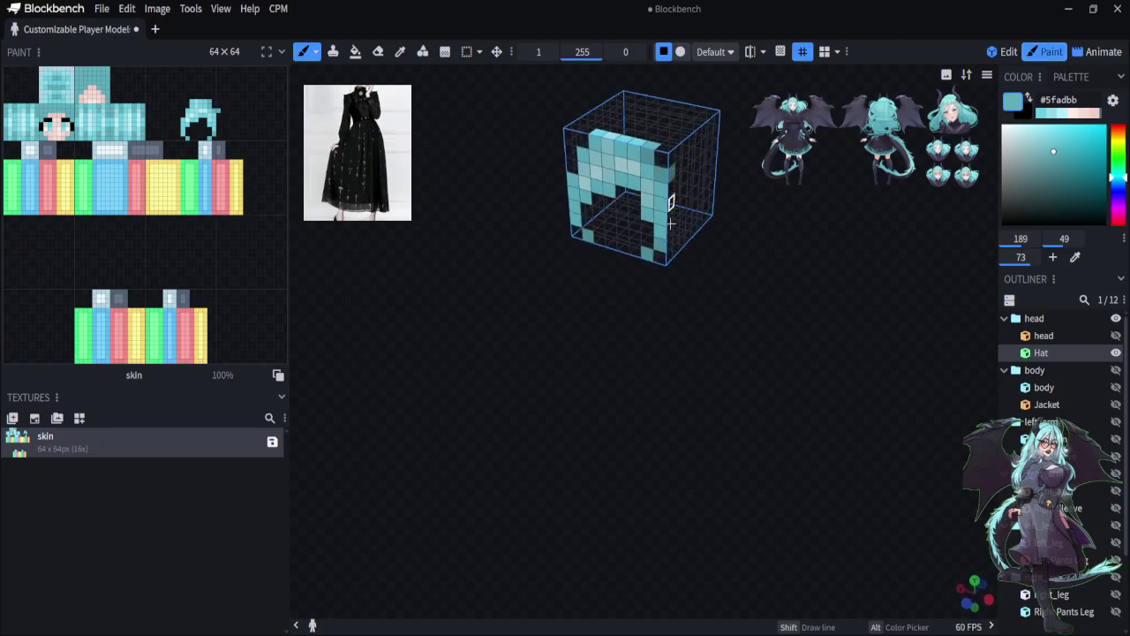
left_click_drag(660, 350, 684, 336)
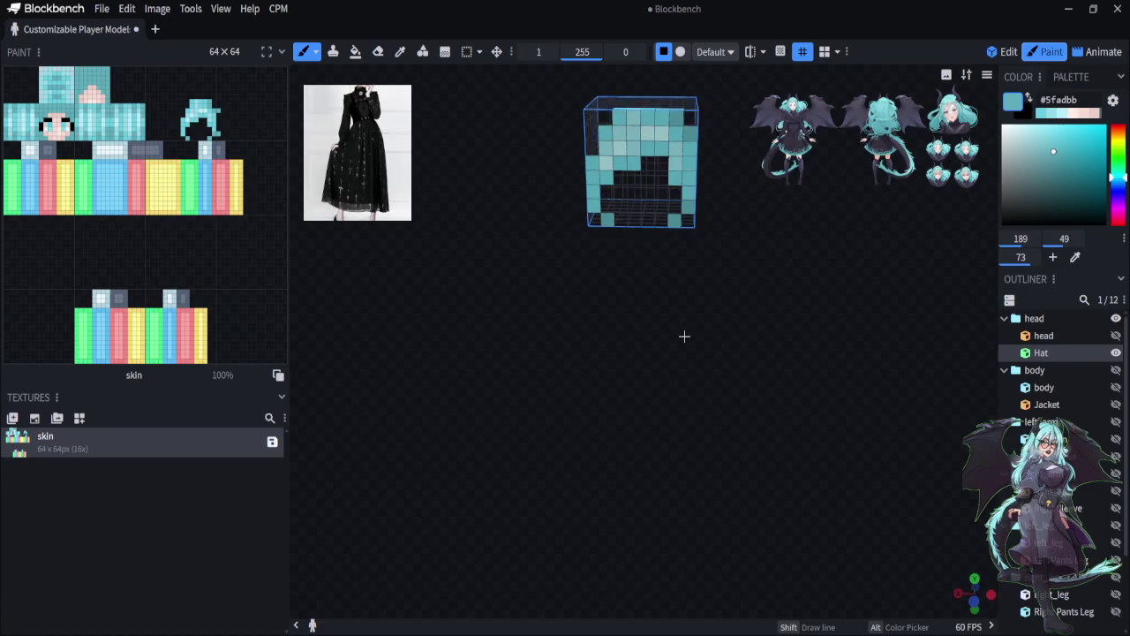
Sample #6bcee0 from the front hair and paint vertical strands on both side faces of the Hat, next to the front
left_click(400, 51)
left_click(697, 178, "alt")
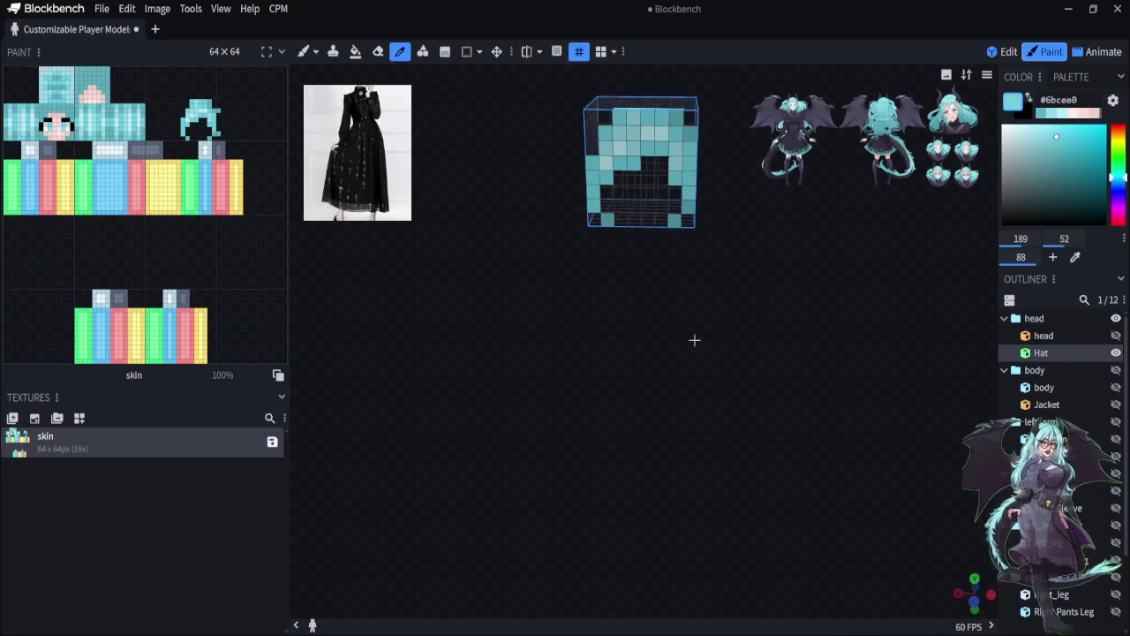
left_click_drag(694, 338, 568, 247)
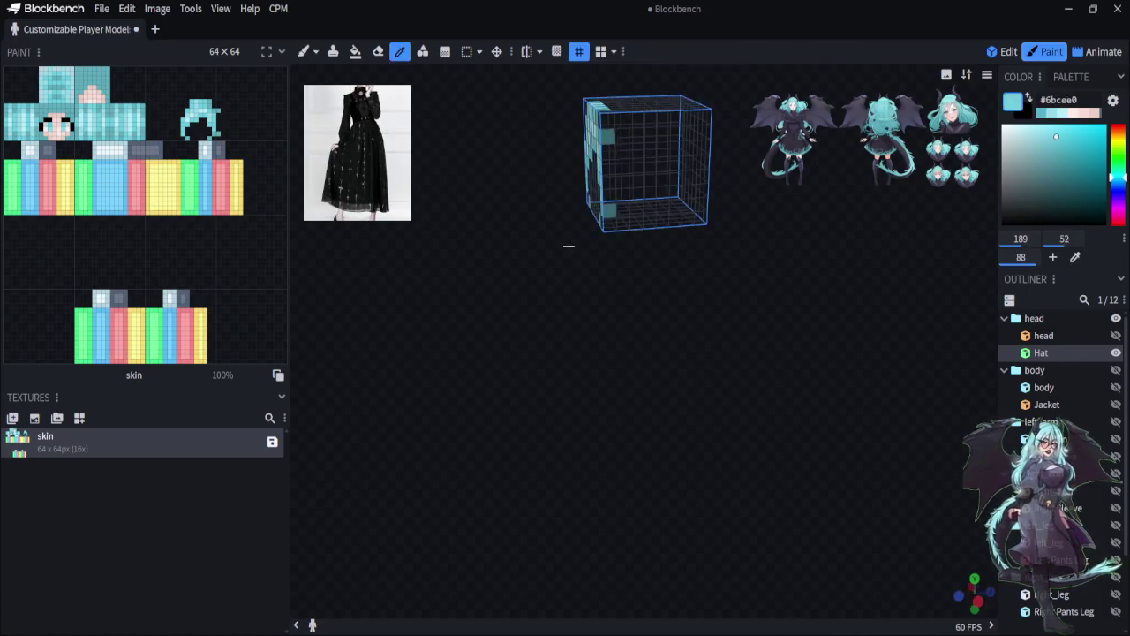
left_click(303, 51)
left_click_drag(610, 198, 608, 149)
mouse_move(542, 394)
left_mouse_down()
mouse_move(844, 393)
mouse_move(765, 403)
mouse_move(611, 192)
left_mouse_up()
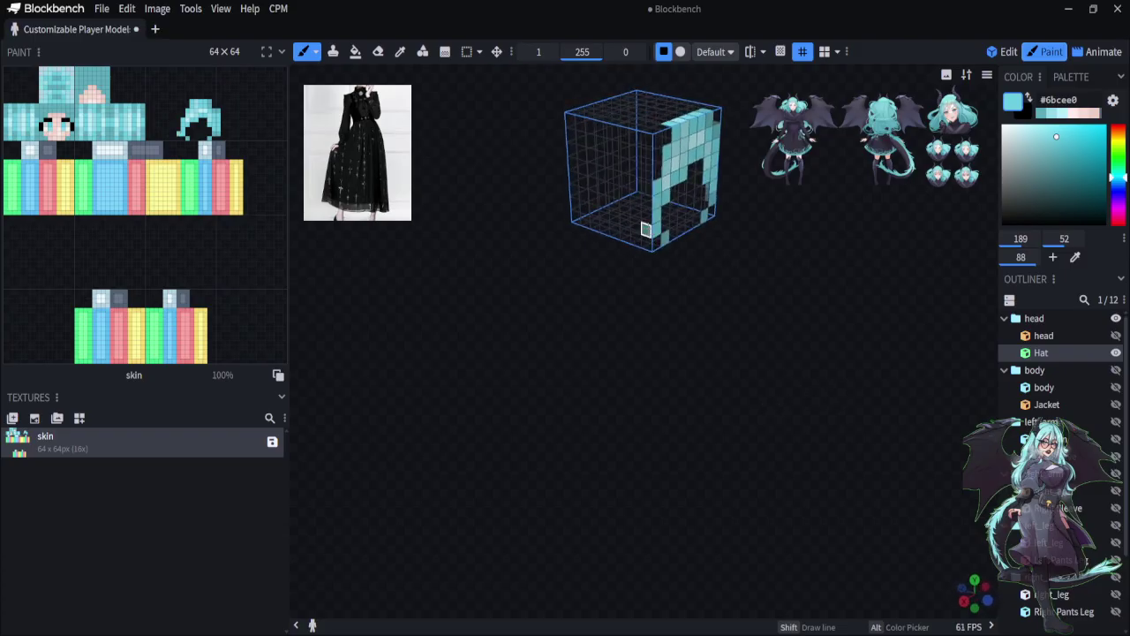
left_click_drag(645, 230, 646, 202)
left_click_drag(661, 356, 553, 382)
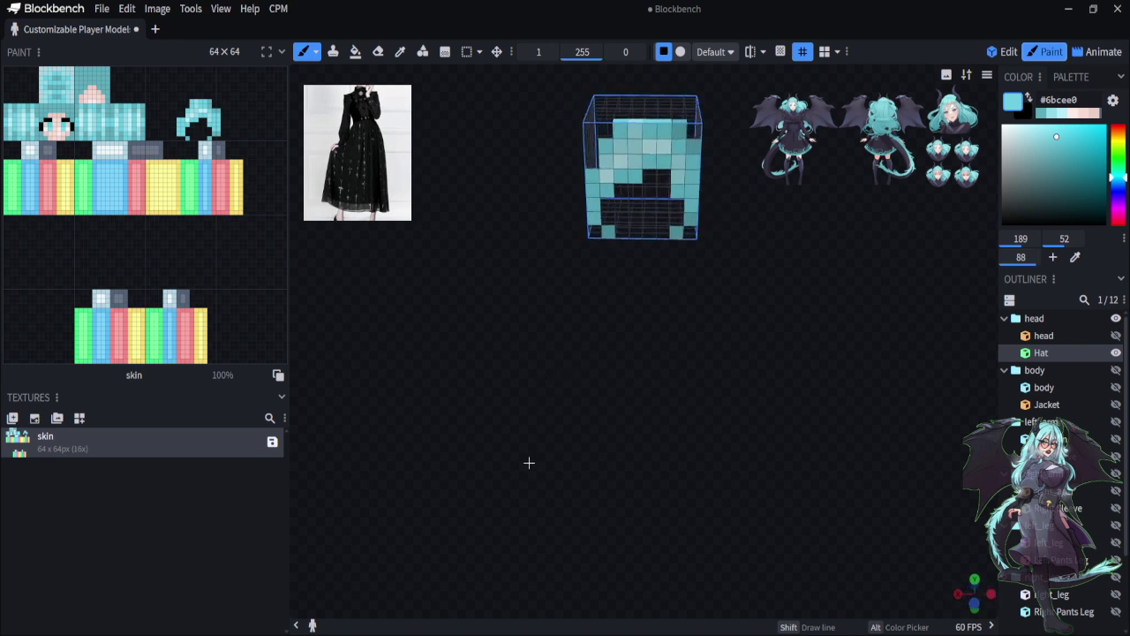
Make the head layer and the body group visible together with the Hat layer and inspect the fringe
left_click(1115, 336)
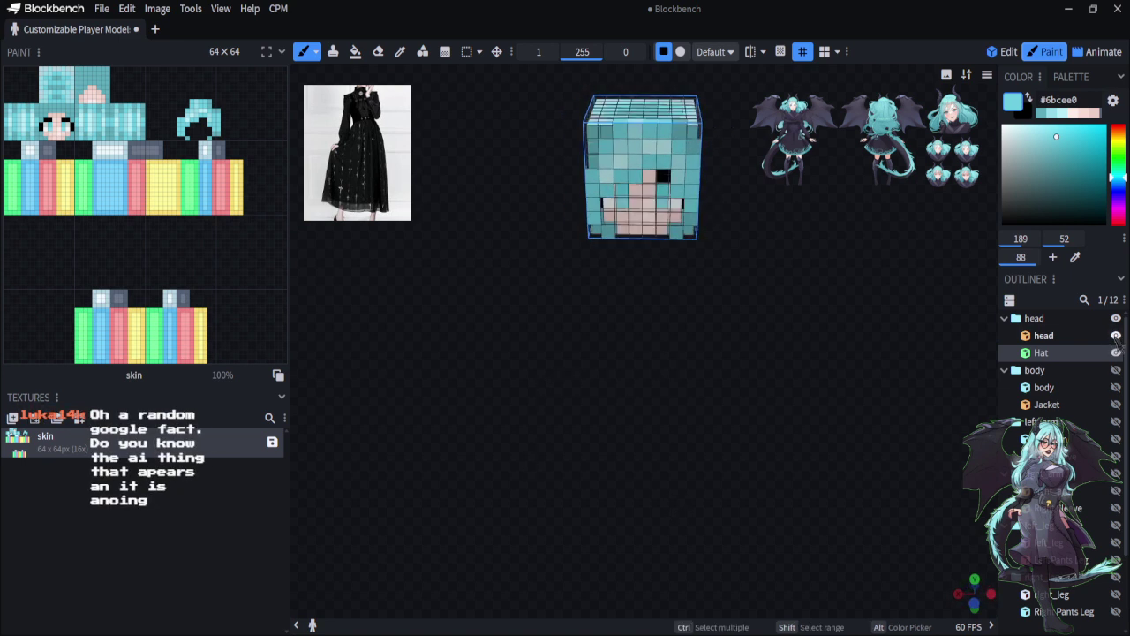
left_click_drag(676, 482, 632, 469)
scroll(626, 480, "up", 4)
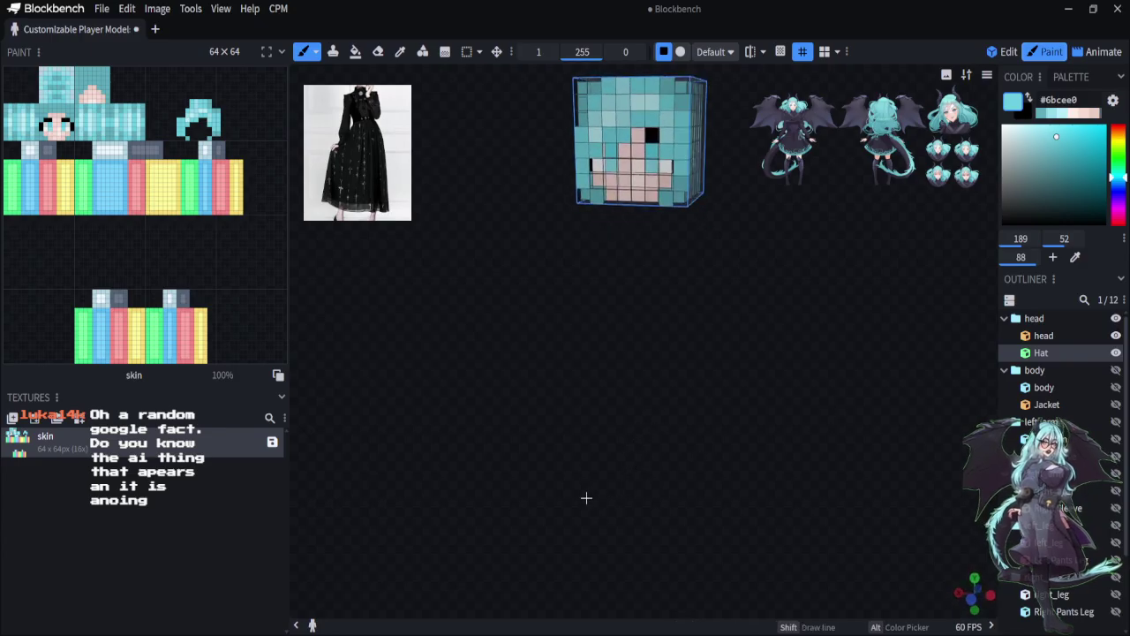
left_click_drag(586, 499, 627, 531)
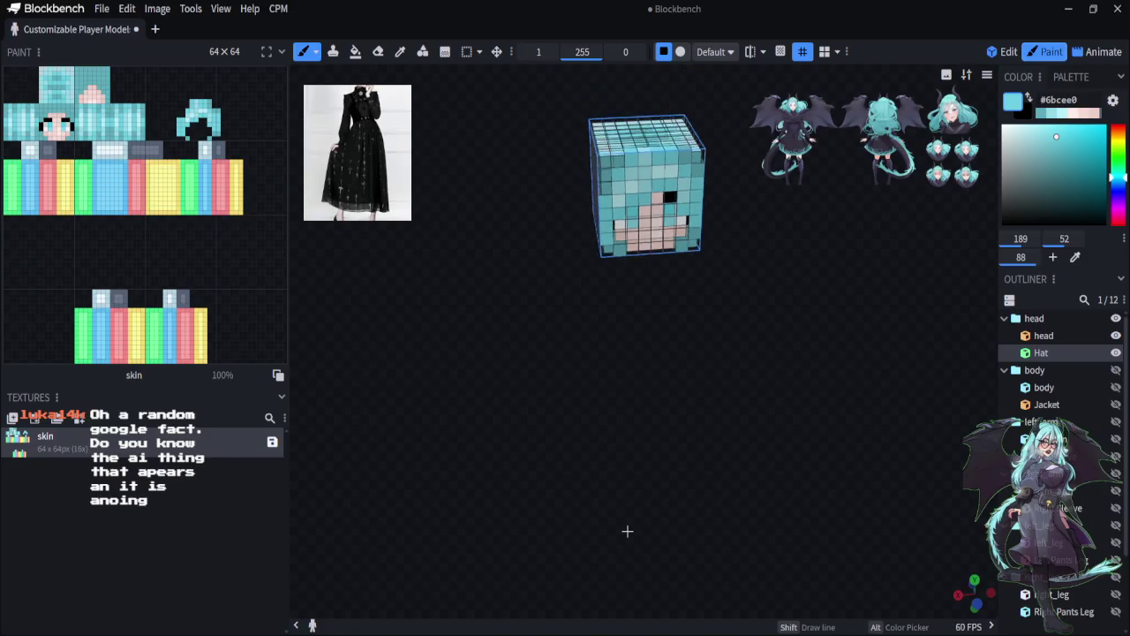
left_click(1116, 371)
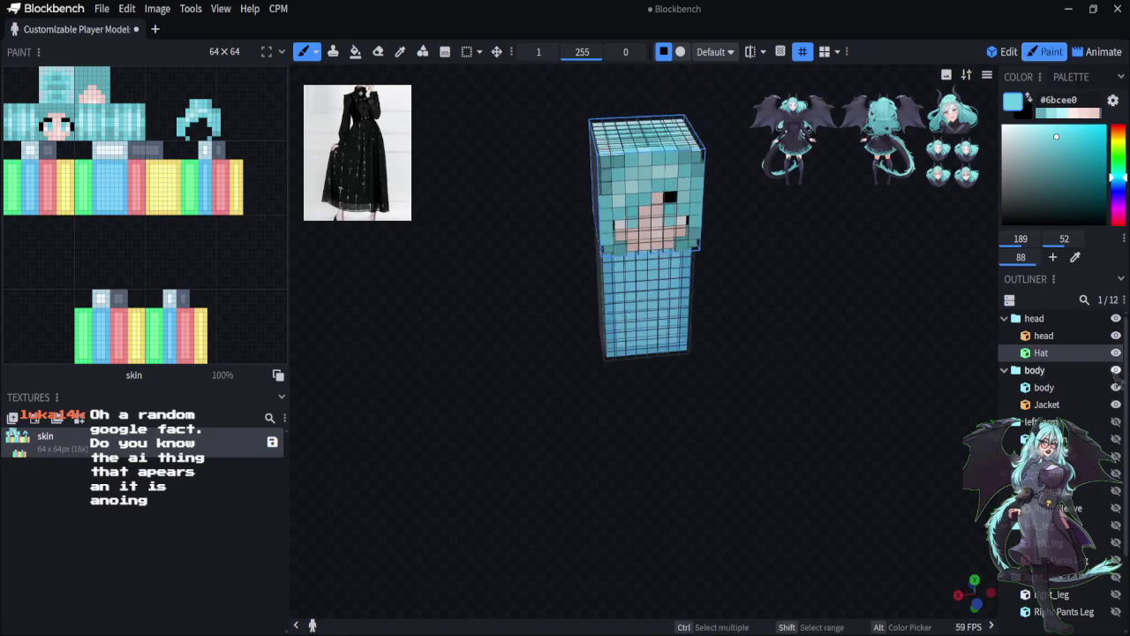
Make the left_arm group visible and switch to Edit mode to view the model without the pixel grid
left_click(1116, 422)
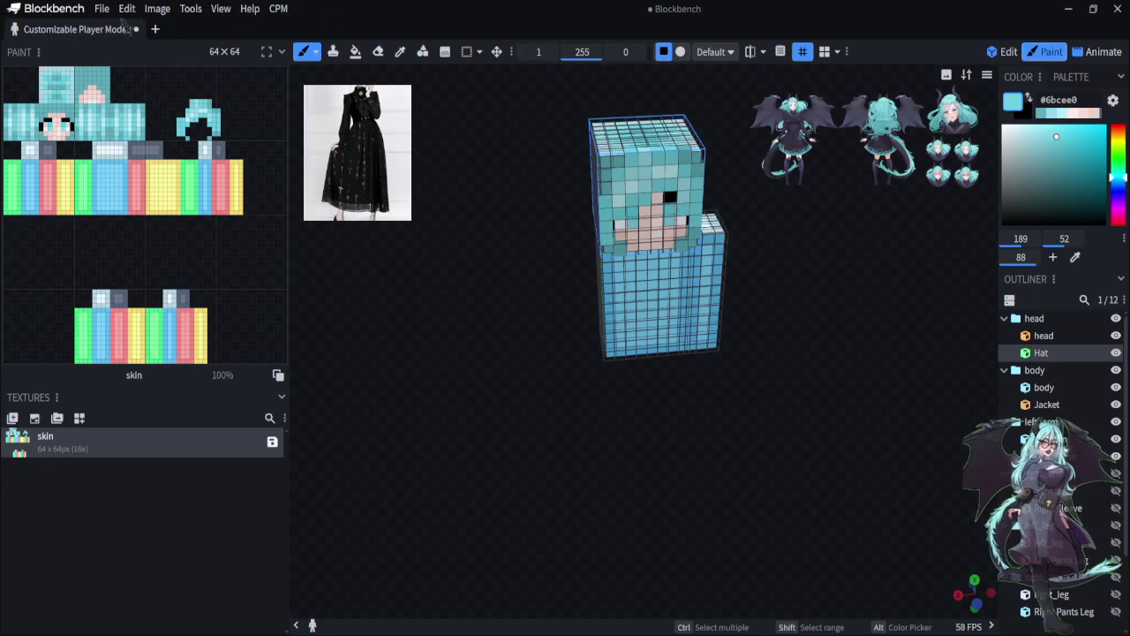
left_click(1006, 52)
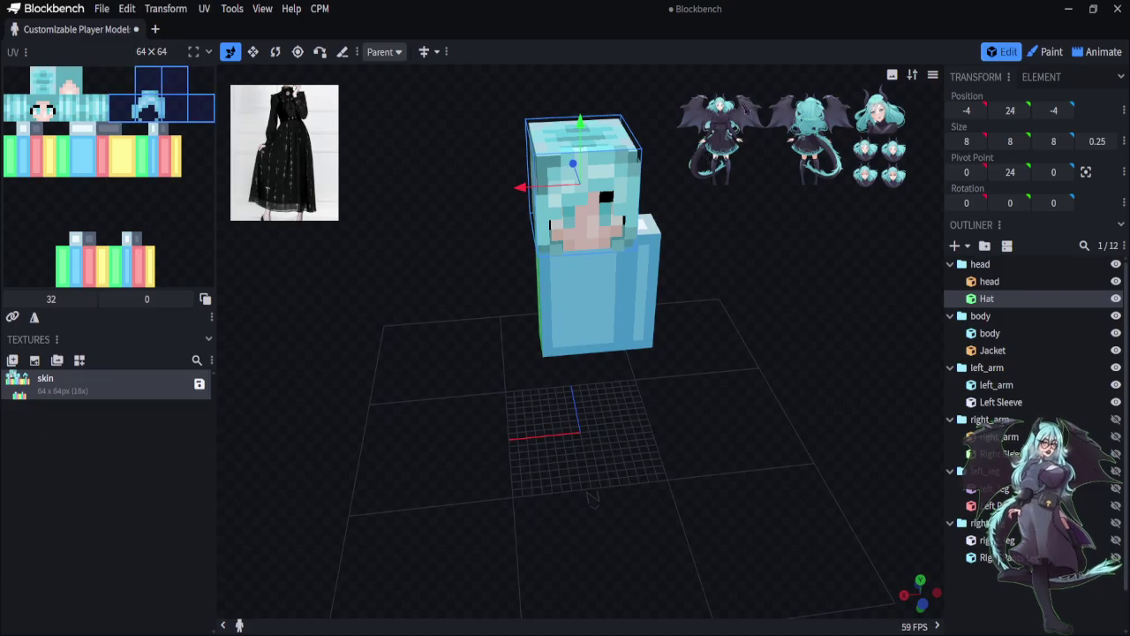
left_click_drag(750, 371, 756, 369)
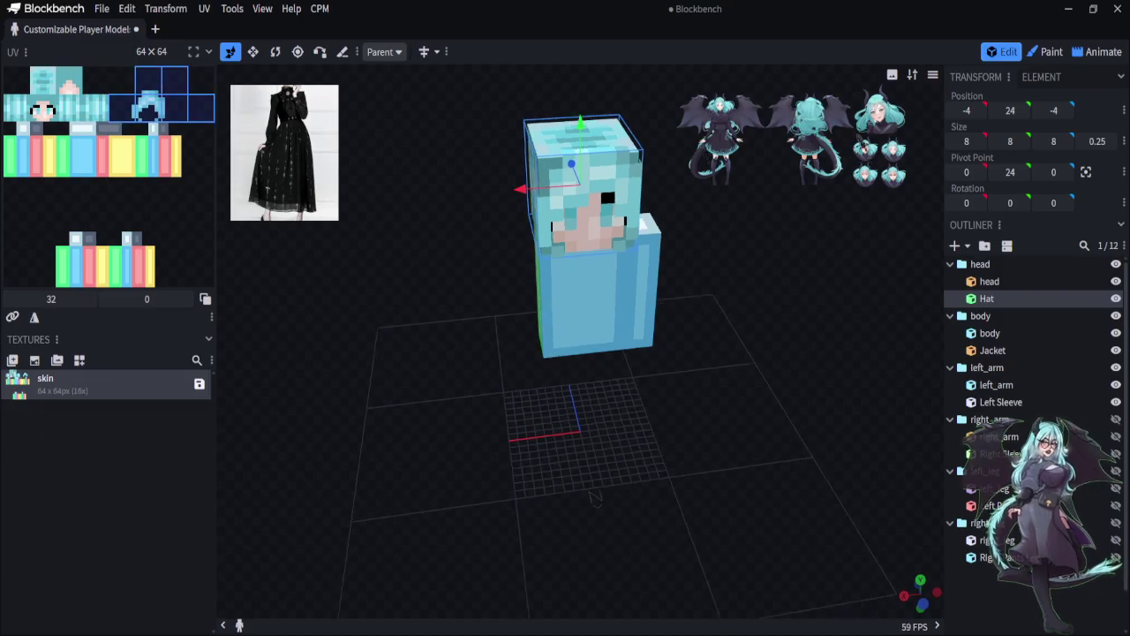
right_click(855, 134)
left_click_drag(855, 141, 858, 482)
right_click(866, 352)
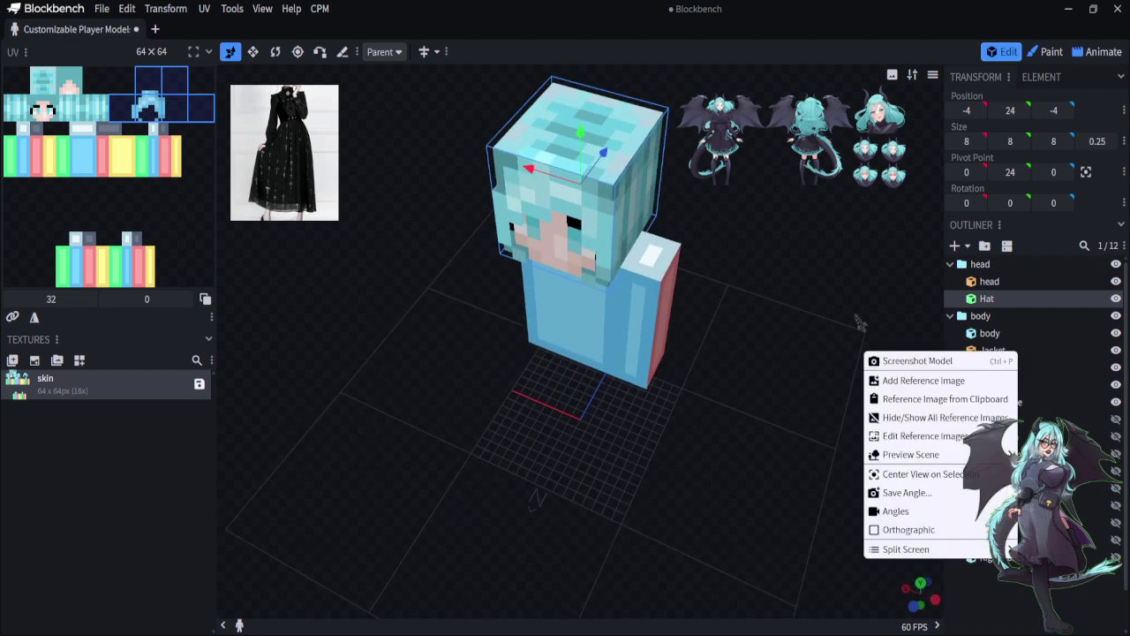
left_click(809, 291)
left_click(989, 282)
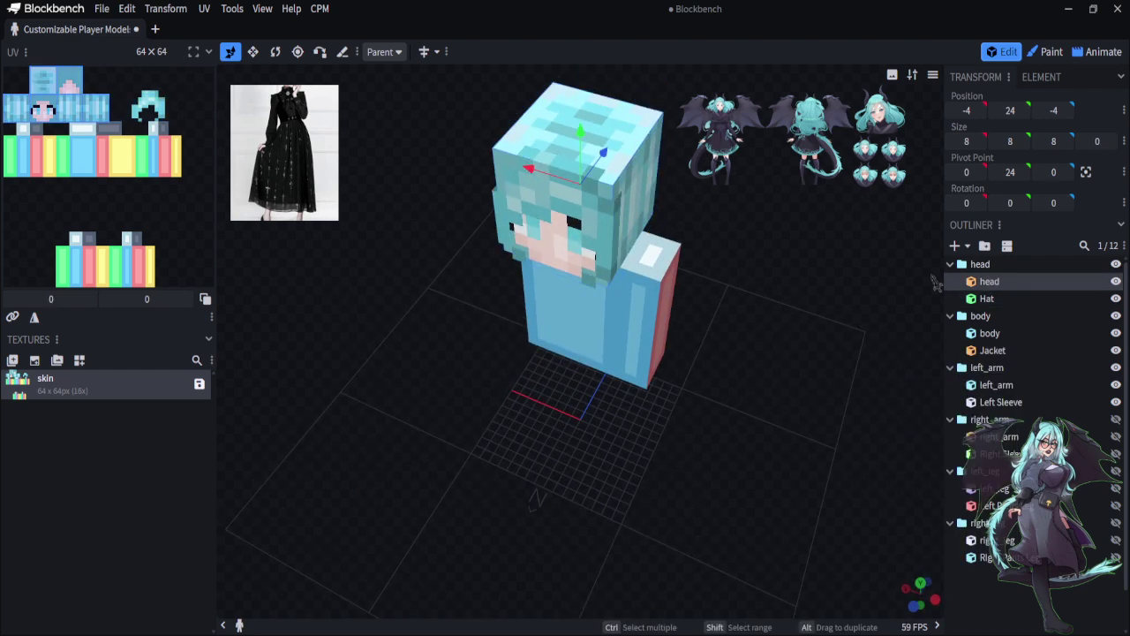
left_click(939, 552)
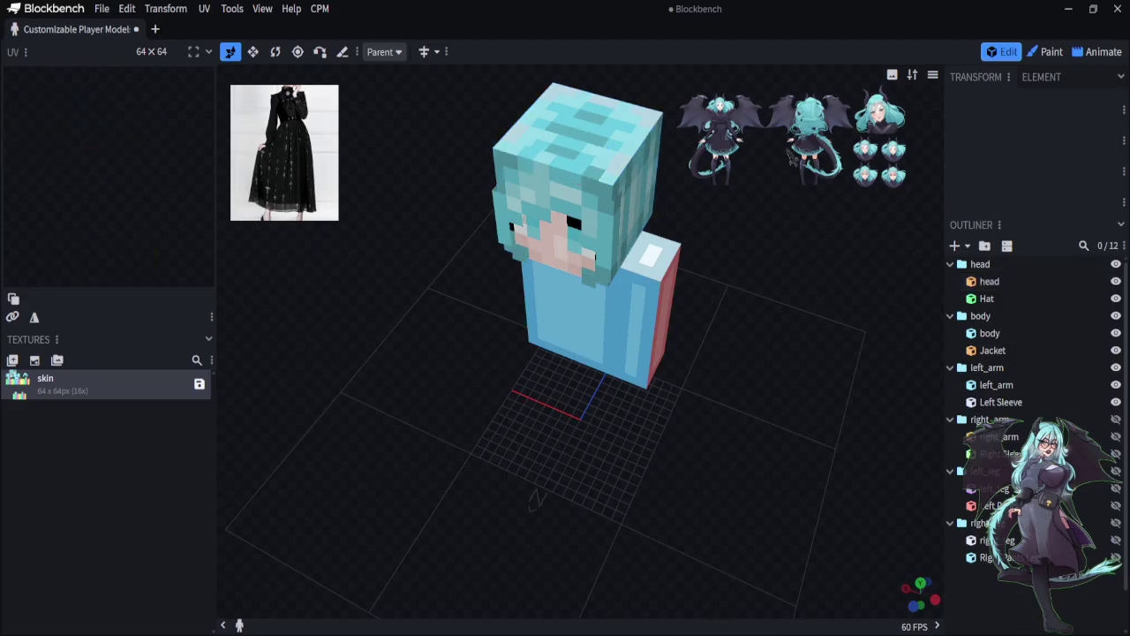
left_click_drag(794, 159, 790, 133)
right_click(789, 133)
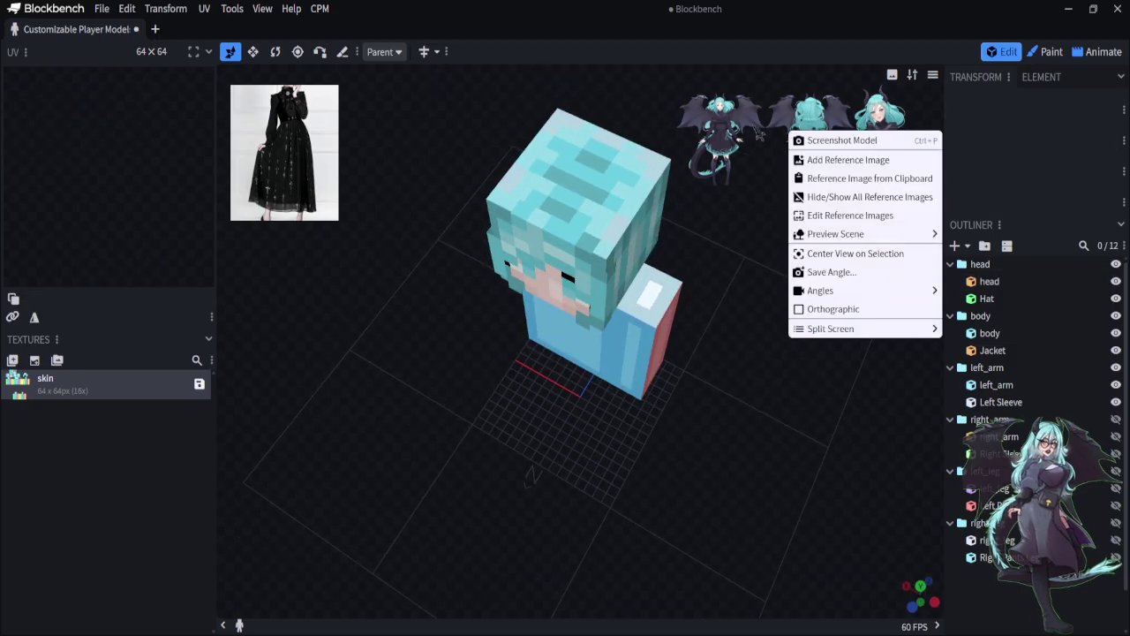
left_click(757, 136)
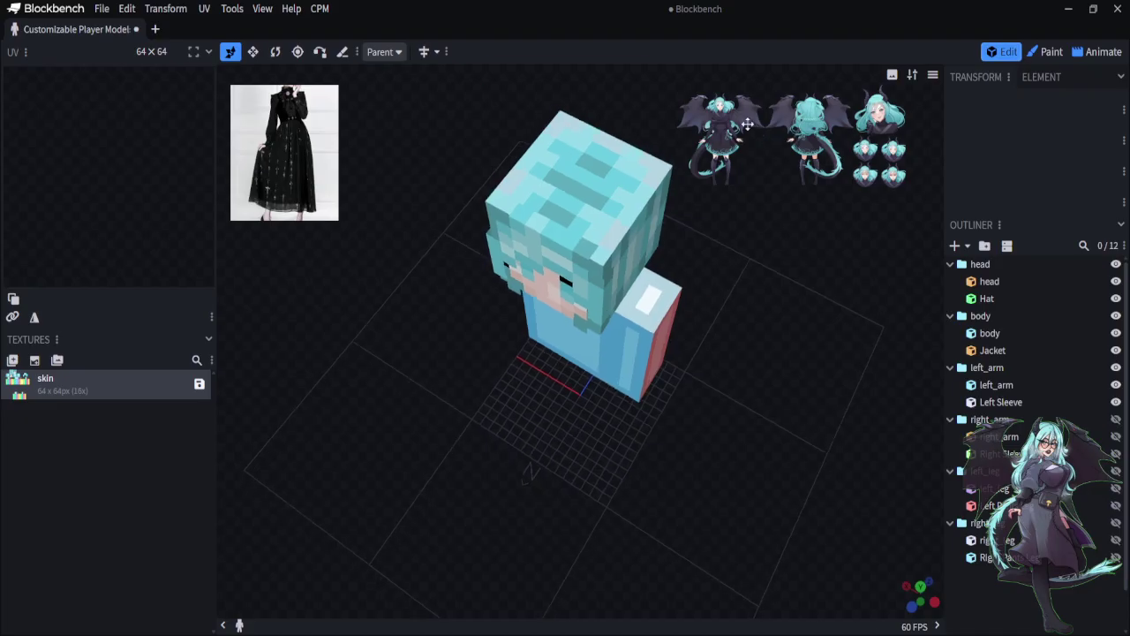
Enlarge the character reference sheet across the viewport to examine the front and back views of the outfit
double_click(736, 112)
left_click_drag(737, 112, 798, 334)
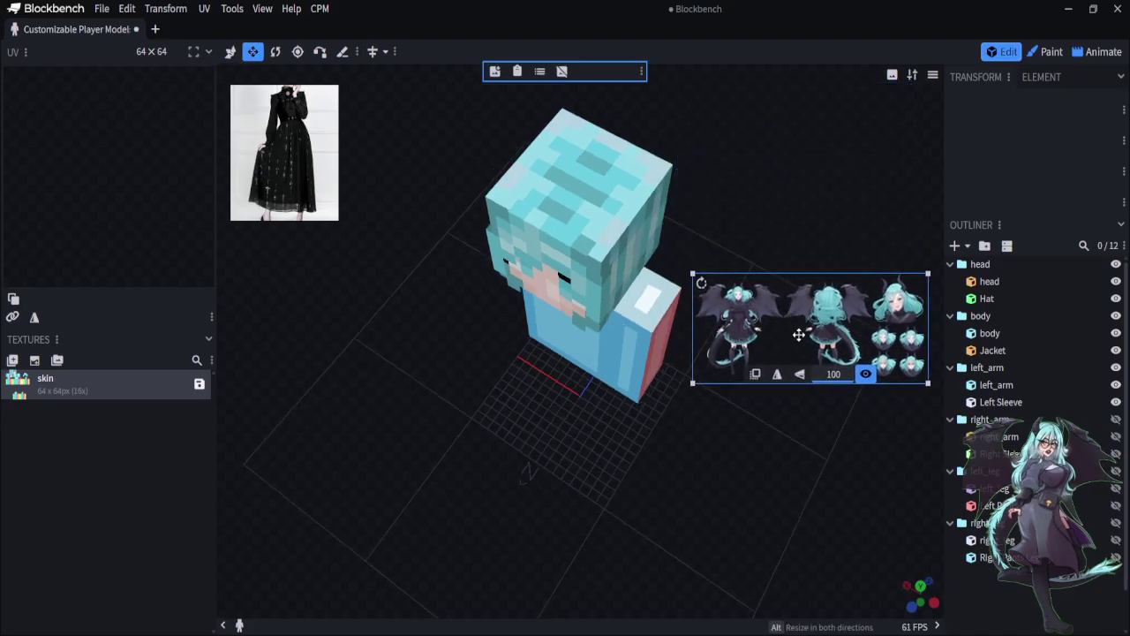
left_click_drag(694, 274, 333, 111)
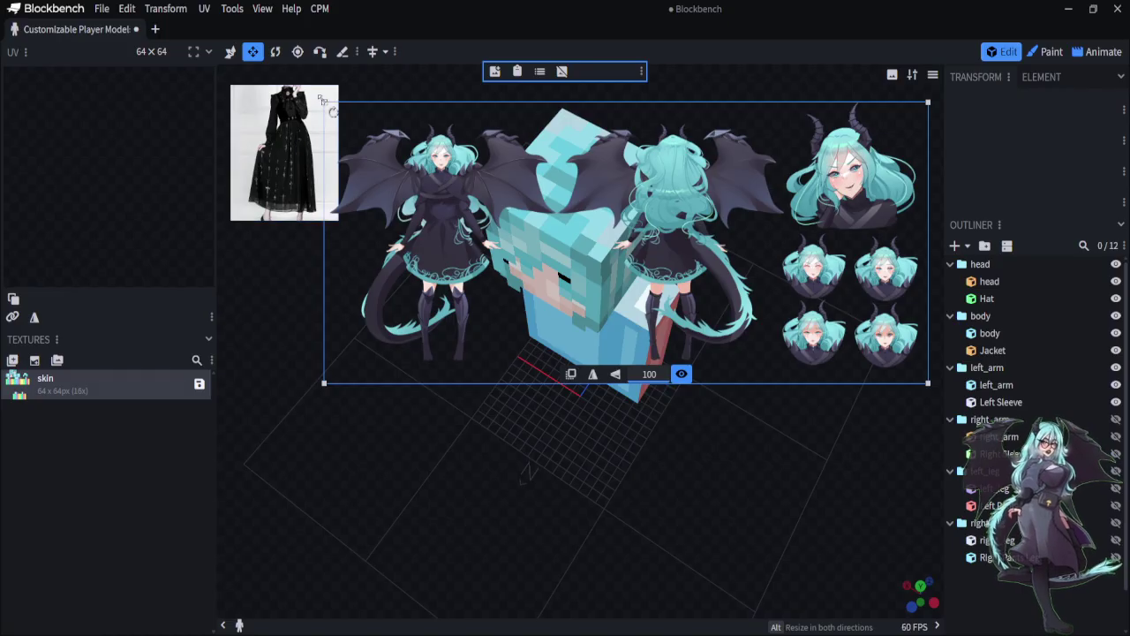
left_click_drag(329, 103, 255, 71)
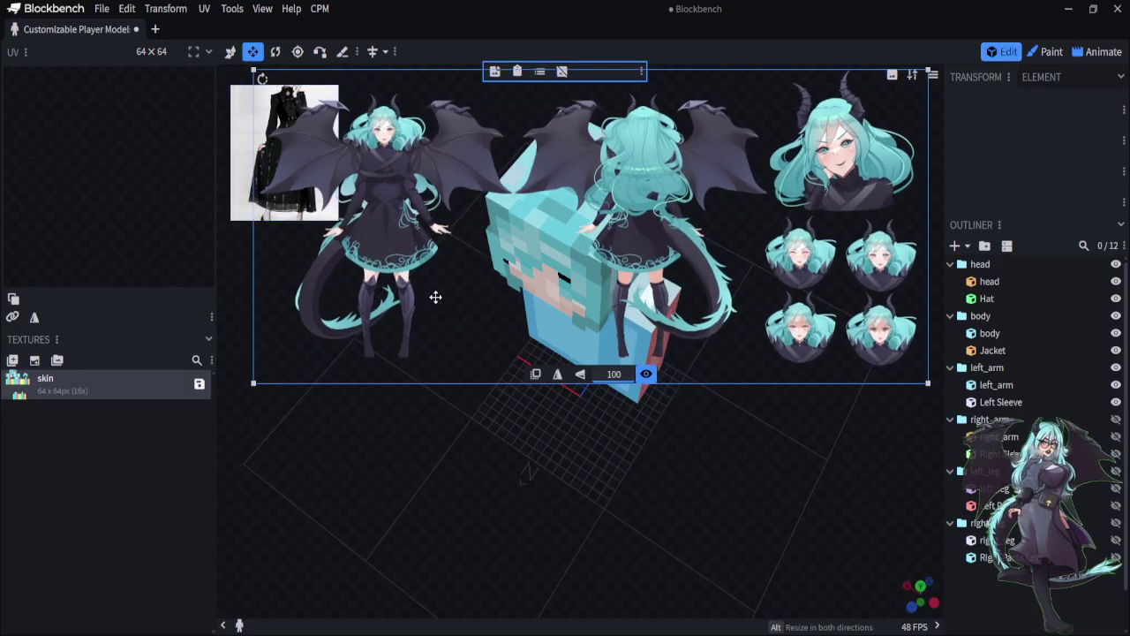
left_click_drag(435, 297, 469, 310)
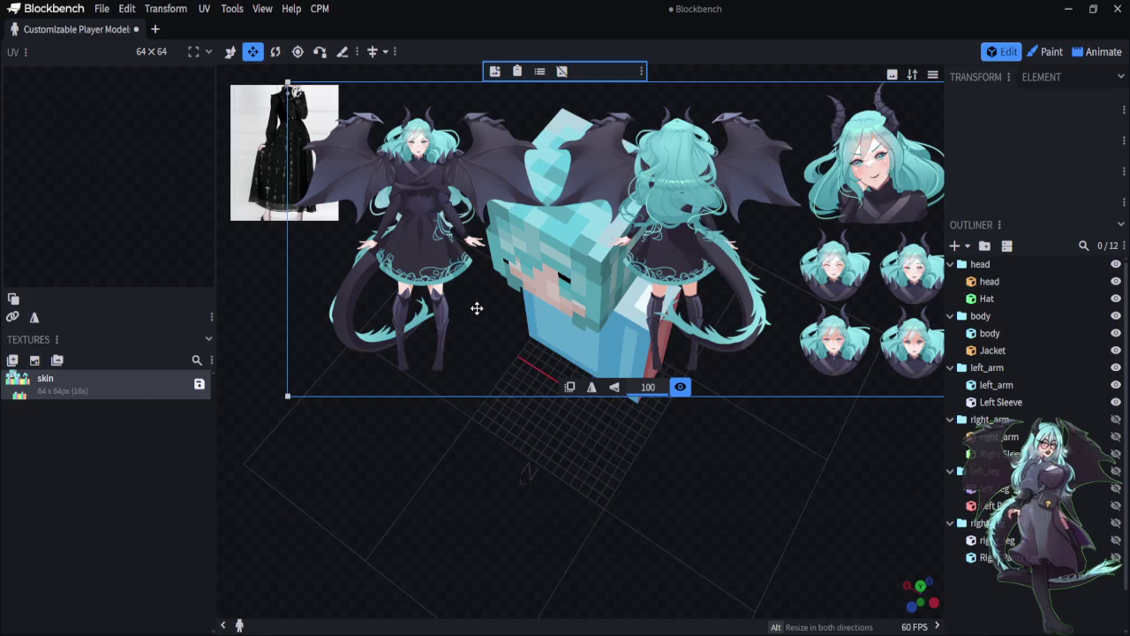
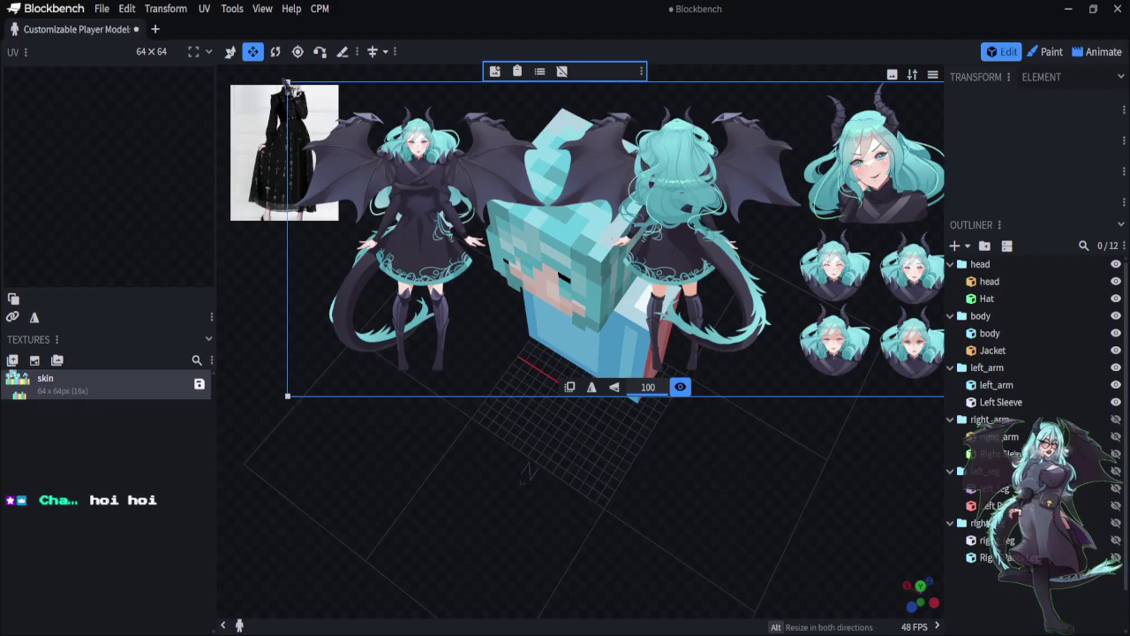
Shrink the character reference sheet and place it beside the model's head, clear of the figure
left_click_drag(287, 82, 669, 261)
left_click_drag(802, 315, 795, 136)
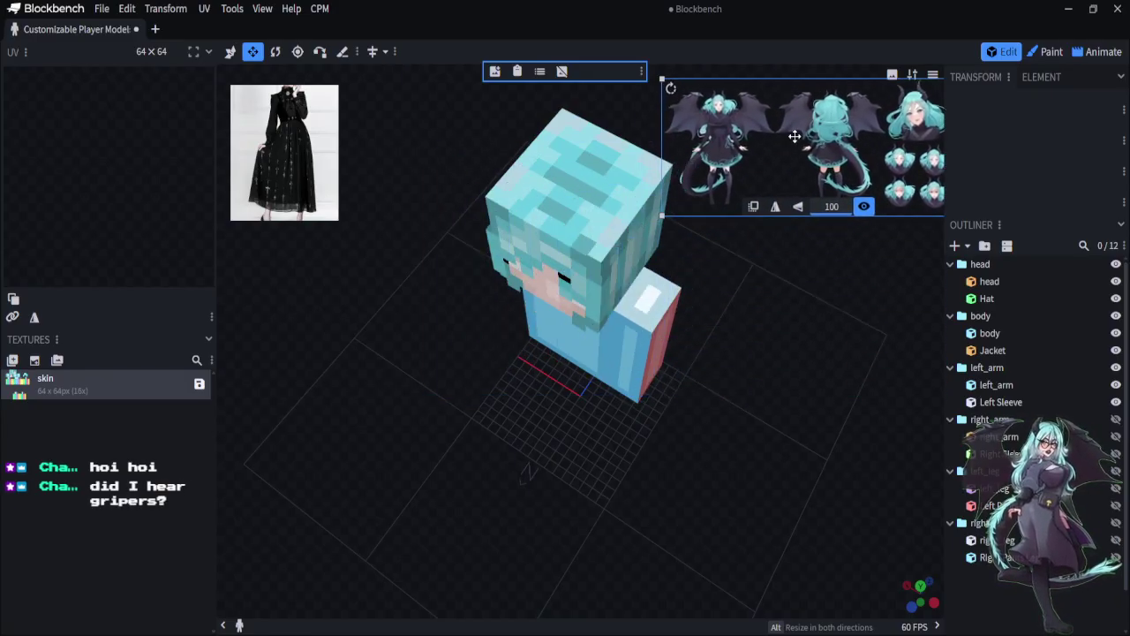
left_click(713, 466)
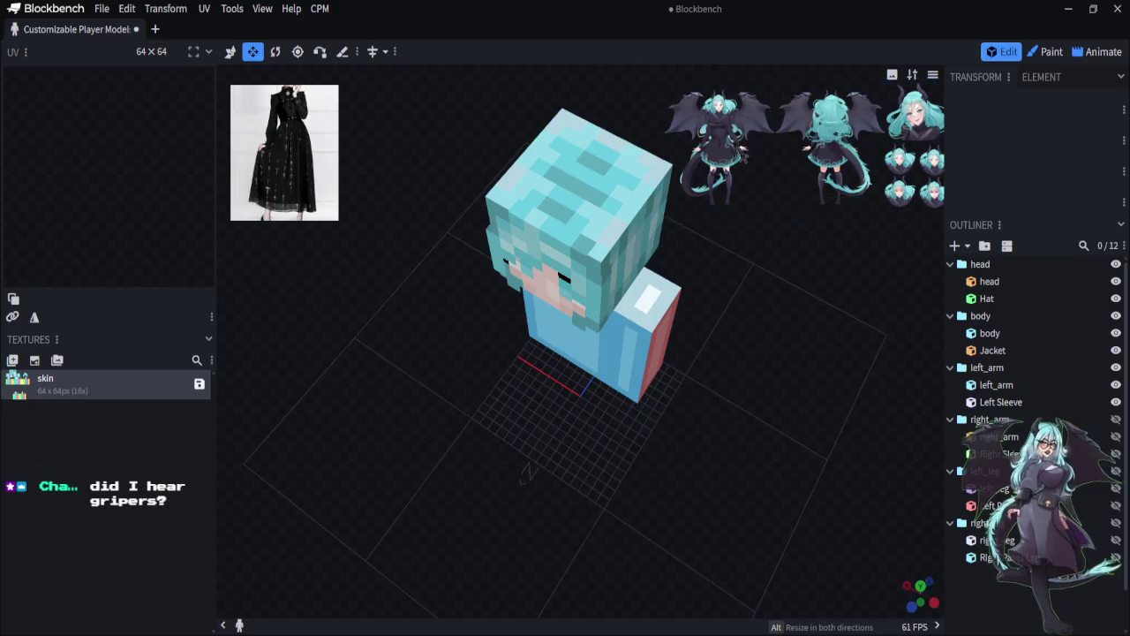
Make the right_arm, left_leg and right_leg groups visible and inspect the full figure from the front and sides
left_click_drag(749, 265, 799, 425)
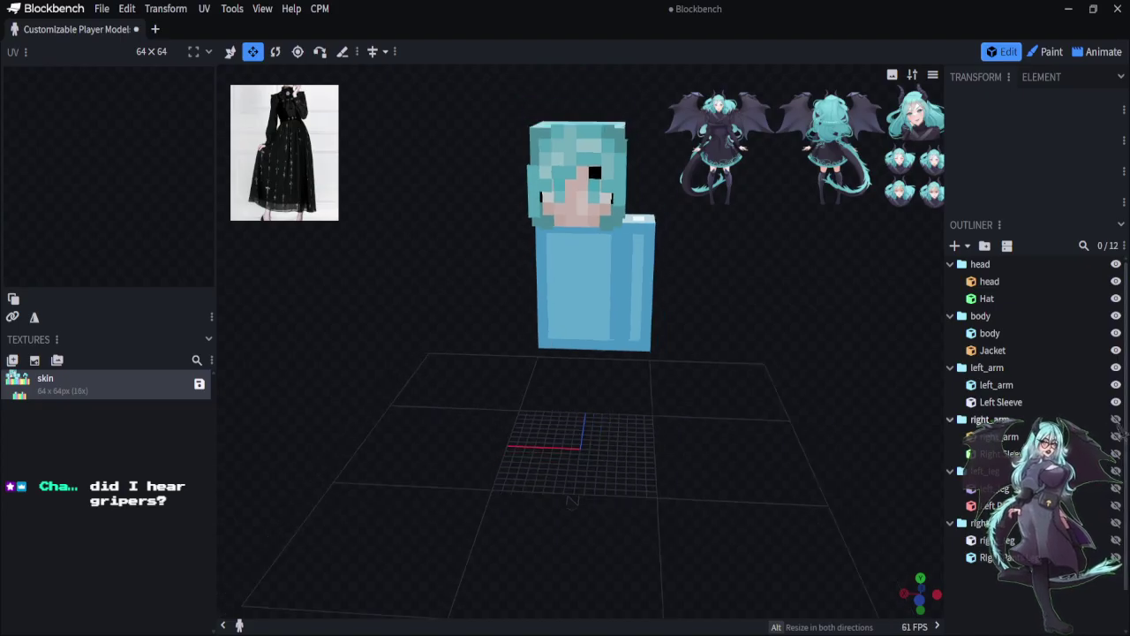
left_click(1115, 471)
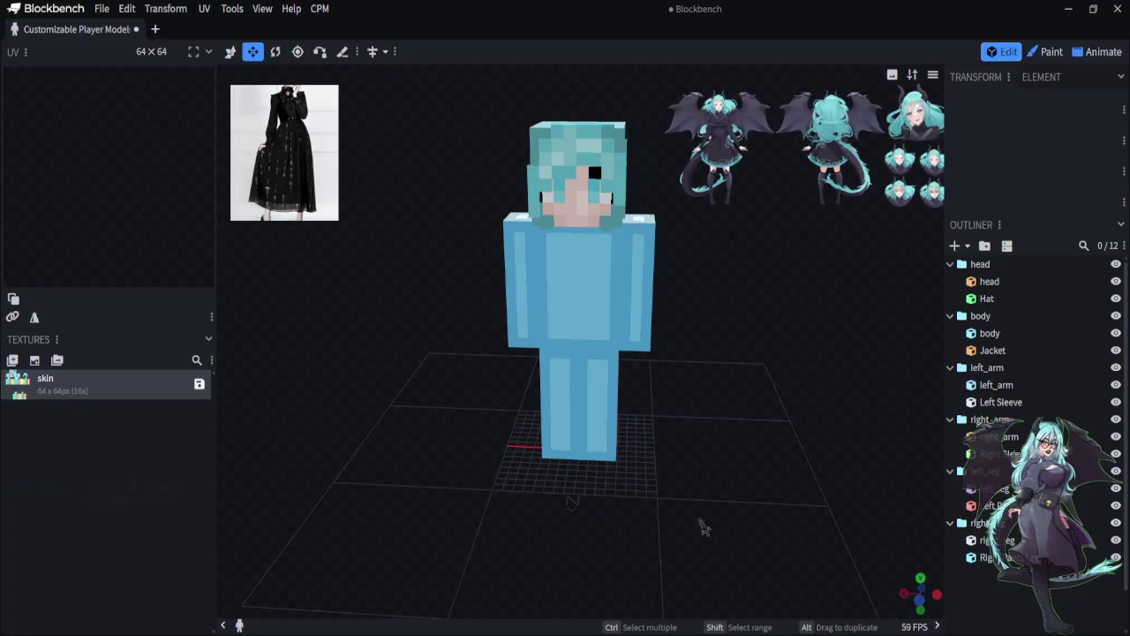
mouse_move(706, 526)
left_mouse_down()
mouse_move(626, 527)
mouse_move(451, 496)
mouse_move(502, 515)
mouse_move(707, 525)
left_mouse_up()
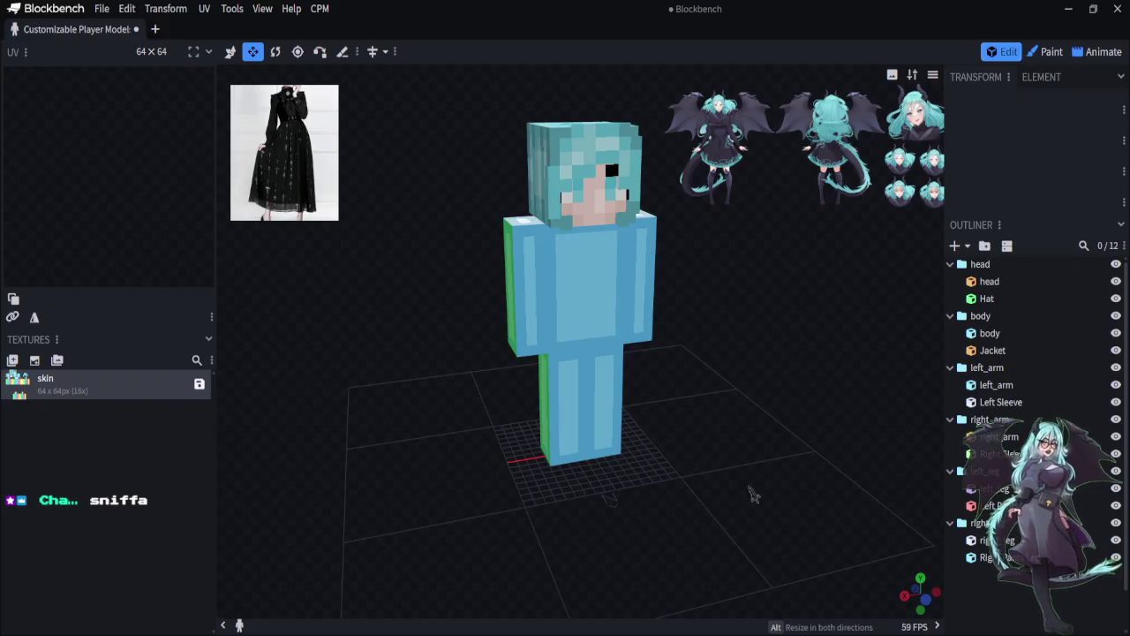
scroll(750, 446, "up", 4)
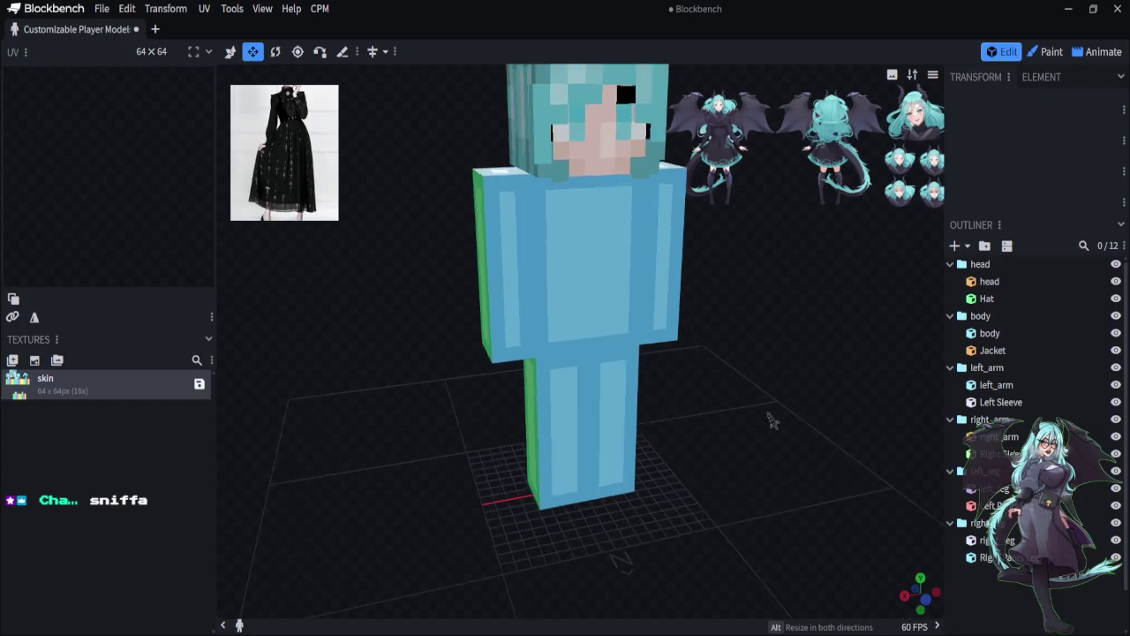
left_click_drag(703, 422, 671, 419)
scroll(671, 419, "up", 2)
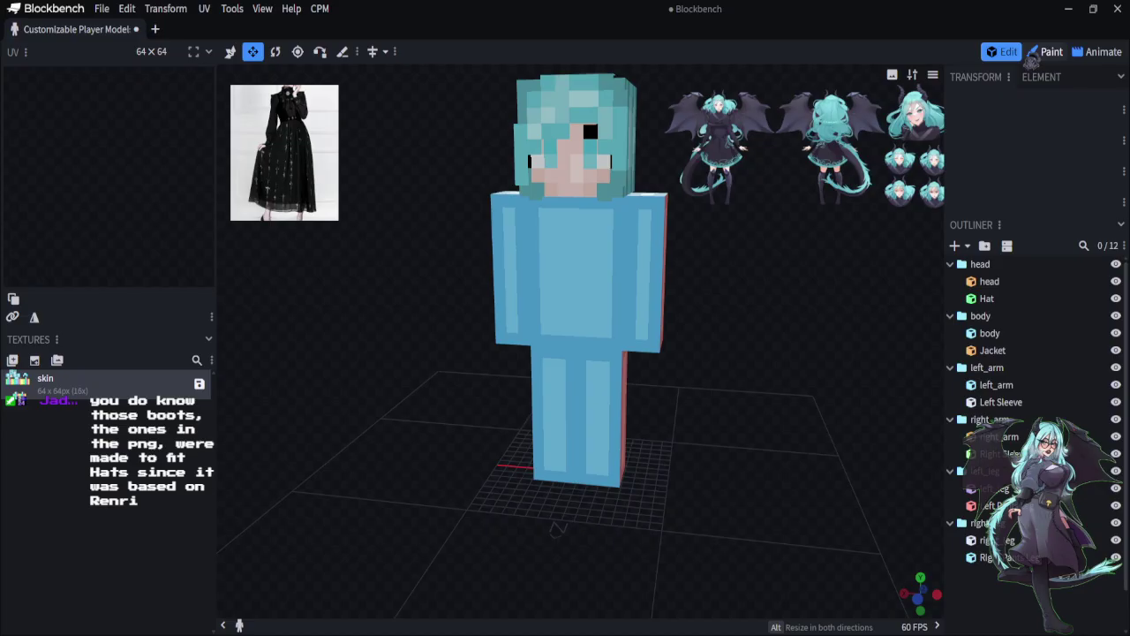
In Paint mode, hide the head group and the second-layer Jacket, sleeves and pants legs, leaving only the base body, arms and legs
left_click(1042, 53)
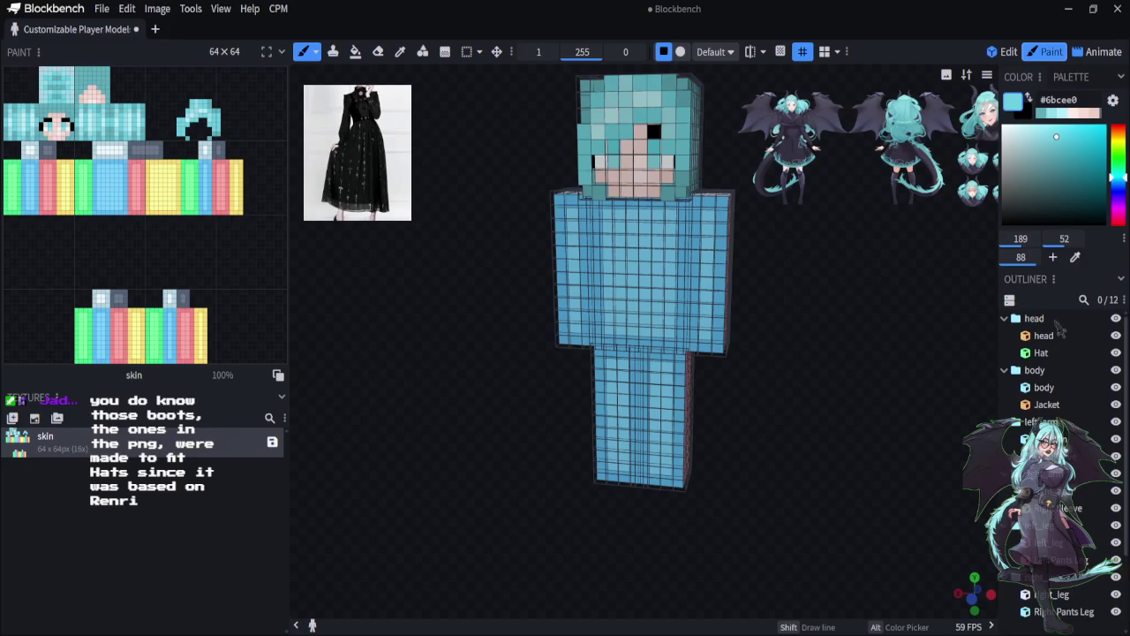
left_click(1116, 319)
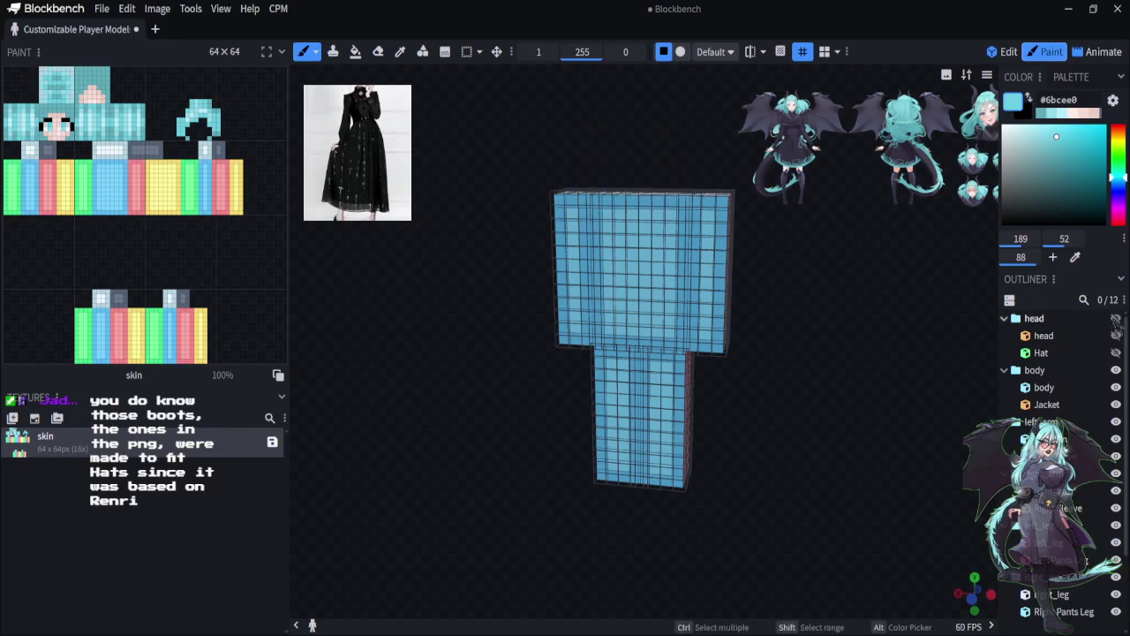
left_click(1116, 421)
left_click(1116, 455)
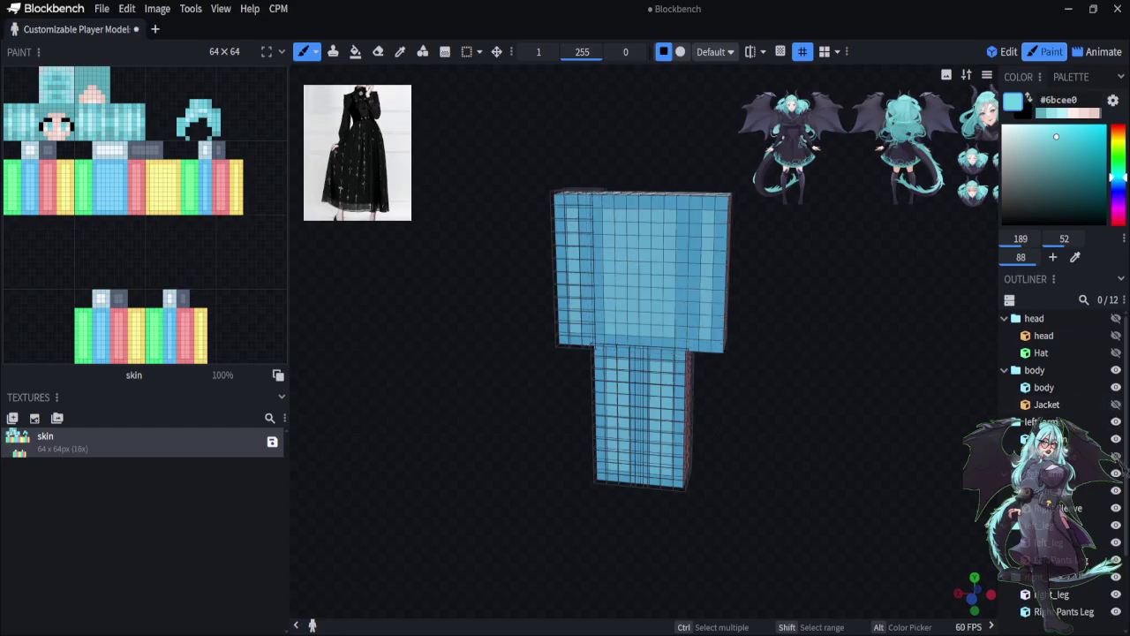
left_click(1116, 508)
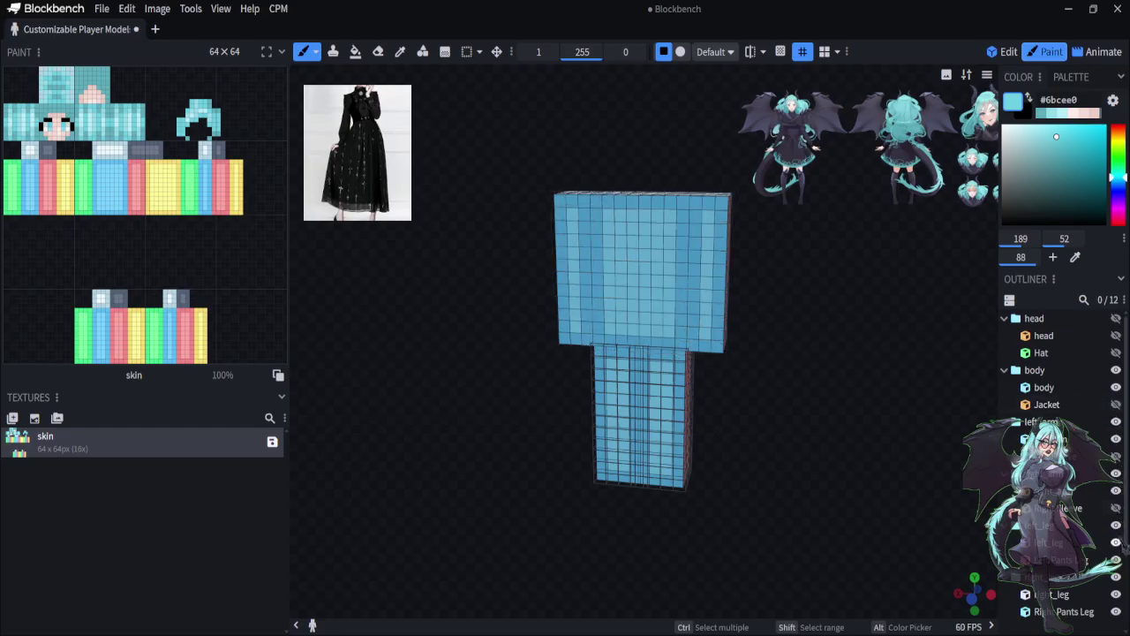
left_click(1116, 559)
left_click(1116, 611)
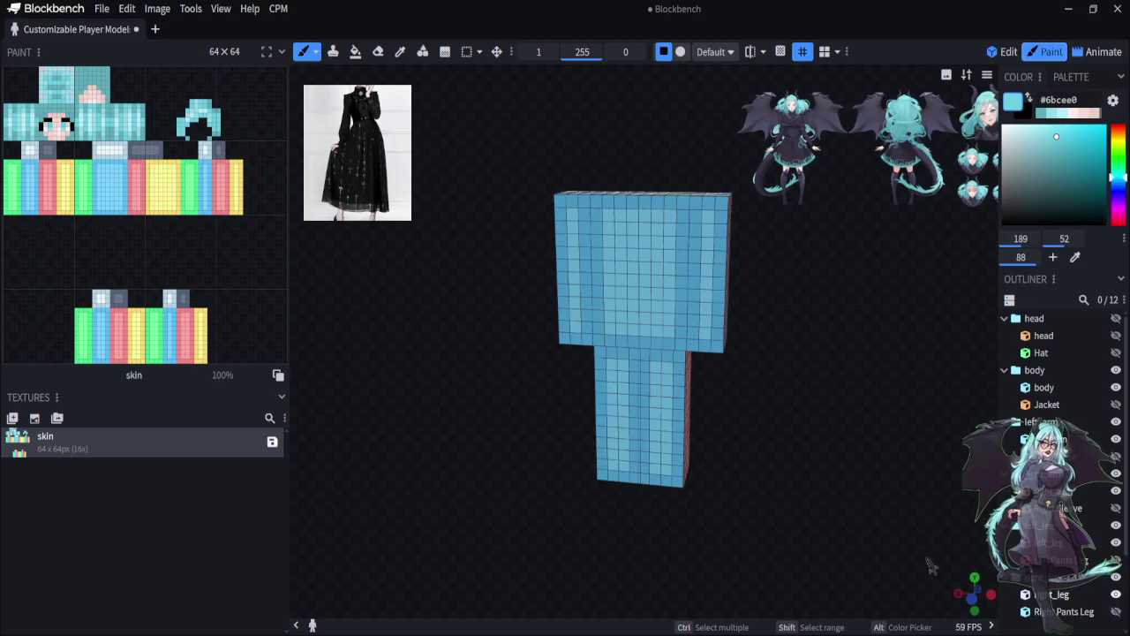
left_click_drag(476, 466, 504, 469)
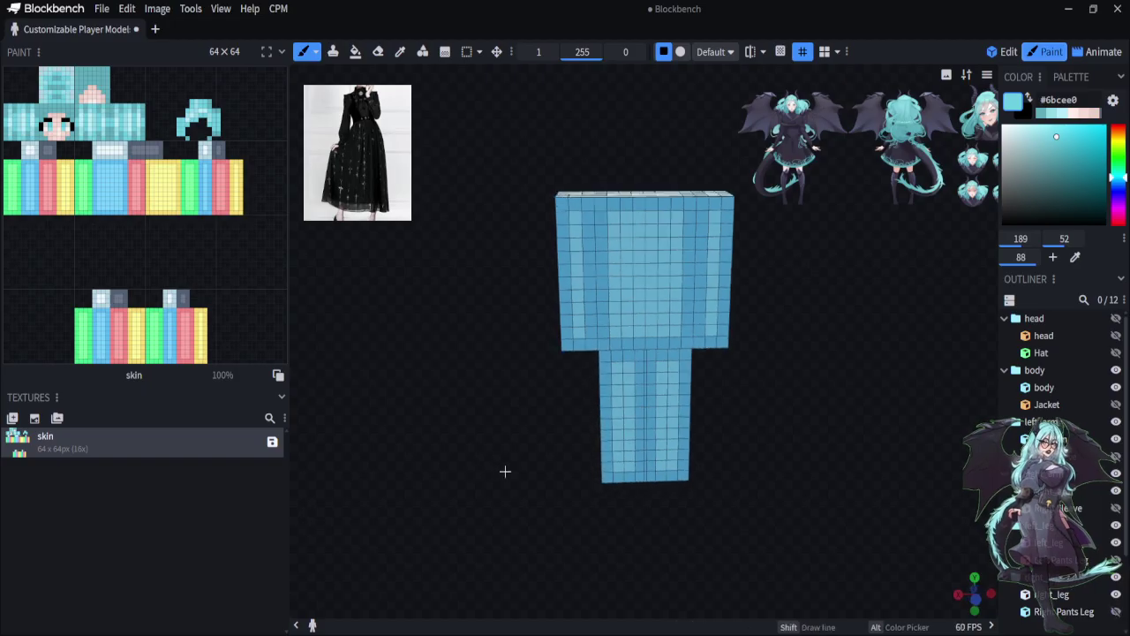
Sample #171717 from the black dress reference and paint a one-pixel-high band across the front of both lower arms
left_click(400, 51)
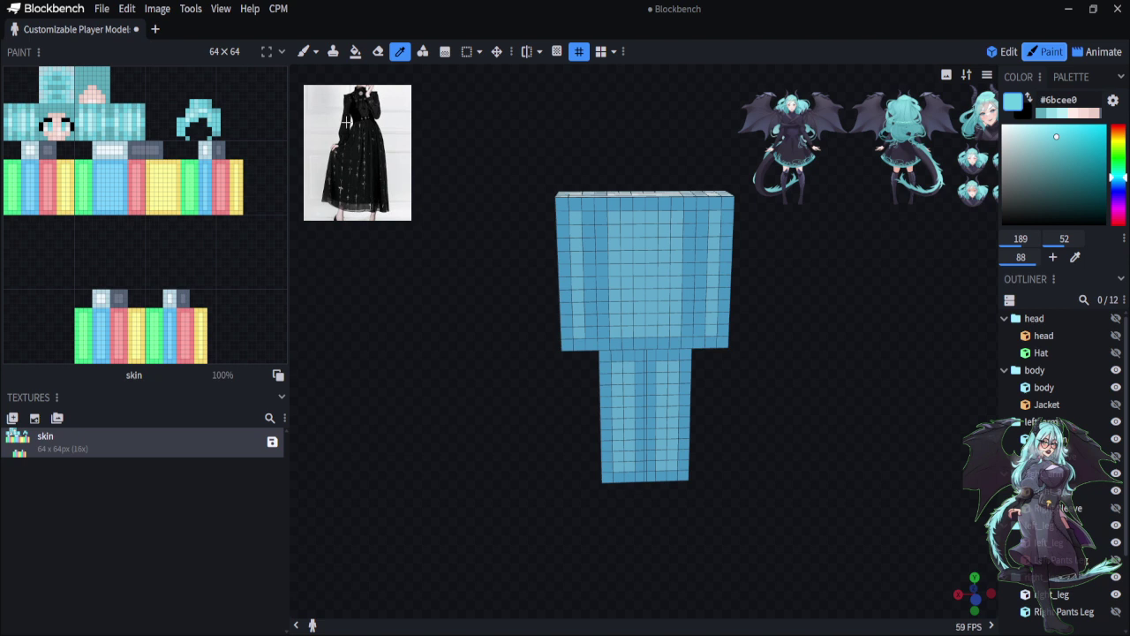
left_click(355, 177)
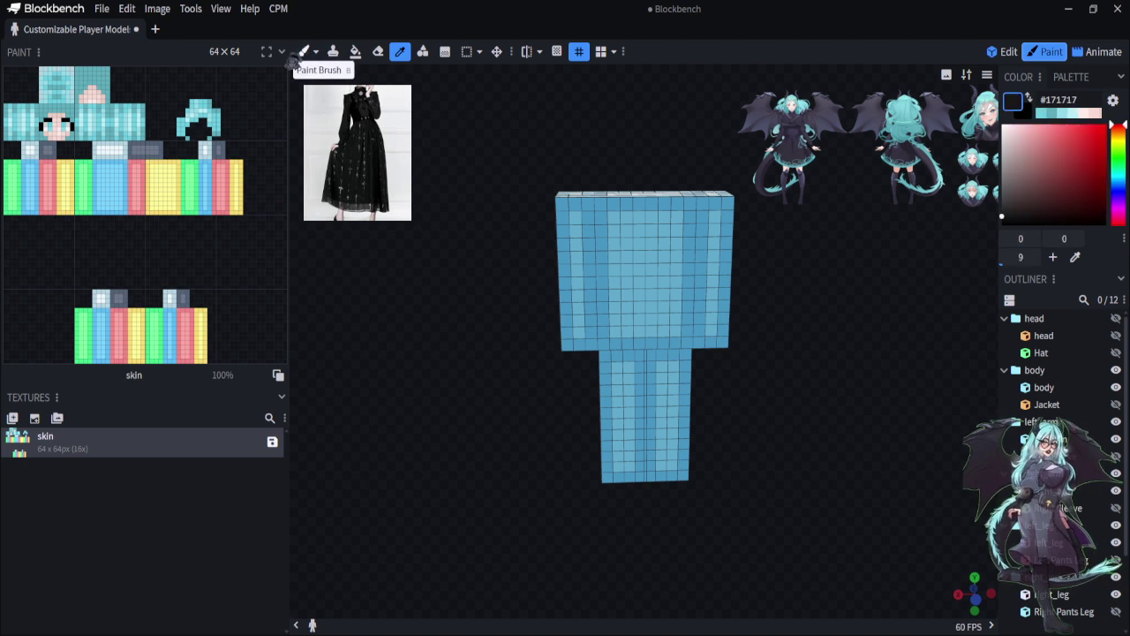
left_click(300, 54)
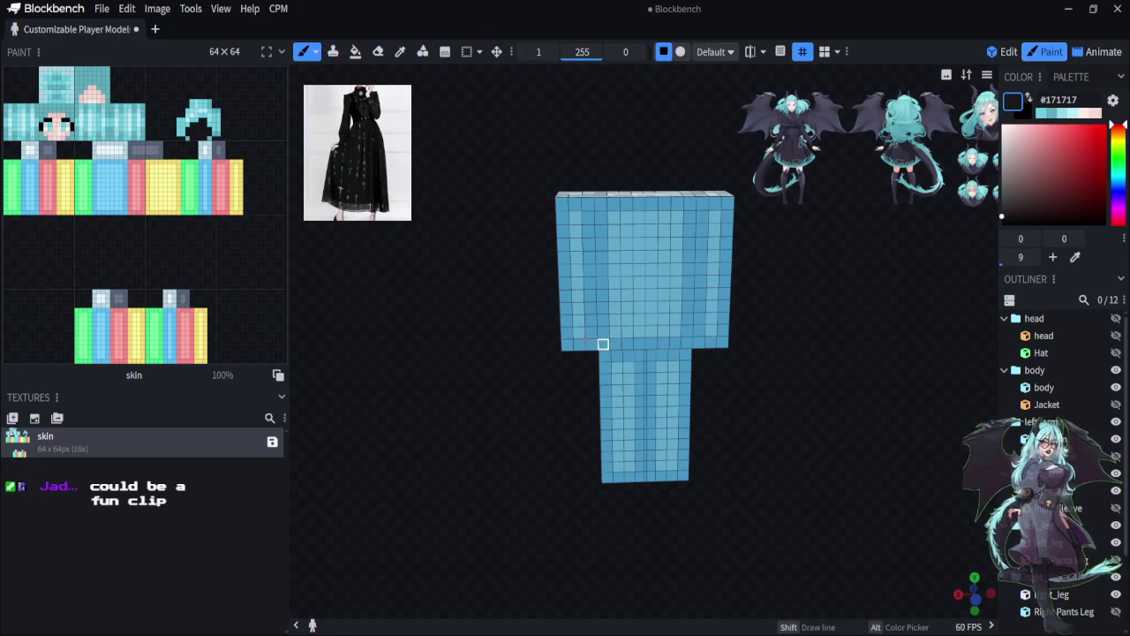
left_click(590, 332)
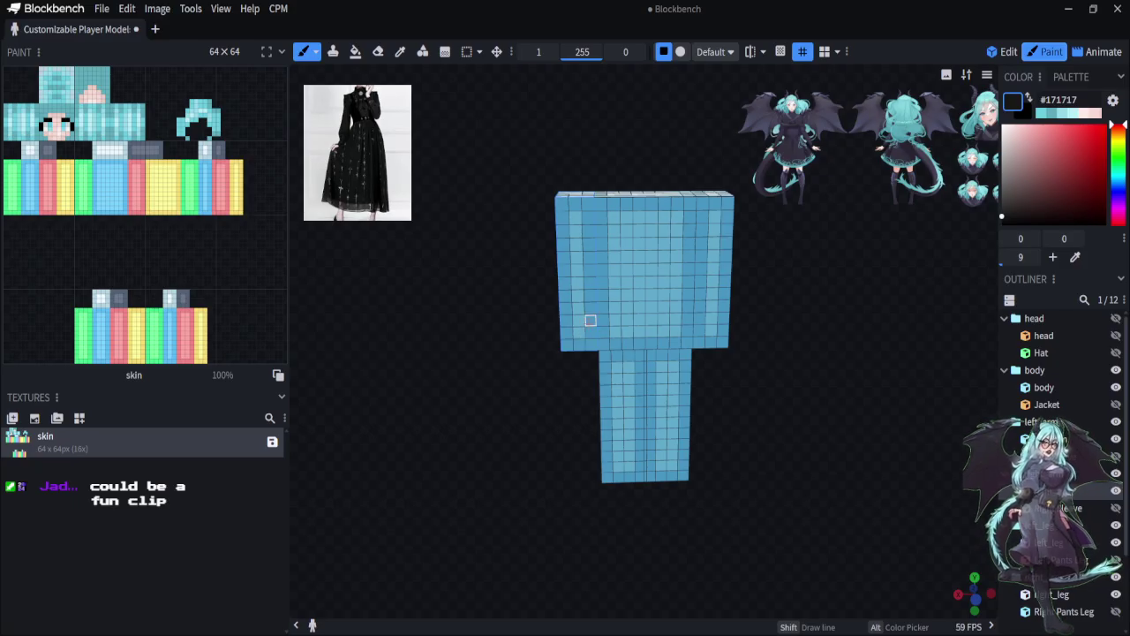
left_click_drag(591, 321, 578, 320)
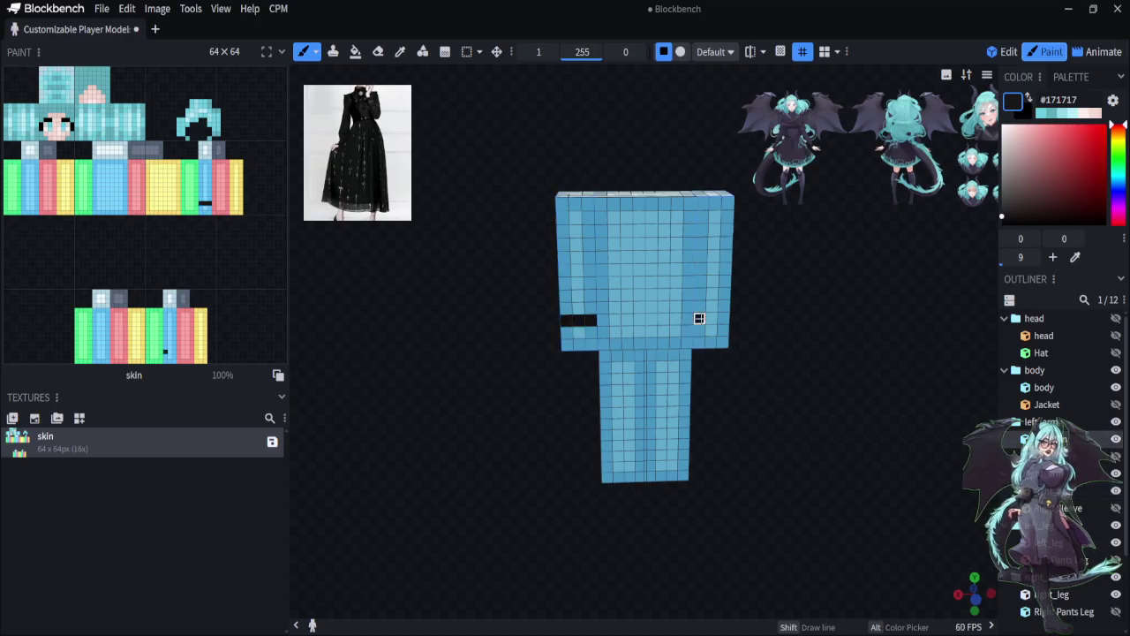
left_click_drag(699, 319, 722, 318)
Paint a one-pixel-high #171717 band across the front faces of both legs, above the middle of the legs
left_click(606, 402)
left_click_drag(626, 402, 639, 399)
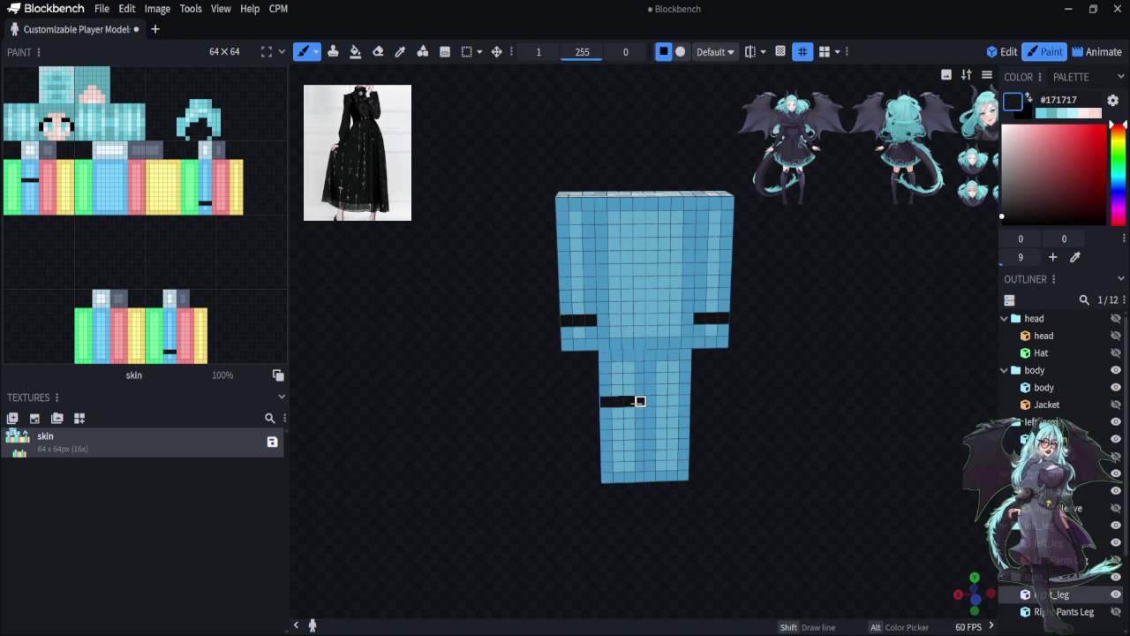
left_click_drag(650, 401, 684, 399)
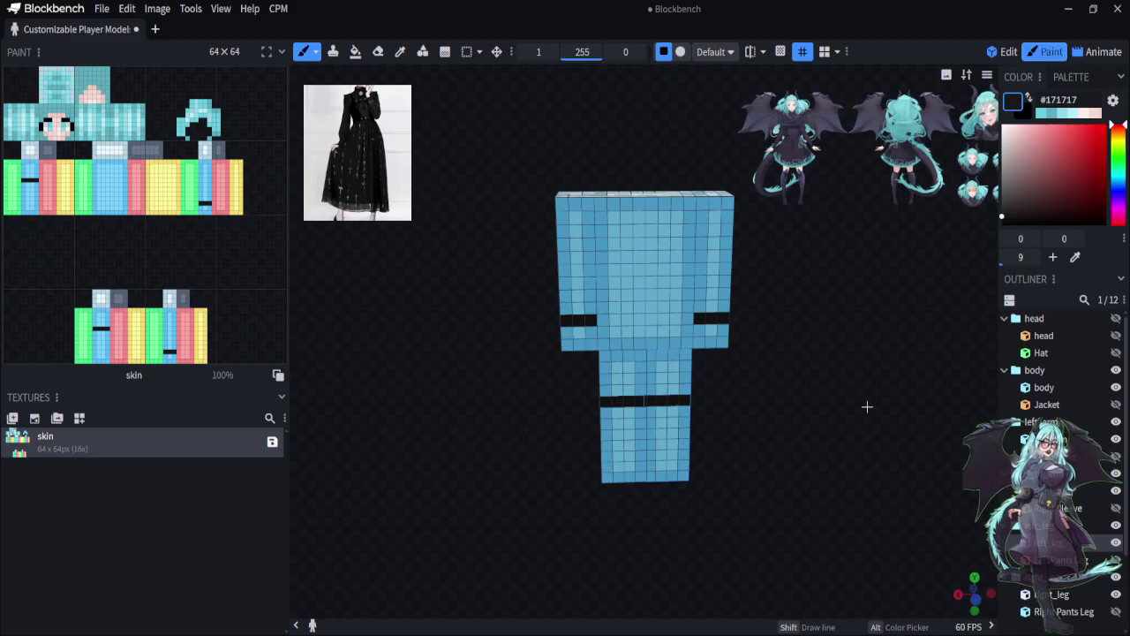
left_click_drag(830, 462, 736, 492)
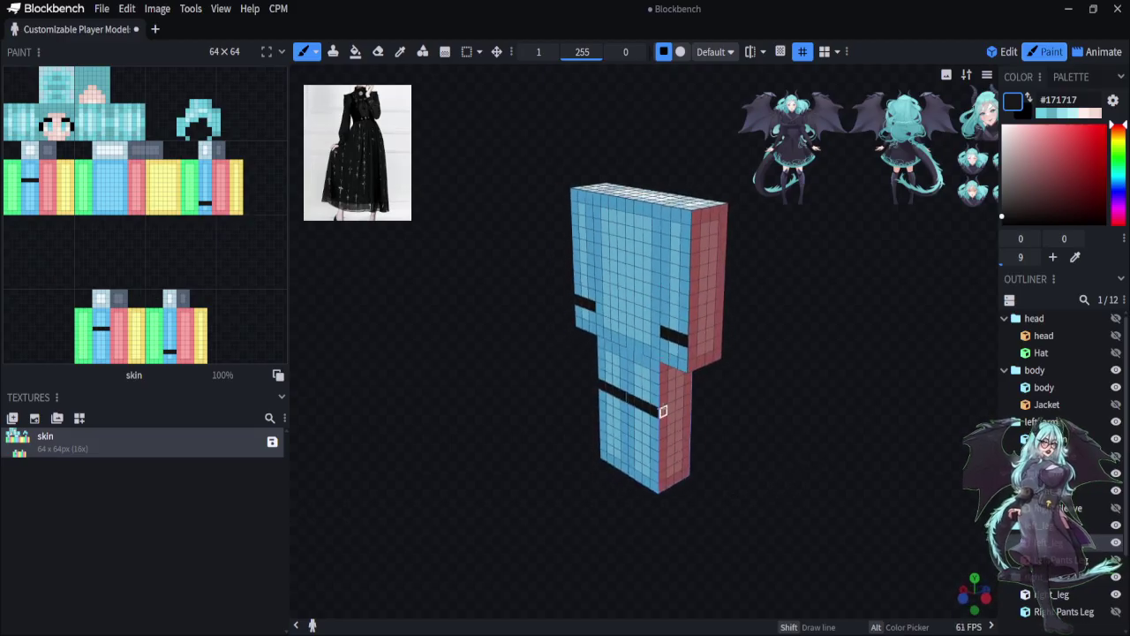
left_click_drag(663, 412, 679, 414)
key("ctrl+z")
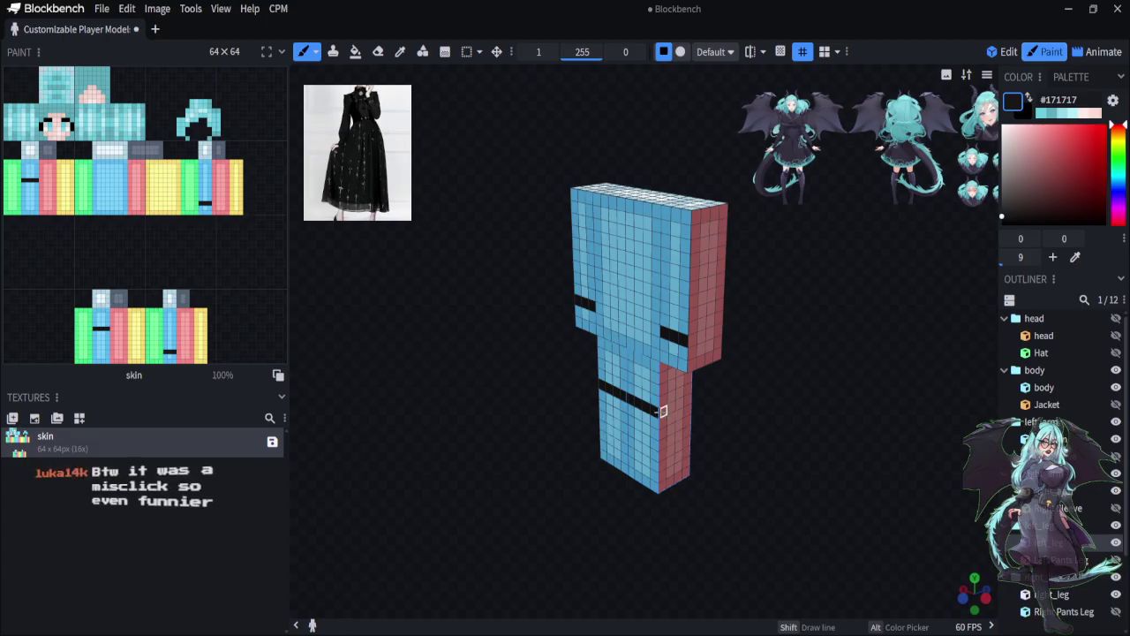
Continue the one-pixel-high #171717 band across the outer sides and backs of both legs at the same height as the front
left_click_drag(668, 409, 677, 415)
key("ctrl+z")
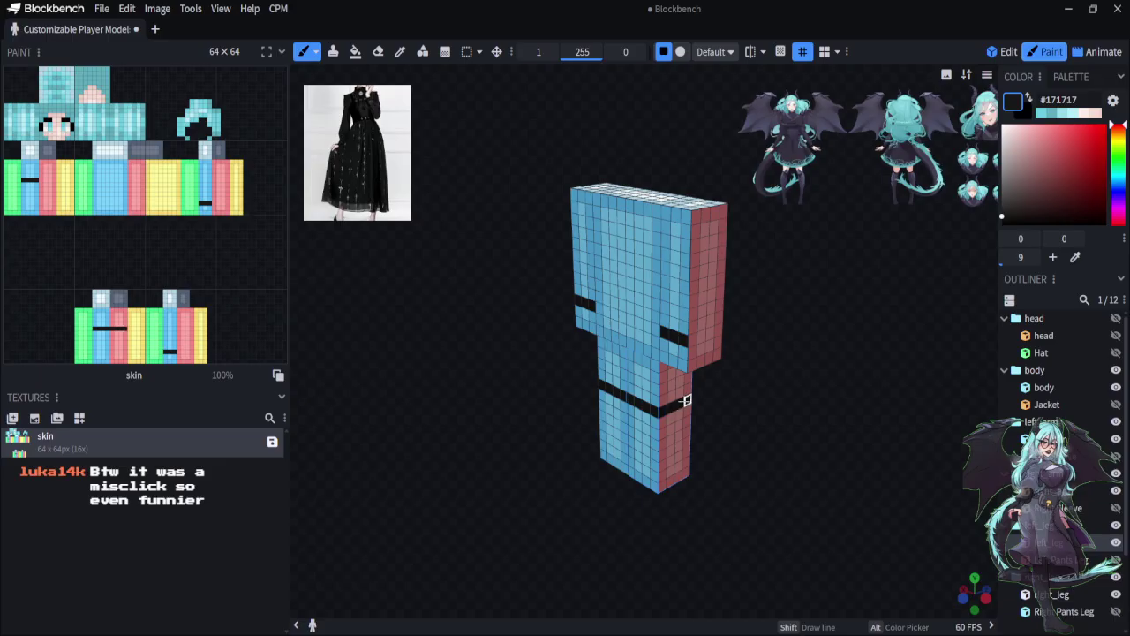
mouse_move(686, 400)
left_mouse_down()
mouse_move(684, 512)
mouse_move(745, 550)
mouse_move(636, 401)
mouse_move(602, 407)
left_mouse_up()
left_click_drag(496, 494, 668, 524)
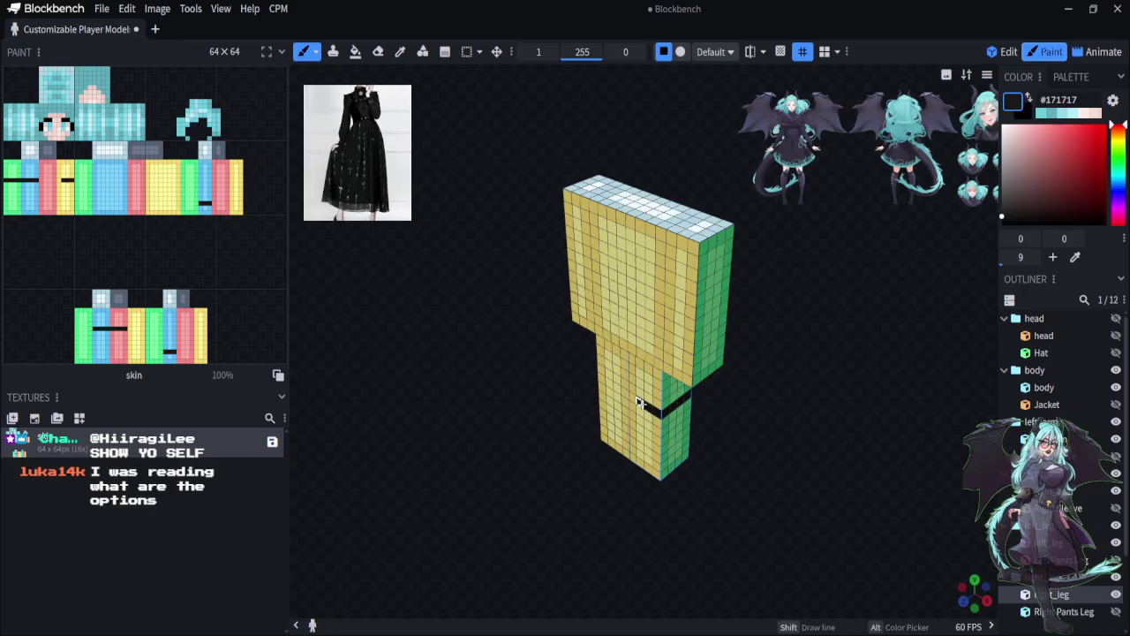
left_click_drag(624, 393, 610, 391)
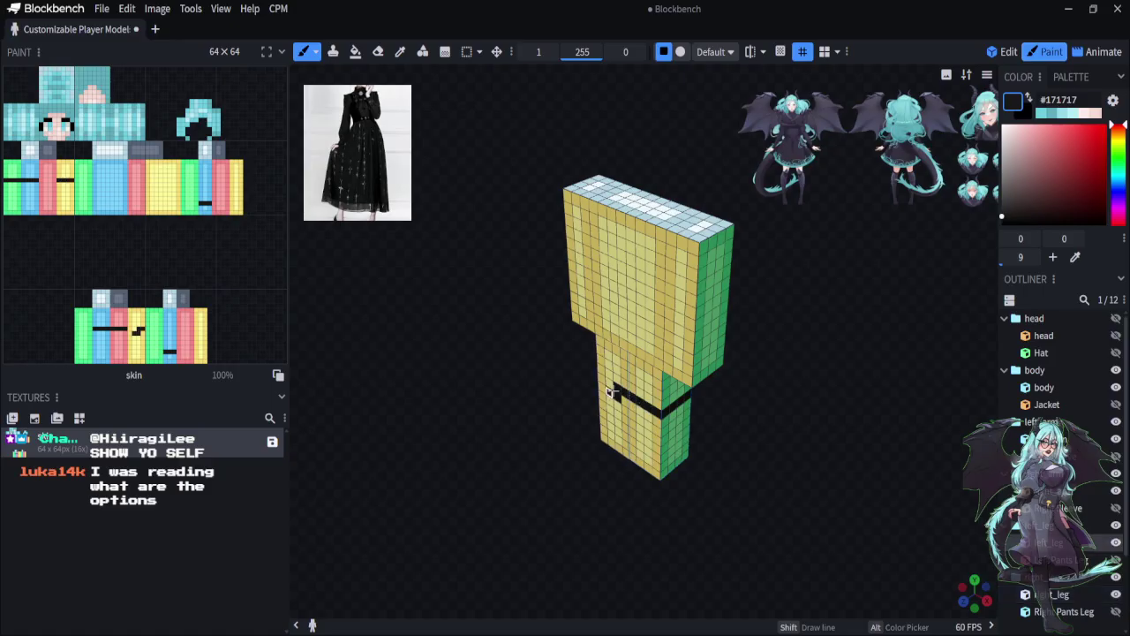
key("ctrl+z")
left_click_drag(507, 480, 888, 457)
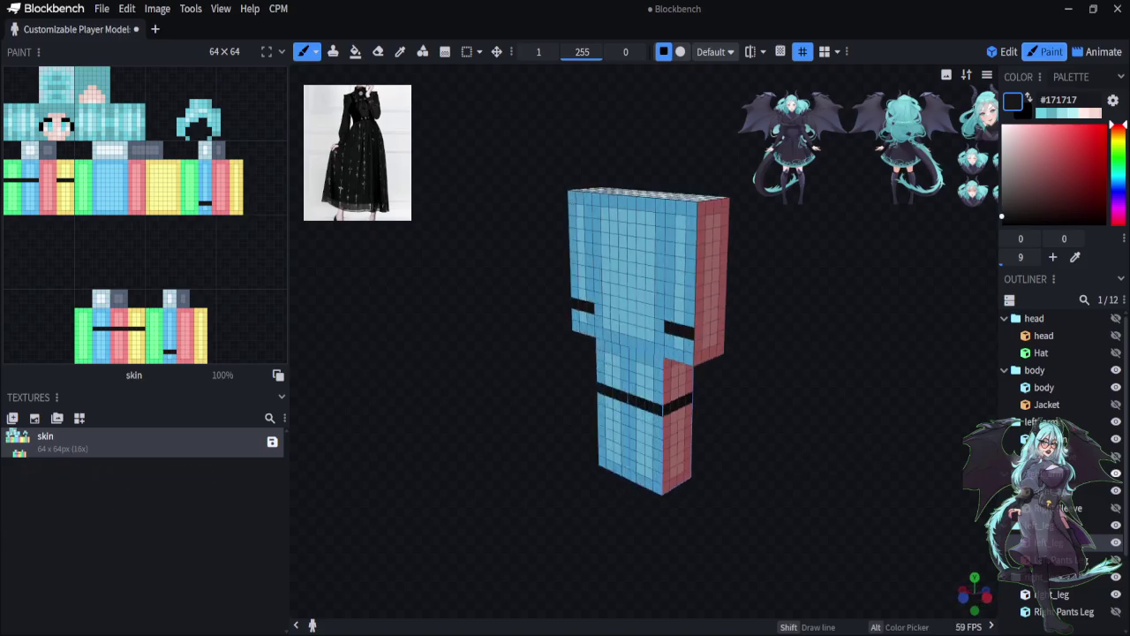
Hide the body cube and continue the #171717 band around the outer, back and inner faces of the left arm
left_click_drag(1115, 405, 1116, 388)
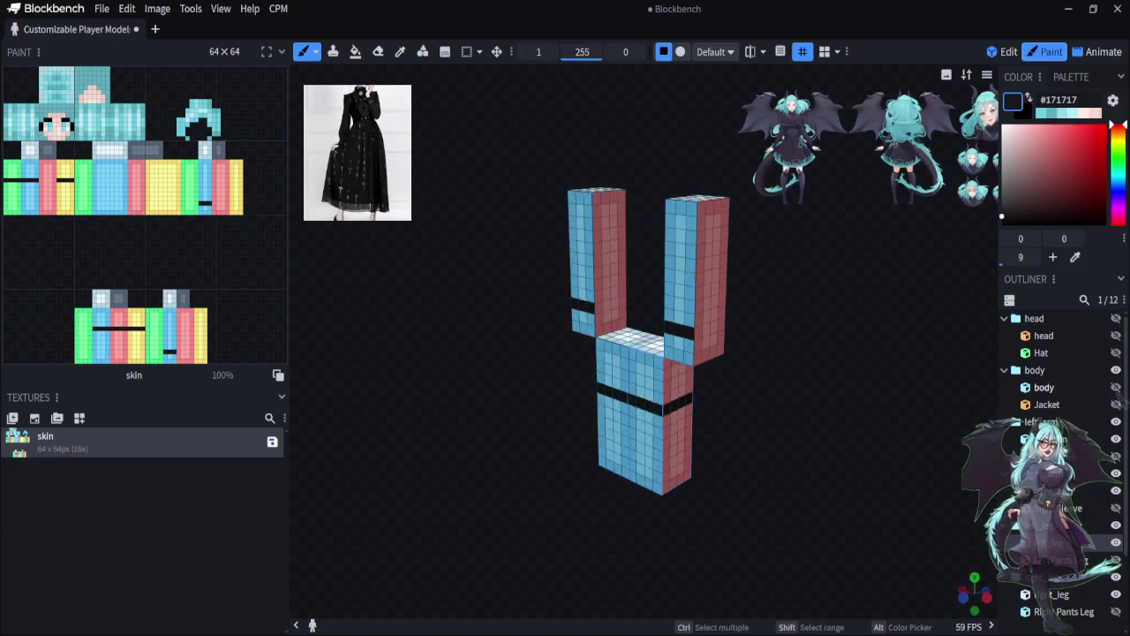
left_click_drag(856, 467, 726, 386)
mouse_move(673, 340)
left_mouse_down()
mouse_move(660, 332)
mouse_move(696, 335)
mouse_move(698, 349)
left_mouse_up()
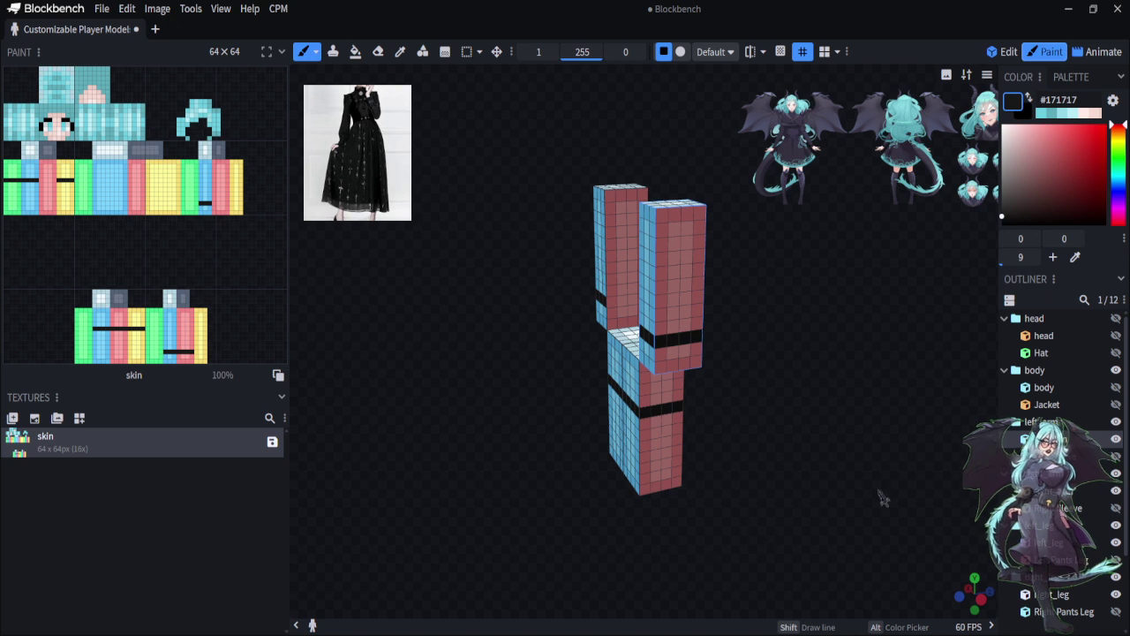
left_click_drag(883, 499, 690, 501)
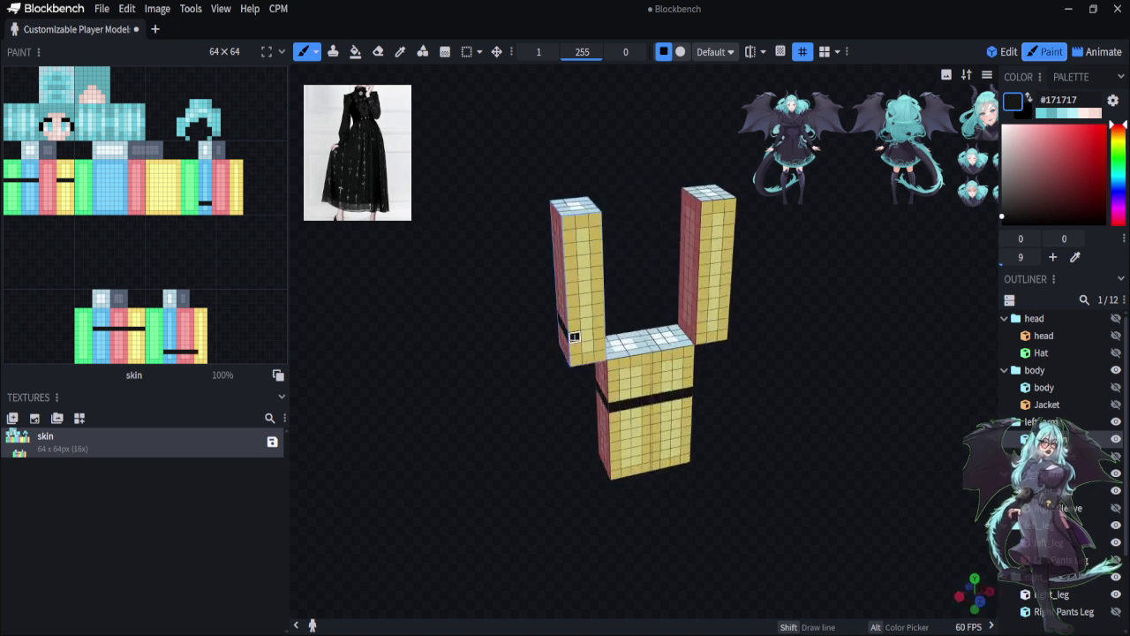
left_click_drag(578, 342, 597, 335)
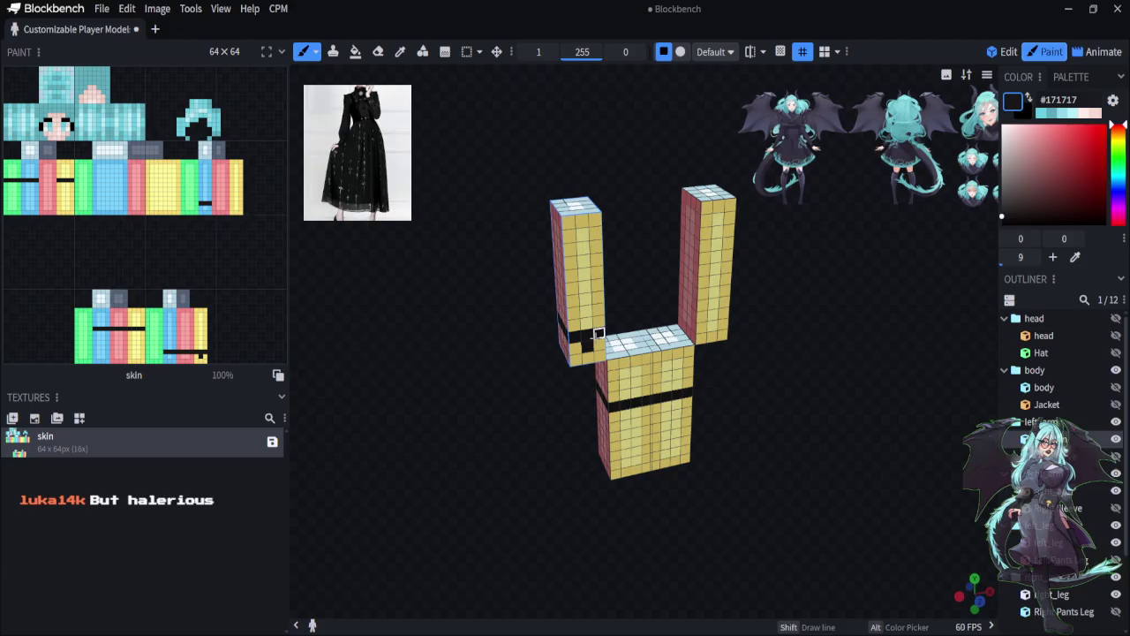
key("ctrl+z")
key("ctrl+y")
key("ctrl+z")
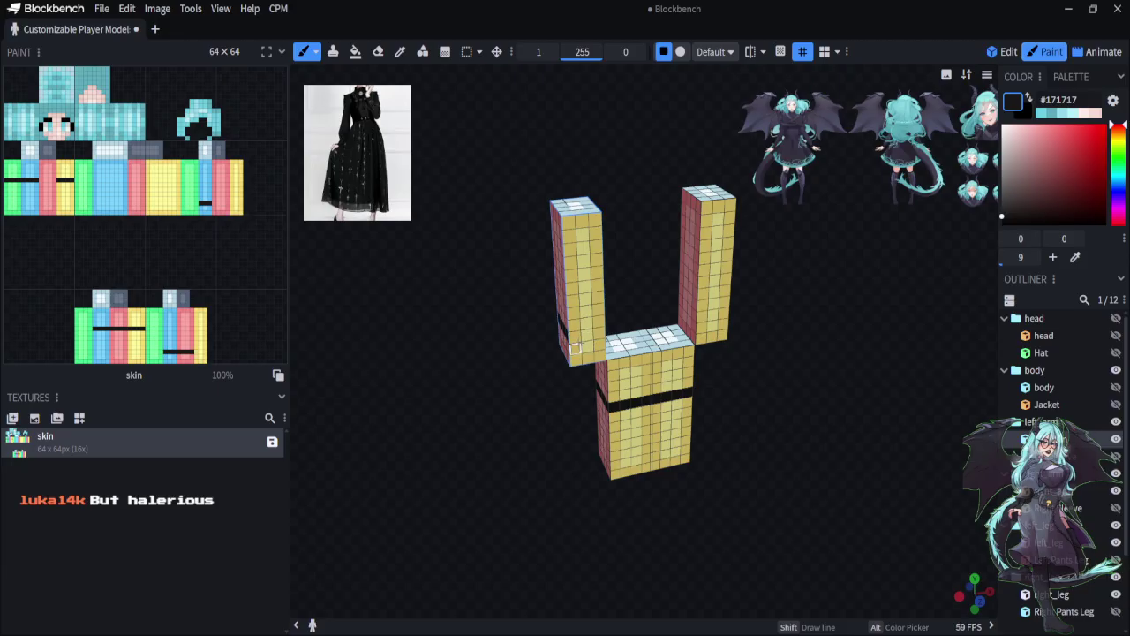
left_click_drag(574, 349, 585, 336)
left_click_drag(776, 517, 573, 344)
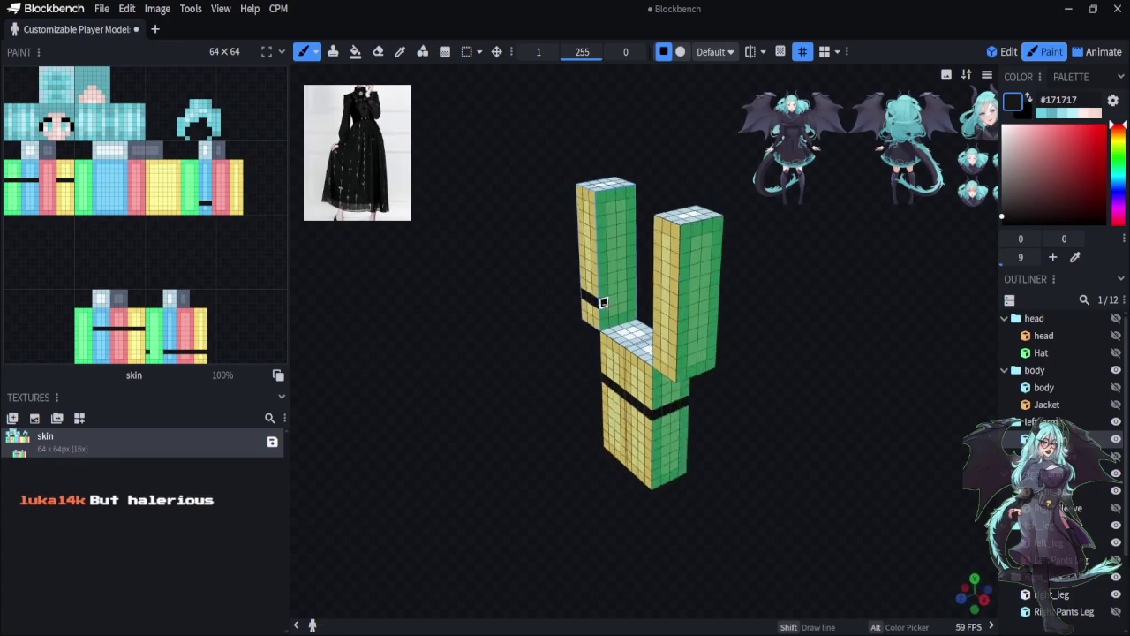
left_click_drag(603, 302, 622, 298)
Continue the #171717 band around the inner, outer and back faces of the right arm, and make the body cube visible again
left_click_drag(831, 529, 525, 478)
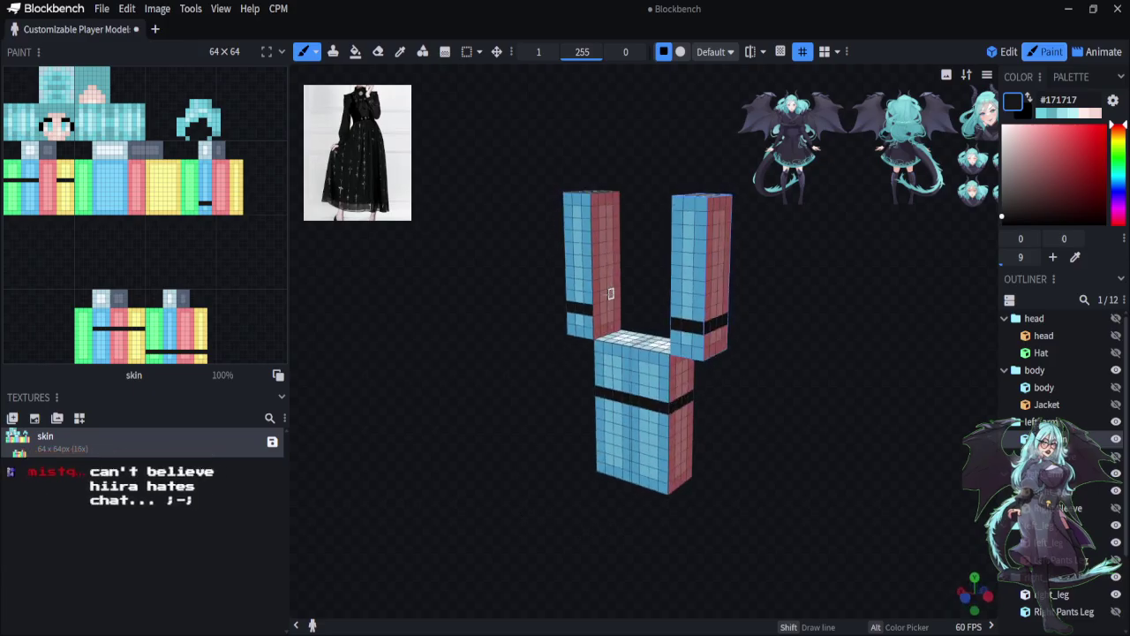
left_click(596, 308)
left_click_drag(596, 309, 612, 305)
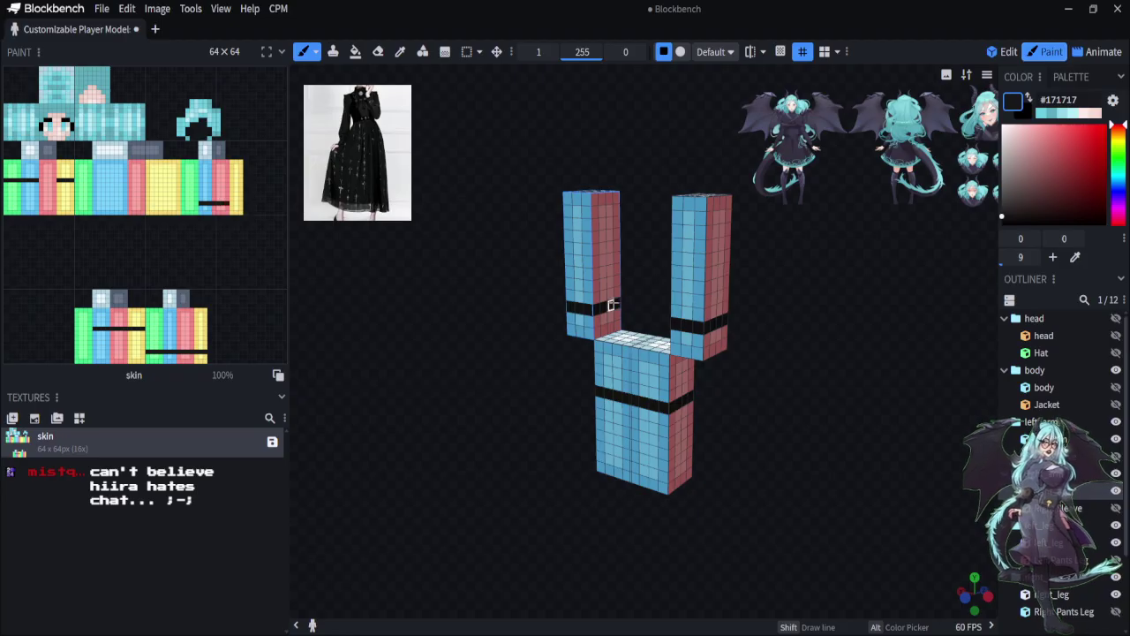
left_click_drag(575, 553, 765, 545)
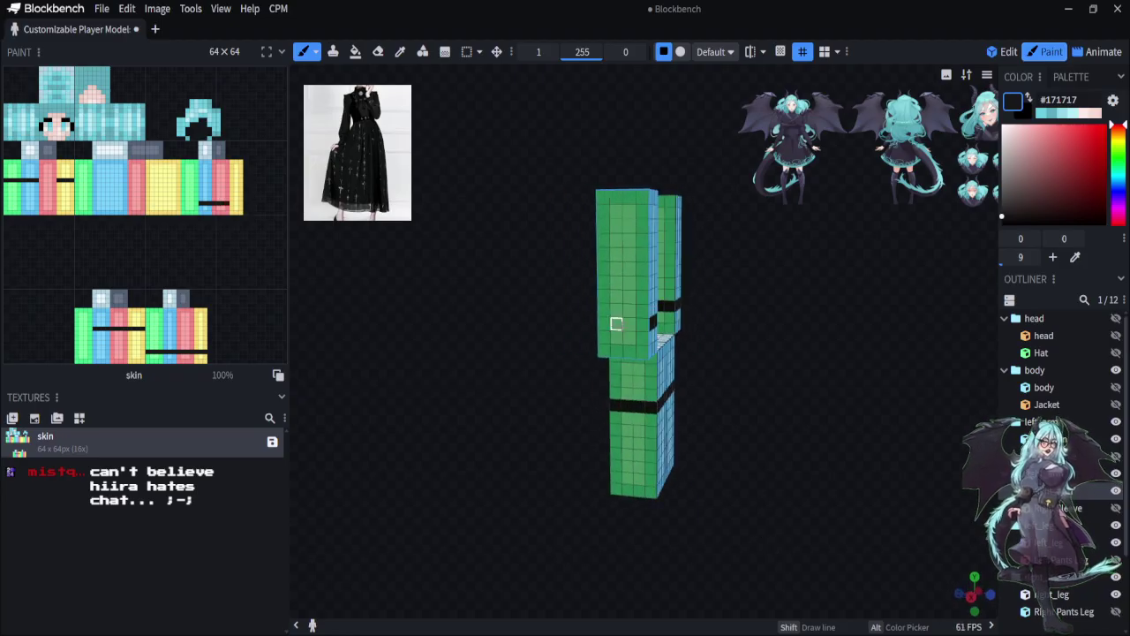
left_click(643, 324)
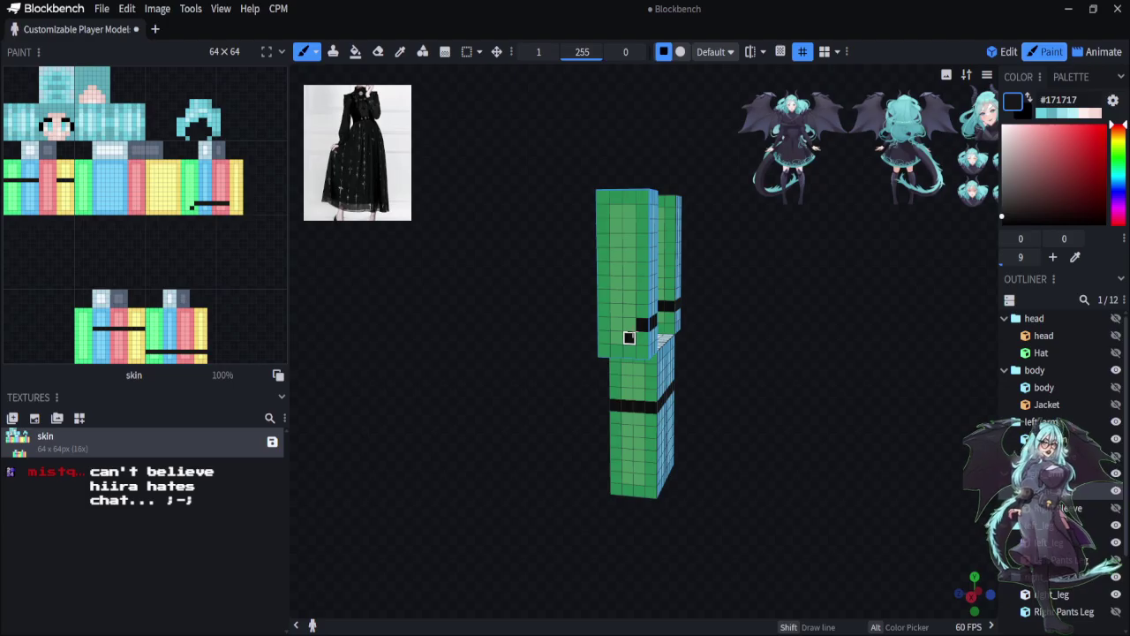
left_click_drag(628, 323, 603, 323)
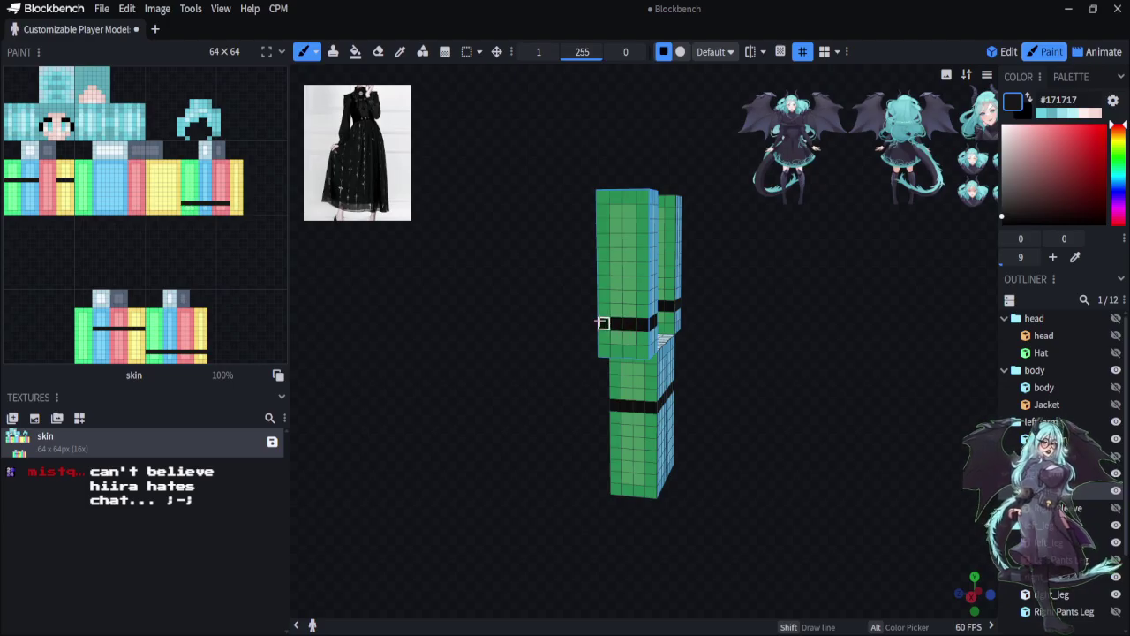
left_click_drag(509, 491, 650, 553)
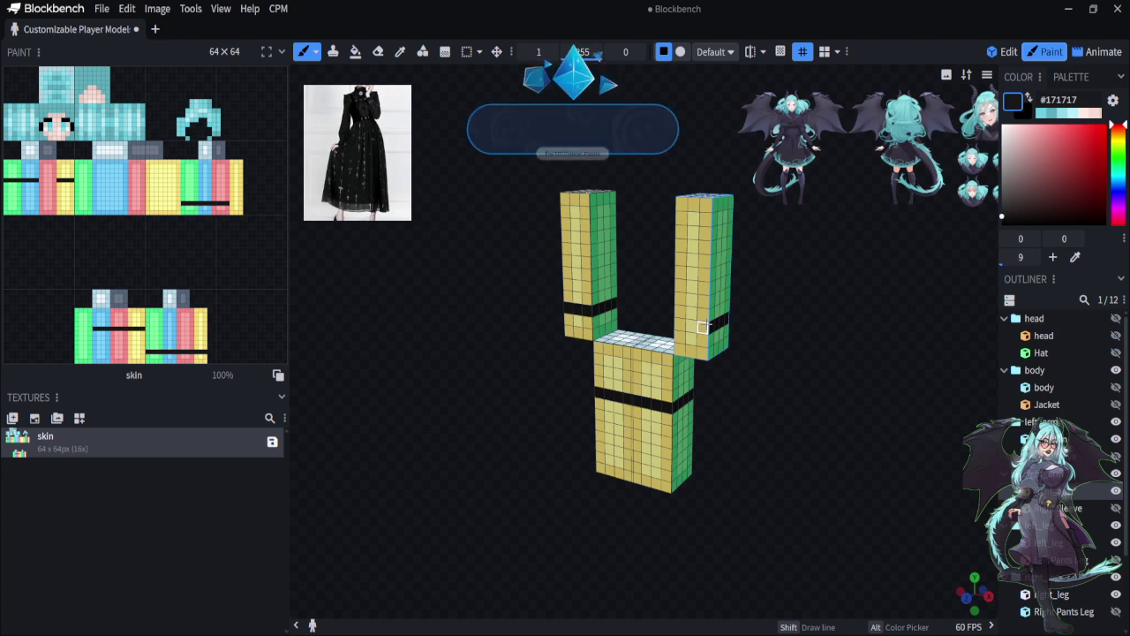
left_click_drag(701, 327, 679, 324)
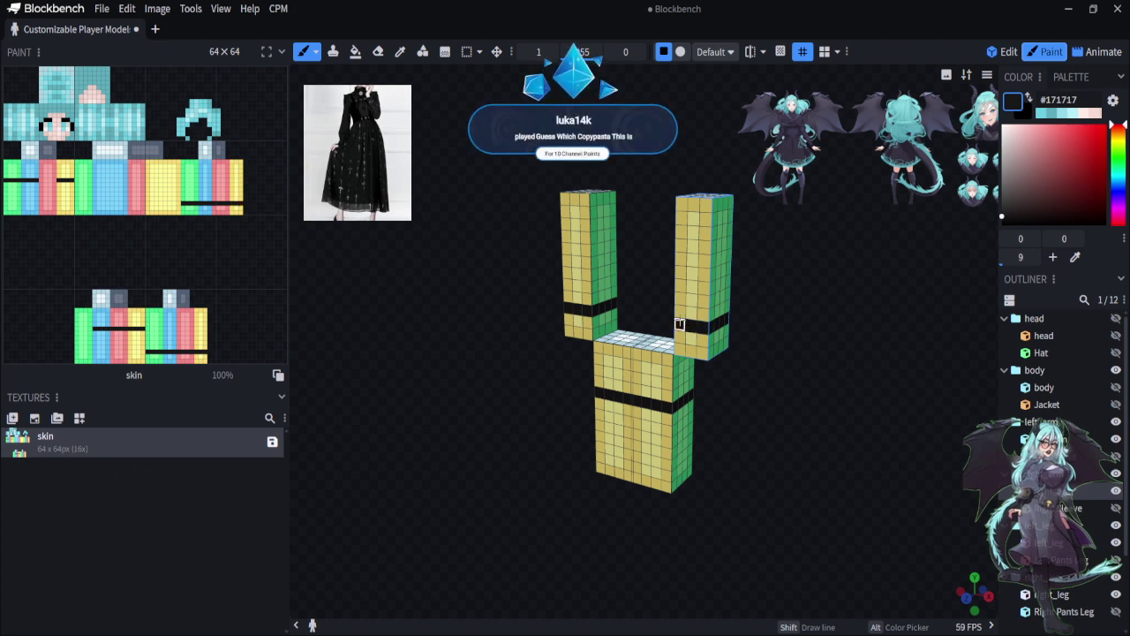
left_click_drag(812, 522, 528, 566)
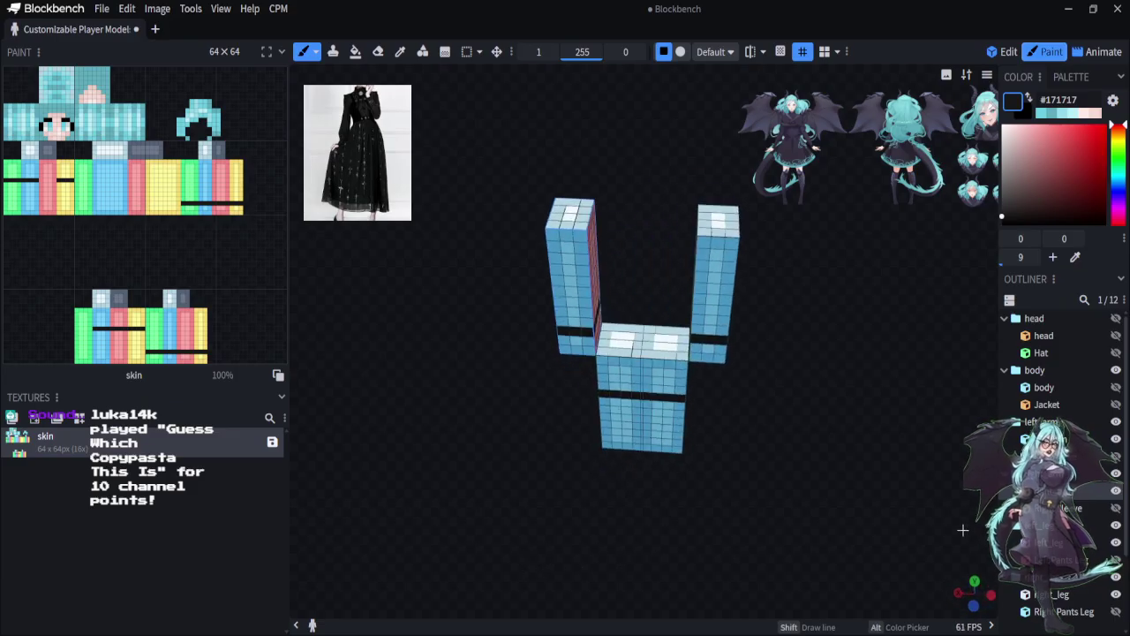
left_click(1116, 388)
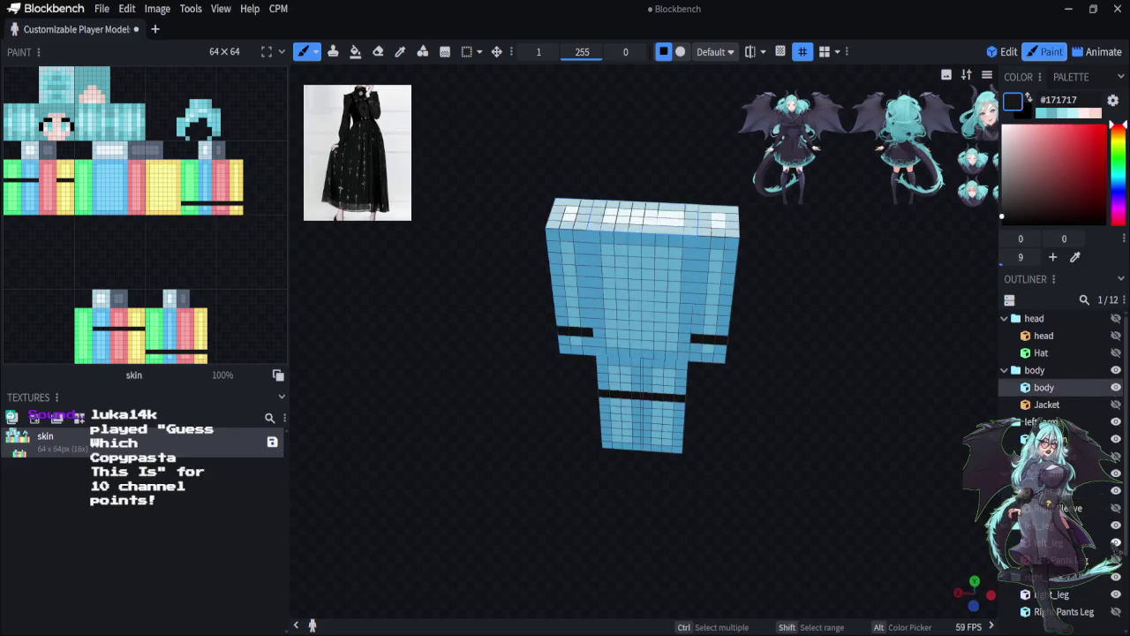
Hide the left_leg cube and paint the #171717 band across the inner face of the right leg
left_click(1116, 543)
left_click_drag(863, 525, 739, 494)
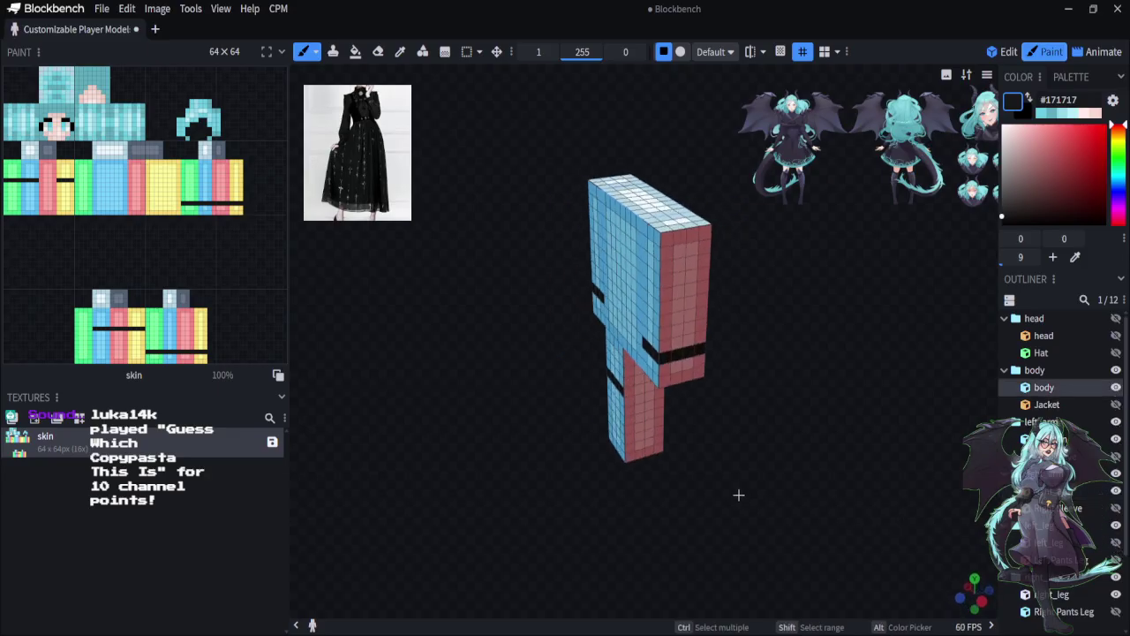
left_click(628, 392)
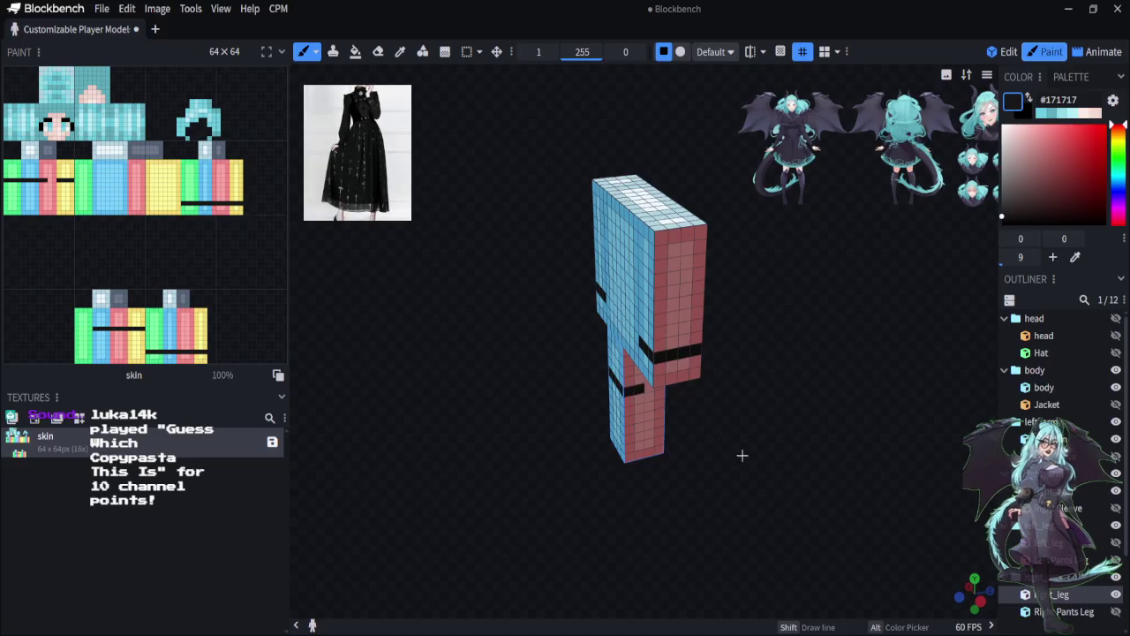
left_click_drag(742, 457, 730, 447)
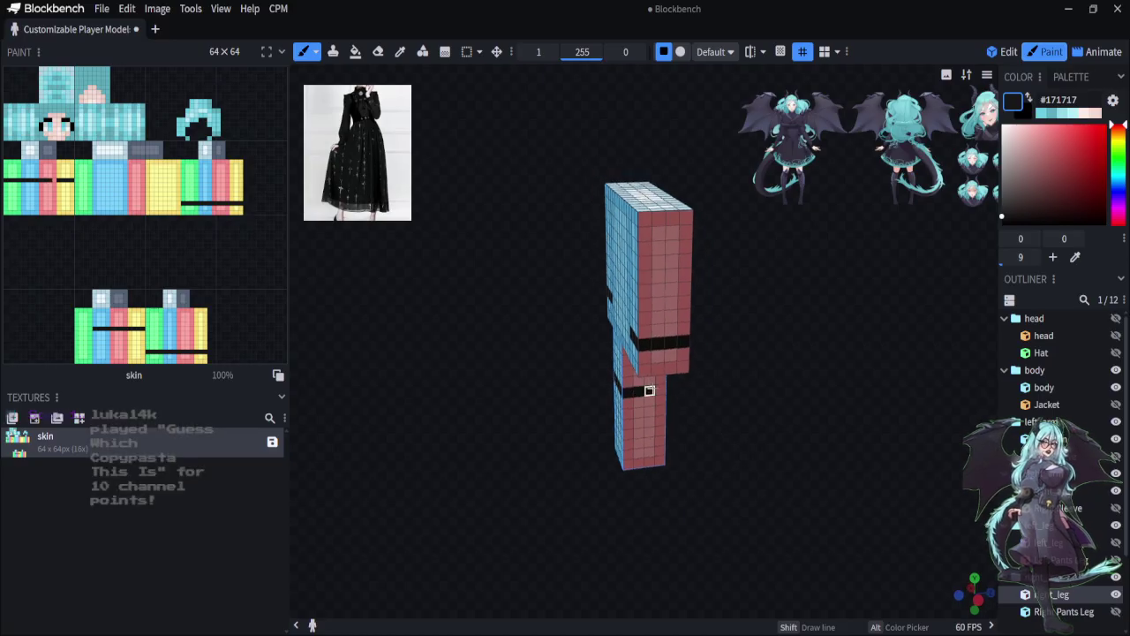
left_click_drag(659, 386, 780, 548)
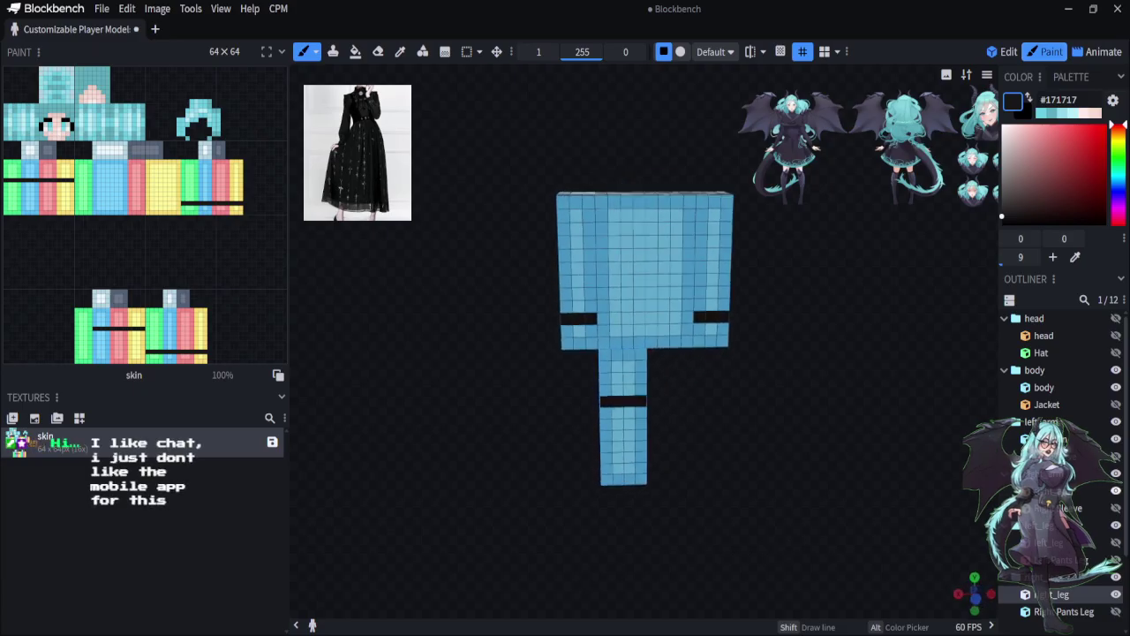
Show left_leg and hide right_leg to paint the #171717 band across the left leg's inner face, and make right_leg visible again
left_click(1115, 576)
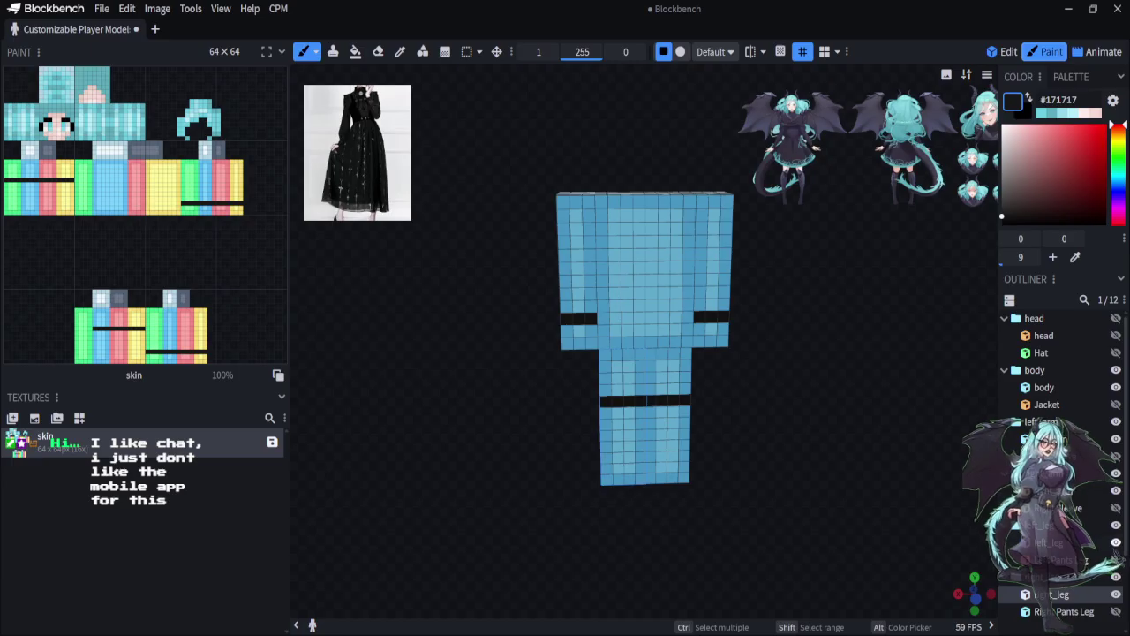
left_click(1116, 595)
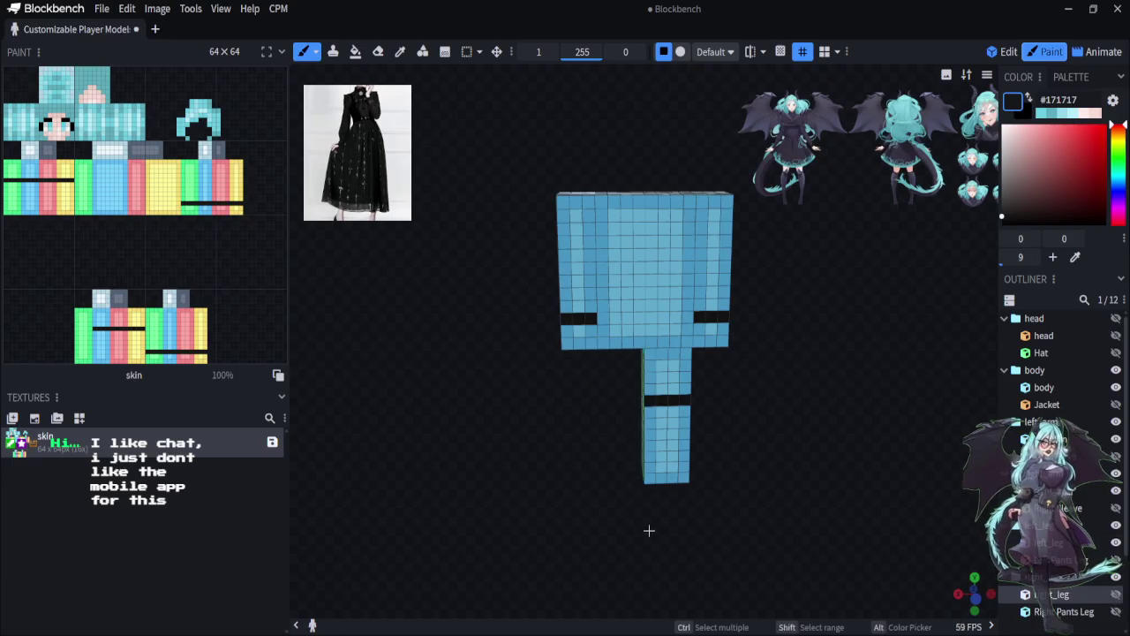
left_click_drag(648, 529, 633, 335)
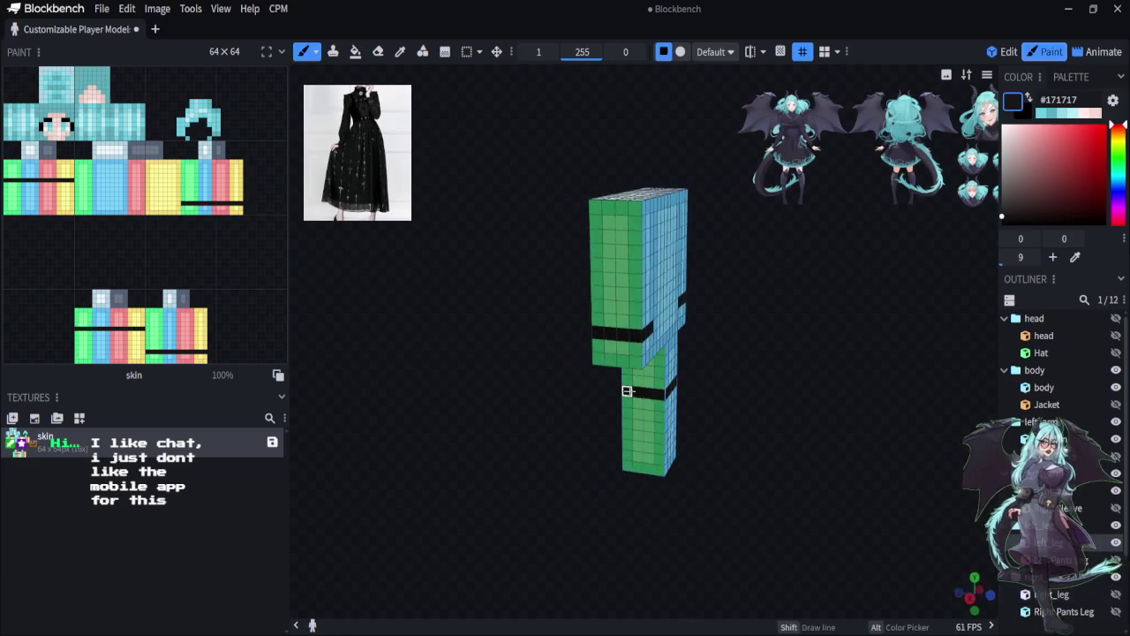
left_click_drag(585, 529, 445, 556)
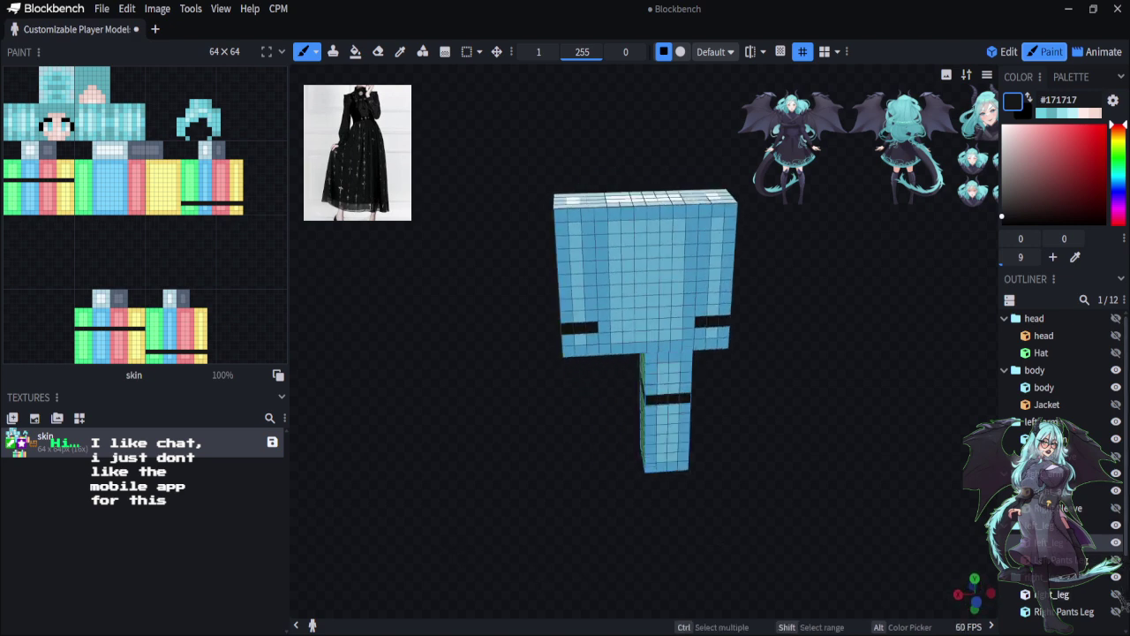
left_click(1116, 594)
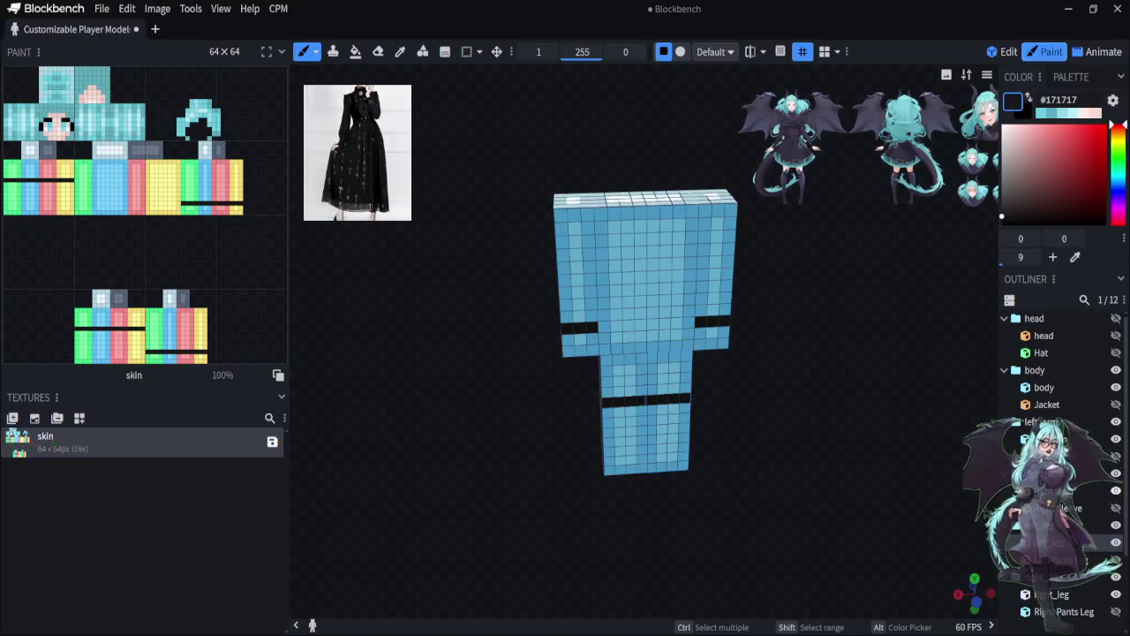
left_click_drag(790, 459, 800, 487)
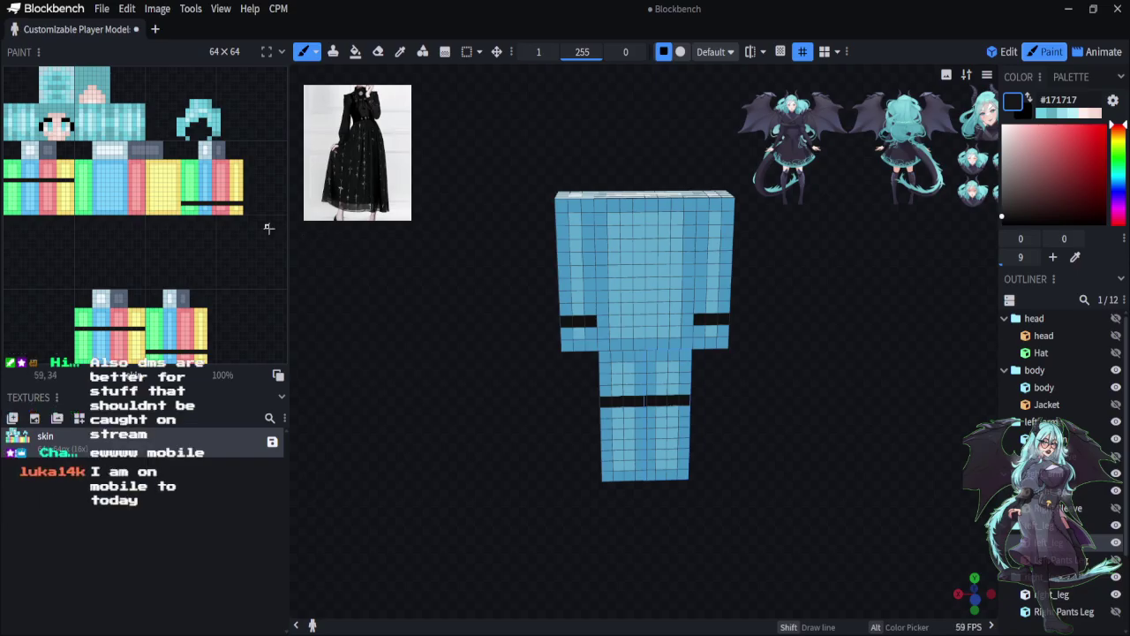
scroll(467, 375, "up", 4)
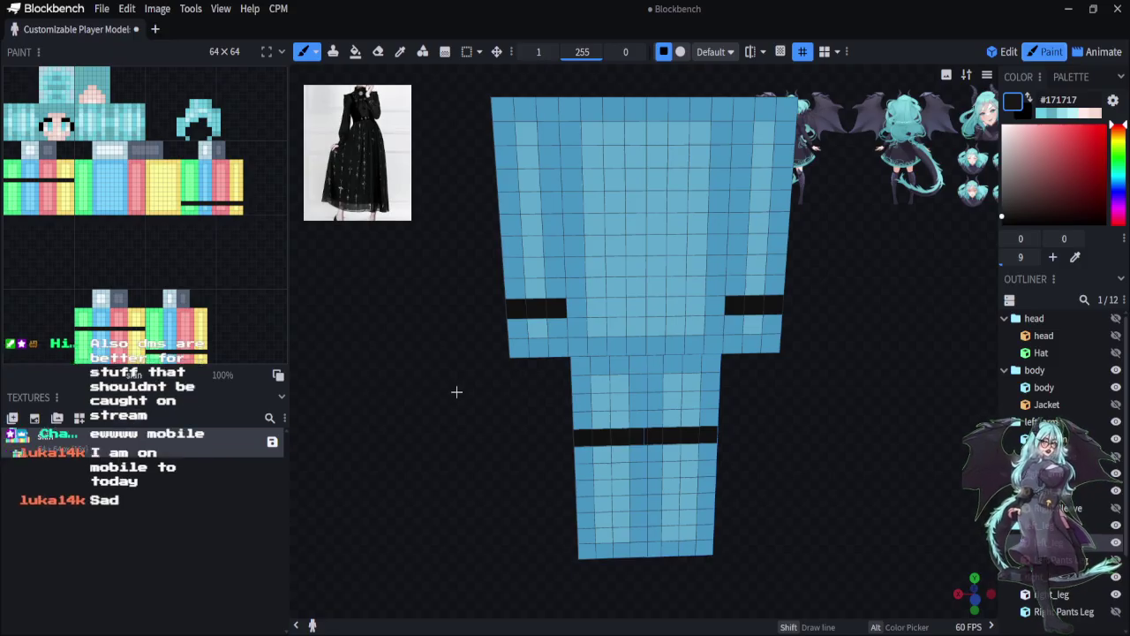
scroll(460, 355, "down", 4)
scroll(460, 349, "down", 3)
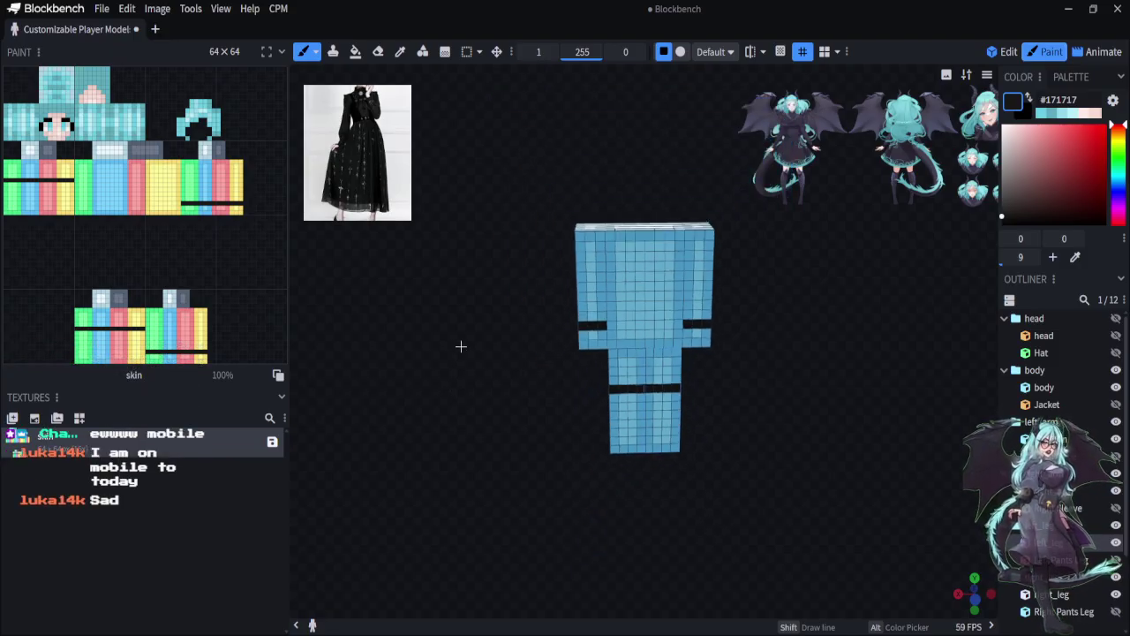
scroll(460, 347, "up", 3)
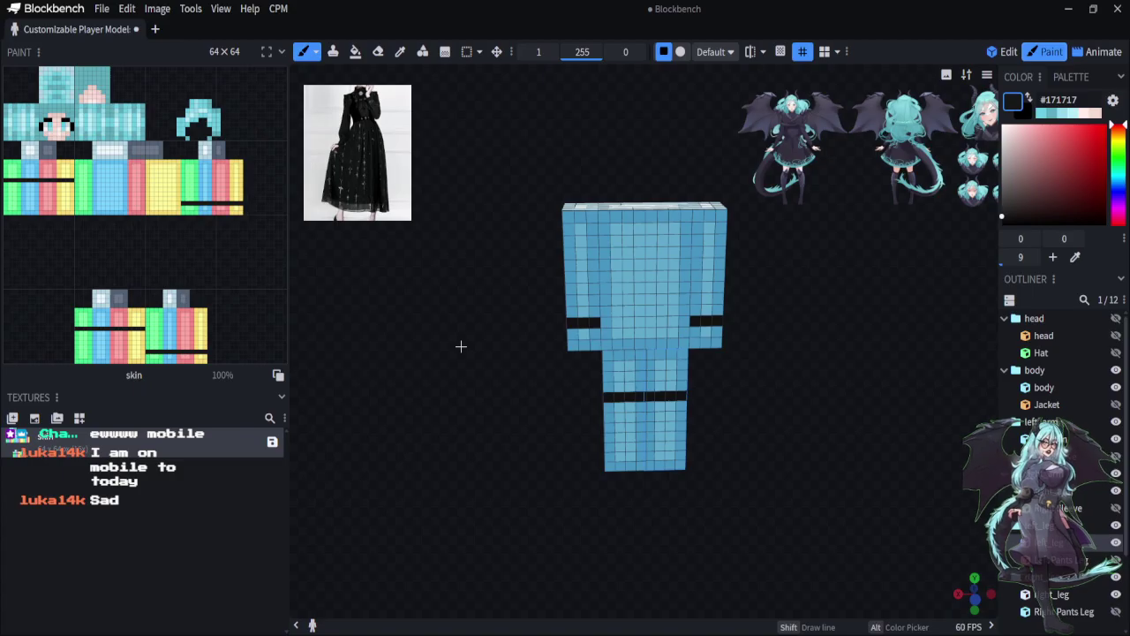
scroll(460, 345, "down", 2)
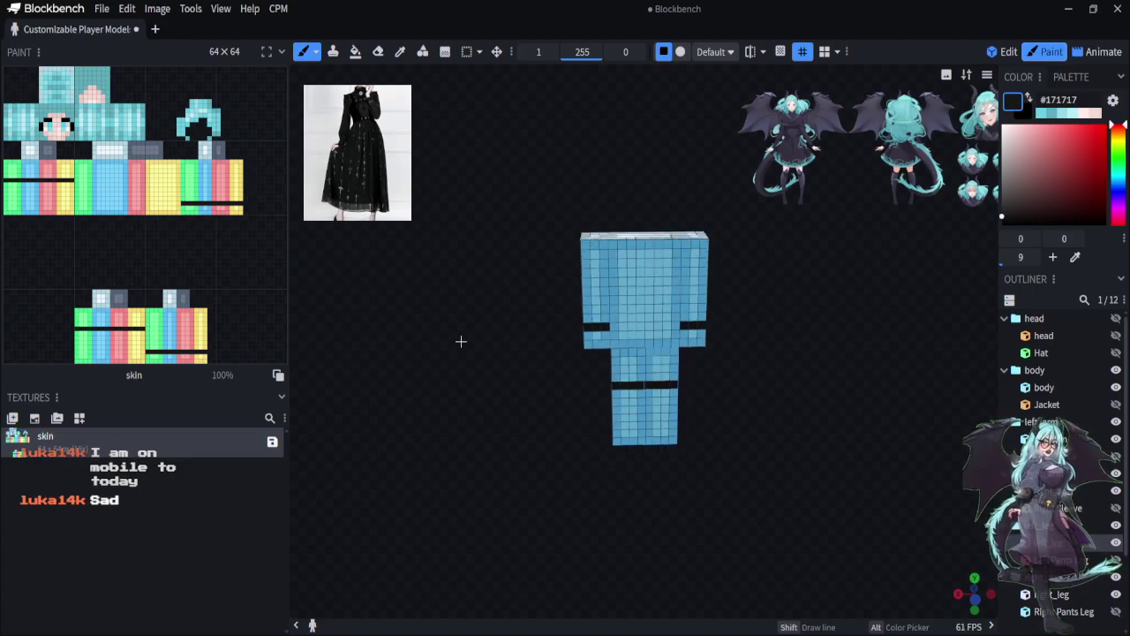
scroll(460, 341, "up", 2)
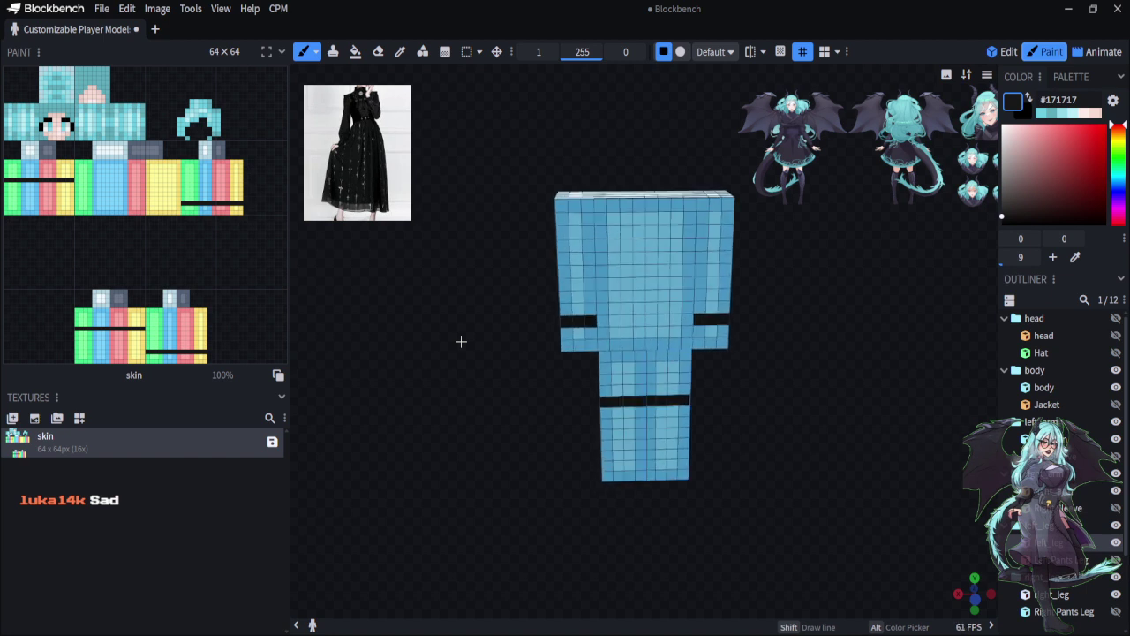
scroll(461, 341, "down", 1)
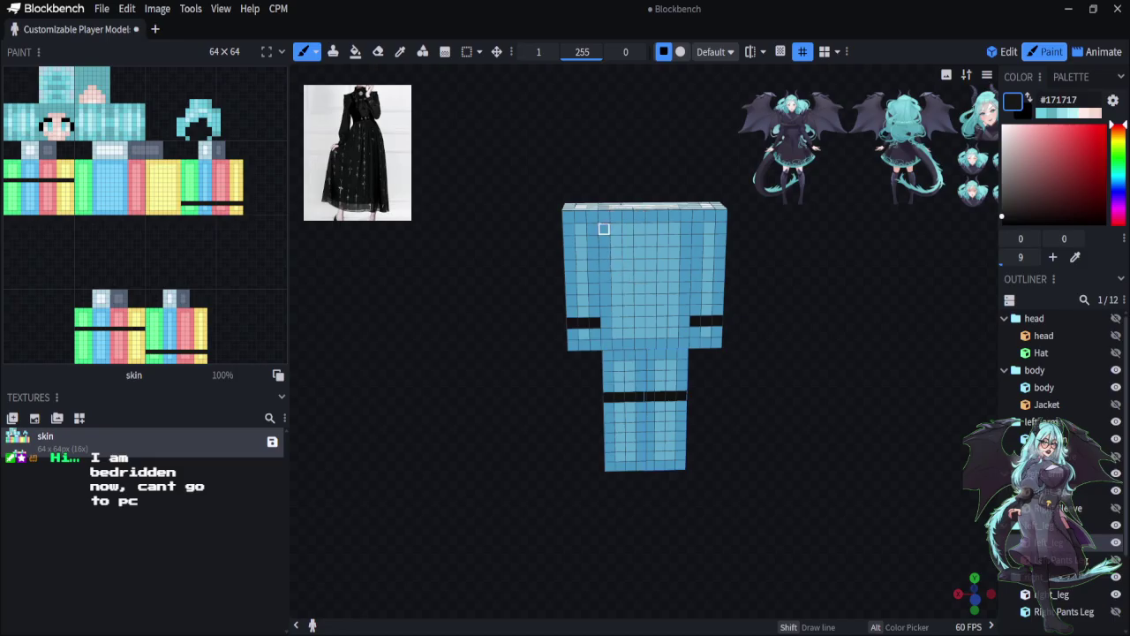
Paint three-pixel-tall #171717 strips down from the top at both side edges of the body's front face
left_click(603, 216)
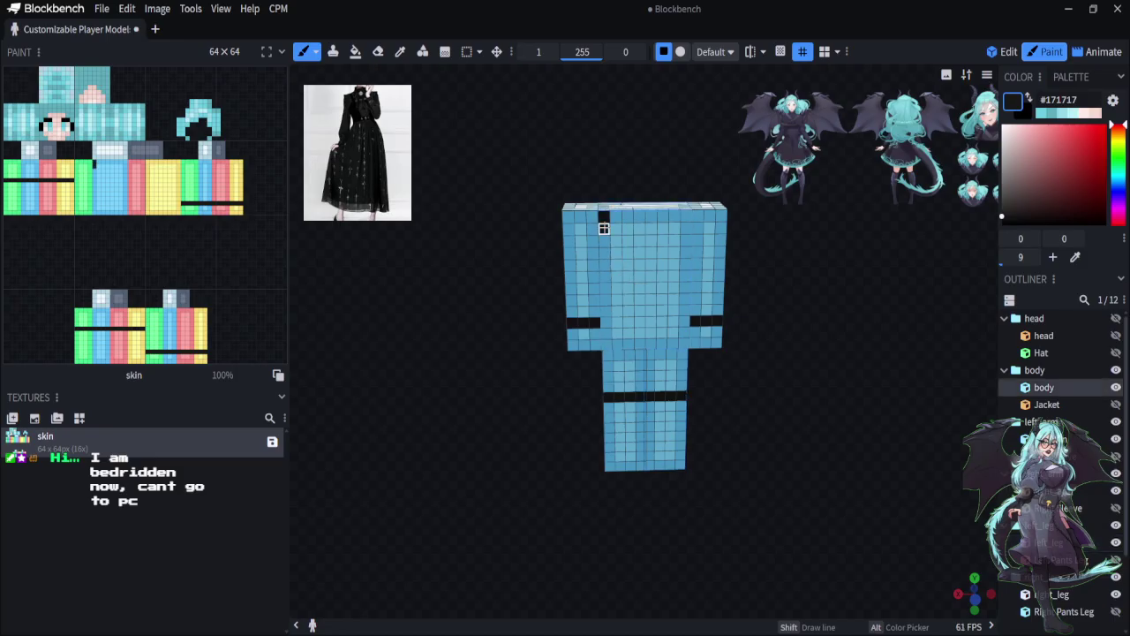
left_click(603, 241)
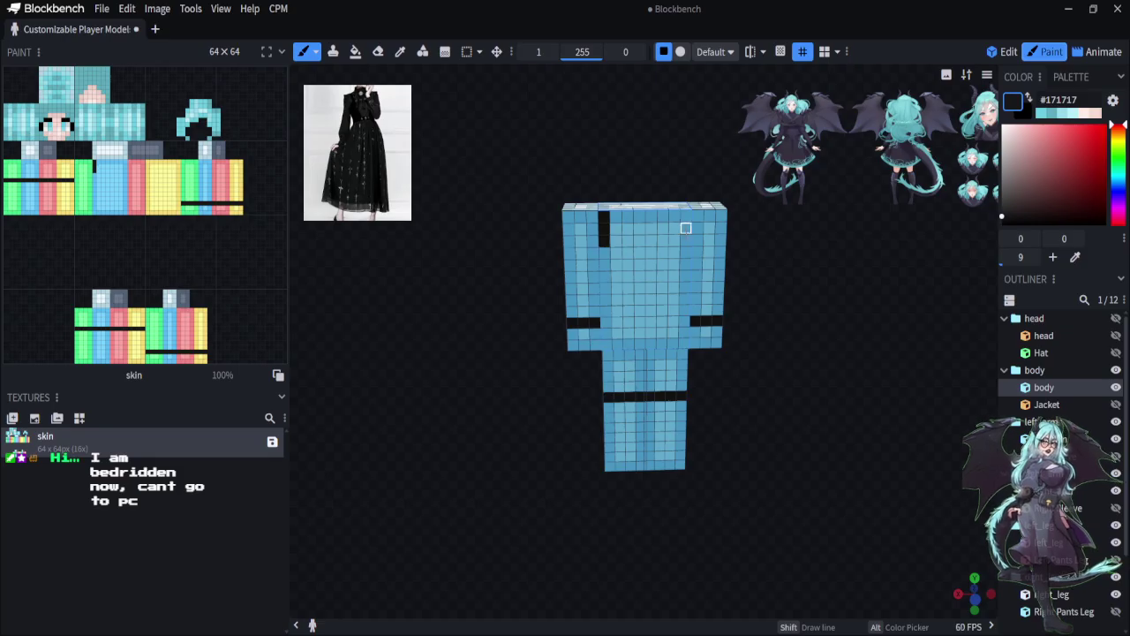
left_click(686, 216)
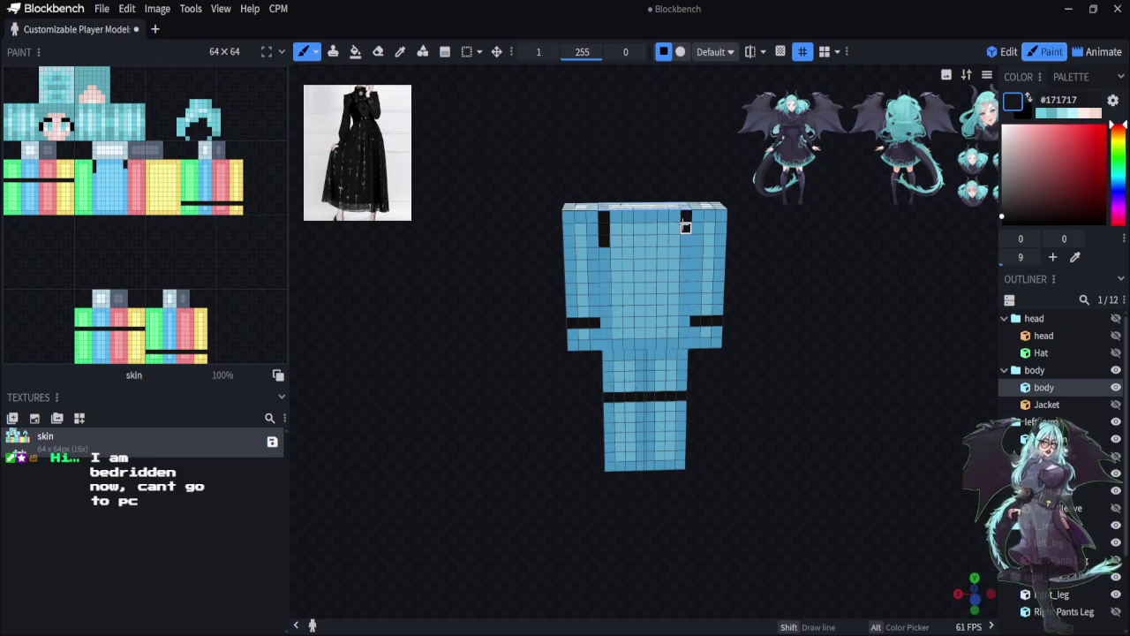
left_click(686, 240)
Fill the body cube's entire top face with #171717
left_click_drag(672, 137, 675, 263)
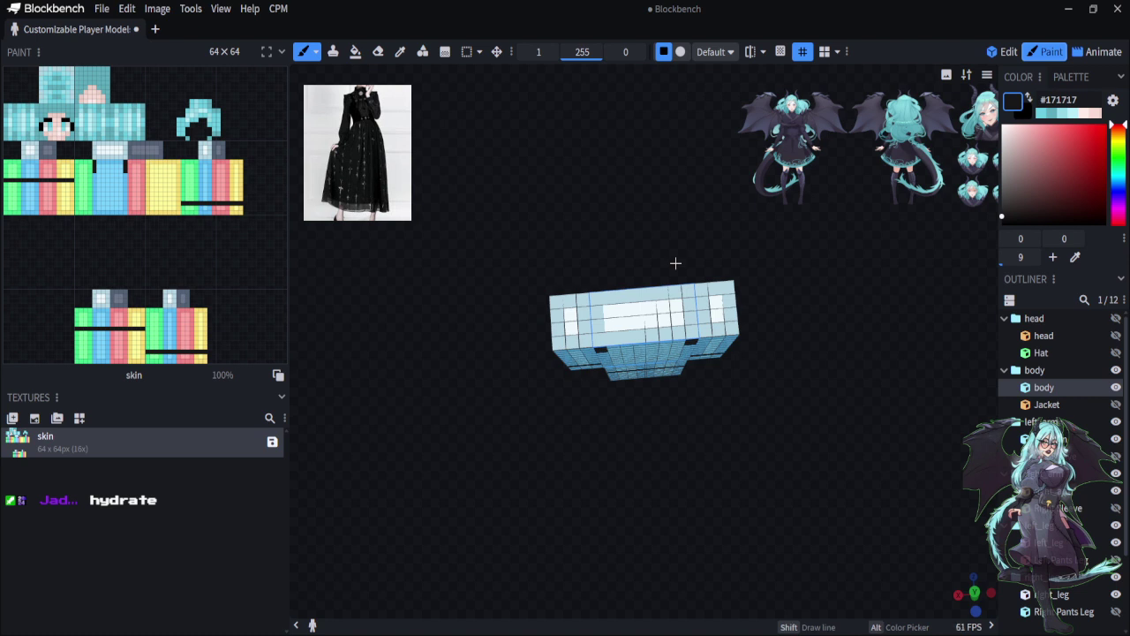
left_click_drag(621, 238, 598, 243)
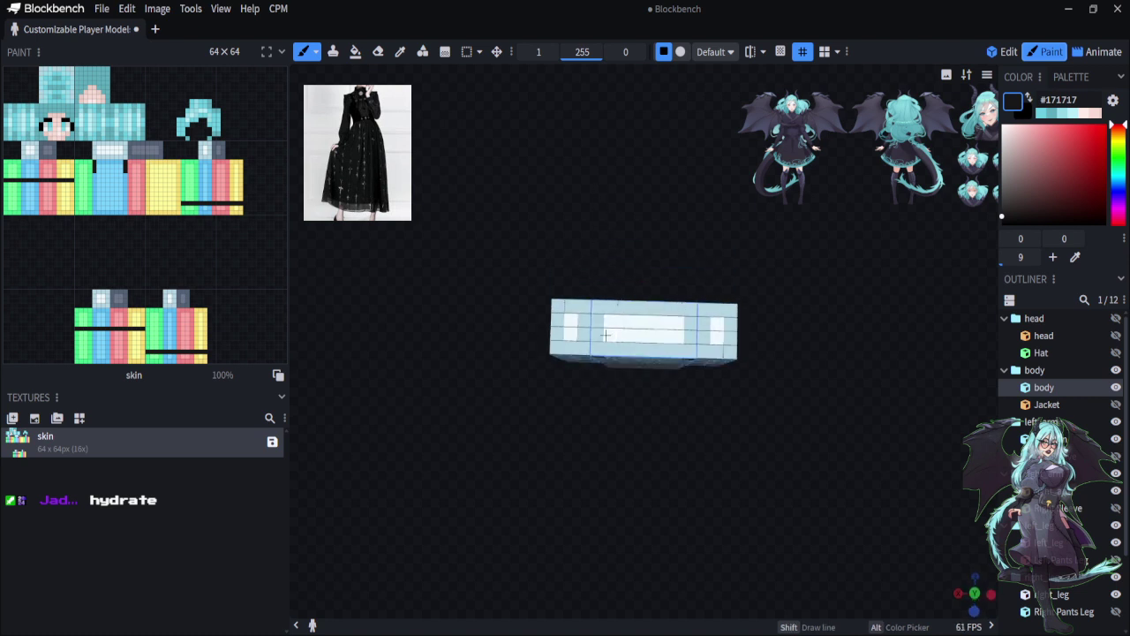
mouse_move(600, 347)
left_mouse_down()
mouse_move(599, 309)
mouse_move(678, 308)
mouse_move(690, 321)
left_mouse_up()
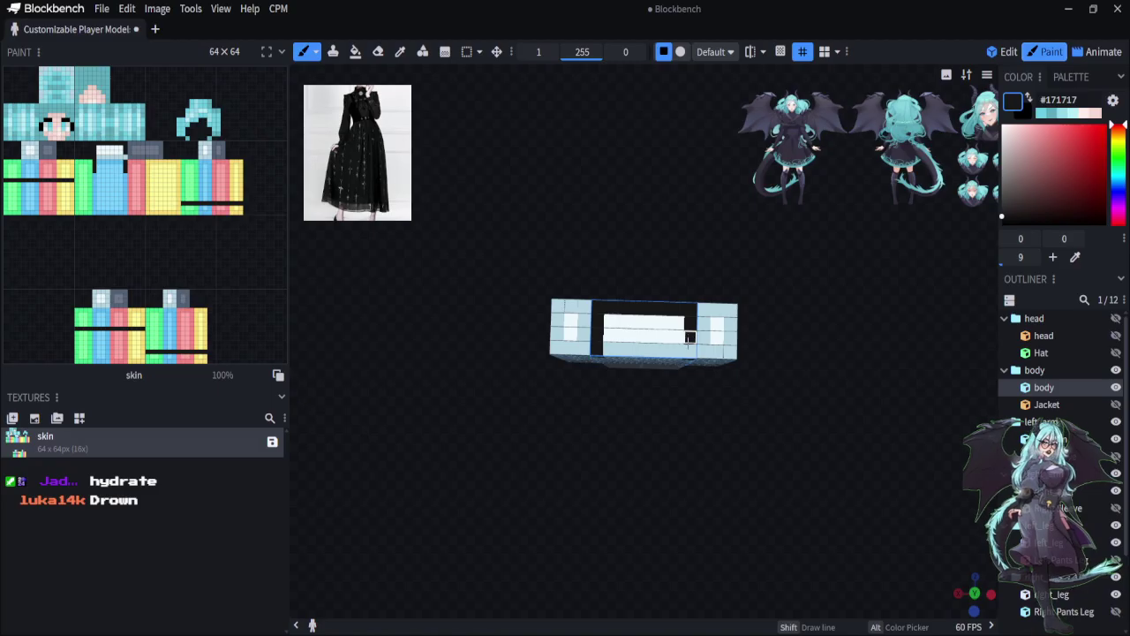
left_click(663, 349)
mouse_move(663, 350)
left_mouse_down()
mouse_move(609, 337)
mouse_move(677, 323)
mouse_move(676, 336)
mouse_move(624, 334)
left_mouse_up()
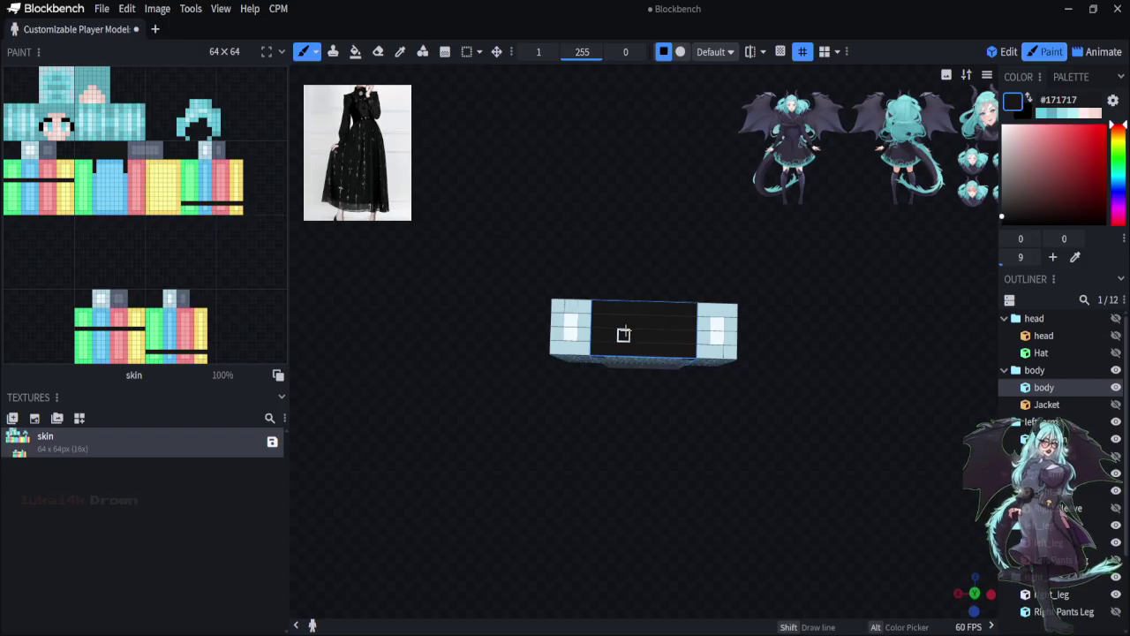
Paint matching three-pixel-tall #171717 strips at both upper side edges of the body's back face
left_click_drag(622, 556, 937, 421)
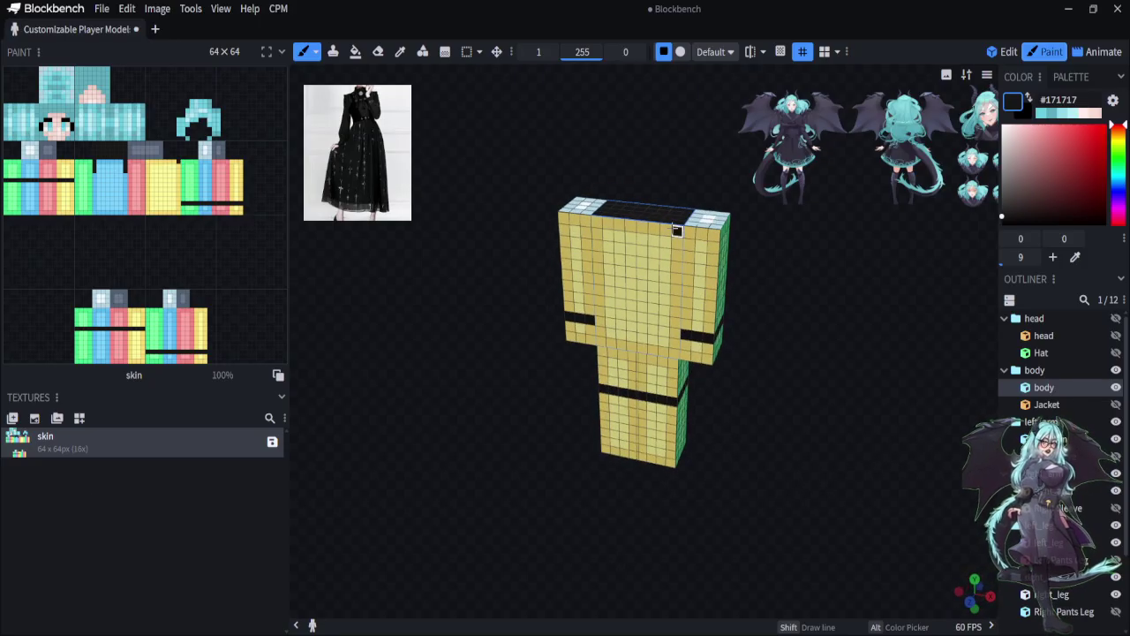
left_click_drag(677, 242, 676, 260)
left_click(596, 232)
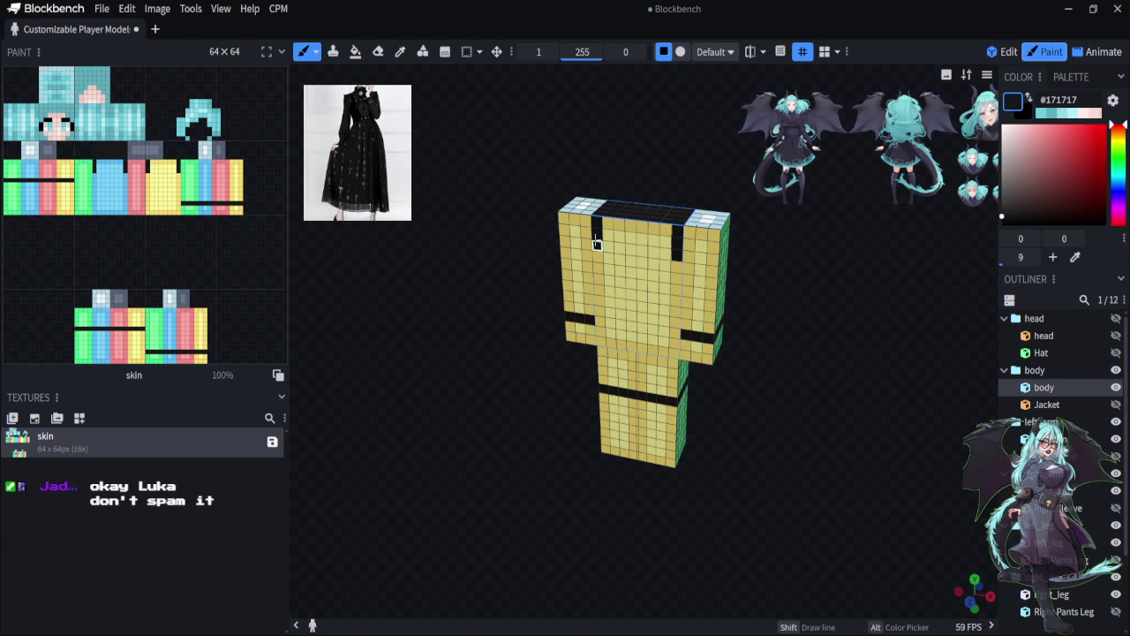
left_click_drag(597, 243, 597, 252)
Paint a one-pixel-high #171717 waistline across the full width of the body's front face
left_click_drag(875, 494, 535, 440)
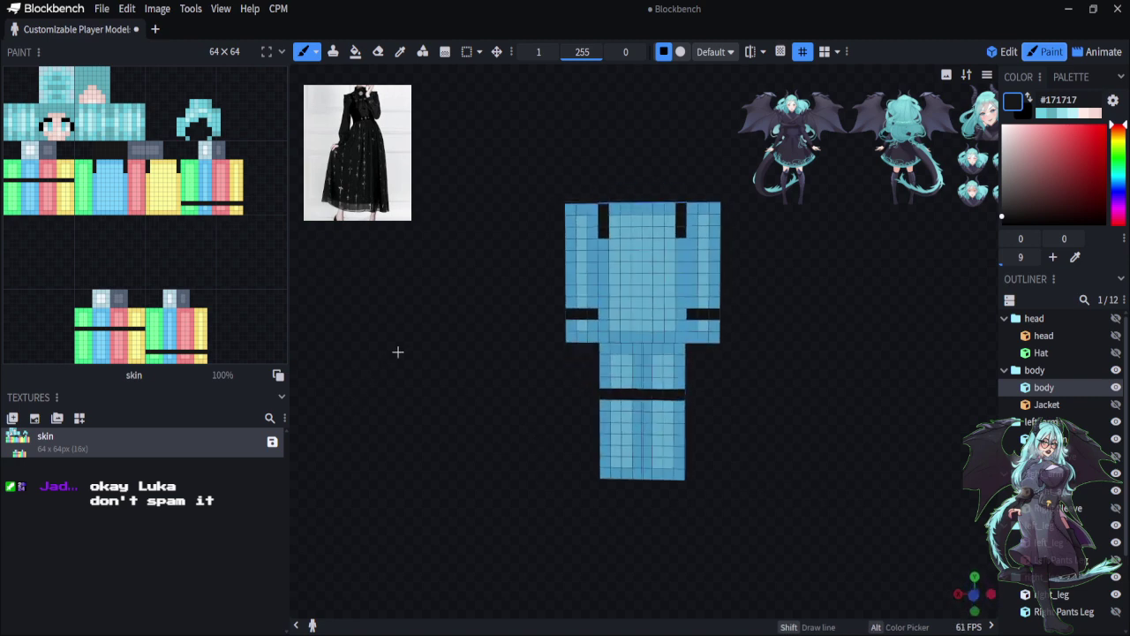
left_click_drag(398, 351, 420, 336)
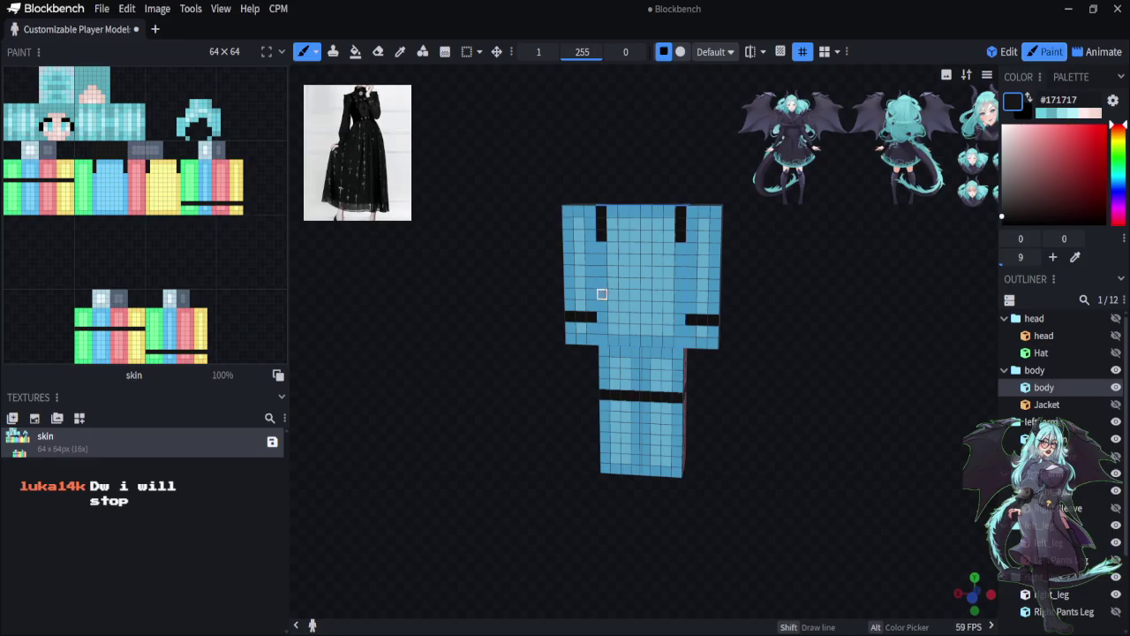
left_click_drag(602, 294, 668, 295)
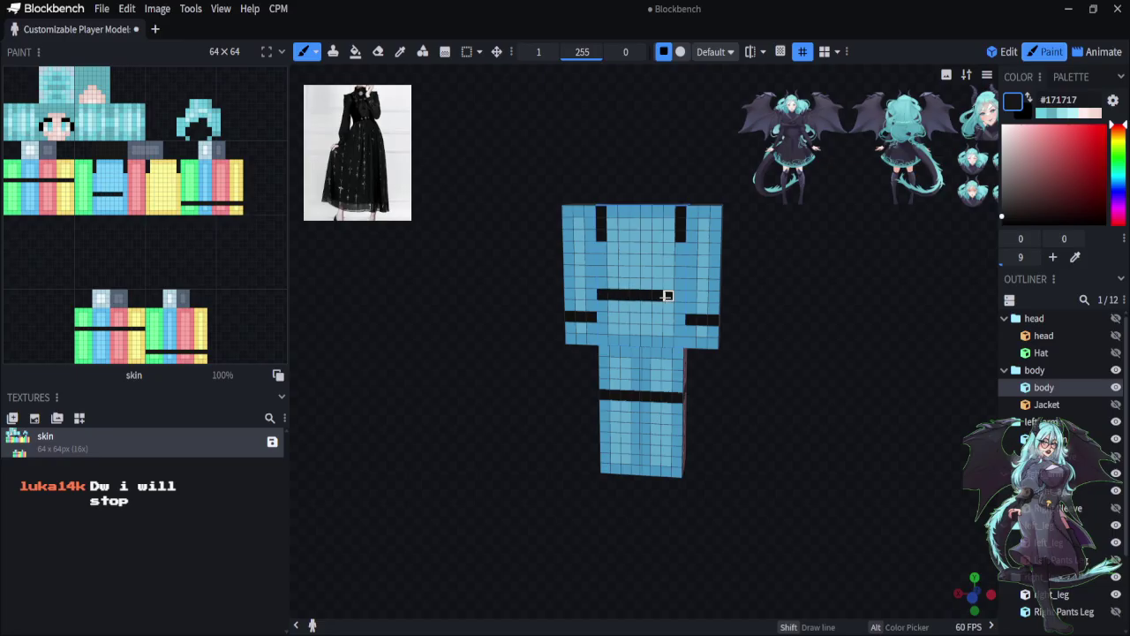
left_click_drag(868, 404, 835, 404)
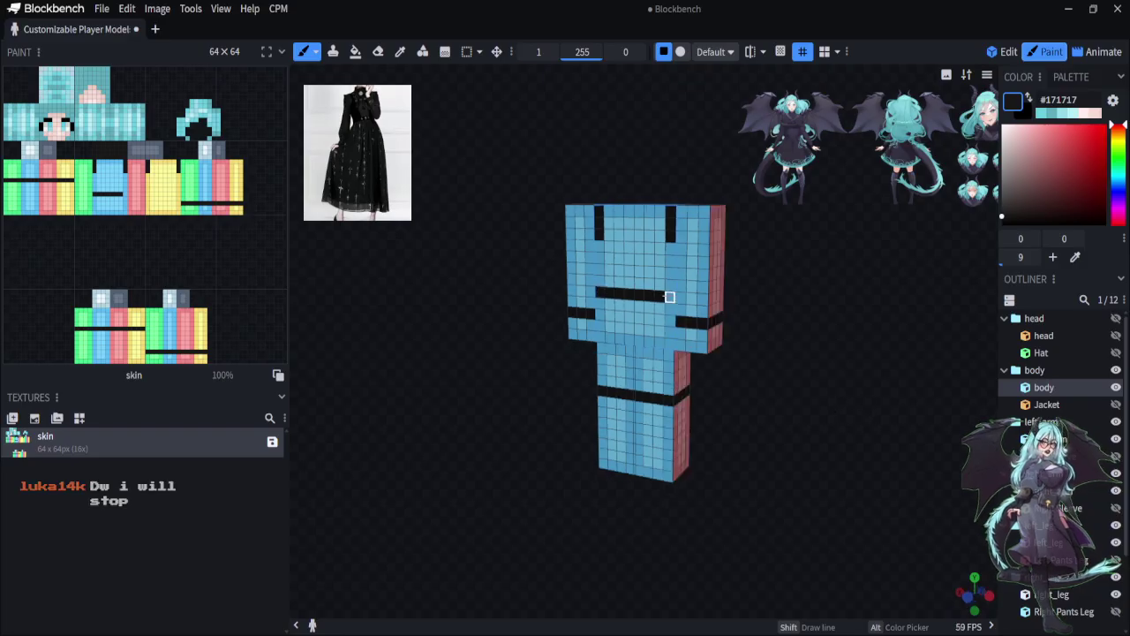
left_click_drag(732, 318, 825, 340)
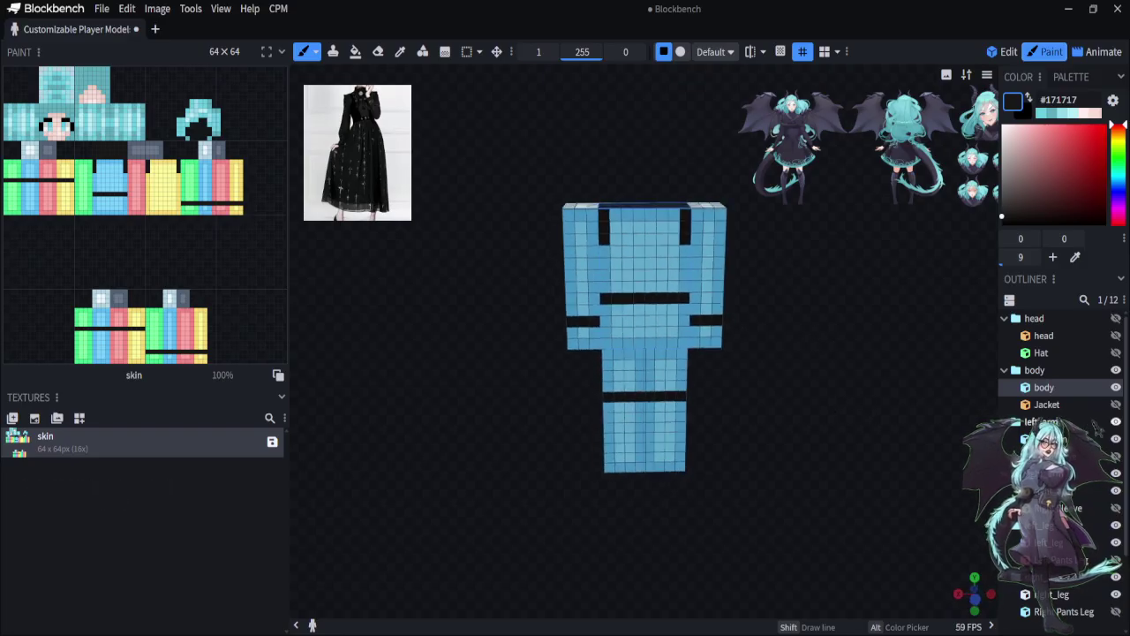
Hide the left and right arm cubes and fill the body's red left side face completely with #171717
left_click(1116, 438)
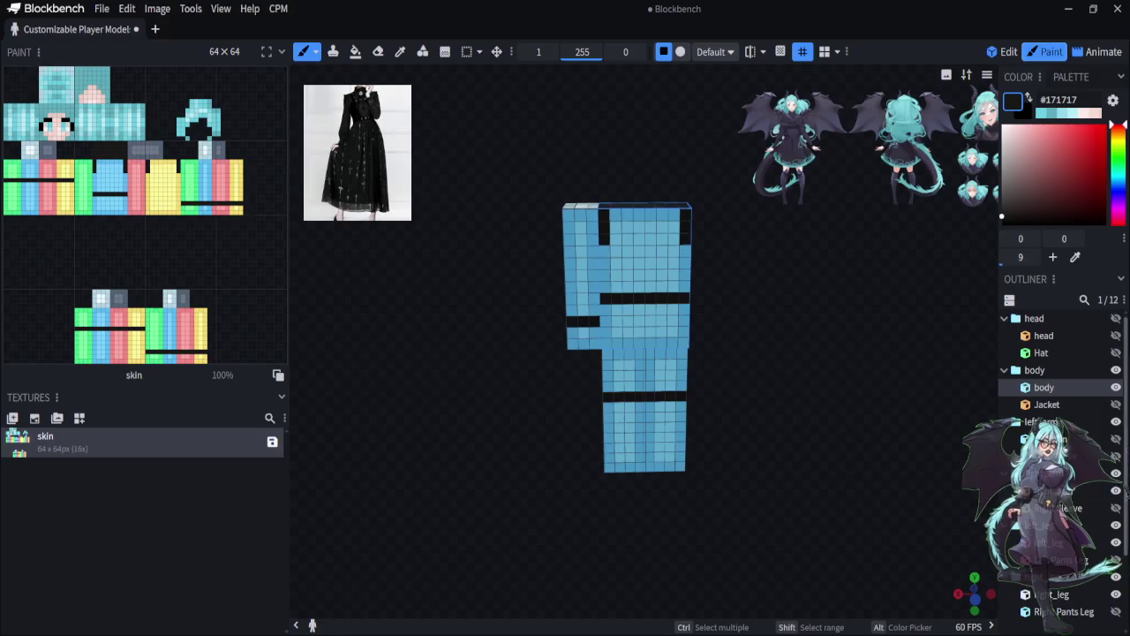
left_click(1116, 490)
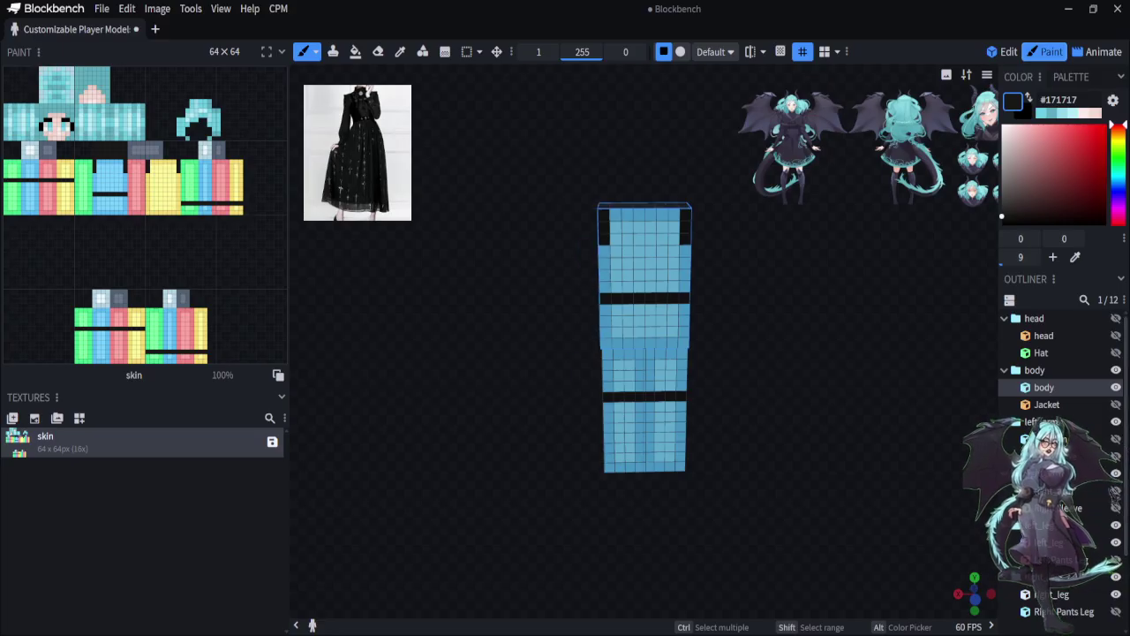
left_click_drag(780, 542, 640, 311)
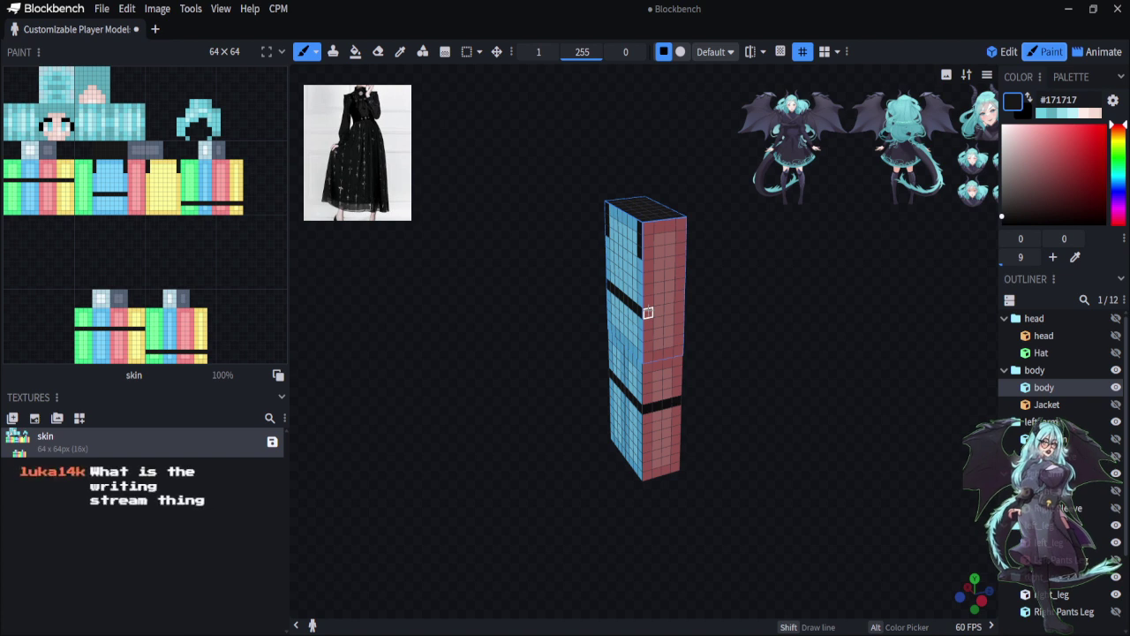
left_click_drag(648, 313, 678, 308)
mouse_move(649, 356)
left_mouse_down()
mouse_move(648, 321)
mouse_move(677, 329)
mouse_move(675, 318)
mouse_move(677, 339)
mouse_move(658, 345)
mouse_move(648, 301)
mouse_move(677, 291)
mouse_move(658, 288)
left_mouse_up()
left_click(658, 344)
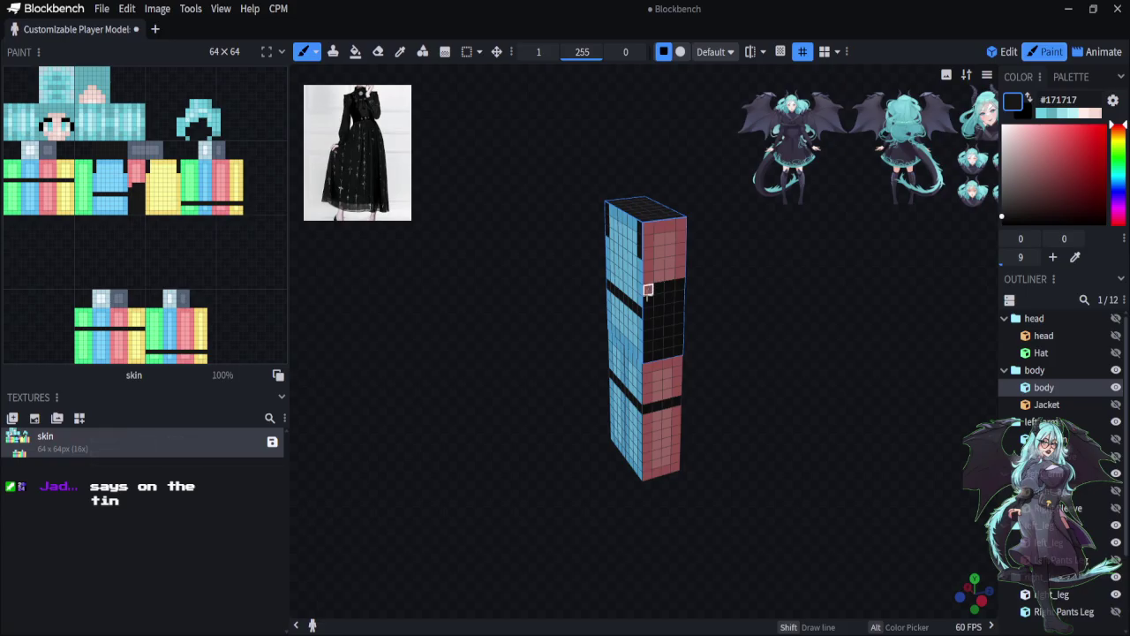
mouse_move(648, 290)
left_mouse_down()
mouse_move(647, 232)
mouse_move(680, 225)
left_mouse_up()
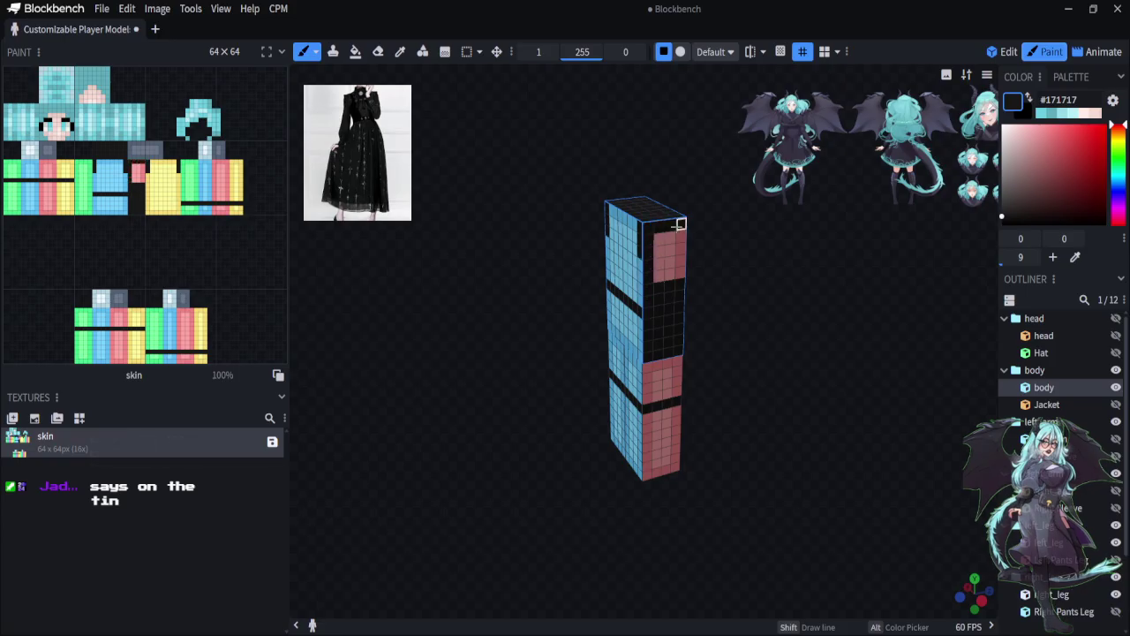
mouse_move(676, 268)
left_mouse_down()
mouse_move(659, 277)
mouse_move(669, 247)
left_mouse_up()
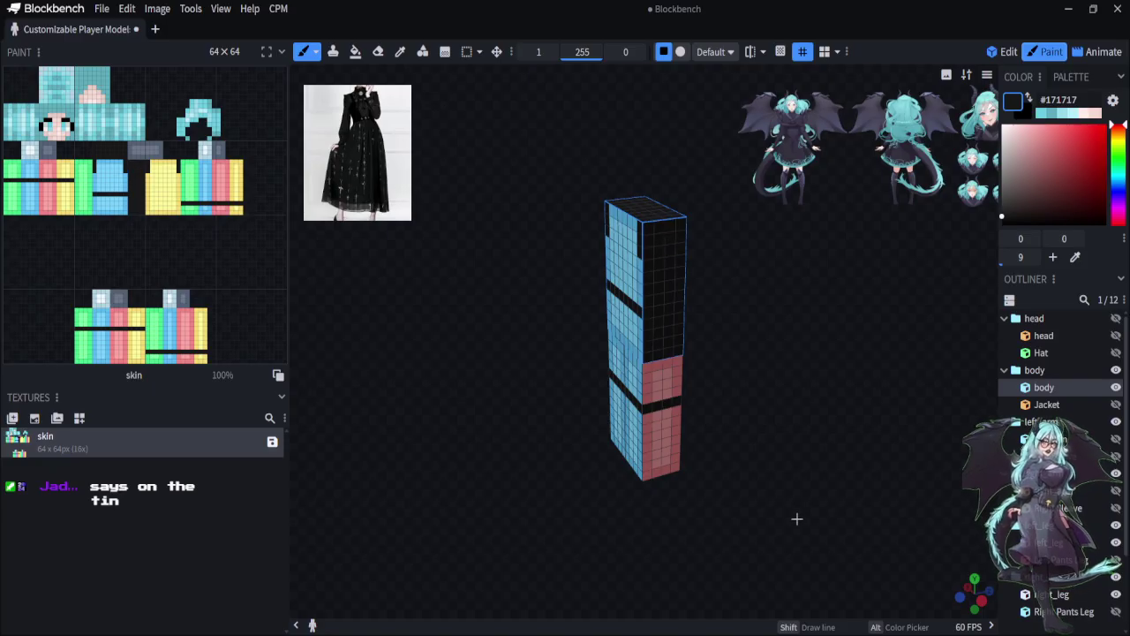
Erase the middle pixels of the front waistline and paint #171717 pixels one row below to form a centre dip
left_click_drag(796, 520, 656, 323)
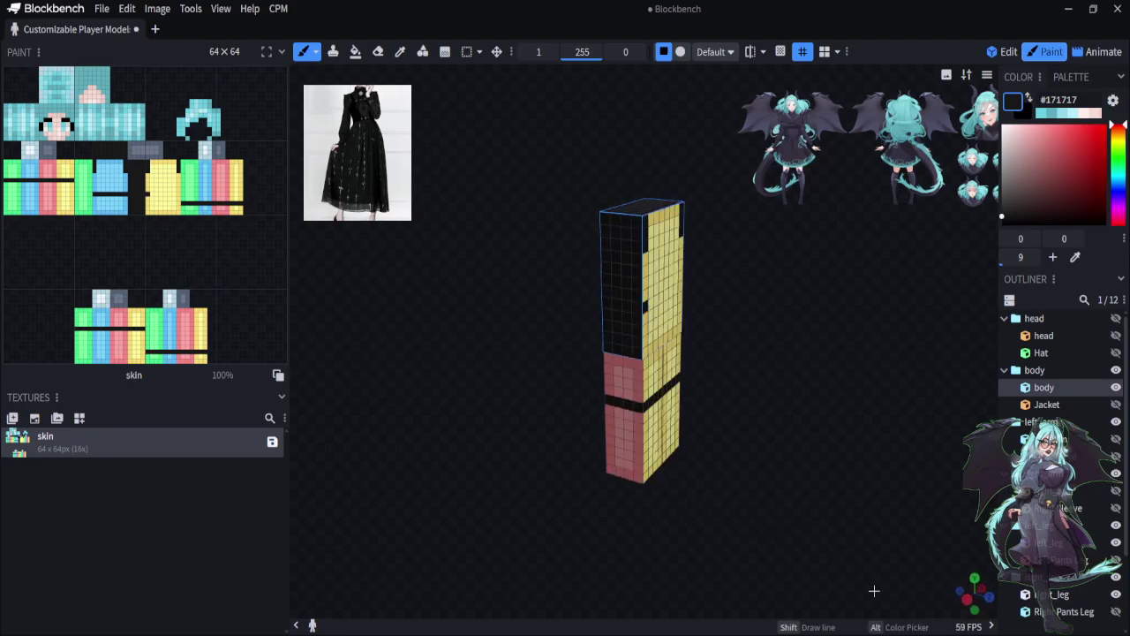
left_click_drag(576, 592, 761, 592)
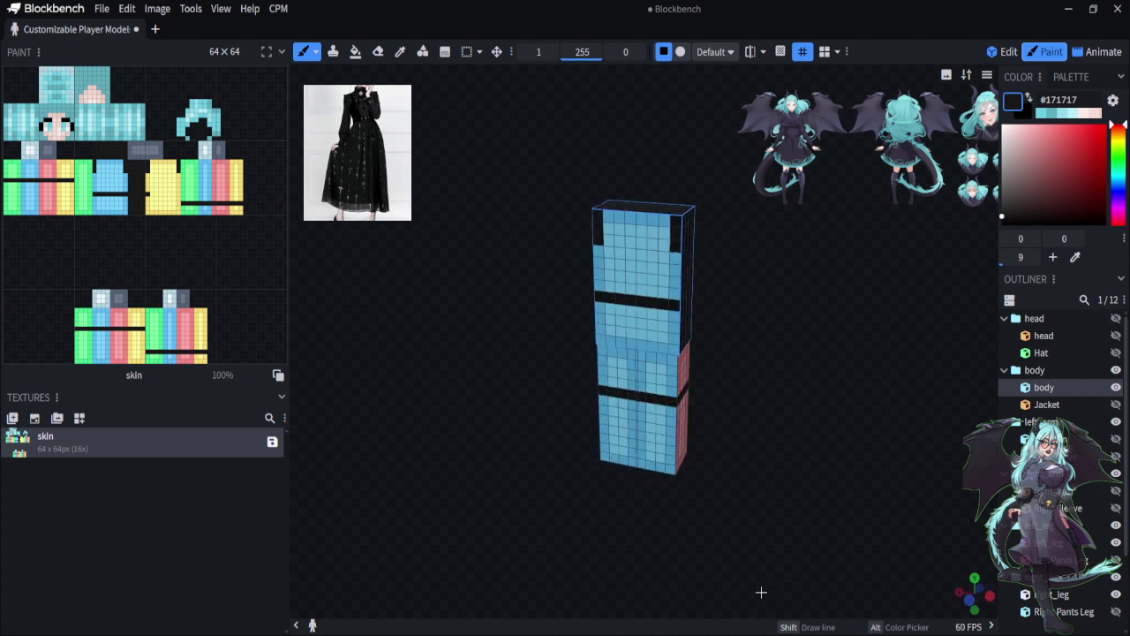
left_click(378, 52)
left_click_drag(641, 301, 620, 298)
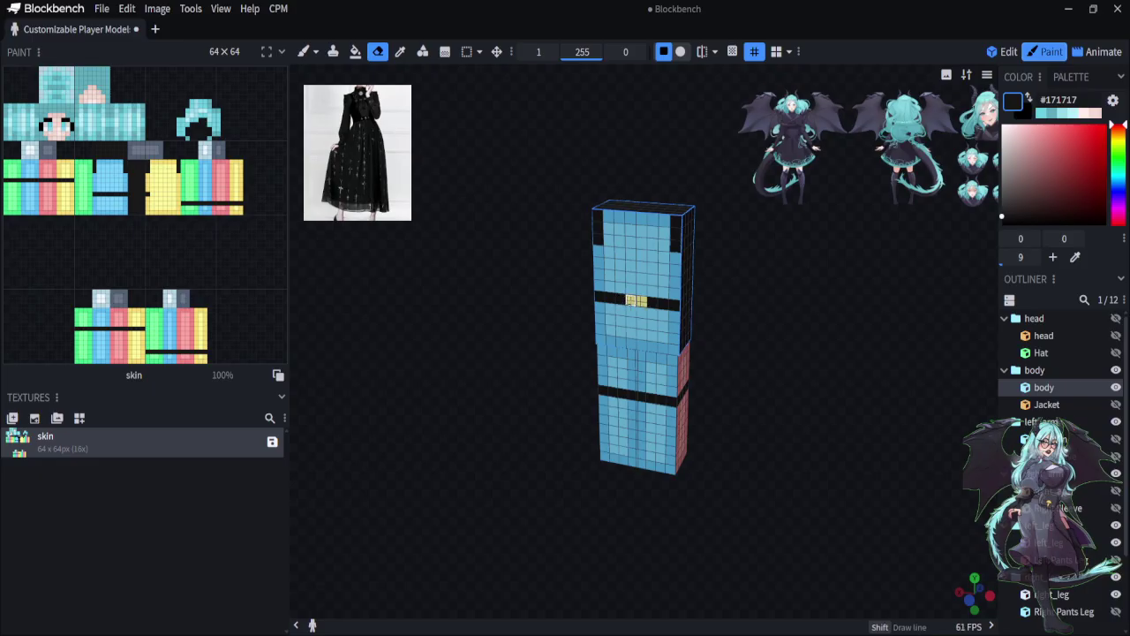
left_click(303, 52)
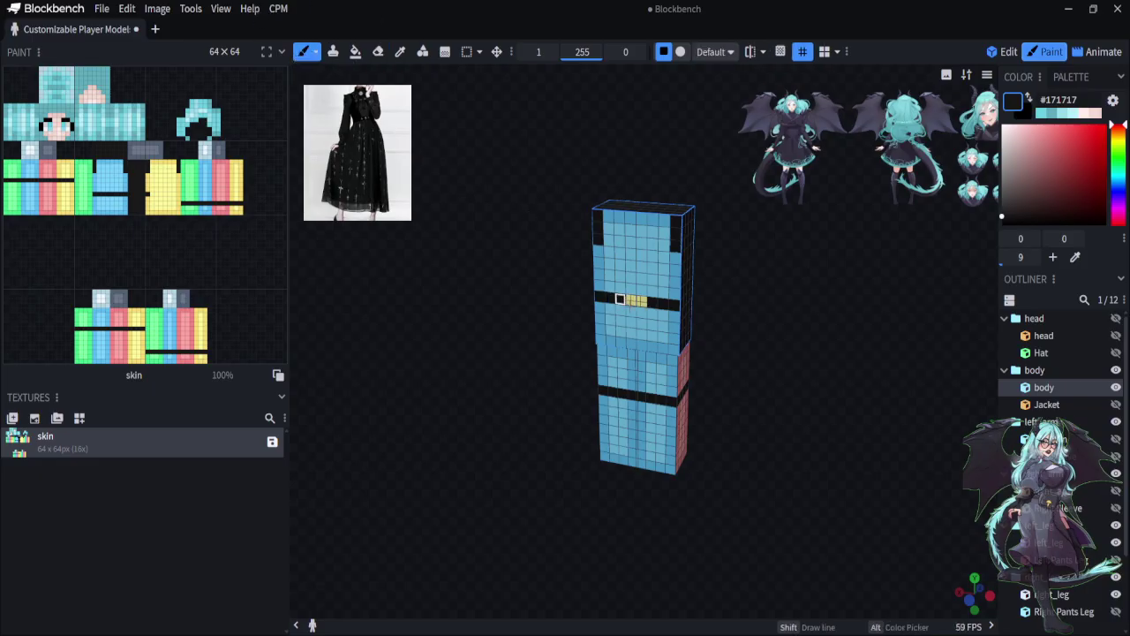
Paint the #171717 waistline across the body's back face, with a two-pixel centre dip one row lower
left_click_drag(835, 527, 543, 480)
left_click(679, 297)
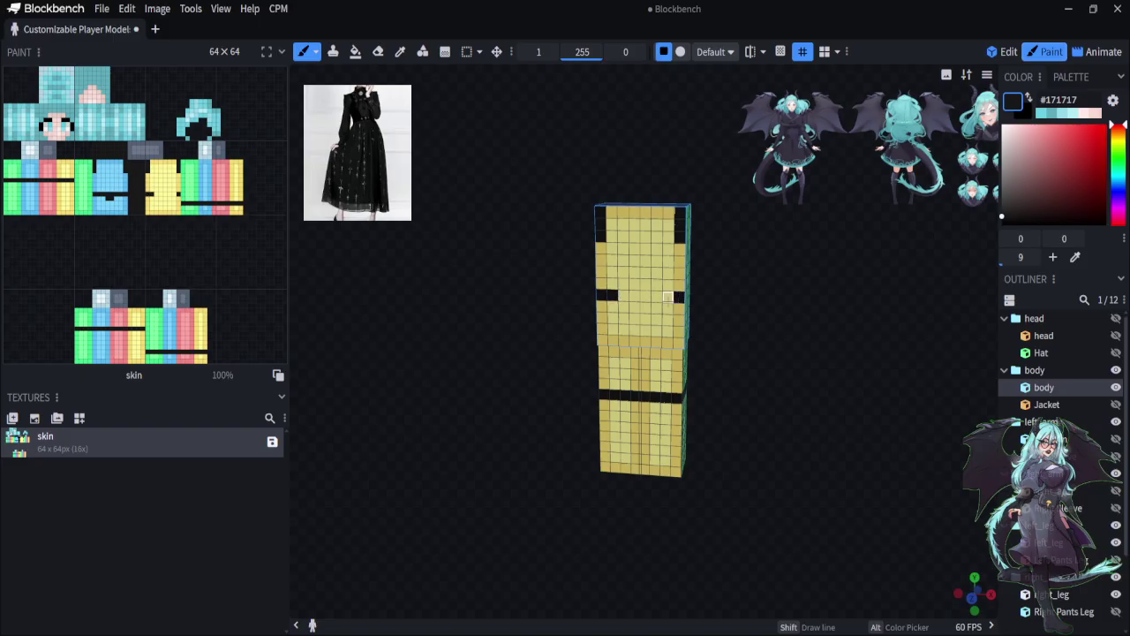
mouse_move(668, 297)
left_mouse_down()
mouse_move(634, 297)
mouse_move(646, 297)
left_mouse_up()
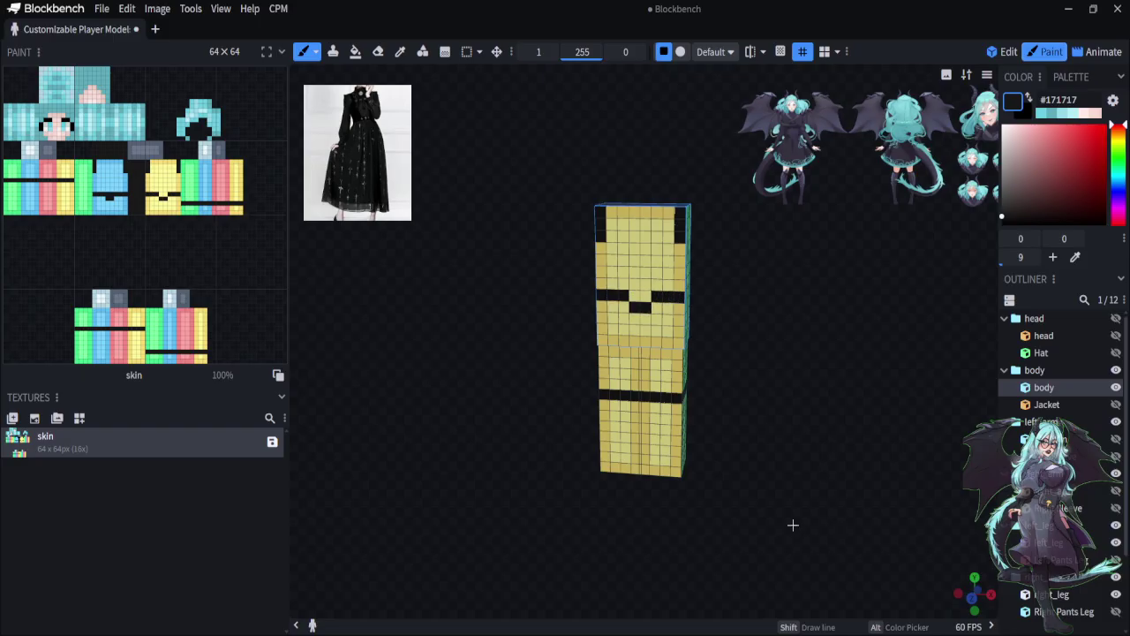
Fill the body's green right side face completely with #171717
mouse_move(793, 526)
left_mouse_down()
mouse_move(698, 313)
mouse_move(672, 301)
mouse_move(688, 299)
mouse_move(668, 311)
mouse_move(668, 351)
mouse_move(689, 346)
mouse_move(681, 319)
left_mouse_up()
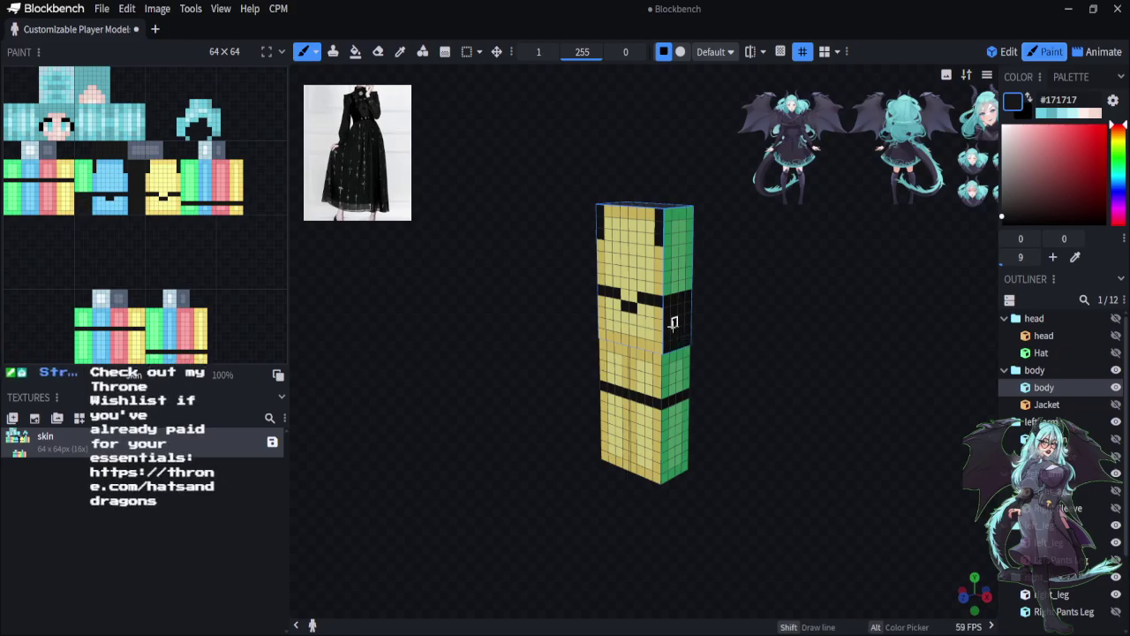
mouse_move(672, 324)
left_mouse_down()
mouse_move(690, 269)
mouse_move(668, 265)
mouse_move(688, 252)
mouse_move(668, 238)
mouse_move(687, 233)
mouse_move(669, 214)
mouse_move(674, 225)
left_mouse_up()
Set the paint colour to the slightly lighter dark shade #252323
left_click_drag(712, 407, 467, 529)
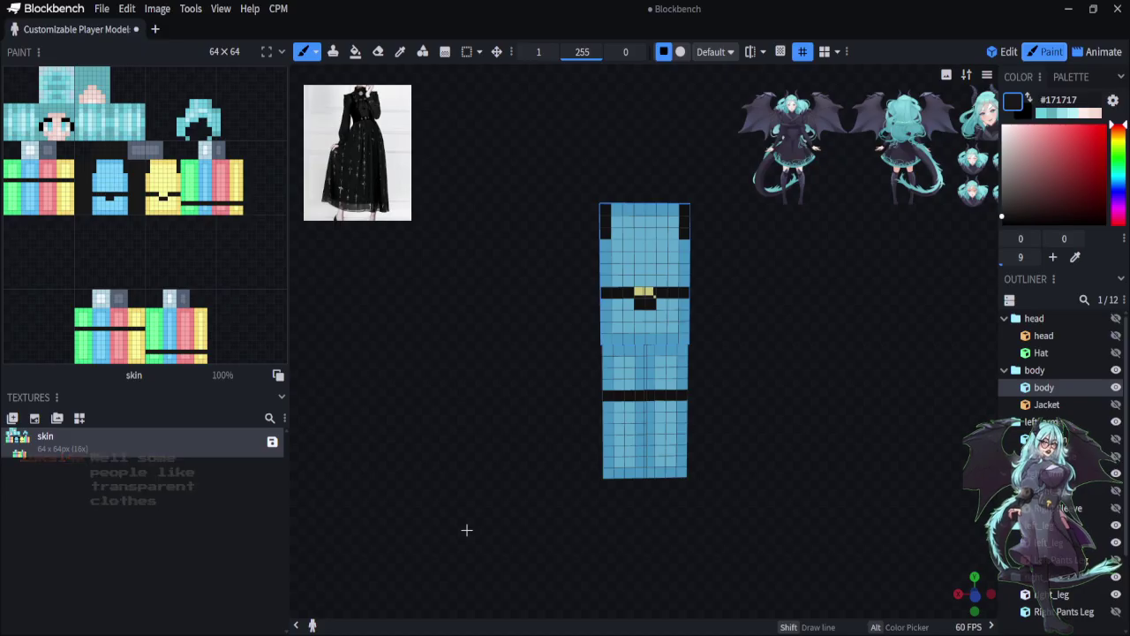
left_click_drag(467, 530, 475, 571)
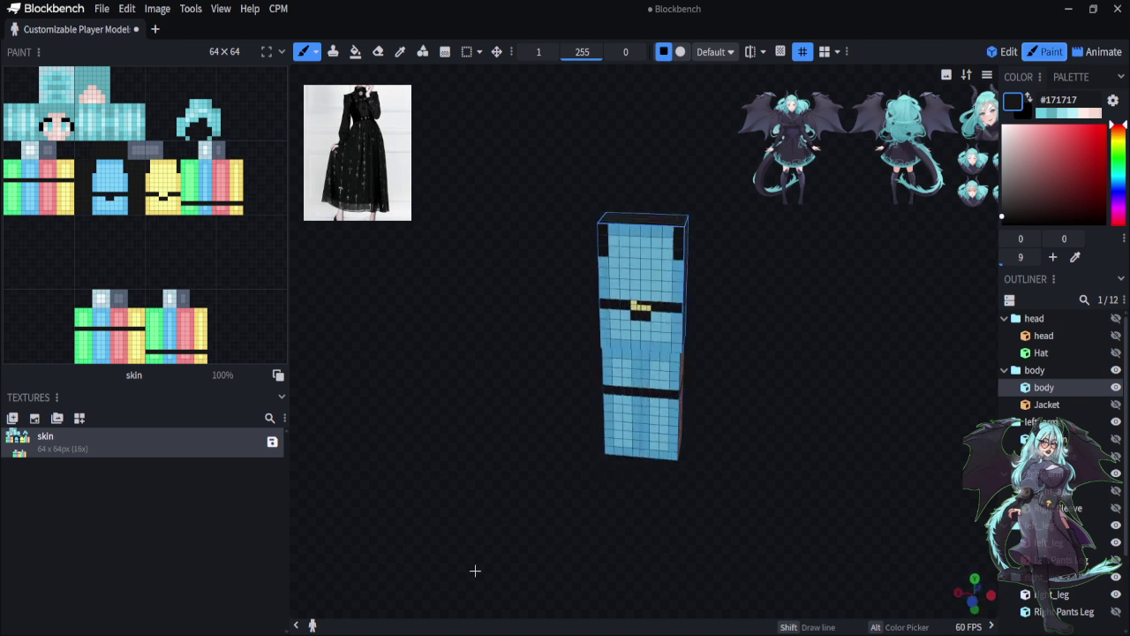
scroll(450, 487, "up", 2)
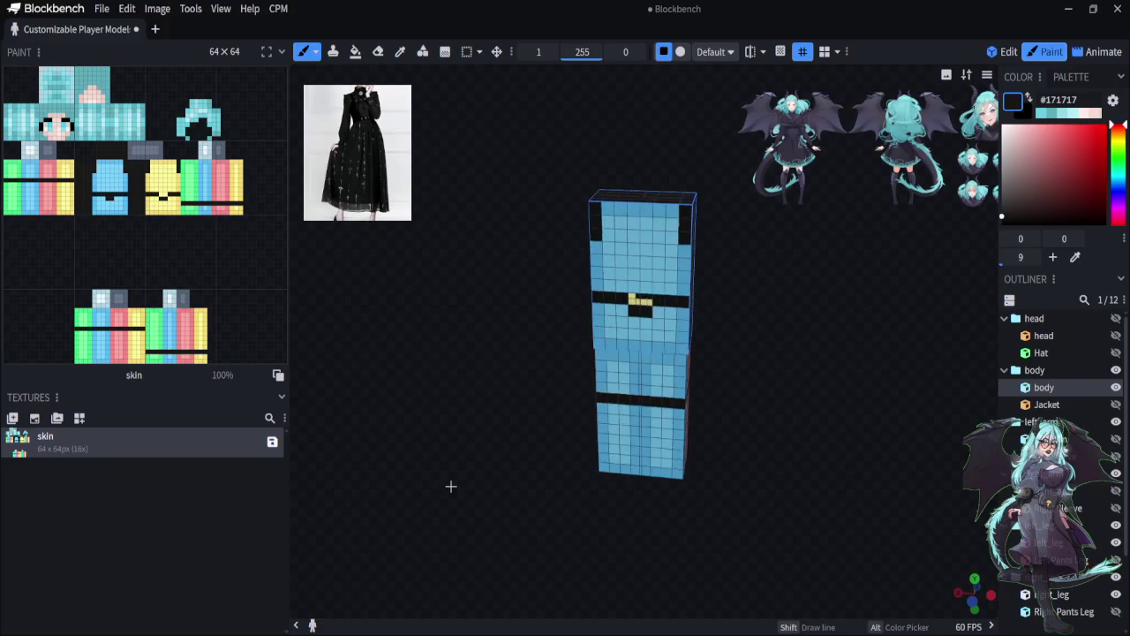
left_click(1009, 214)
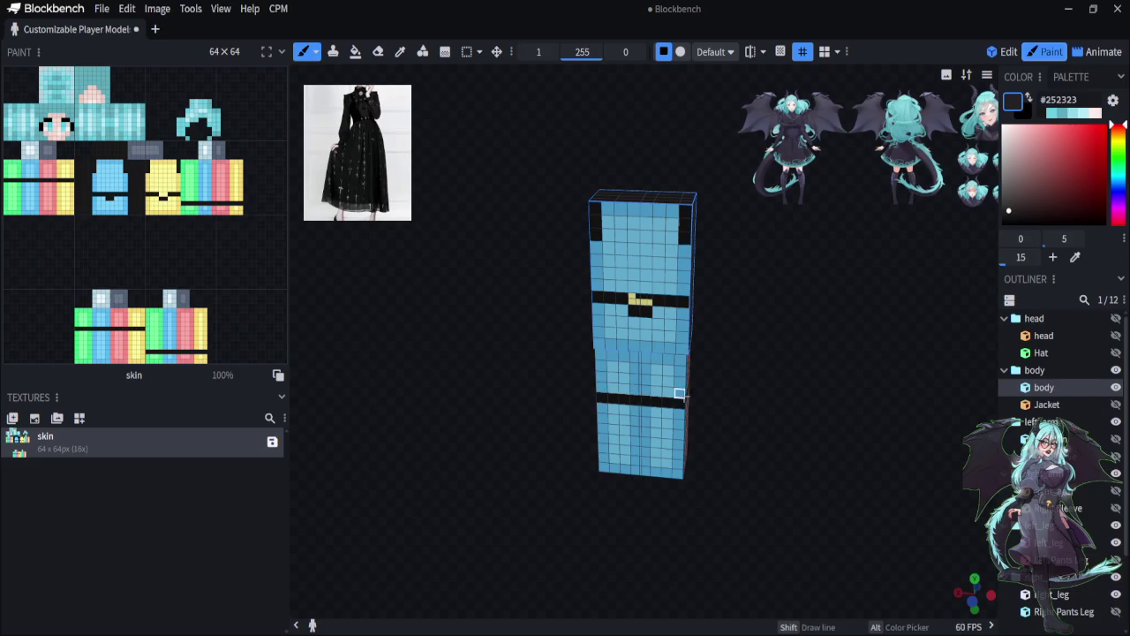
left_click_drag(799, 501, 815, 454)
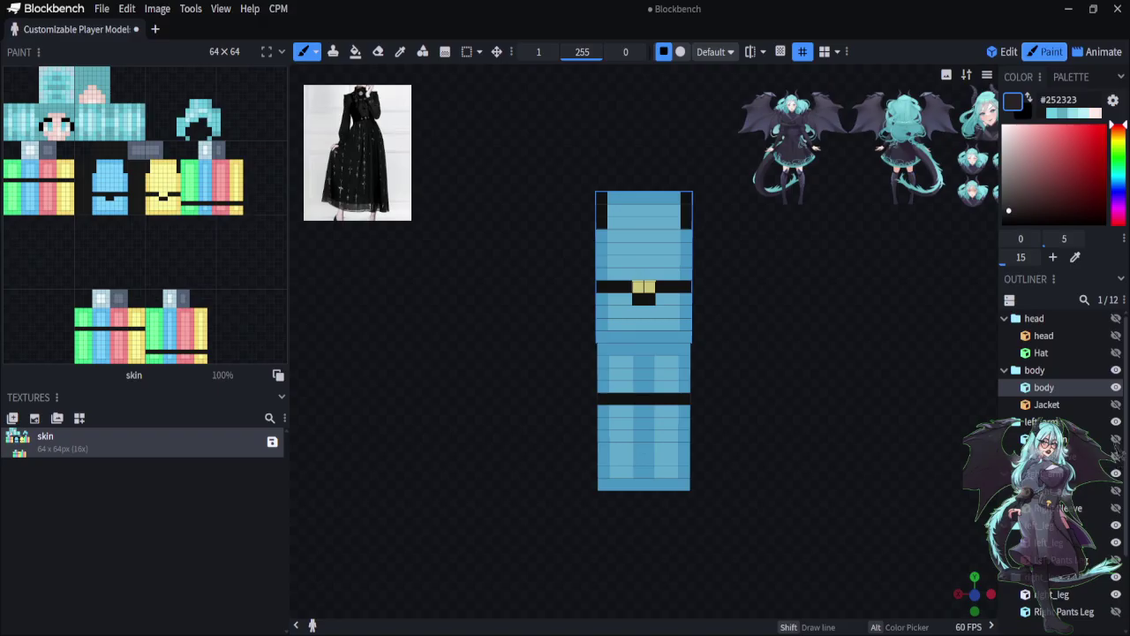
Make the left arm cube visible again and sample #171717 from the black strip on the body's front
left_click(1115, 438)
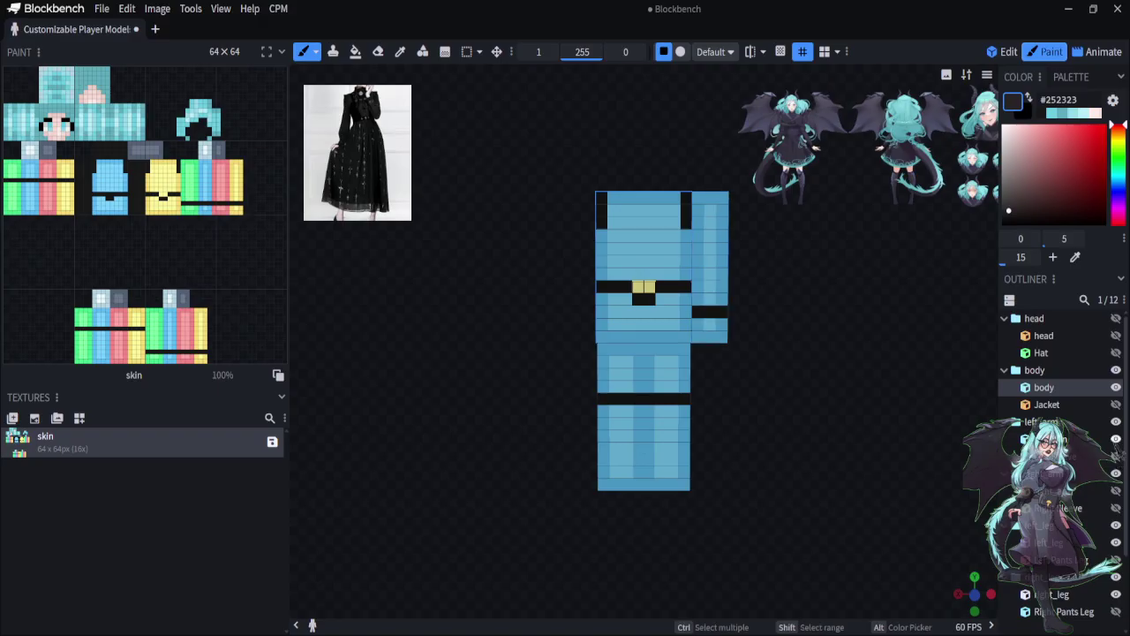
left_click(400, 52)
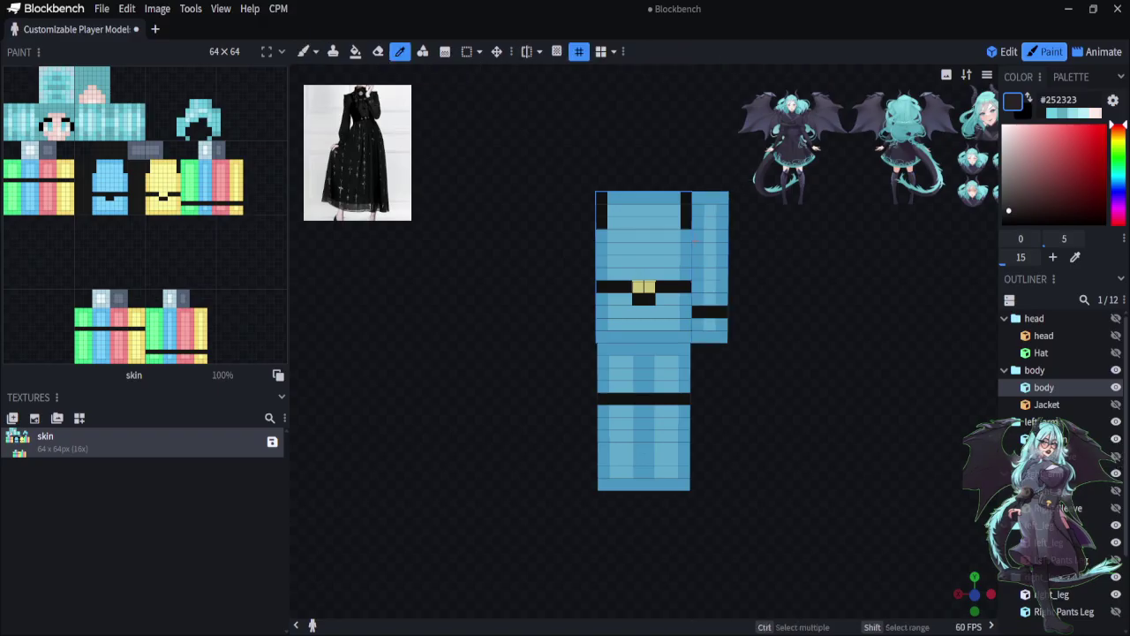
left_click(601, 212)
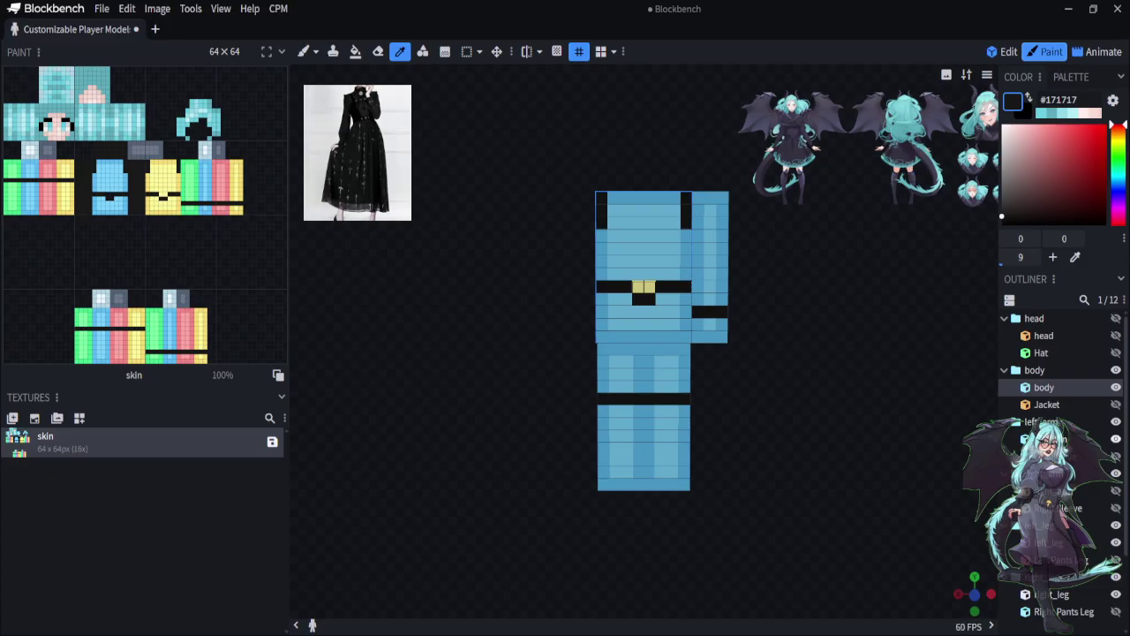
Make the right arm cube visible again and hide the body cube so the arms' inner faces are exposed
scroll(1059, 397, "down", 2)
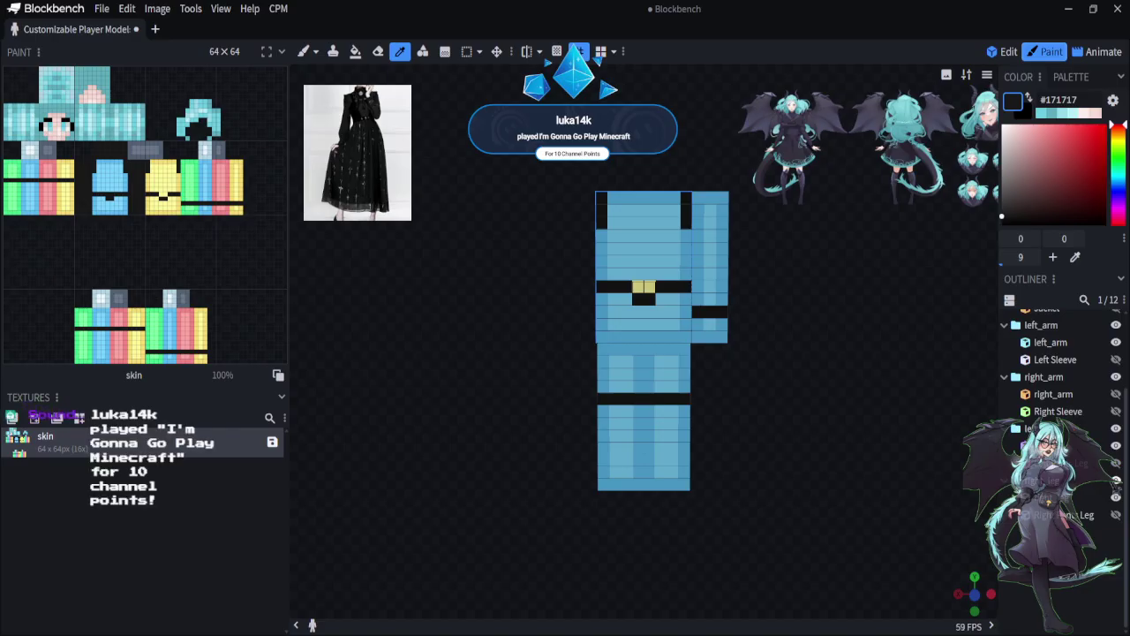
scroll(1055, 388, "up", 2)
left_click_drag(821, 464, 827, 512)
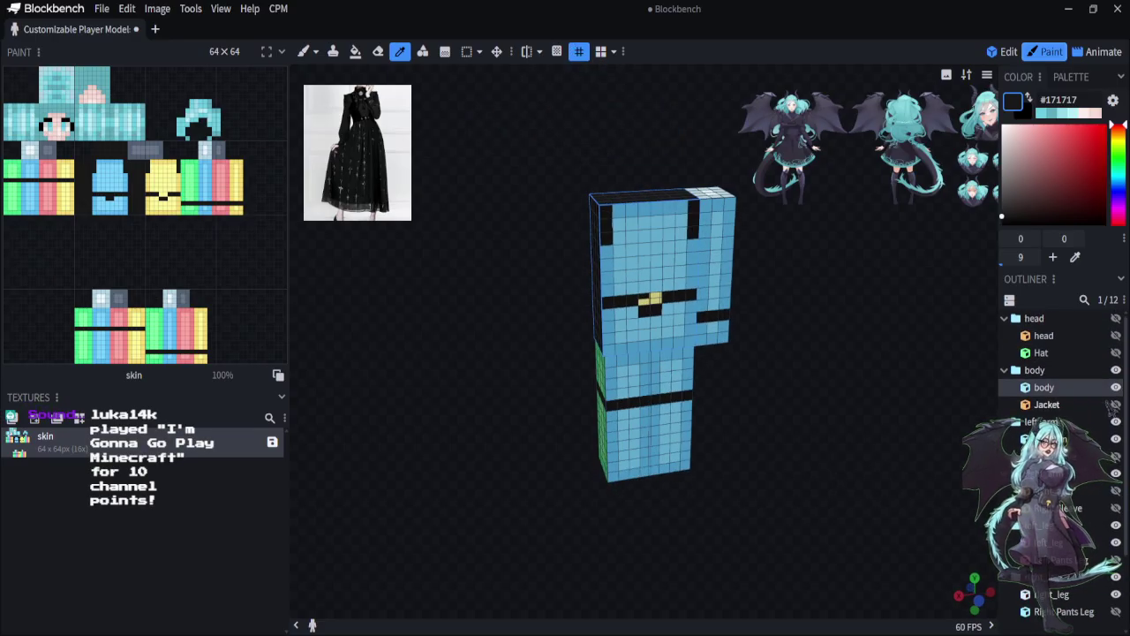
scroll(1112, 391, "down", 2)
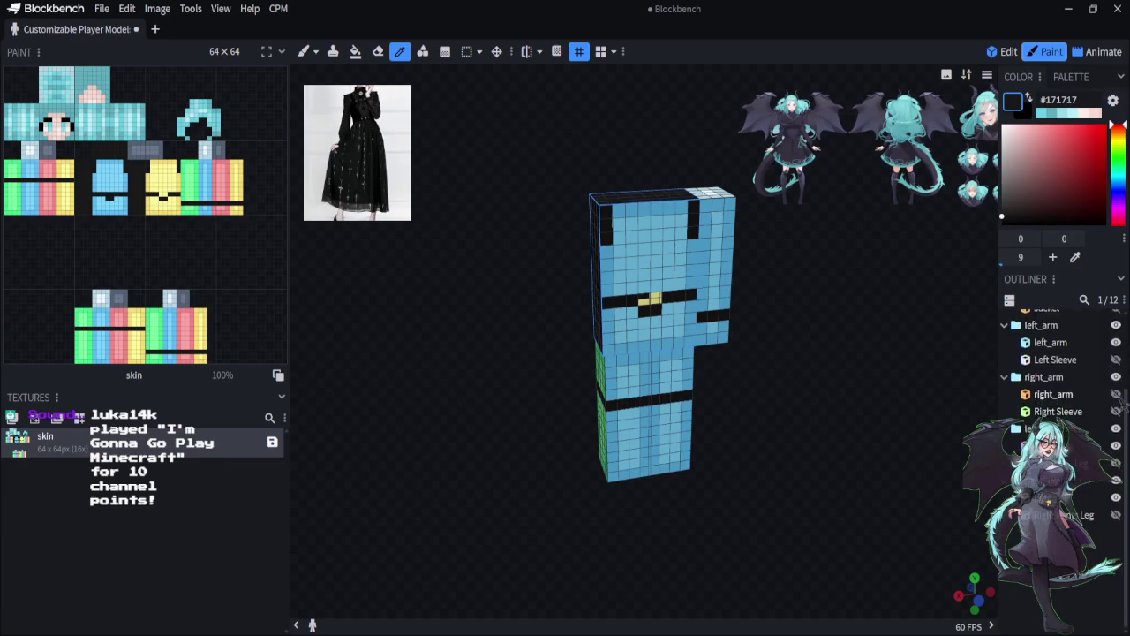
left_click(1116, 394)
left_click_drag(832, 527, 936, 457)
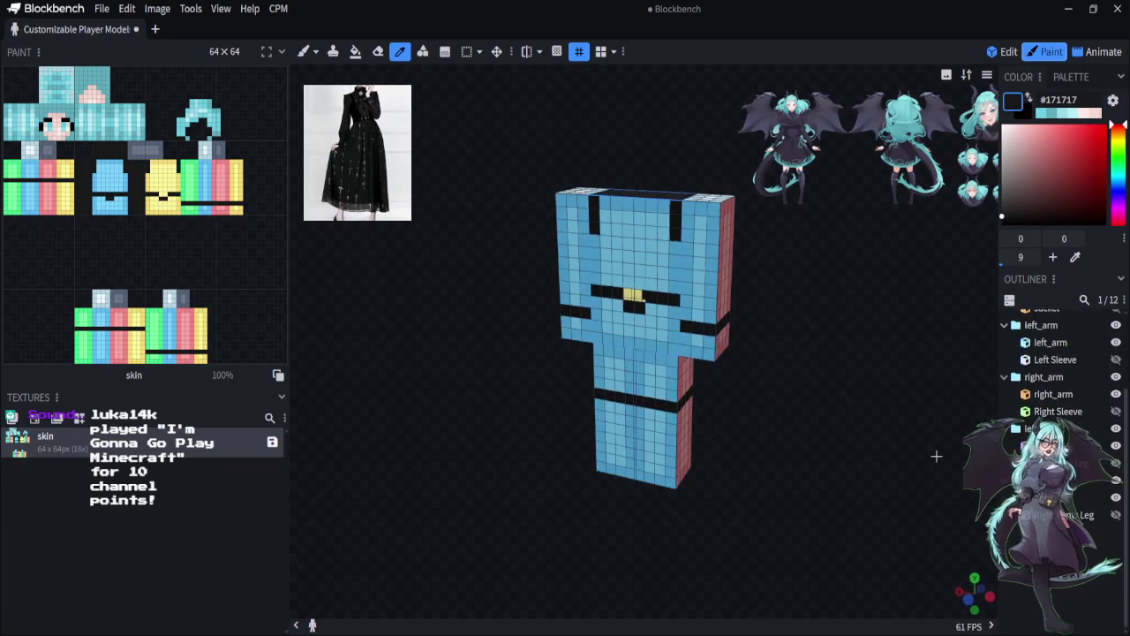
scroll(1059, 370, "up", 3)
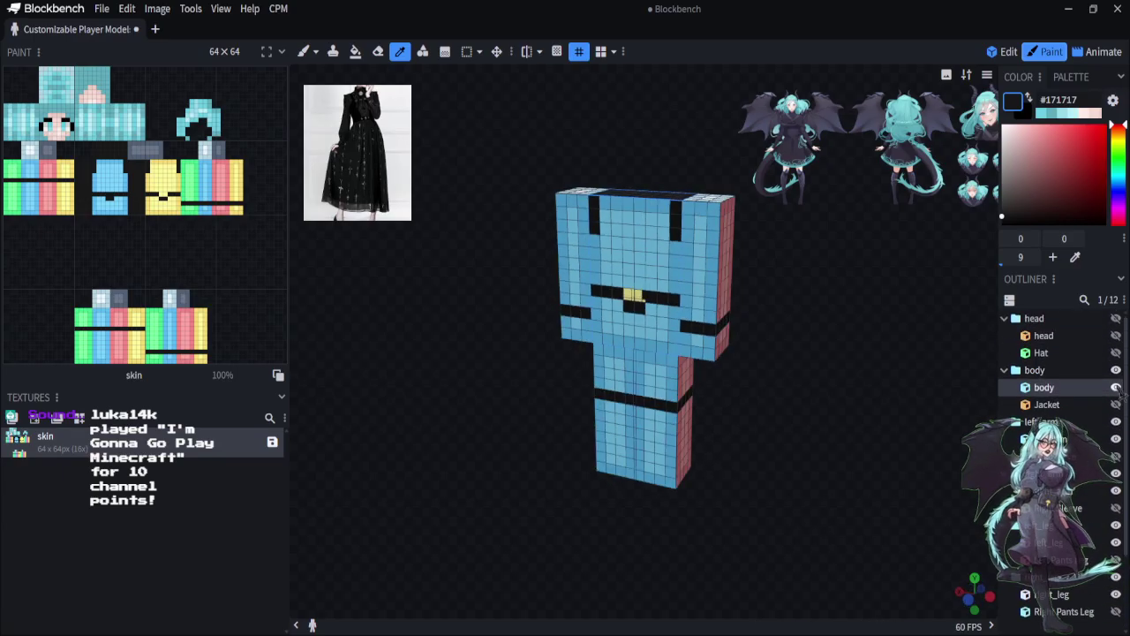
left_click(1116, 387)
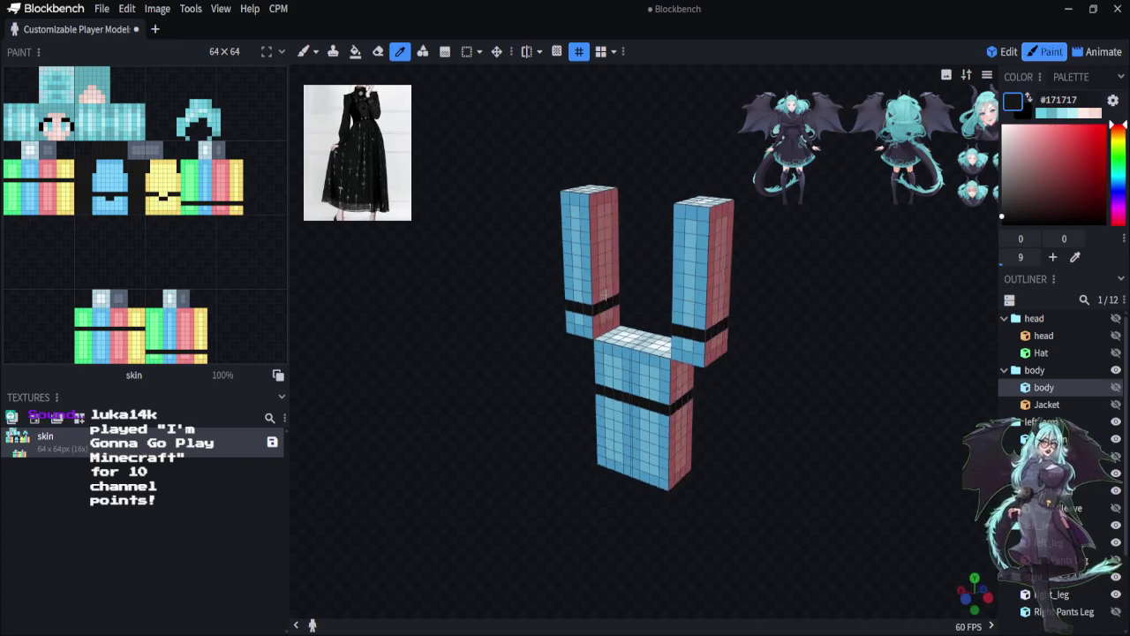
With the Pixel Brush, fill the right arm's red inner face with #171717 from the shoulder down to the black strip
left_click(314, 53)
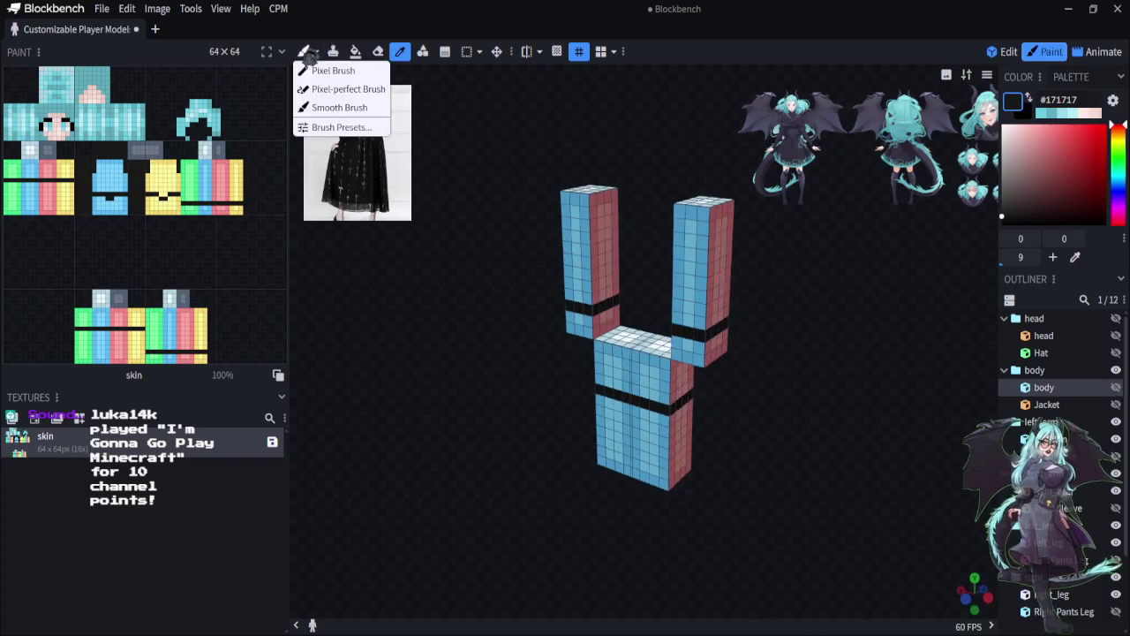
left_click(329, 71)
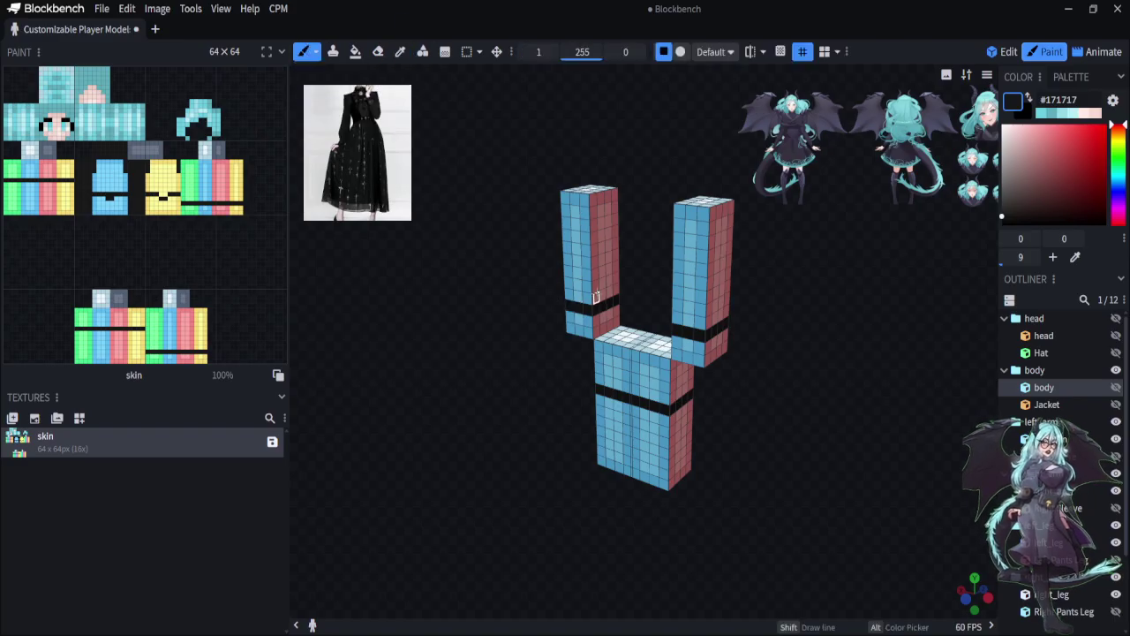
mouse_move(604, 294)
left_mouse_down()
mouse_move(616, 283)
mouse_move(585, 262)
left_mouse_up()
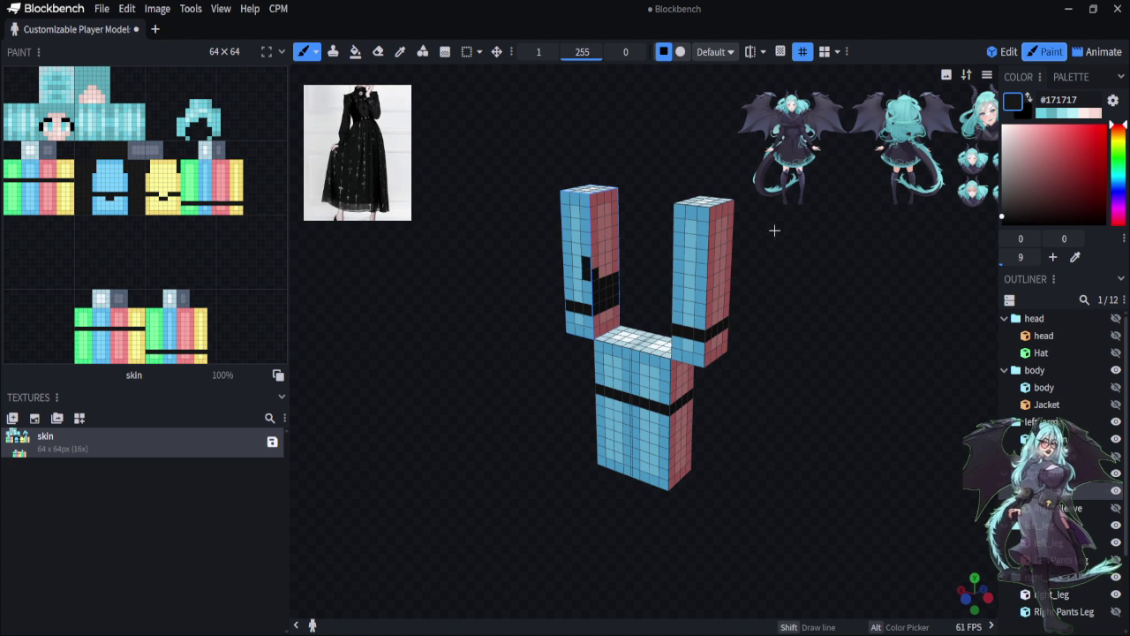
key("ctrl+z")
mouse_move(593, 199)
left_mouse_down()
mouse_move(612, 194)
mouse_move(608, 232)
mouse_move(601, 210)
left_mouse_up()
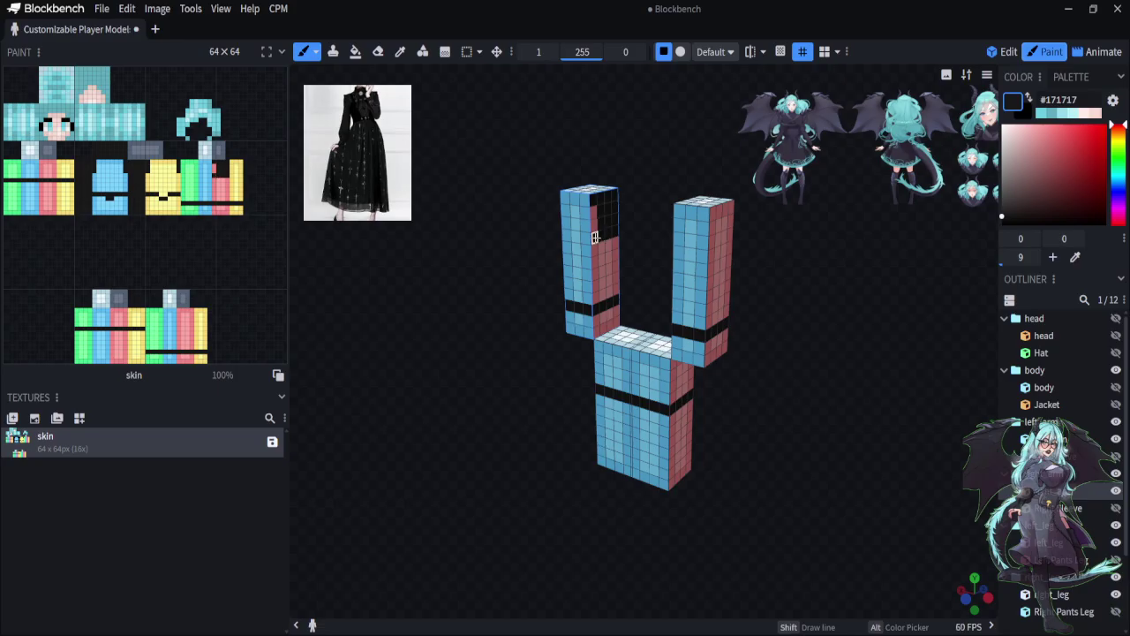
mouse_move(595, 237)
left_mouse_down()
mouse_move(597, 222)
mouse_move(596, 298)
mouse_move(609, 245)
mouse_move(598, 247)
mouse_move(603, 272)
left_mouse_up()
Fill the left arm's green inner face with #171717 from the shoulder down to the black strip
mouse_move(777, 495)
left_mouse_down()
mouse_move(825, 565)
mouse_move(719, 333)
mouse_move(722, 382)
left_mouse_up()
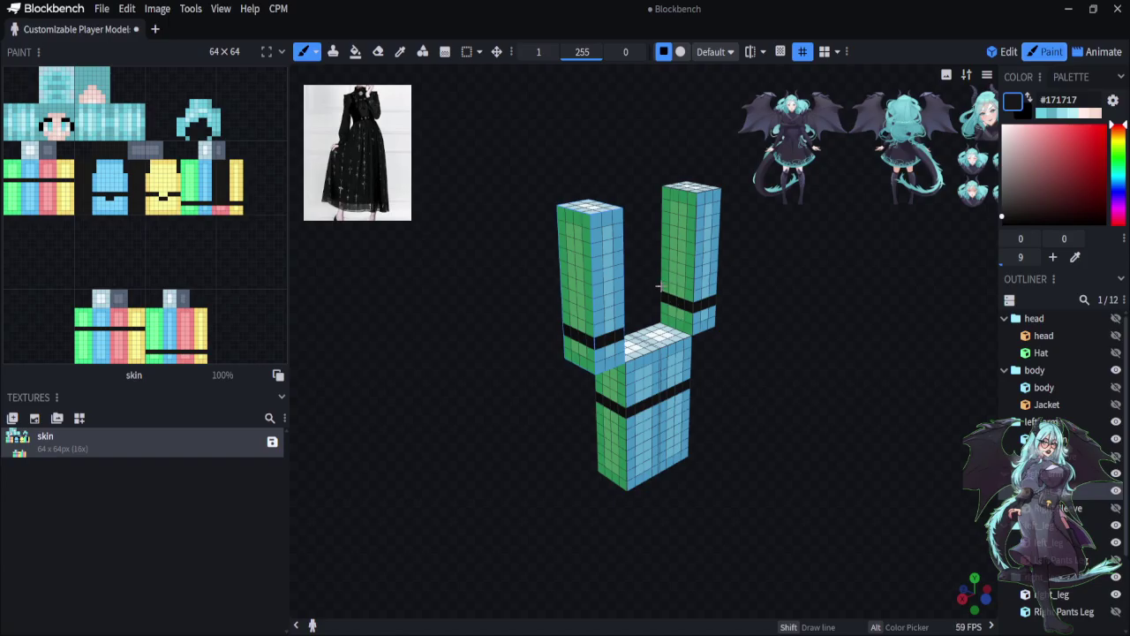
mouse_move(663, 286)
left_mouse_down()
mouse_move(689, 267)
mouse_move(689, 205)
mouse_move(673, 193)
mouse_move(664, 276)
left_mouse_up()
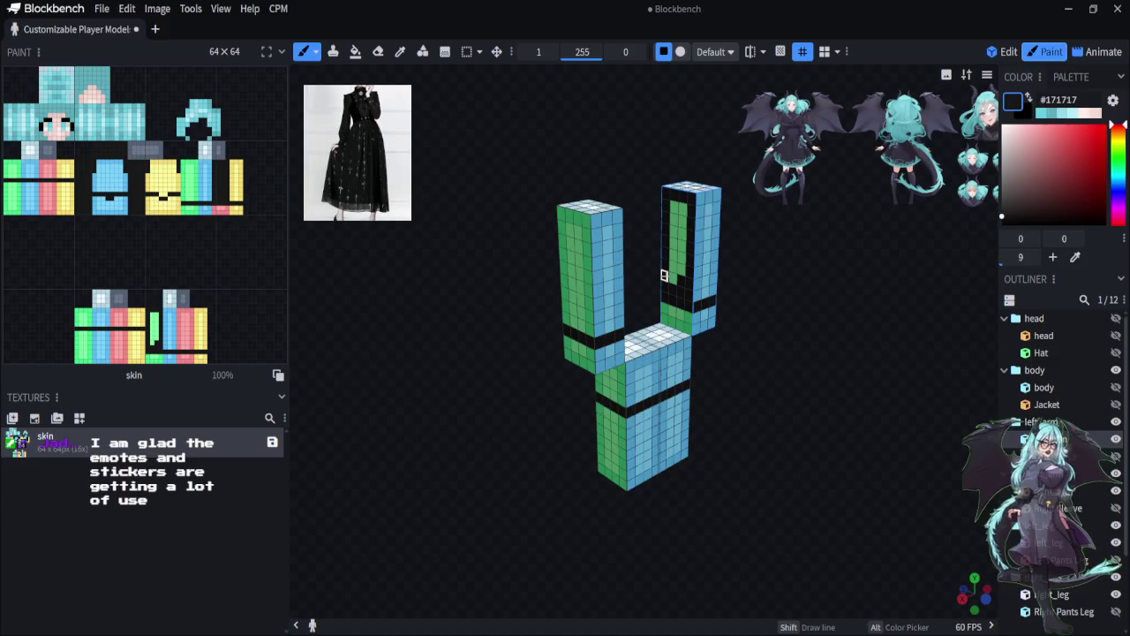
mouse_move(671, 279)
left_mouse_down()
mouse_move(673, 231)
mouse_move(685, 283)
left_mouse_up()
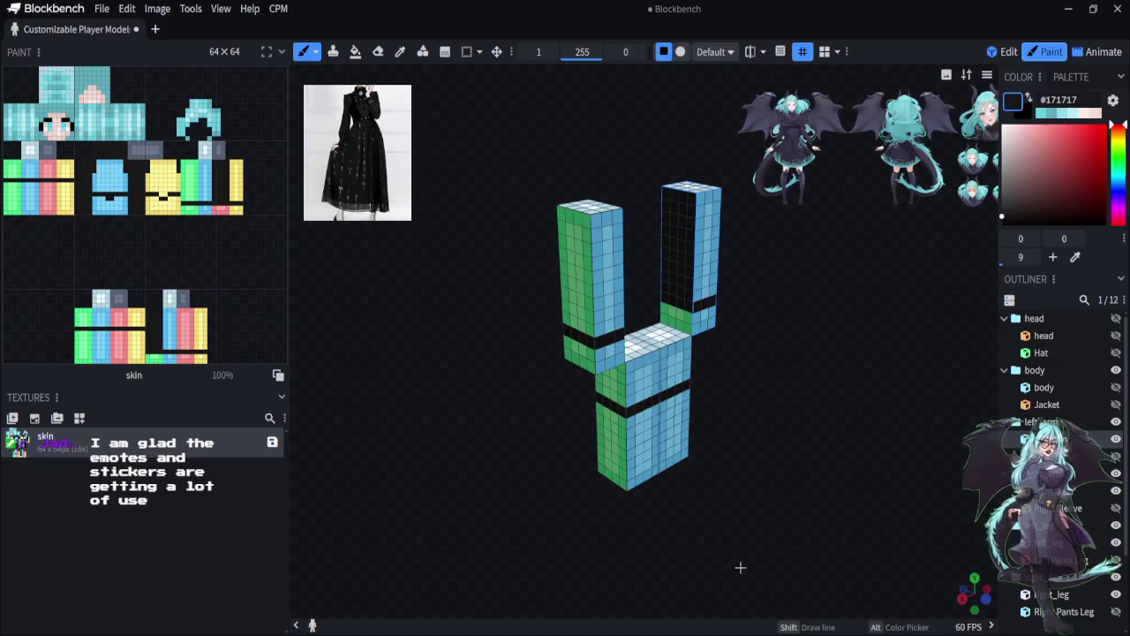
left_click_drag(780, 569, 720, 559)
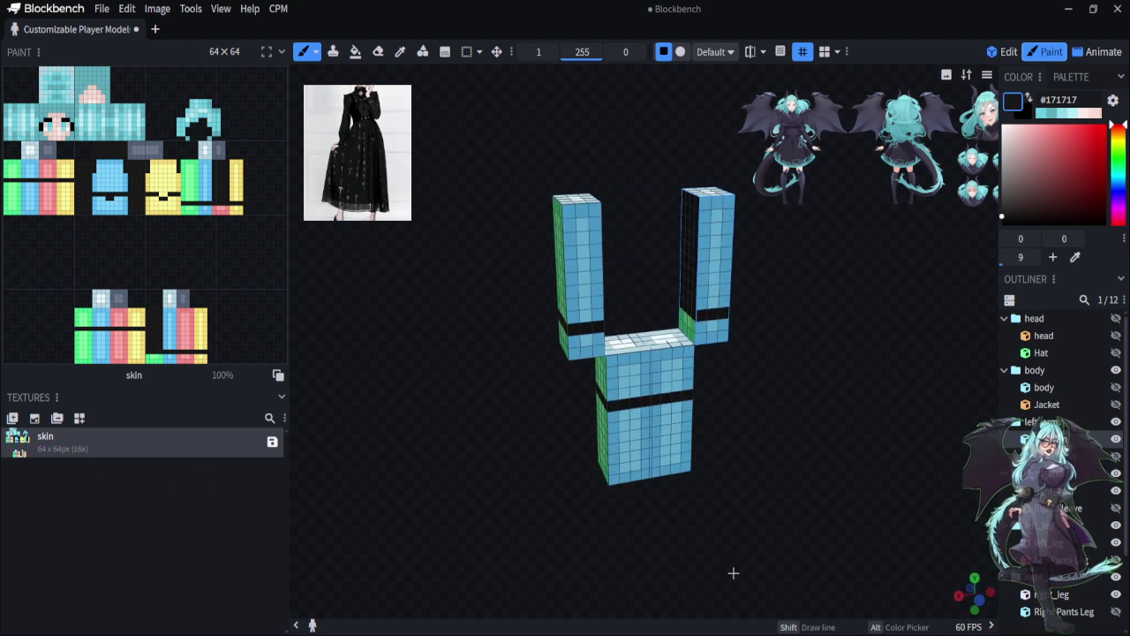
scroll(759, 565, "up", 1)
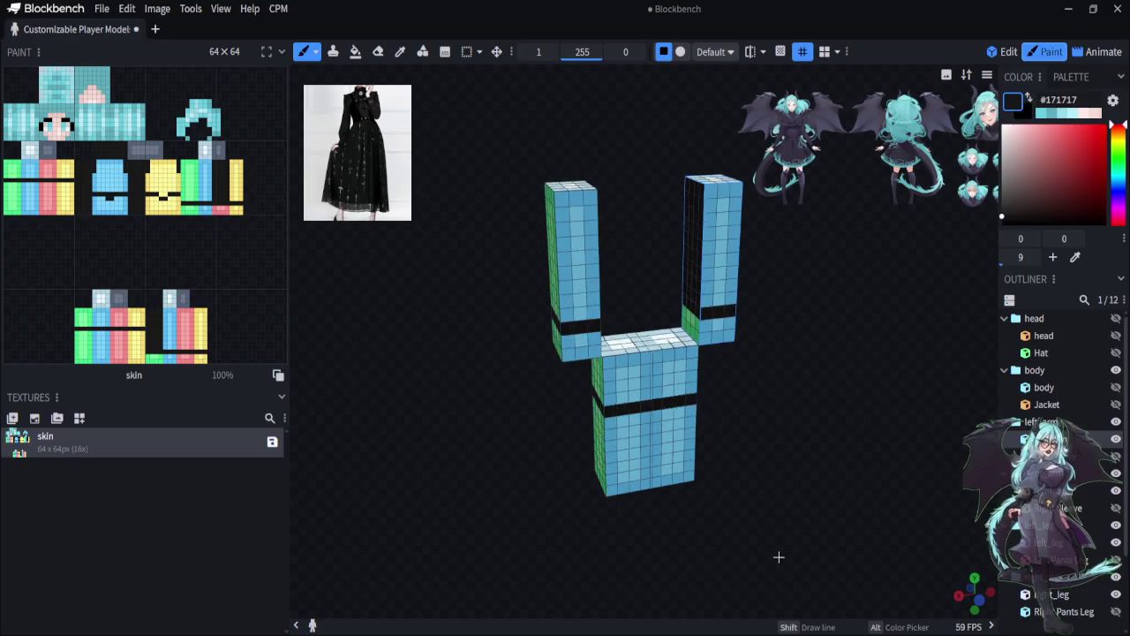
Show the body cube and hide the left leg to expose the right leg's inner side
scroll(781, 552, "down", 2)
scroll(782, 547, "up", 1)
left_click_drag(756, 541, 848, 528)
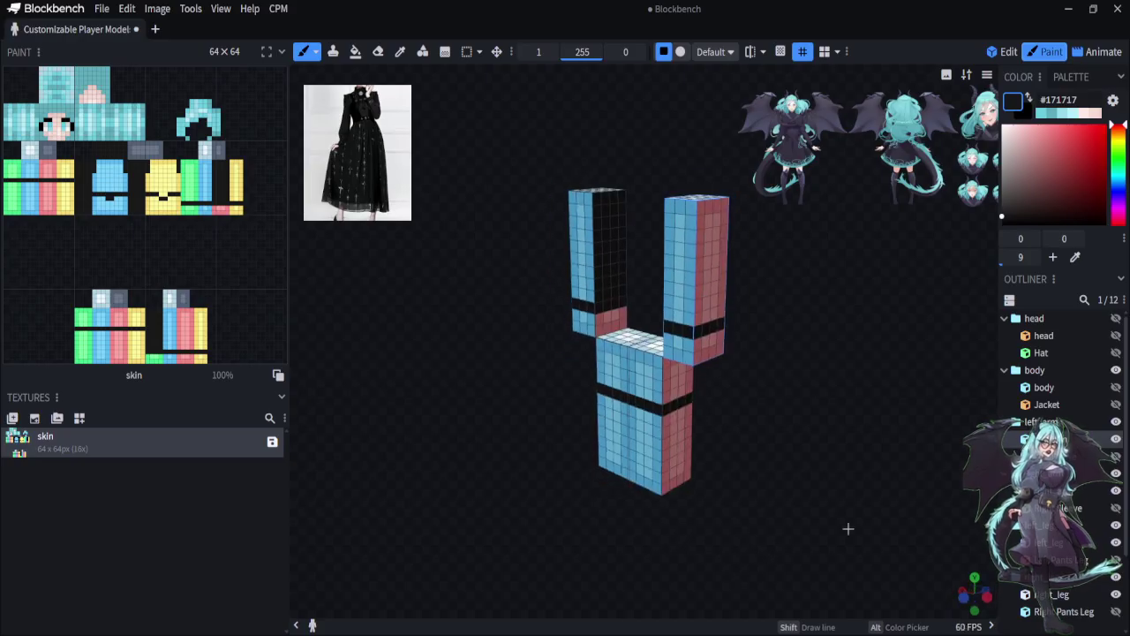
left_click(1116, 400)
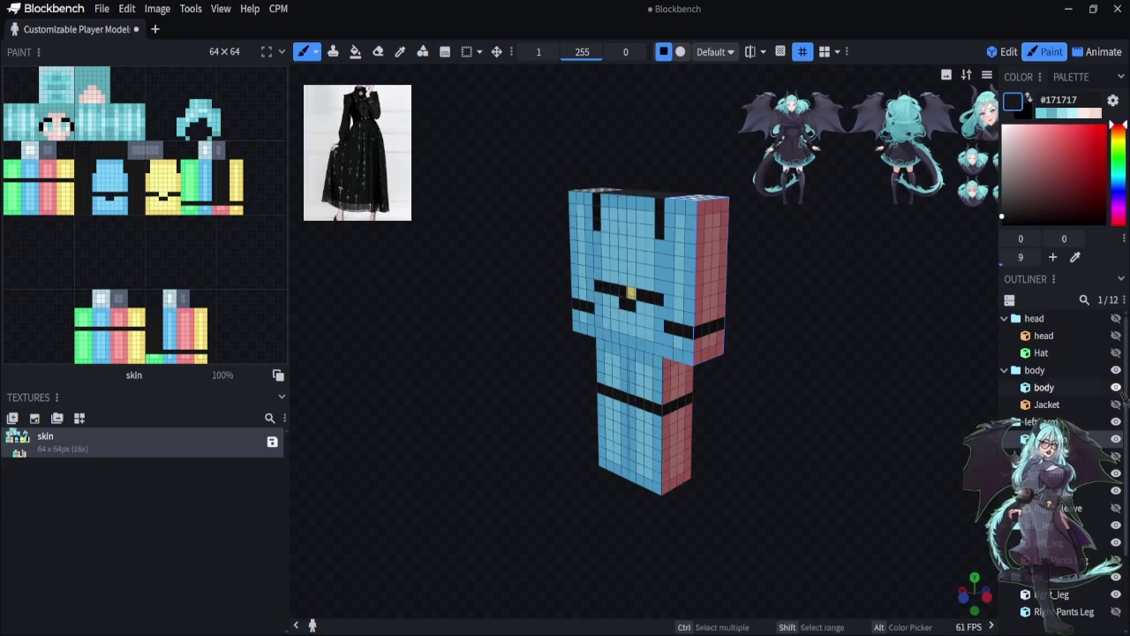
scroll(830, 470, "down", 1)
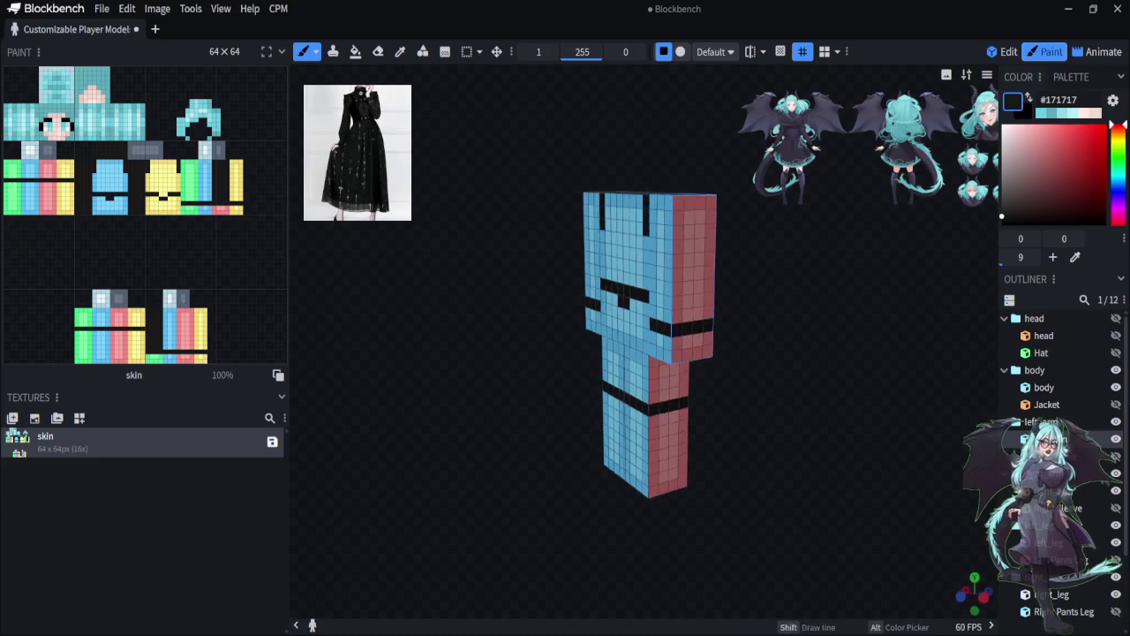
left_click(1116, 542)
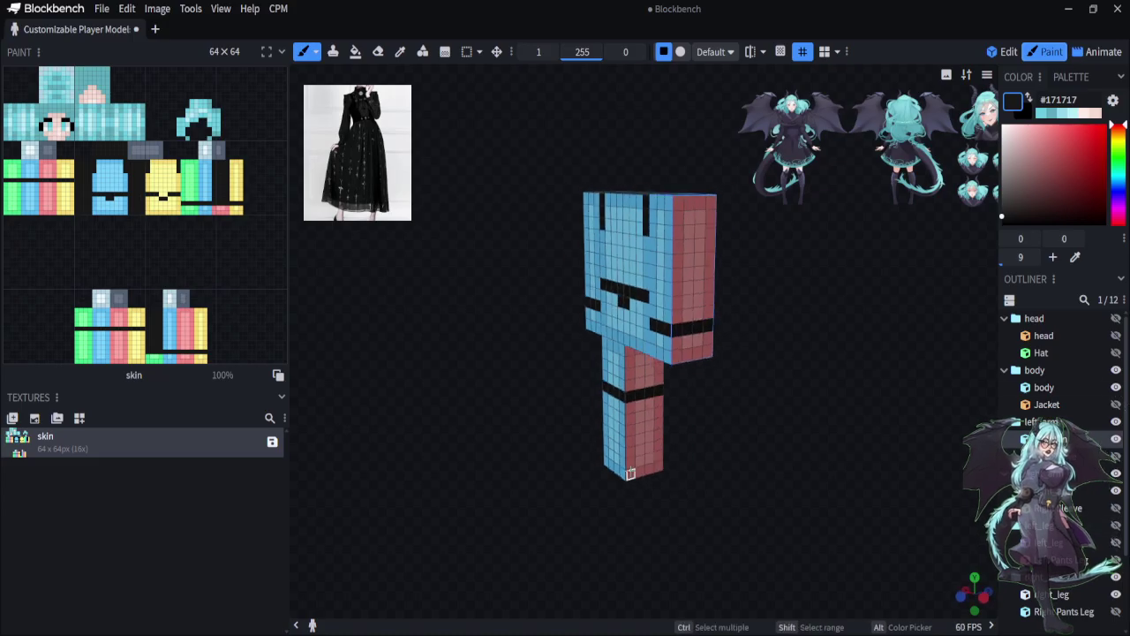
Paint the right leg's red inner face from its upper edge down to the black band in #171717
left_click_drag(726, 555, 658, 525)
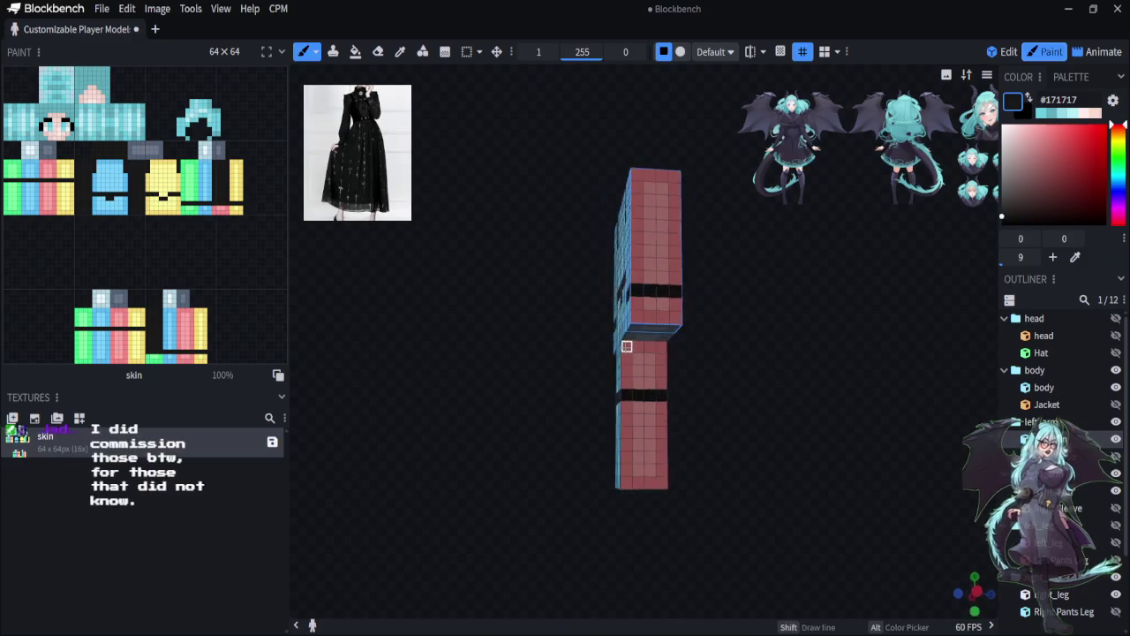
left_click(637, 346)
mouse_move(638, 346)
left_mouse_down()
mouse_move(661, 346)
mouse_move(661, 382)
mouse_move(626, 381)
mouse_move(628, 356)
mouse_move(649, 371)
mouse_move(637, 370)
left_mouse_up()
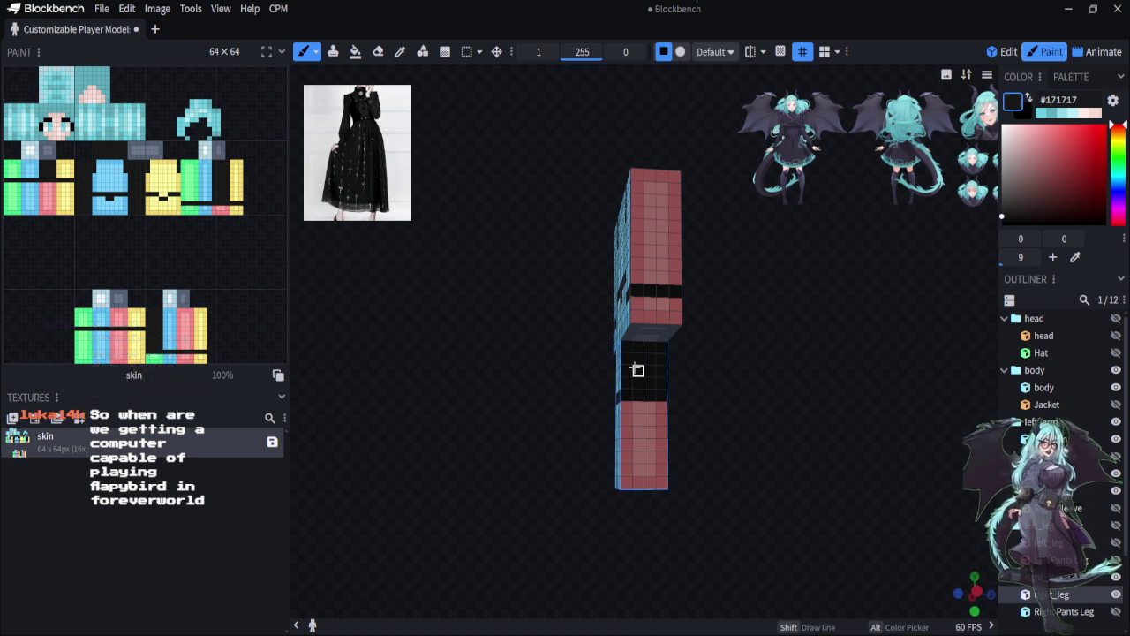
left_click_drag(797, 381, 926, 409)
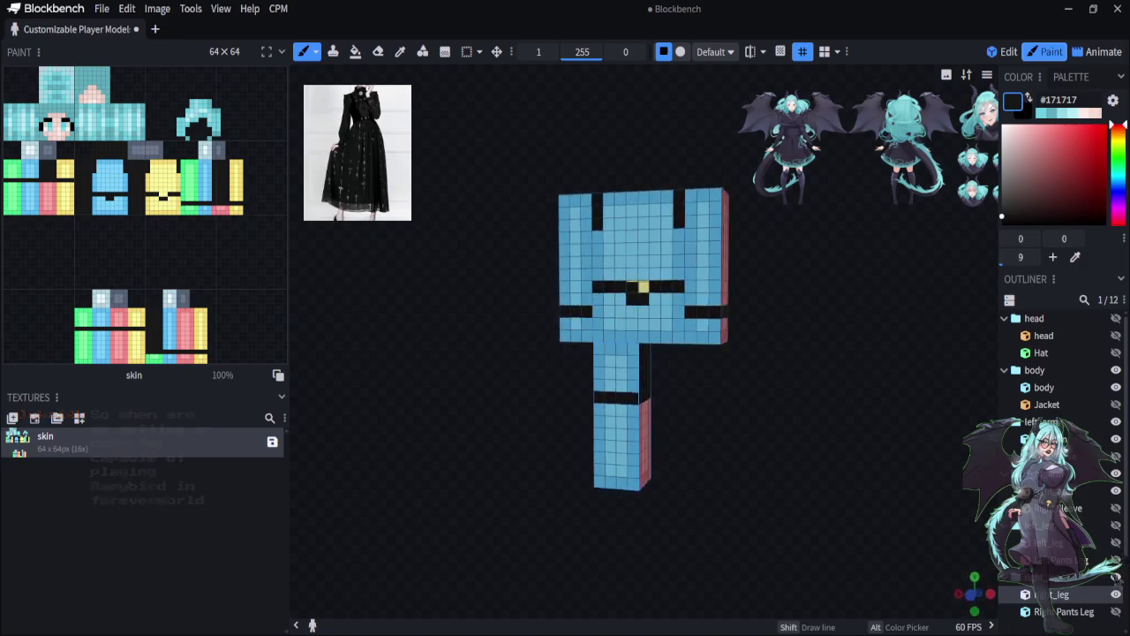
Swap leg visibility to show only the left leg, and paint its green inner face above the black band in #171717
left_click(1116, 594)
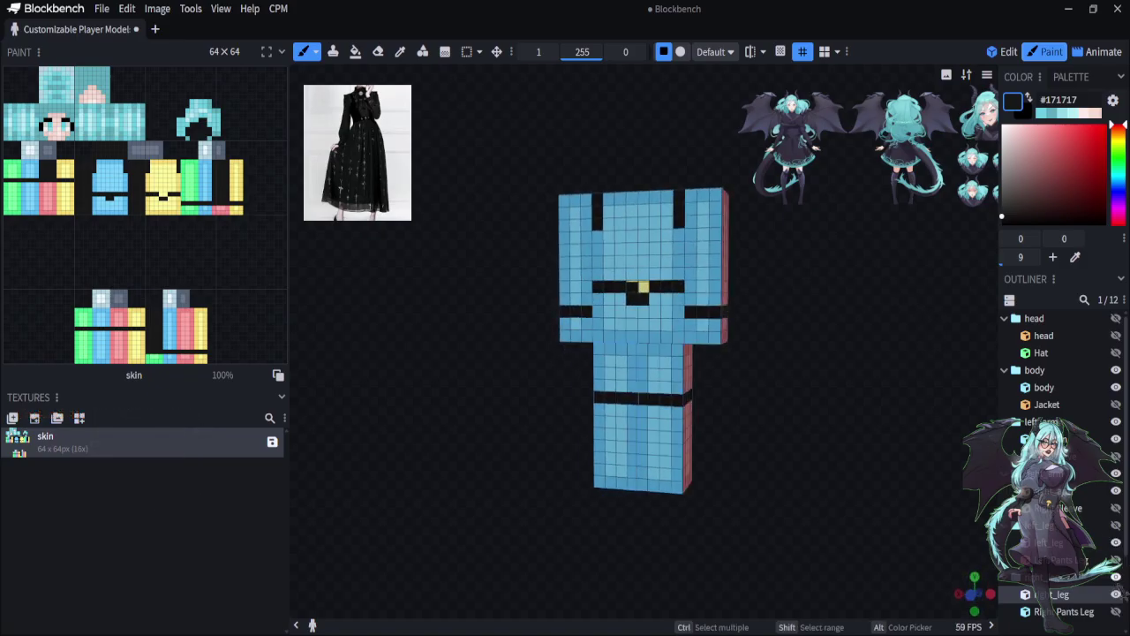
left_click(1116, 594)
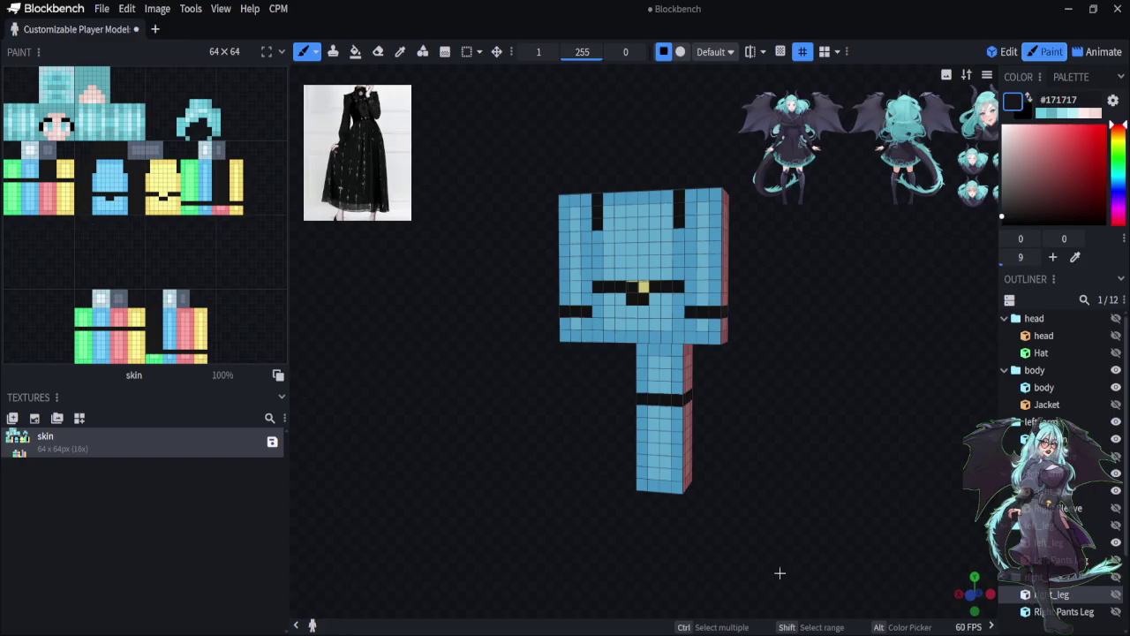
left_click_drag(779, 573, 901, 535)
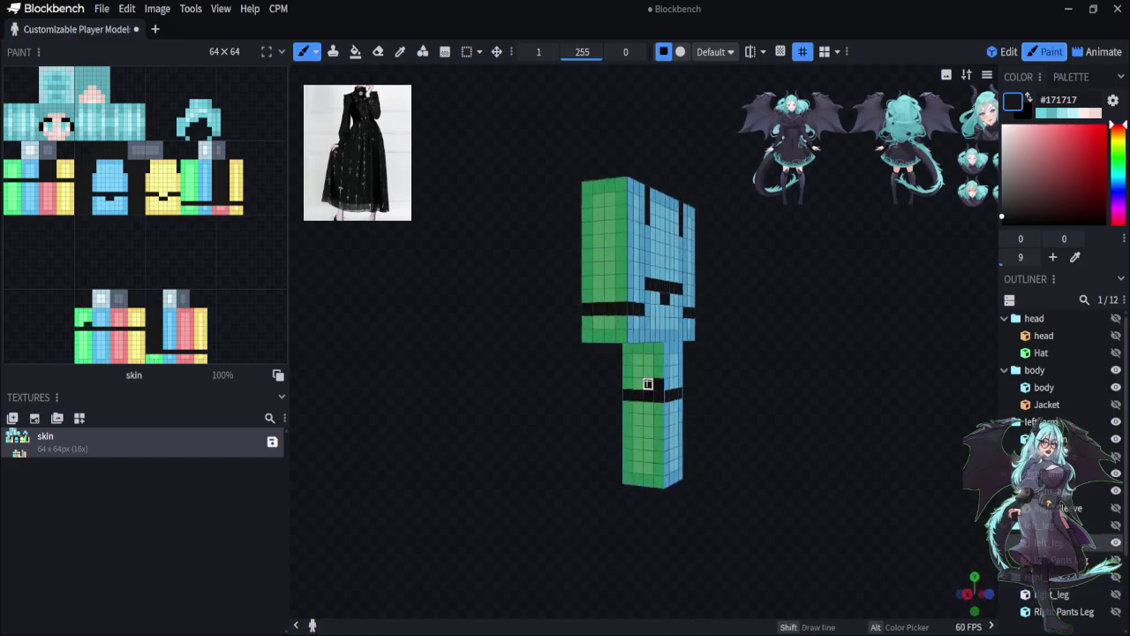
mouse_move(628, 383)
left_mouse_down()
mouse_move(627, 359)
mouse_move(660, 376)
mouse_move(649, 389)
mouse_move(648, 357)
mouse_move(637, 371)
left_mouse_up()
left_click_drag(826, 484, 799, 507)
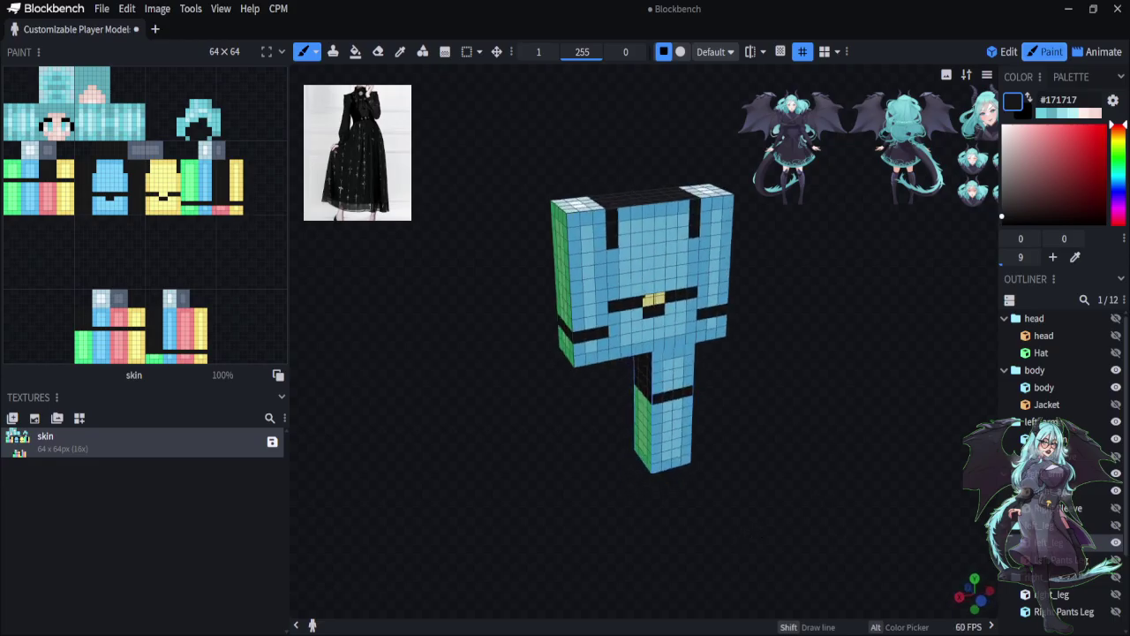
Hide both legs and both arms, leaving only the body cube displayed
left_click(1116, 594)
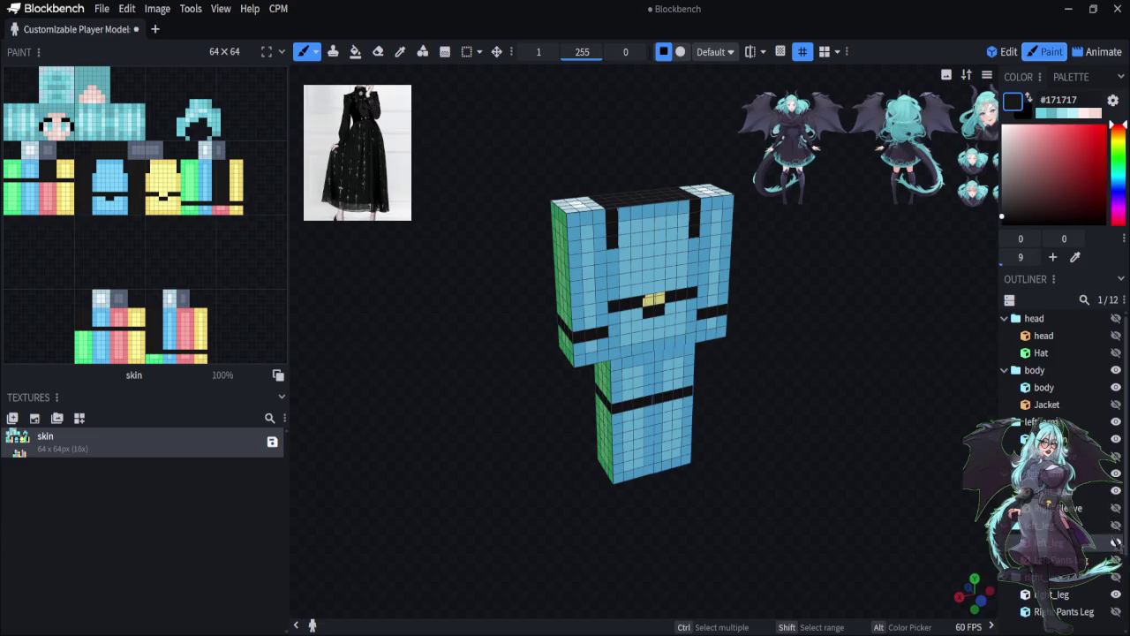
left_click(1116, 542)
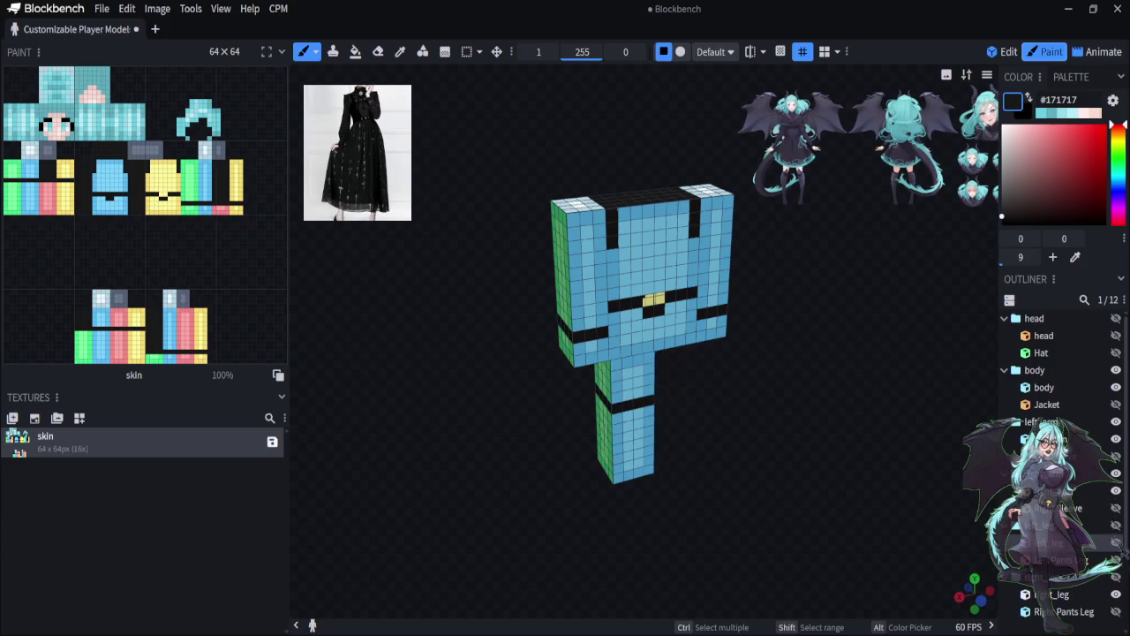
left_click(1116, 594)
left_click_drag(807, 386, 608, 322)
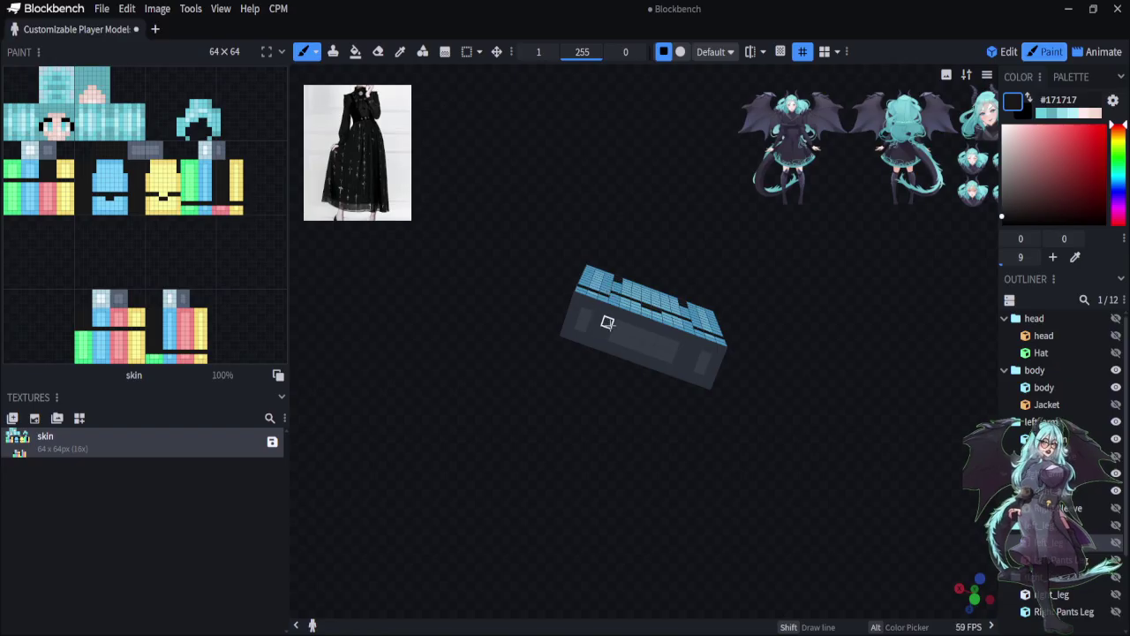
left_click(1116, 439)
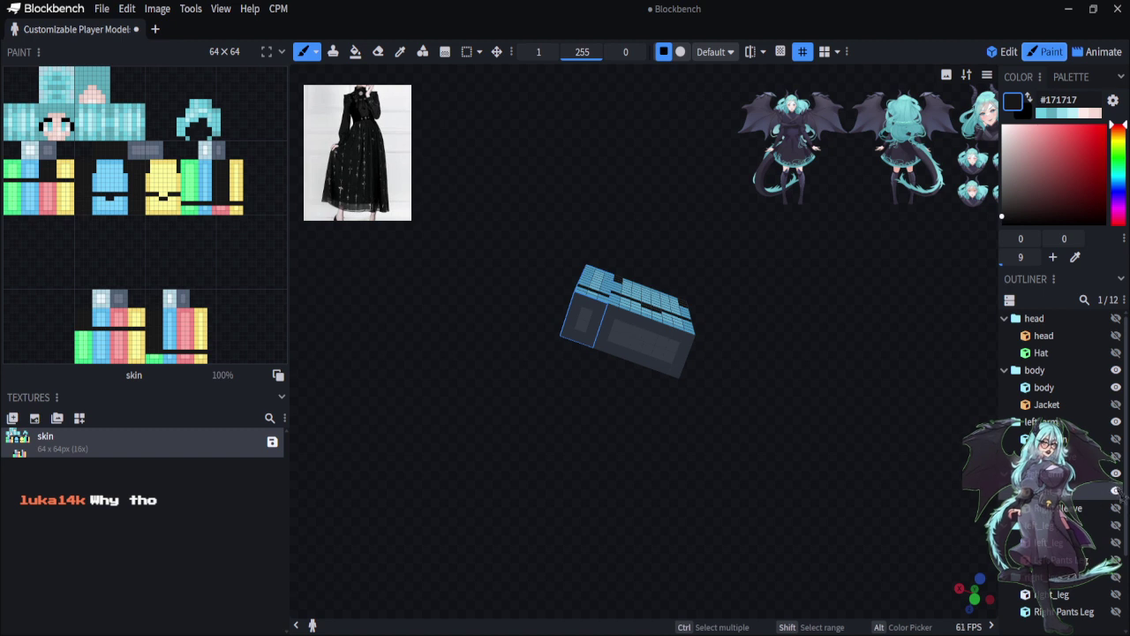
left_click(1116, 490)
Paint the entire underside of the body in #171717 and check the body from the front and side
mouse_move(616, 310)
left_mouse_down()
mouse_move(604, 333)
mouse_move(622, 350)
mouse_move(678, 361)
mouse_move(671, 334)
mouse_move(615, 323)
mouse_move(637, 331)
mouse_move(632, 320)
mouse_move(622, 336)
mouse_move(673, 345)
left_mouse_up()
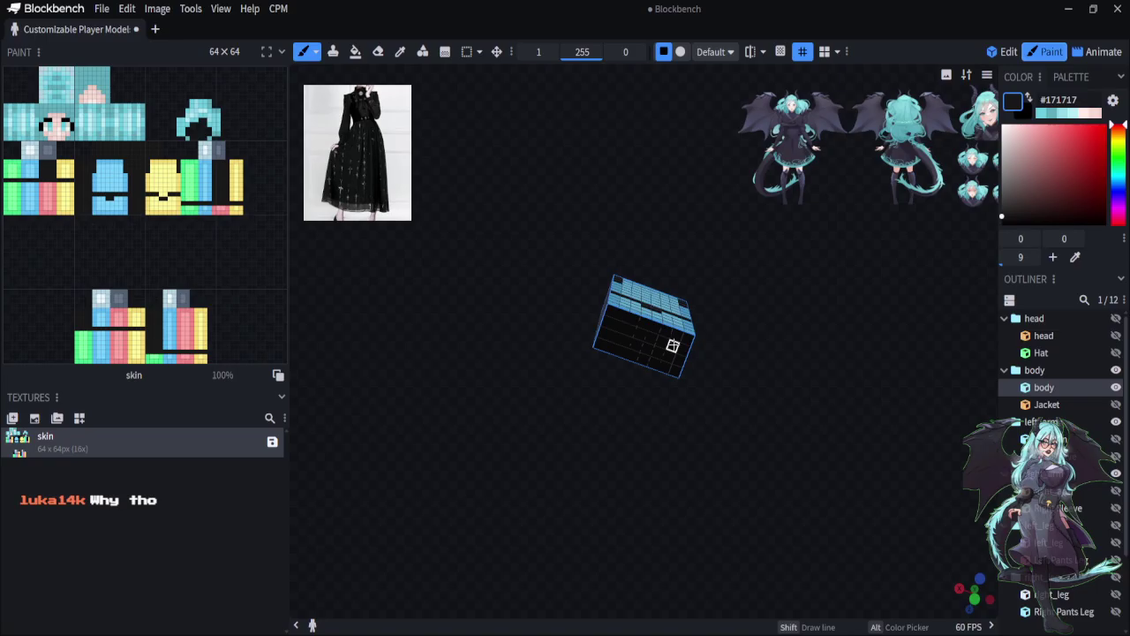
left_click_drag(878, 281, 786, 488)
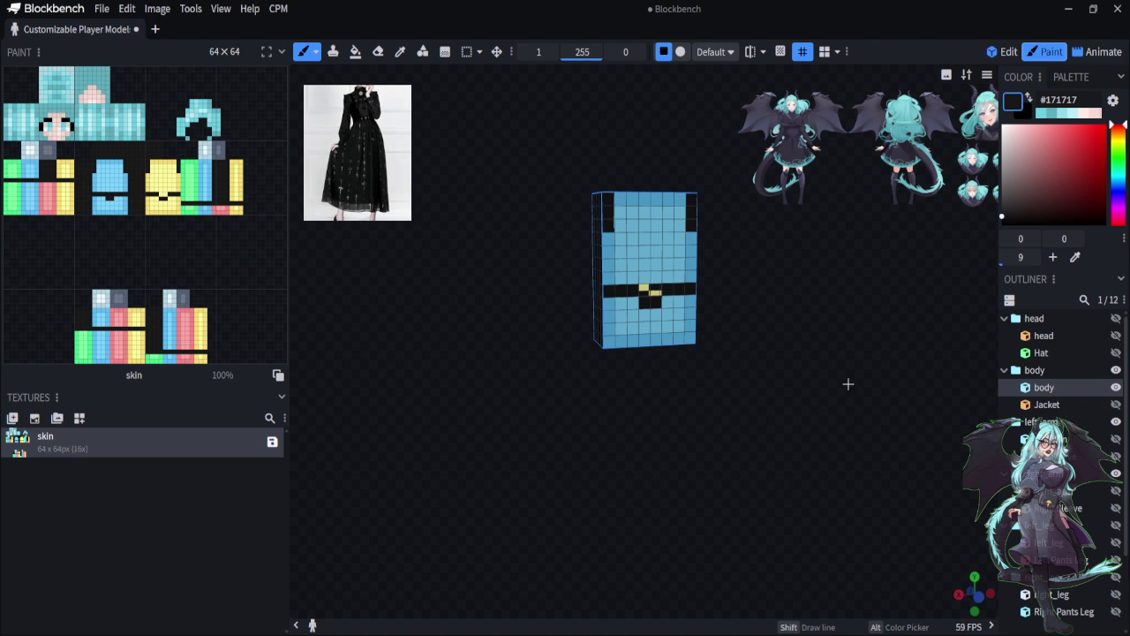
left_click_drag(848, 384, 803, 437)
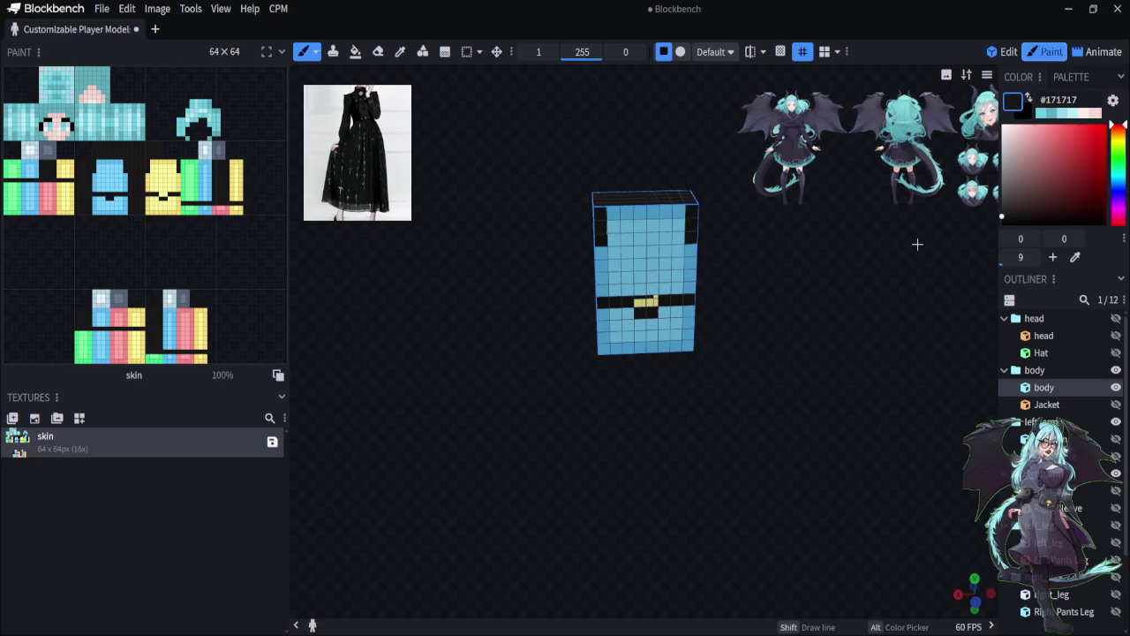
left_click_drag(656, 496, 746, 499)
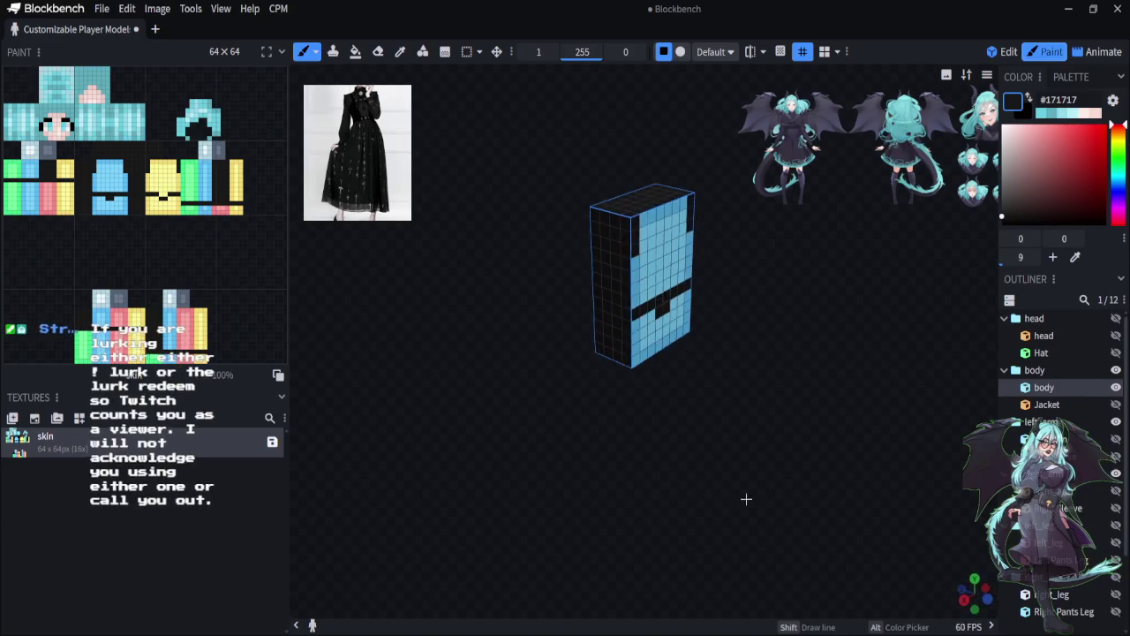
left_click_drag(746, 499, 658, 485)
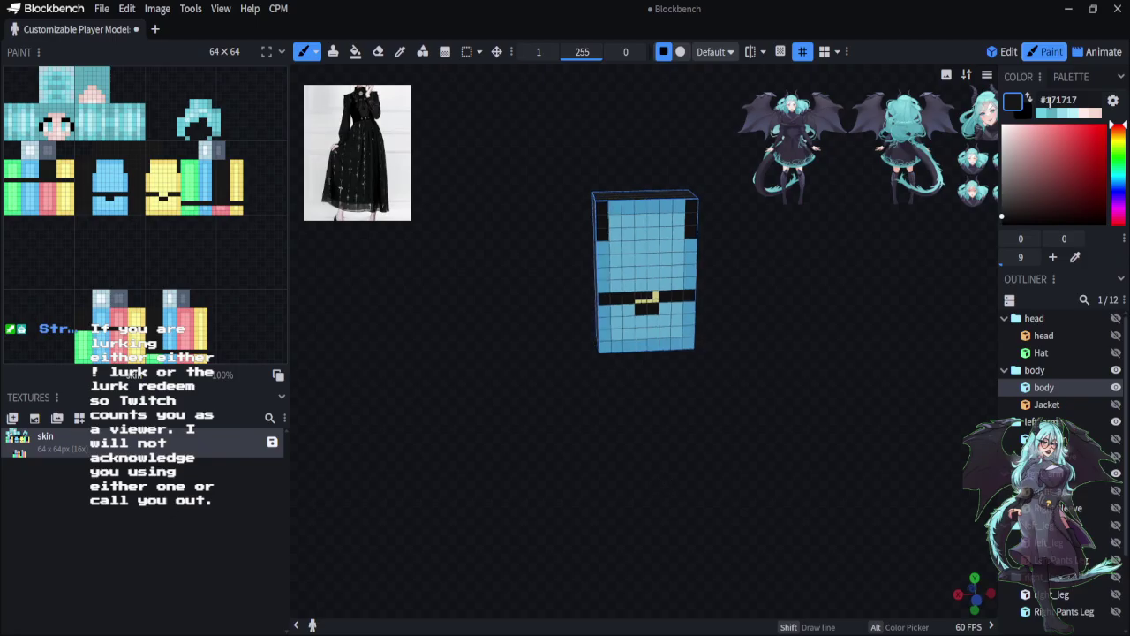
Set the brush colour to #1c1b1b and paint all remaining blue pixels on the body's front face
left_click_drag(1006, 223, 1008, 220)
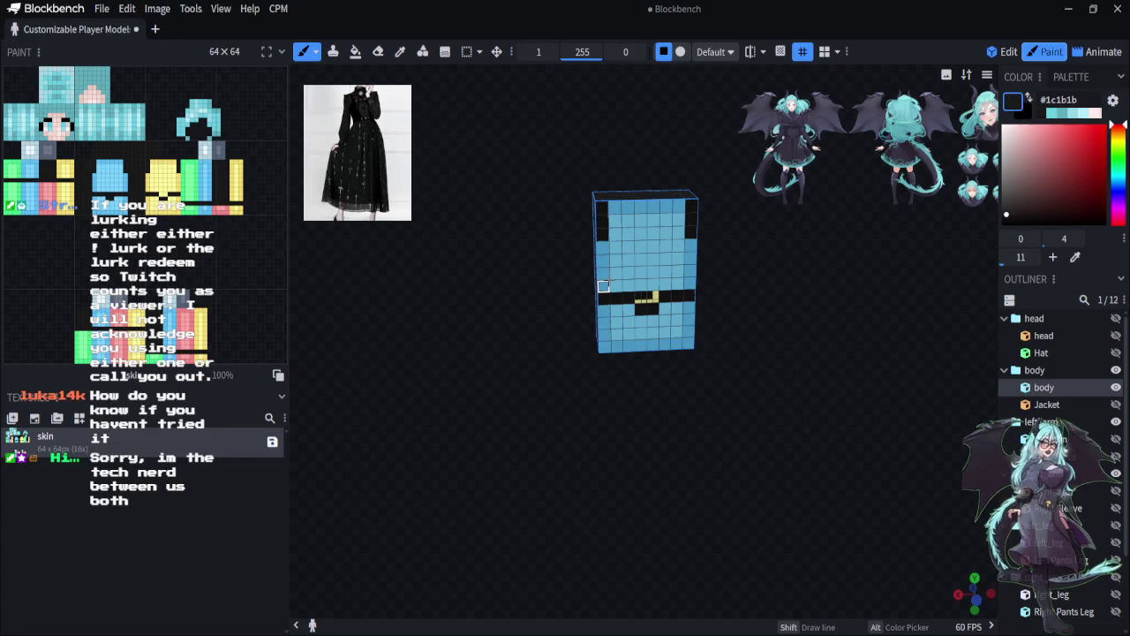
left_click_drag(616, 285, 645, 292)
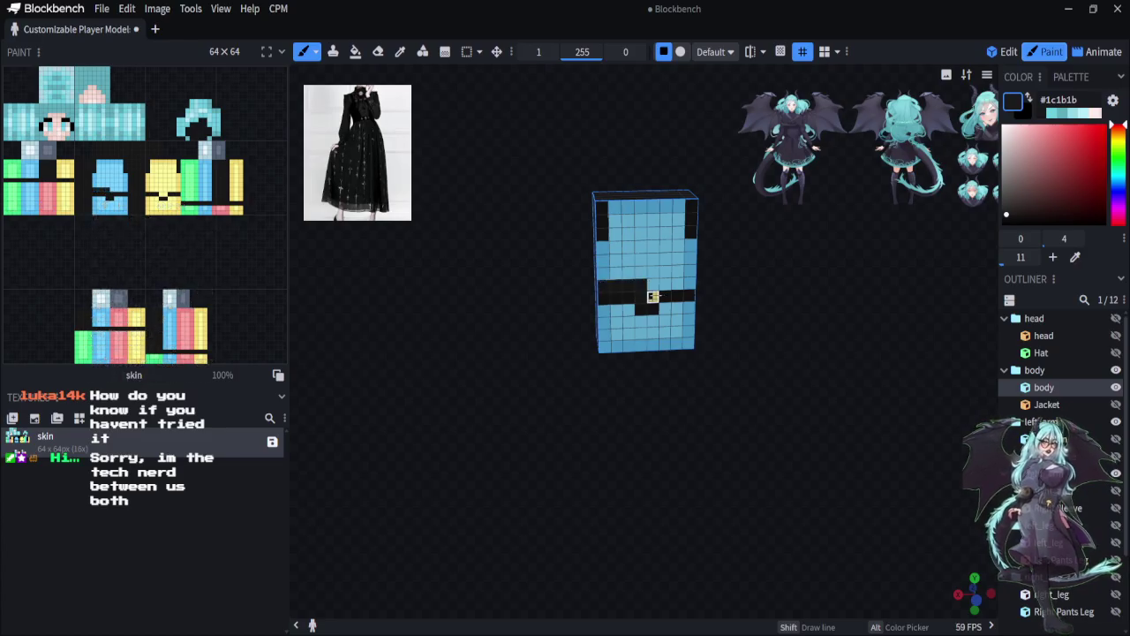
mouse_move(652, 285)
left_mouse_down()
mouse_move(686, 283)
mouse_move(690, 258)
mouse_move(664, 221)
mouse_move(678, 205)
mouse_move(608, 206)
mouse_move(614, 246)
mouse_move(600, 259)
mouse_move(602, 270)
mouse_move(623, 259)
mouse_move(616, 272)
mouse_move(677, 271)
mouse_move(664, 245)
mouse_move(628, 260)
mouse_move(621, 218)
mouse_move(655, 221)
mouse_move(652, 246)
mouse_move(639, 233)
left_mouse_up()
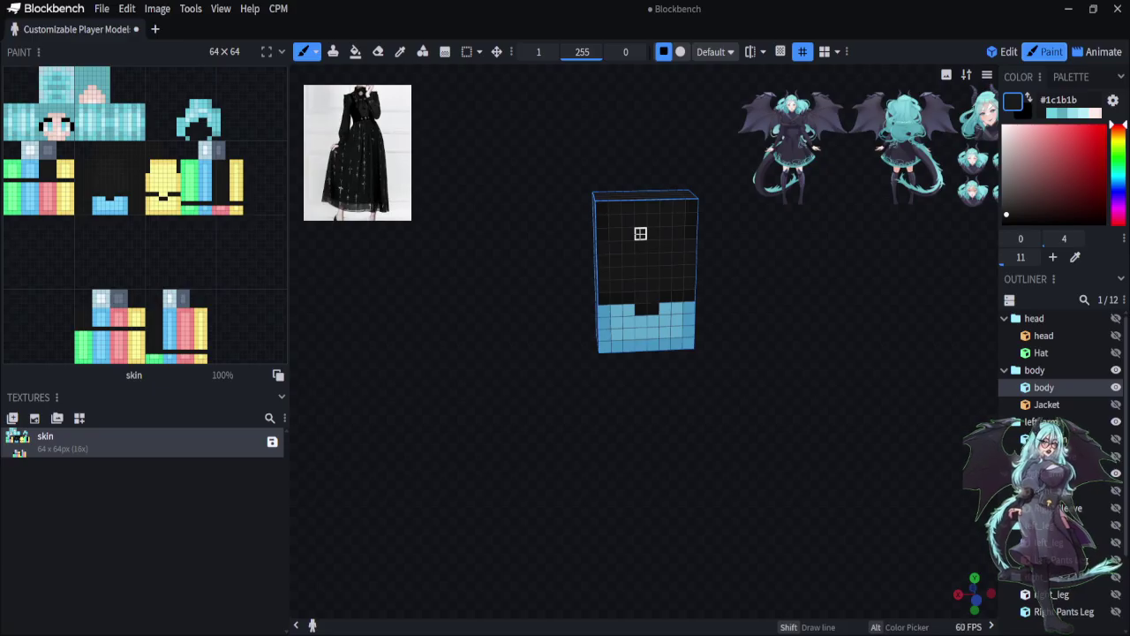
left_click_drag(796, 460, 785, 456)
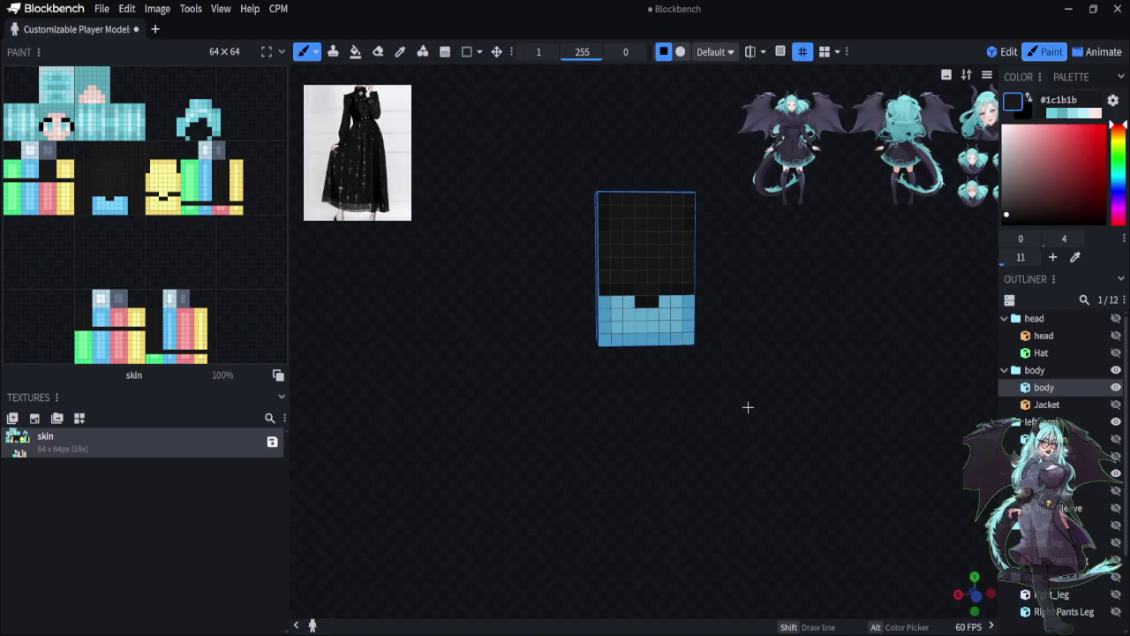
left_click_drag(748, 407, 753, 459)
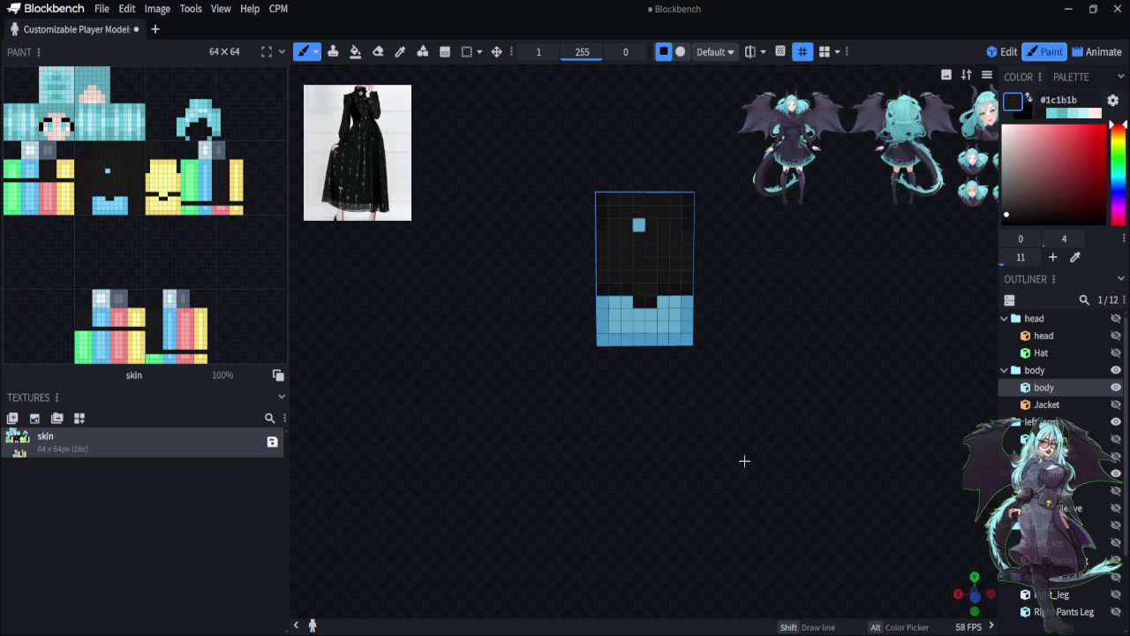
left_click(638, 224)
mouse_move(638, 301)
left_mouse_down()
mouse_move(602, 301)
mouse_move(603, 336)
mouse_move(686, 340)
mouse_move(684, 301)
mouse_move(664, 301)
mouse_move(674, 312)
mouse_move(659, 323)
mouse_move(614, 327)
mouse_move(626, 315)
left_mouse_up()
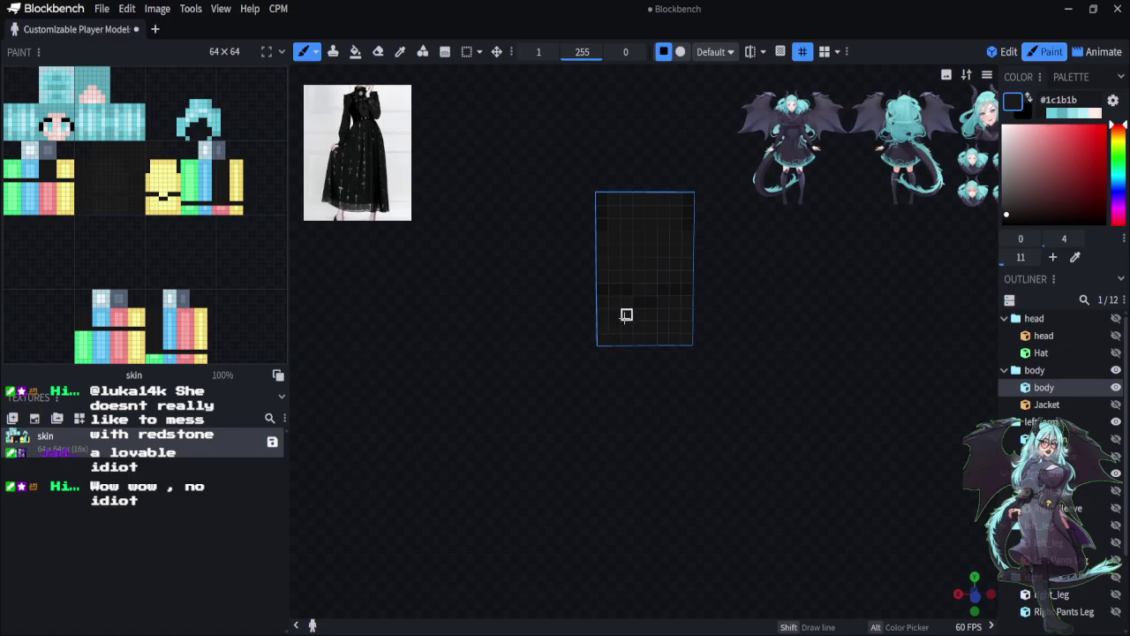
Paint all yellow pixels on the body's back face in #1c1b1b, undoing and redoing the uneven stroke near the lower edge
left_click_drag(631, 468, 554, 310)
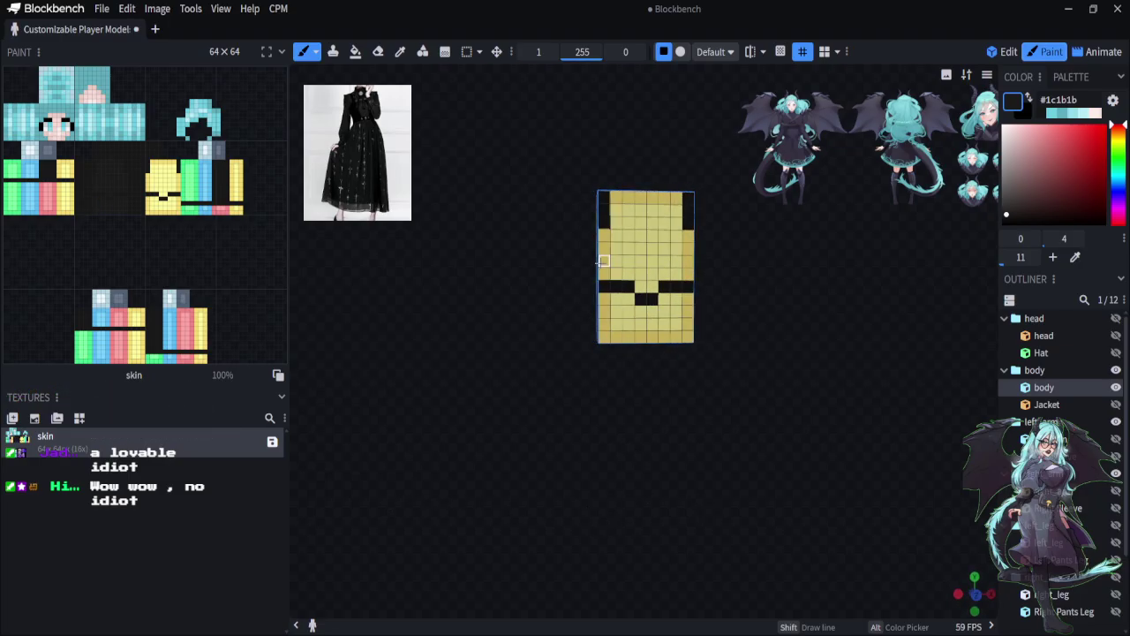
mouse_move(607, 269)
left_mouse_down()
mouse_move(686, 273)
mouse_move(654, 286)
left_mouse_up()
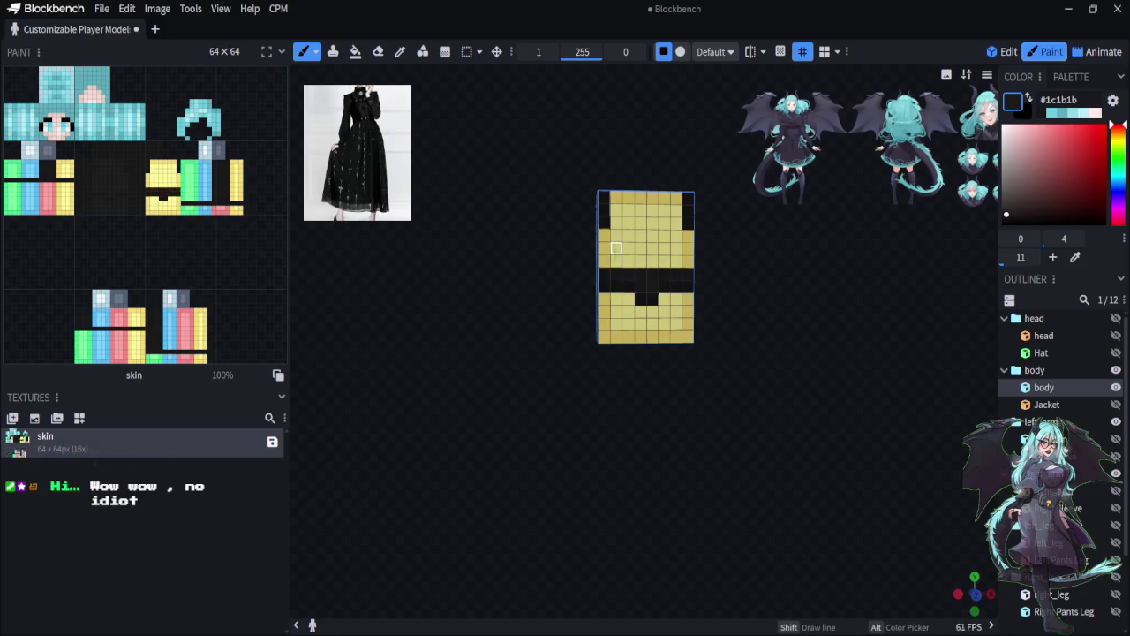
mouse_move(603, 258)
left_mouse_down()
mouse_move(615, 196)
mouse_move(675, 198)
mouse_move(689, 251)
mouse_move(616, 261)
mouse_move(623, 250)
mouse_move(677, 249)
mouse_move(664, 210)
mouse_move(629, 210)
mouse_move(629, 234)
mouse_move(651, 234)
mouse_move(638, 222)
left_mouse_up()
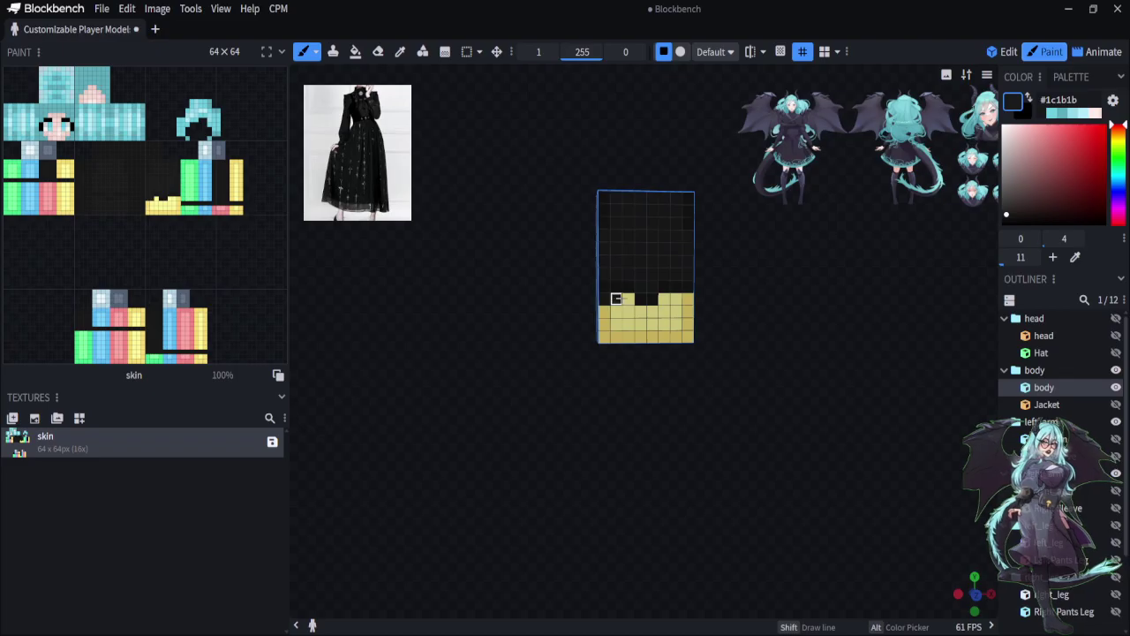
mouse_move(604, 298)
left_mouse_down()
mouse_move(624, 298)
mouse_move(606, 313)
mouse_move(664, 310)
left_mouse_up()
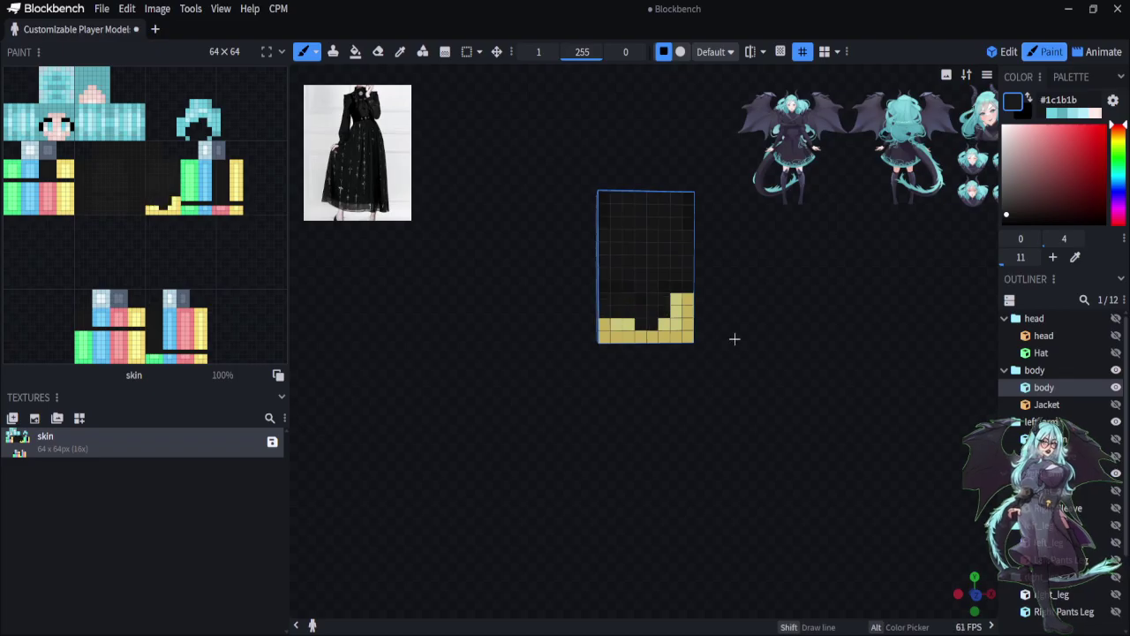
key("ctrl+z")
left_click_drag(664, 311, 616, 310)
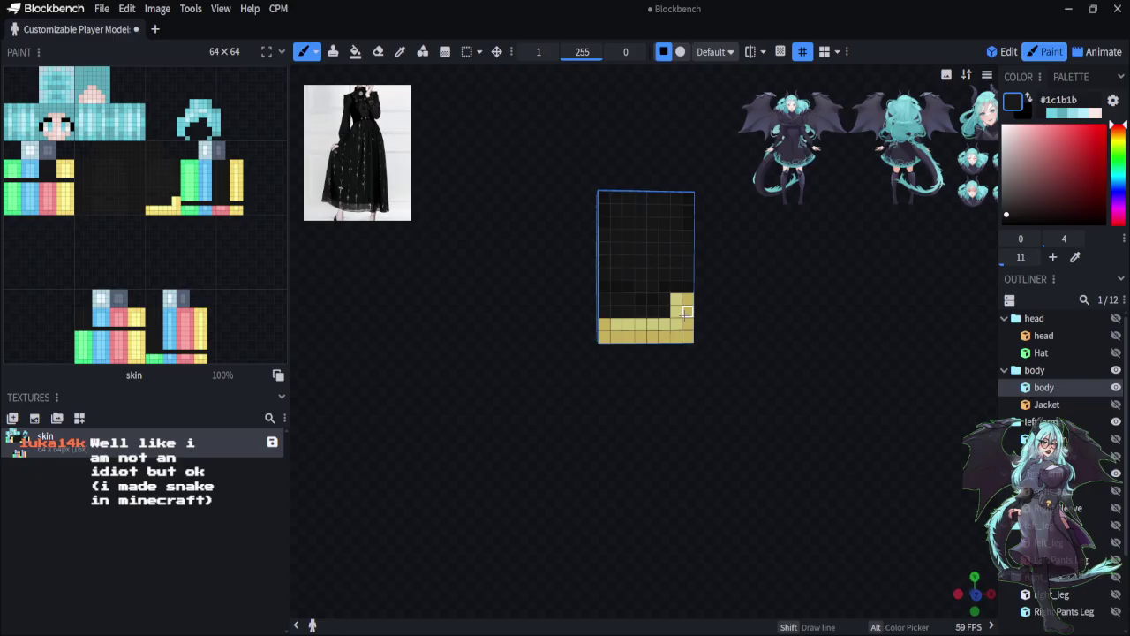
mouse_move(676, 310)
left_mouse_down()
mouse_move(683, 298)
mouse_move(680, 331)
mouse_move(617, 324)
mouse_move(603, 335)
mouse_move(641, 337)
left_mouse_up()
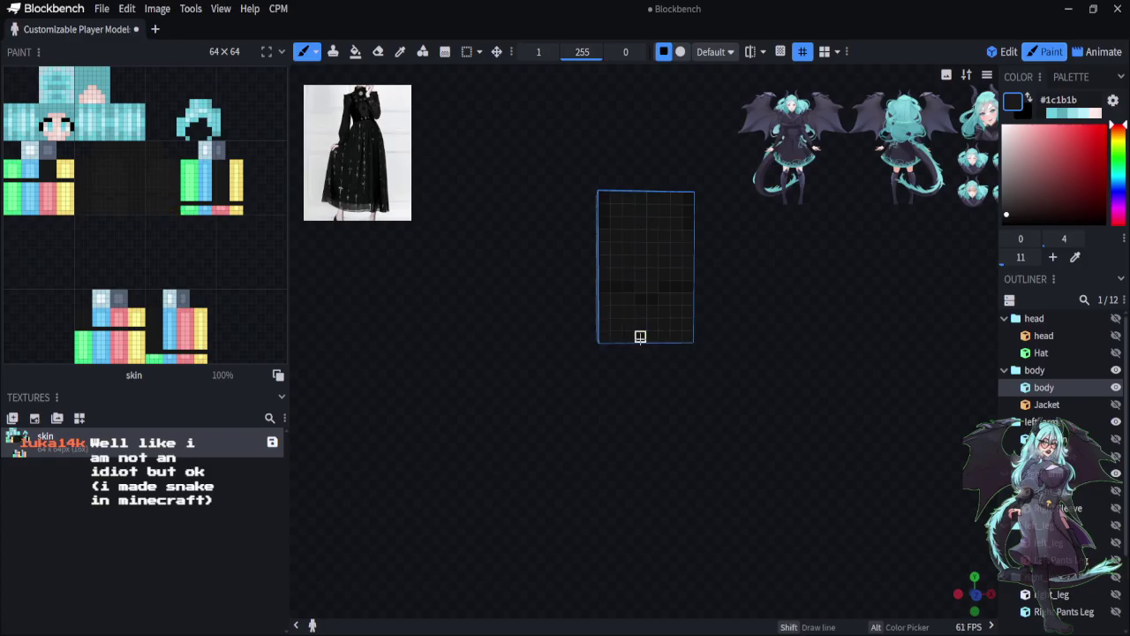
Check the painted body from several angles and show the left arm beside it again
left_click_drag(573, 460, 683, 570)
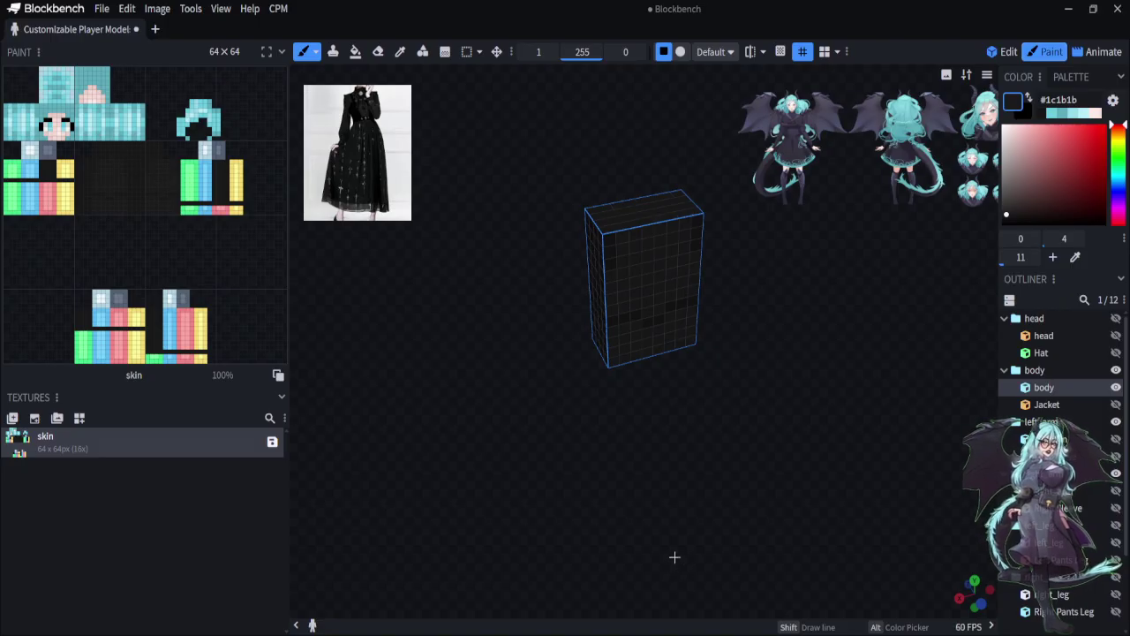
left_click_drag(674, 557, 746, 447)
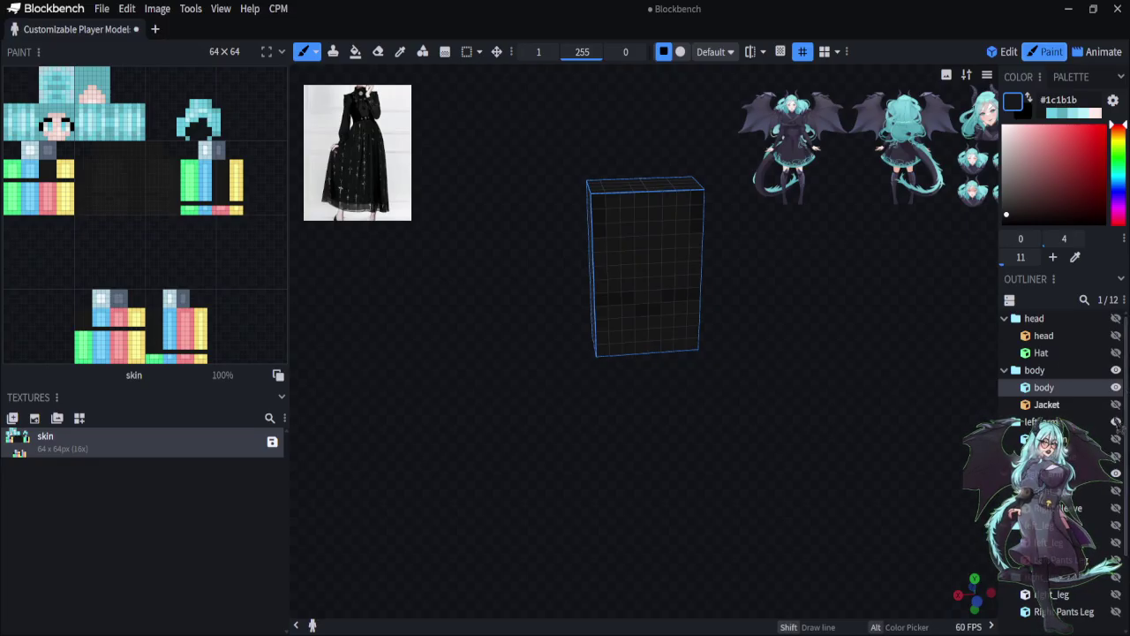
left_click(1116, 439)
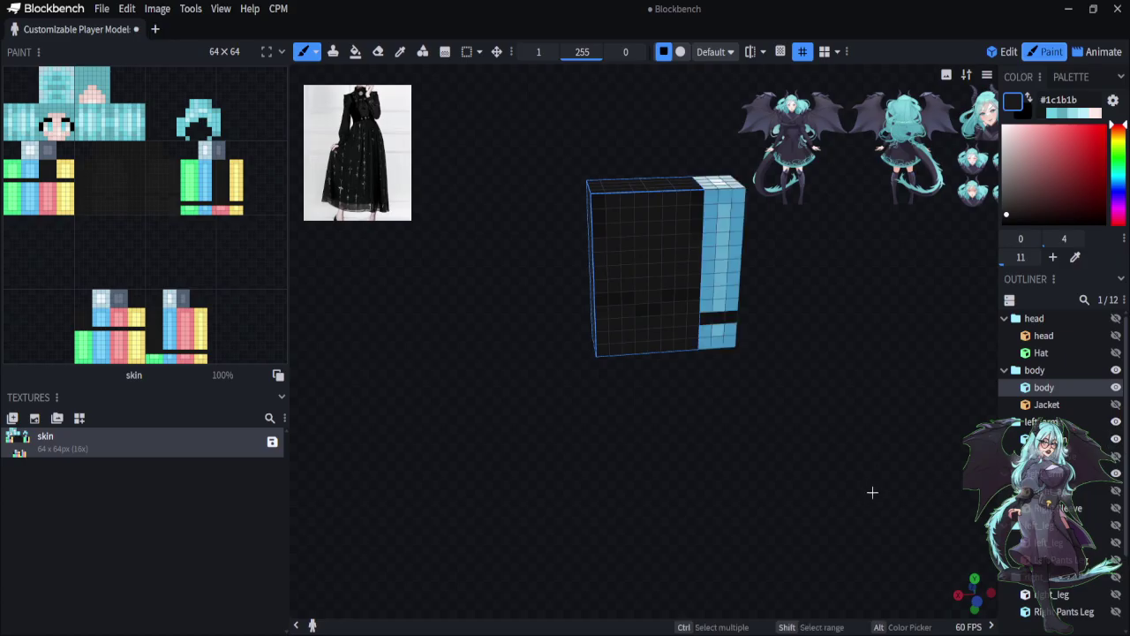
Paint the left arm's front and outer faces in #1c1b1b, leaving the bottom two pixel rows unpainted
mouse_move(872, 492)
left_mouse_down()
mouse_move(677, 285)
mouse_move(719, 320)
mouse_move(711, 305)
mouse_move(689, 304)
mouse_move(691, 200)
mouse_move(706, 204)
mouse_move(703, 296)
mouse_move(704, 219)
left_mouse_up()
left_click(688, 317)
left_click_drag(769, 533, 658, 315)
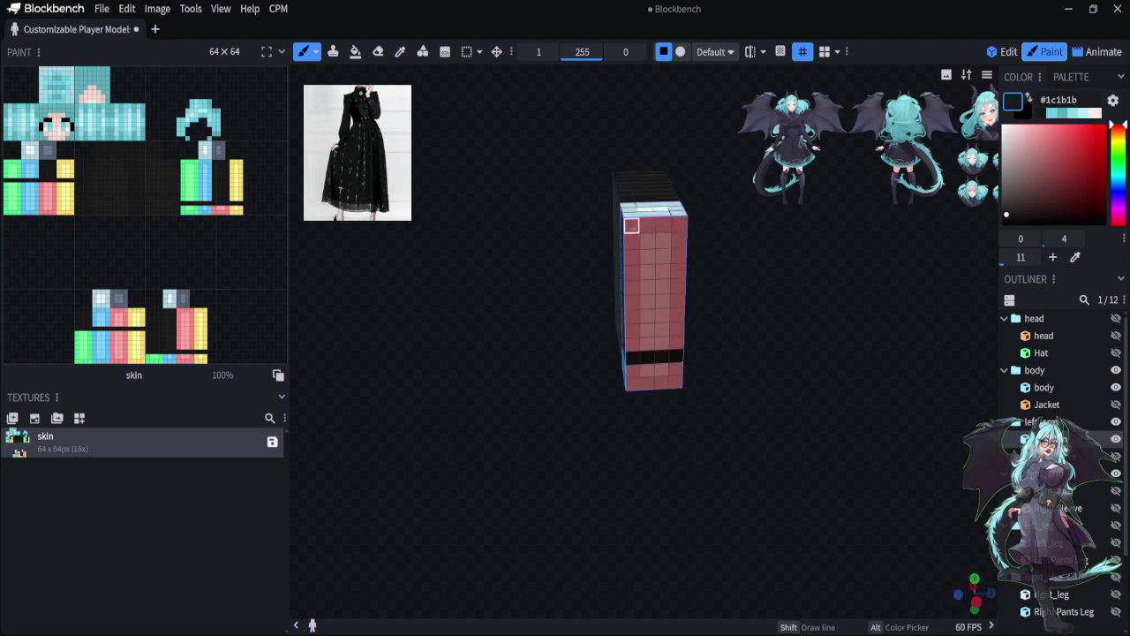
mouse_move(632, 226)
left_mouse_down()
mouse_move(677, 227)
mouse_move(676, 341)
mouse_move(631, 345)
mouse_move(661, 330)
mouse_move(646, 318)
mouse_move(645, 253)
mouse_move(664, 256)
mouse_move(647, 241)
mouse_move(662, 313)
mouse_move(646, 327)
mouse_move(632, 318)
mouse_move(632, 243)
left_mouse_up()
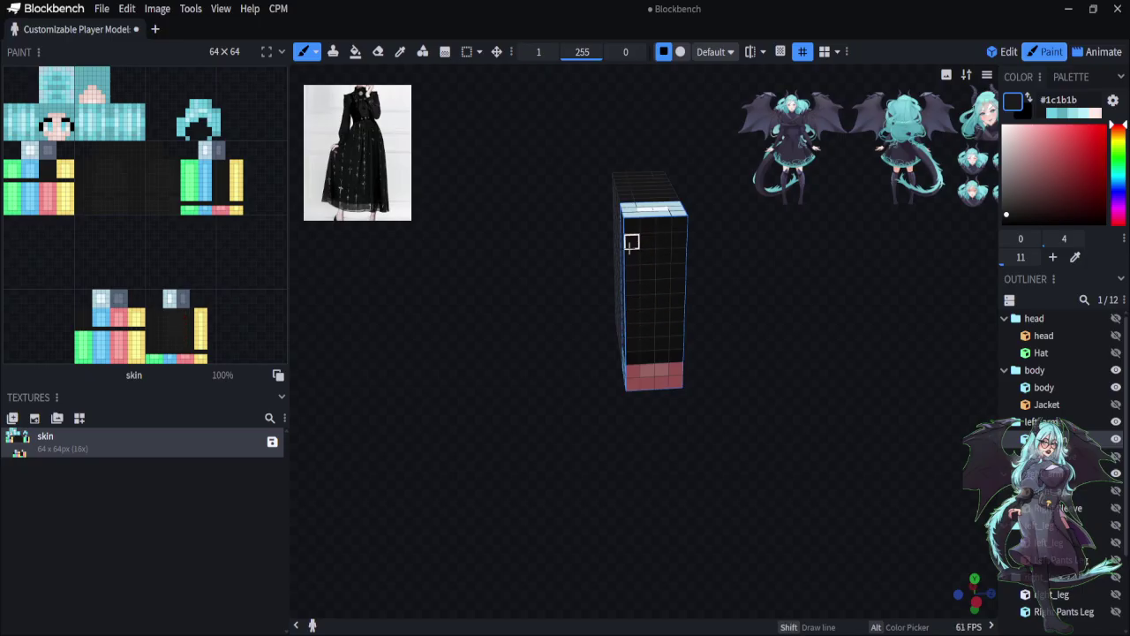
Hide the body and paint the left arm's back face above the bottom two rows, plus its whole top face, in #1c1b1b
left_click_drag(797, 593, 682, 573)
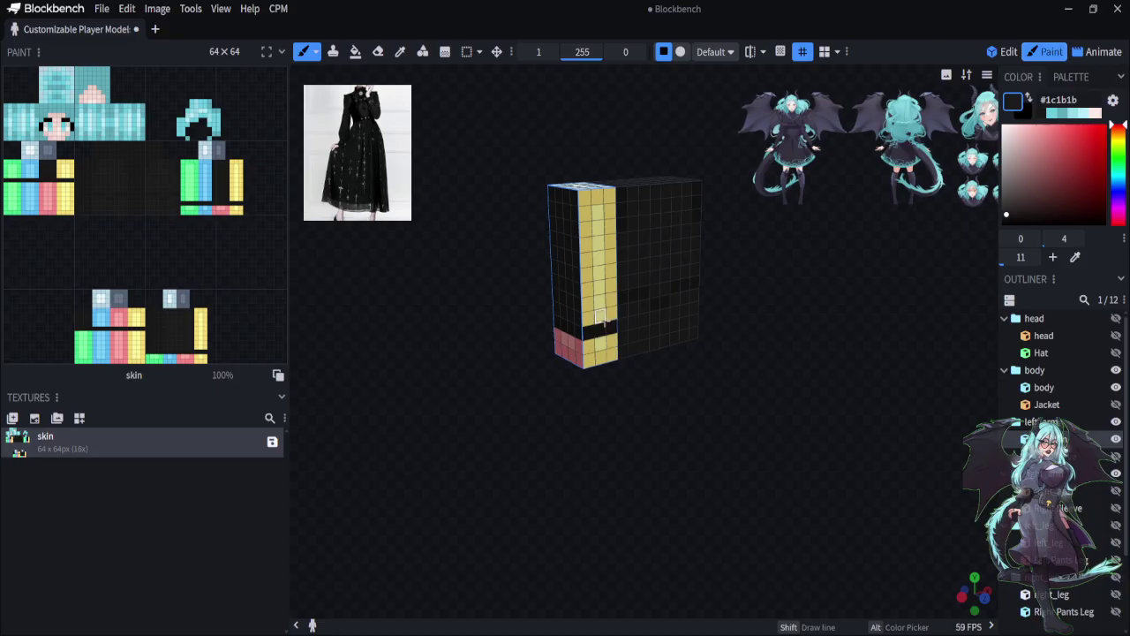
left_click(1115, 388)
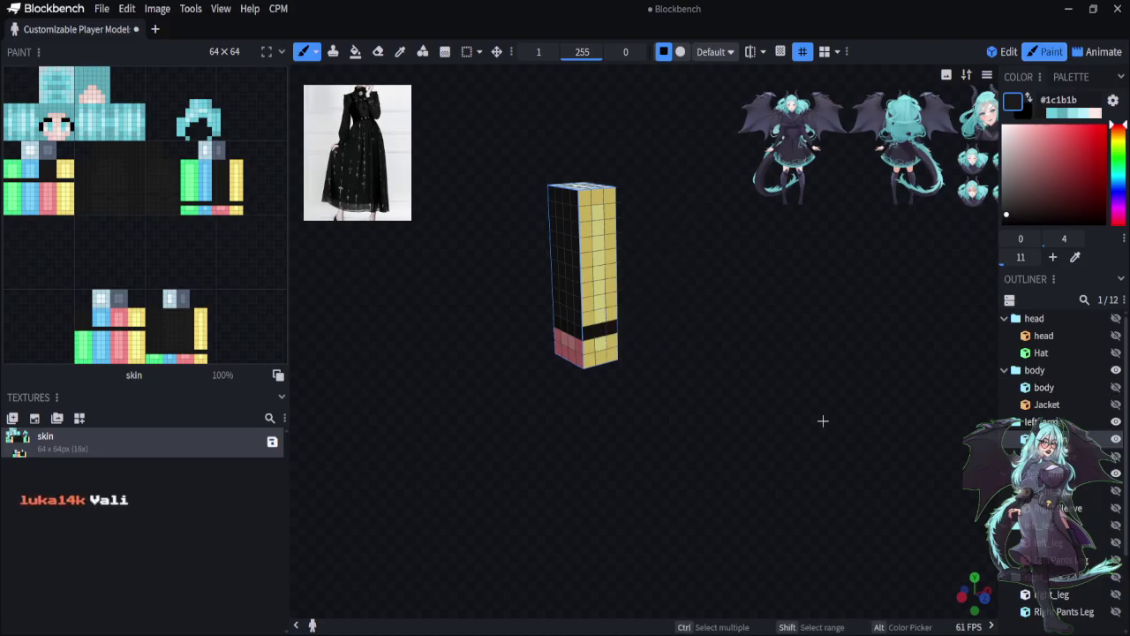
left_click_drag(820, 421, 577, 298)
mouse_move(568, 337)
left_mouse_down()
mouse_move(593, 328)
mouse_move(565, 313)
mouse_move(567, 325)
mouse_move(591, 301)
mouse_move(561, 284)
mouse_move(583, 279)
mouse_move(587, 268)
mouse_move(561, 274)
mouse_move(589, 256)
mouse_move(565, 243)
mouse_move(588, 229)
left_mouse_up()
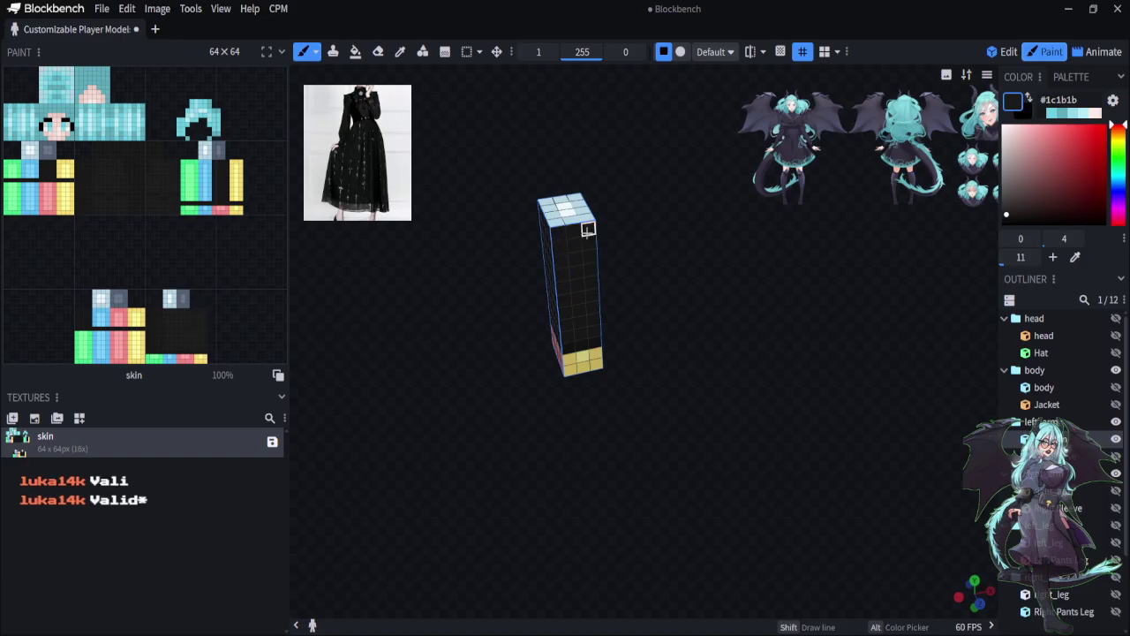
mouse_move(663, 299)
left_mouse_down()
mouse_move(628, 245)
mouse_move(618, 256)
left_mouse_up()
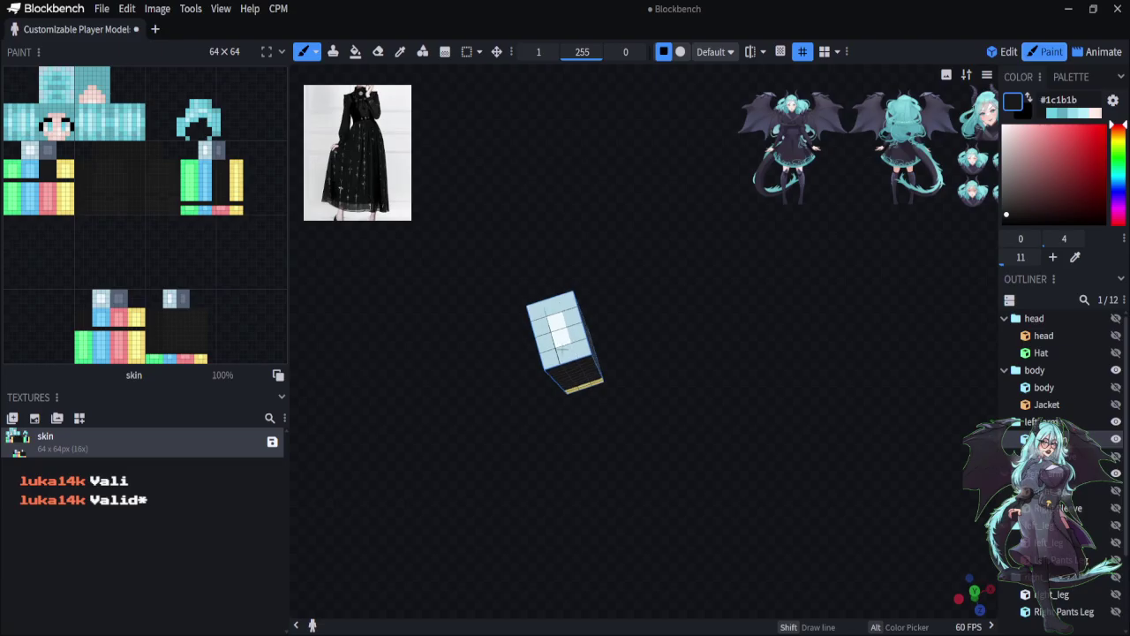
mouse_move(565, 354)
left_mouse_down()
mouse_move(547, 294)
mouse_move(535, 310)
mouse_move(574, 322)
mouse_move(562, 352)
left_mouse_up()
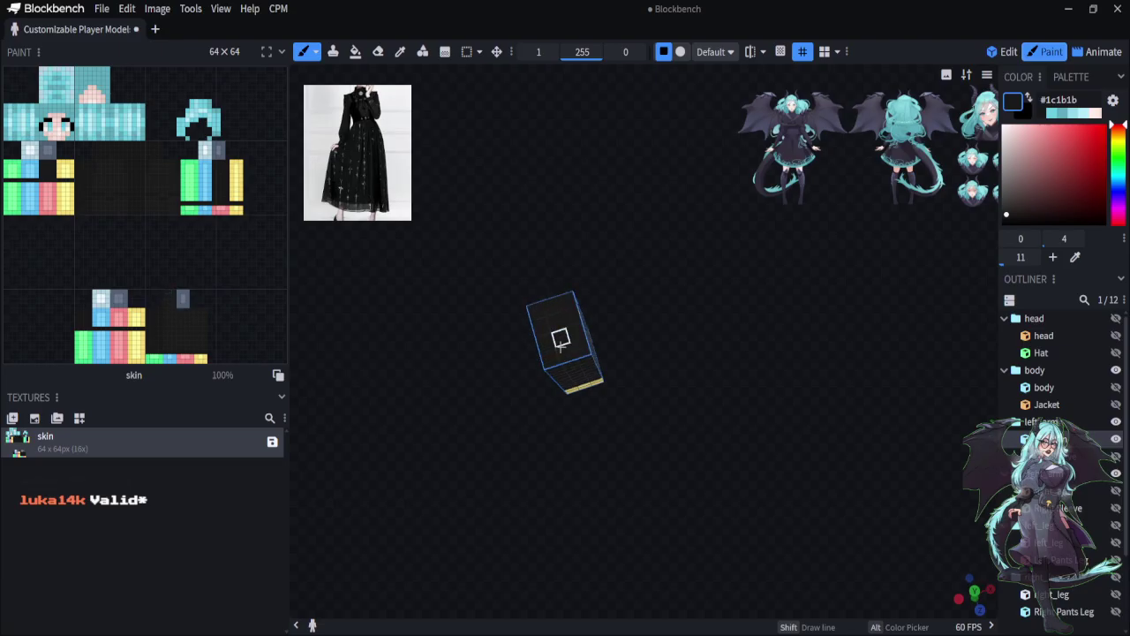
mouse_move(654, 426)
left_mouse_down()
mouse_move(568, 429)
mouse_move(459, 371)
mouse_move(700, 386)
mouse_move(840, 351)
mouse_move(786, 527)
mouse_move(835, 531)
left_mouse_up()
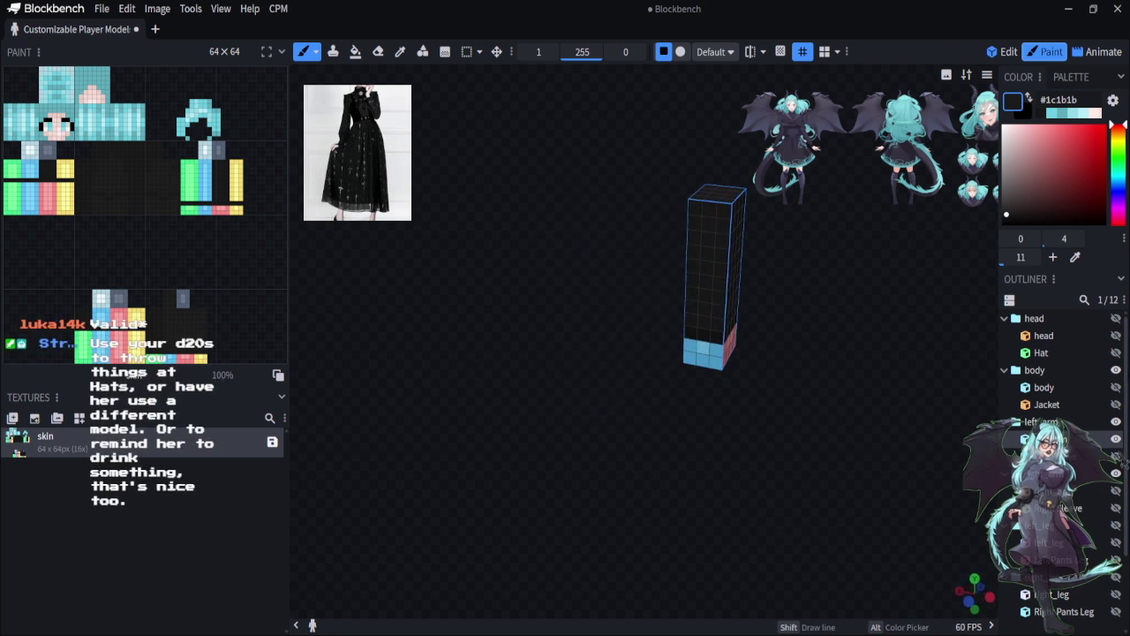
Show the left leg and paint the upper five pixel rows of its front face in #1c1b1b
left_click(1116, 542)
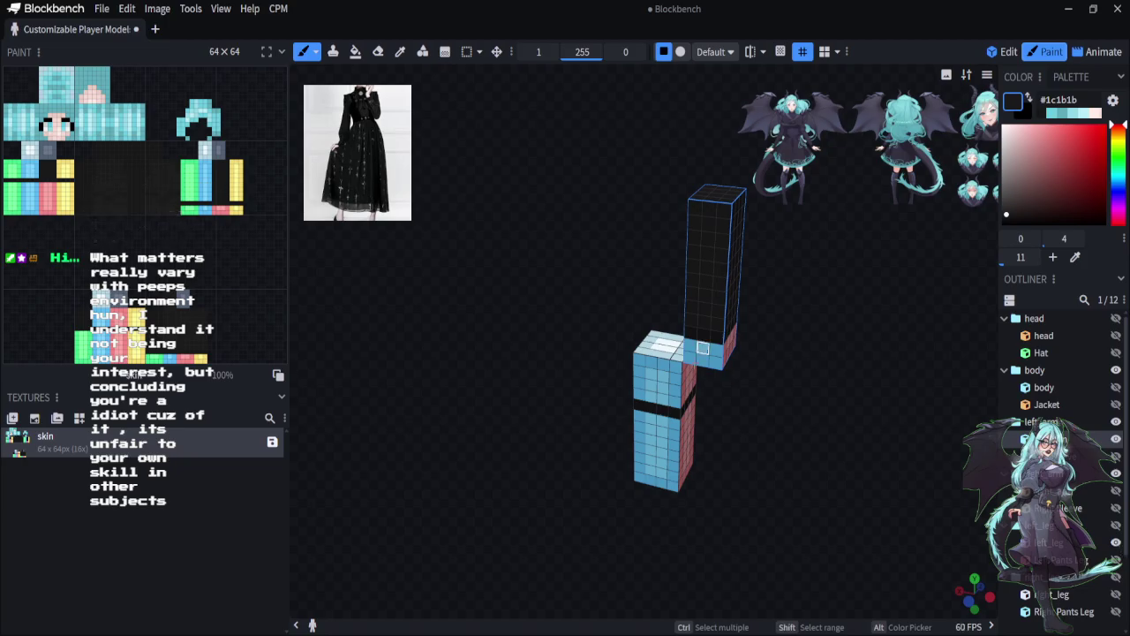
left_click(673, 402)
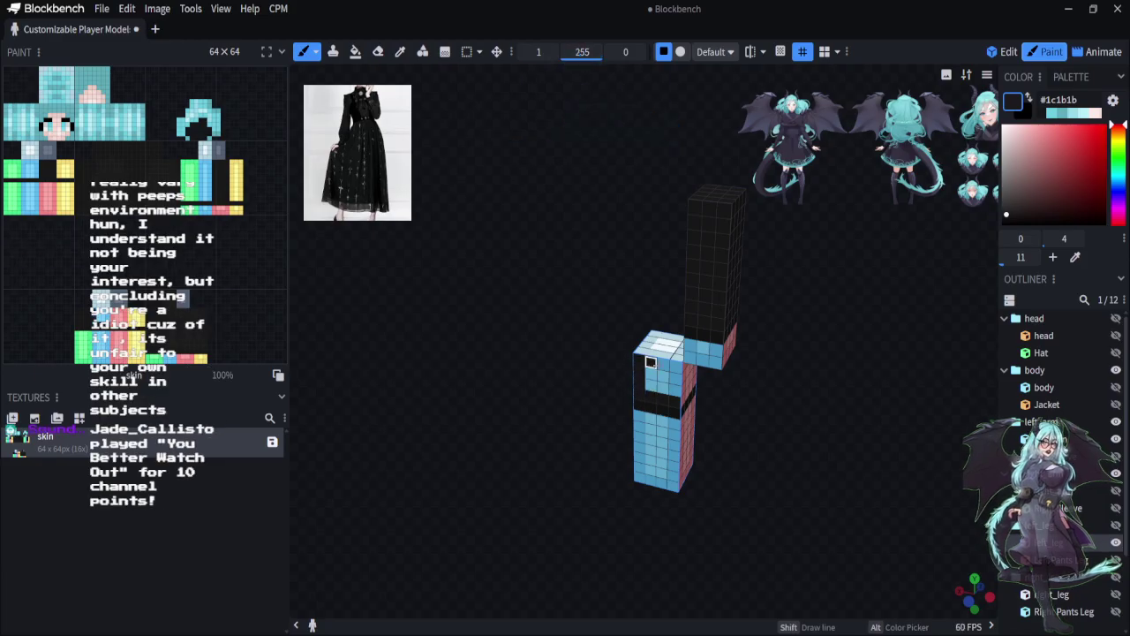
mouse_move(649, 362)
left_mouse_down()
mouse_move(674, 394)
mouse_move(661, 401)
mouse_move(650, 383)
left_mouse_up()
Hide the left arm and paint the upper five rows of the left leg's outer face in #1c1b1b
left_click_drag(755, 512, 583, 502)
left_click_drag(604, 399, 627, 403)
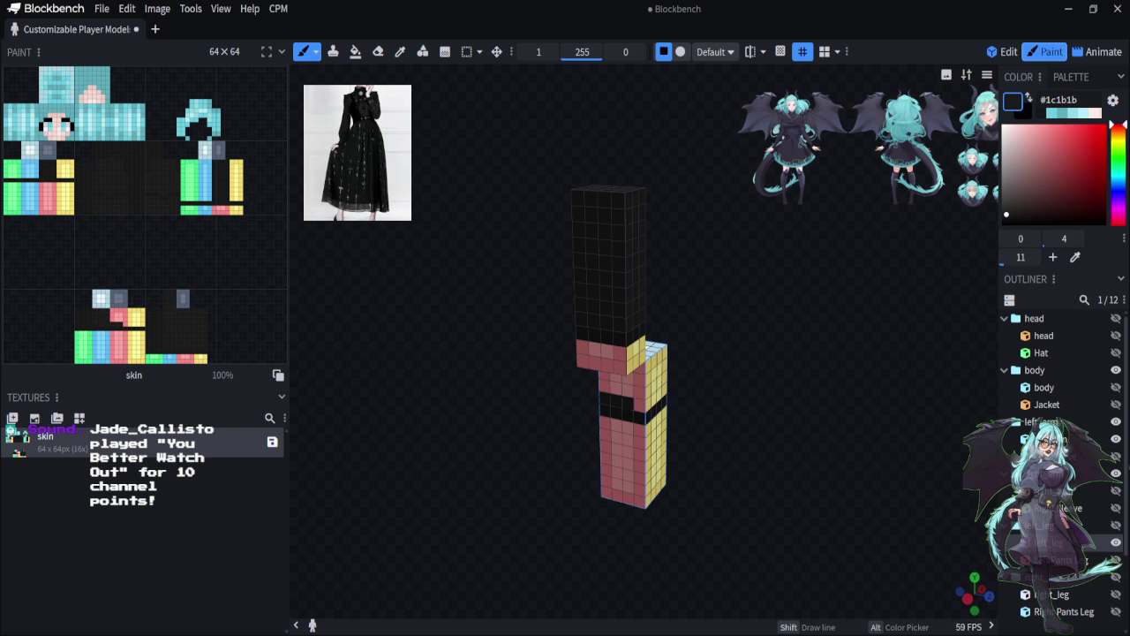
left_click(1116, 439)
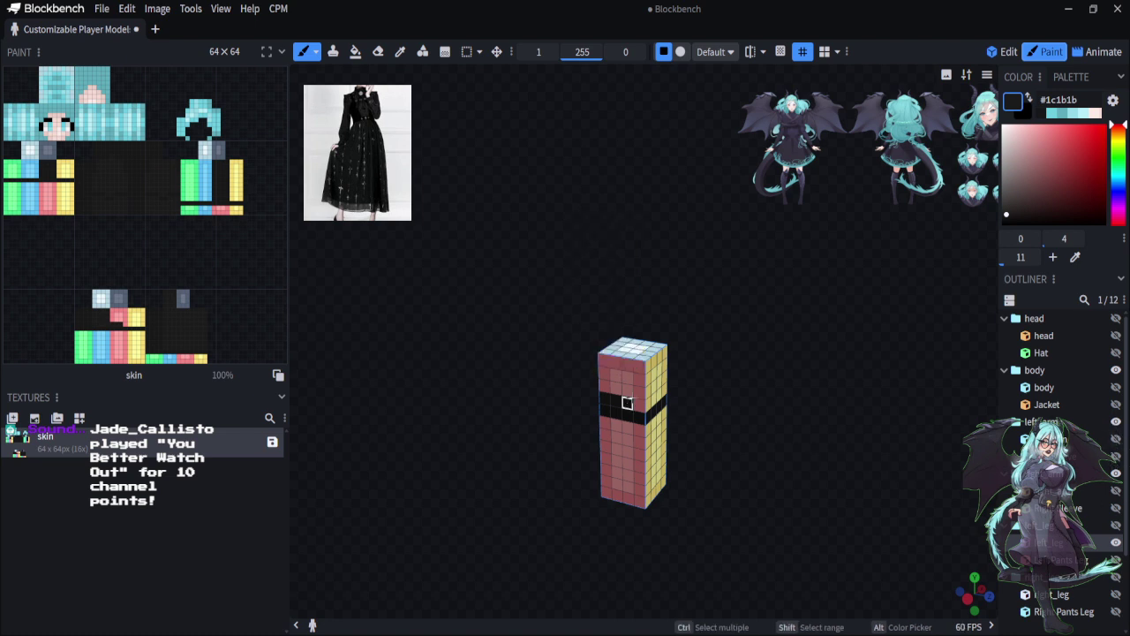
mouse_move(639, 393)
left_mouse_down()
mouse_move(628, 375)
mouse_move(638, 364)
mouse_move(604, 360)
mouse_move(605, 389)
mouse_move(627, 393)
mouse_move(615, 375)
left_mouse_up()
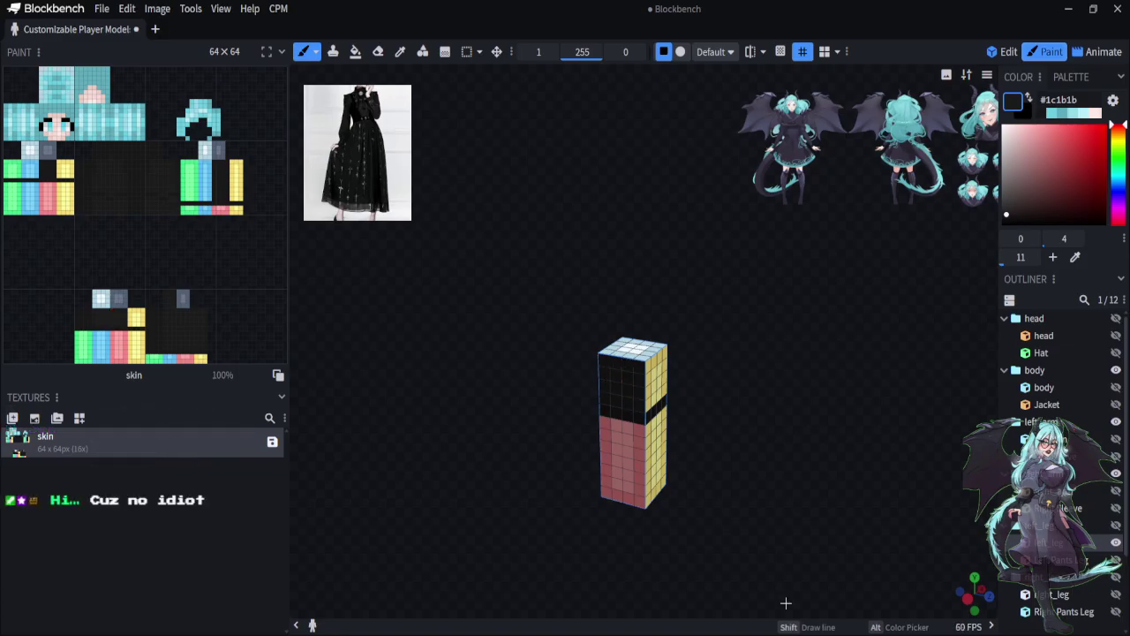
Paint the upper five rows of the left leg's back face and its entire top face in #1c1b1b
left_click_drag(786, 603, 638, 593)
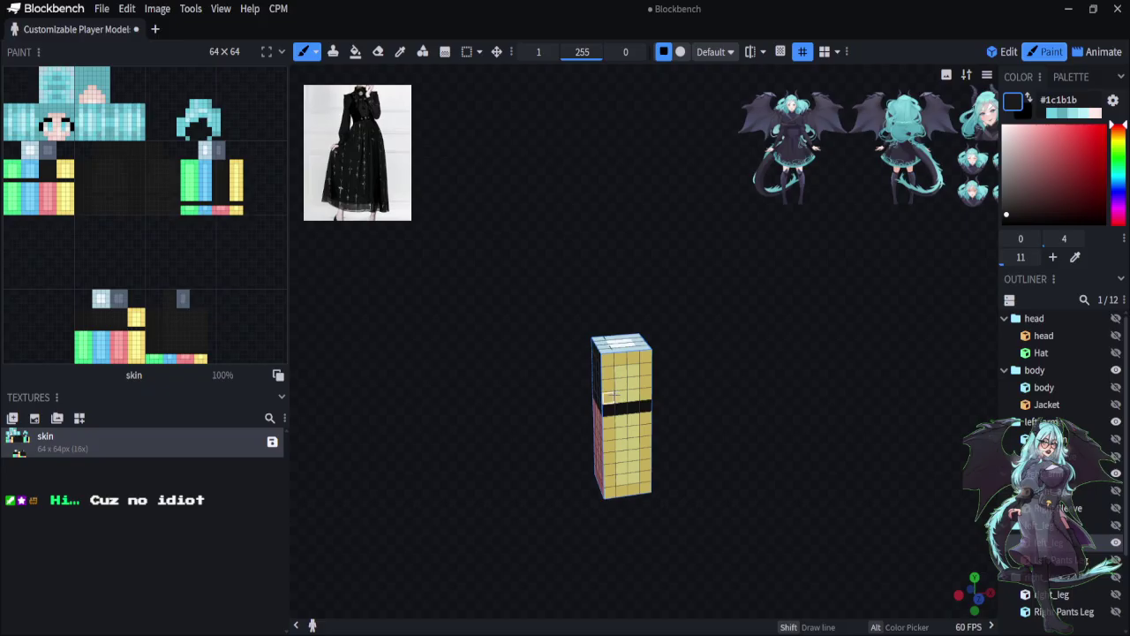
mouse_move(611, 397)
left_mouse_down()
mouse_move(648, 390)
mouse_move(646, 366)
mouse_move(632, 358)
left_mouse_up()
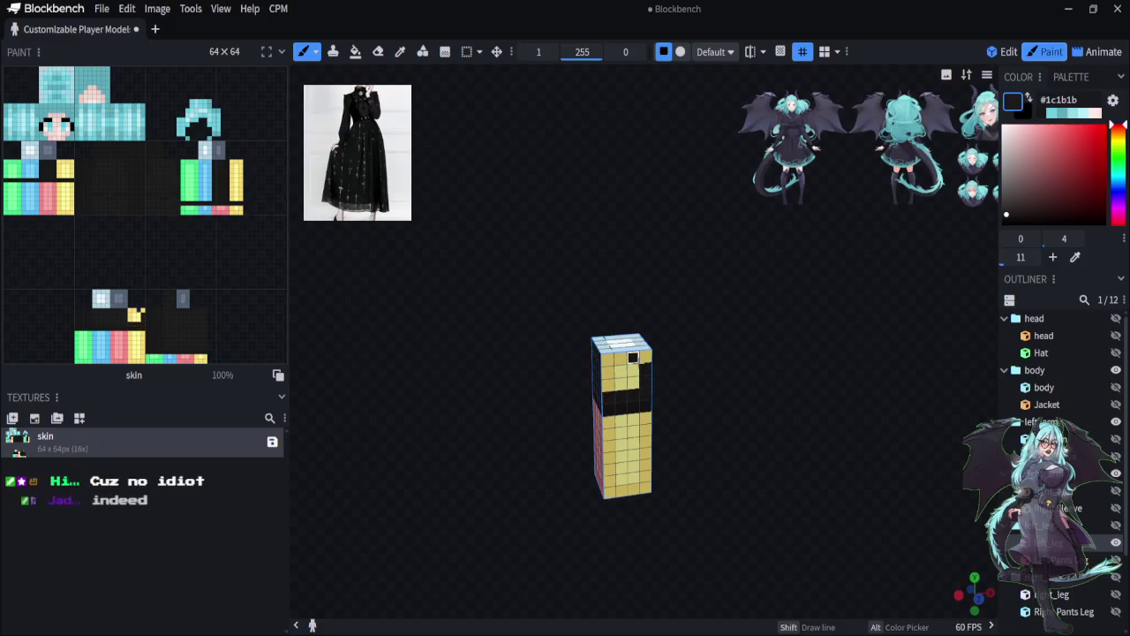
left_click(645, 356)
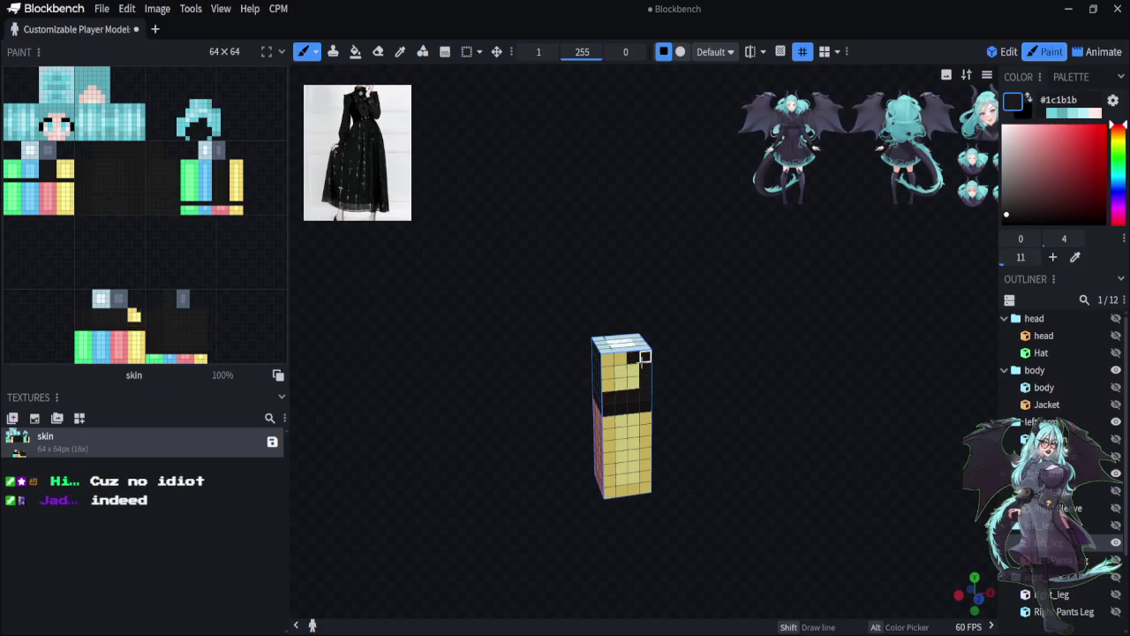
mouse_move(644, 357)
left_mouse_down()
mouse_move(604, 359)
mouse_move(634, 389)
mouse_move(619, 371)
left_mouse_up()
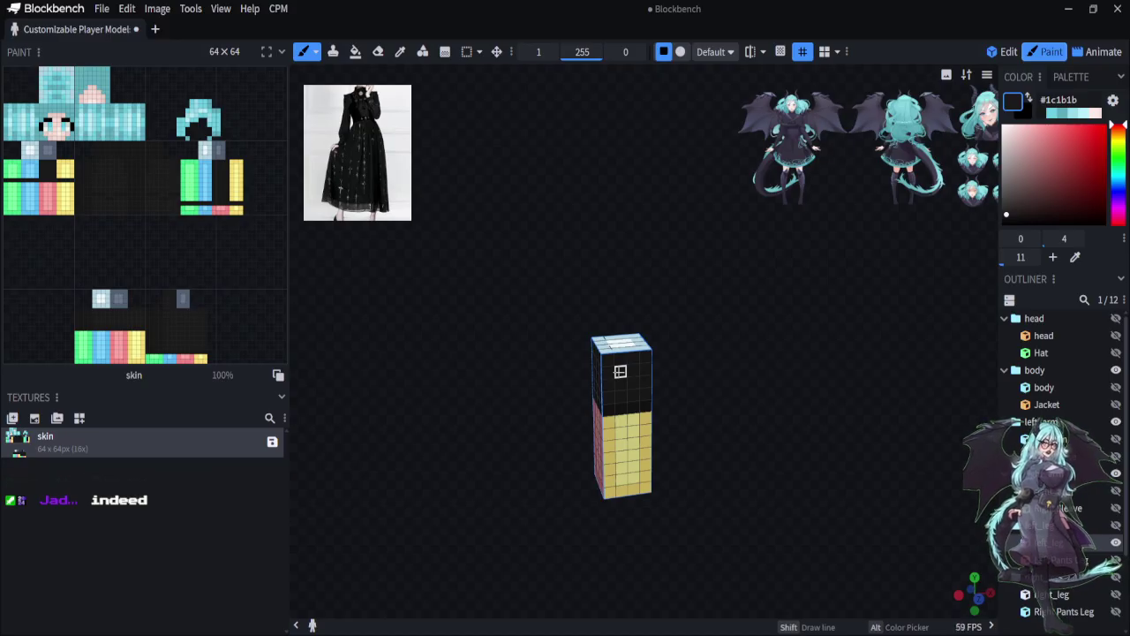
mouse_move(753, 558)
left_mouse_down()
mouse_move(613, 577)
mouse_move(767, 601)
mouse_move(570, 560)
mouse_move(803, 575)
mouse_move(777, 578)
mouse_move(663, 373)
mouse_move(648, 328)
mouse_move(686, 326)
mouse_move(685, 356)
mouse_move(660, 353)
left_mouse_up()
left_click_drag(660, 344, 674, 346)
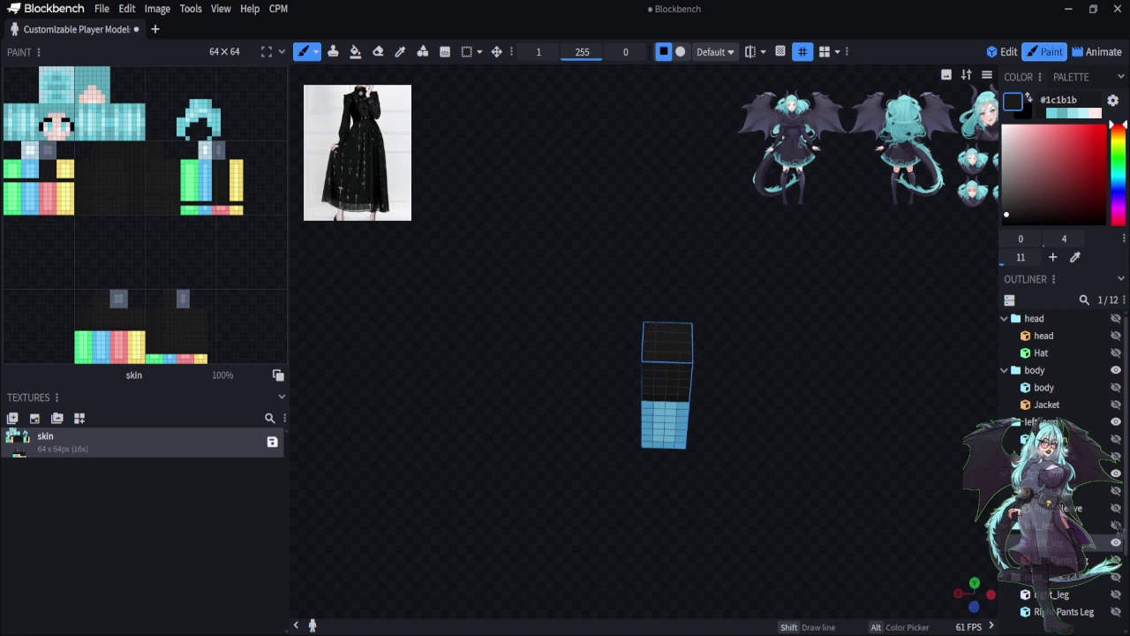
Show the right leg in place of the left one and paint the upper five rows of its front face in #1c1b1b
left_click(1116, 594)
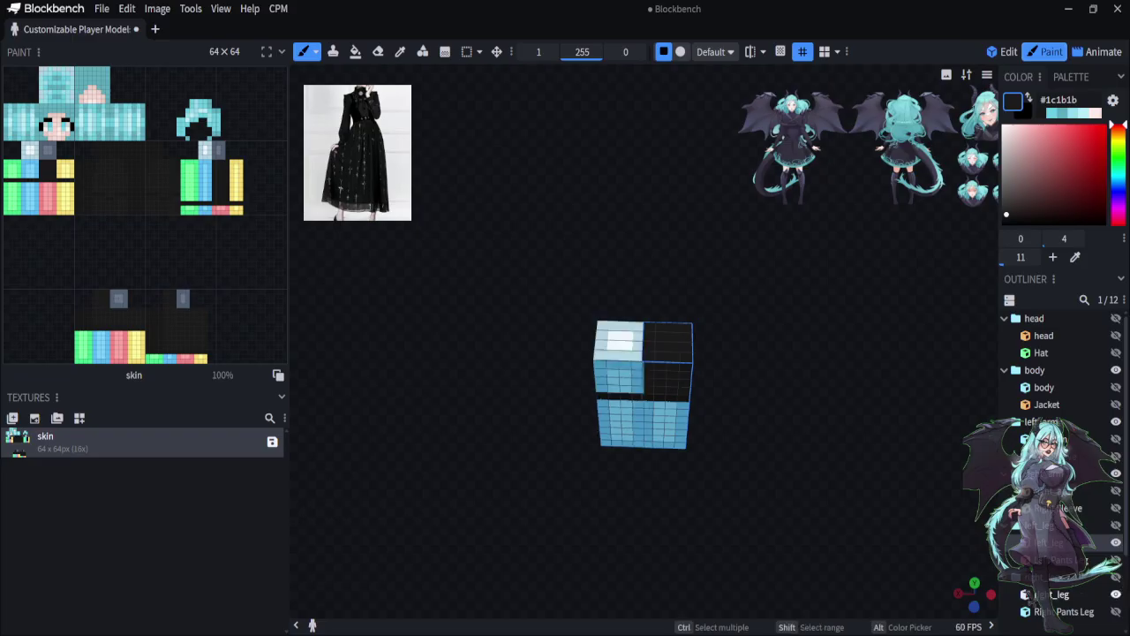
left_click(1116, 542)
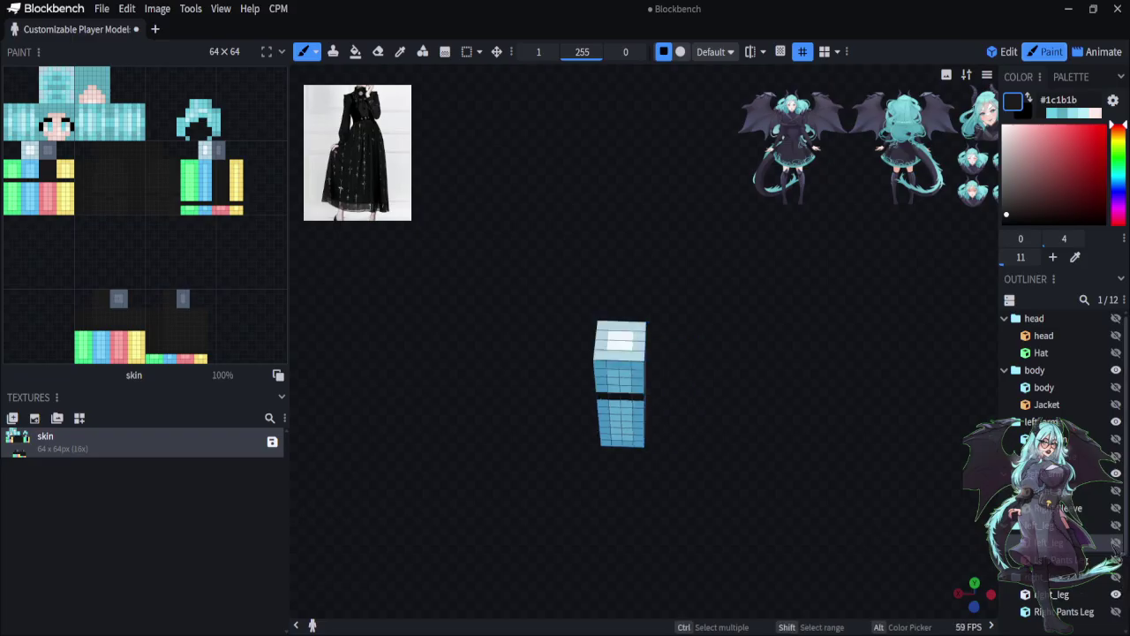
left_click(974, 606)
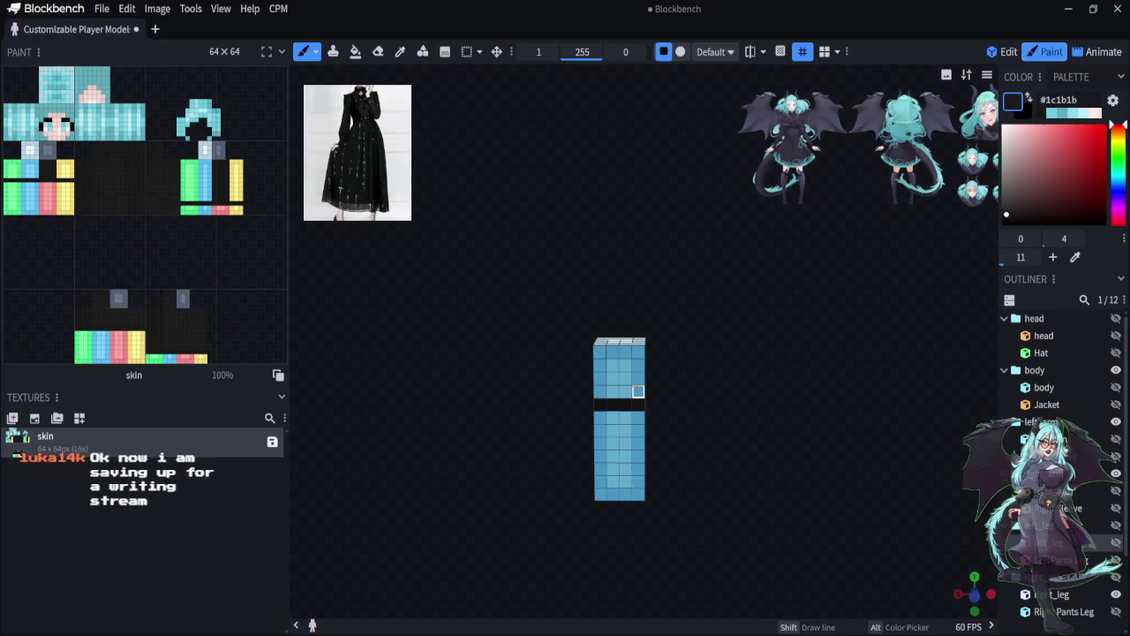
mouse_move(639, 391)
left_mouse_down()
mouse_move(601, 381)
mouse_move(611, 391)
mouse_move(599, 346)
mouse_move(628, 349)
mouse_move(638, 365)
mouse_move(605, 365)
left_mouse_up()
Paint the upper five rows of the right leg's outer and back faces in #1c1b1b
mouse_move(680, 530)
left_mouse_down()
mouse_move(699, 557)
mouse_move(547, 565)
mouse_move(762, 547)
mouse_move(668, 424)
mouse_move(616, 400)
mouse_move(602, 379)
mouse_move(625, 364)
mouse_move(615, 388)
left_mouse_up()
left_click(627, 378)
mouse_move(565, 467)
left_mouse_down()
mouse_move(694, 568)
mouse_move(718, 569)
left_mouse_up()
mouse_move(677, 399)
left_mouse_down()
mouse_move(639, 382)
mouse_move(635, 393)
mouse_move(639, 350)
mouse_move(655, 348)
mouse_move(651, 374)
mouse_move(676, 389)
mouse_move(685, 348)
left_mouse_up()
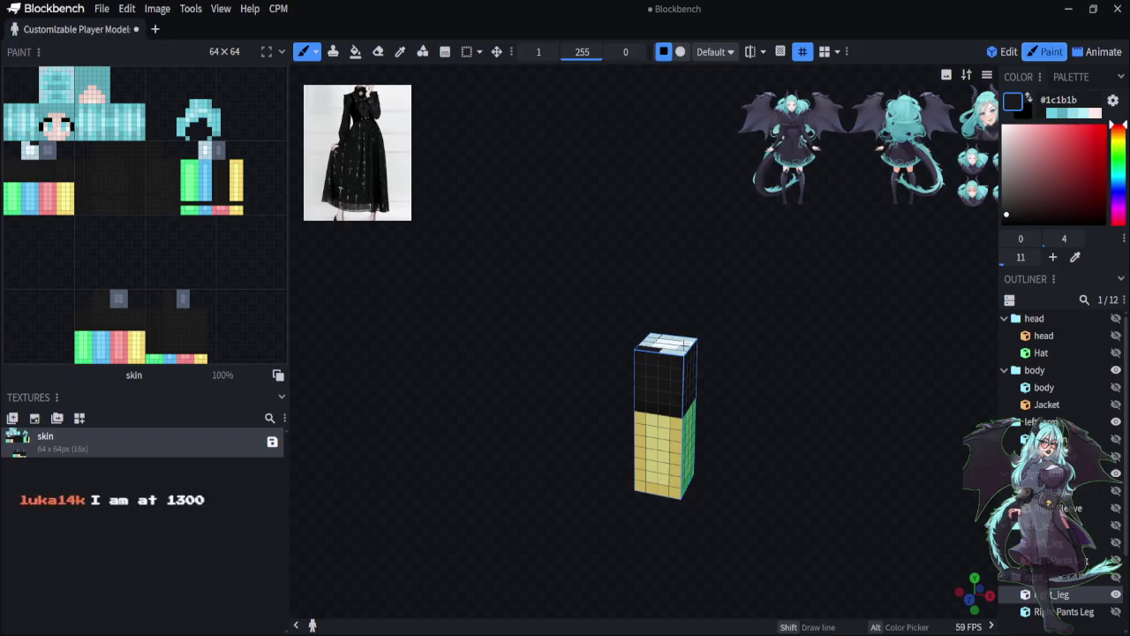
Paint the right leg's entire top face in #1c1b1b and check the leg from the front
left_click_drag(572, 525, 759, 530)
mouse_move(635, 331)
left_mouse_down()
mouse_move(598, 327)
mouse_move(601, 361)
mouse_move(629, 360)
mouse_move(636, 335)
mouse_move(613, 336)
left_mouse_up()
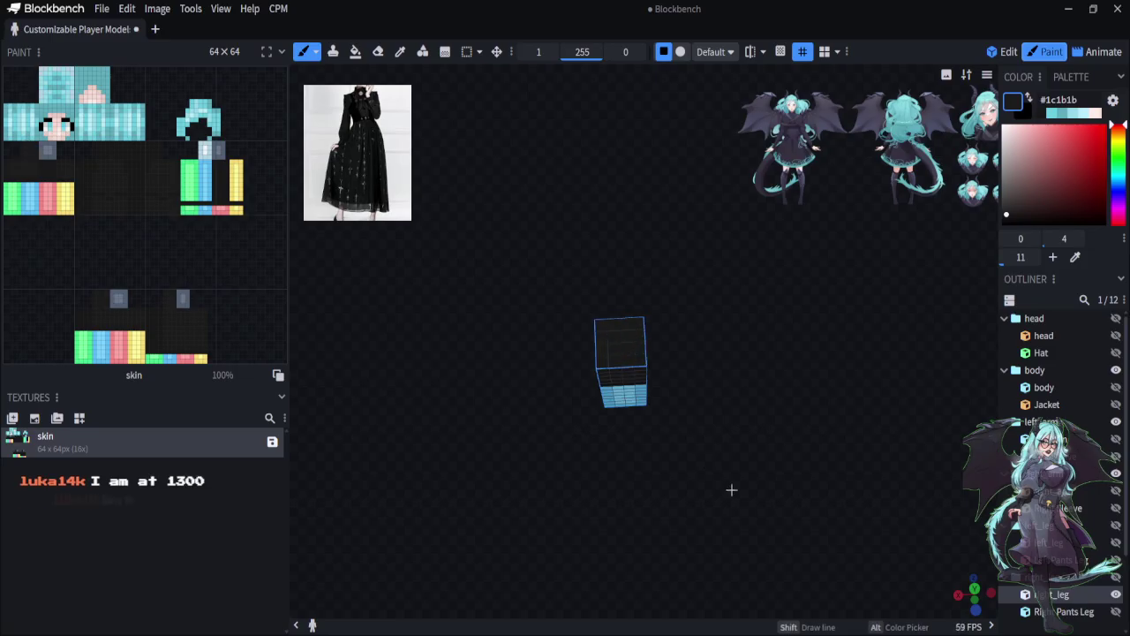
left_click_drag(732, 486, 748, 389)
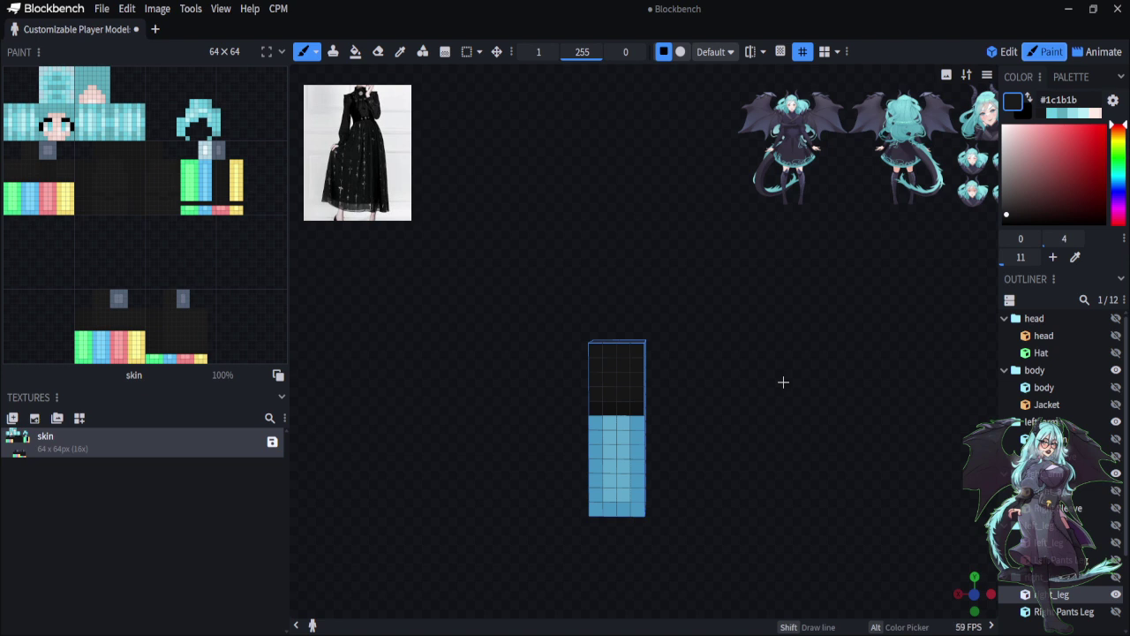
left_click_drag(730, 383, 750, 428)
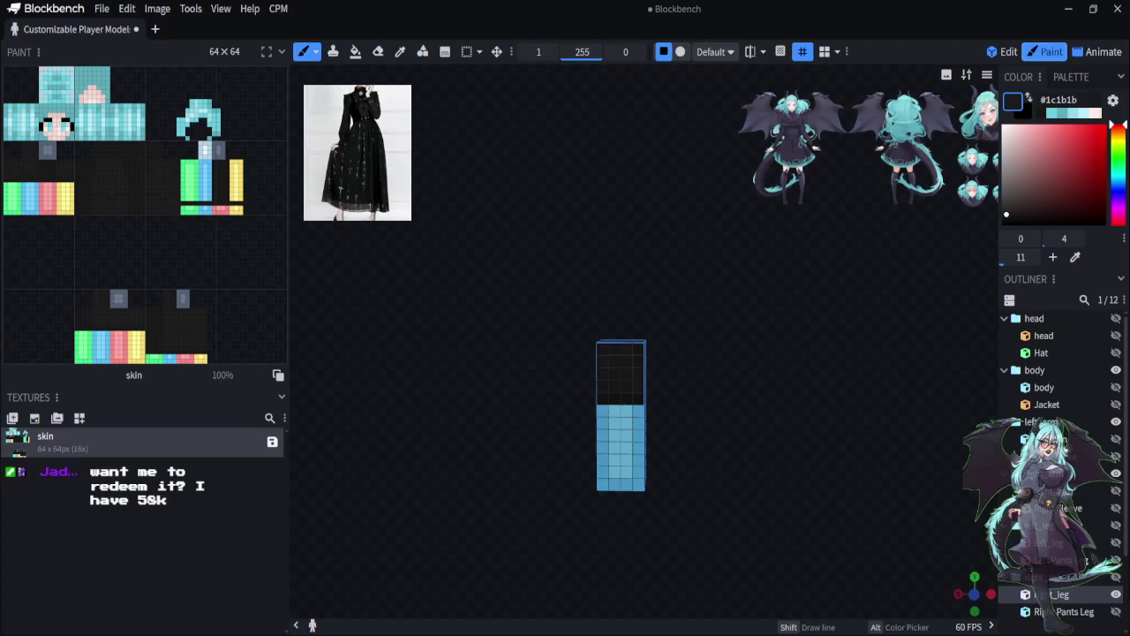
Show the left leg and the right arm beside the right leg, keeping the left arm hidden
left_click(1116, 542)
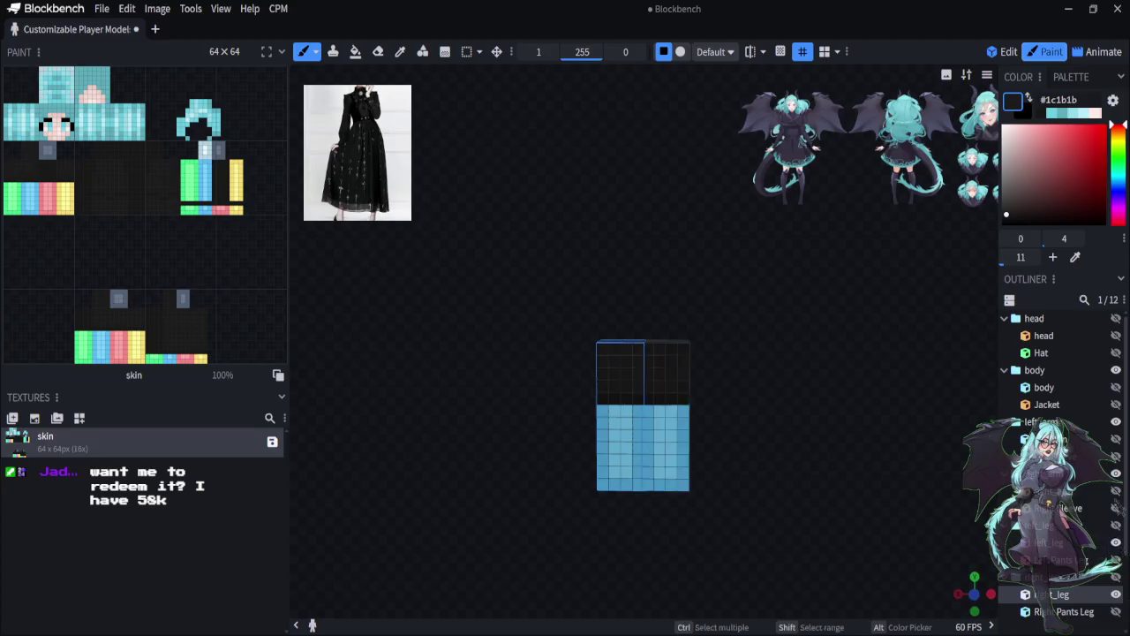
left_click(1116, 490)
left_click_drag(817, 407, 825, 411)
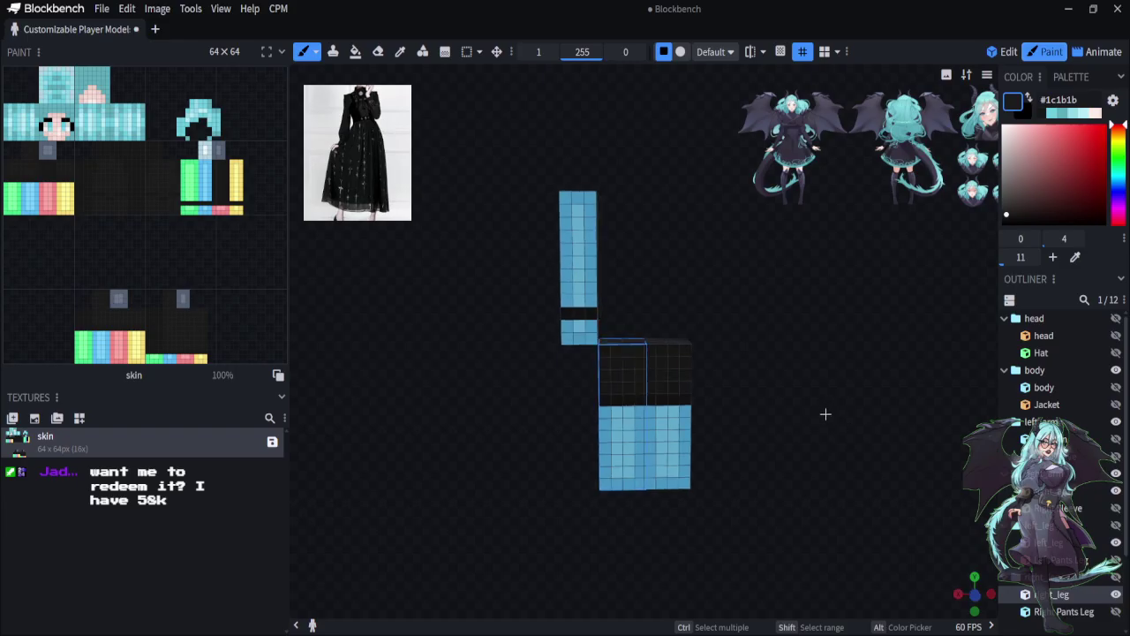
left_click(1115, 490)
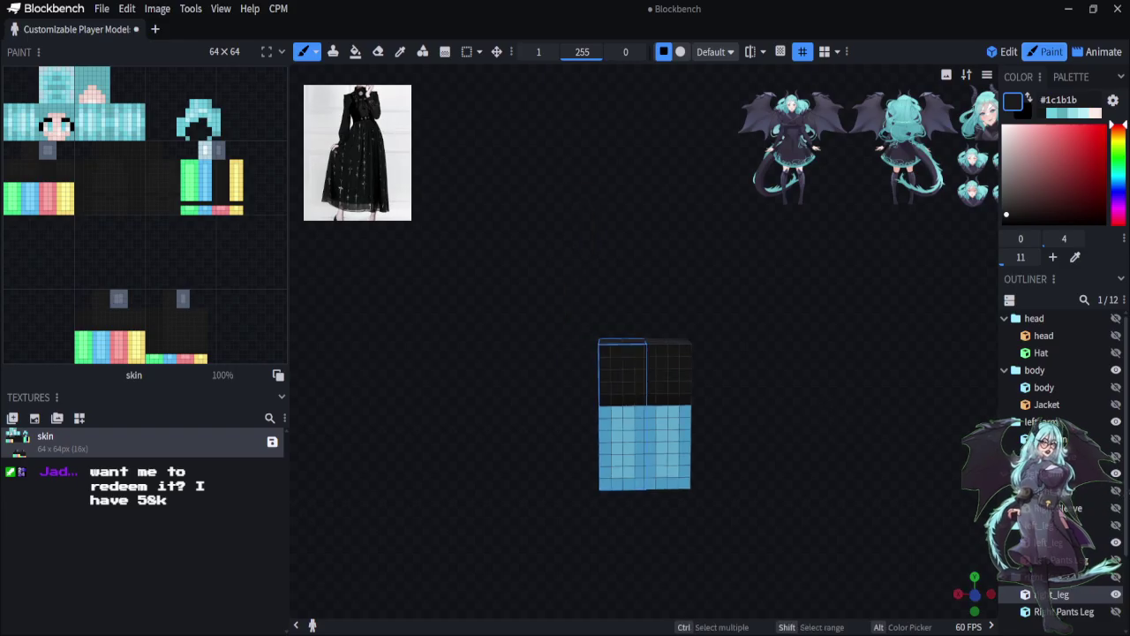
left_click(1116, 490)
left_click(1116, 439)
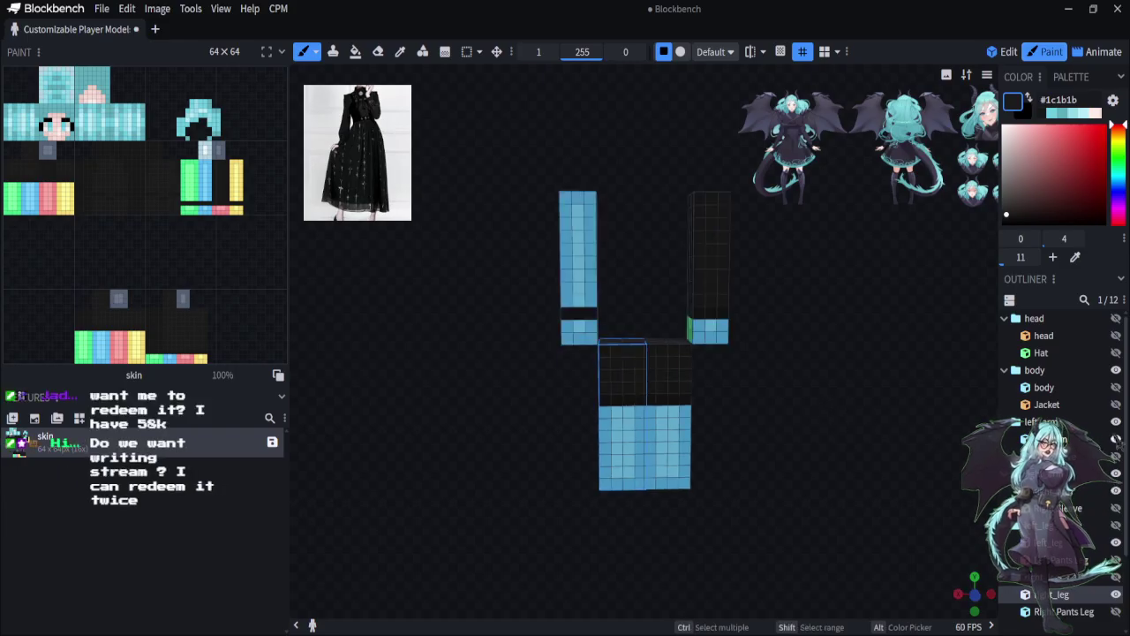
left_click(1116, 439)
Paint the right arm's front and outer faces in #1c1b1b, leaving the bottom two pixel rows unpainted
mouse_move(590, 300)
left_mouse_down()
mouse_move(565, 301)
mouse_move(565, 198)
mouse_move(588, 197)
mouse_move(590, 300)
left_mouse_up()
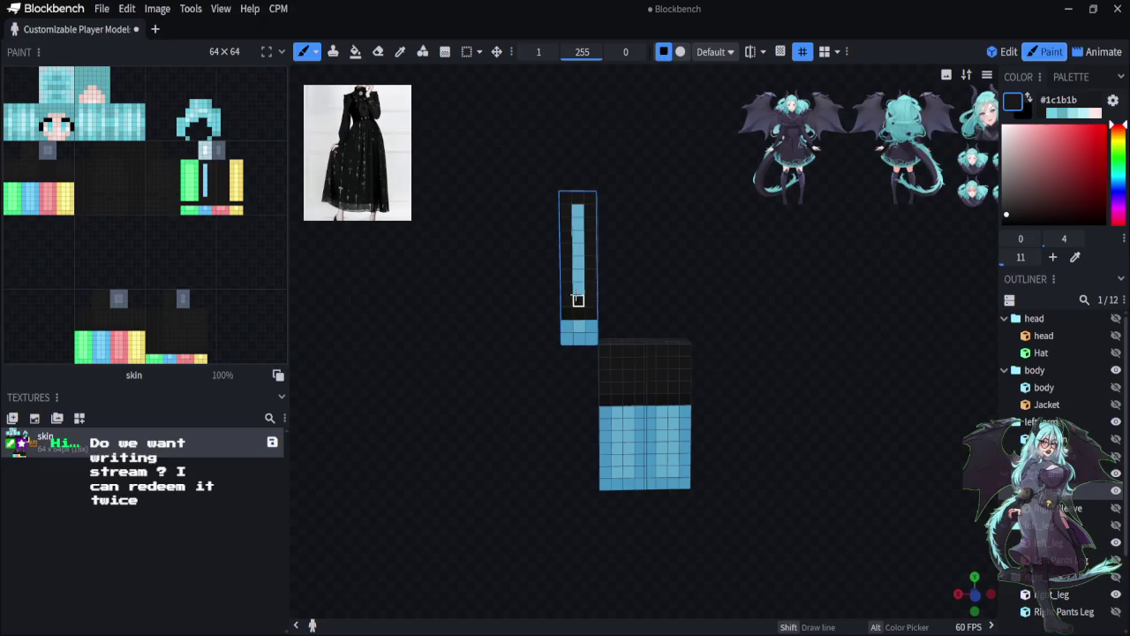
left_click_drag(578, 296, 577, 207)
mouse_move(483, 468)
left_mouse_down()
mouse_move(527, 488)
mouse_move(498, 469)
mouse_move(560, 326)
mouse_move(588, 316)
mouse_move(623, 322)
mouse_move(590, 330)
mouse_move(611, 321)
mouse_move(623, 331)
mouse_move(614, 220)
mouse_move(610, 236)
mouse_move(585, 217)
mouse_move(599, 232)
mouse_move(597, 316)
mouse_move(622, 254)
mouse_move(607, 279)
mouse_move(610, 247)
mouse_move(588, 302)
left_mouse_up()
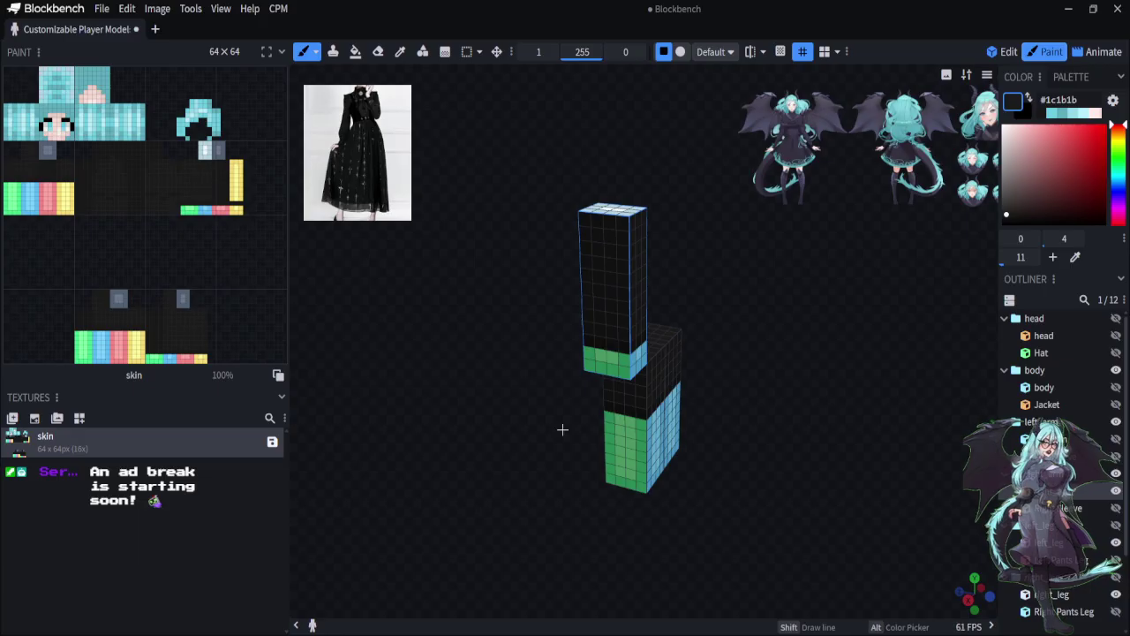
Paint the right arm's back face above the bottom two rows, plus its whole top face, in #1c1b1b
mouse_move(559, 429)
left_mouse_down()
mouse_move(625, 527)
mouse_move(676, 366)
mouse_move(702, 330)
mouse_move(694, 325)
left_mouse_up()
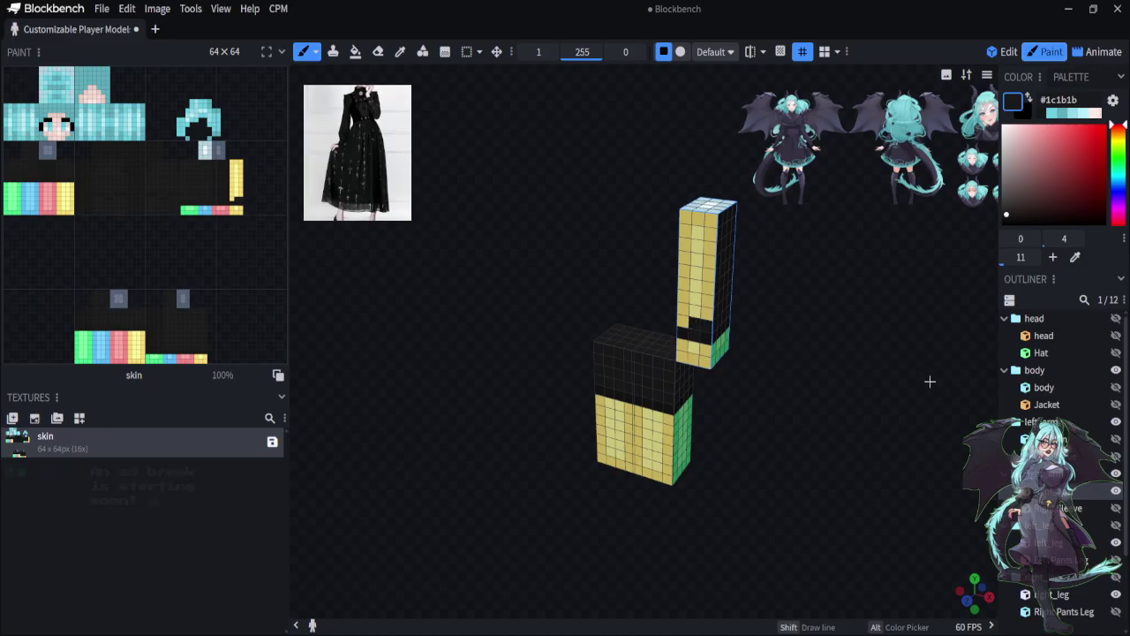
mouse_move(682, 322)
left_mouse_down()
mouse_move(707, 312)
mouse_move(684, 299)
mouse_move(714, 295)
mouse_move(684, 284)
left_mouse_up()
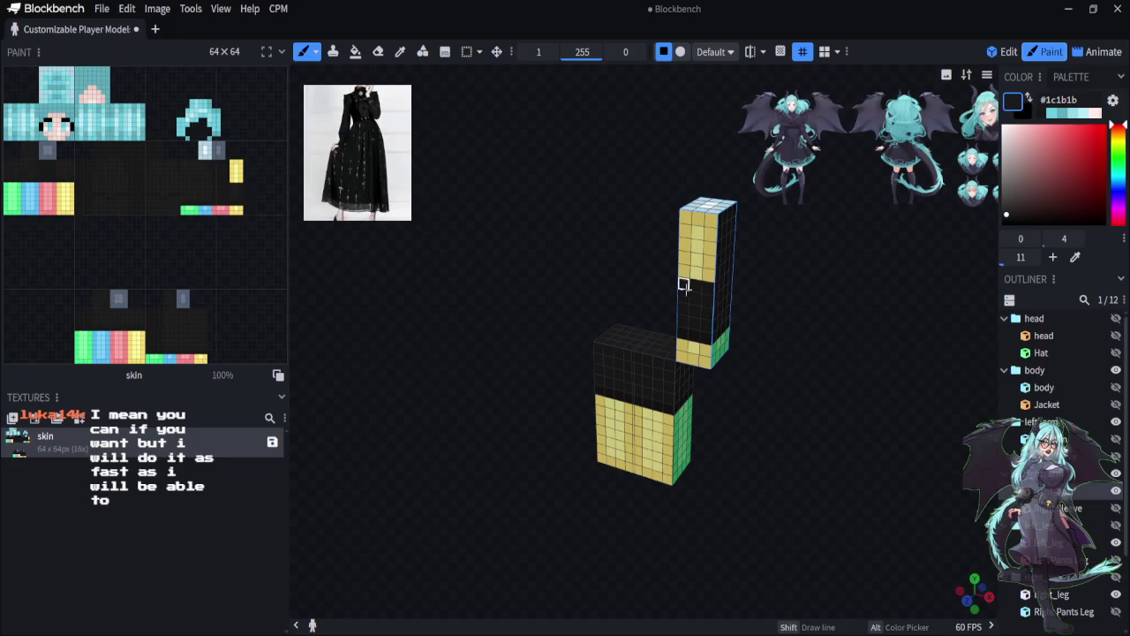
mouse_move(683, 282)
left_mouse_down()
mouse_move(685, 230)
mouse_move(713, 216)
mouse_move(709, 274)
mouse_move(697, 232)
left_mouse_up()
left_click_drag(742, 509, 437, 588)
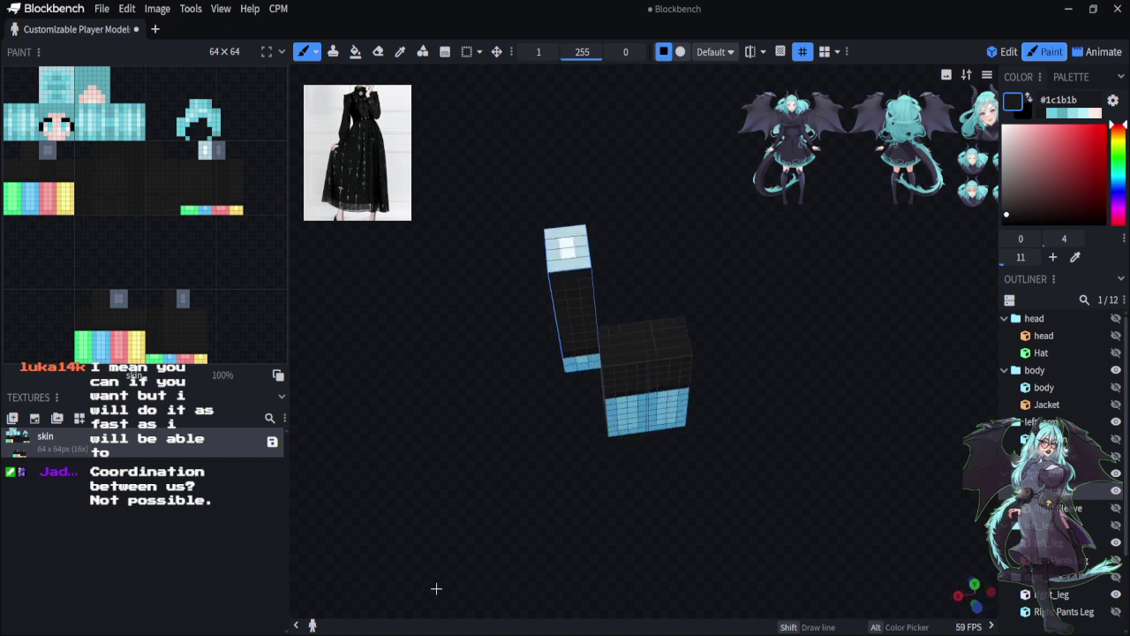
mouse_move(557, 279)
left_mouse_down()
mouse_move(550, 239)
mouse_move(576, 264)
mouse_move(565, 241)
left_mouse_up()
left_click_drag(865, 504, 861, 433)
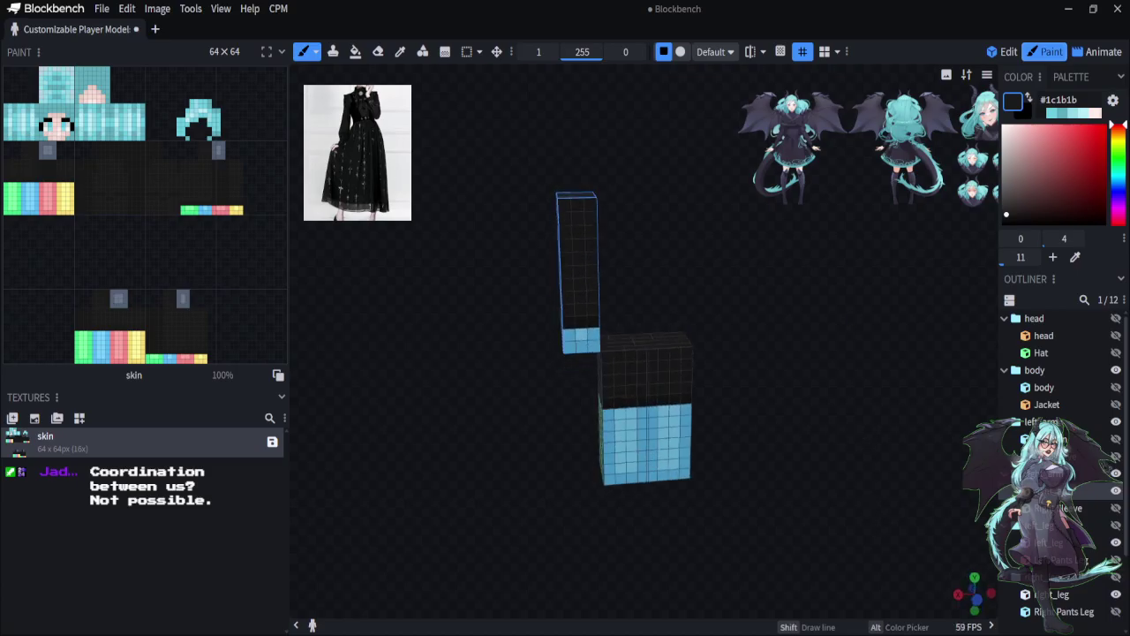
Show the left arm, the body and the head together with the right arm and both legs
left_click(1116, 524)
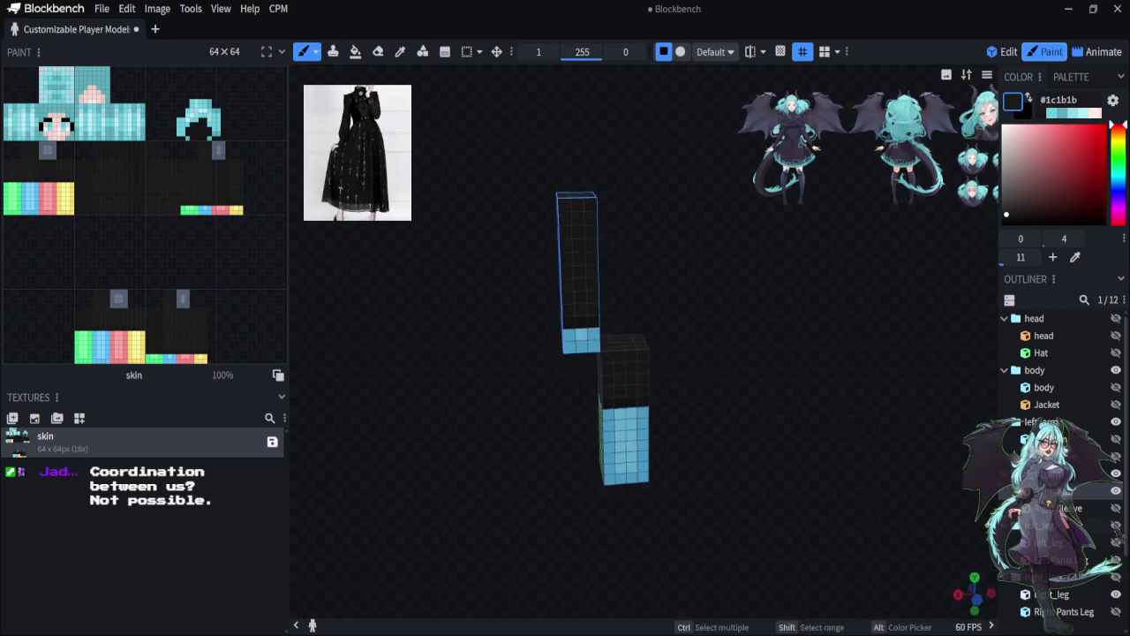
left_click(1116, 524)
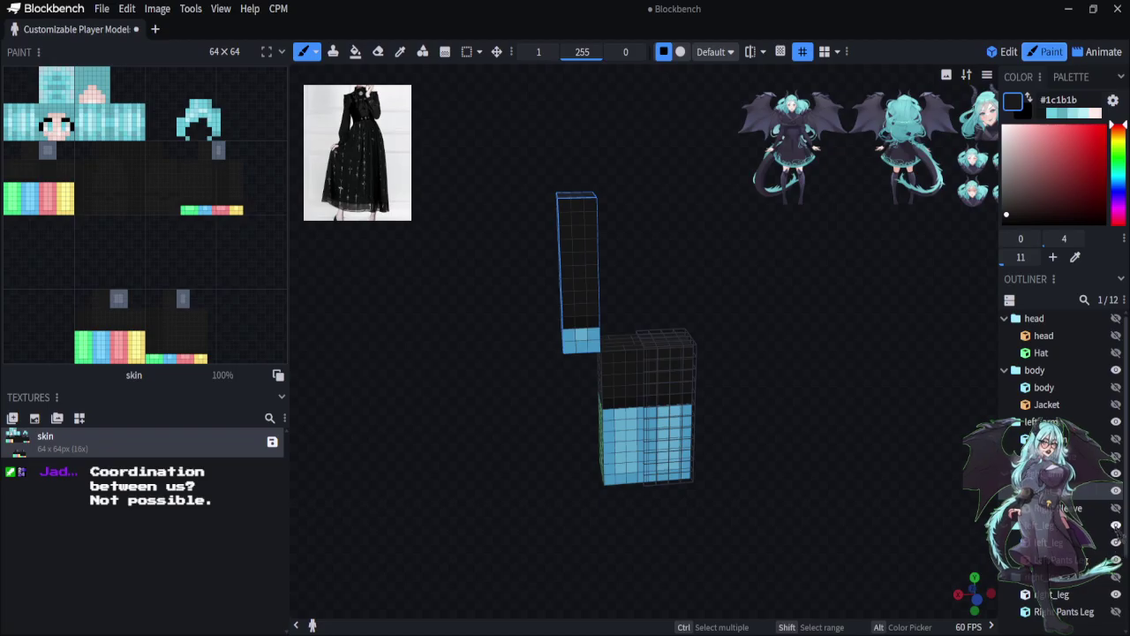
left_click(1116, 457)
left_click(1116, 439)
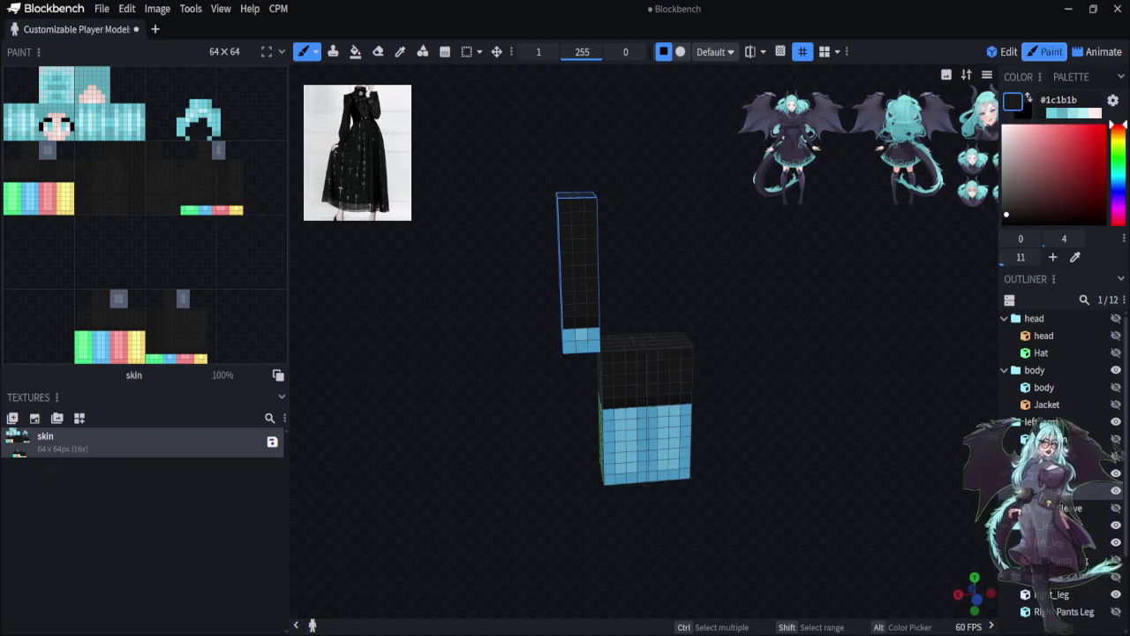
left_click(1116, 386)
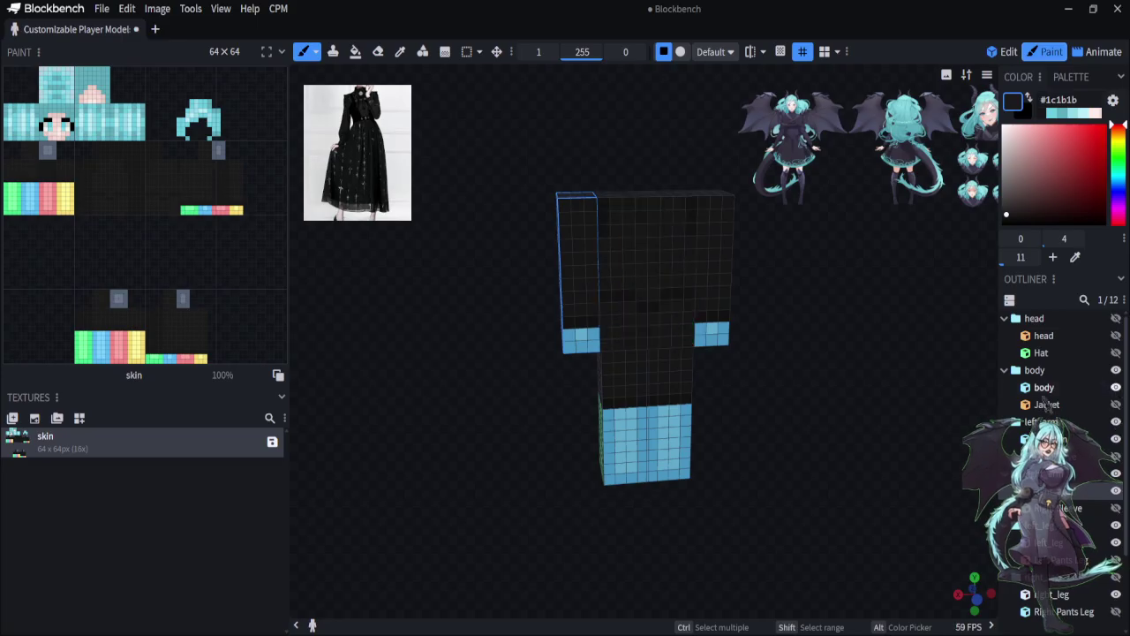
mouse_move(799, 452)
left_mouse_down()
mouse_move(501, 497)
mouse_move(521, 486)
mouse_move(774, 477)
mouse_move(855, 416)
mouse_move(803, 451)
left_mouse_up()
scroll(809, 380, "down", 1)
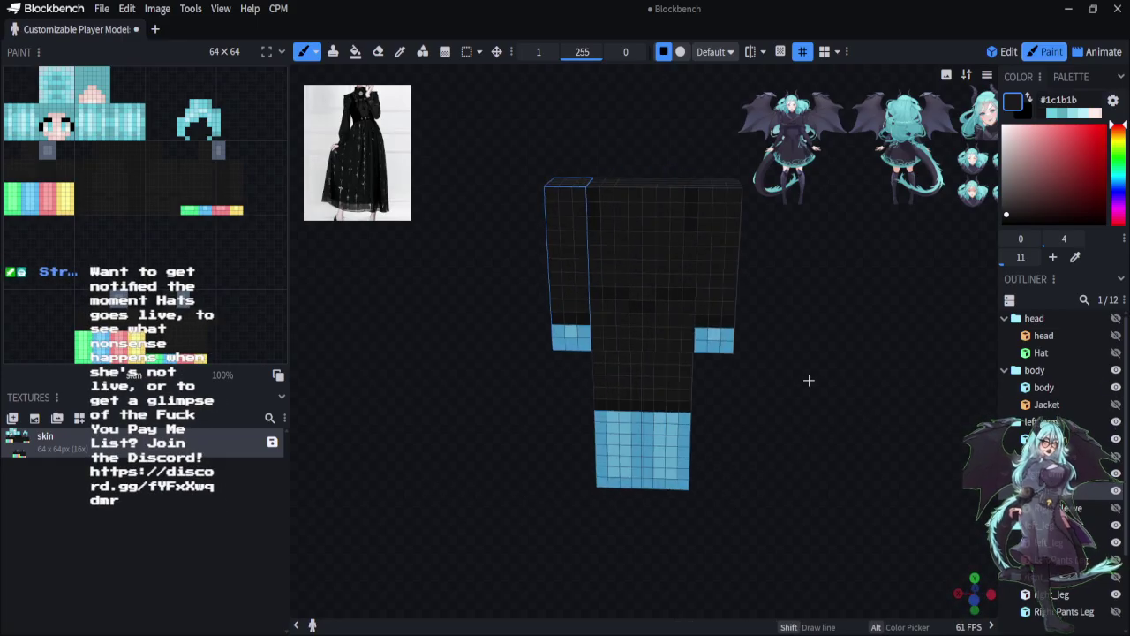
scroll(809, 379, "up", 1)
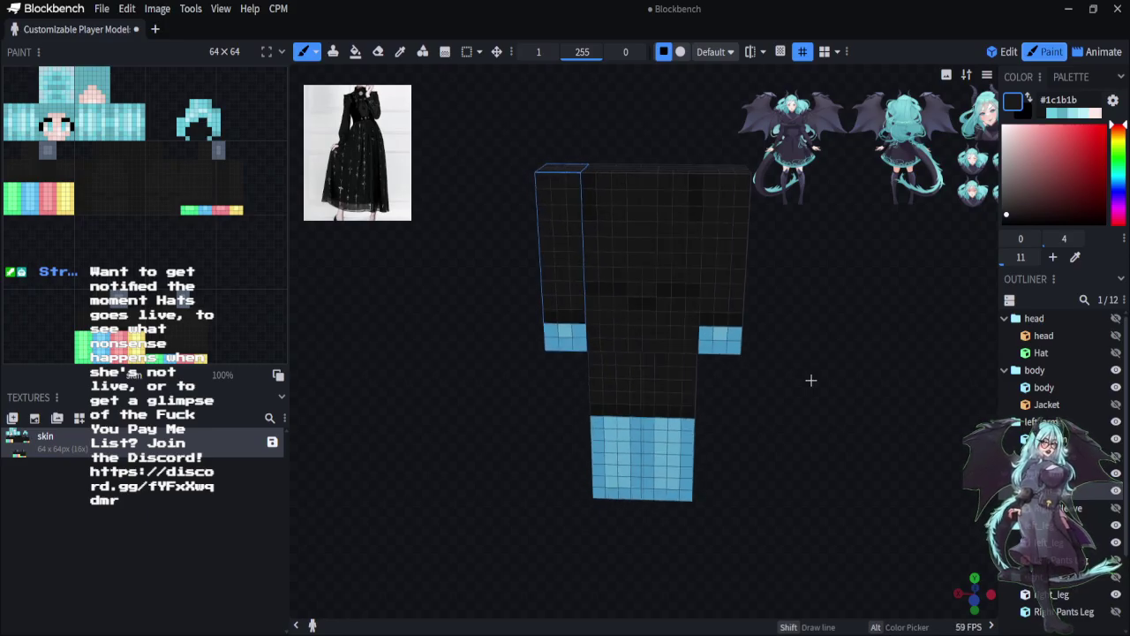
scroll(807, 277, "down", 2)
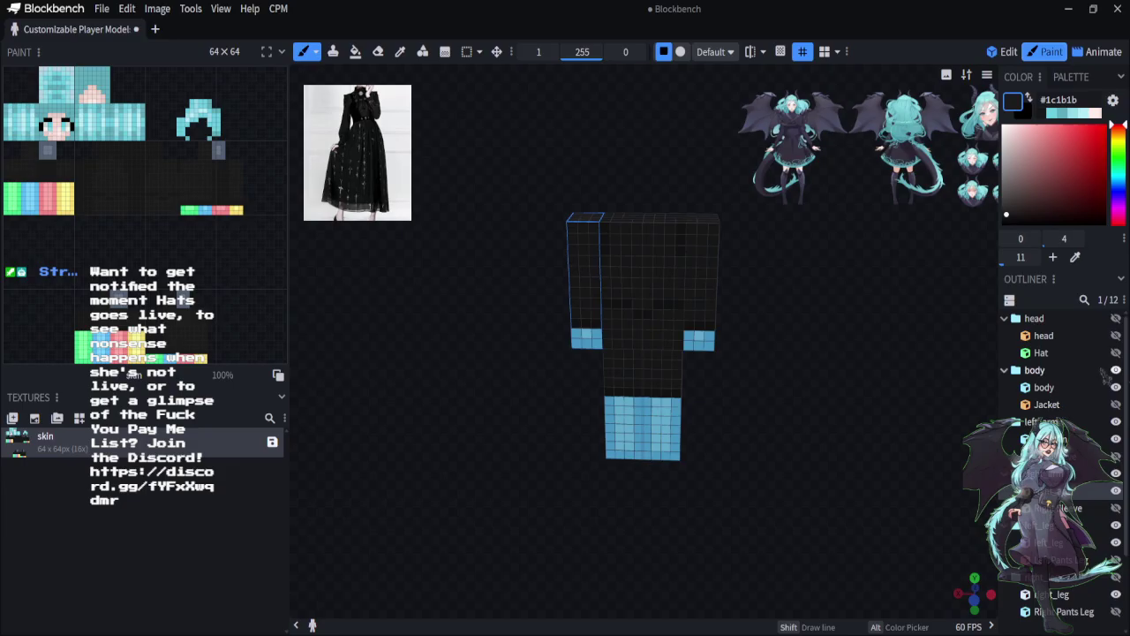
left_click(1116, 336)
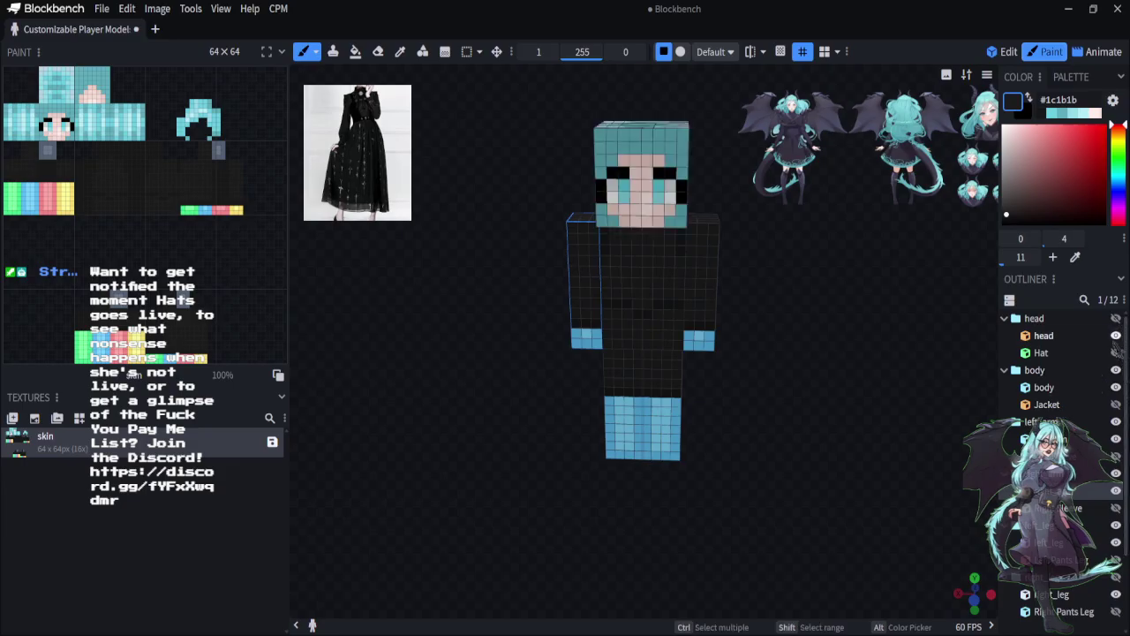
Sample skin tone #eccec6 from the face and paint the upper pixel row and lower outer pixel on both hands' front faces
left_click(402, 51)
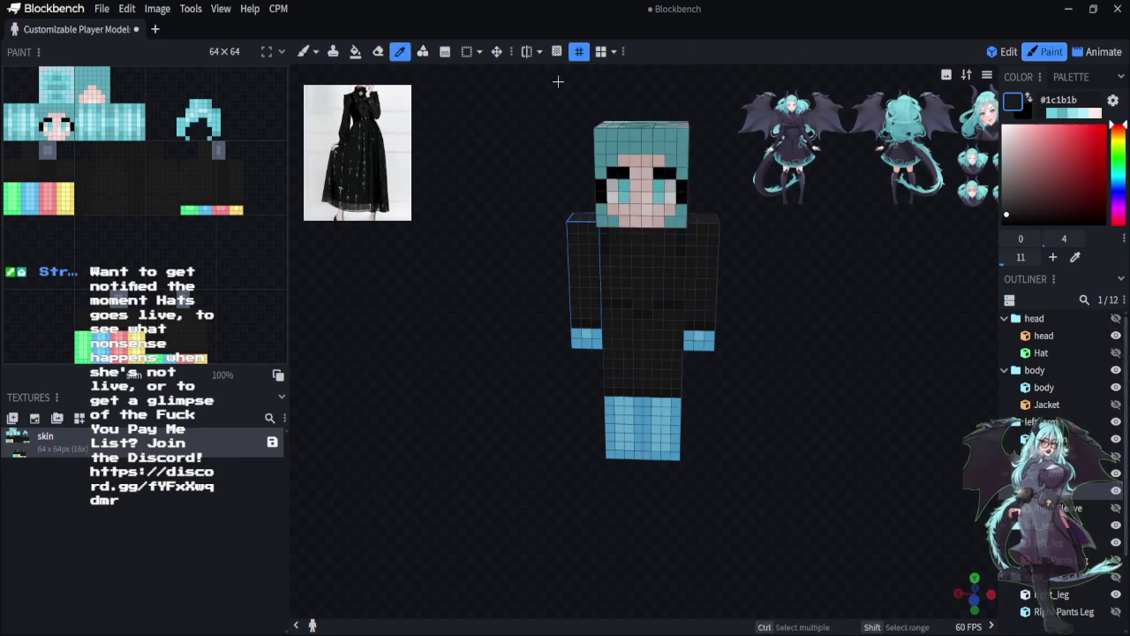
left_click(622, 160)
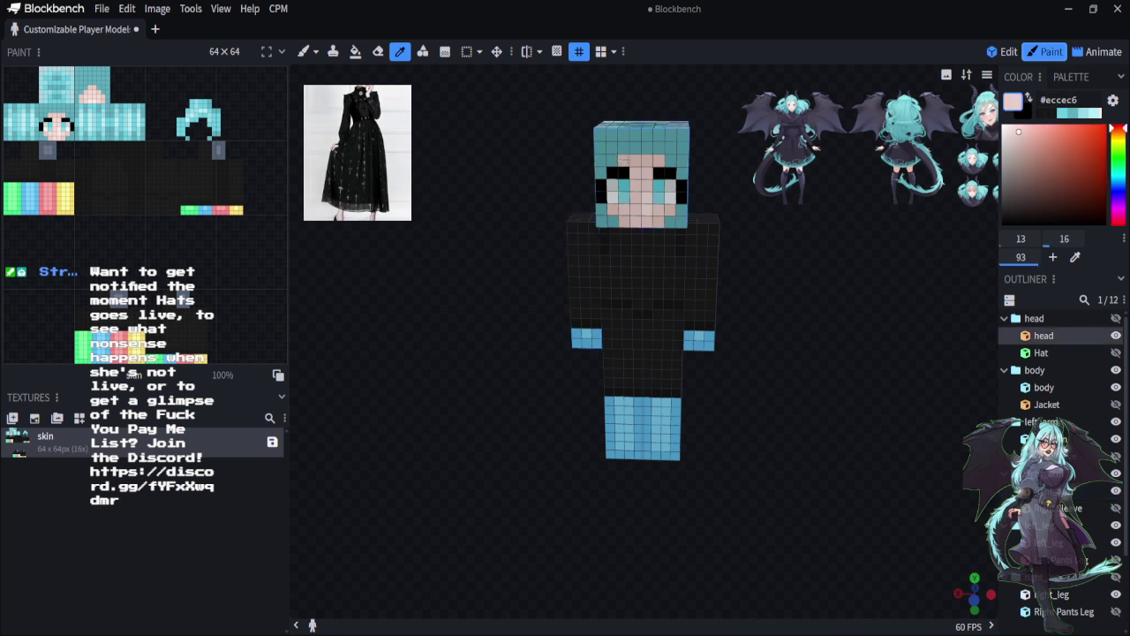
left_click(304, 51)
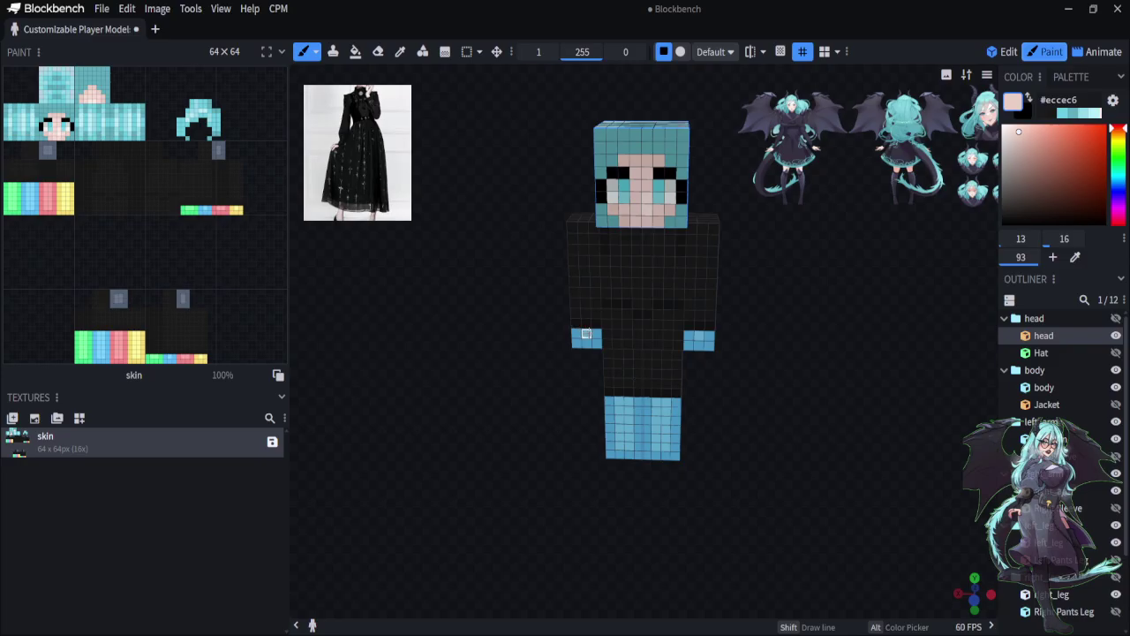
left_click(576, 334)
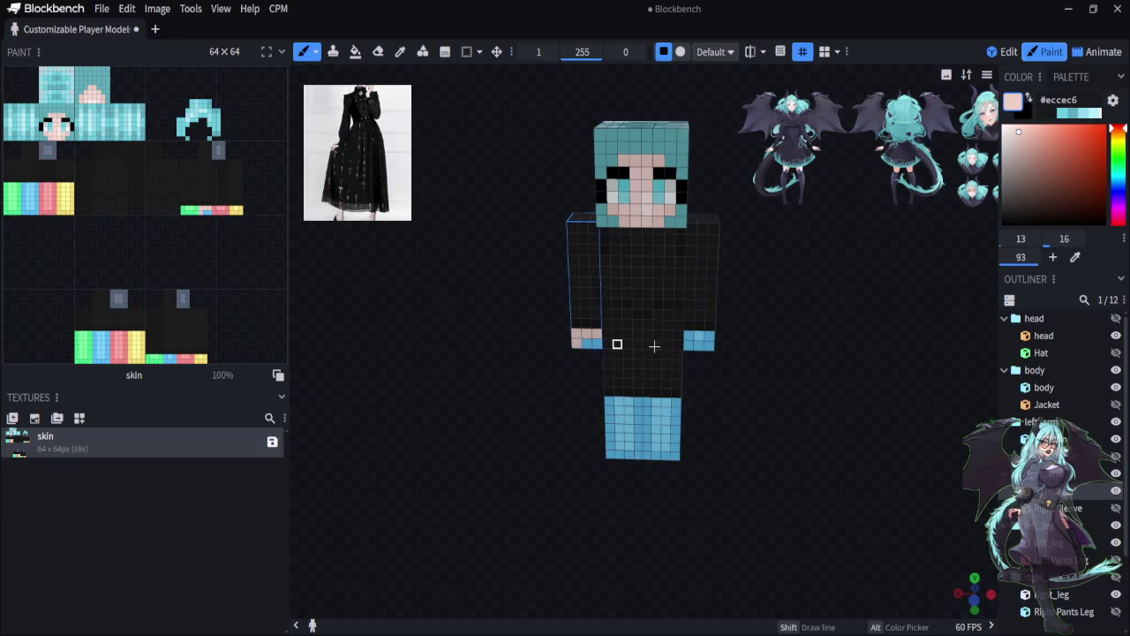
left_click(689, 336)
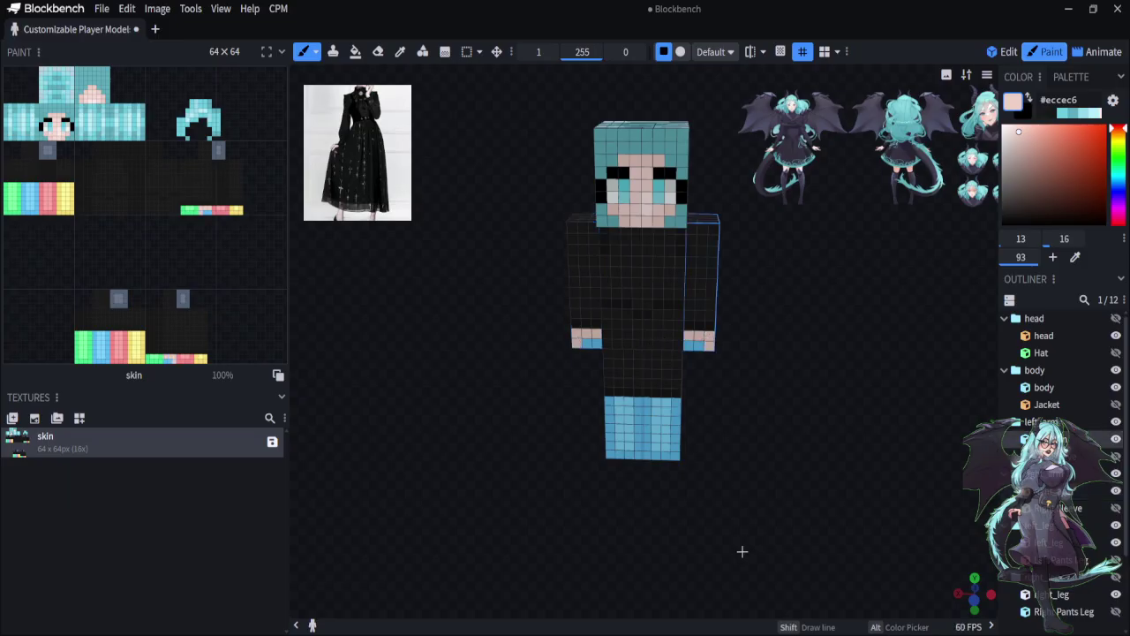
Paint the upper pixel row and lower edge pixels of both hands' outer and back faces in #eccec6
left_click_drag(742, 551, 557, 542)
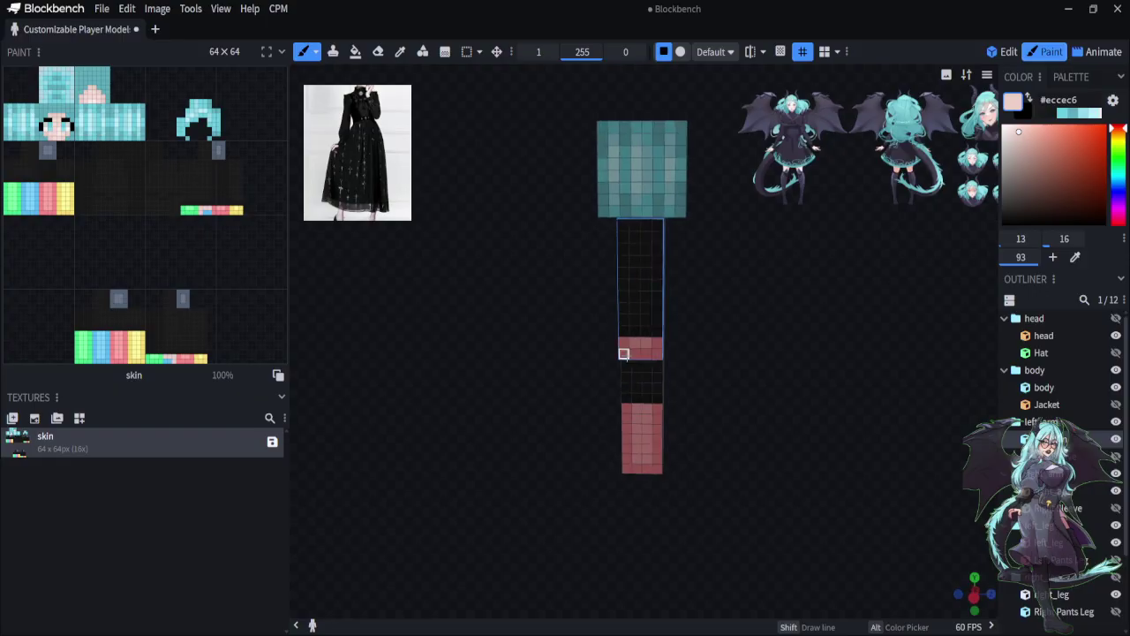
mouse_move(624, 353)
left_mouse_down()
mouse_move(633, 341)
mouse_move(656, 354)
left_mouse_up()
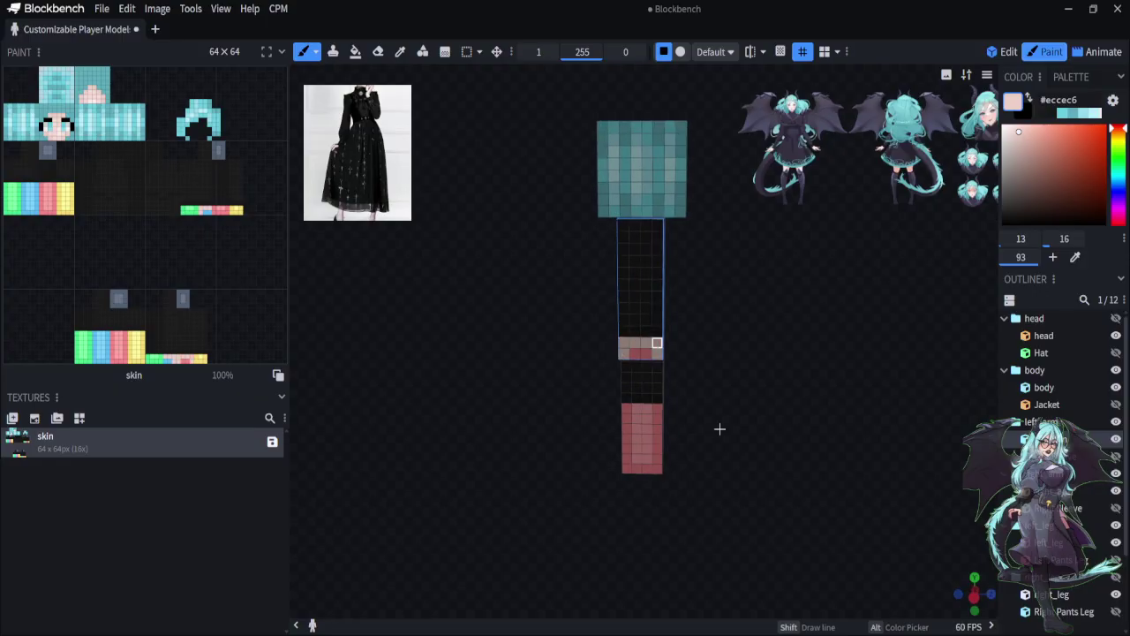
left_click_drag(743, 497, 578, 530)
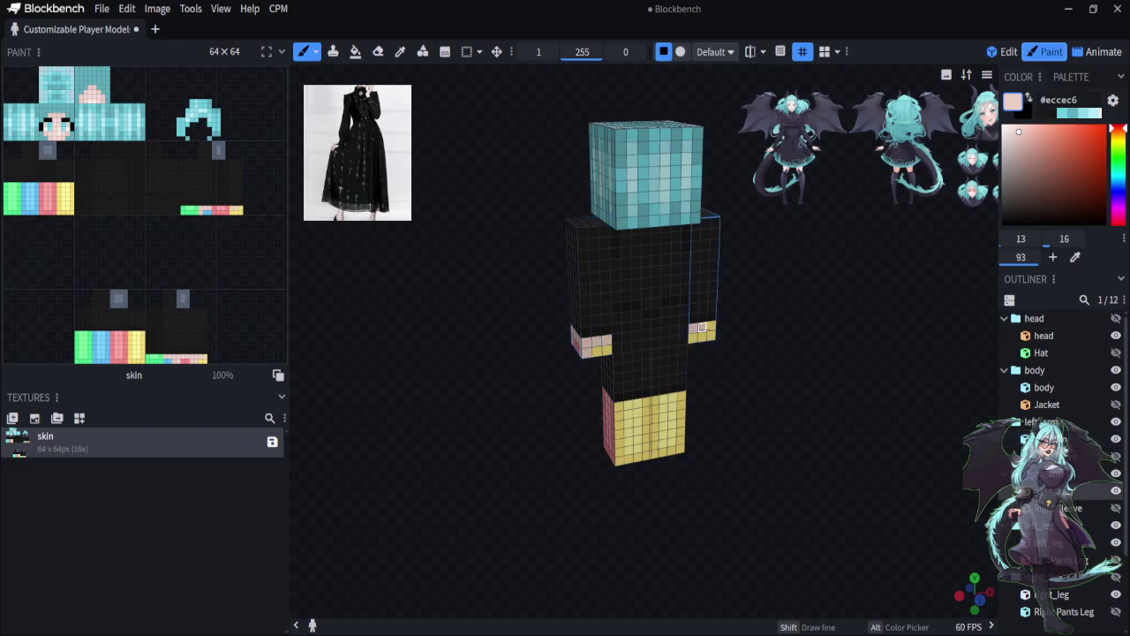
left_click_drag(759, 483, 494, 521)
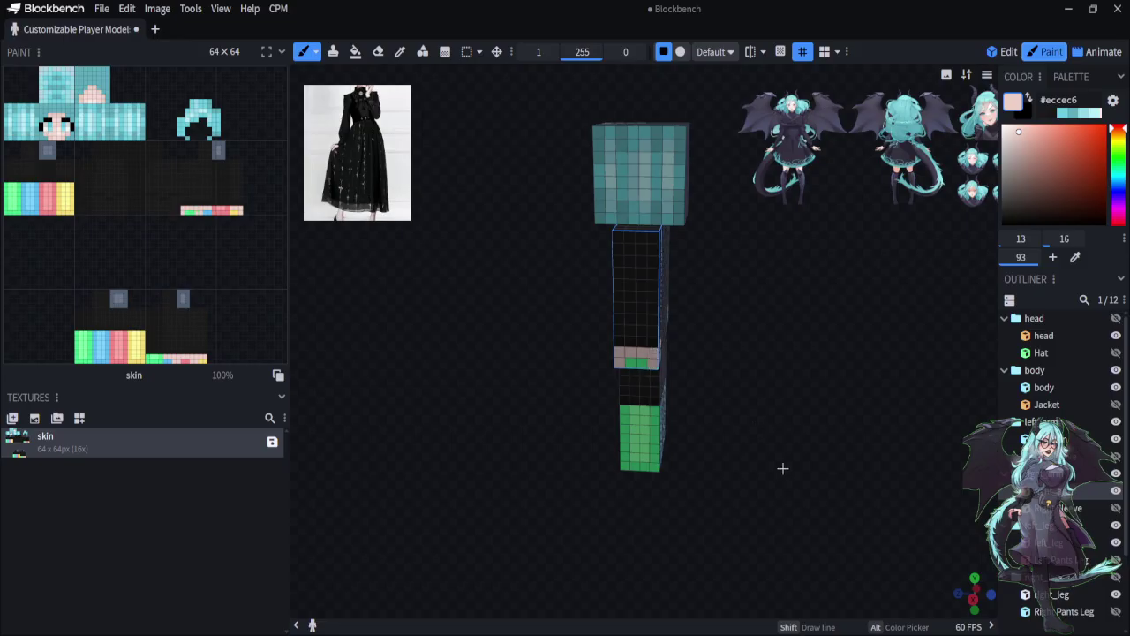
Hide the body and both legs, leaving only the head and the two arms shown
left_click_drag(782, 468, 596, 455)
left_click_drag(516, 503, 522, 477)
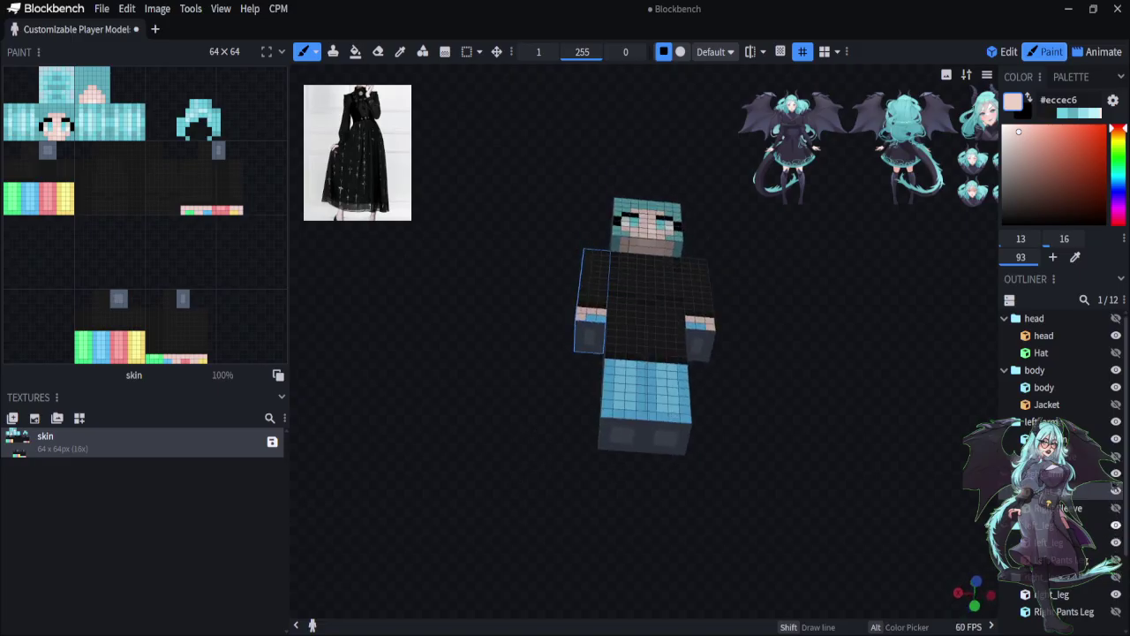
left_click(1116, 388)
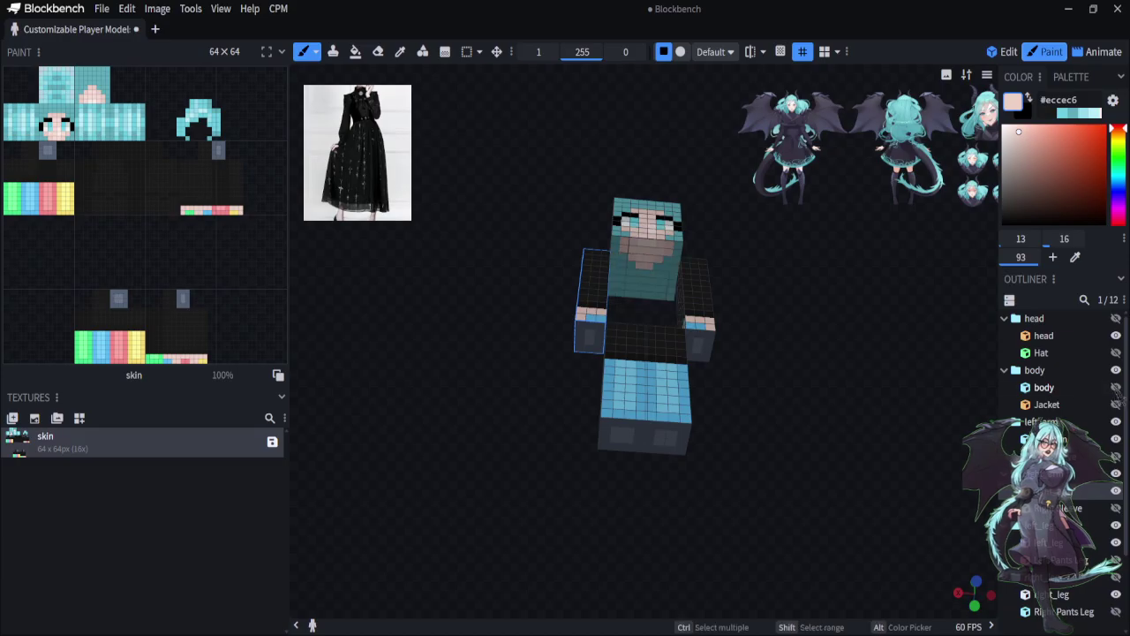
left_click(1116, 542)
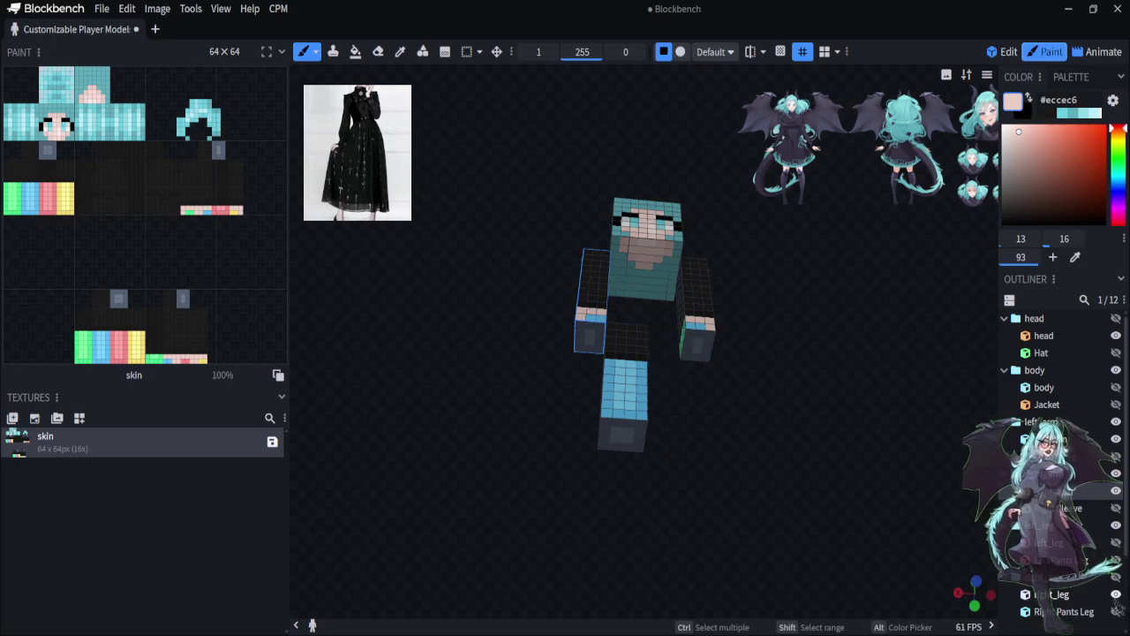
left_click(1116, 594)
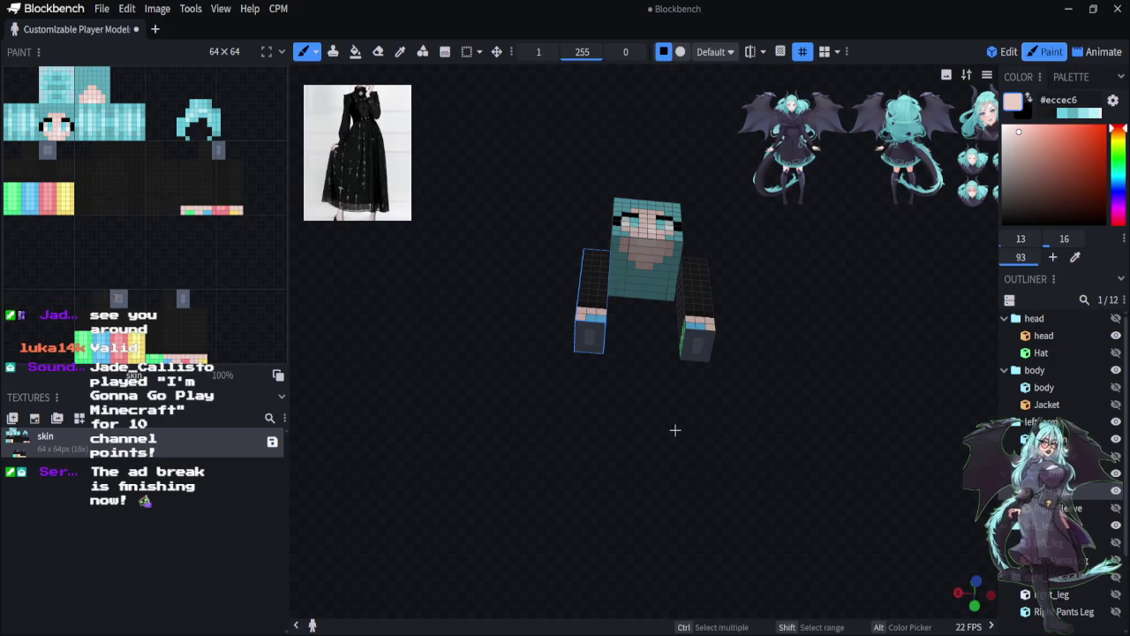
Paint the inner faces of both hands in #eccec6, starting with the right hand
left_click_drag(674, 429, 583, 483)
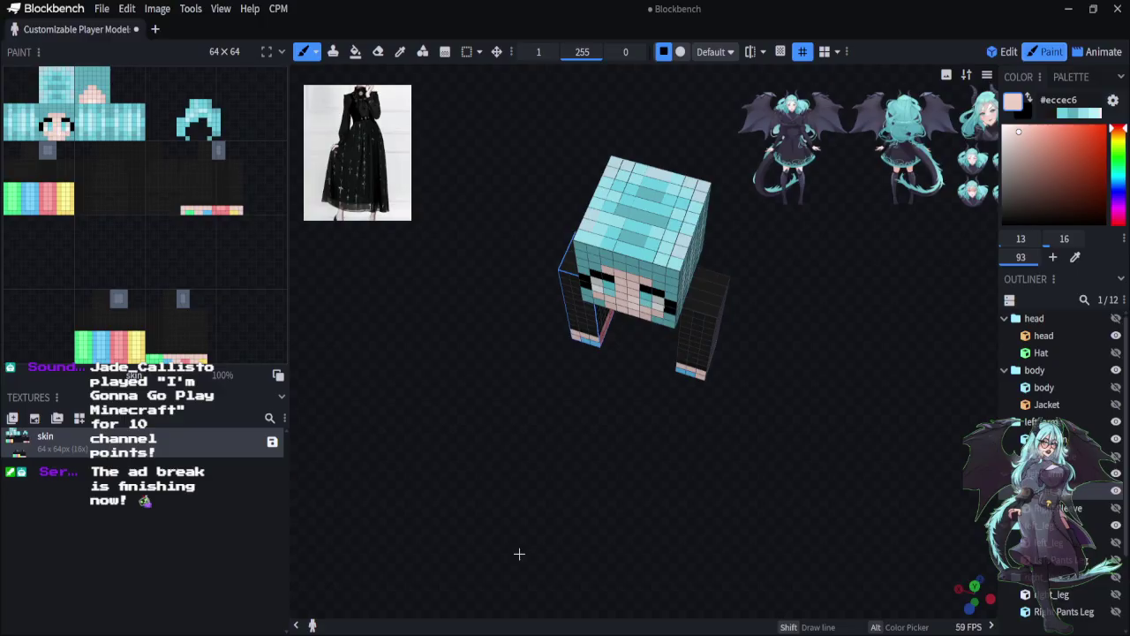
left_click_drag(520, 553, 562, 333)
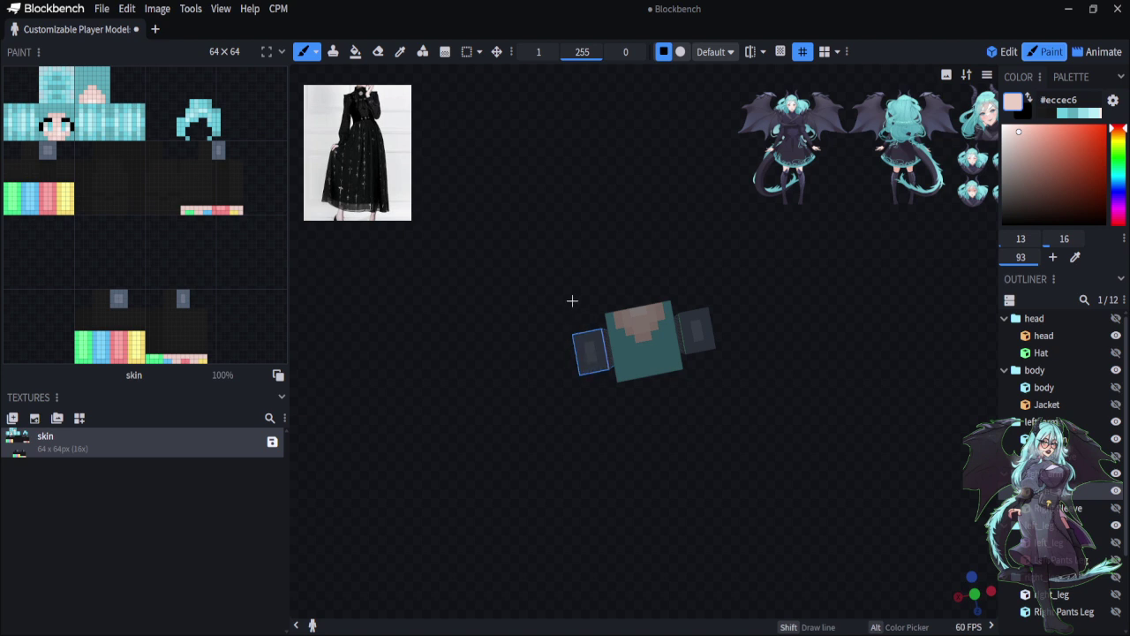
mouse_move(573, 300)
left_mouse_down()
mouse_move(555, 404)
mouse_move(508, 424)
left_mouse_up()
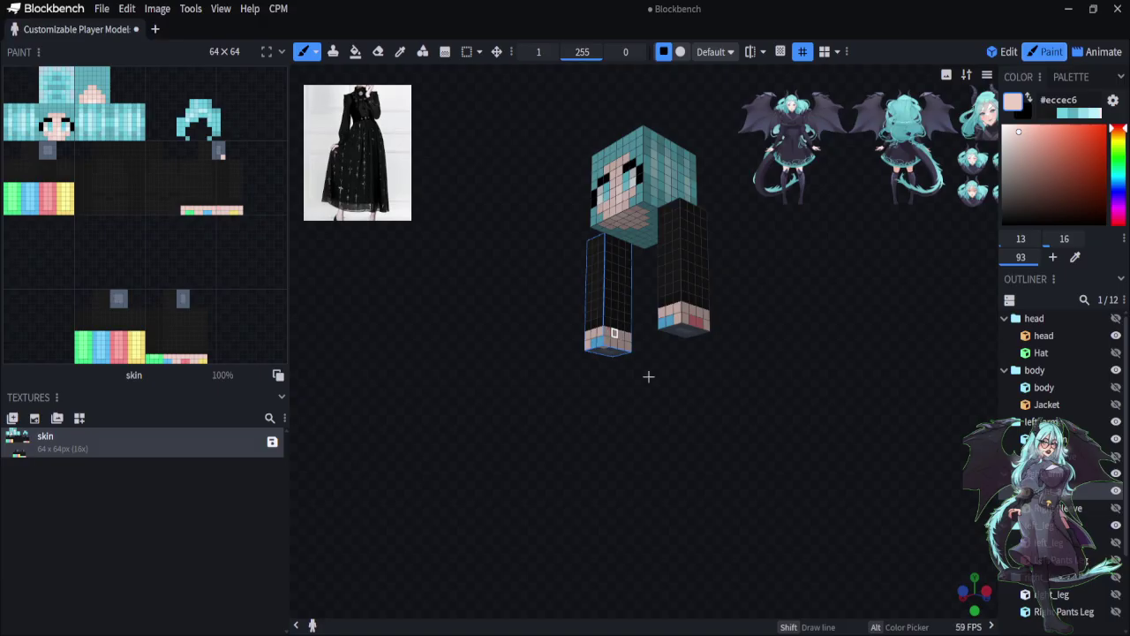
left_click_drag(648, 374, 803, 426)
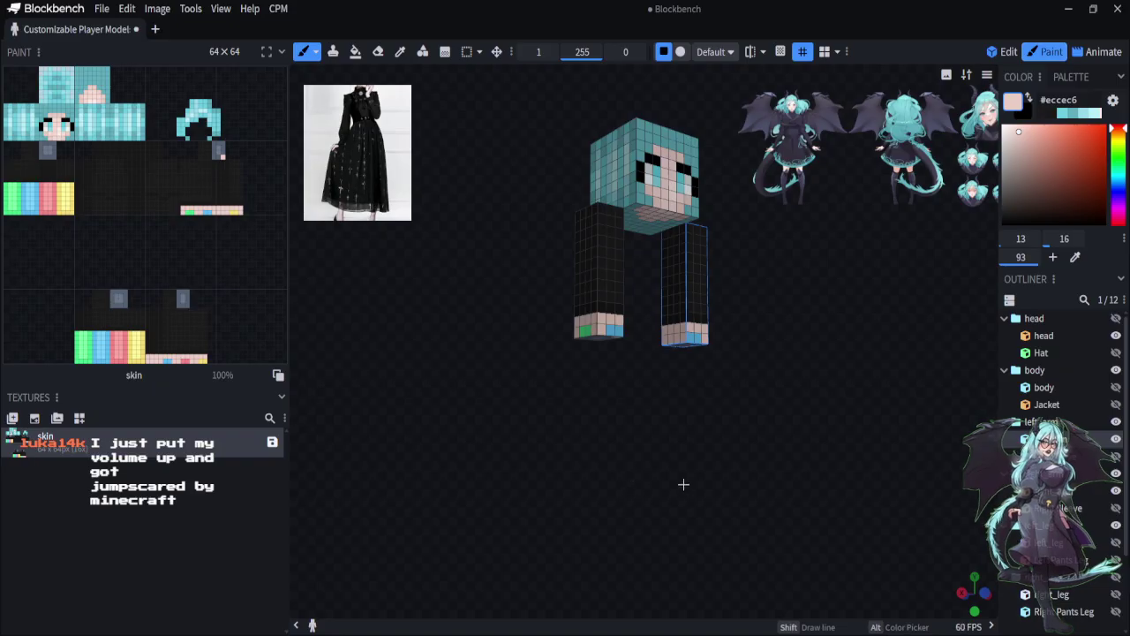
Paint the edge pixels on the undersides of both hands in #eccec6, leaving some central pixels unpainted
left_click_drag(684, 484, 578, 370)
left_click(580, 318)
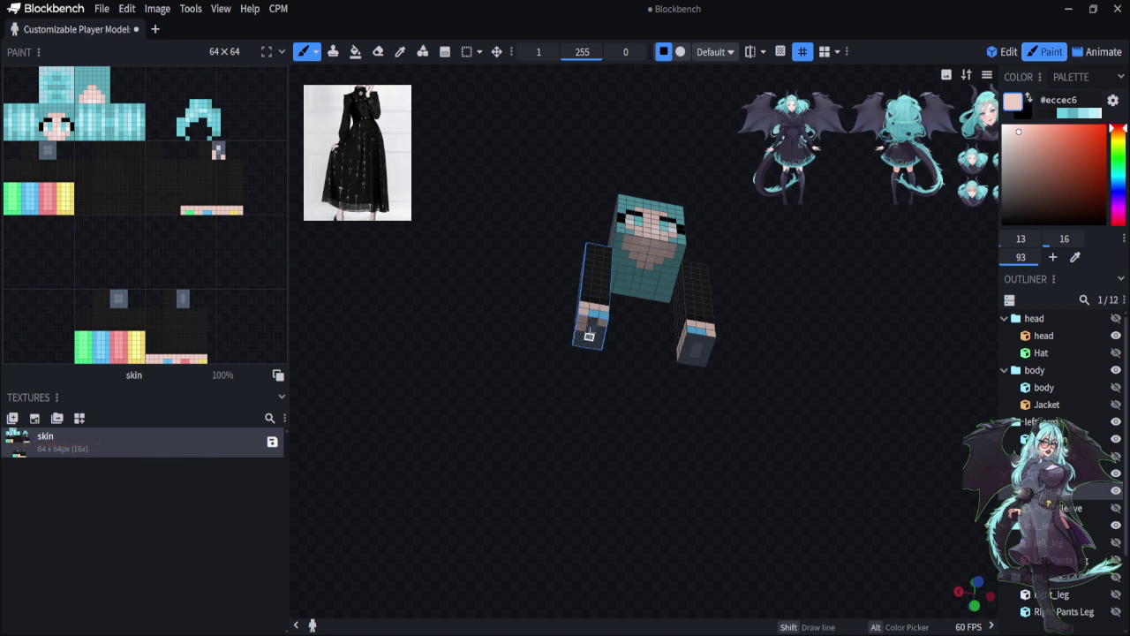
left_click(589, 336)
left_click_drag(577, 343, 597, 346)
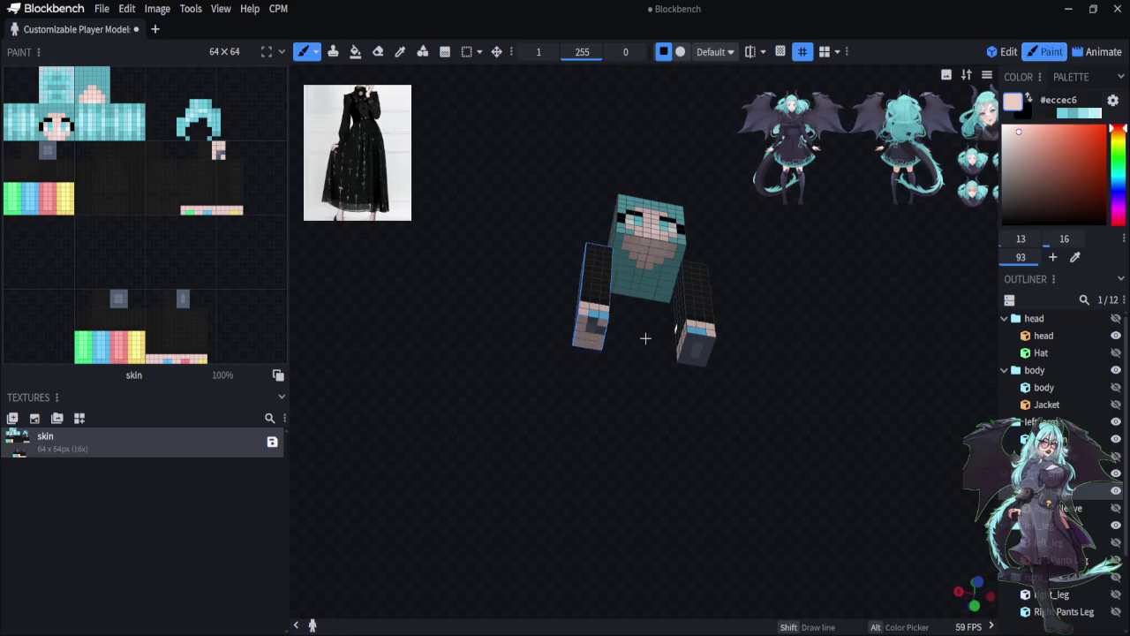
left_click(708, 342)
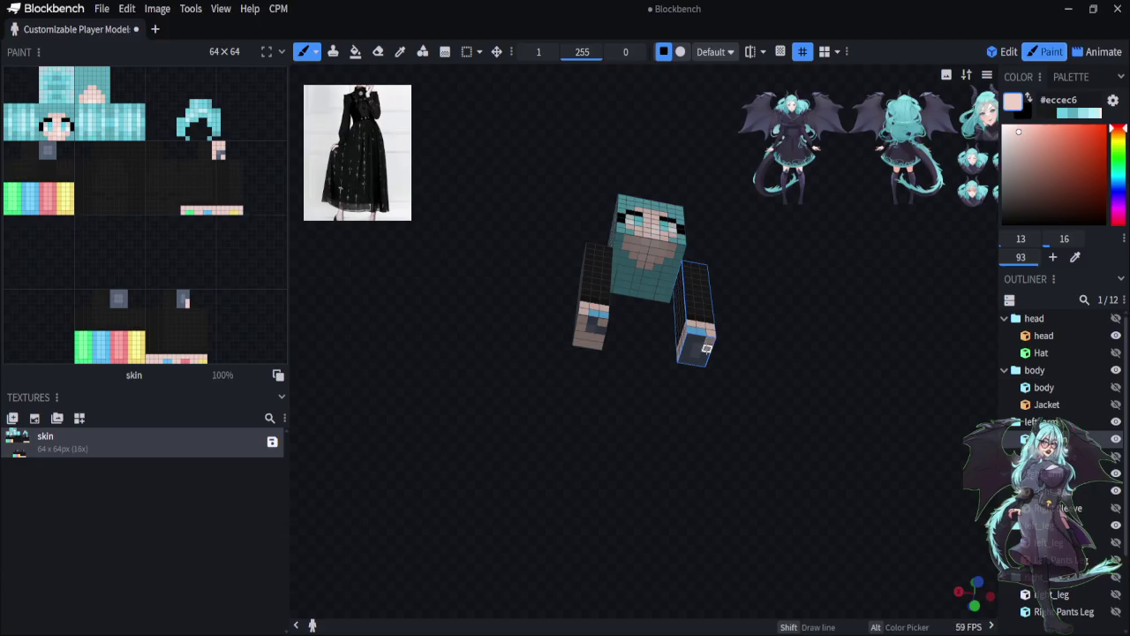
left_click_drag(706, 351, 701, 362)
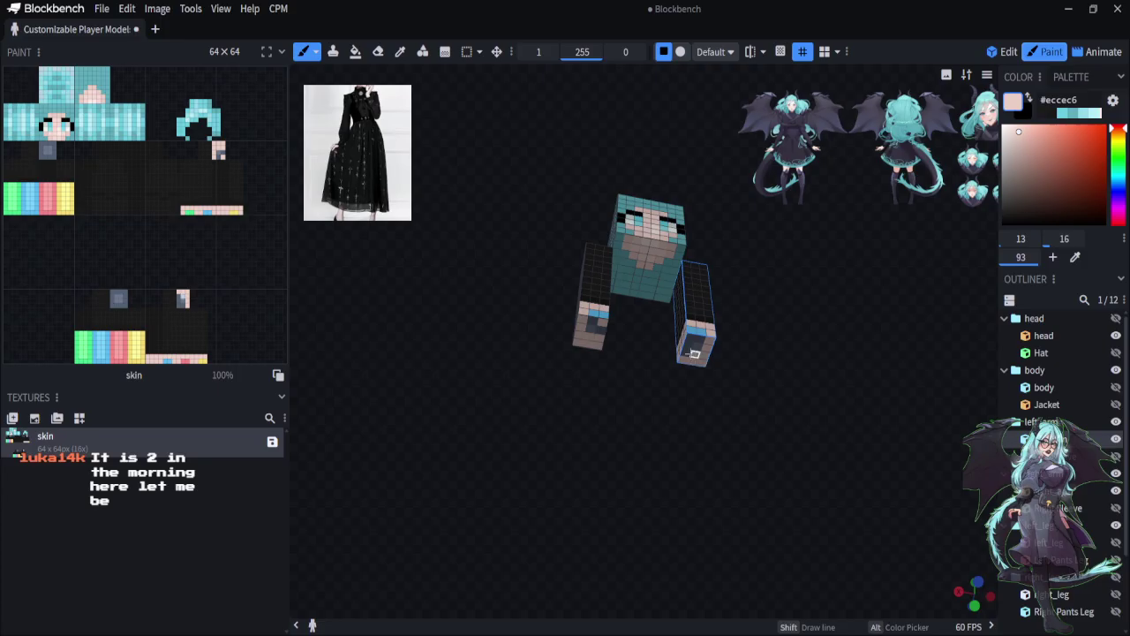
Sample the lighter skin tone #f7dbd4 from the face and paint the middle lower pixel on each hand's front face
key("KP_1")
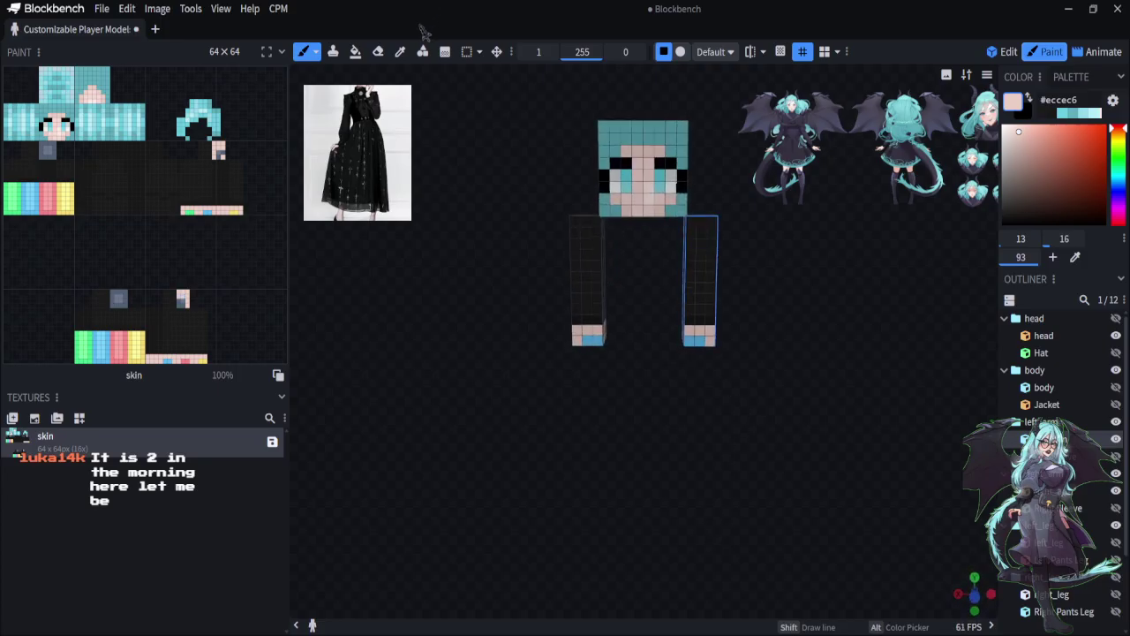
left_click(400, 51)
left_click(643, 163)
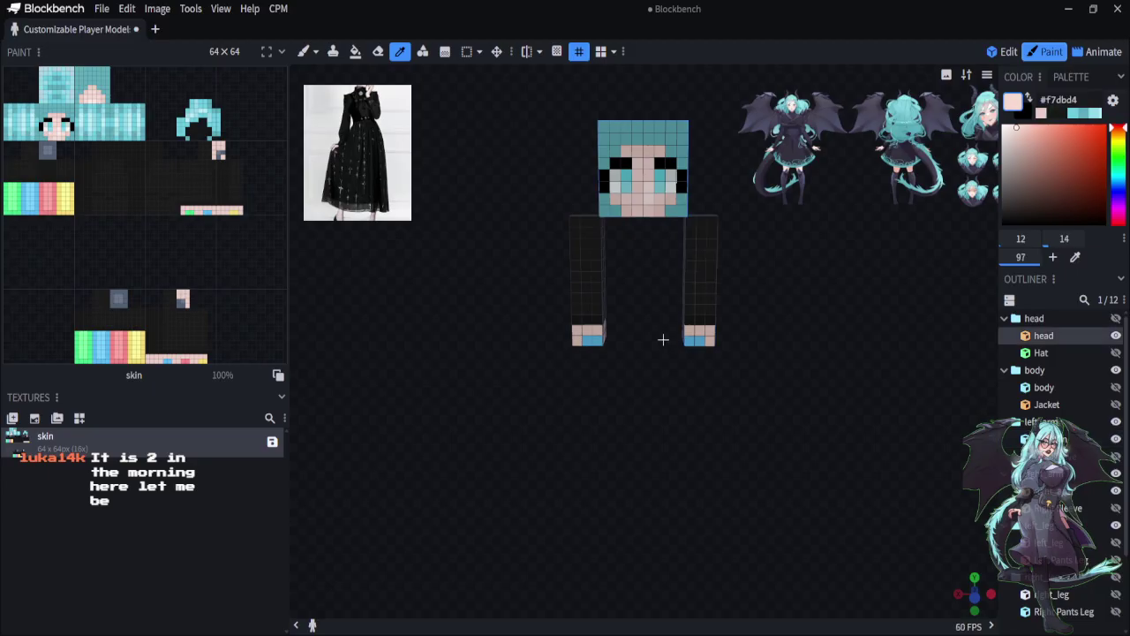
left_click(303, 51)
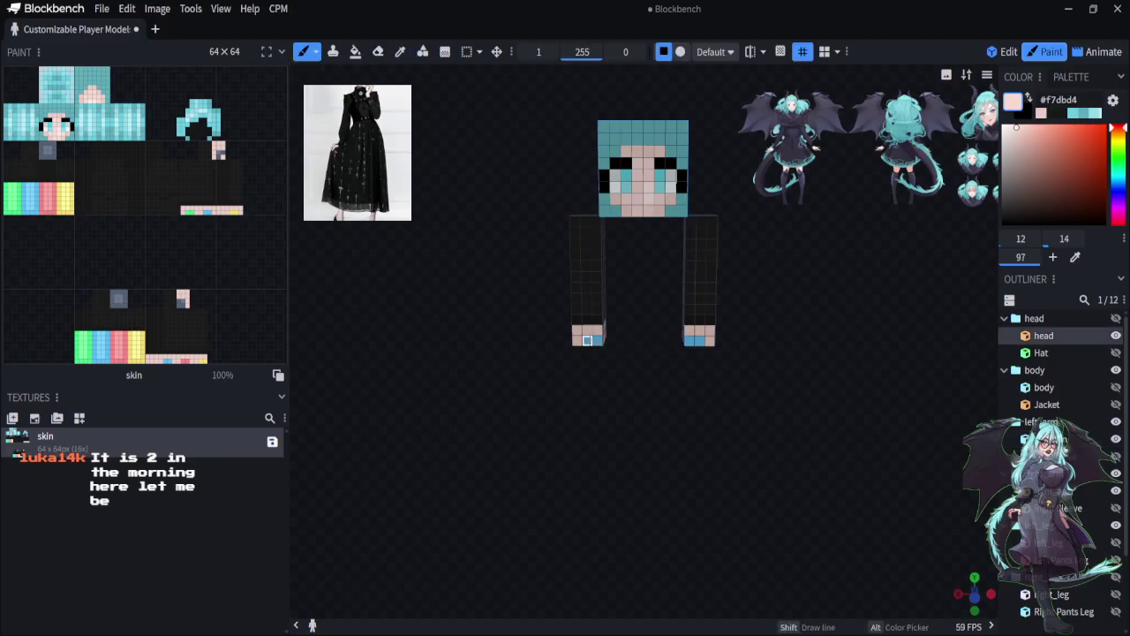
left_click(587, 339)
left_click(702, 340)
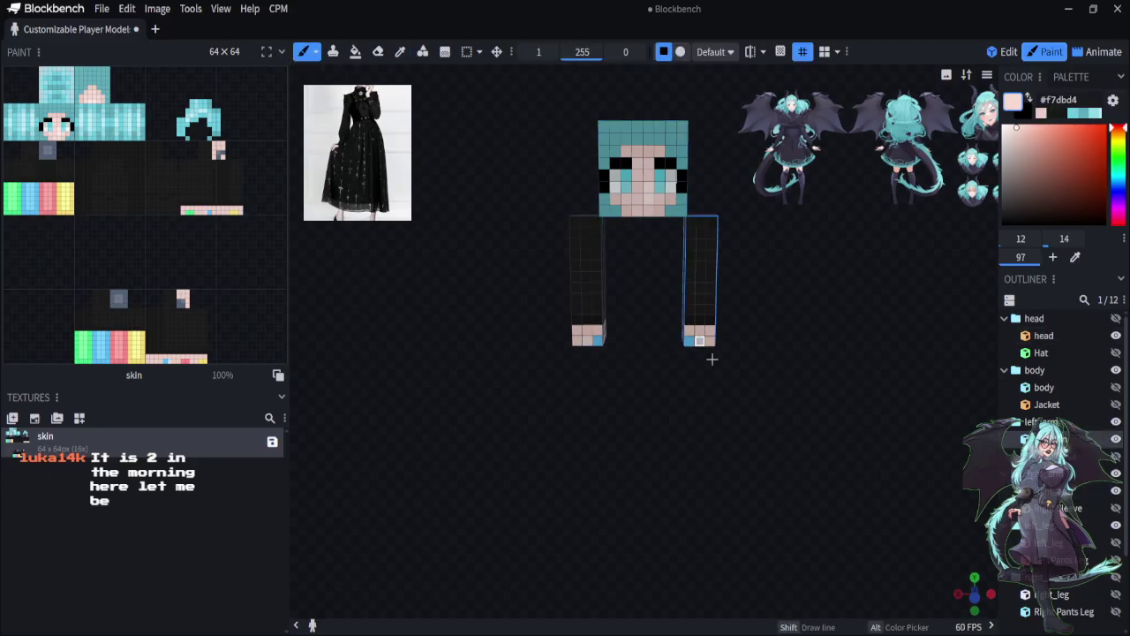
Fill the unpainted central pixels on the undersides of both hands in #f7dbd4
left_click_drag(753, 475, 746, 291)
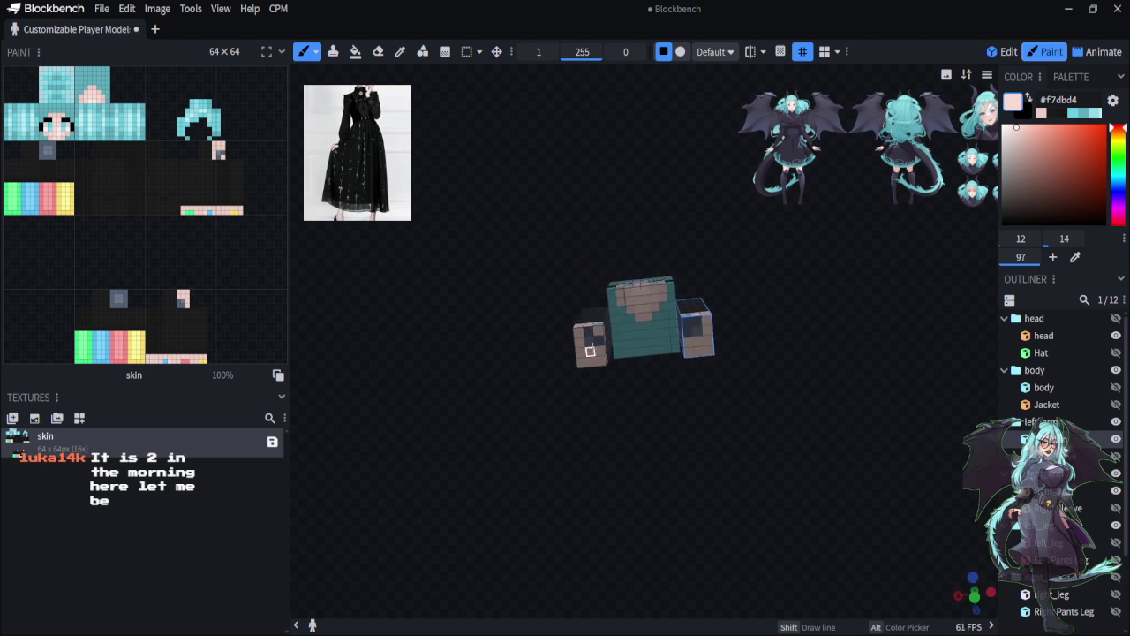
left_click(588, 332)
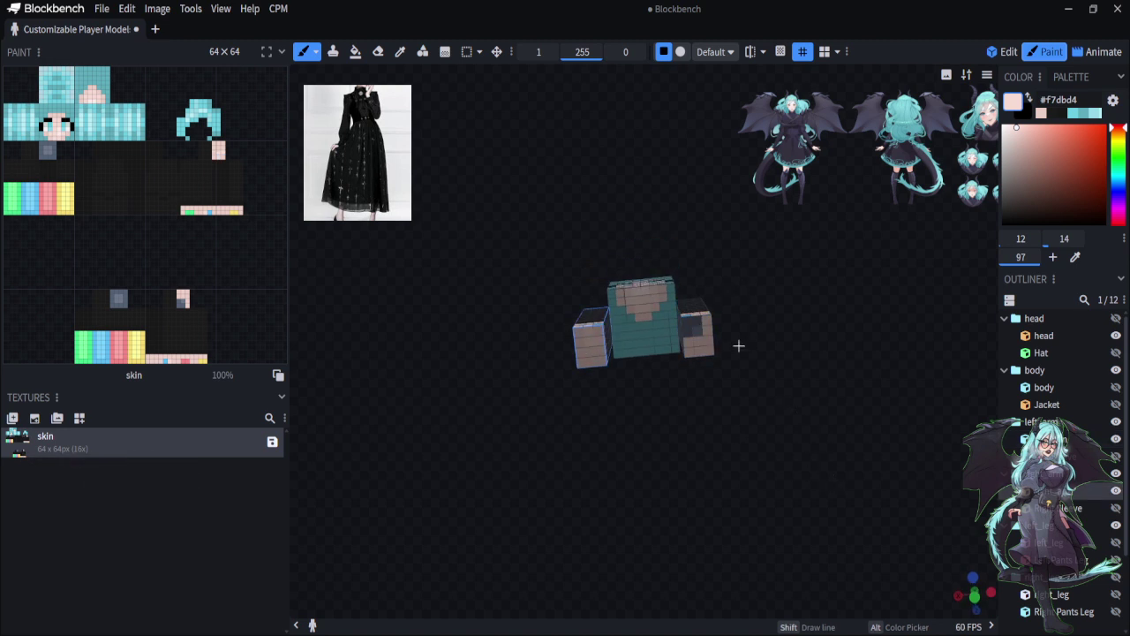
left_click(697, 331)
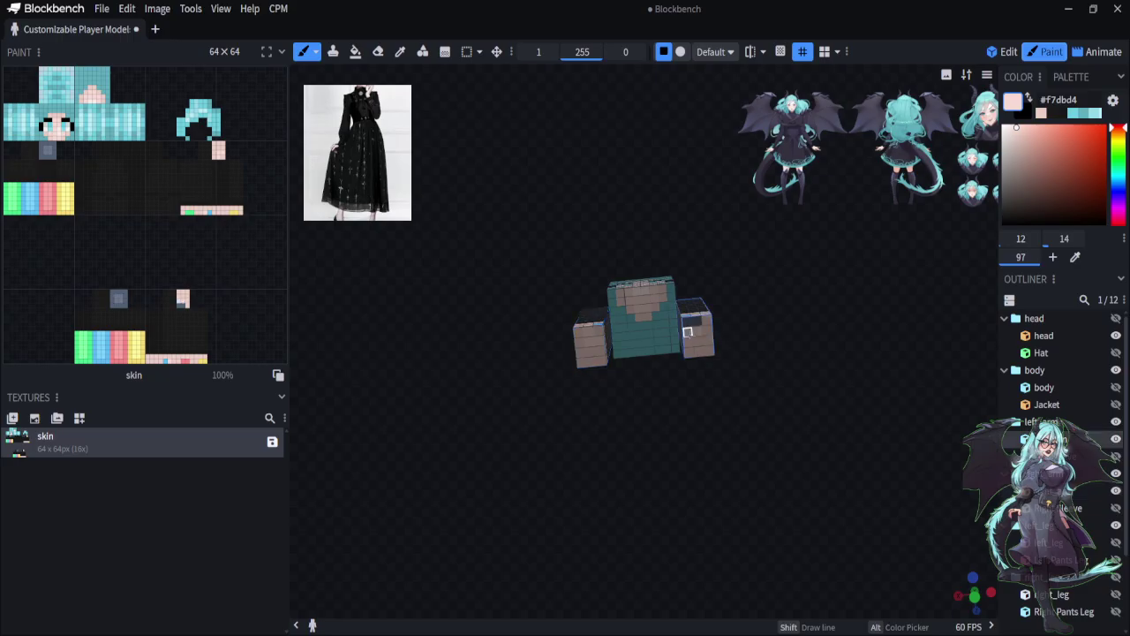
Fill the remaining unpainted pixels on the outer and back faces of both hands in #f7dbd4
left_click_drag(664, 451, 653, 405)
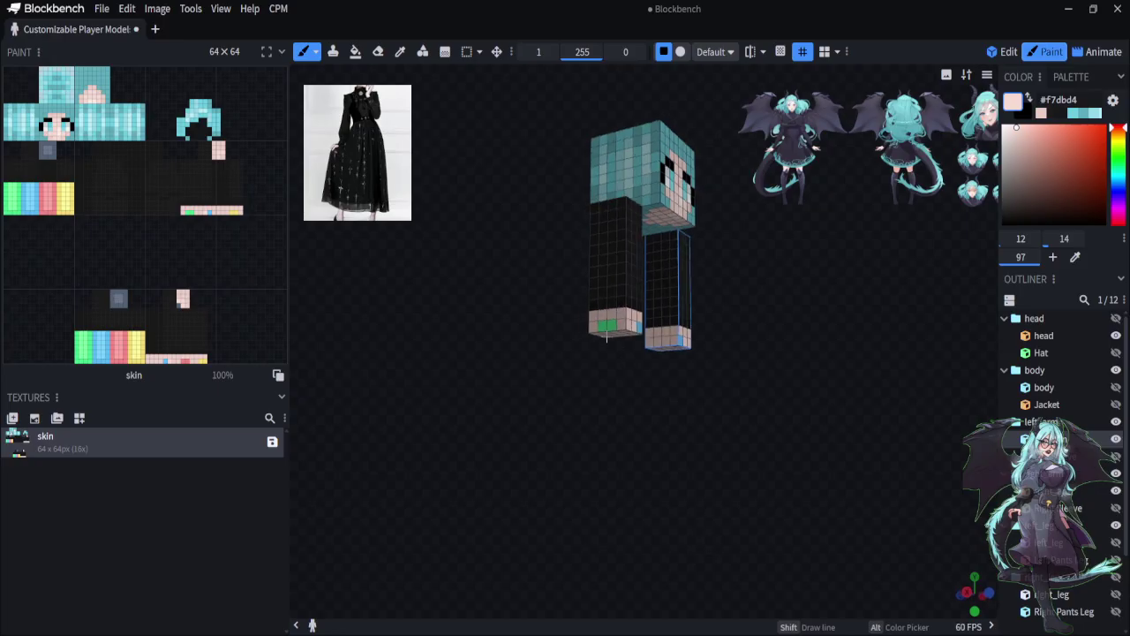
left_click(602, 326)
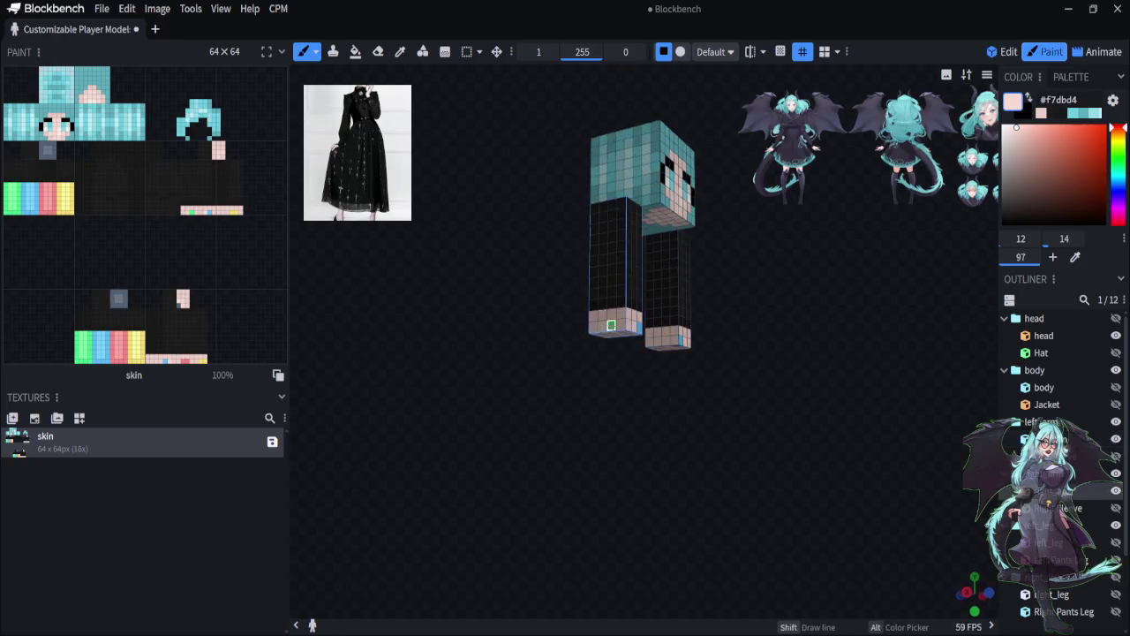
left_click_drag(666, 447, 633, 442)
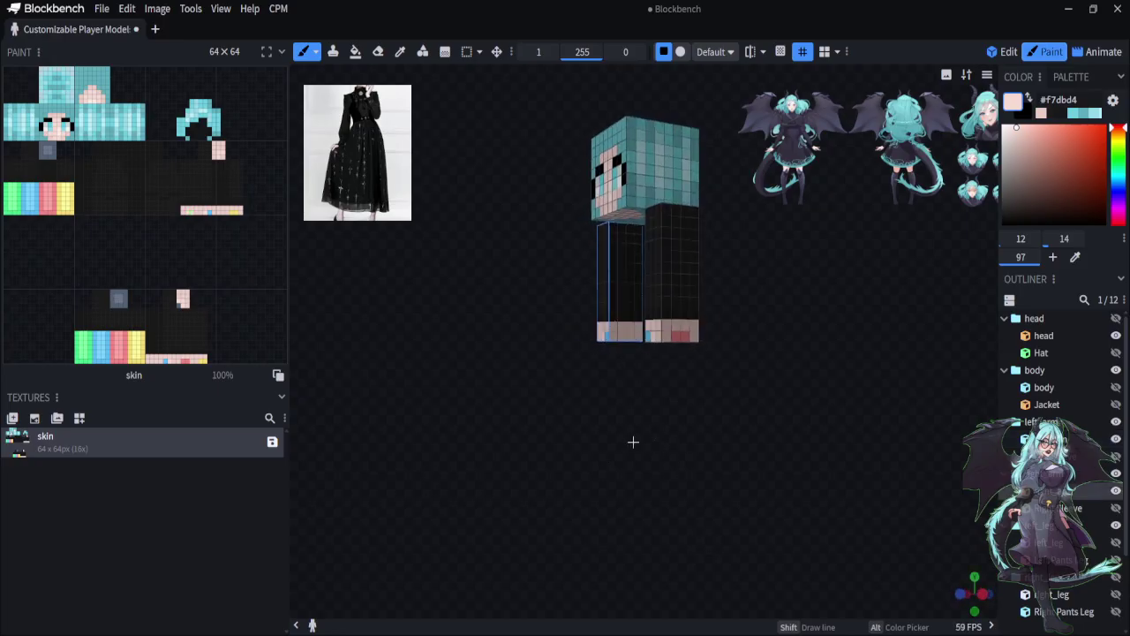
left_click(678, 337)
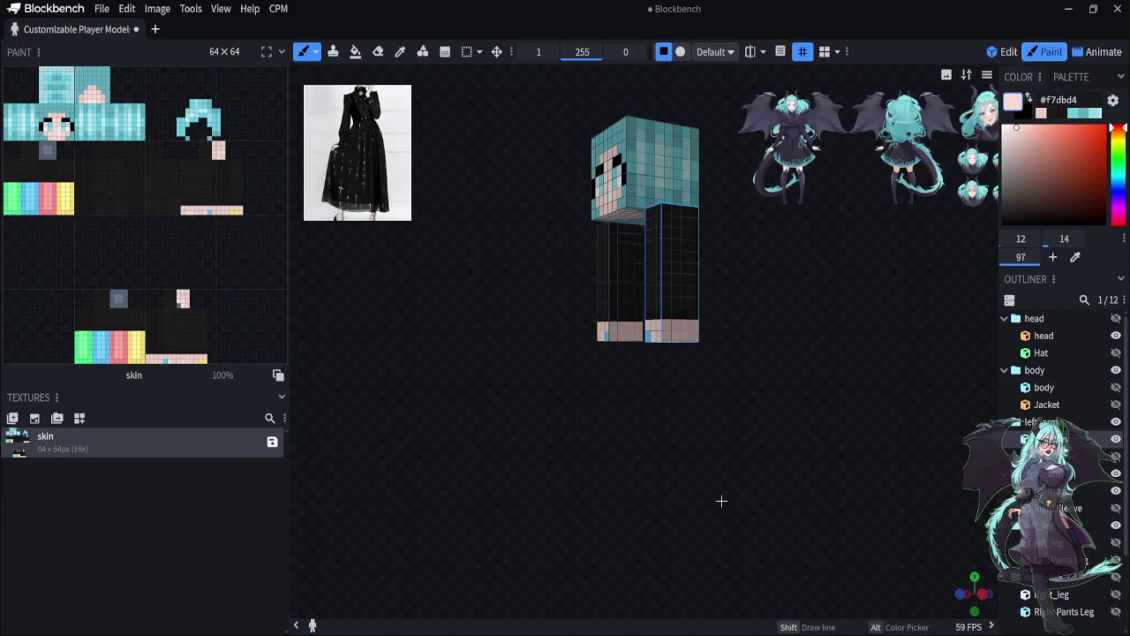
left_click_drag(695, 499, 547, 428)
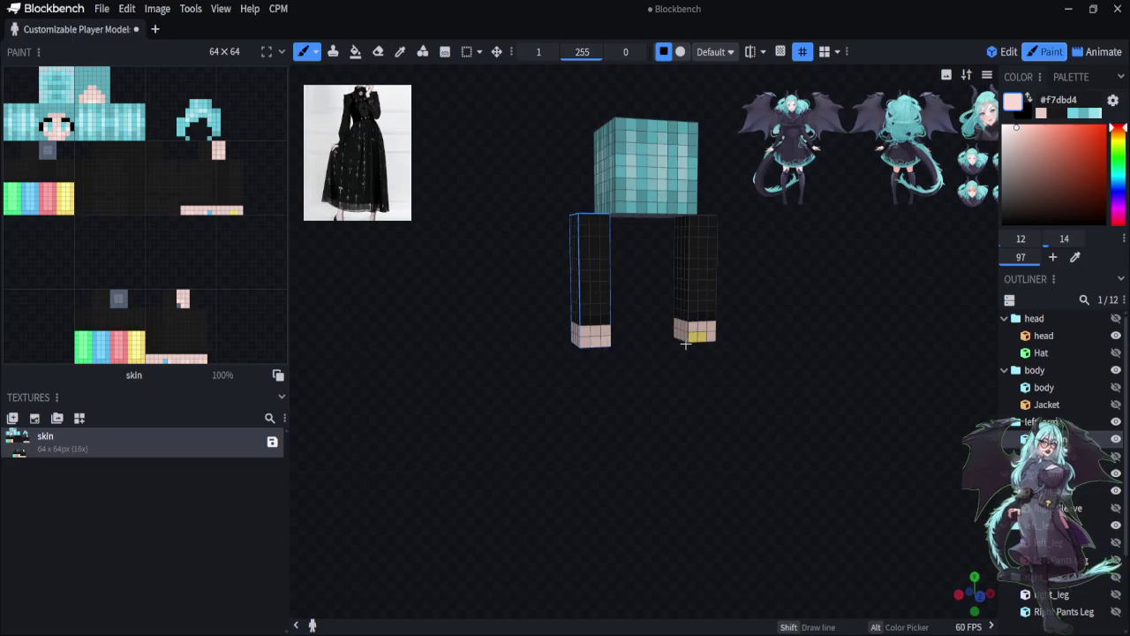
left_click(694, 332)
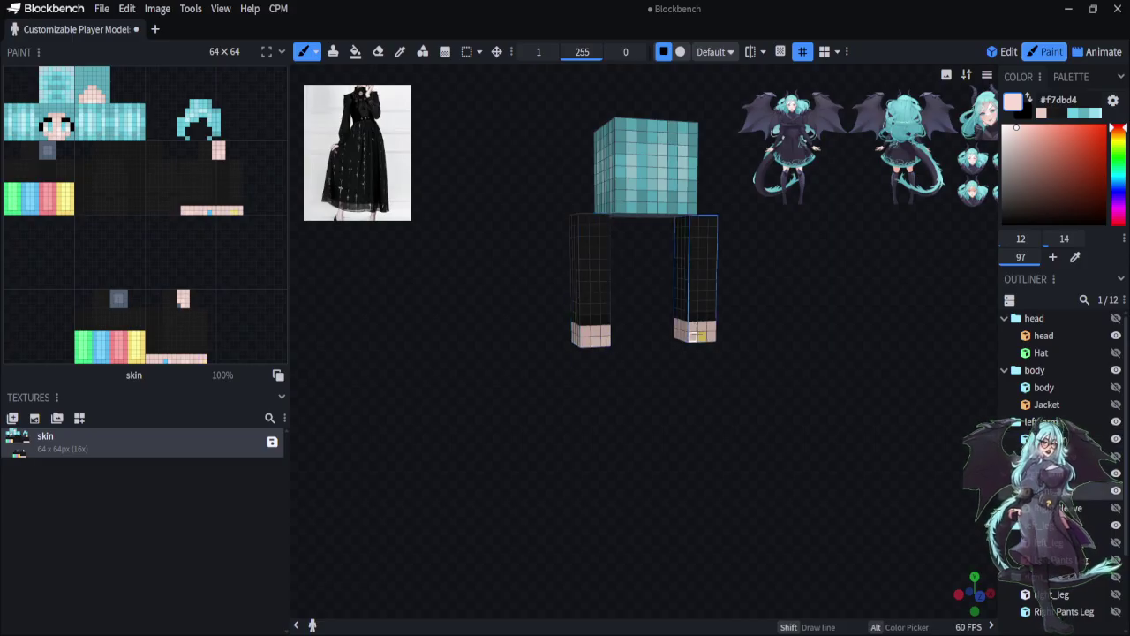
Sample the highlight tone #ffece7 from the face and paint the last unpainted pixel on each hand's front face
left_click_drag(710, 423, 417, 459)
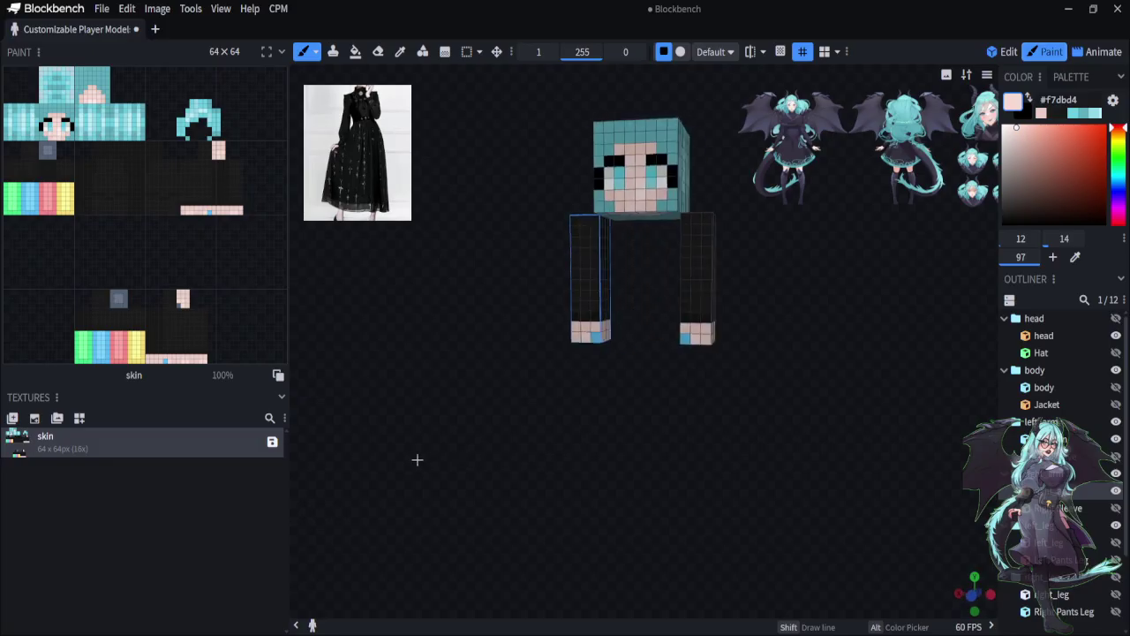
left_click(400, 51)
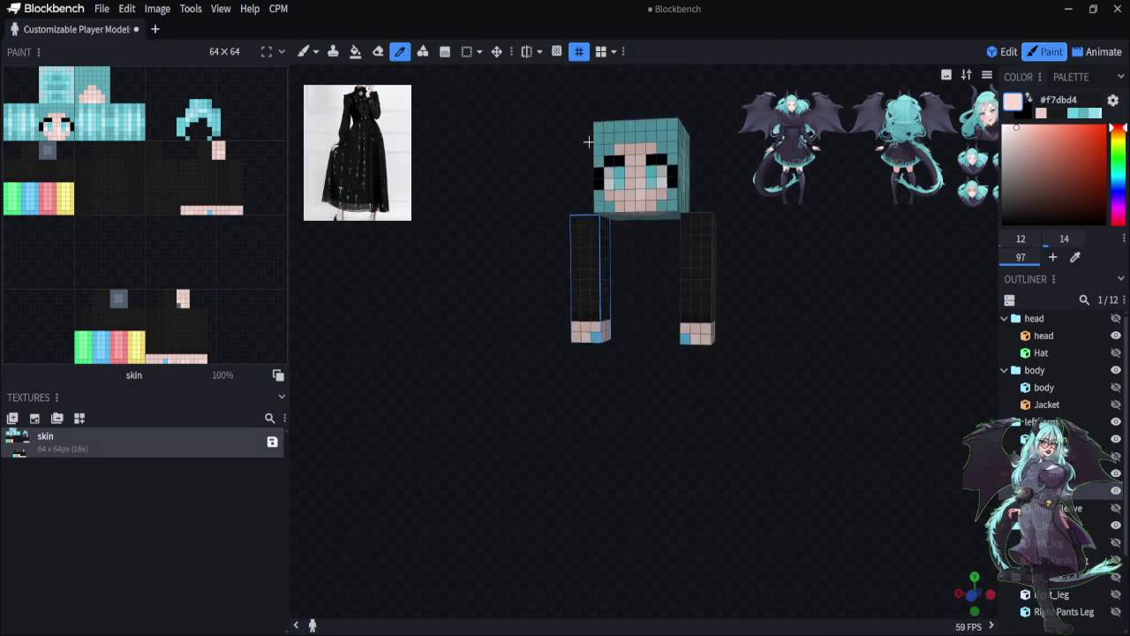
left_click(640, 183)
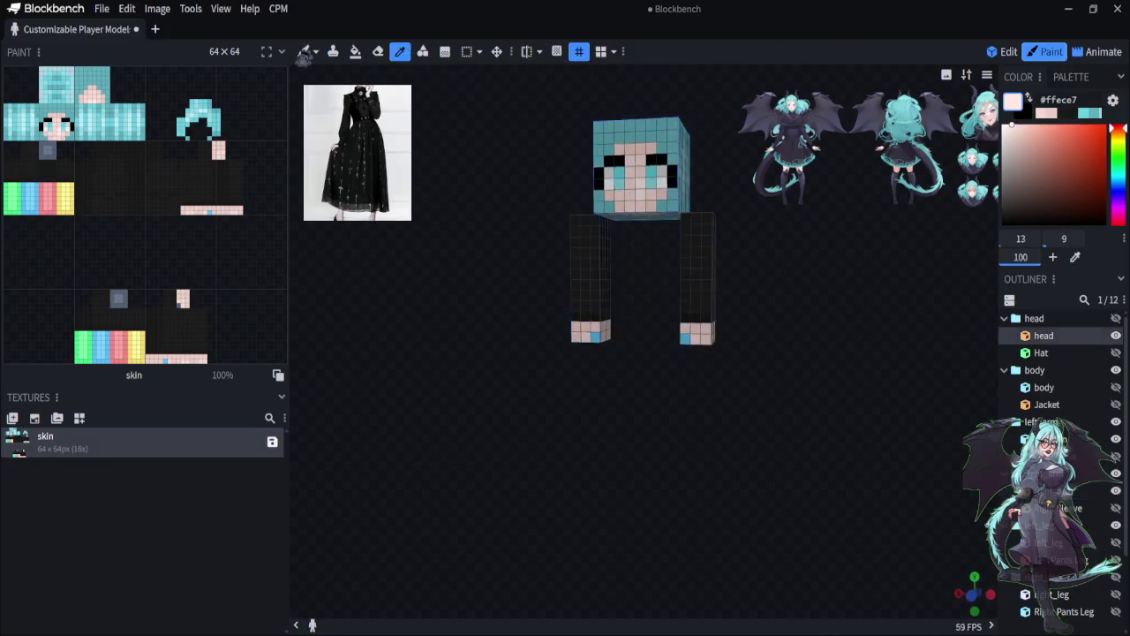
left_click(303, 51)
left_click(594, 337)
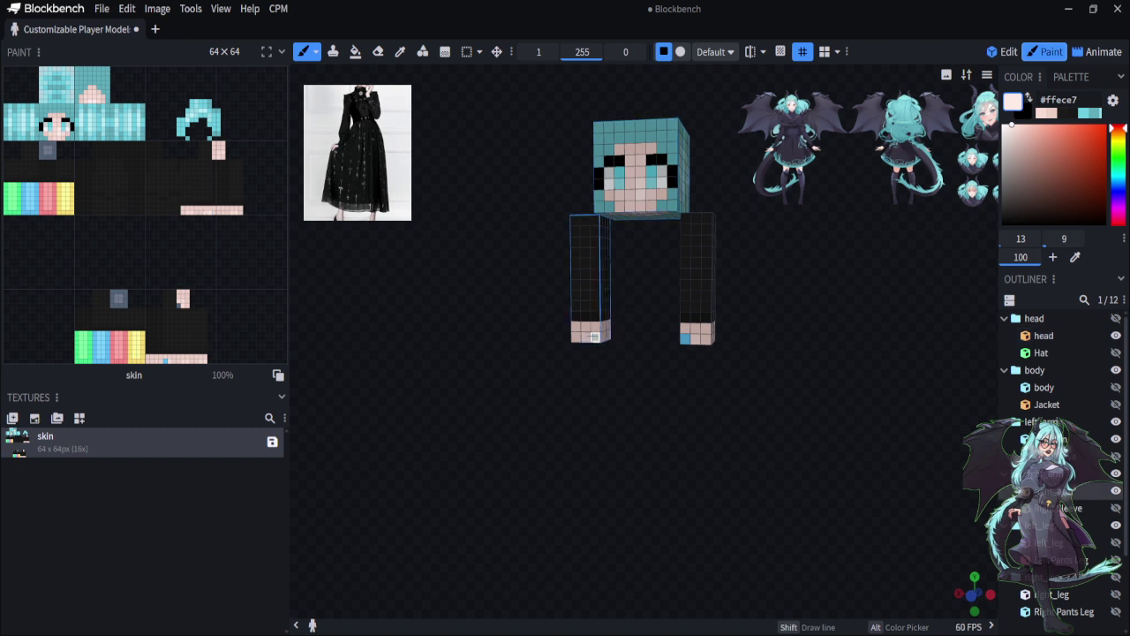
left_click_drag(685, 338, 852, 433)
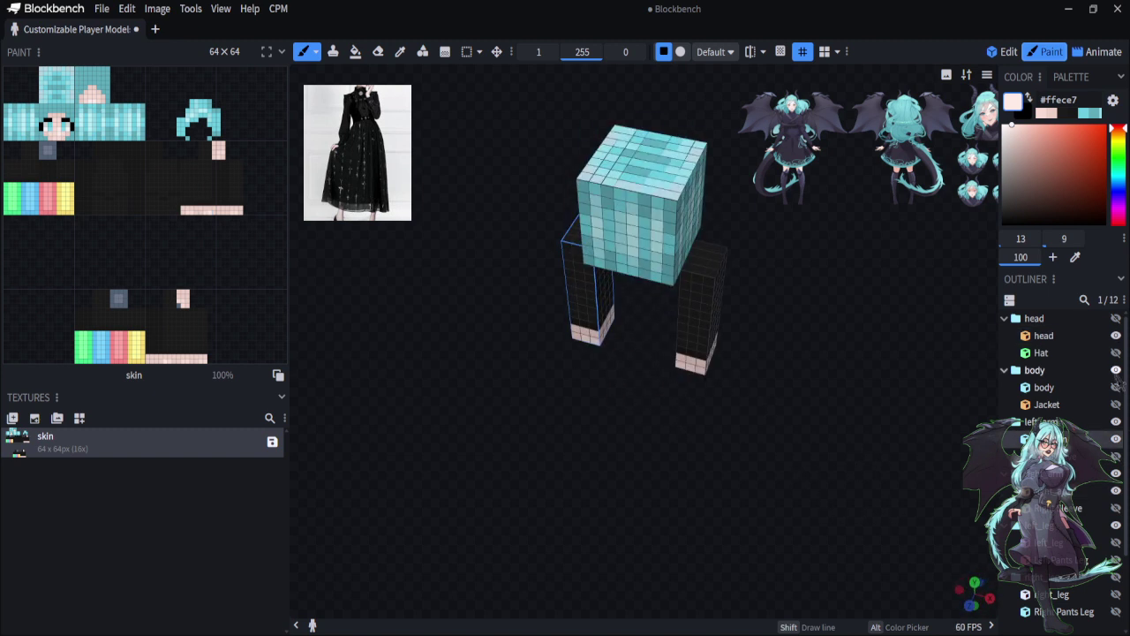
Show the body, hide both arms, and sample the hair tone #5fadbb from the back of the head
left_click_drag(739, 493, 733, 454)
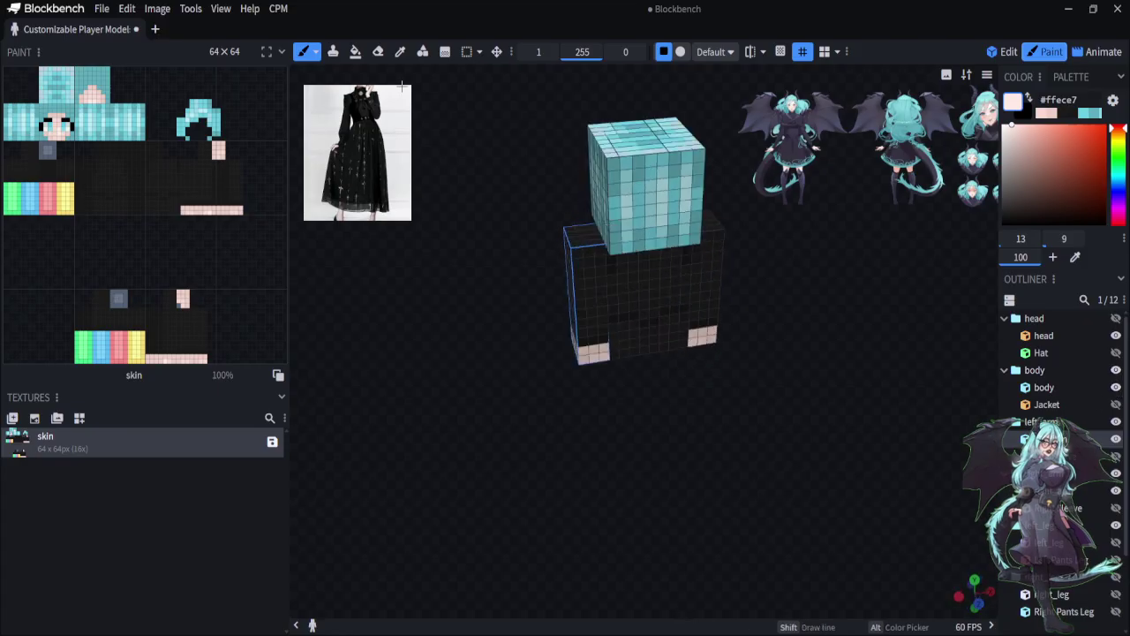
left_click(400, 51)
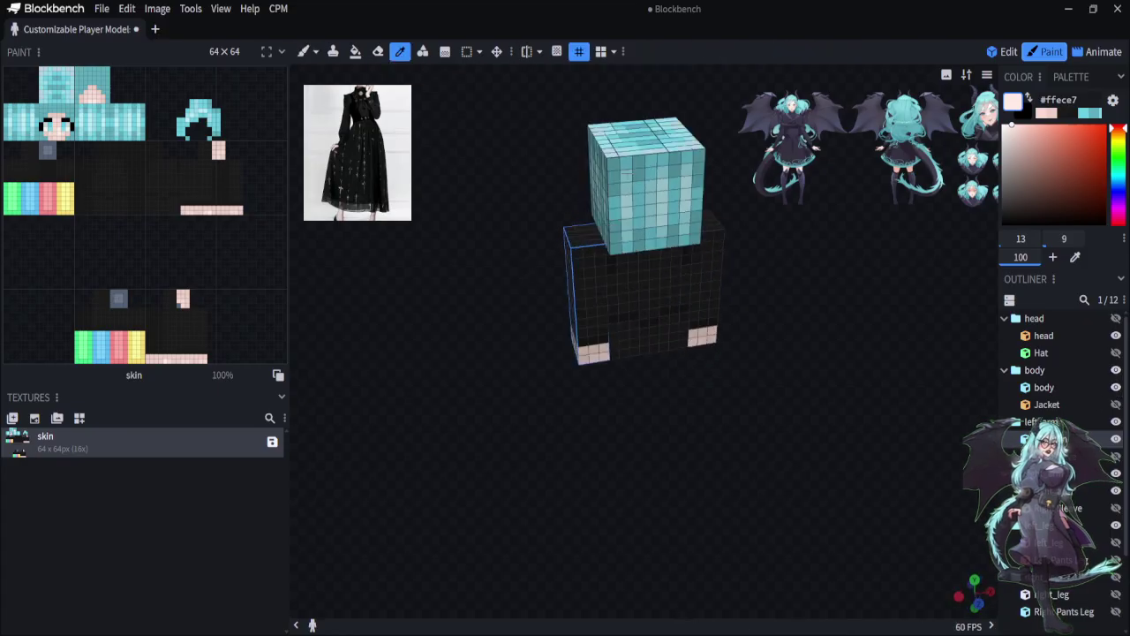
left_click(644, 195)
key("KP_1")
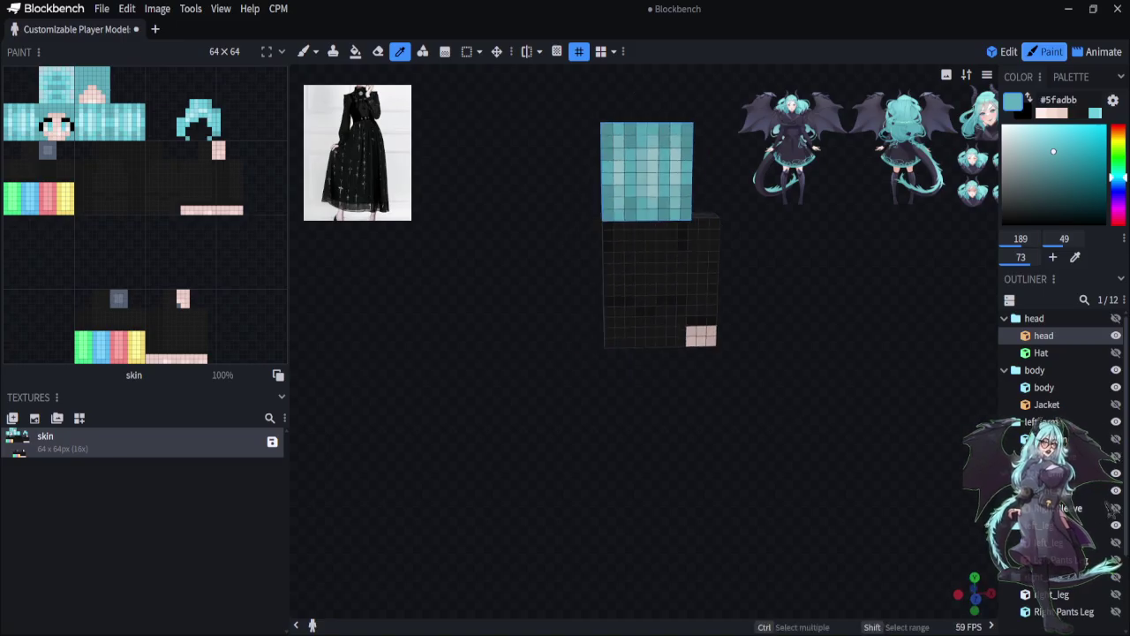
left_click(1116, 490)
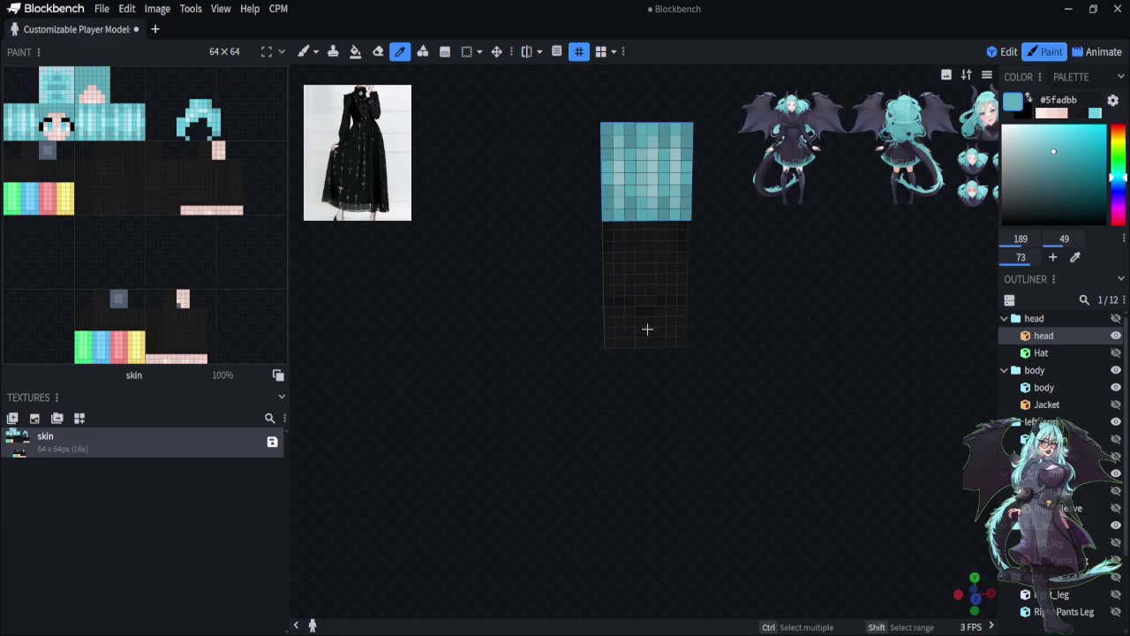
Paint the full top pixel row of the body's back face in #5fadbb
scroll(702, 497, "down", 1)
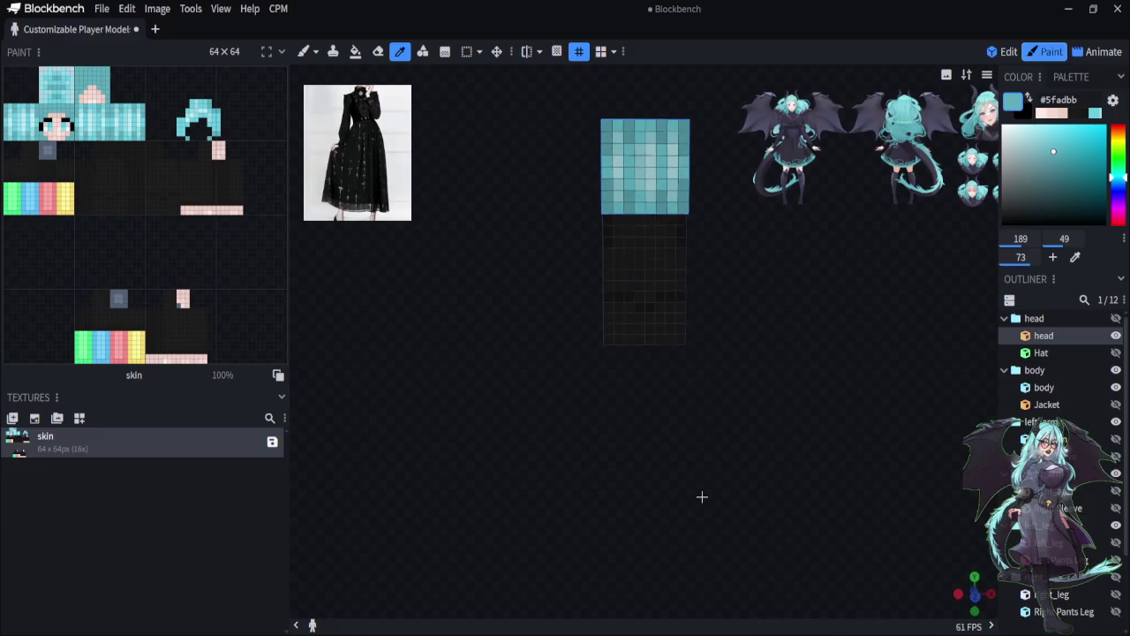
scroll(702, 497, "up", 3)
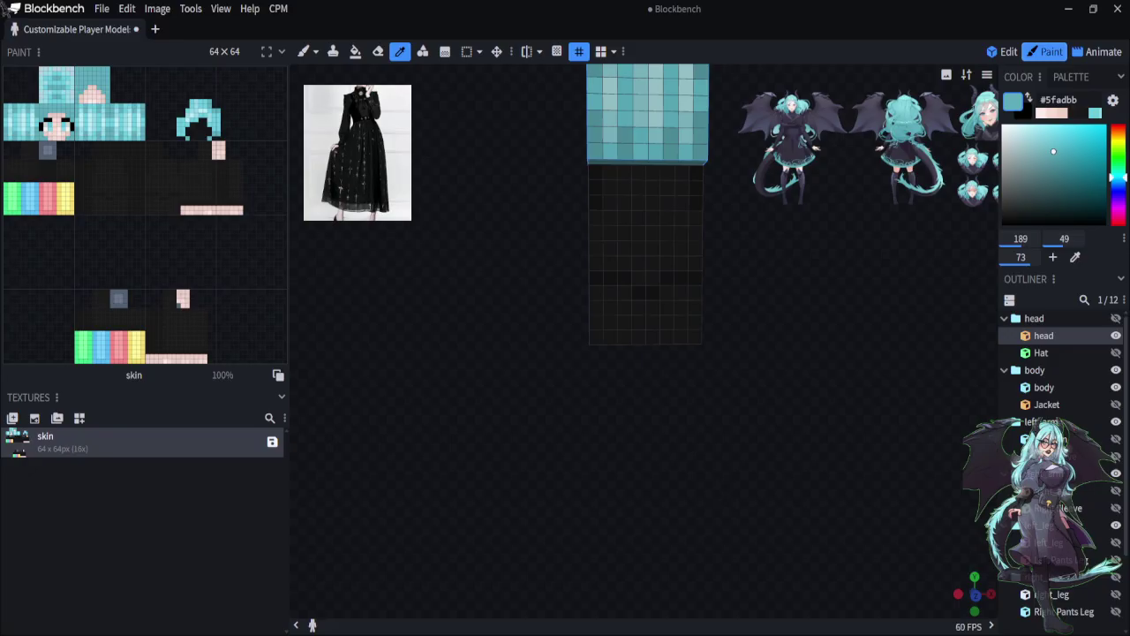
left_click(303, 51)
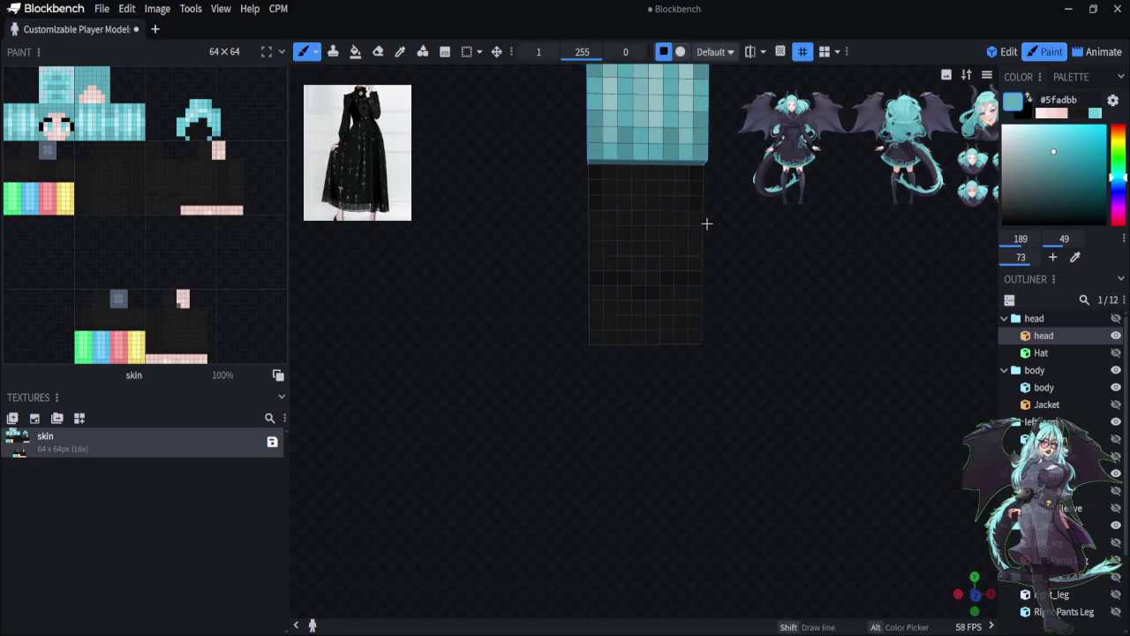
left_click(595, 171)
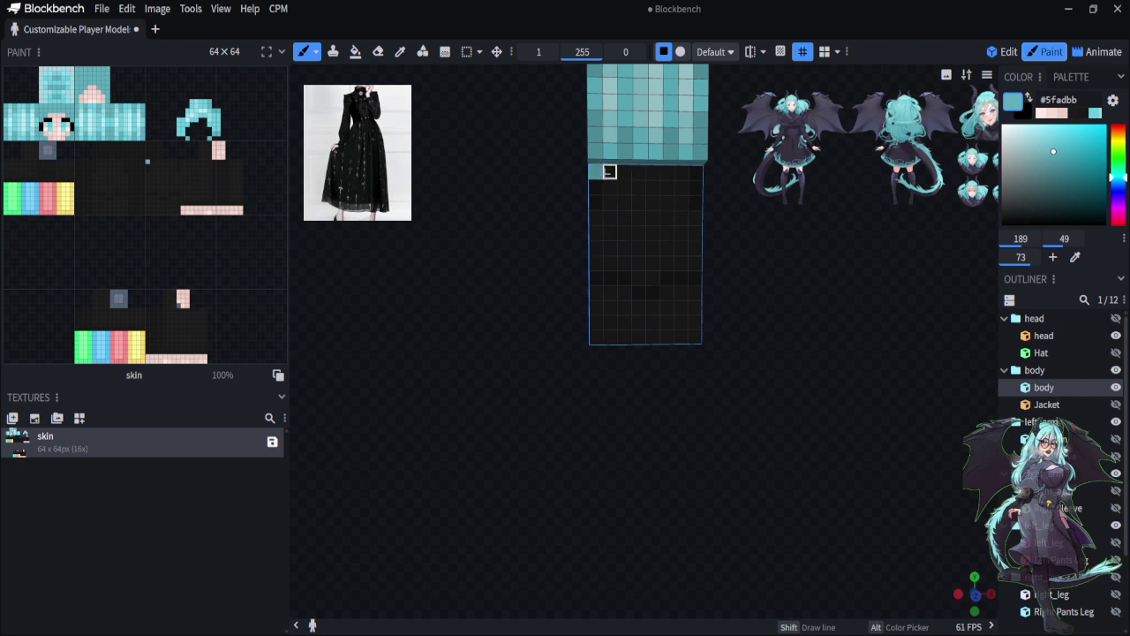
left_click_drag(610, 171, 695, 172)
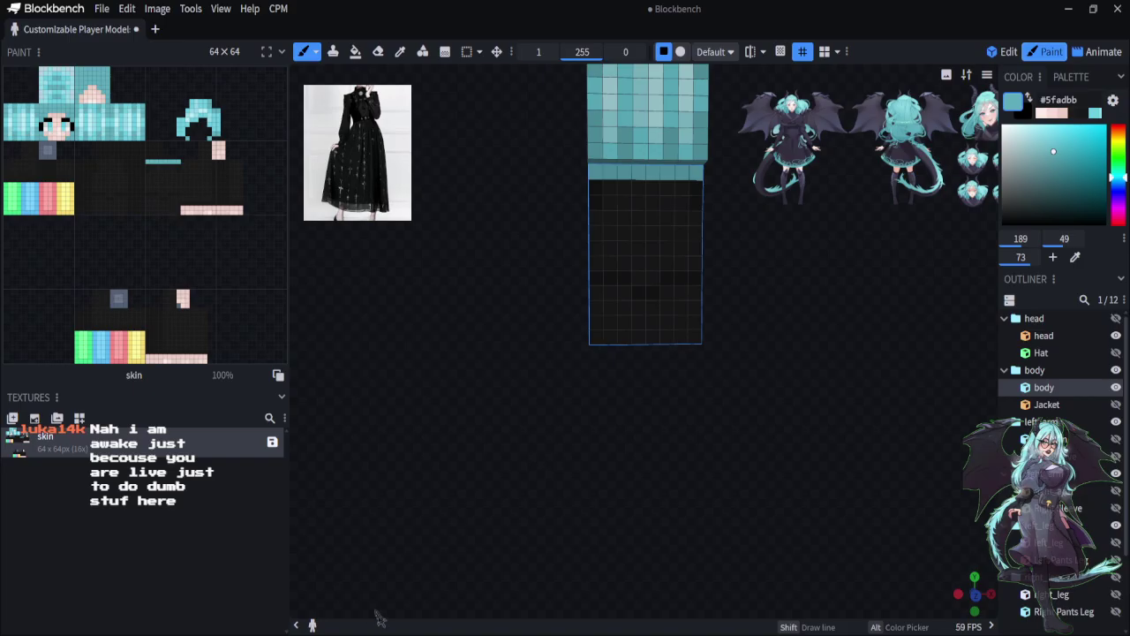
Paint the body's back in #5fadbb along the bottom row without its corners, plus short runs up the lower side edges
left_click(694, 322)
left_click(693, 307)
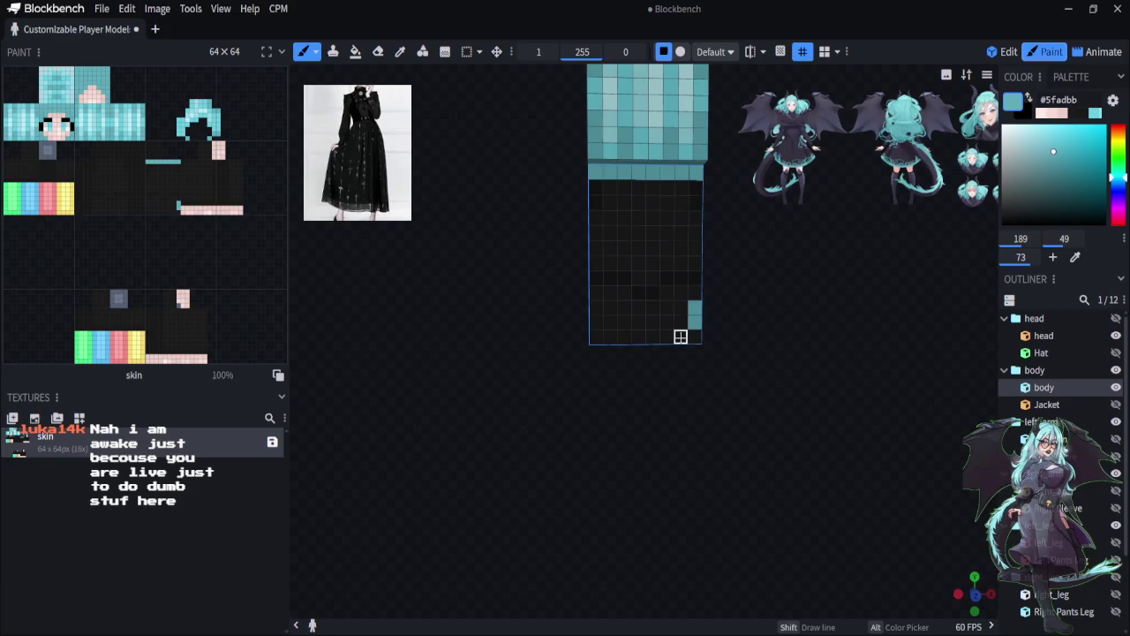
left_click(680, 336)
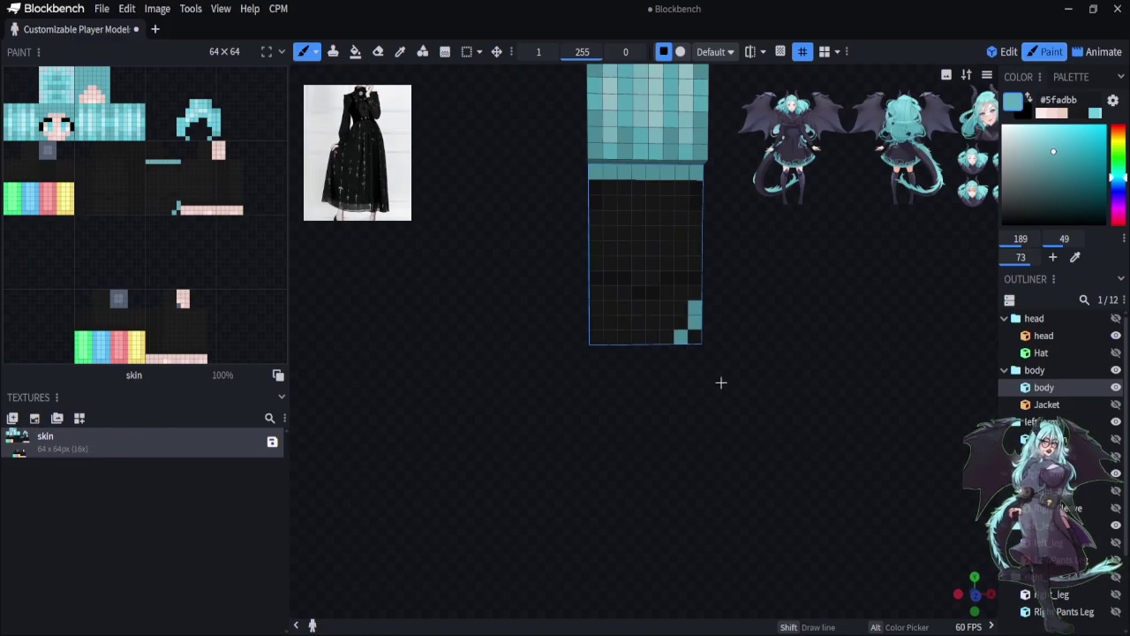
mouse_move(673, 337)
left_mouse_down()
mouse_move(609, 337)
mouse_move(596, 293)
left_mouse_up()
Paint four #5fadbb strands below the back's top row, three pixels long at the edges and two pixels long inside
mouse_move(596, 202)
left_mouse_down()
mouse_move(596, 183)
mouse_move(623, 185)
left_mouse_up()
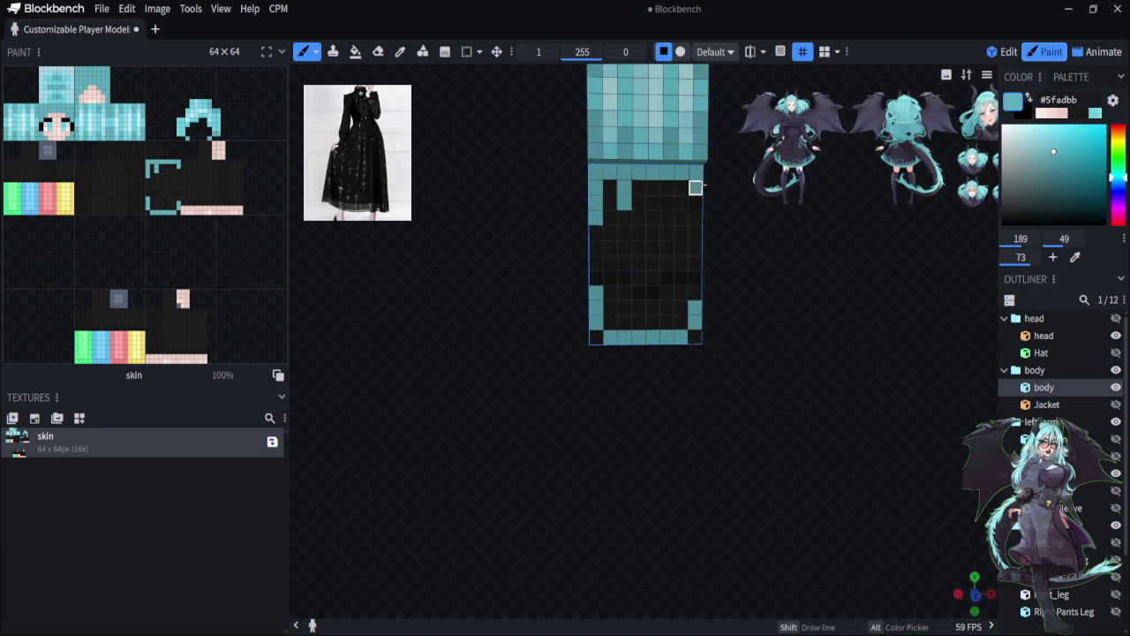
left_click_drag(694, 204, 694, 215)
left_click(668, 185)
left_click(667, 204)
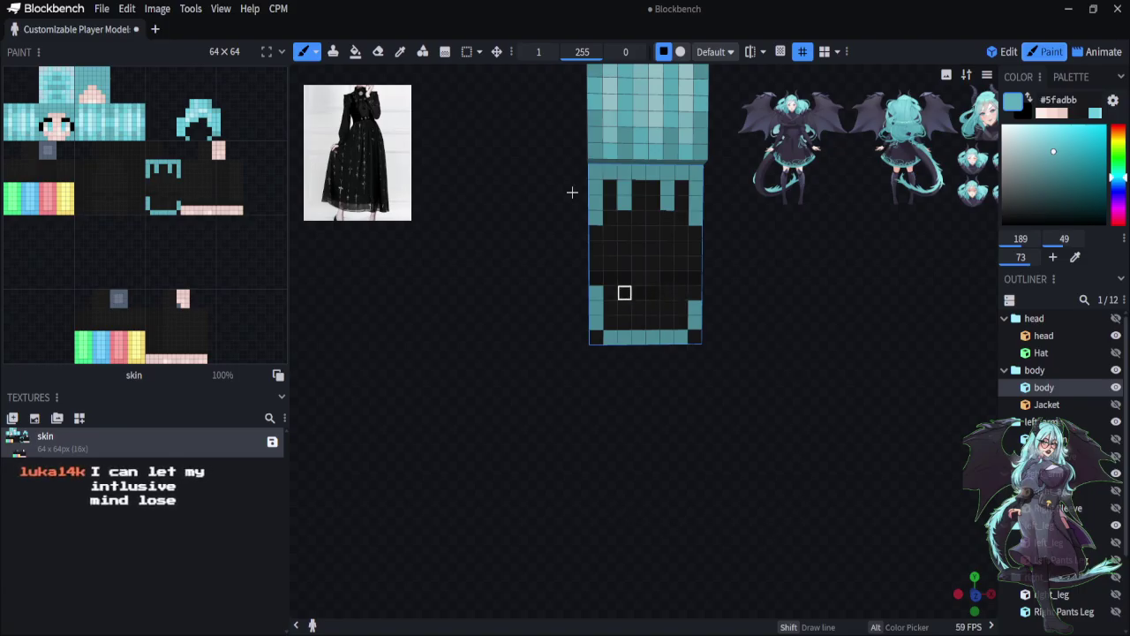
Sample the light hair tone #b9eef7 from the head and paint one pixel diagonally inside the back's lower right corner
left_click(398, 52)
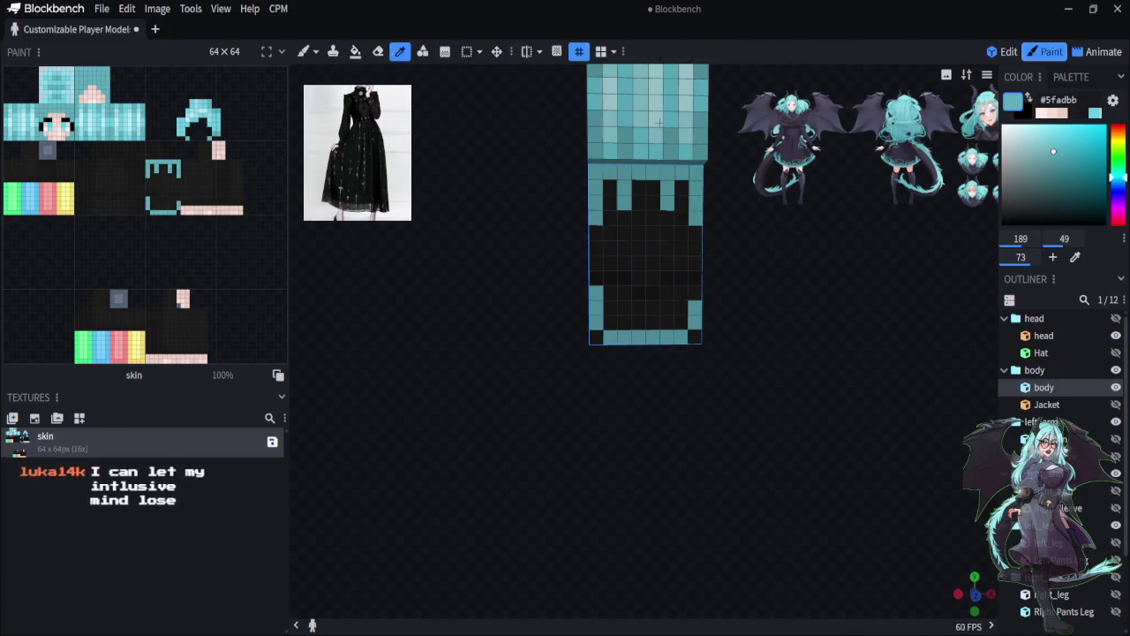
left_click(622, 121)
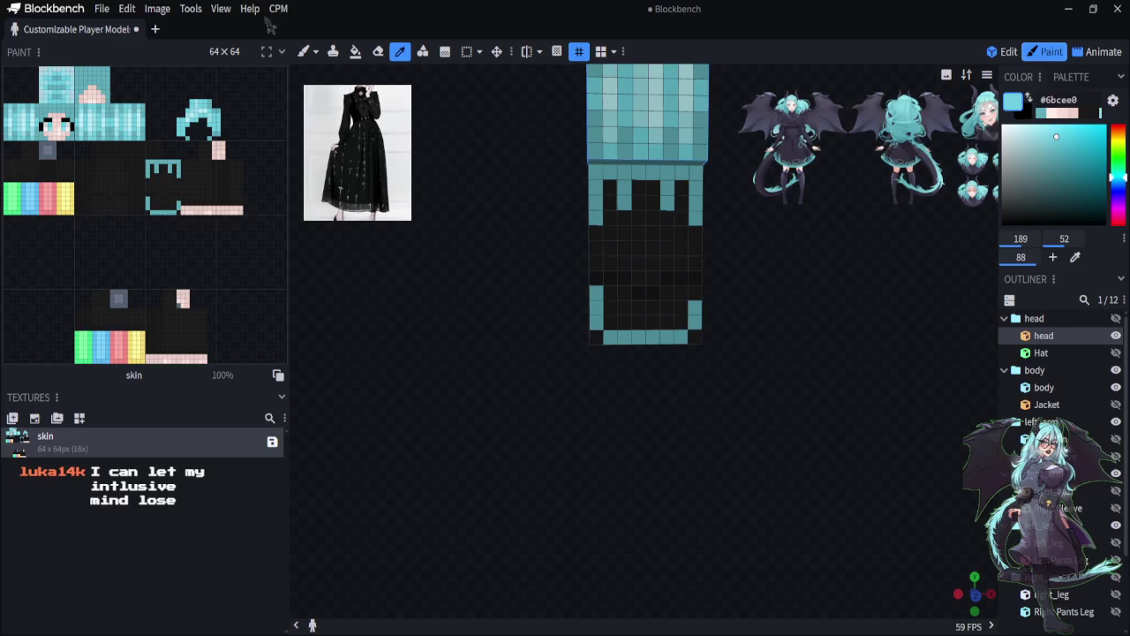
left_click(302, 52)
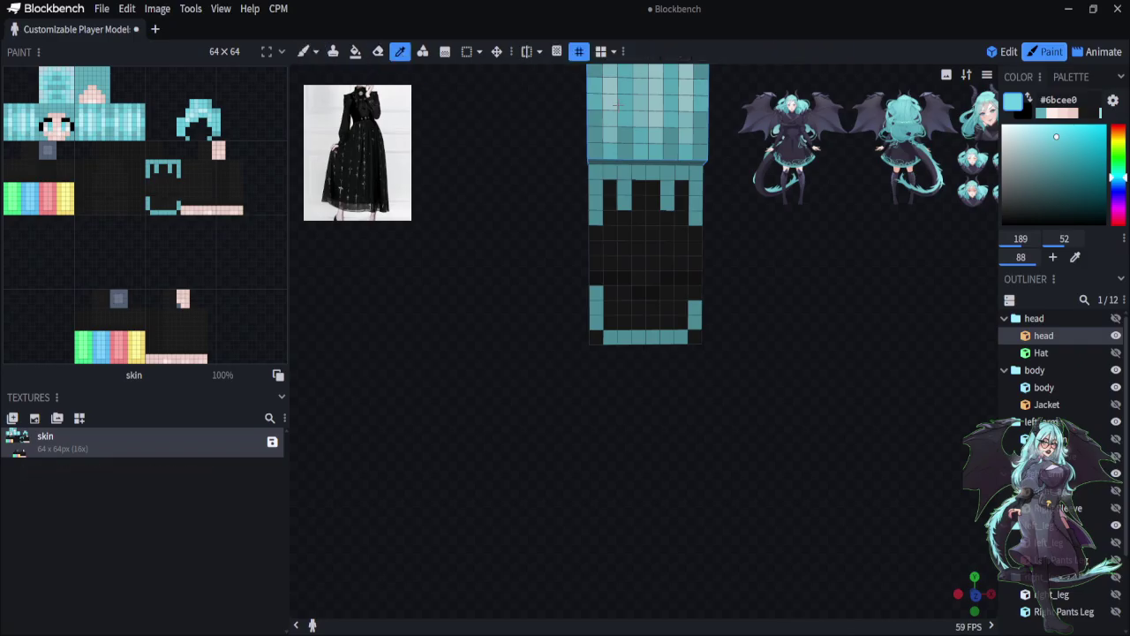
left_click(609, 102, "alt")
left_click(302, 52)
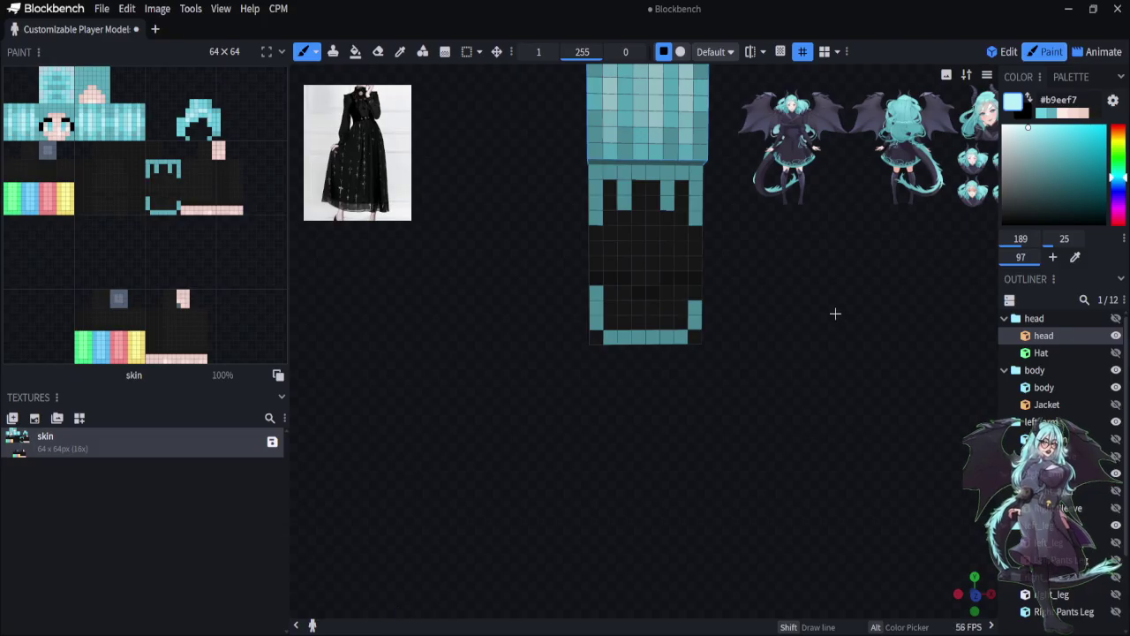
left_click(680, 322)
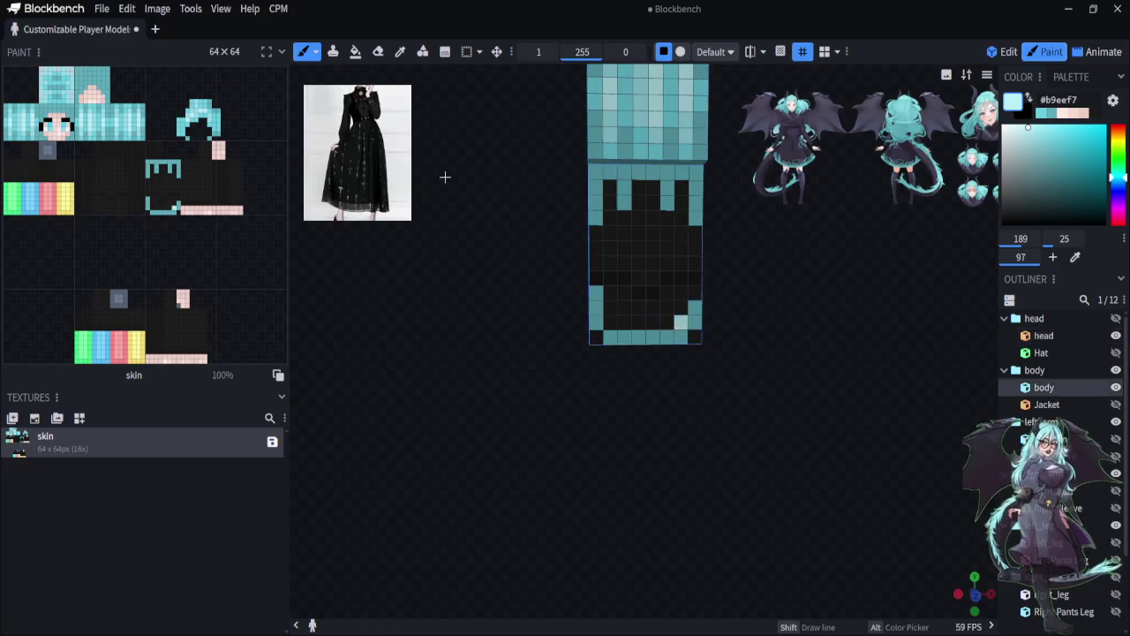
Resample #5fadbb and paint a two-pixel vertical strand rising from the bottom row, third column from the left on the body's back
left_click(399, 51)
left_click(630, 183)
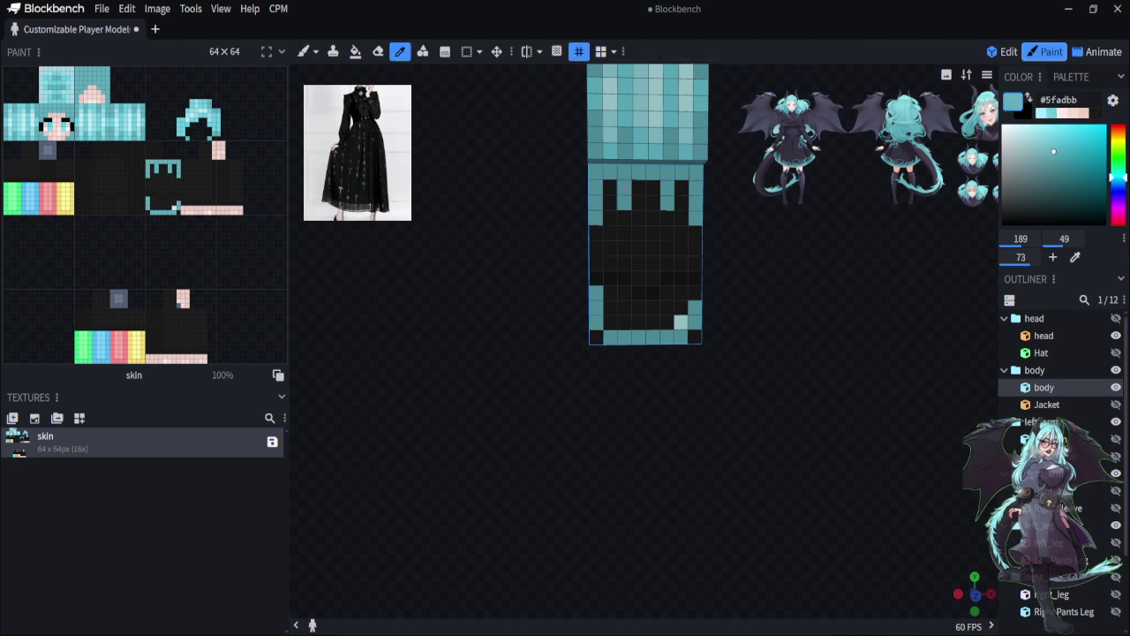
left_click(304, 51)
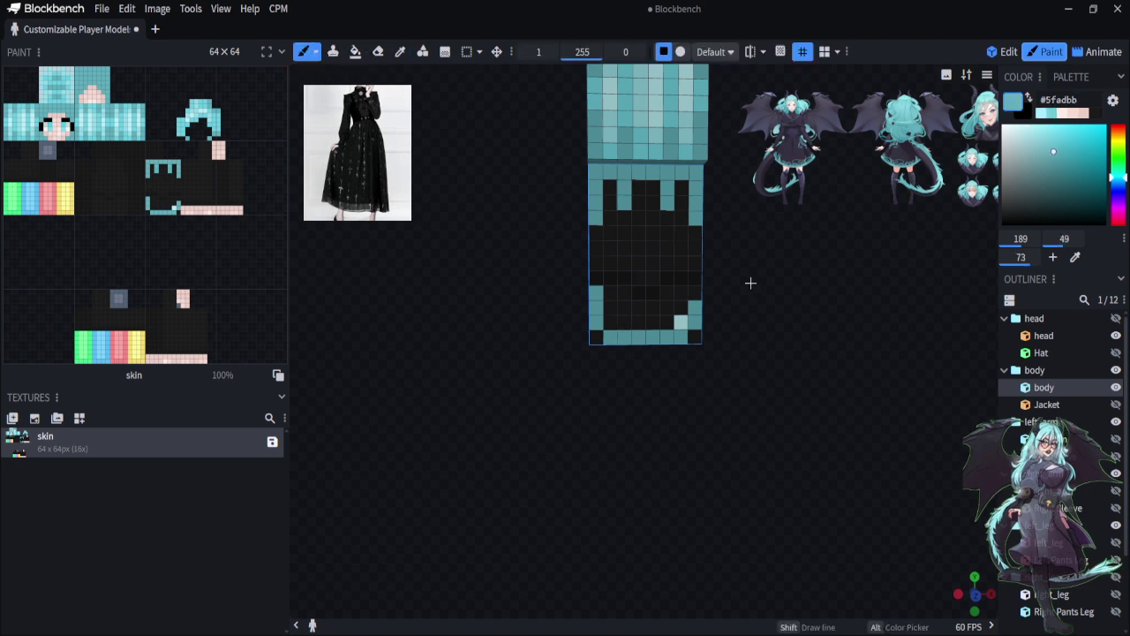
left_click(624, 306)
left_click(624, 322)
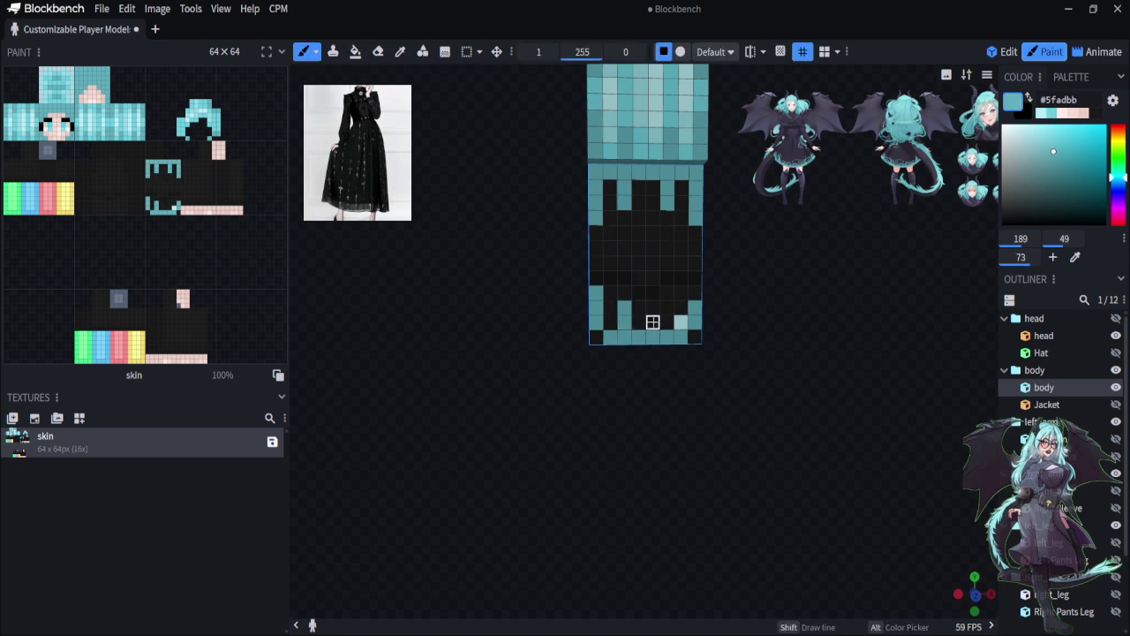
Paint a two-pixel #5fadbb strand in the third column from the right, and a long #b9eef7 strand in the second column that widens onto the edge
left_click_drag(666, 322, 667, 308)
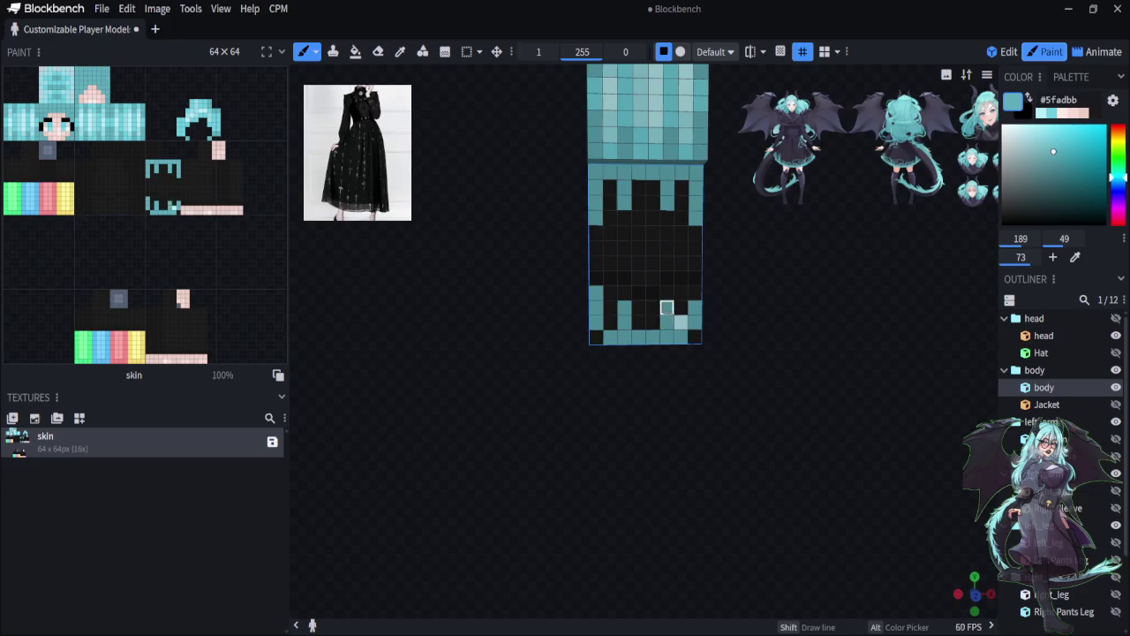
left_click(400, 52)
left_click(680, 322)
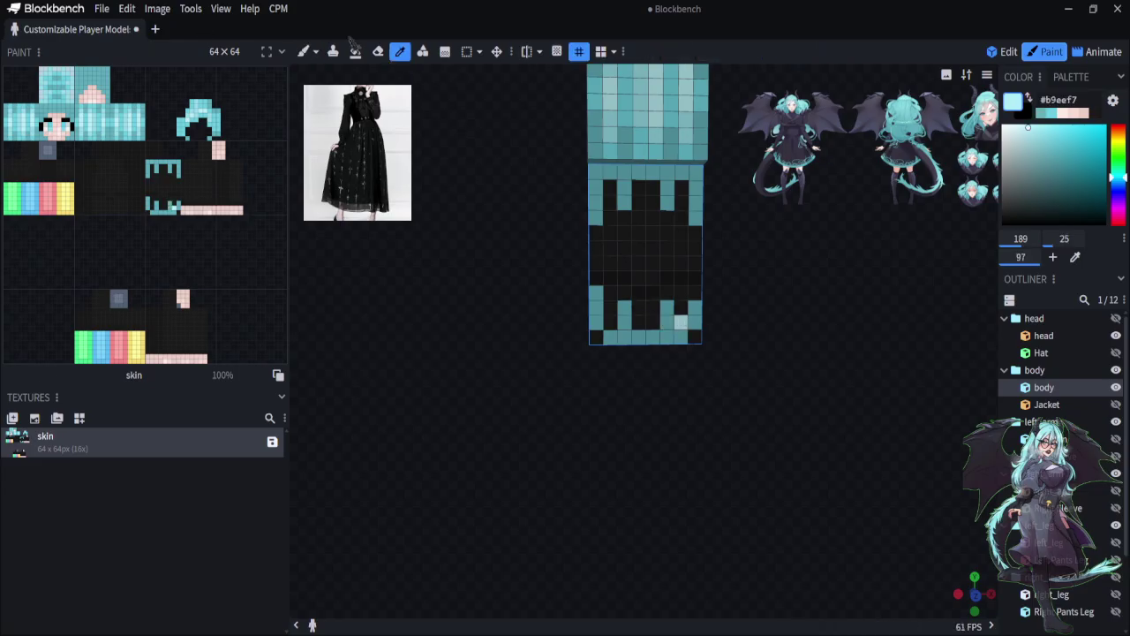
left_click(303, 51)
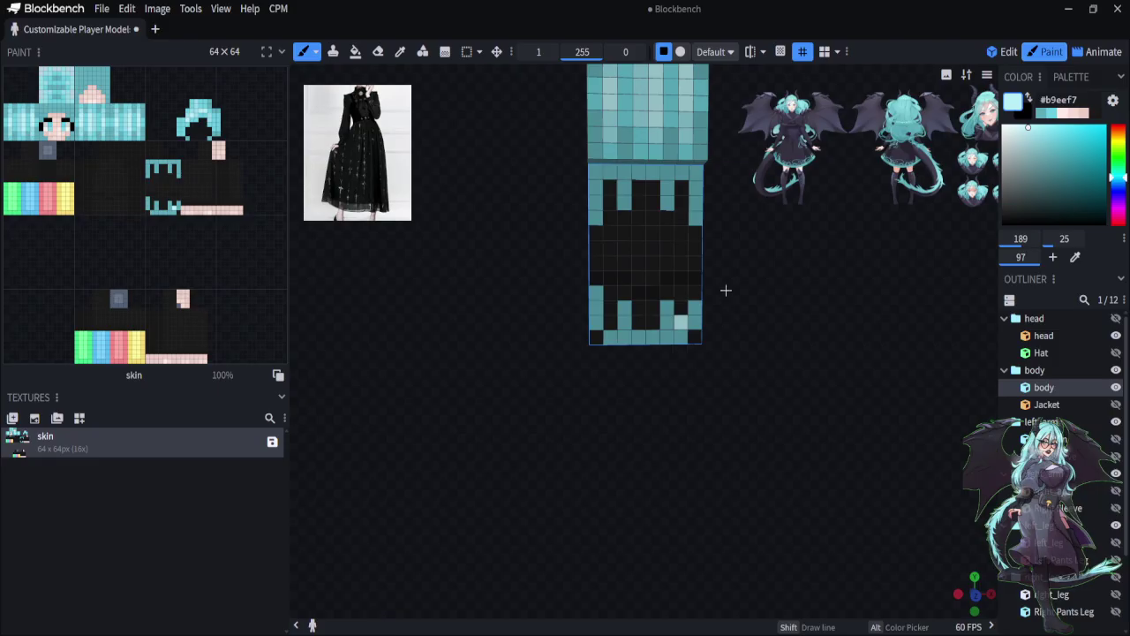
left_click(681, 276)
left_click(681, 263)
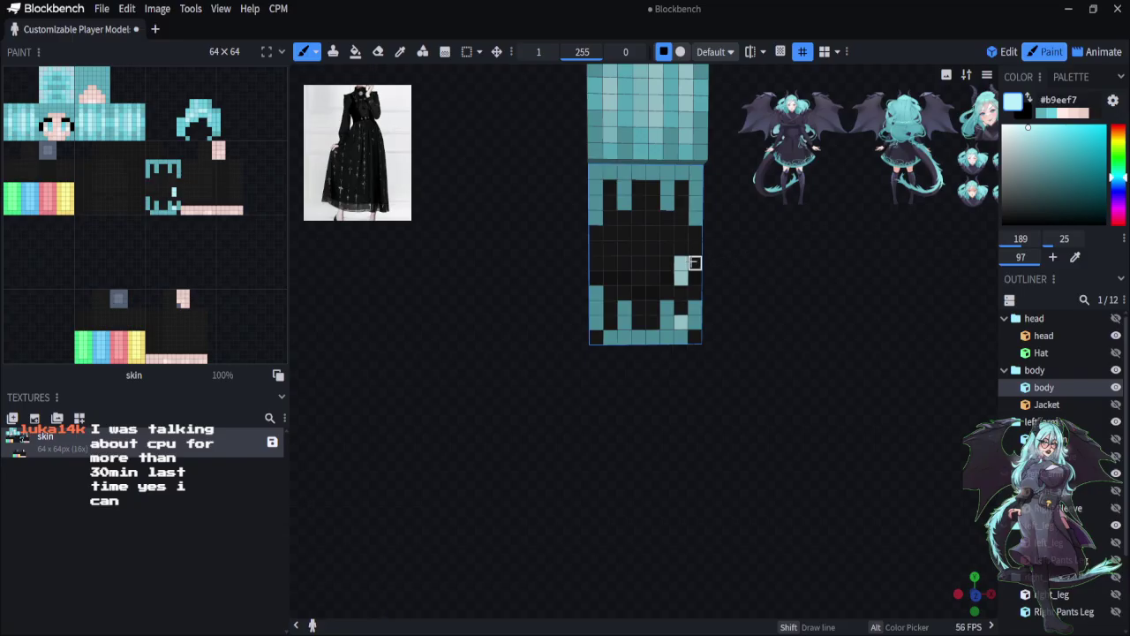
left_click(695, 264)
left_click_drag(684, 239, 682, 187)
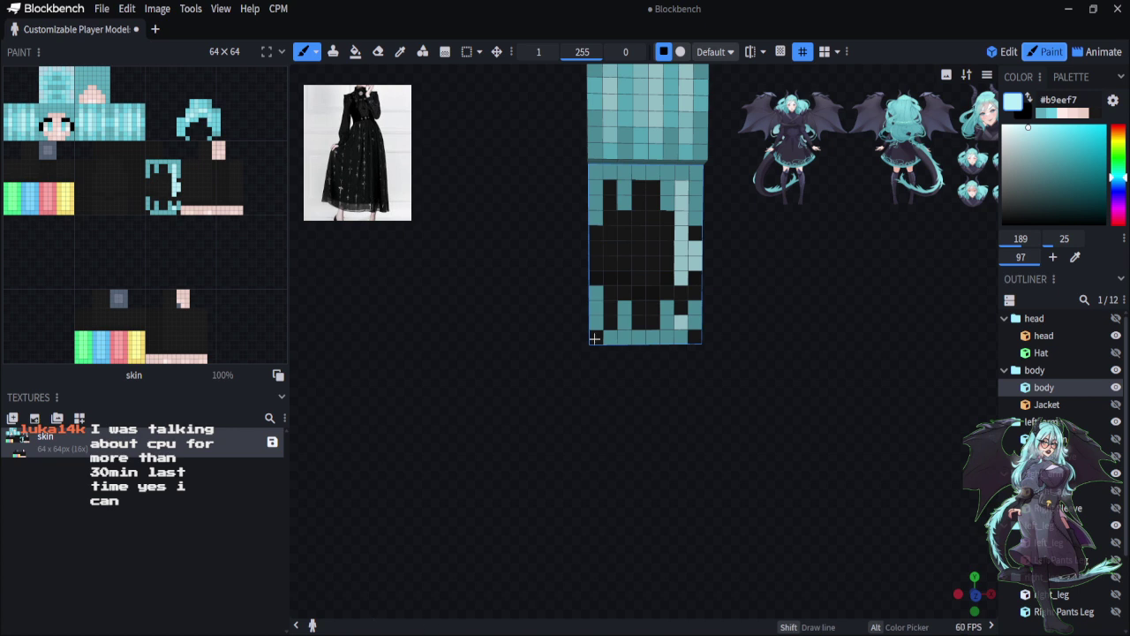
Fill the remaining interior of the body's back with #b9eef7, leaving a few dark notches along both side edges
left_click_drag(596, 281, 596, 247)
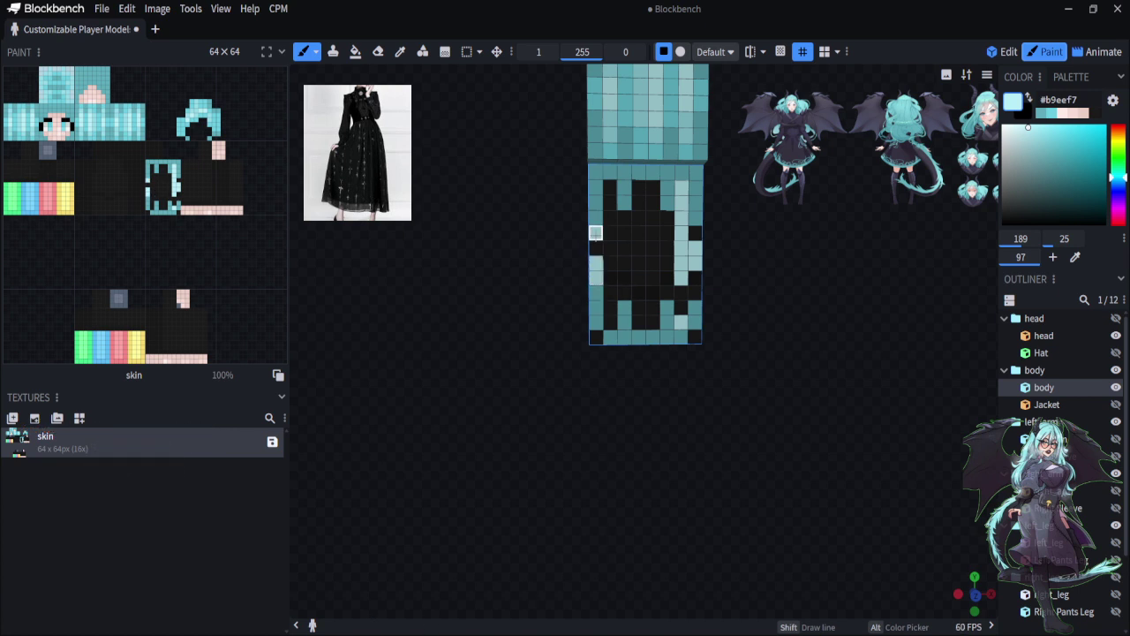
mouse_move(610, 187)
left_mouse_down()
mouse_move(610, 309)
mouse_move(654, 318)
mouse_move(641, 322)
mouse_move(652, 321)
mouse_move(624, 270)
mouse_move(624, 231)
mouse_move(638, 185)
mouse_move(639, 277)
mouse_move(652, 295)
mouse_move(652, 188)
left_mouse_up()
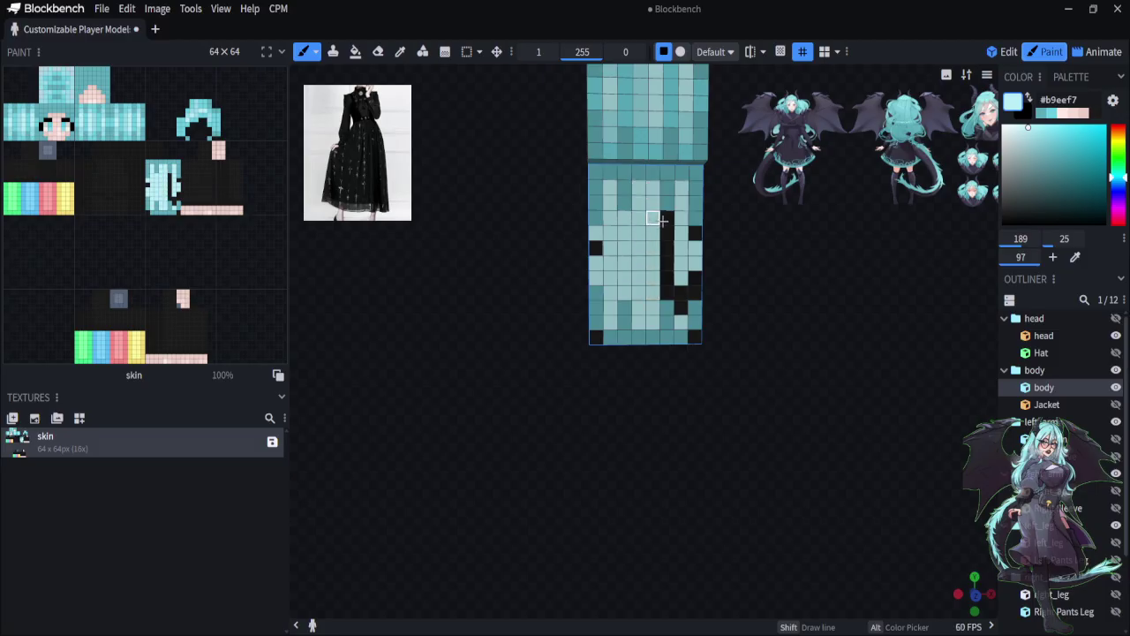
mouse_move(668, 227)
left_mouse_down()
mouse_move(668, 298)
mouse_move(679, 307)
mouse_move(680, 293)
left_mouse_up()
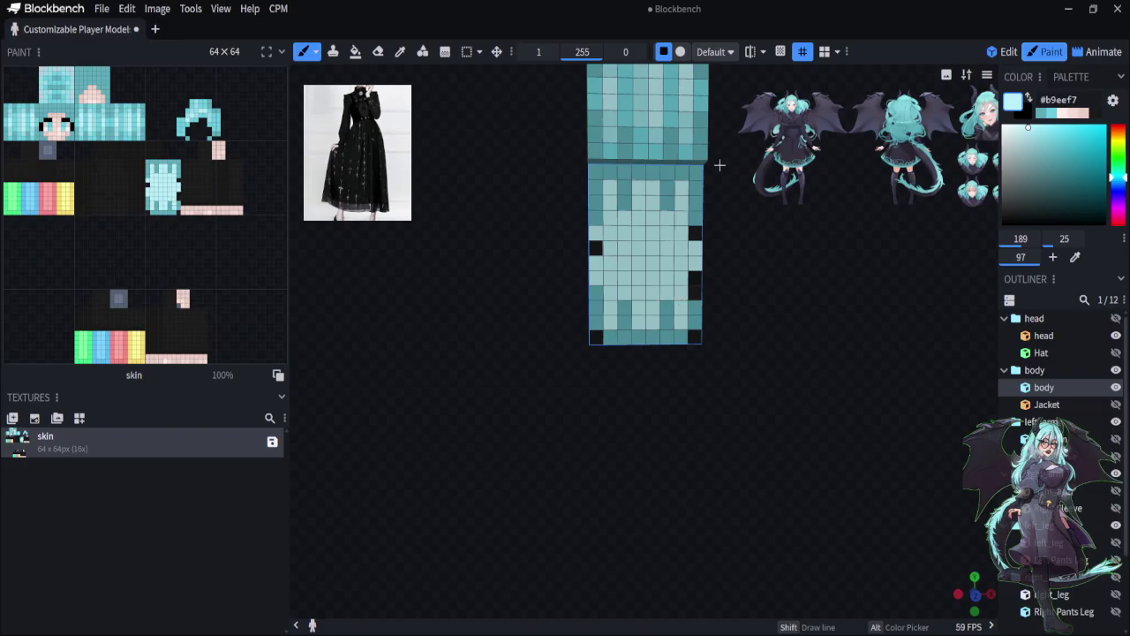
Sample #171717 from the body's back and extend the dark notch on its lower right edge down by one pixel
left_click(399, 53)
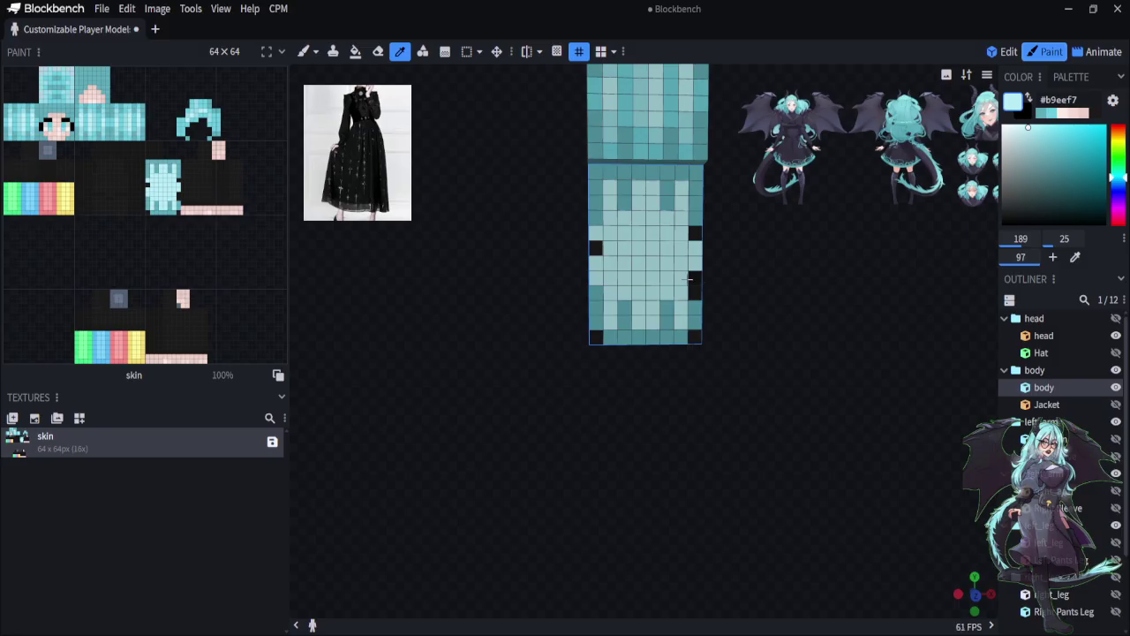
left_click(689, 279)
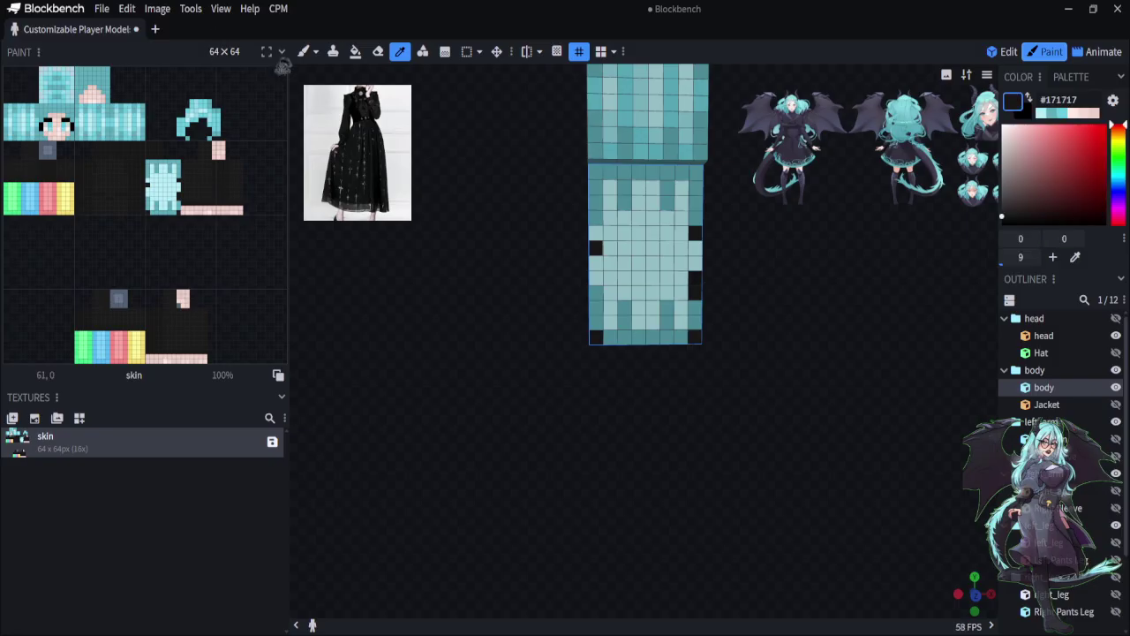
left_click(303, 51)
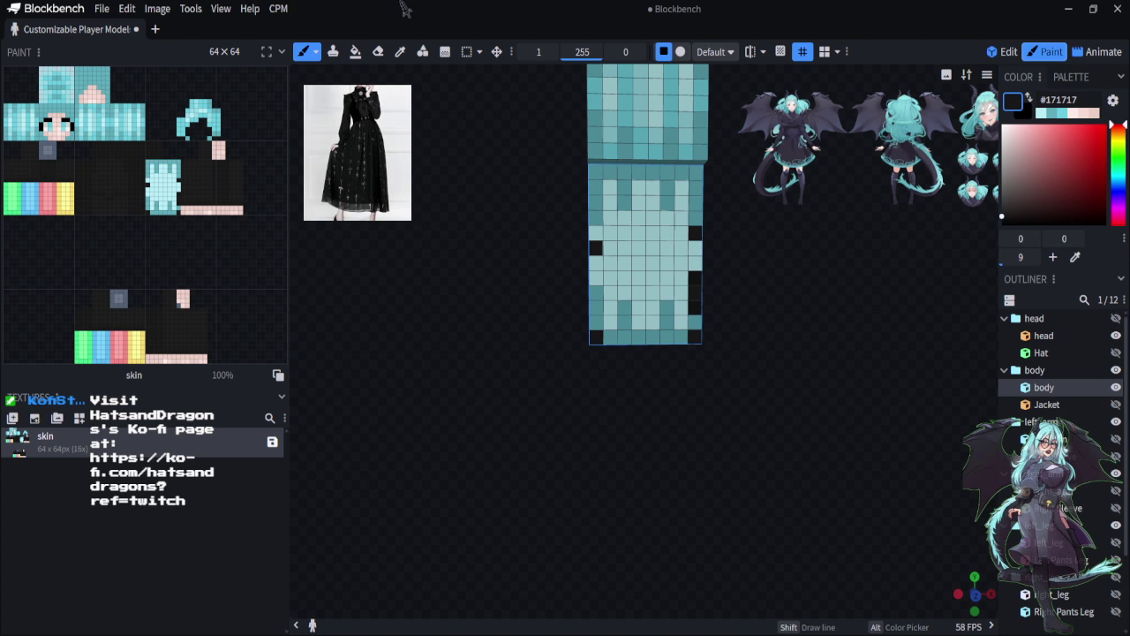
Sample #6bcee0 from the head and paint vertical strands in the third column from each side, plus mid-tone pixels at the edges and strand ends
left_click(400, 52)
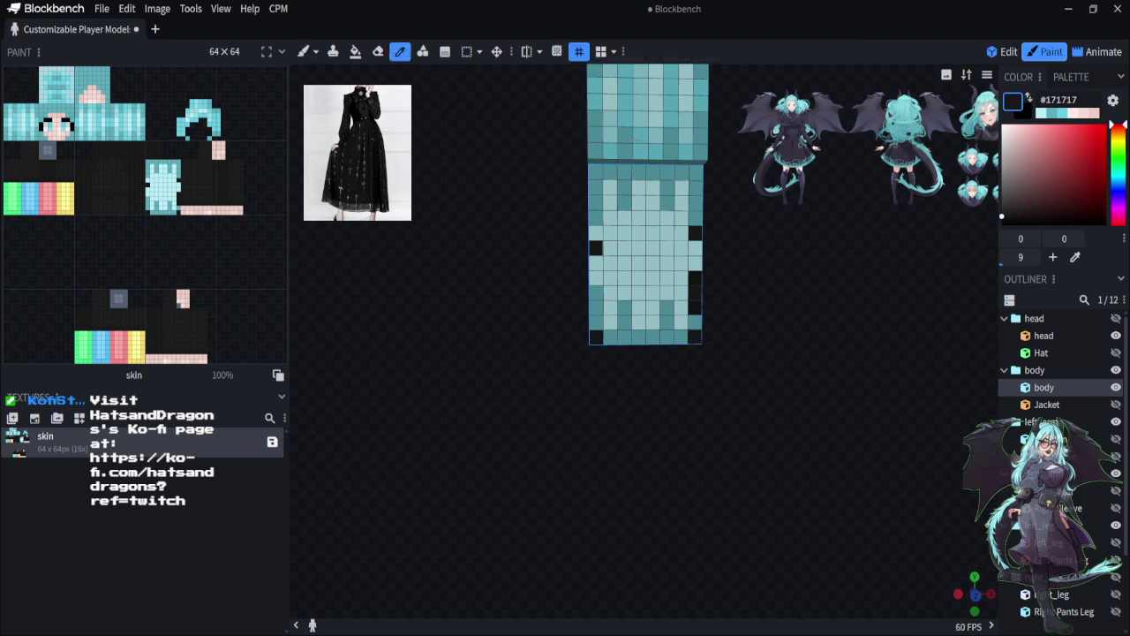
left_click(636, 137)
left_click(302, 51)
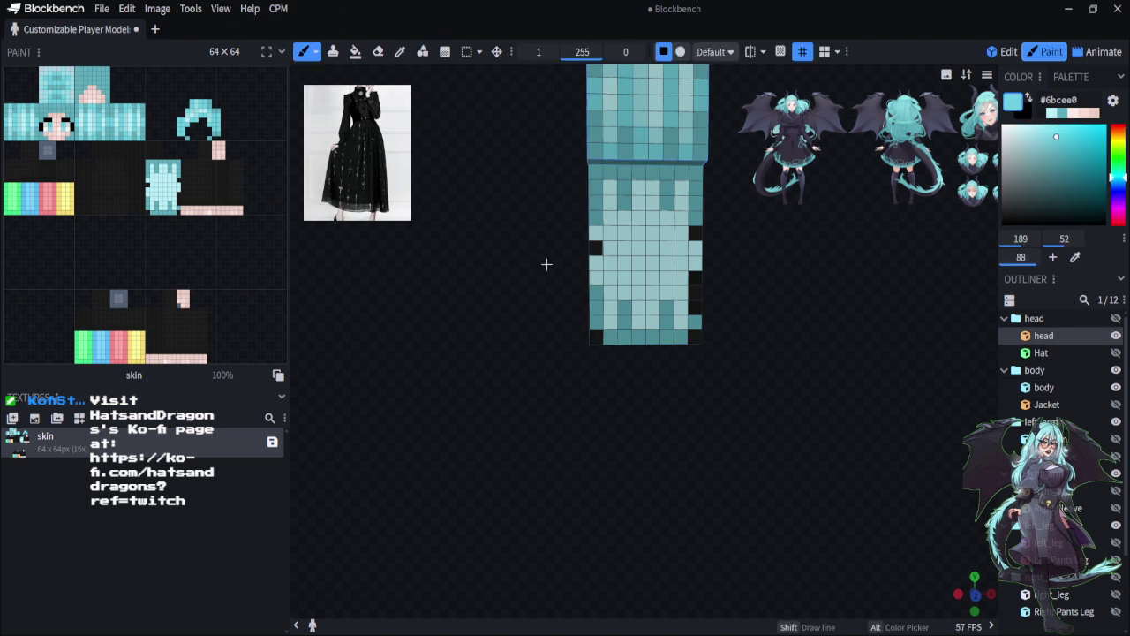
left_click(653, 322)
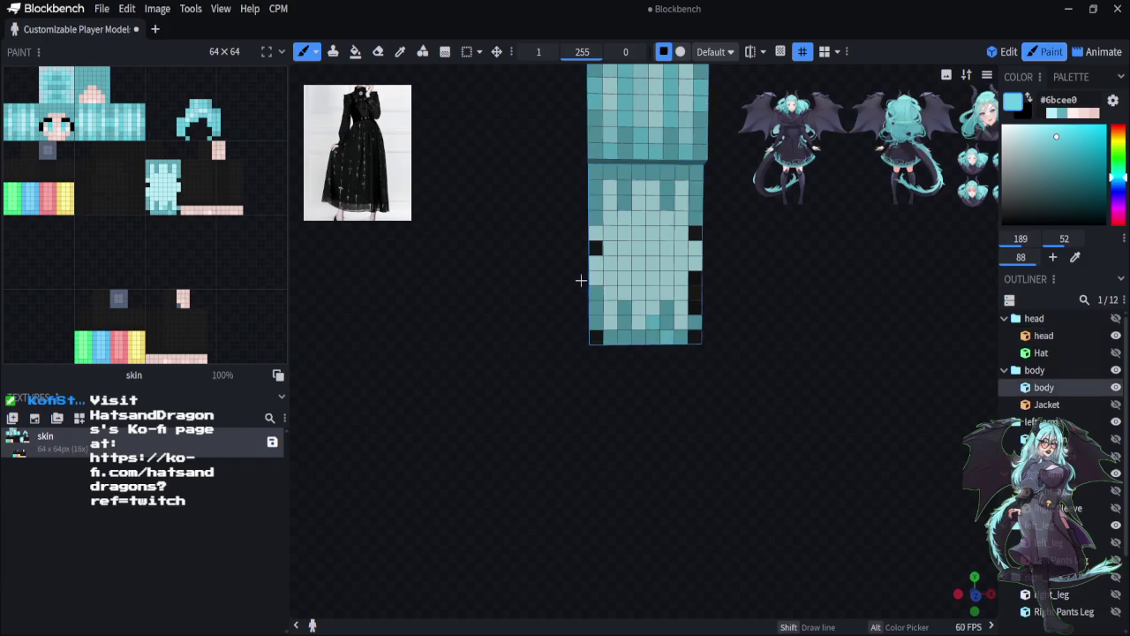
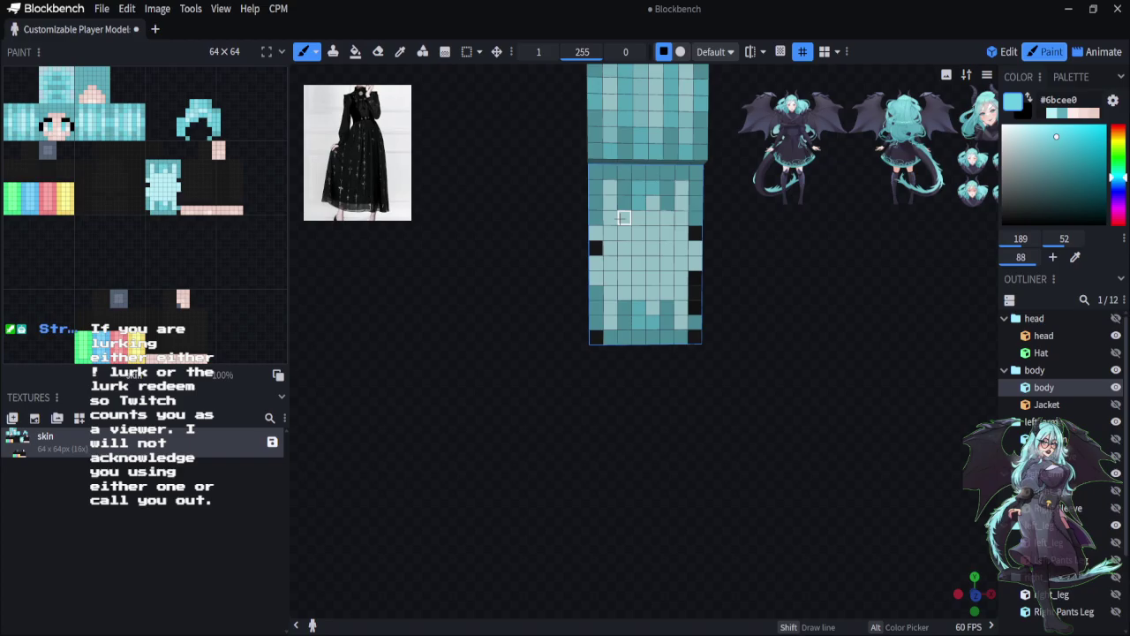
left_click_drag(624, 218, 625, 292)
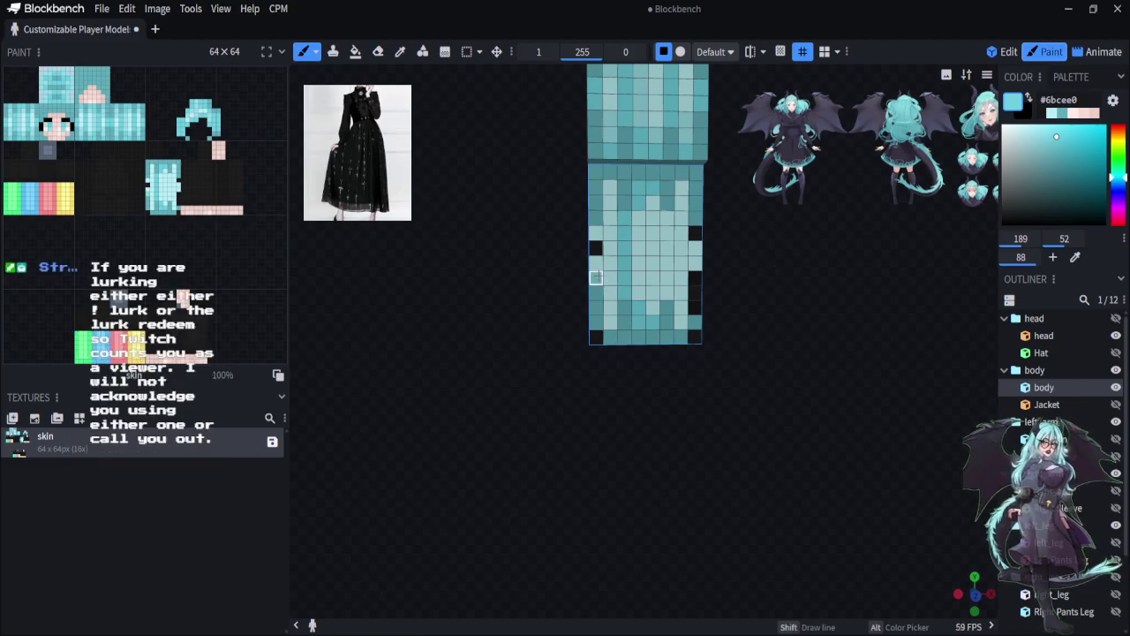
left_click(595, 248)
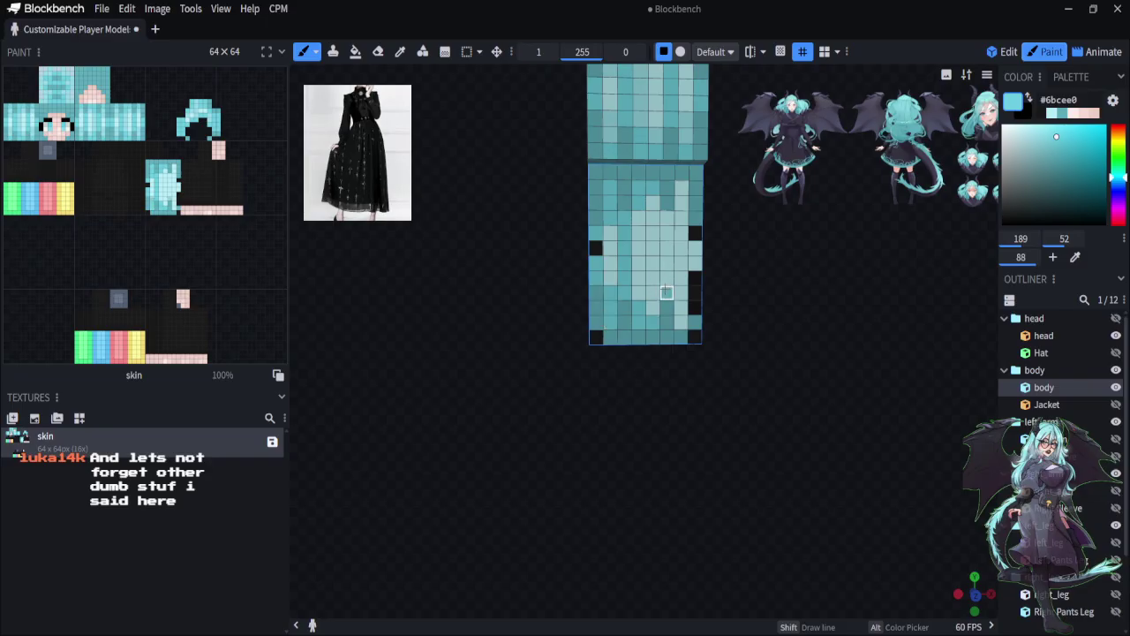
left_click_drag(666, 292, 666, 218)
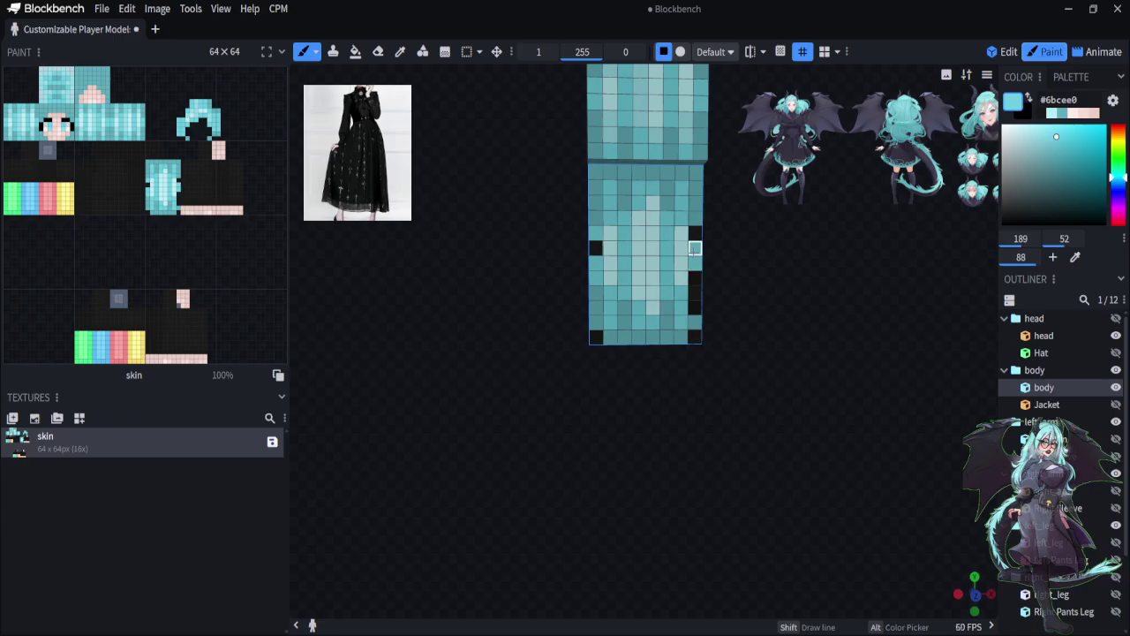
Sample #96dbe8 from the head and blend it into the light strands on the body's back
left_click(400, 51)
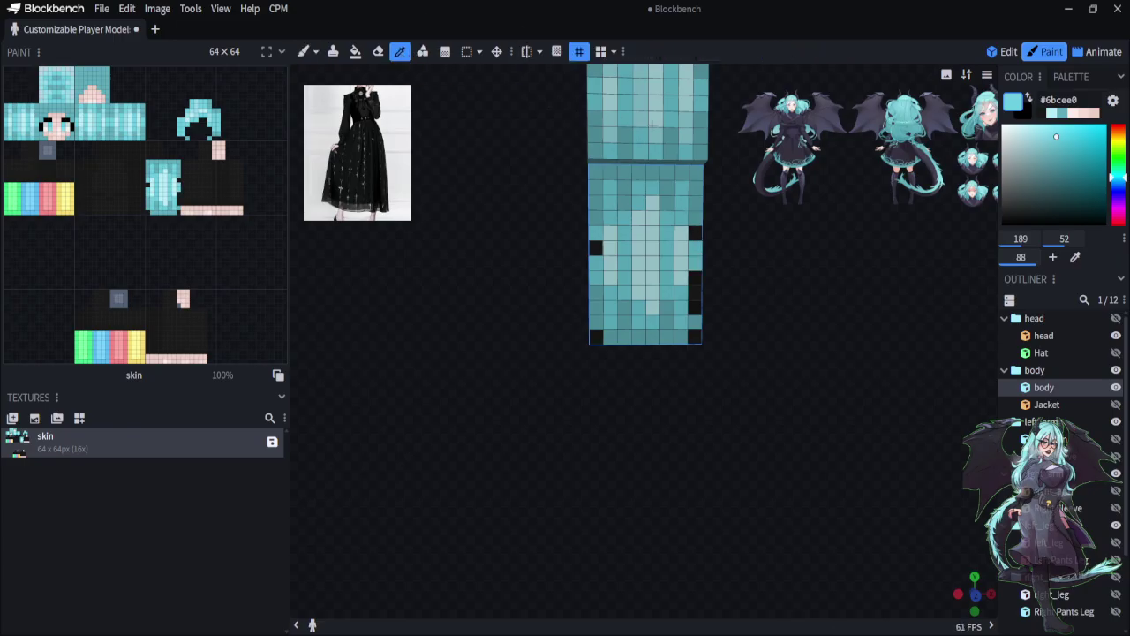
left_click(641, 120)
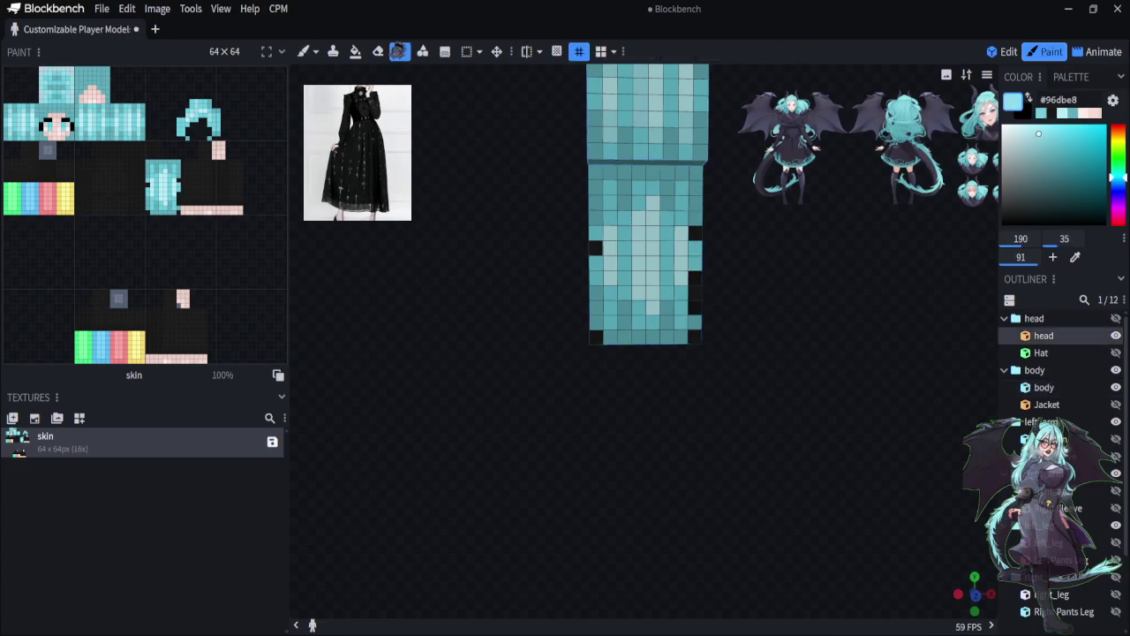
left_click(303, 51)
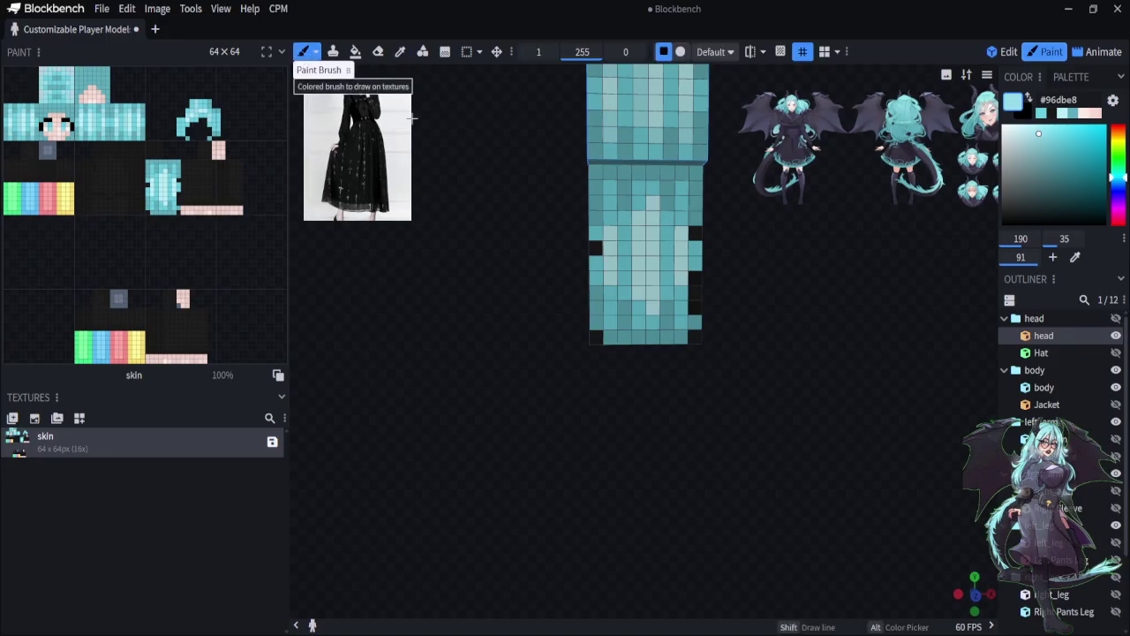
left_click(652, 307)
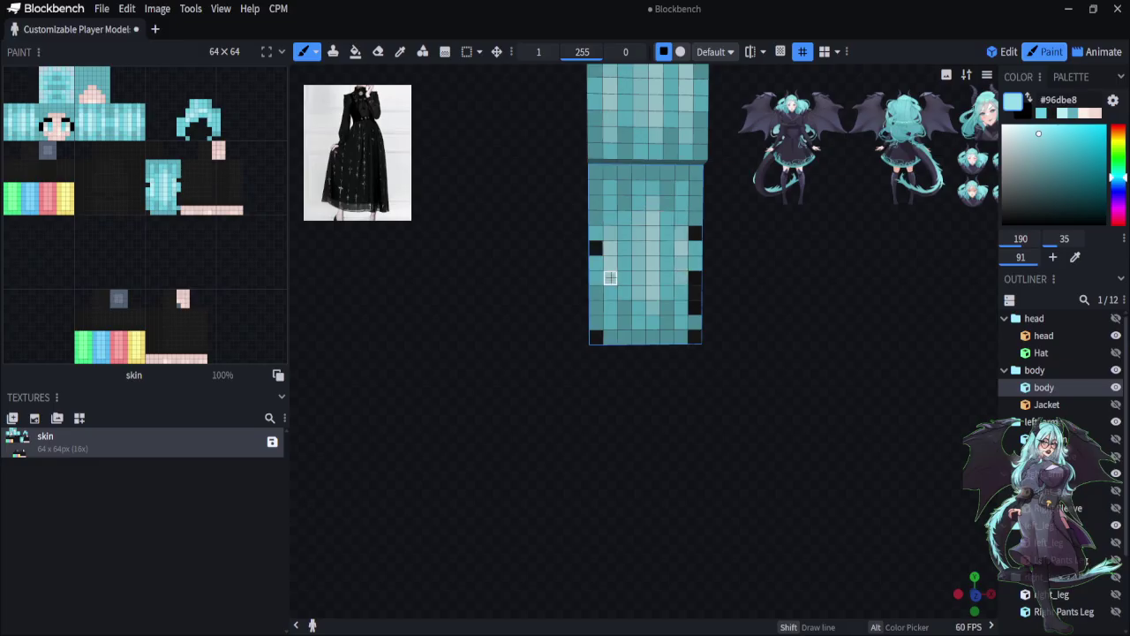
Hide the body cube and show the left arm and left leg beneath the head
left_click_drag(737, 487, 657, 451)
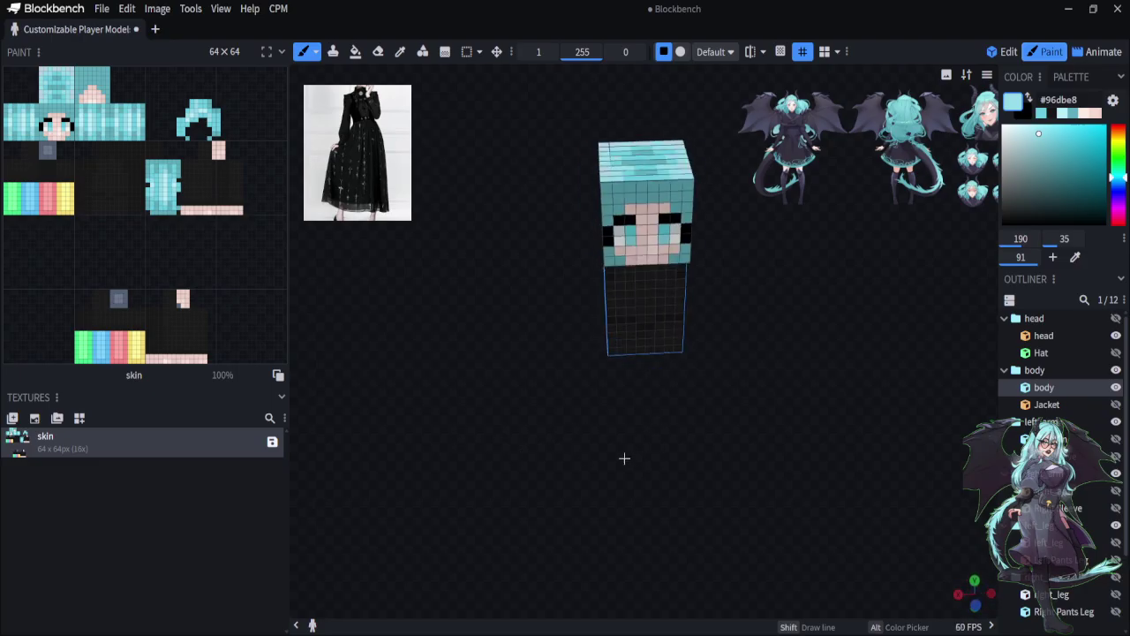
scroll(508, 470, "up", 2)
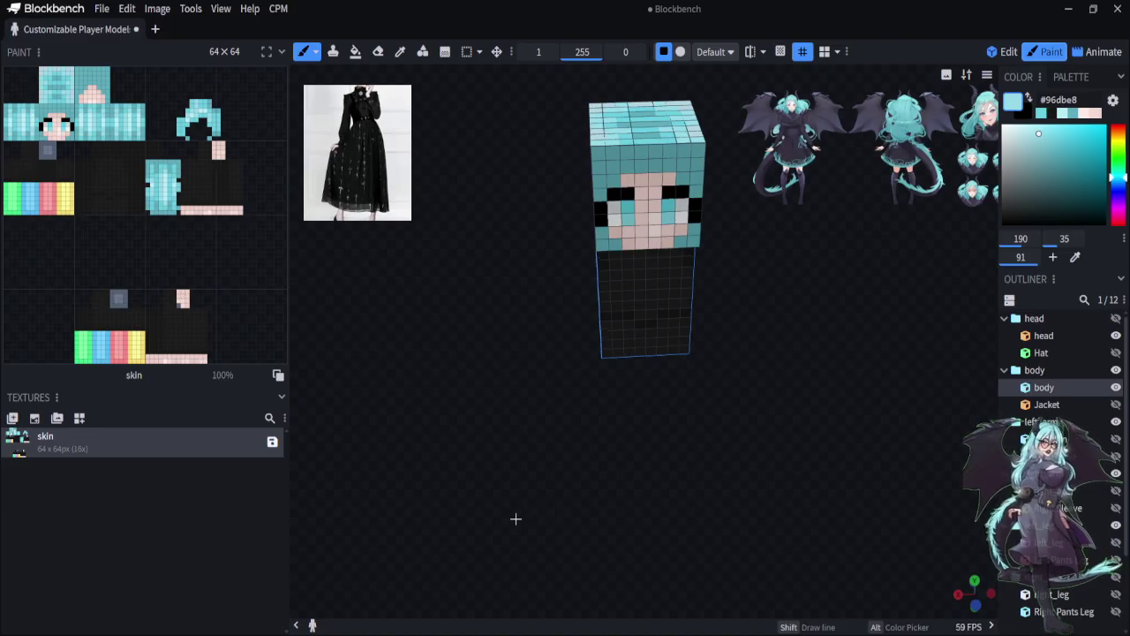
left_click_drag(515, 518, 536, 446)
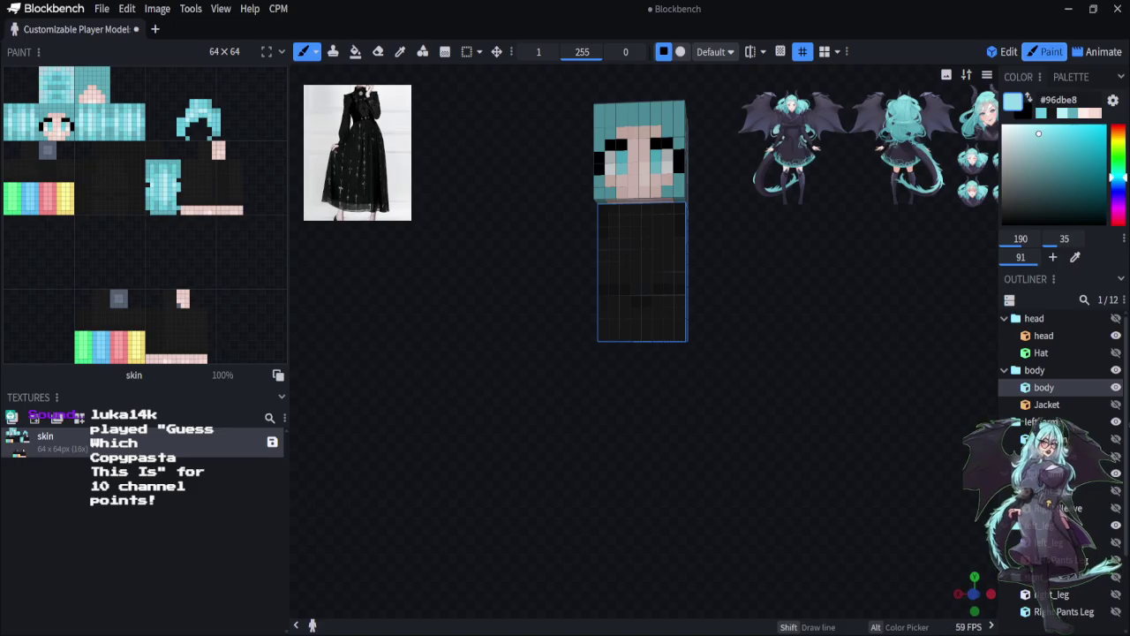
left_click_drag(811, 362, 759, 415)
left_click(1116, 388)
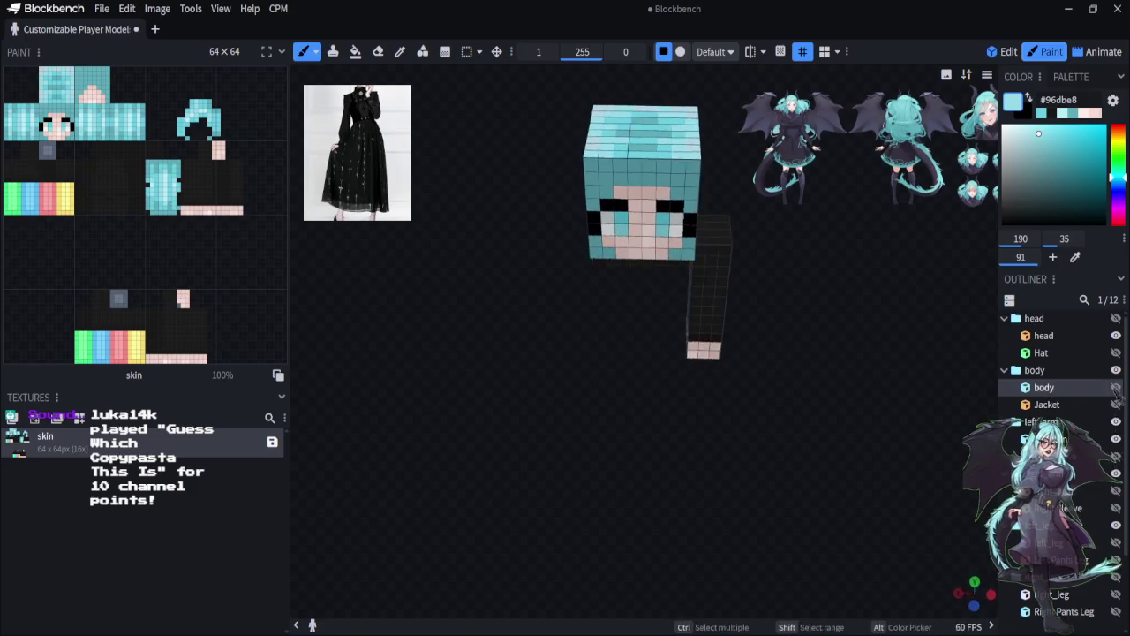
left_click(1116, 542)
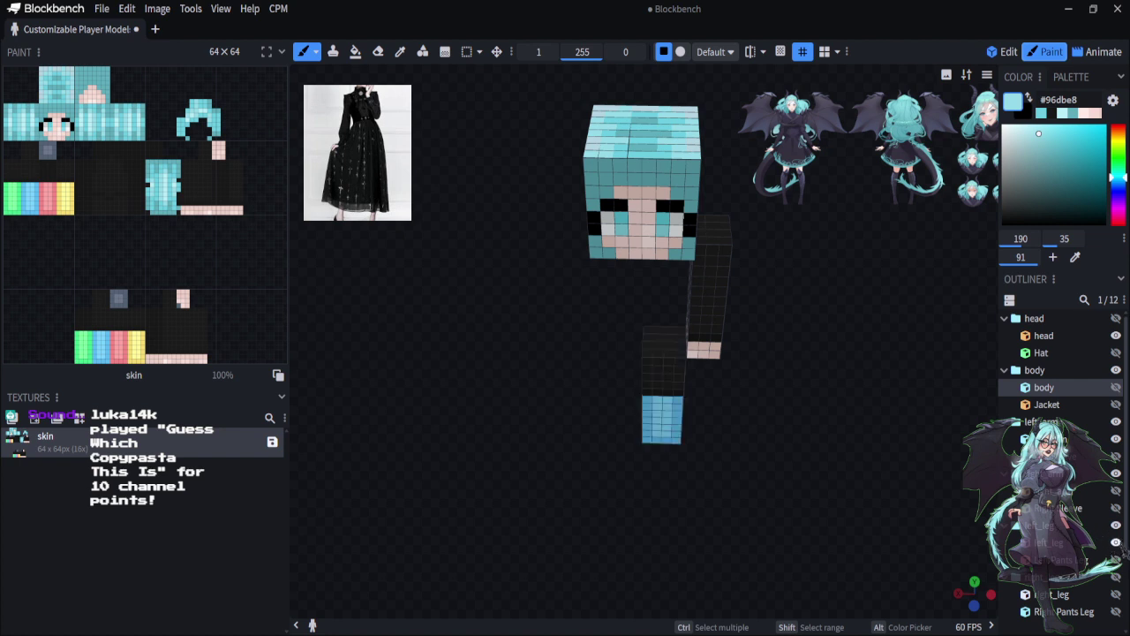
Show the right leg with its Right Pants Leg layer hidden, and show the right arm
left_click(1116, 593)
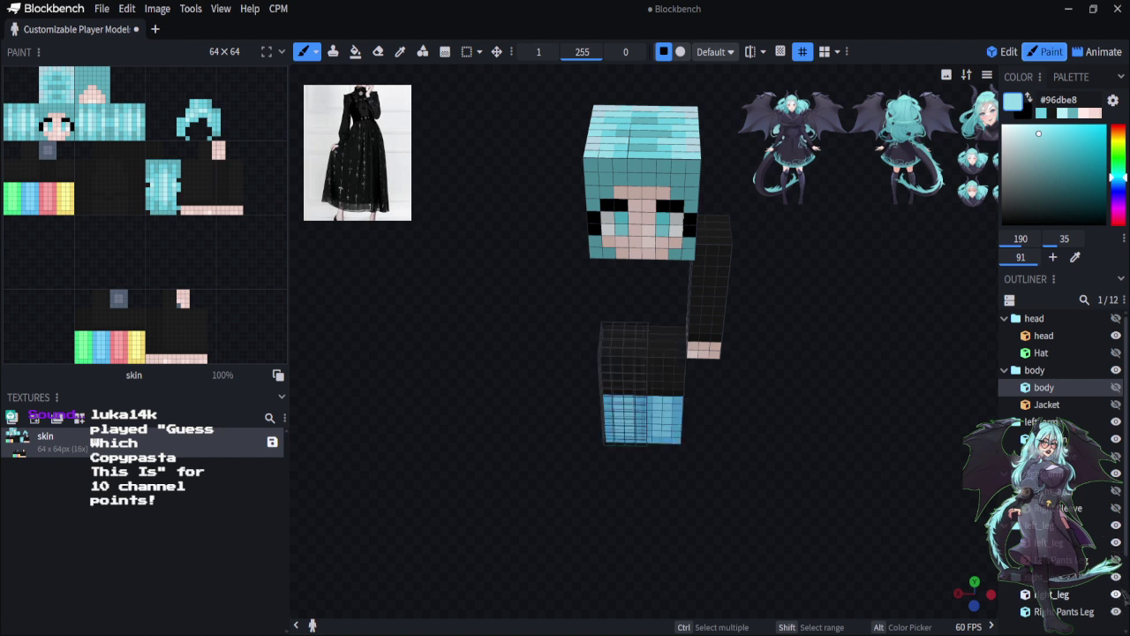
left_click(1116, 594)
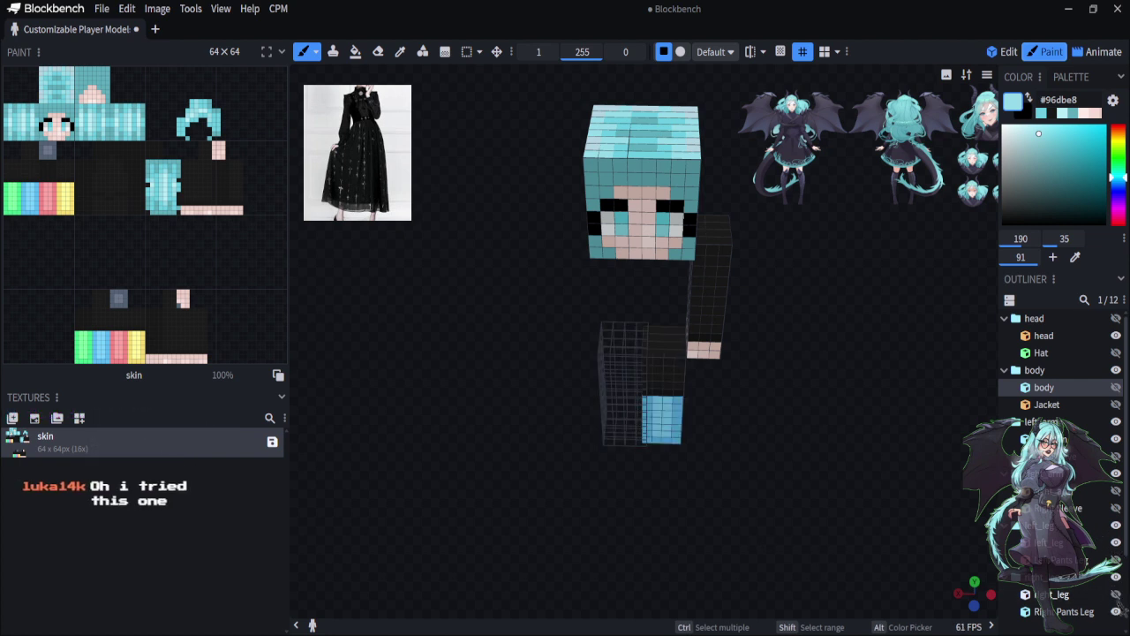
left_click(1116, 611)
left_click(1116, 593)
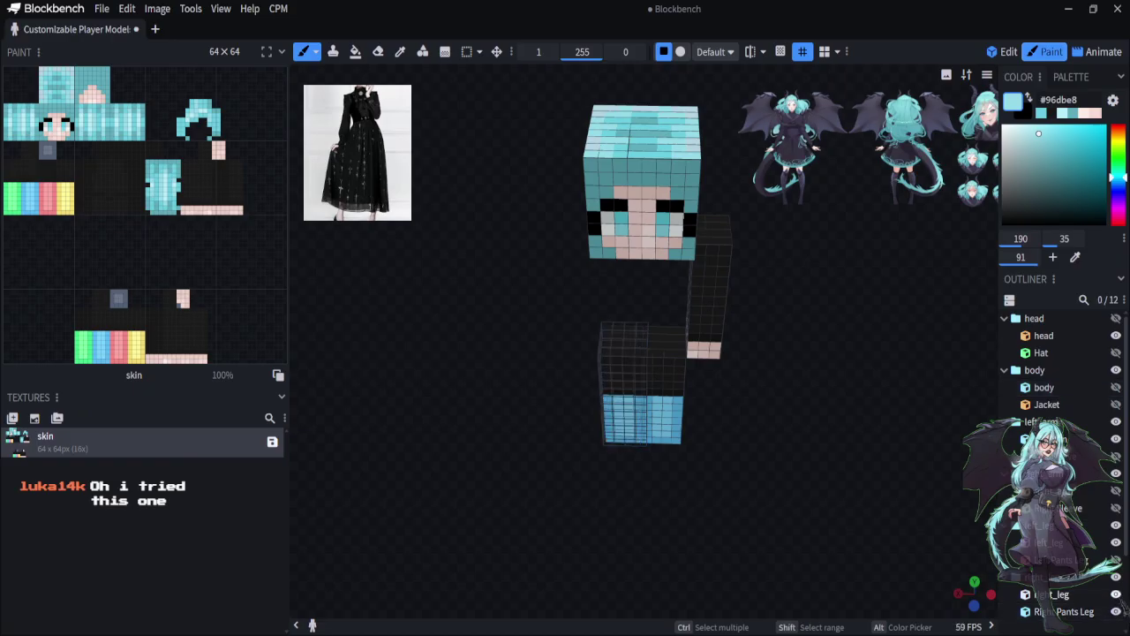
left_click(1116, 594)
left_click(1116, 611)
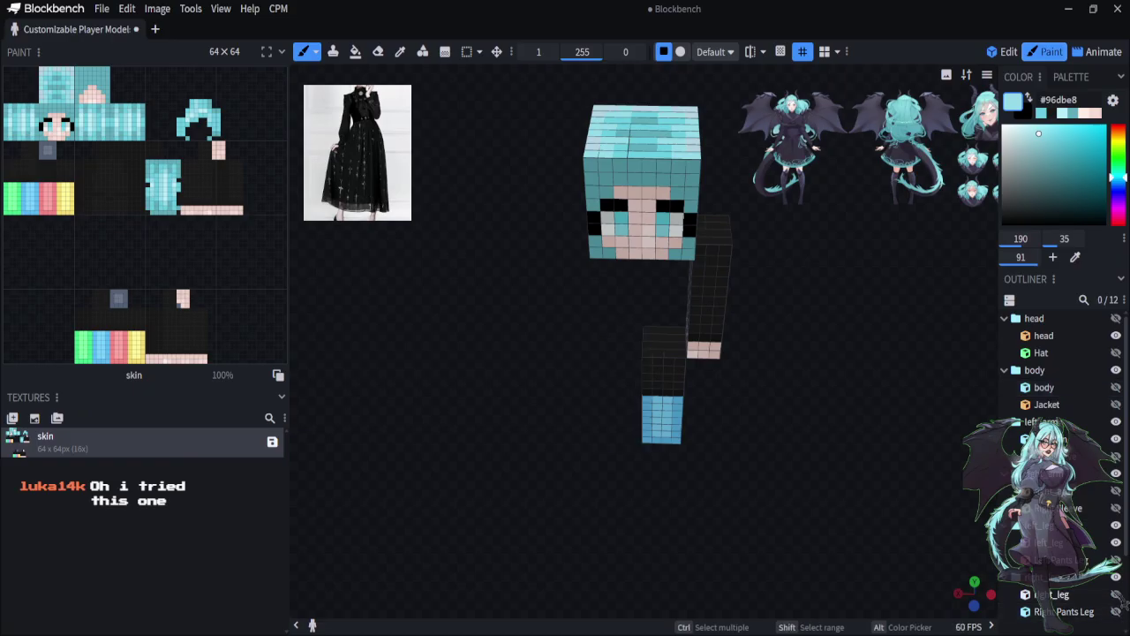
left_click(1116, 595)
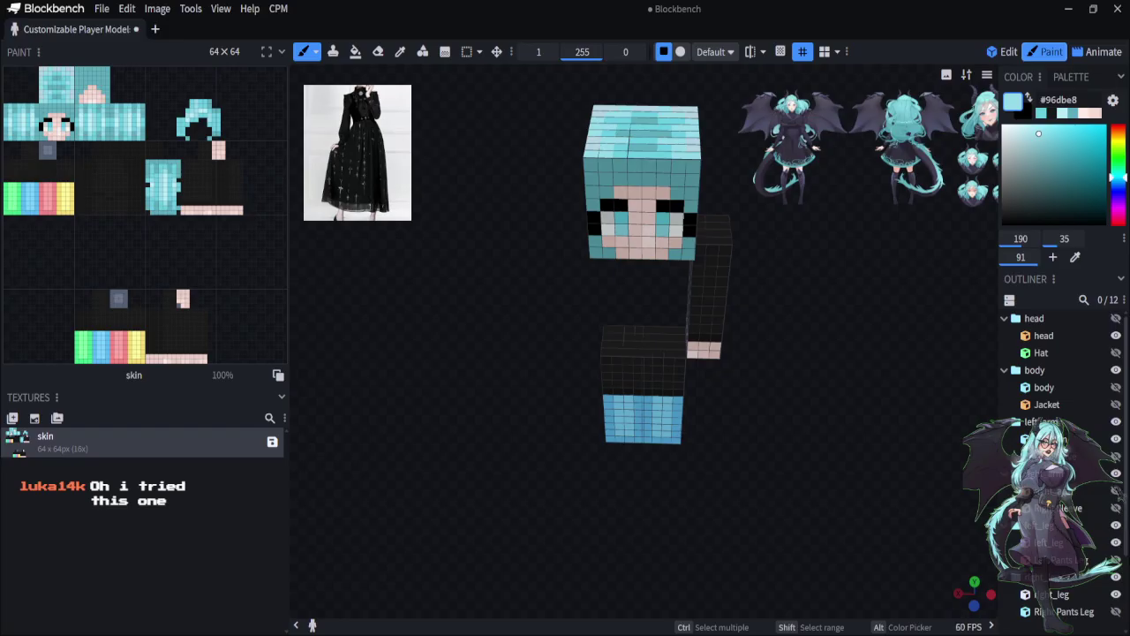
left_click(1116, 490)
Sample the skin tone #ffece7 from the left hand and fill the unpainted pixels on its underside
left_click_drag(723, 540, 926, 449)
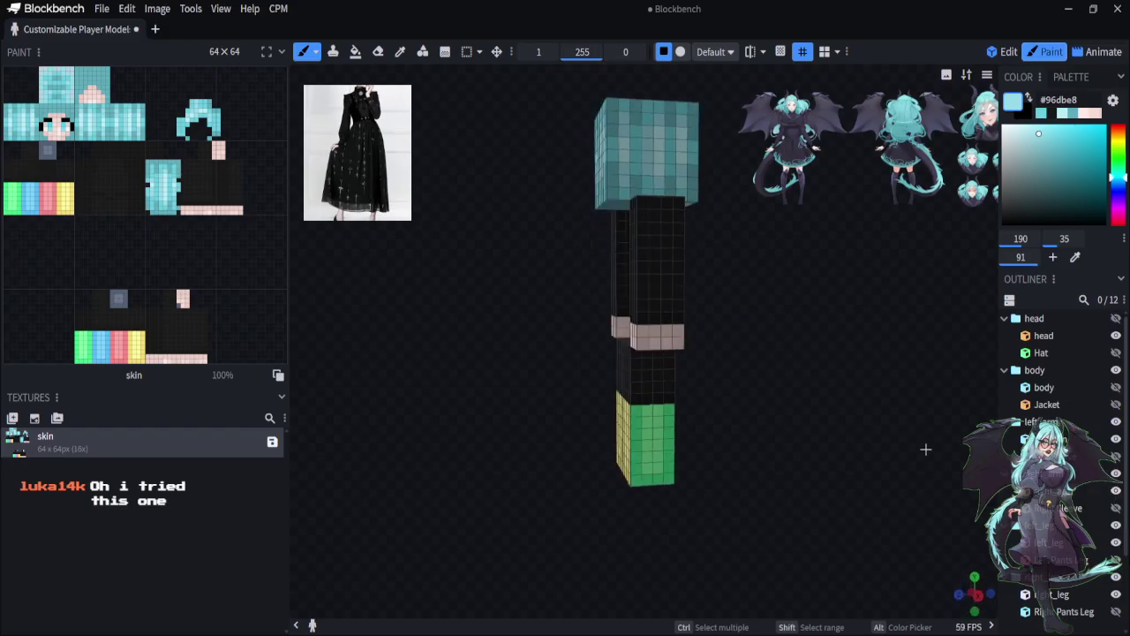
left_click_drag(729, 547, 797, 551)
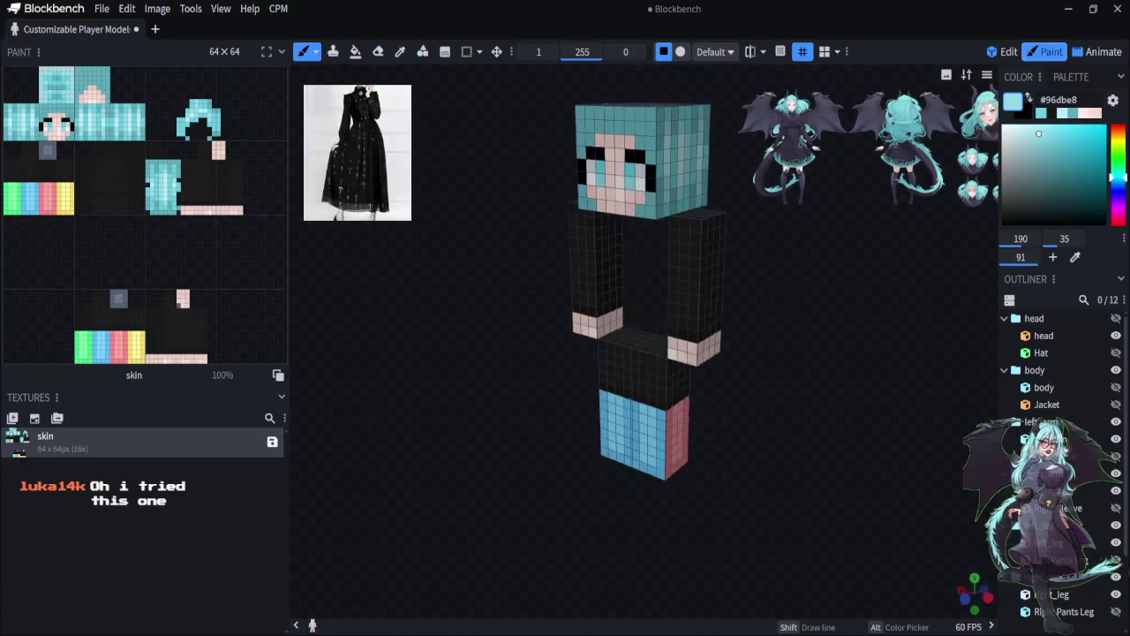
left_click_drag(621, 560, 830, 451)
left_click_drag(508, 172, 424, 309)
left_click(400, 51)
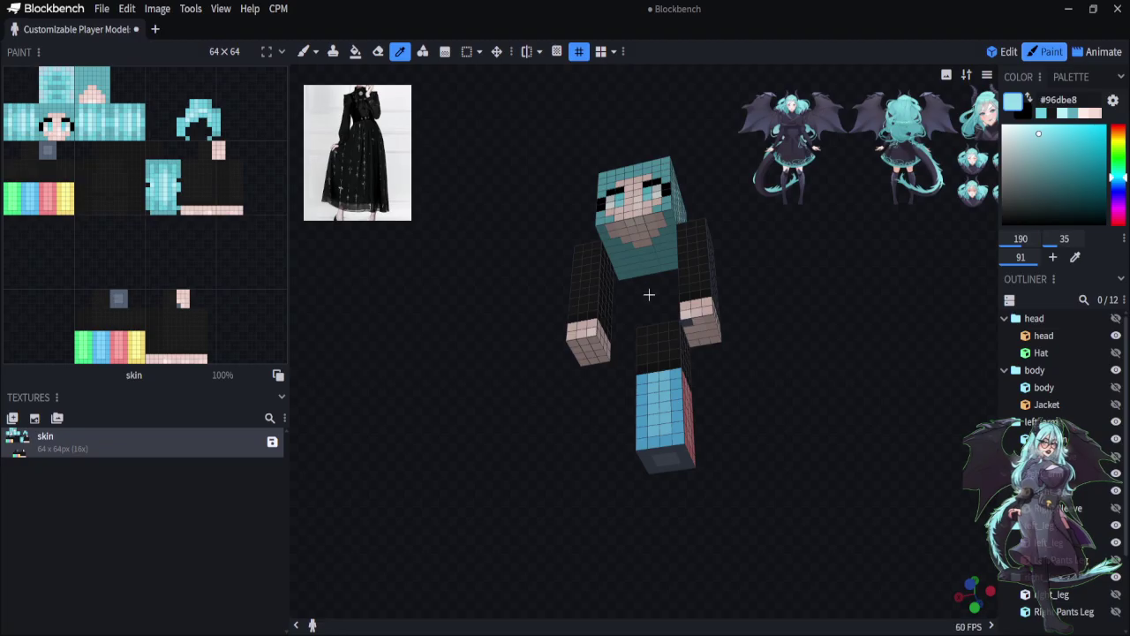
left_click(687, 321)
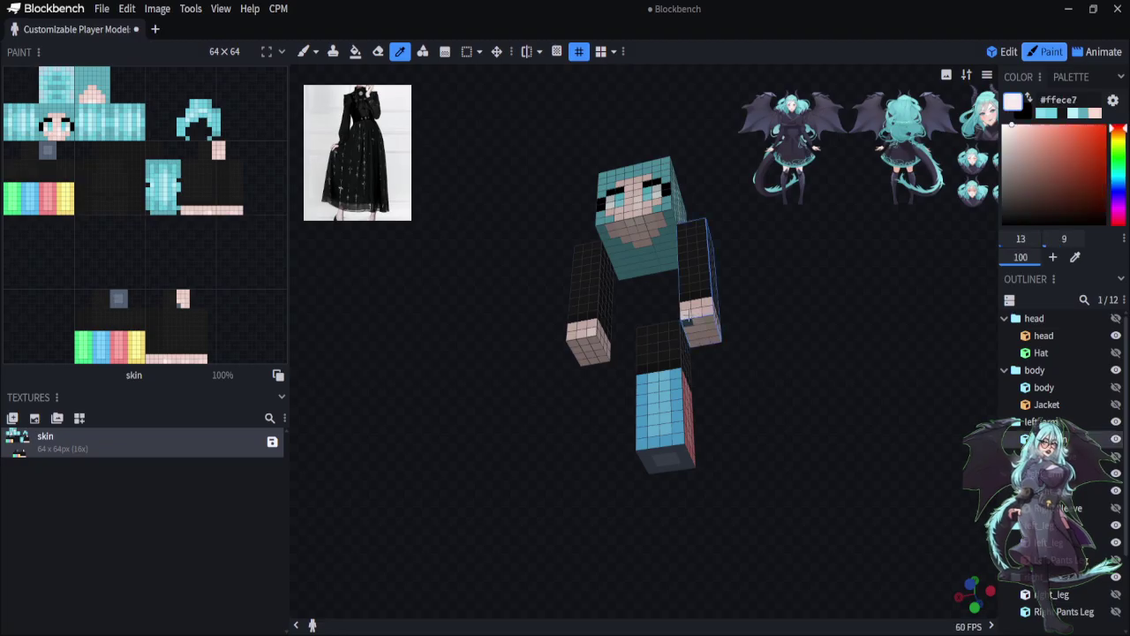
left_click(306, 51)
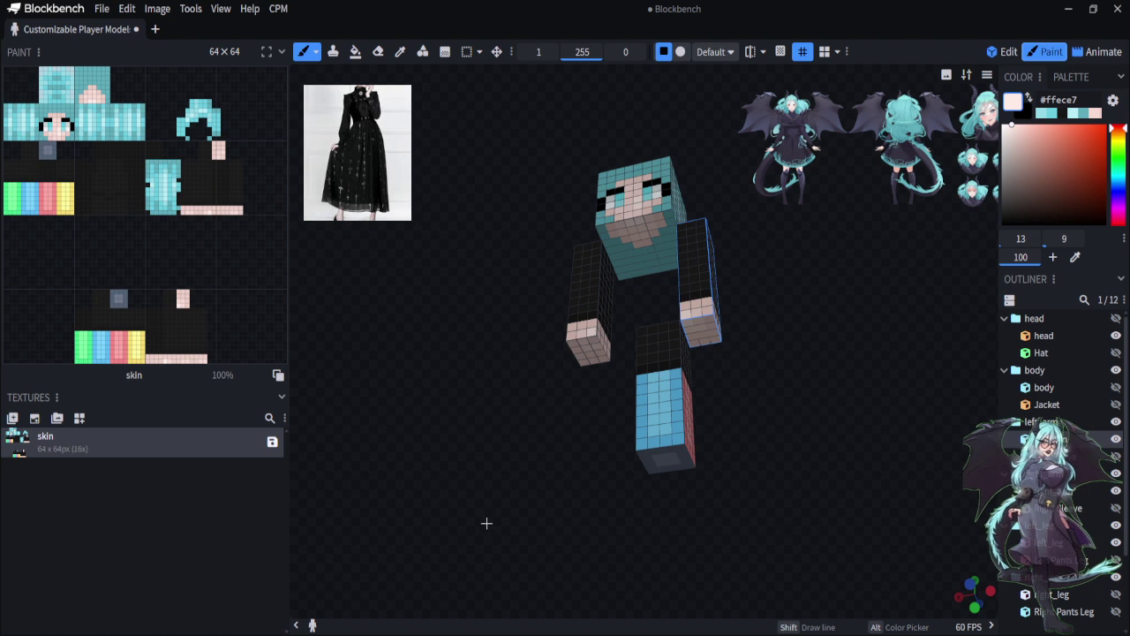
left_click_drag(487, 524, 500, 582)
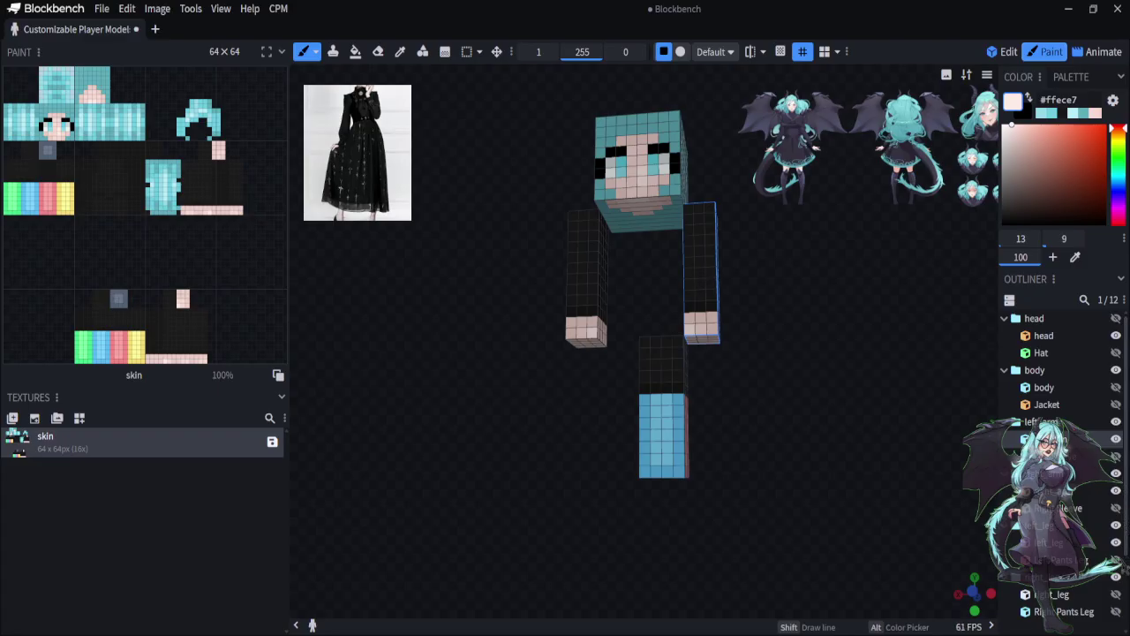
Show the right leg and the body cube again
left_click(1116, 594)
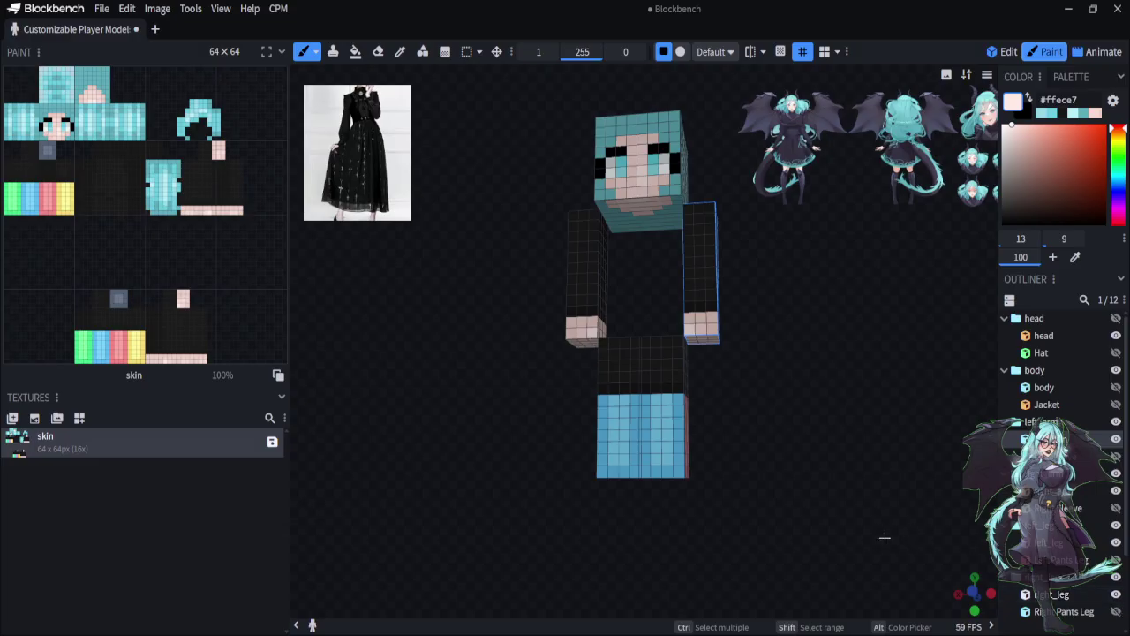
left_click_drag(800, 544, 775, 573)
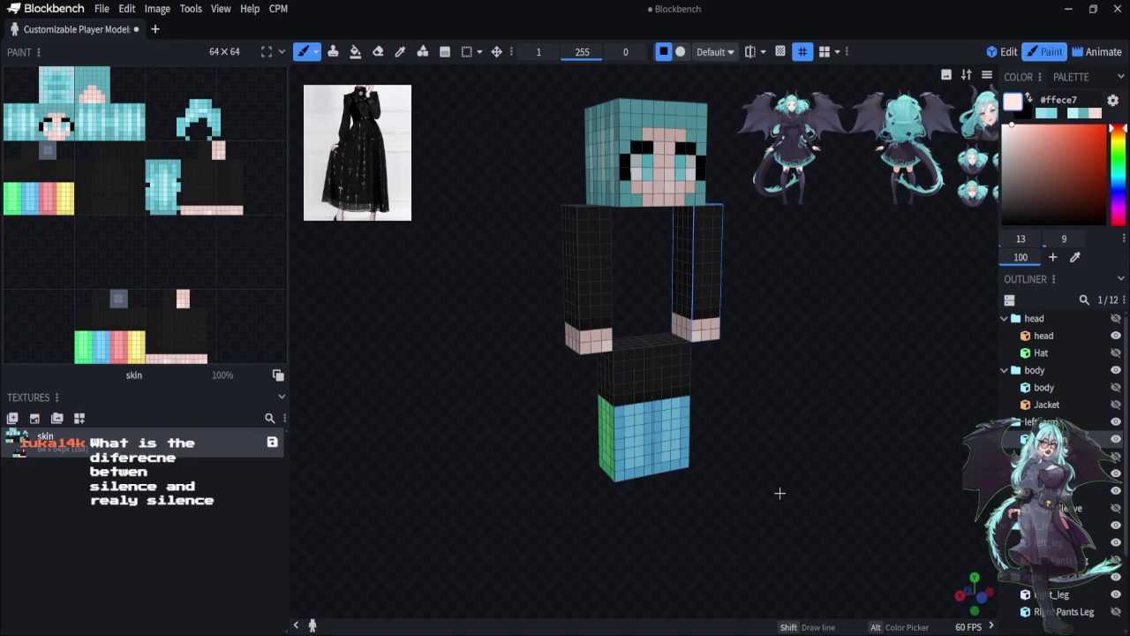
scroll(895, 515, "up", 2)
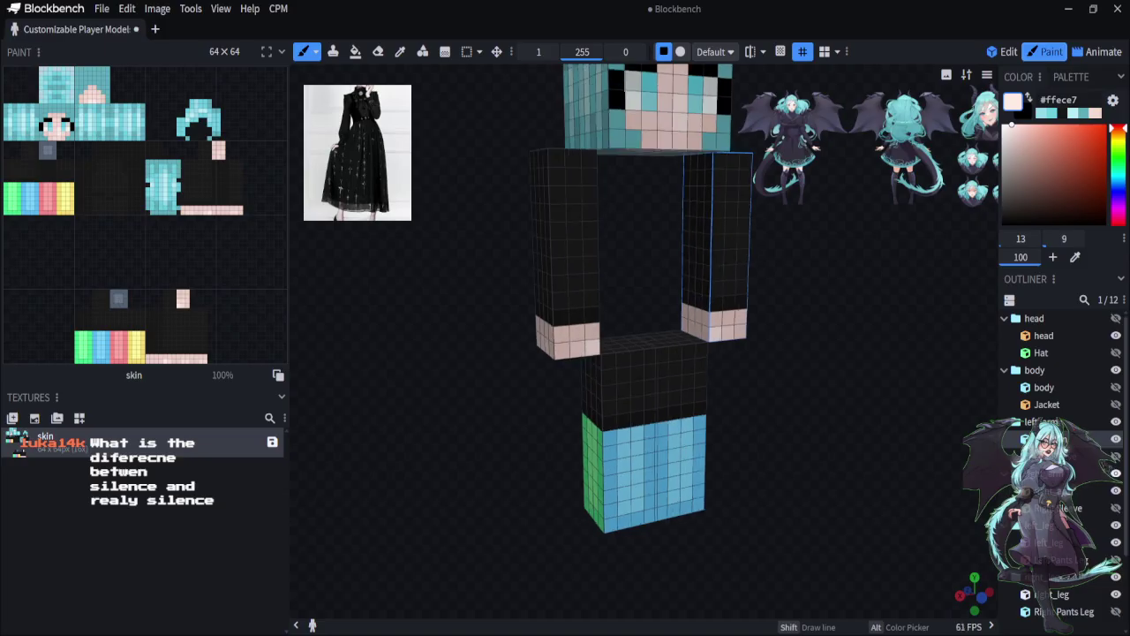
left_click_drag(943, 455, 848, 539)
scroll(847, 537, "down", 2)
scroll(847, 537, "up", 2)
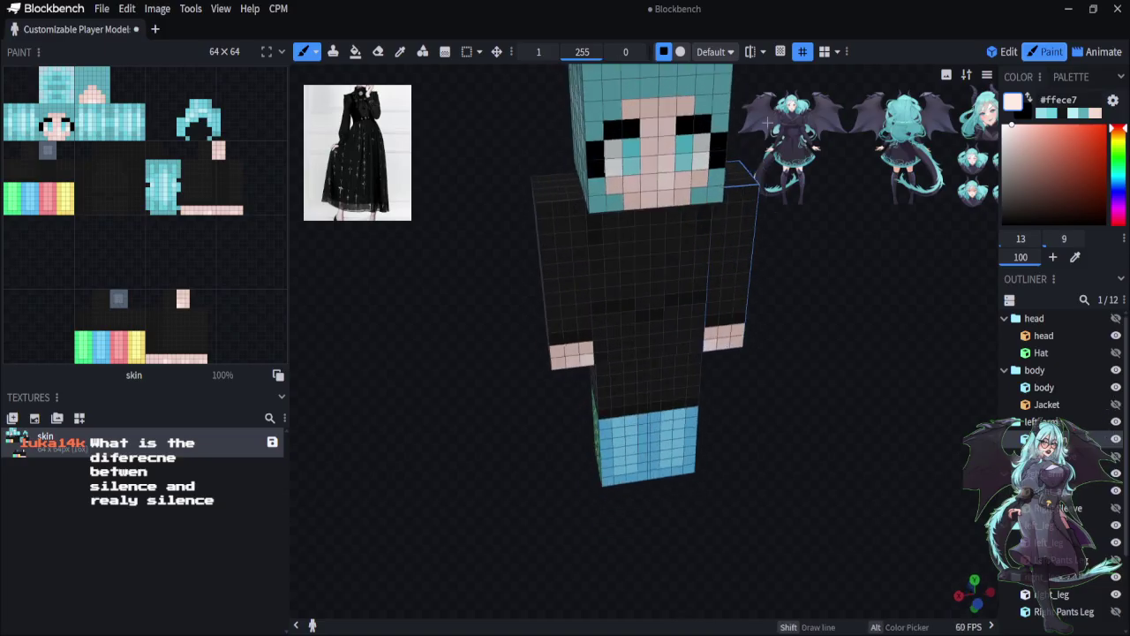
Pick the muted purple #413c56 and paint a one-pixel band across the front of both legs, one row below the dress
left_click(400, 52)
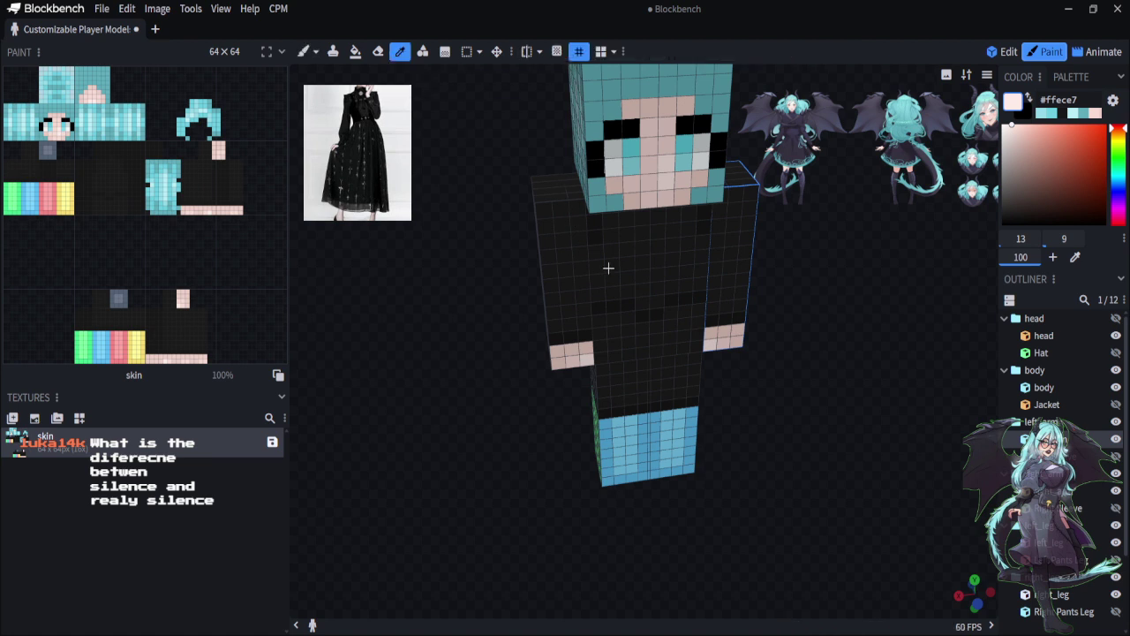
left_click(608, 267)
key("KP_1")
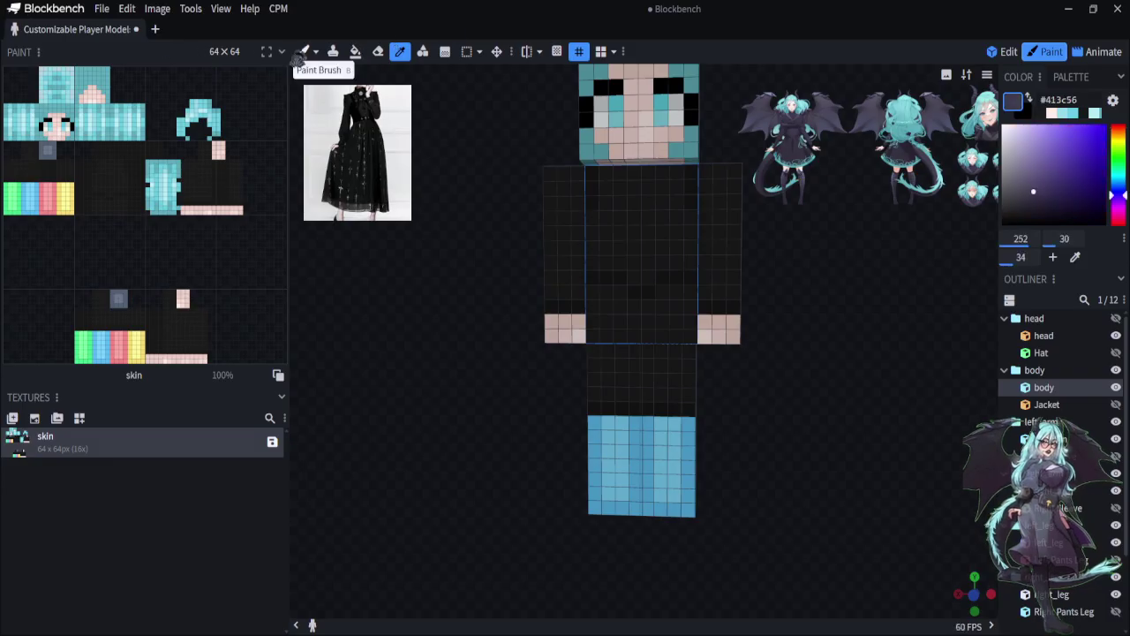
left_click(303, 51)
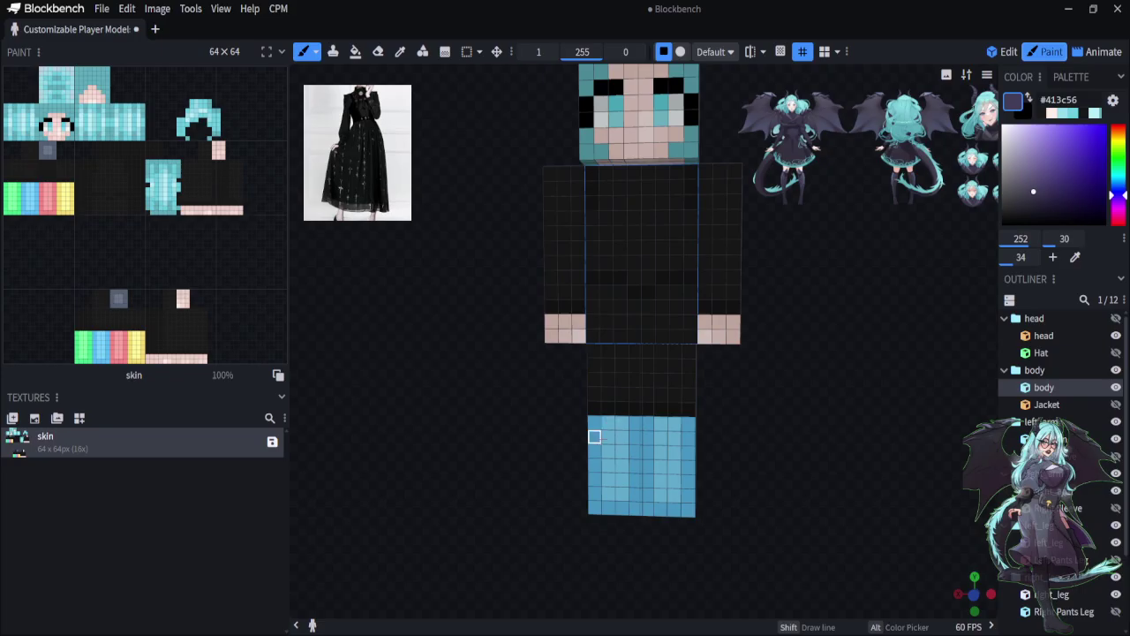
left_click_drag(593, 436, 688, 438)
Continue the purple band around the outer sides and back of both legs
left_click_drag(726, 533, 609, 562)
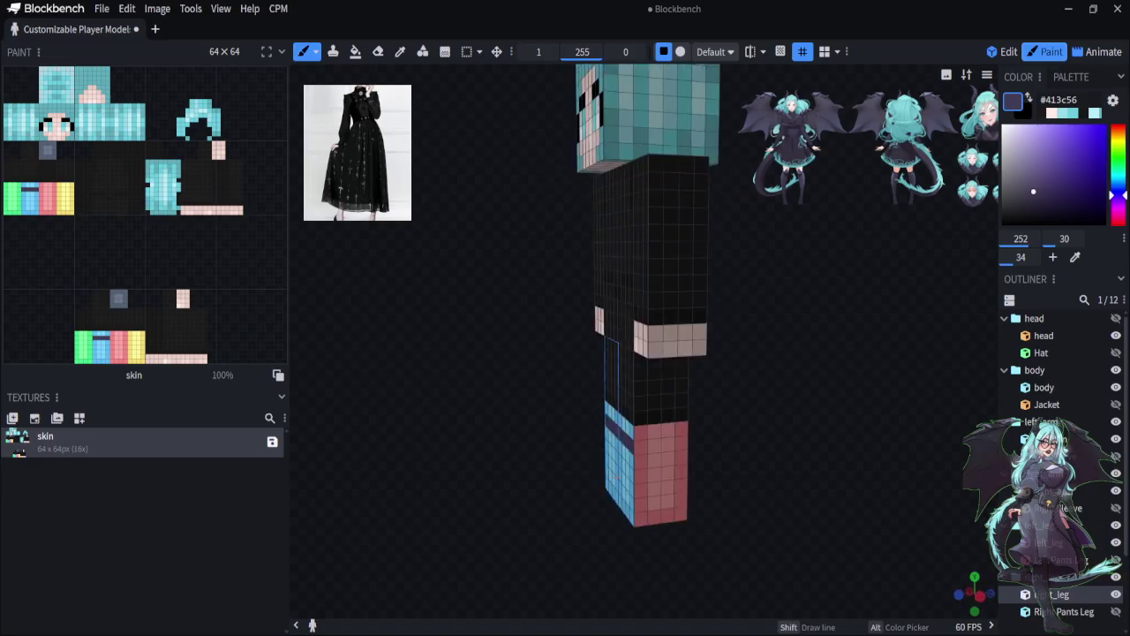
left_click_drag(641, 448, 696, 443)
mouse_move(689, 565)
left_mouse_down()
mouse_move(646, 595)
mouse_move(561, 574)
left_mouse_up()
left_click_drag(605, 442, 701, 438)
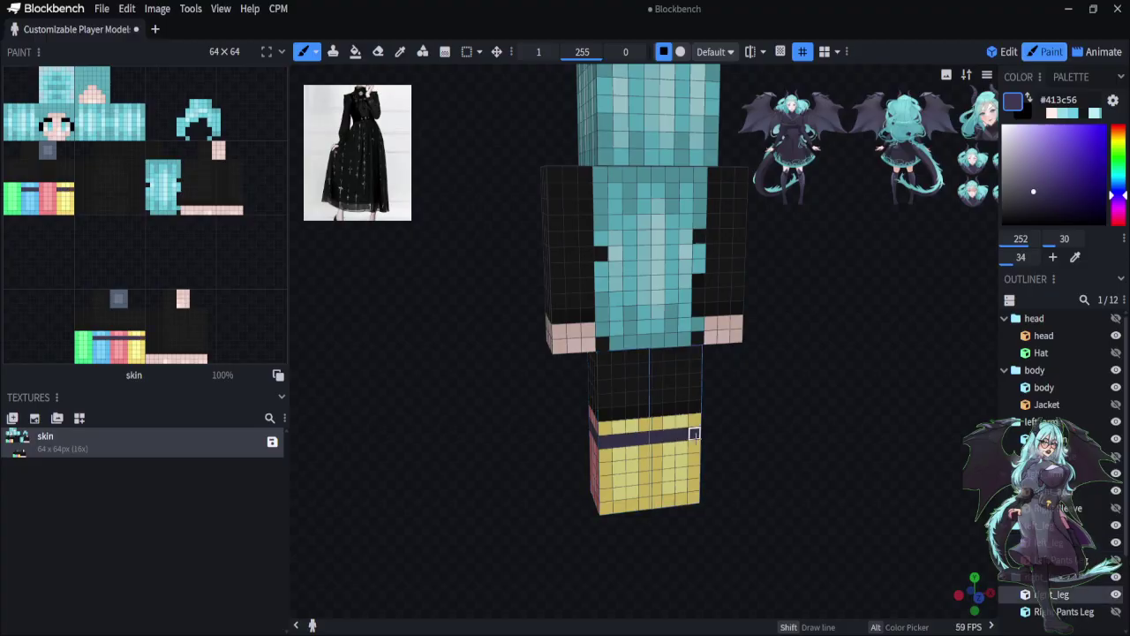
left_click_drag(735, 559, 520, 560)
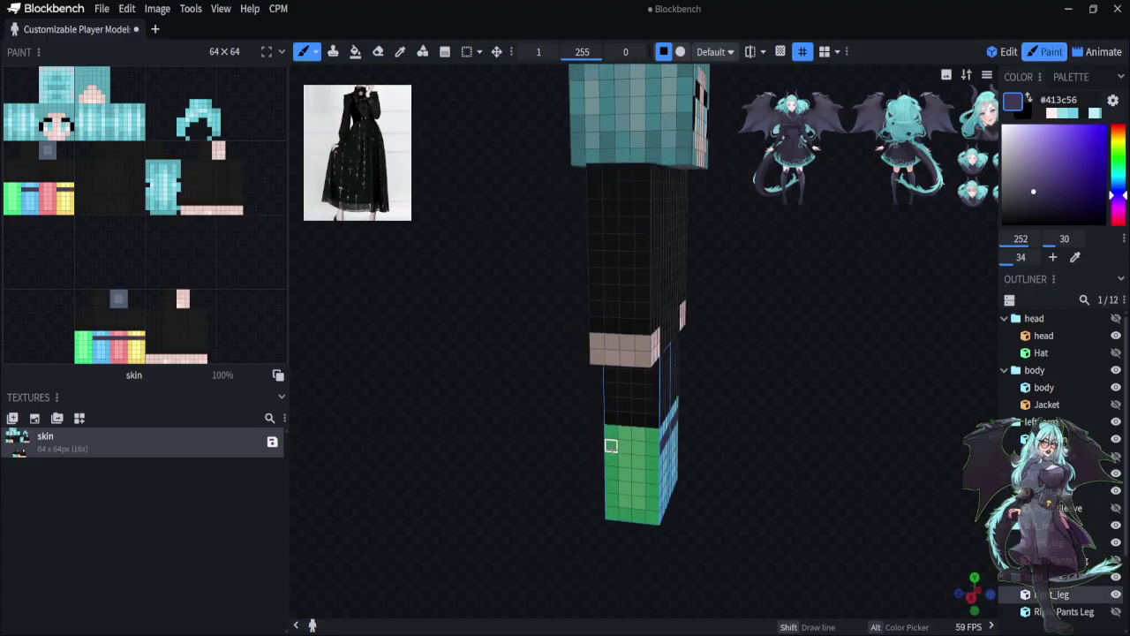
left_click_drag(611, 446, 652, 448)
left_click_drag(762, 528, 616, 531)
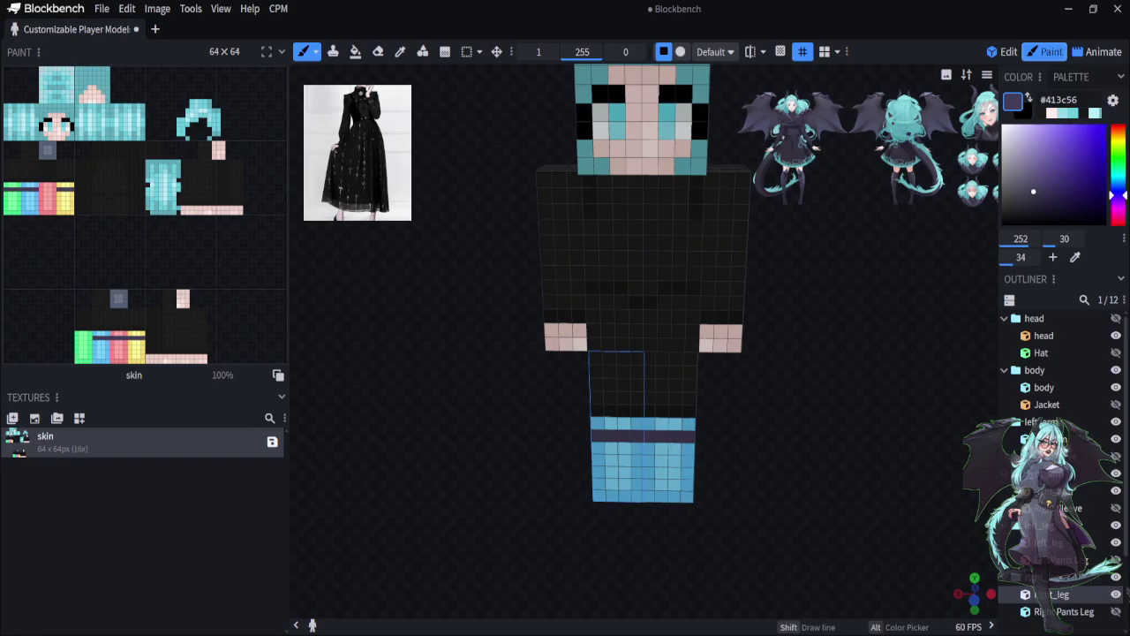
Complete the purple band on the left leg's inner side with the right leg hidden, and isolate the right leg
left_click(1116, 594)
mouse_move(708, 596)
left_mouse_down()
mouse_move(657, 427)
mouse_move(625, 416)
left_mouse_up()
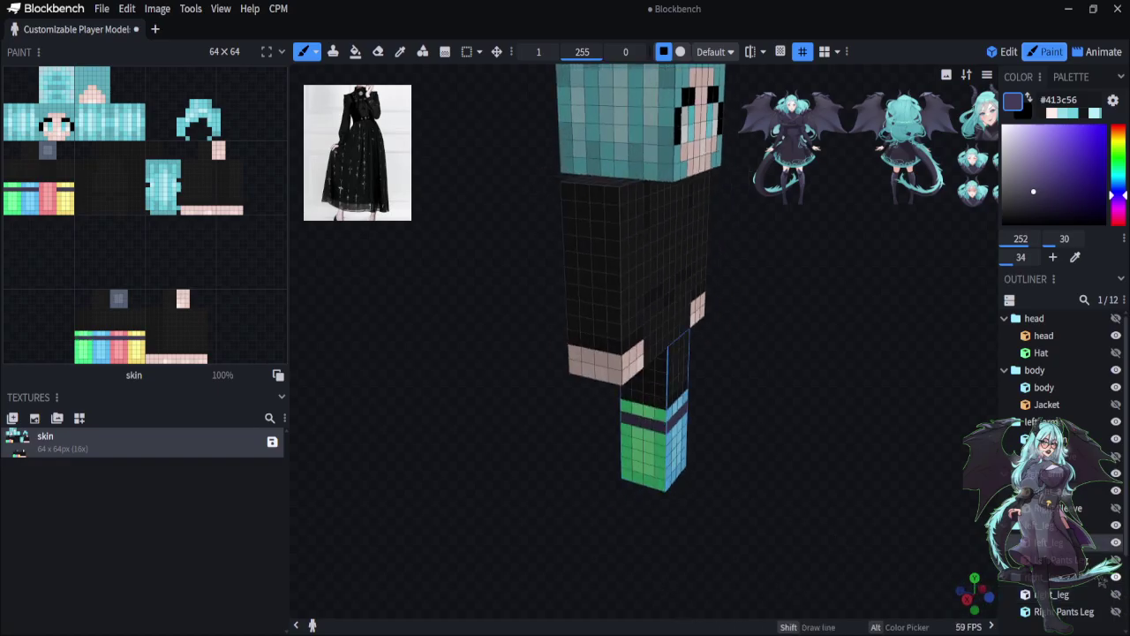
left_click(1116, 595)
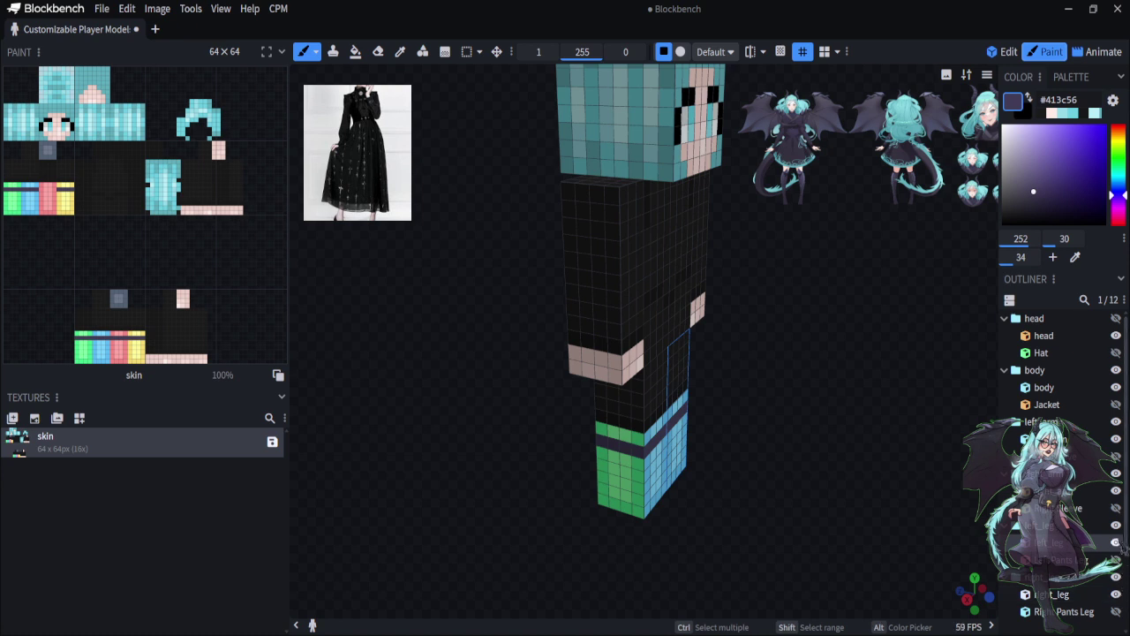
left_click_drag(784, 496, 565, 485)
left_click(639, 427)
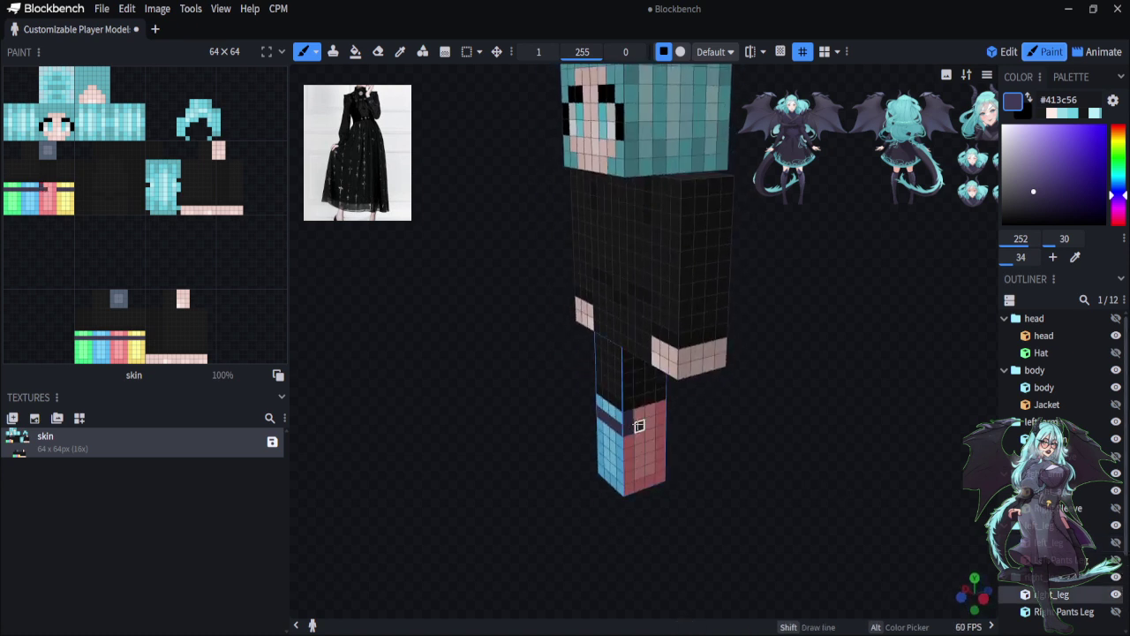
key("ctrl+z")
left_click(640, 426)
key("ctrl+z")
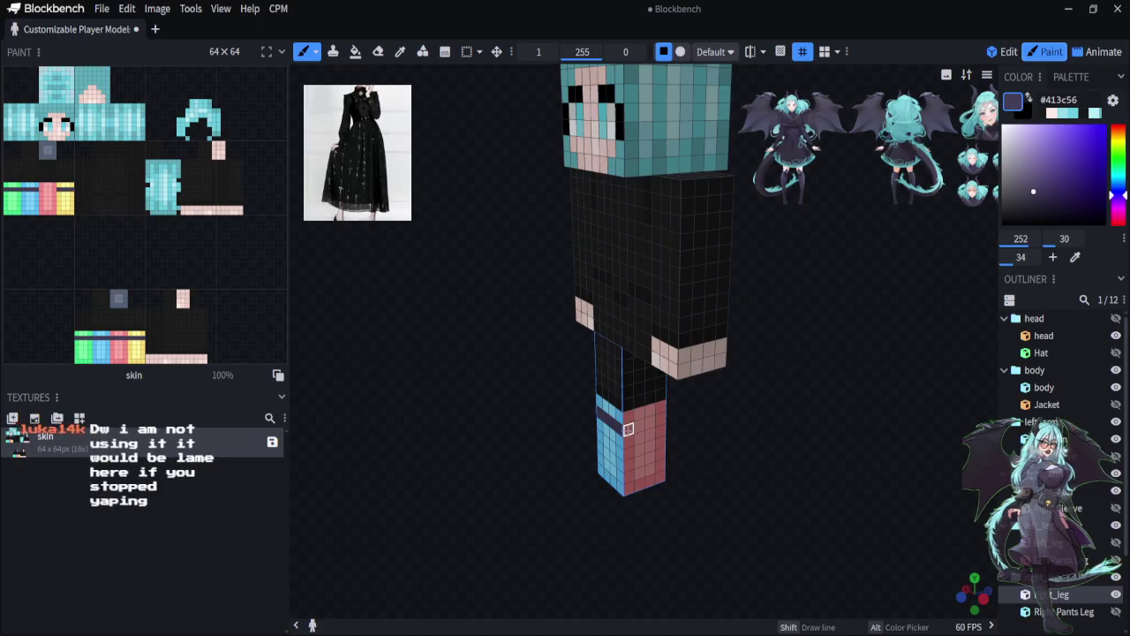
left_click(647, 424)
key("ctrl+z")
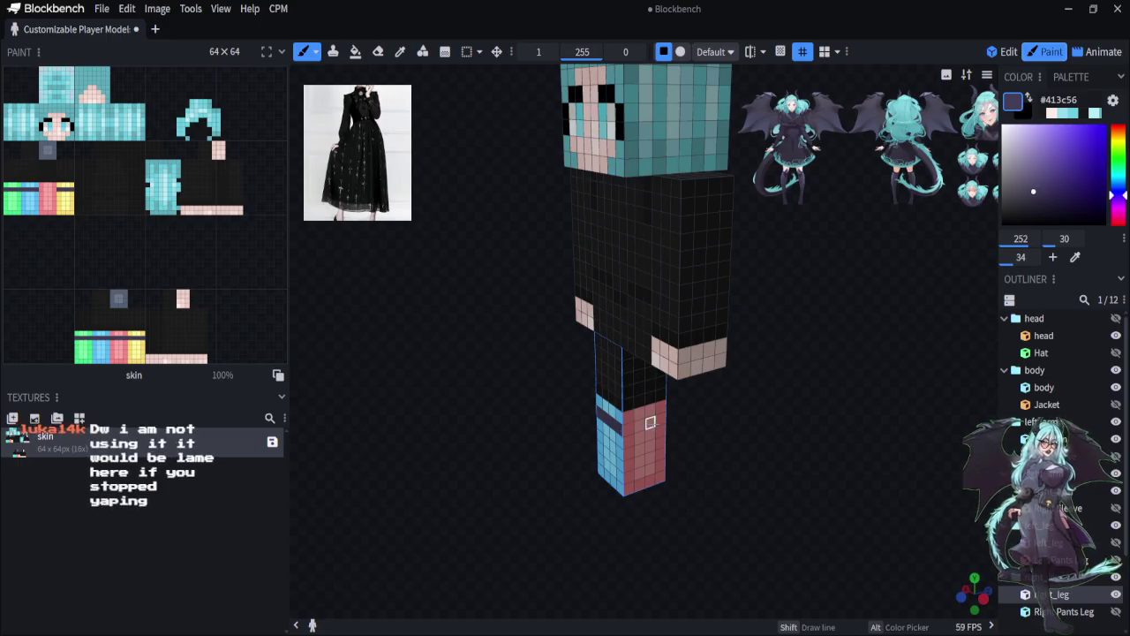
Paint the purple band across the right leg's inner side and show the left leg again
left_click_drag(639, 427, 627, 429)
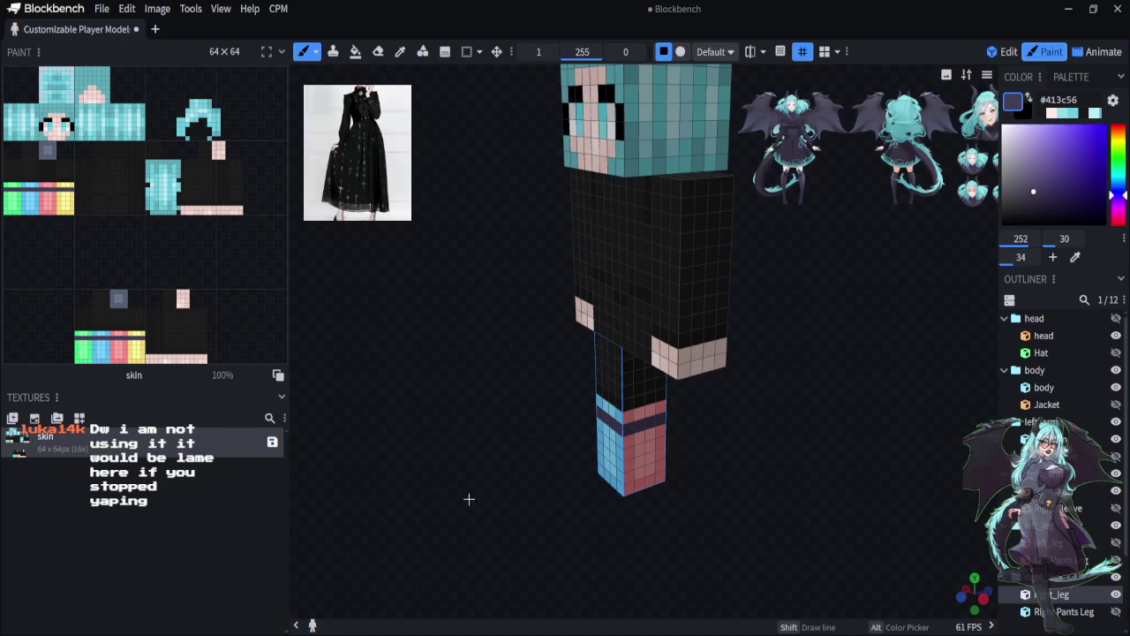
left_click_drag(469, 498, 727, 538)
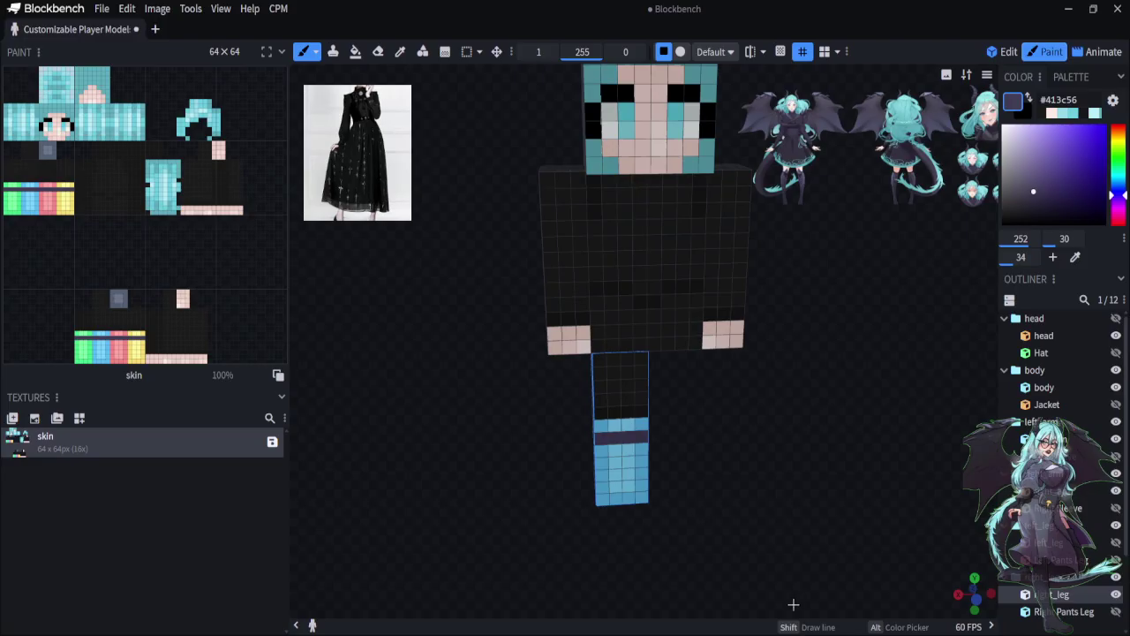
scroll(854, 517, "up", 1)
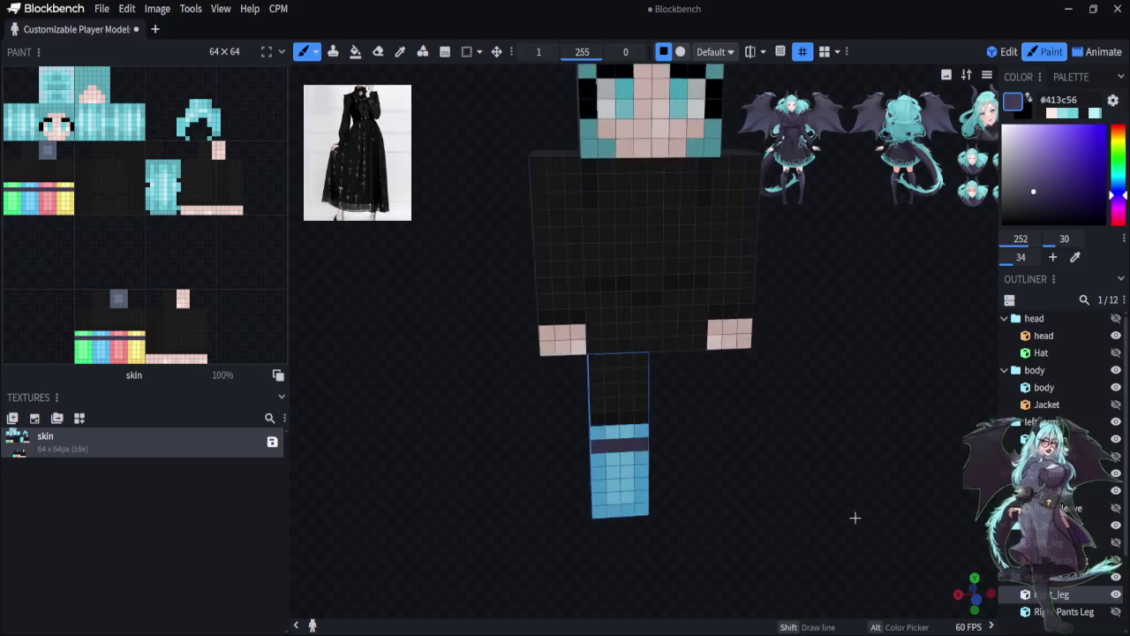
left_click(1116, 543)
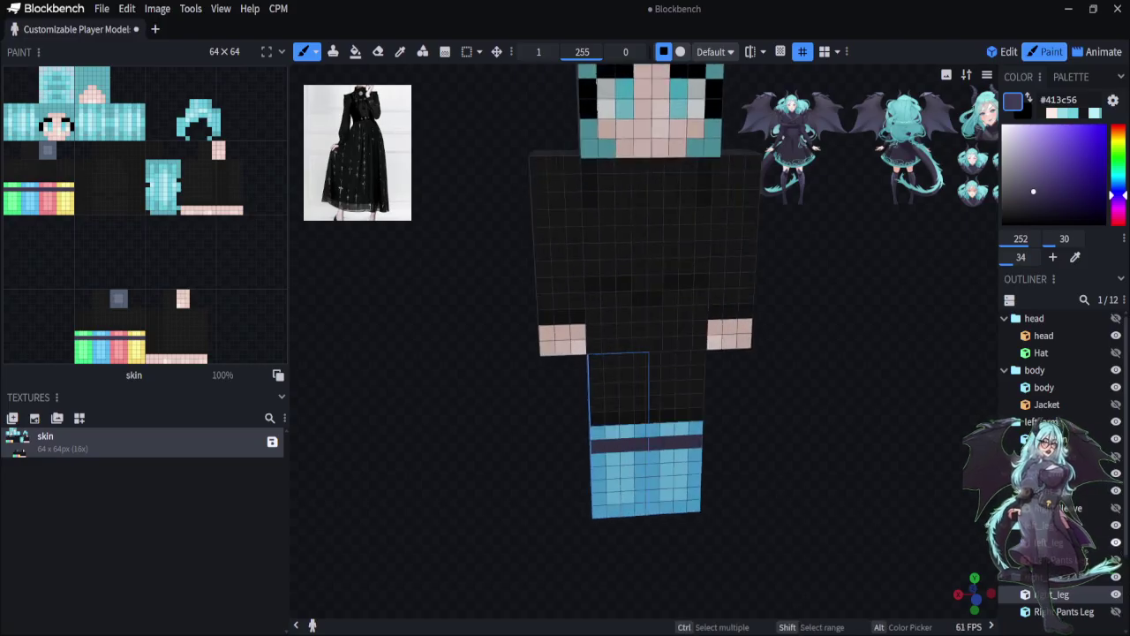
Paint a stepped strap pattern and a bottom row on both legs' fronts, and extend the strap onto the left leg's outer side
left_click(598, 485)
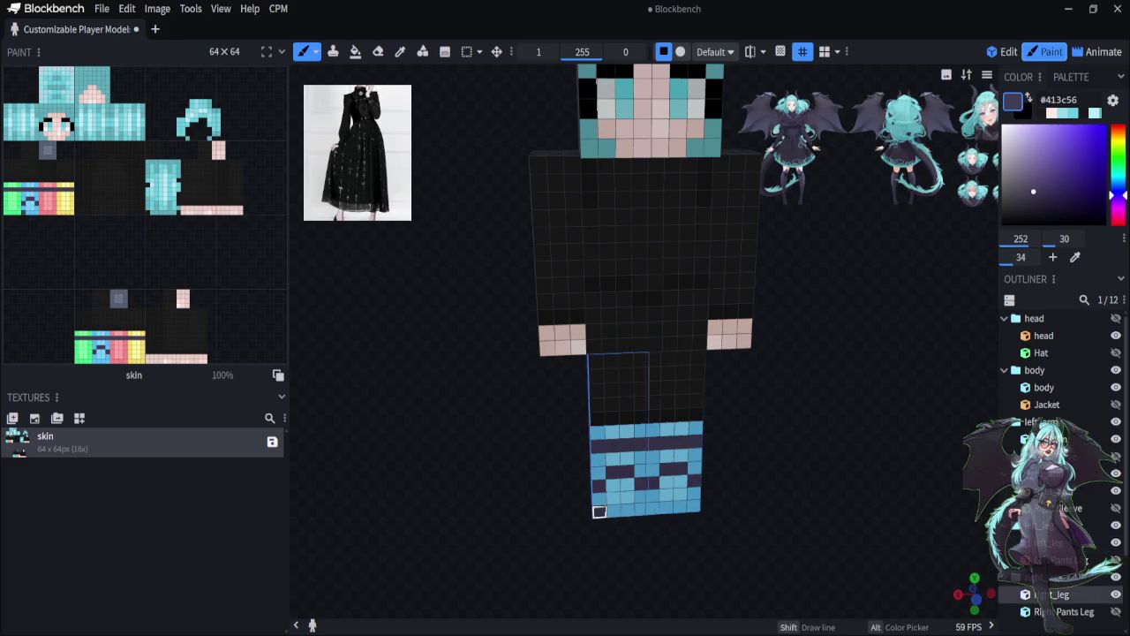
left_click_drag(599, 511, 692, 506)
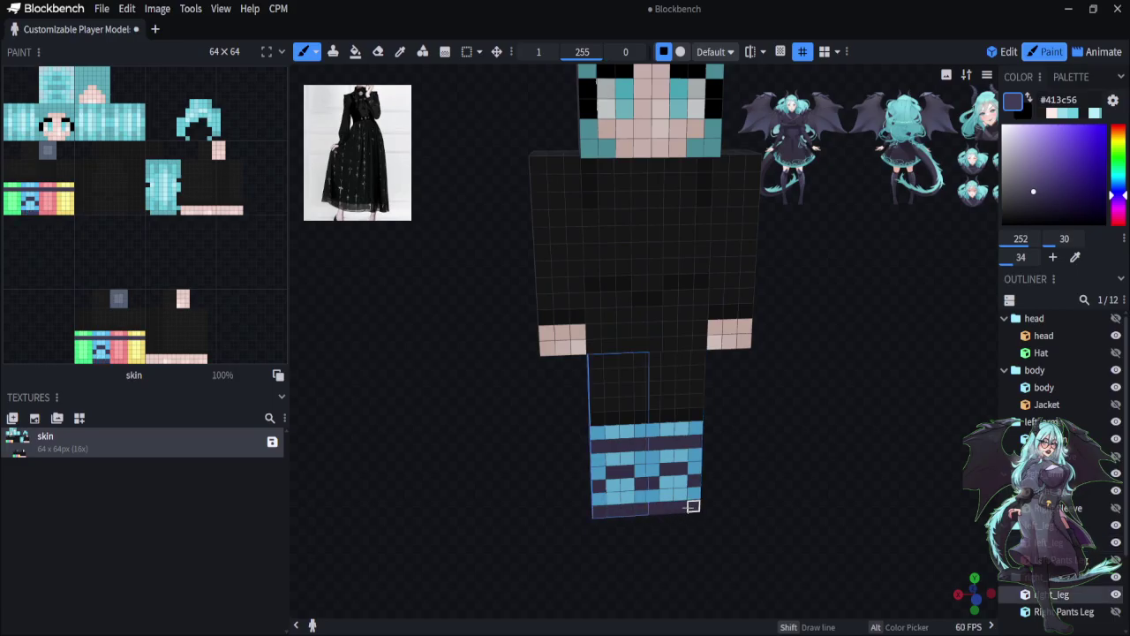
mouse_move(737, 545)
left_mouse_down()
mouse_move(635, 545)
mouse_move(618, 513)
mouse_move(662, 500)
left_mouse_up()
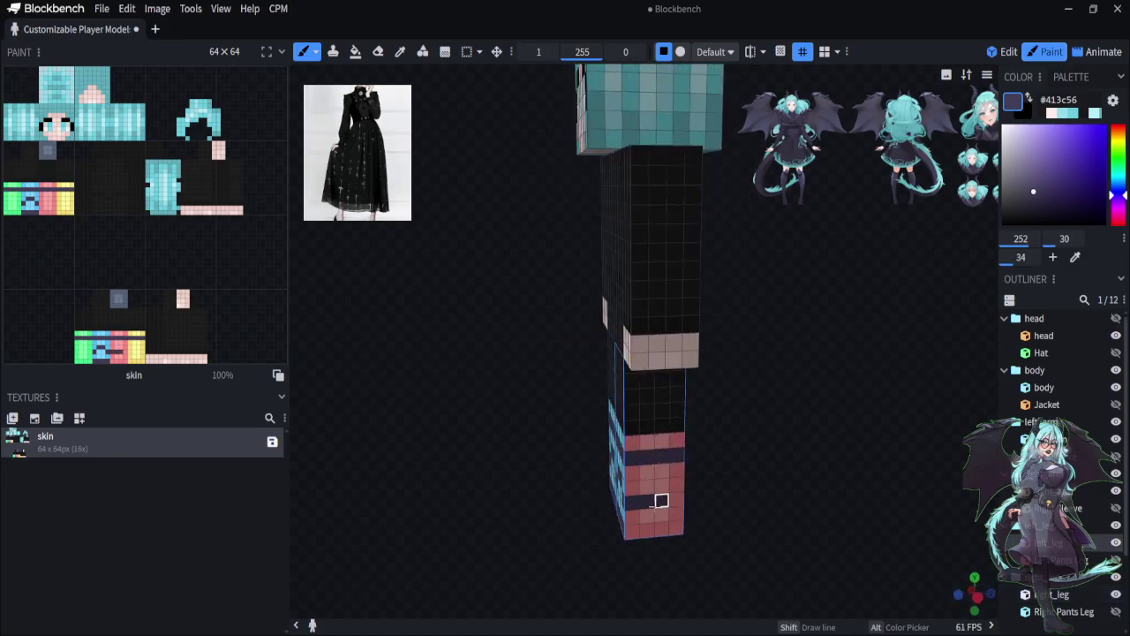
left_click(661, 515)
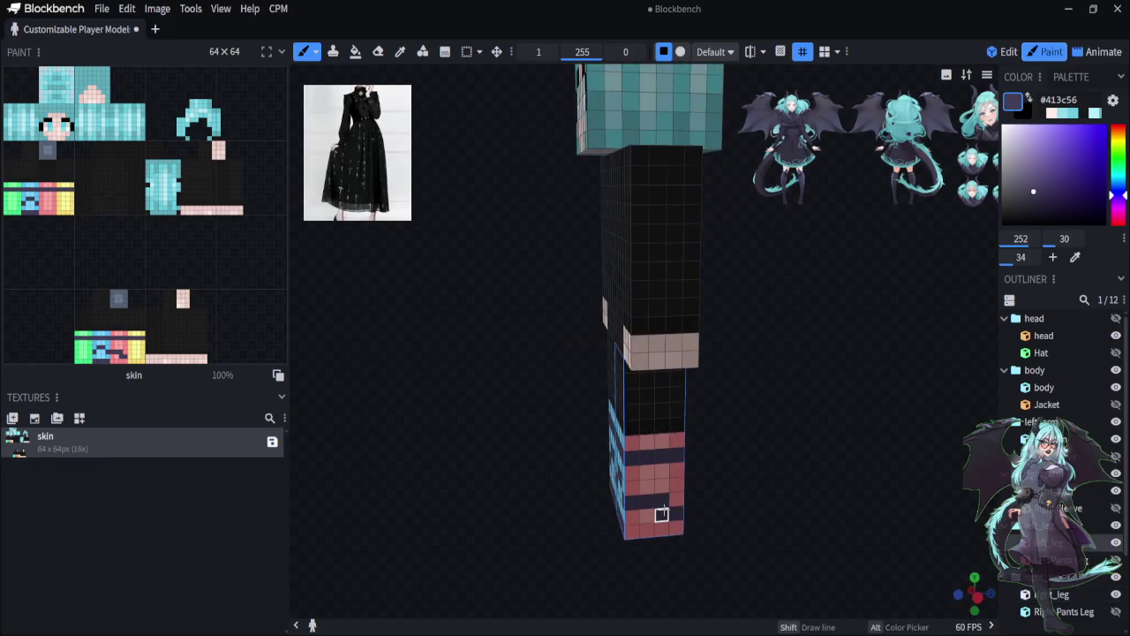
mouse_move(671, 514)
left_mouse_down()
mouse_move(658, 515)
mouse_move(665, 535)
mouse_move(759, 556)
mouse_move(822, 539)
mouse_move(638, 527)
left_mouse_up()
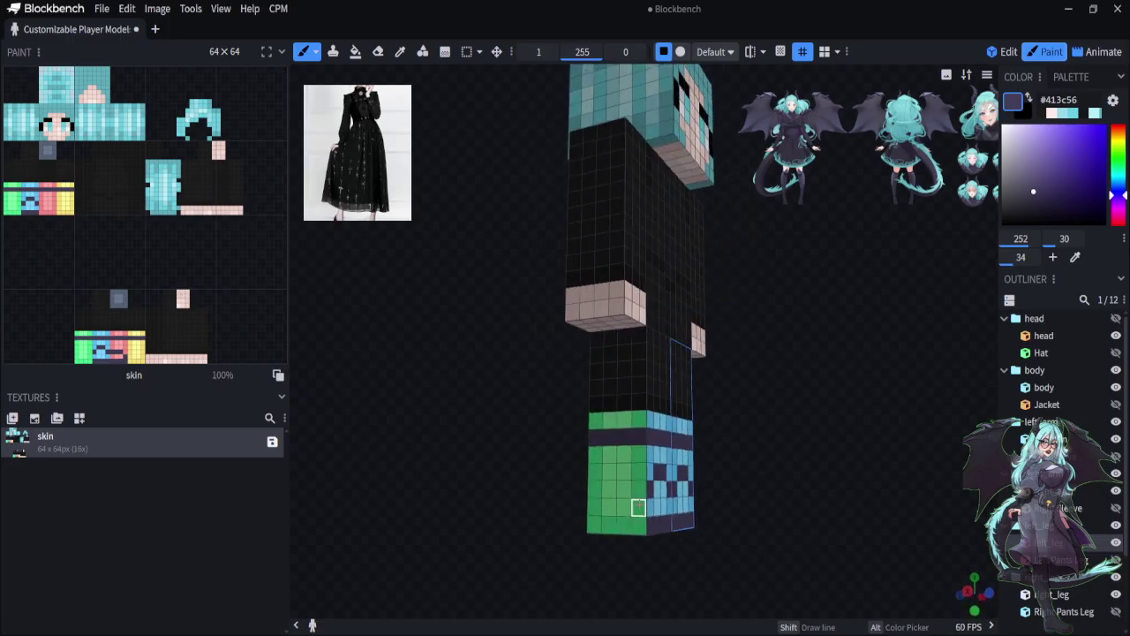
Extend the purple strap across the right leg's outer side, stepping down one pixel toward the back, and fill its bottom row
left_click(624, 489)
left_click(624, 489)
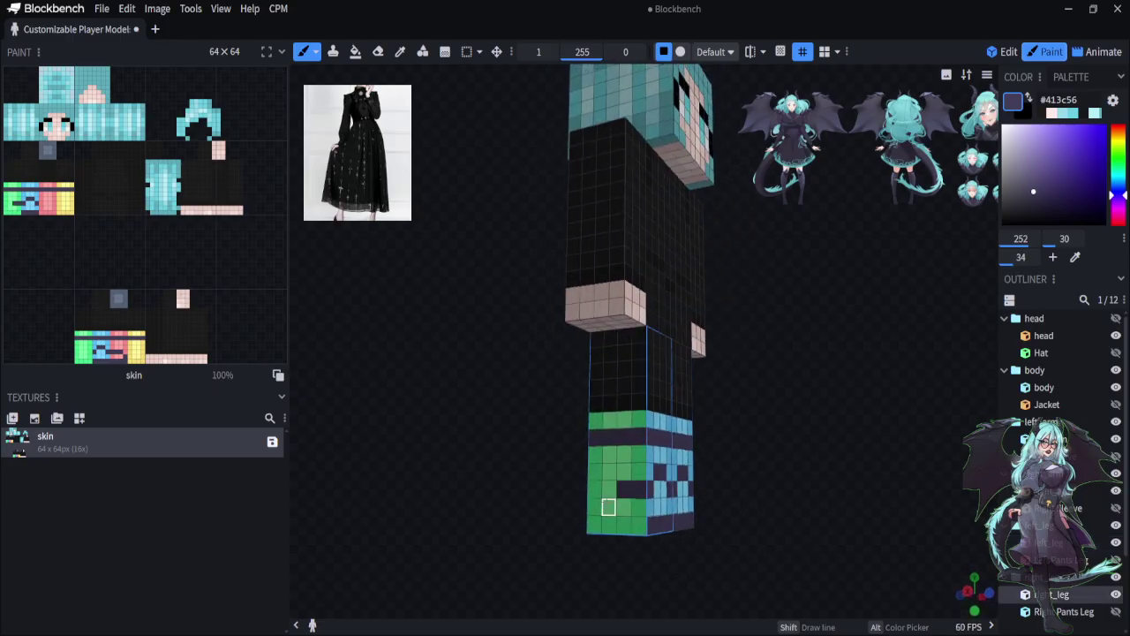
mouse_move(608, 507)
left_mouse_down()
mouse_move(609, 489)
mouse_move(593, 524)
left_mouse_up()
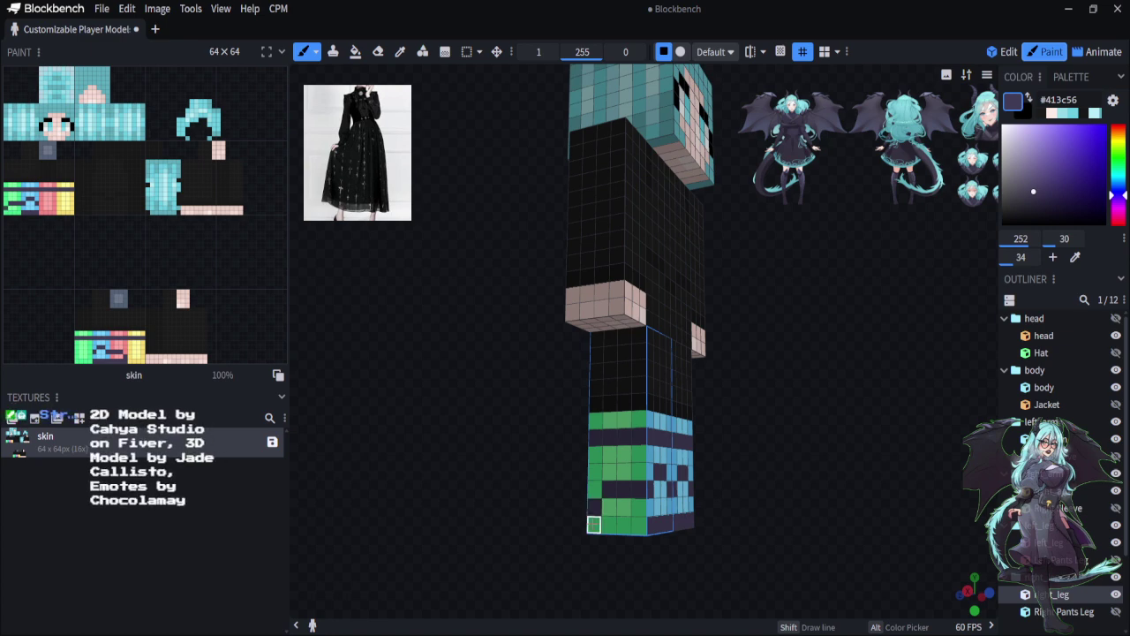
left_click_drag(778, 609, 818, 607)
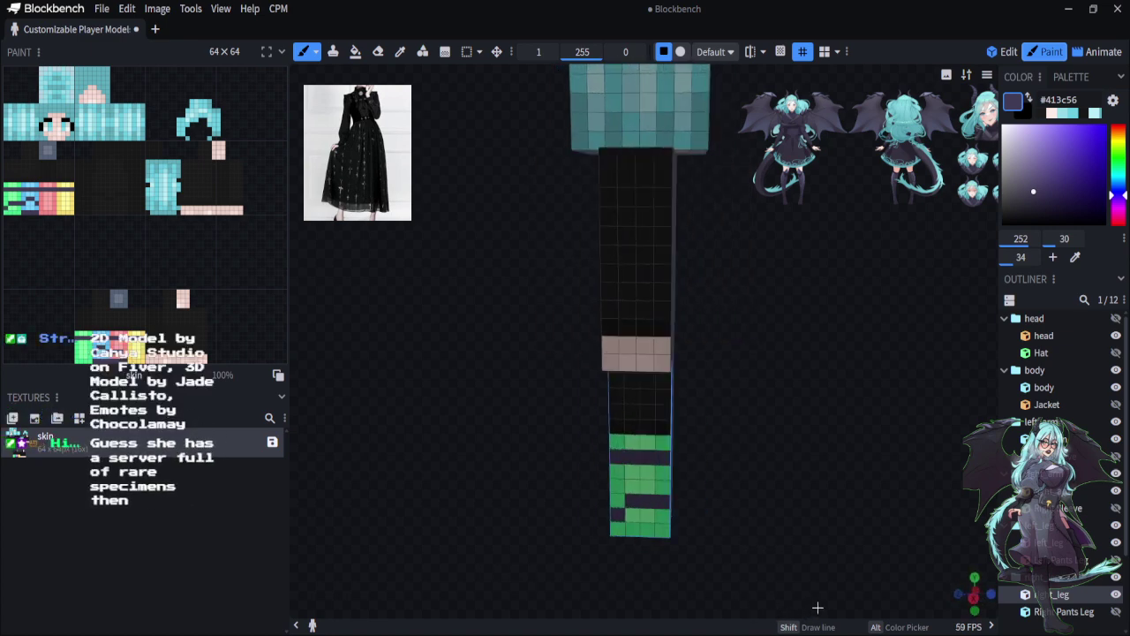
left_click_drag(663, 529, 618, 527)
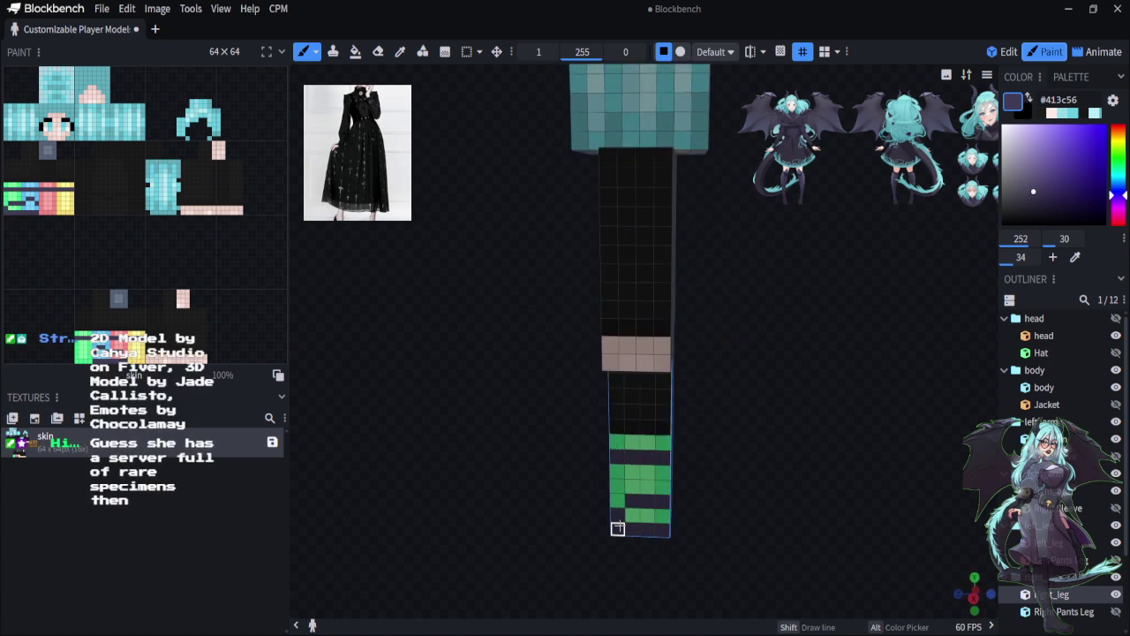
Paint the bottom pixel row purple across the backs of both legs
mouse_move(661, 575)
left_mouse_down()
mouse_move(683, 530)
mouse_move(635, 511)
left_mouse_up()
left_click_drag(645, 572, 660, 511)
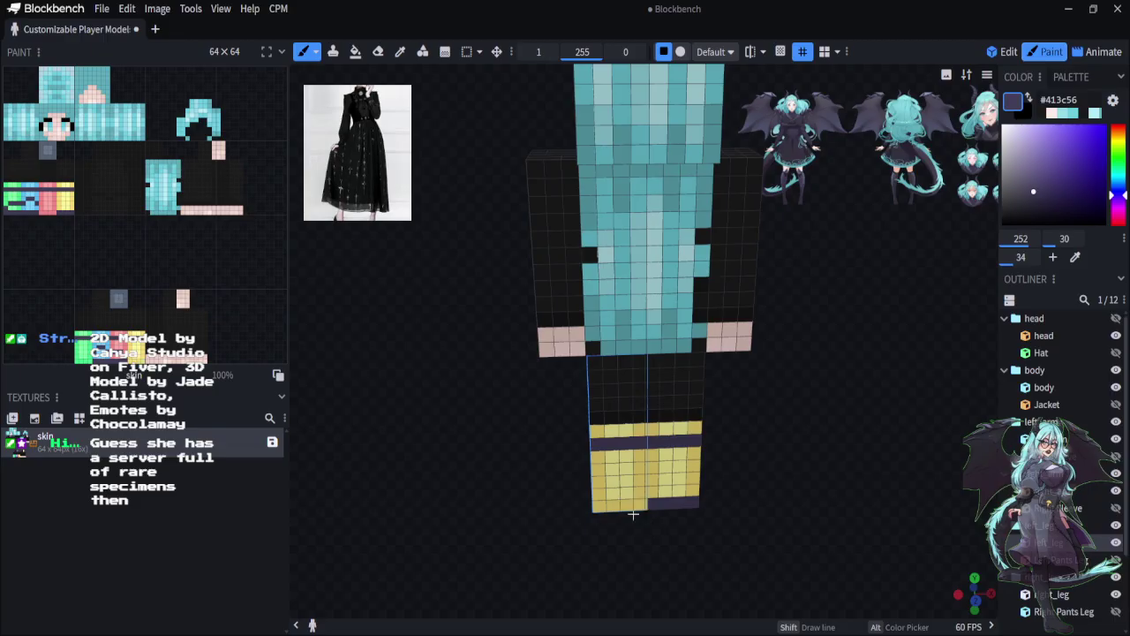
left_click_drag(640, 504, 598, 506)
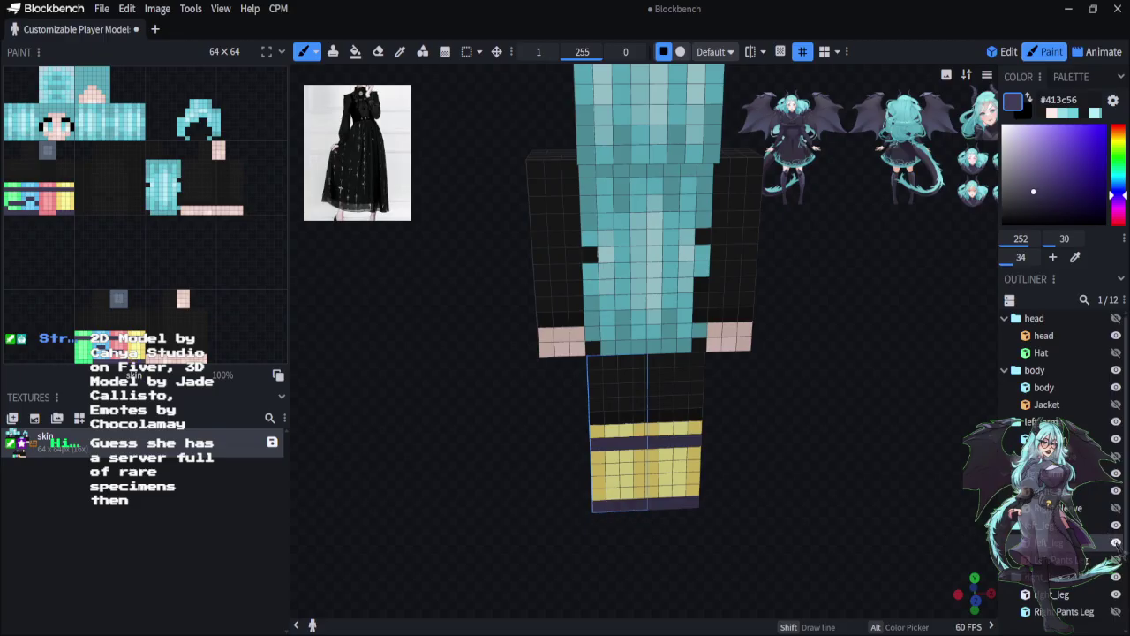
Hide the left leg and fill the right leg's inner side purple from the strap down to the bottom row
left_click(1116, 542)
mouse_move(794, 565)
left_mouse_down()
mouse_move(709, 557)
mouse_move(671, 521)
left_mouse_up()
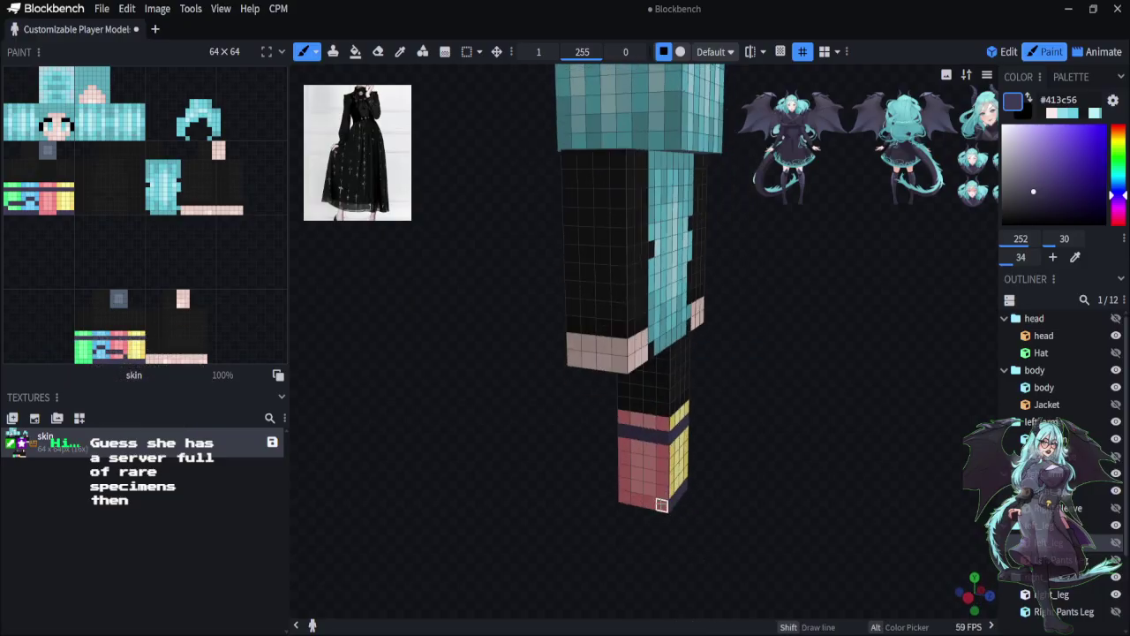
left_click(661, 504)
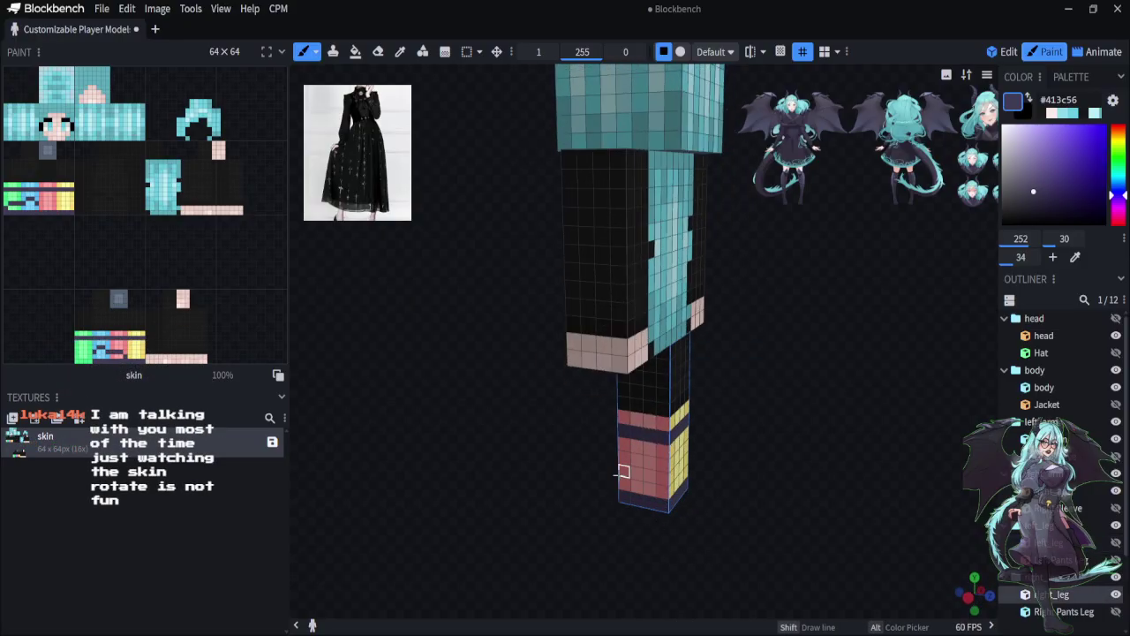
mouse_move(622, 475)
left_mouse_down()
mouse_move(629, 441)
mouse_move(649, 448)
mouse_move(645, 486)
mouse_move(662, 481)
mouse_move(661, 451)
mouse_move(623, 469)
left_mouse_up()
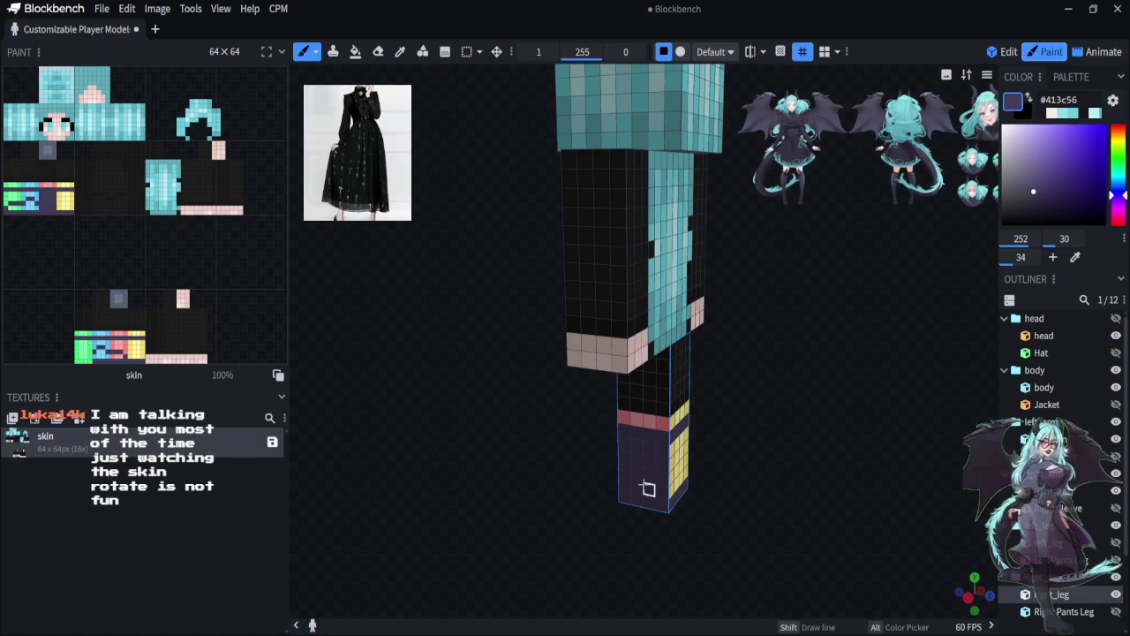
left_click_drag(597, 506, 785, 523)
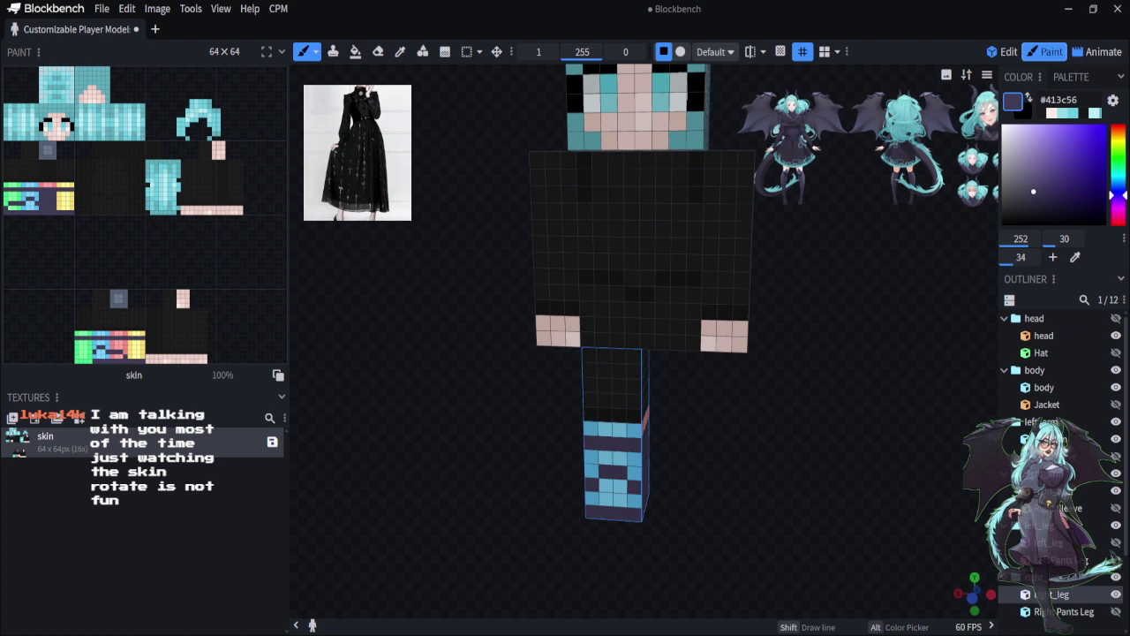
Show the left leg, hide the right leg, and fill the left leg's inner side purple below its top colored row
left_click(1115, 421)
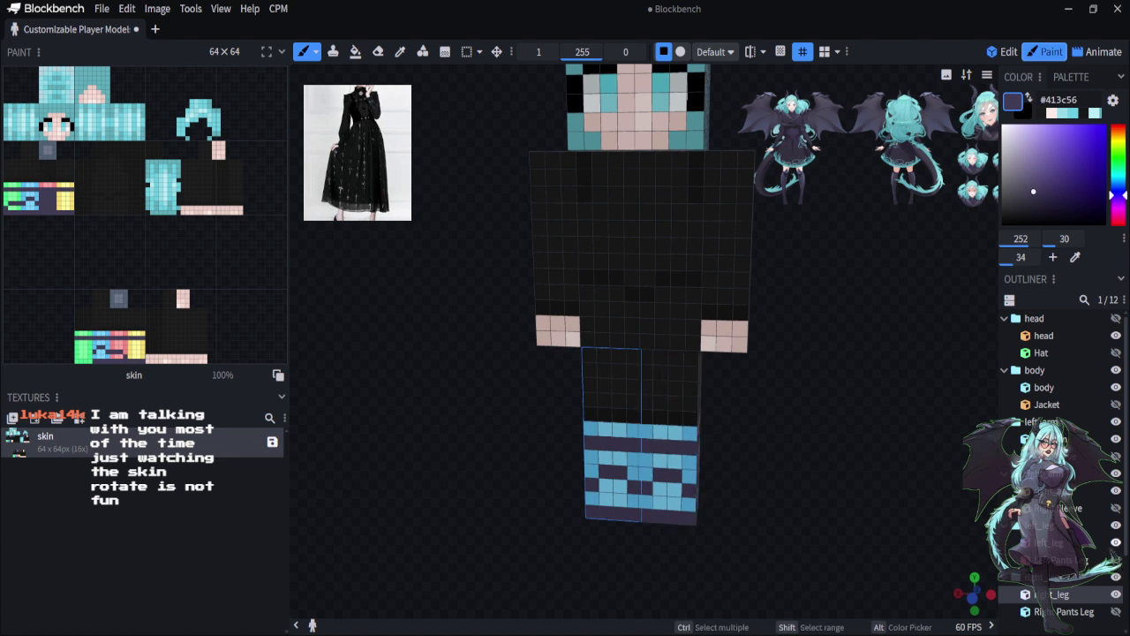
left_click(1115, 594)
mouse_move(601, 553)
left_mouse_down()
mouse_move(636, 490)
mouse_move(636, 503)
mouse_move(624, 503)
mouse_move(621, 448)
mouse_move(654, 448)
mouse_move(663, 490)
mouse_move(621, 465)
mouse_move(623, 476)
left_mouse_up()
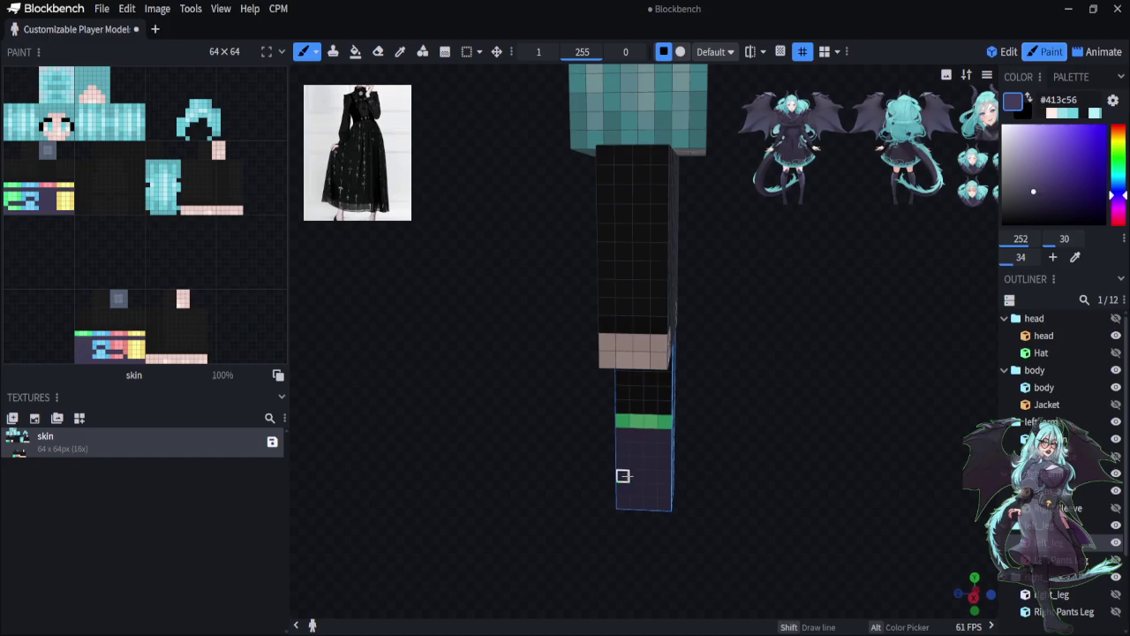
left_click_drag(648, 595, 500, 571)
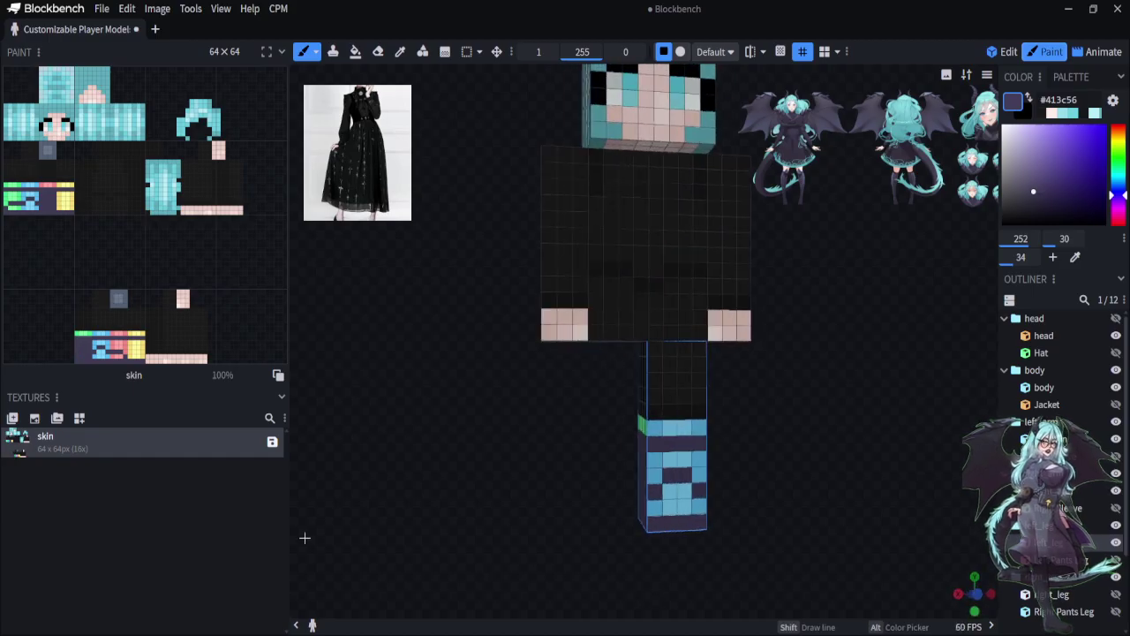
Show the right leg again and fill the soles of both legs with purple #413c56
left_click_drag(305, 537, 726, 280)
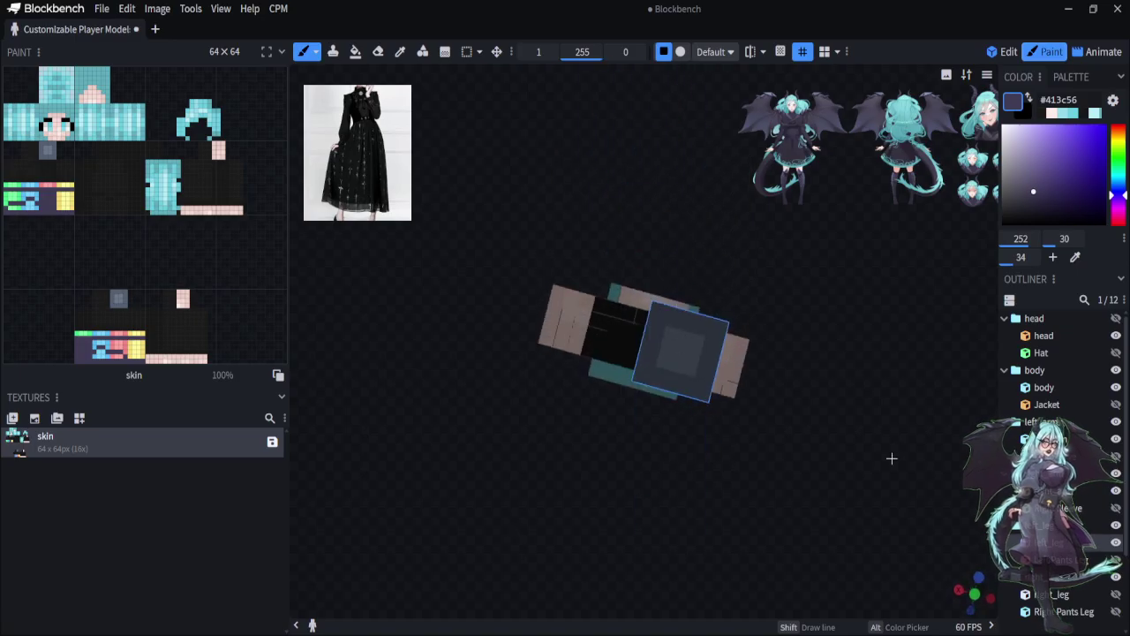
left_click(1053, 594)
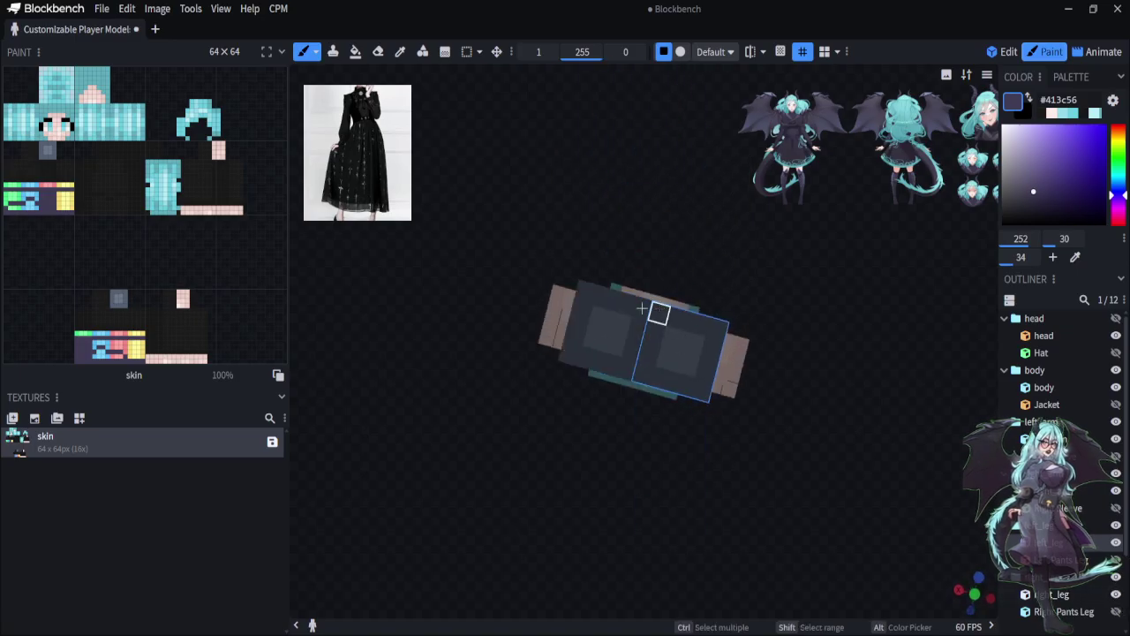
mouse_move(625, 303)
left_mouse_down()
mouse_move(606, 297)
mouse_move(598, 318)
mouse_move(580, 313)
mouse_move(638, 328)
mouse_move(588, 356)
mouse_move(575, 333)
mouse_move(570, 347)
left_mouse_up()
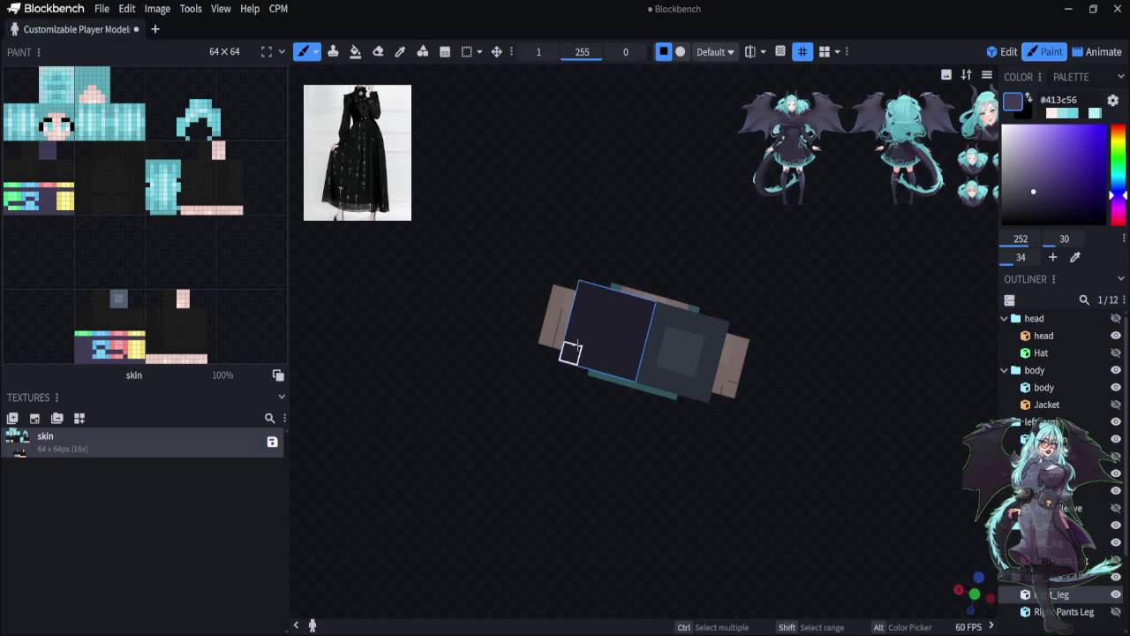
left_click(644, 373)
mouse_move(644, 373)
left_mouse_down()
mouse_move(674, 336)
mouse_move(660, 315)
mouse_move(716, 327)
mouse_move(706, 368)
mouse_move(664, 378)
mouse_move(691, 340)
left_mouse_up()
key("KP_1")
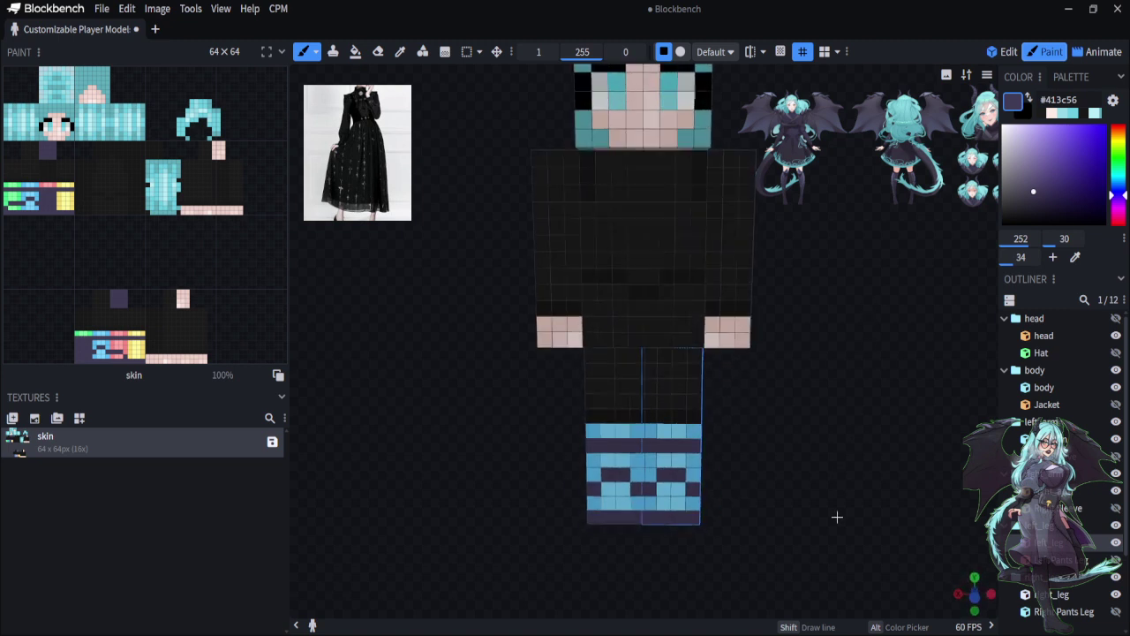
Set the paint color to #444054 and fill the remaining blue pixels on both legs' fronts below the top blue row
left_click_drag(1033, 197, 1026, 196)
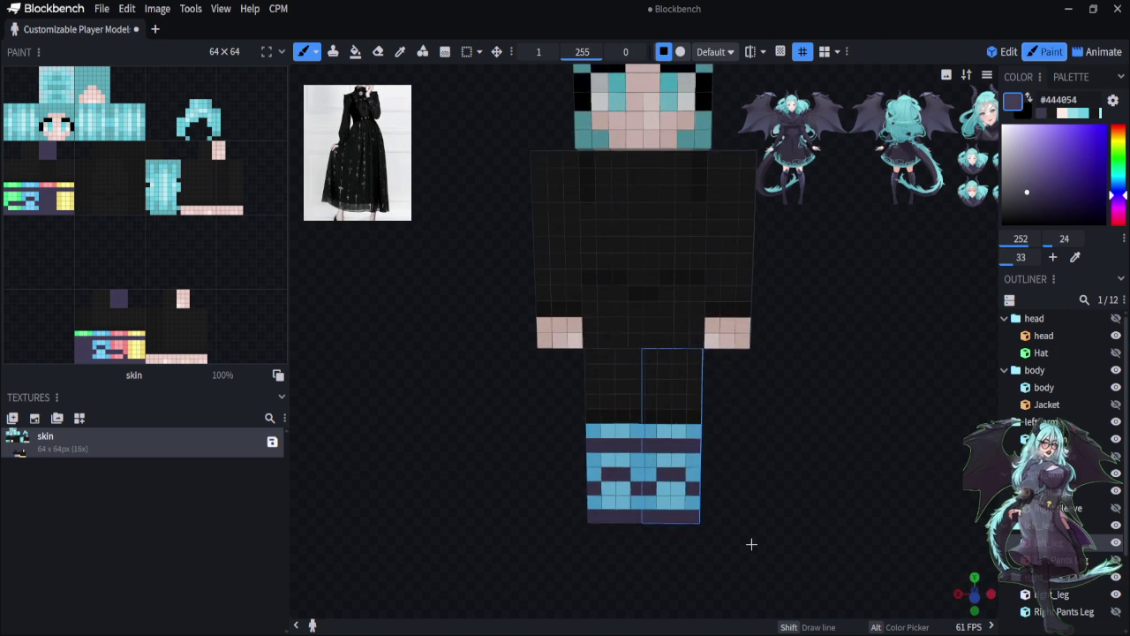
left_click(623, 460)
left_click_drag(622, 460, 606, 460)
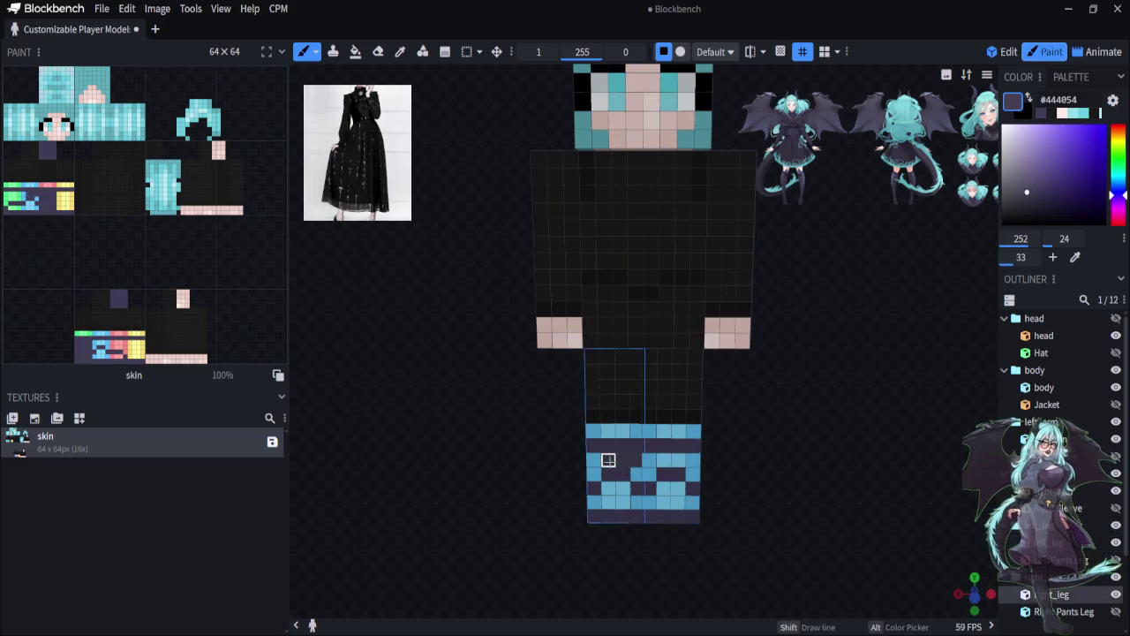
left_click(594, 474)
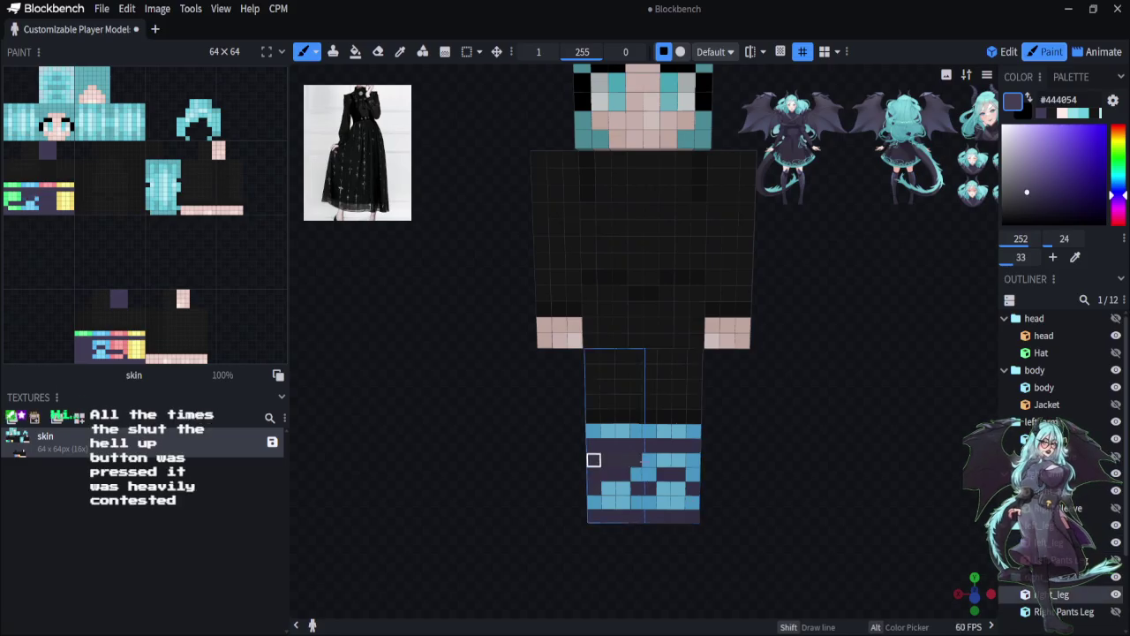
left_click(608, 488)
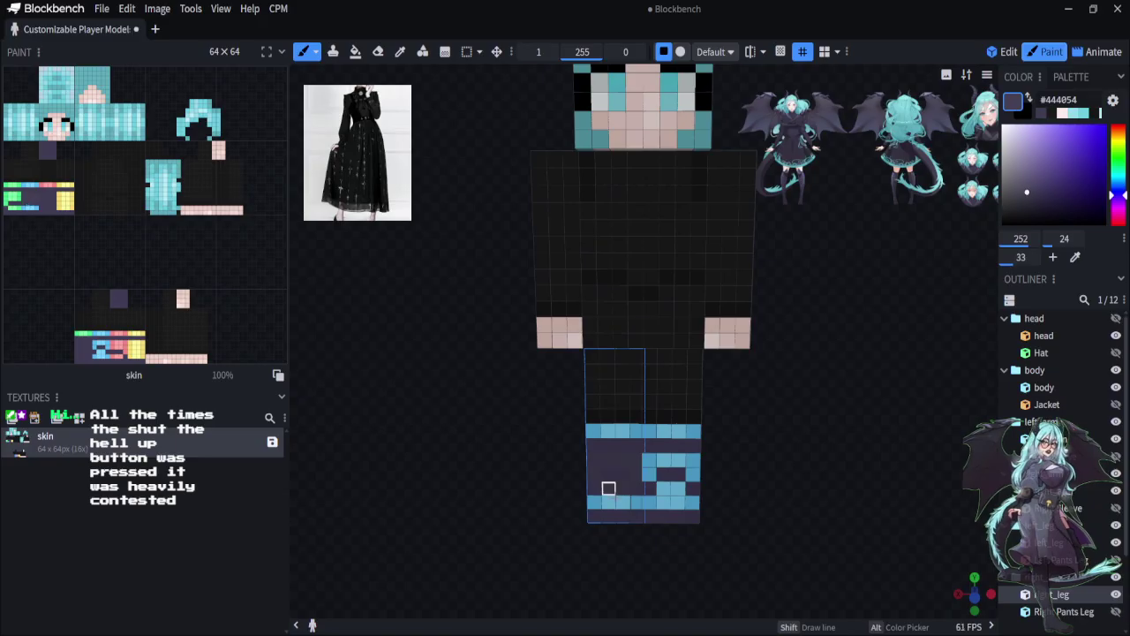
mouse_move(623, 503)
left_mouse_down()
mouse_move(692, 502)
mouse_move(649, 488)
mouse_move(649, 460)
mouse_move(693, 460)
mouse_move(693, 474)
left_mouse_up()
left_click(593, 502)
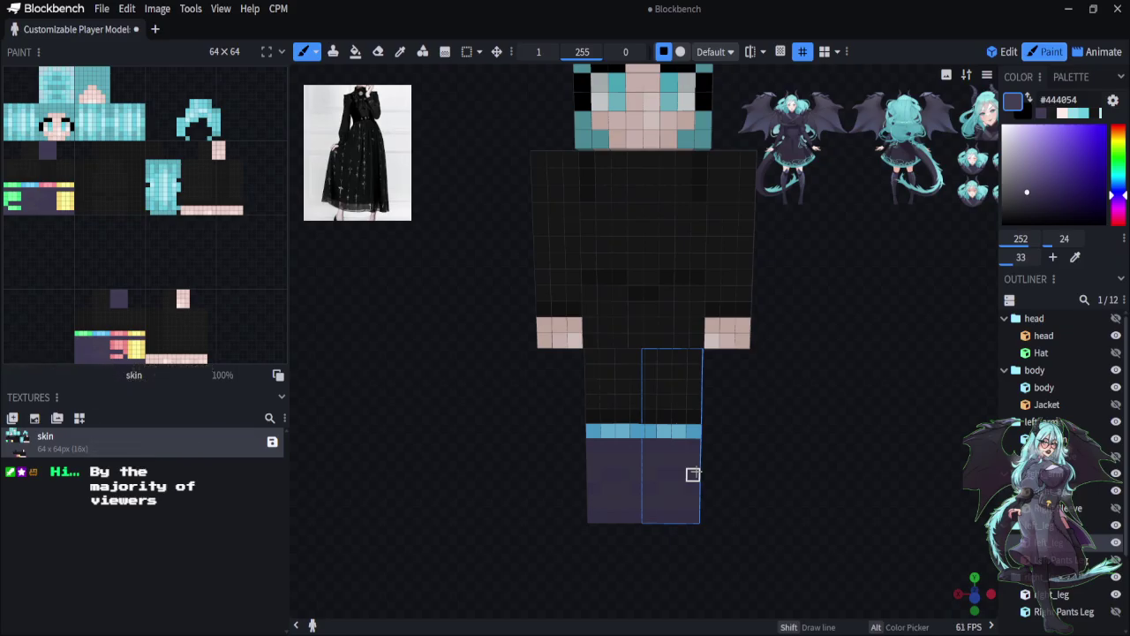
Fill the left leg's outer side and both legs' backs with #444054, leaving the top colored row unpainted
mouse_move(761, 523)
left_mouse_down()
mouse_move(707, 611)
mouse_move(562, 598)
mouse_move(625, 497)
mouse_move(623, 514)
mouse_move(648, 516)
left_mouse_up()
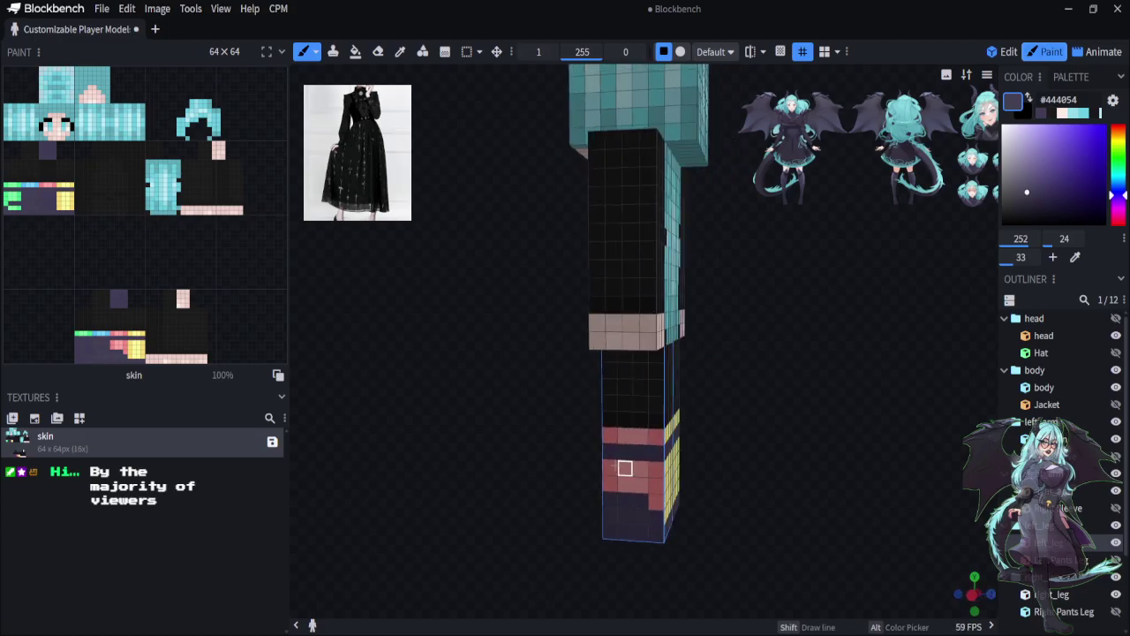
mouse_move(609, 483)
left_mouse_down()
mouse_move(641, 479)
mouse_move(653, 502)
mouse_move(619, 465)
mouse_move(605, 468)
left_mouse_up()
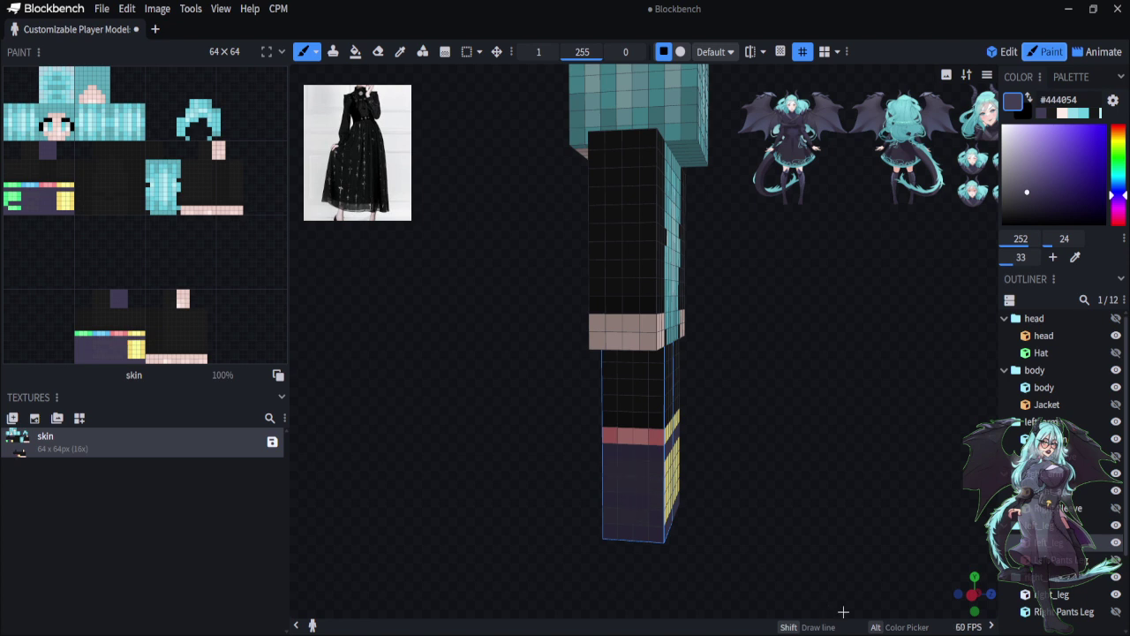
left_click_drag(785, 565, 616, 558)
mouse_move(596, 507)
left_mouse_down()
mouse_move(639, 505)
mouse_move(641, 491)
left_mouse_up()
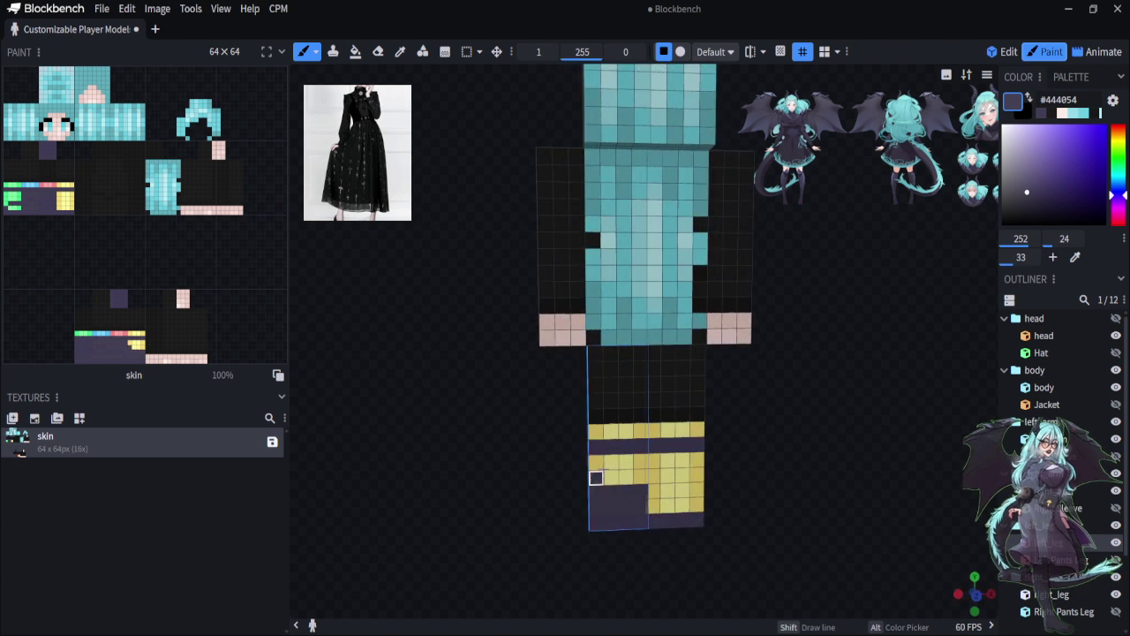
mouse_move(592, 464)
left_mouse_down()
mouse_move(640, 476)
mouse_move(610, 477)
mouse_move(710, 476)
mouse_move(671, 461)
mouse_move(652, 505)
left_mouse_up()
mouse_move(667, 505)
left_mouse_down()
mouse_move(695, 503)
mouse_move(664, 491)
left_mouse_up()
Fill the remaining green pixels on the right leg's outer side with #444054 below the top green row
mouse_move(747, 559)
left_mouse_down()
mouse_move(564, 571)
mouse_move(553, 558)
left_mouse_up()
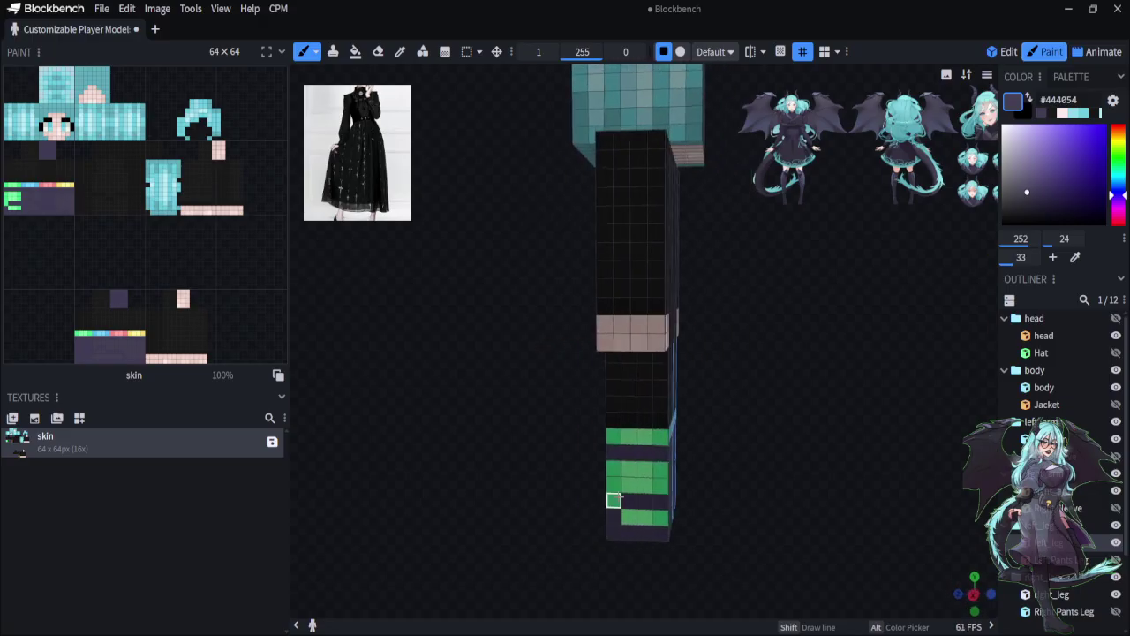
left_click_drag(613, 516, 667, 516)
mouse_move(614, 484)
left_mouse_down()
mouse_move(659, 469)
mouse_move(642, 487)
left_mouse_up()
Sample the hand's skin tone #eccec6 and paint the row above the boots across both legs' fronts
left_click_drag(853, 435, 766, 495)
left_click(400, 51)
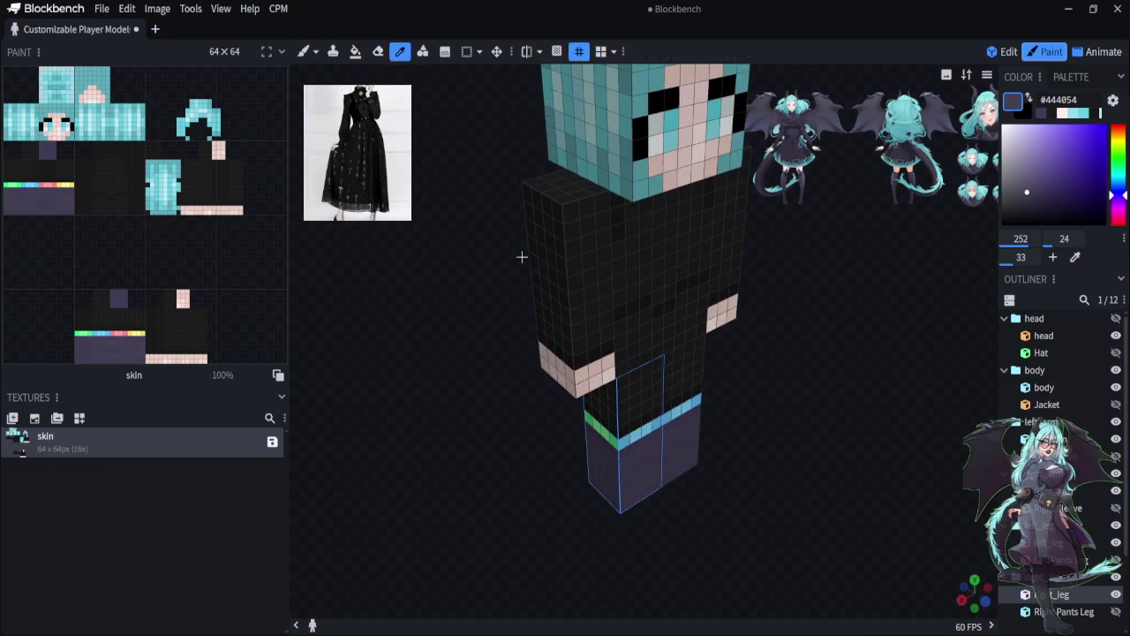
left_click(580, 365)
left_click_drag(673, 429, 714, 464)
left_click(304, 51)
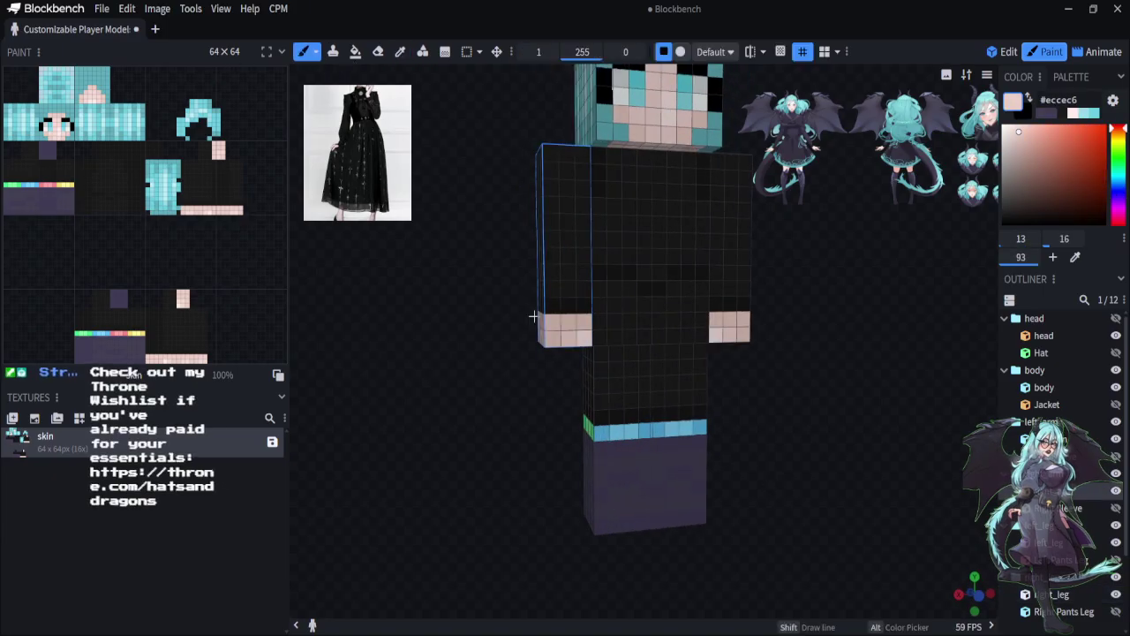
left_click_drag(600, 432, 707, 430)
Continue the skin-toned row above the boots around the right leg's outer side, both backs, and the left leg's outer side
mouse_move(739, 540)
left_mouse_down()
mouse_move(634, 574)
mouse_move(650, 422)
mouse_move(676, 438)
mouse_move(629, 439)
left_mouse_up()
left_click_drag(821, 556, 909, 583)
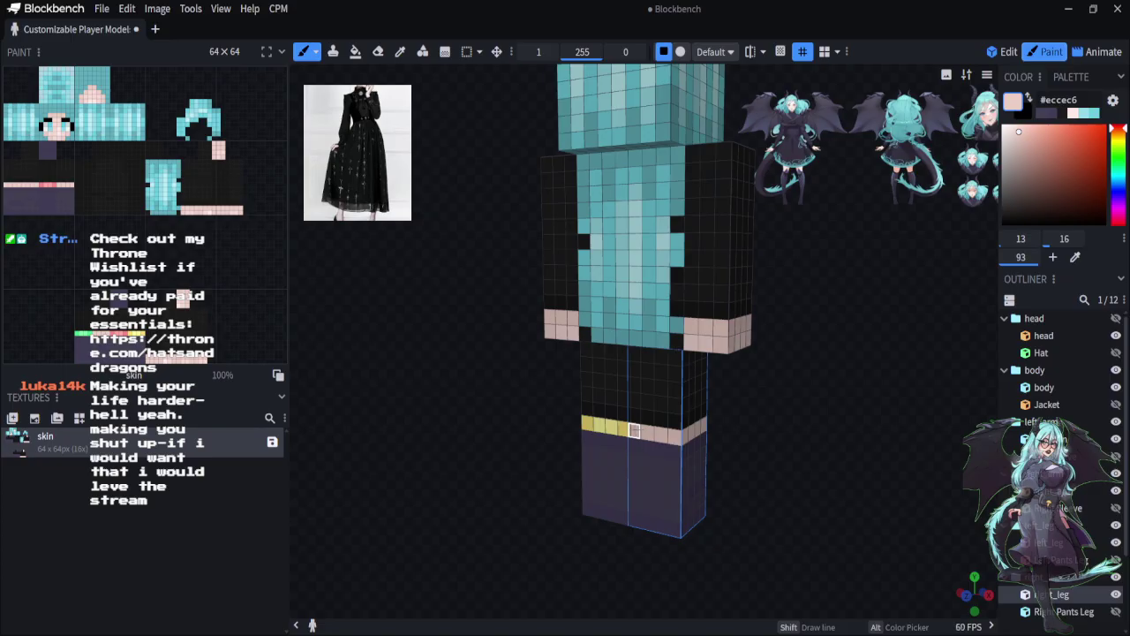
left_click(611, 427)
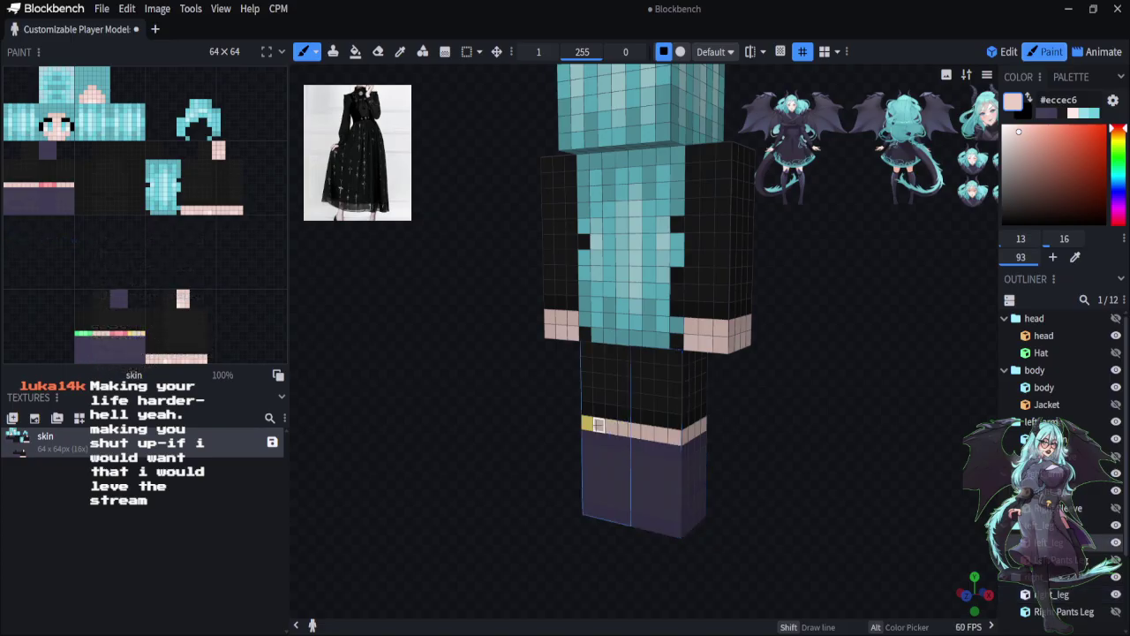
left_click_drag(451, 516, 711, 557)
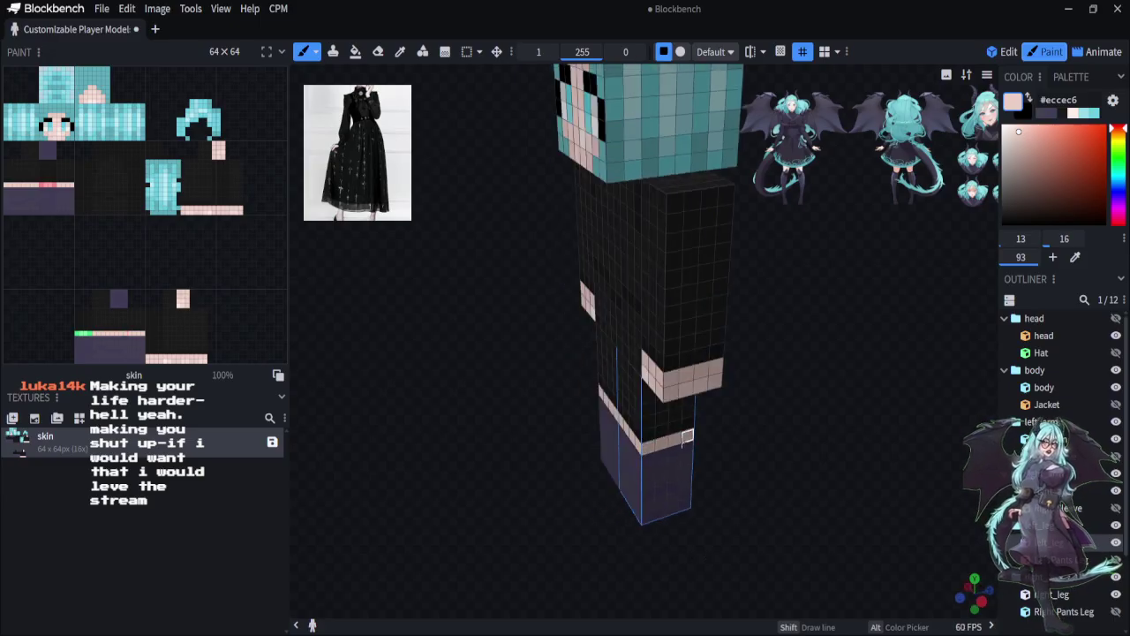
Paint the skin-toned row on both legs' inner sides, hiding the opposite leg each time, and leave both legs visible
left_click_drag(821, 539, 927, 540)
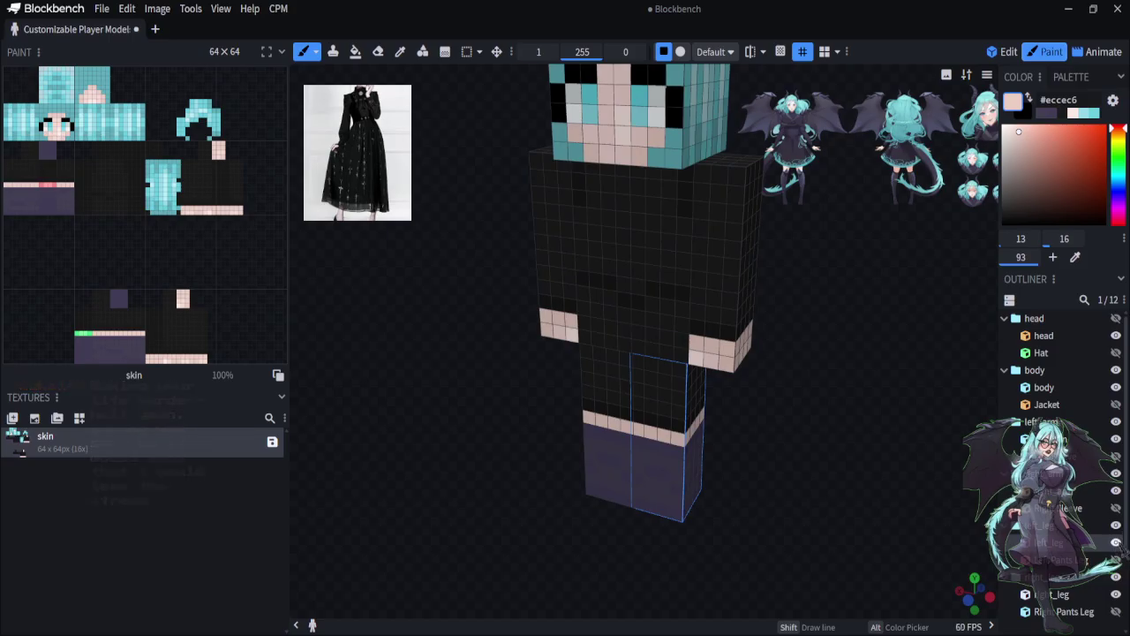
left_click_drag(764, 517, 627, 472)
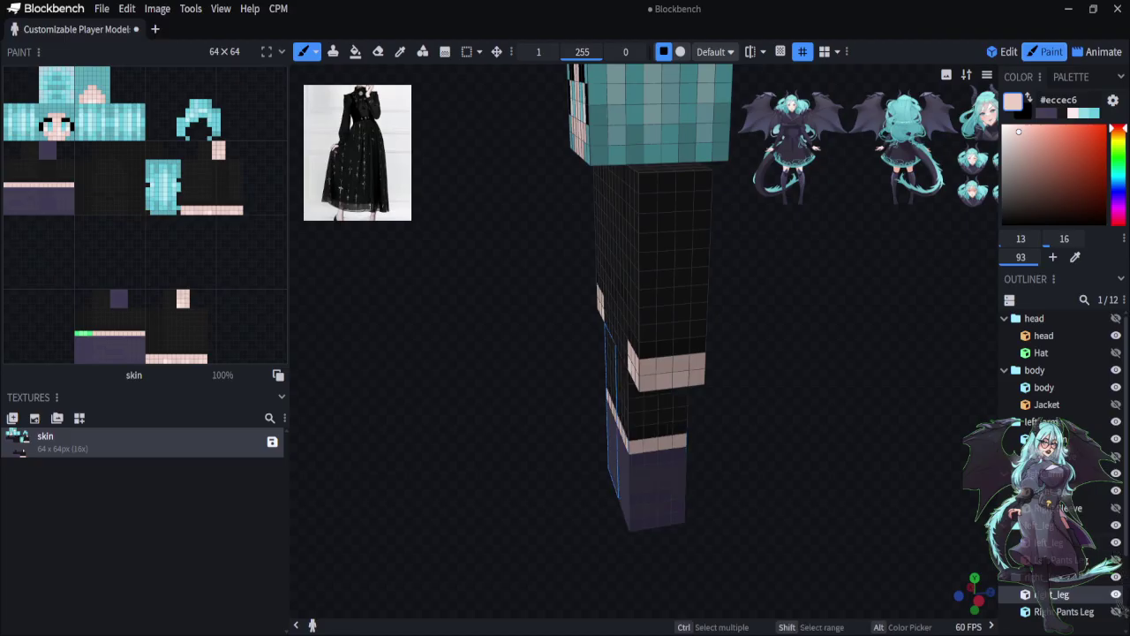
left_click_drag(870, 597, 666, 435)
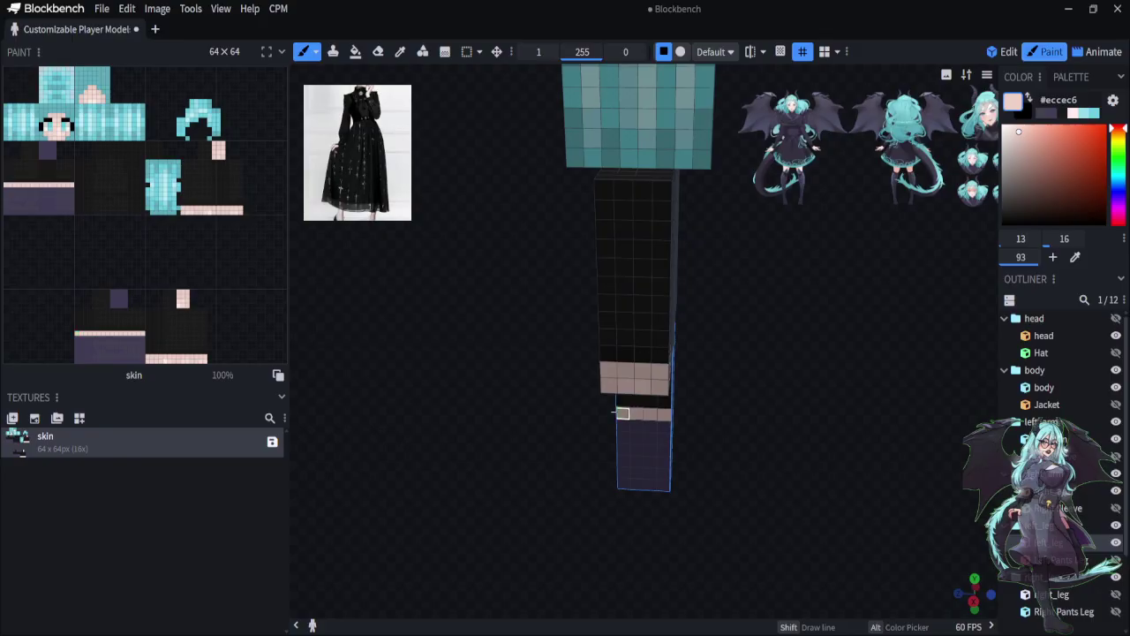
left_click_drag(538, 463, 416, 477)
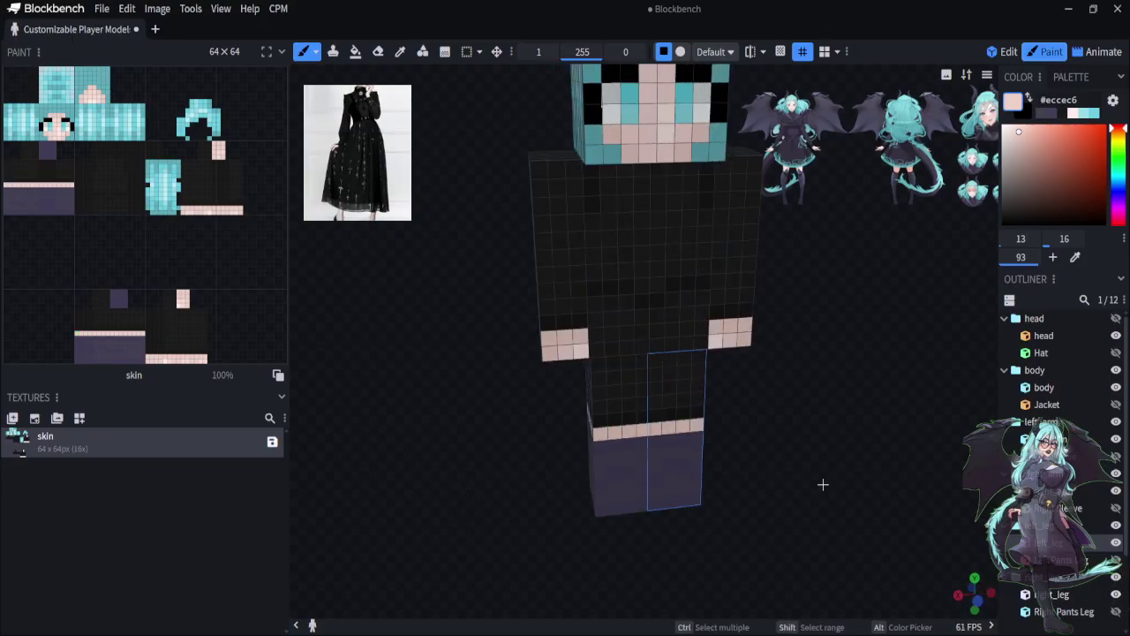
Sample the near-black dress colour from the torso's front and lighten the paint colour to #2a2626
scroll(849, 477, "down", 3)
scroll(849, 477, "down", 2)
scroll(850, 484, "up", 2)
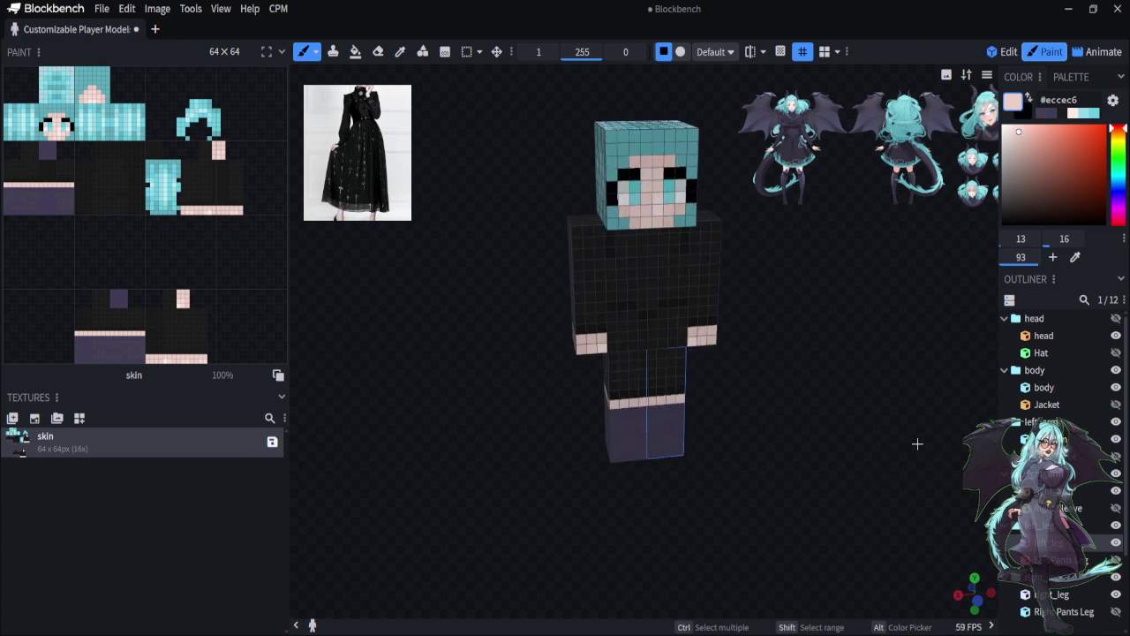
key("KP_1")
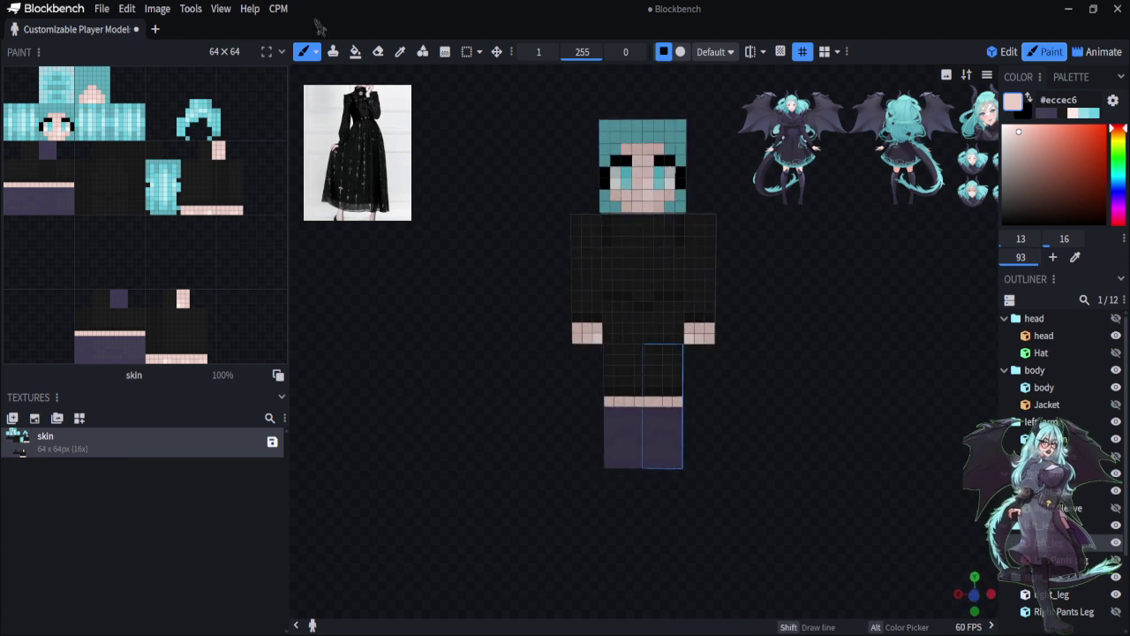
left_click(396, 51)
left_click(638, 284)
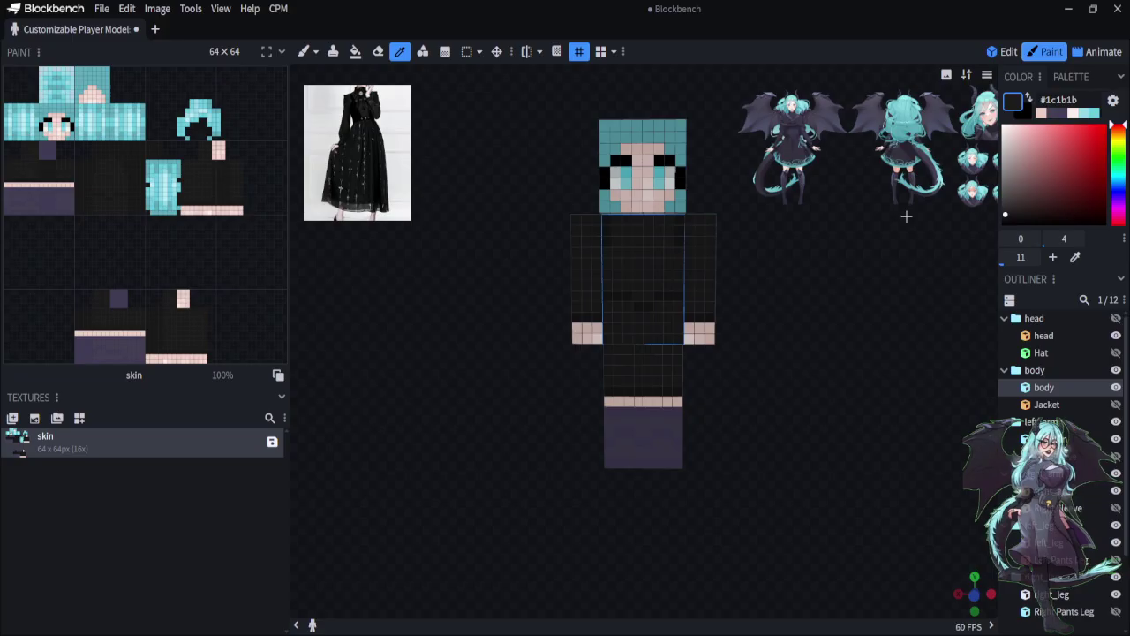
left_click(1013, 211)
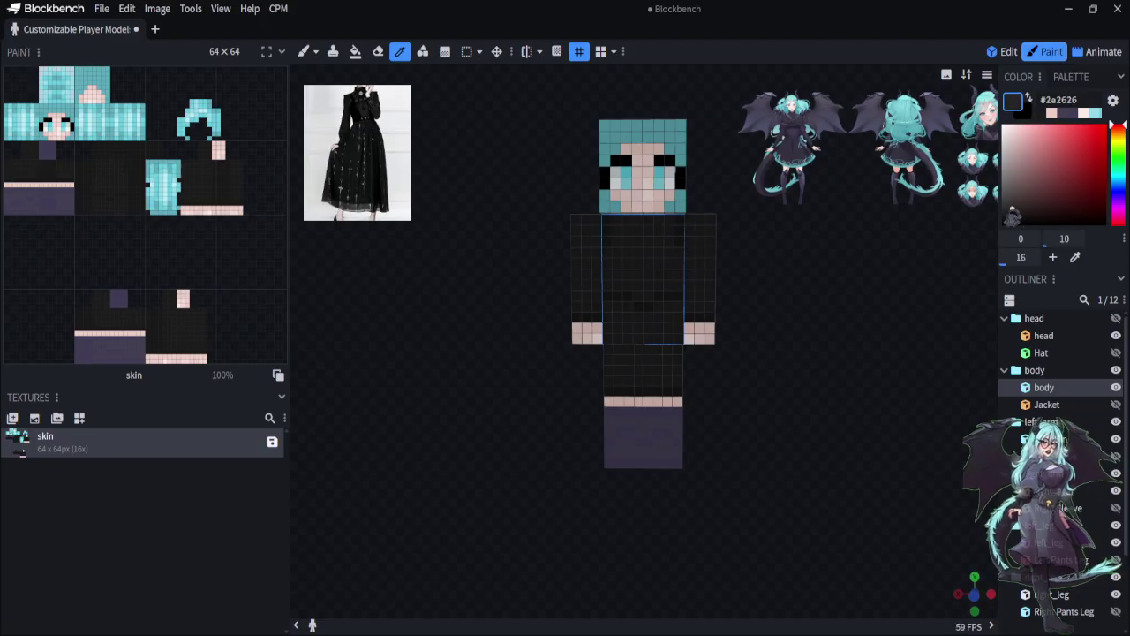
Paint single-pixel #2a2626 highlights over the right sleeve's front and the middle of the upper torso's front
mouse_move(789, 409)
left_mouse_down()
mouse_move(855, 472)
mouse_move(785, 424)
left_mouse_up()
scroll(874, 420, "up", 3)
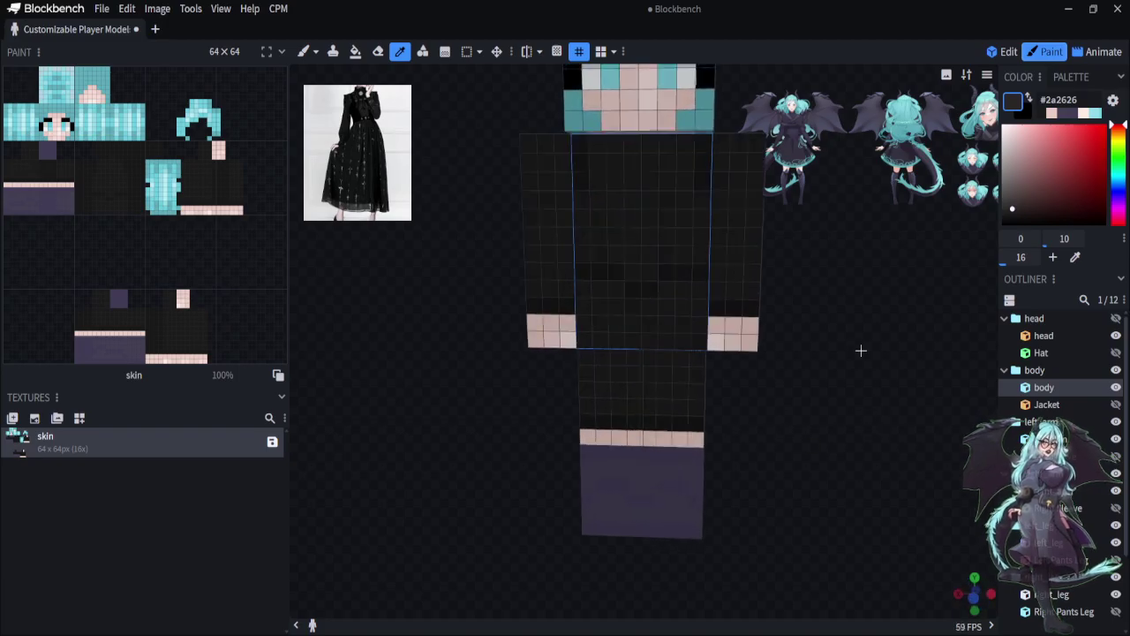
left_click(304, 53)
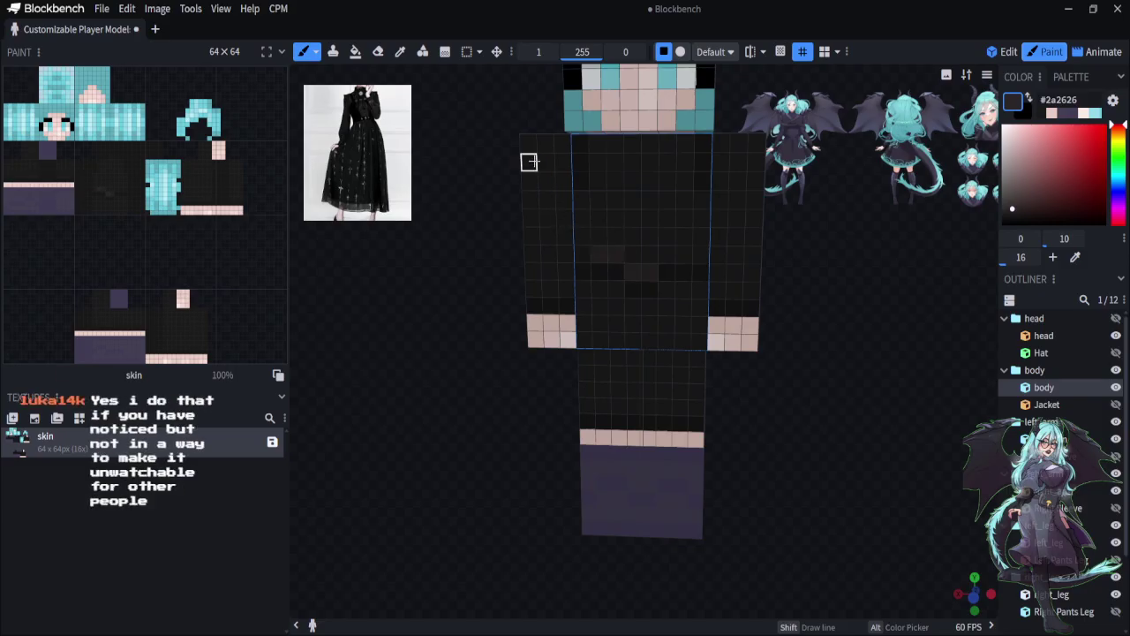
left_click(533, 288)
mouse_move(539, 284)
left_mouse_down()
mouse_move(528, 141)
mouse_move(559, 142)
mouse_move(547, 250)
mouse_move(545, 180)
mouse_move(563, 199)
mouse_move(545, 197)
mouse_move(548, 253)
left_mouse_up()
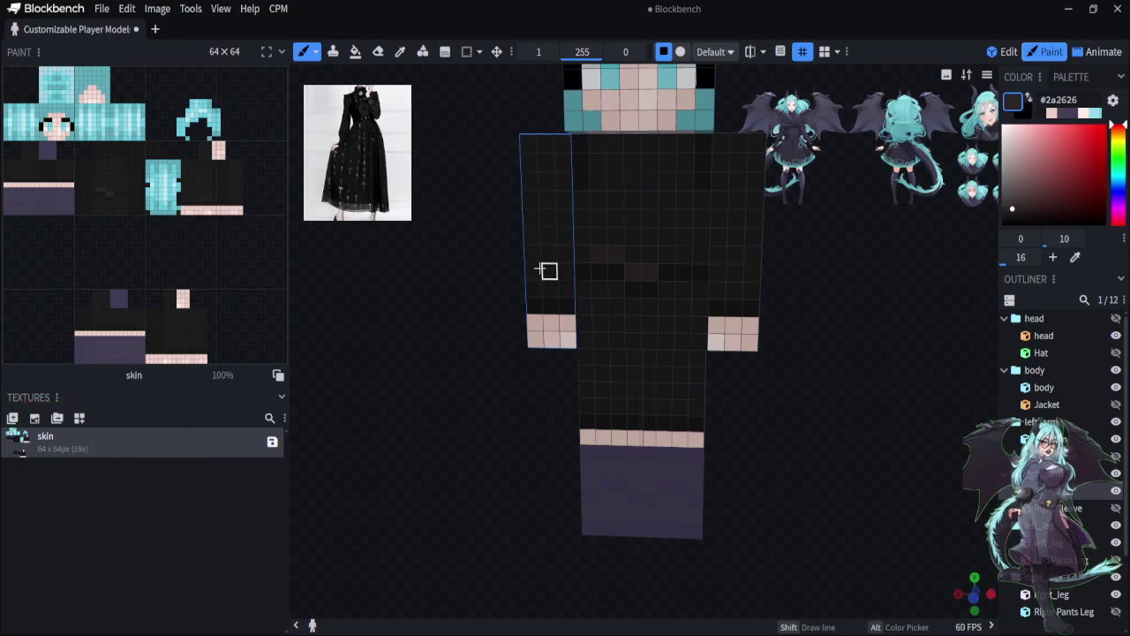
mouse_move(547, 270)
left_mouse_down()
mouse_move(532, 285)
mouse_move(547, 285)
mouse_move(548, 237)
mouse_move(547, 253)
mouse_move(545, 144)
mouse_move(527, 141)
mouse_move(532, 270)
left_mouse_up()
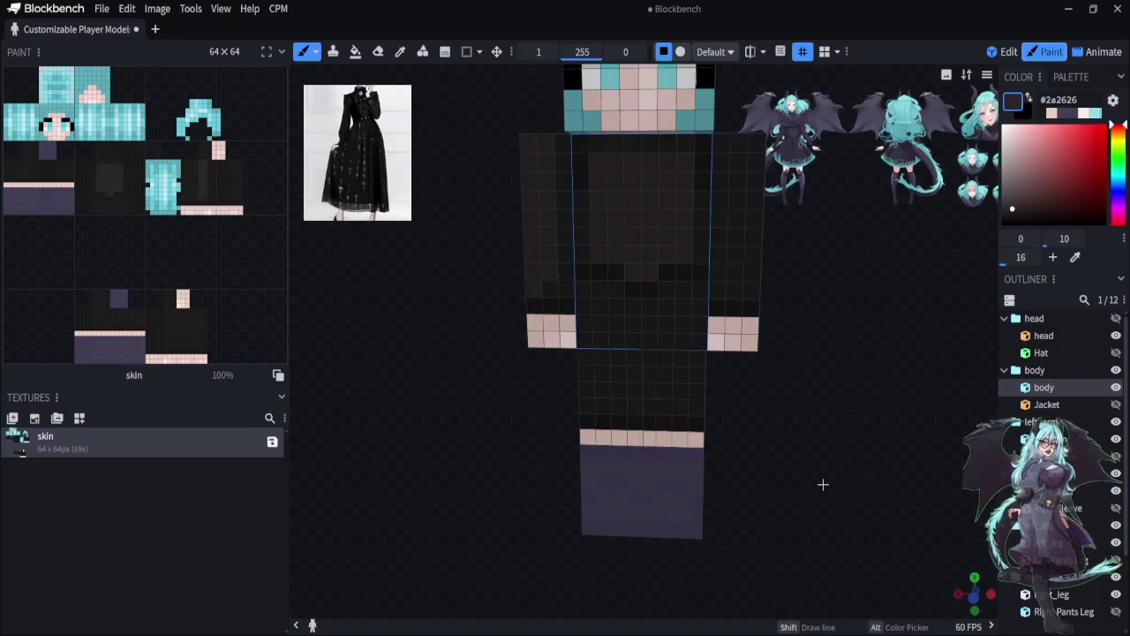
Paint #2a2626 highlights on the left sleeve's front and vertical skirt folds down the lower torso's and legs' fronts
left_click_drag(822, 484, 785, 265)
left_click(744, 279)
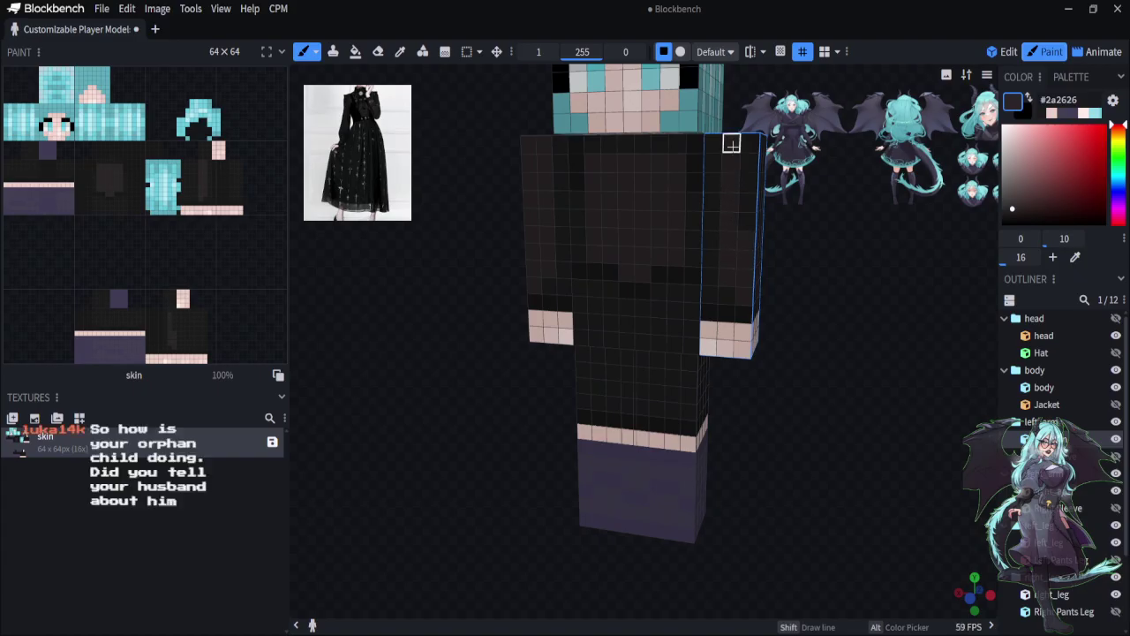
left_click_drag(810, 429, 821, 497)
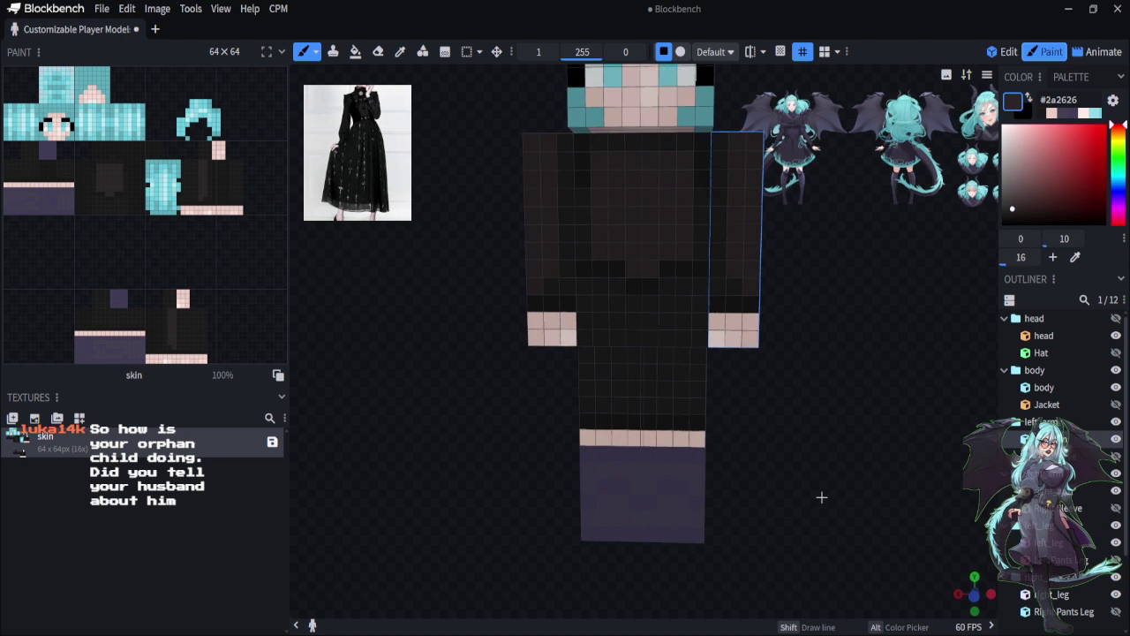
left_click(603, 403)
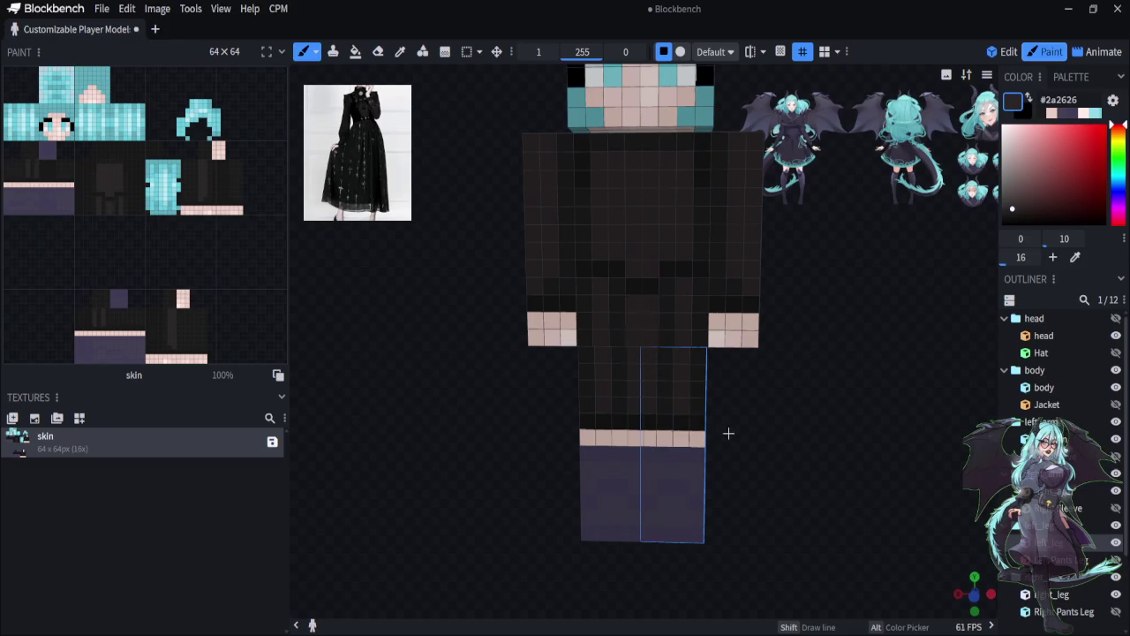
Continue the #2a2626 vertical skirt folds around the left leg's outer side, both legs' backs, and the right leg's outer side
left_click_drag(728, 433, 722, 459)
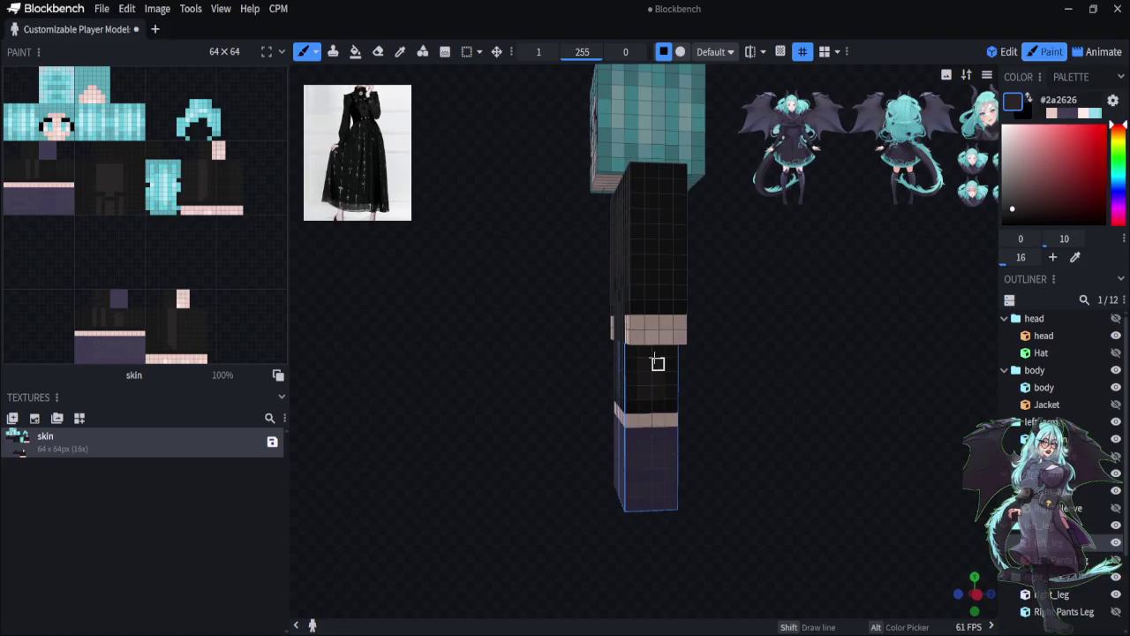
key("KP_1")
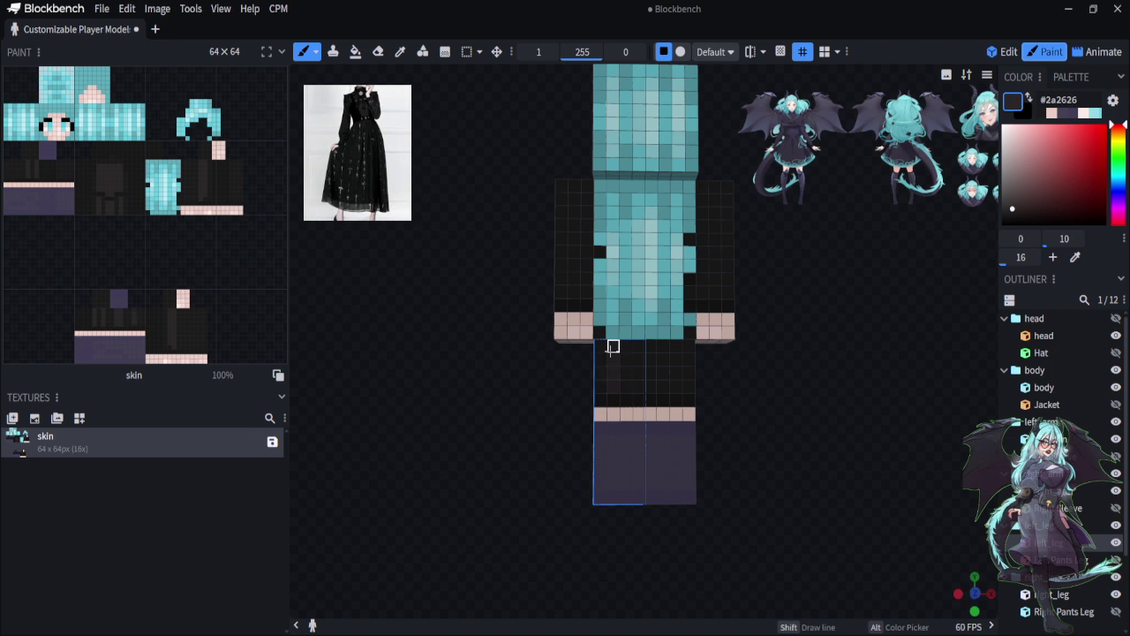
left_click(675, 386)
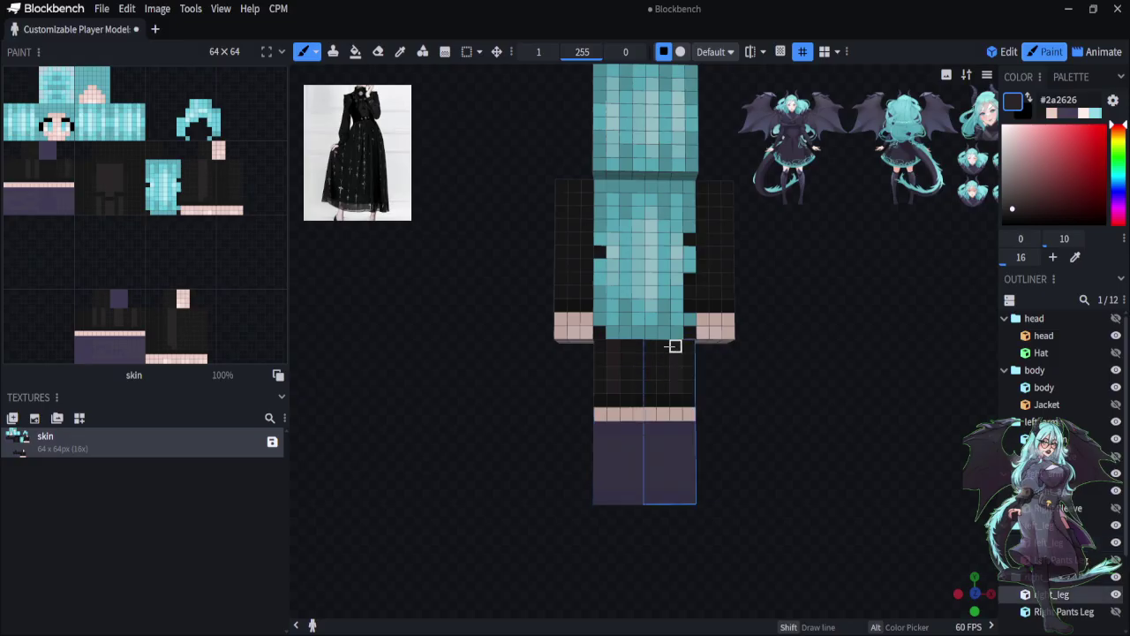
left_click(640, 386)
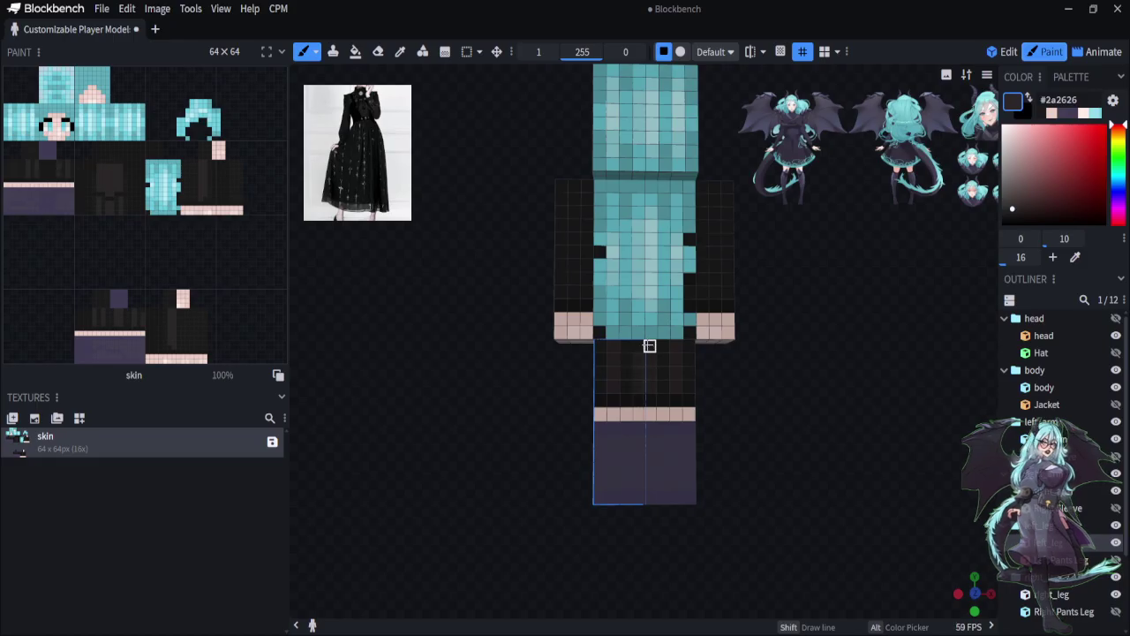
left_click_drag(826, 523, 689, 499)
left_click(650, 398)
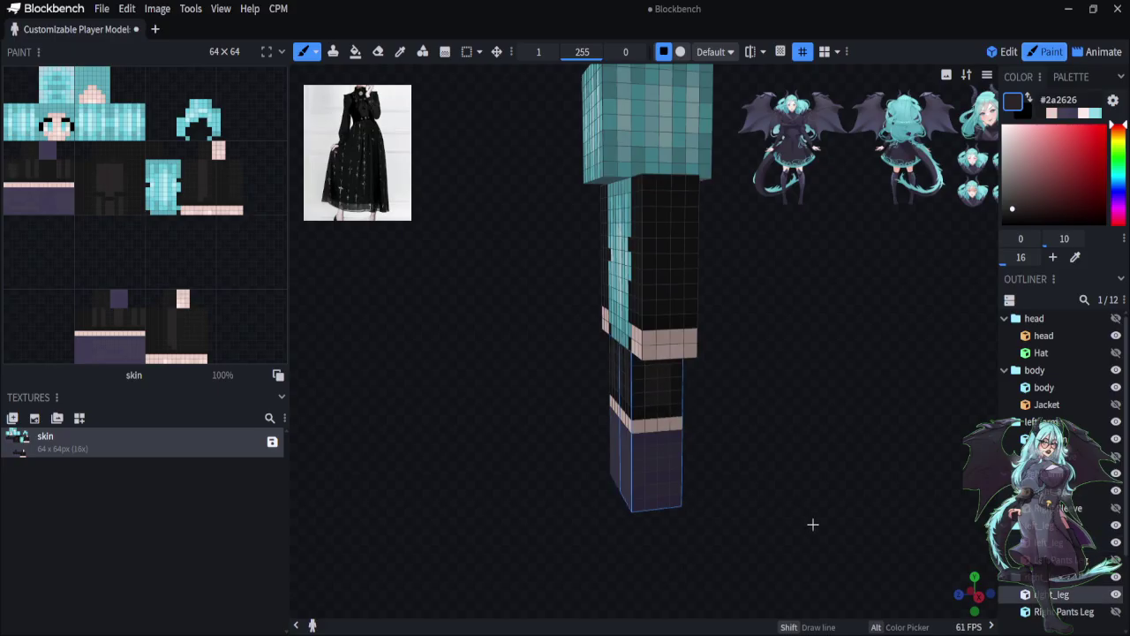
left_click_drag(837, 550, 838, 479)
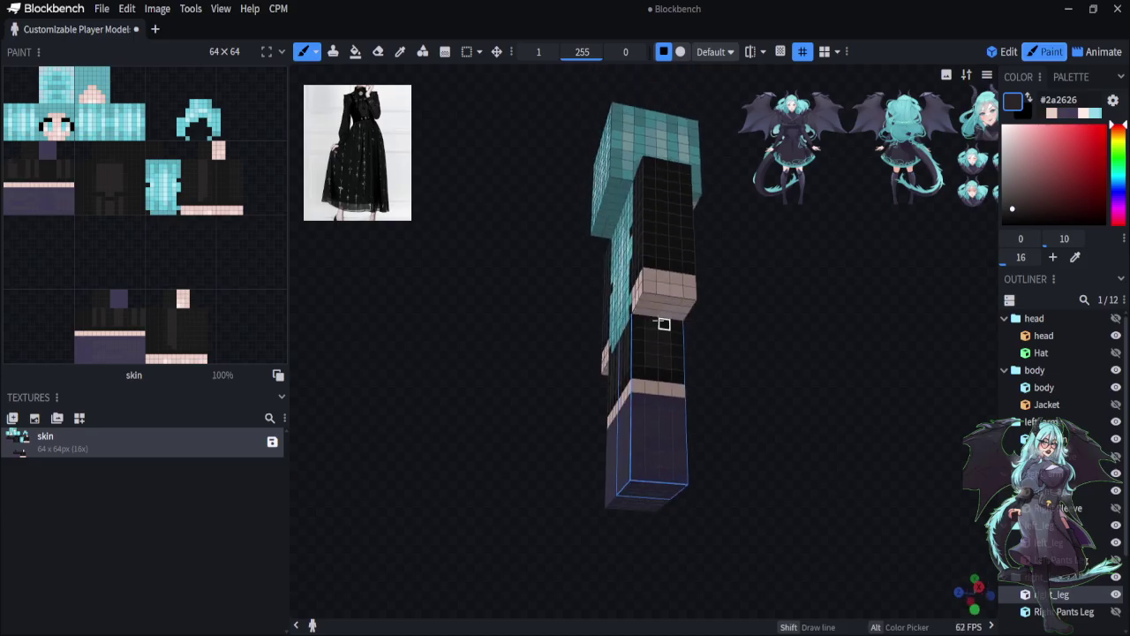
Paint #2a2626 highlights on the tops of both shoulders and down the right sleeve's outer side
left_click_drag(757, 360, 600, 582)
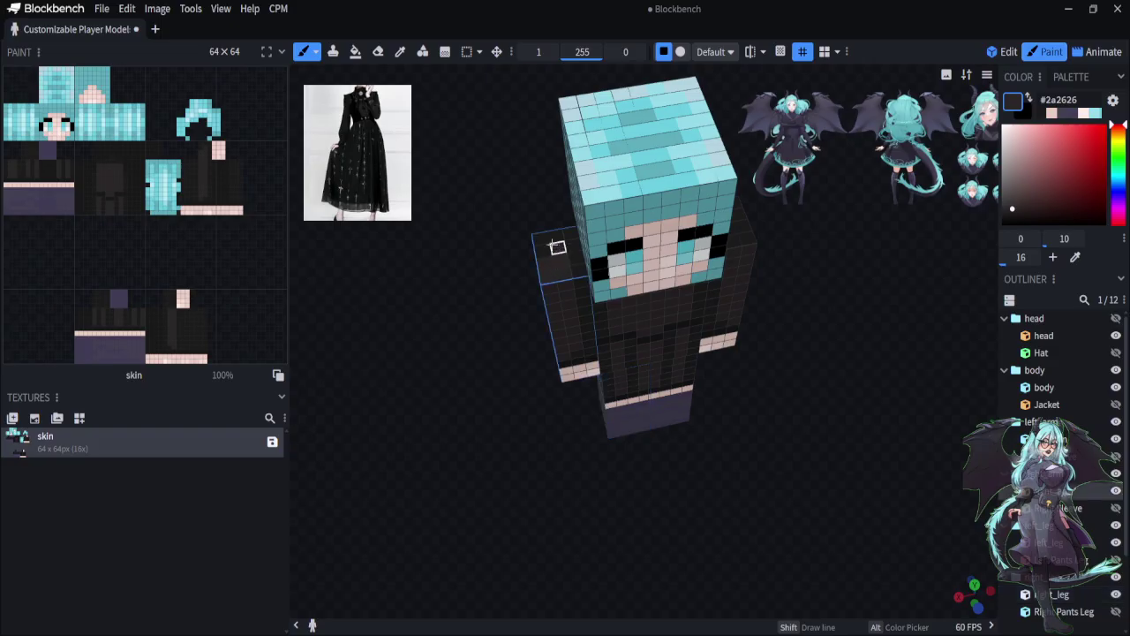
left_click_drag(539, 502, 528, 527)
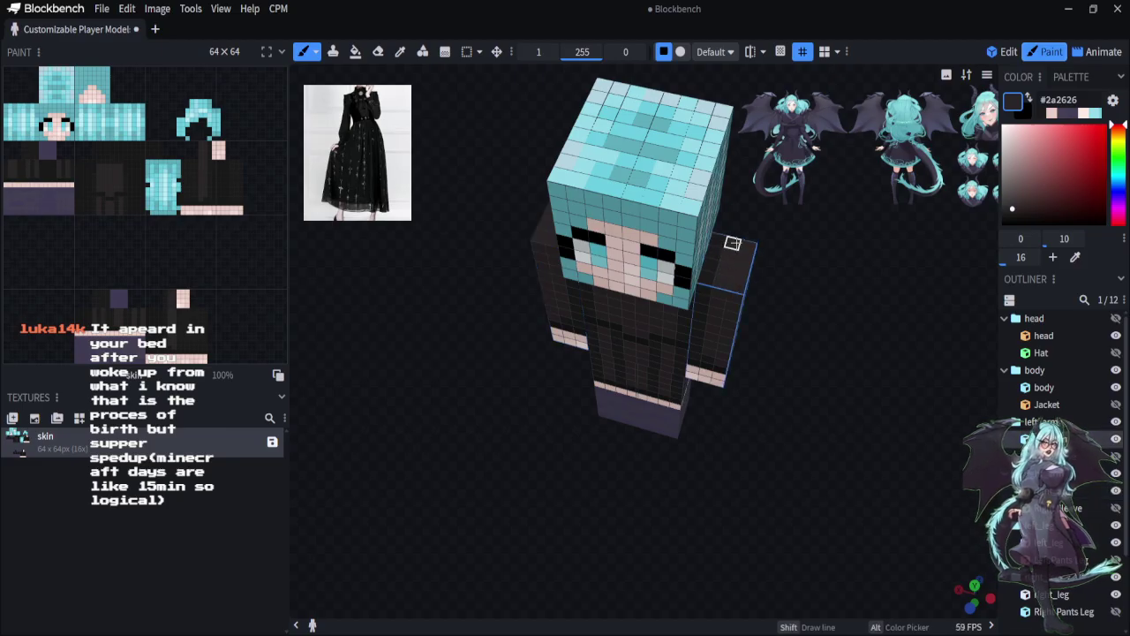
left_click_drag(545, 553, 597, 485)
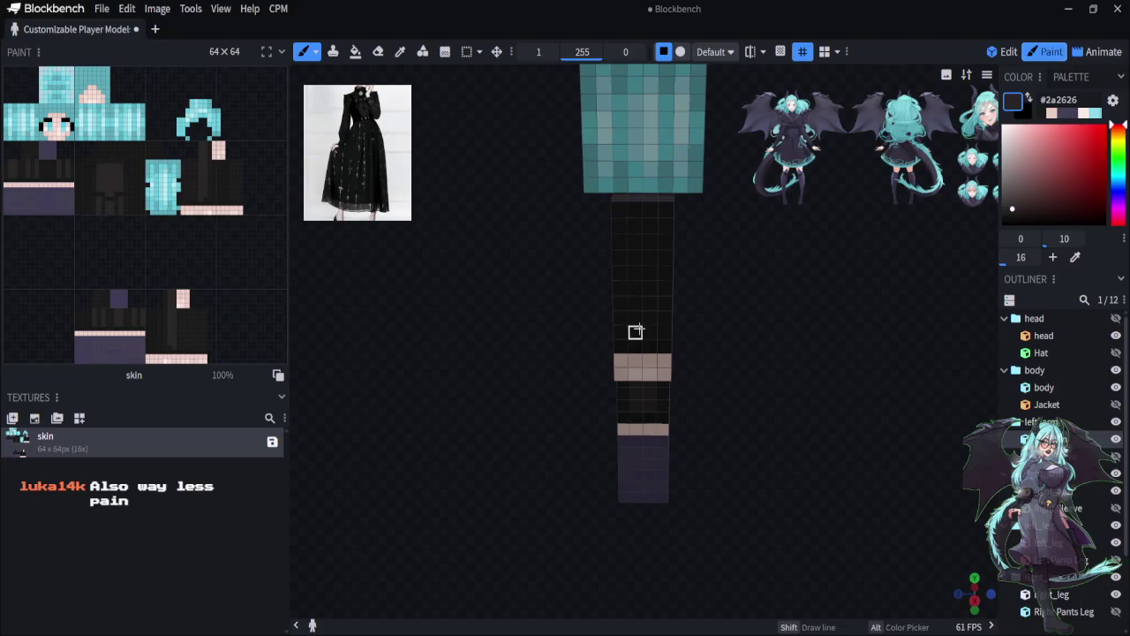
left_click_drag(728, 387, 727, 525)
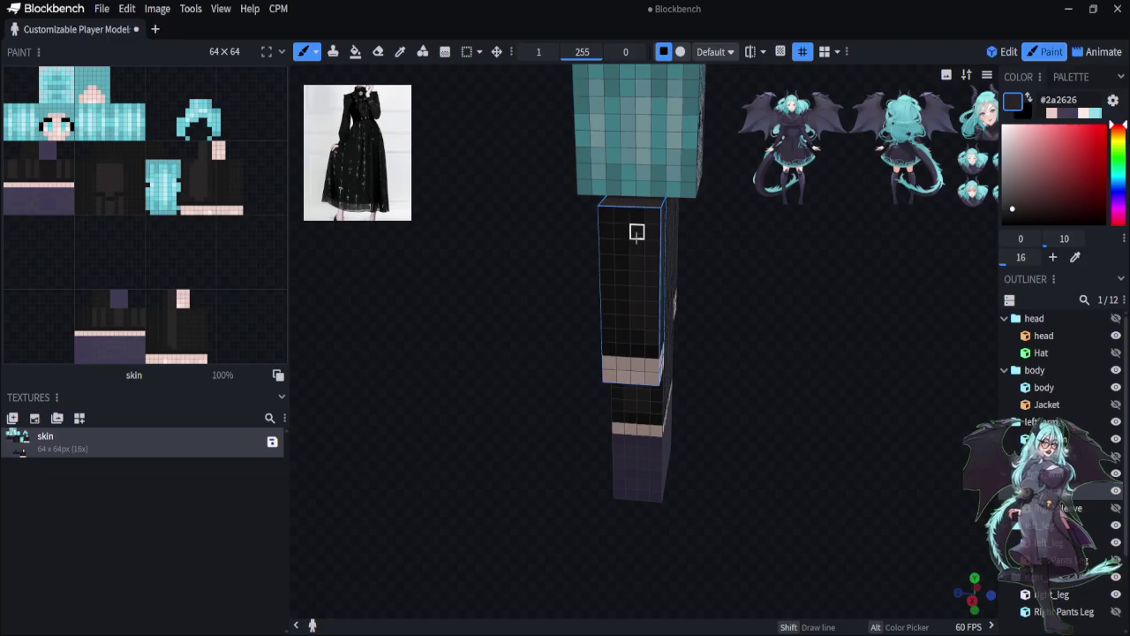
left_click_drag(724, 336, 604, 328)
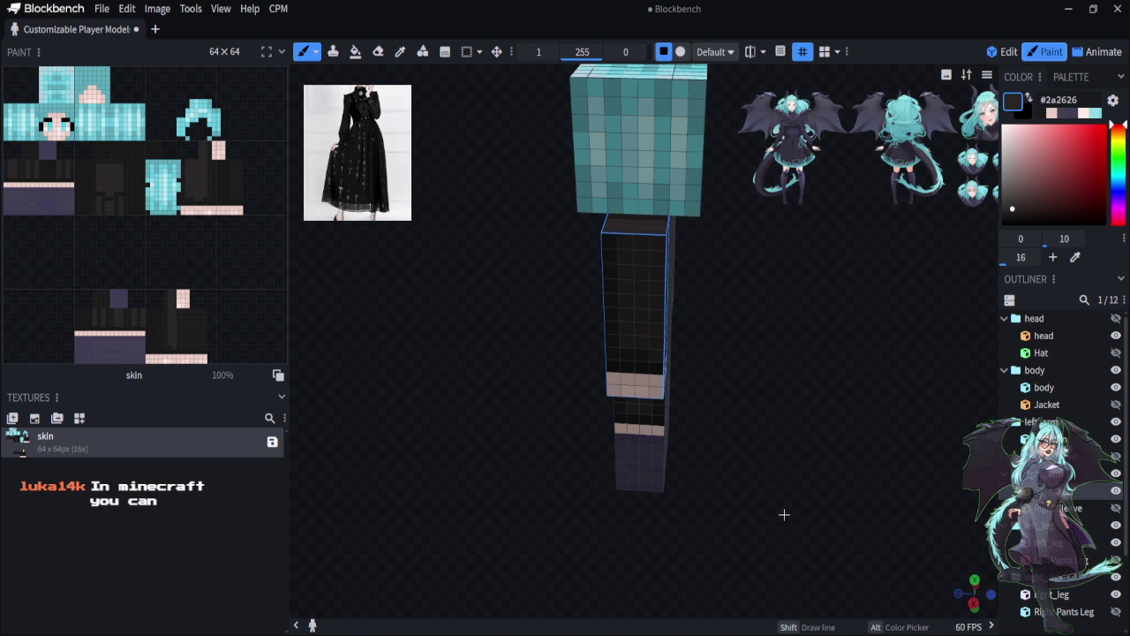
left_click_drag(784, 514, 752, 463)
left_click_drag(599, 181, 636, 271)
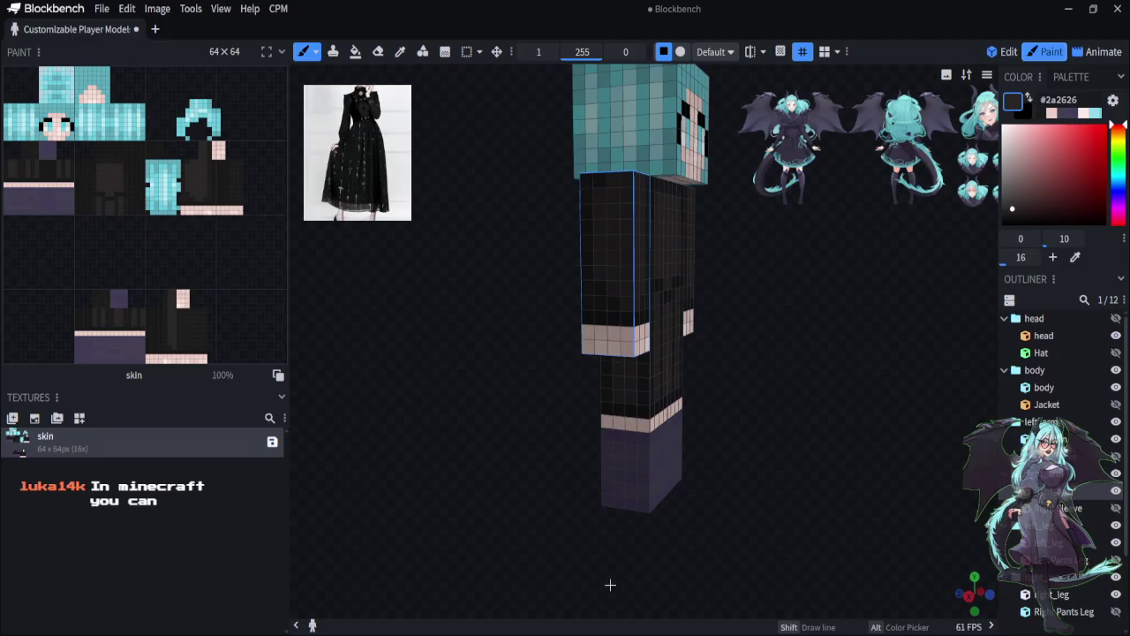
Paint #2a2626 highlights on the backs of both sleeves and on the left sleeve's outer side
left_click_drag(610, 585, 804, 606)
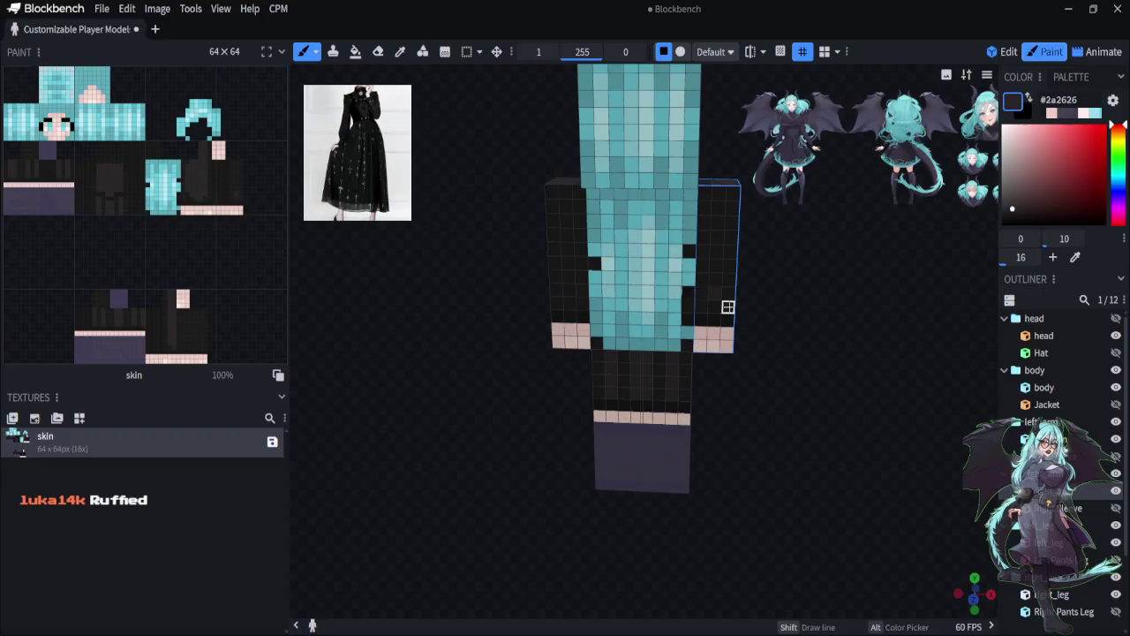
left_click_drag(837, 526, 771, 333)
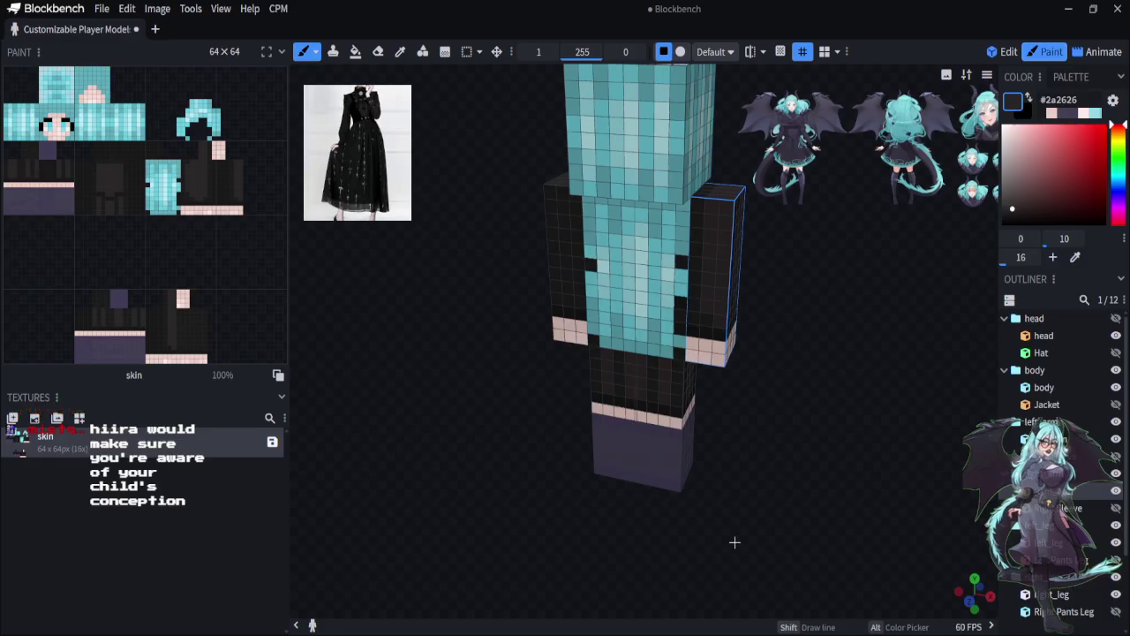
left_click_drag(504, 535, 555, 497)
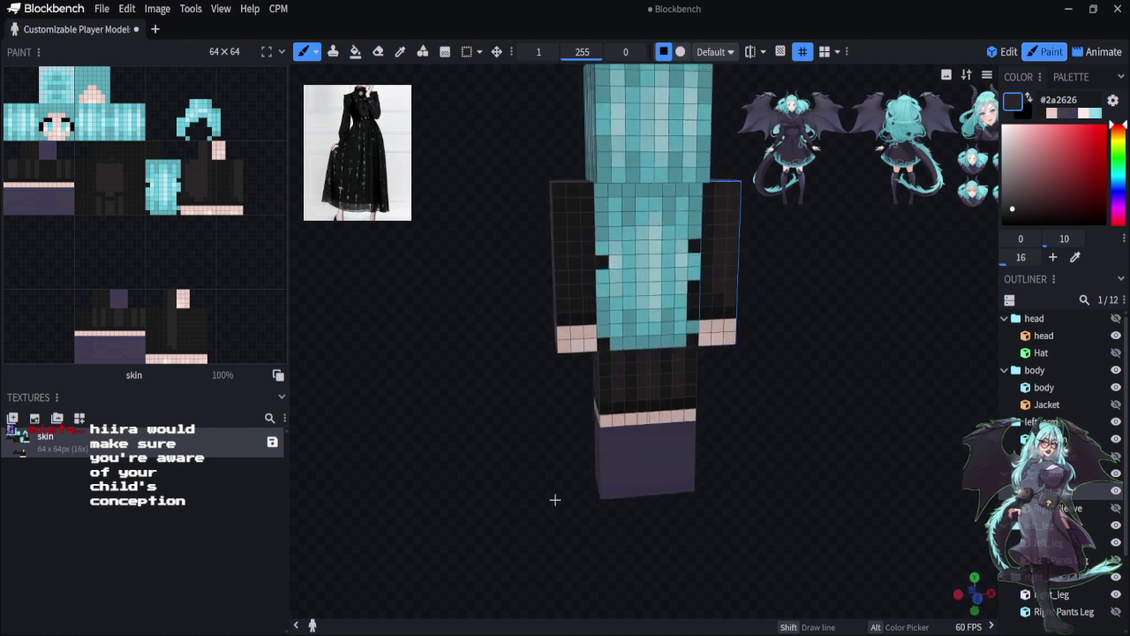
left_click(575, 291)
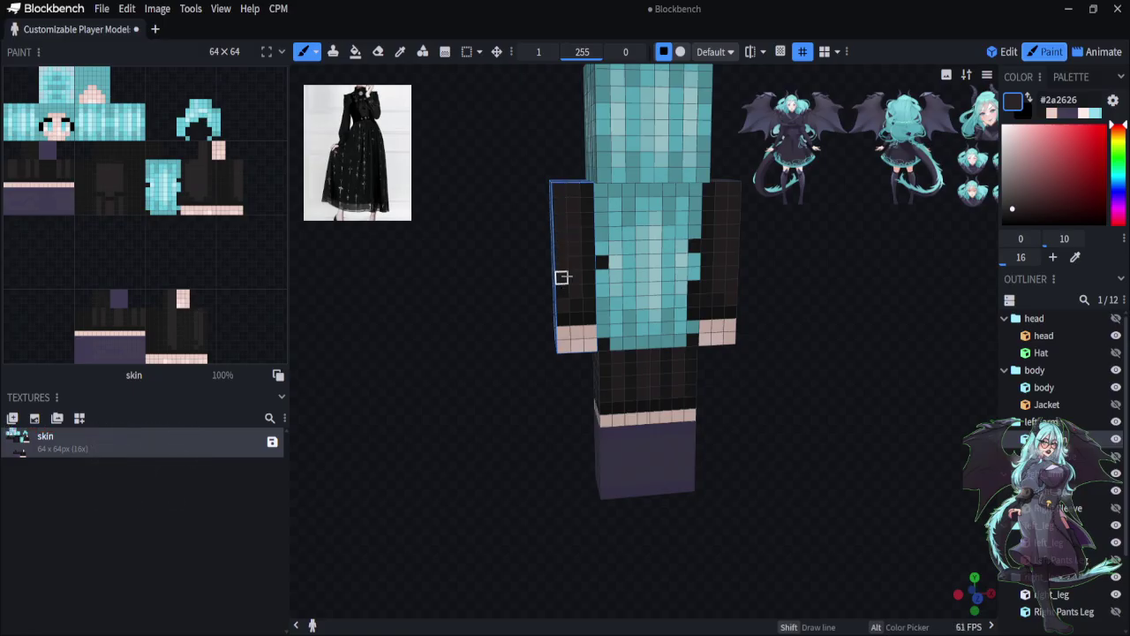
left_click_drag(470, 575, 563, 549)
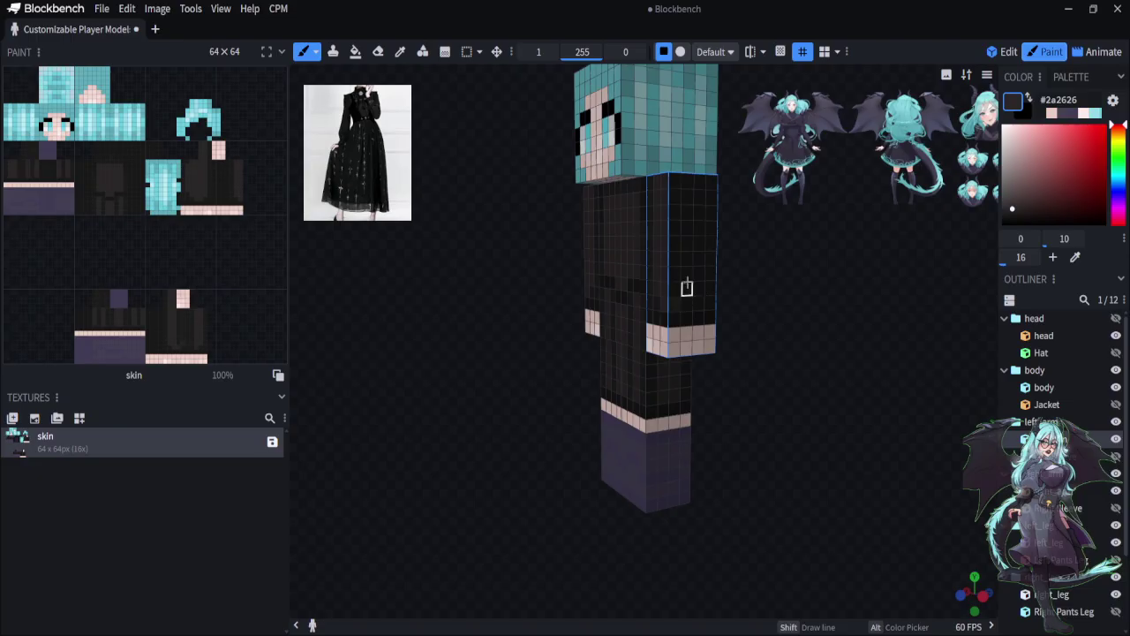
left_click_drag(553, 523, 565, 494)
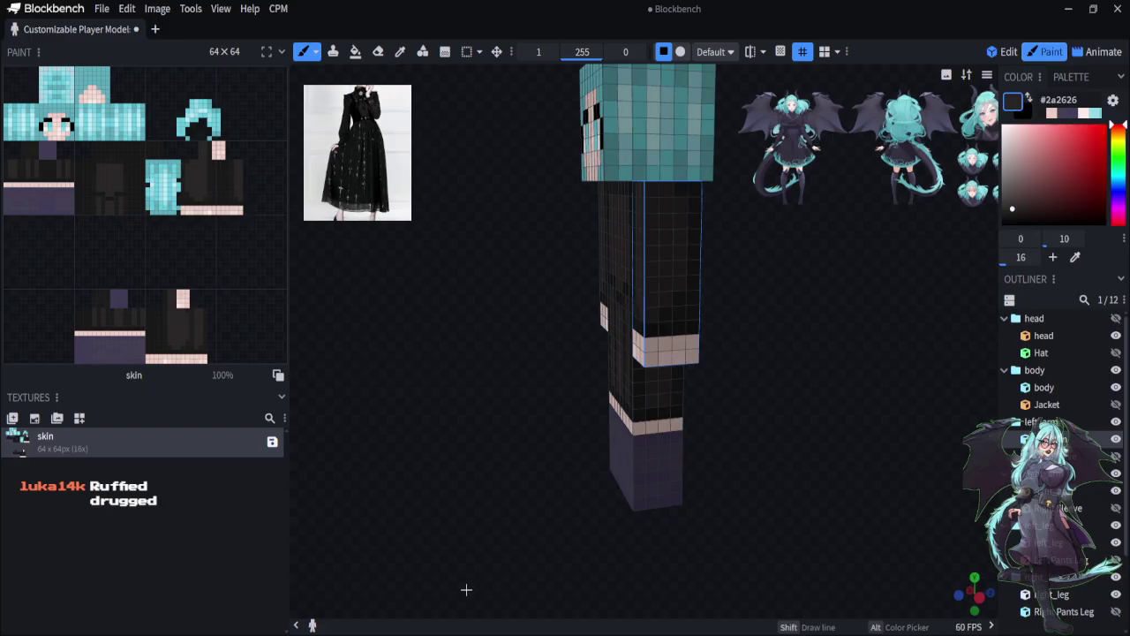
Choose #222121 and repaint the highlights and vertical skirt folds on the torso's and both legs' fronts with it
left_click_drag(472, 529, 558, 563)
scroll(575, 535, "down", 3)
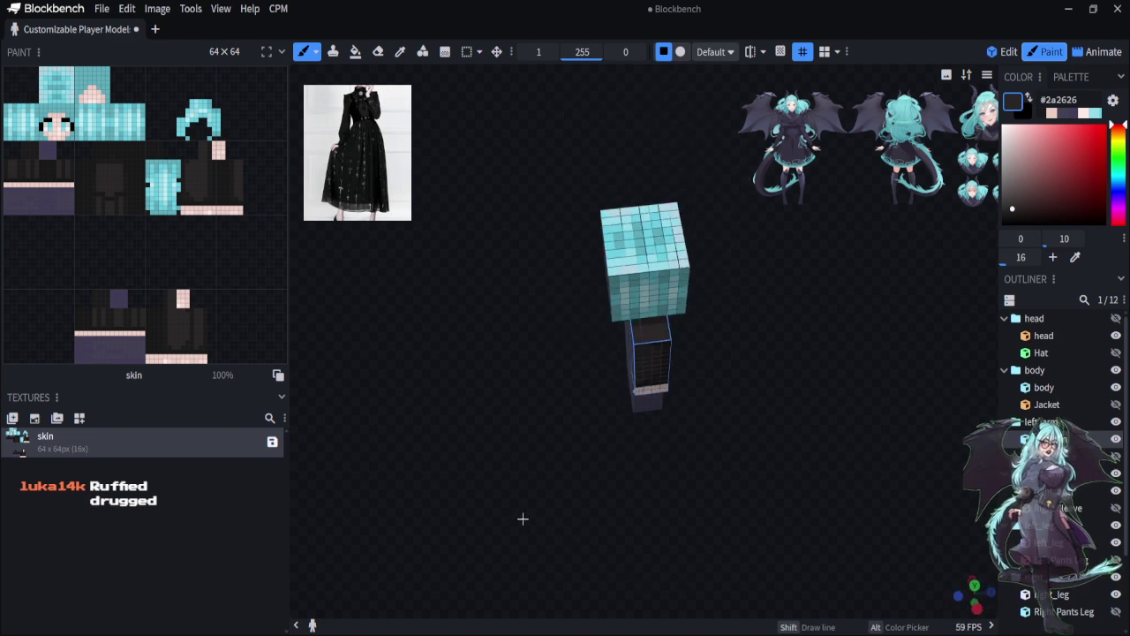
left_click_drag(522, 518, 825, 433)
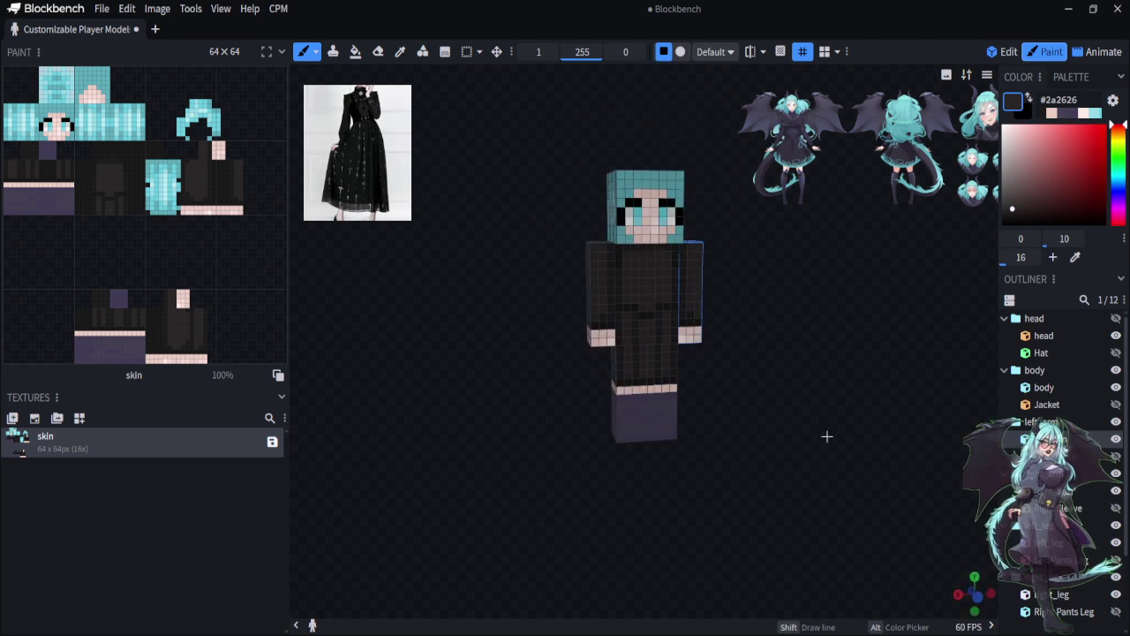
scroll(909, 450, "up", 3)
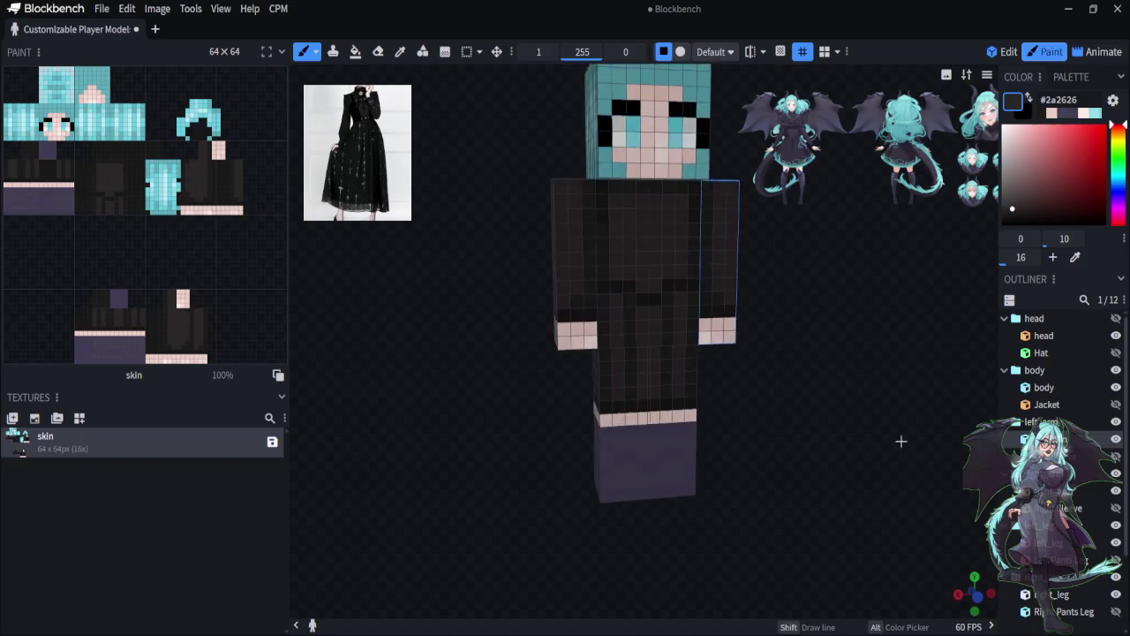
left_click(1005, 215)
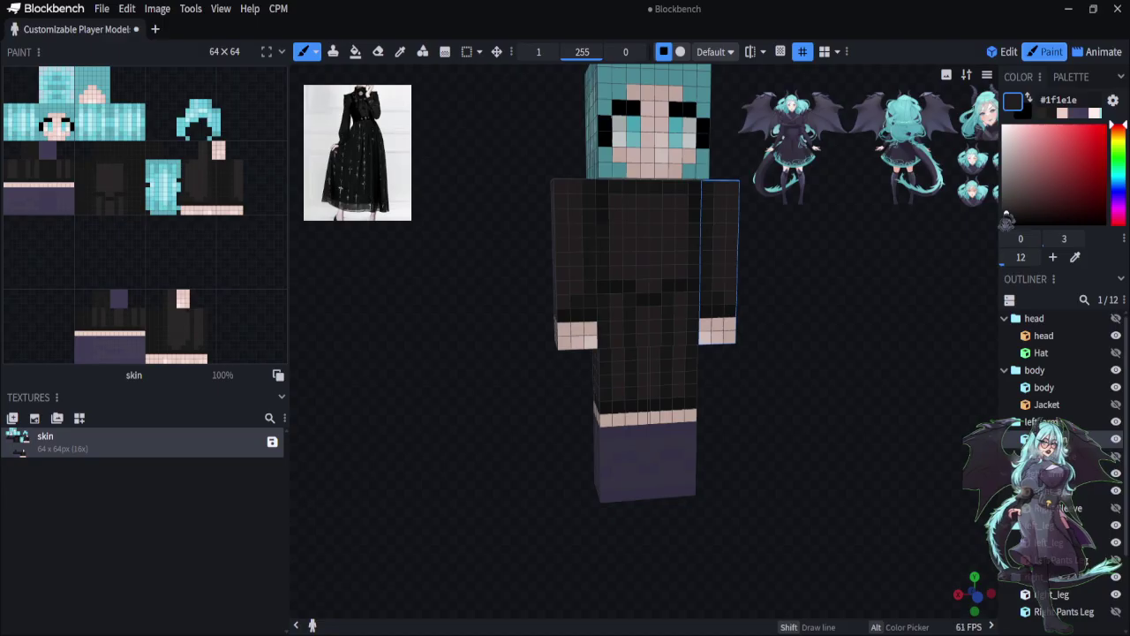
left_click(1005, 212)
left_click(354, 52)
left_click(648, 220)
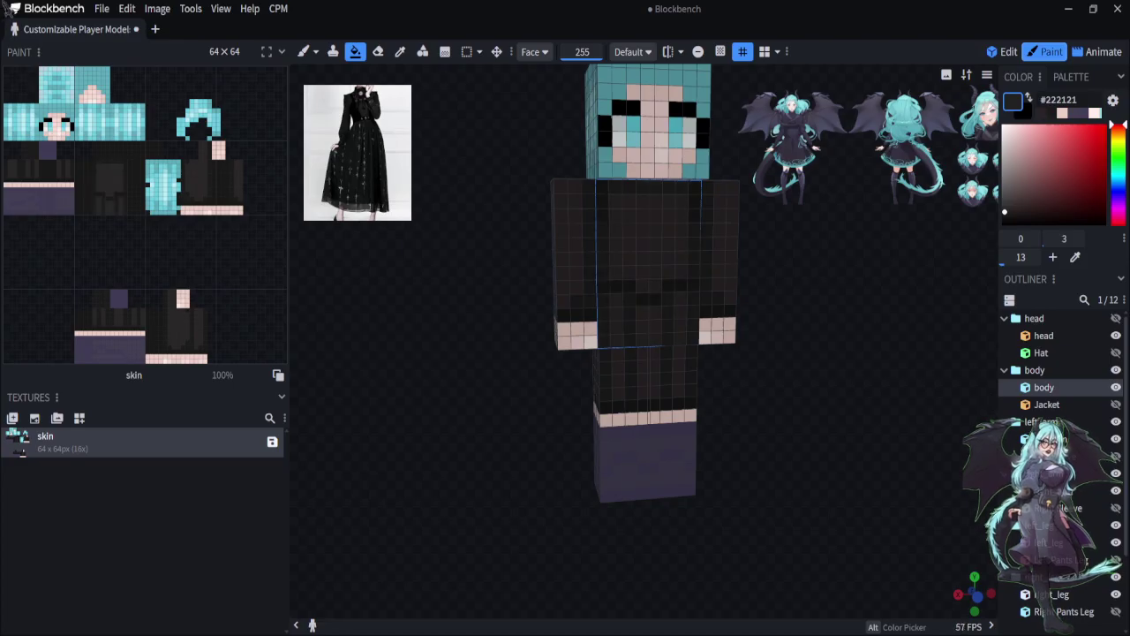
left_click(305, 52)
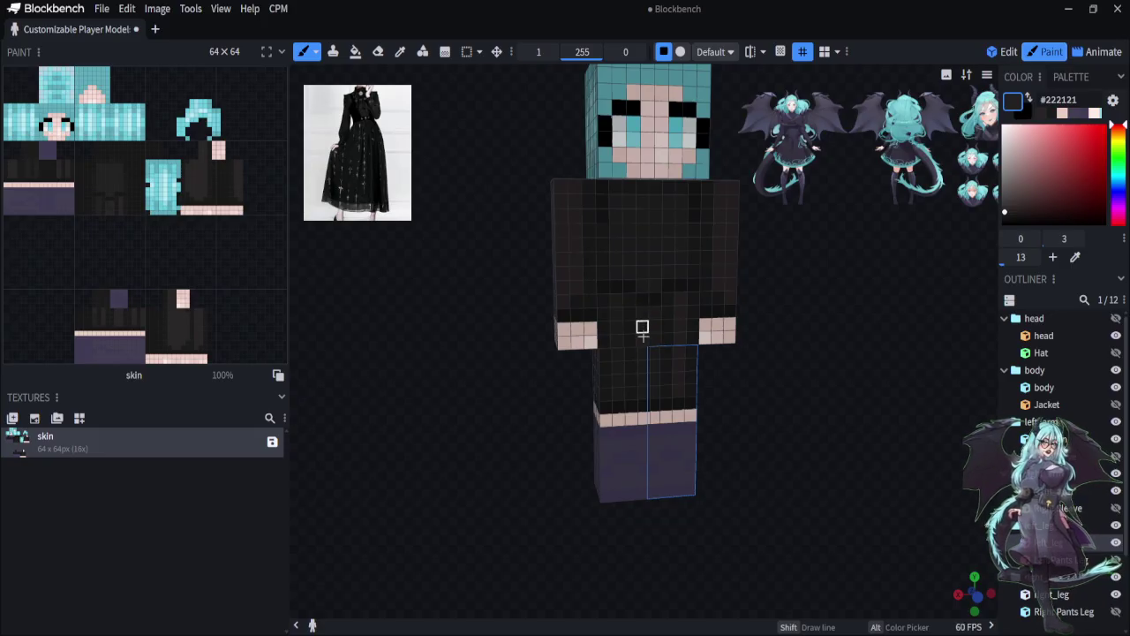
left_click(680, 326)
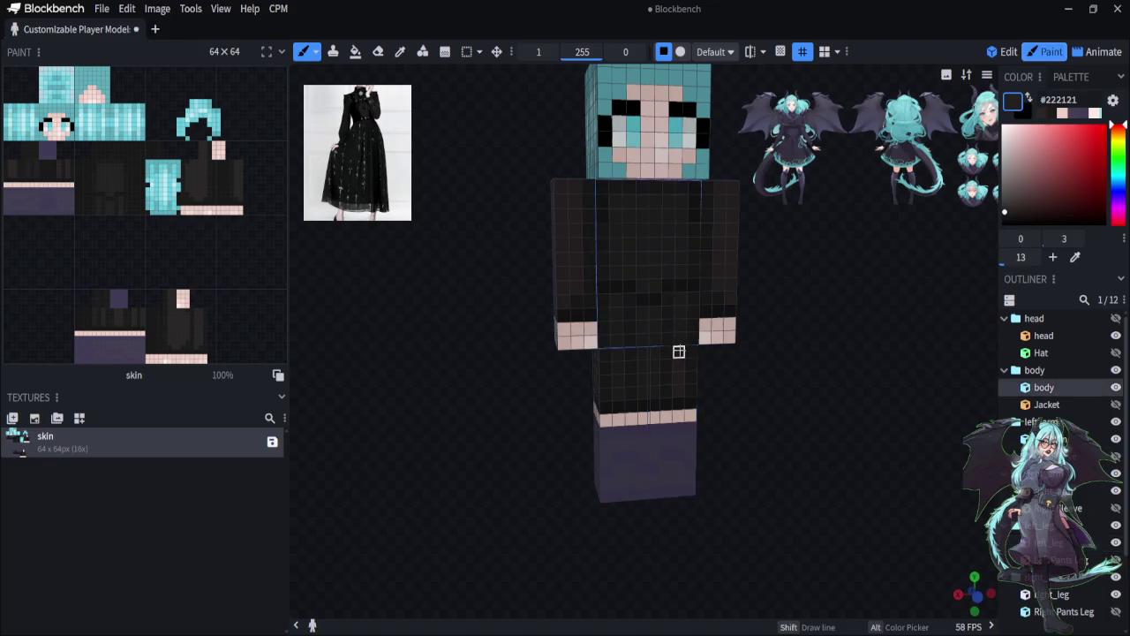
left_click(561, 300)
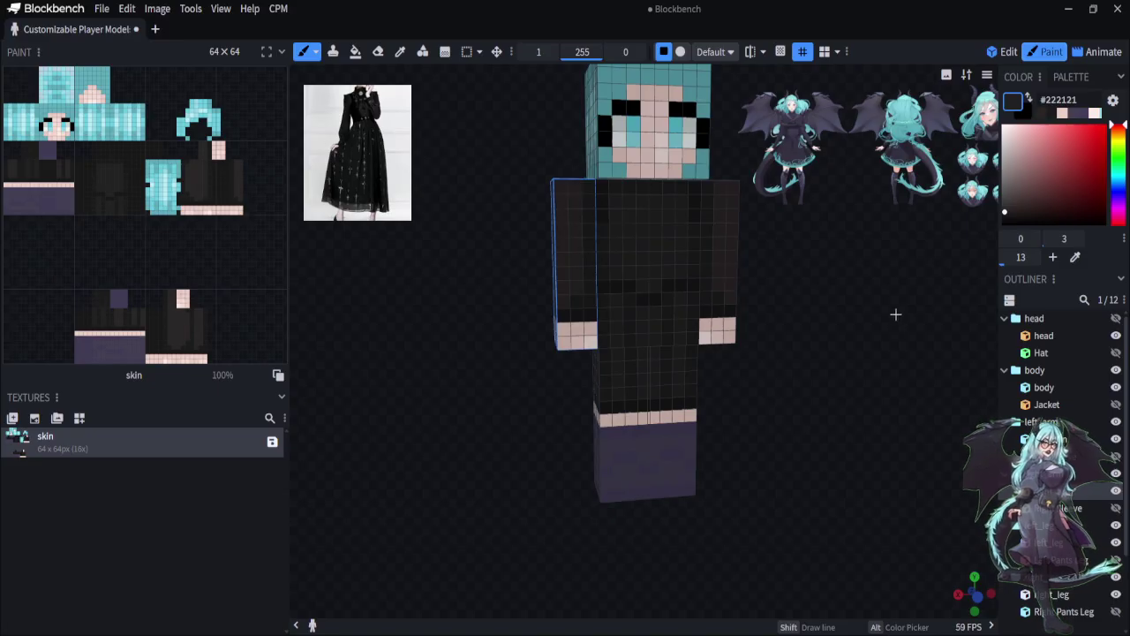
Repaint the skirt folds on the backs and outer sides of both legs in #222121
left_click_drag(757, 510, 570, 409)
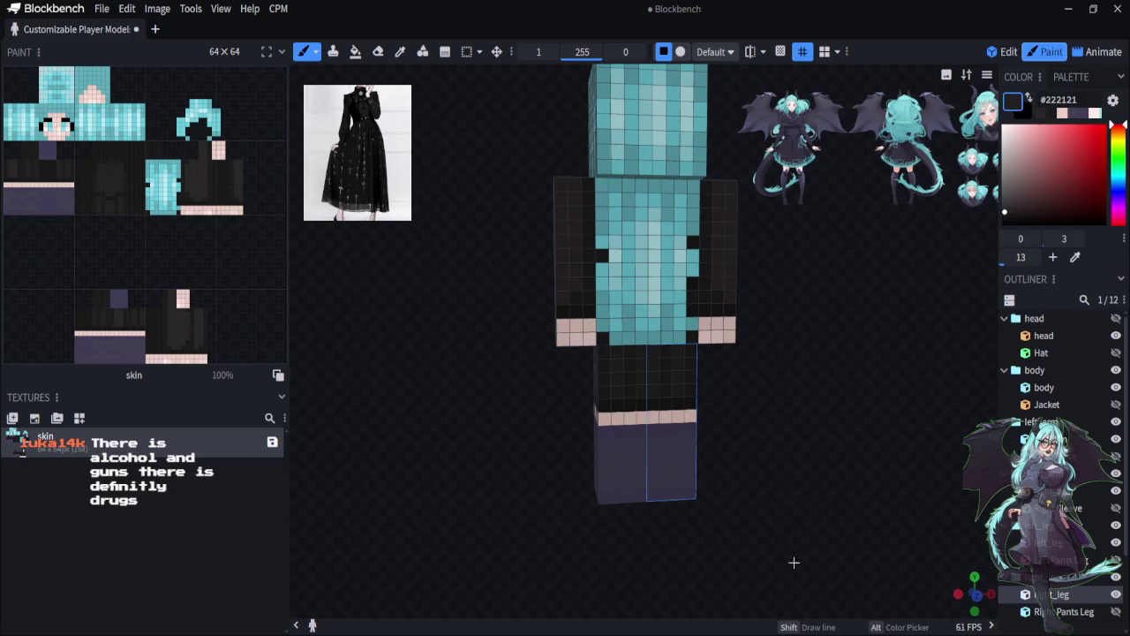
mouse_move(794, 563)
left_mouse_down()
mouse_move(504, 570)
mouse_move(651, 295)
left_mouse_up()
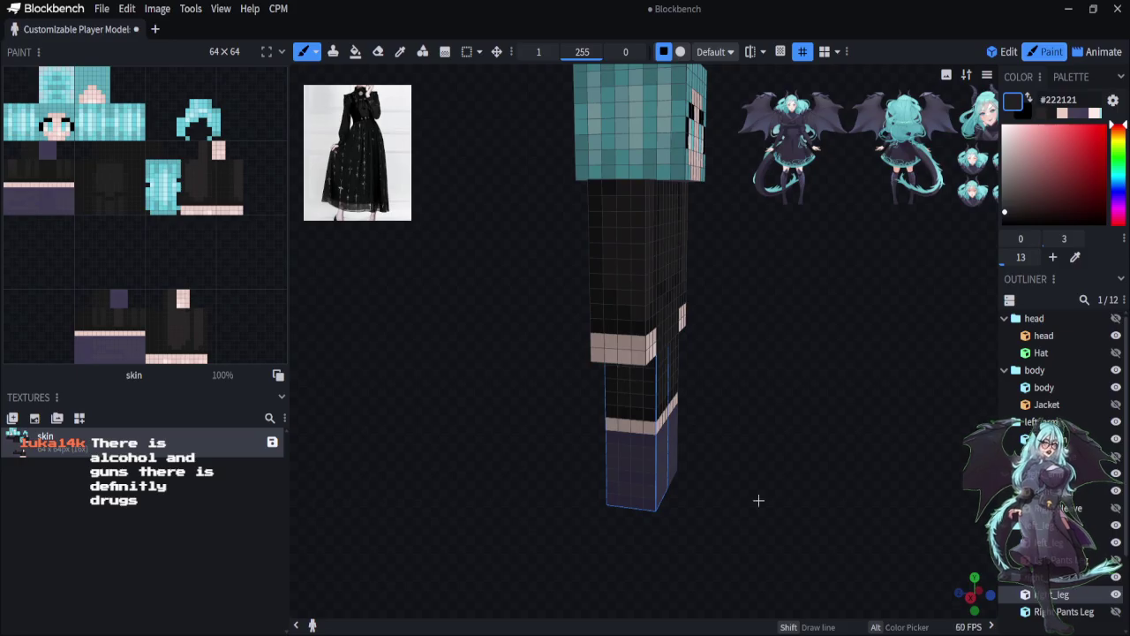
left_click_drag(758, 501, 810, 460)
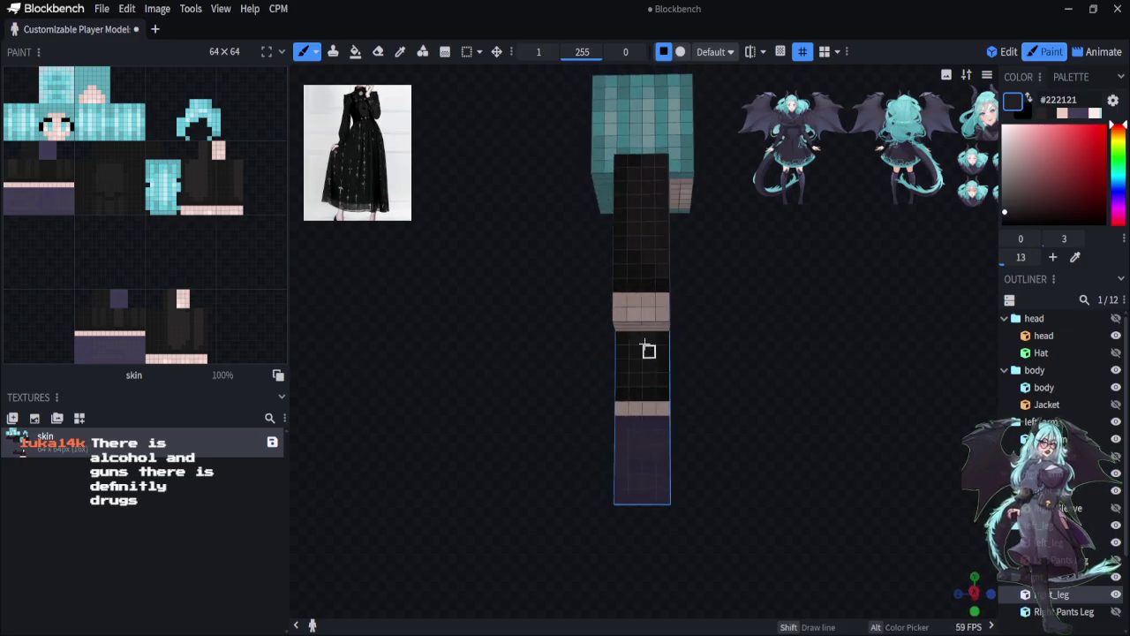
left_click_drag(835, 517, 565, 429)
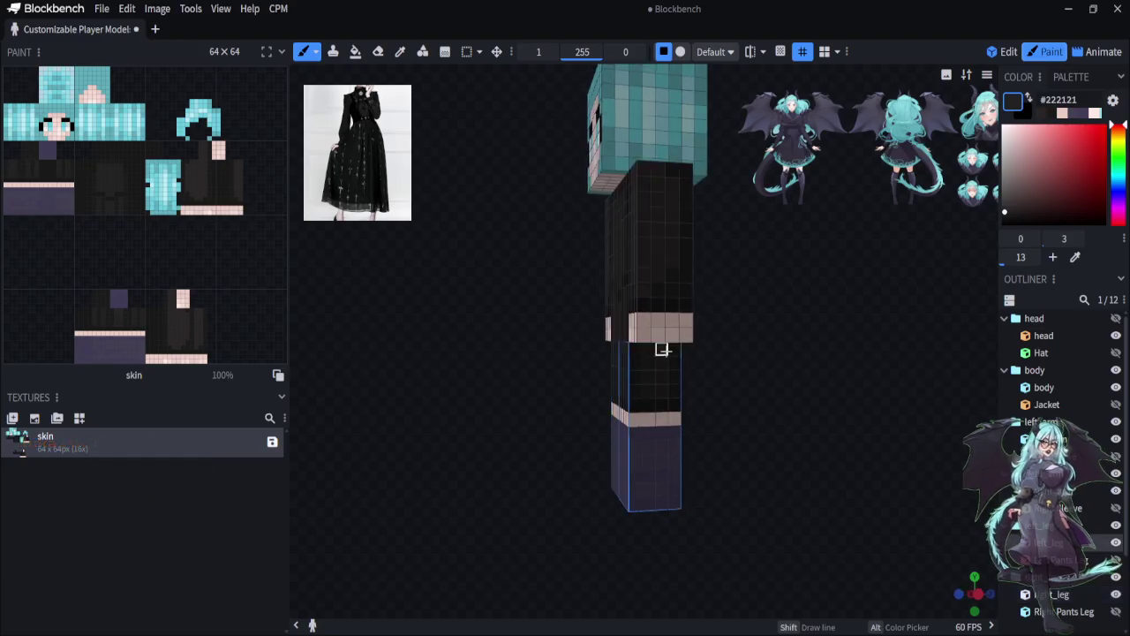
left_click_drag(734, 533, 729, 575)
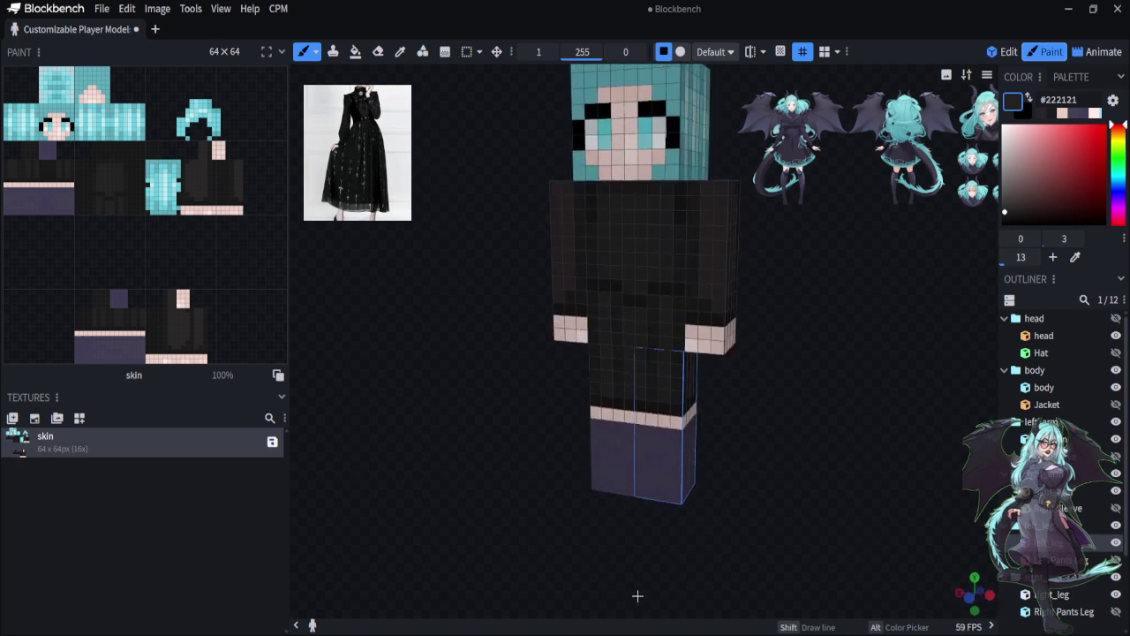
Recolour the highlights on the right sleeve's front, outer side and back to #222121
left_click_drag(616, 570, 625, 575)
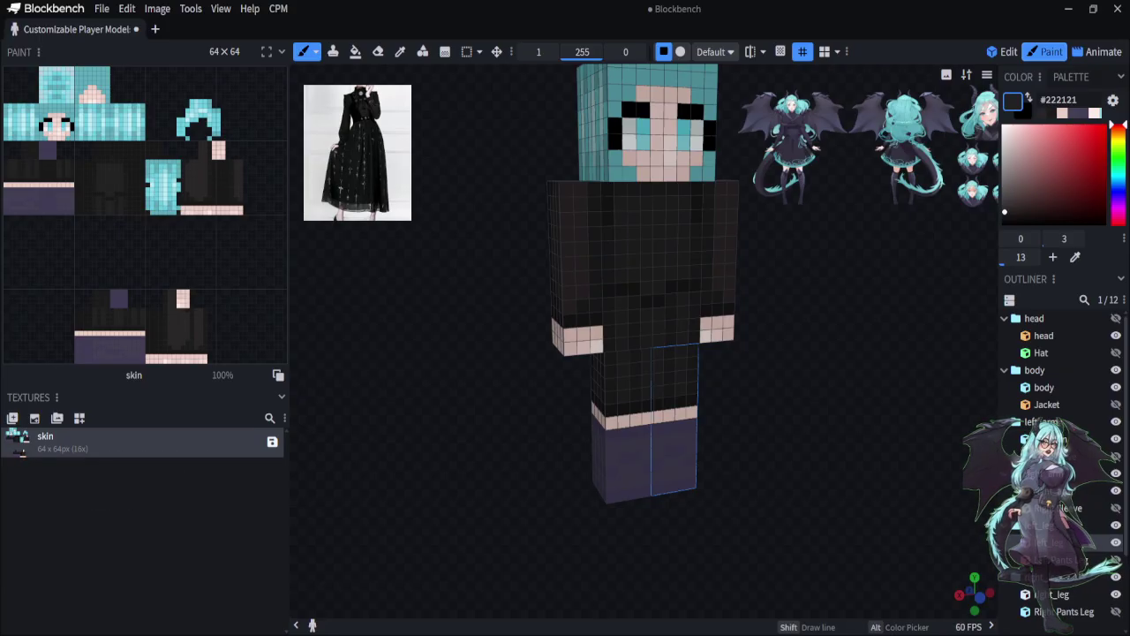
left_click_drag(901, 380, 797, 481)
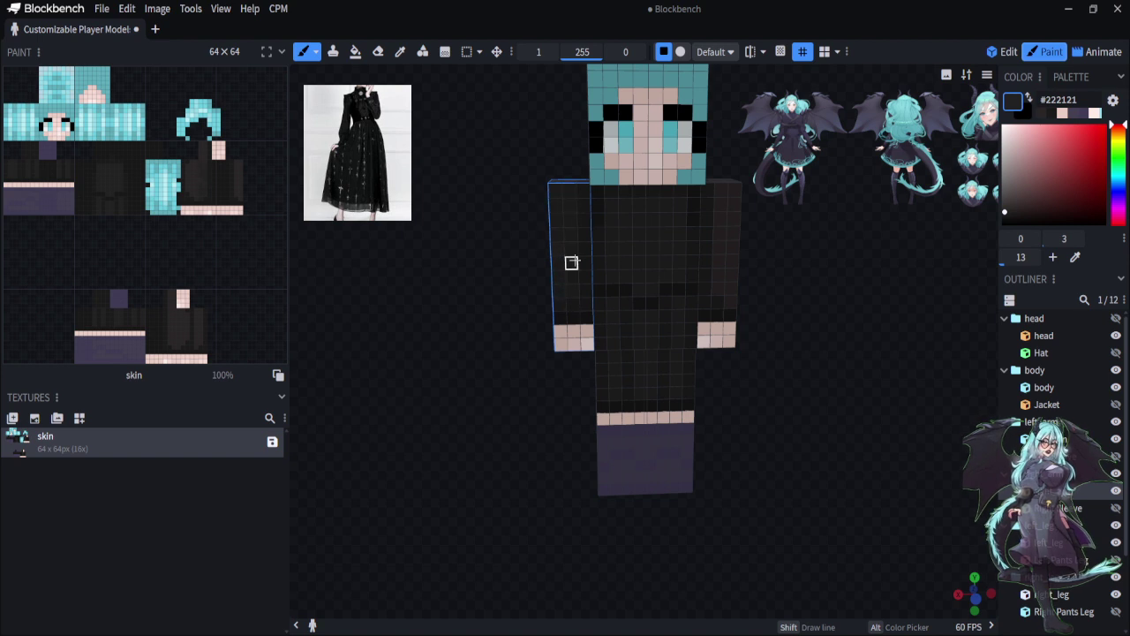
left_click_drag(502, 535, 714, 547)
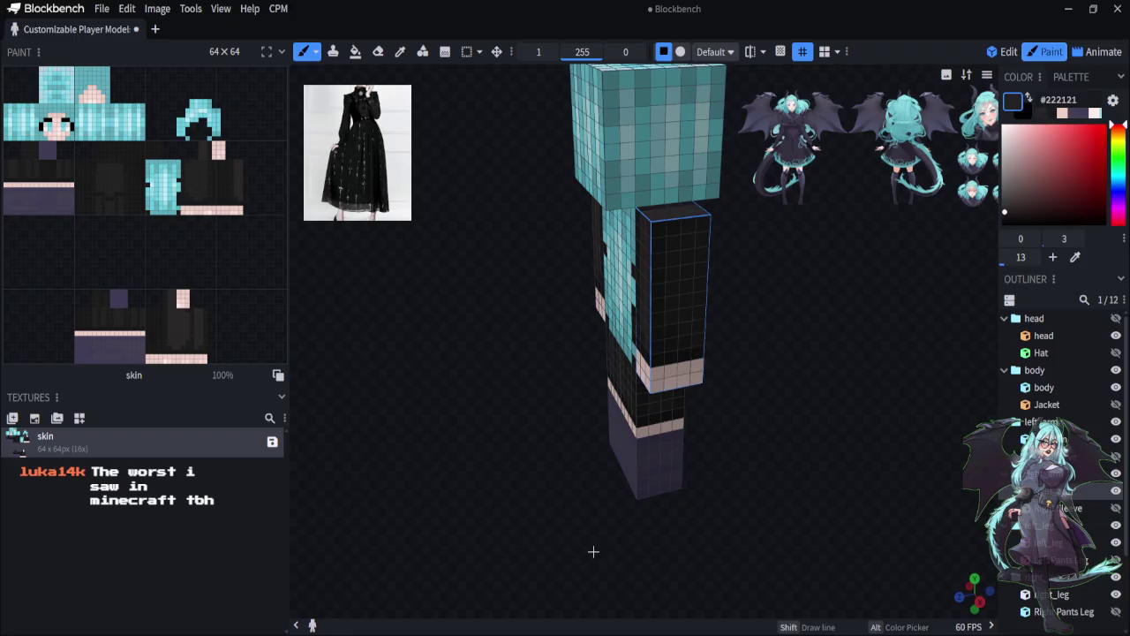
left_click_drag(593, 551, 720, 548)
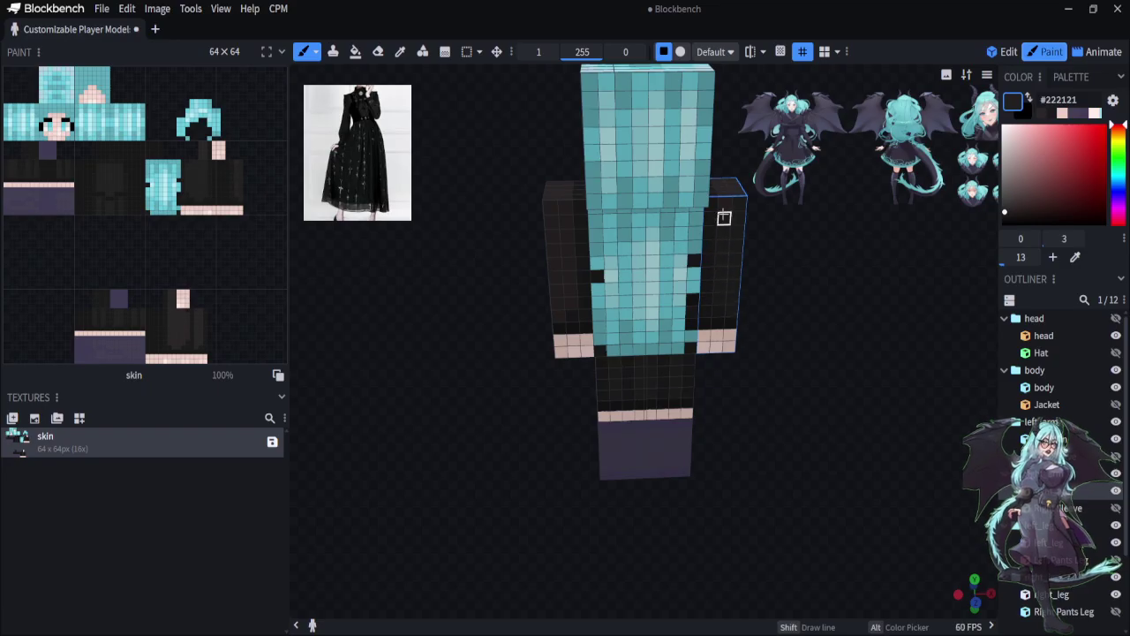
Recolour the highlights on the left sleeve's back and outer side and on both shoulder tops to #222121
left_click(558, 316)
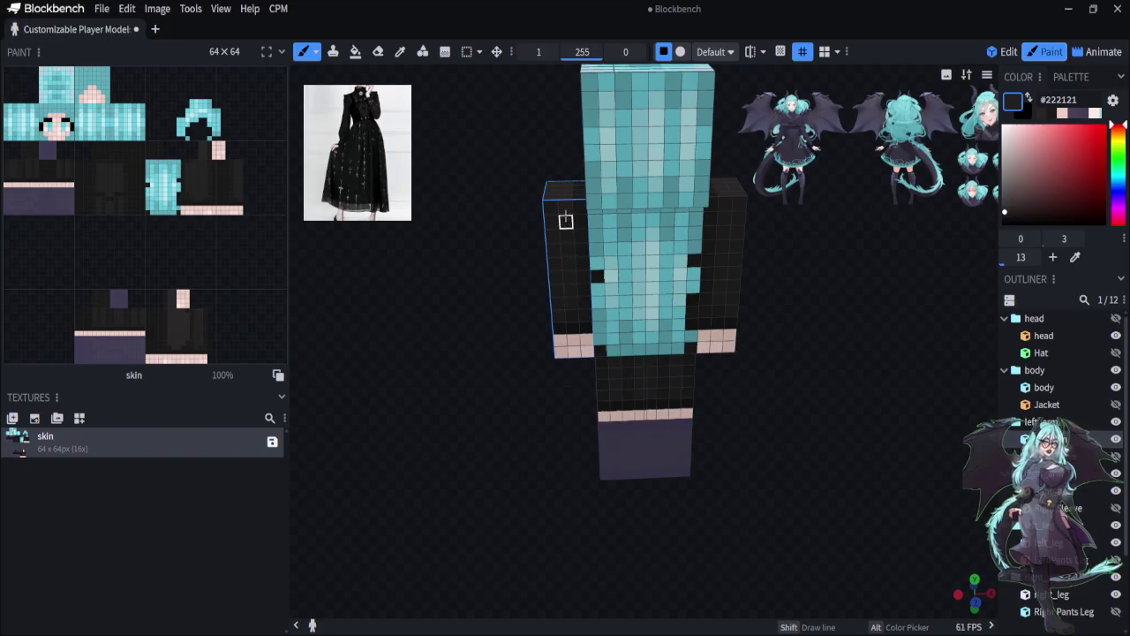
left_click_drag(507, 497, 674, 502)
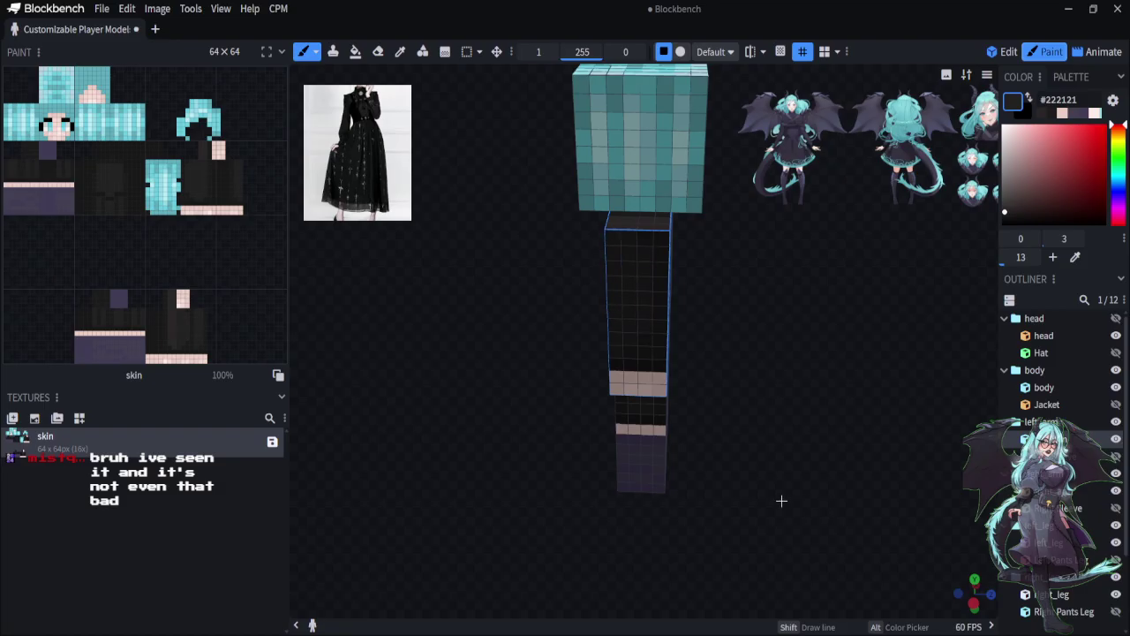
left_click_drag(781, 500, 569, 524)
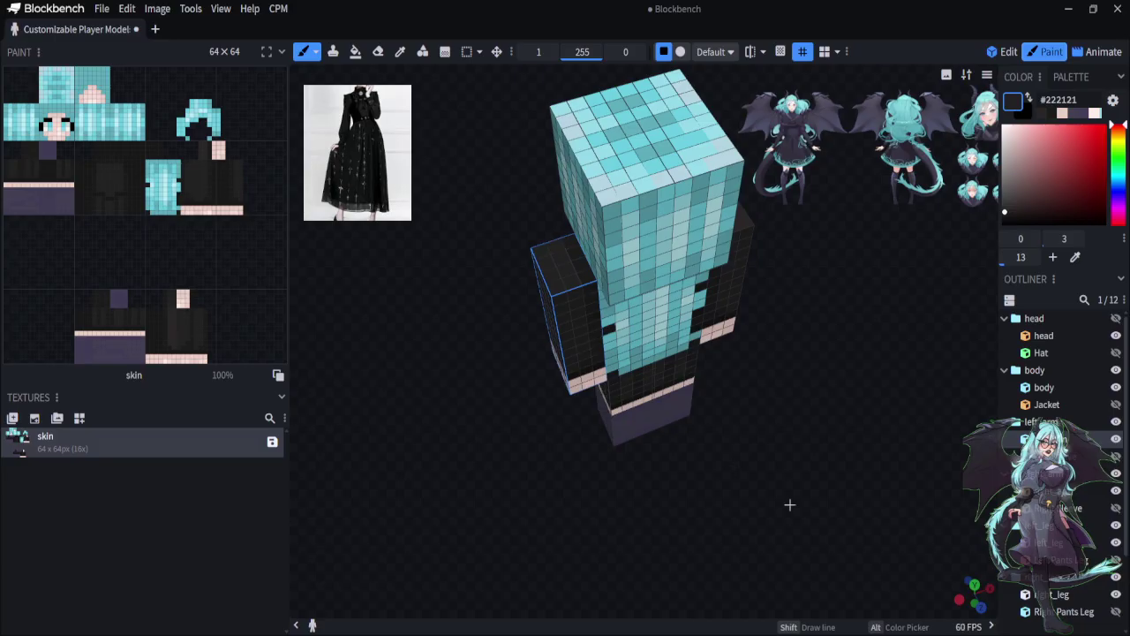
left_click_drag(789, 504, 661, 396)
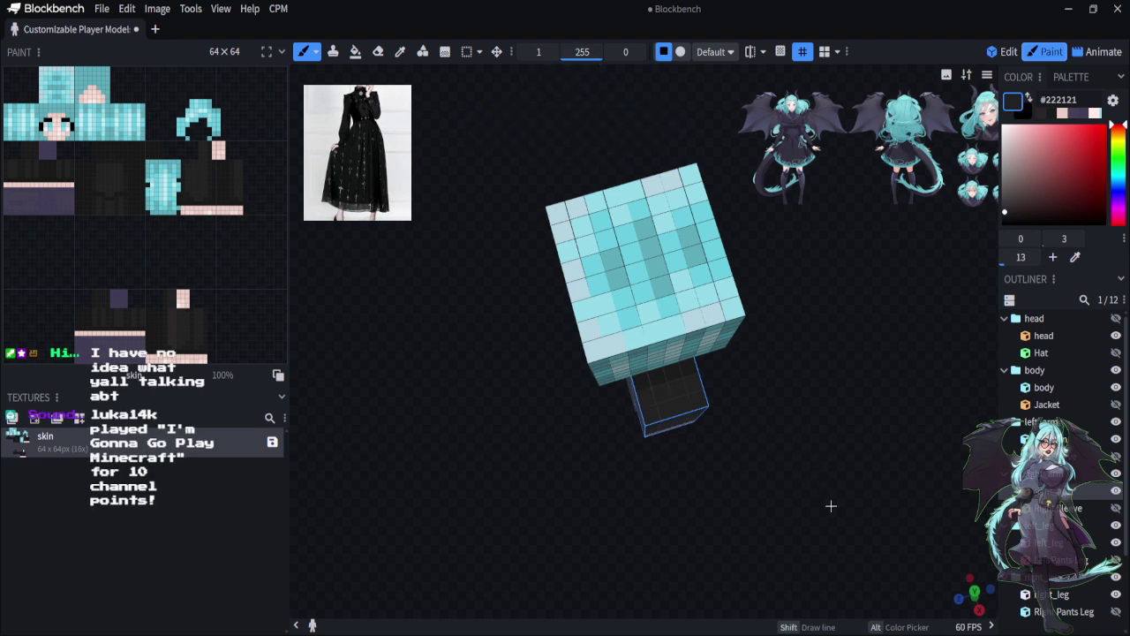
left_click_drag(830, 506, 580, 457)
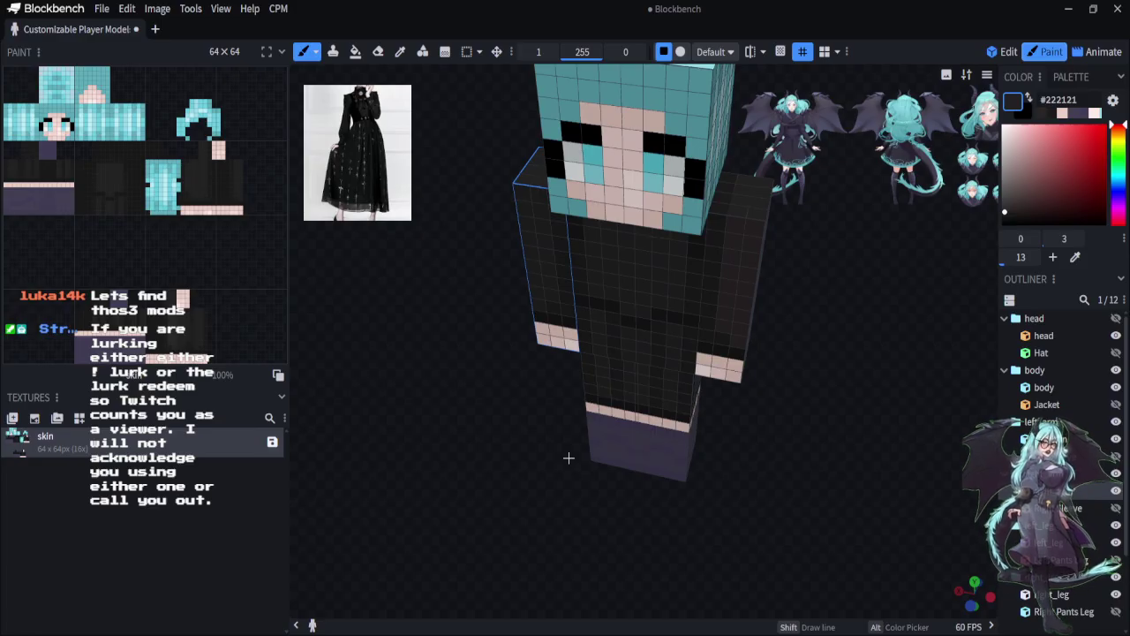
Examine the shaded dress from several distances and angles, briefly showing the Hat layer for comparison
left_click_drag(569, 457, 547, 457)
scroll(547, 457, "down", 6)
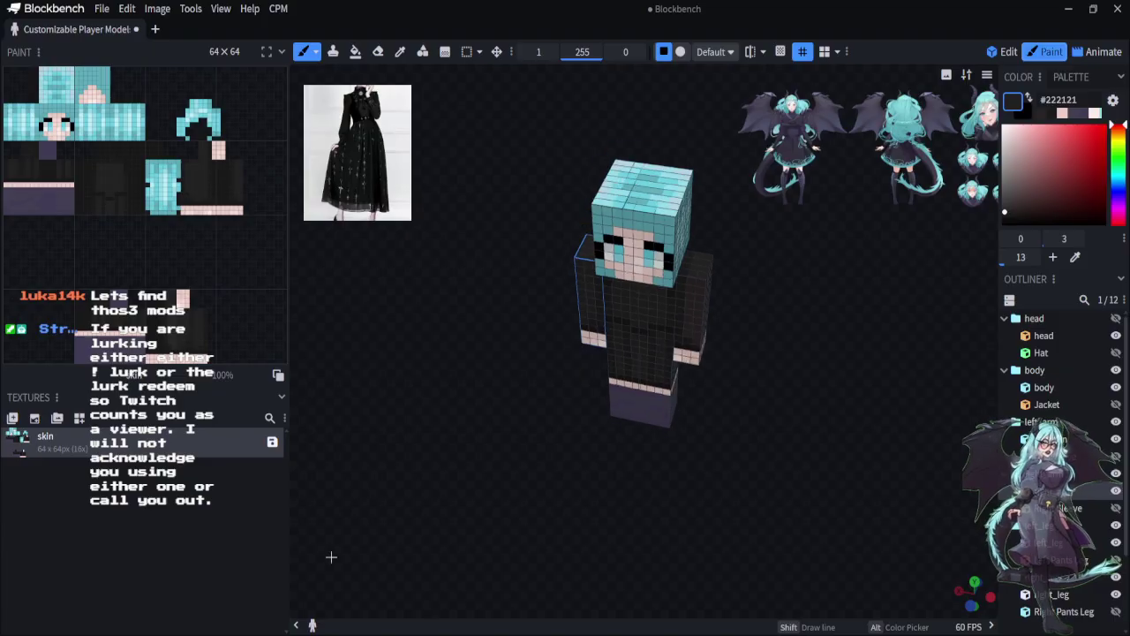
scroll(491, 507, "up", 5)
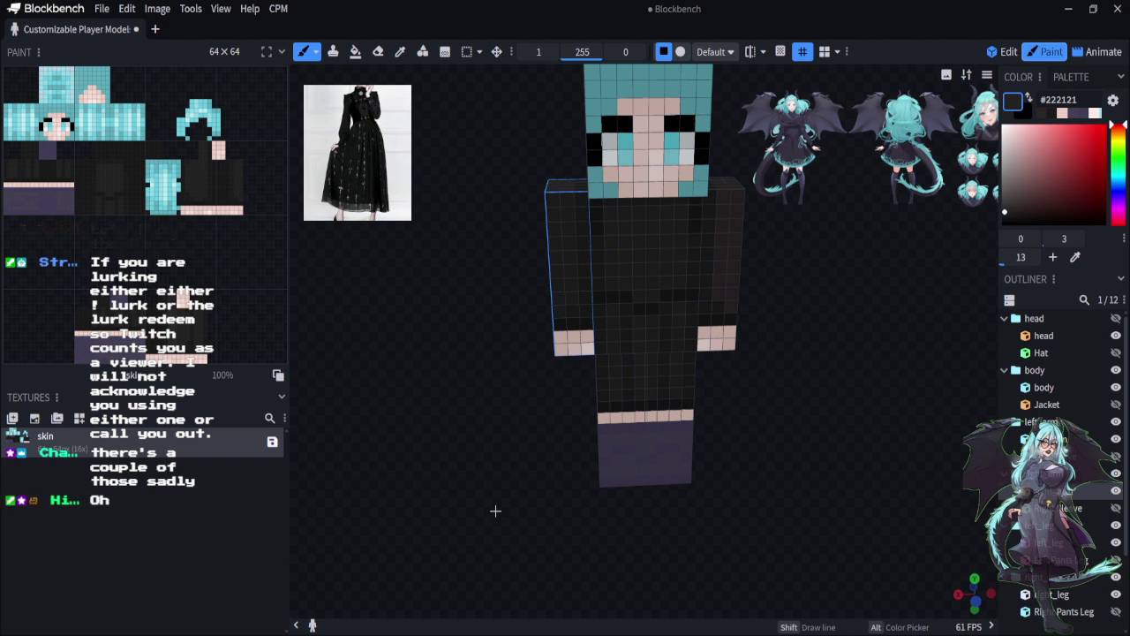
scroll(495, 509, "down", 4)
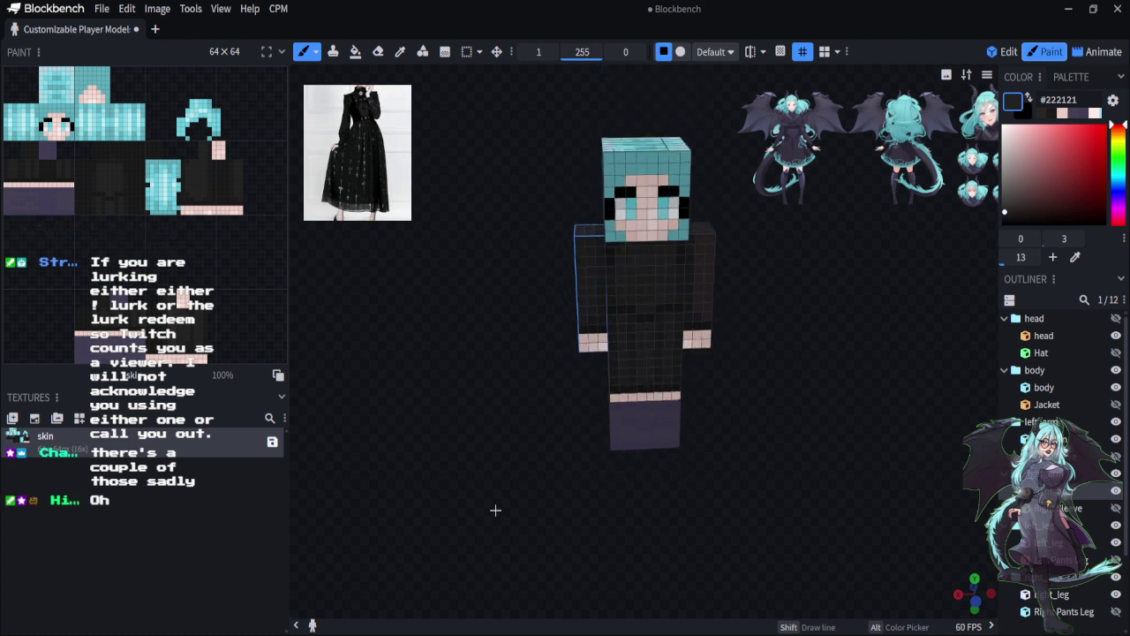
scroll(495, 509, "up", 3)
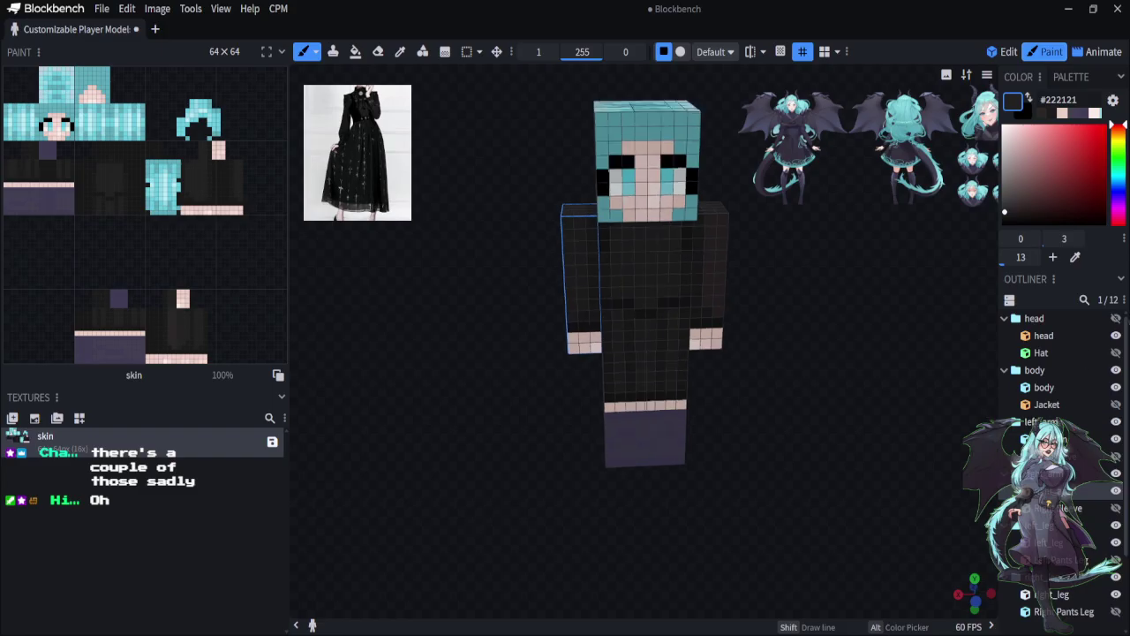
left_click(1115, 352)
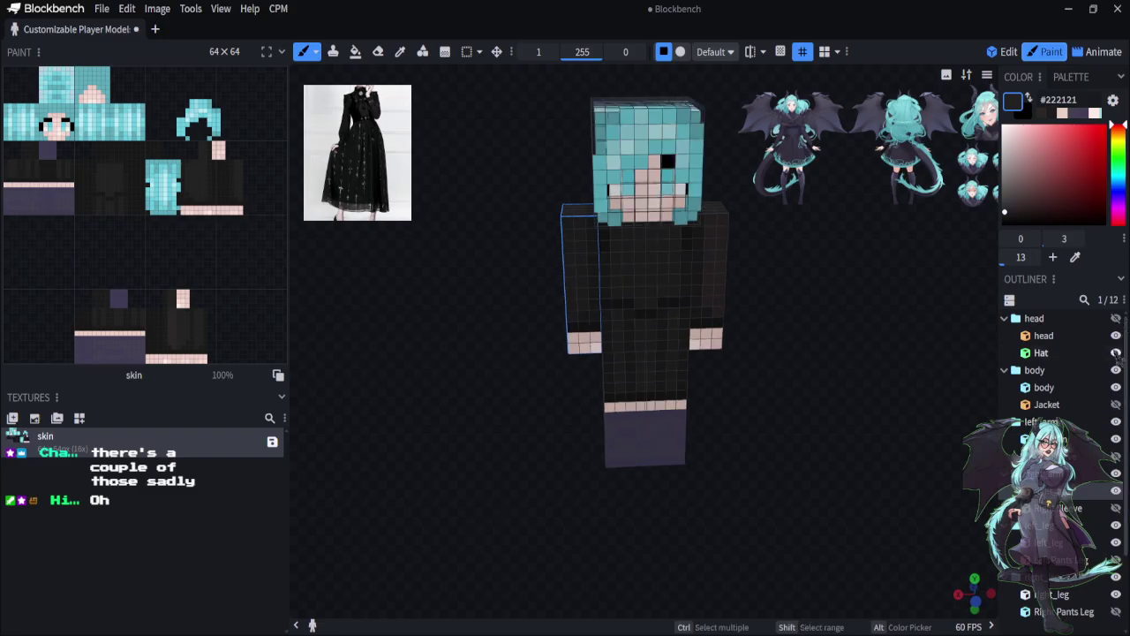
left_click(1116, 353)
left_click_drag(731, 492, 812, 492)
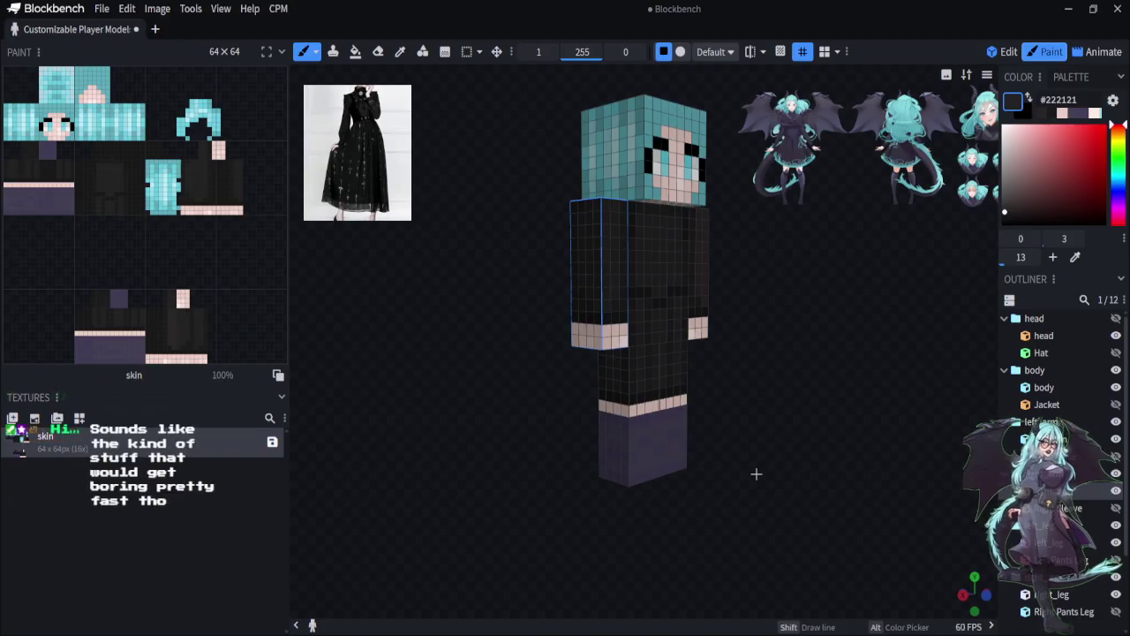
left_click_drag(734, 562, 618, 583)
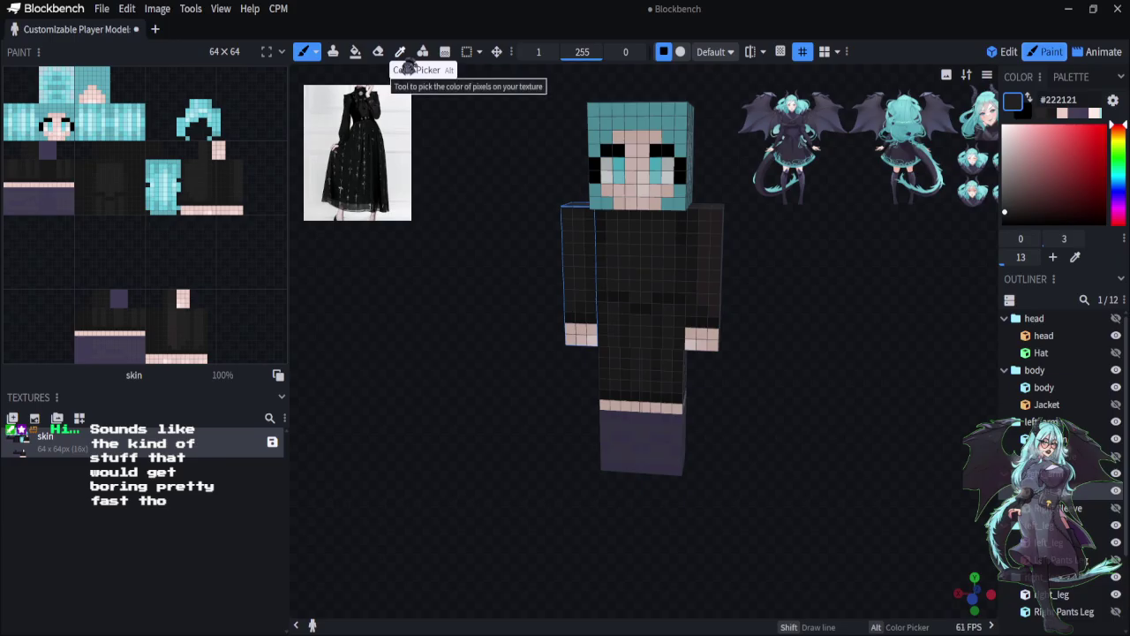
Sample the dress colour from the torso's front and set a lighter brush colour of #383434 for the bodice
left_click(408, 67)
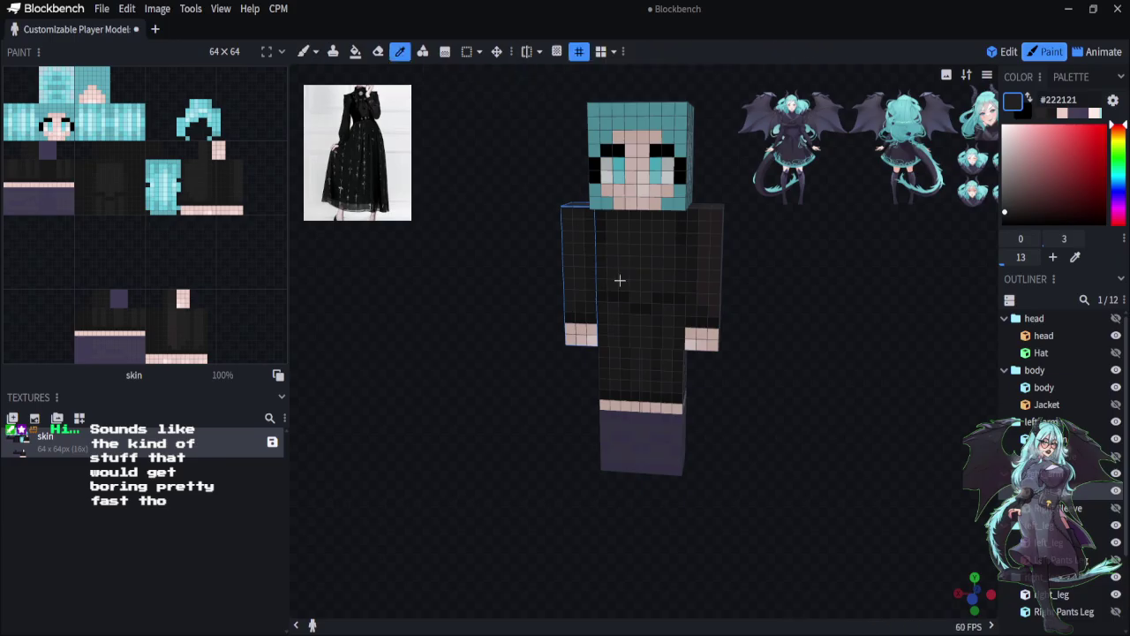
left_click(621, 262)
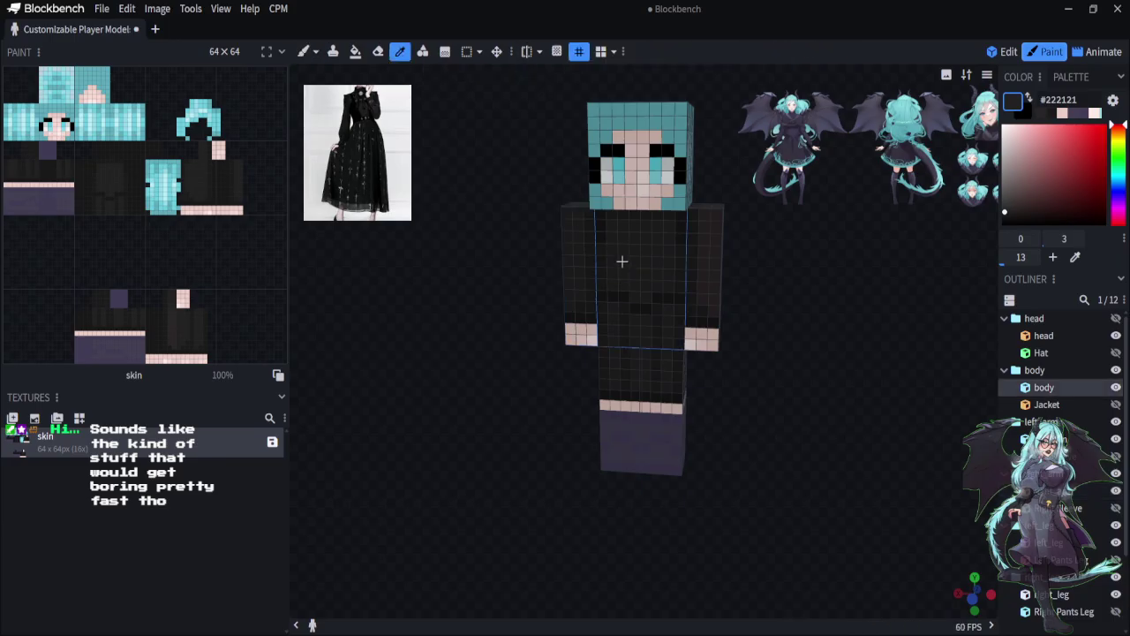
left_click(1008, 212)
left_click(1008, 203)
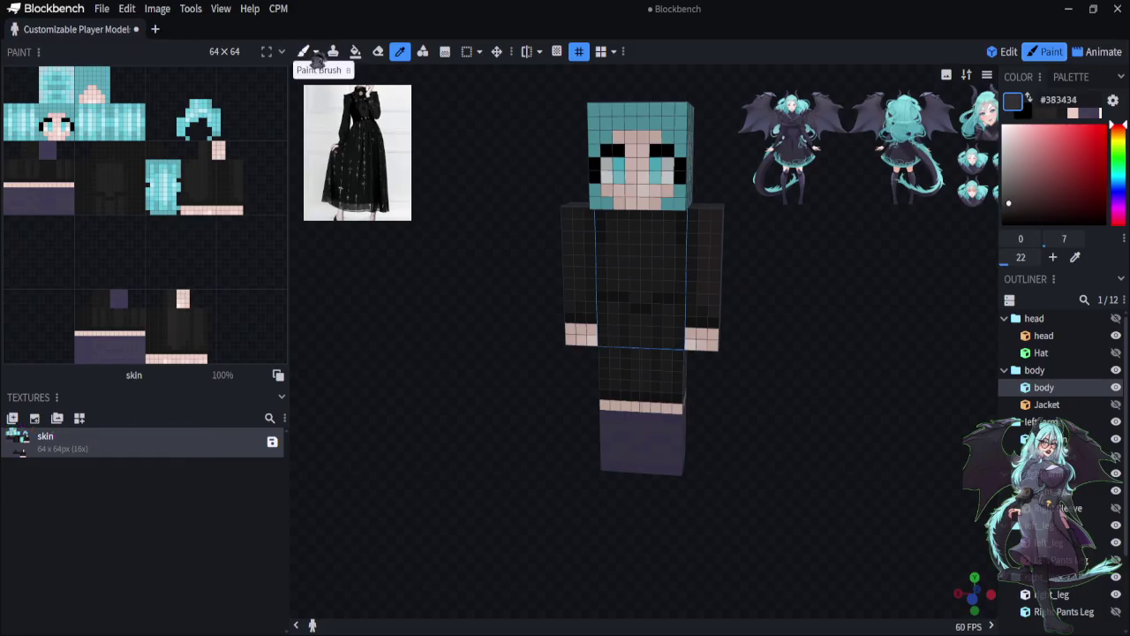
left_click(304, 51)
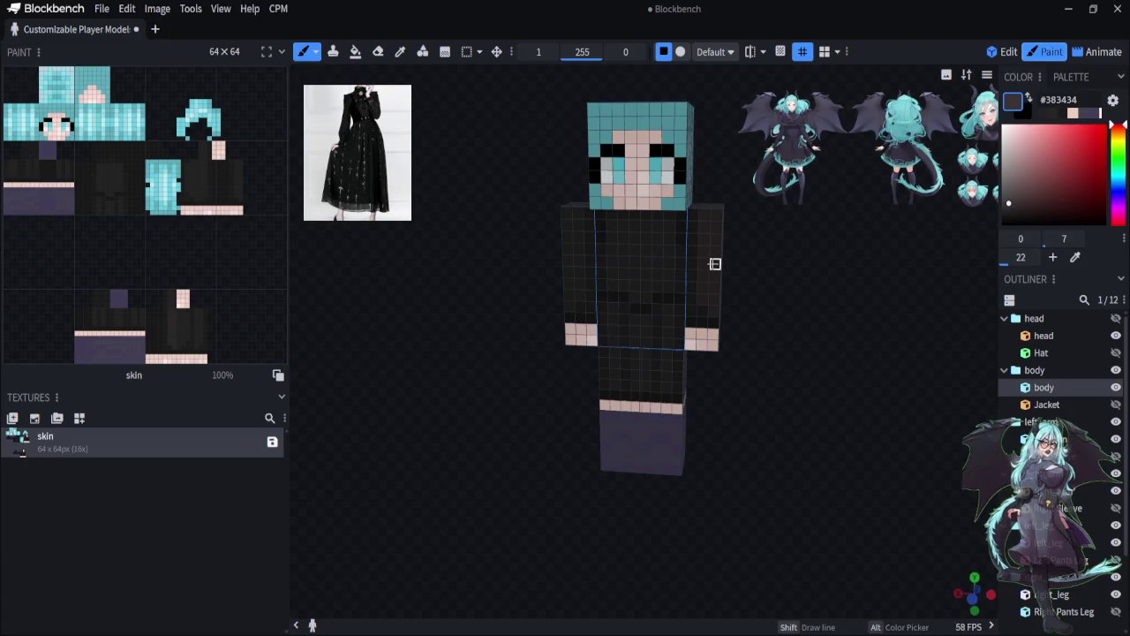
left_click_drag(754, 394, 777, 477)
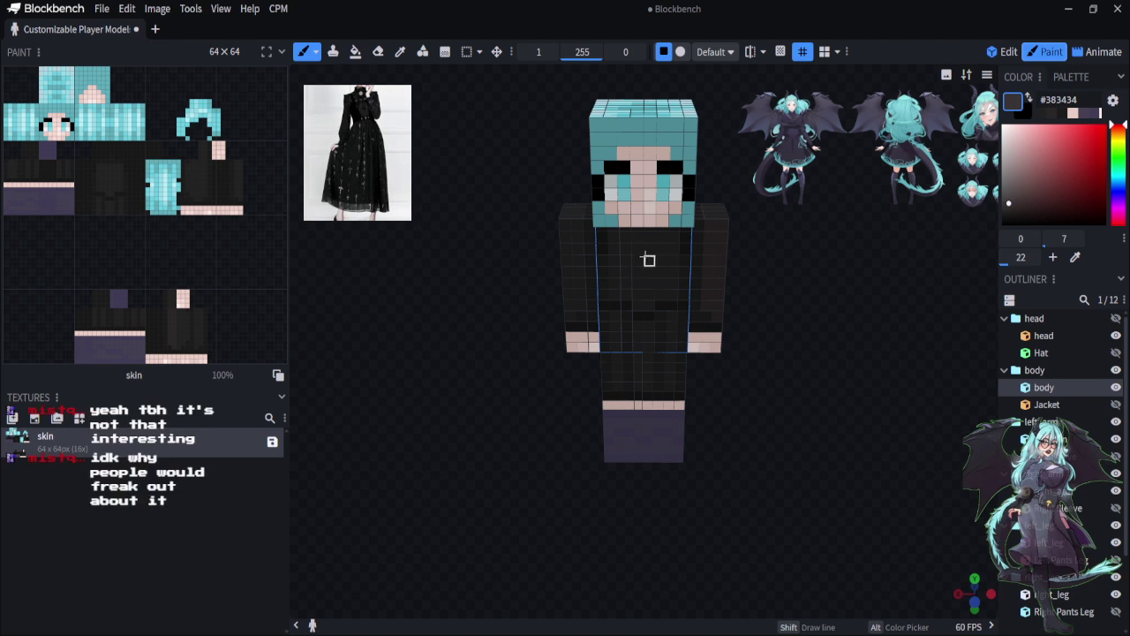
scroll(650, 251, "up", 3)
scroll(812, 442, "down", 2)
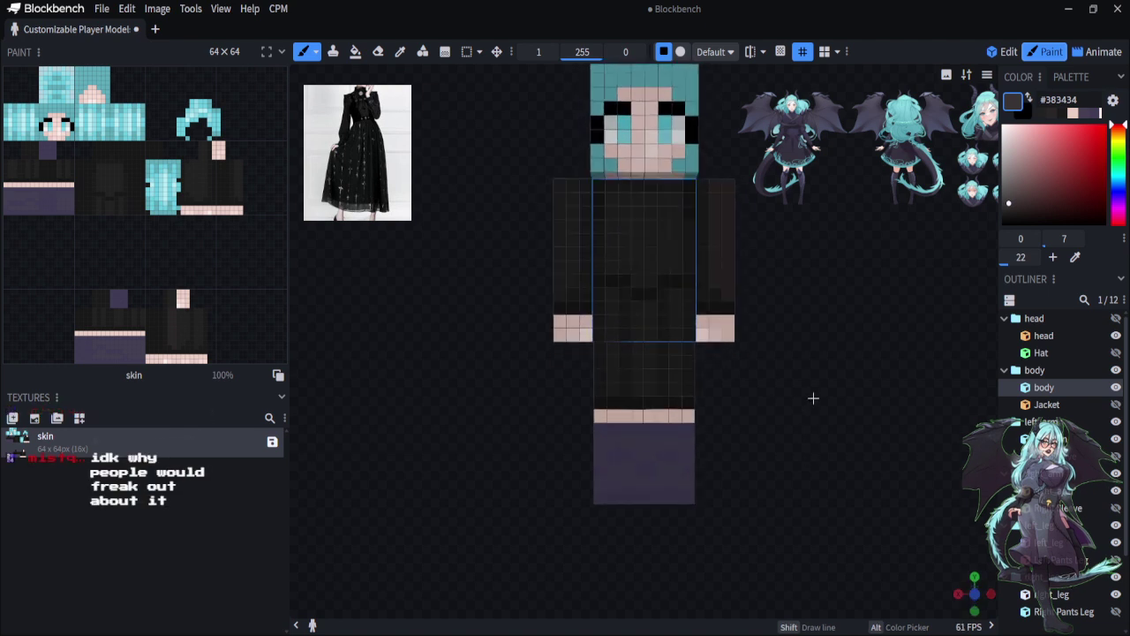
Sample #222121 from the right sleeve and recolour the remaining highlights on the left sleeve's front with it
scroll(781, 335, "down", 2)
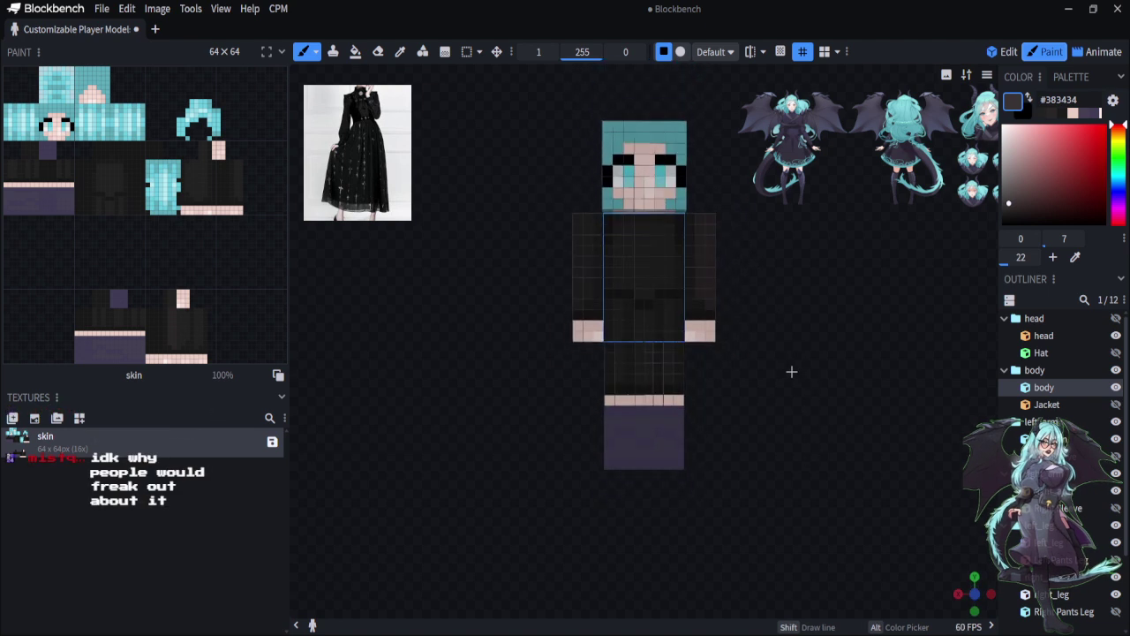
scroll(795, 393, "up", 1)
scroll(803, 404, "up", 2)
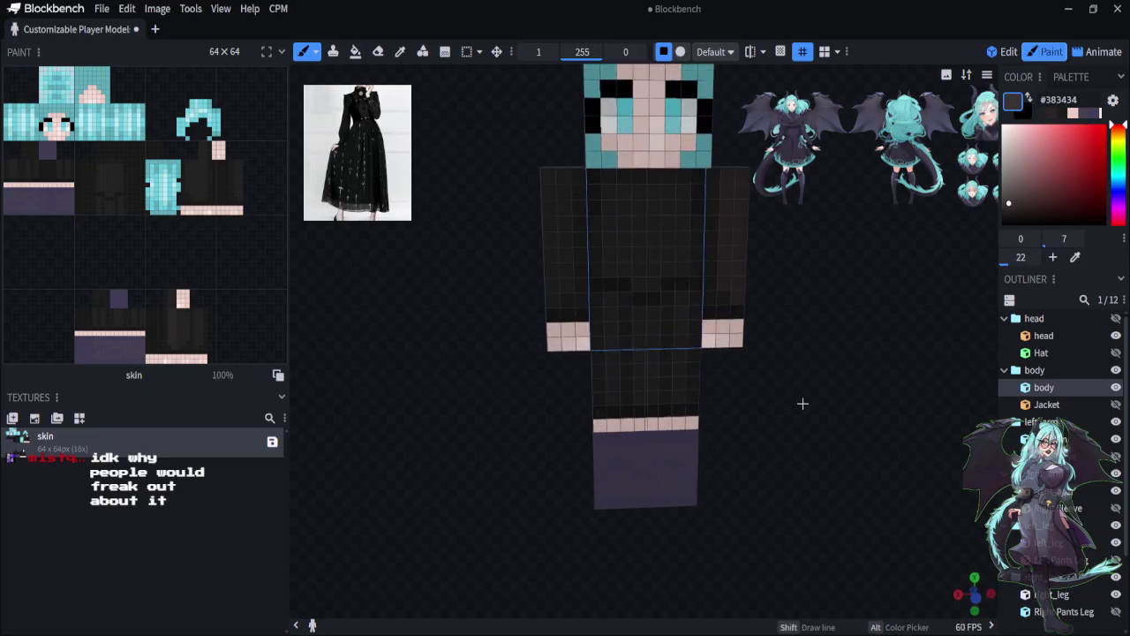
left_click_drag(803, 403, 797, 356)
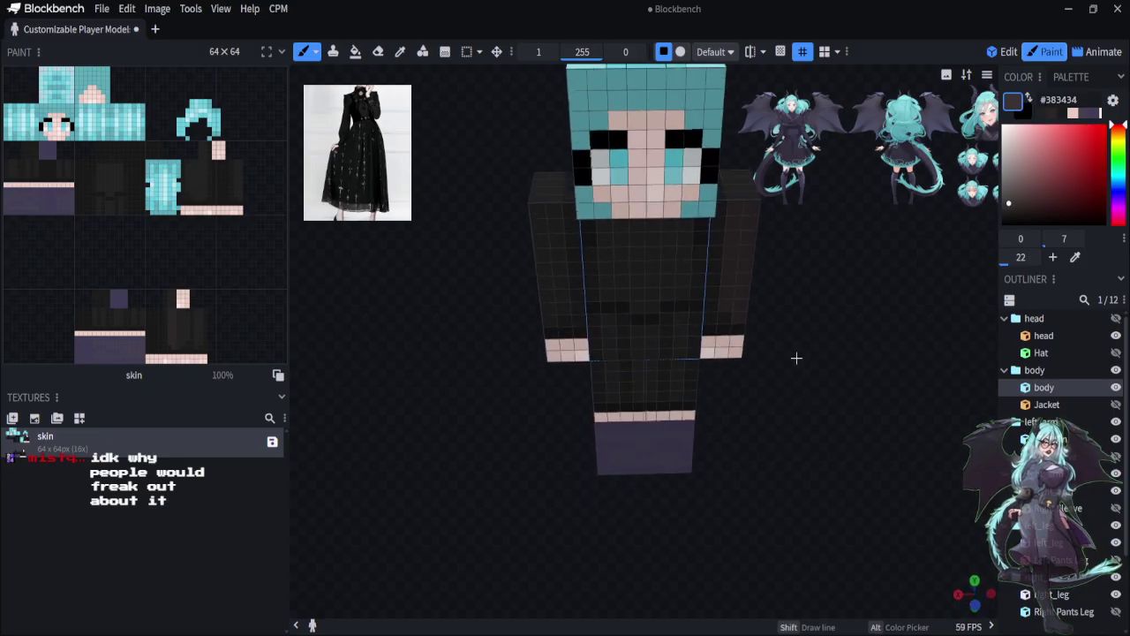
left_click(400, 52)
left_click(547, 265)
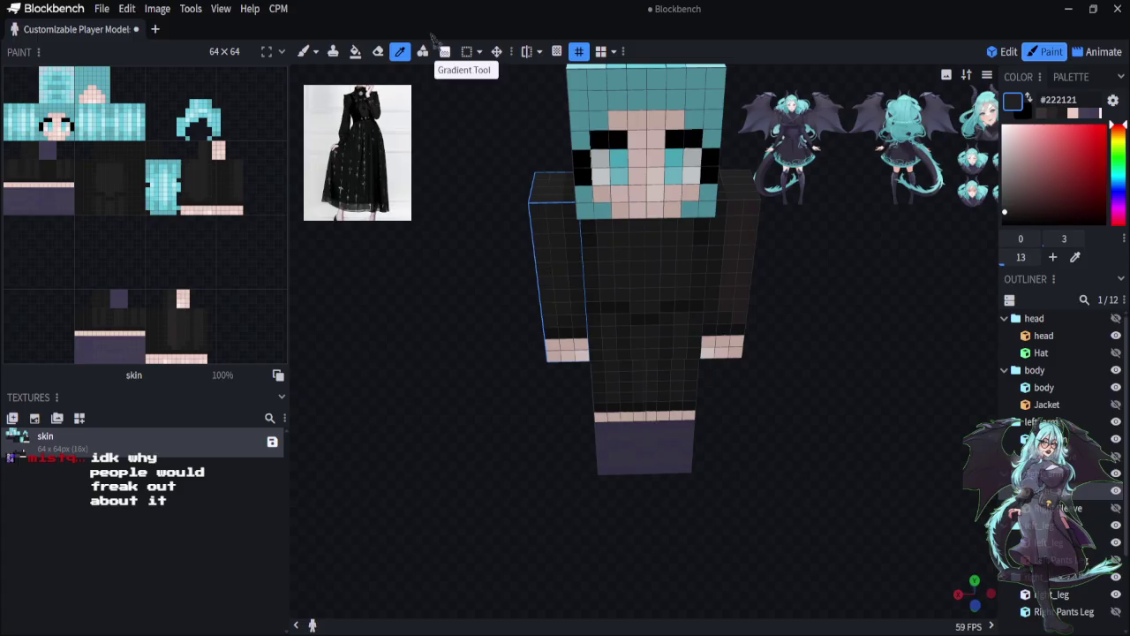
left_click(303, 51)
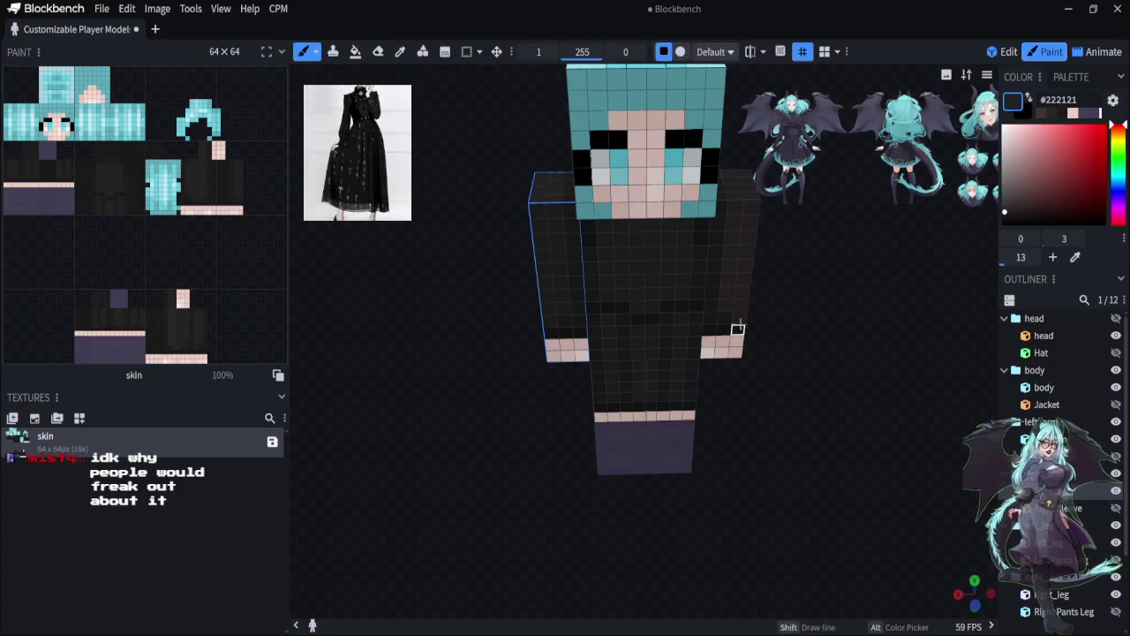
left_click(738, 318)
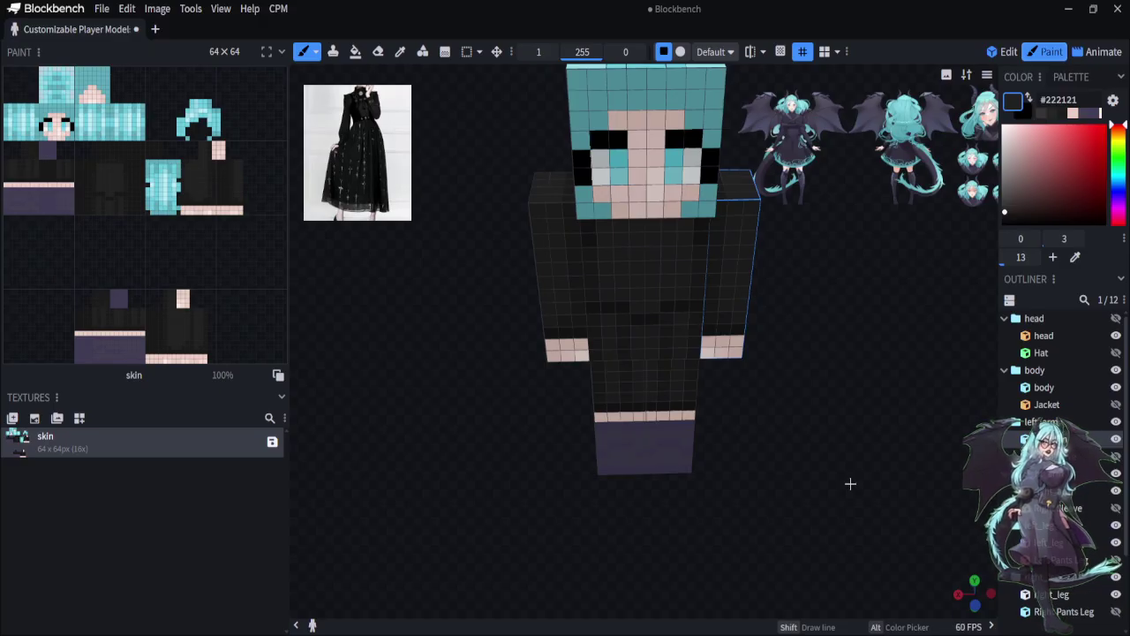
Paint a two-pixel pale blue buckle at the centre of the waist's front, one pixel #b9ccec and the other #c7d7f3
left_click(1119, 175)
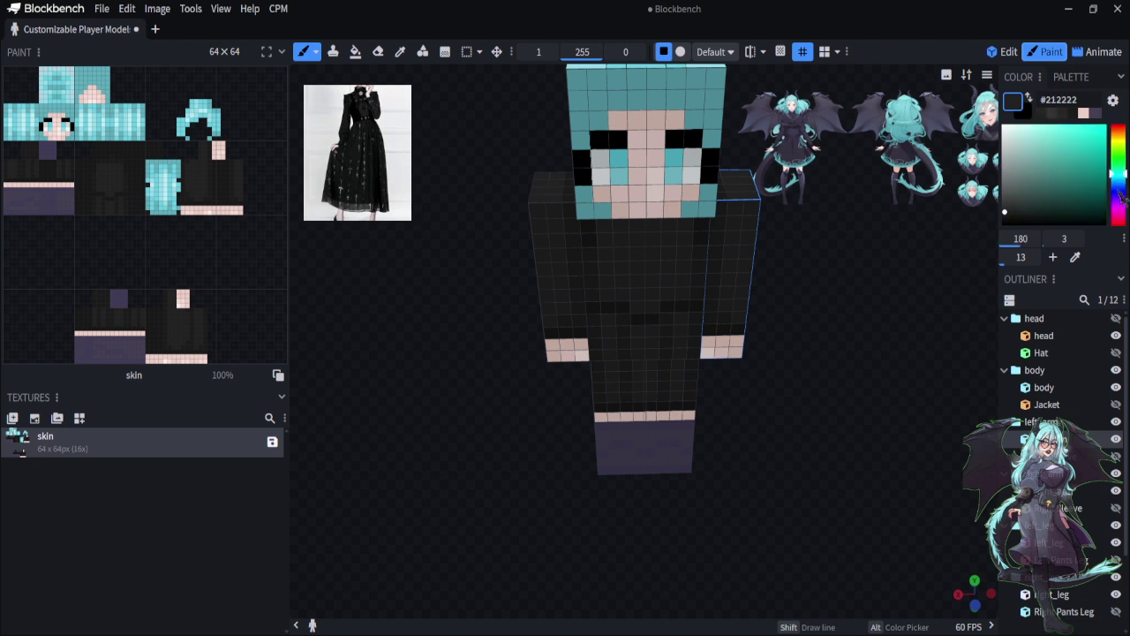
left_click(1117, 191)
left_click_drag(1117, 191, 1116, 185)
mouse_move(1033, 137)
left_mouse_down()
mouse_move(1020, 140)
mouse_move(1024, 132)
left_mouse_up()
left_click_drag(892, 503, 893, 467)
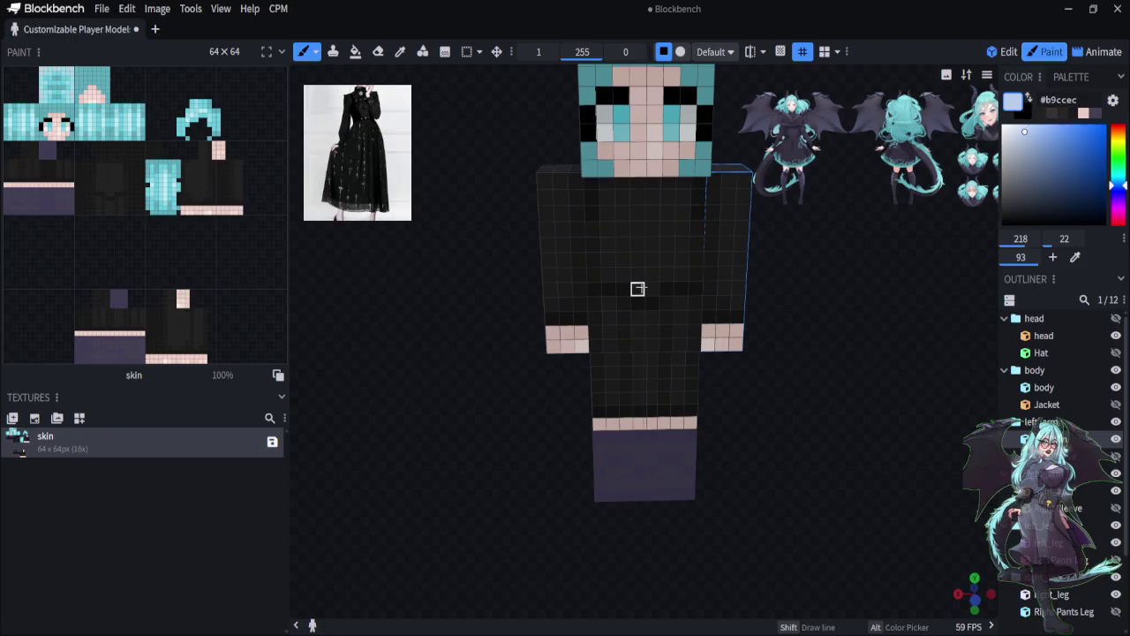
left_click(637, 289)
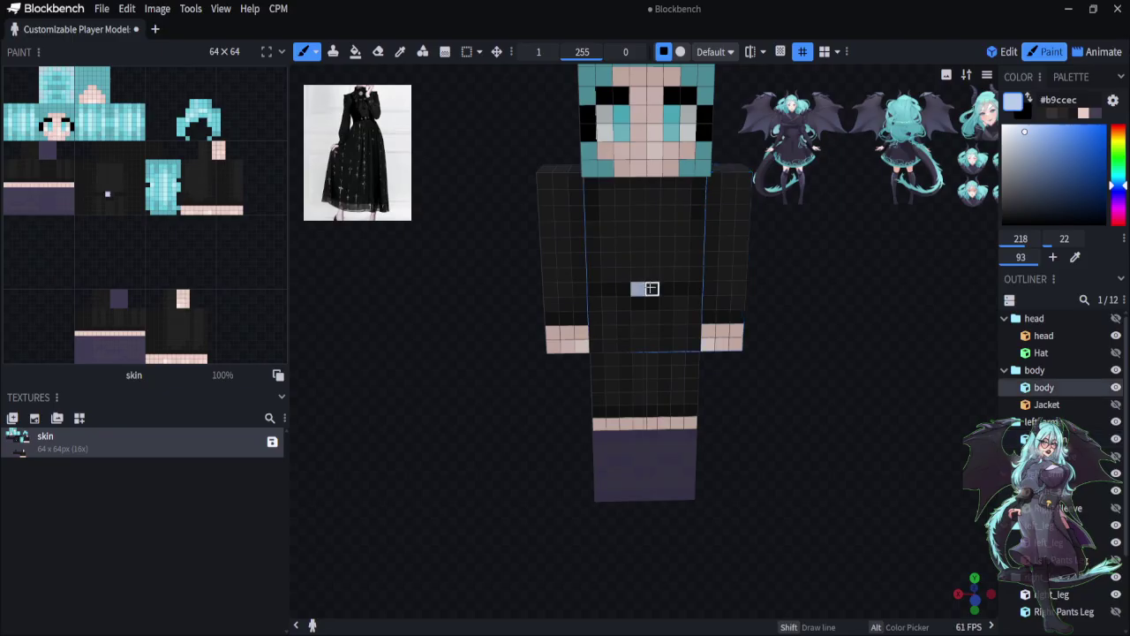
left_click(1021, 129)
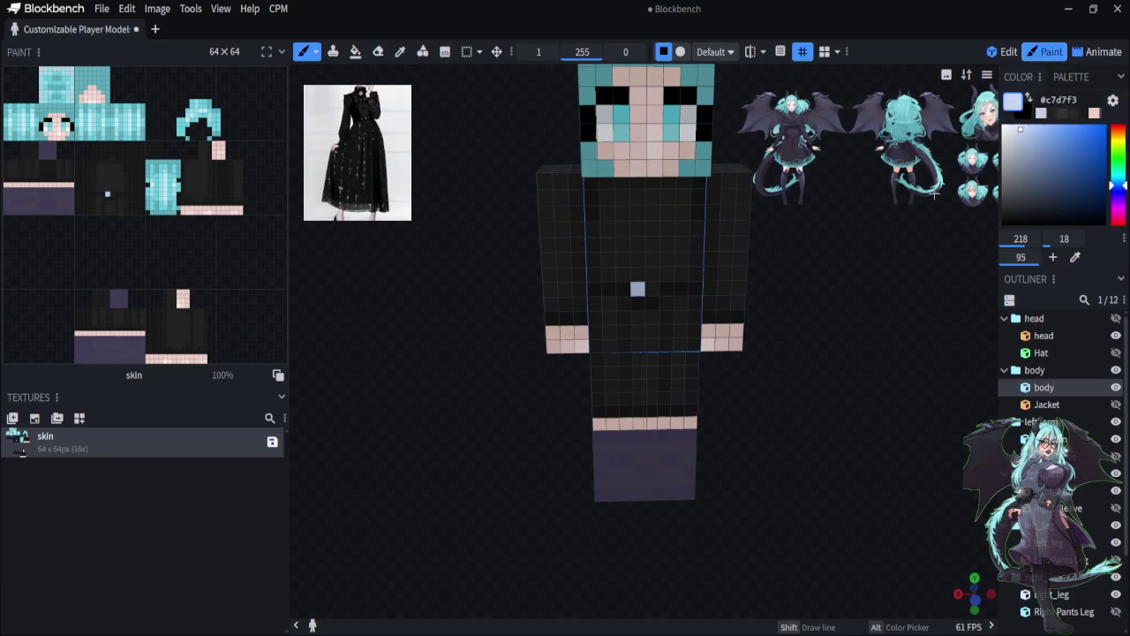
left_click(652, 289)
left_click_drag(868, 471, 874, 460)
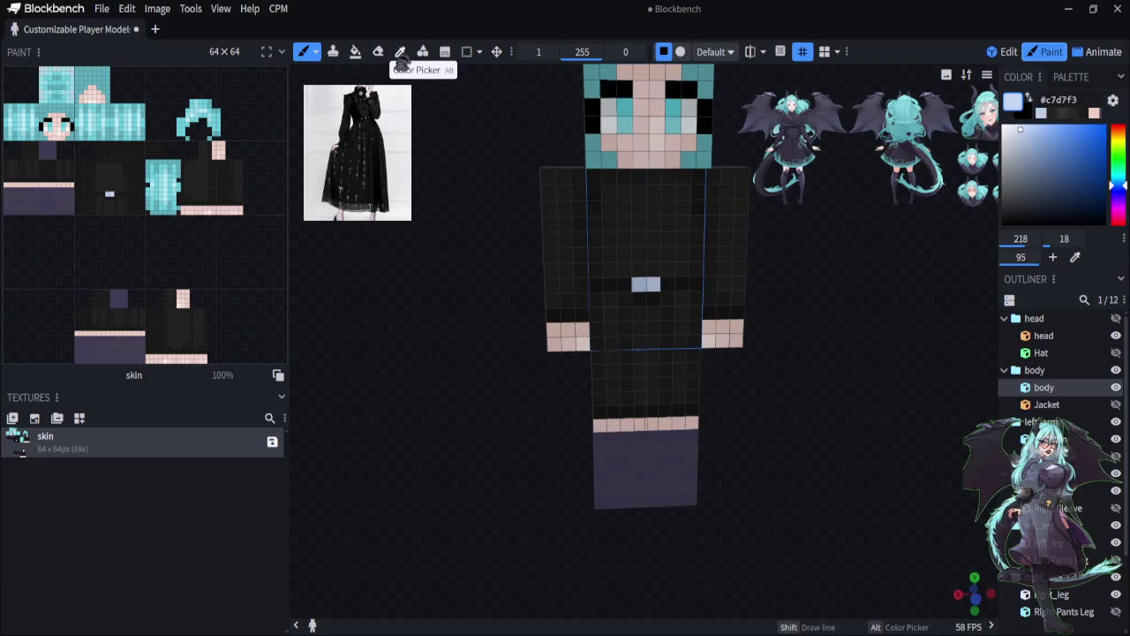
Try painting #b9ccec pixels on the skirt front over the right leg and undo them
left_click(400, 52)
left_click(638, 283)
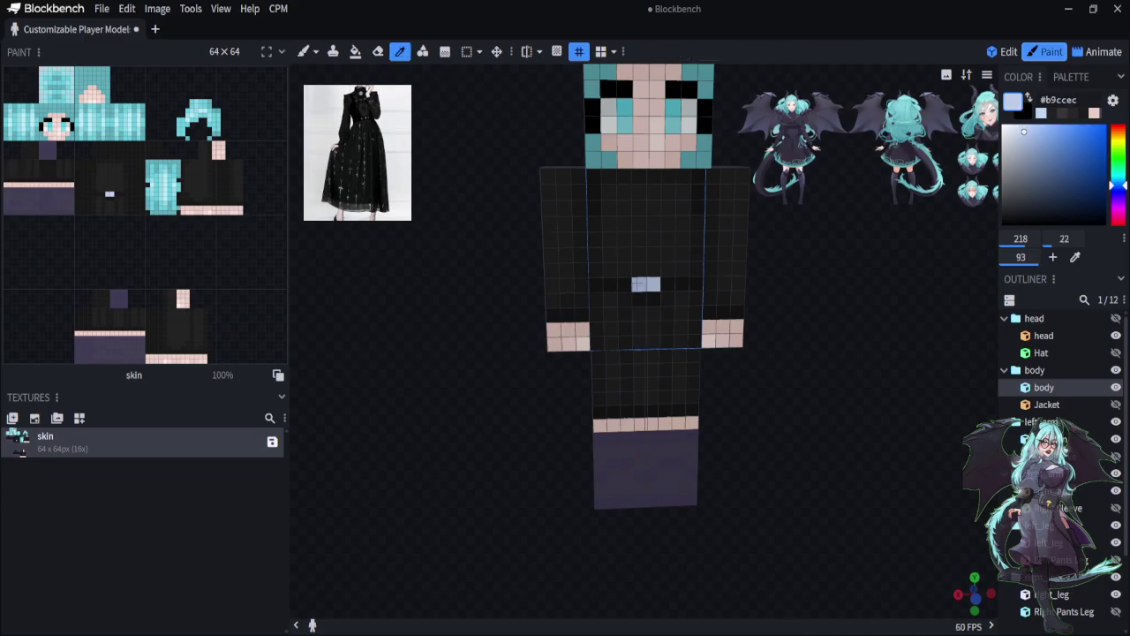
left_click(303, 52)
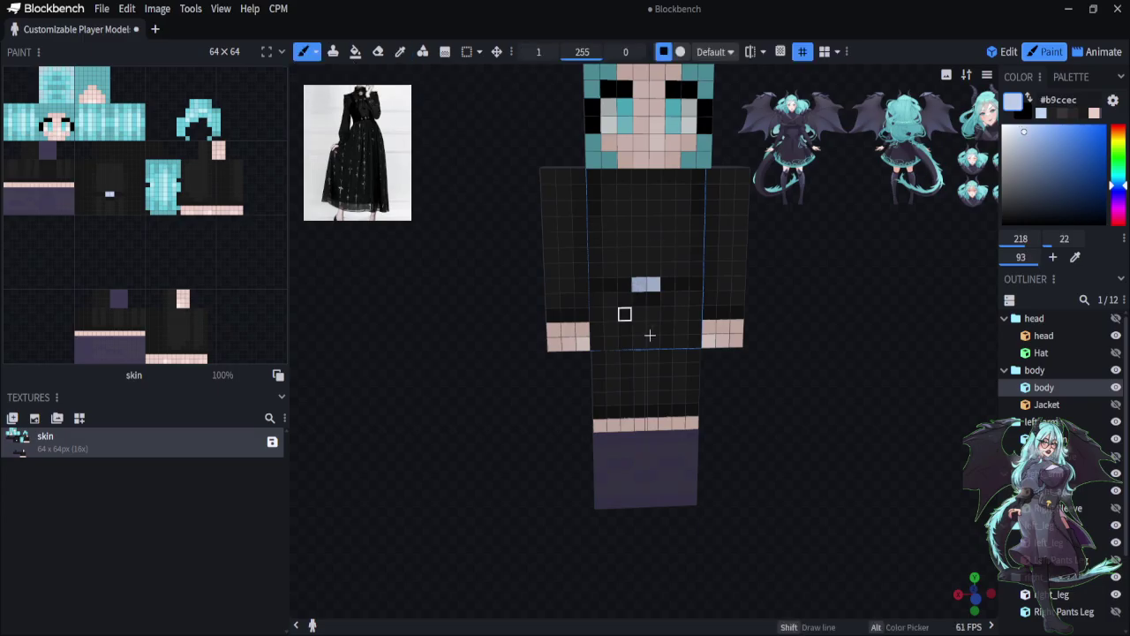
left_click(613, 371)
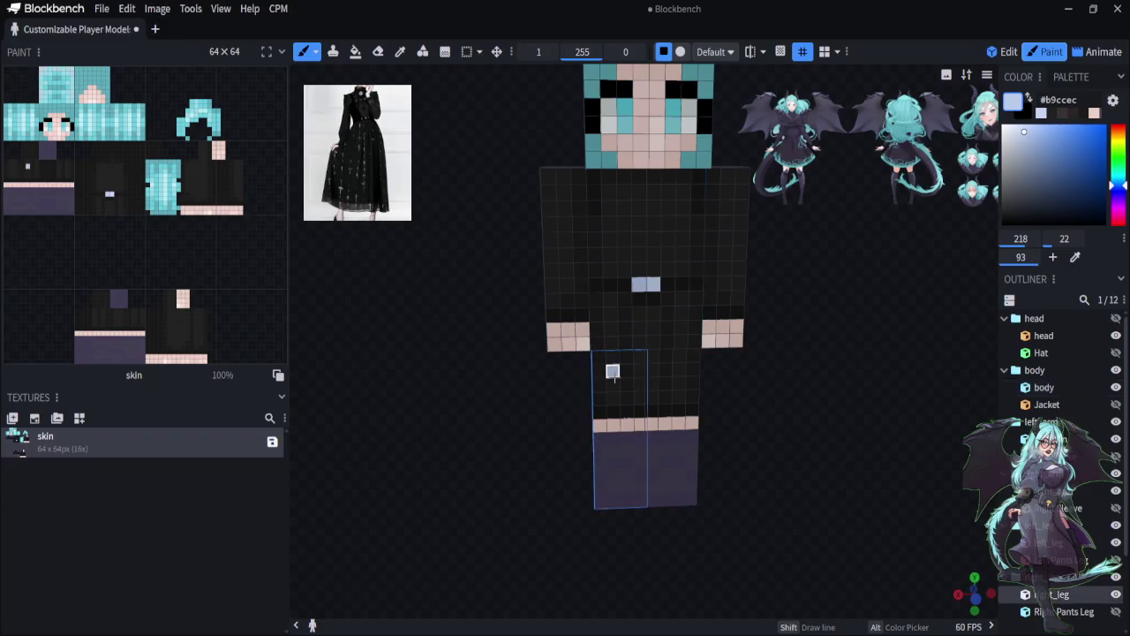
left_click(612, 383)
key("ctrl+z")
key("ctrl+z")
Paint three pixels of a neck brooch at the centre of the torso's front in #b9ccec sampled from the buckle
left_click(400, 51)
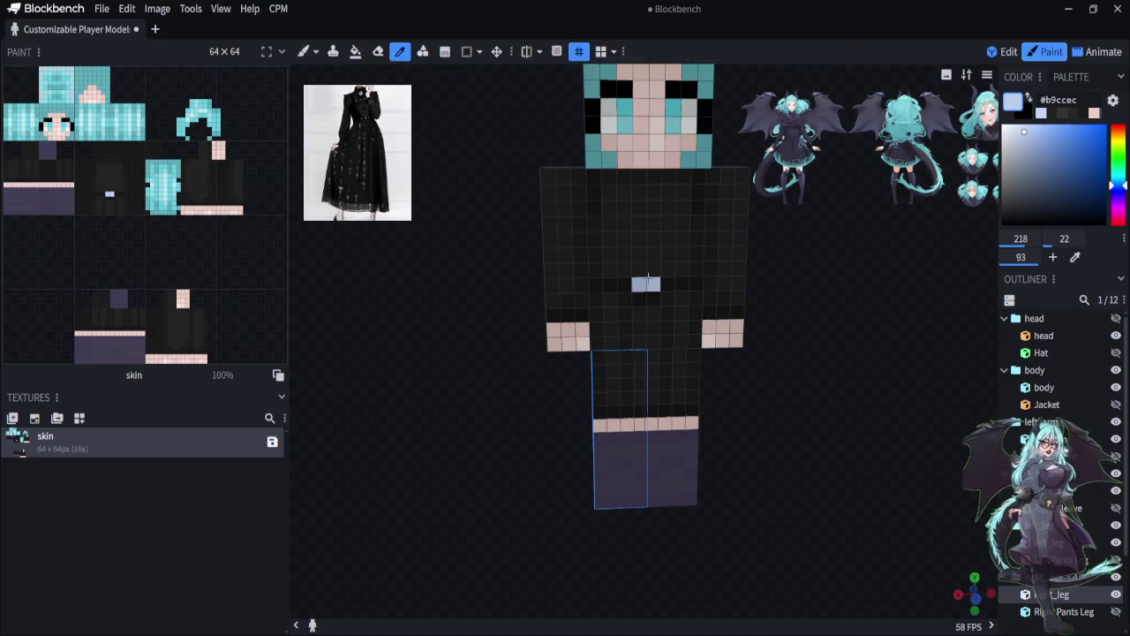
left_click(637, 287)
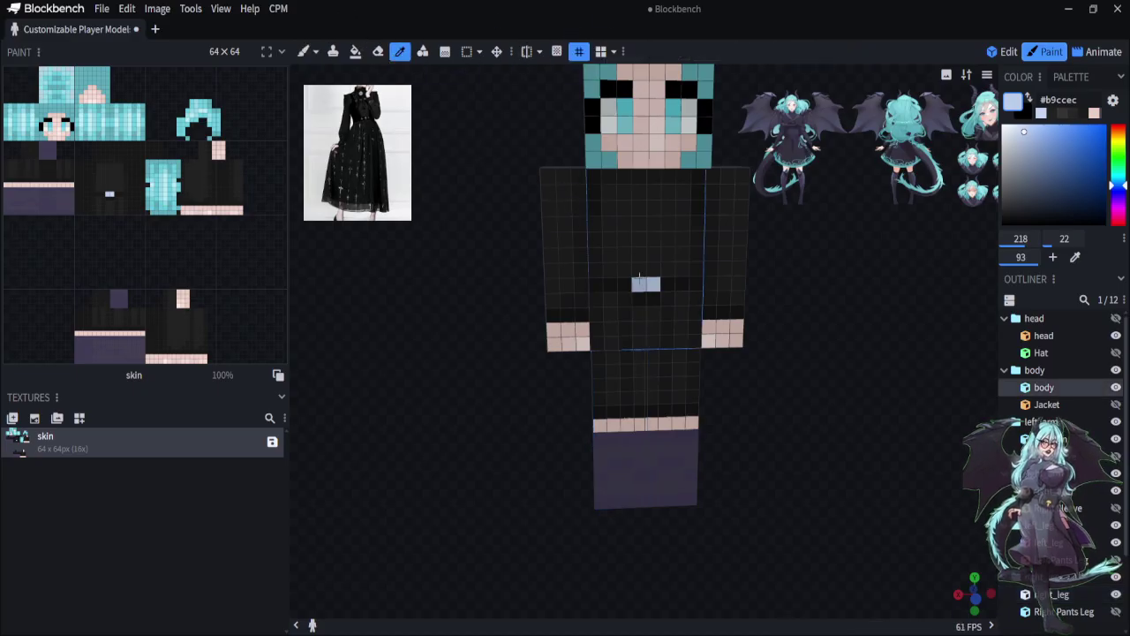
left_click(307, 52)
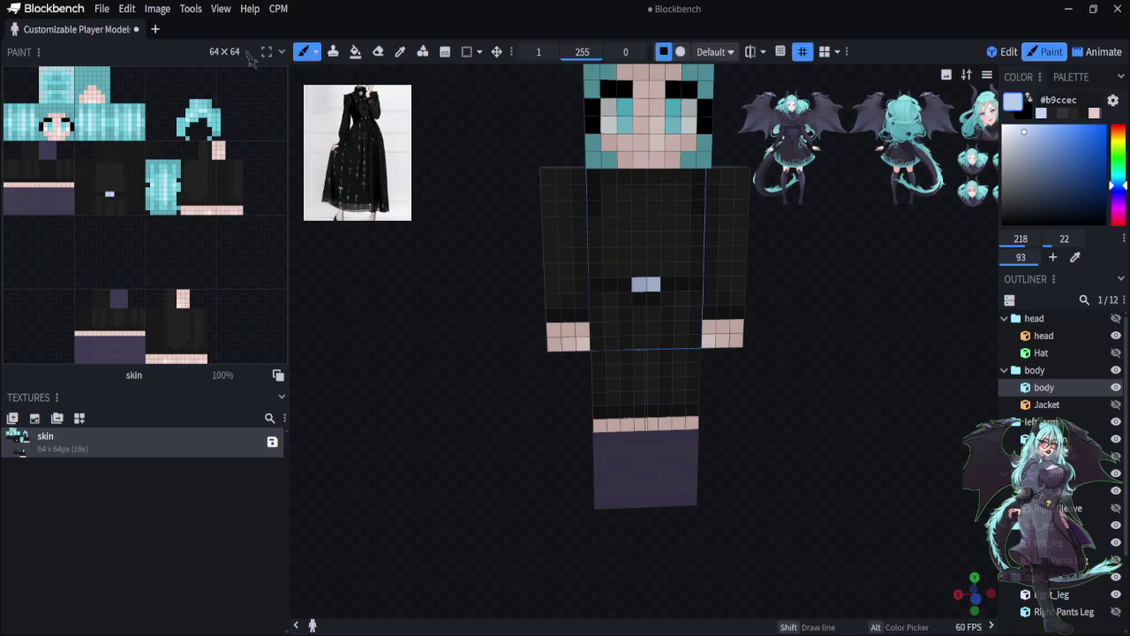
left_click(639, 177)
left_click(654, 176)
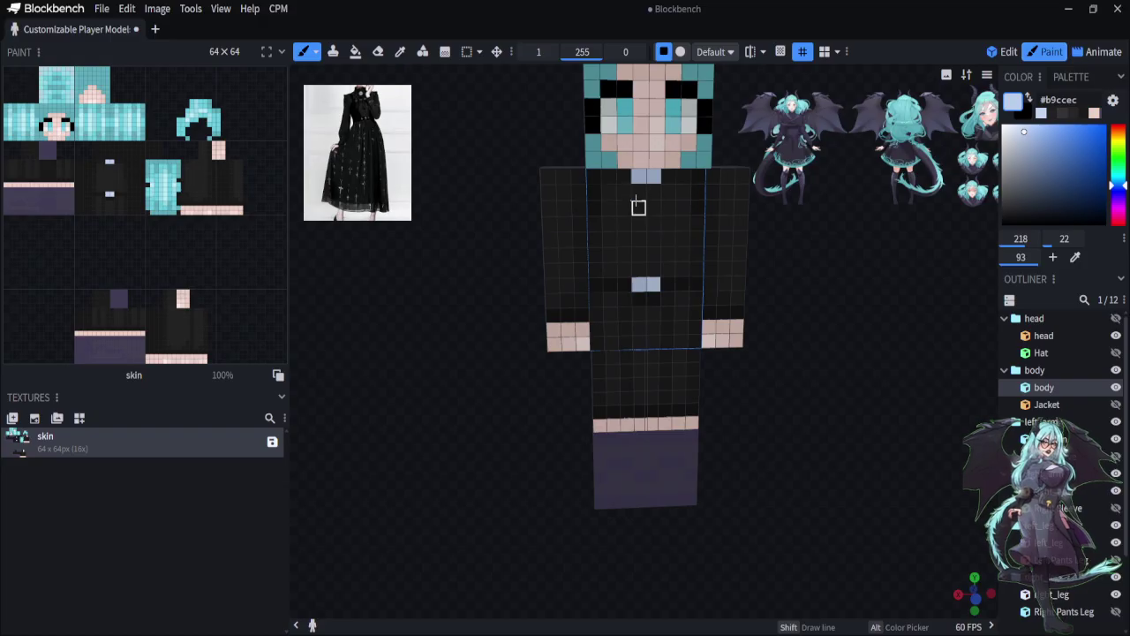
left_click(638, 193)
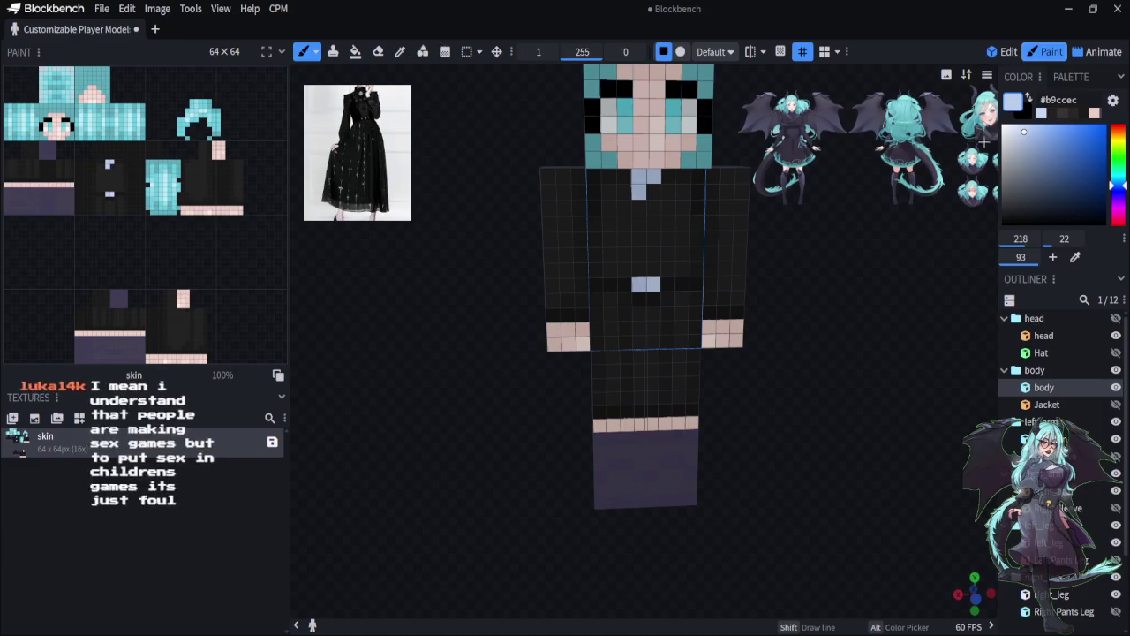
Complete the 2 × 2 neck brooch with one lighter #c7d7f3 pixel sampled from the buckle
left_click(400, 52)
left_click(654, 287)
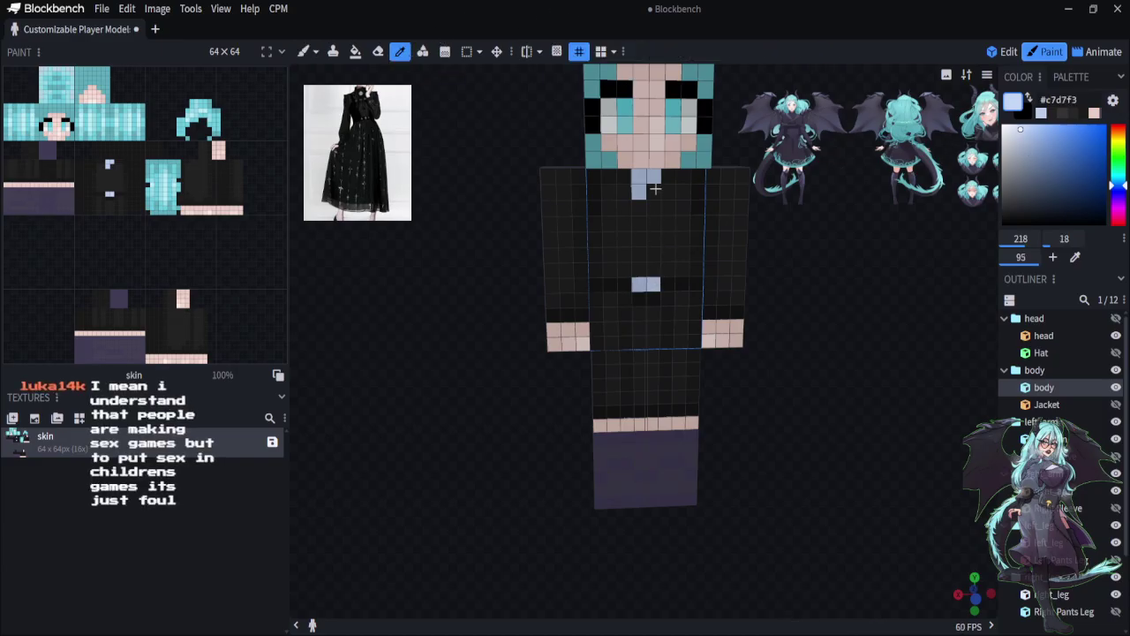
left_click(303, 52)
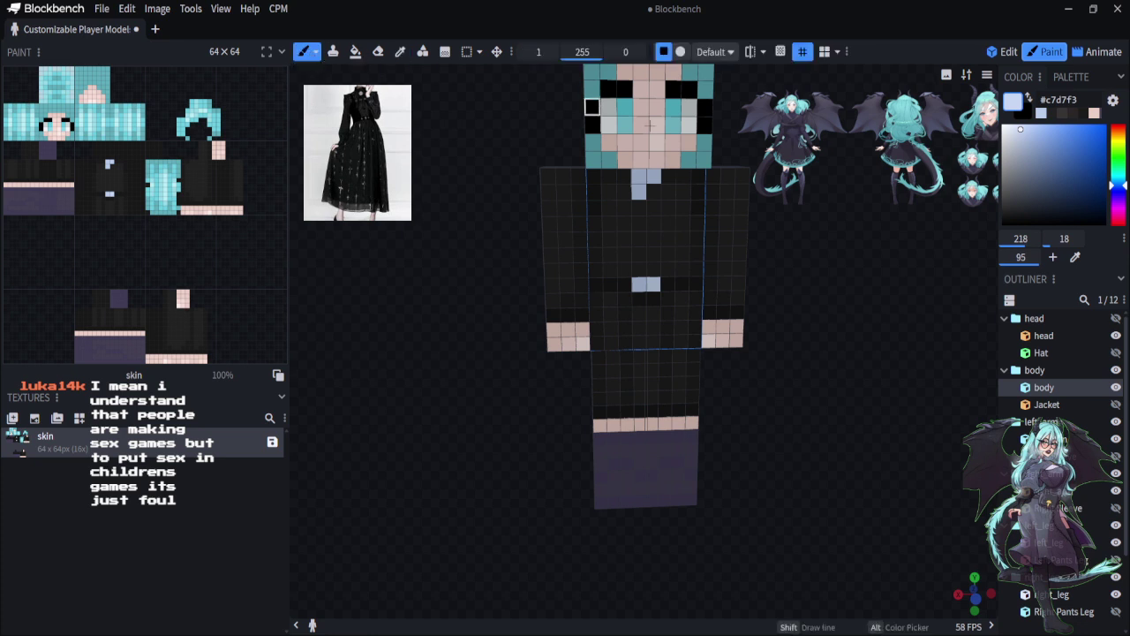
left_click(654, 192)
mouse_move(826, 386)
left_mouse_down()
mouse_move(834, 369)
mouse_move(883, 365)
mouse_move(846, 389)
left_mouse_up()
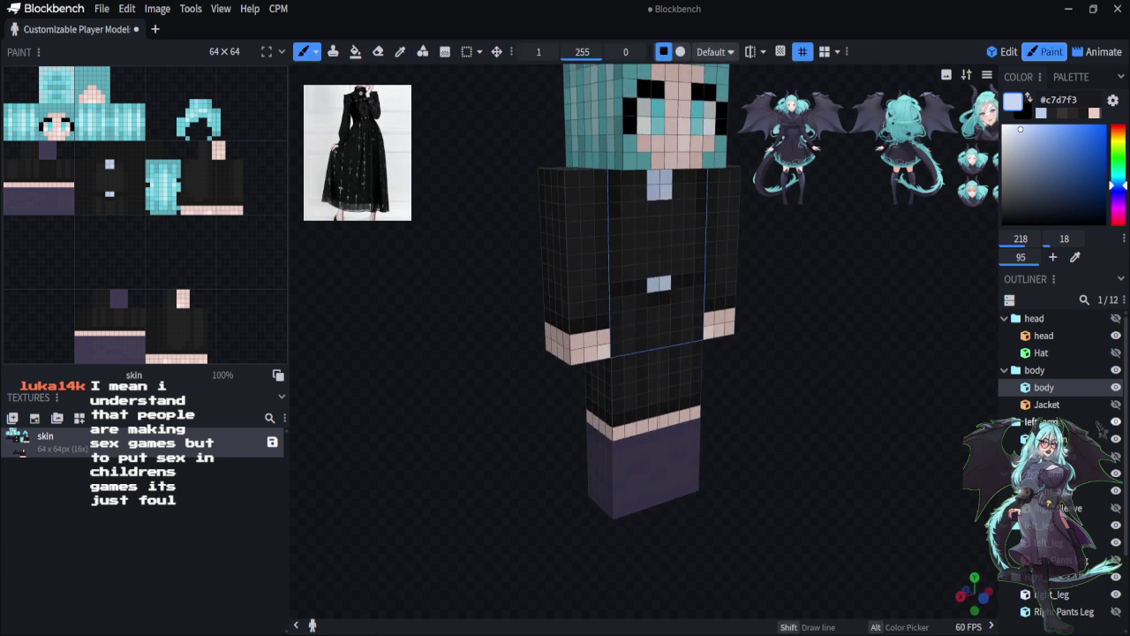
Sample #b9ccec from the buckle, hide both arms, and show the Jacket and both Pants Leg layers in front view
left_click(400, 51)
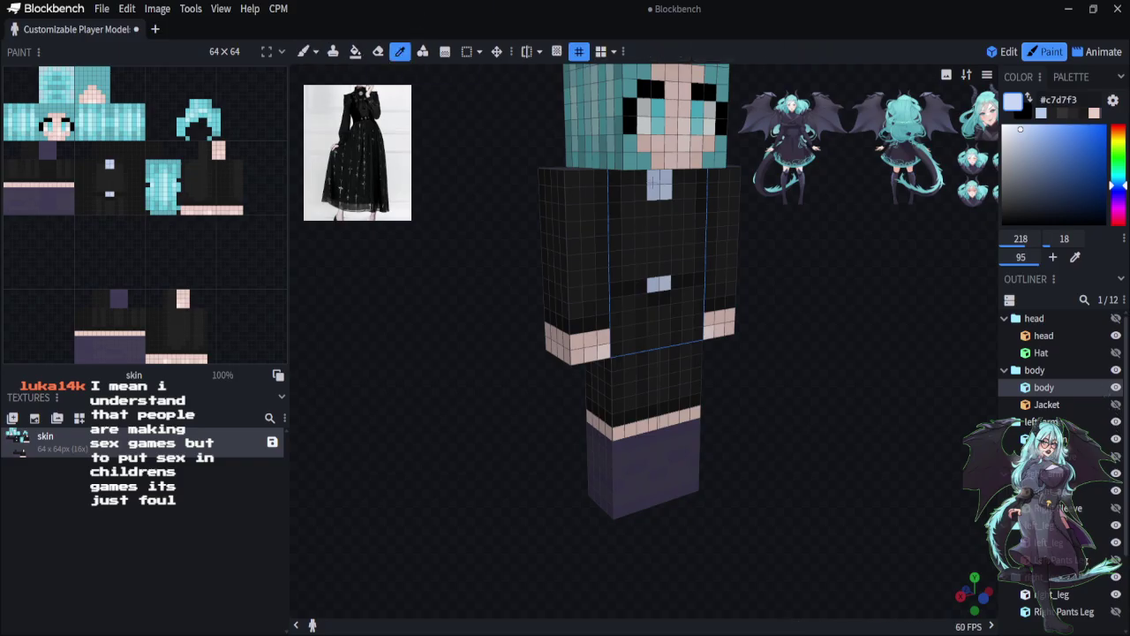
left_click(659, 284)
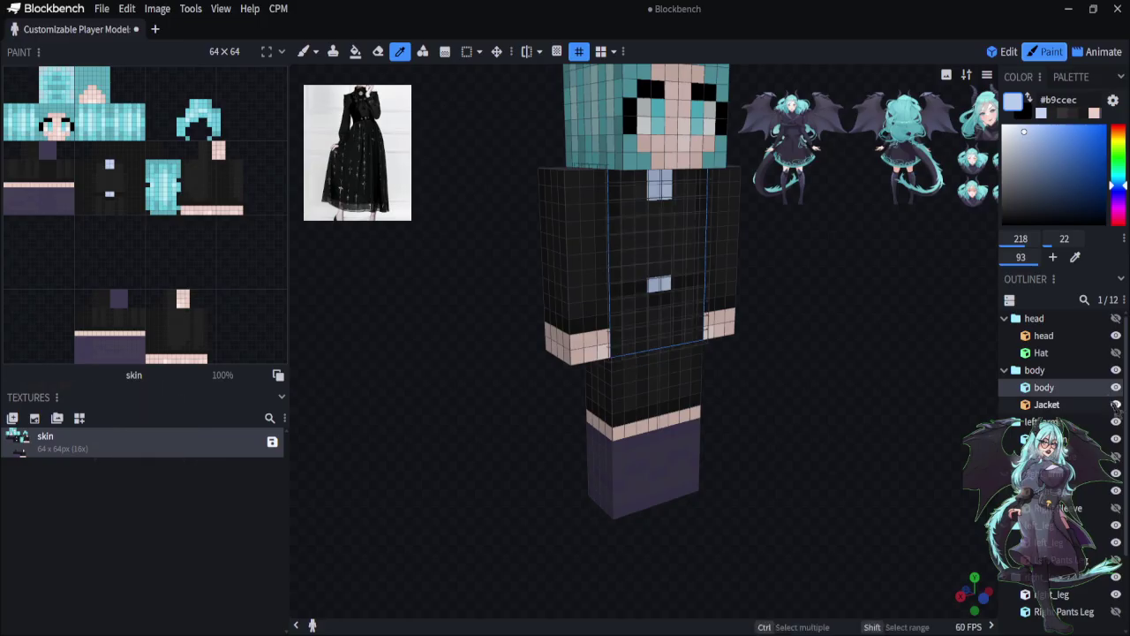
key("KP_1")
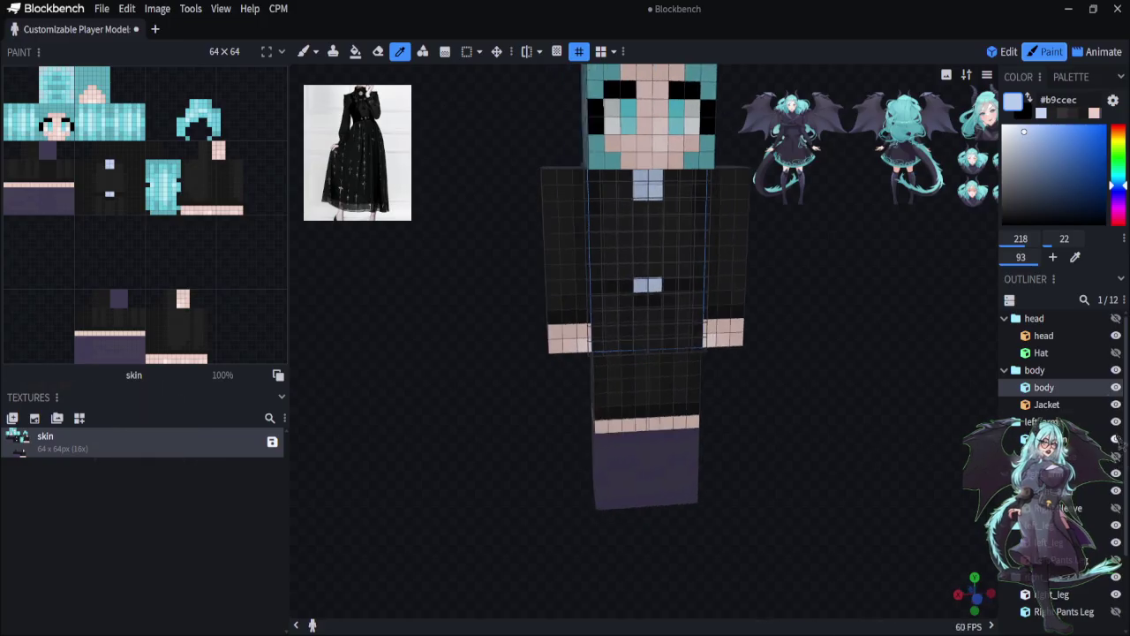
left_click(1116, 439)
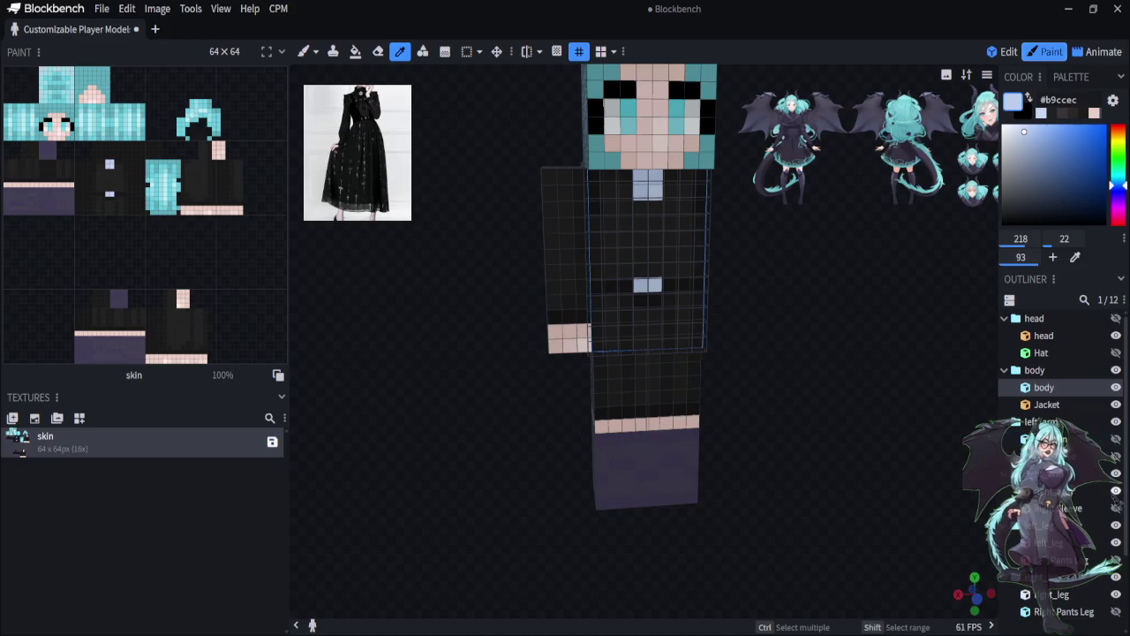
left_click(1116, 490)
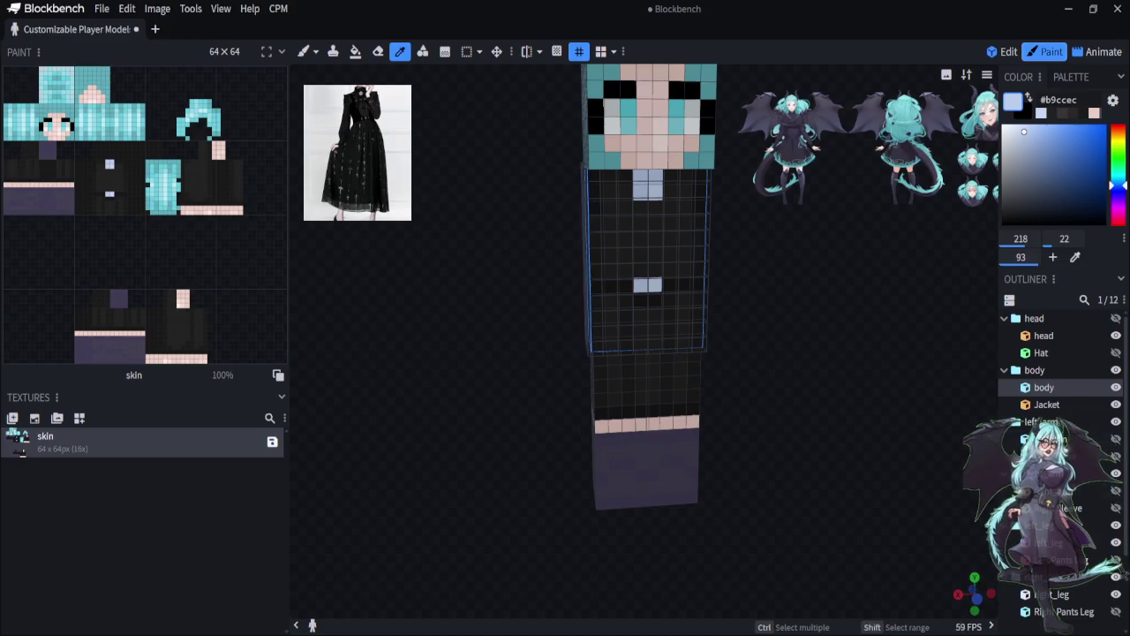
left_click(1116, 559)
left_click(1116, 611)
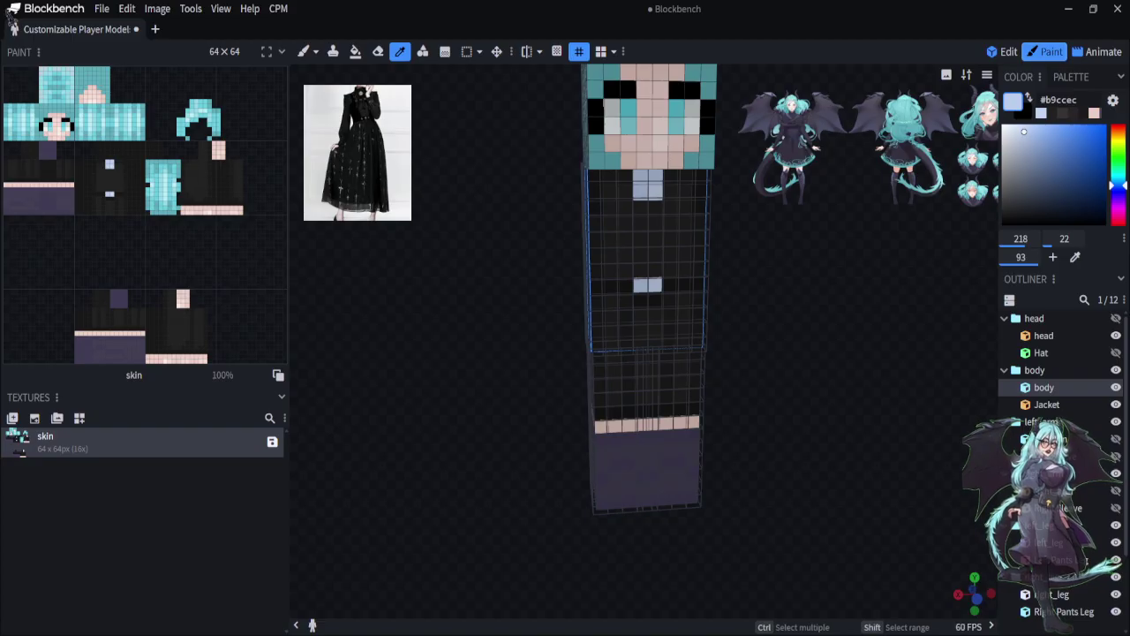
Paint scattered single-pixel ornaments in #b9ccec across the fronts of the Jacket and both Pants Leg layers above the boots
scroll(494, 333, "up", 3)
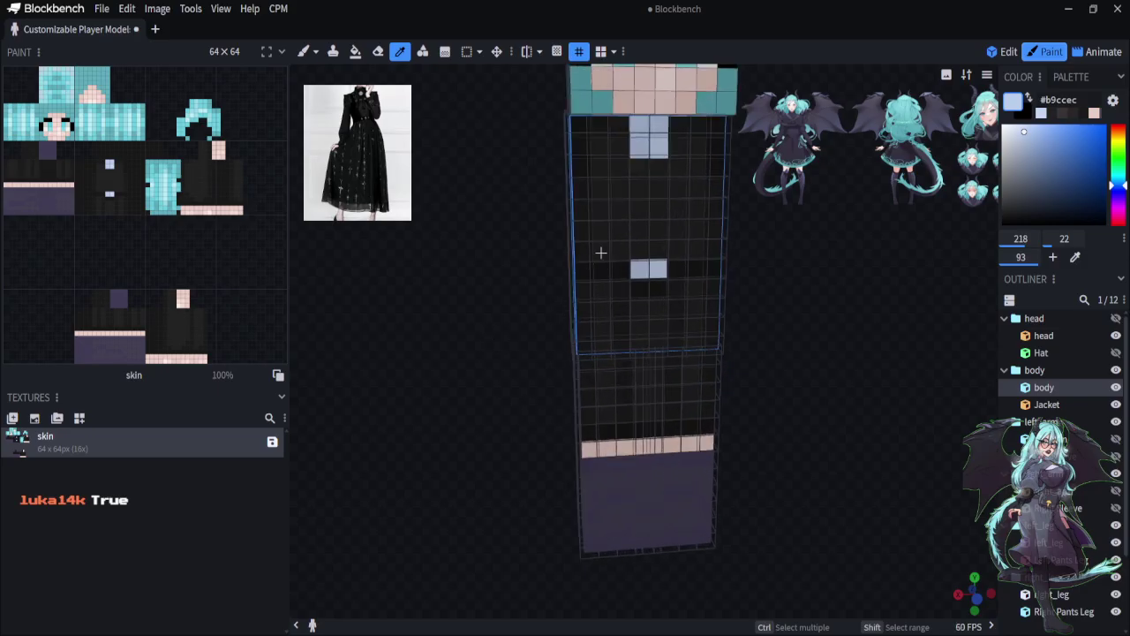
left_click(304, 52)
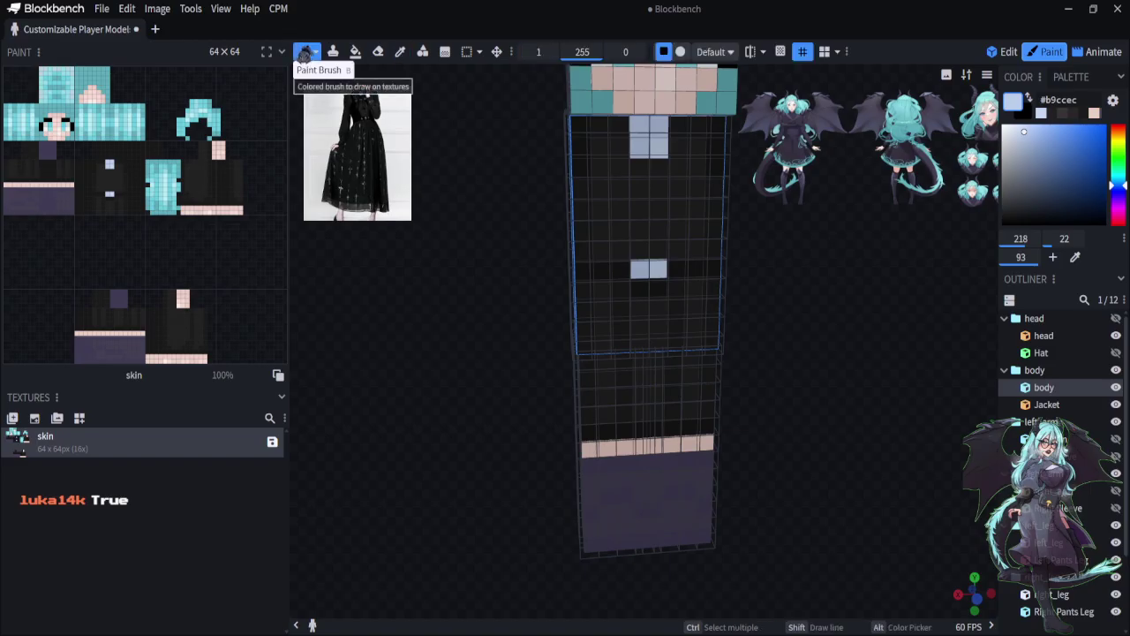
left_click(604, 396)
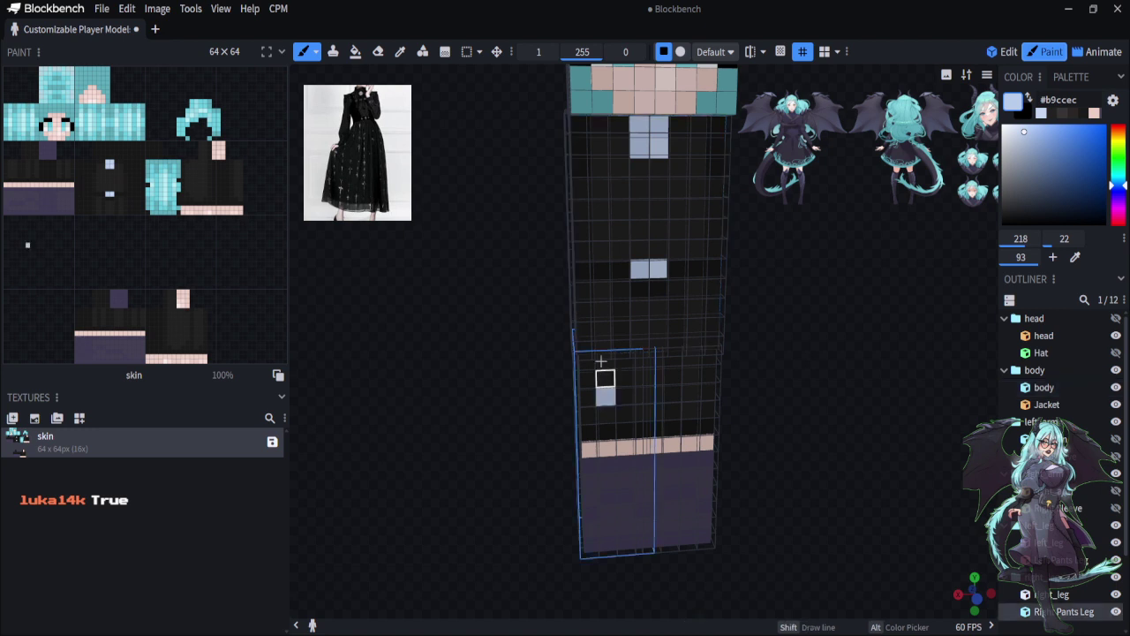
left_click(600, 331)
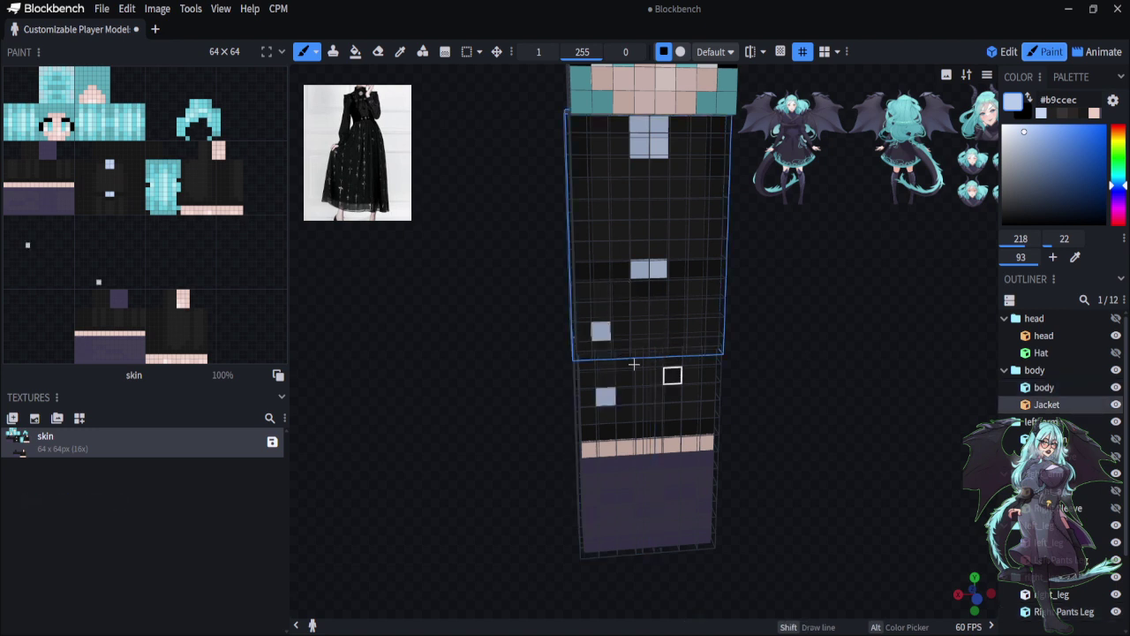
left_click(691, 409)
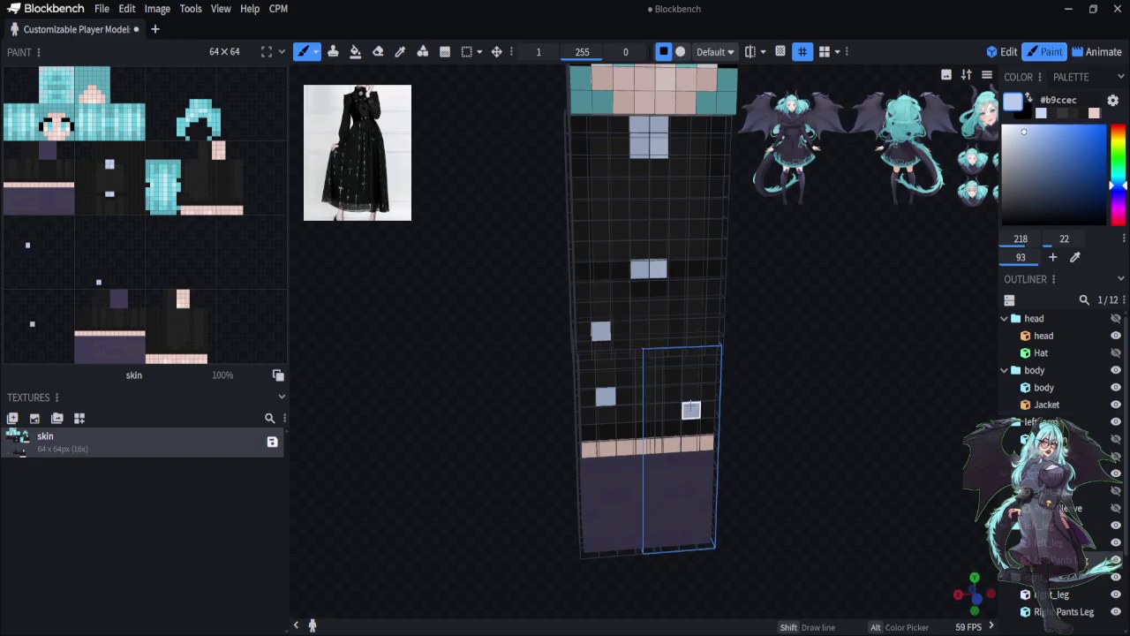
left_click(696, 329)
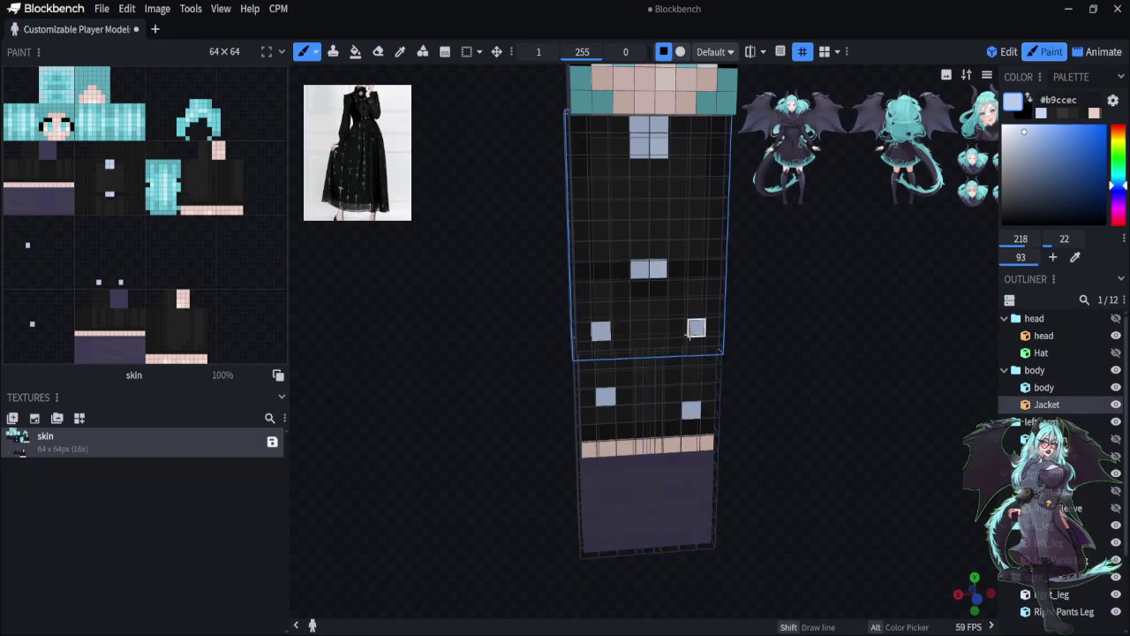
left_click(600, 253)
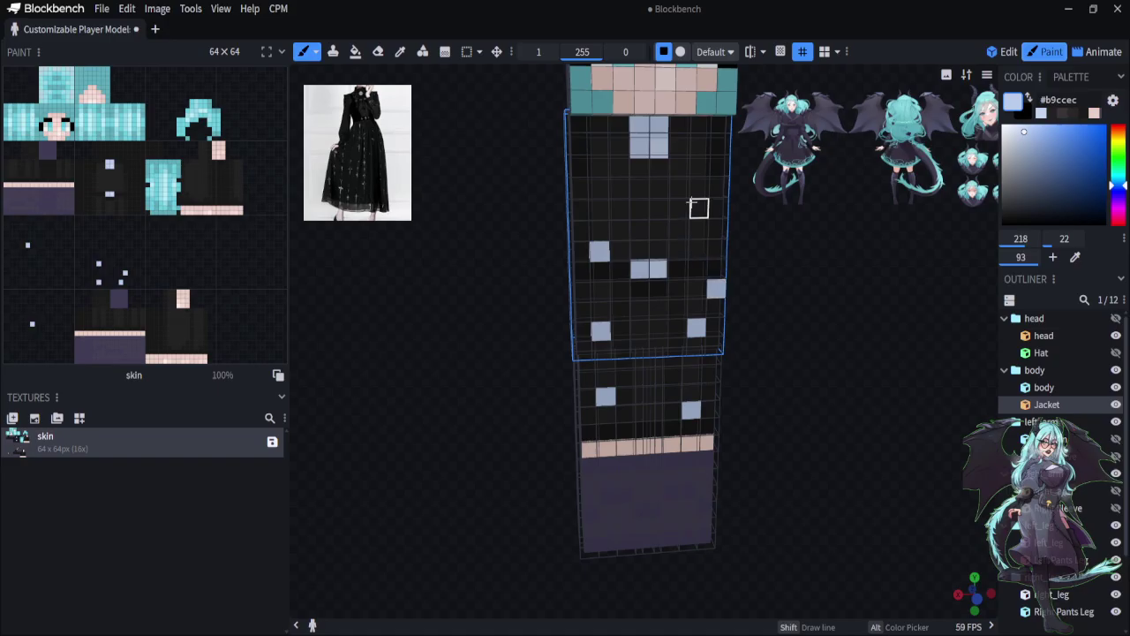
left_click(698, 186)
Scatter #b9ccec ornament pixels over the left side of the Jacket and the skirt part of the Left Pants Leg
mouse_move(846, 471)
left_mouse_down()
mouse_move(840, 492)
mouse_move(726, 449)
mouse_move(673, 377)
left_mouse_up()
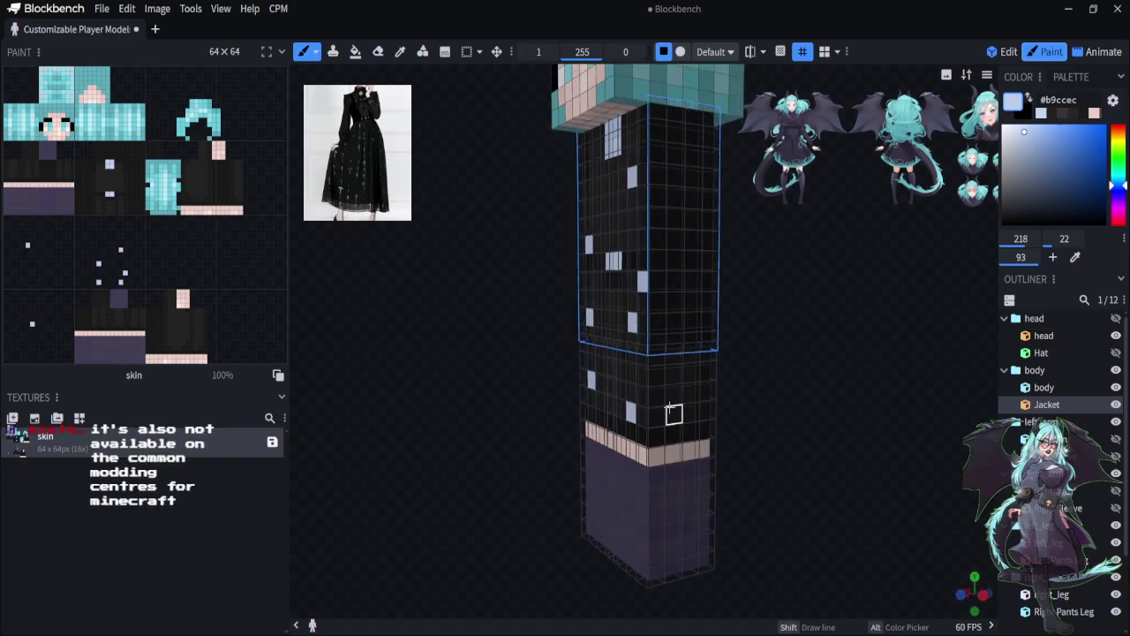
left_click(674, 412)
left_click(708, 370)
left_click(674, 302)
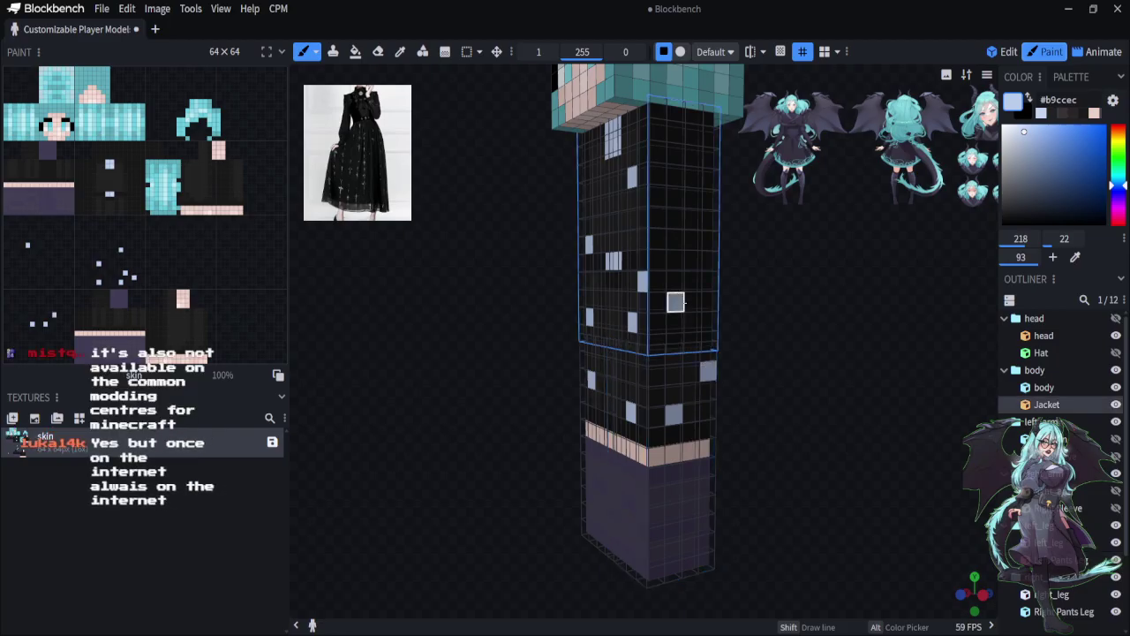
left_click(694, 239)
left_click(656, 216)
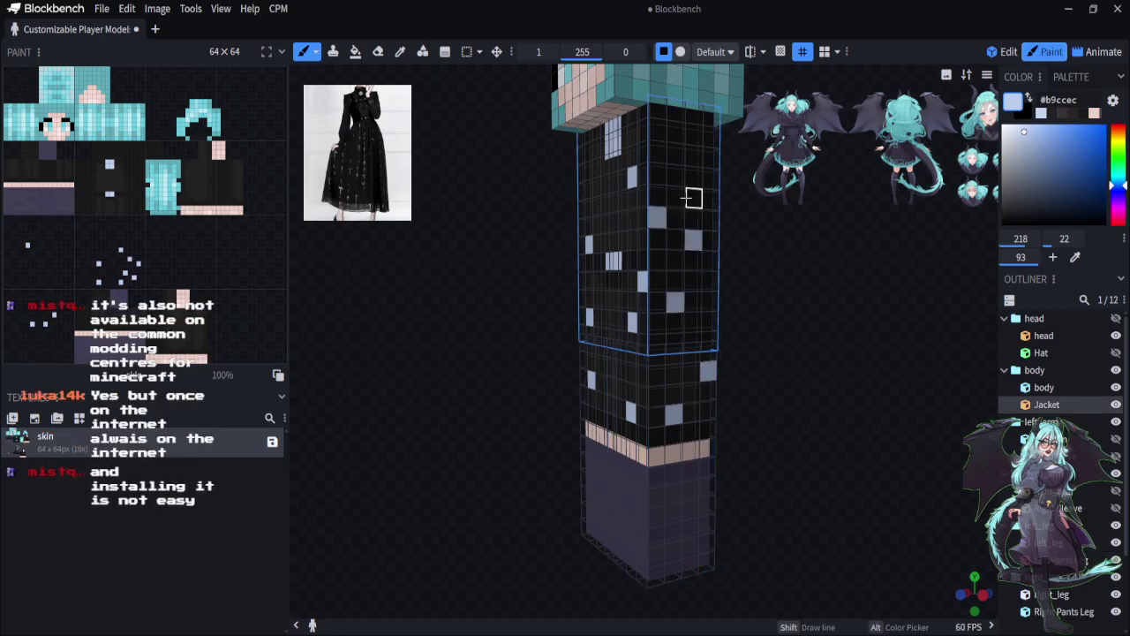
Paint three #b9ccec ornament pixels on the back of the skirt across both Pants Leg layers
left_click_drag(898, 451, 821, 477)
left_click(625, 388)
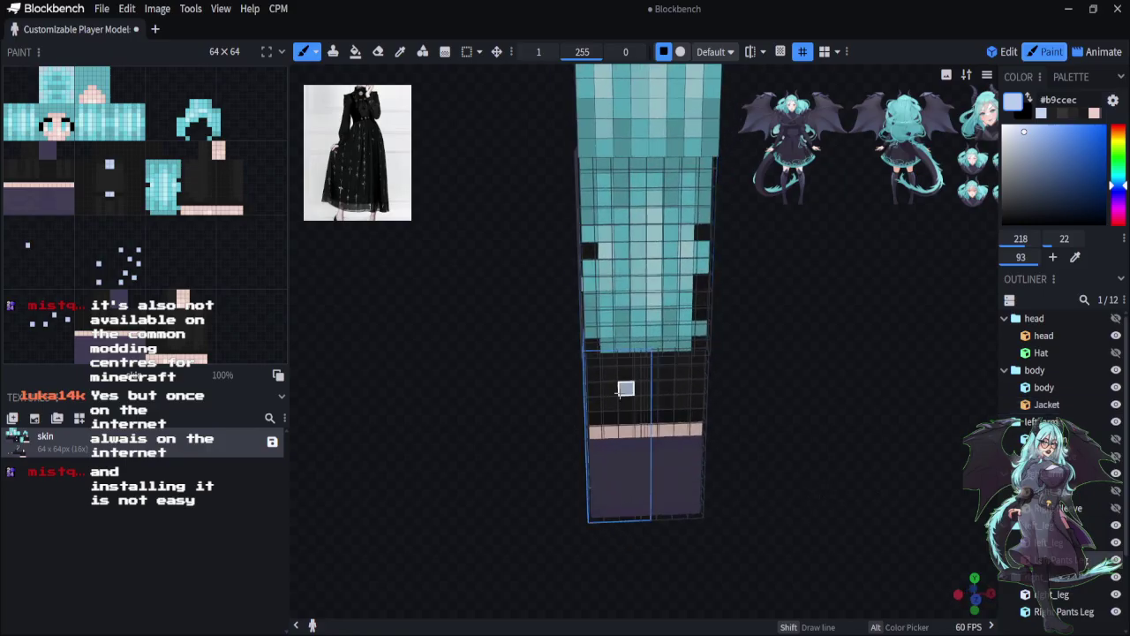
left_click(683, 402)
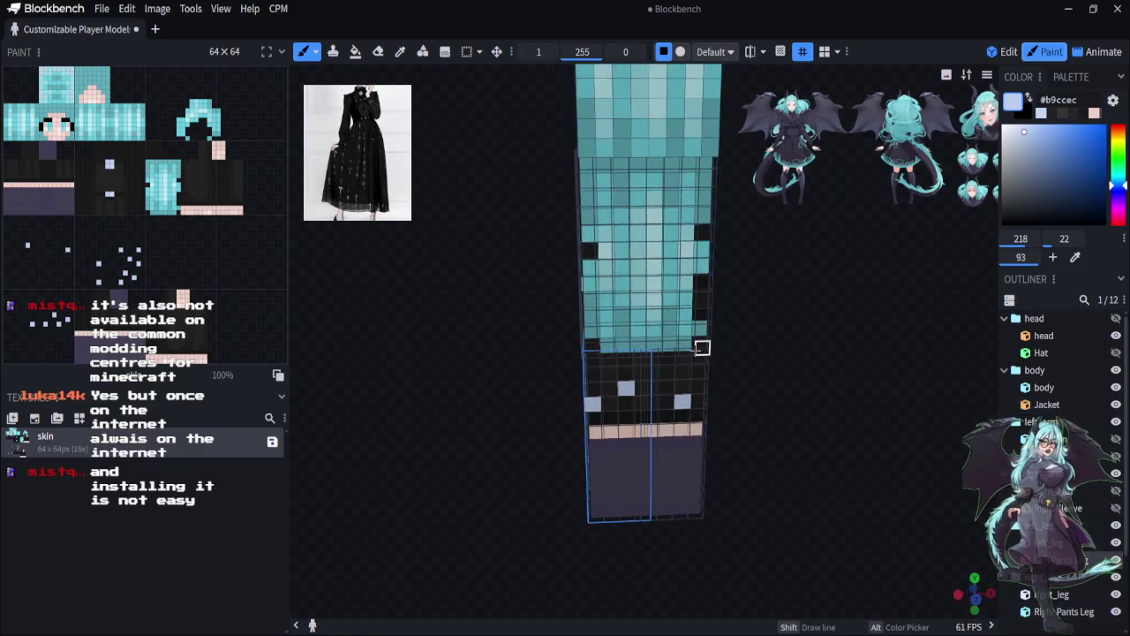
Paint #b9ccec ornament pixels on the right side of the skirt on the Right Pants Leg layer
left_click_drag(759, 406, 716, 515)
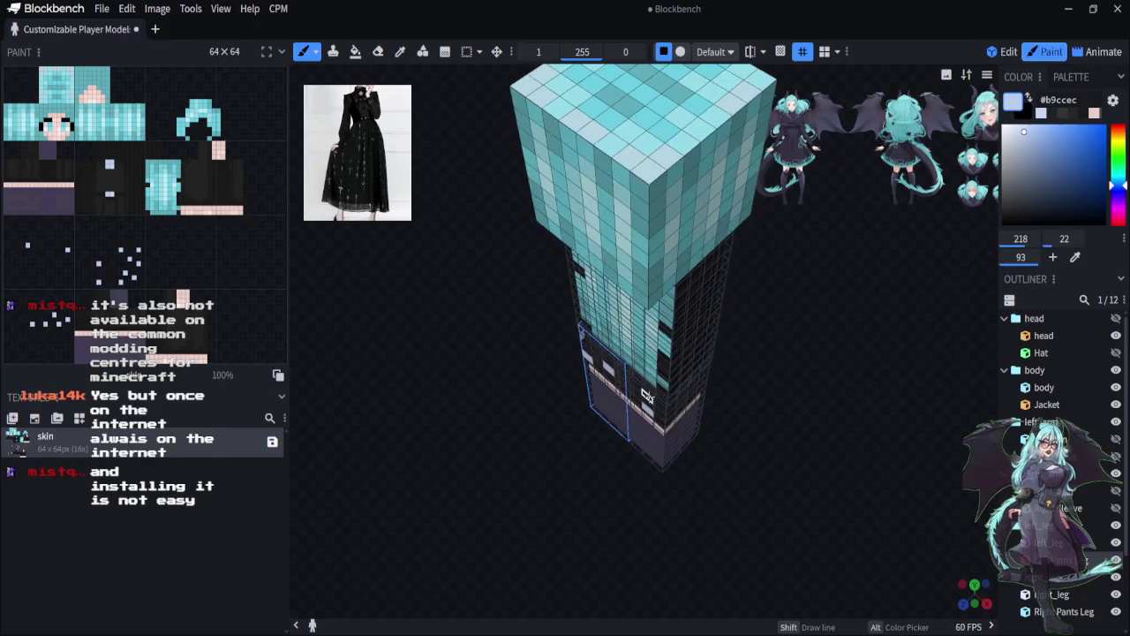
left_click(685, 404)
left_click_drag(684, 404, 646, 399)
left_click(627, 386)
left_click(609, 384)
Paint five staggered #b9ccec ornament pixels down the right side of the Jacket
left_click(645, 313)
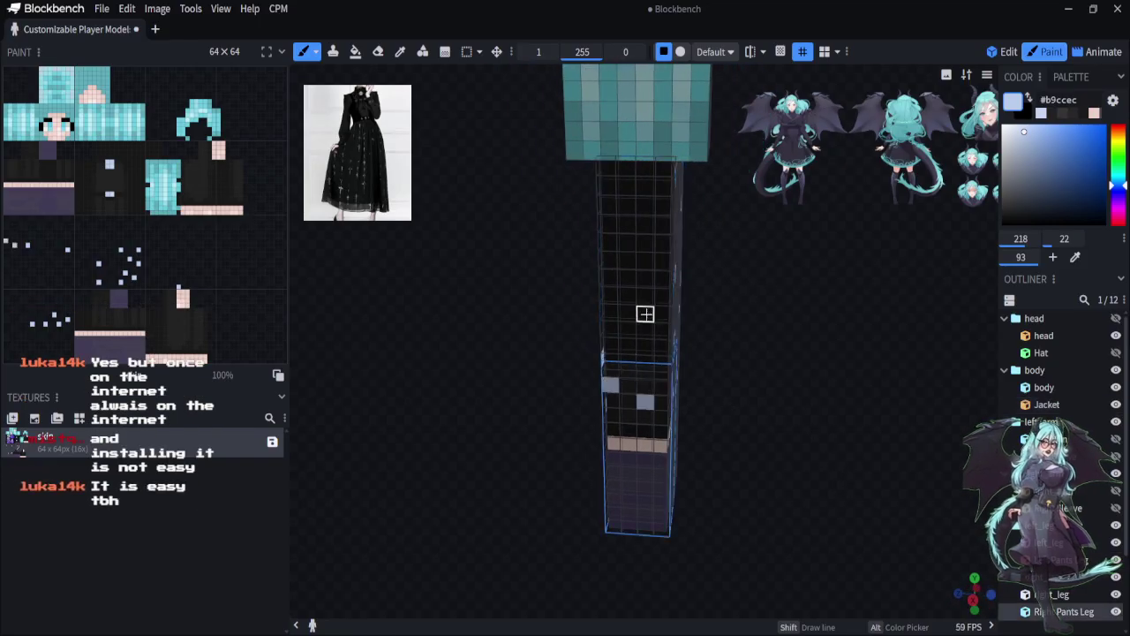
left_click(625, 278)
left_click(625, 242)
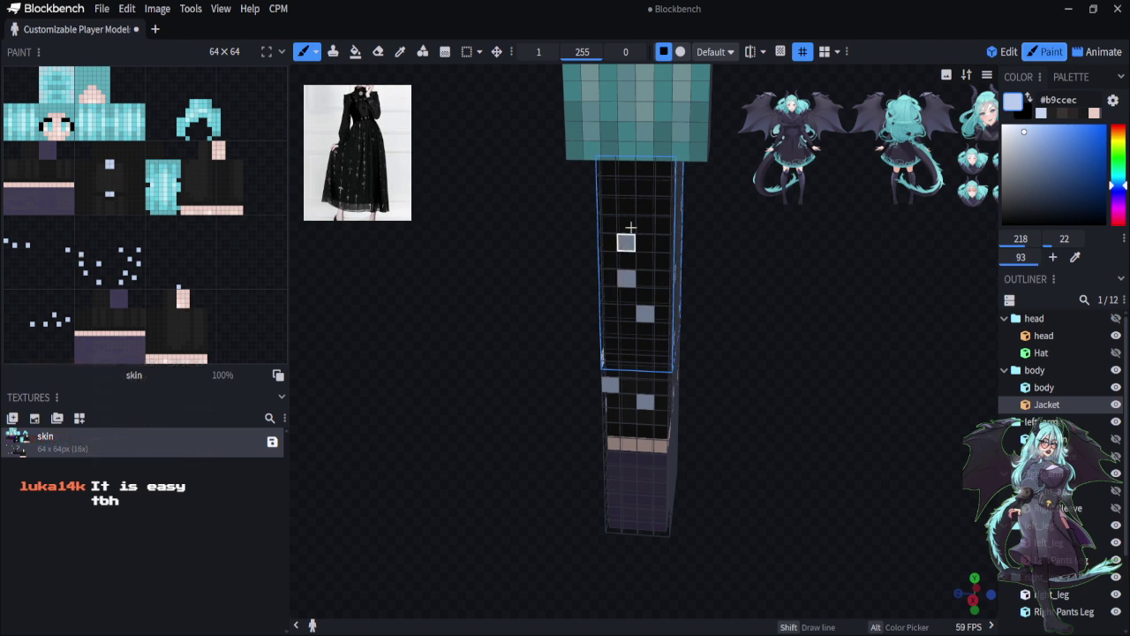
left_click(625, 205)
left_click(611, 346)
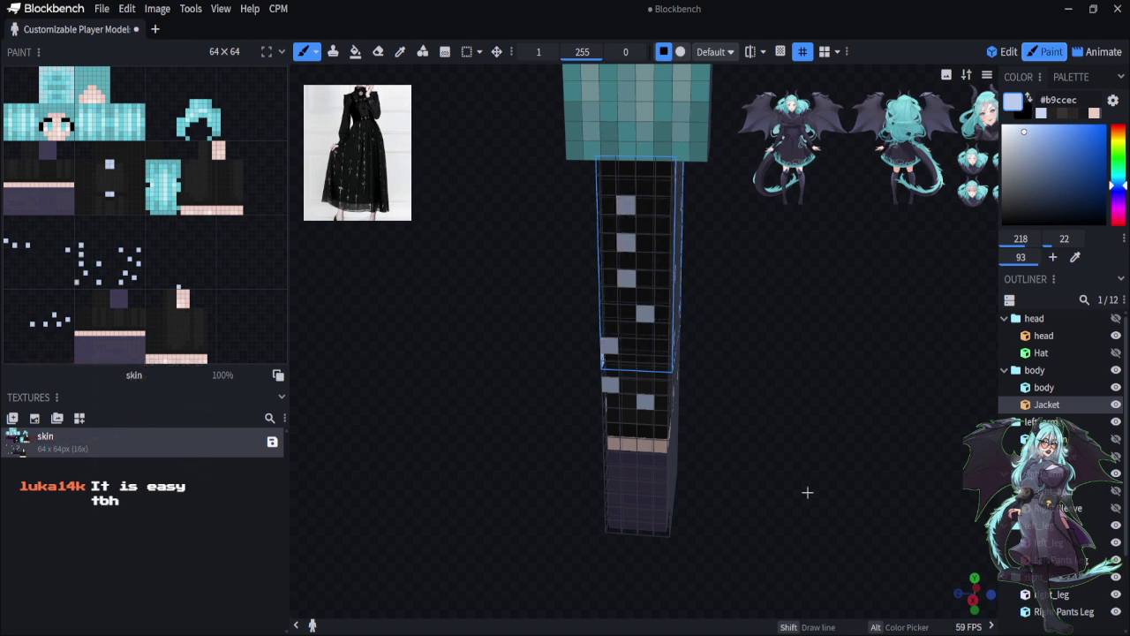
Add another #b9ccec pixel to the Jacket's front and extend the front ornaments on the Jacket and Pants Legs with adjacent #c7d7f3 pixels
mouse_move(847, 536)
left_mouse_down()
mouse_move(659, 542)
mouse_move(527, 518)
mouse_move(769, 565)
mouse_move(807, 492)
mouse_move(777, 468)
left_mouse_up()
left_click(616, 266)
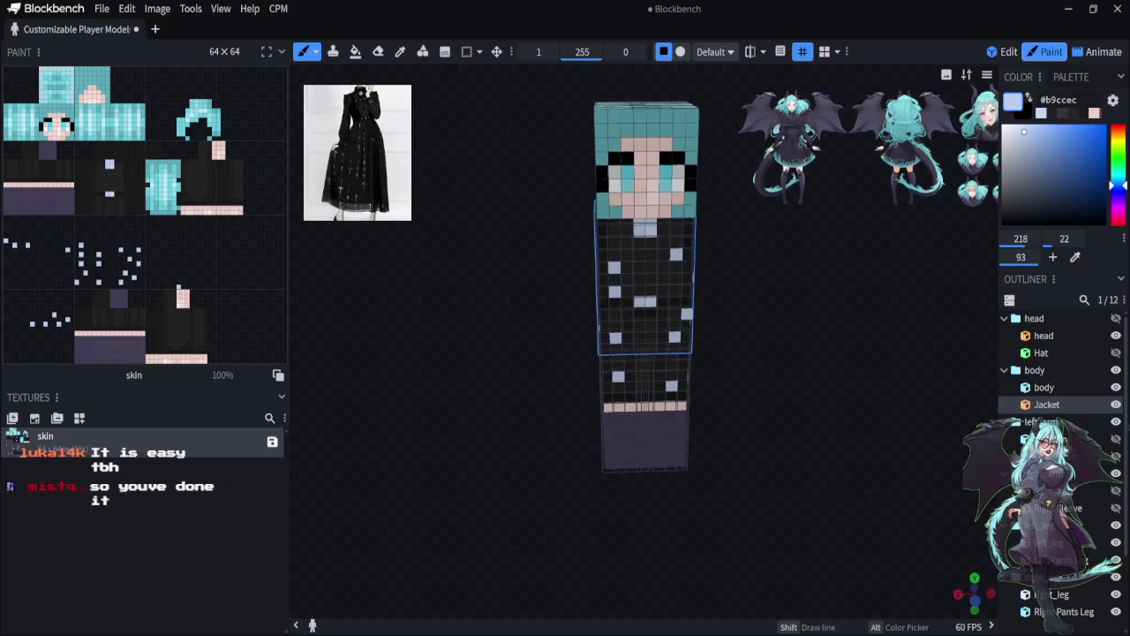
left_click(1042, 115)
scroll(799, 242, "up", 2)
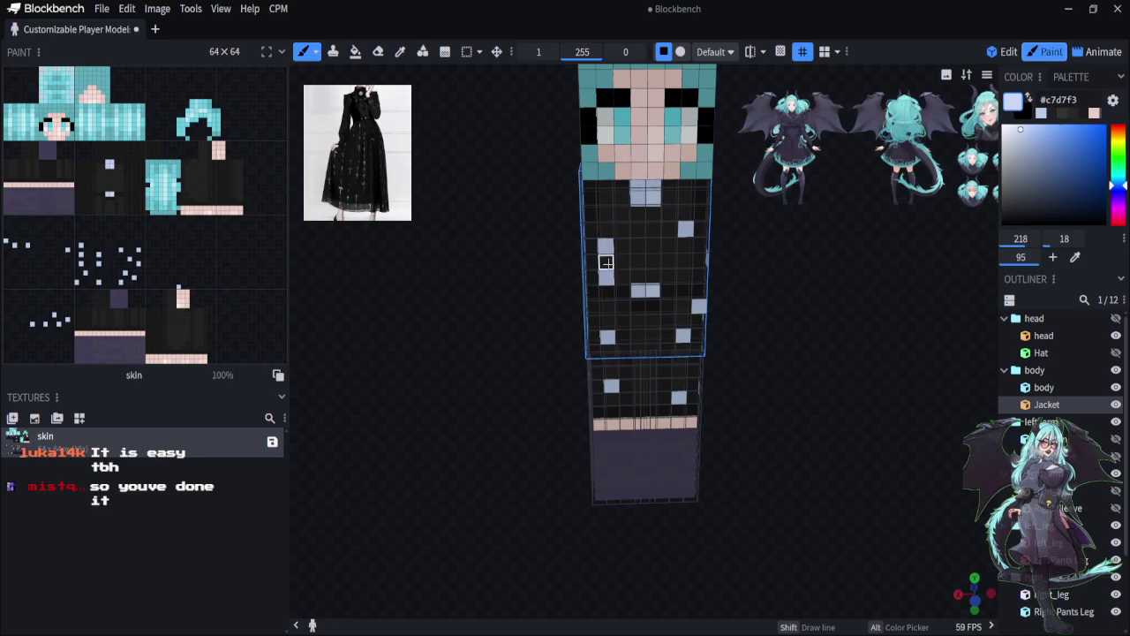
left_click(622, 247)
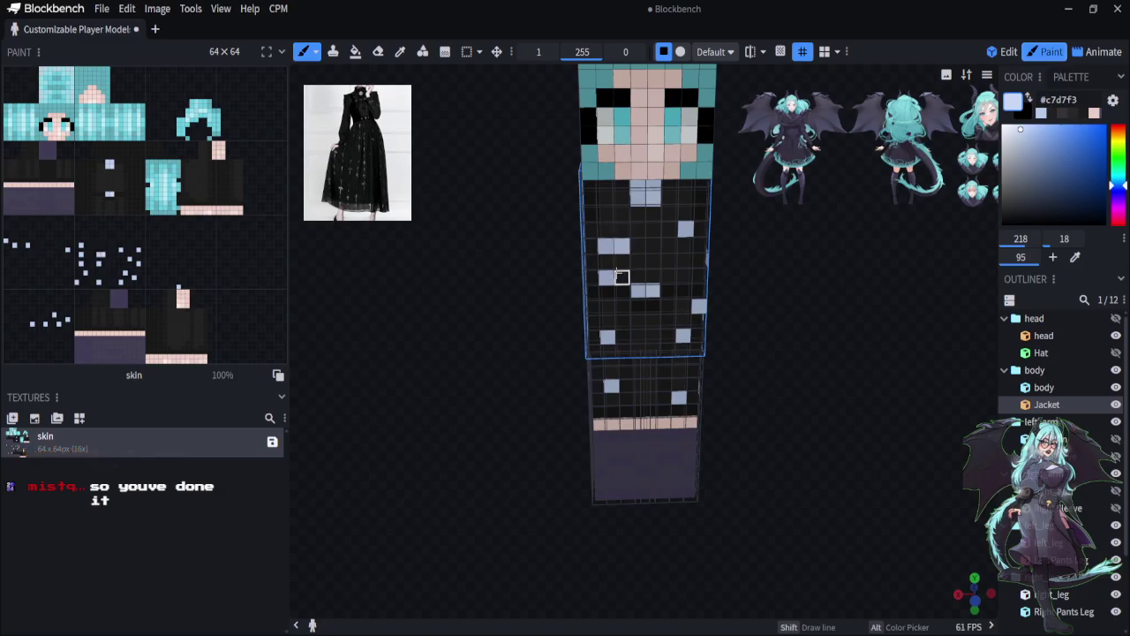
left_click(611, 399)
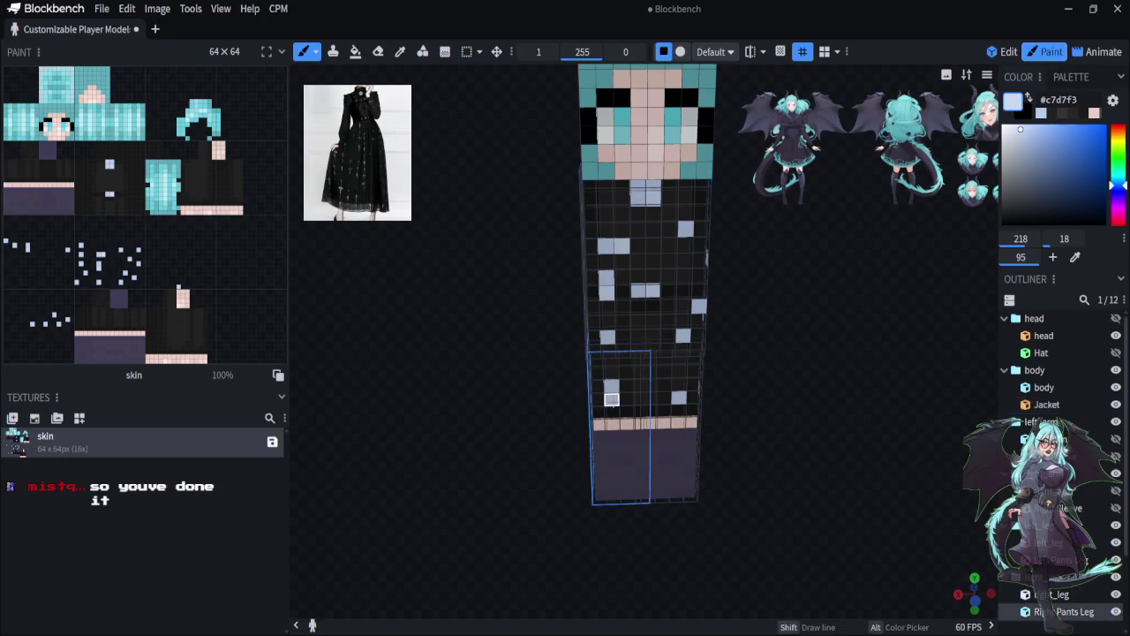
left_click(621, 339)
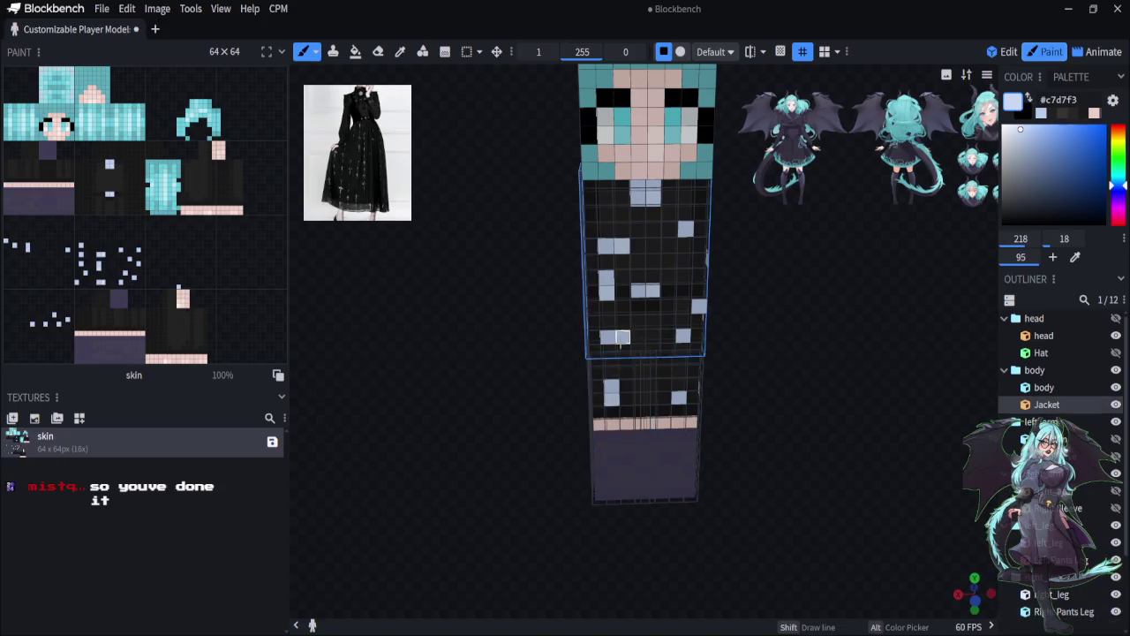
left_click(681, 348)
left_click(663, 399)
left_click(699, 293)
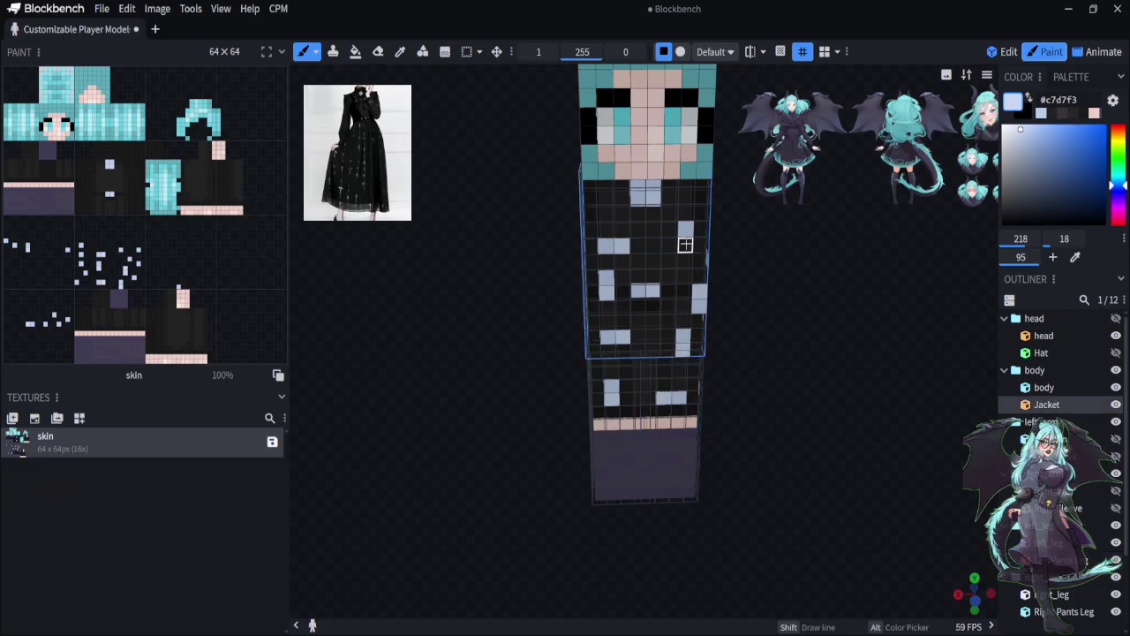
Extend the lowest ornament on the Jacket's left side downward with a #c7d7f3 pixel
left_click_drag(853, 587, 726, 578)
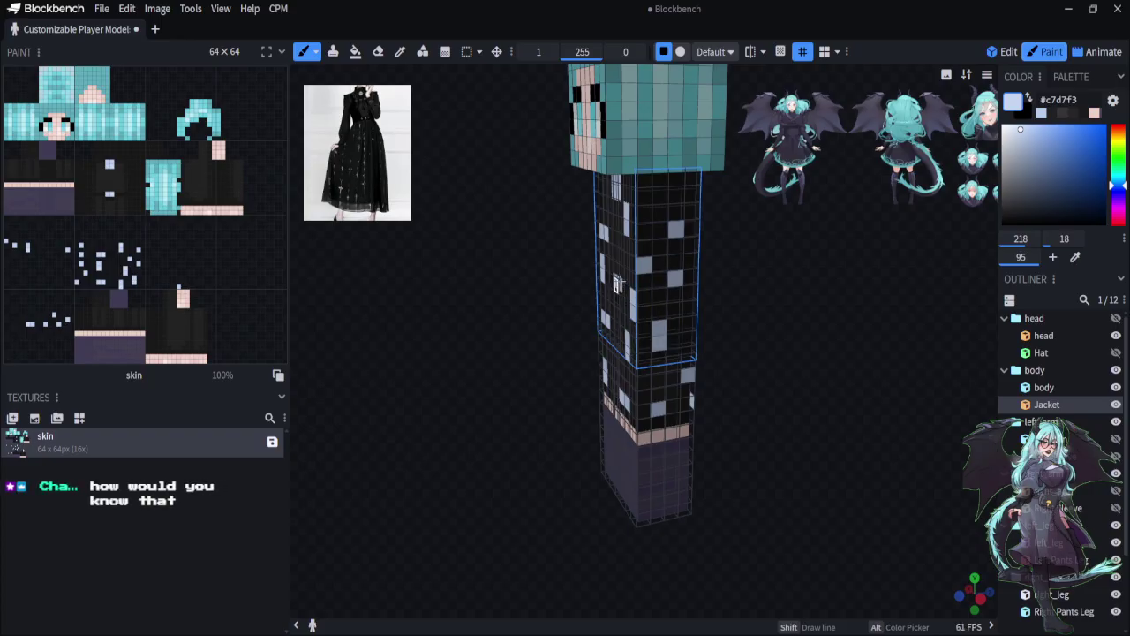
left_click_drag(872, 434, 737, 297)
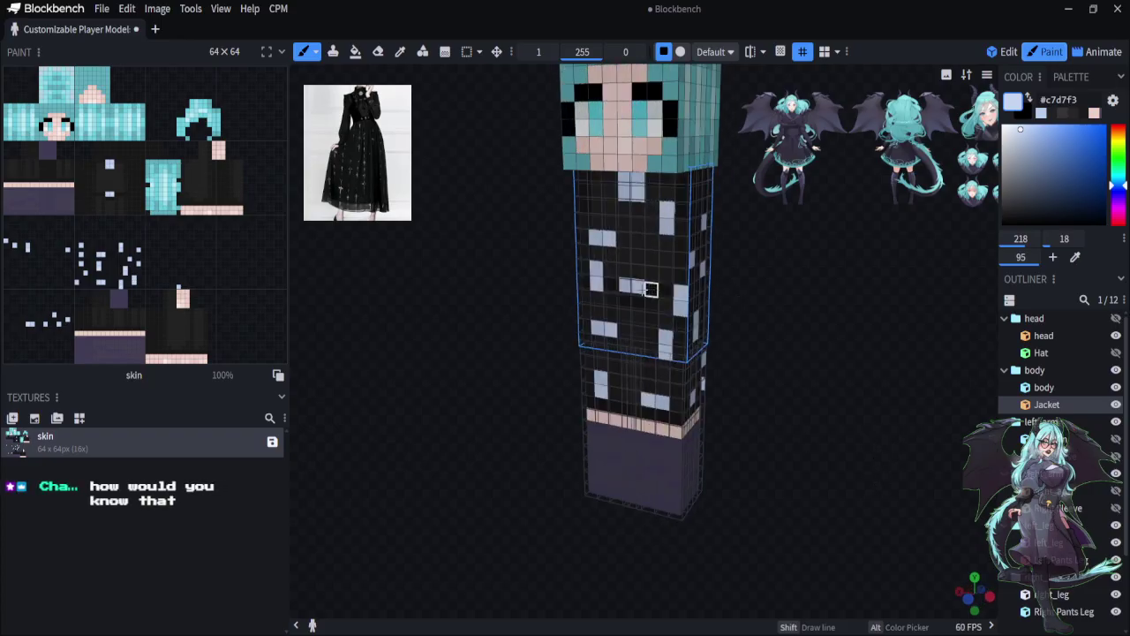
left_click_drag(868, 542, 792, 537)
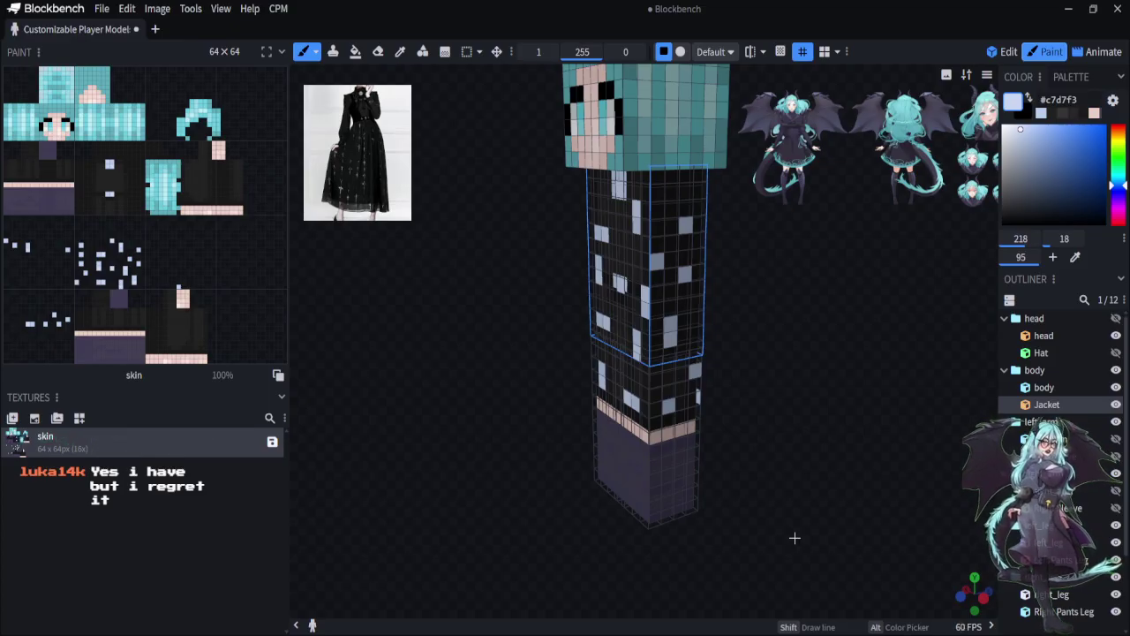
Undo the last brush stroke and paint extra #c7d7f3 pixels on the left side of the jacket and the left pants leg
key("ctrl+z")
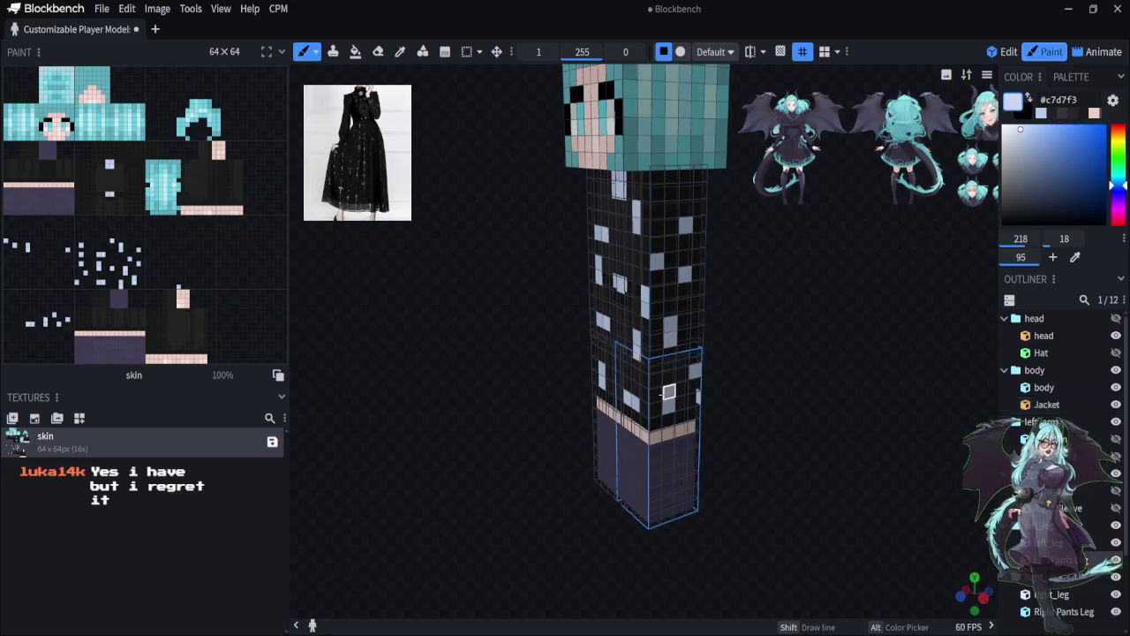
left_click_drag(817, 510, 765, 404)
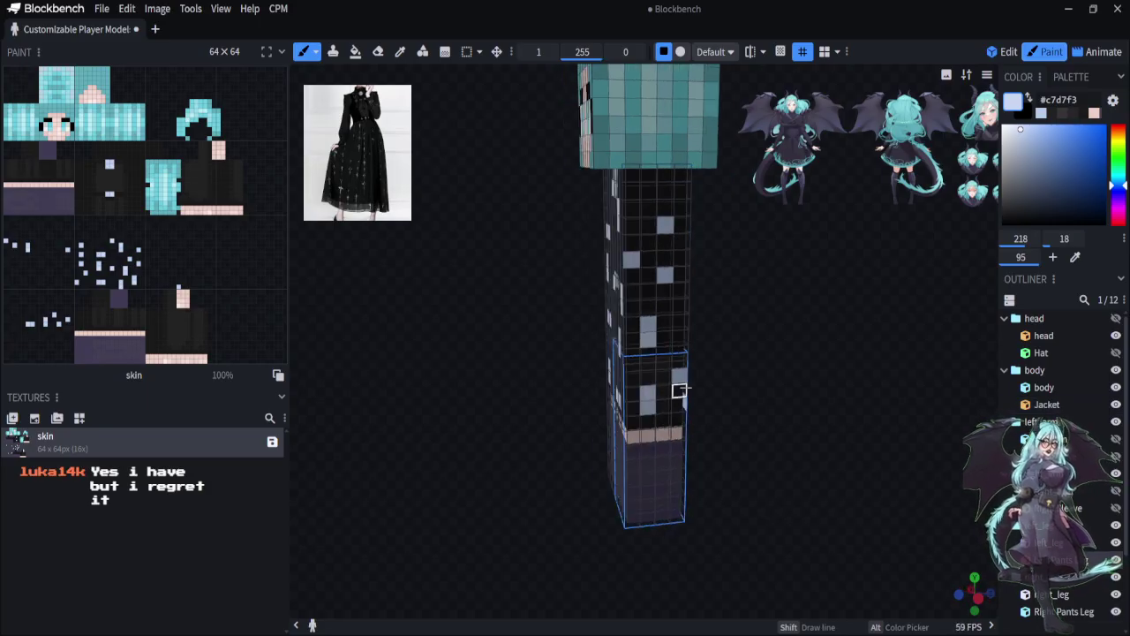
left_click(683, 334)
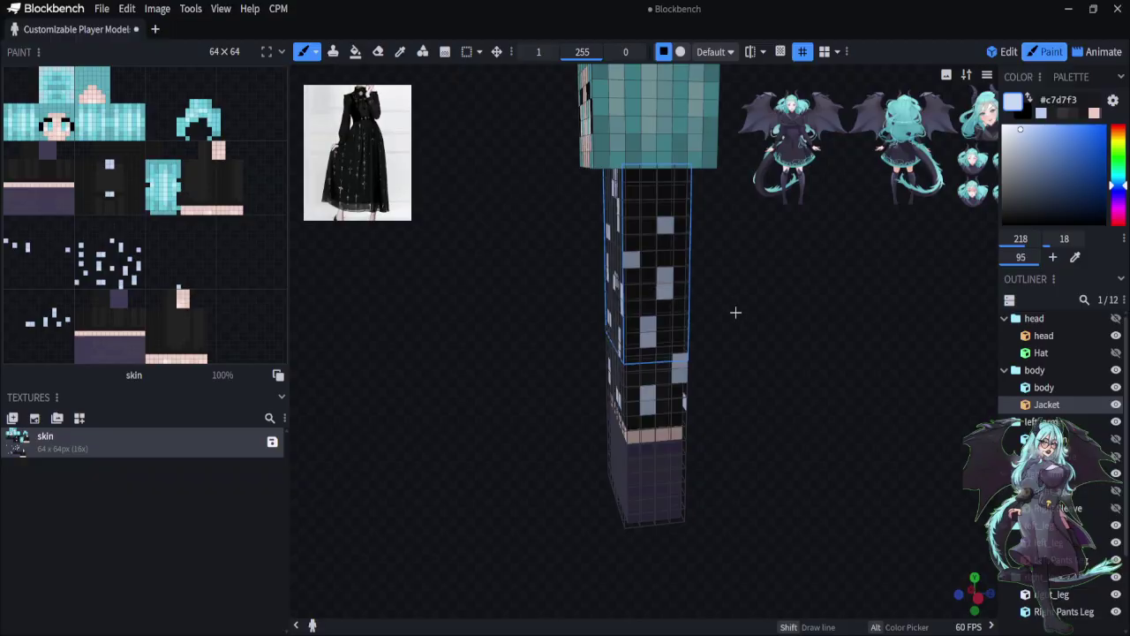
Paint more #c7d7f3 speckle pixels on the back of both pants legs and the outer side of the right pants leg
left_click_drag(777, 425, 619, 401)
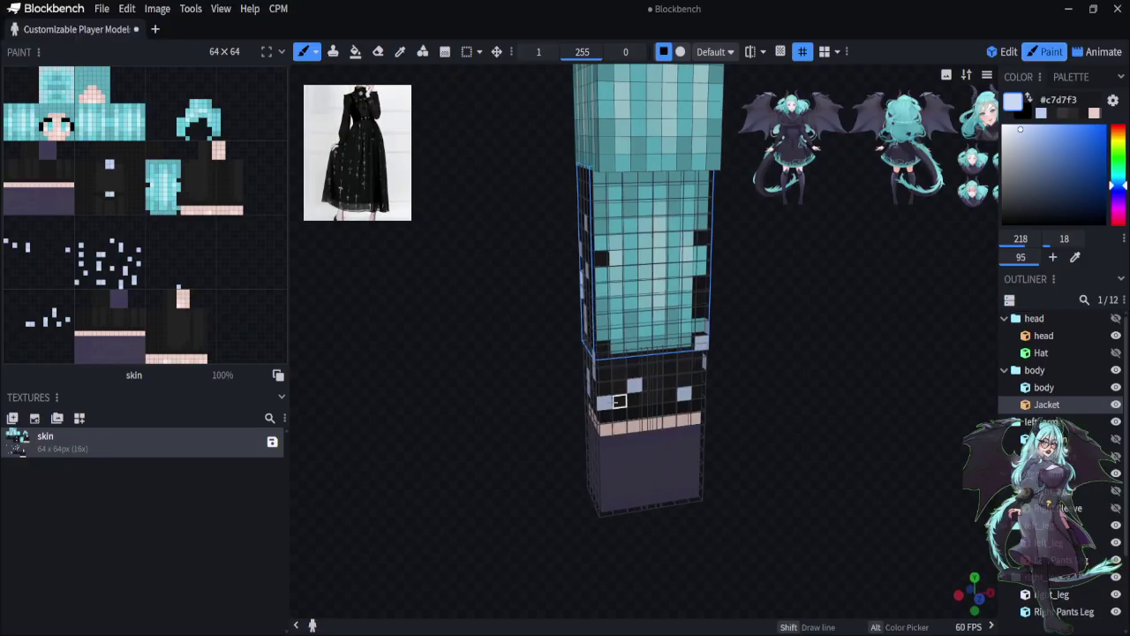
left_click(603, 388)
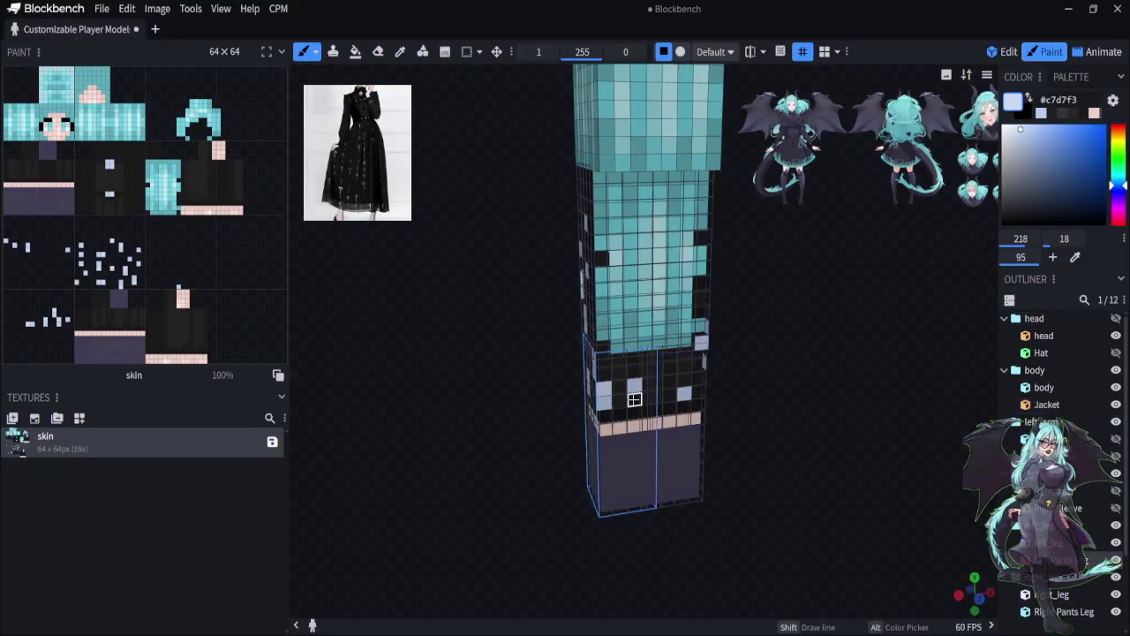
left_click(685, 380)
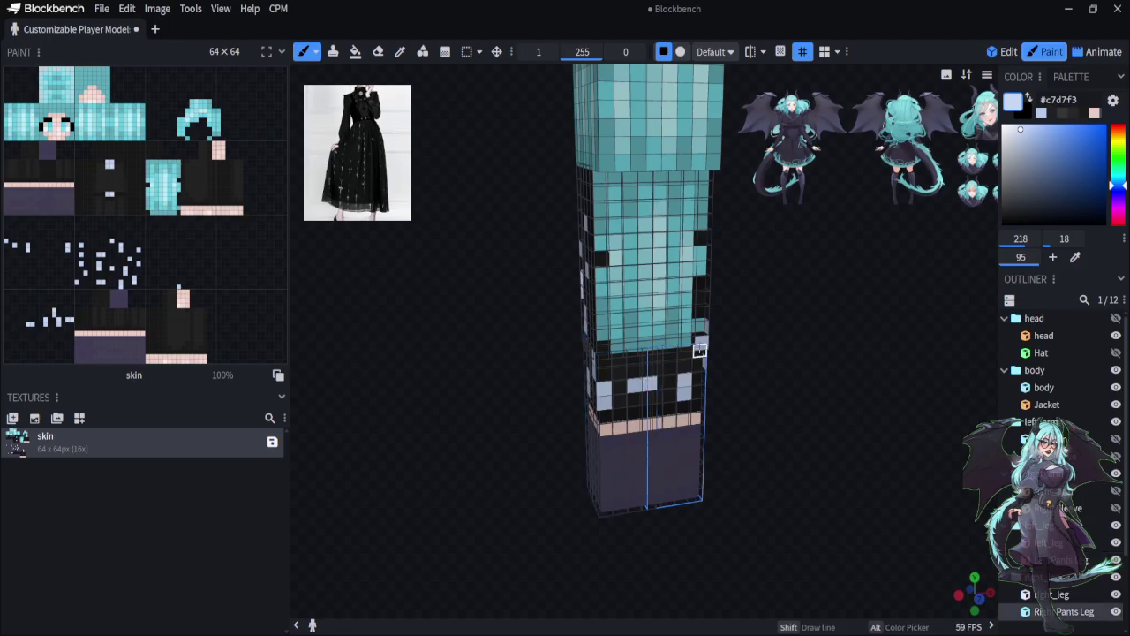
left_click_drag(786, 425, 697, 503)
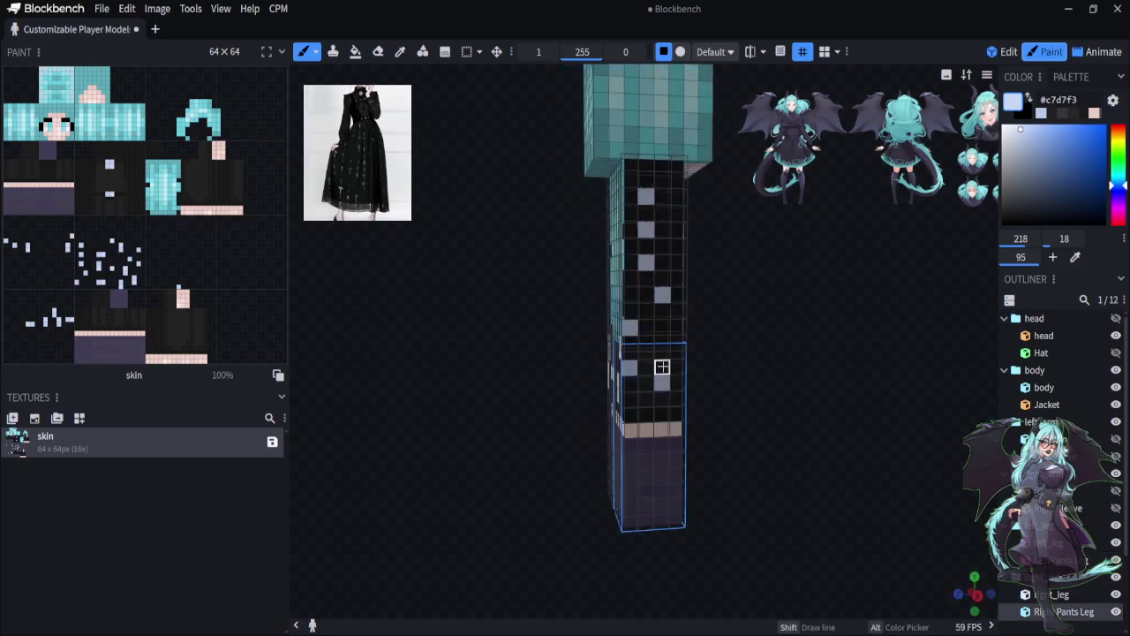
left_click(627, 380)
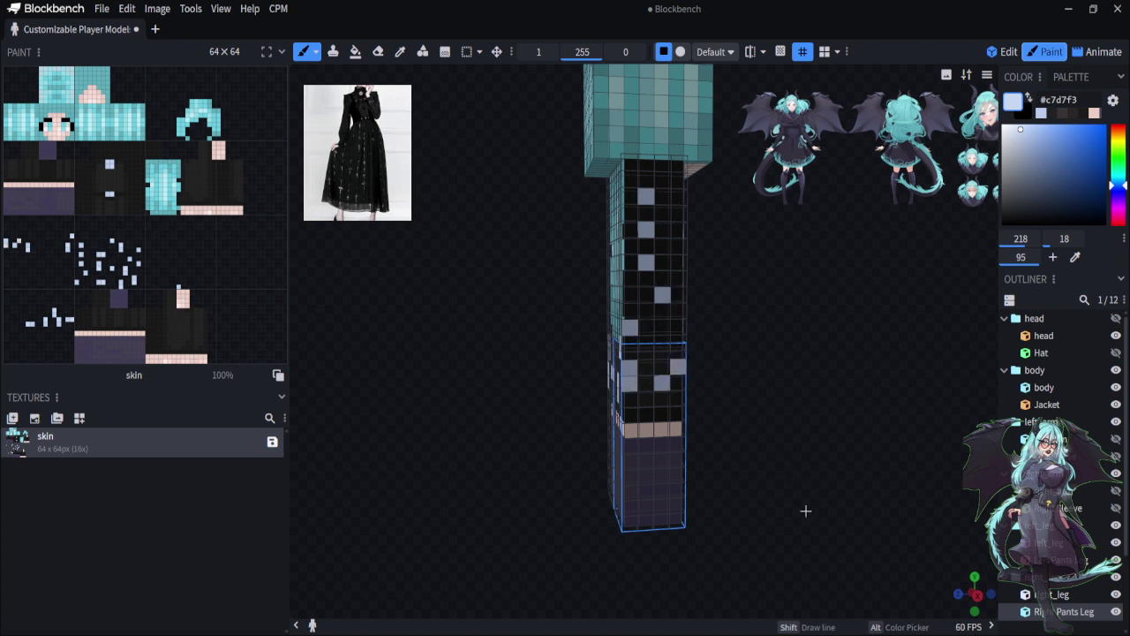
Show the left and right arms with their sleeves and examine the speckled dress on the full figure
left_click_drag(805, 512, 616, 553)
scroll(1059, 397, "down", 3)
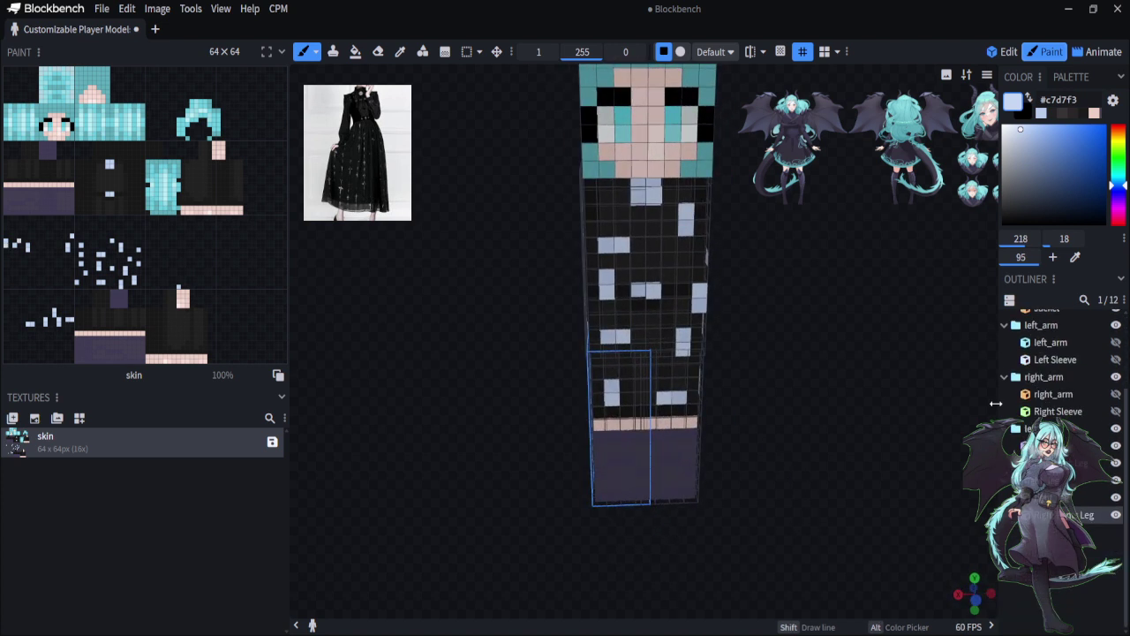
scroll(1060, 397, "up", 3)
left_click_drag(820, 354, 915, 330)
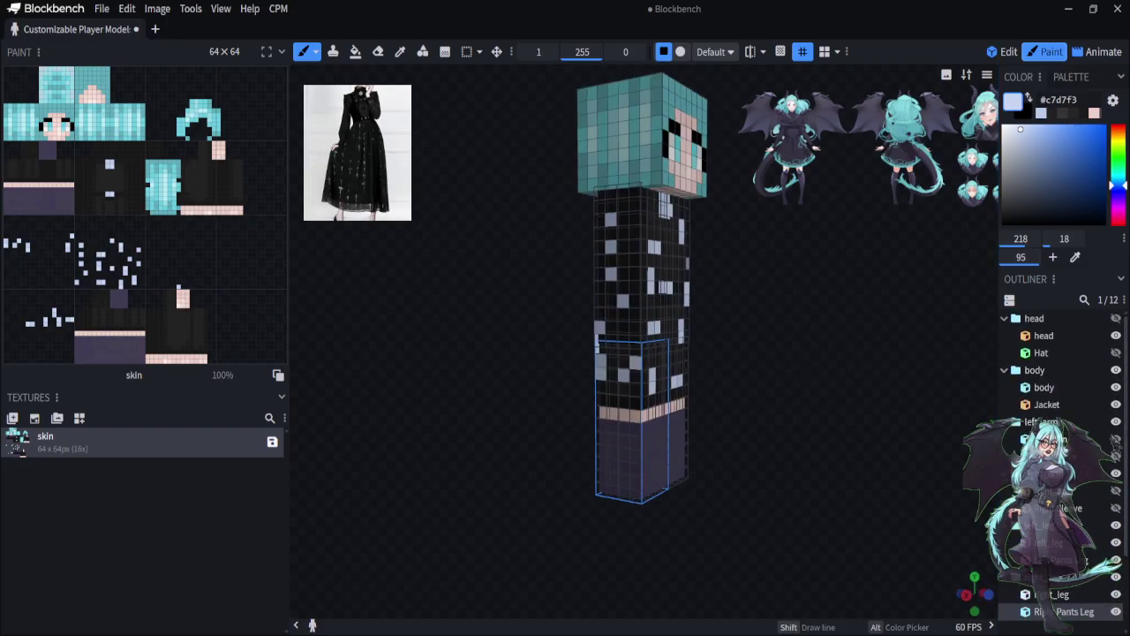
left_click(1115, 439)
left_click(1116, 456)
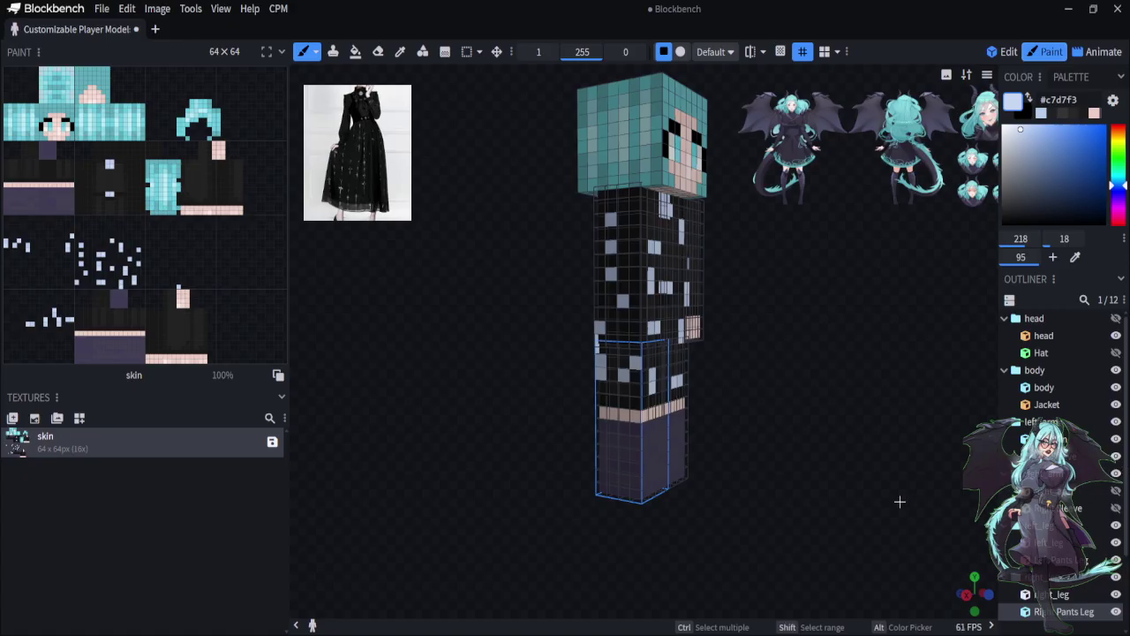
left_click_drag(900, 502, 784, 499)
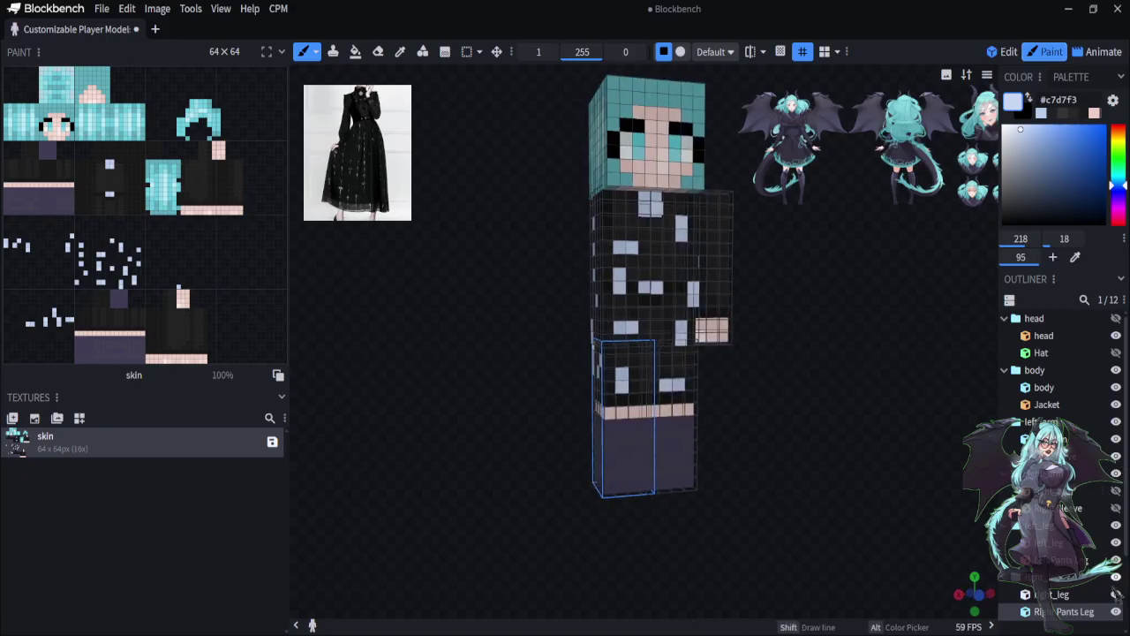
left_click(1116, 508)
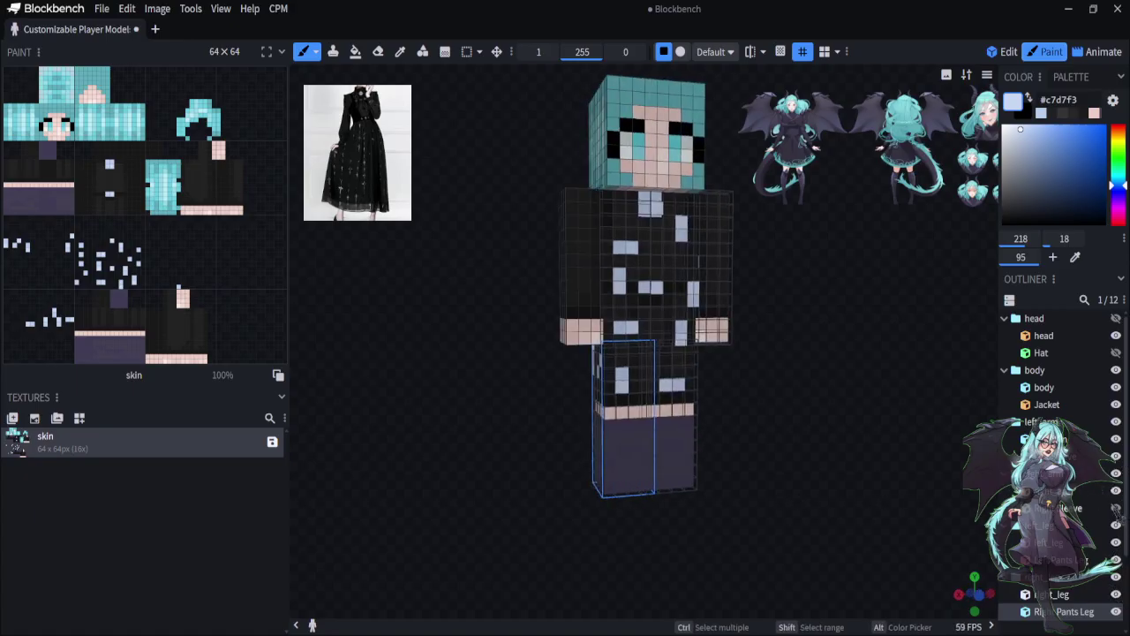
left_click_drag(909, 507, 731, 568)
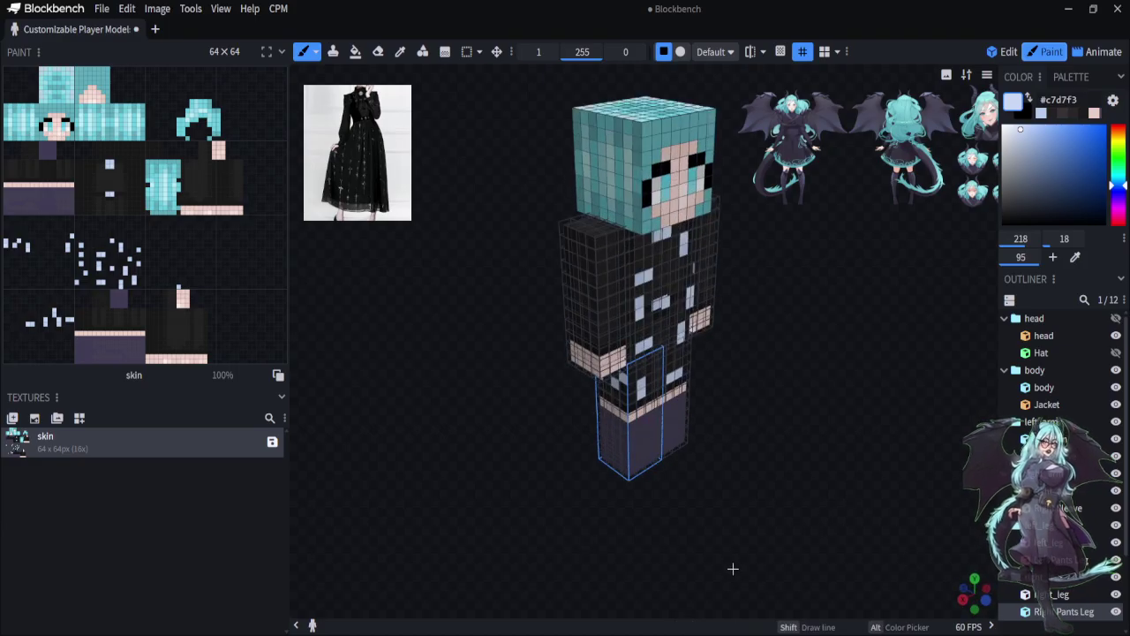
scroll(732, 567, "up", 3)
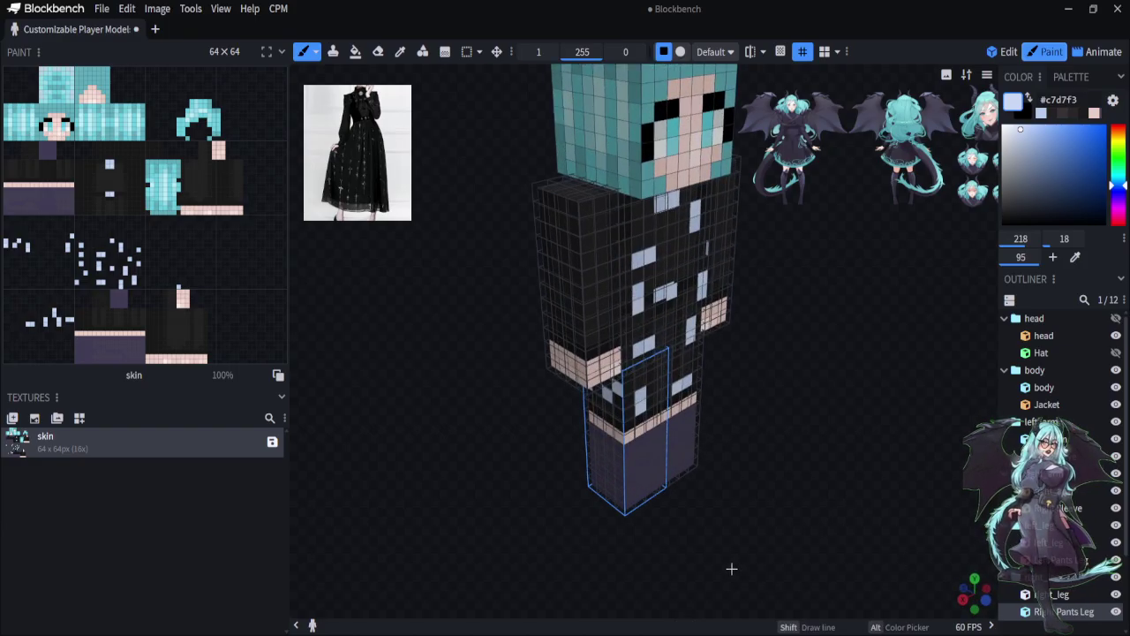
scroll(732, 568, "down", 6)
scroll(653, 550, "up", 3)
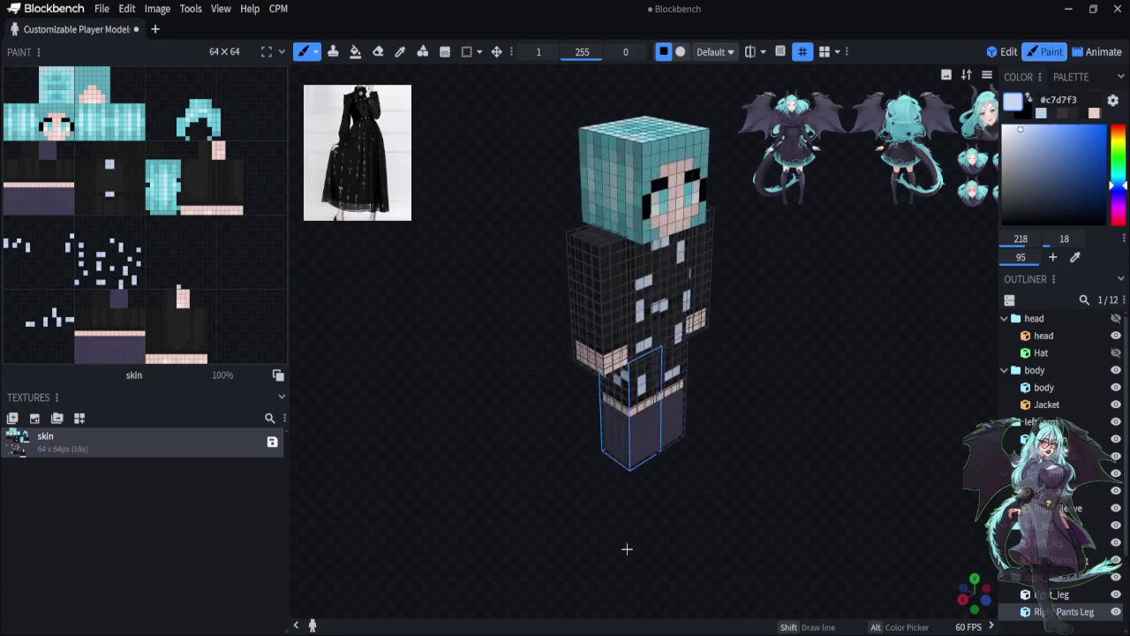
mouse_move(627, 548)
left_mouse_down()
mouse_move(477, 535)
mouse_move(628, 530)
left_mouse_up()
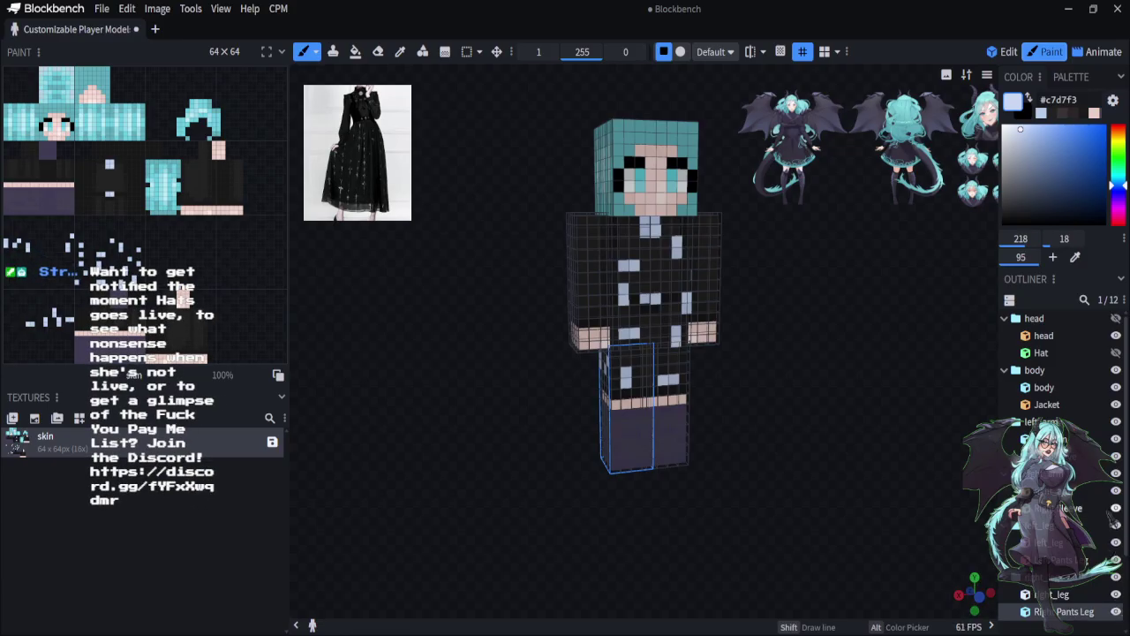
Hide the head, body, jacket, arms, sleeves and pants-leg overlays so only the two base legs are shown
left_click(1116, 387)
left_click(1116, 403)
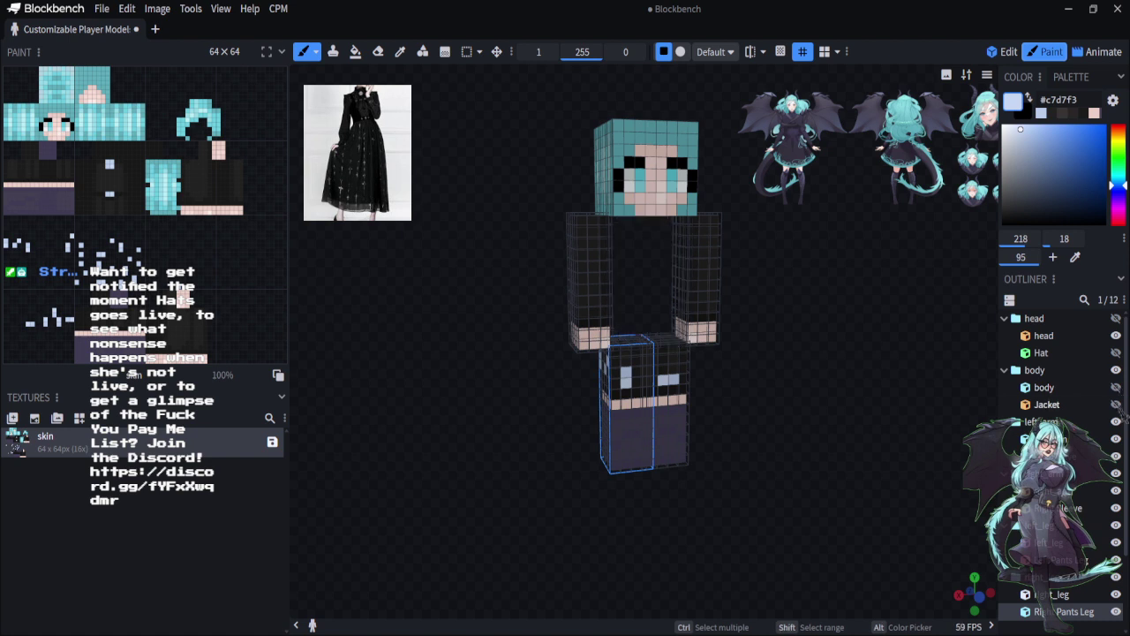
left_click(1115, 421)
left_click(1116, 473)
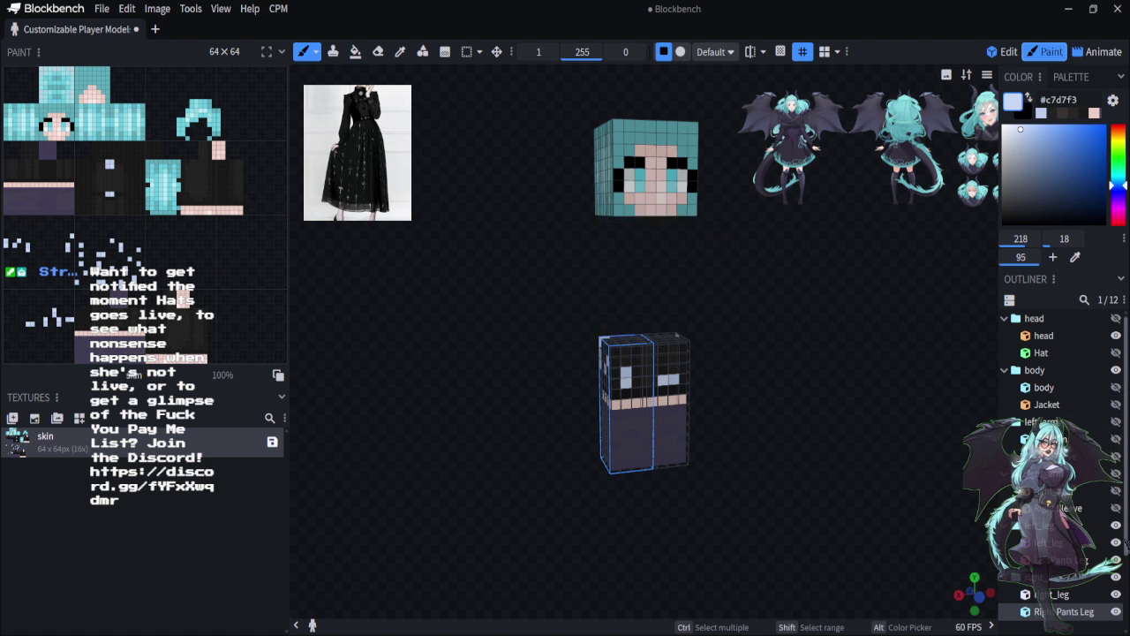
left_click(1116, 542)
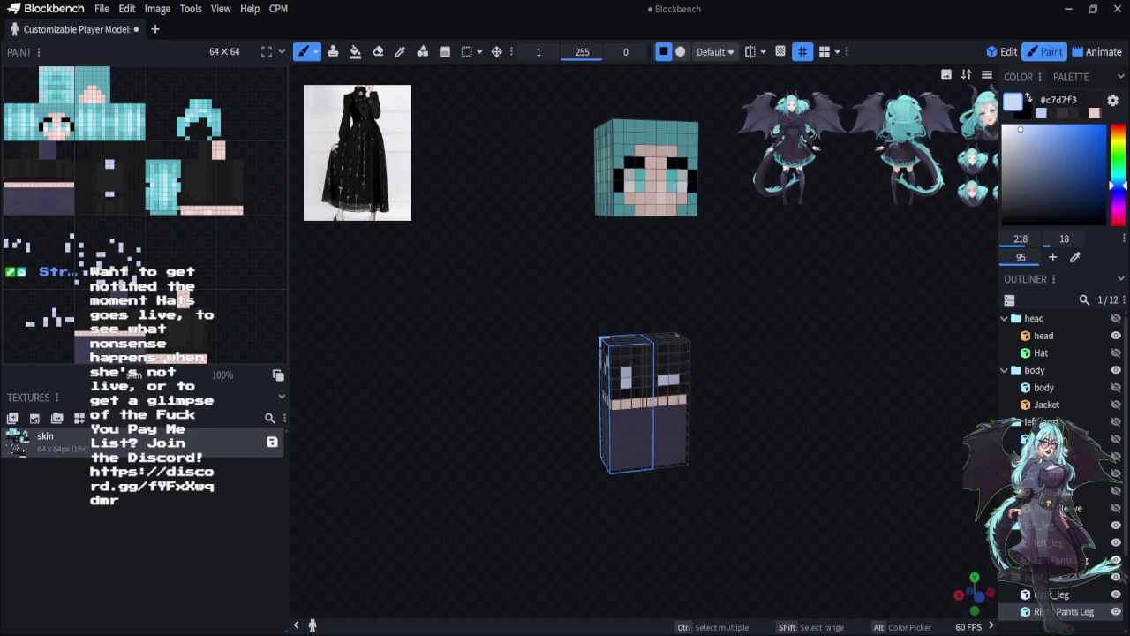
left_click(1116, 559)
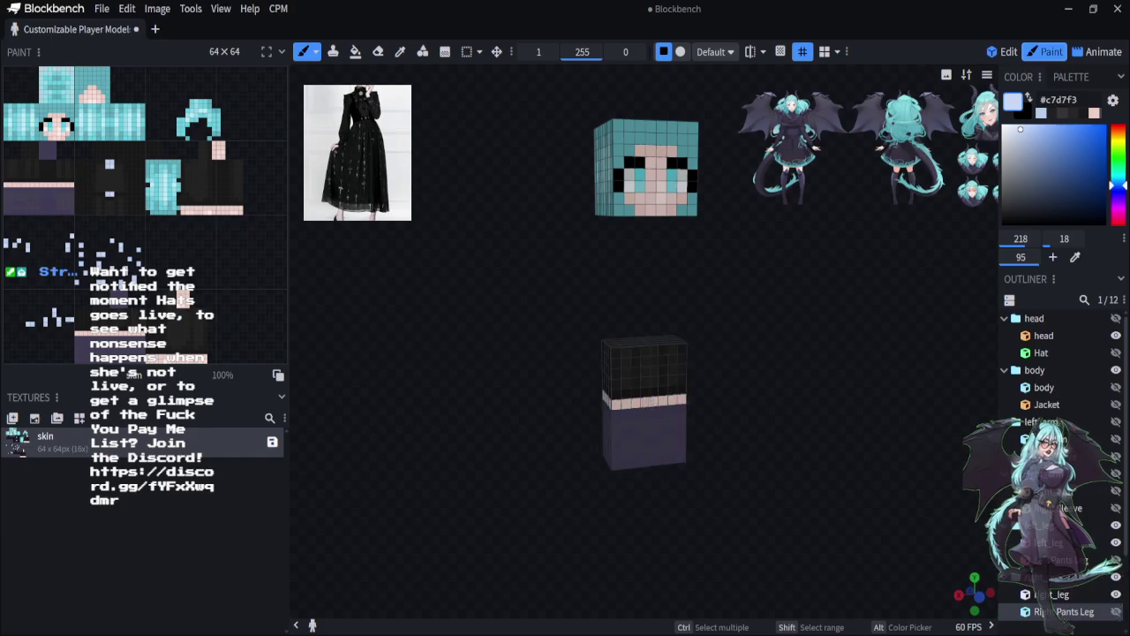
scroll(883, 480, "up", 2)
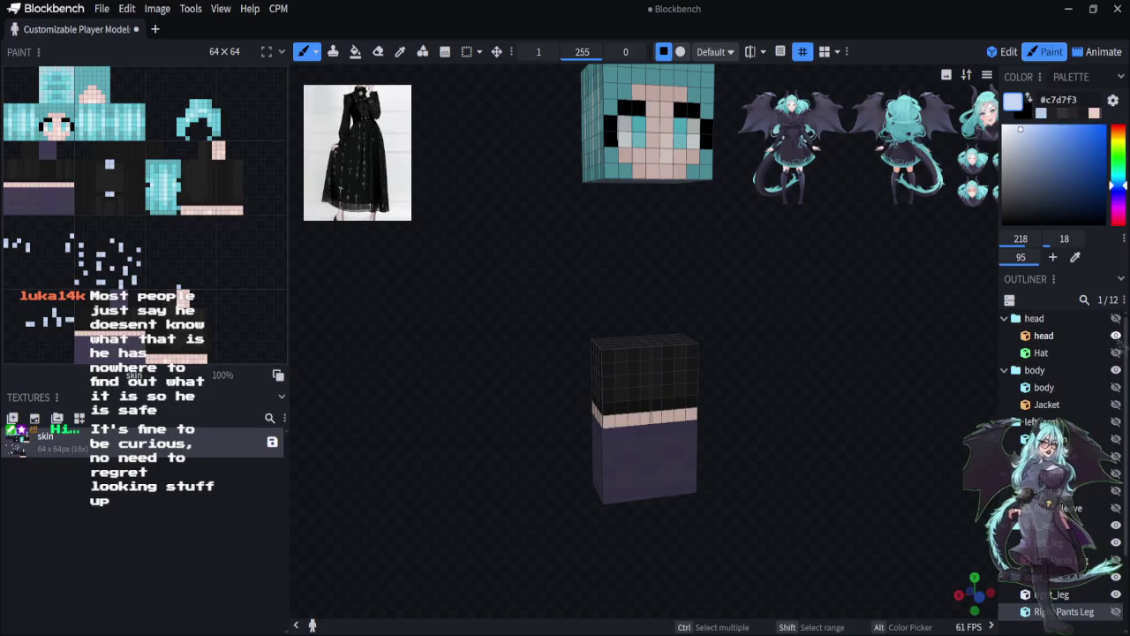
left_click(1116, 335)
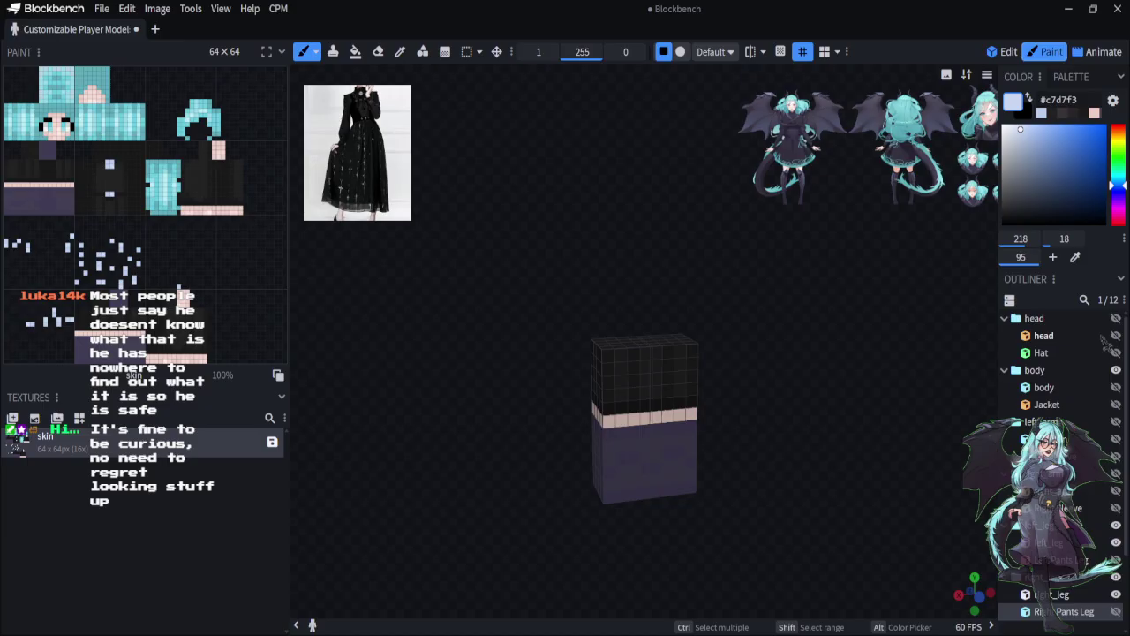
scroll(759, 530, "up", 2)
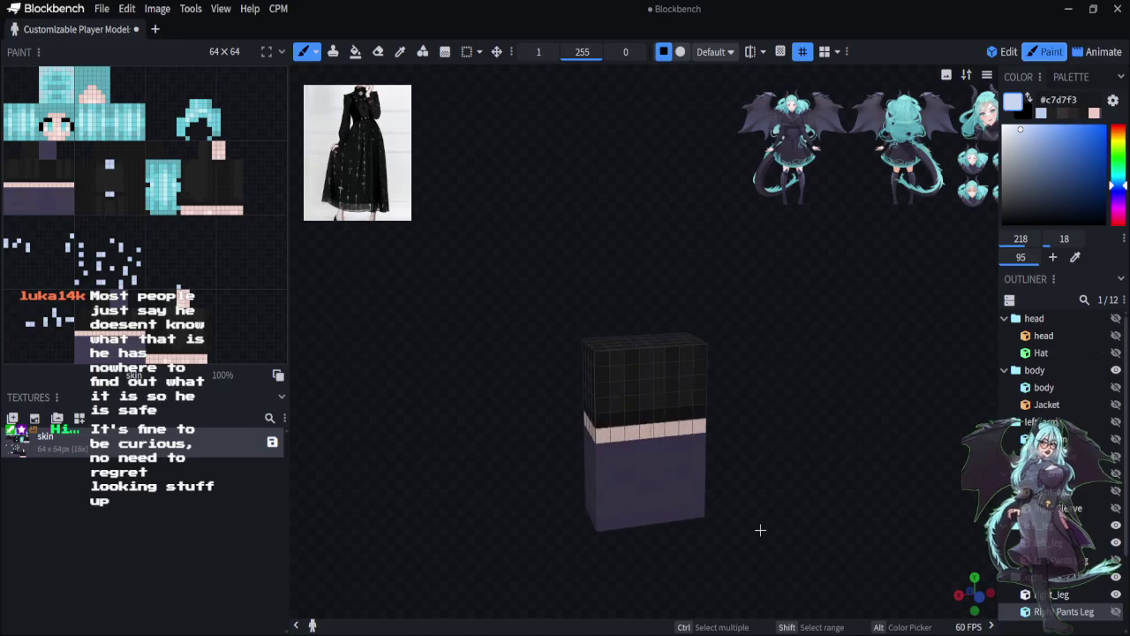
Sample the dark purple of the lower leg and lighten it to #524c6a as the paint color
left_click(404, 53)
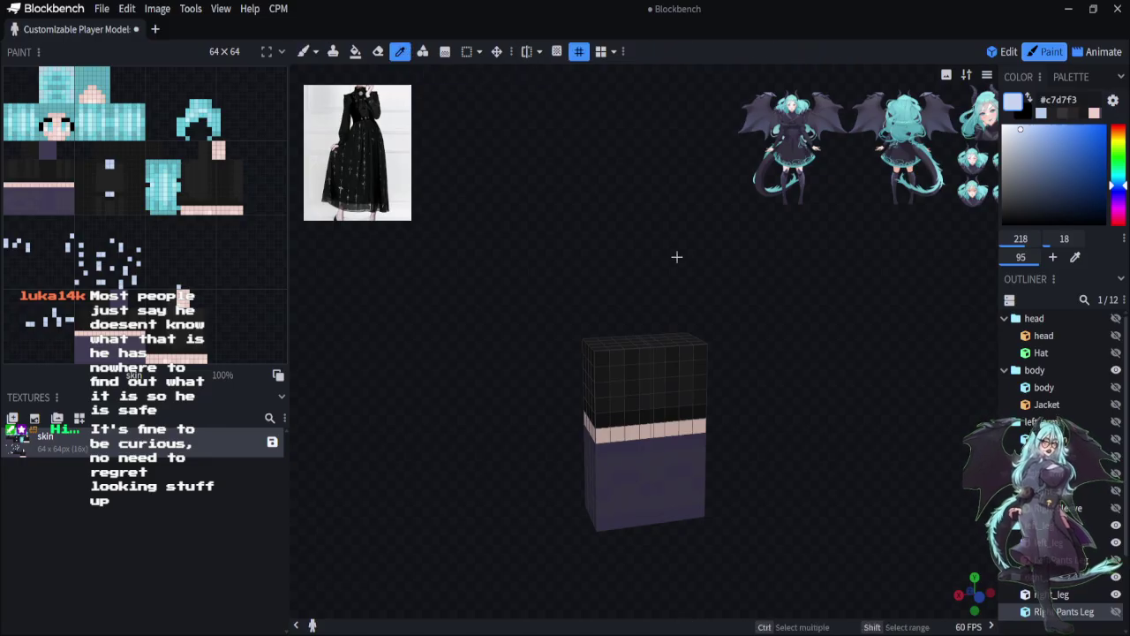
left_click(624, 465)
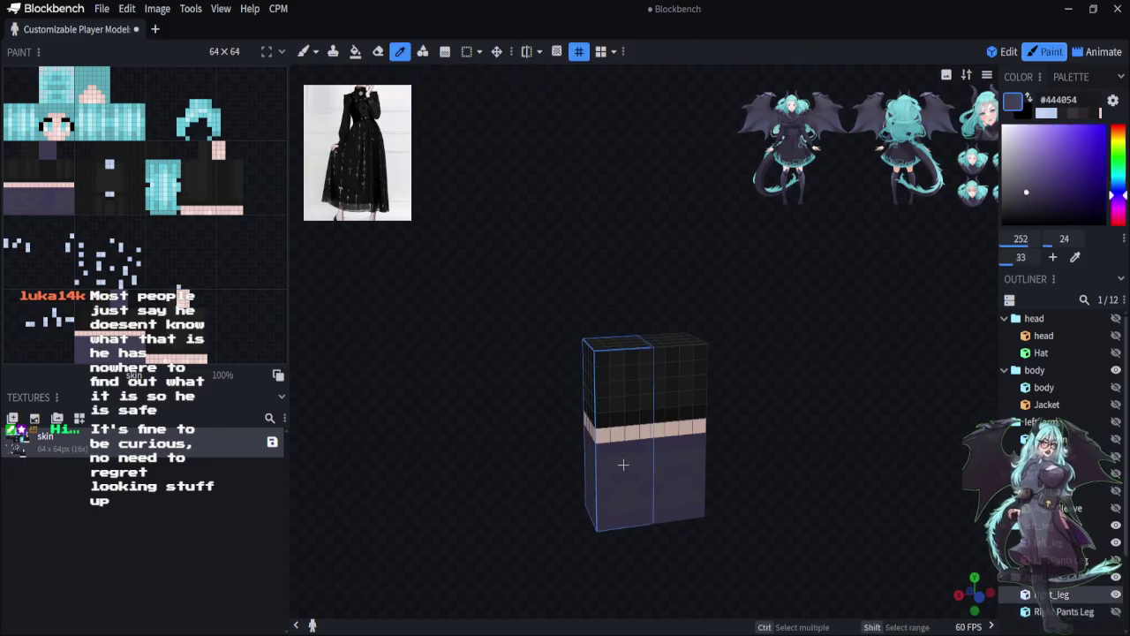
left_click(1030, 184)
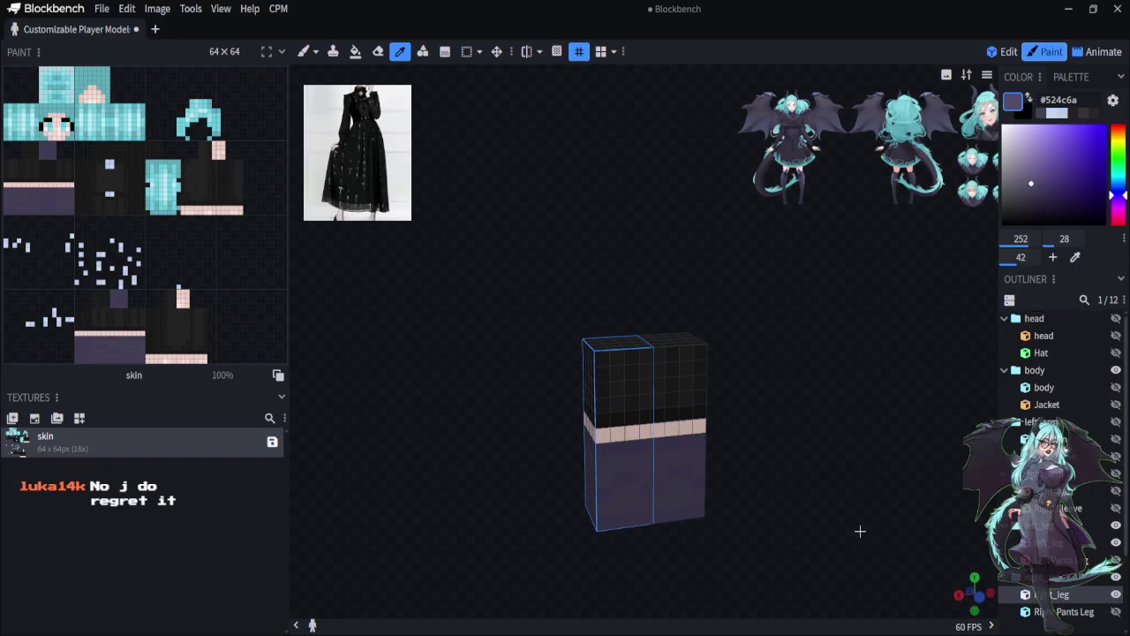
left_click_drag(860, 530, 841, 485)
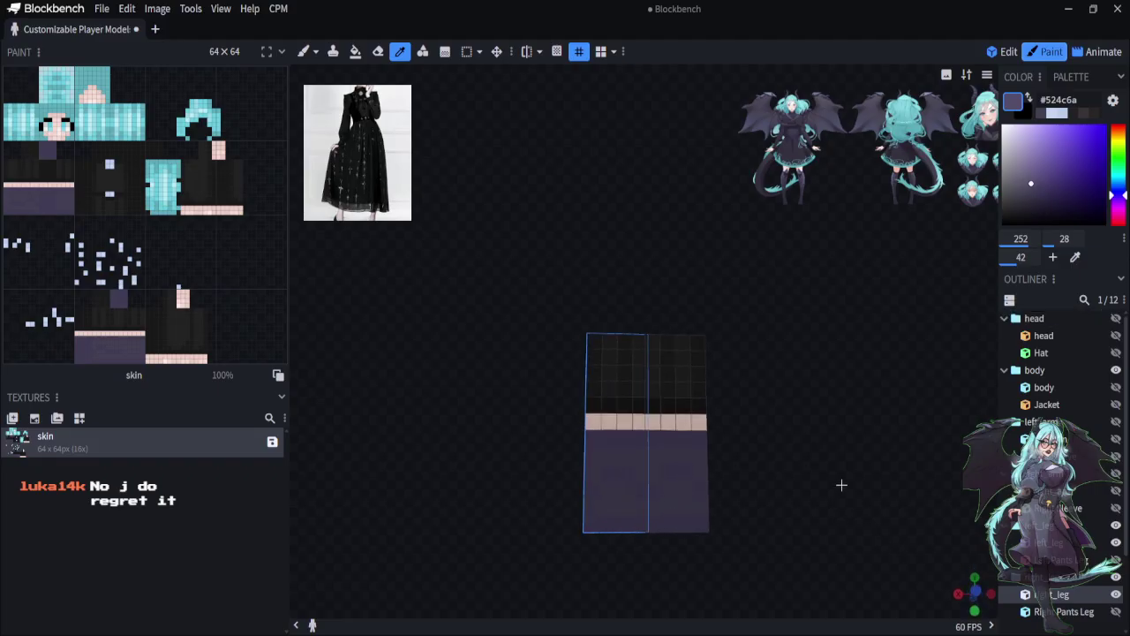
Paint a matching staggered pattern of #524c6a pixels on the front of both lower legs with the brush
left_click(302, 51)
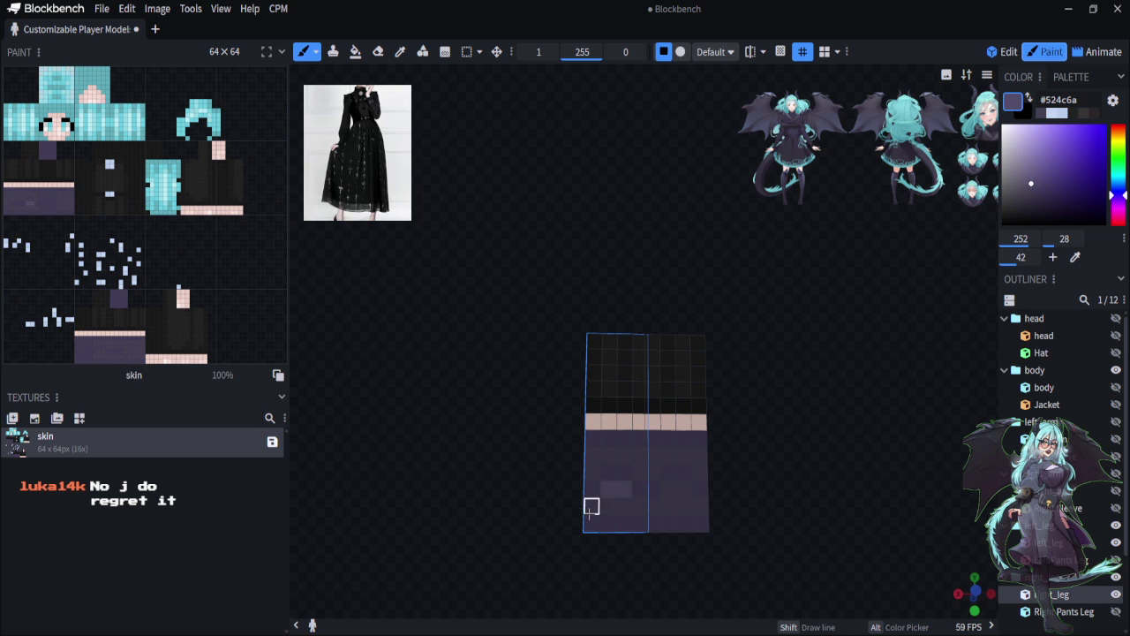
left_click_drag(608, 454, 623, 454)
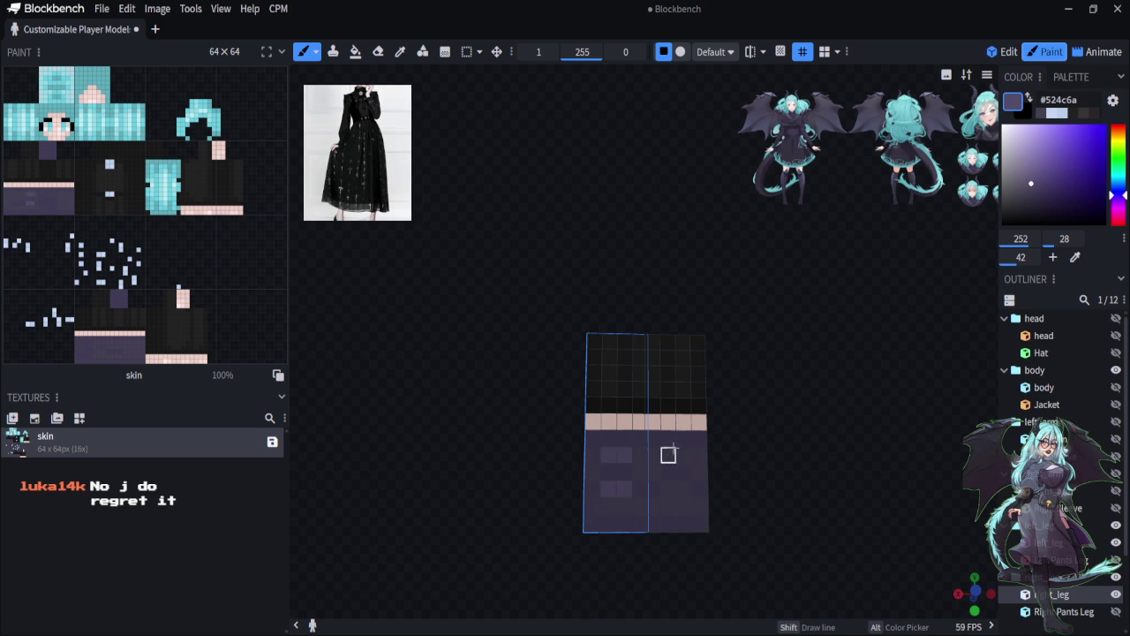
left_click_drag(667, 454, 680, 454)
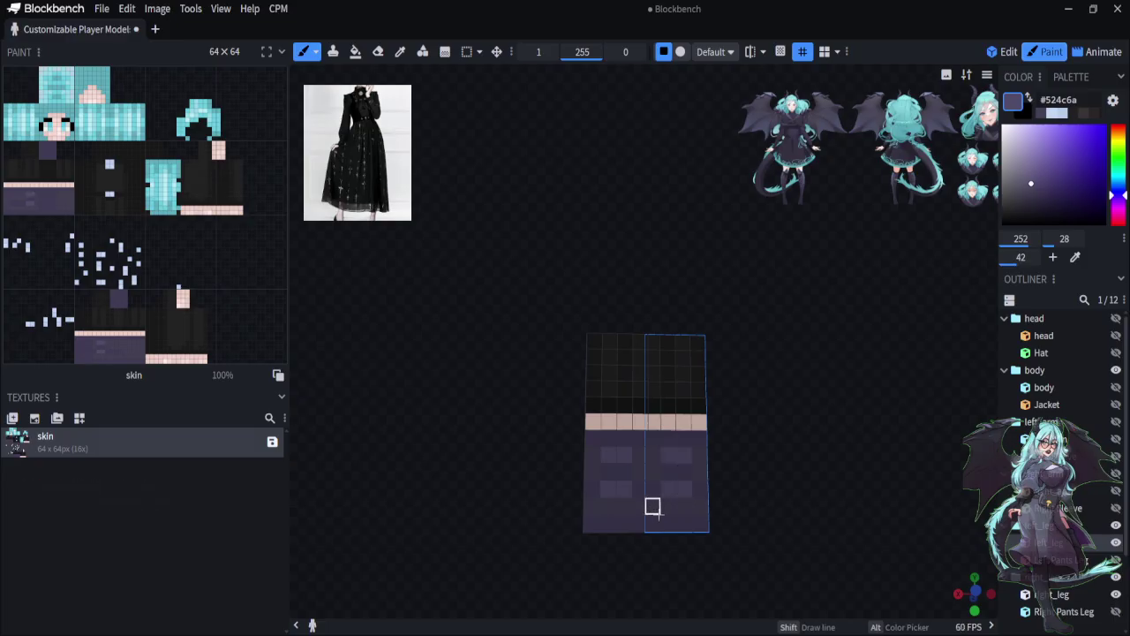
left_click(698, 504)
left_click(591, 504)
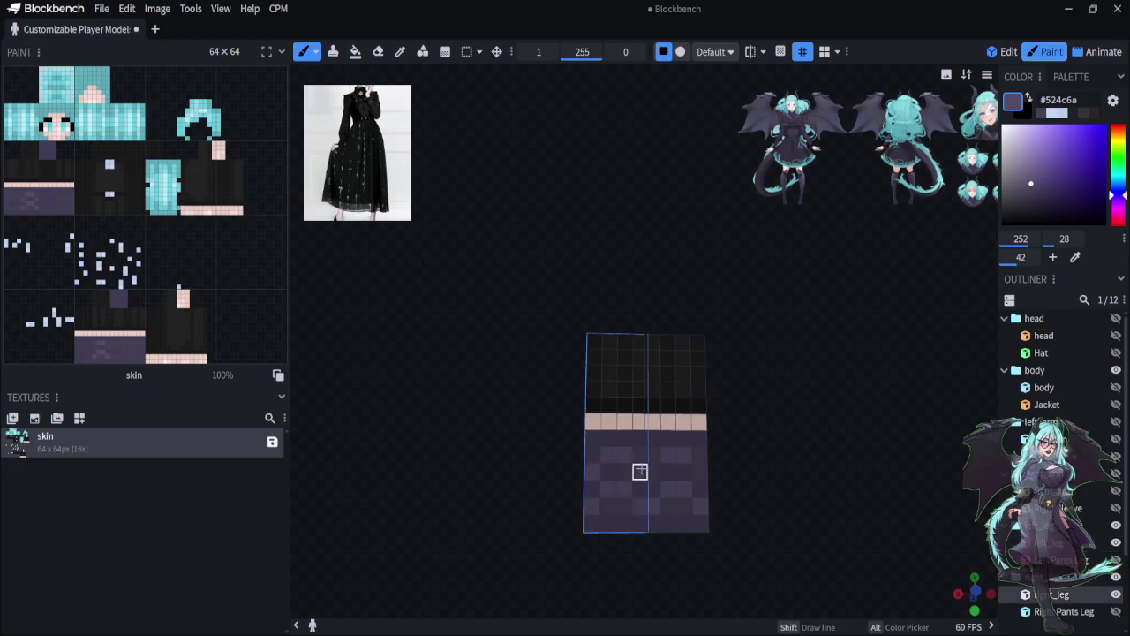
left_click(699, 472)
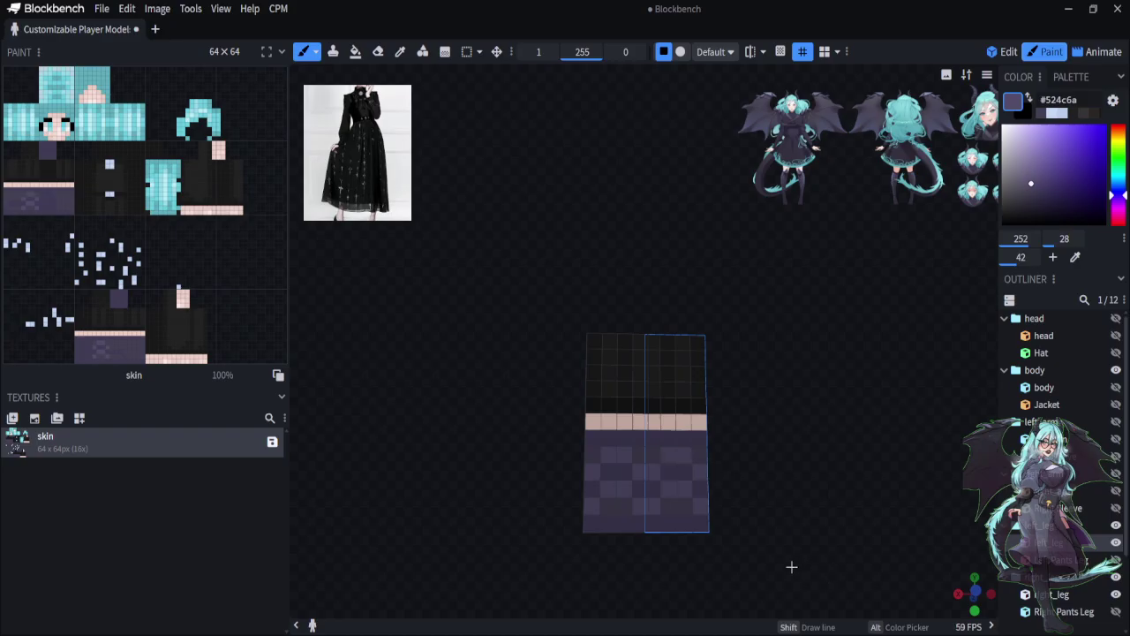
Extend the #524c6a pixel pattern around the outer sides and backs of both lower legs
left_click_drag(791, 566, 620, 589)
mouse_move(628, 482)
left_mouse_down()
mouse_move(659, 479)
mouse_move(675, 498)
left_mouse_up()
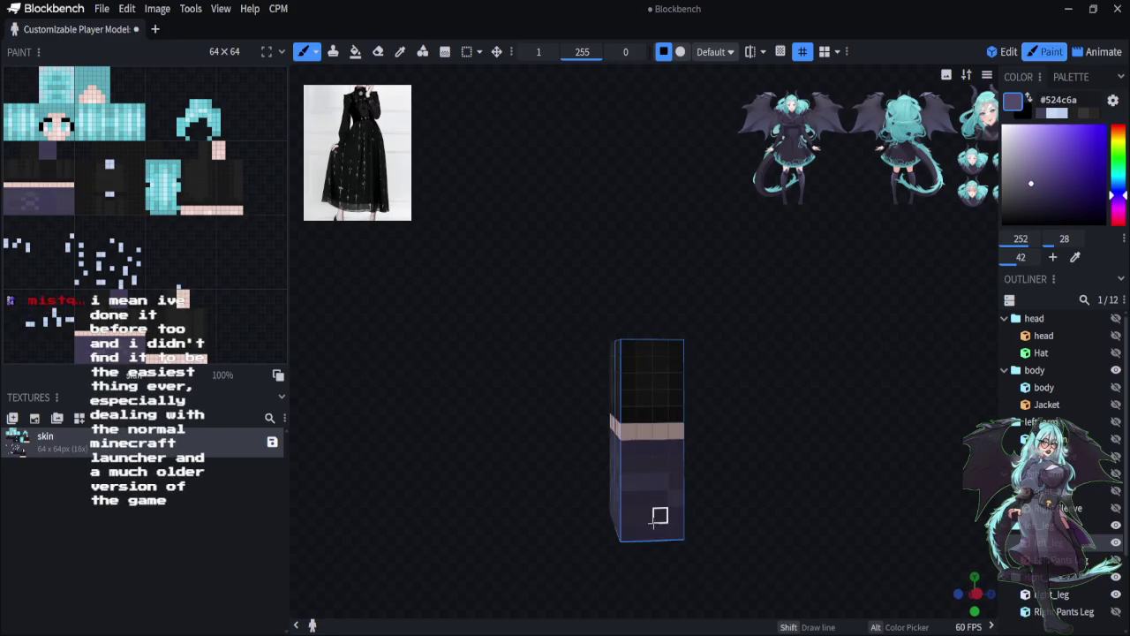
left_click_drag(690, 551, 531, 573)
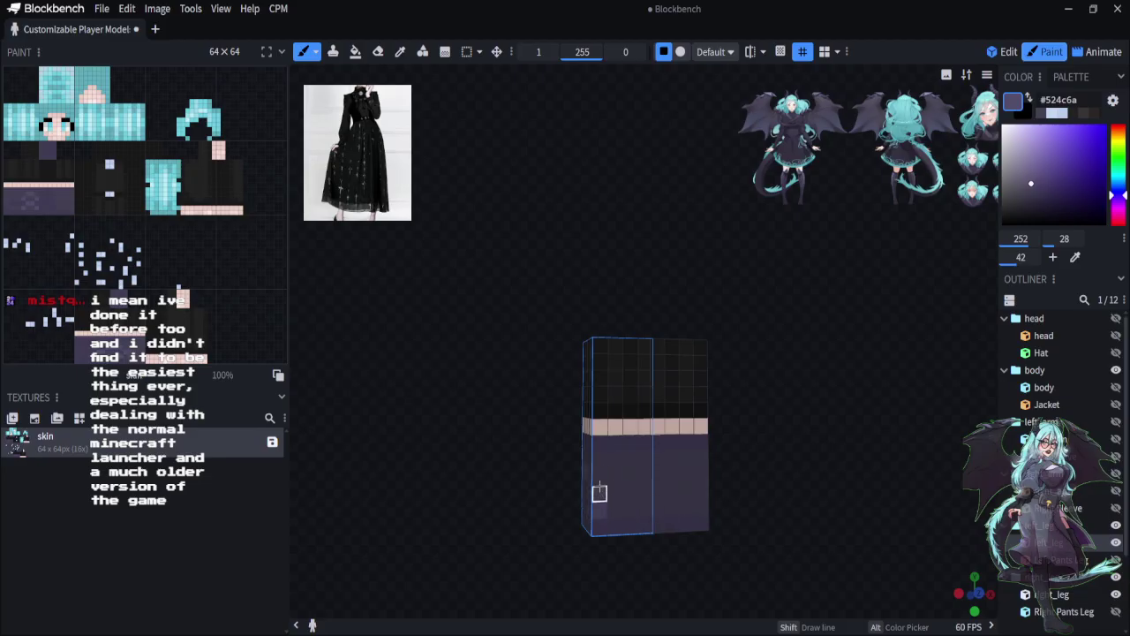
mouse_move(600, 493)
left_mouse_down()
mouse_move(612, 491)
mouse_move(613, 514)
mouse_move(600, 455)
mouse_move(614, 493)
mouse_move(671, 507)
mouse_move(701, 506)
mouse_move(698, 457)
mouse_move(687, 490)
left_mouse_up()
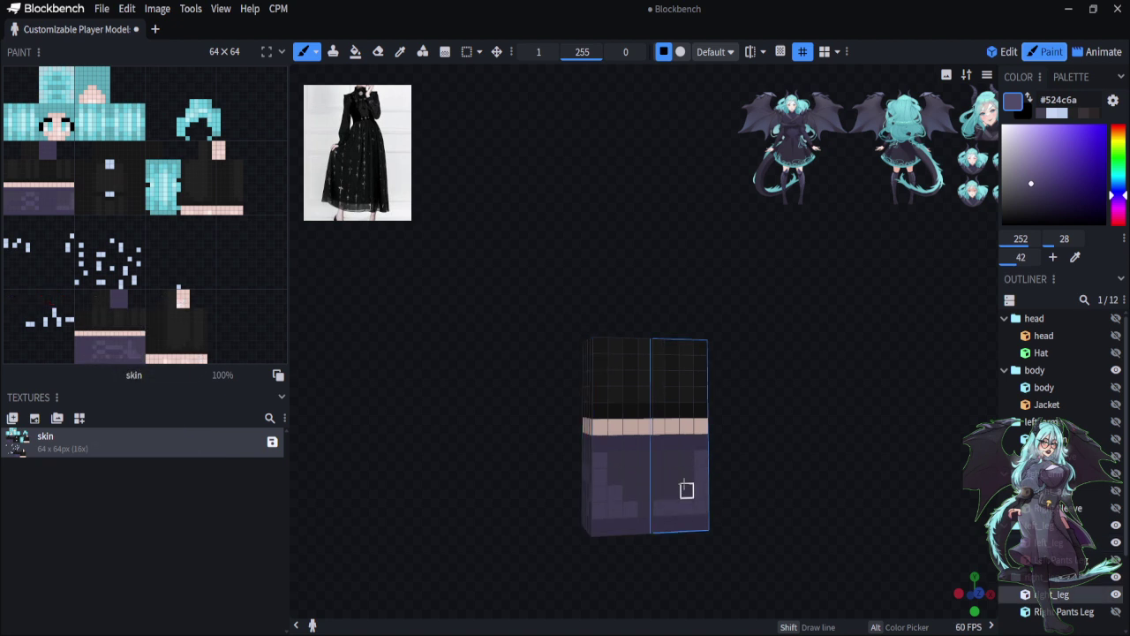
mouse_move(697, 548)
left_mouse_down()
mouse_move(669, 578)
mouse_move(560, 577)
mouse_move(573, 551)
left_mouse_up()
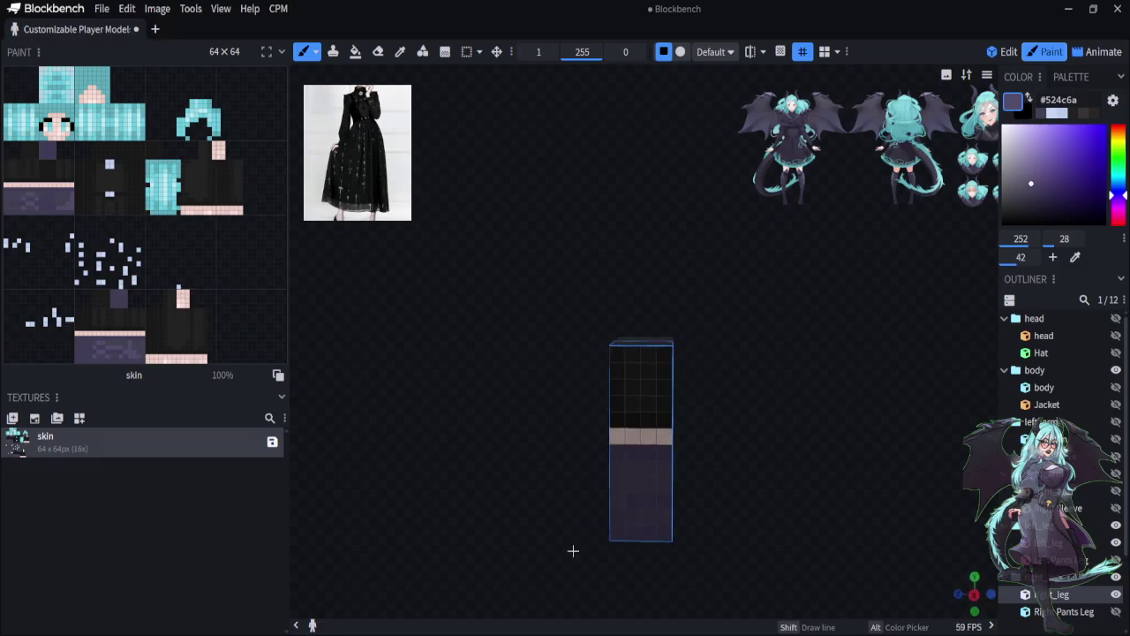
mouse_move(633, 502)
left_mouse_down()
mouse_move(616, 497)
mouse_move(633, 469)
mouse_move(633, 482)
mouse_move(664, 485)
left_mouse_up()
left_click_drag(736, 542, 761, 554)
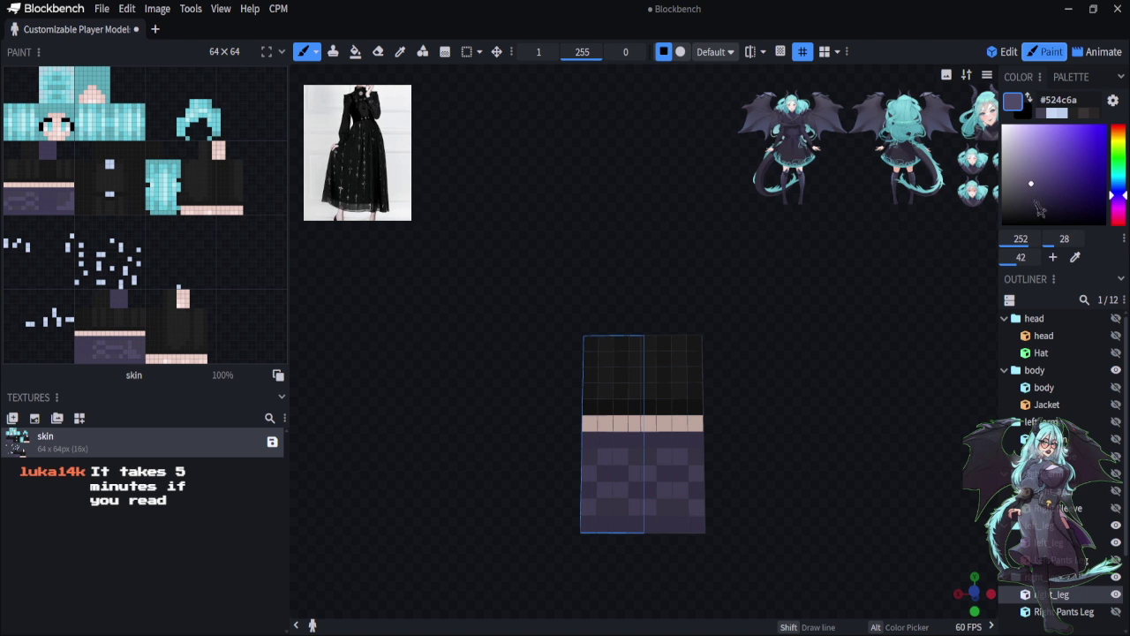
Lighten the paint color to #645e7e and add highlight pixels to the front of both lower legs and the left leg's outer side
left_click(1028, 181)
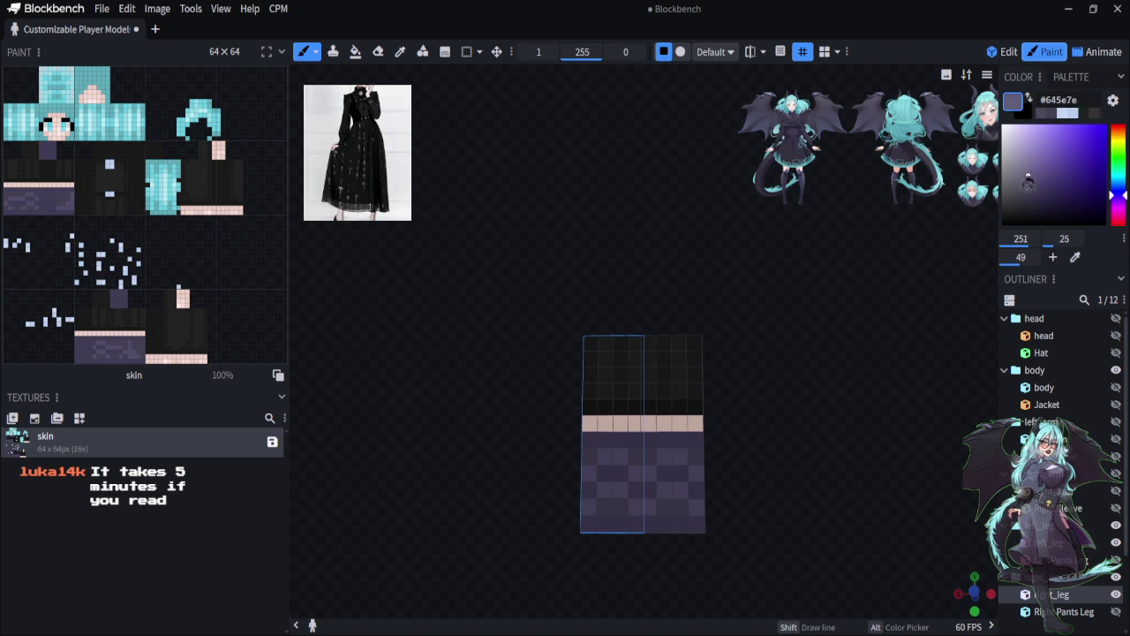
left_click(664, 508)
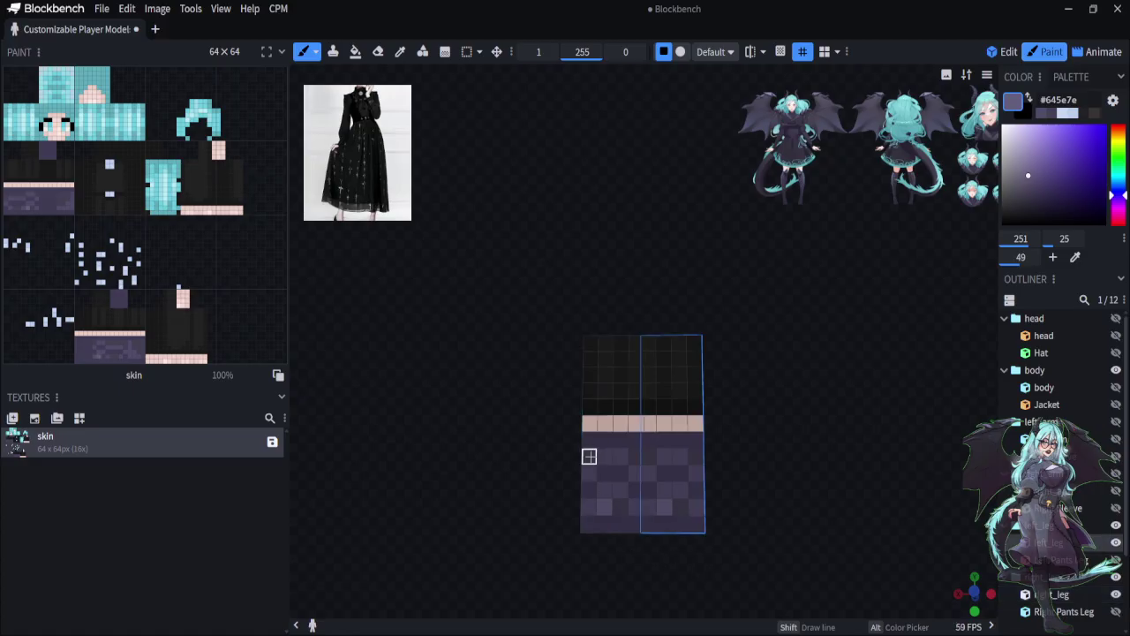
left_click_drag(528, 544, 663, 527)
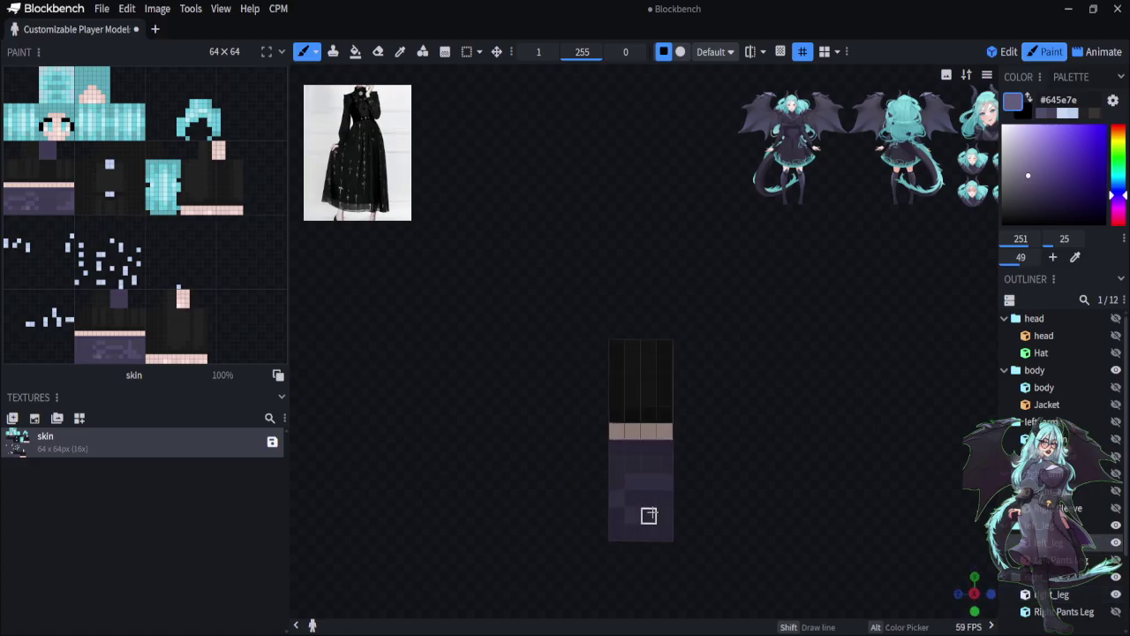
left_click(664, 514)
Paint a mirrored arrangement of #645e7e highlight pixels across the backs of both lower legs
left_click_drag(657, 577, 805, 585)
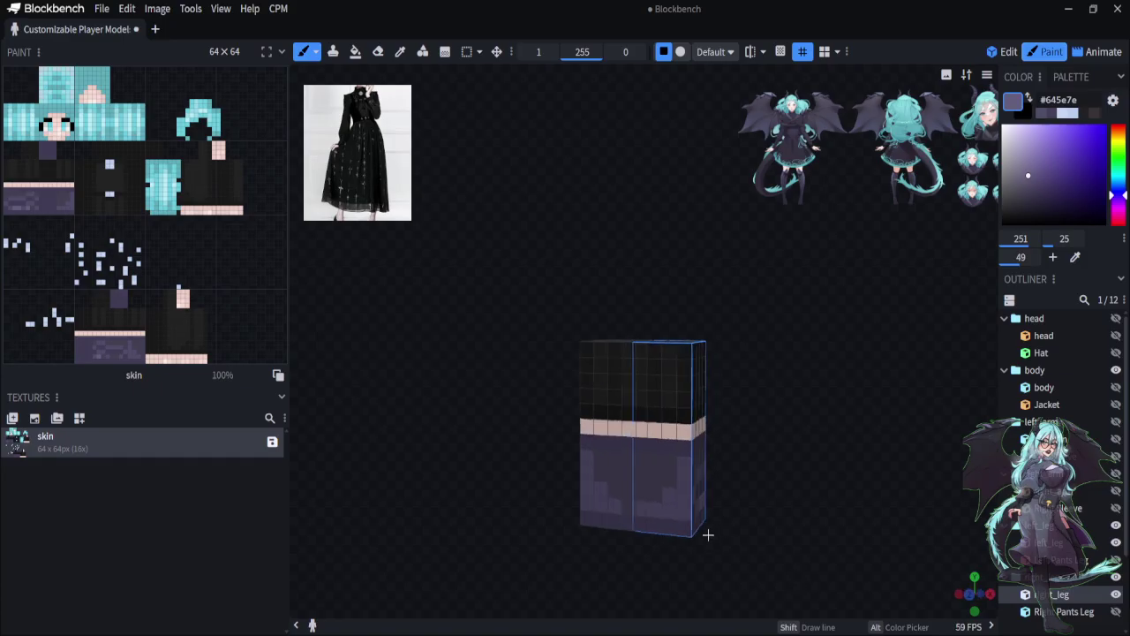
left_click_drag(666, 477, 651, 489)
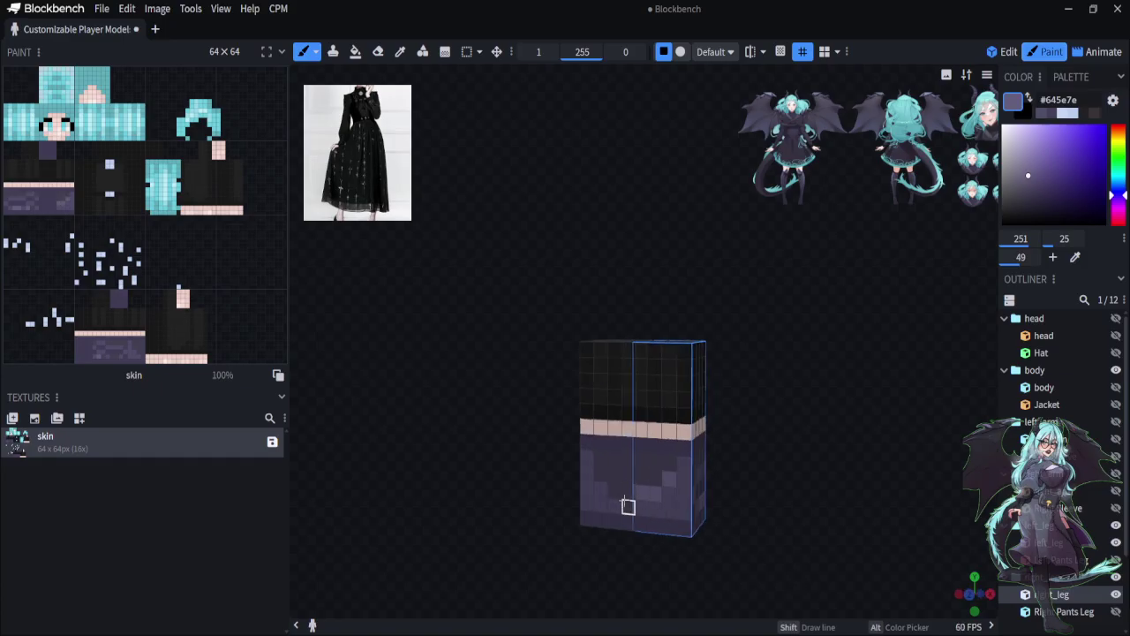
left_click_drag(629, 562, 686, 565)
left_click(624, 489)
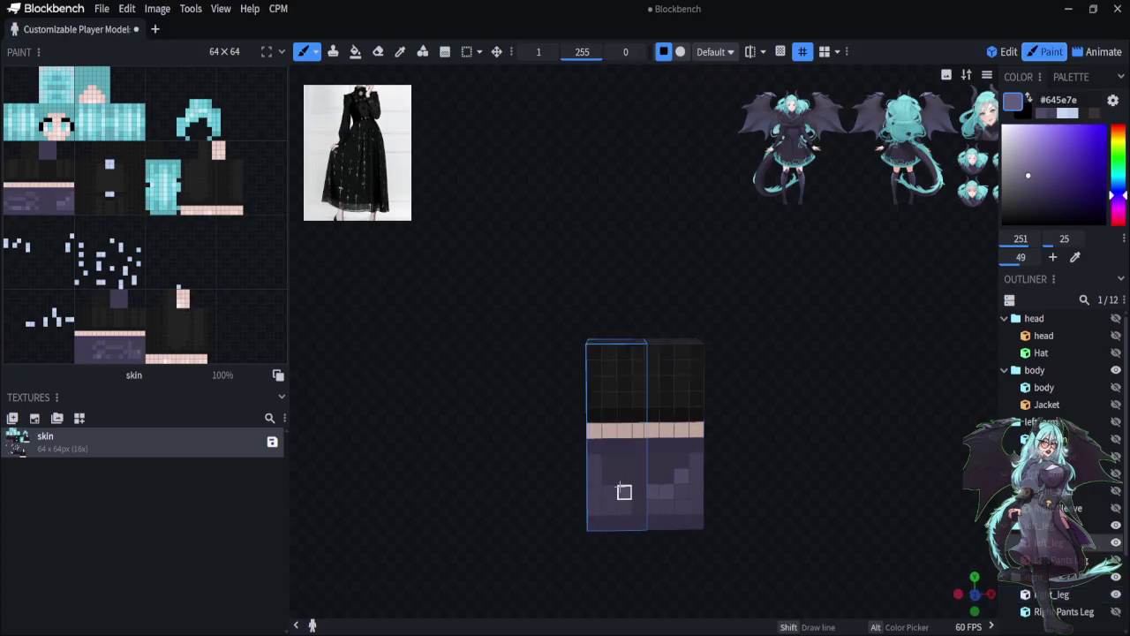
left_click_drag(609, 477, 639, 492)
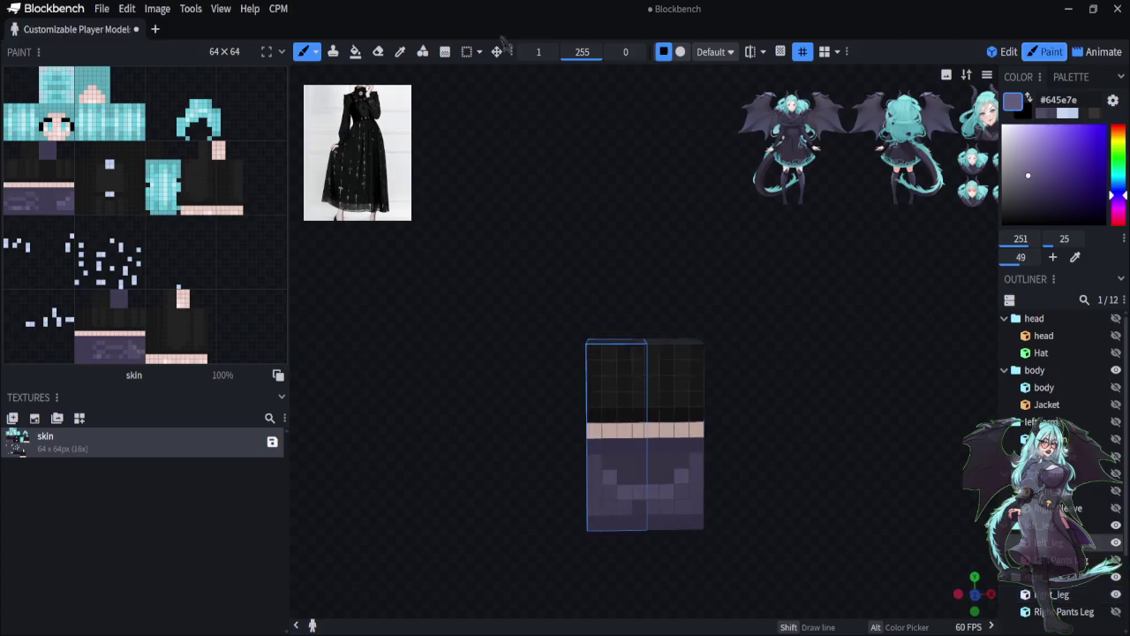
Sample #524c6a from the stocking pattern and fill the dark gap on the back of the right lower leg with the brush
left_click(400, 51)
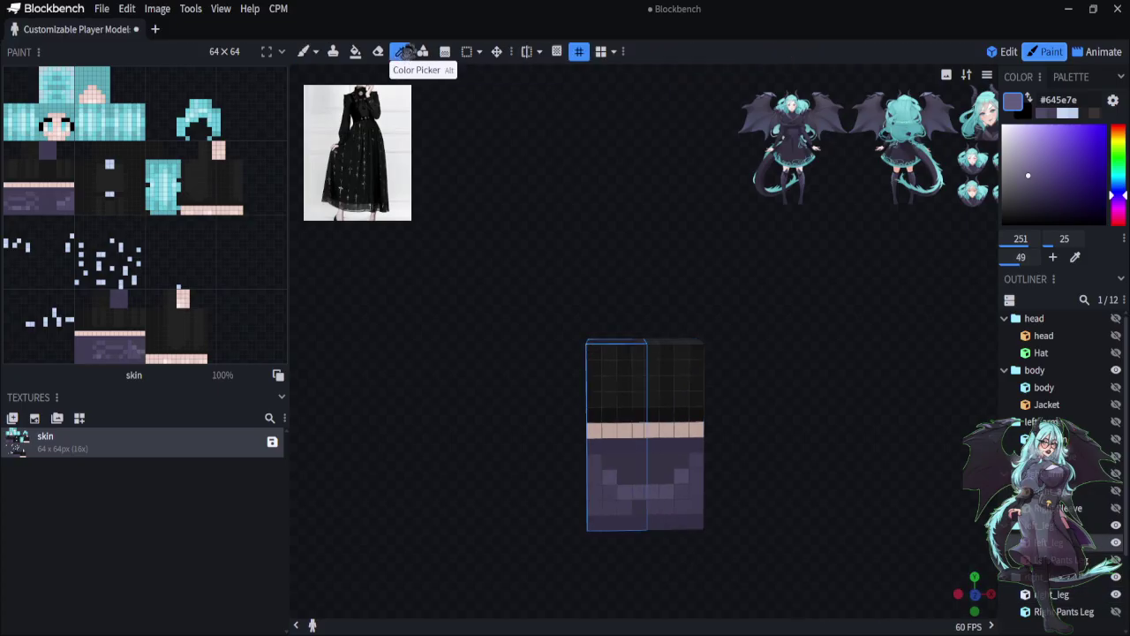
left_click(619, 509)
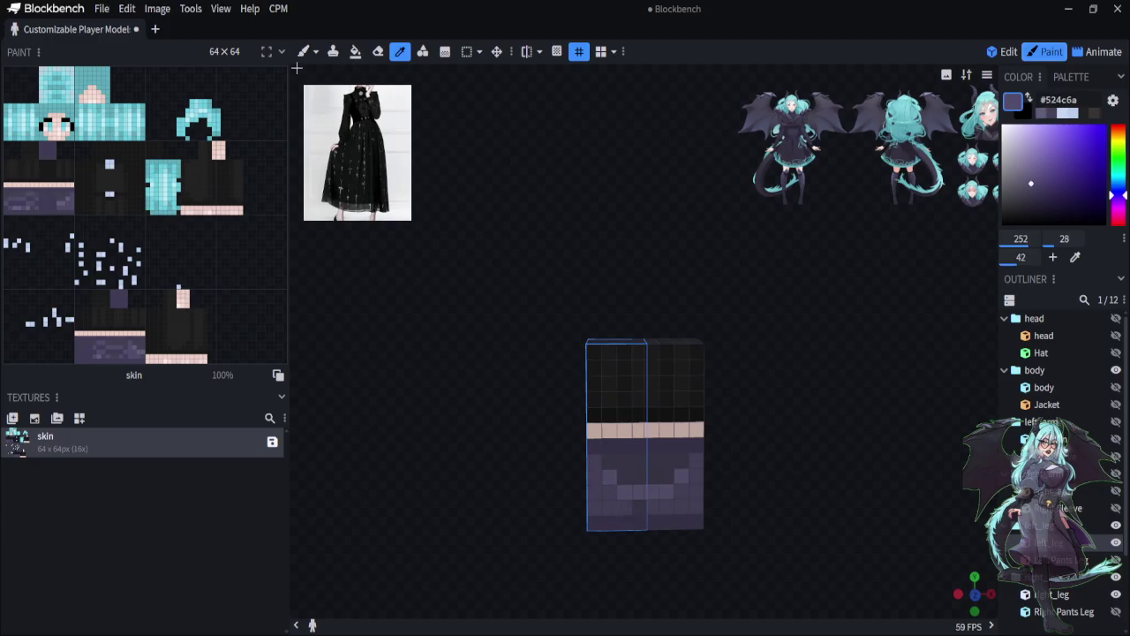
left_click(304, 52)
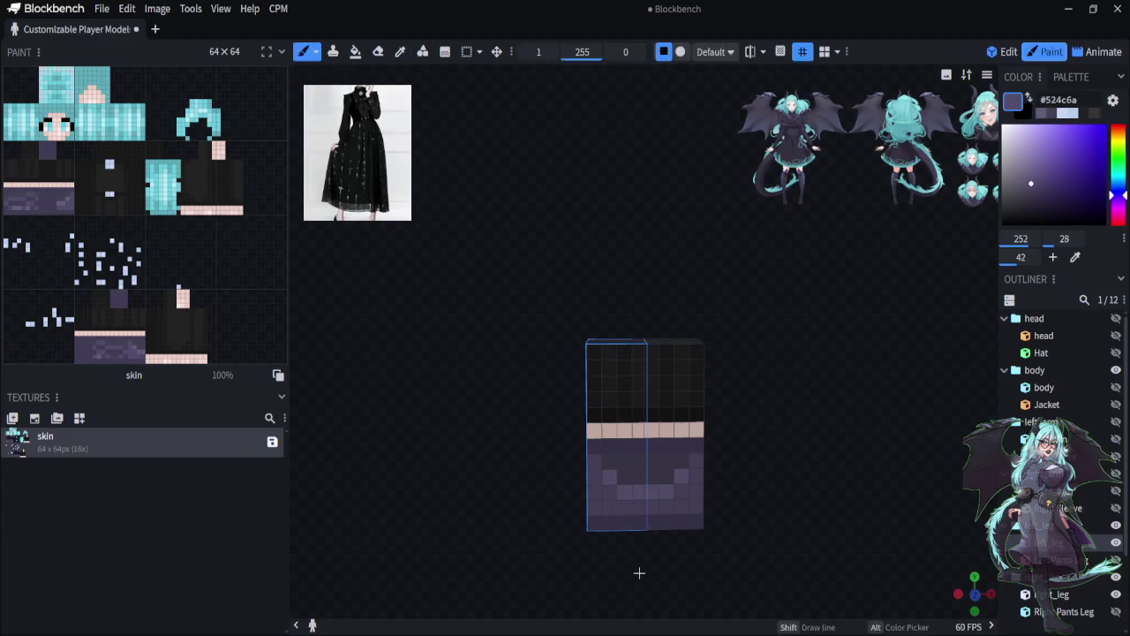
Sample the #645e7e highlight color and paint highlight pixels on the right lower leg's outer side
left_click_drag(639, 573, 759, 585)
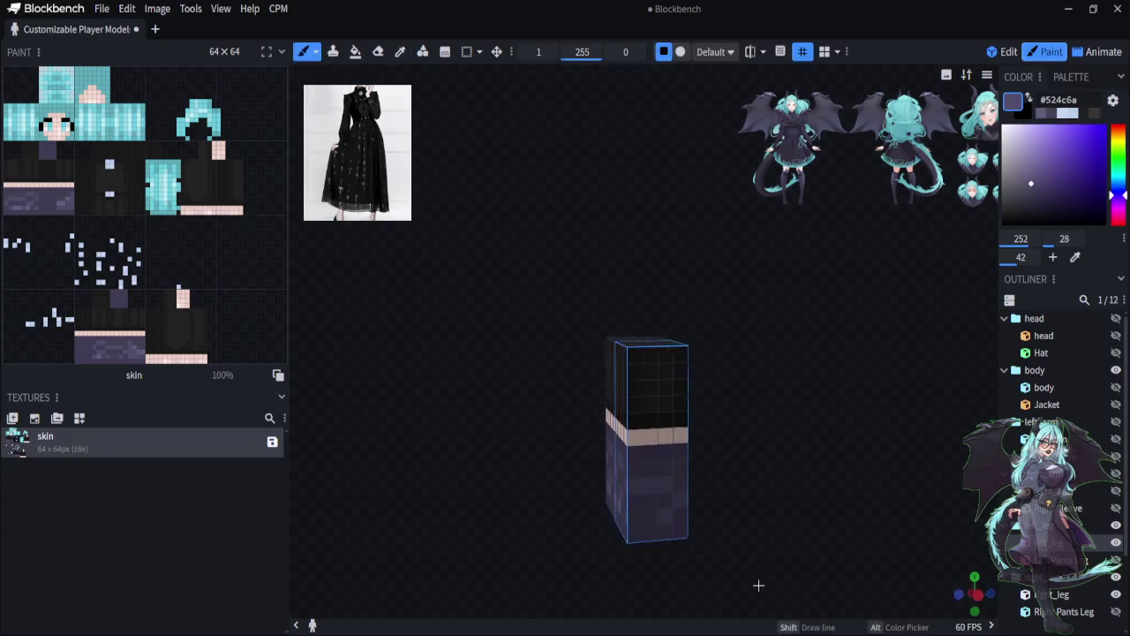
left_click(400, 51)
left_click_drag(404, 383, 535, 414)
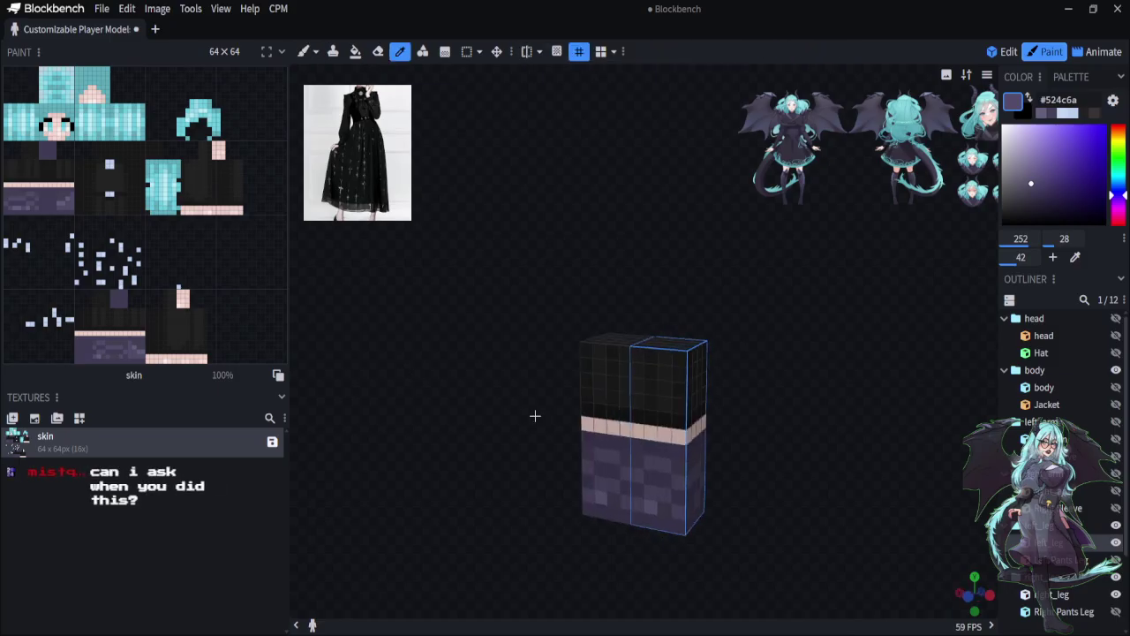
left_click(599, 495)
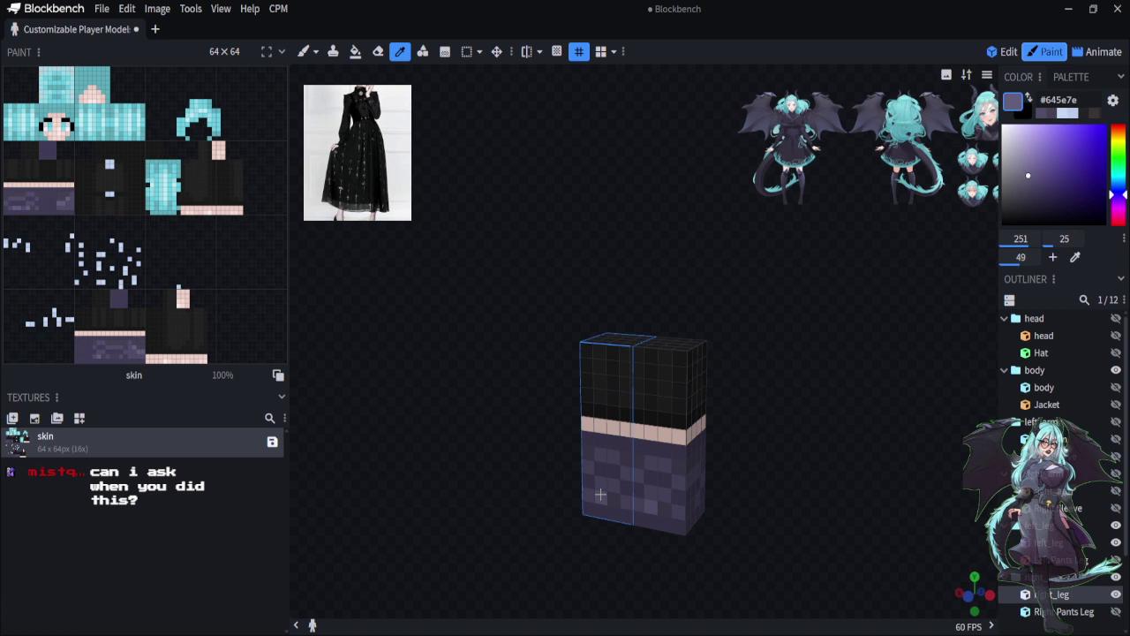
left_click(303, 51)
mouse_move(889, 366)
left_mouse_down()
mouse_move(547, 276)
mouse_move(609, 310)
mouse_move(575, 326)
mouse_move(598, 336)
mouse_move(763, 330)
mouse_move(750, 334)
left_mouse_up()
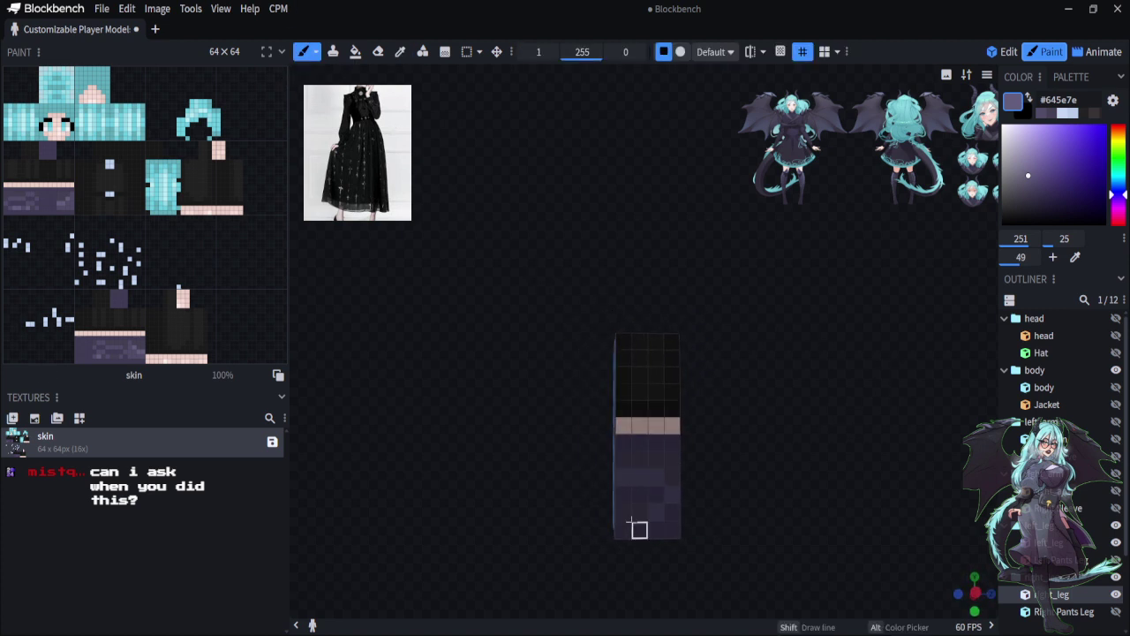
left_click_drag(540, 573, 714, 593)
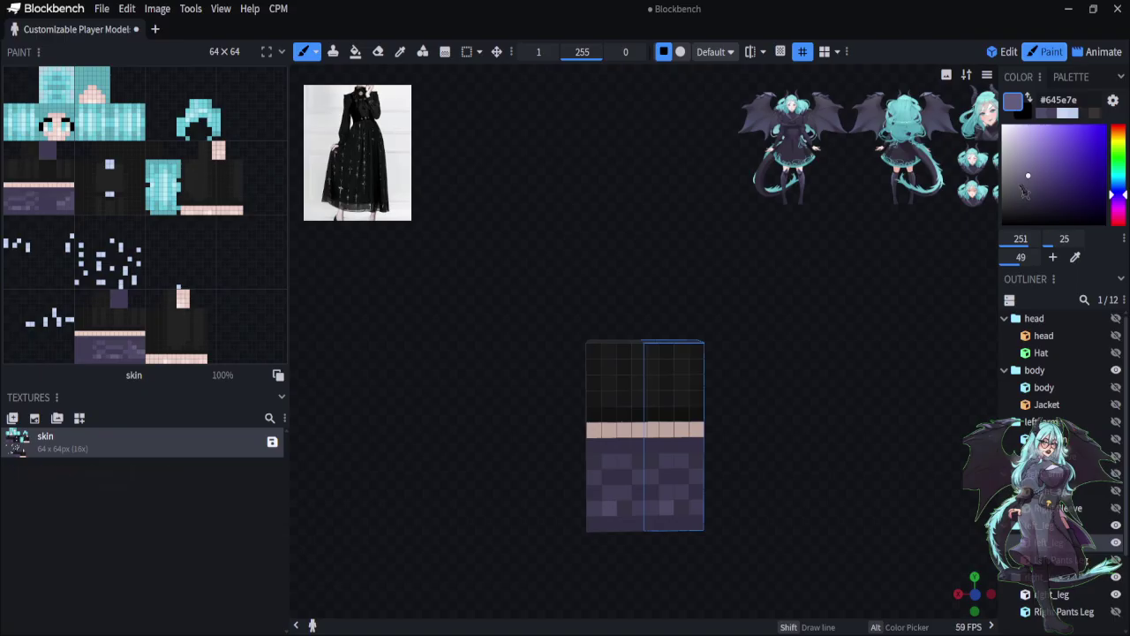
Set the paint color to #44424f and paint pixels along the front bottom edge of both pants-leg overlays
left_click(1019, 193)
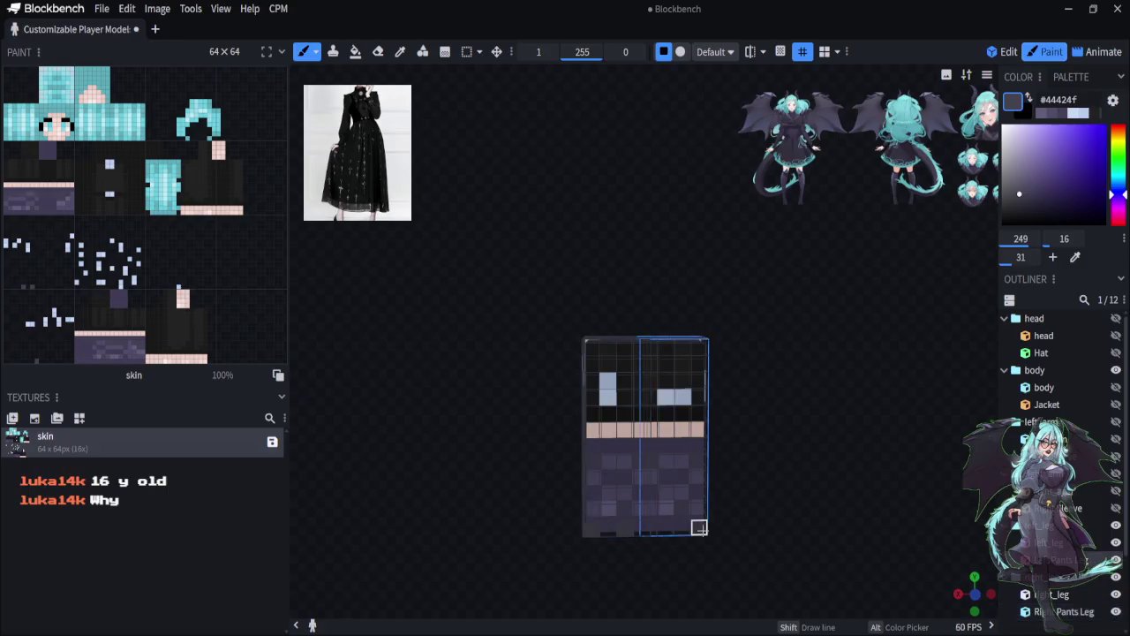
mouse_move(732, 573)
left_mouse_down()
mouse_move(623, 570)
mouse_move(742, 573)
left_mouse_up()
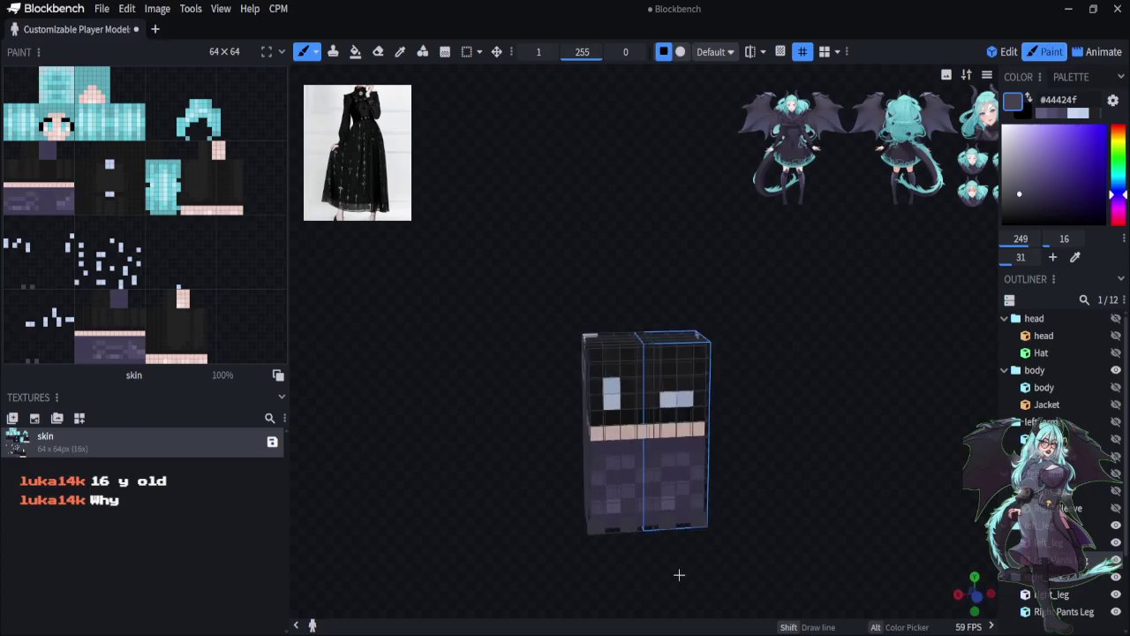
left_click_drag(671, 556, 756, 562)
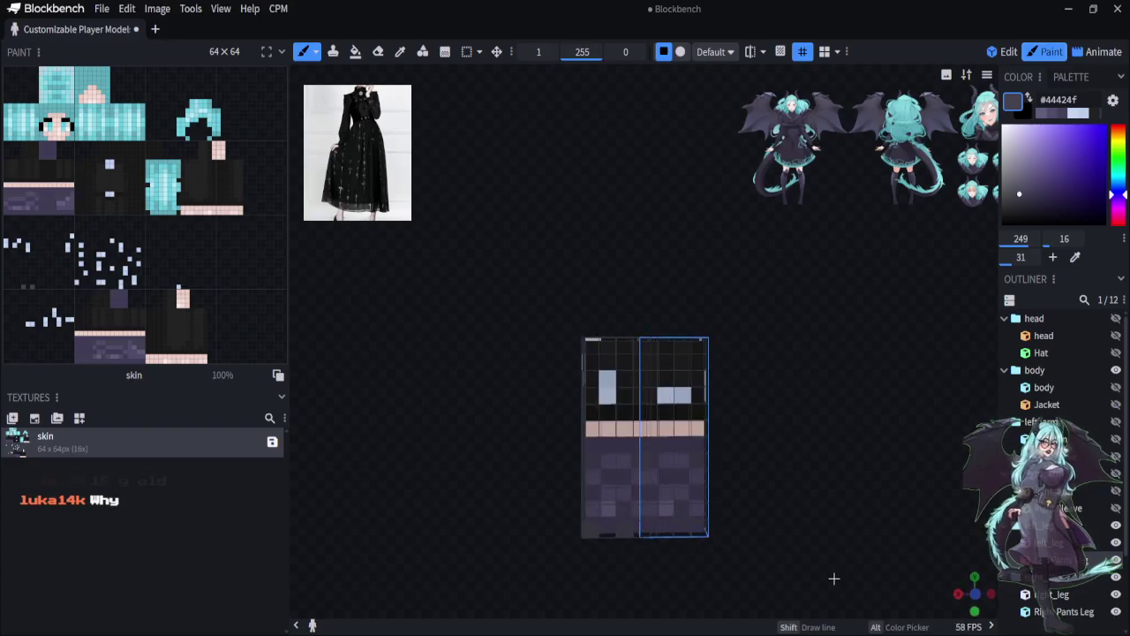
left_click(647, 528)
left_click(648, 528)
left_click(606, 528)
left_click(681, 528)
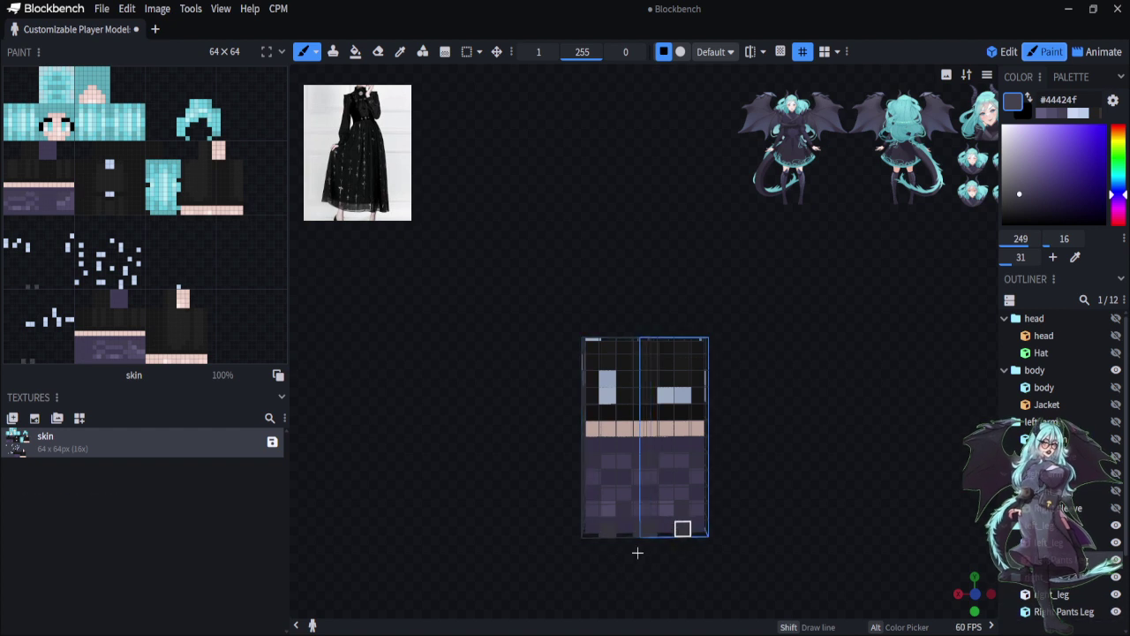
Continue the #44424f pixels around the sides, back and underside of the pants-leg overlays' bottom edge
left_click_drag(752, 581, 799, 572)
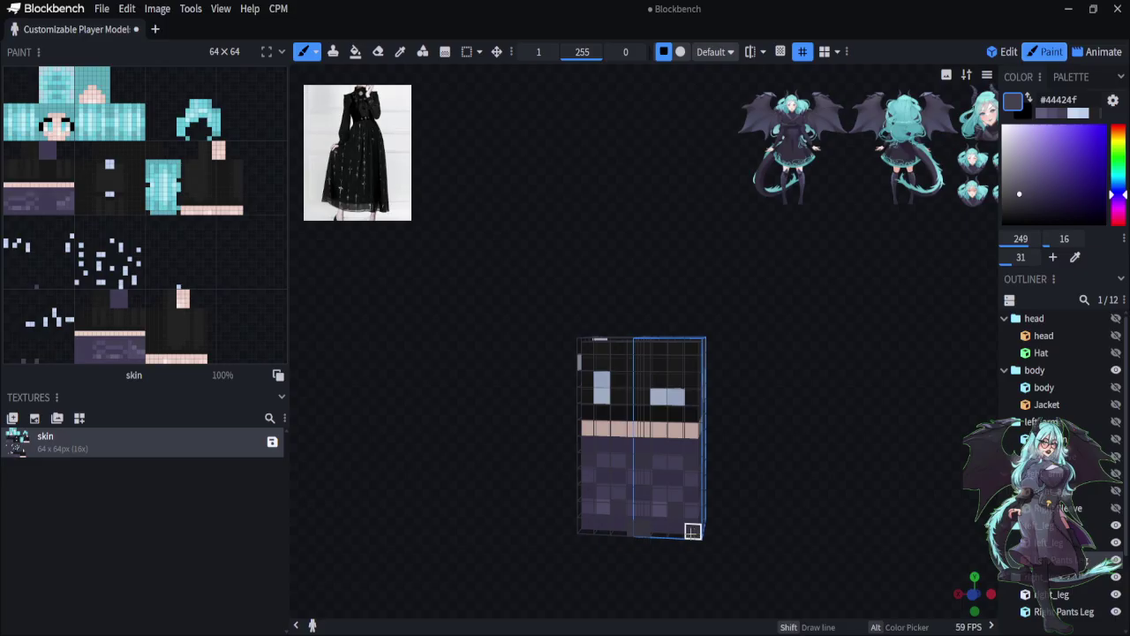
left_click_drag(586, 547, 535, 592)
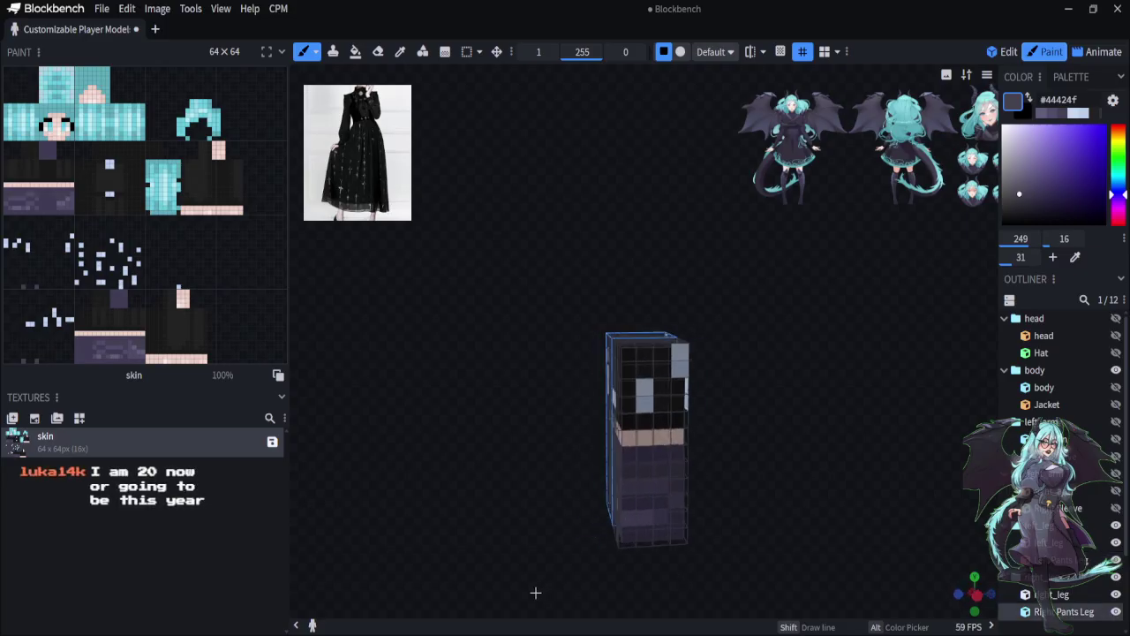
left_click_drag(626, 539, 477, 510)
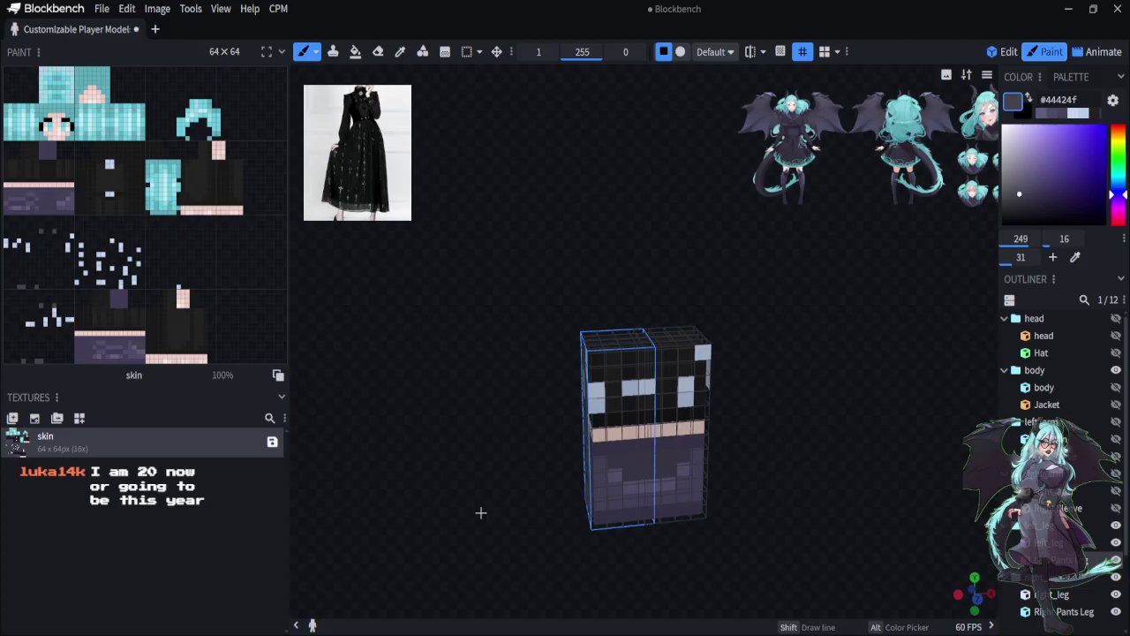
left_click_drag(480, 512, 821, 565)
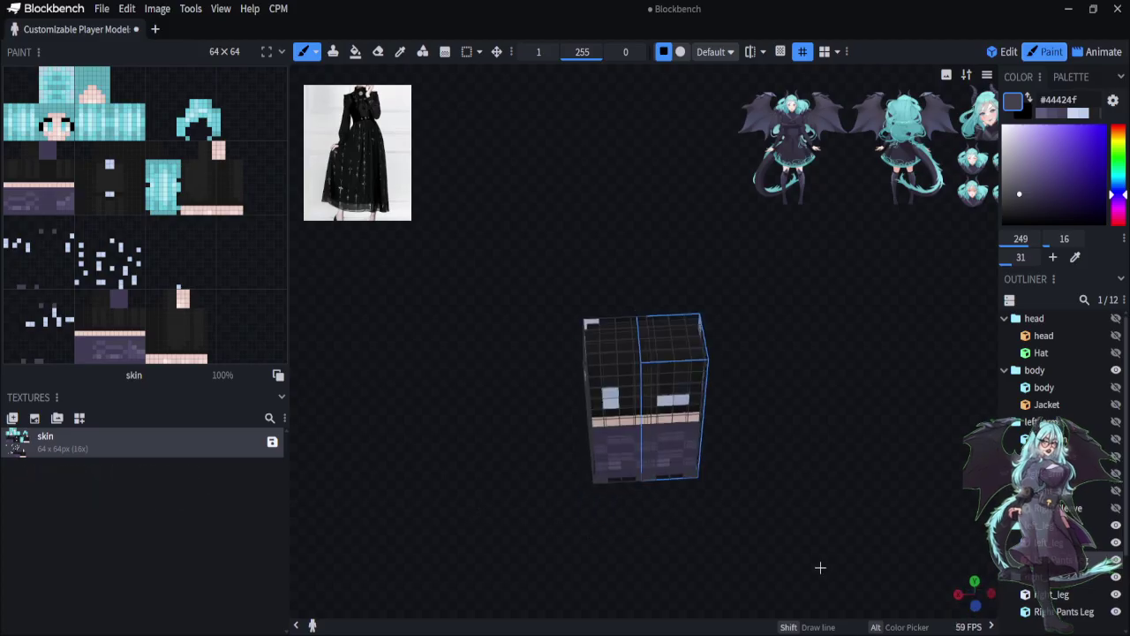
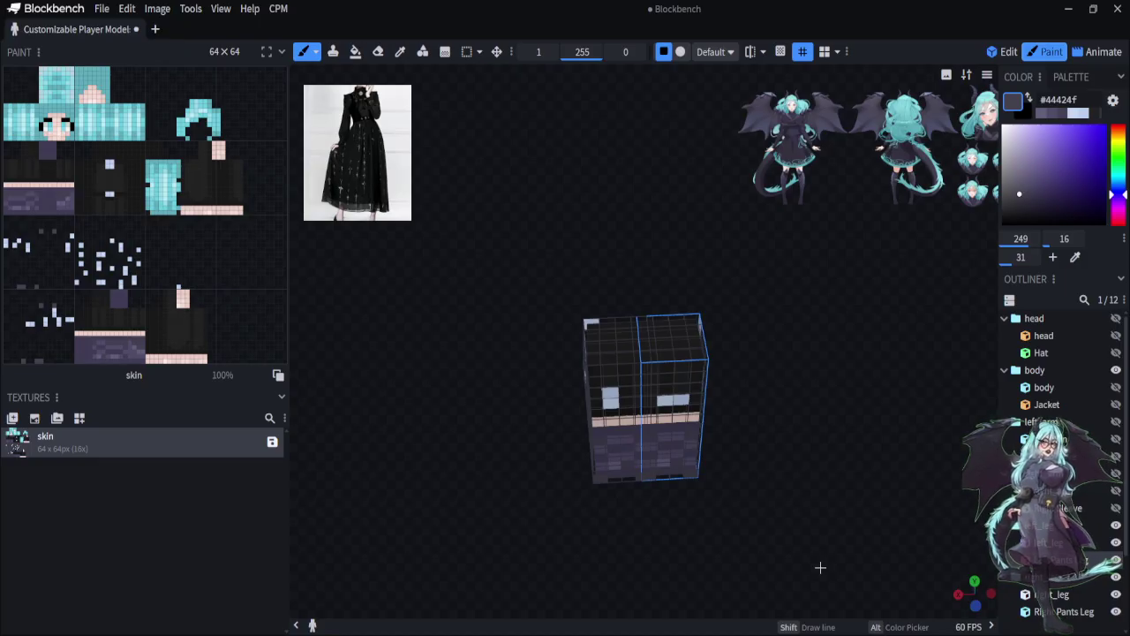
Show both arms and their sleeve overlays together with the legs
key("KP_1")
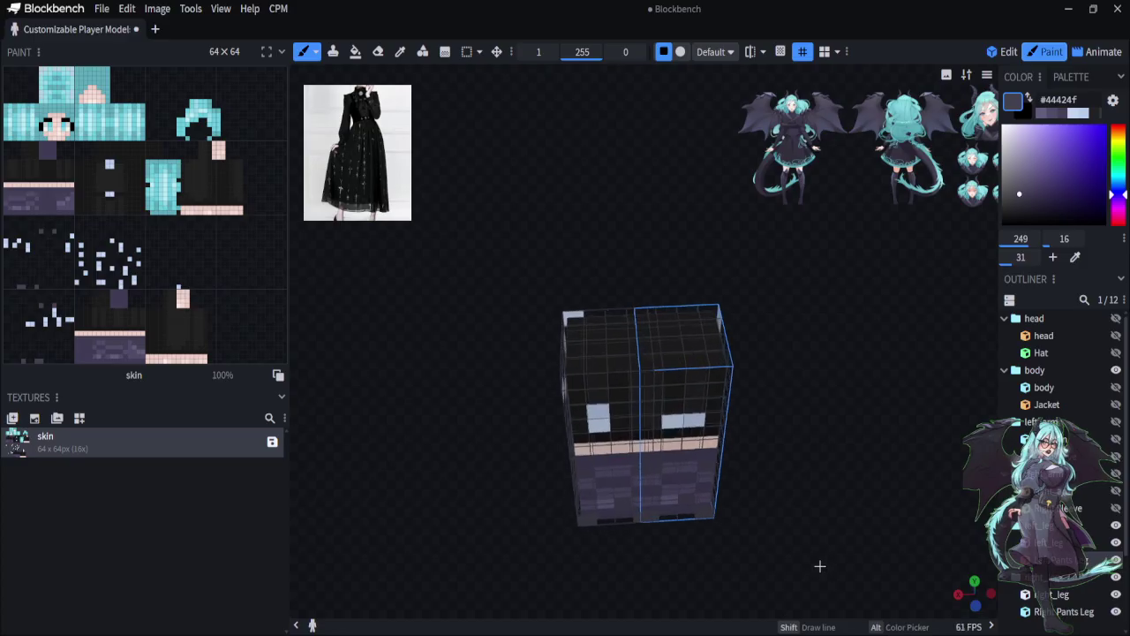
scroll(813, 478, "up", 2)
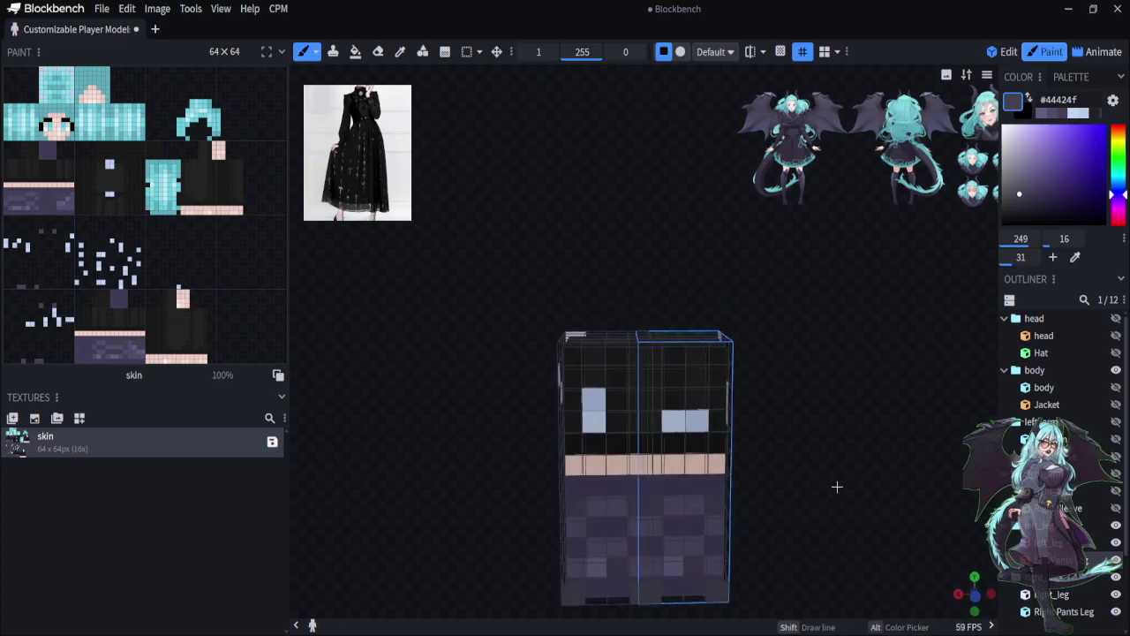
scroll(859, 456, "down", 3)
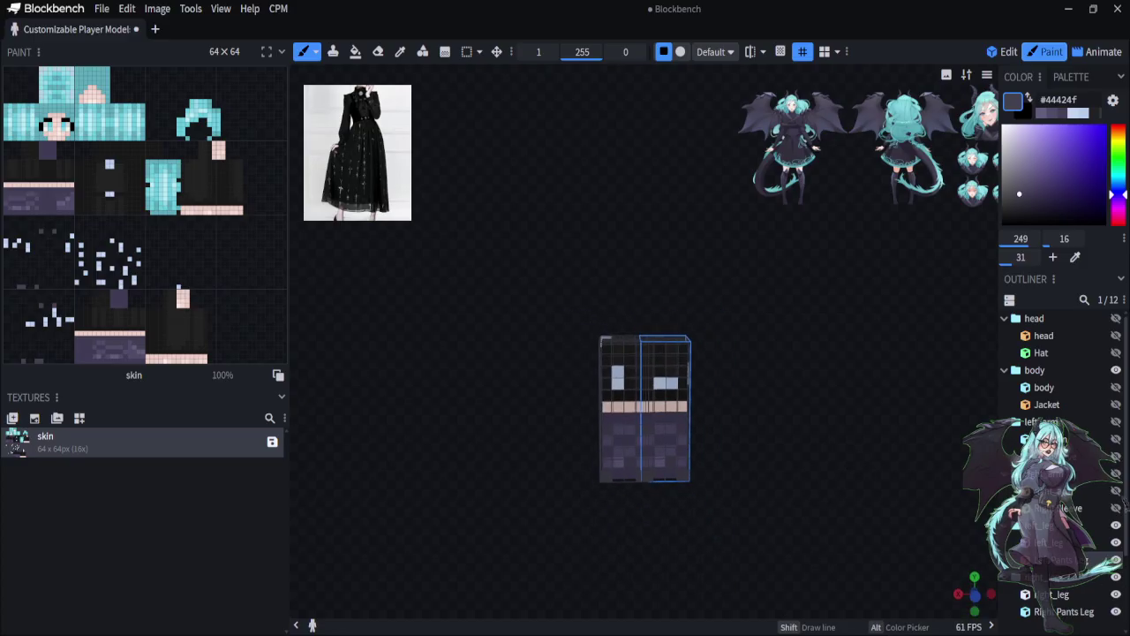
left_click(1116, 509)
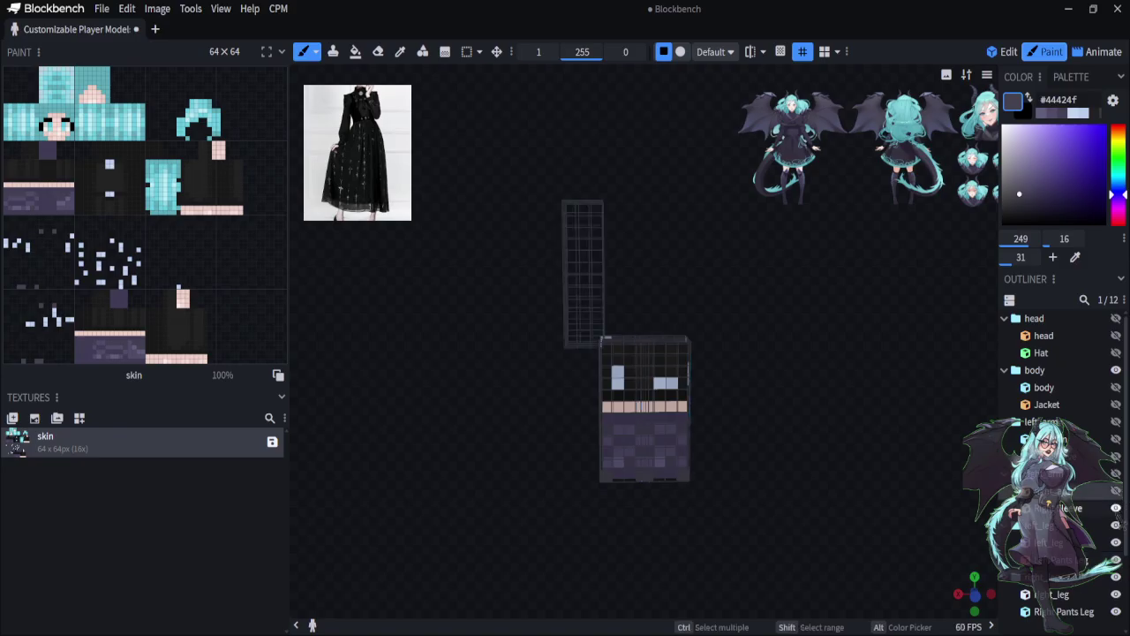
left_click(1116, 490)
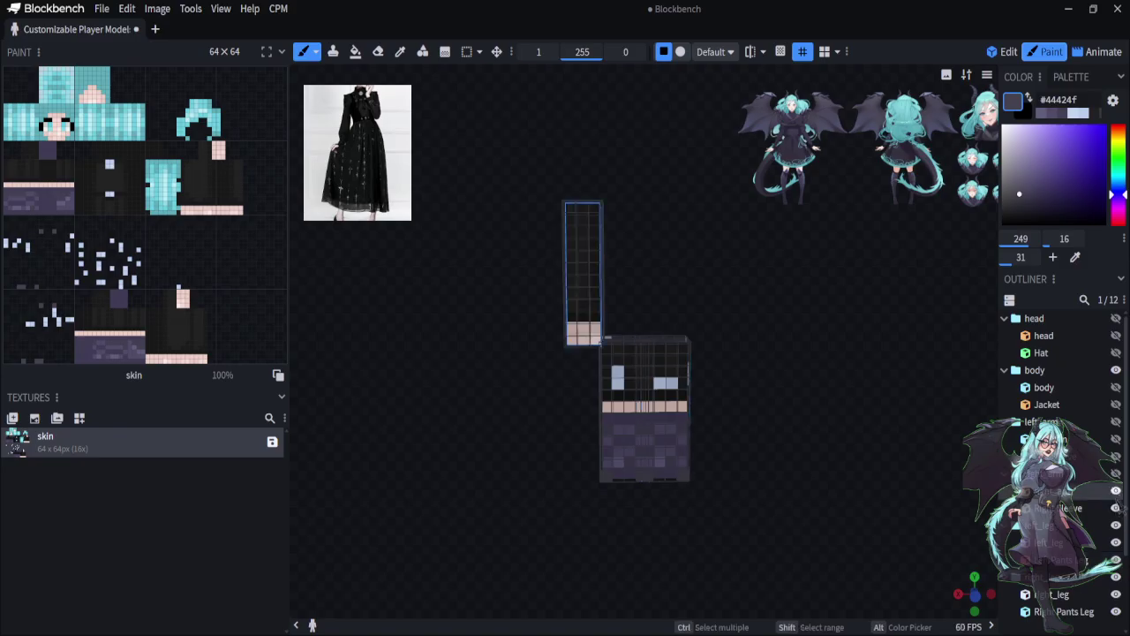
left_click(1116, 439)
left_click(1116, 422)
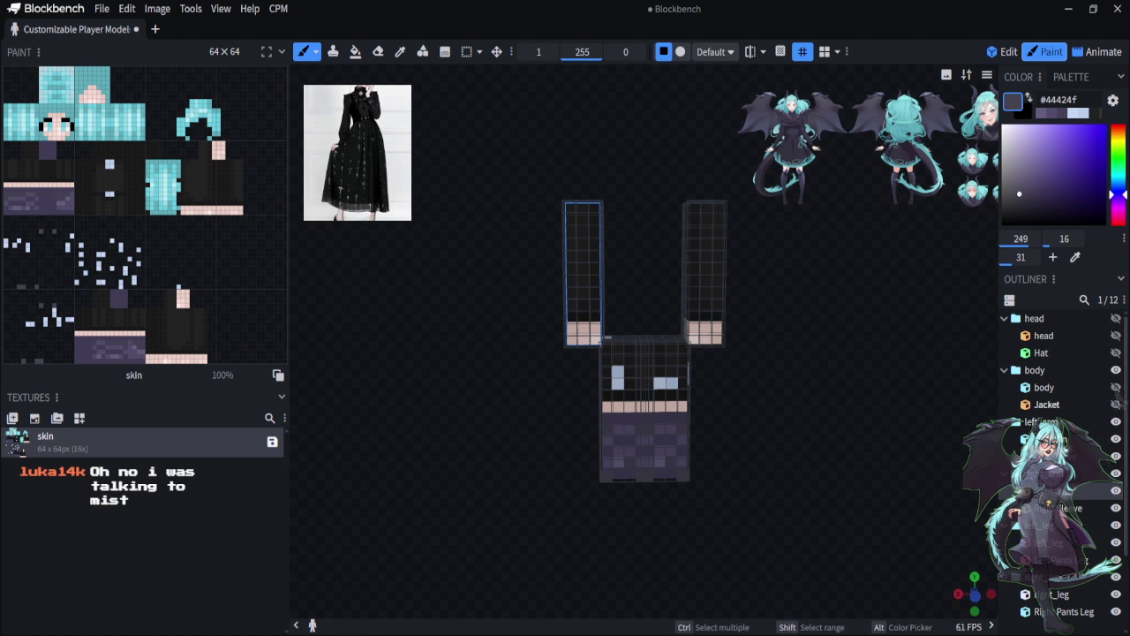
Show the body, the jacket overlay and the head group together with the arms and legs
left_click(1115, 387)
left_click(1115, 405)
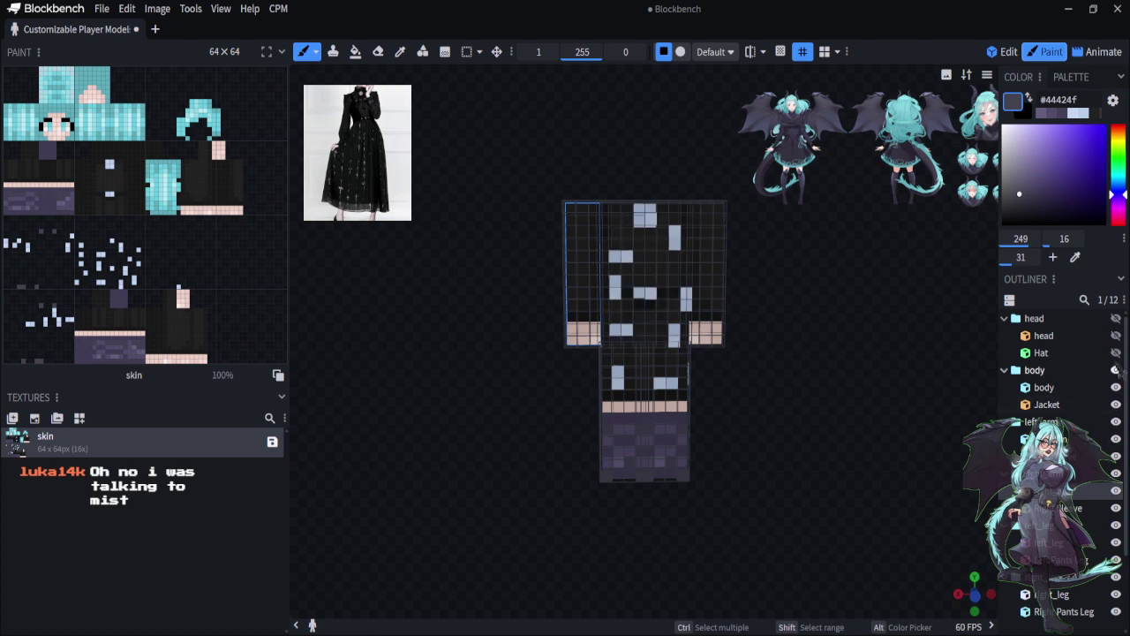
left_click(1115, 318)
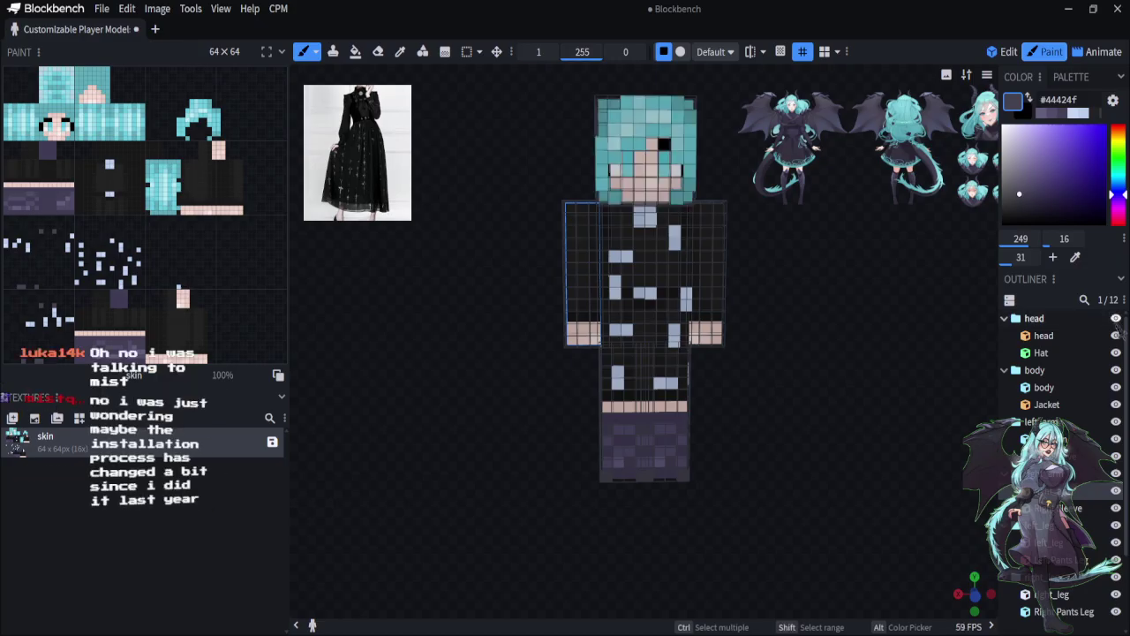
Examine the complete character from the front, sides and above, including in Edit mode with no part selected
left_click_drag(845, 442, 553, 566)
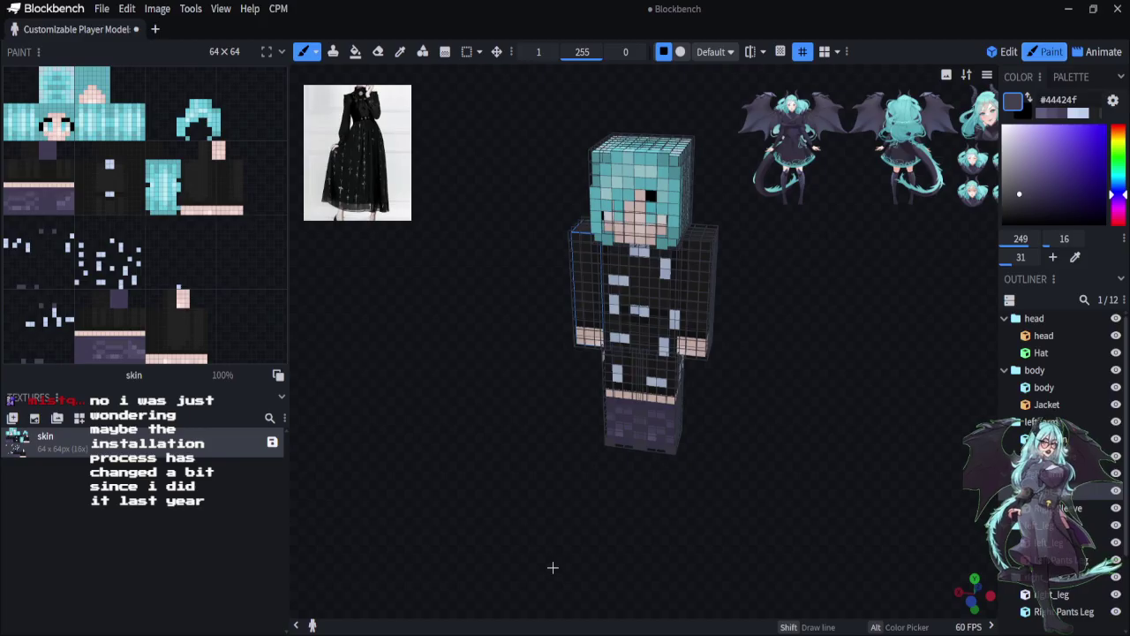
scroll(602, 534, "down", 2)
scroll(603, 533, "up", 4)
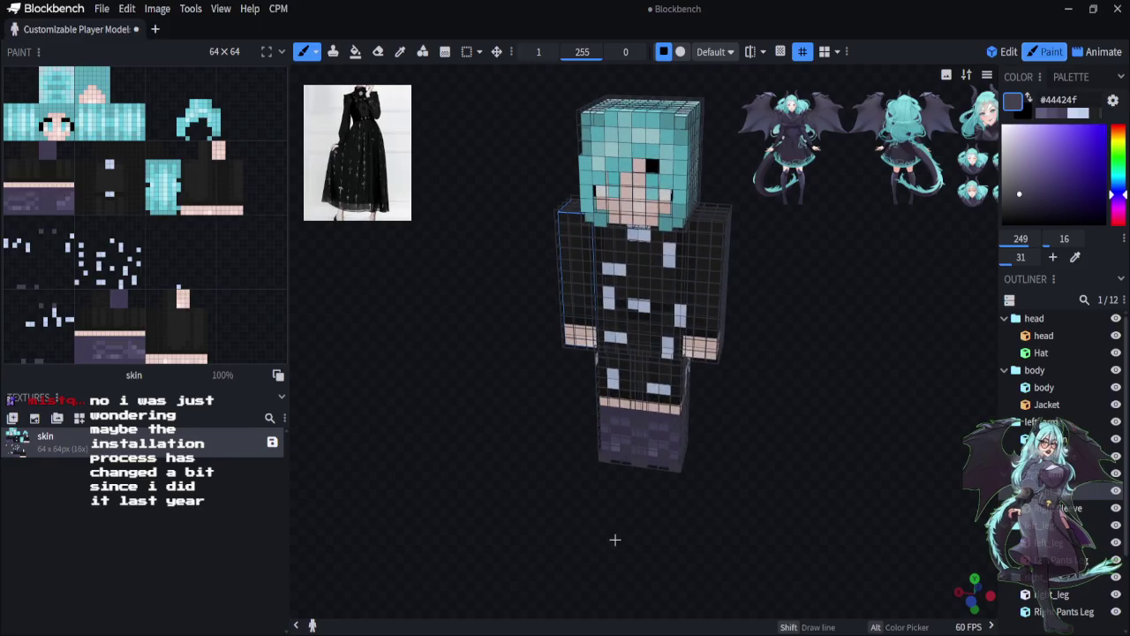
scroll(603, 539, "down", 4)
scroll(603, 564, "up", 3)
left_click_drag(603, 564, 461, 547)
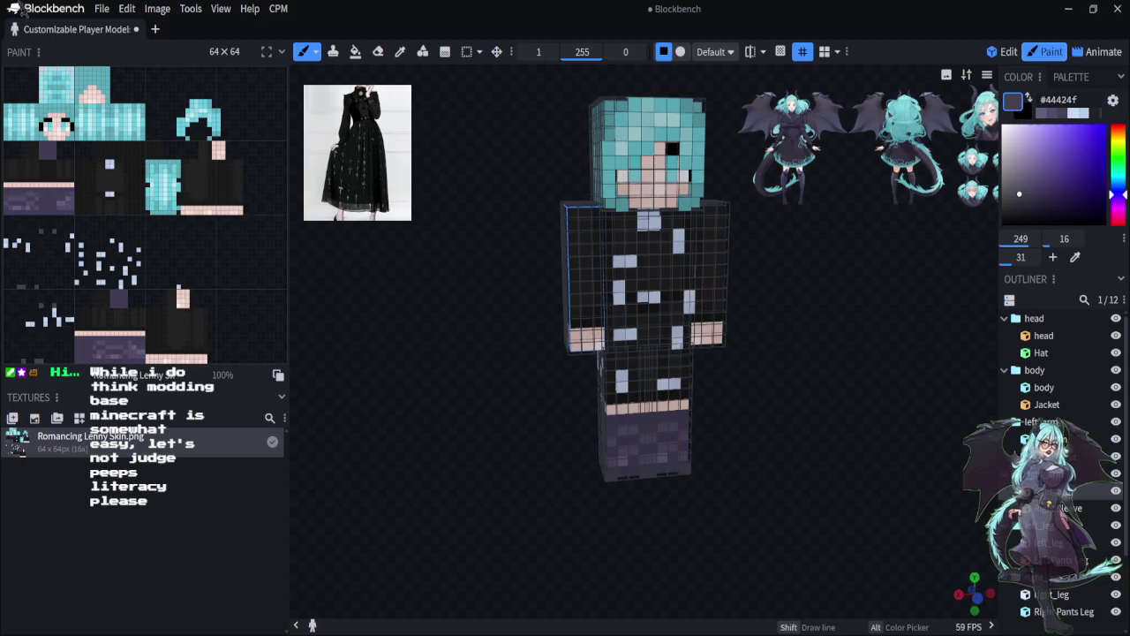
scroll(706, 507, "down", 3)
scroll(718, 512, "up", 3)
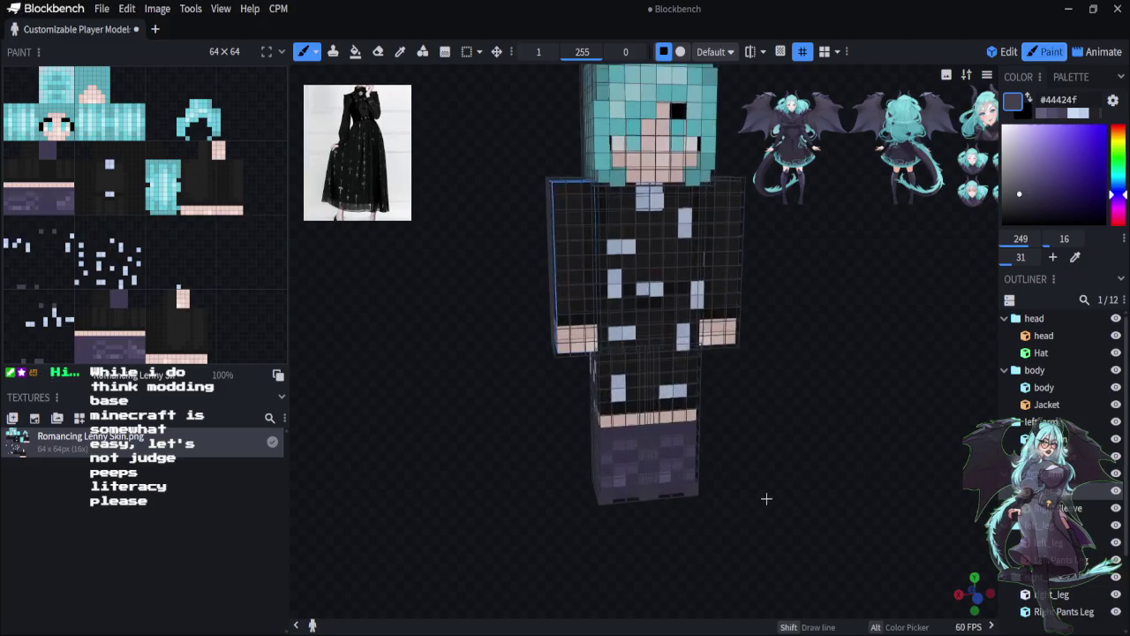
scroll(772, 485, "down", 2)
scroll(776, 475, "up", 2)
left_click_drag(807, 252, 898, 324)
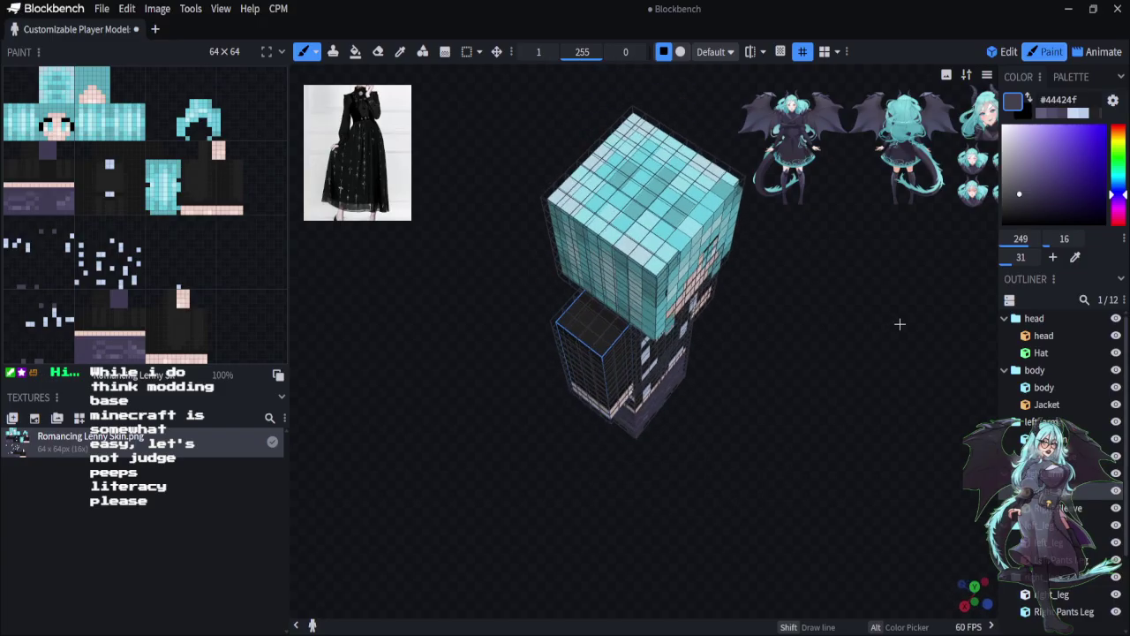
left_click(1004, 51)
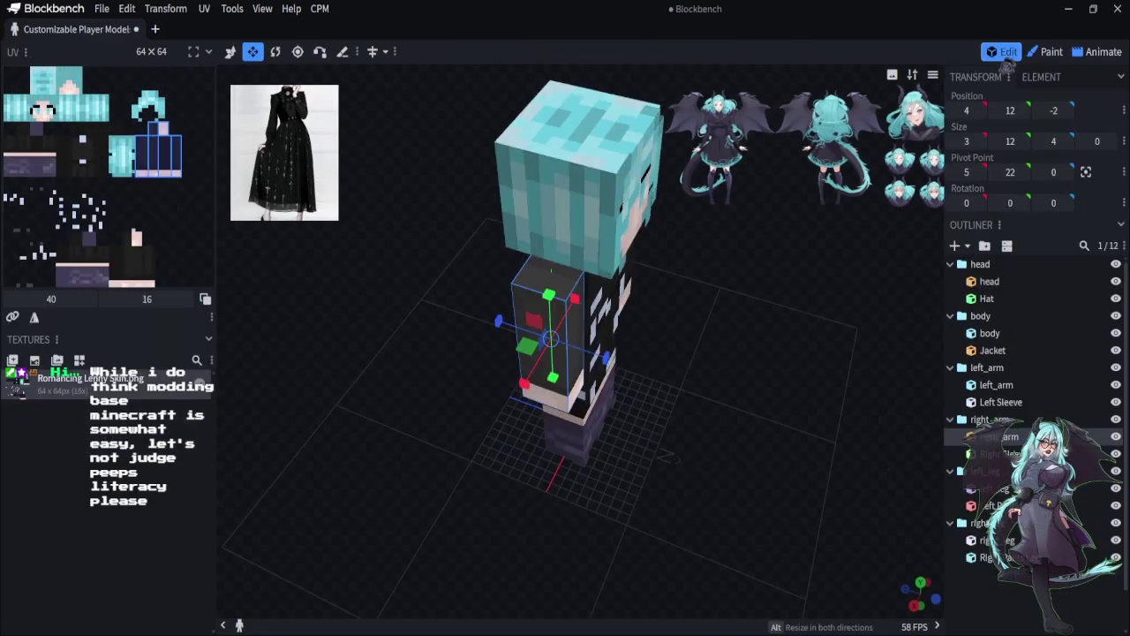
mouse_move(635, 380)
left_mouse_down()
mouse_move(583, 385)
mouse_move(411, 328)
mouse_move(671, 360)
mouse_move(653, 461)
mouse_move(689, 486)
mouse_move(671, 508)
mouse_move(714, 524)
mouse_move(456, 553)
mouse_move(624, 504)
left_mouse_up()
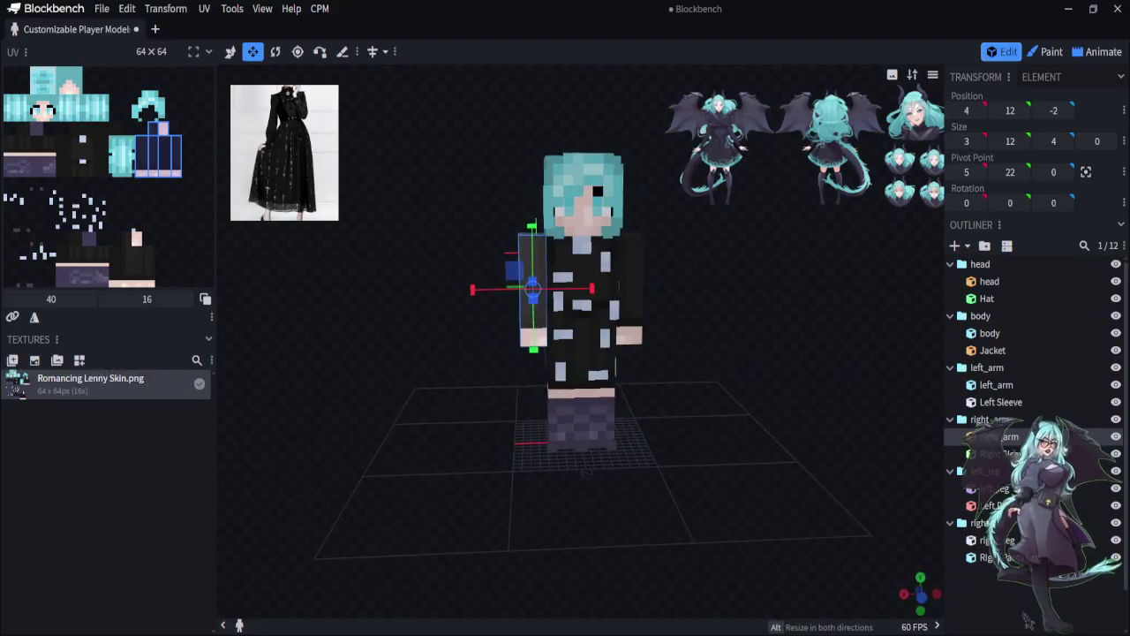
left_click(747, 515)
left_click_drag(747, 514, 750, 470)
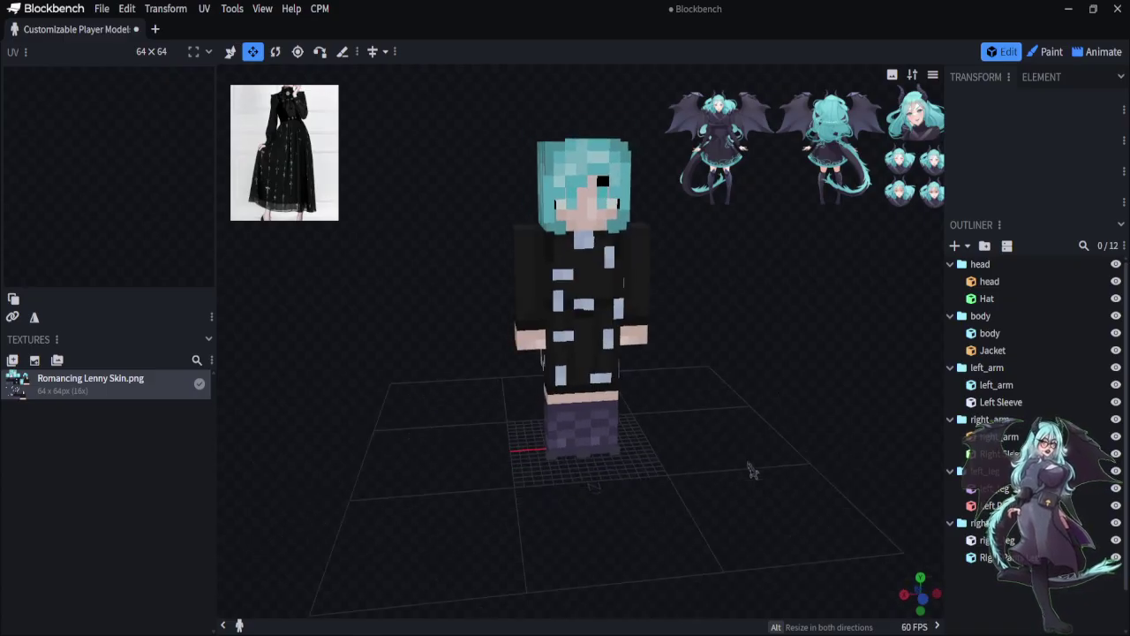
Erase pixels from the paired light speckles on the front of the jacket and pants-leg overlays, leaving mostly single pixels
left_click(1050, 52)
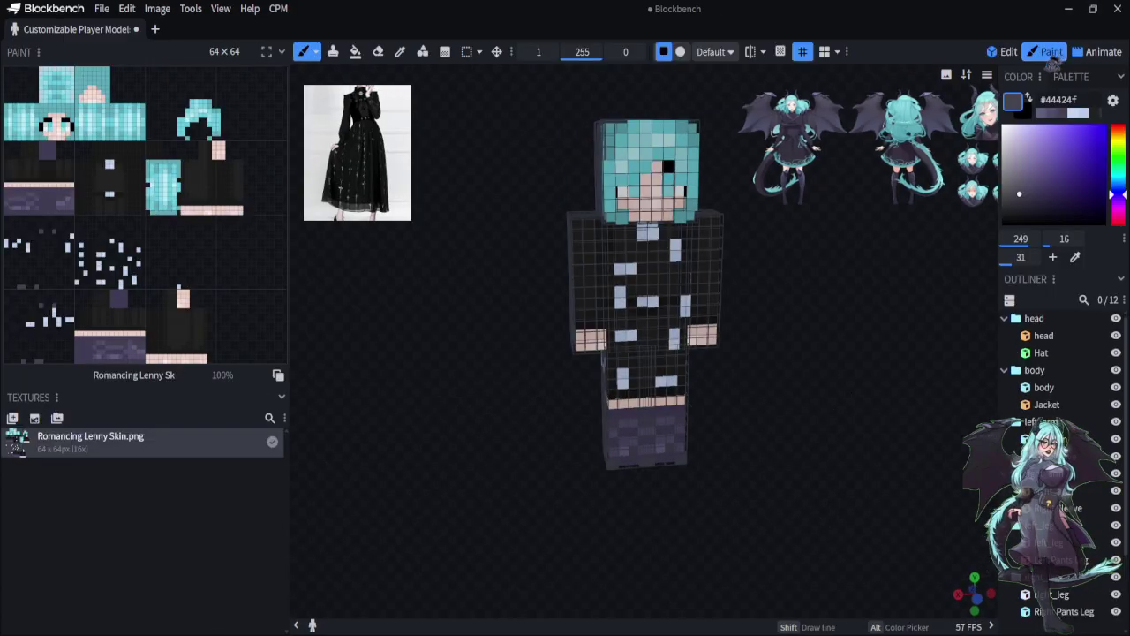
left_click(377, 52)
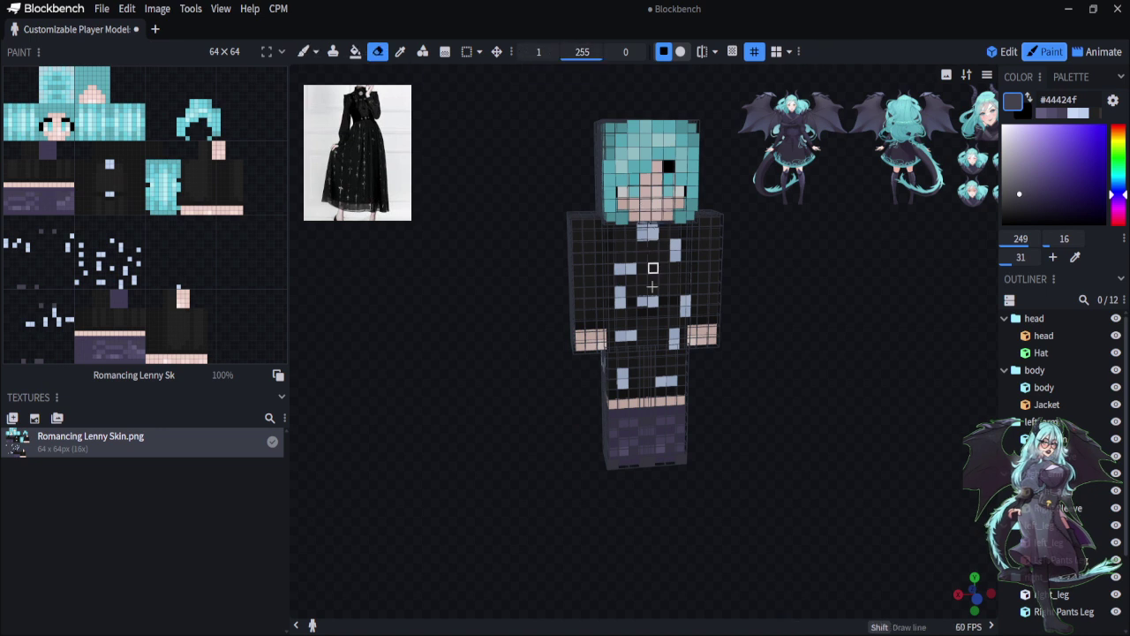
left_click(620, 304)
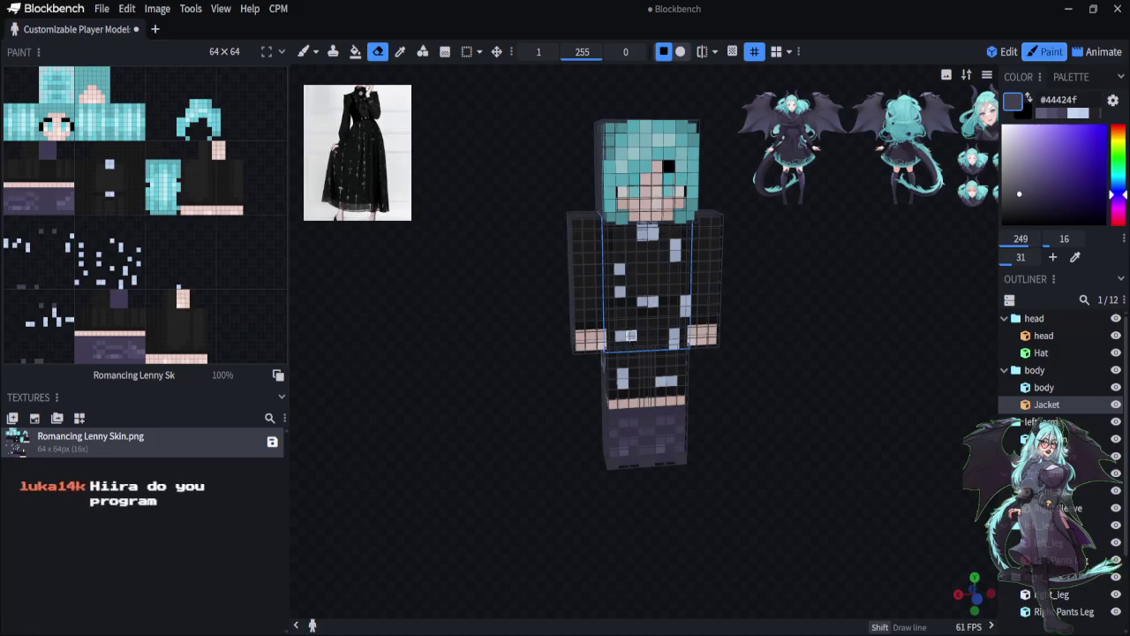
left_click(621, 383)
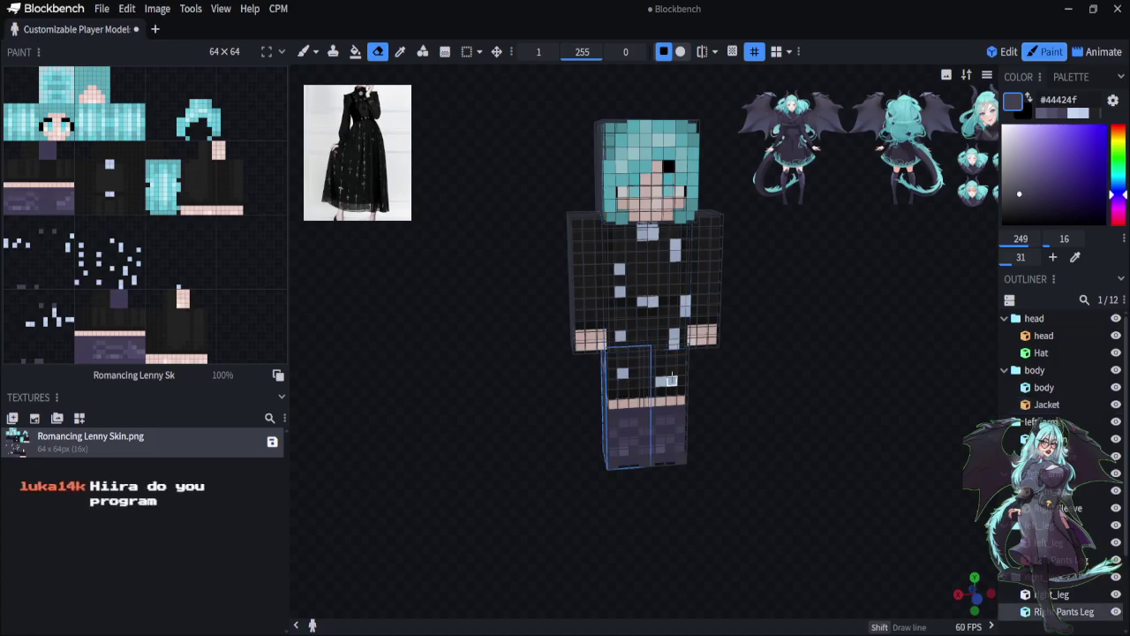
left_click(677, 334)
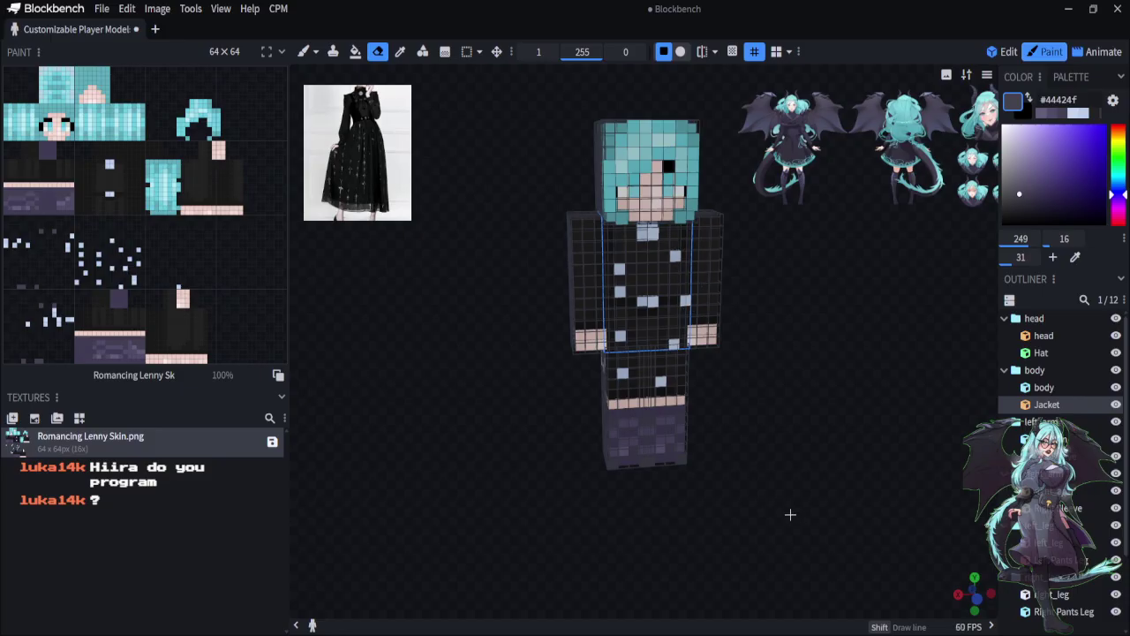
Hide both arms and sleeves, and thin the paired speckles on the left side of the jacket and pants leg
left_click_drag(790, 514, 651, 381)
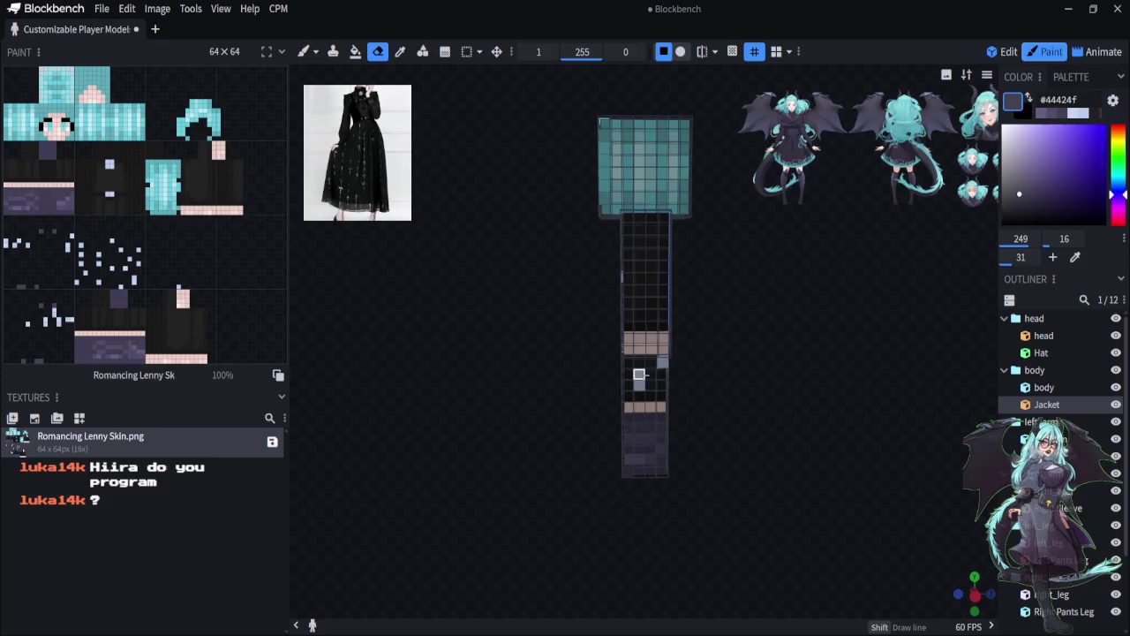
left_click(639, 374)
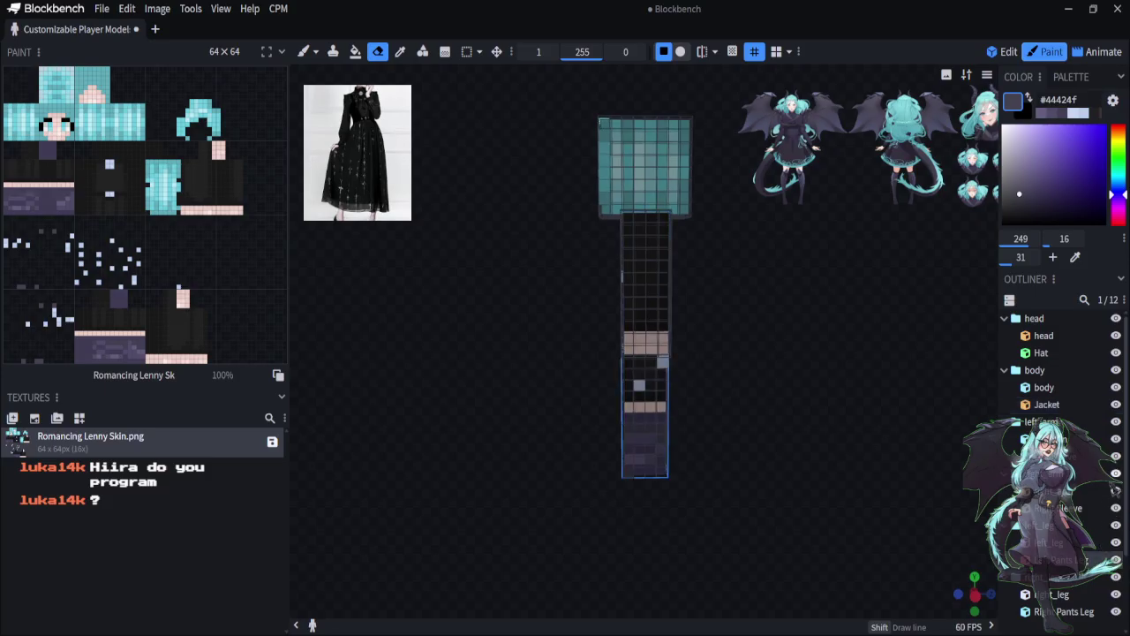
left_click(1086, 507)
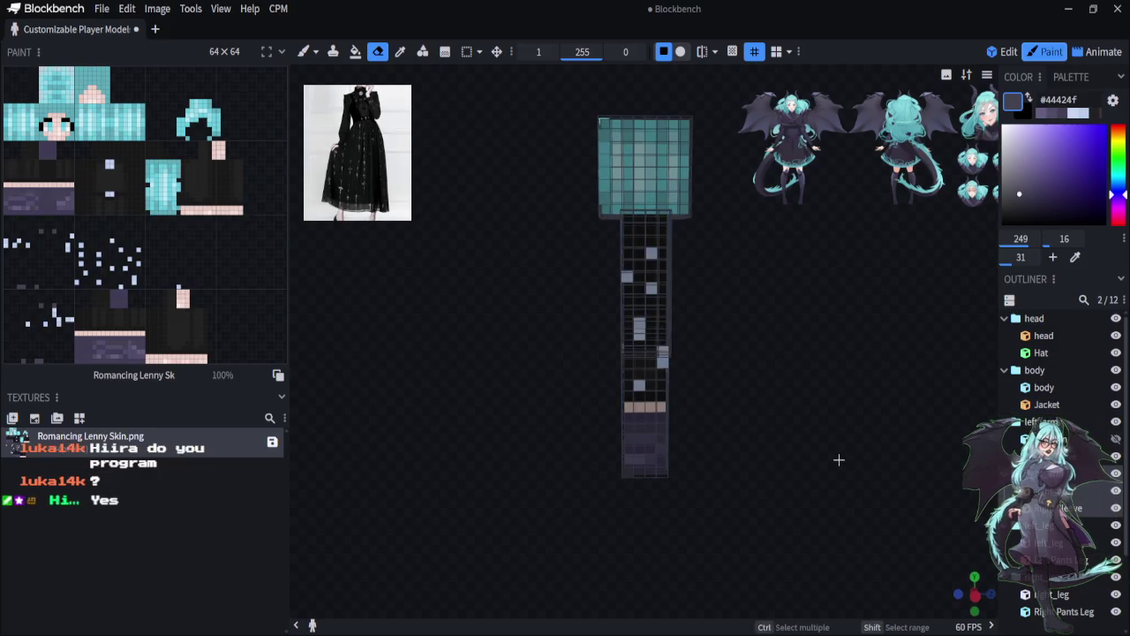
left_click_drag(838, 457, 918, 454)
left_click(1116, 490)
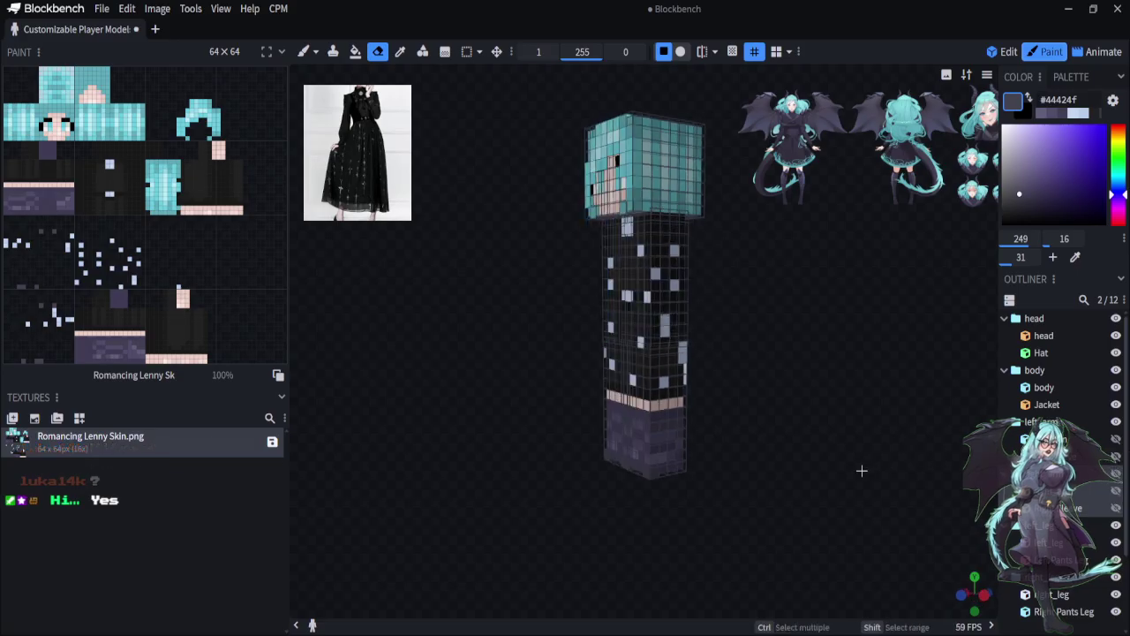
left_click_drag(860, 468, 791, 474)
left_click(639, 323)
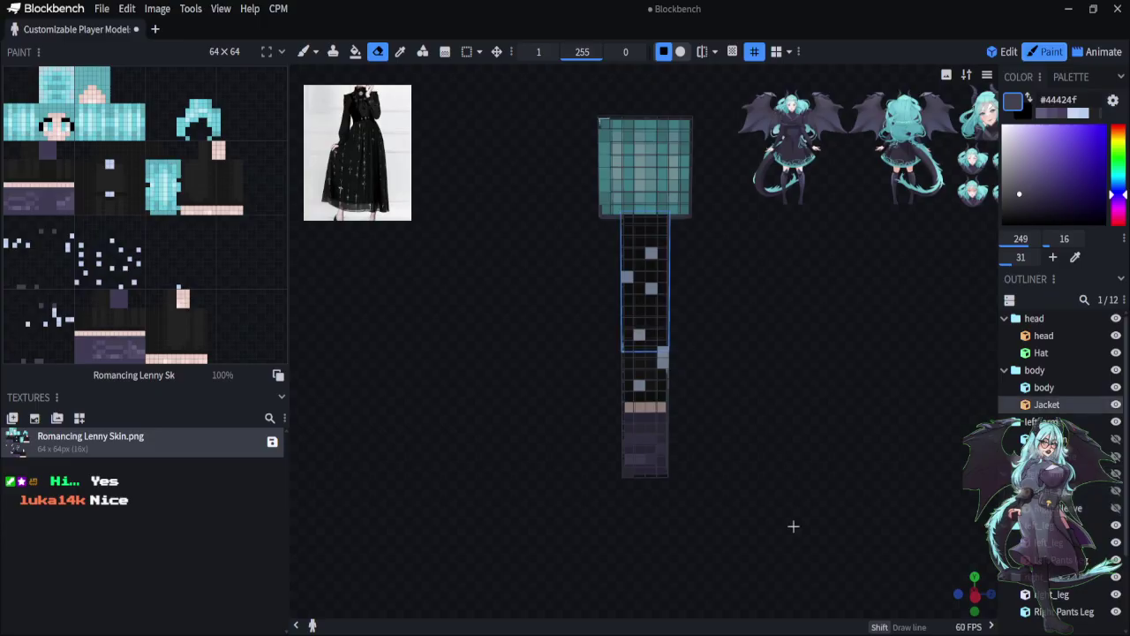
Erase the surplus speckle pixels around the back and outer sides of both pants-leg overlays, leaving single pixels
left_click_drag(792, 524, 611, 358)
left_click(626, 349)
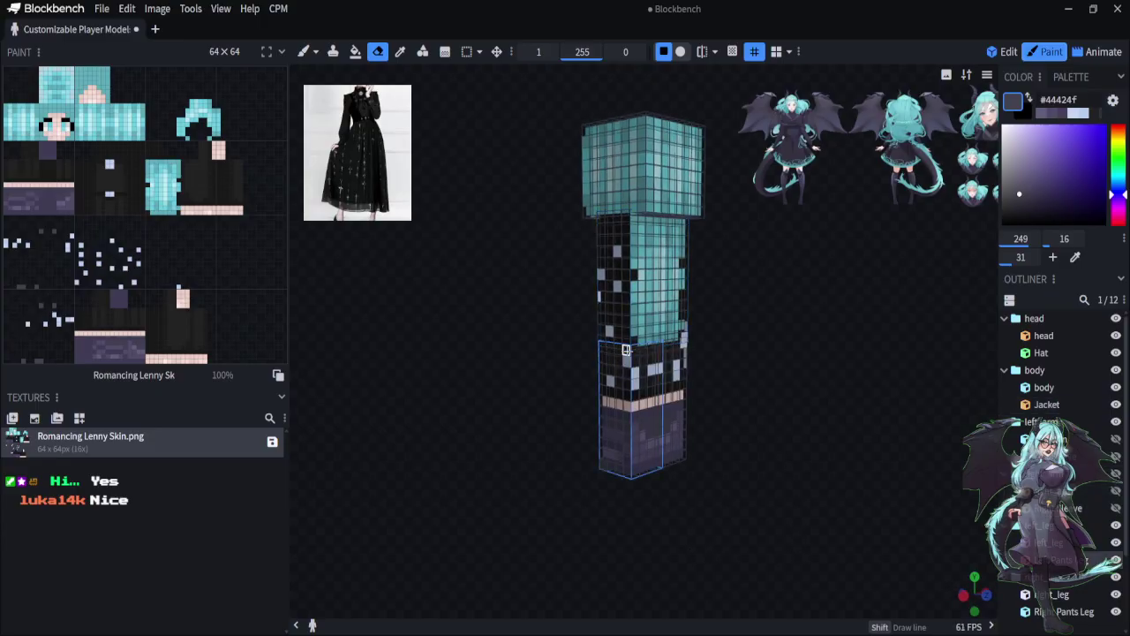
left_click_drag(728, 468, 611, 374)
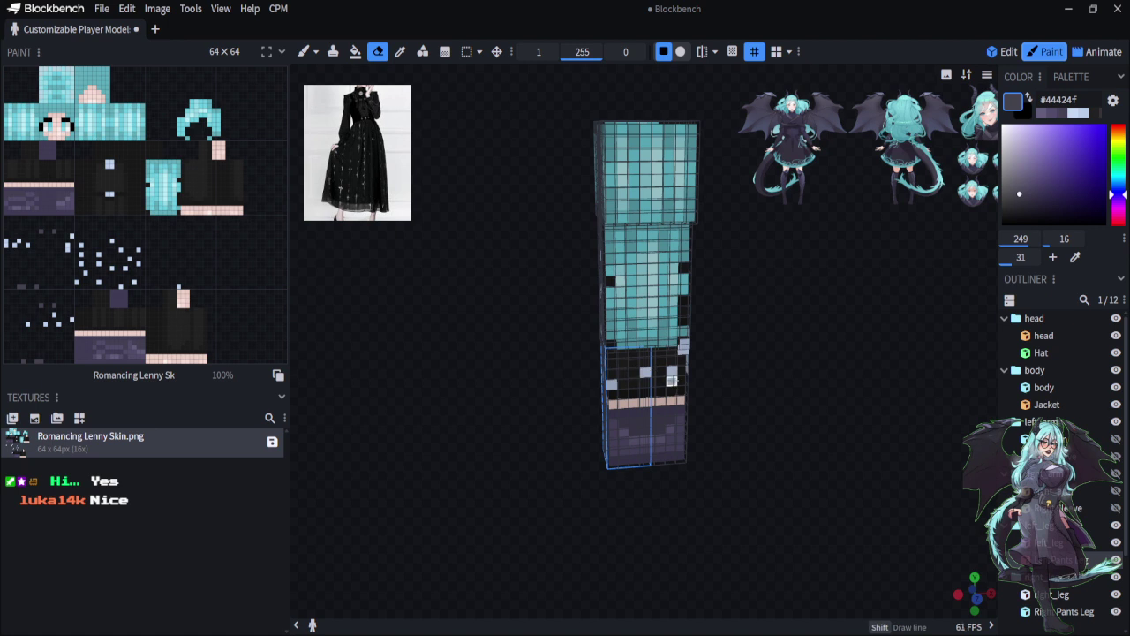
left_click(681, 345)
left_click_drag(795, 505, 618, 388)
left_click(618, 382)
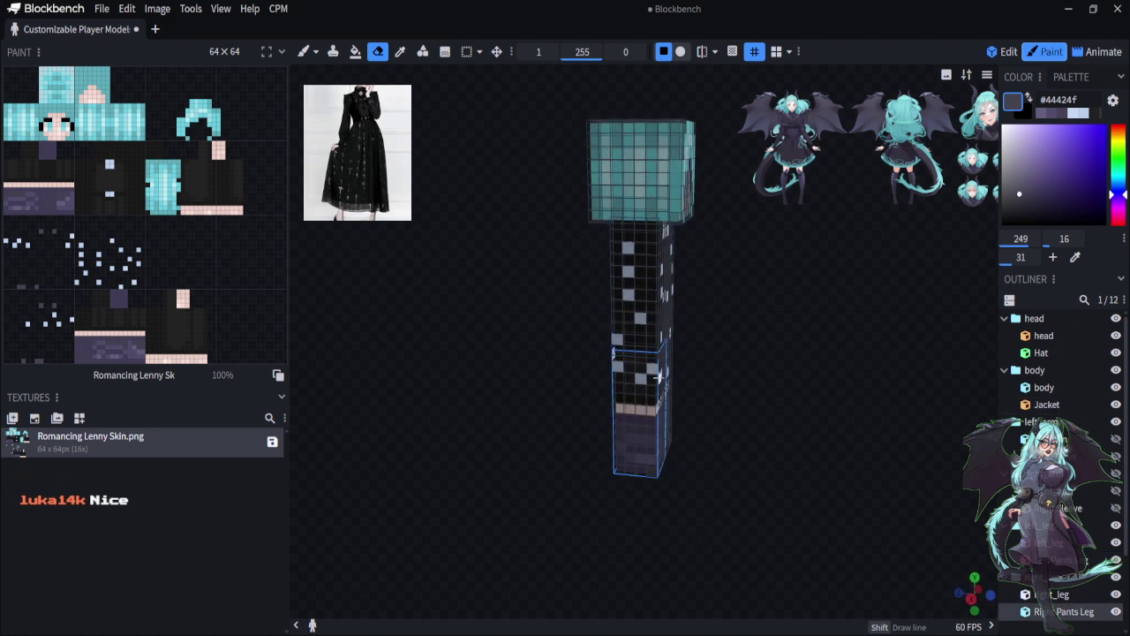
Show both base arms in Edit mode with the sleeves kept hidden, and review the thinned speckles with nothing selected
left_click_drag(826, 482, 751, 565)
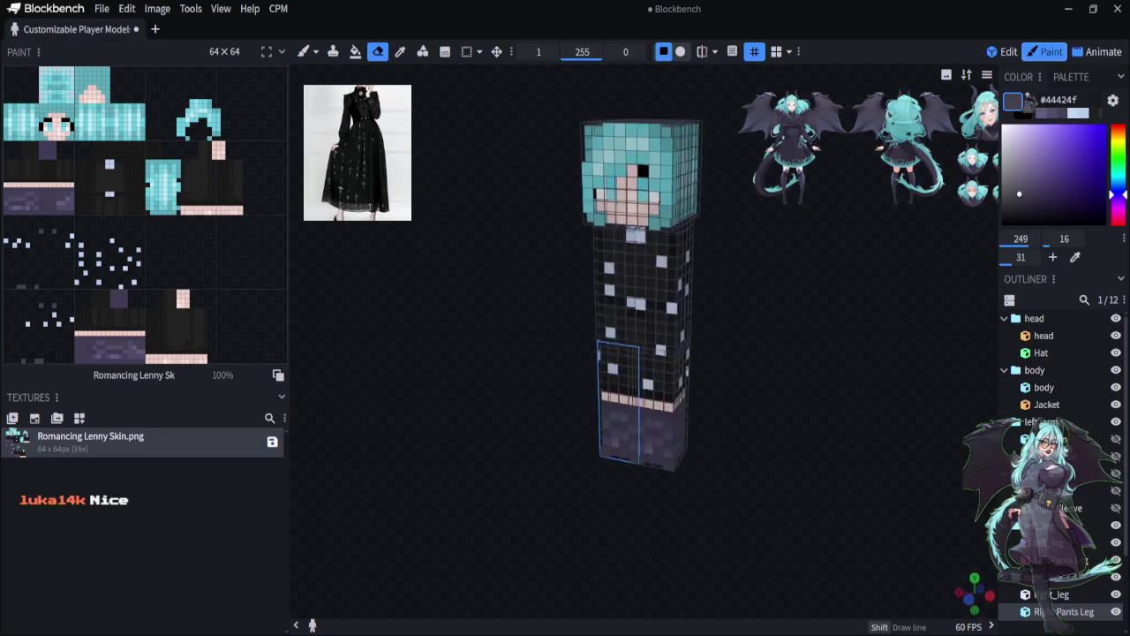
left_click(1007, 51)
mouse_move(935, 265)
left_mouse_down()
mouse_move(853, 366)
mouse_move(699, 477)
mouse_move(770, 463)
left_mouse_up()
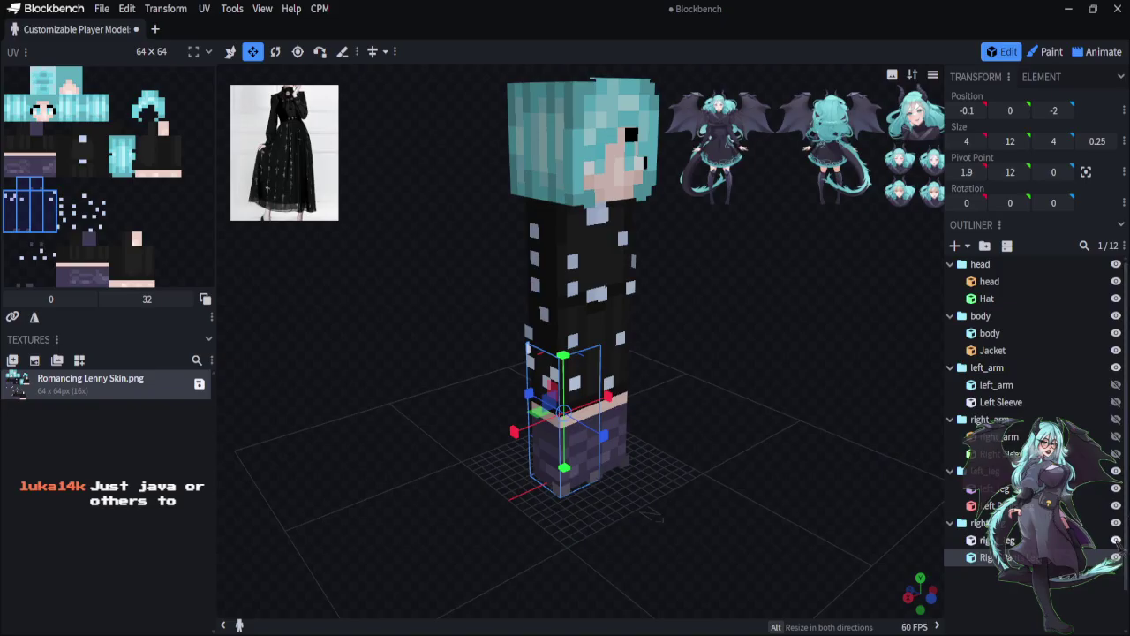
left_click(1115, 436)
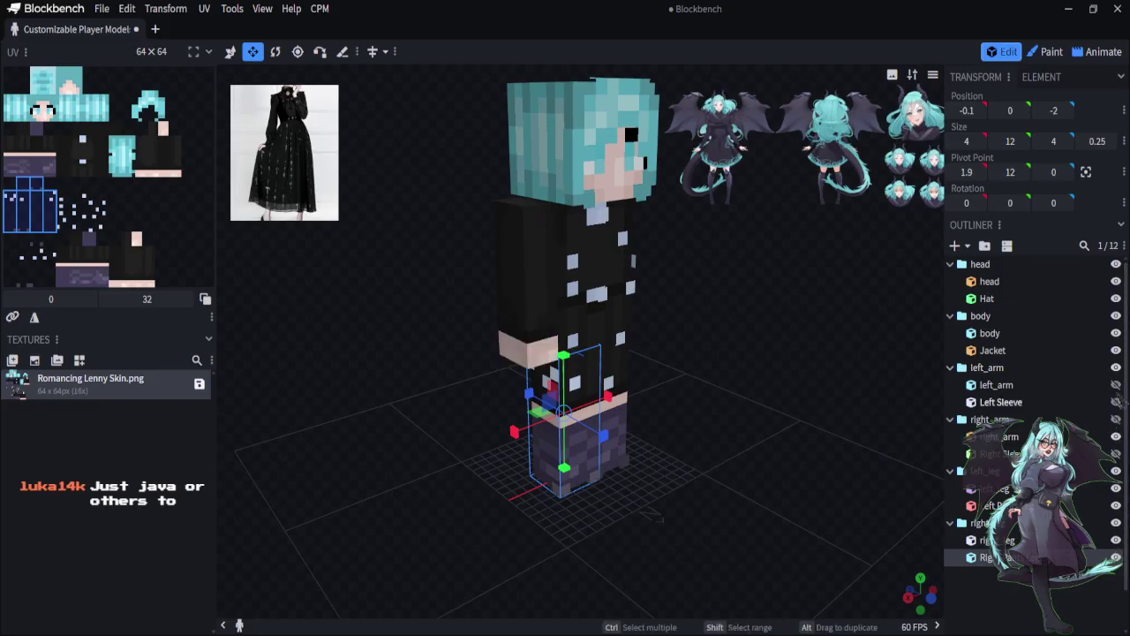
left_click(1115, 384)
left_click_drag(724, 459, 615, 517)
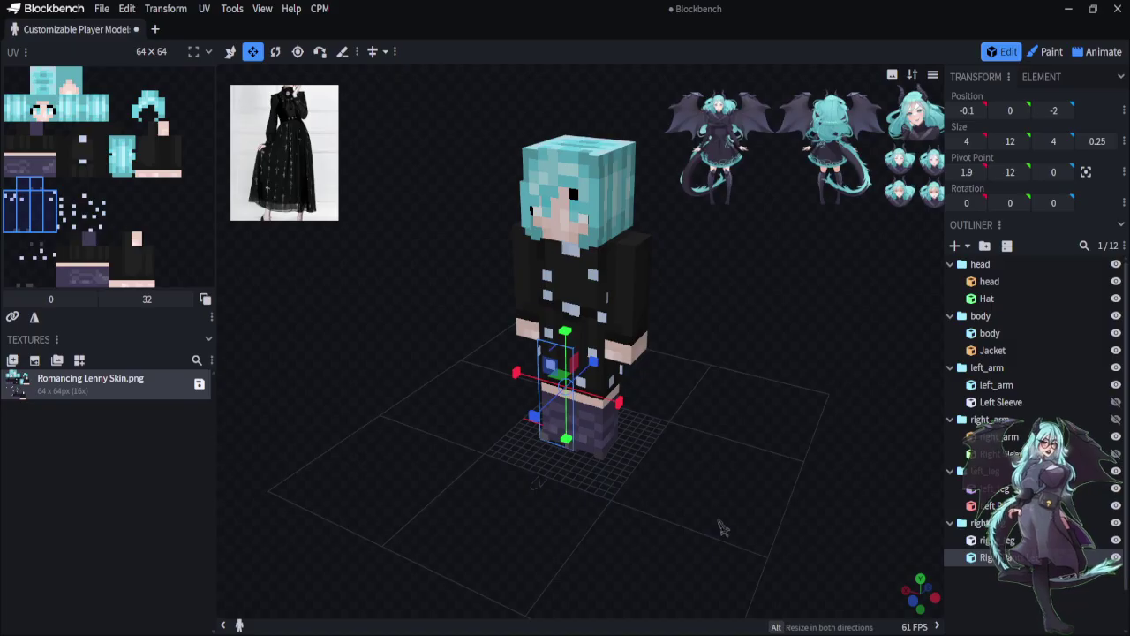
scroll(721, 527, "up", 2)
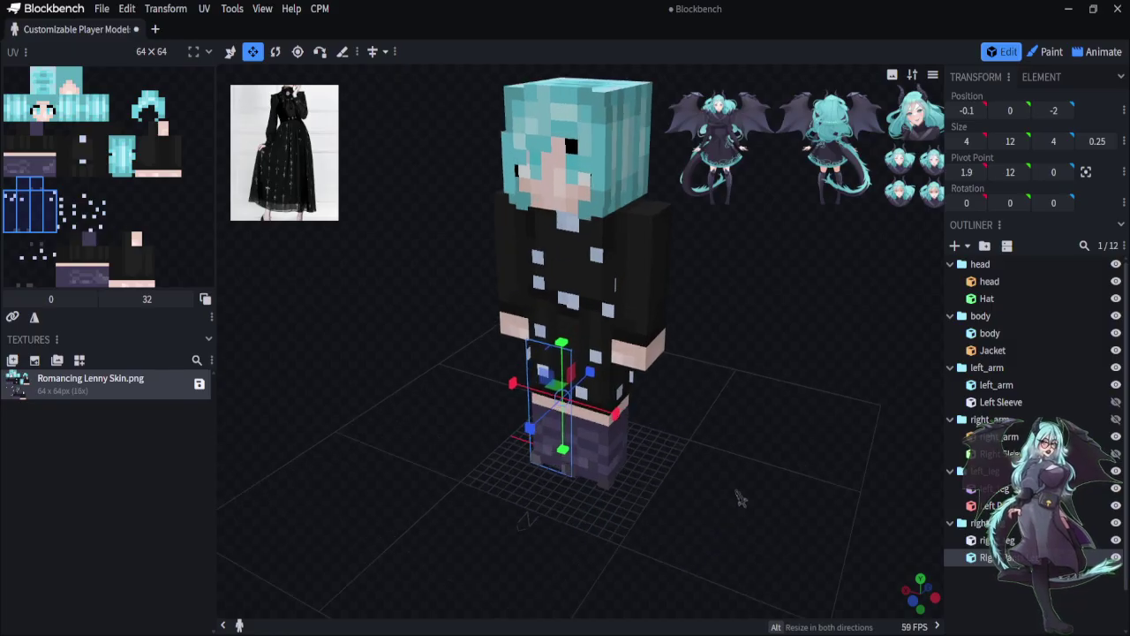
scroll(706, 221, "down", 3)
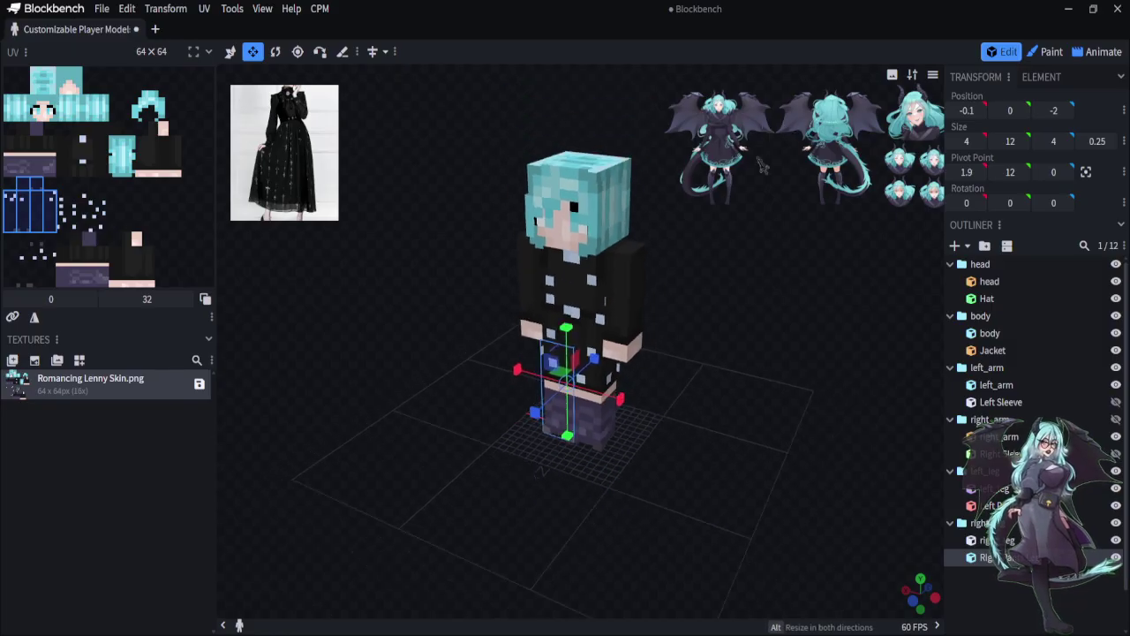
left_click(712, 135)
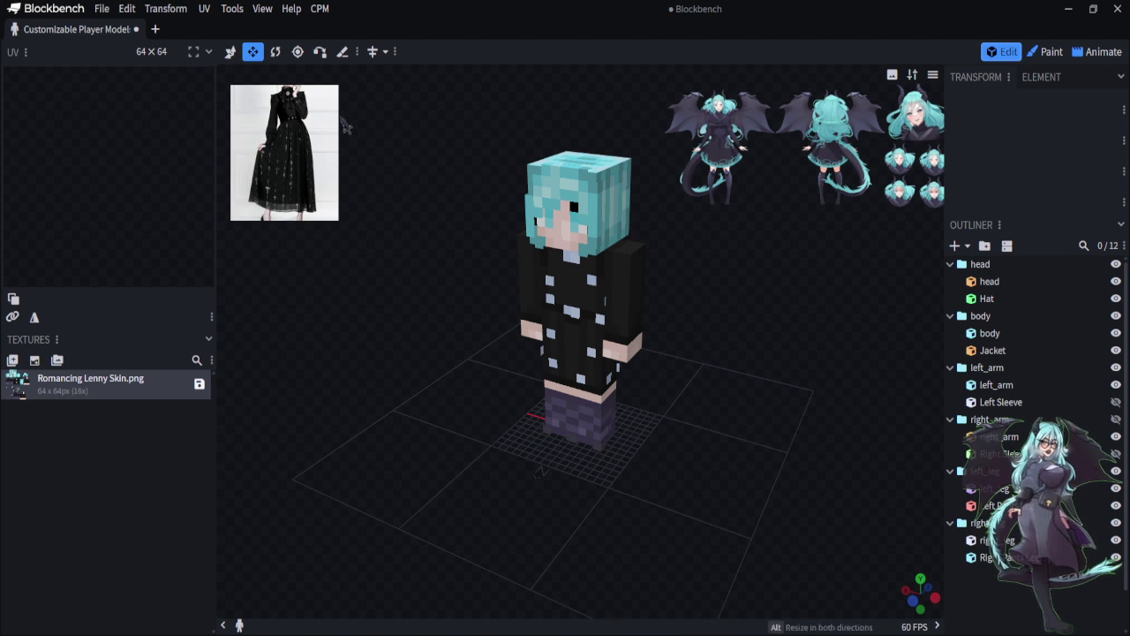
Delete the black dress reference image from the viewport
right_click(309, 134)
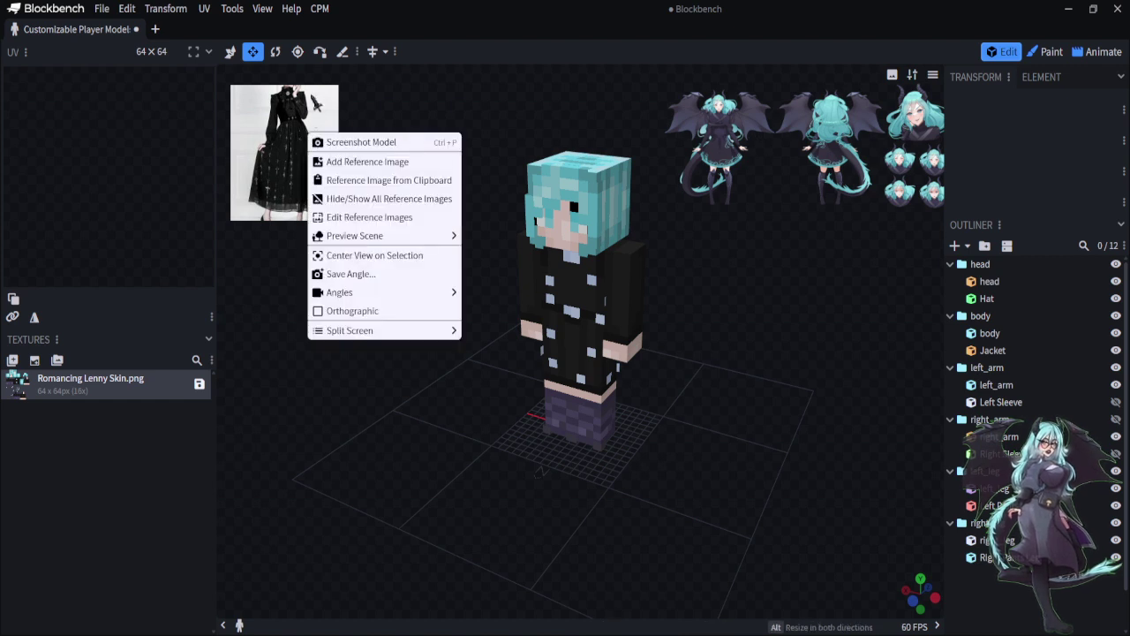
left_click(316, 105)
left_click(288, 121)
right_click(287, 122)
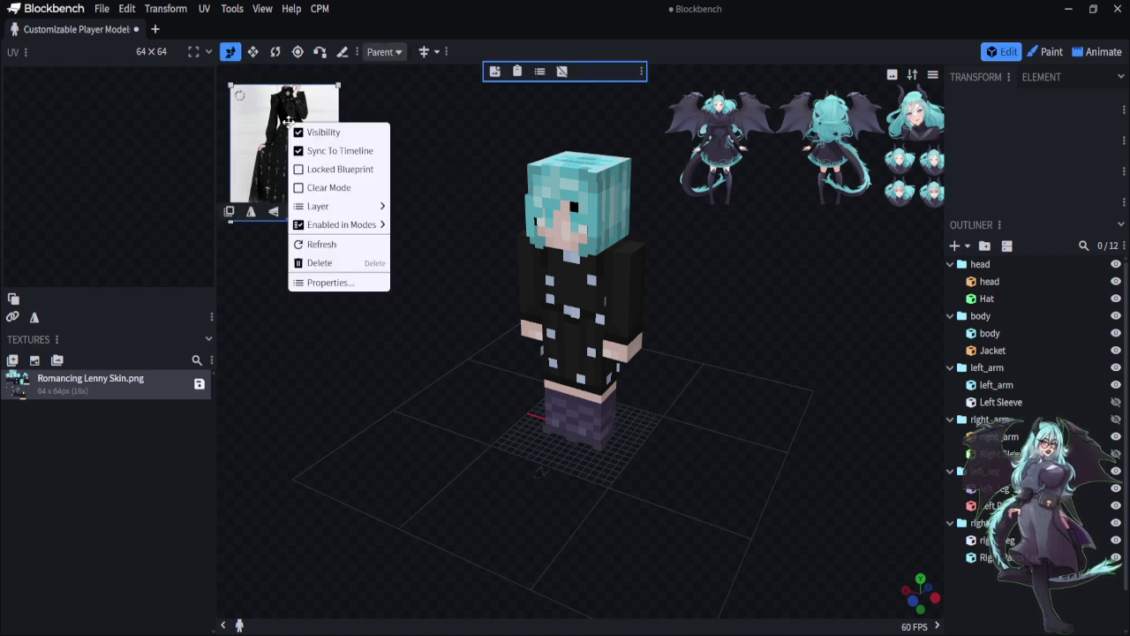
left_click(350, 266)
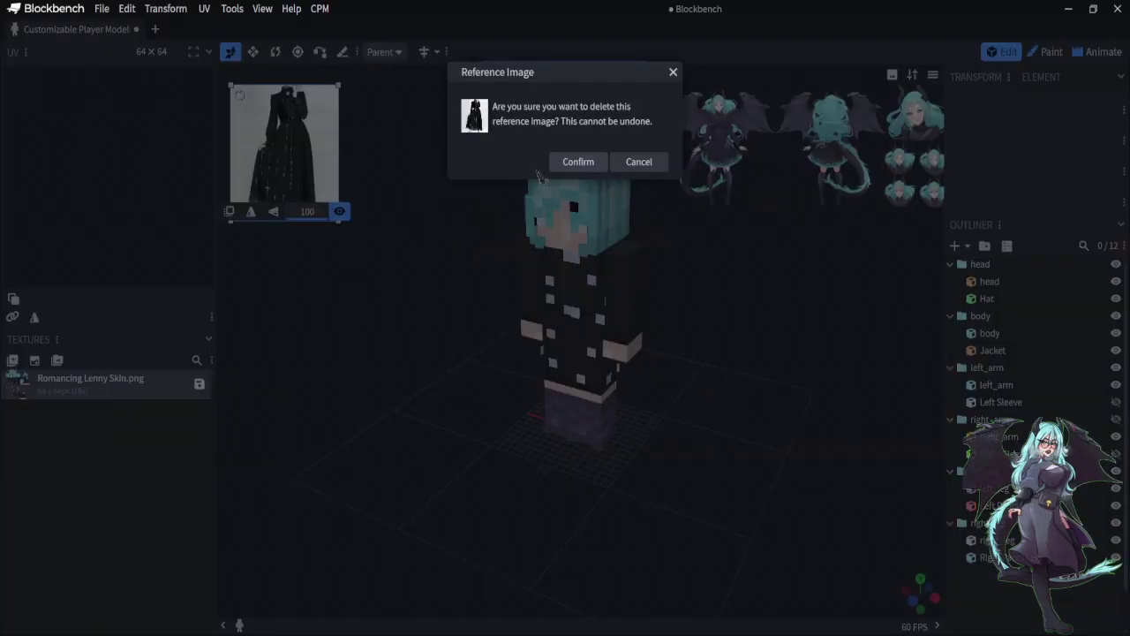
left_click(577, 162)
Move the winged character reference sheet into the space on the other side of the model
left_click(787, 142)
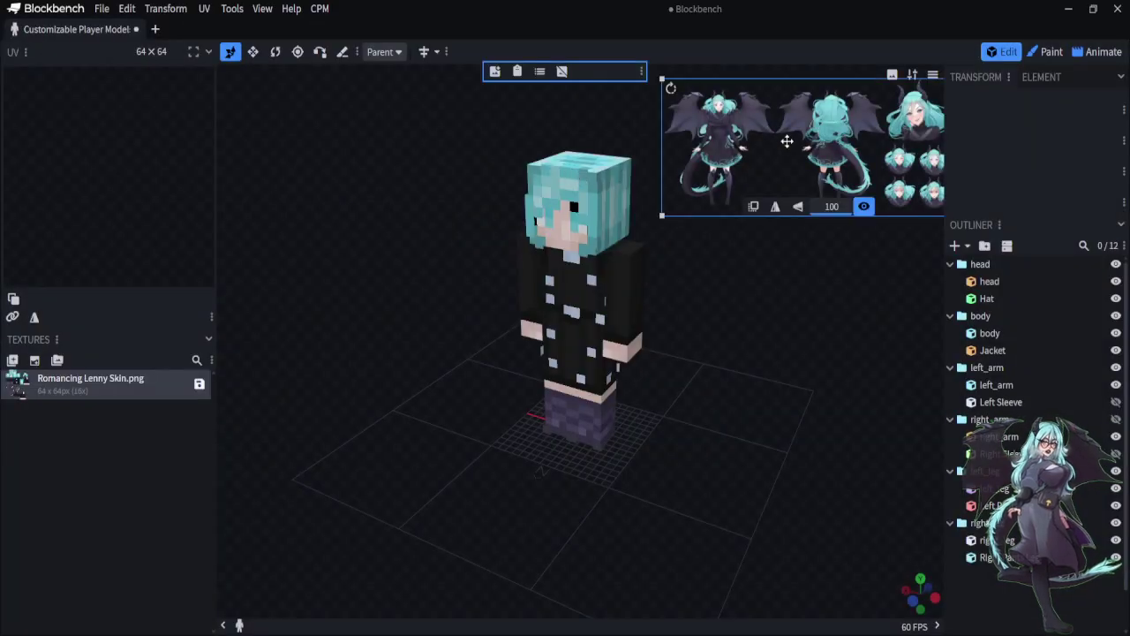
left_click_drag(787, 142, 351, 183)
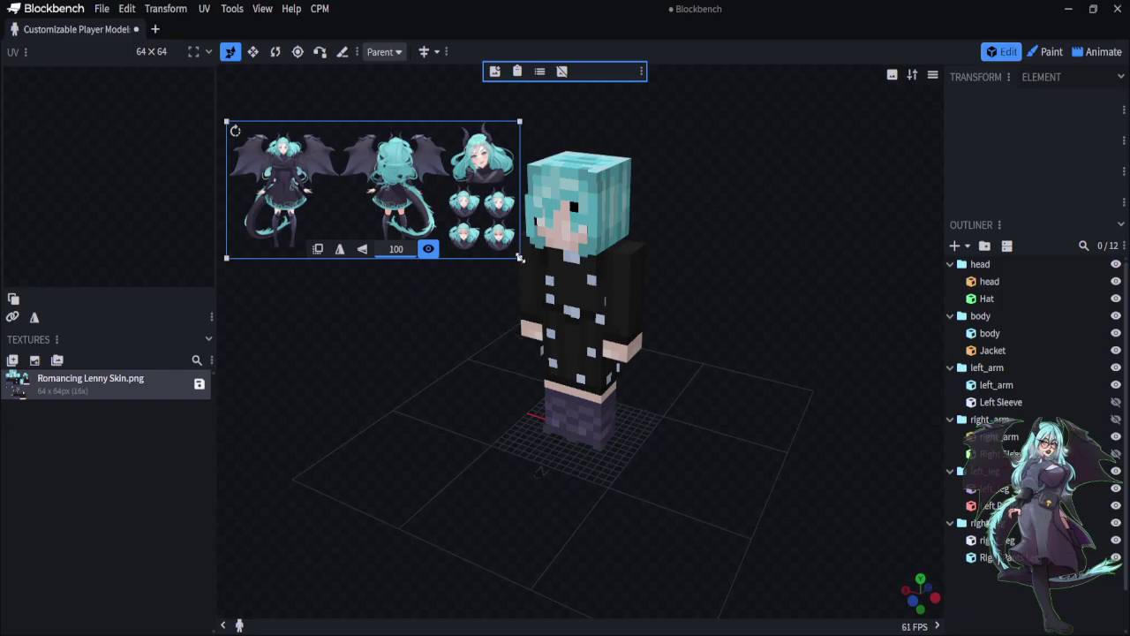
Enlarge the winged character reference sheet so it spans the viewport behind the model
left_click_drag(520, 258, 960, 569)
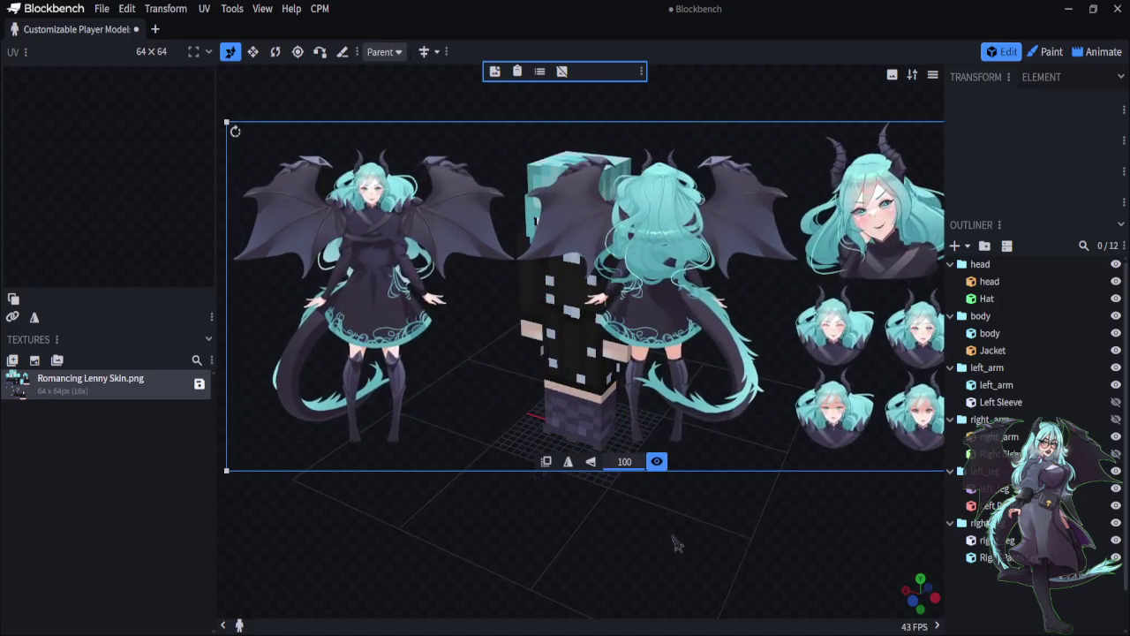
left_click(671, 554)
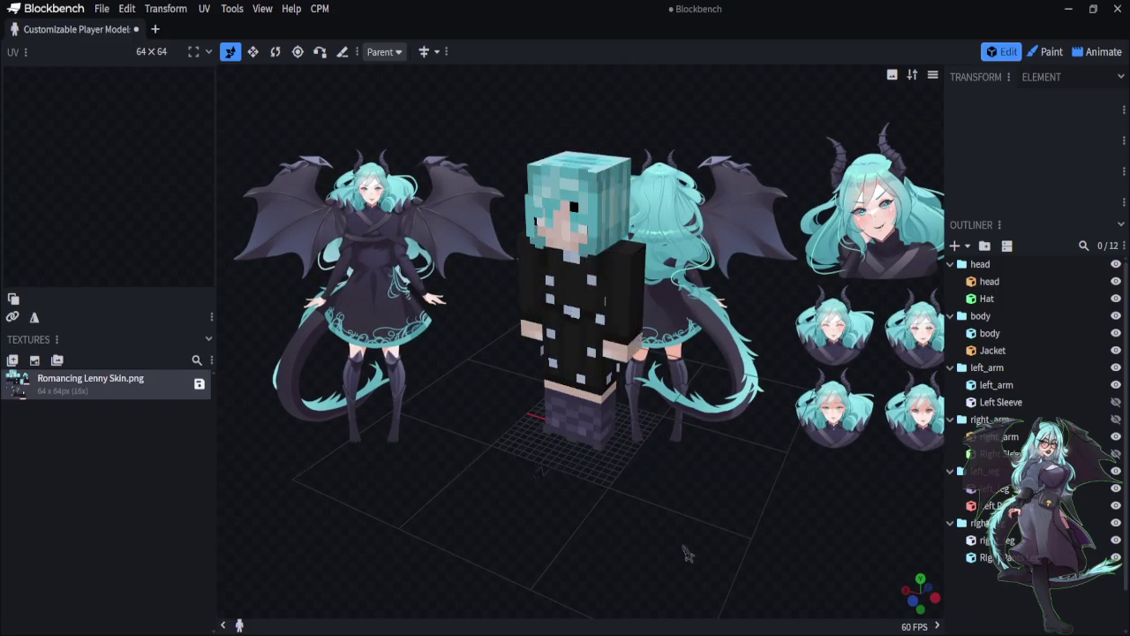
mouse_move(726, 166)
left_mouse_down()
mouse_move(689, 141)
mouse_move(719, 106)
mouse_move(742, 133)
mouse_move(734, 155)
left_mouse_up()
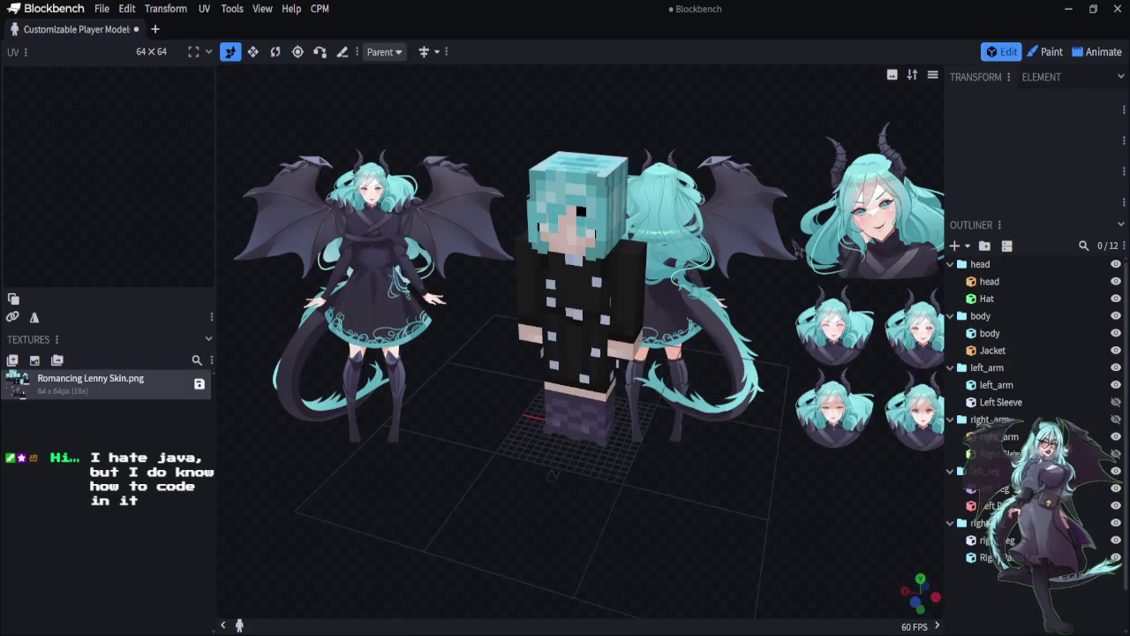
Scale the reference sheet down slightly and place it around the model's legs, clear of its head and torso
left_click_drag(335, 233, 416, 304)
double_click(400, 270)
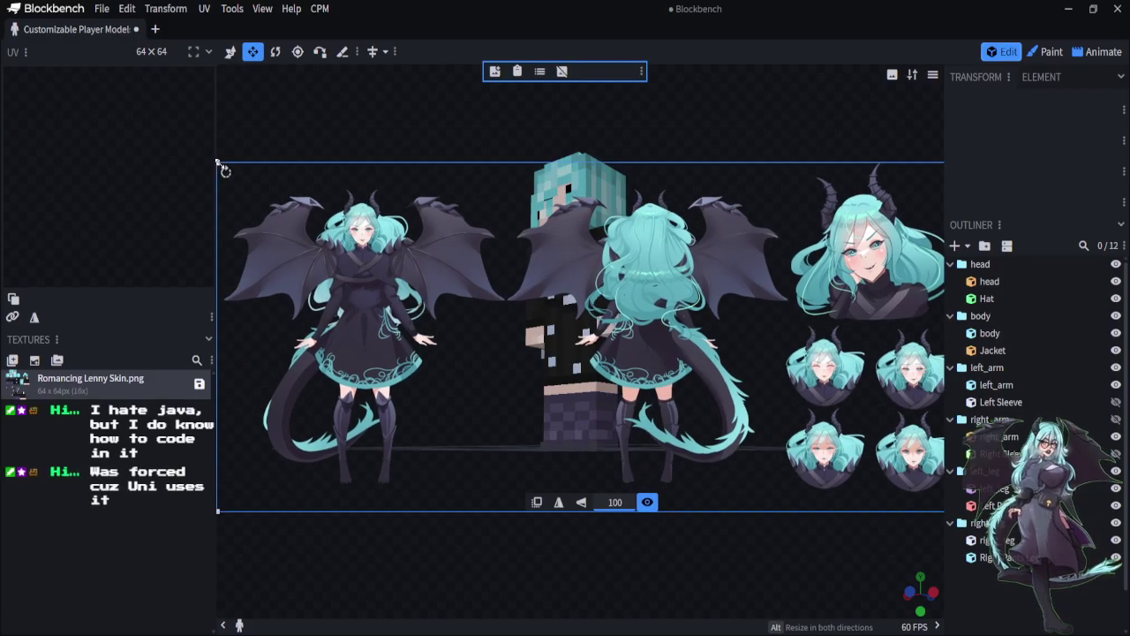
left_click_drag(222, 169, 351, 279)
left_click_drag(707, 388, 718, 511)
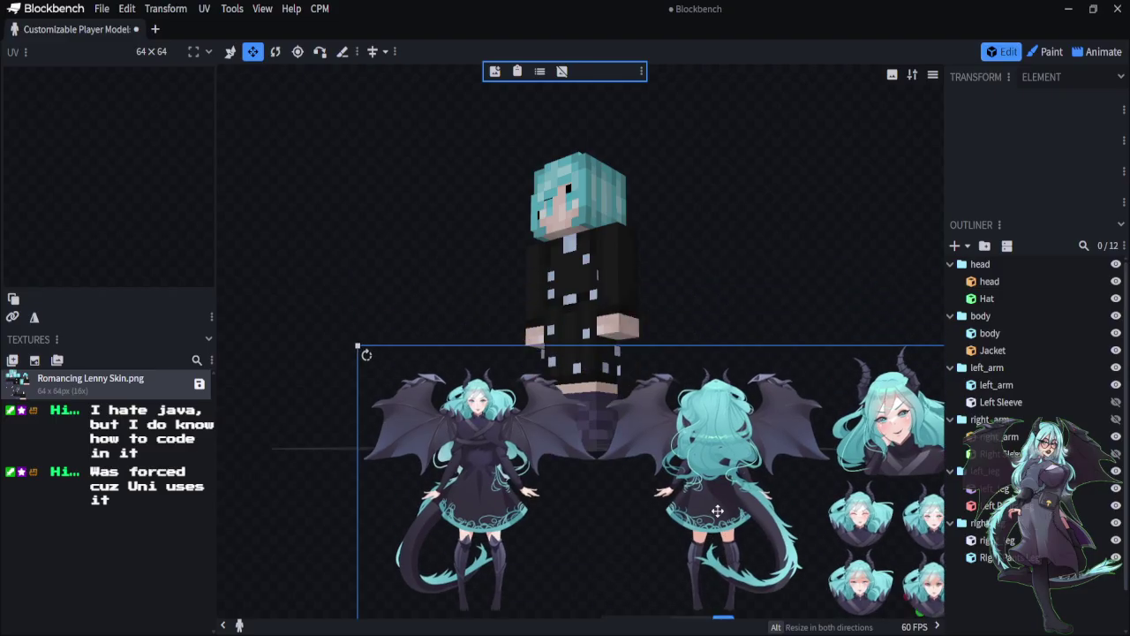
left_click(741, 231)
Add a new 2×2×2 cube to the head group for the first horn segment
left_click_drag(795, 244, 821, 278)
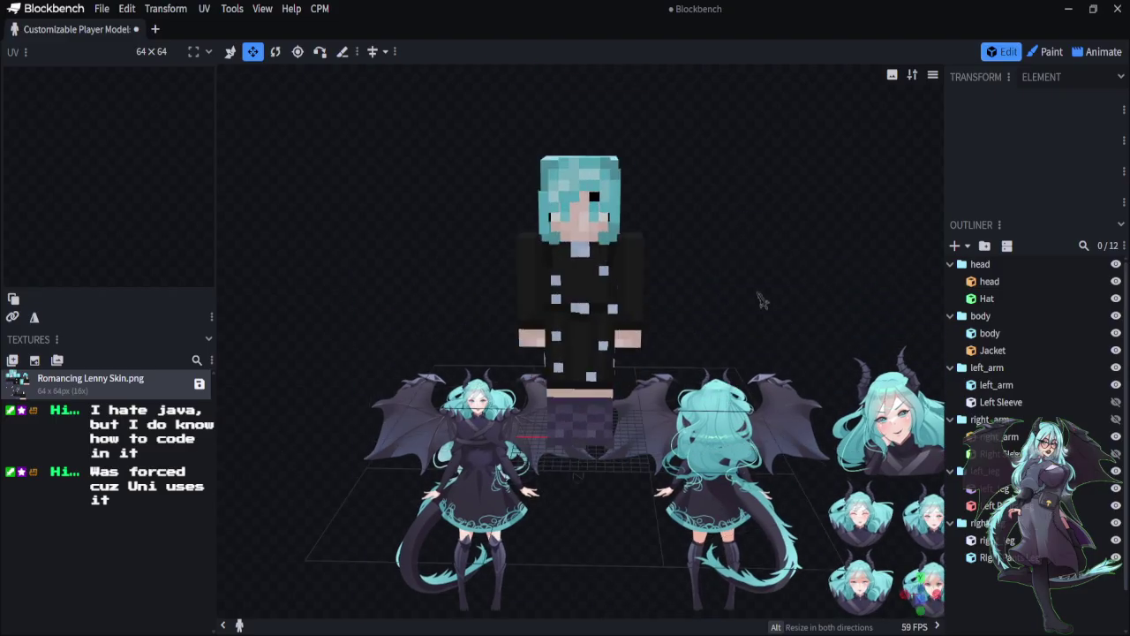
scroll(759, 301, "up", 3)
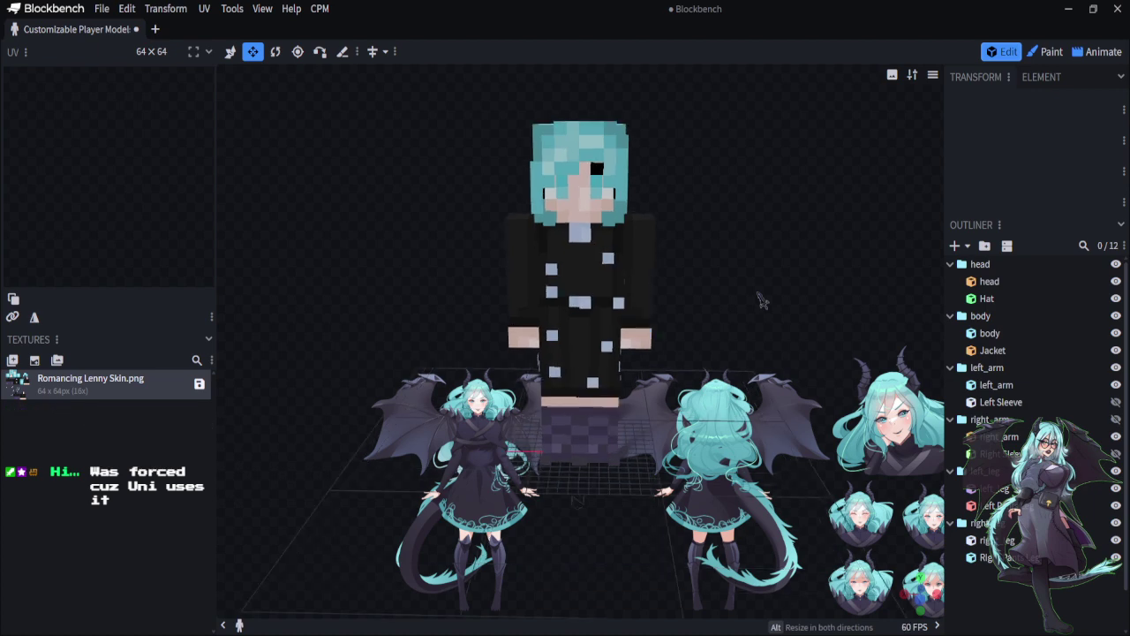
scroll(760, 300, "down", 2)
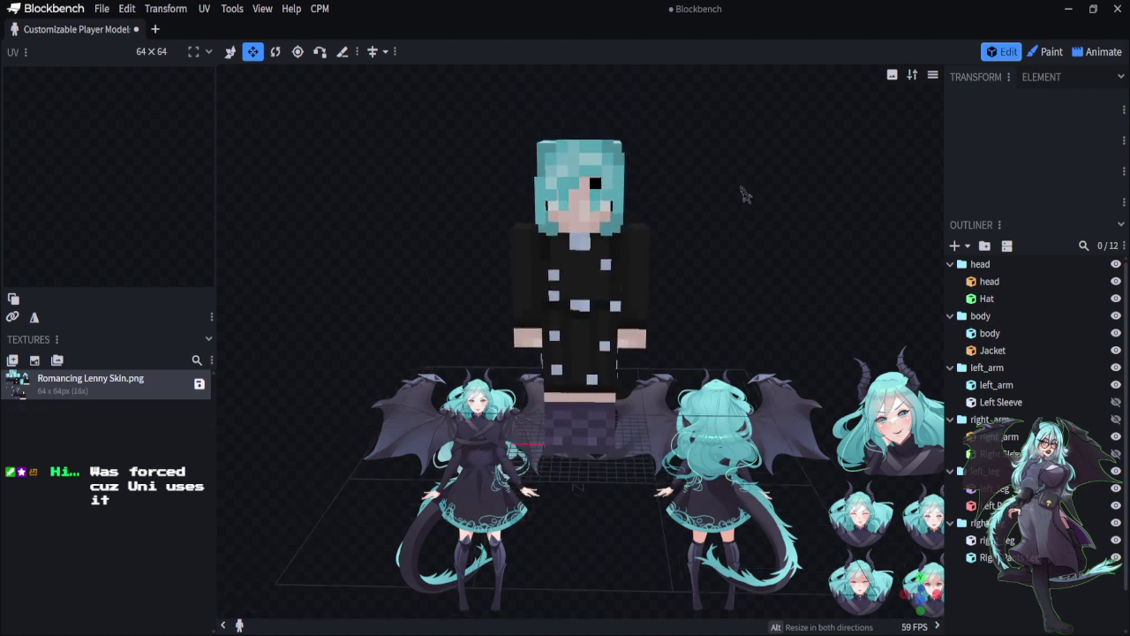
left_click_drag(741, 195, 766, 302)
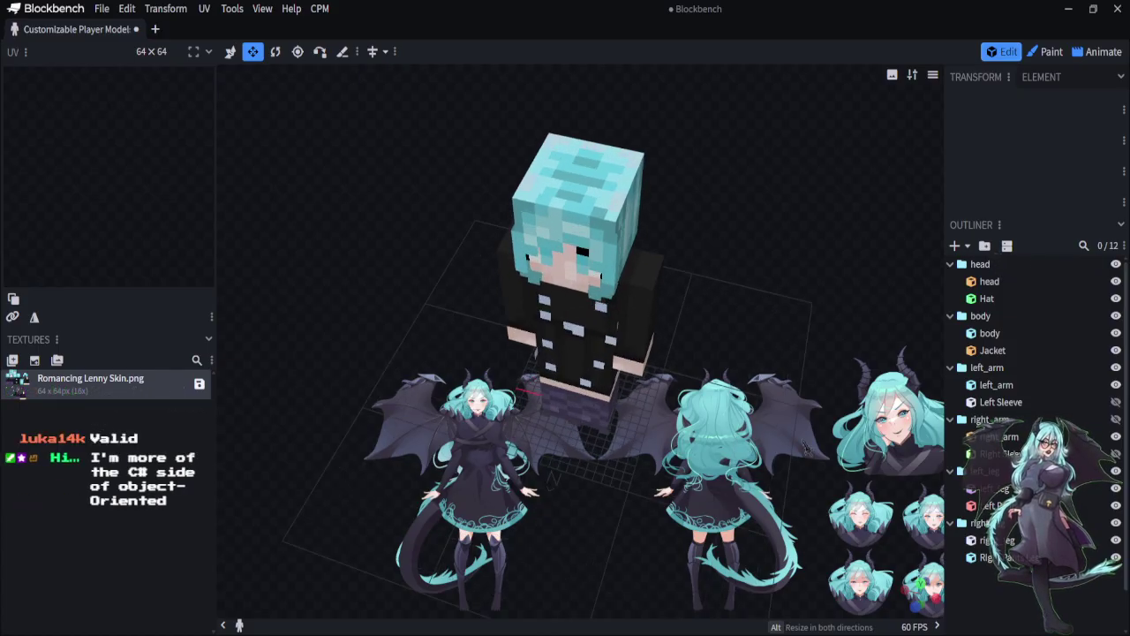
left_click_drag(805, 446, 754, 384)
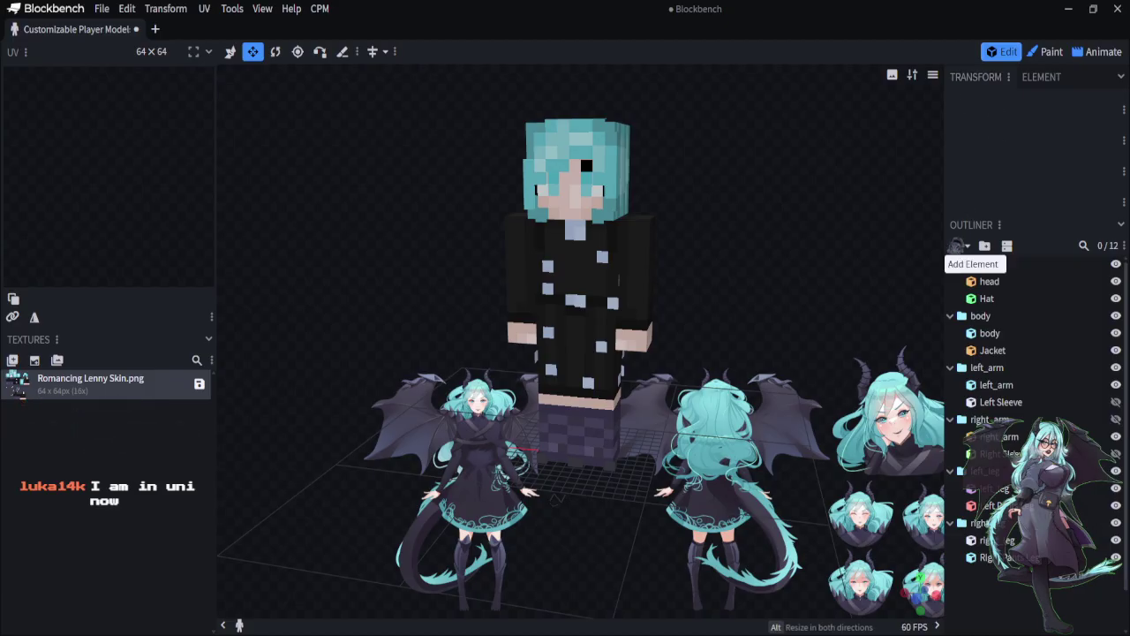
left_click(979, 265)
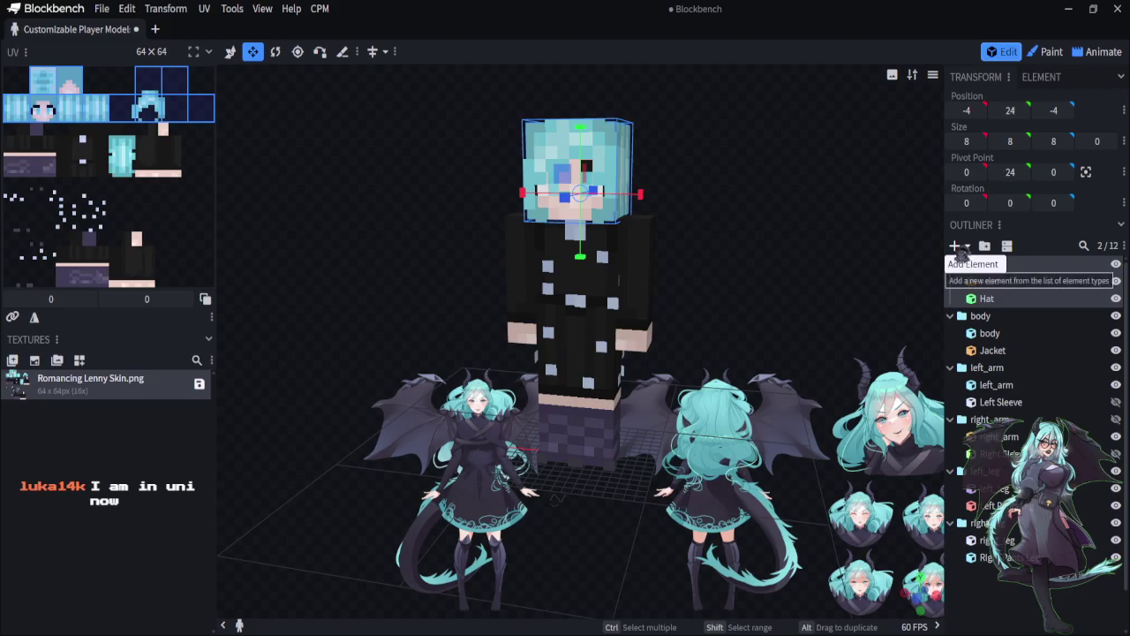
left_click(956, 247)
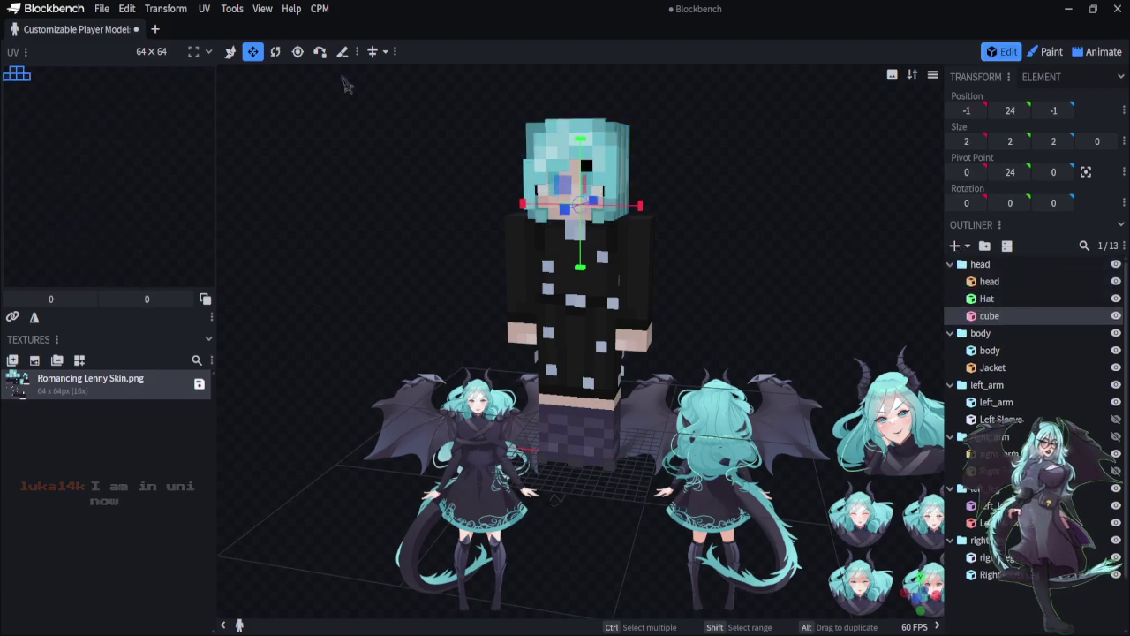
Turn on Mirror Modeling and move the new cube out to the side of the head at position -6, 30, -1
left_click(230, 51)
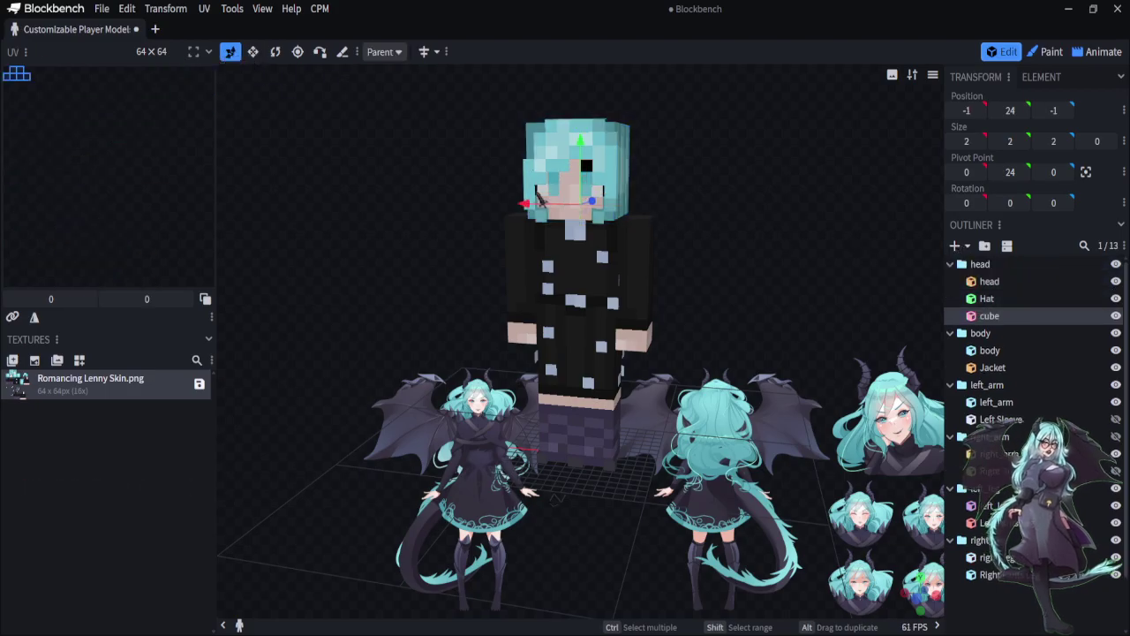
left_click(425, 53)
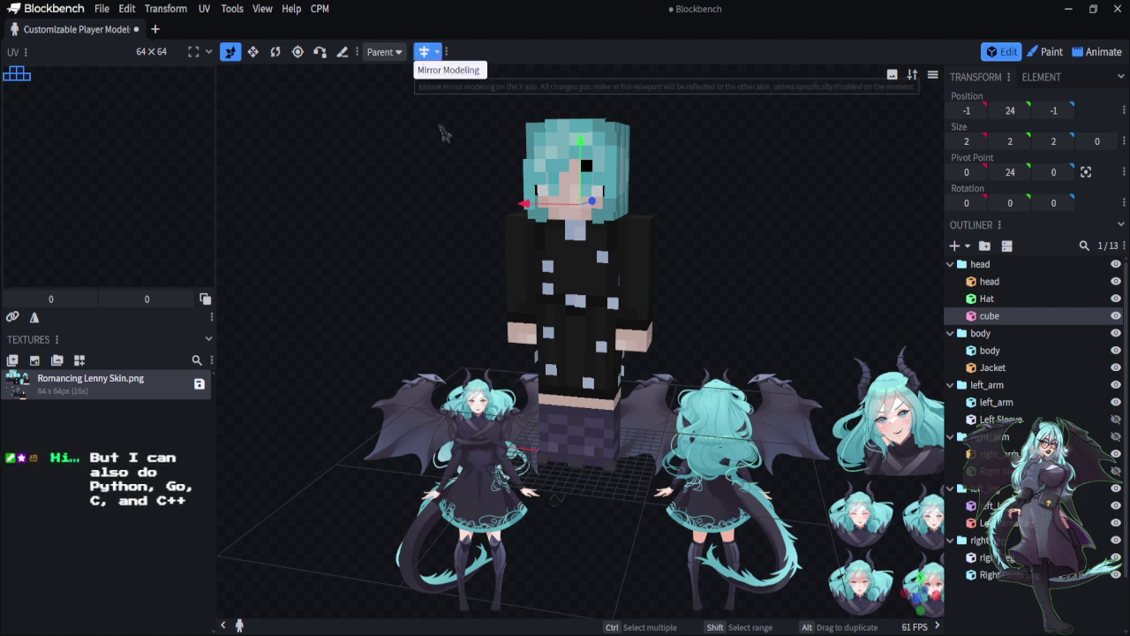
left_click_drag(528, 205, 603, 107)
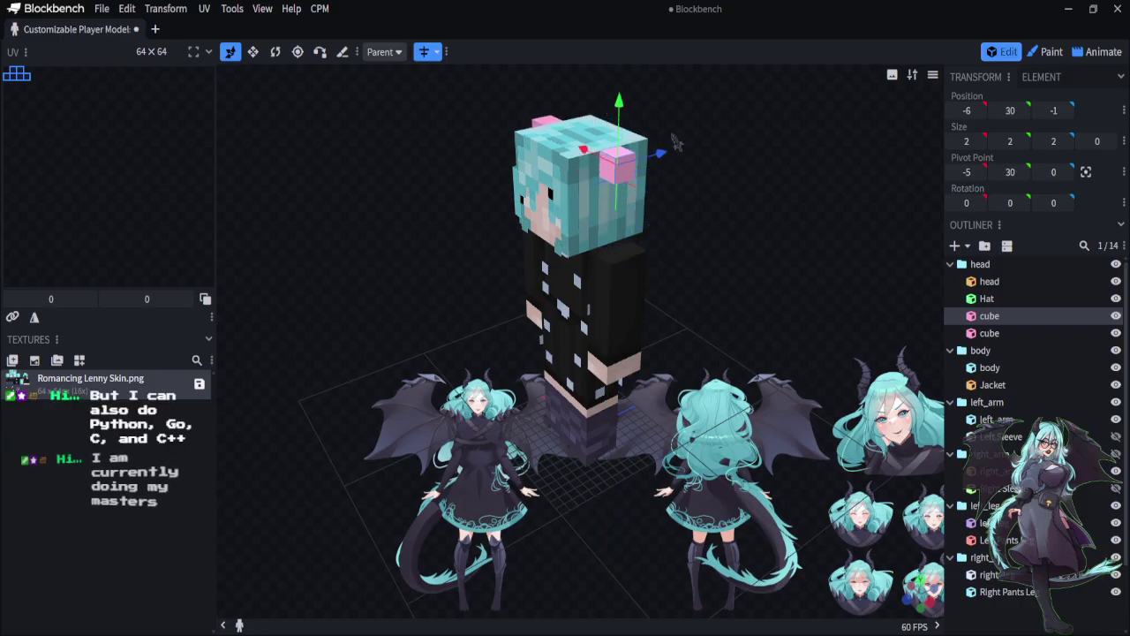
Narrow the mirrored first horn cubes to 1 unit wide so they sit flush against the head at X -5
left_click_drag(724, 195, 565, 185)
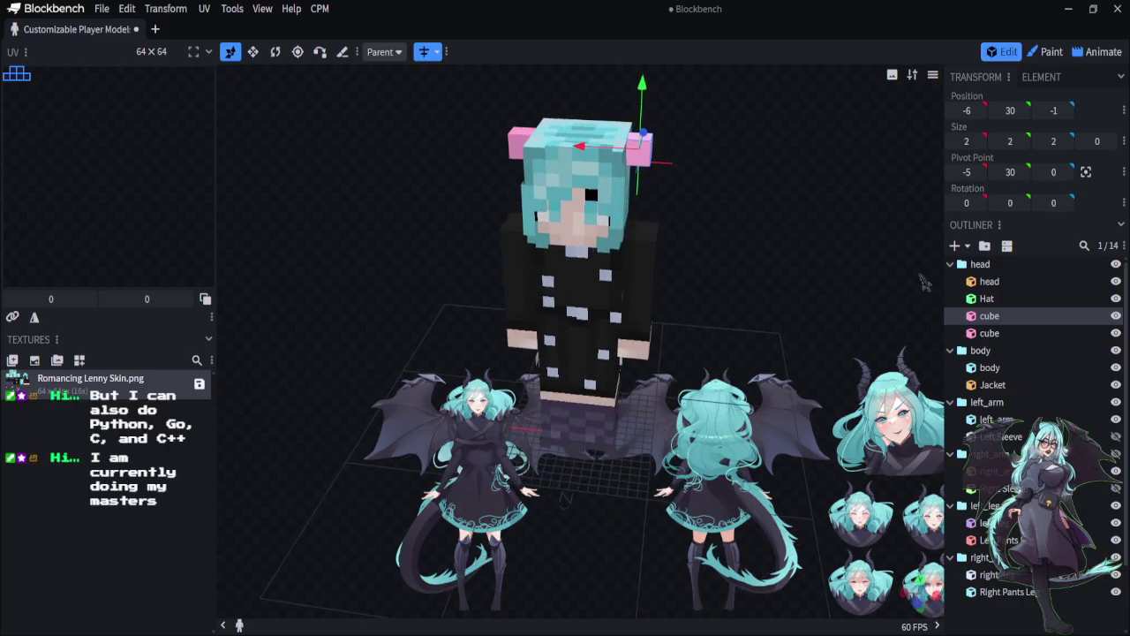
left_click(253, 51)
left_click_drag(707, 160, 692, 162)
left_click(231, 52)
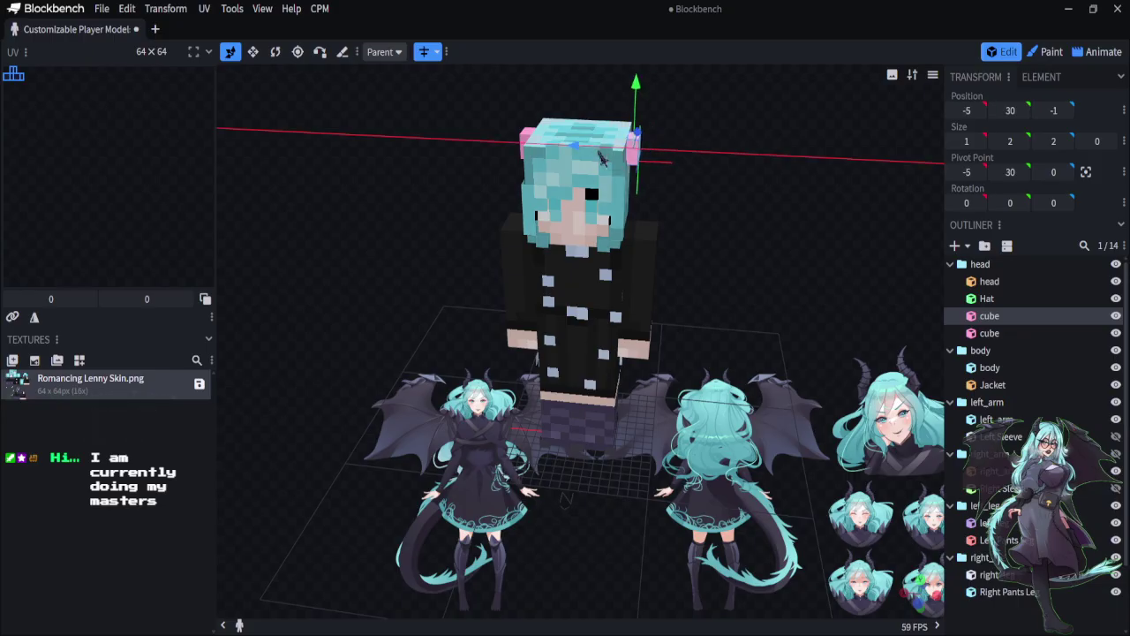
left_click_drag(718, 226, 757, 224)
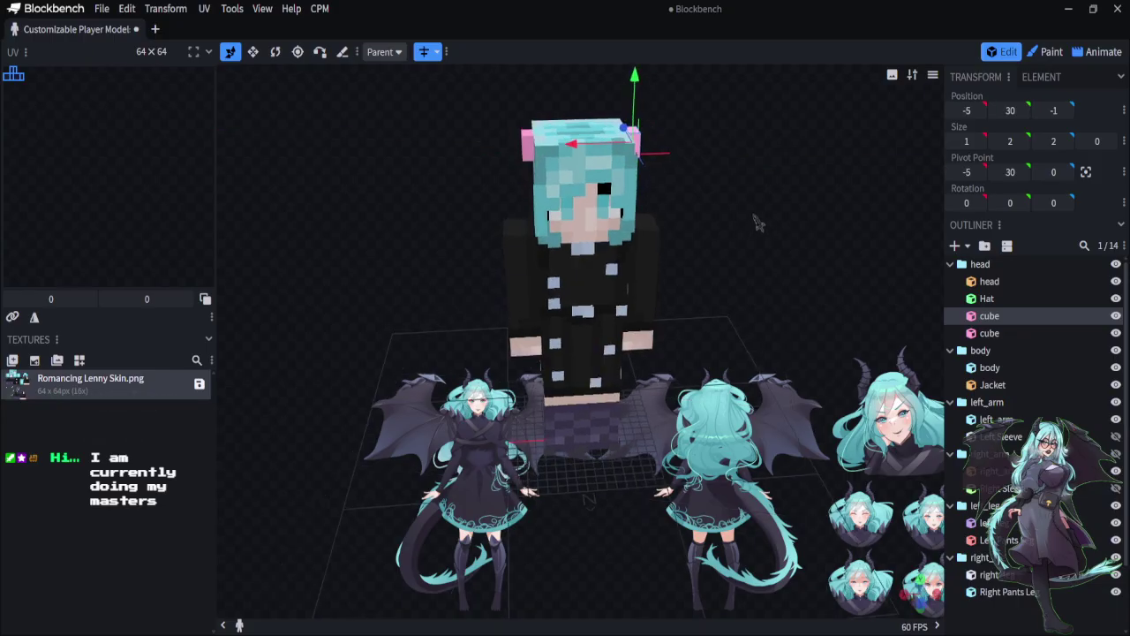
left_click_drag(743, 133, 718, 108)
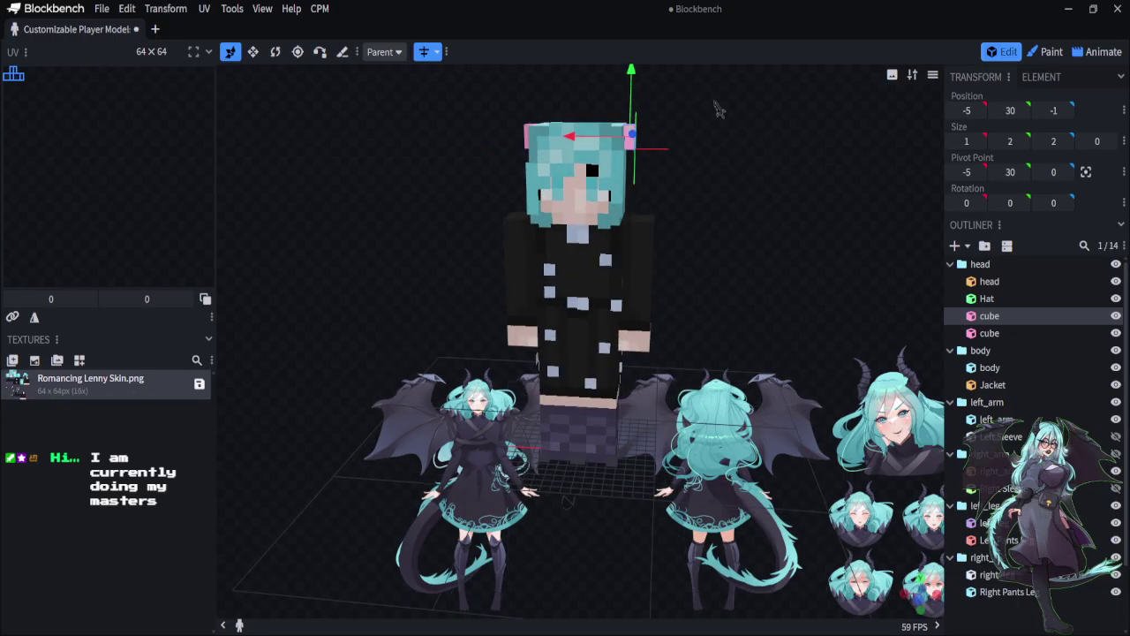
right_click(1014, 324)
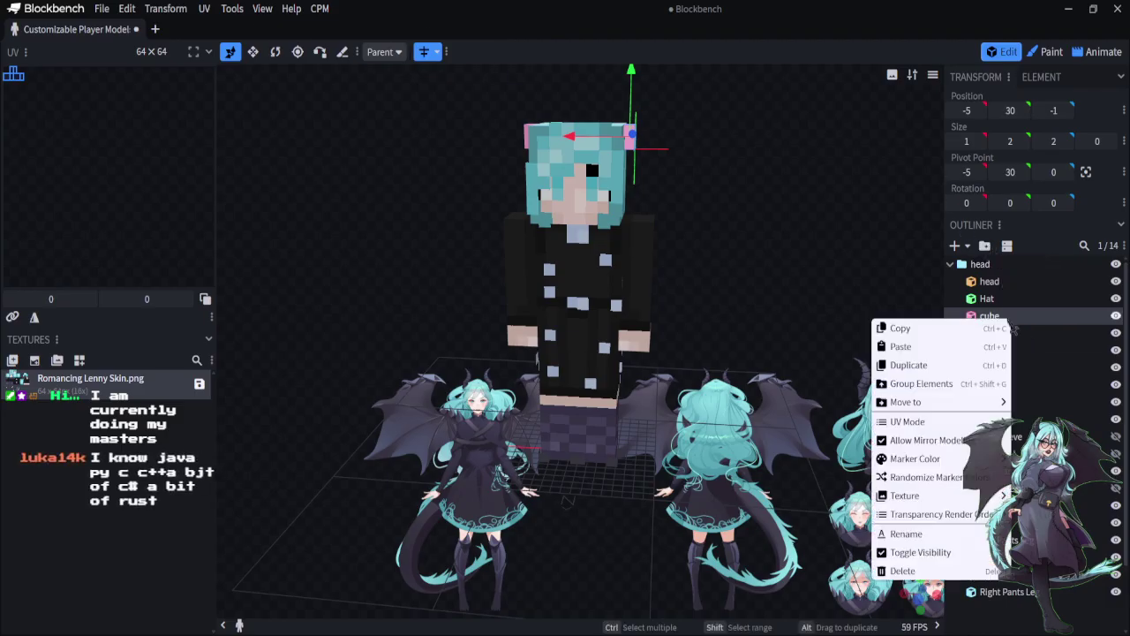
left_click(813, 165)
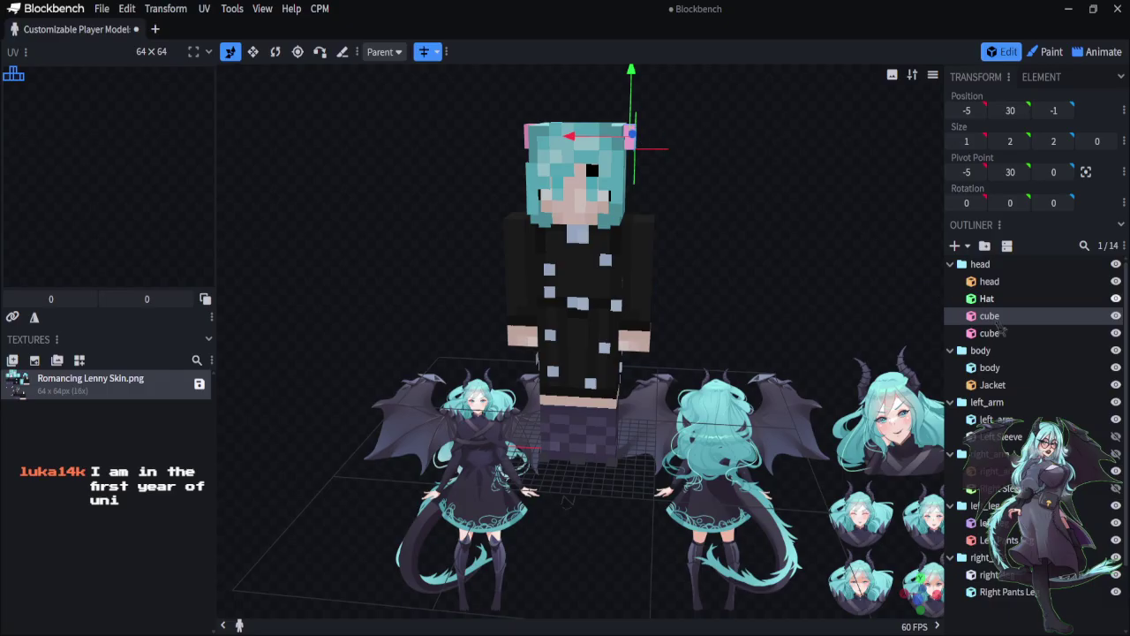
Add a second cube to the head group and move it to position -6, 31, -1 with its mirrored copy
left_click(956, 247)
left_click(968, 248)
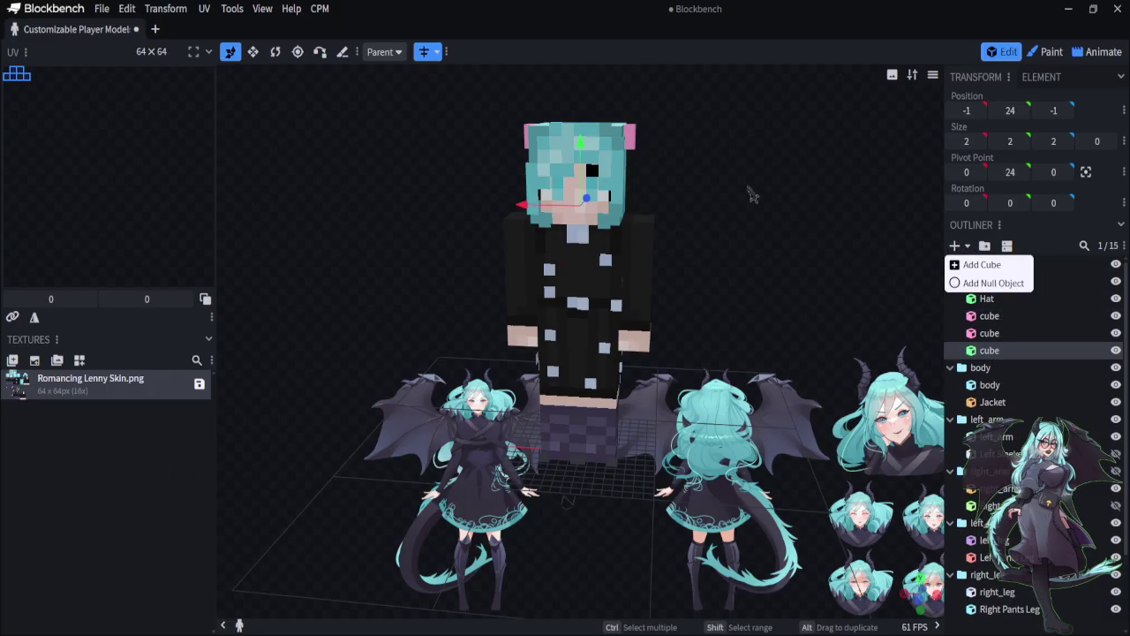
mouse_move(580, 144)
left_mouse_down()
mouse_move(558, 101)
mouse_move(523, 124)
mouse_move(585, 128)
left_mouse_up()
Narrow the second pair of horn cubes to 1 unit wide and shift them outward to X -6
left_click(253, 51)
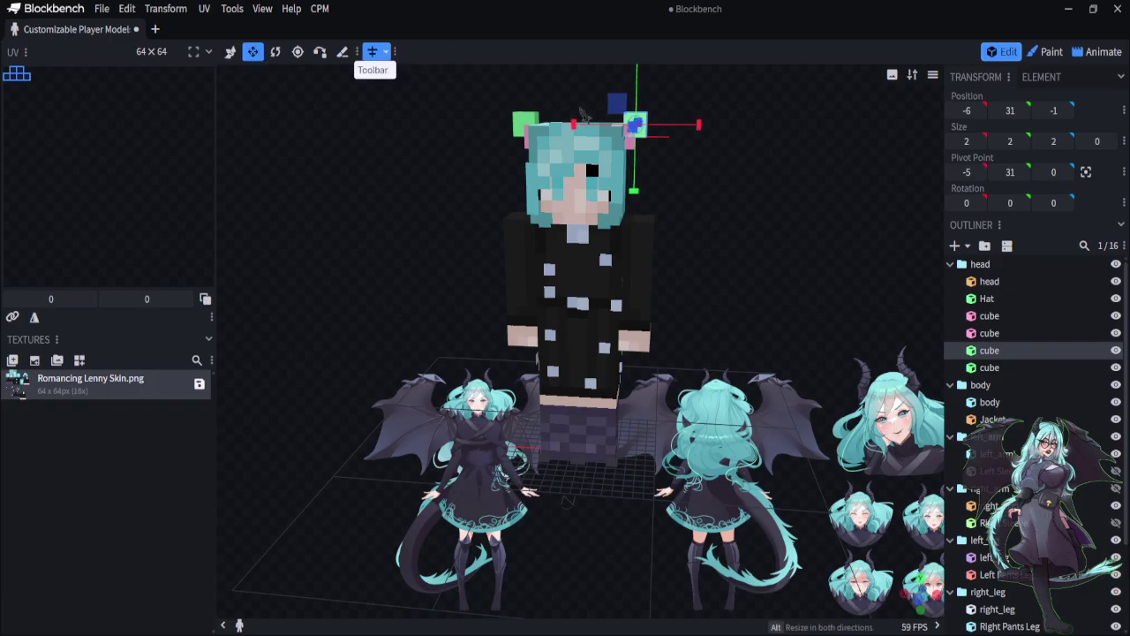
left_click_drag(697, 128, 687, 128)
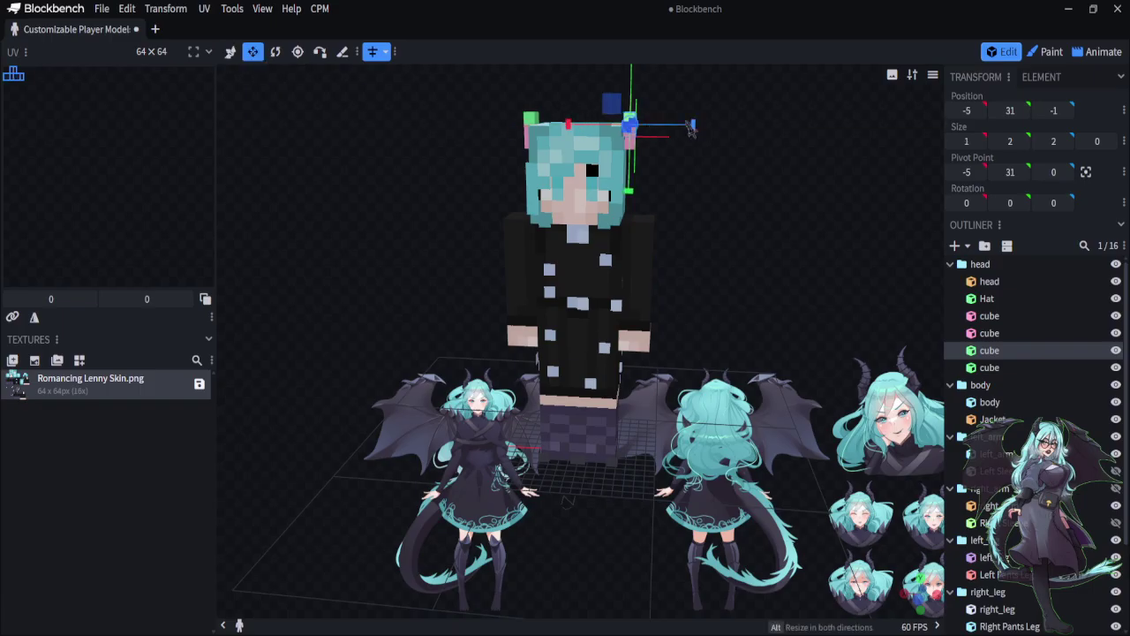
left_click(230, 51)
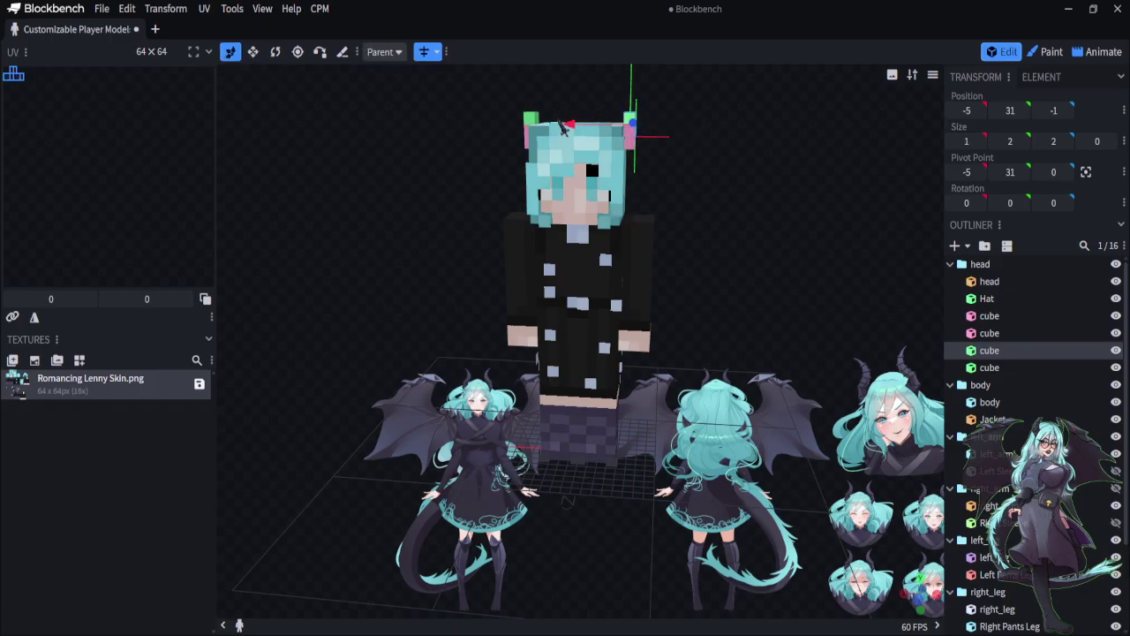
left_click_drag(576, 127, 565, 126)
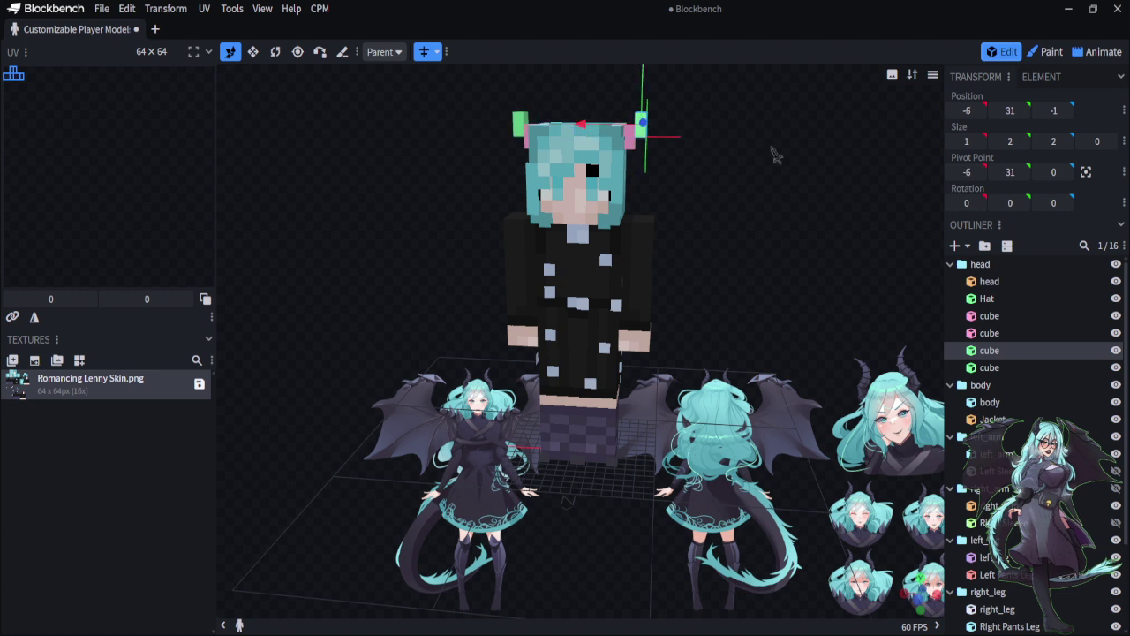
left_click_drag(757, 112, 792, 159)
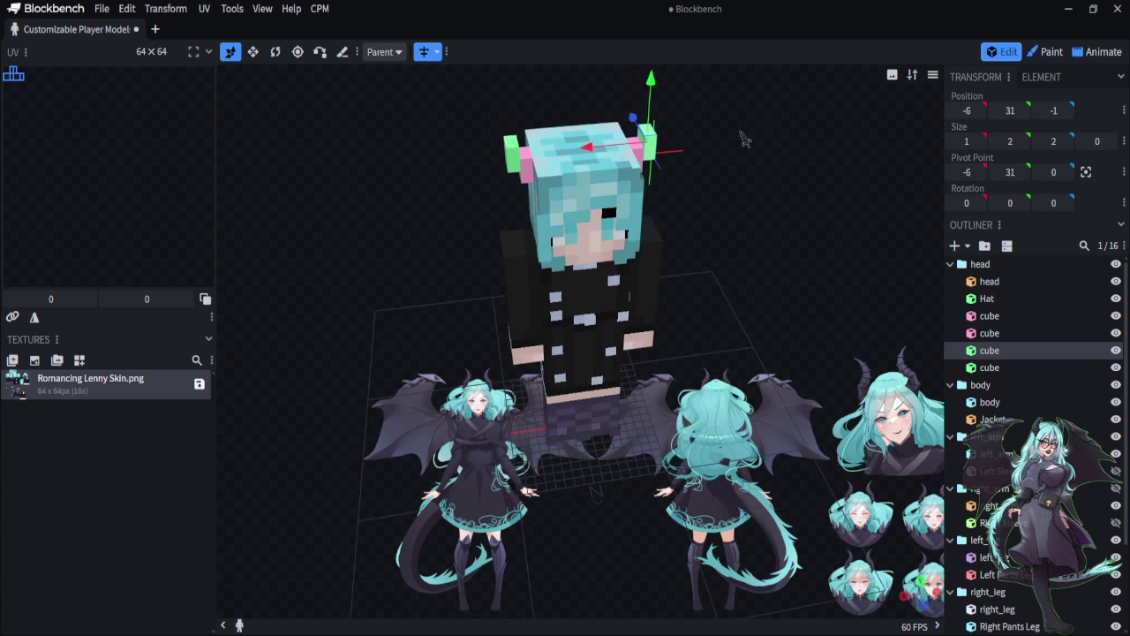
left_click_drag(746, 131, 732, 96)
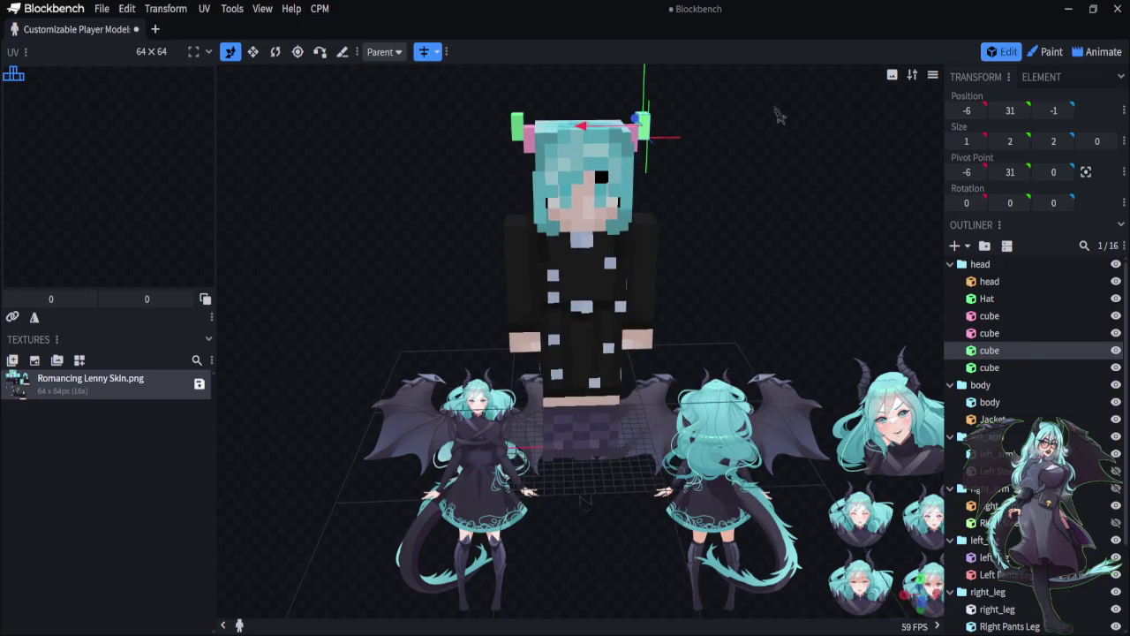
Add a third cube to the head group and raise it above the horn segments at position 5, 32, -1, mirrored
left_click(955, 246)
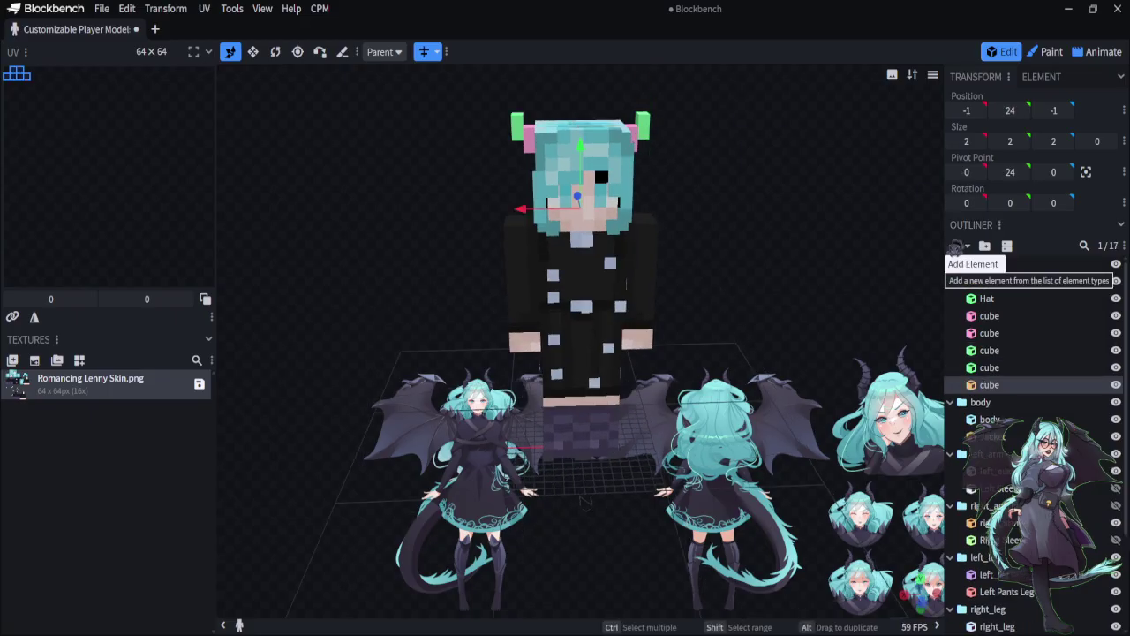
left_click_drag(530, 212, 466, 212, "alt")
left_click_drag(516, 181, 513, 88)
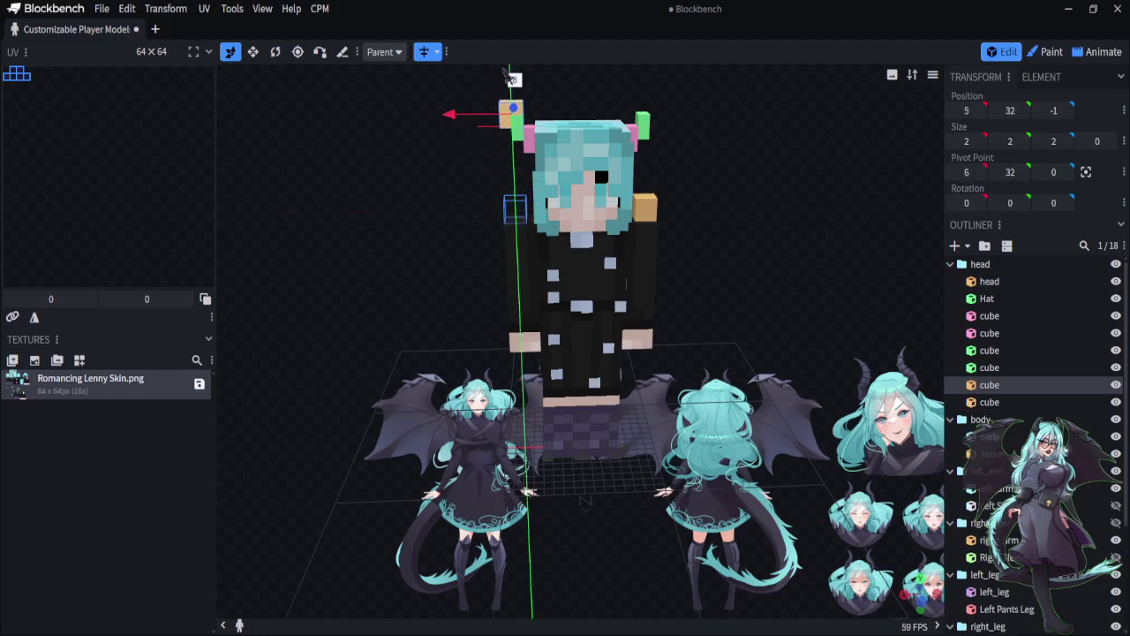
Narrow the third pair of horn cubes to 1 unit wide and move them inward and up to position 4, 33, -1
left_click(254, 54)
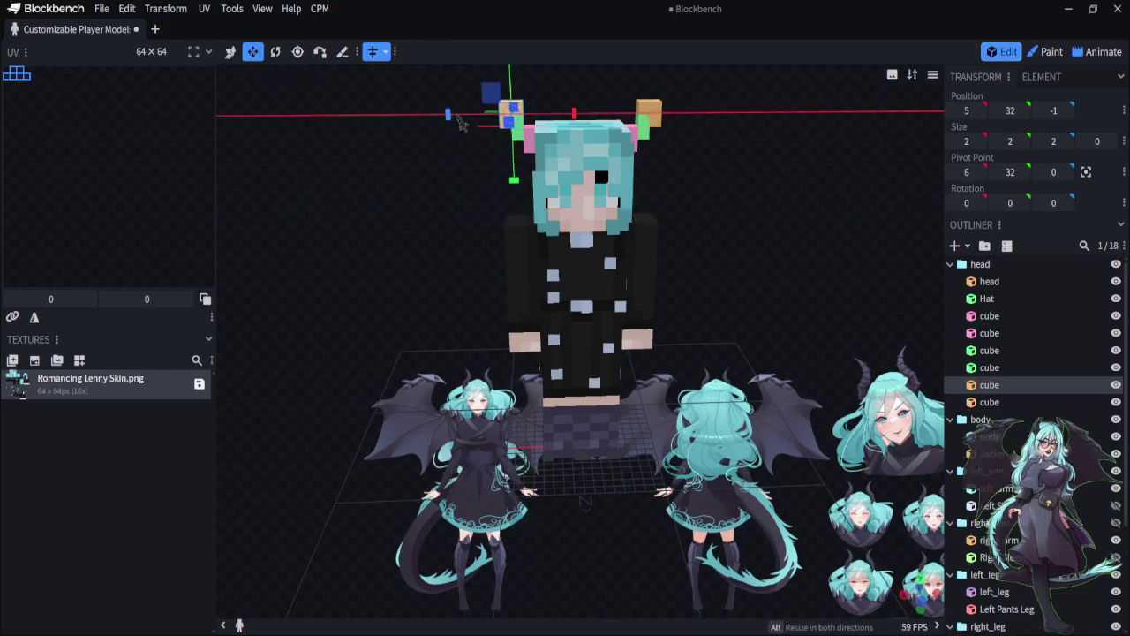
left_click_drag(461, 124, 558, 90)
key("v")
left_click_drag(799, 196, 740, 201)
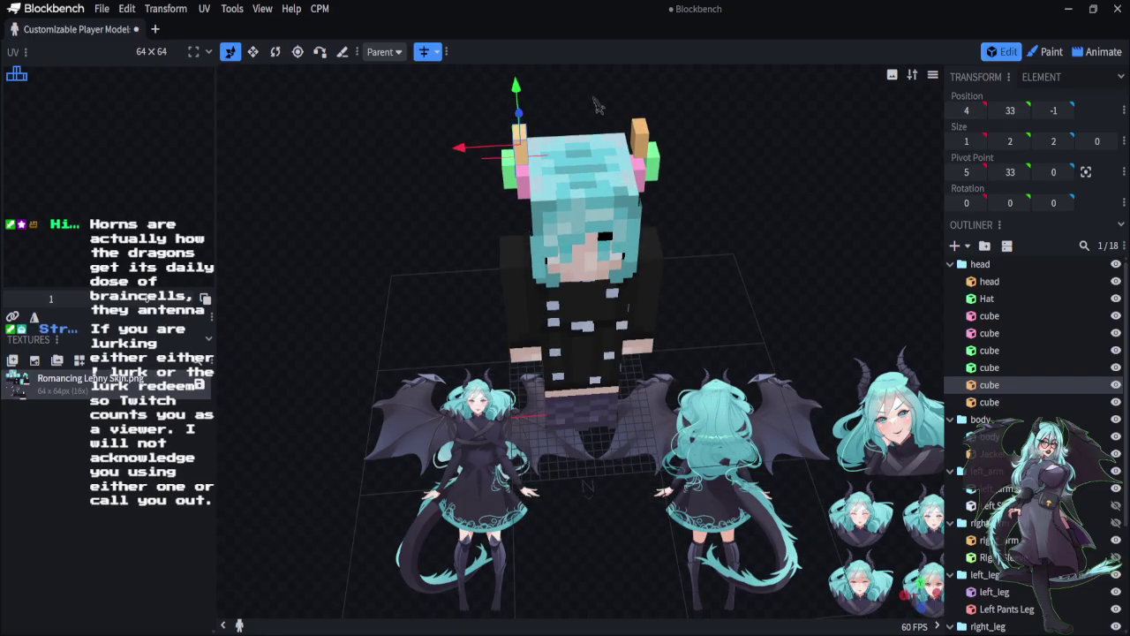
Lower the third pair of horn cubes to a height of Y 32.5
left_click_drag(517, 90, 521, 97)
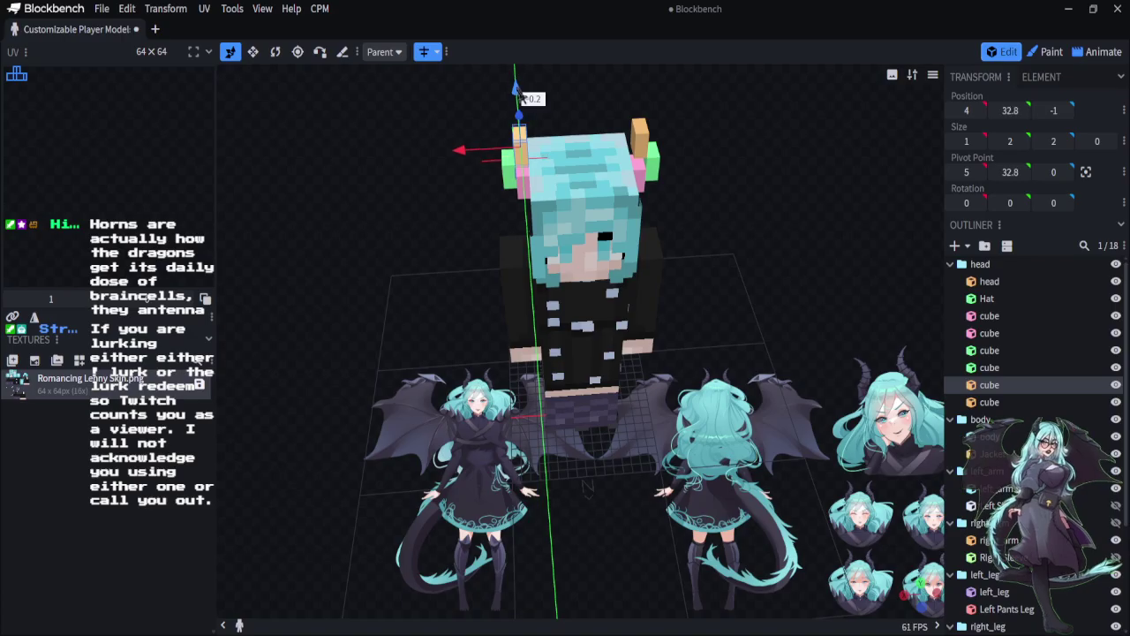
left_click_drag(743, 300, 737, 244)
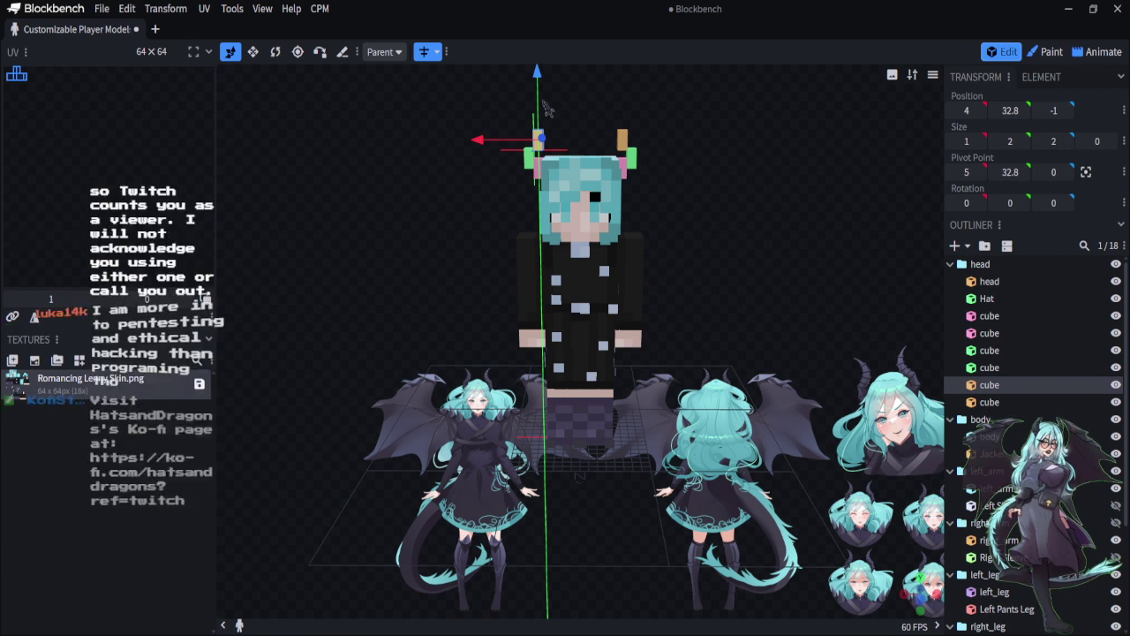
left_click_drag(546, 110, 546, 111)
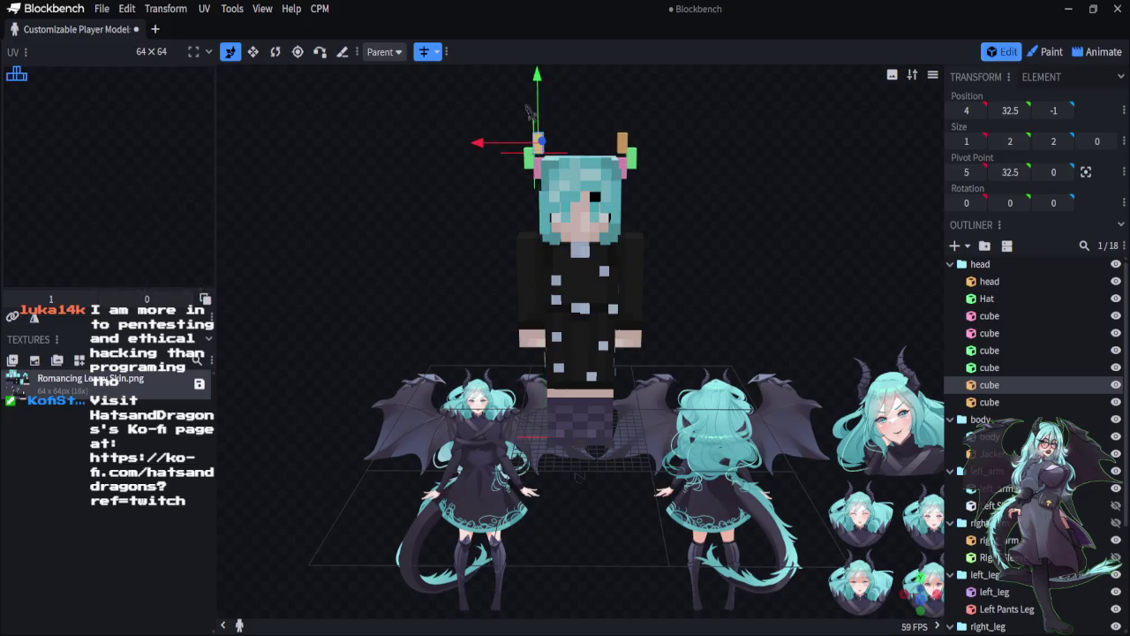
Save the project under the name Romancing Lenny Model
mouse_move(669, 148)
left_mouse_down()
mouse_move(839, 156)
mouse_move(830, 158)
mouse_move(902, 175)
mouse_move(861, 128)
mouse_move(420, 168)
mouse_move(683, 154)
left_mouse_up()
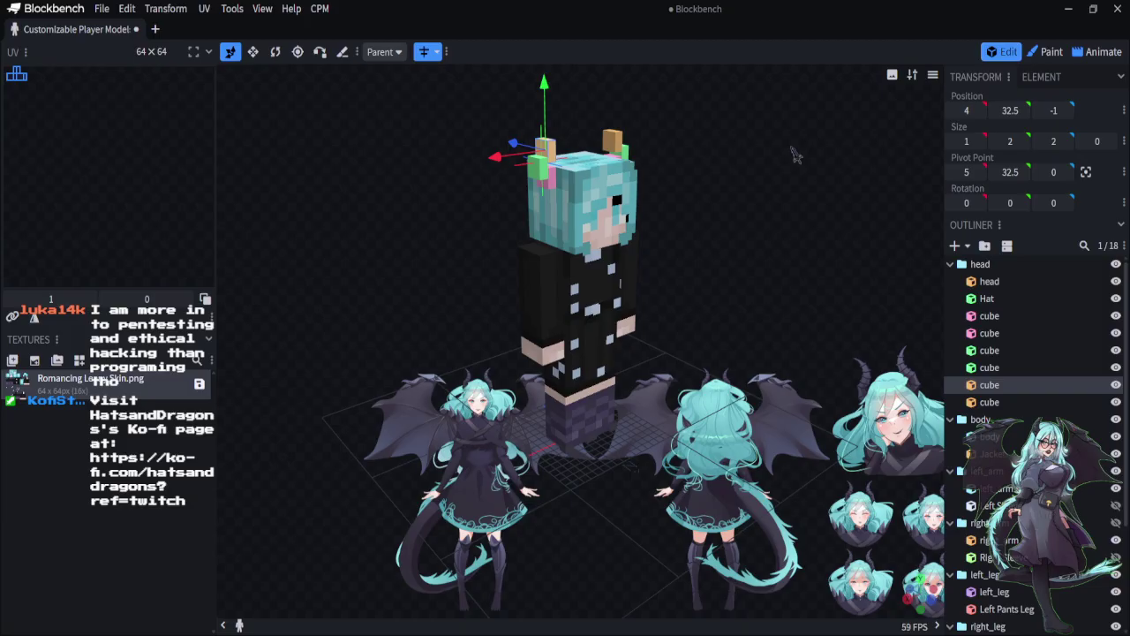
scroll(794, 155, "down", 2)
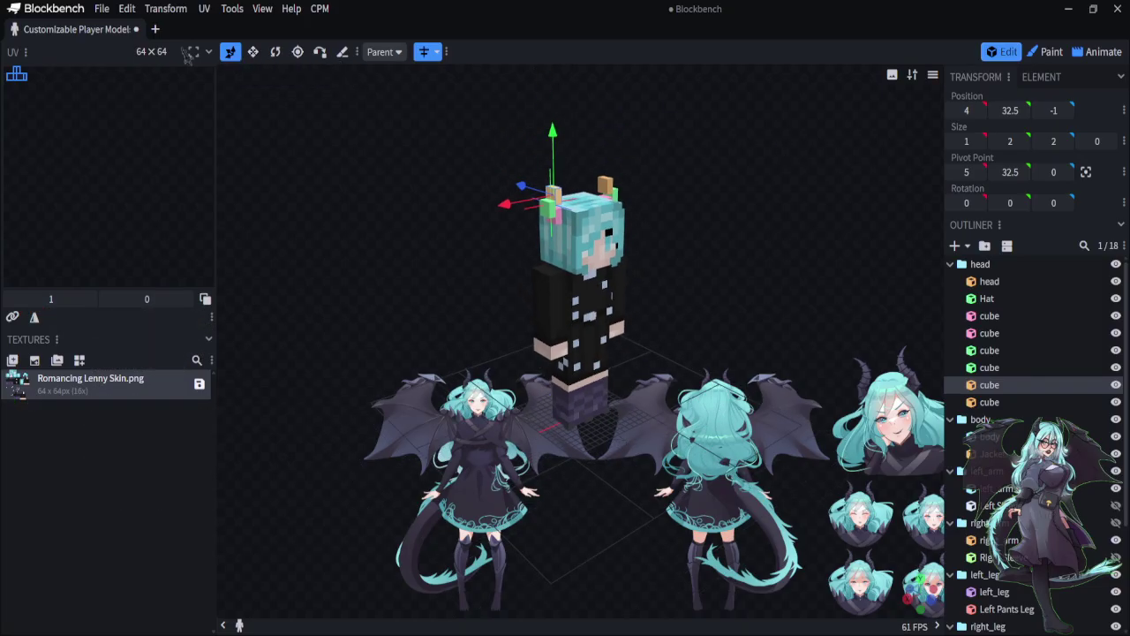
left_click(103, 11)
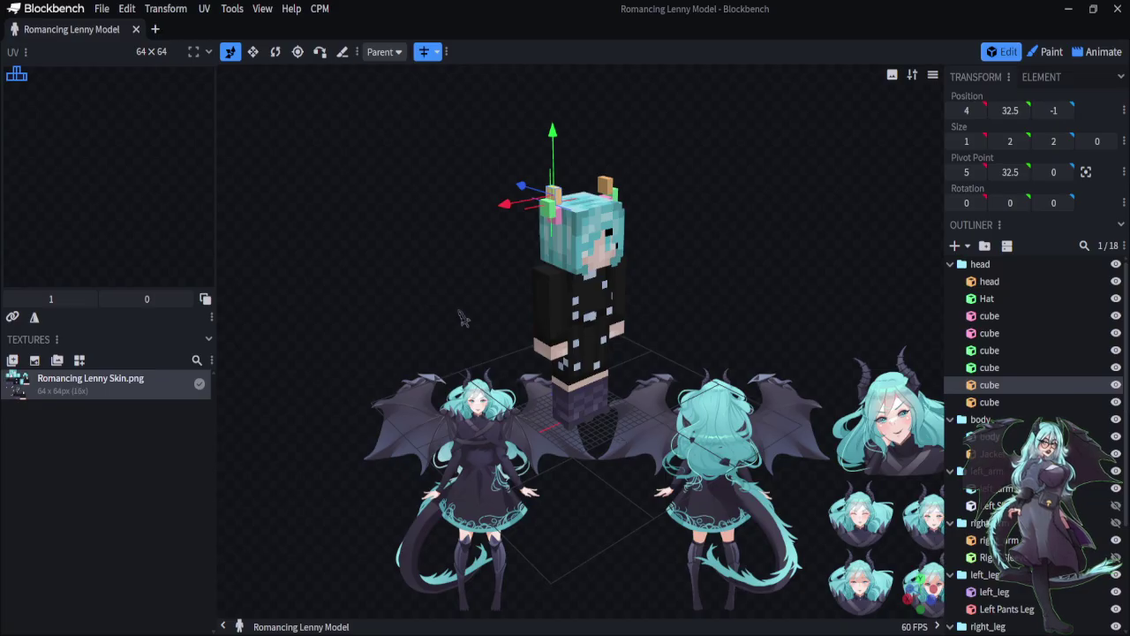
Add a fourth cube to the head group and place it above the horn segments at position 2, 33, -1, mirrored
scroll(459, 319, "up", 3)
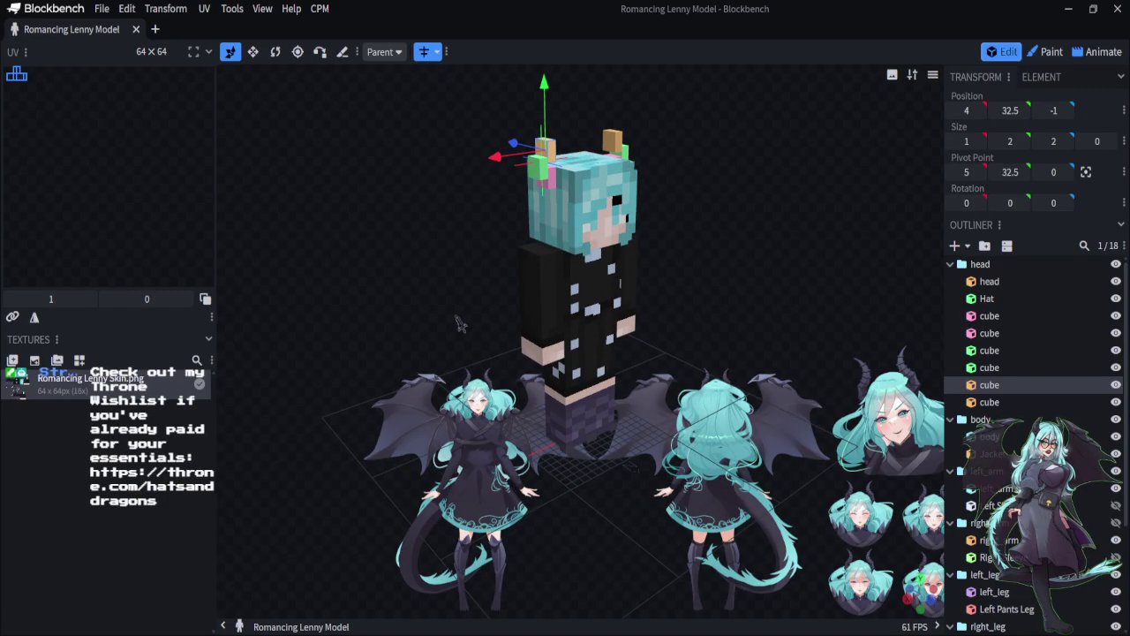
scroll(458, 318, "down", 2)
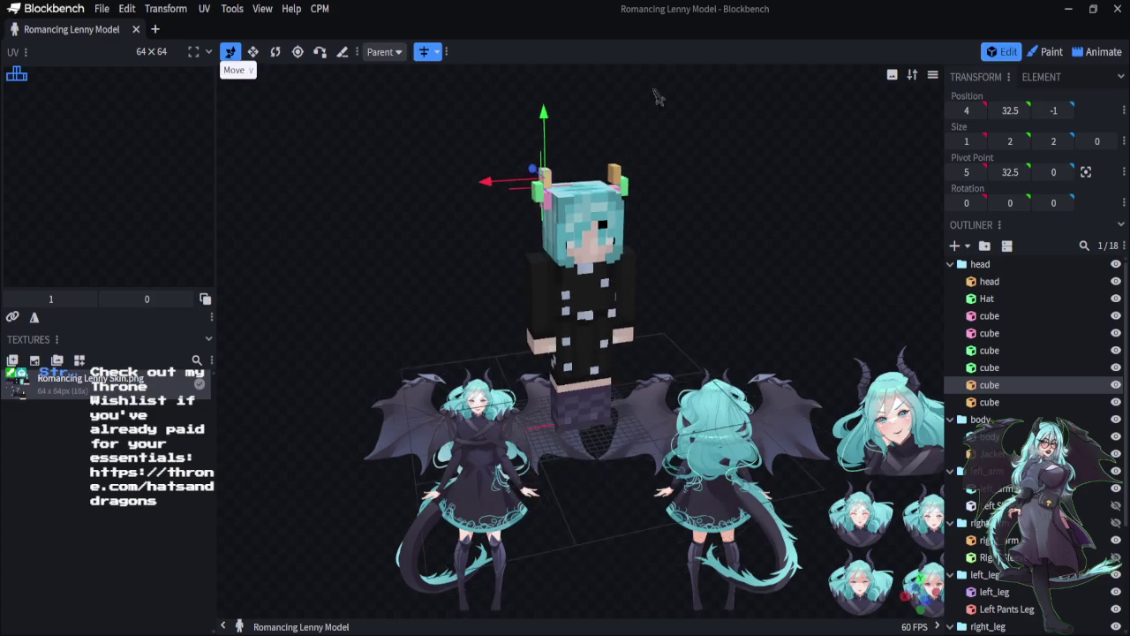
left_click(954, 247)
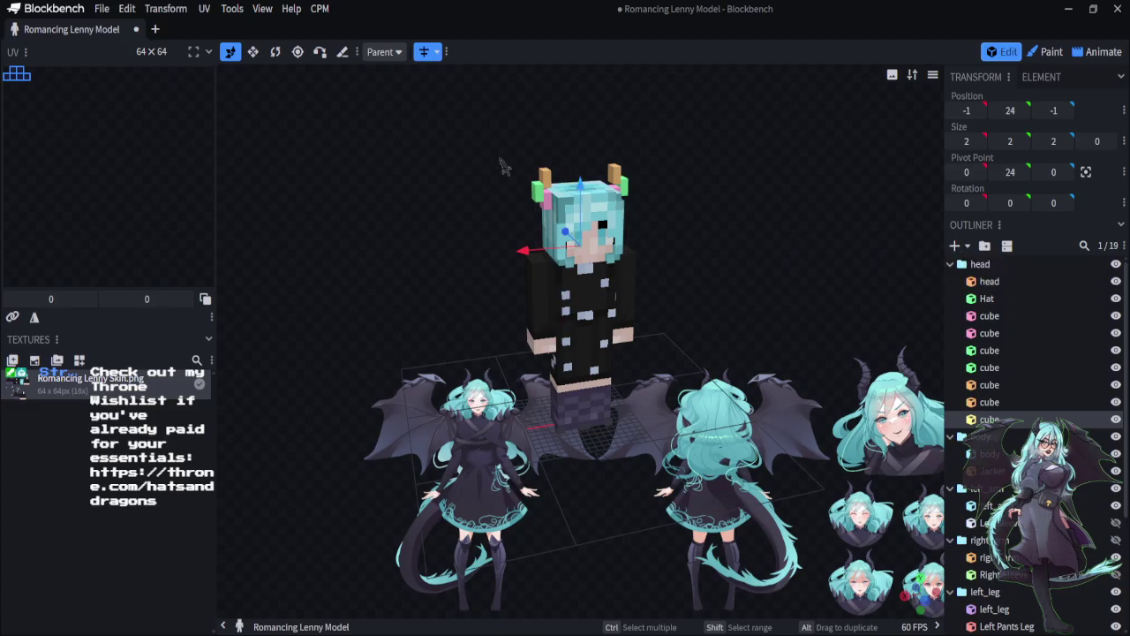
left_click_drag(580, 187, 581, 106)
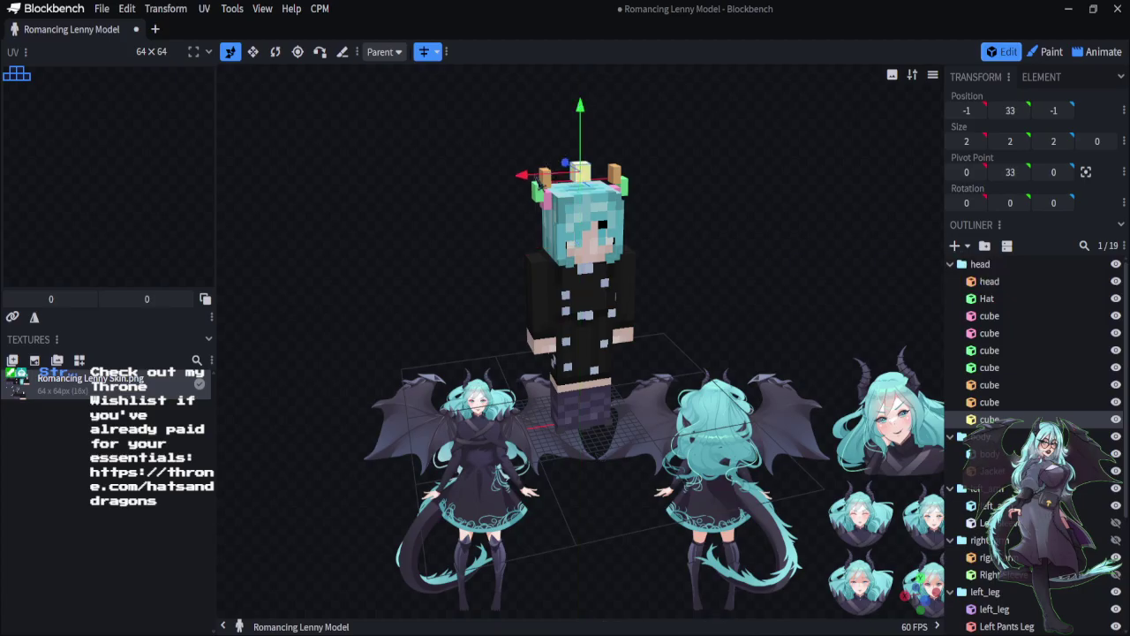
left_click_drag(523, 174, 495, 175)
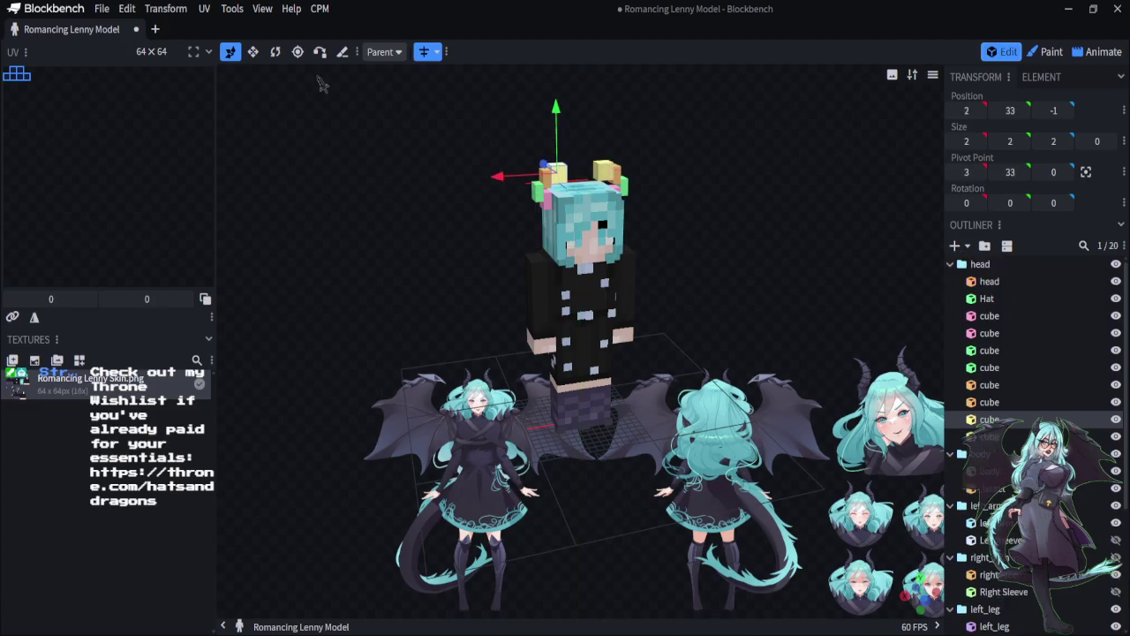
Narrow the fourth pair of horn cubes to 1 unit wide and raise them to a height of Y 33.6
left_click(252, 51)
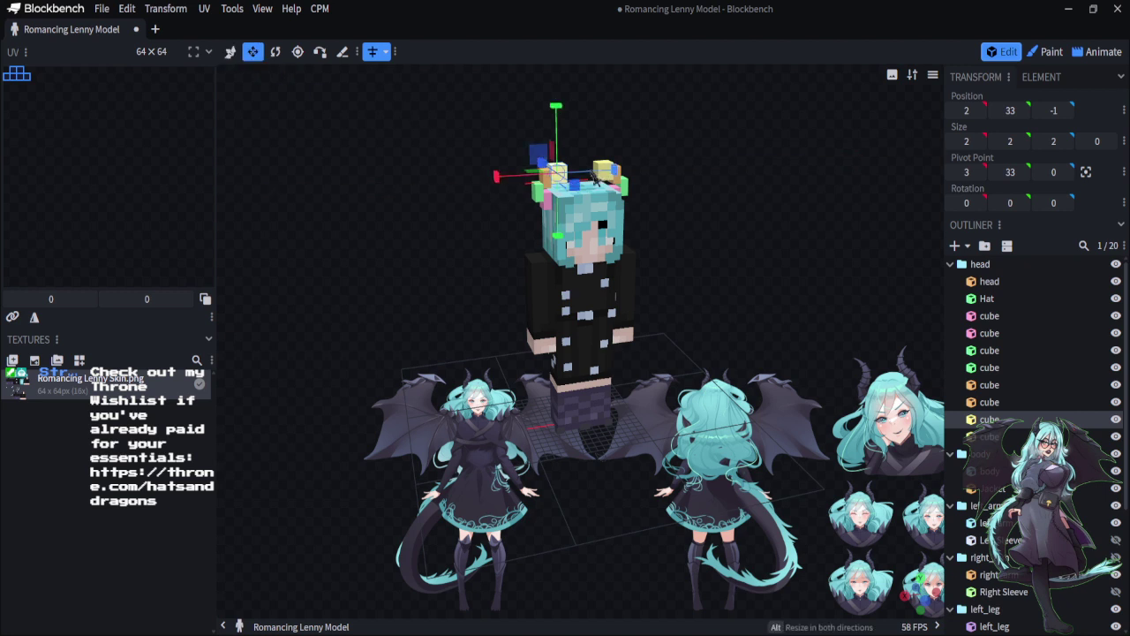
left_click_drag(496, 176, 492, 176)
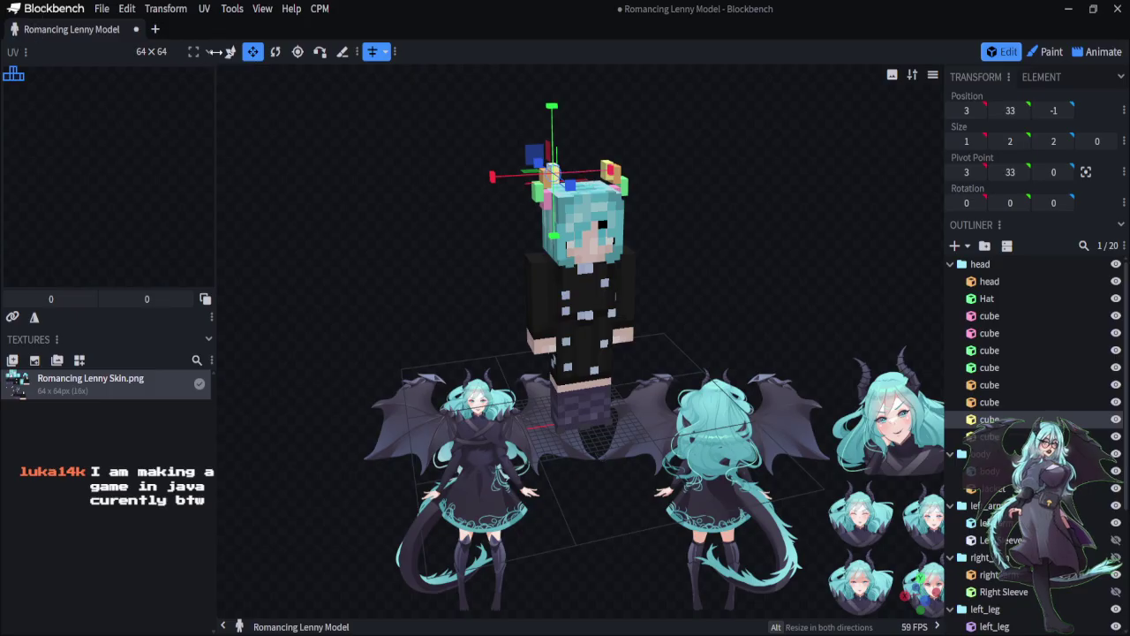
left_click(230, 51)
left_click_drag(687, 137, 713, 159)
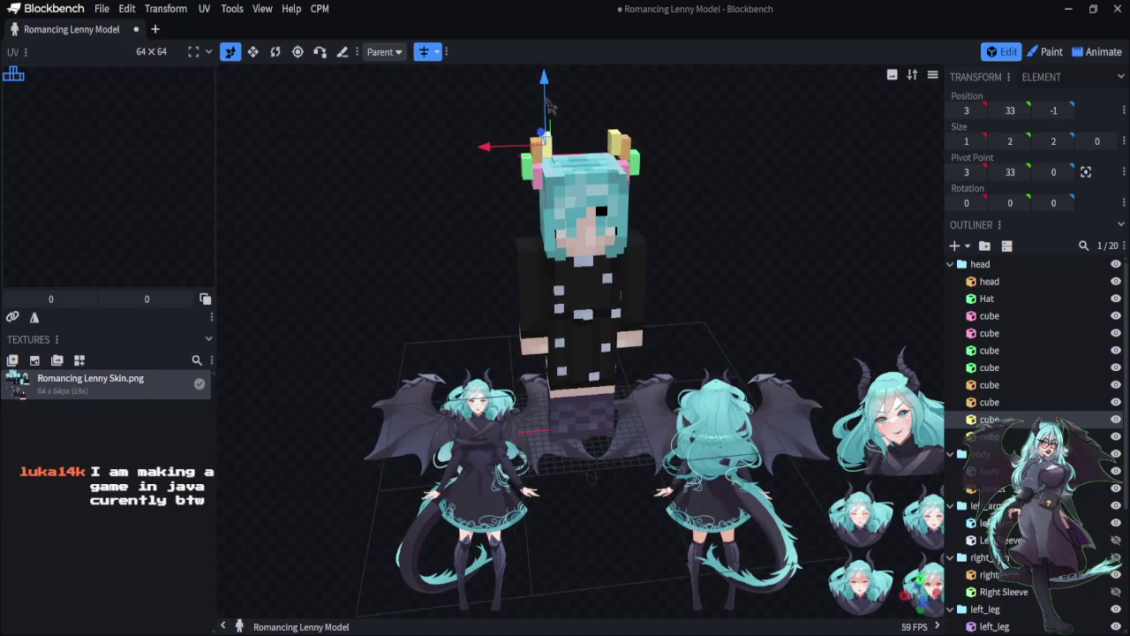
left_click_drag(544, 106, 536, 99)
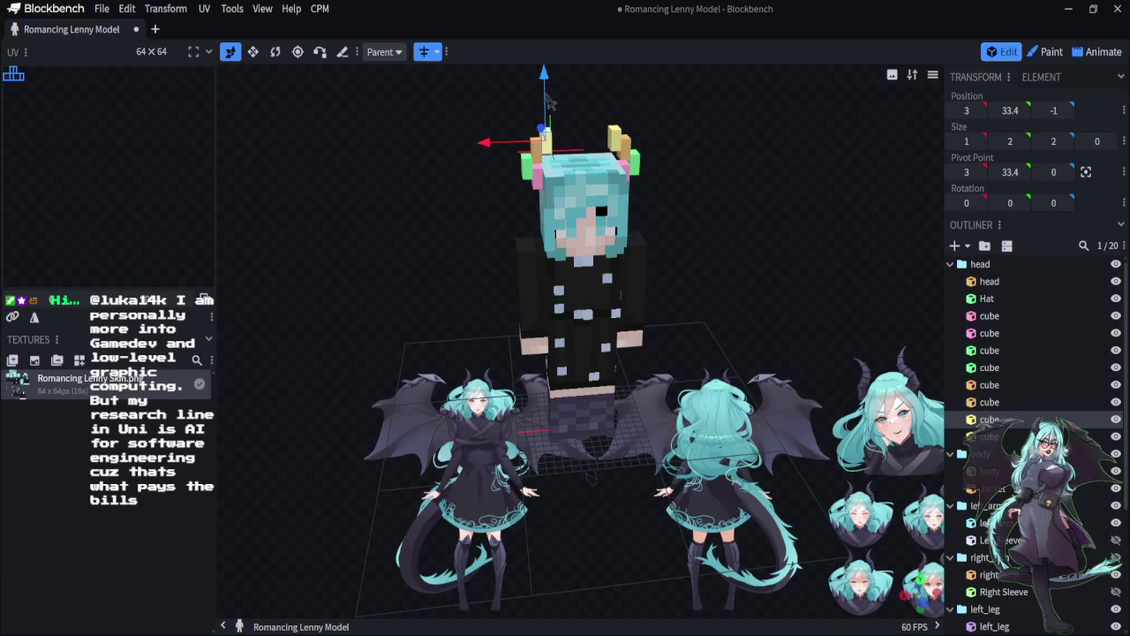
left_click_drag(549, 102, 548, 98)
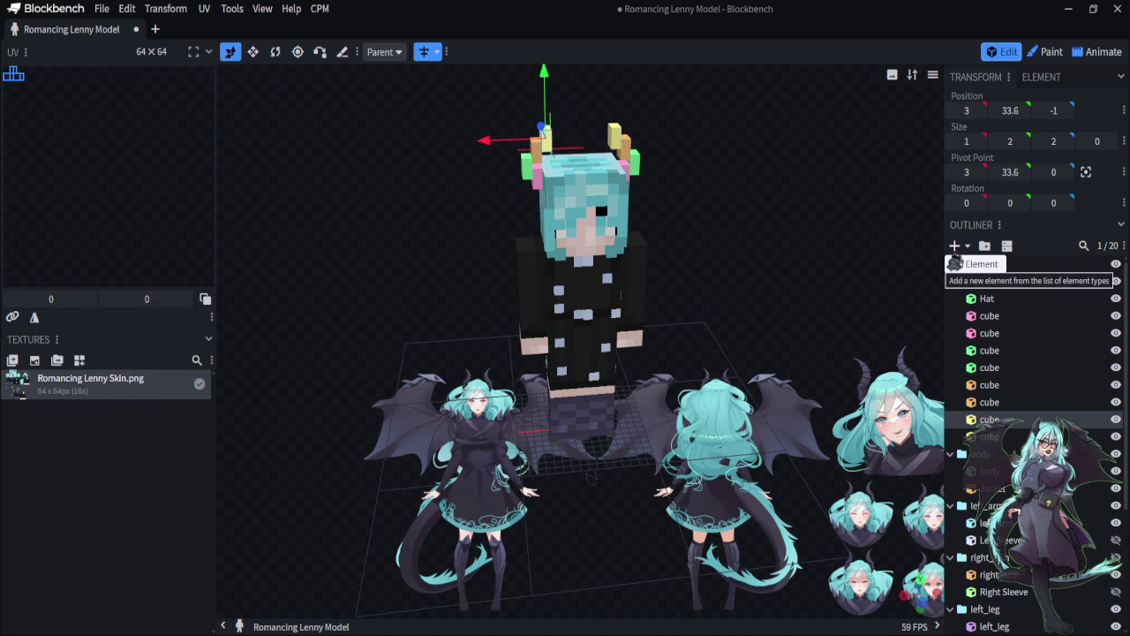
Add a fifth mirrored cube to the head group, narrow it to 1 unit wide and place it at position 4, 35.3, -1
left_click(956, 262)
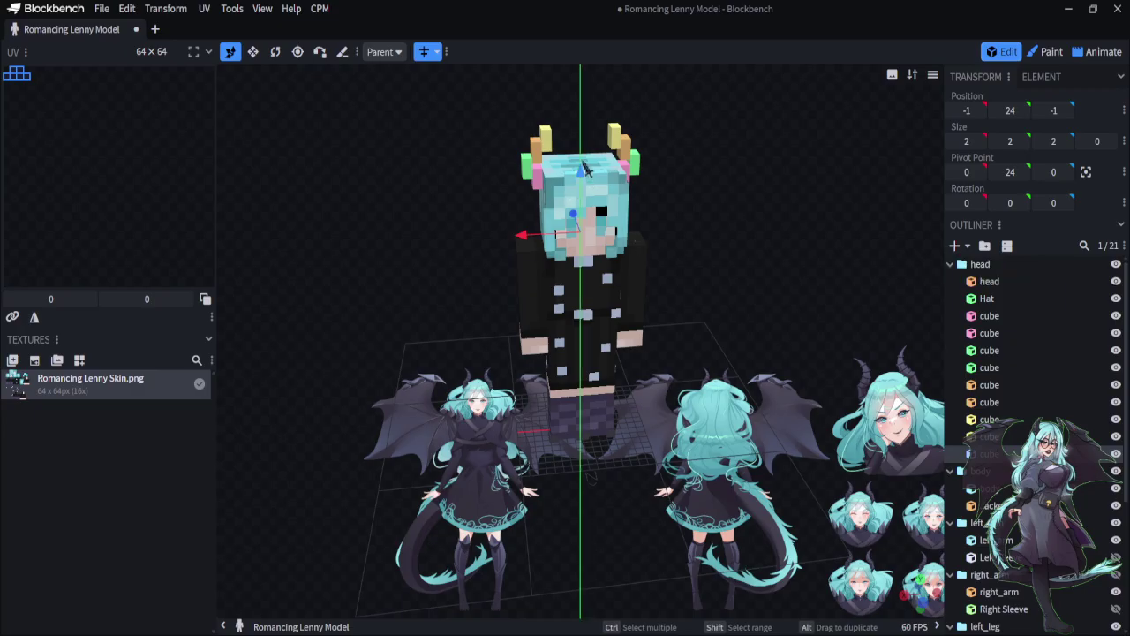
left_click_drag(584, 169, 582, 76)
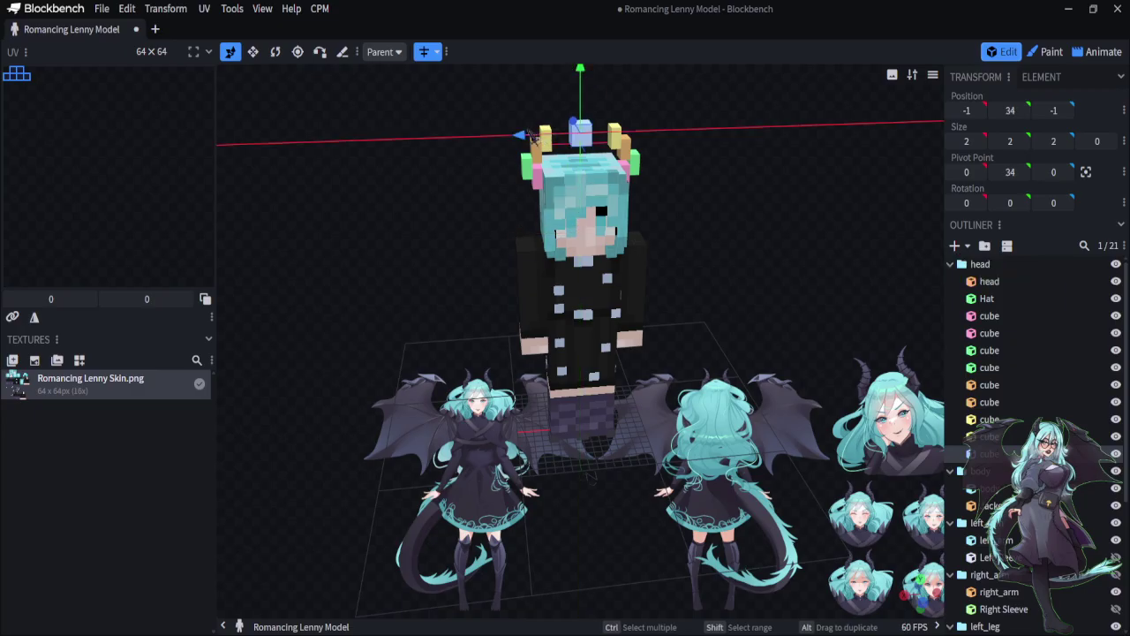
left_click_drag(528, 134, 468, 101)
left_click(253, 52)
scroll(495, 177, "down", 2)
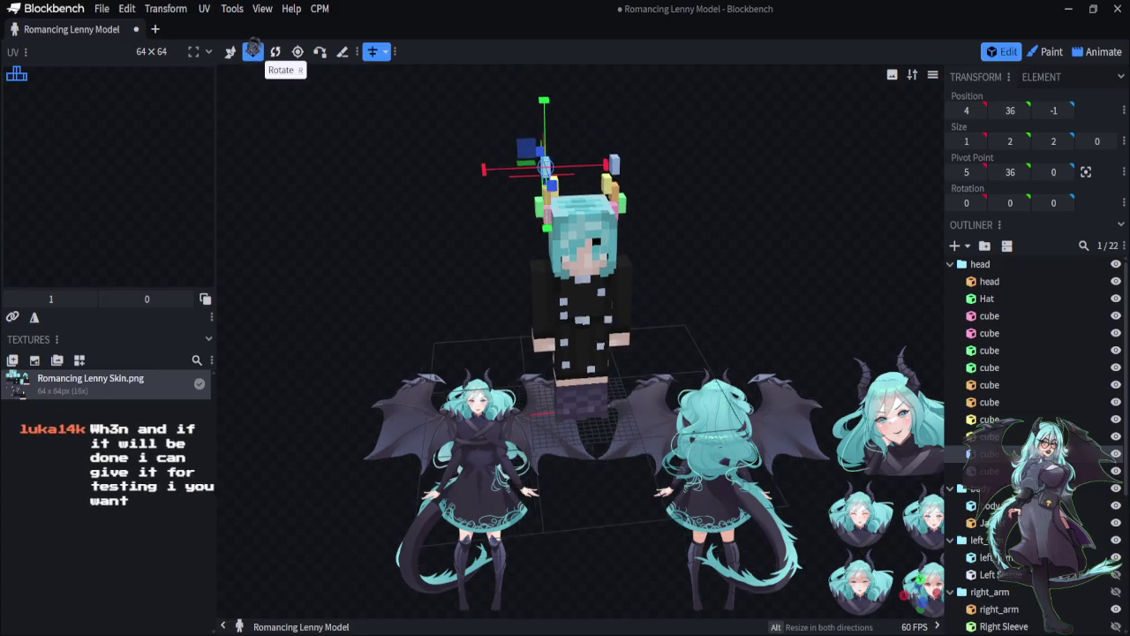
left_click(230, 52)
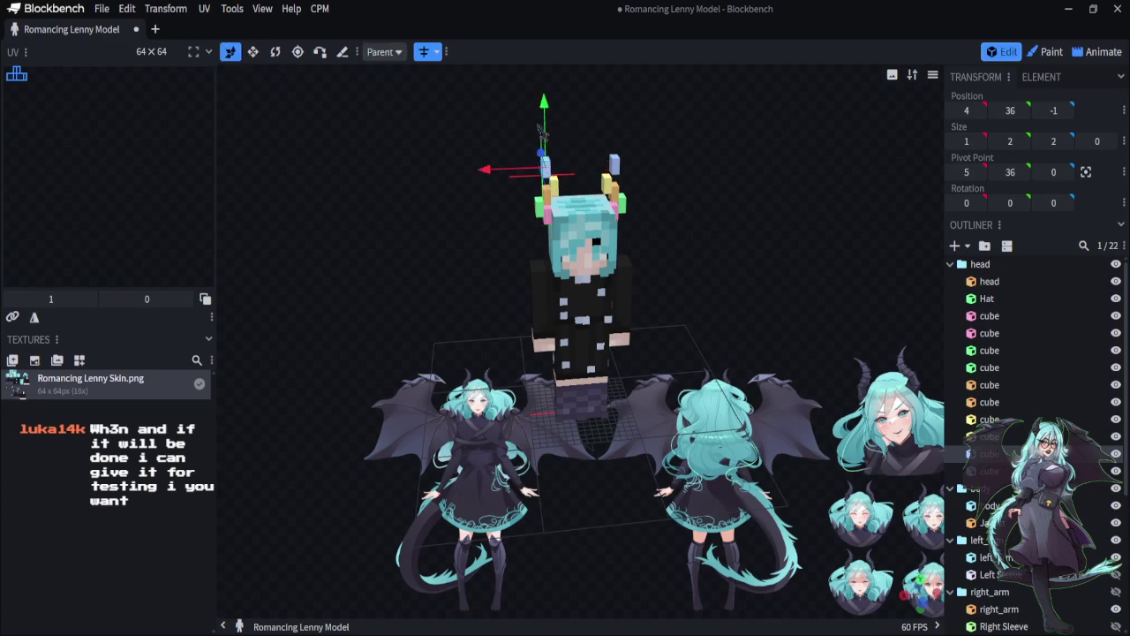
left_click_drag(542, 131, 549, 143)
Reduce the depth of the second pair of horn cubes to 1.6 units
left_click_drag(632, 151, 655, 117)
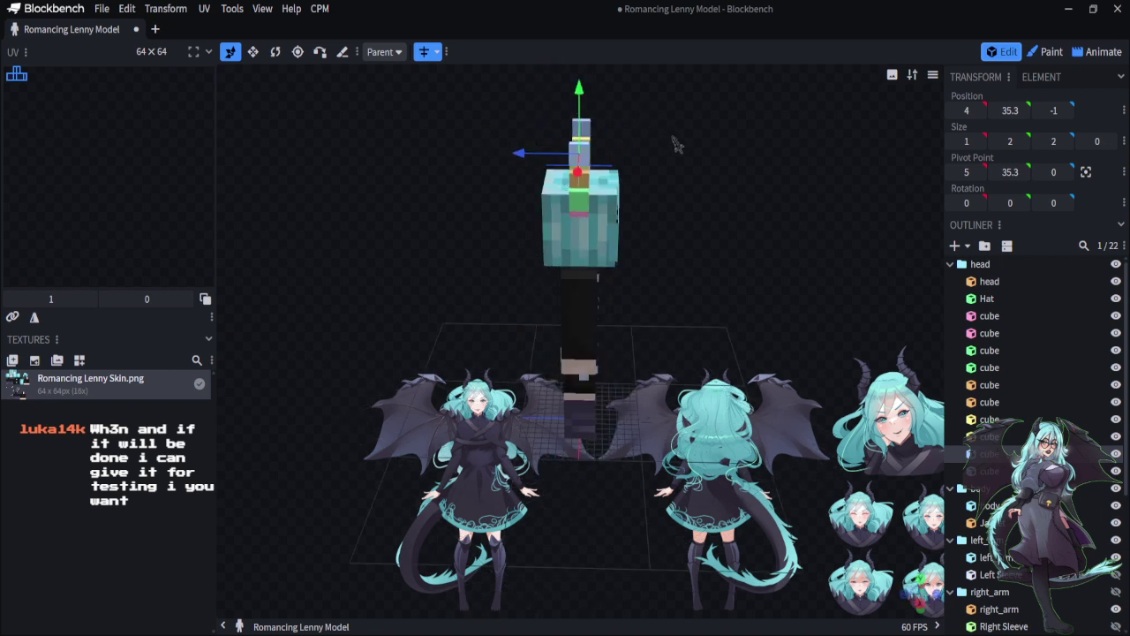
left_click(579, 178)
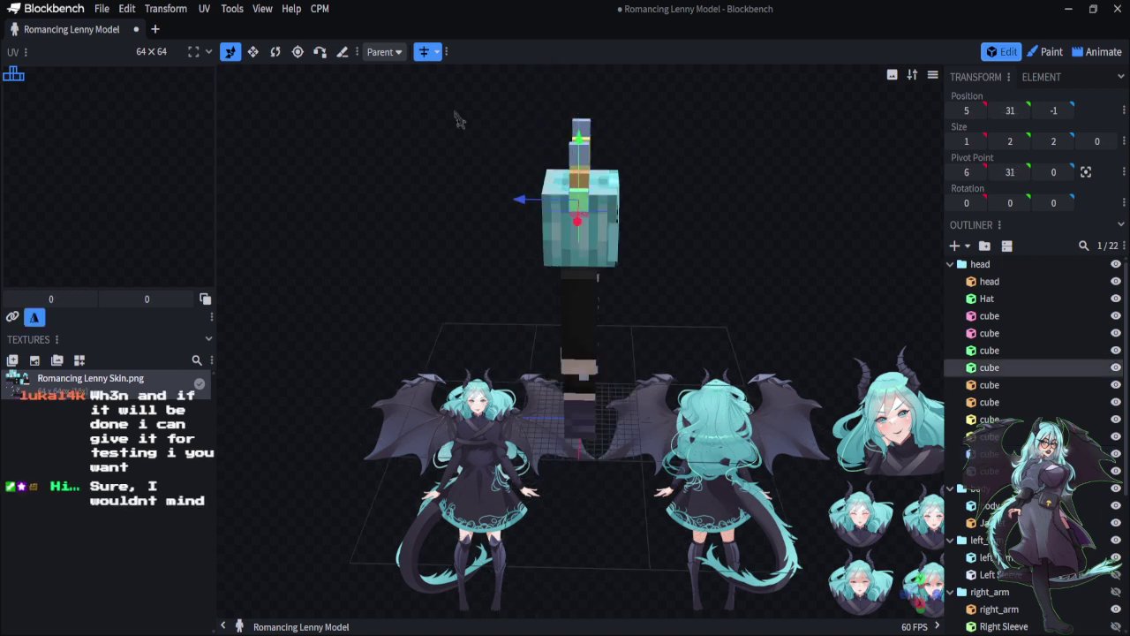
left_click(252, 53)
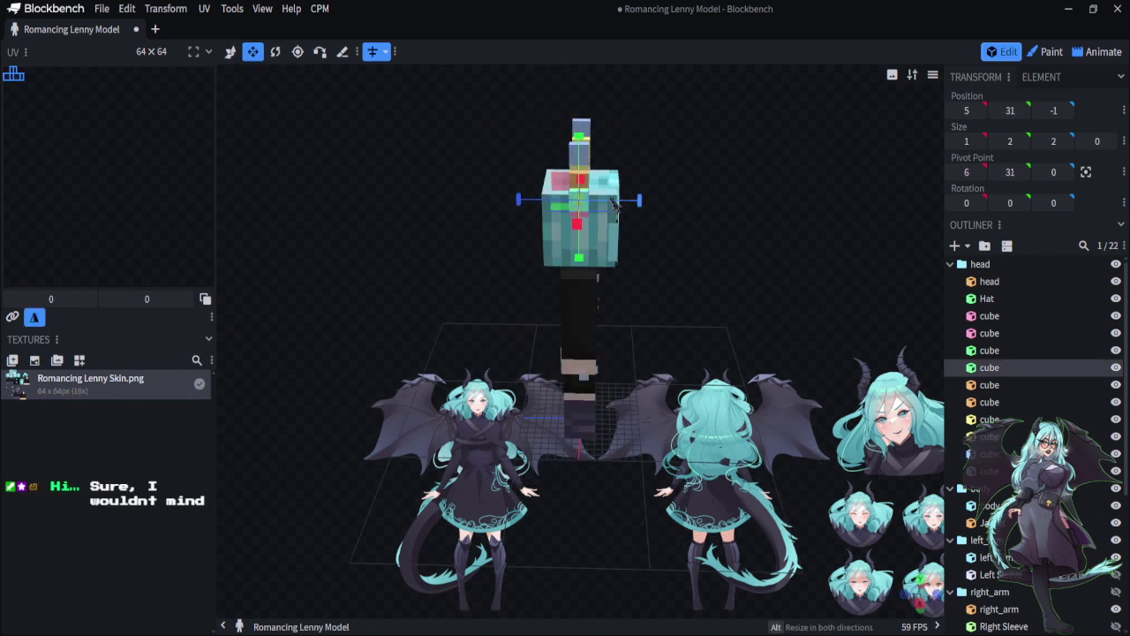
mouse_move(614, 204)
left_mouse_down()
mouse_move(594, 199)
mouse_move(615, 210)
left_mouse_up()
left_click_drag(618, 212, 615, 211)
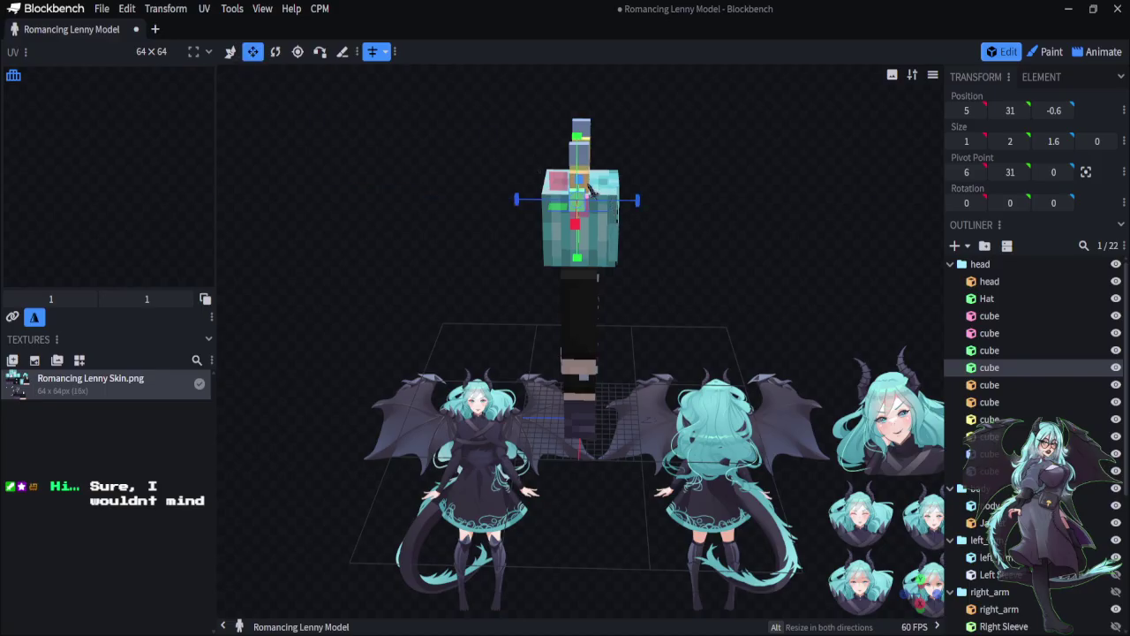
Shift the second pair of horn cubes along the depth axis to Z -0.8
key("v")
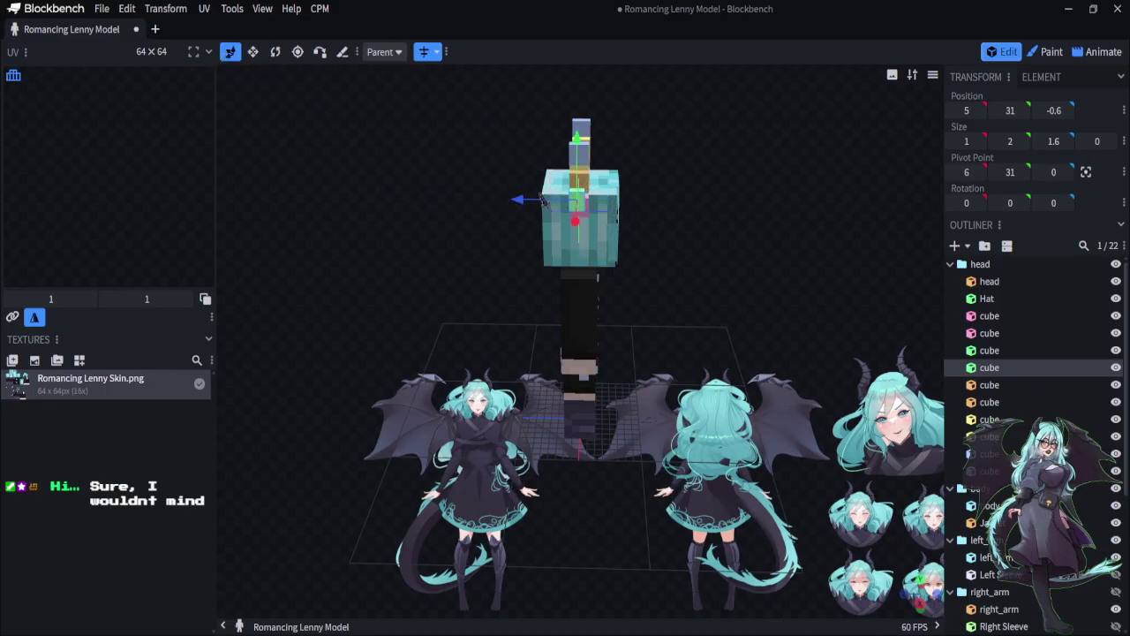
left_click_drag(537, 205, 540, 208)
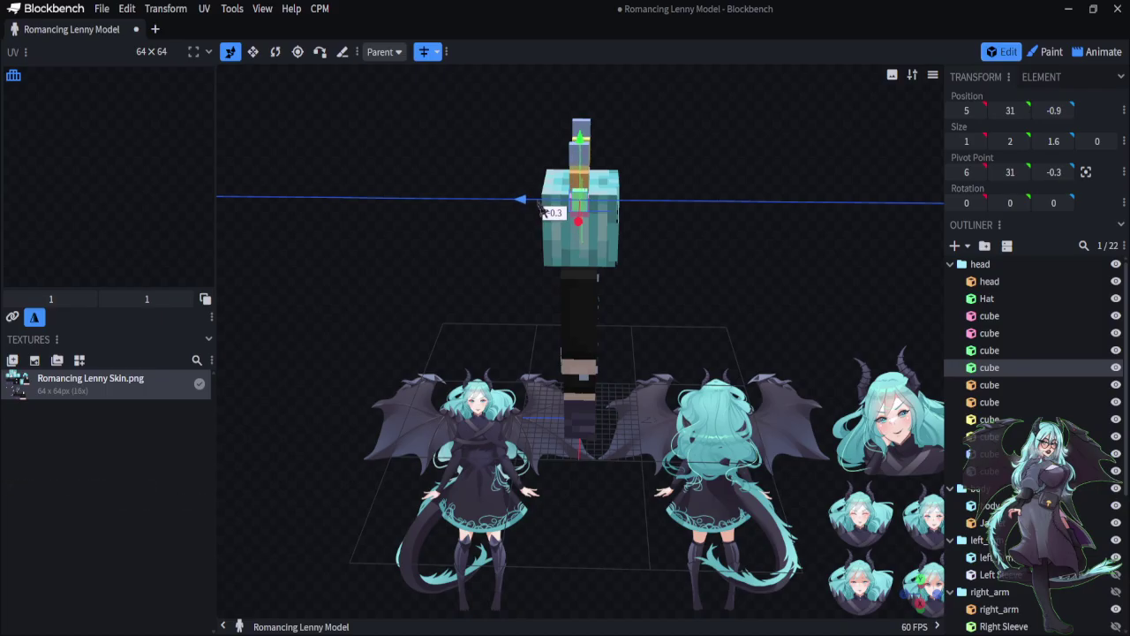
left_click_drag(541, 209, 784, 428)
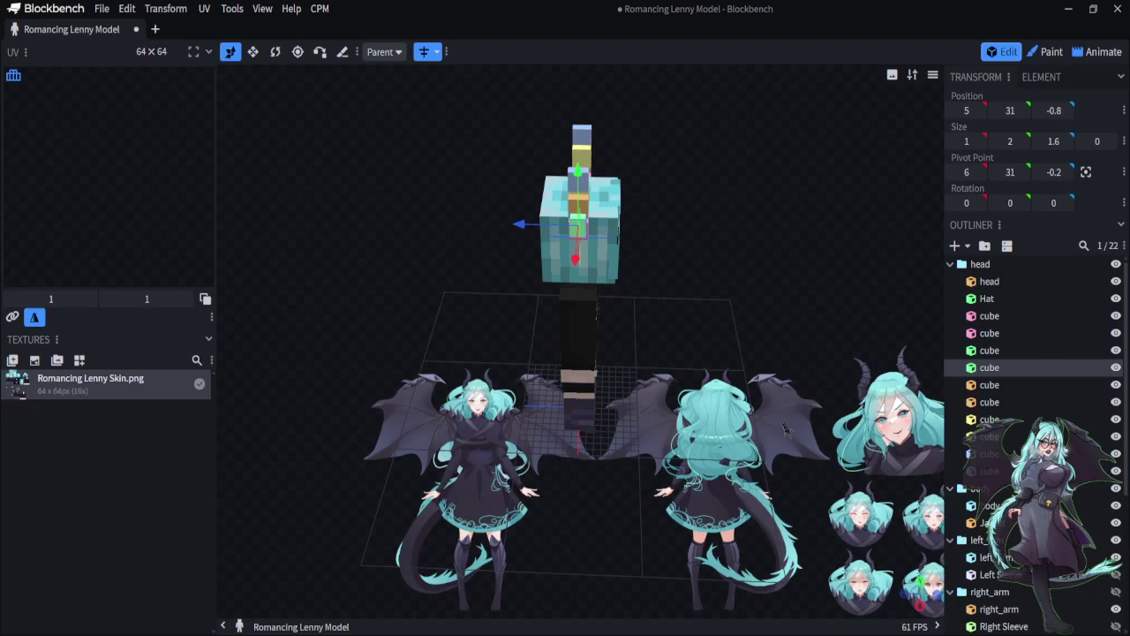
Reduce the depth of the third pair of horn cubes to 1.7 units
left_click_drag(746, 219, 720, 112)
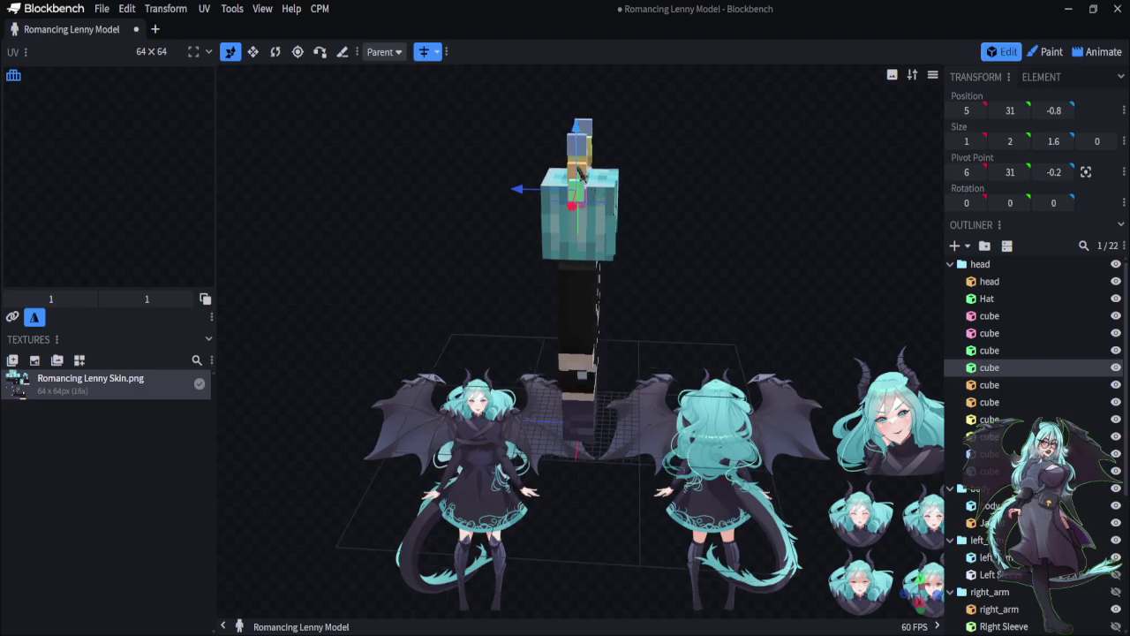
left_click(586, 172)
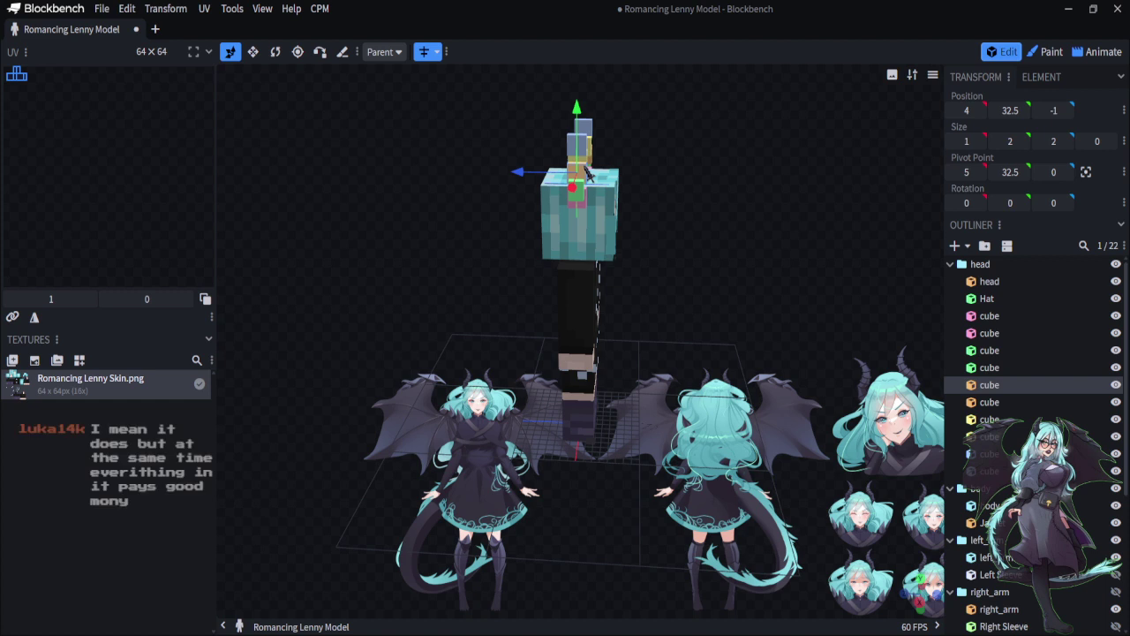
left_click(253, 51)
left_click_drag(644, 181, 641, 179)
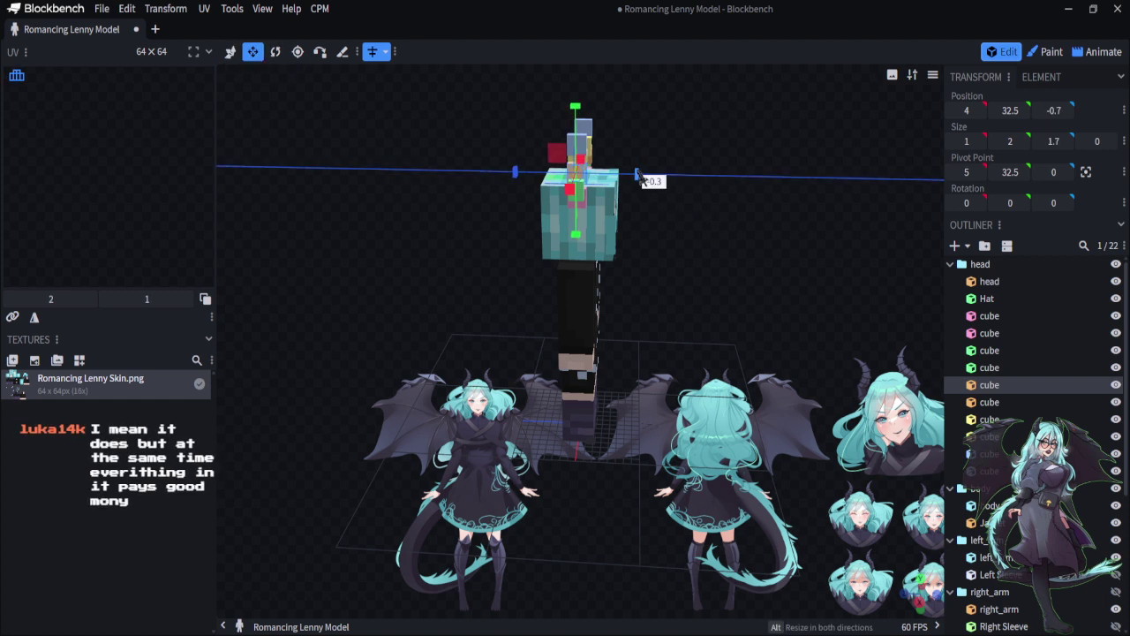
left_click_drag(643, 179, 645, 176)
Shift the third pair of horn cubes to Z -0.8 and reduce their depth to 1.3 units
left_click_drag(698, 137, 777, 174)
left_click(230, 51)
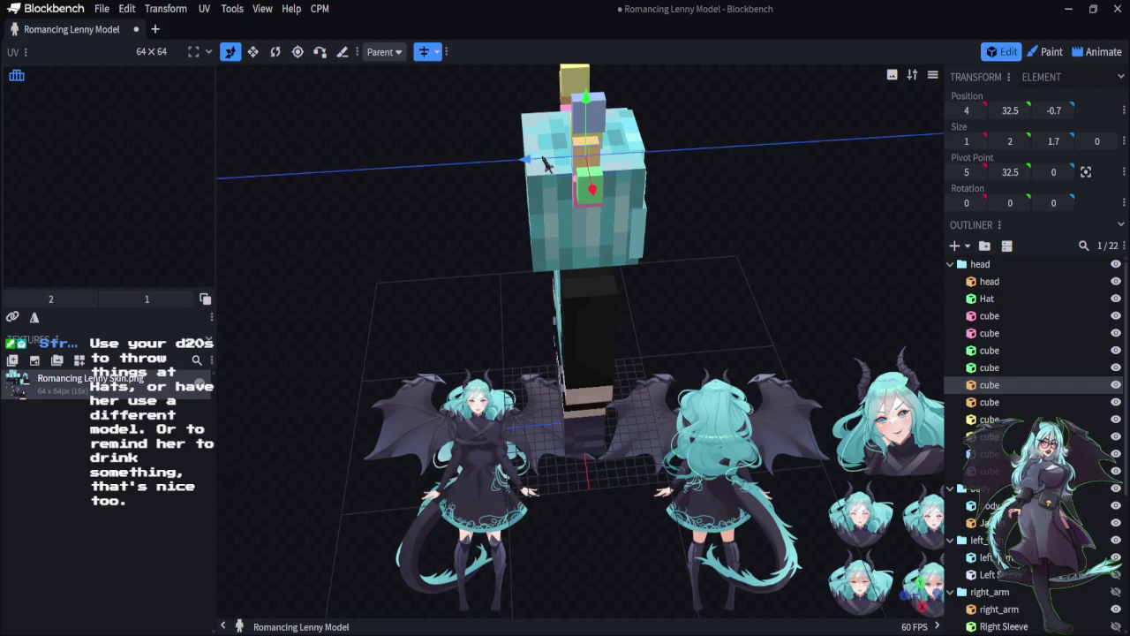
mouse_move(544, 162)
left_mouse_down()
mouse_move(556, 168)
mouse_move(544, 164)
left_mouse_up()
left_click(253, 51)
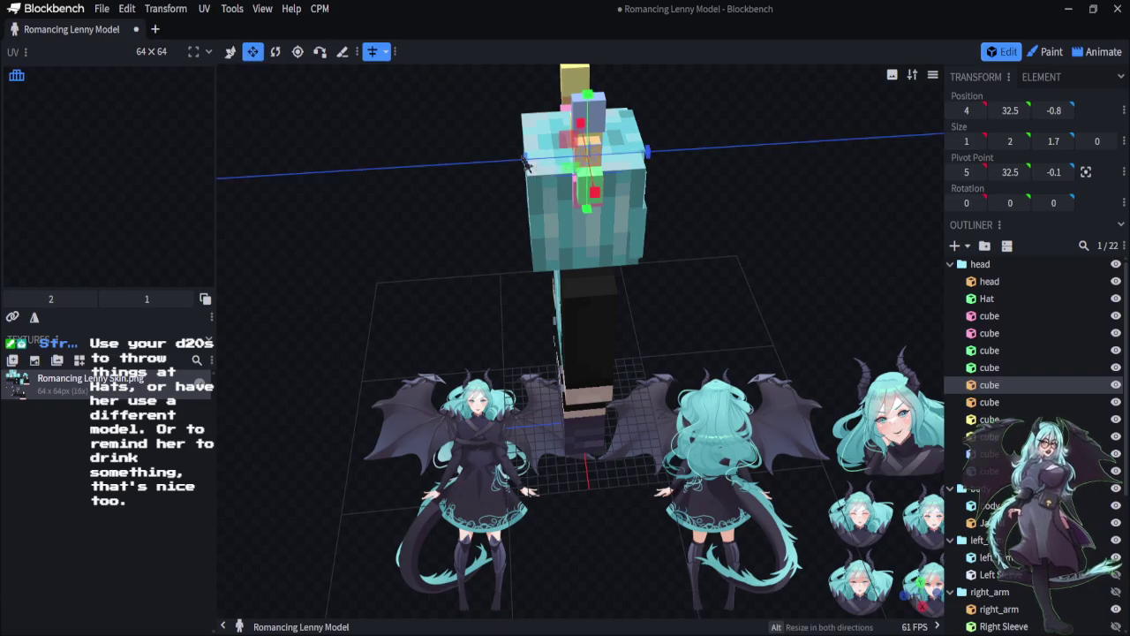
left_click_drag(525, 164, 531, 164)
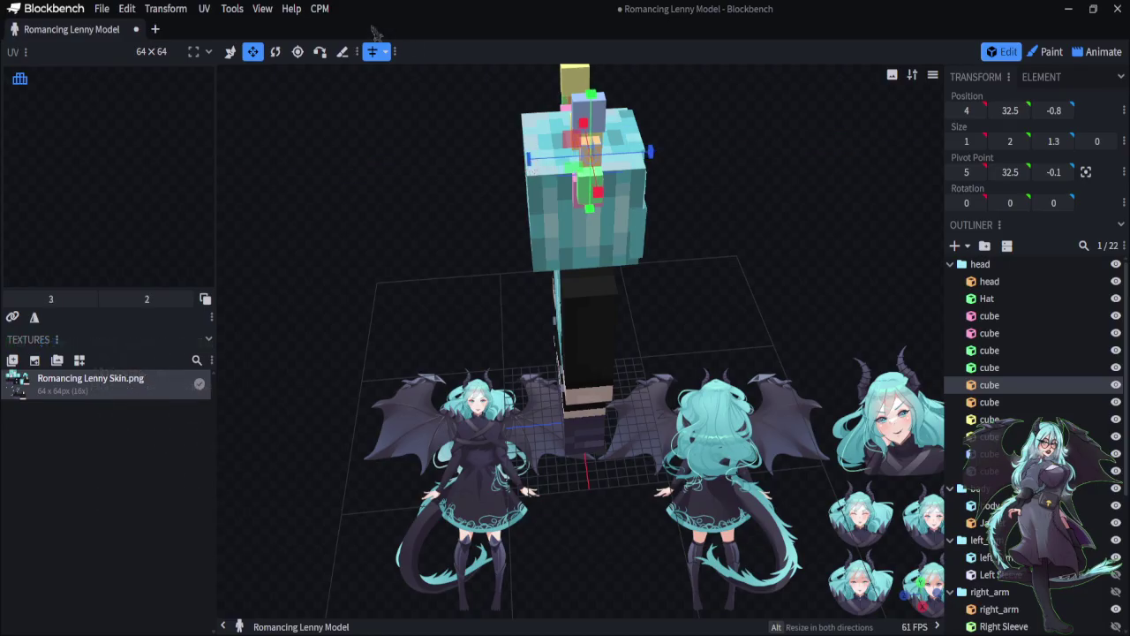
Adjust the third pair of horn cubes along the depth axis to Z -0.7
left_click(230, 51)
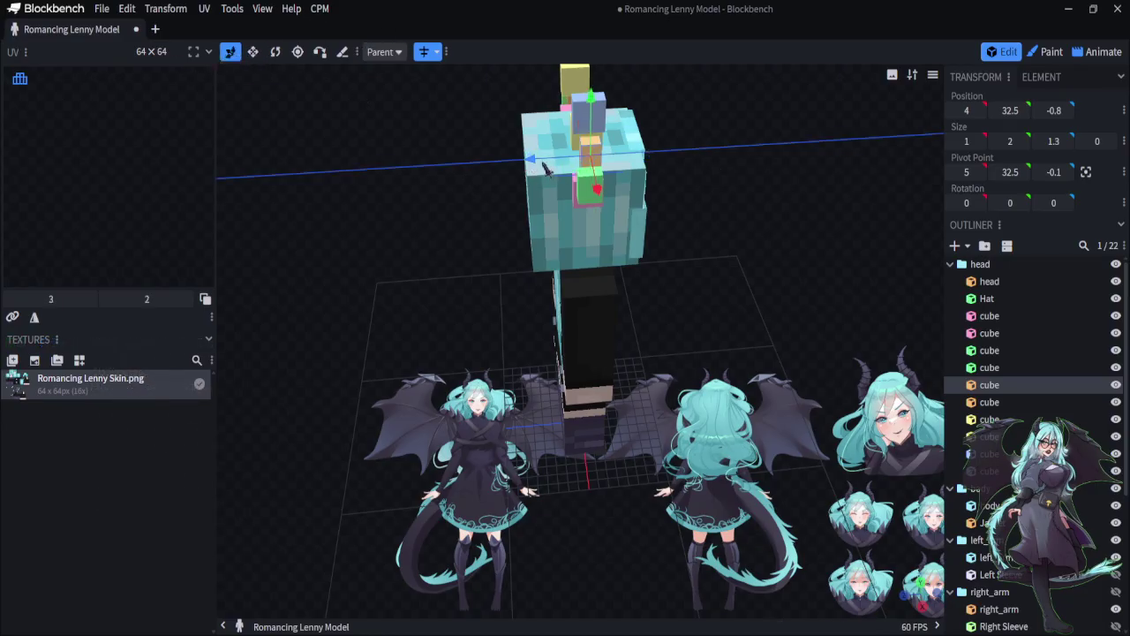
left_click_drag(548, 168, 543, 169)
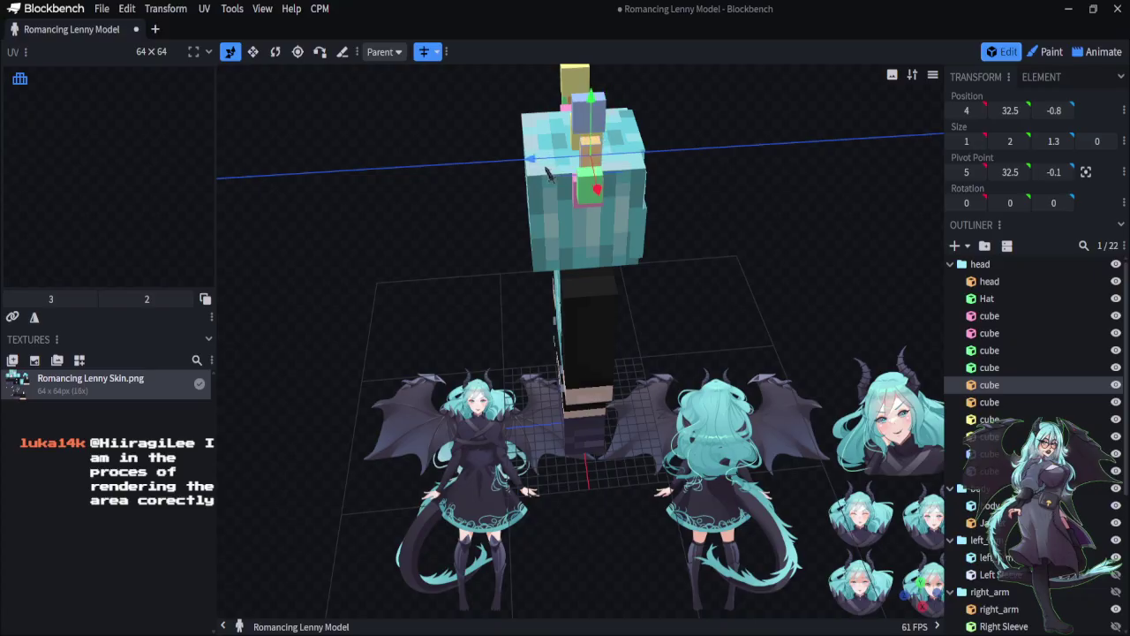
key("ctrl+z")
Reduce the depth of the fourth (yellow) pair of horn cubes to 1 unit
left_click_drag(680, 265, 450, 388)
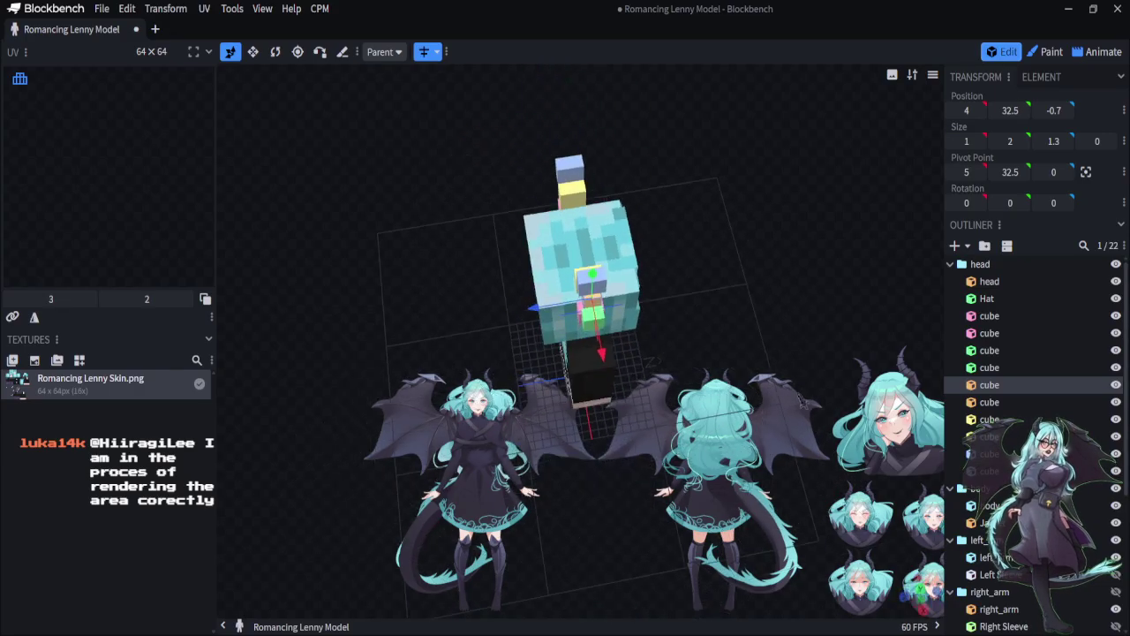
scroll(797, 369, "up", 5)
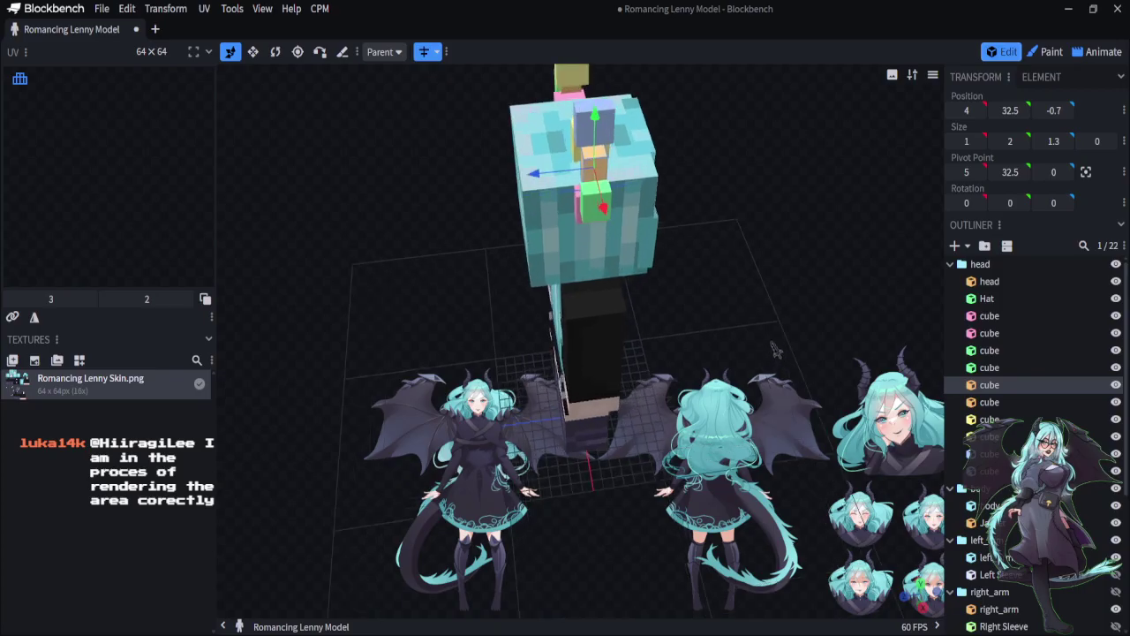
left_click(582, 165)
left_click_drag(757, 405, 806, 396)
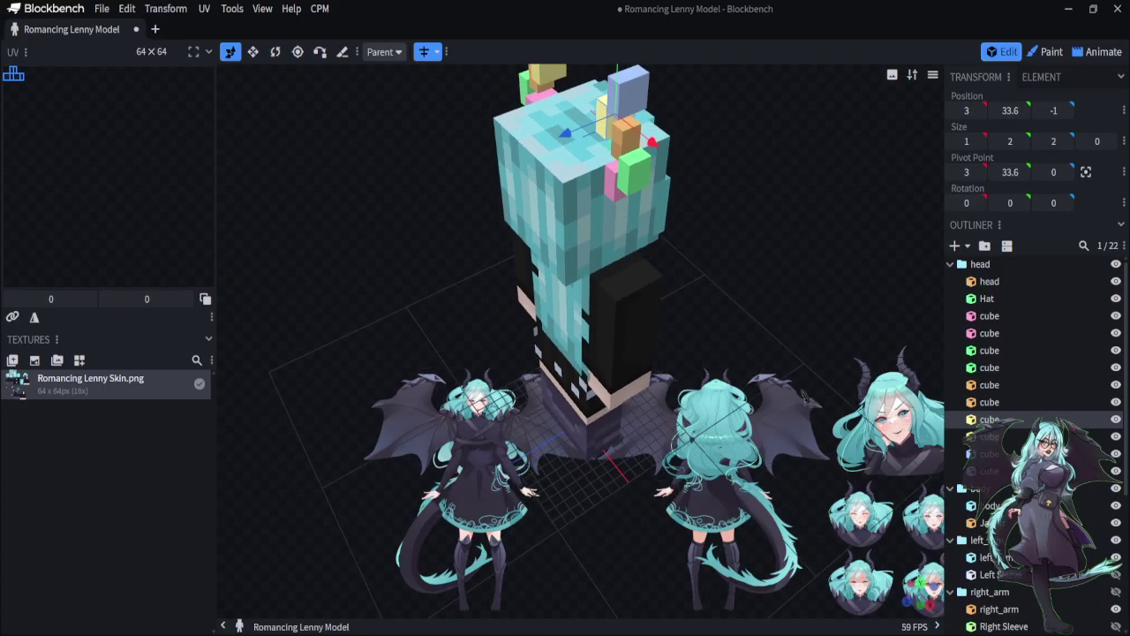
left_click(253, 51)
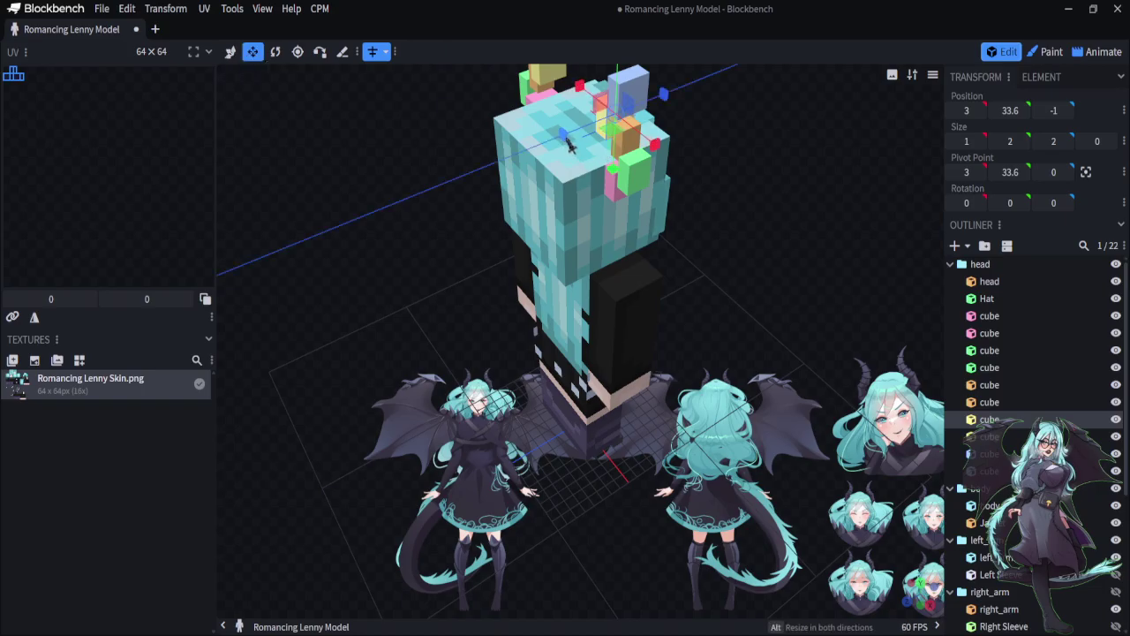
left_click_drag(576, 145, 693, 352)
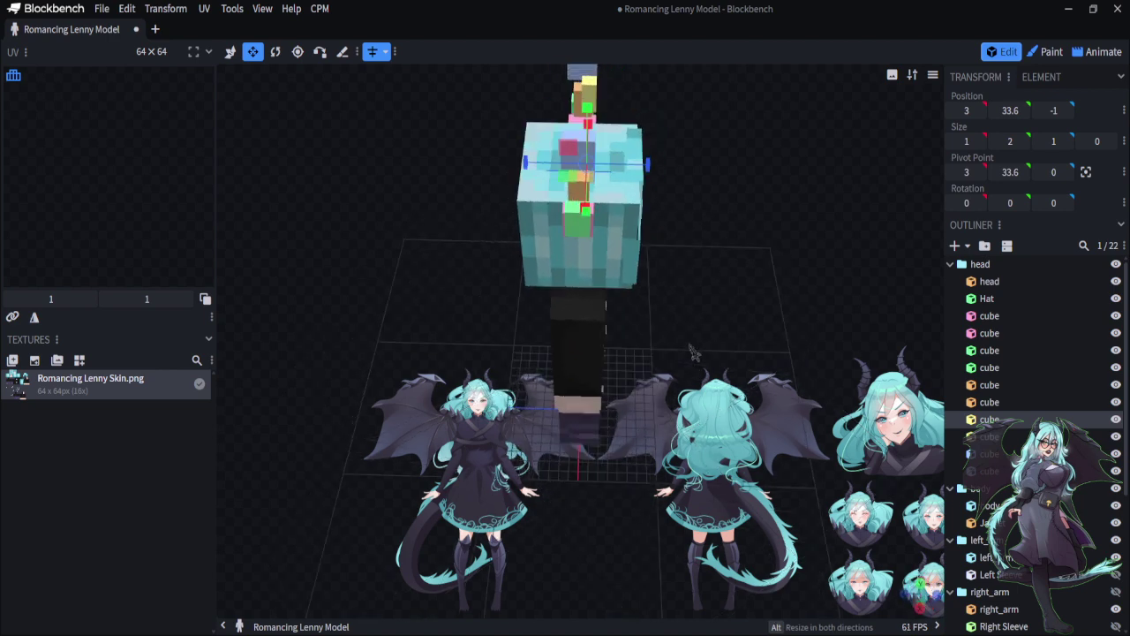
Shift the fourth pair of horn cubes along the depth axis to Z -0.6
left_click(230, 51)
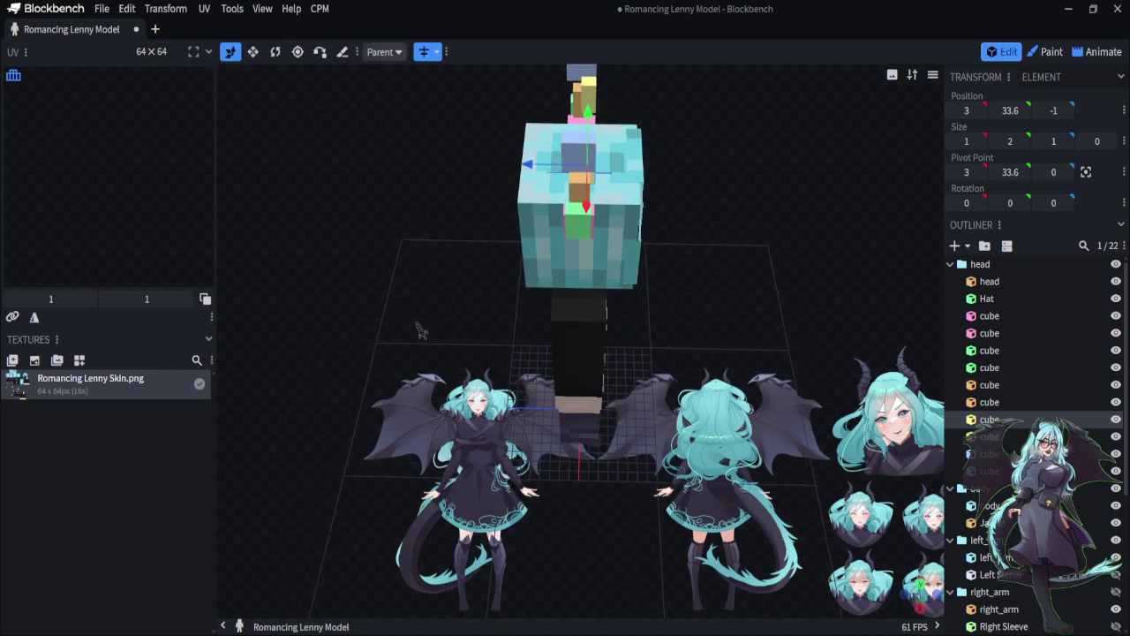
left_click_drag(689, 318, 786, 338)
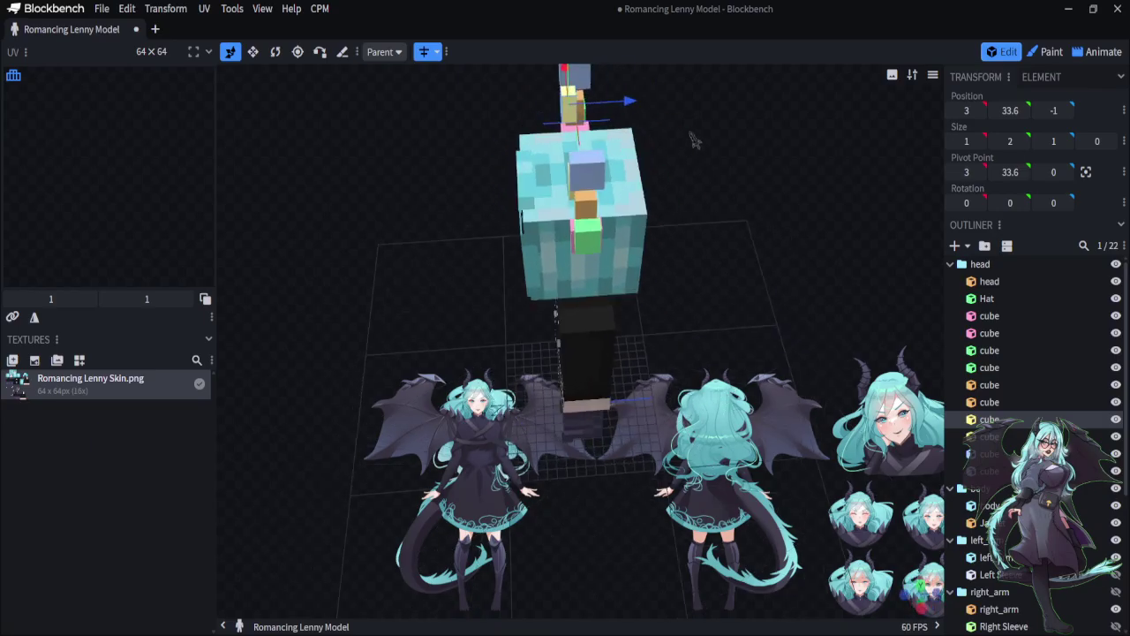
left_click_drag(629, 116, 958, 351)
left_click_drag(816, 267, 724, 276)
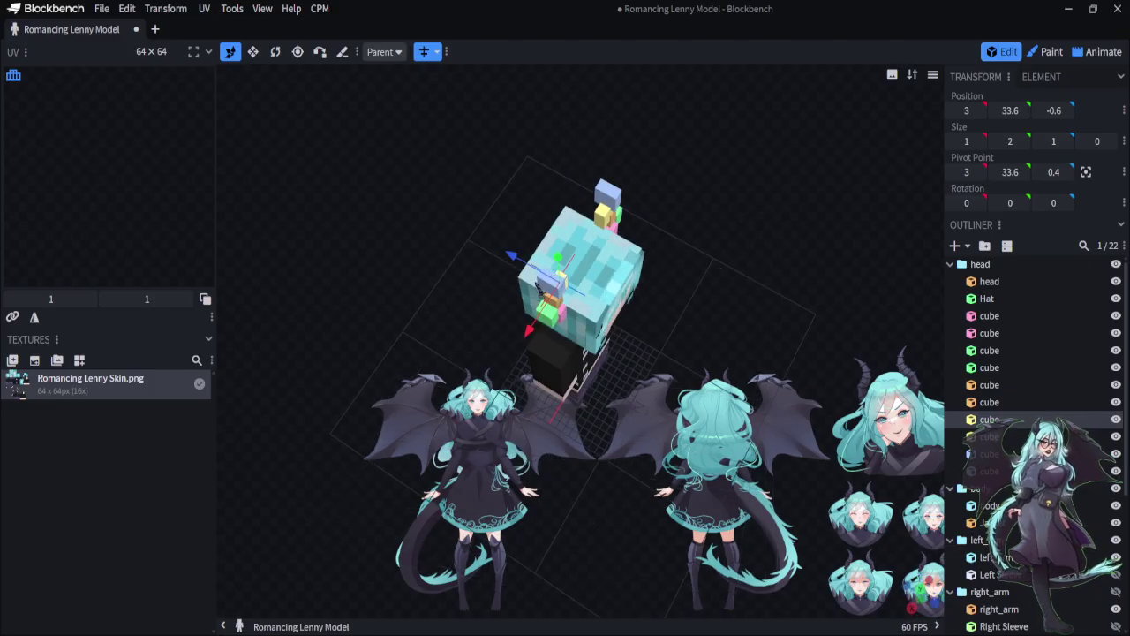
Reduce the depth of the topmost (blue) pair of horn cubes to 0.8 units, with their Z position at -0.8
left_click(509, 274)
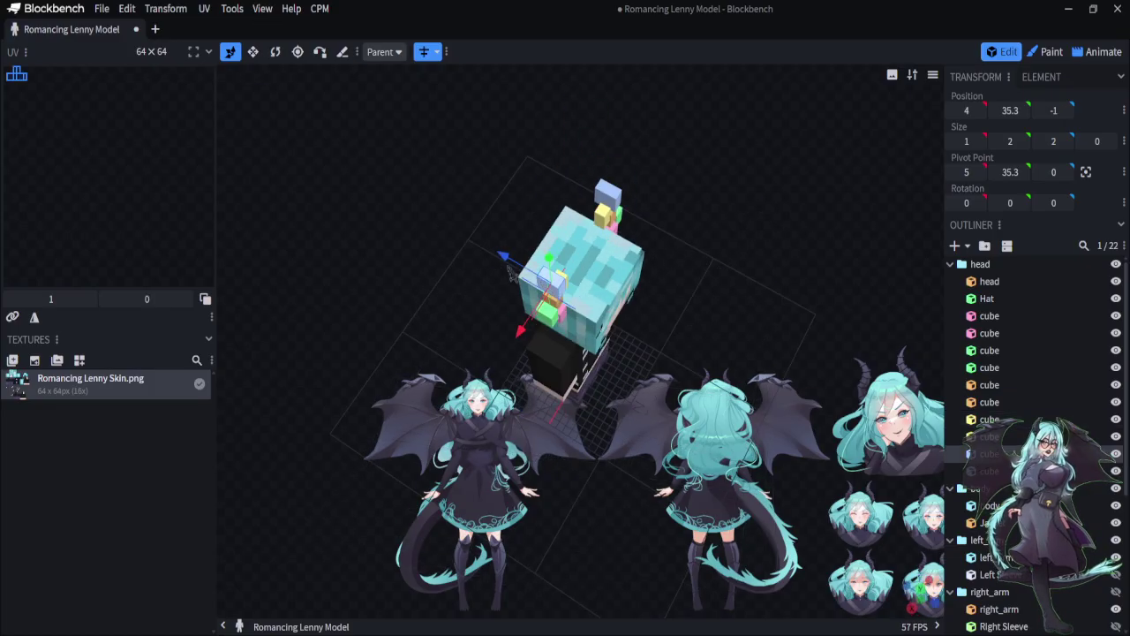
left_click(252, 52)
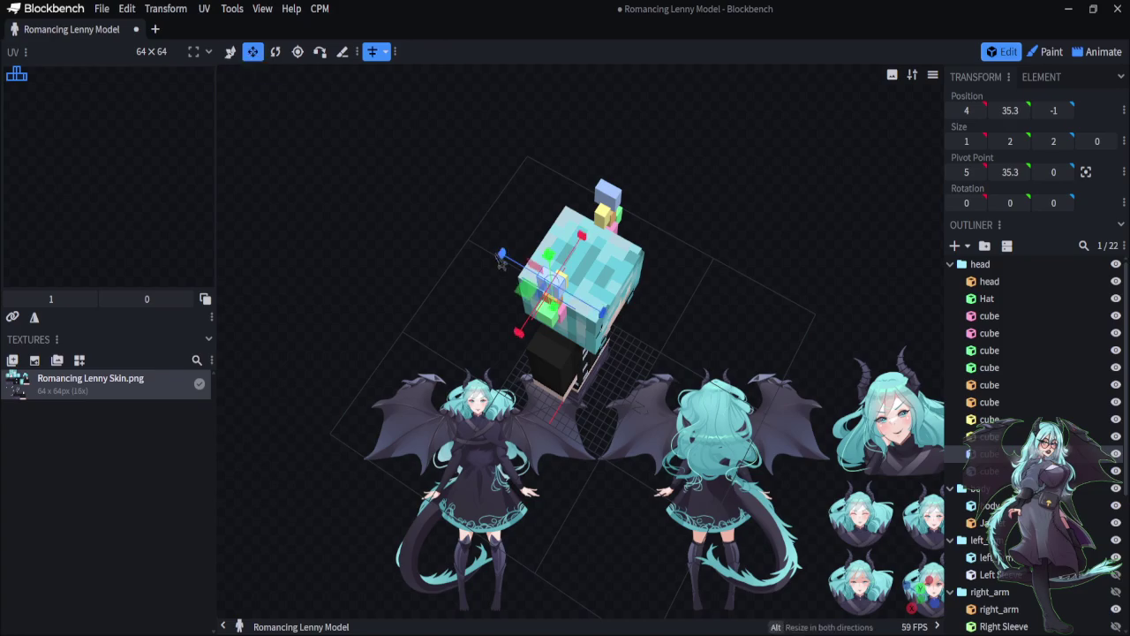
left_click_drag(504, 260, 521, 268)
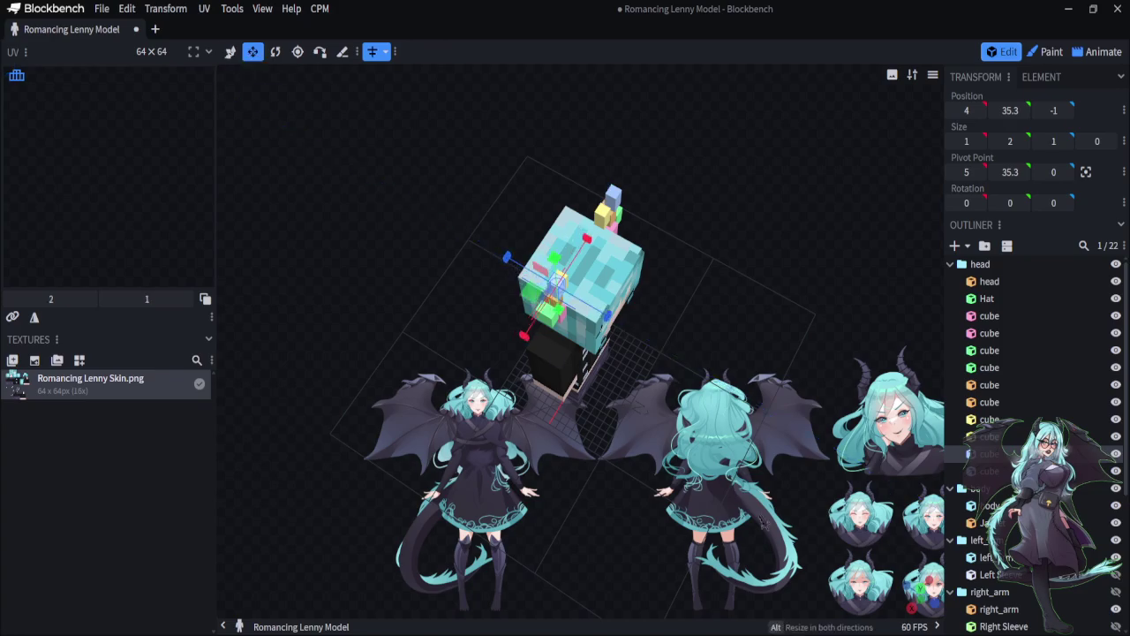
key("KP_1")
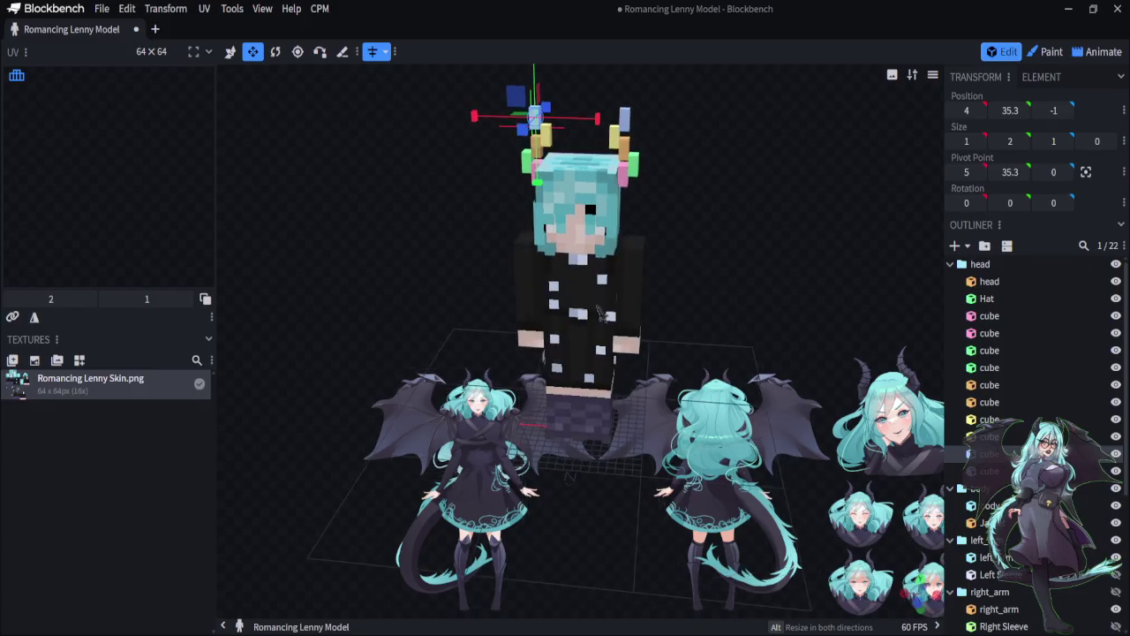
left_click_drag(597, 301, 627, 188)
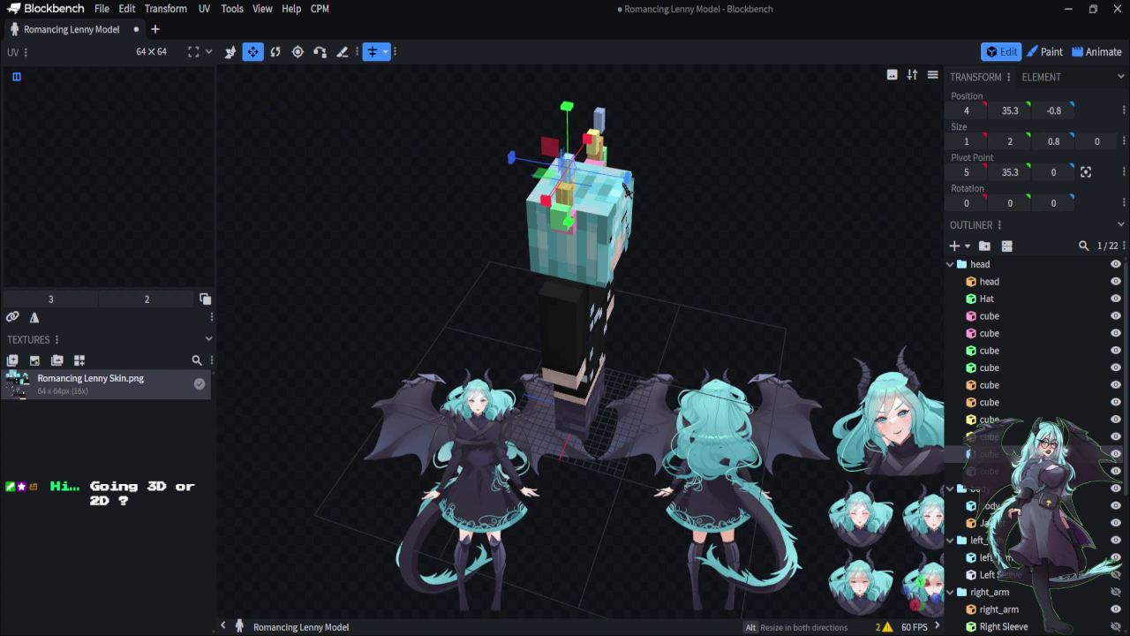
Move the topmost pair of horn cubes inward to X 3.5 and clear the selection
left_click(229, 52)
left_click_drag(524, 419, 430, 231)
left_click_drag(406, 296, 489, 103)
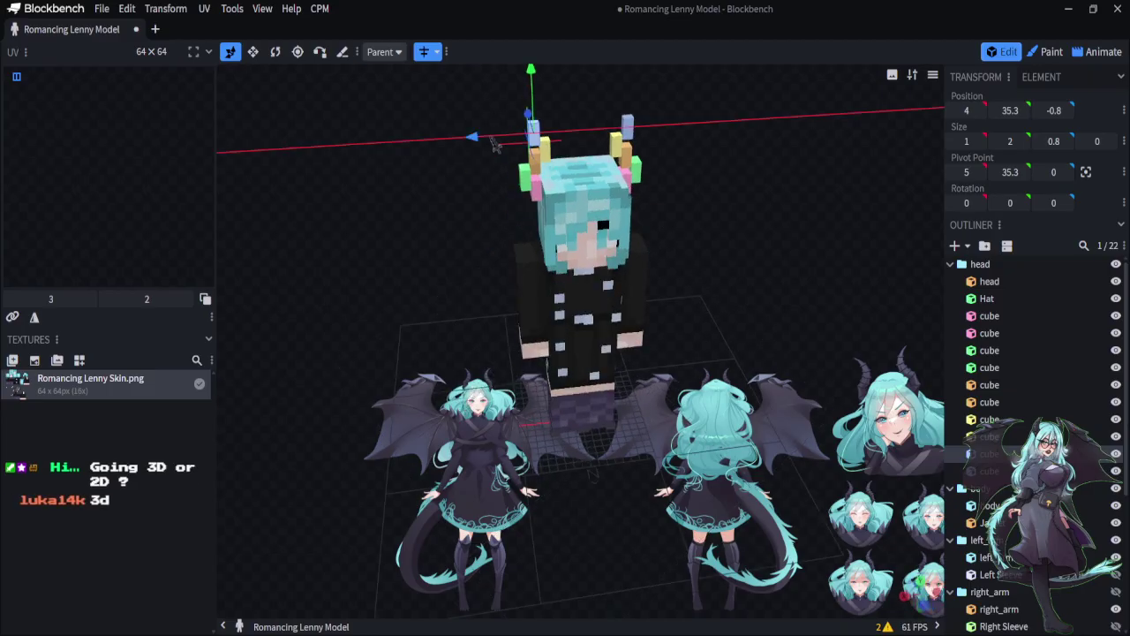
left_click_drag(492, 147, 497, 148)
left_click_drag(415, 289, 248, 262)
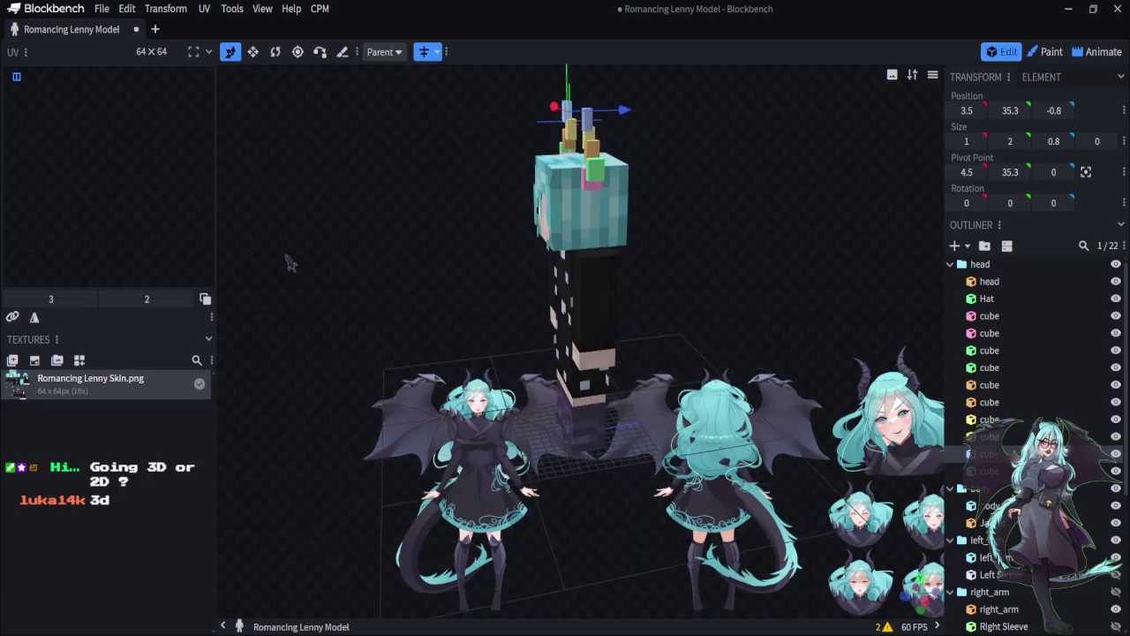
scroll(1033, 398, "down", 3)
key("Escape")
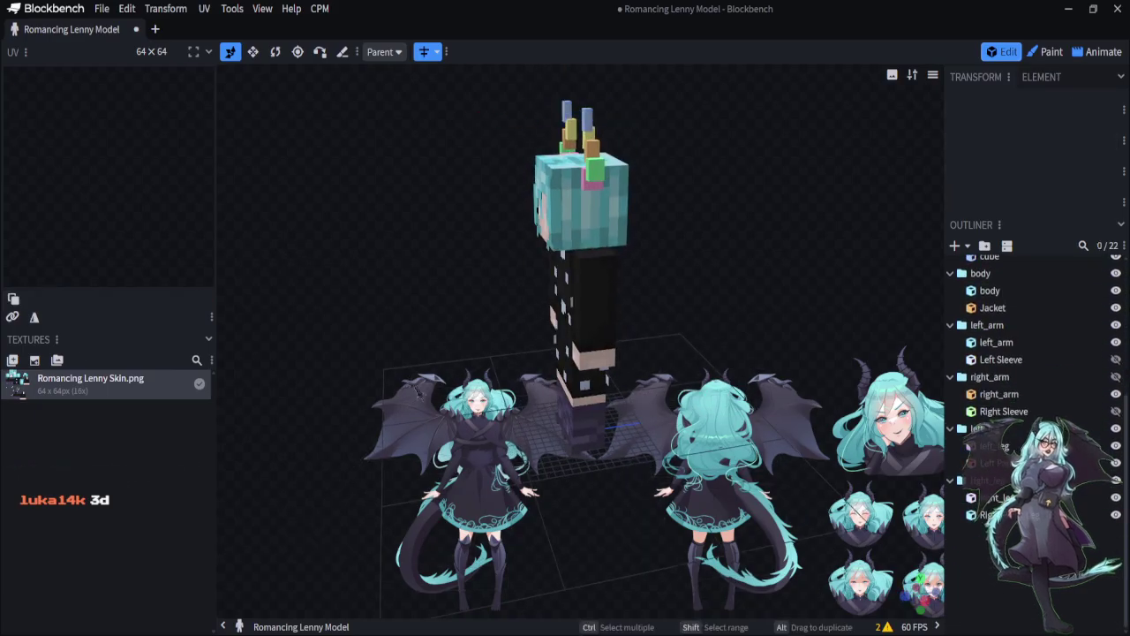
Add a new group inside the head group, place it directly below Hat, and name it Horns
left_click_drag(418, 395, 566, 384)
scroll(997, 364, "up", 5)
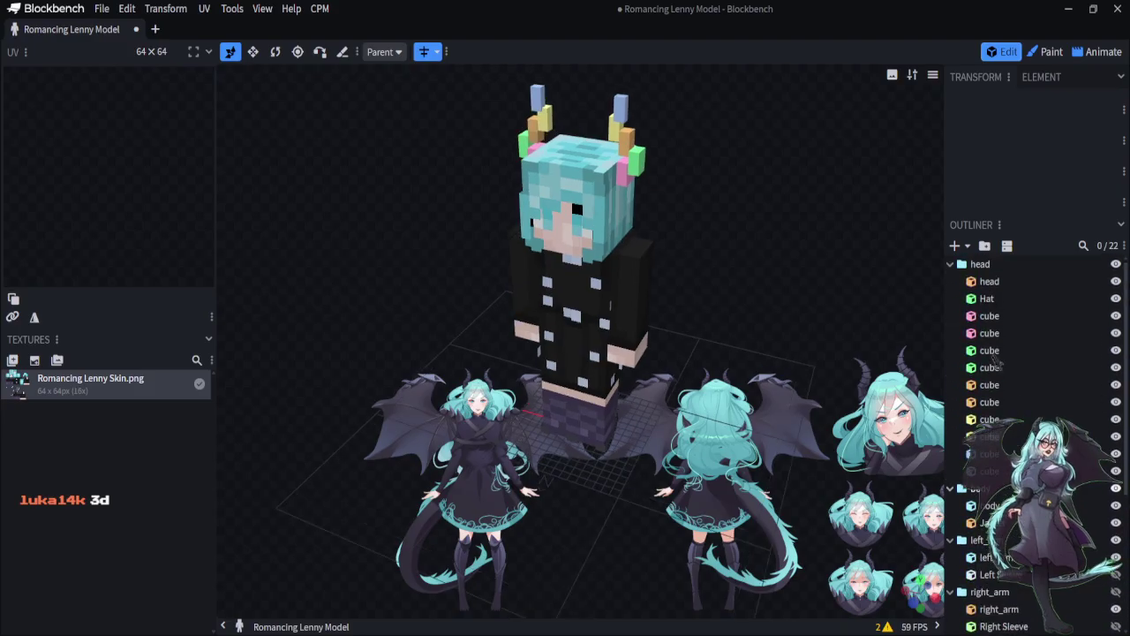
left_click(980, 264)
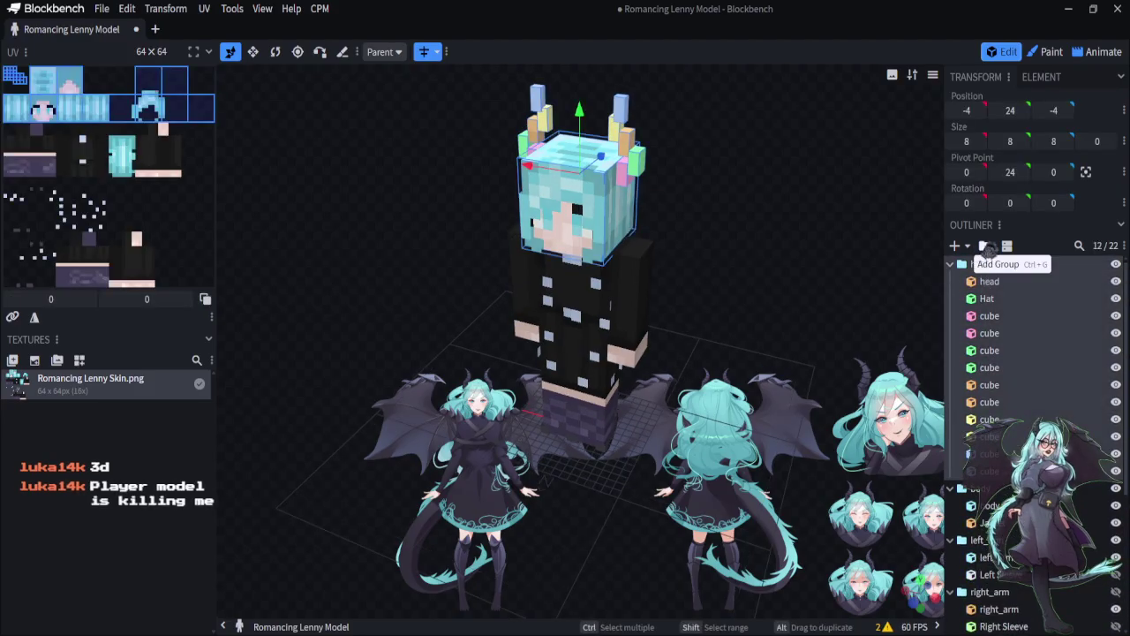
left_click_drag(984, 488, 1000, 319)
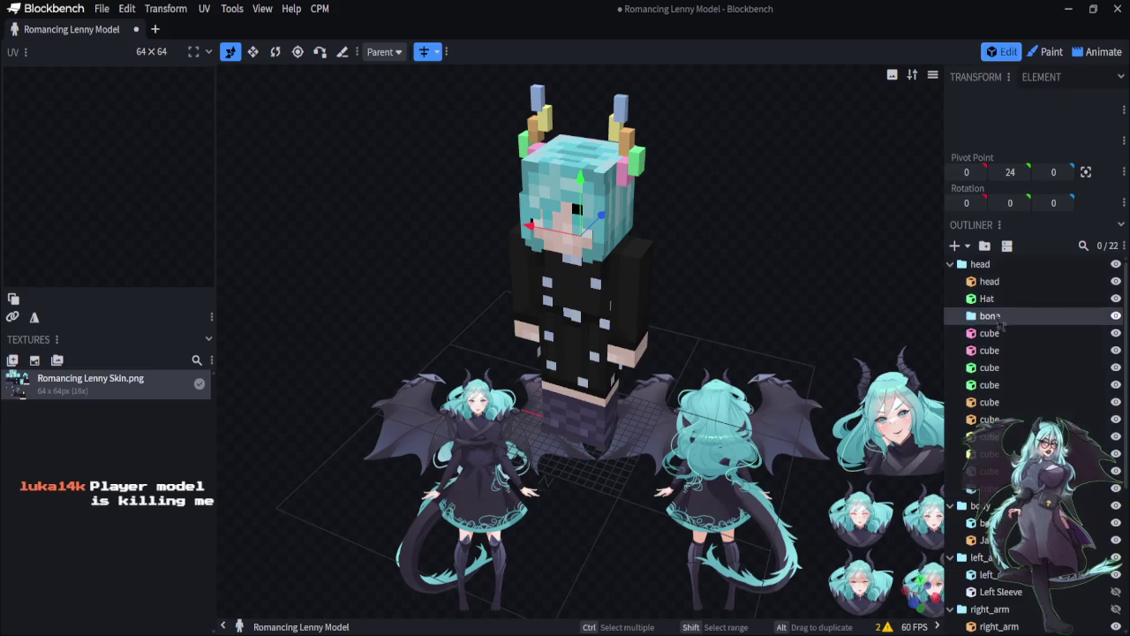
right_click(993, 317)
left_click(963, 499)
Select all ten horn cubes in the head group and move them into the Horns group
left_click(990, 350)
left_click(990, 333, "ctrl")
left_click(989, 368, "ctrl")
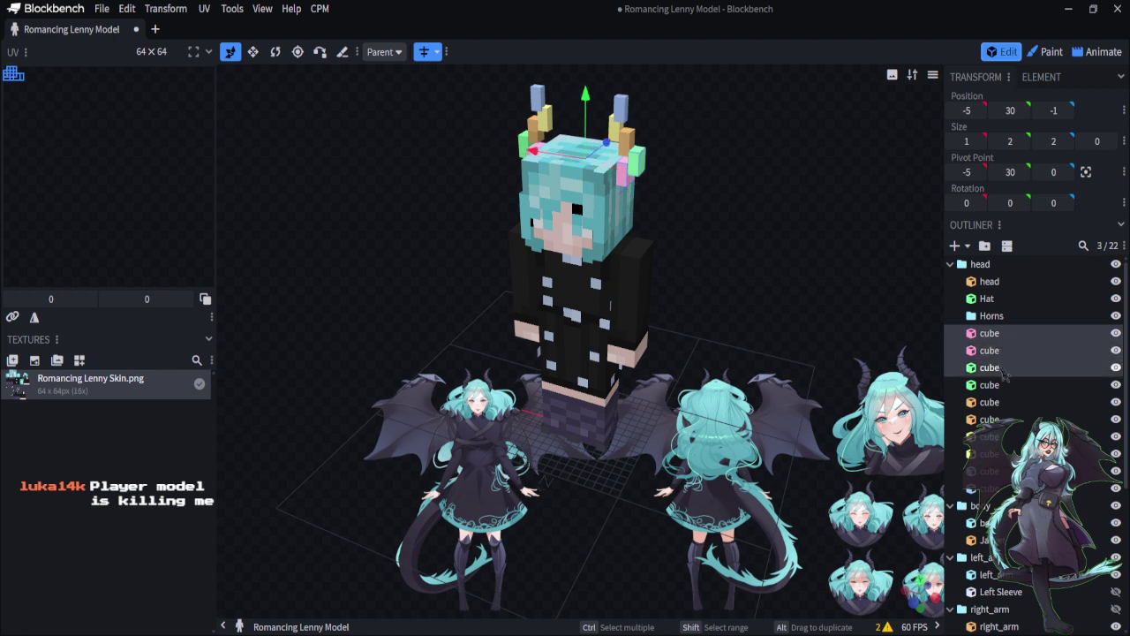
left_click(990, 385, "ctrl")
left_click(990, 402, "ctrl")
left_click(990, 419, "ctrl")
left_click(989, 437, "ctrl")
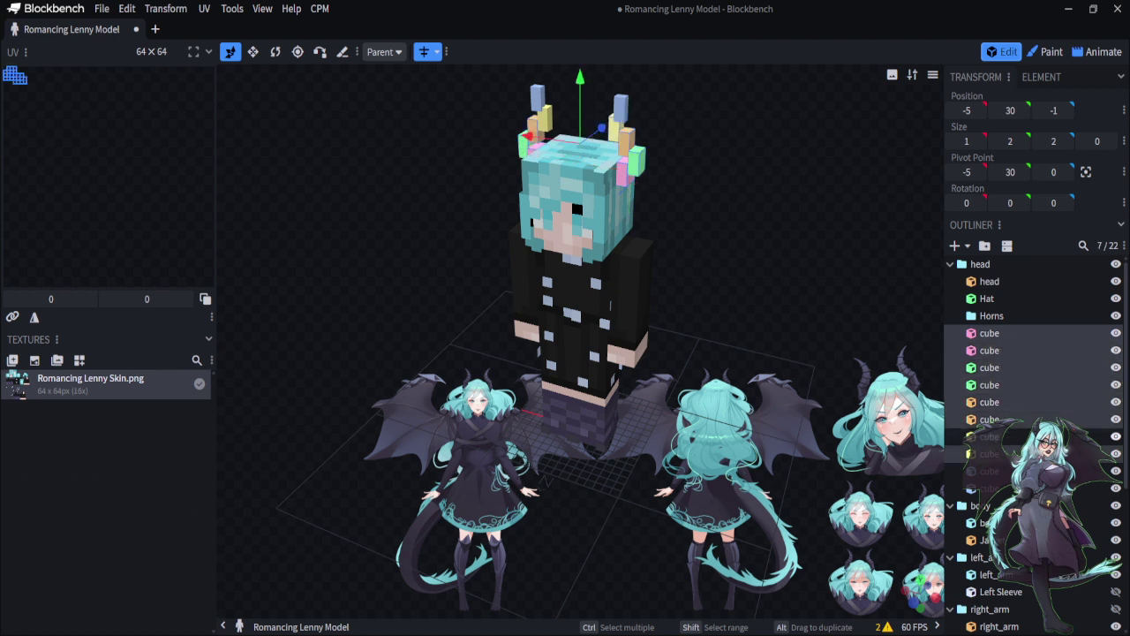
left_click(990, 454, "ctrl")
left_click(990, 470, "ctrl")
left_click(990, 488, "ctrl")
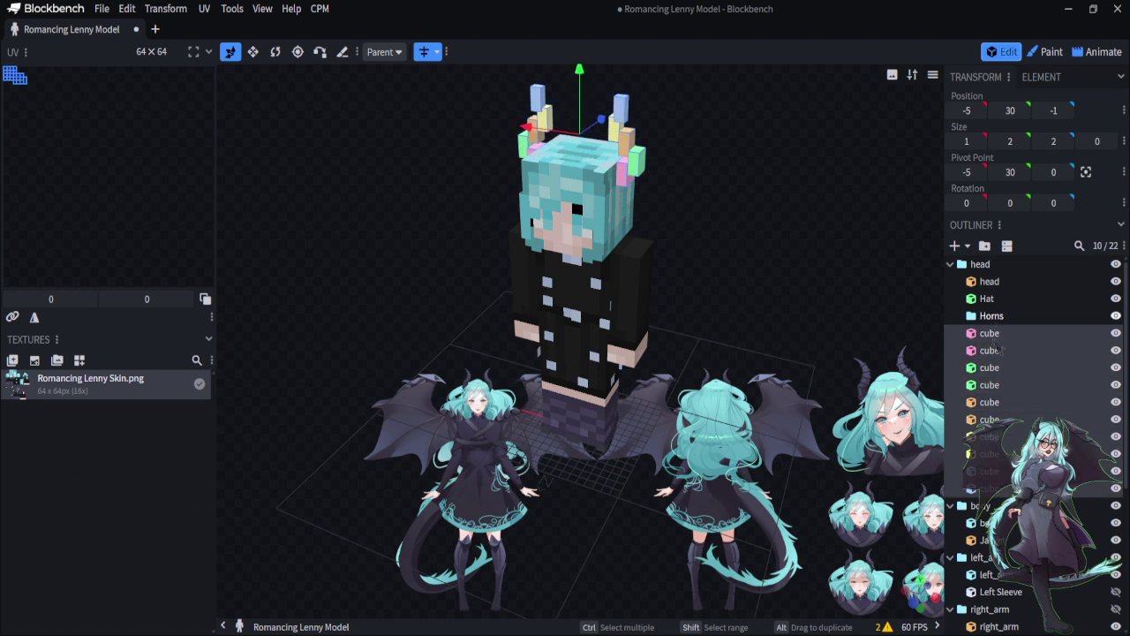
left_click_drag(994, 351, 994, 318)
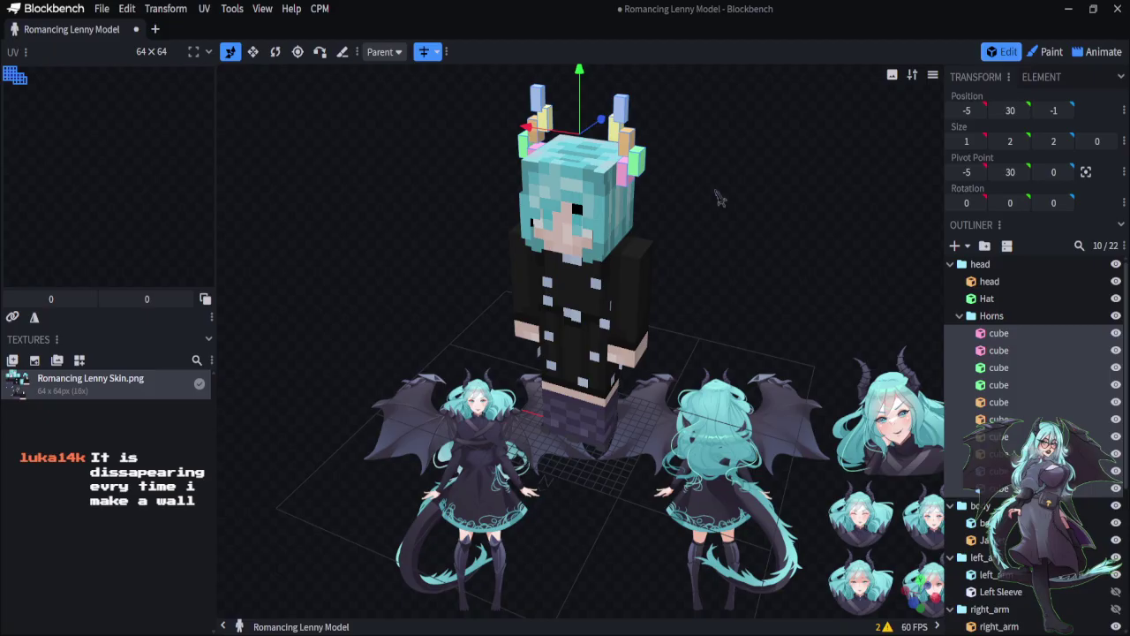
Clear the selection and hide the left_arm and right_arm cubes
left_click_drag(720, 198, 782, 246)
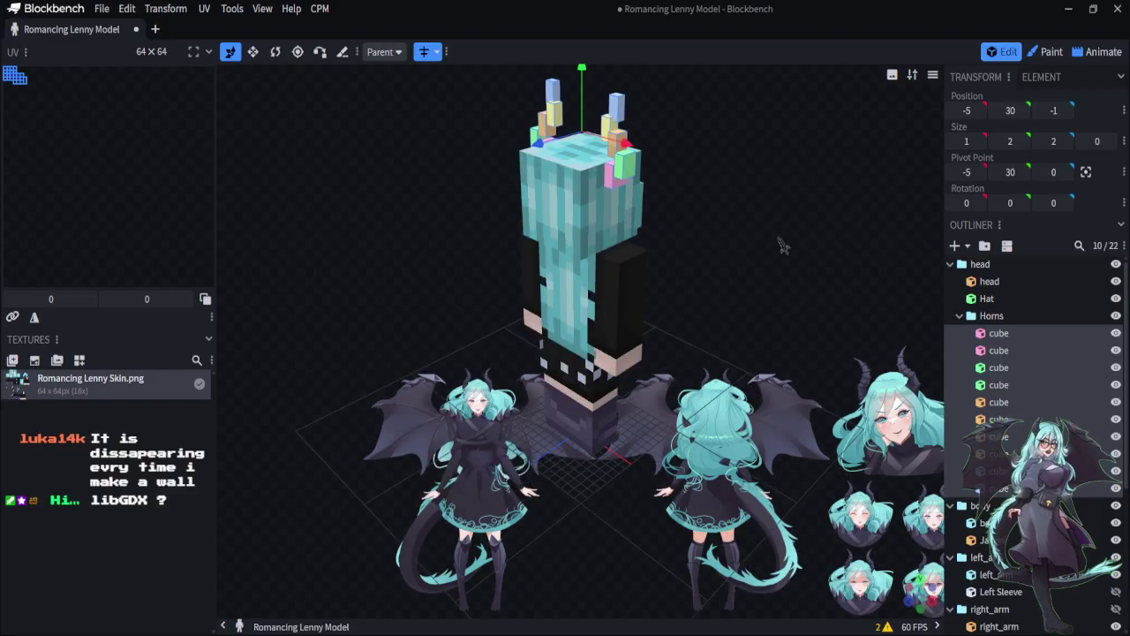
left_click_drag(784, 258, 384, 284)
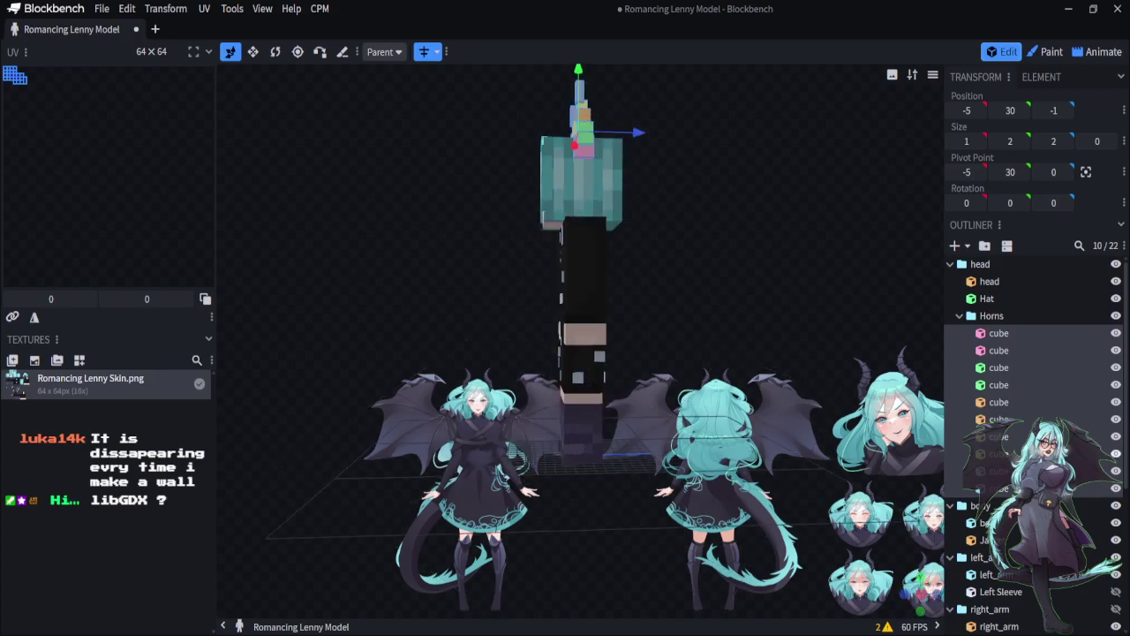
scroll(1033, 424, "down", 5)
key("Escape")
key("KP_1")
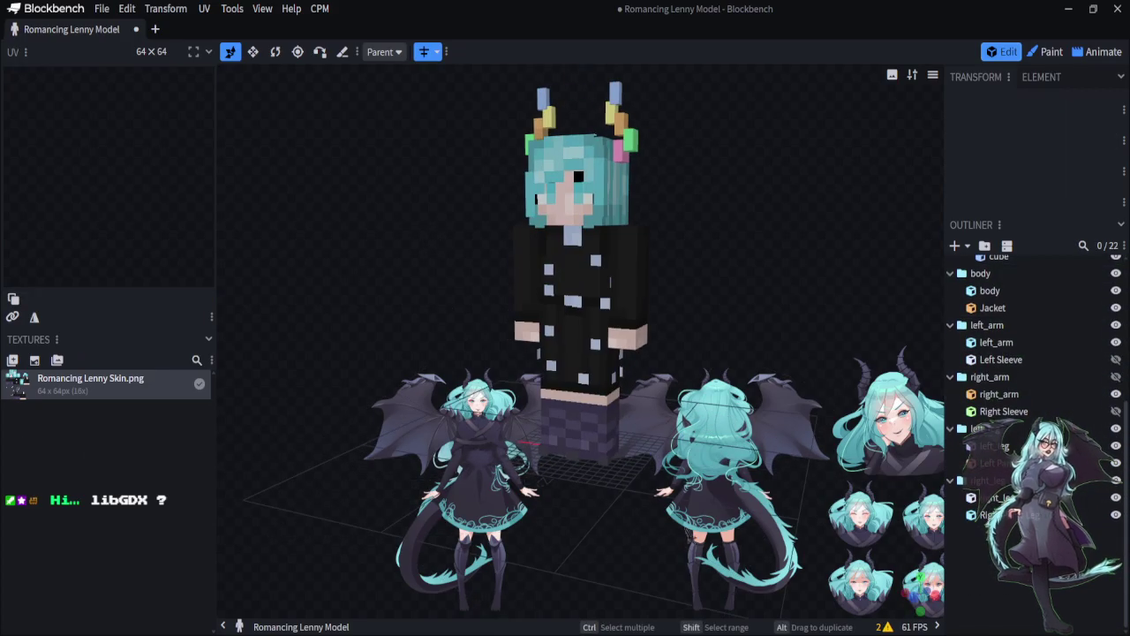
left_click_drag(855, 195, 455, 475)
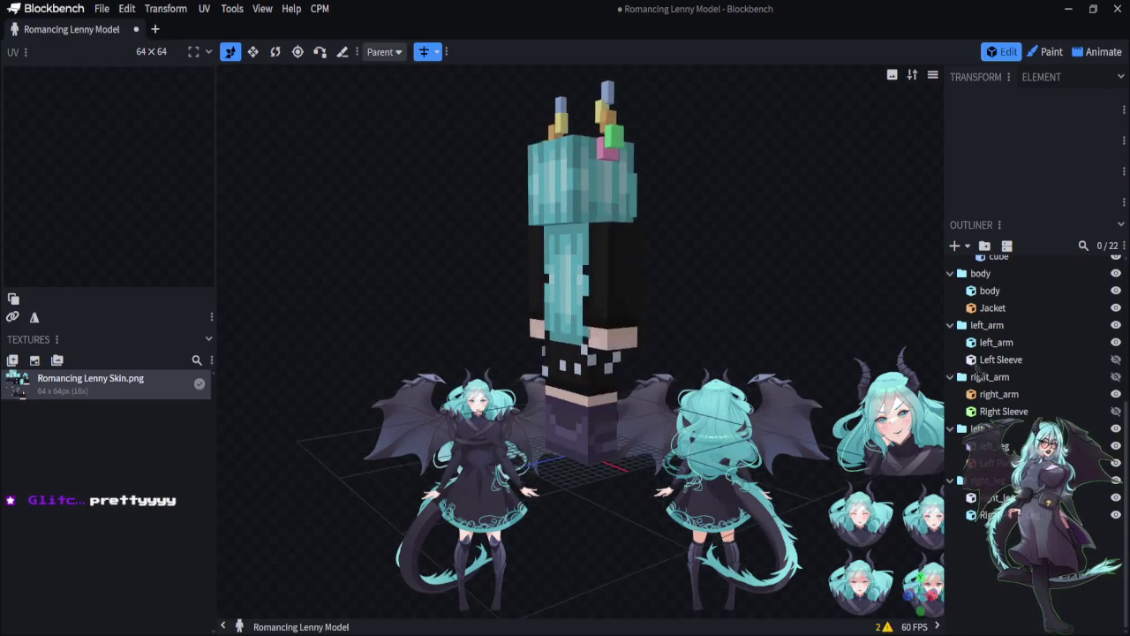
left_click(1116, 342)
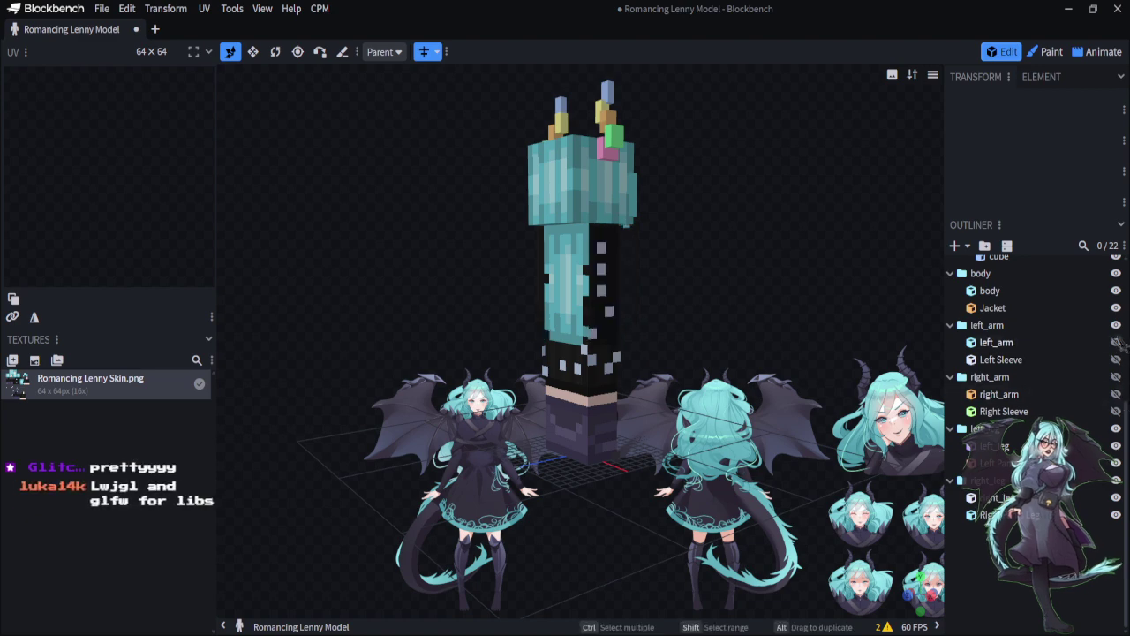
left_click_drag(435, 541, 547, 375)
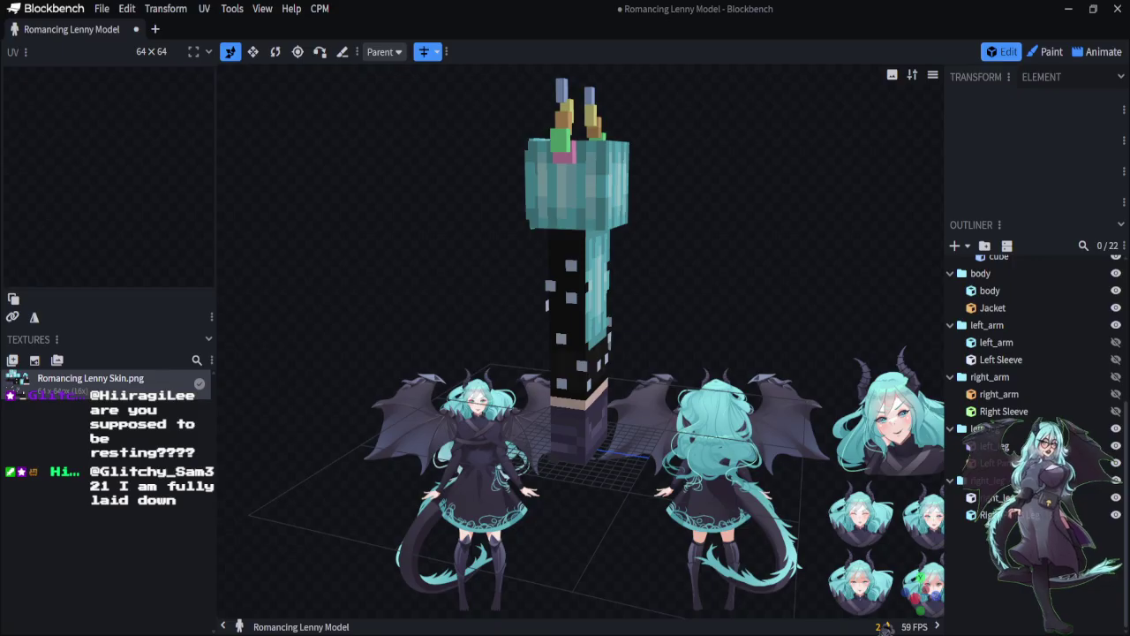
Review the list of model issues and close it
left_click(884, 626)
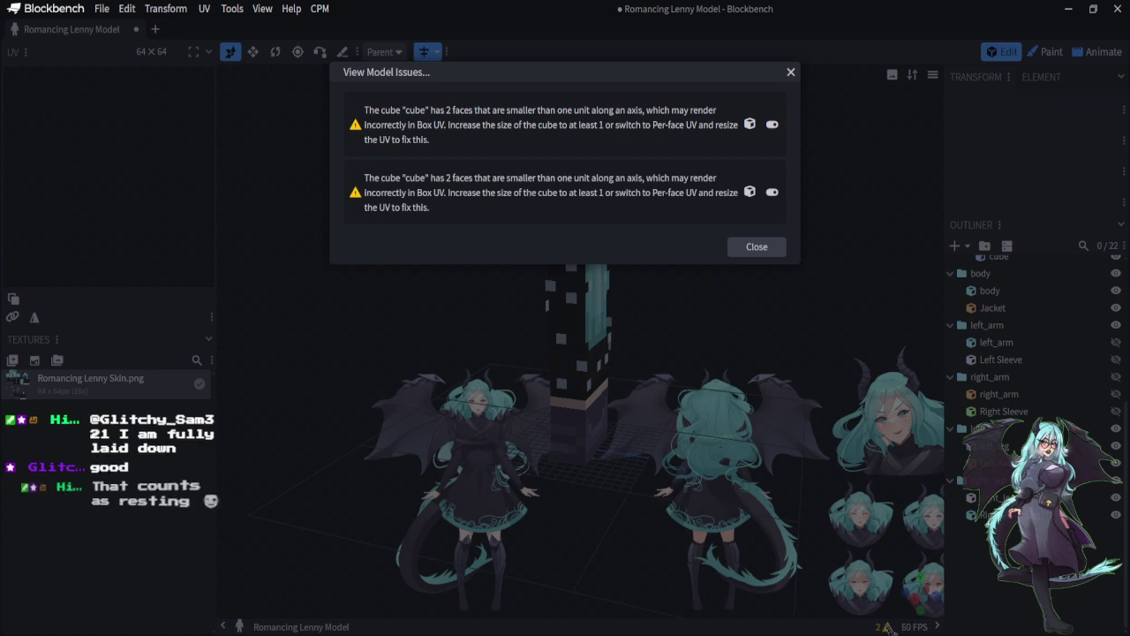
left_click(758, 248)
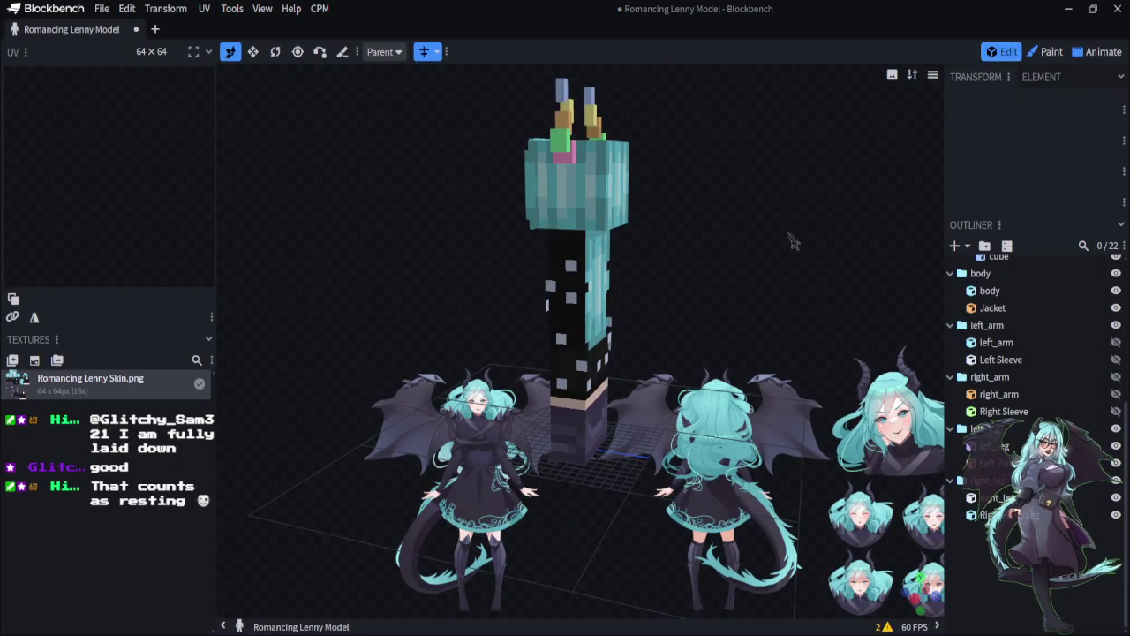
Shift the topmost pair of horn cubes along the depth axis to Z -0.5
left_click_drag(671, 261, 548, 131)
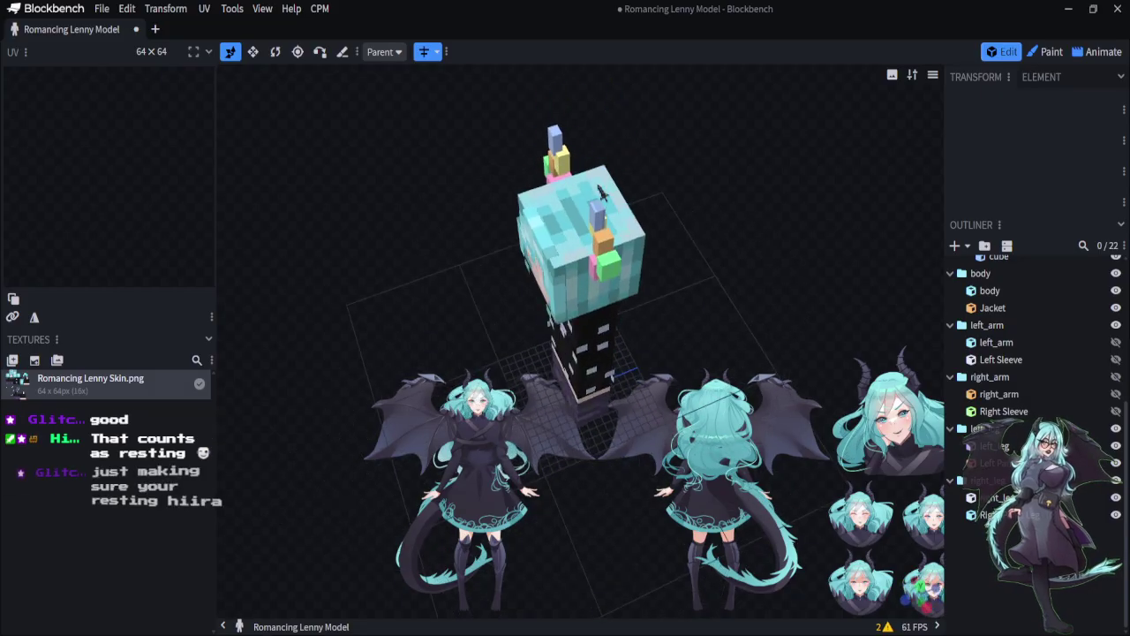
left_click(552, 134)
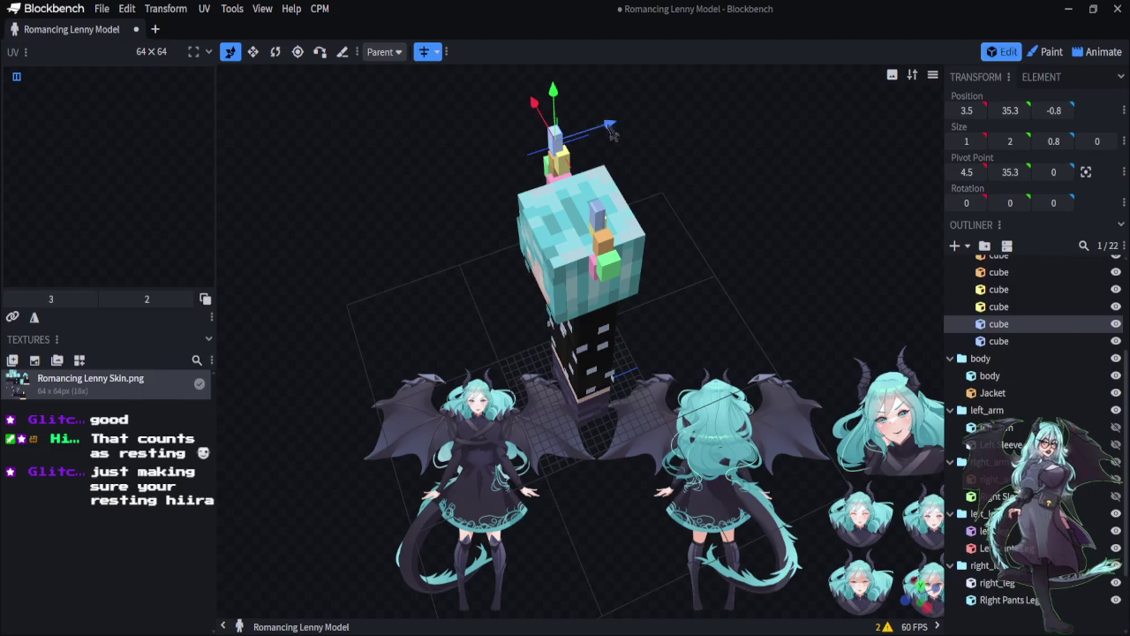
left_click_drag(599, 132, 602, 134)
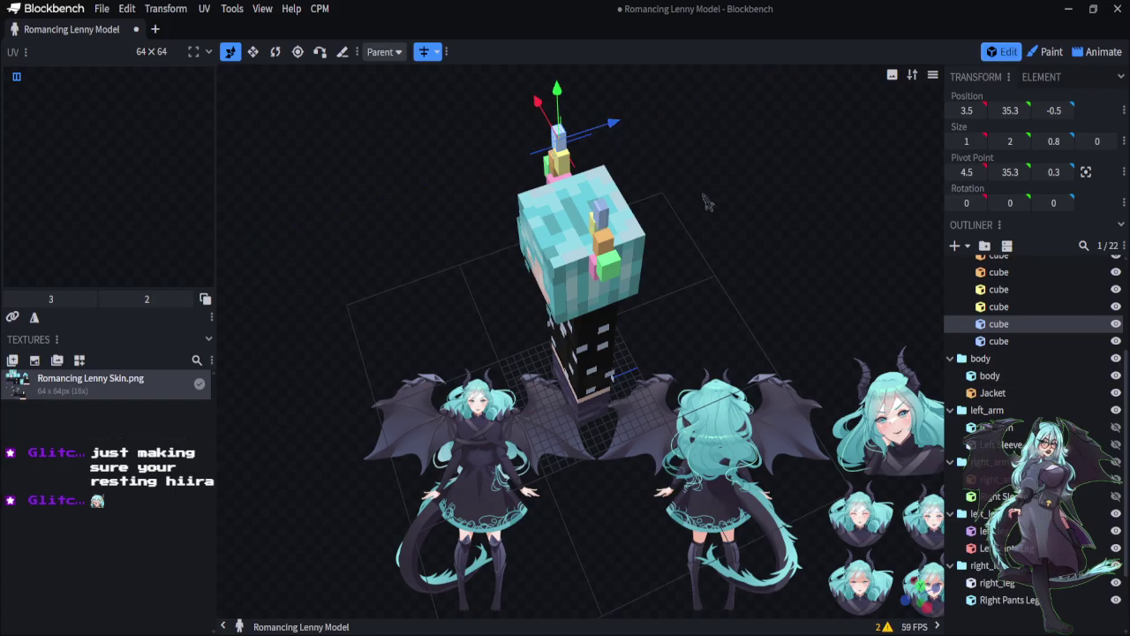
left_click_drag(706, 203, 597, 121)
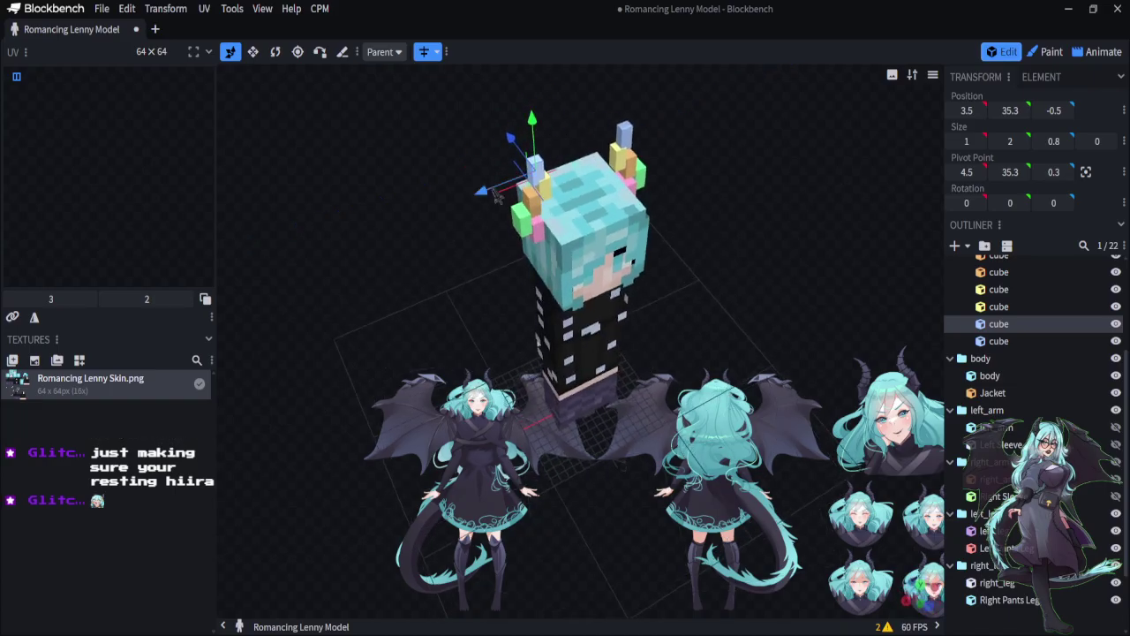
Shift the topmost pair of horn cubes outward so the selected one sits at X 4
left_click_drag(497, 198, 493, 202)
mouse_move(852, 267)
left_mouse_down()
mouse_move(833, 171)
mouse_move(741, 282)
mouse_move(716, 291)
mouse_move(694, 247)
mouse_move(863, 246)
mouse_move(752, 315)
mouse_move(865, 285)
left_mouse_up()
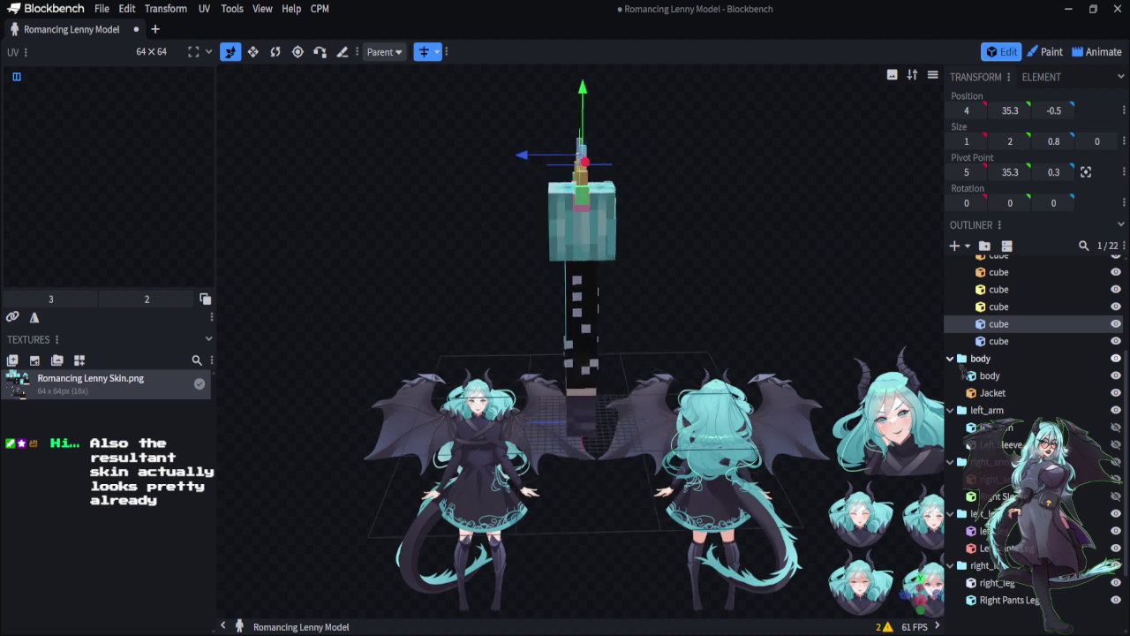
Create a new group inside the body group and name it Tail
left_click(980, 359)
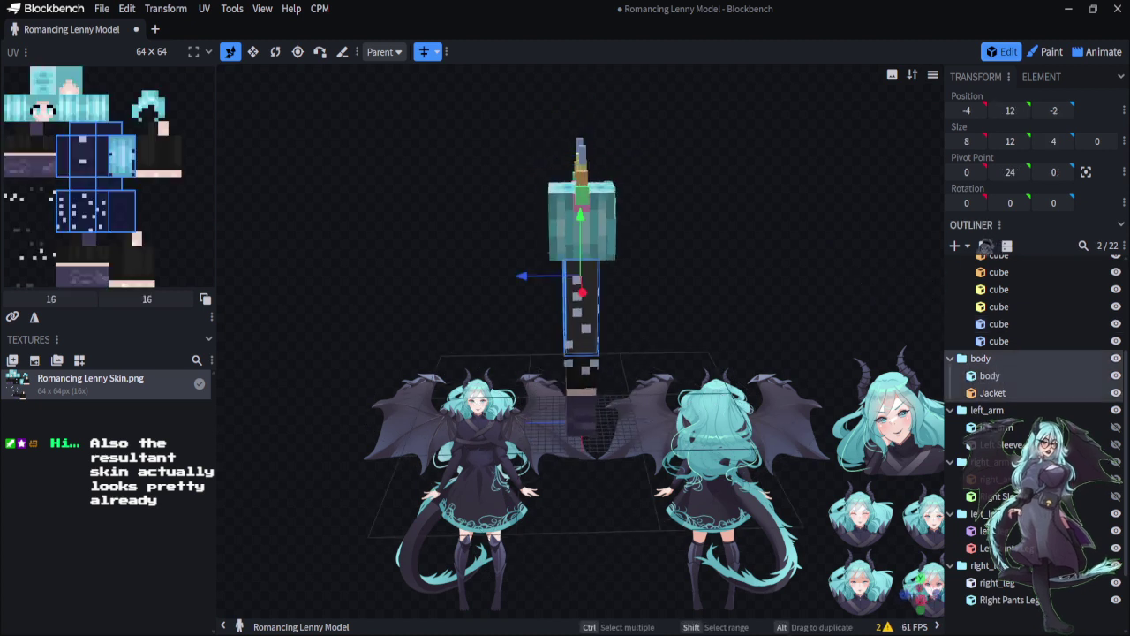
left_click(987, 247)
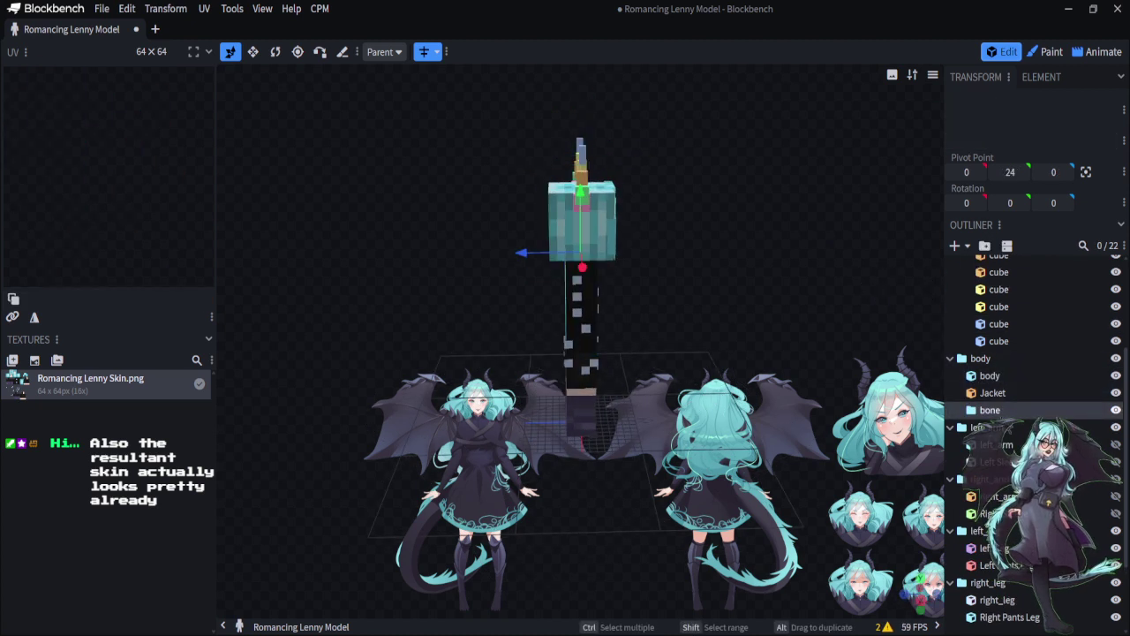
right_click(1002, 411)
left_click(943, 389)
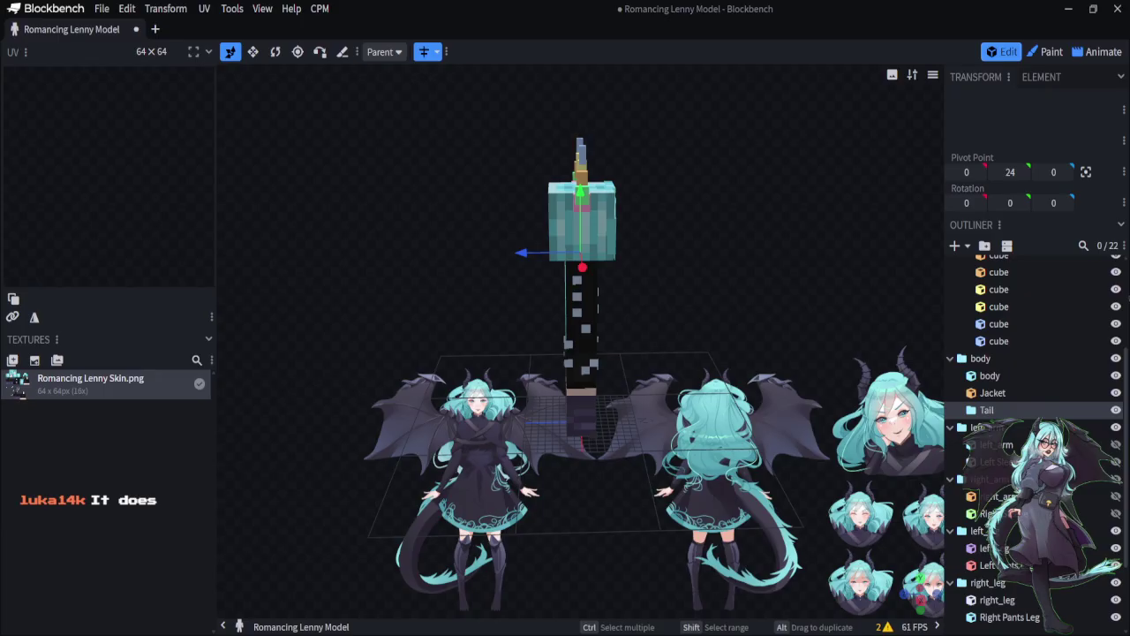
Add a cube to the Tail group, place it behind the body at Y 14, Z 2, and lengthen it to 6 in depth
left_click_drag(644, 328, 788, 325)
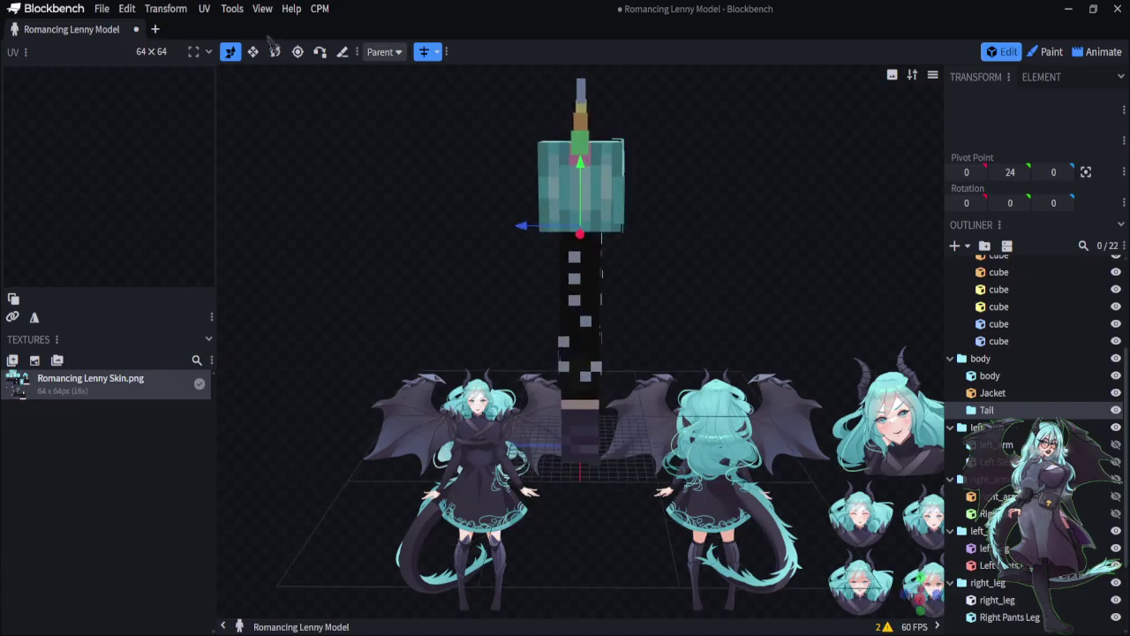
left_click(954, 245)
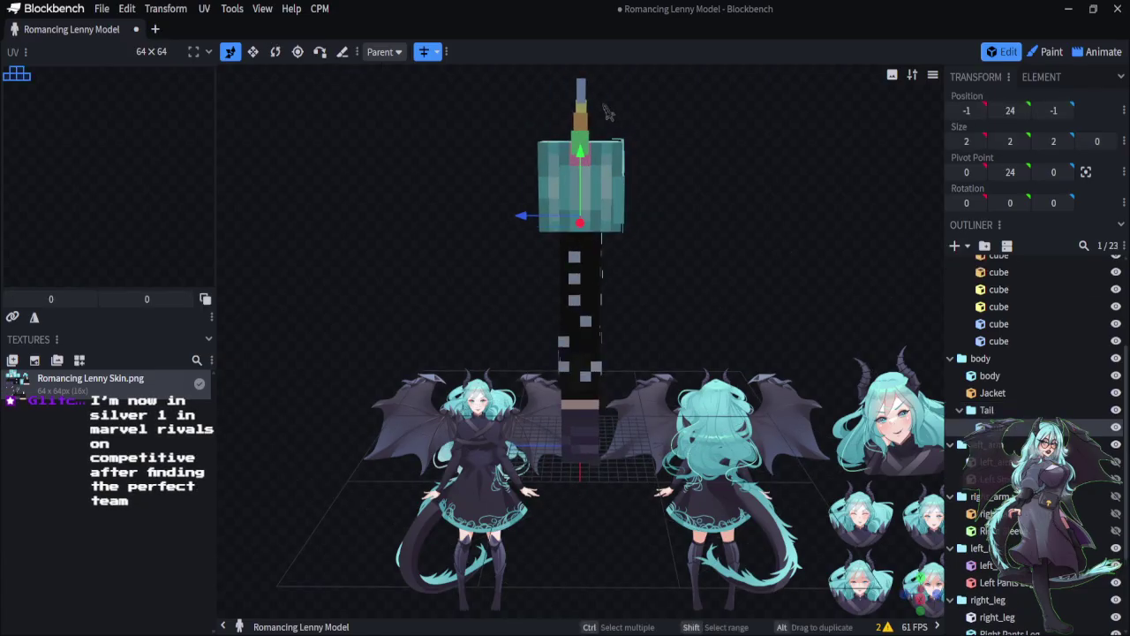
left_click_drag(437, 280, 554, 328)
left_click_drag(578, 201, 525, 319)
left_click_drag(536, 278, 214, 394)
key("s")
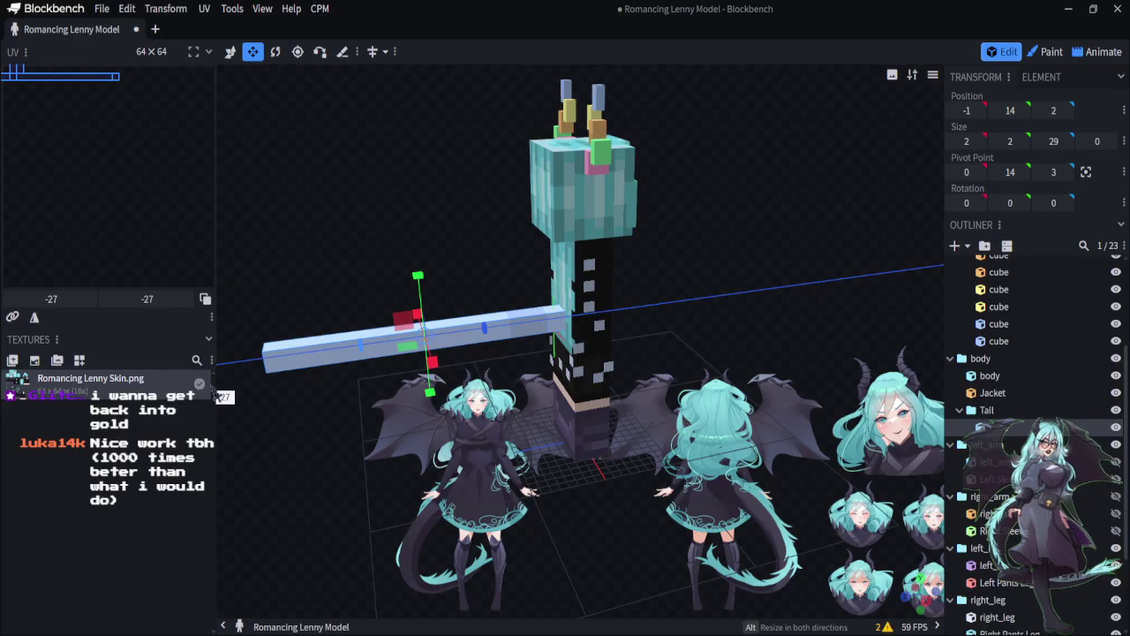
left_click_drag(215, 395, 468, 305)
Tilt the tail cube 22.5° about the X axis and shift it toward the body to Z 1
left_click(275, 51)
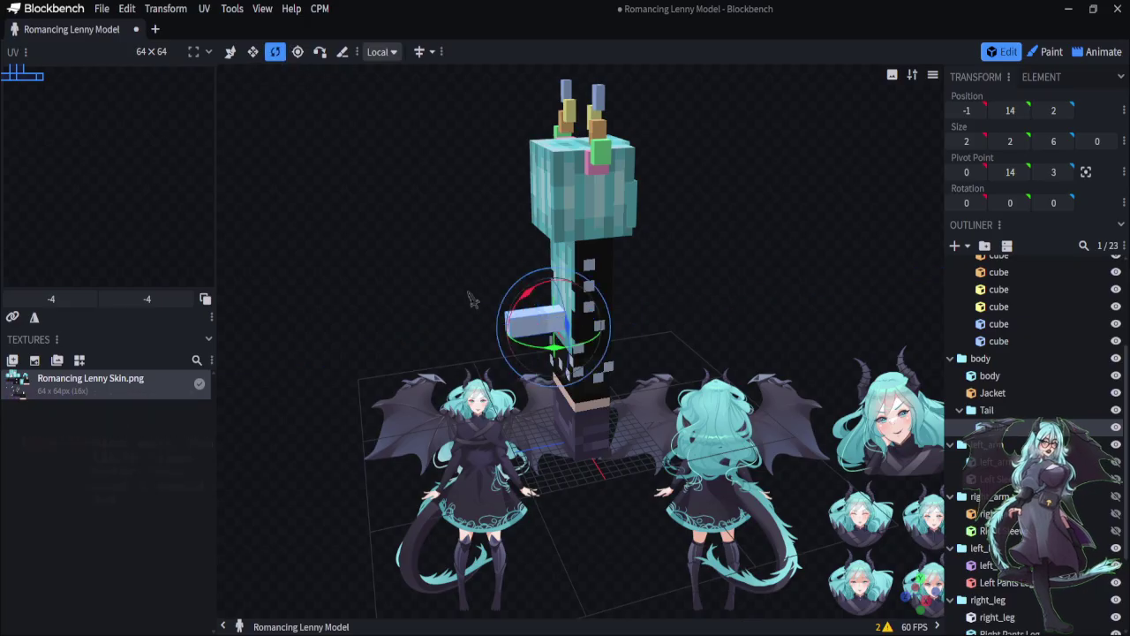
left_click_drag(537, 295, 477, 274)
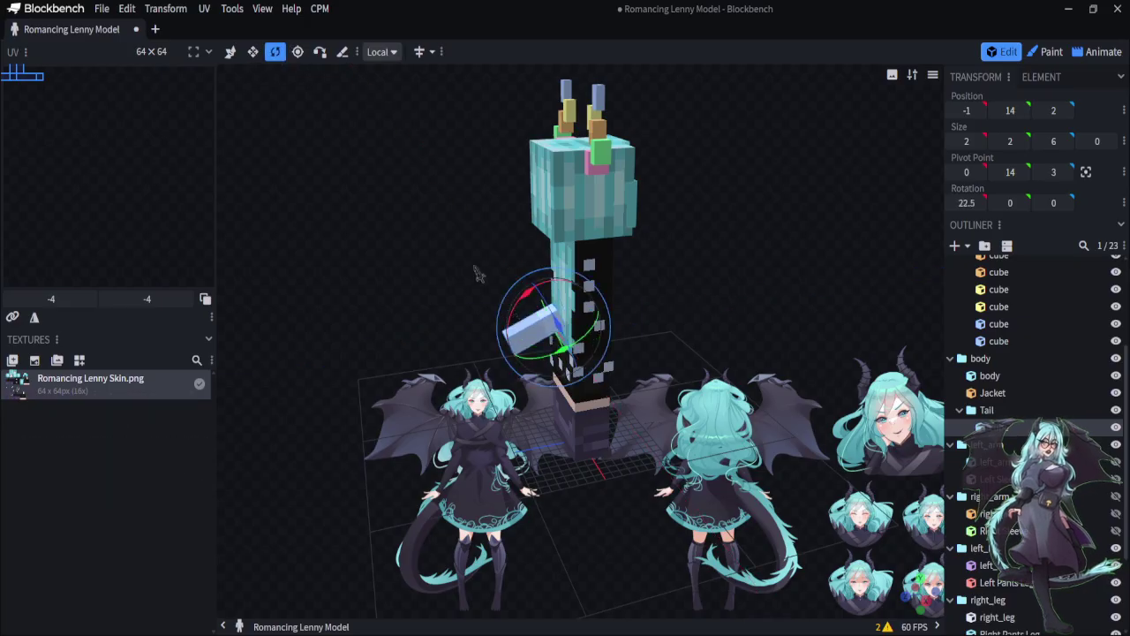
left_click(230, 51)
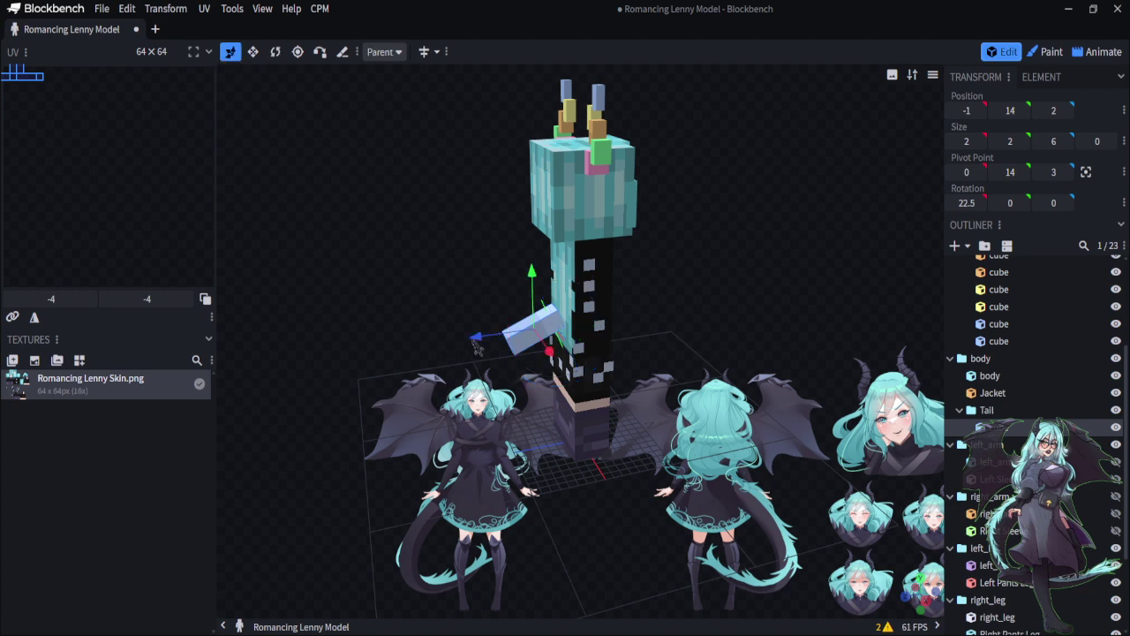
left_click_drag(484, 339, 492, 344)
Enlarge the tail cube to 4 wide and 3 high, centred on the body, and lower it to Y 13
left_click_drag(477, 509, 583, 535)
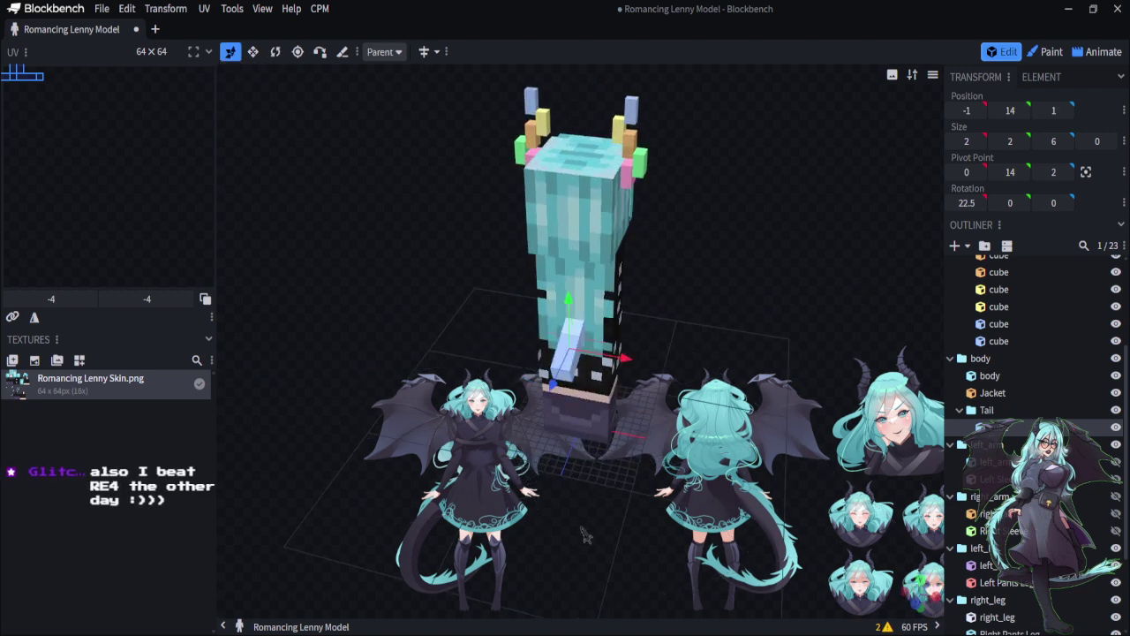
left_click(252, 52)
left_click_drag(532, 342, 510, 345)
left_click_drag(621, 358, 537, 281)
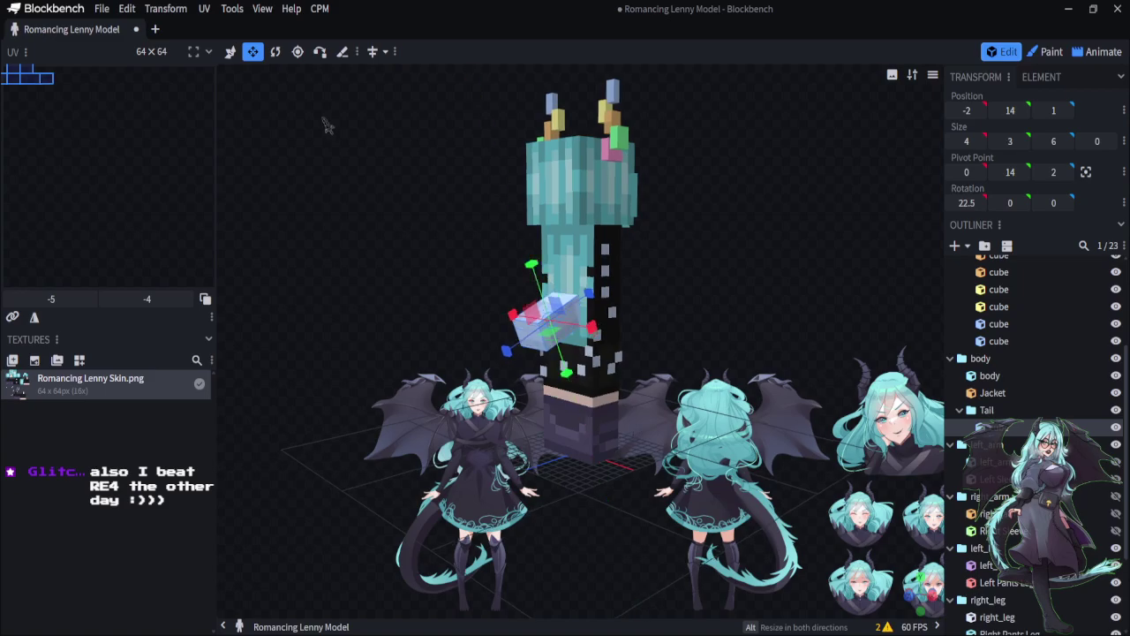
left_click(230, 51)
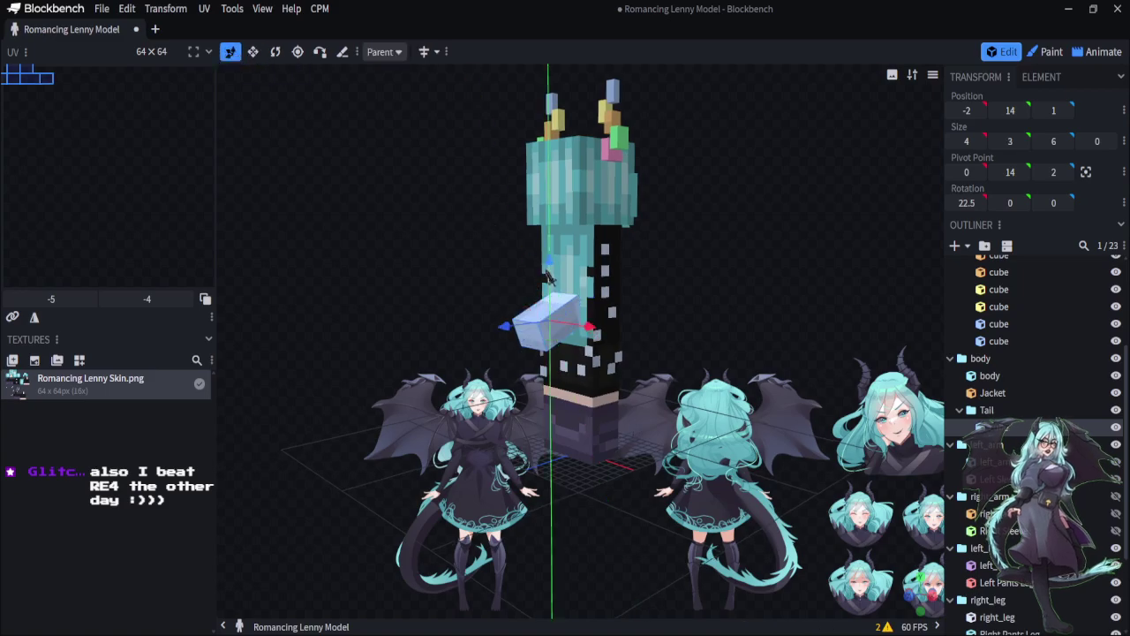
left_click_drag(545, 264, 545, 276)
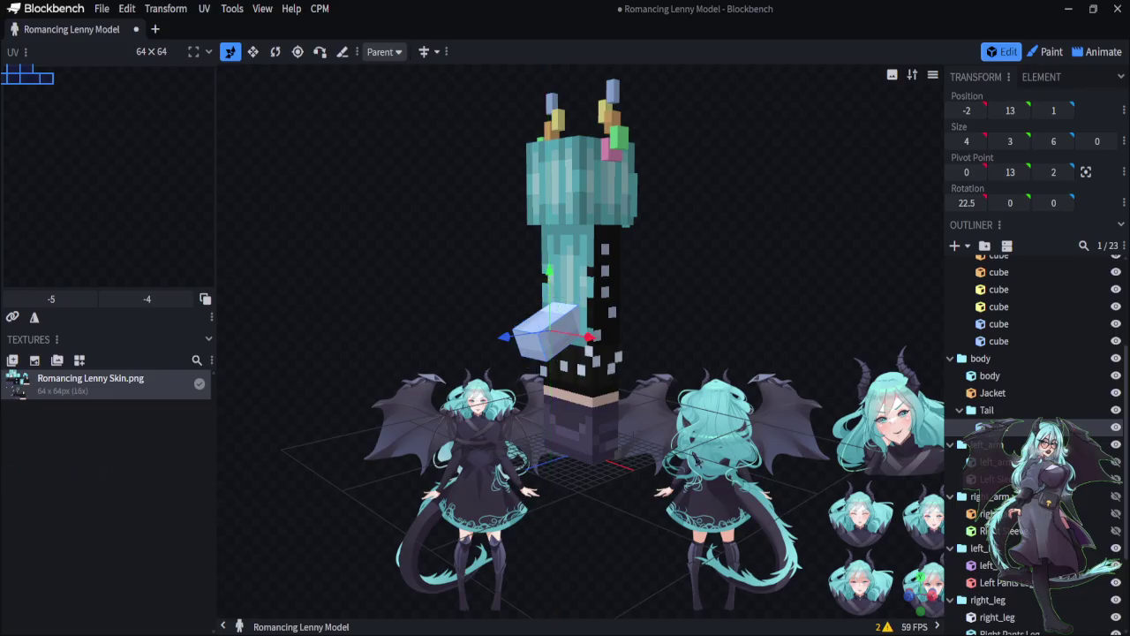
left_click_drag(527, 361, 596, 384)
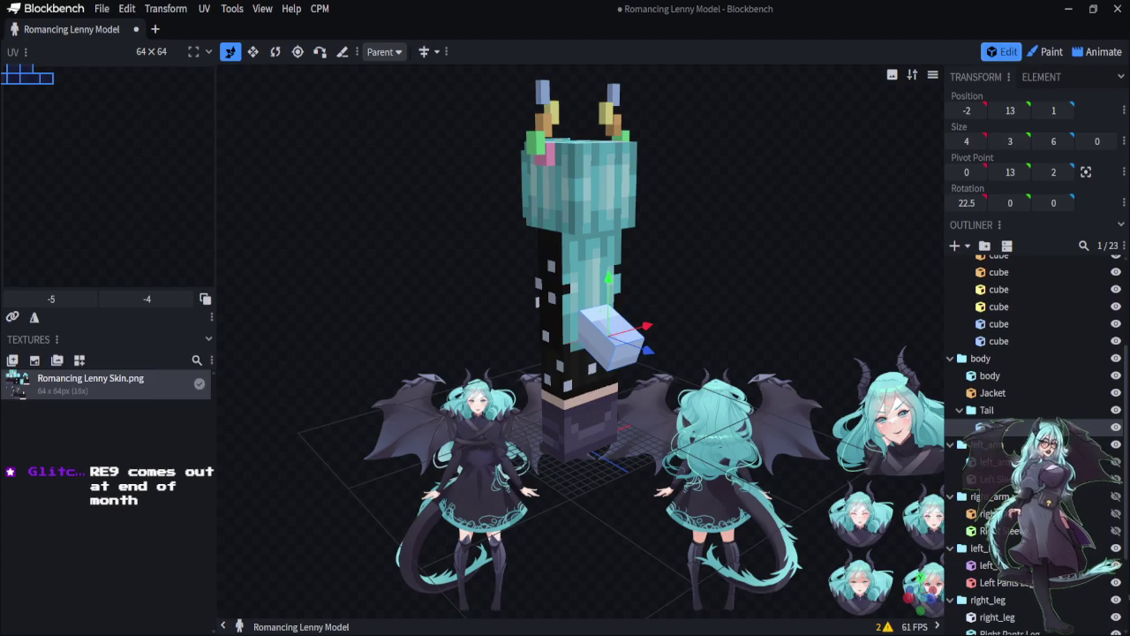
Add a second cube to the Tail group and place it at the first segment's end, at Y 11, Z 7
scroll(1071, 597, "down", 3)
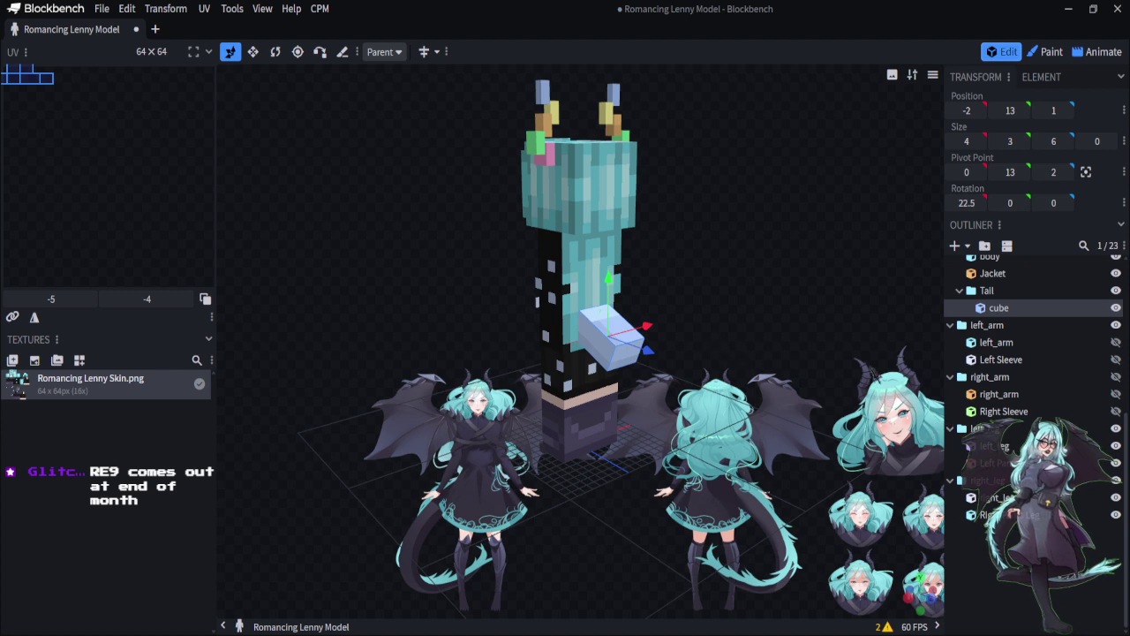
scroll(993, 350, "up", 1)
scroll(993, 350, "up", 3)
left_click(984, 475)
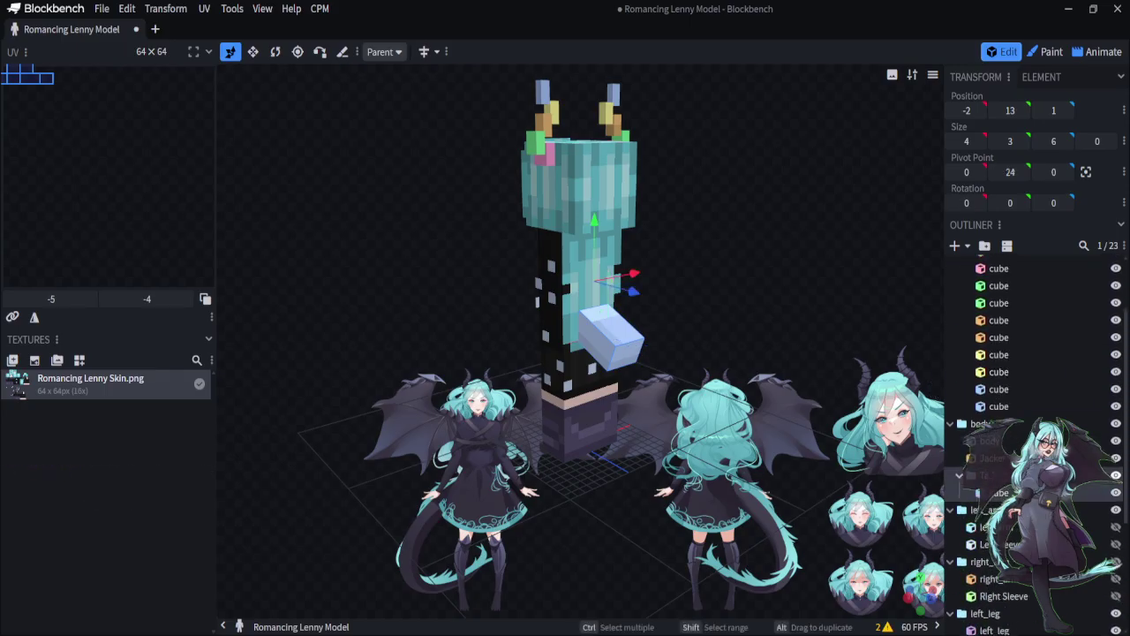
left_click(954, 247)
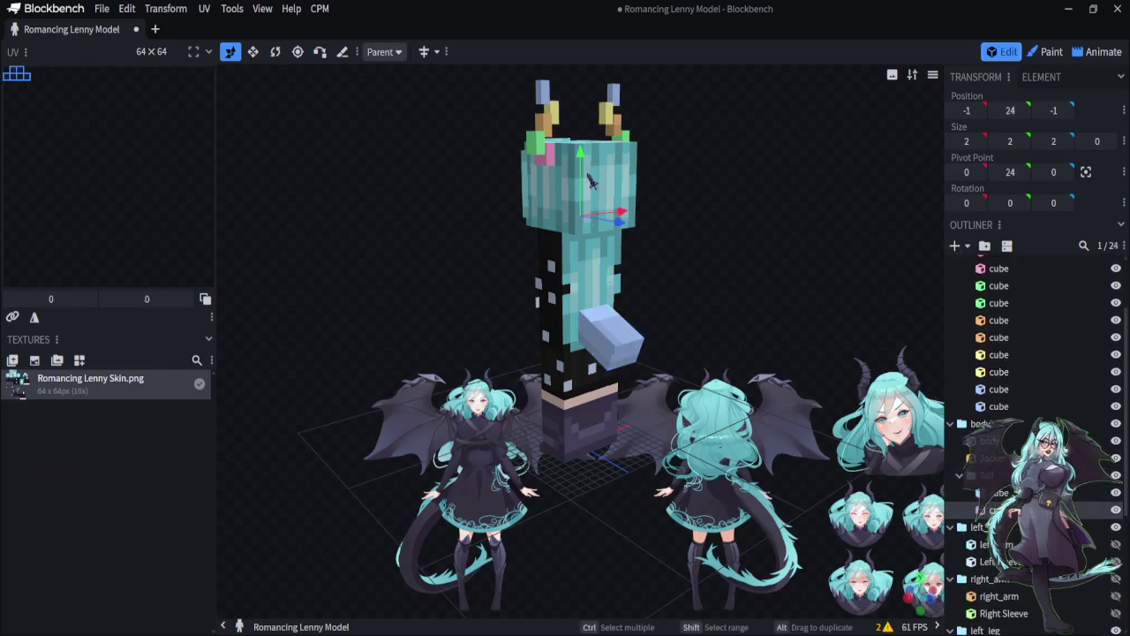
left_click_drag(583, 184, 621, 338)
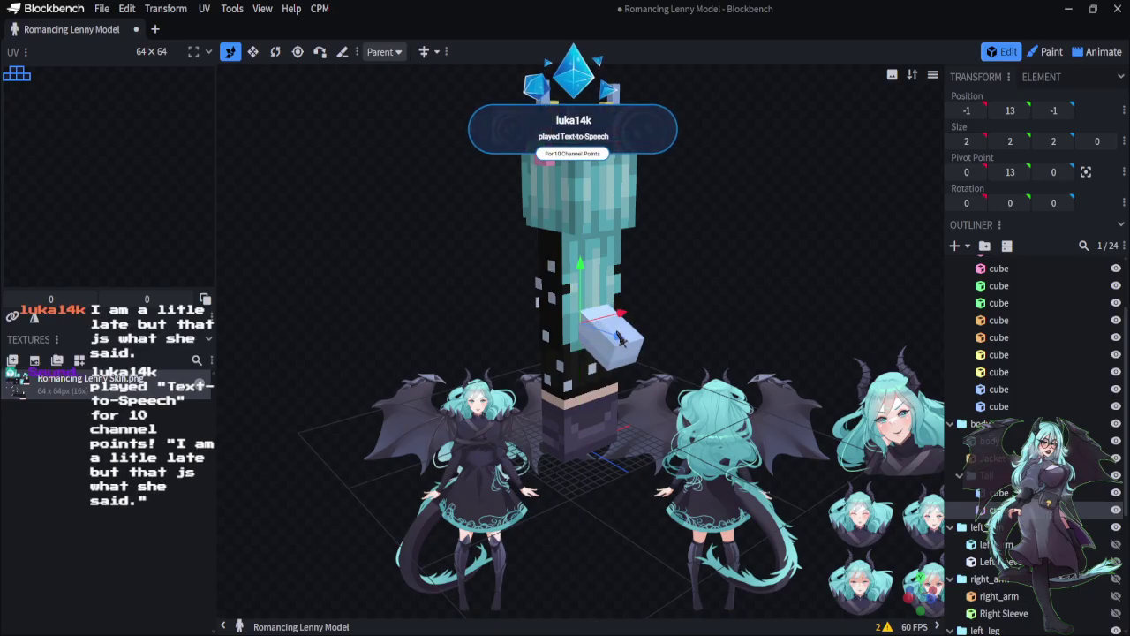
left_click_drag(621, 339, 663, 378)
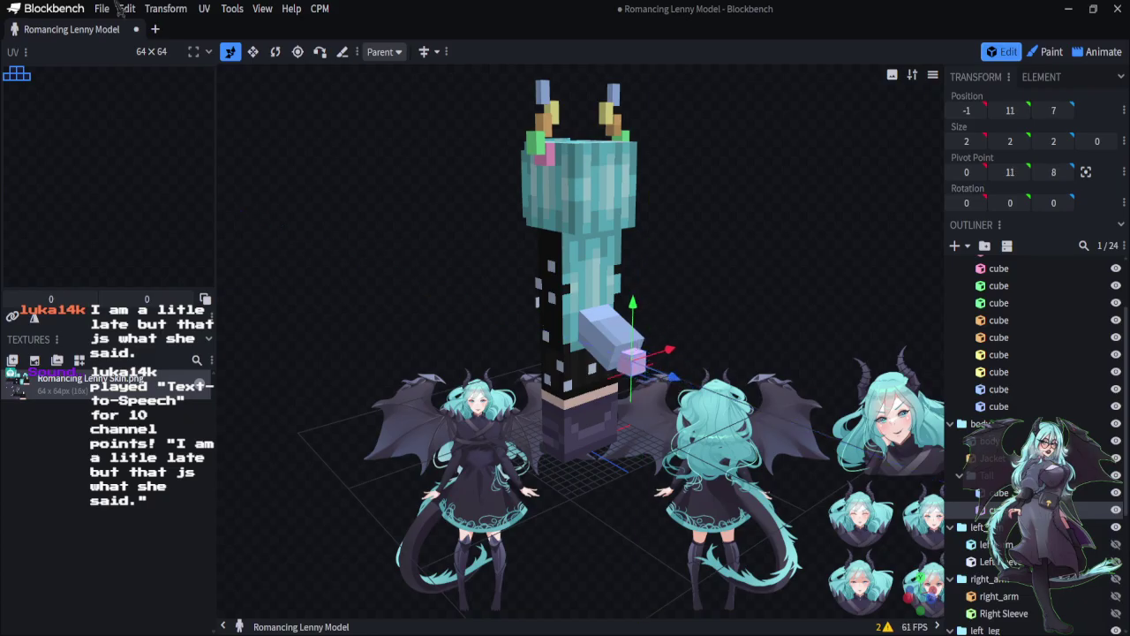
Resize the second tail cube to 7 long and 3.6 wide, keeping it centred with its X position at -1.8
left_click(254, 52)
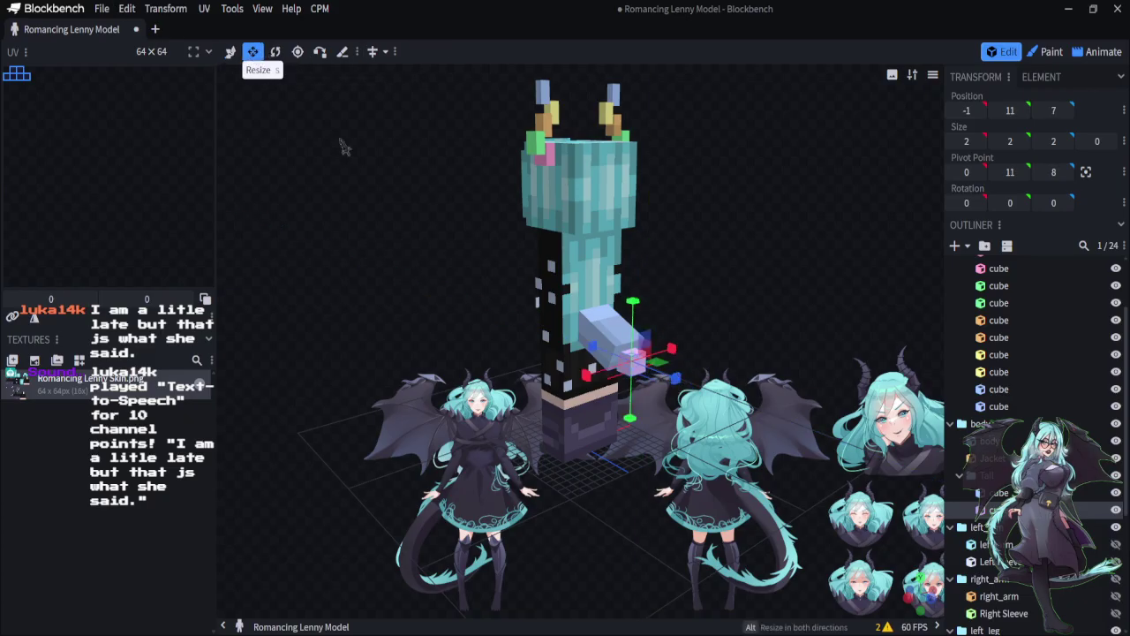
left_click_drag(675, 378, 727, 415)
left_click_drag(708, 474, 711, 474)
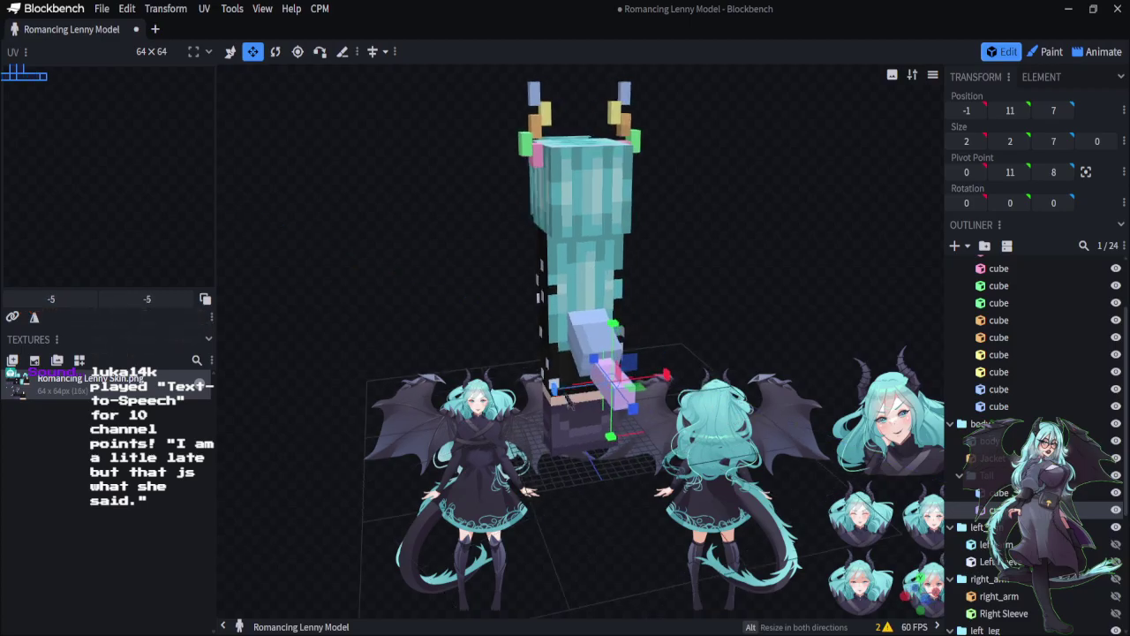
left_click_drag(562, 389, 550, 390)
left_click_drag(668, 386, 693, 390)
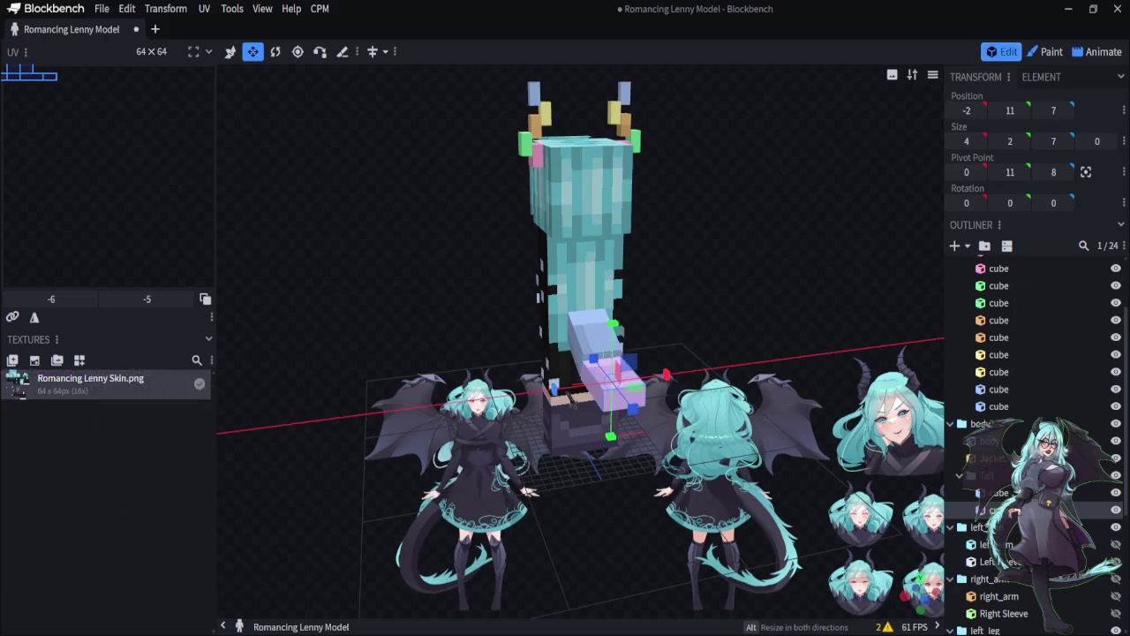
left_click_drag(571, 395, 574, 399)
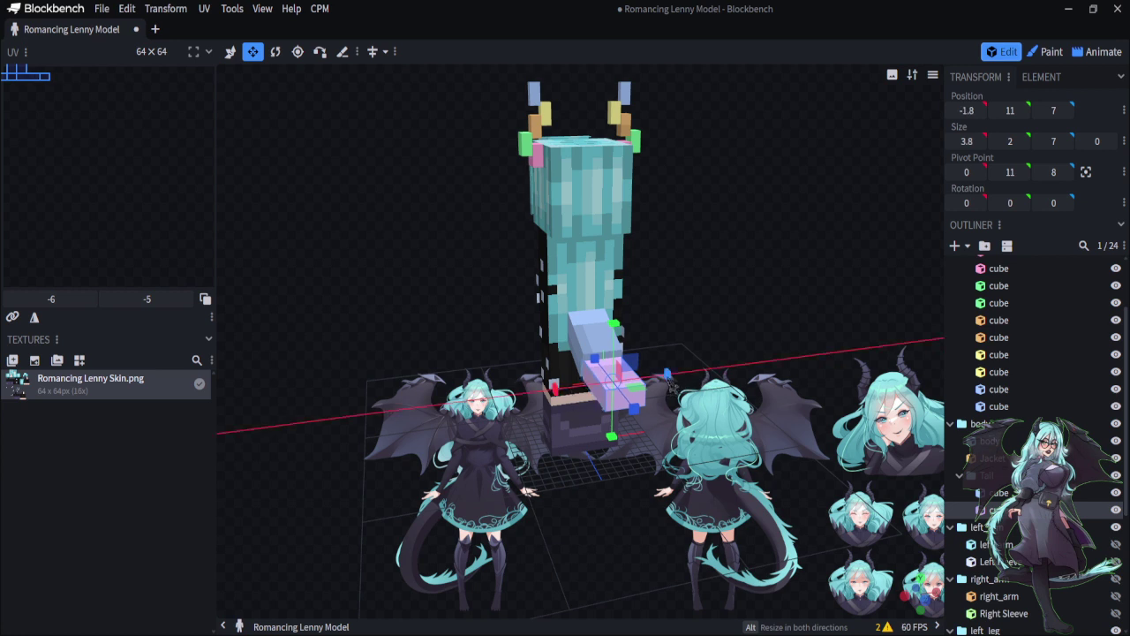
left_click_drag(671, 385, 667, 377)
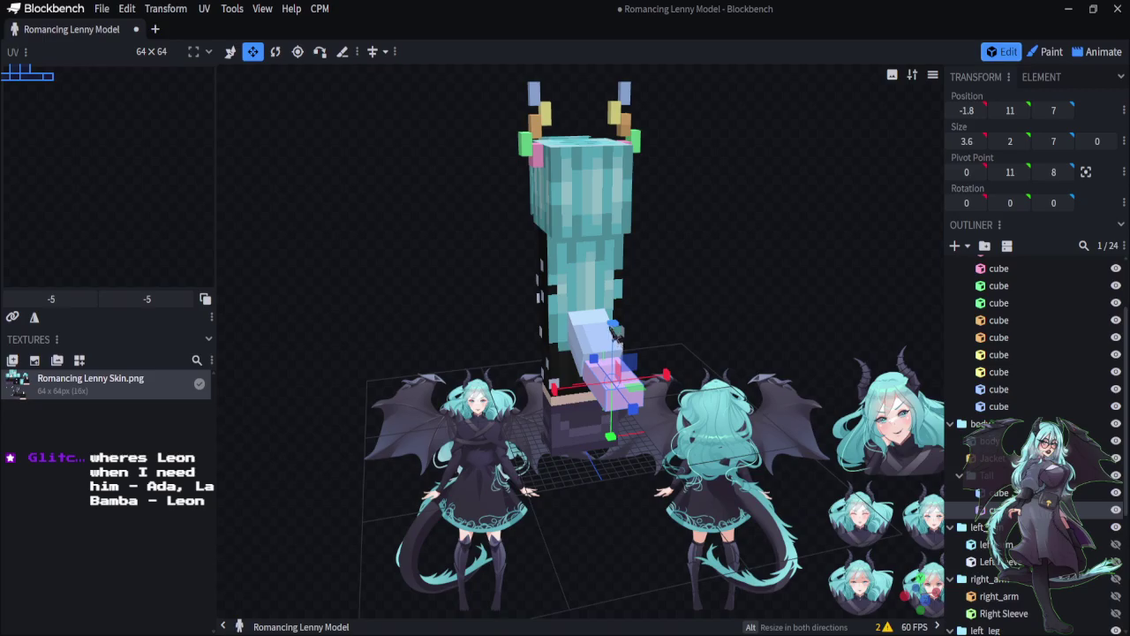
Increase the second tail cube's height to 2.4, extending its underside down to Y 10.8
left_click_drag(615, 332, 616, 329)
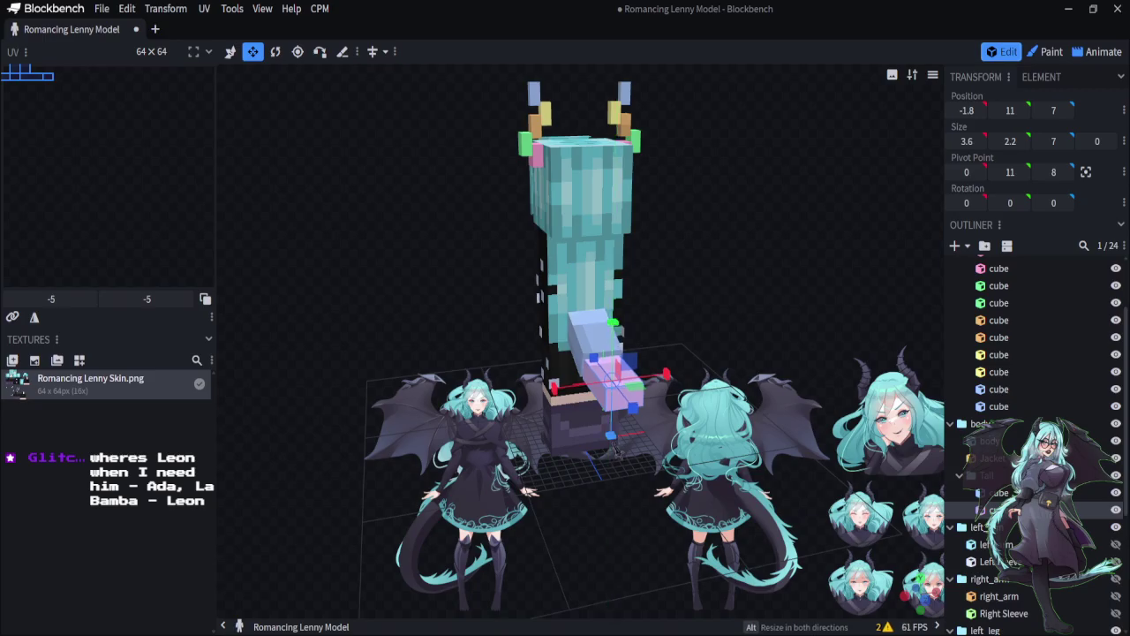
left_click_drag(611, 447, 614, 449)
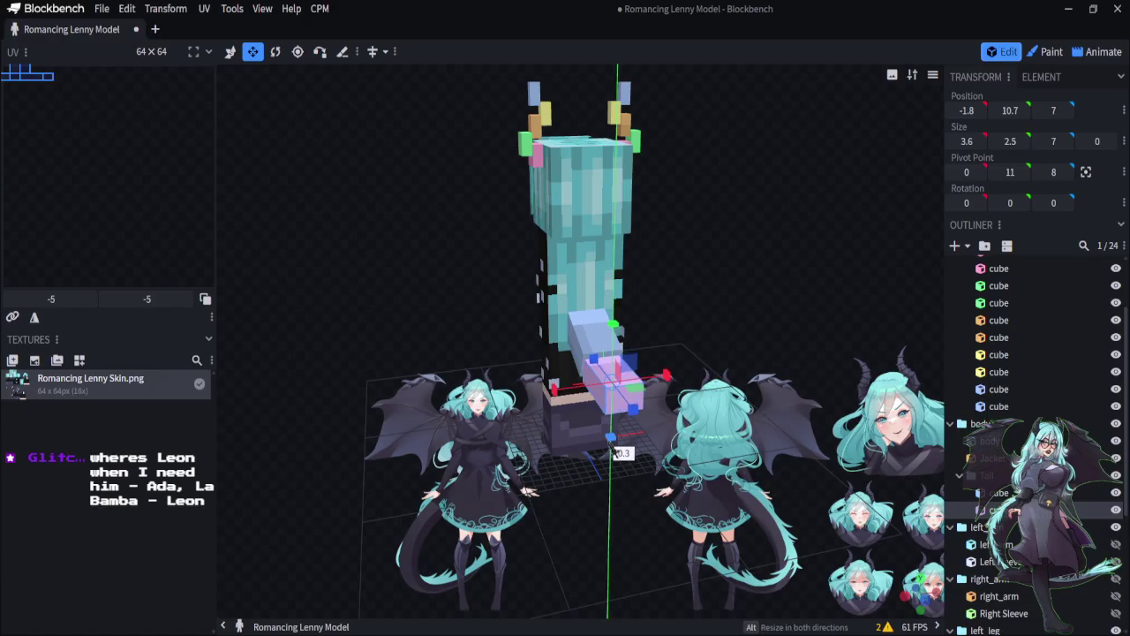
left_click_drag(612, 449, 614, 451)
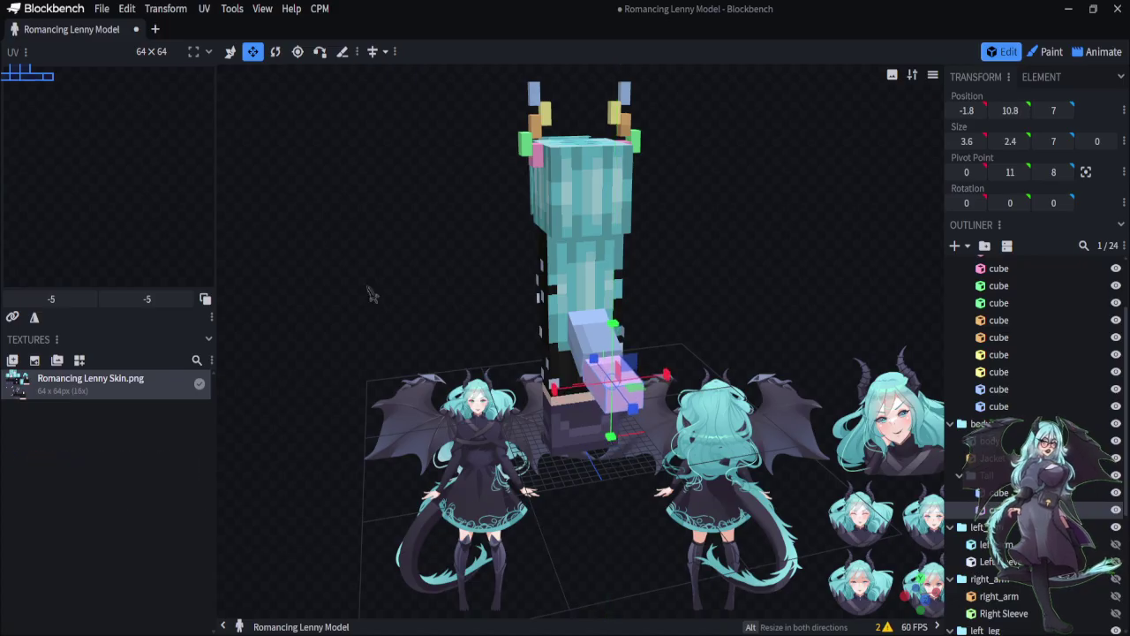
left_click_drag(371, 291, 410, 104)
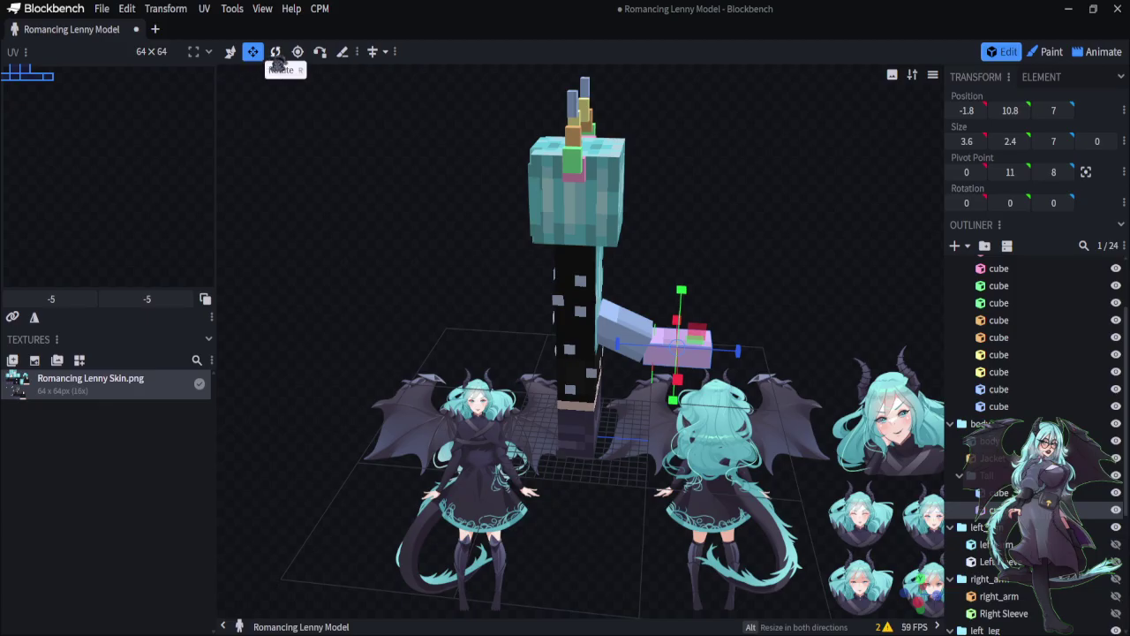
left_click(276, 53)
left_click_drag(659, 321, 679, 329)
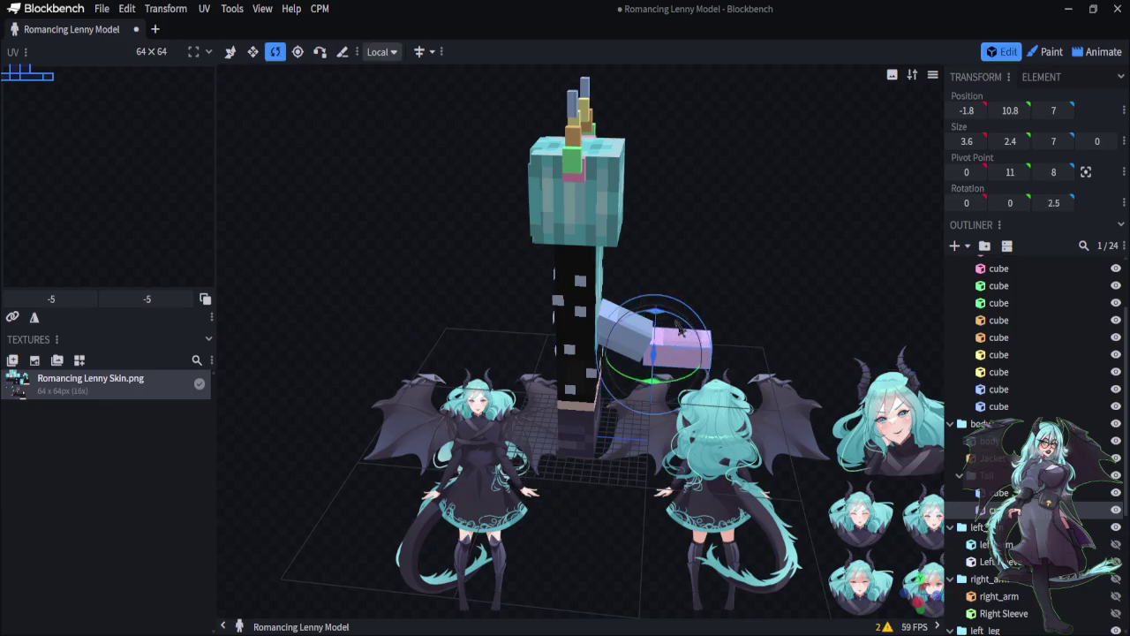
left_click_drag(795, 256, 623, 243)
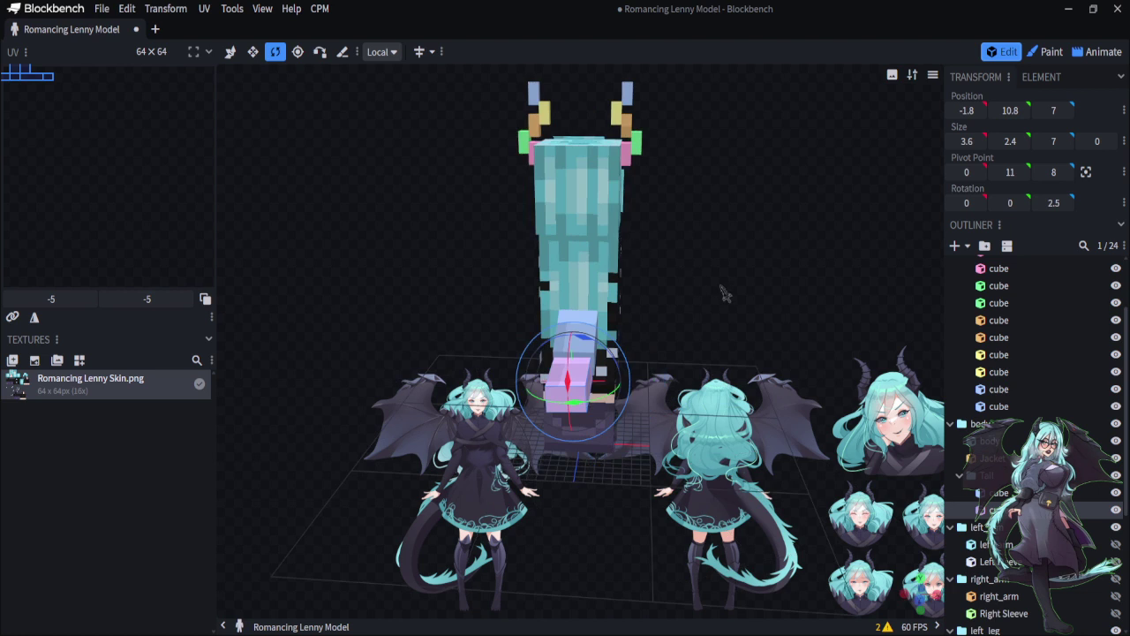
key("ctrl+z")
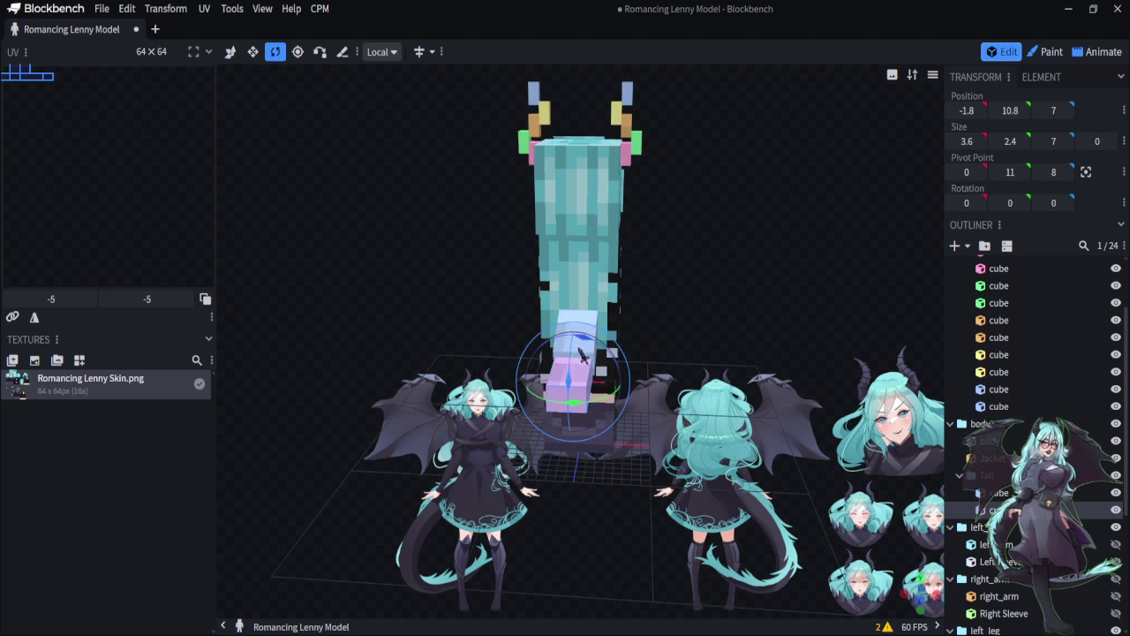
Tilt the second tail cube 27.5° about the X axis and slide it toward the first segment to Z 6
left_click_drag(574, 382, 583, 408)
left_click_drag(641, 500, 556, 536)
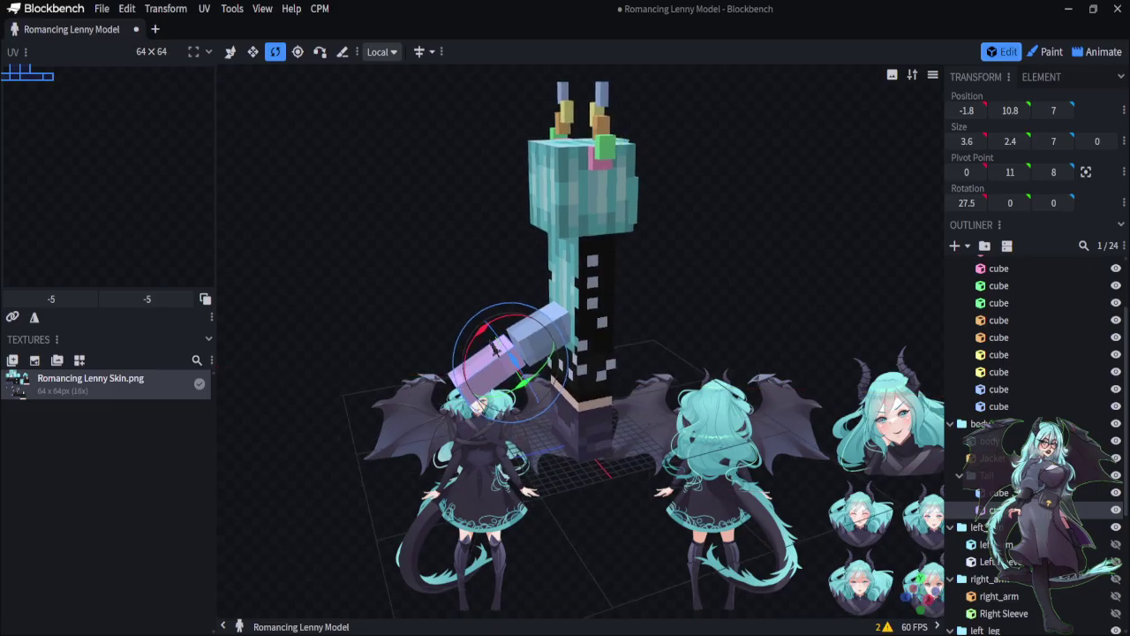
left_click(230, 51)
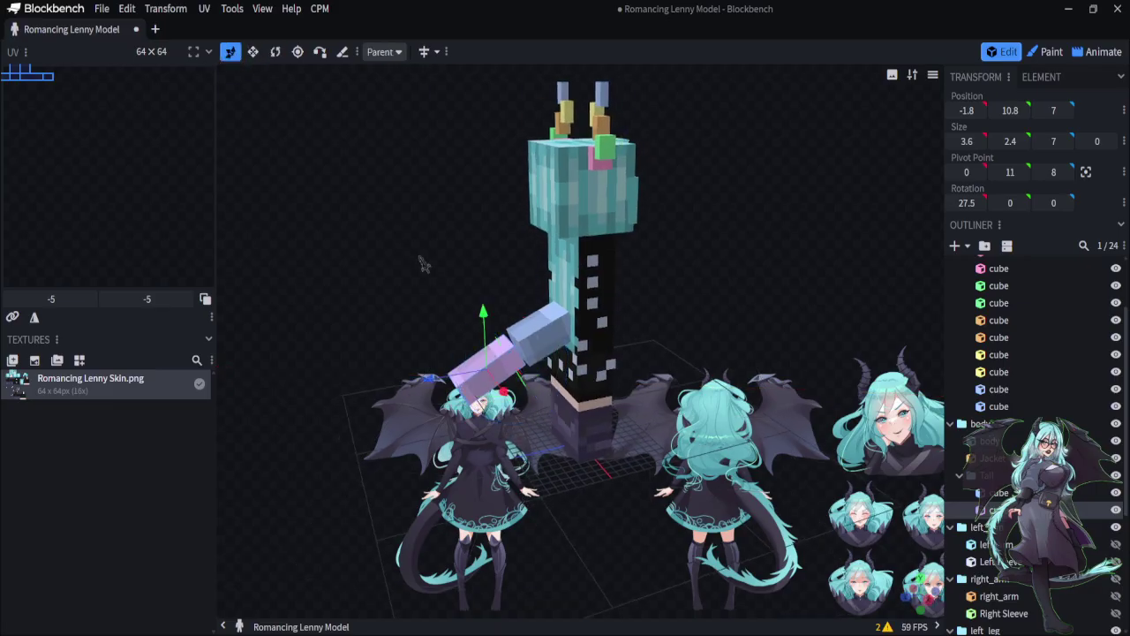
left_click_drag(442, 381, 452, 392)
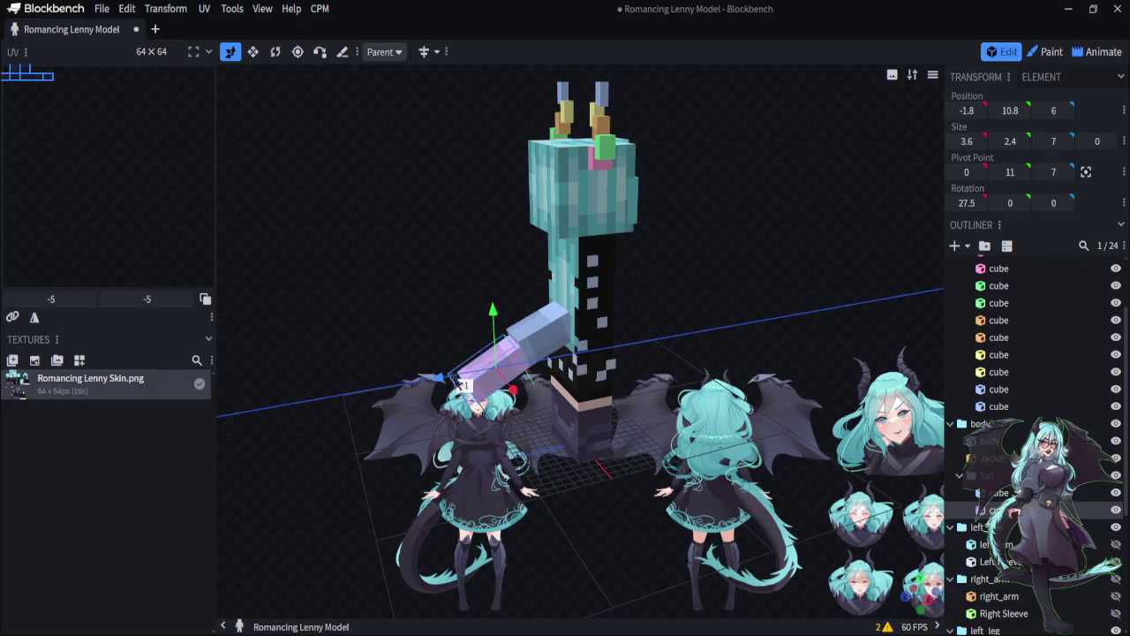
Add a third cube to the Tail group and place it at the second segment's end, at Y 8, Z 13
left_click_drag(565, 530, 369, 516)
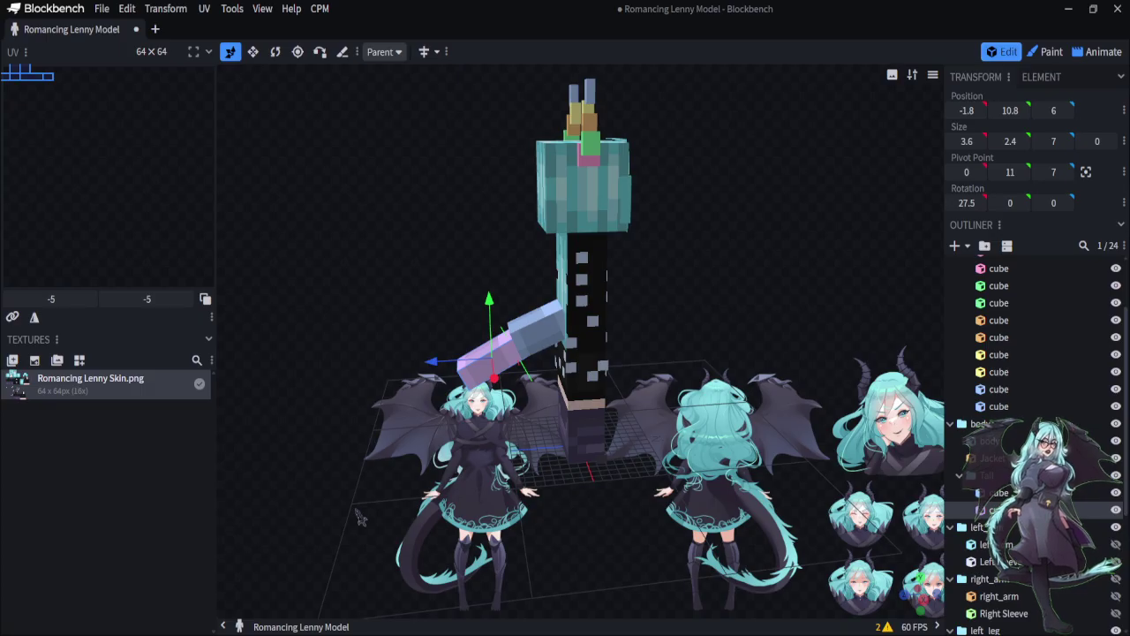
left_click_drag(362, 519, 539, 530)
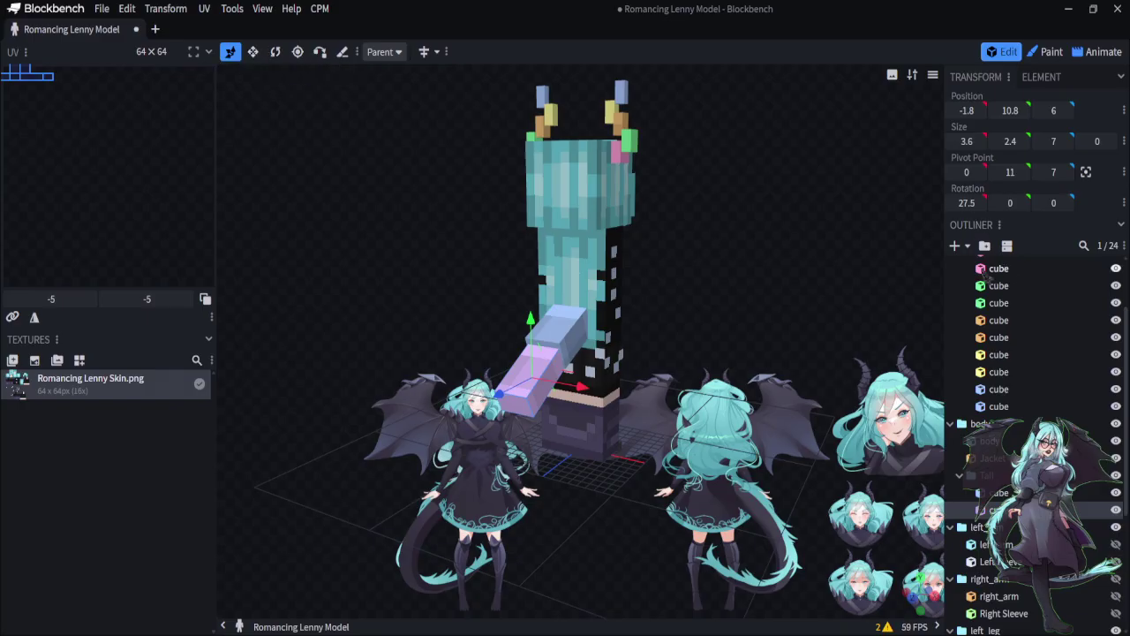
left_click(955, 249)
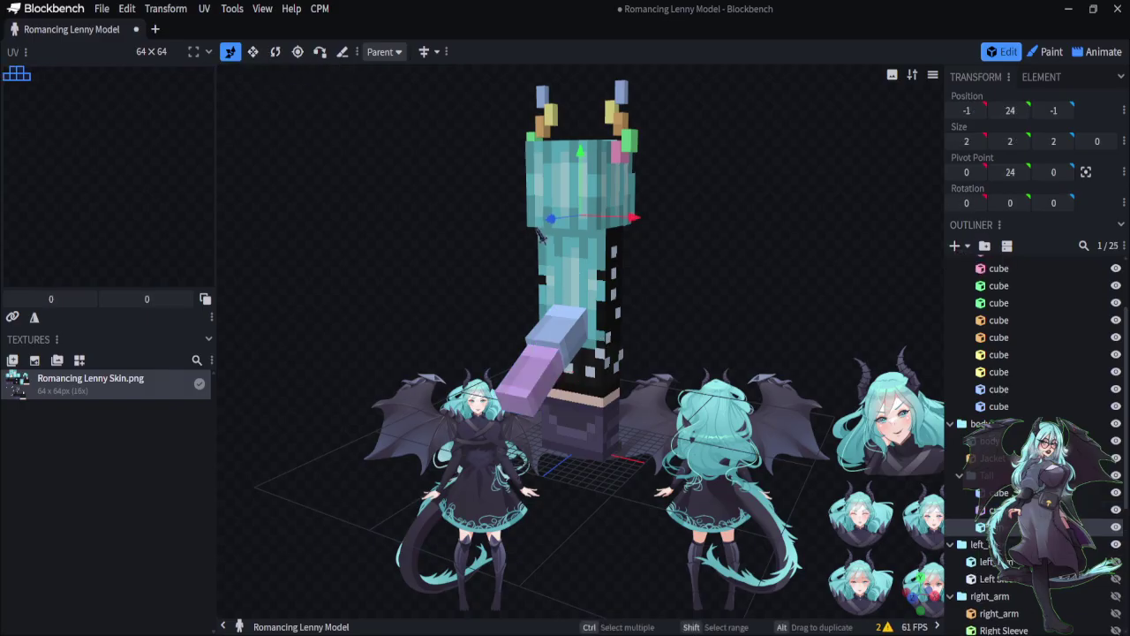
left_click_drag(559, 234, 490, 266)
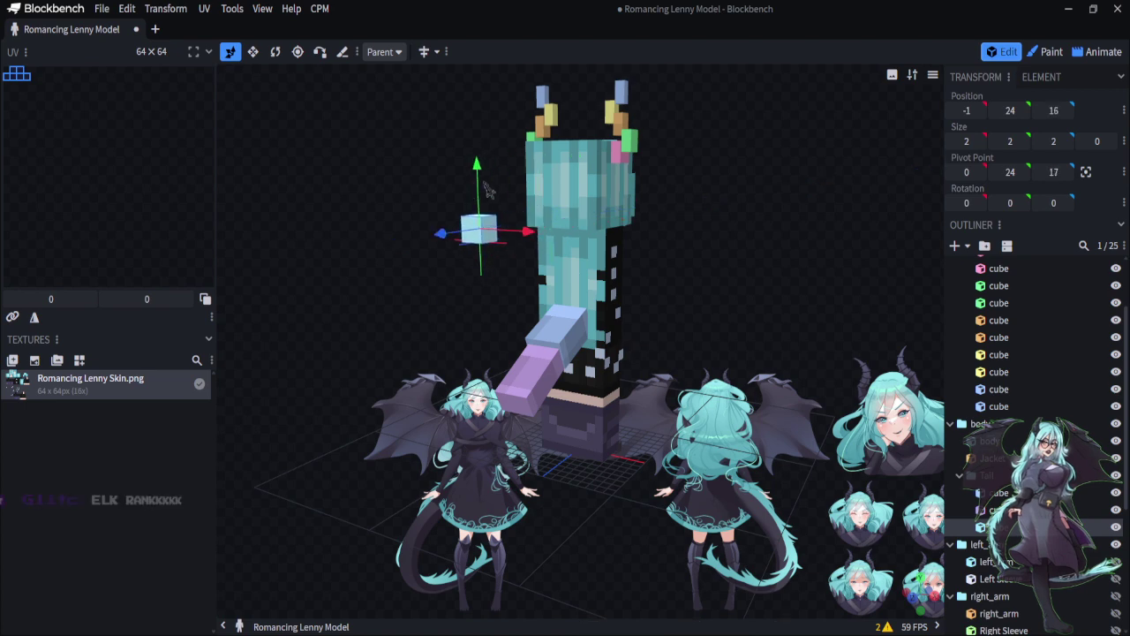
mouse_move(484, 189)
left_mouse_down()
mouse_move(484, 271)
mouse_move(486, 203)
left_mouse_up()
left_click_drag(442, 265, 457, 422)
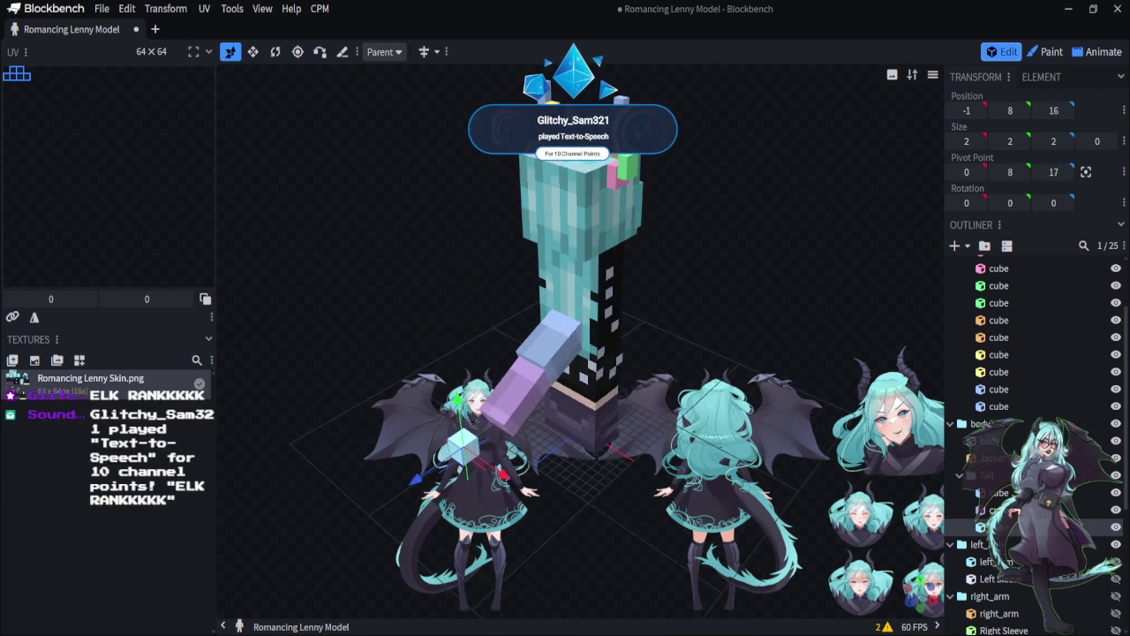
left_click_drag(461, 473, 500, 440)
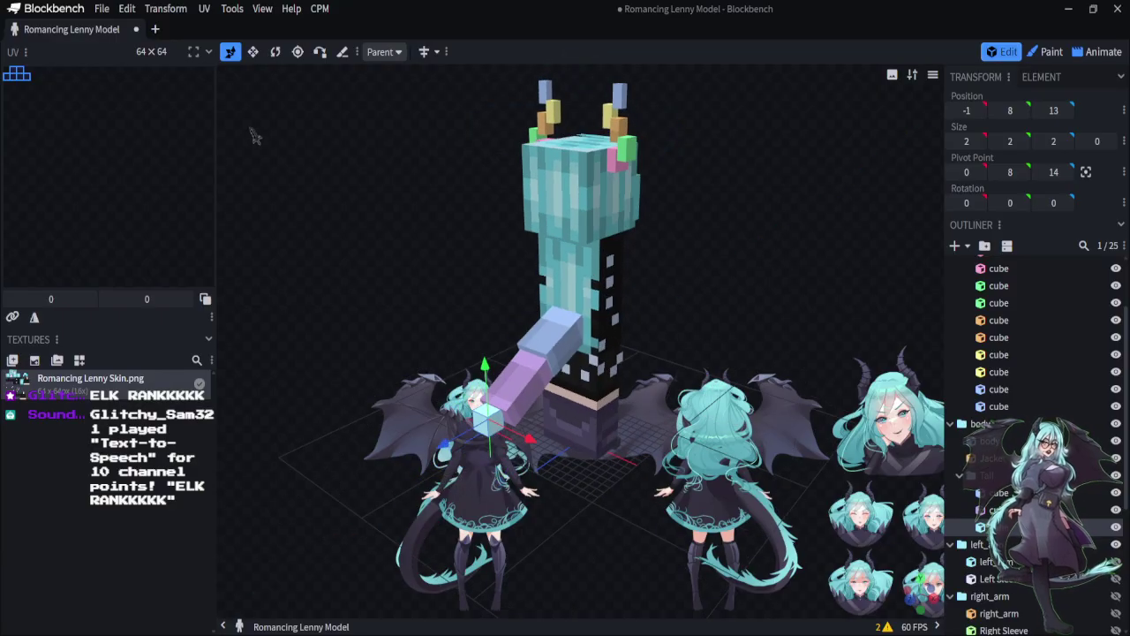
Lengthen the third tail cube to 5 along Z and tilt it 25° about the X axis
left_click(255, 53)
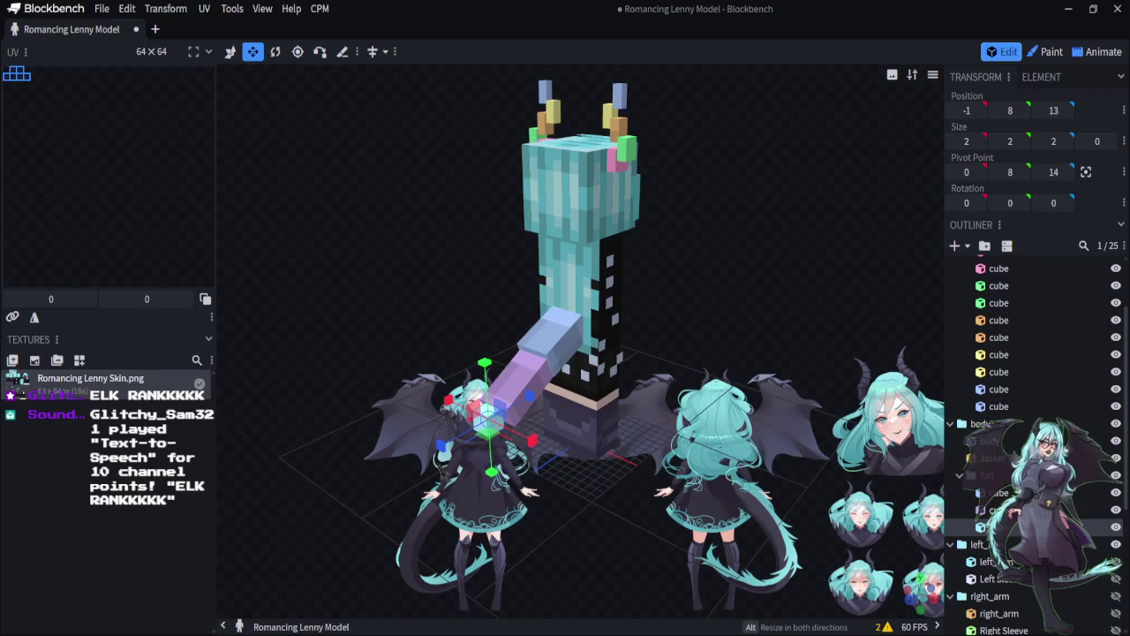
left_click_drag(439, 445, 390, 387)
left_click(276, 52)
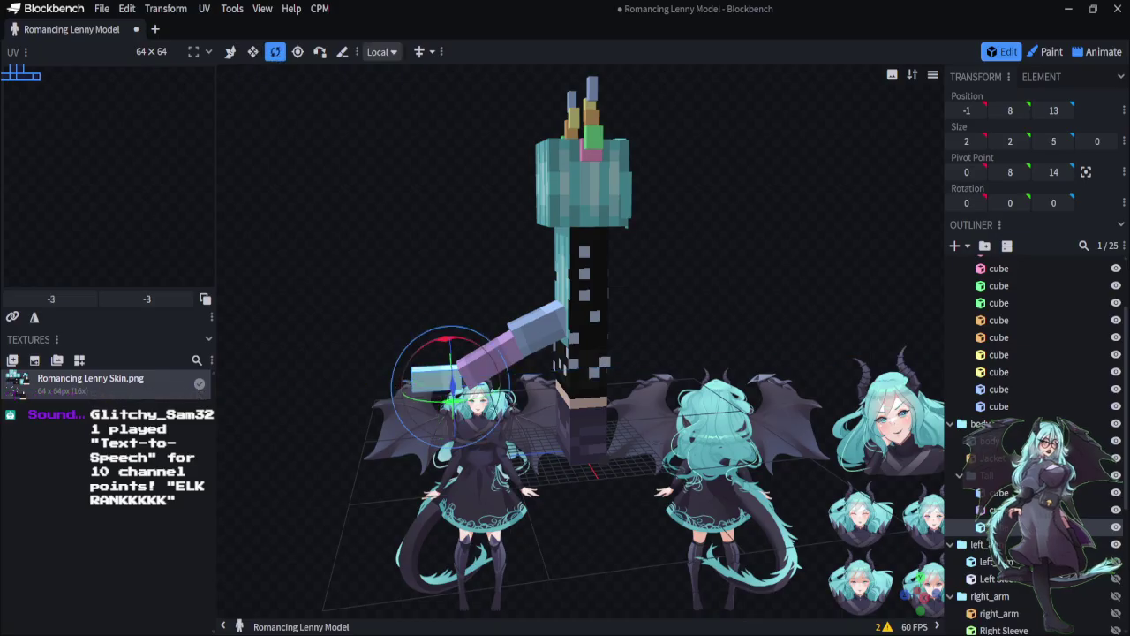
left_click_drag(447, 339, 423, 349)
left_click_drag(529, 265, 618, 268)
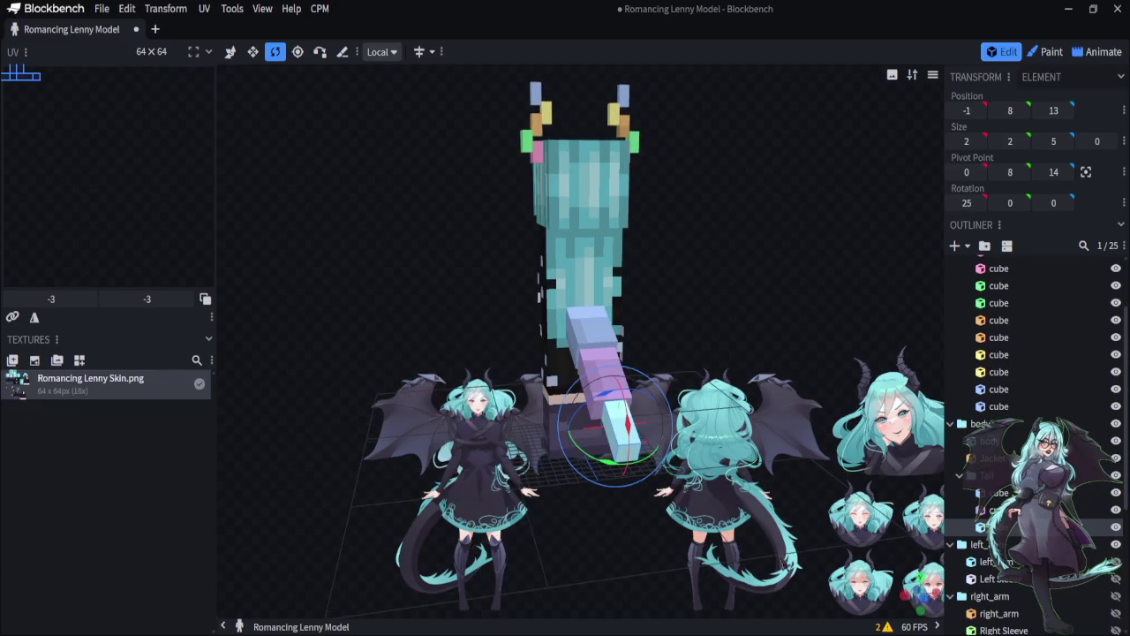
Slide the third tail cube toward the second segment to Z 12 and widen it to 2.4, centred with its X position at -1.2
left_click(230, 51)
left_click_drag(574, 264, 397, 353)
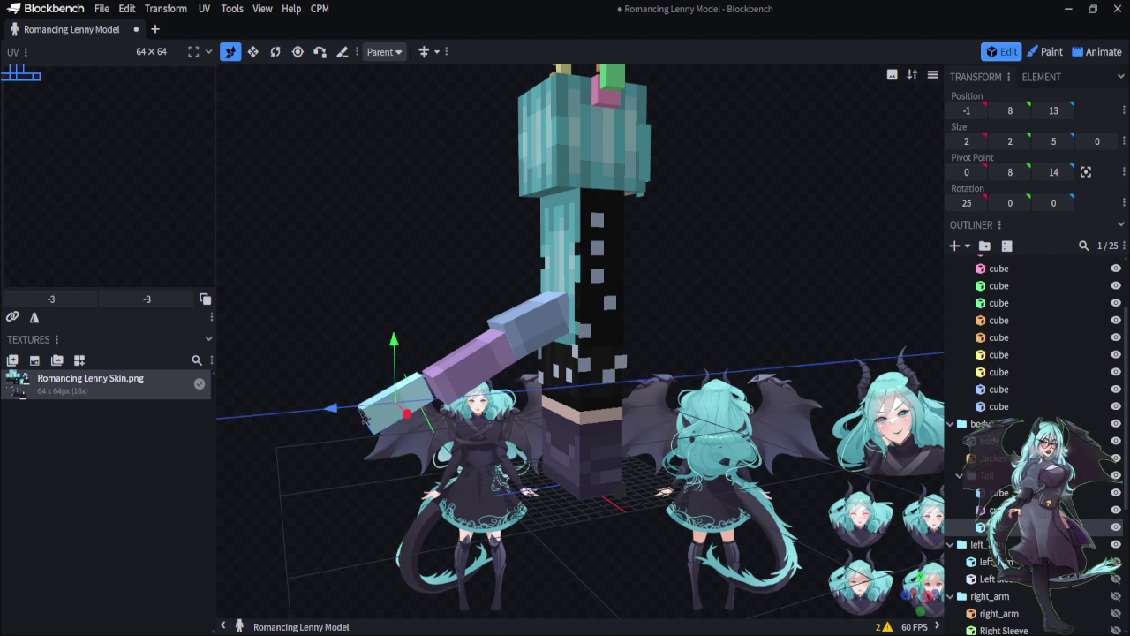
left_click_drag(362, 419, 340, 411)
left_click_drag(437, 541, 518, 556)
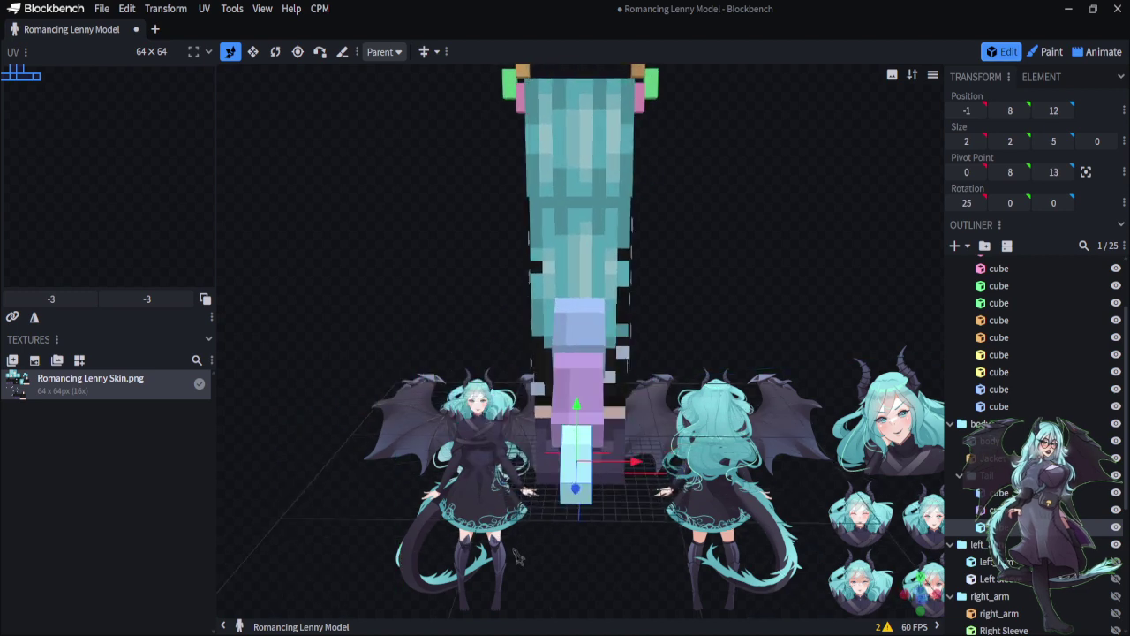
left_click(252, 53)
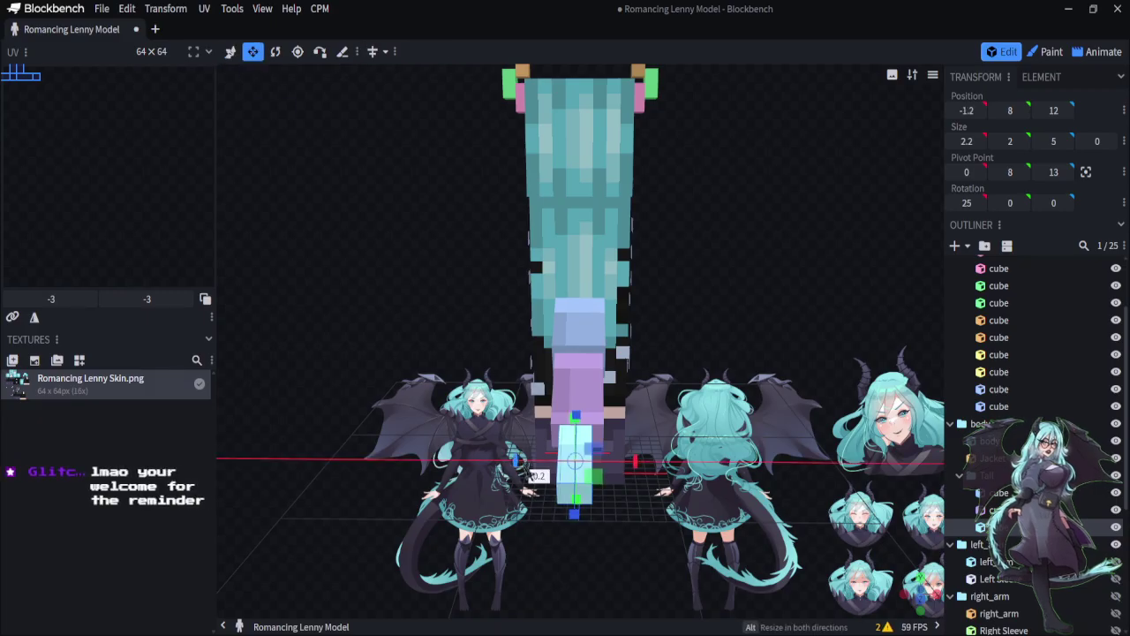
left_click_drag(530, 476, 534, 477)
left_click_drag(640, 472, 724, 548)
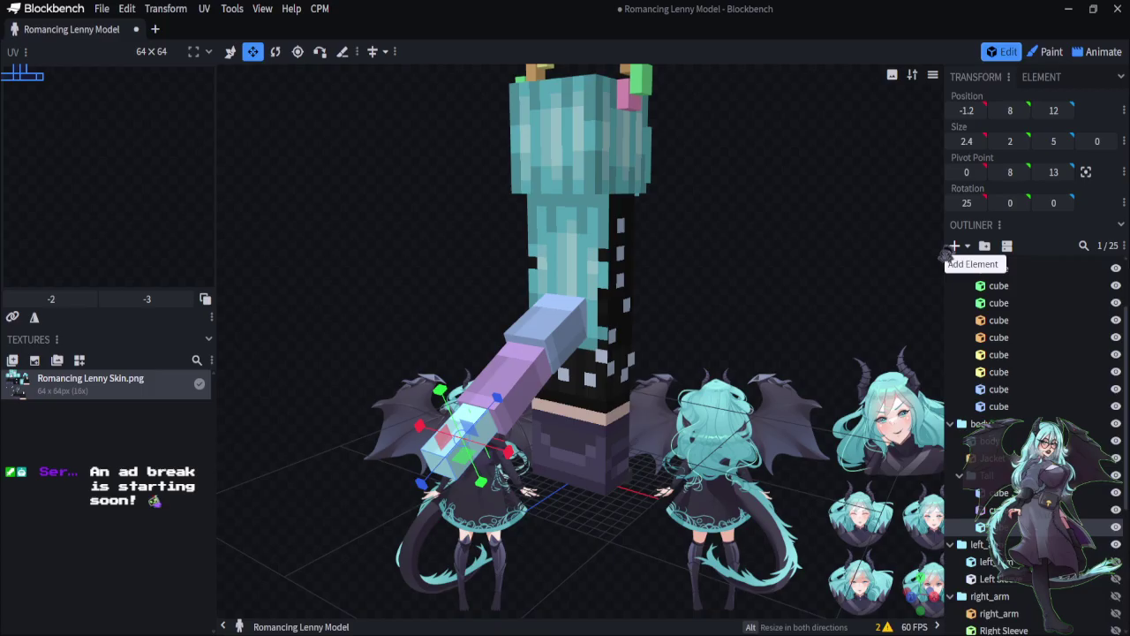
Add a fourth cube to the Tail group and place it at the third segment's end, at Y 6, Z 17
left_click(952, 248)
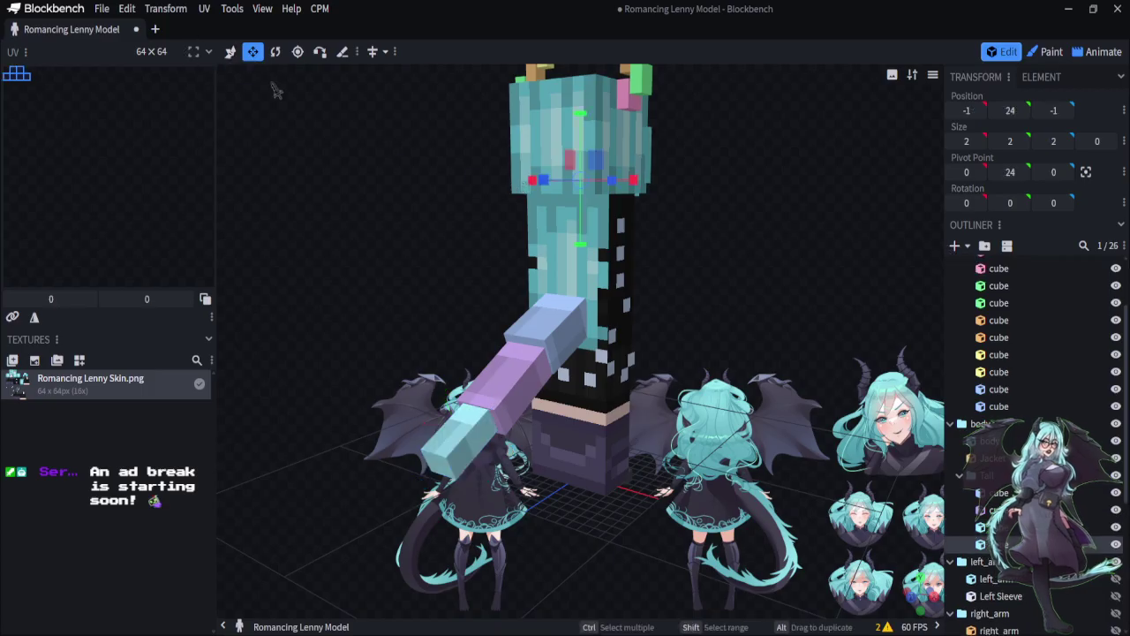
left_click(231, 51)
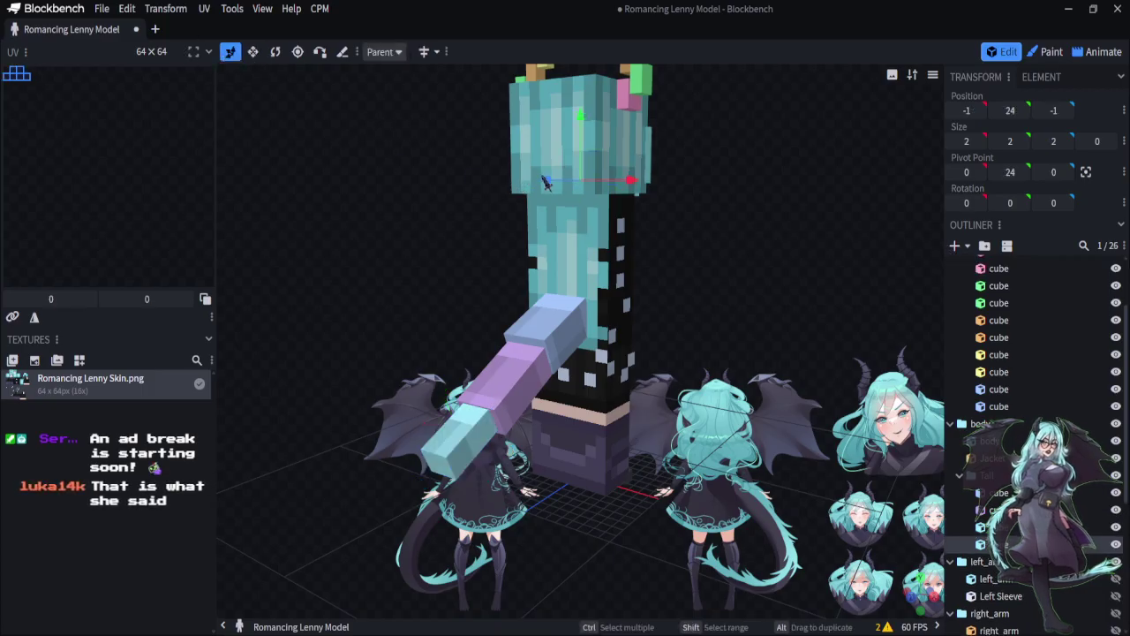
left_click_drag(547, 181, 378, 511)
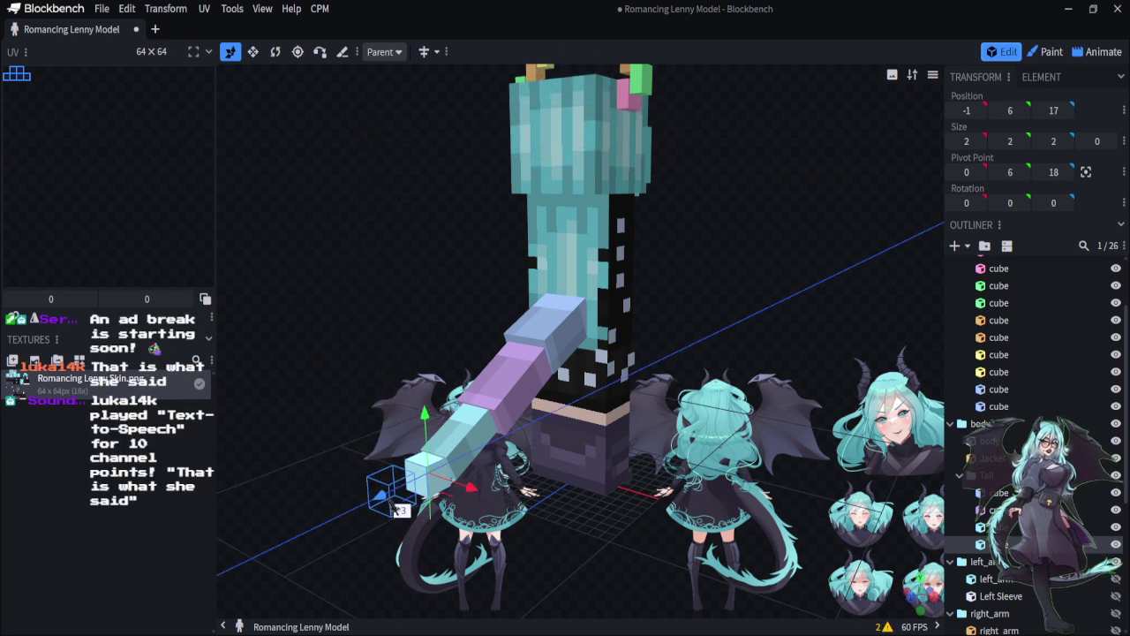
left_click_drag(594, 572, 530, 544)
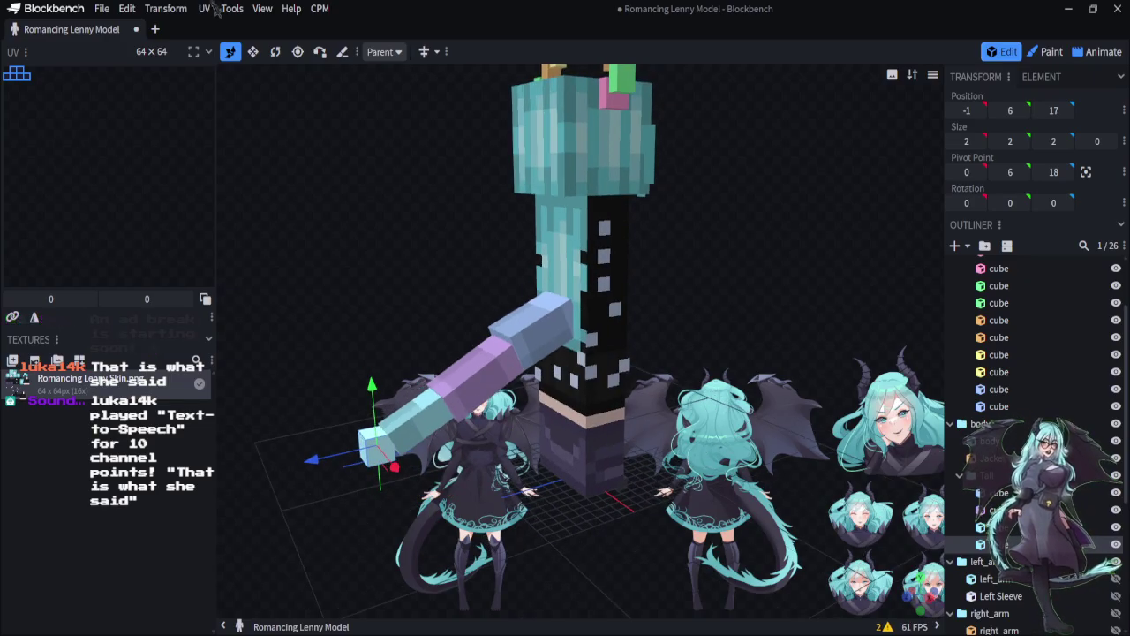
Resize the fourth tail cube to 1 wide, 1 high and 4 long
left_click(253, 54)
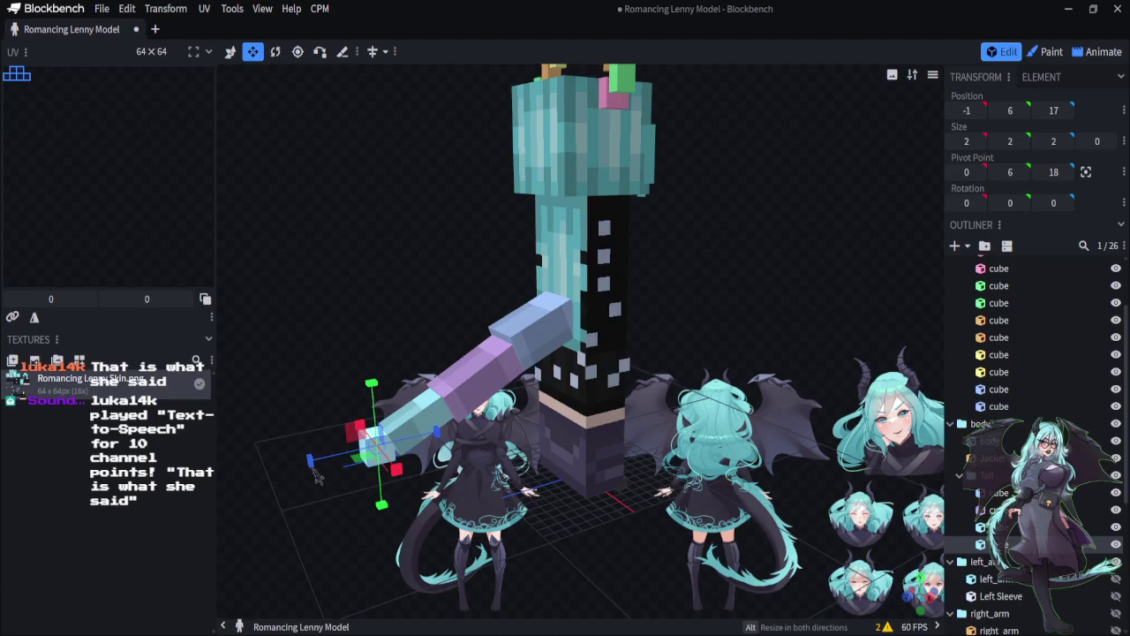
left_click_drag(315, 472, 308, 477)
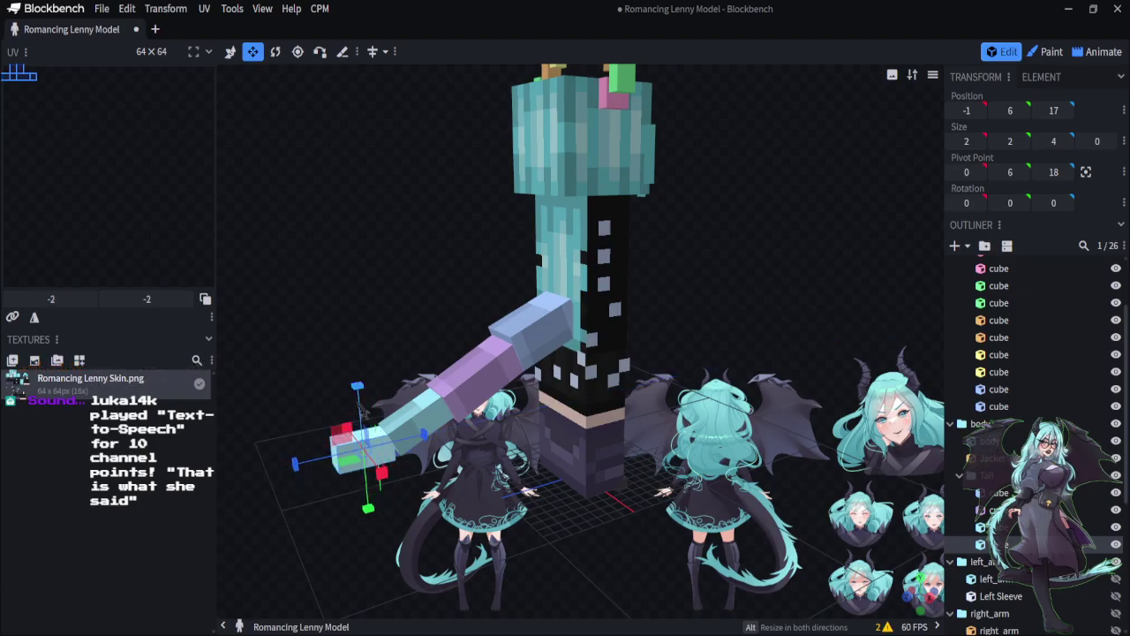
left_click_drag(361, 409, 336, 428)
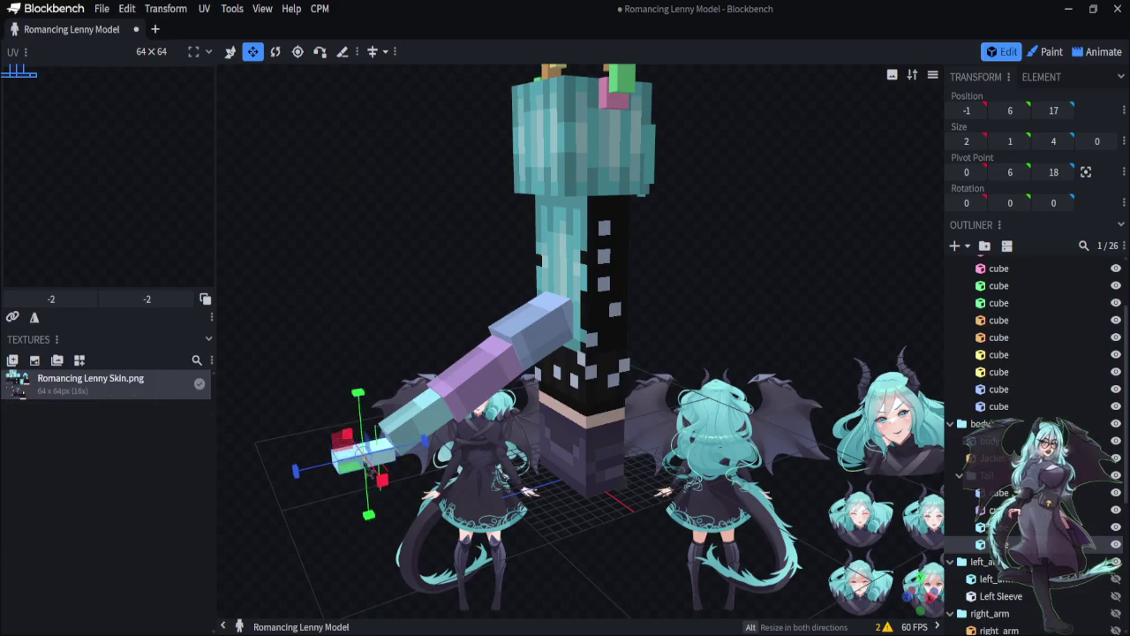
left_click_drag(402, 494, 438, 543)
left_click_drag(575, 579, 389, 265)
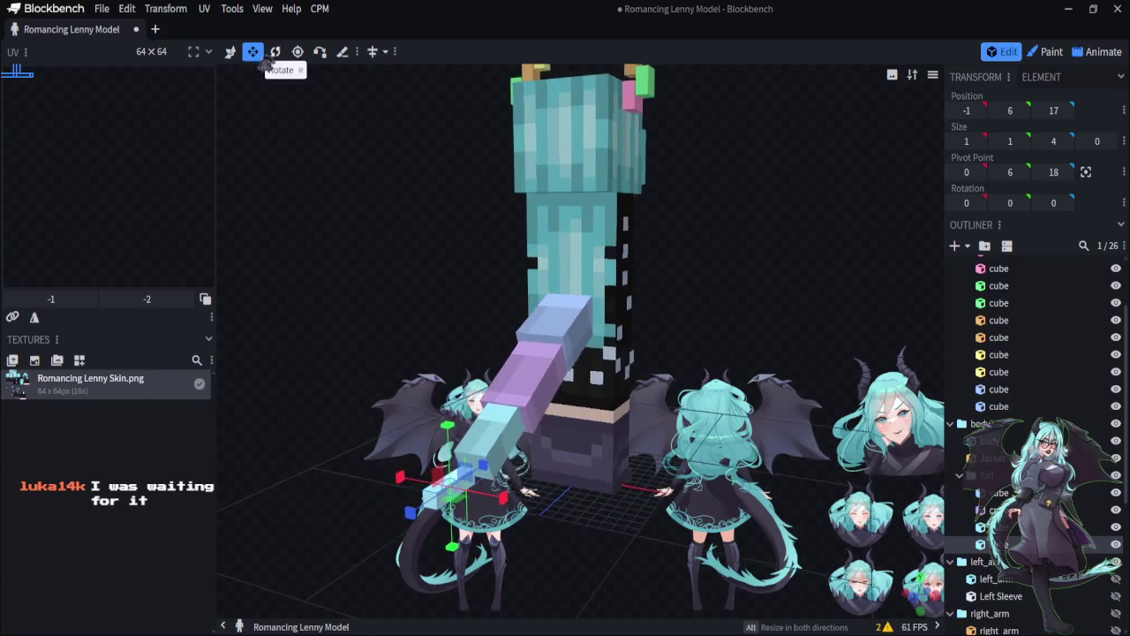
Tilt the fourth tail cube 20° about the X axis
left_click(275, 52)
left_click_drag(441, 481, 446, 478)
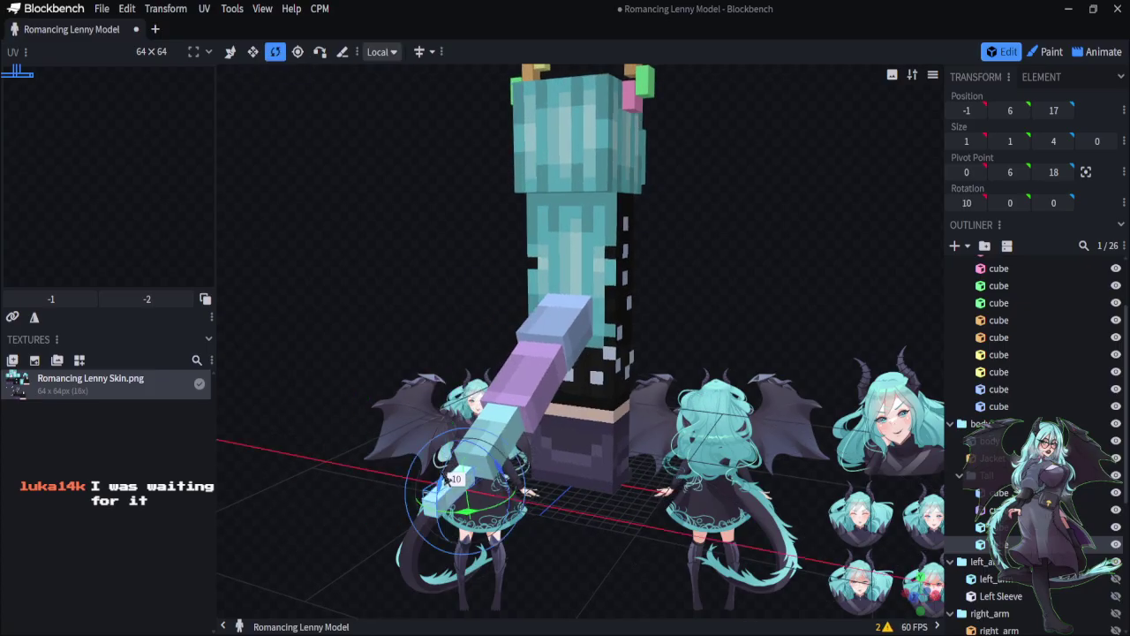
left_click_drag(609, 582, 677, 587)
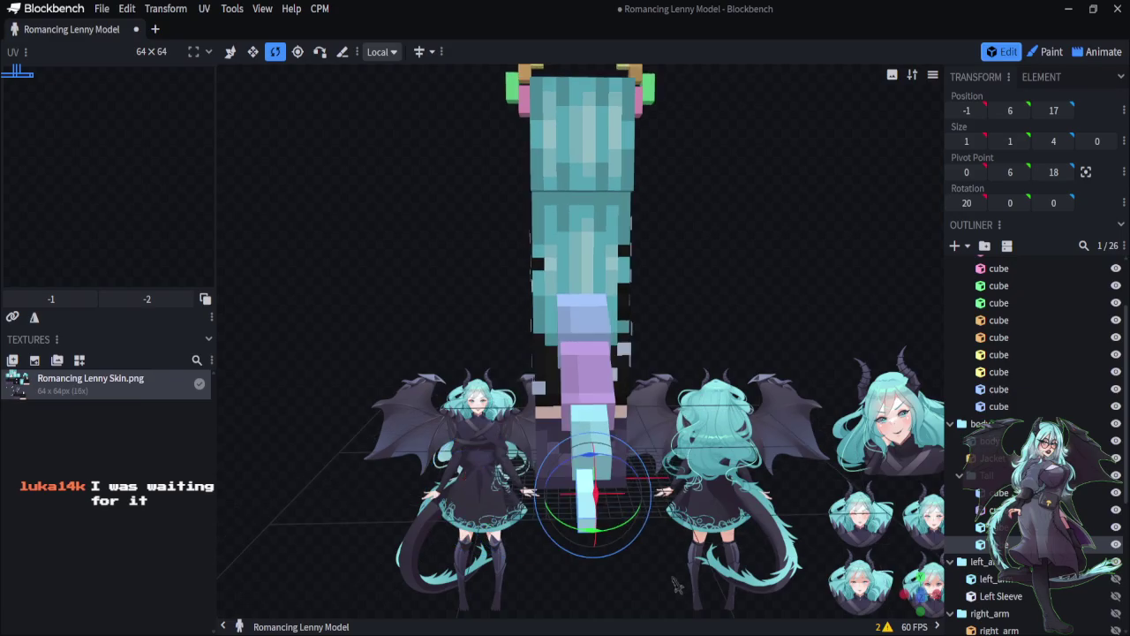
Shift the fourth tail cube sideways and enlarge it to 2 wide and 1.5 high, with its X position at -1.1
left_click(229, 51)
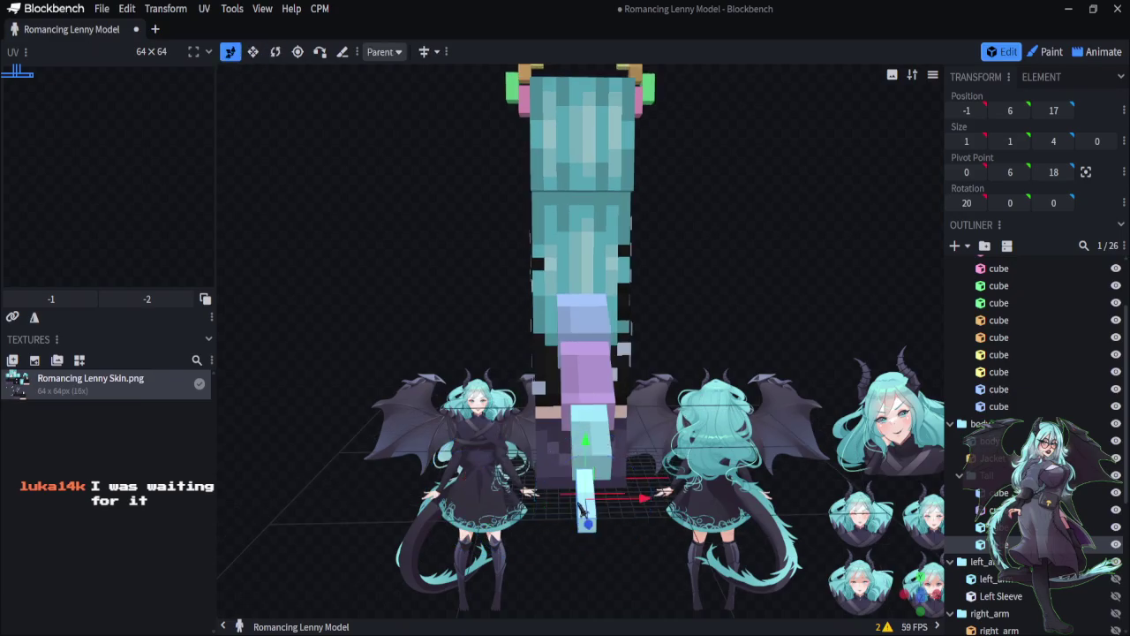
mouse_move(622, 505)
left_mouse_down()
mouse_move(660, 497)
mouse_move(622, 509)
left_mouse_up()
left_click(252, 51)
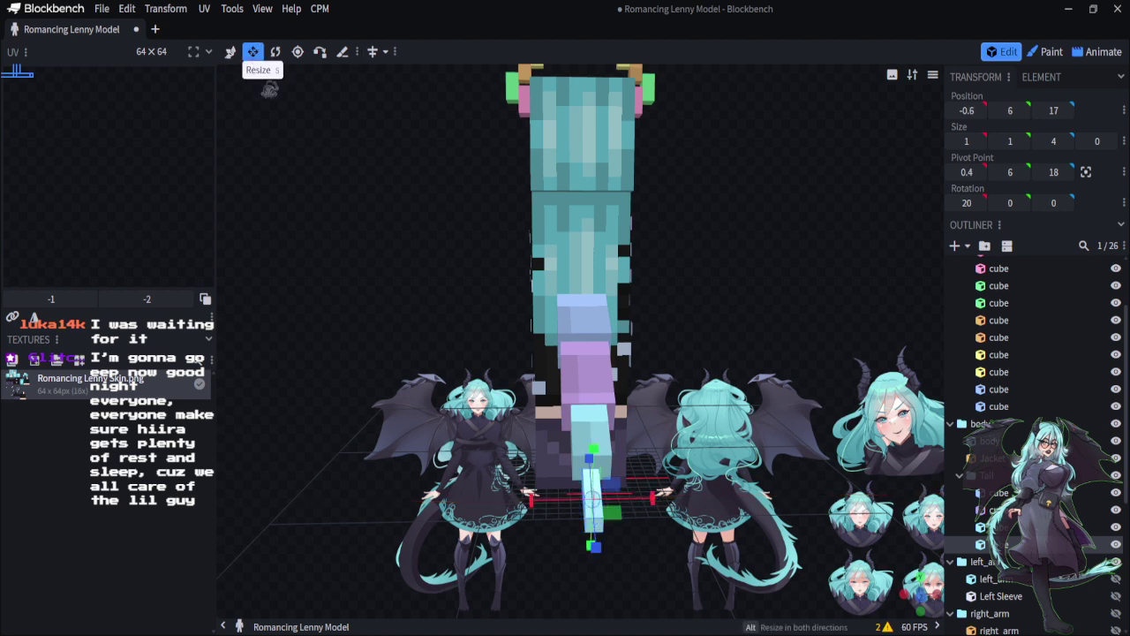
left_click_drag(597, 464, 600, 450)
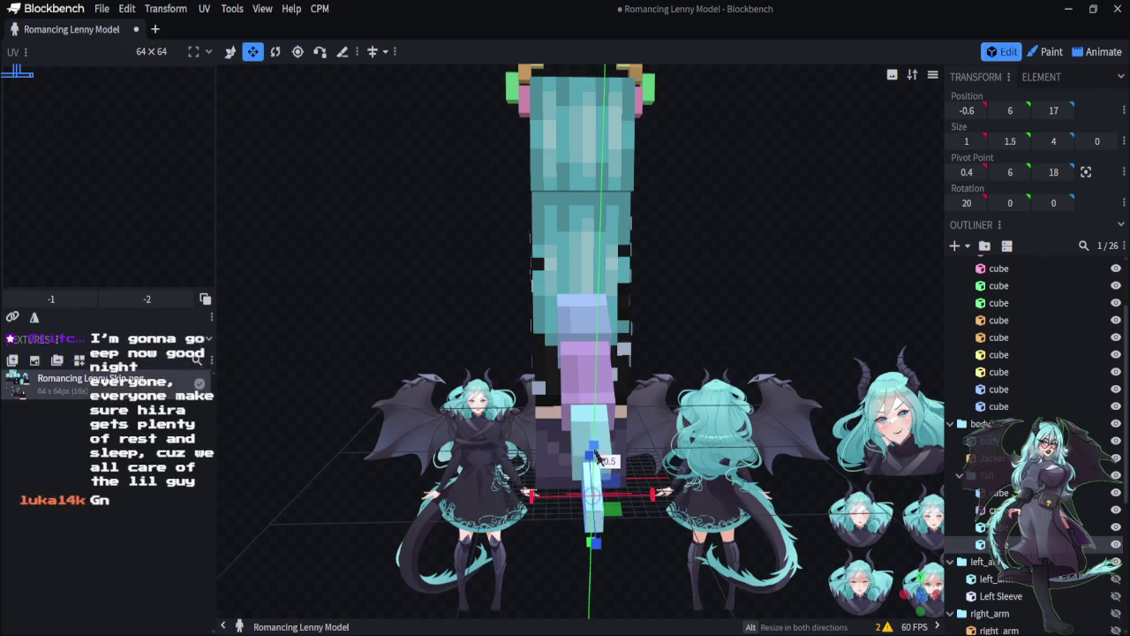
left_click_drag(598, 452, 596, 468)
left_click_drag(541, 509, 532, 511)
left_click_drag(649, 495, 657, 449)
Align the fourth tail cube with the third segment's end by moving it to X -1, Y 6.2, Z 16
left_click(584, 304)
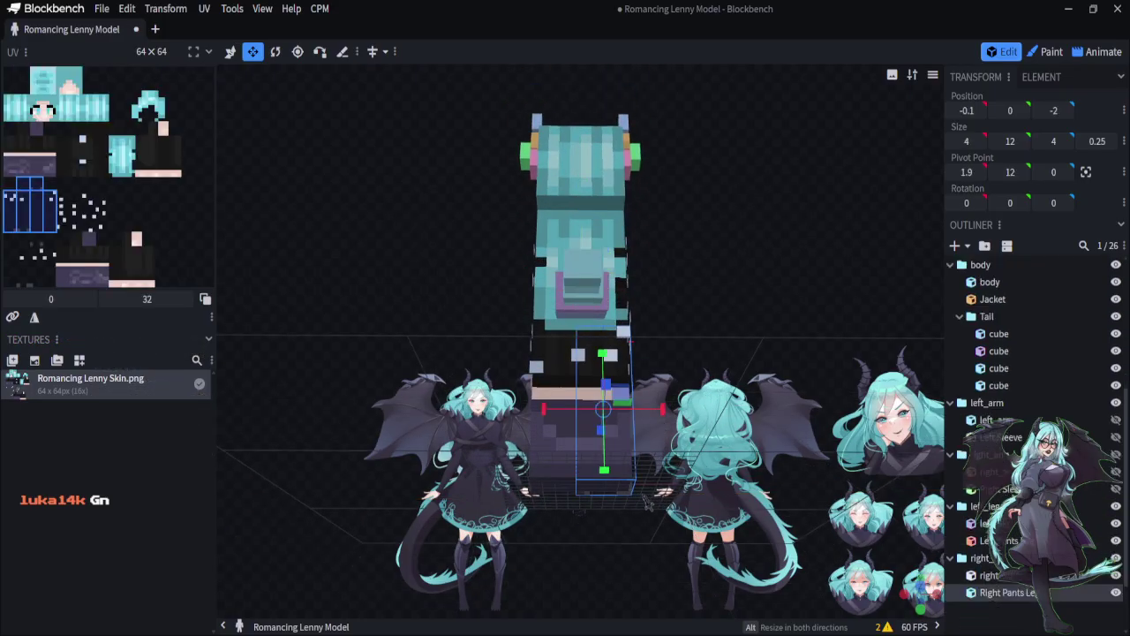
left_click_drag(682, 524, 253, 8)
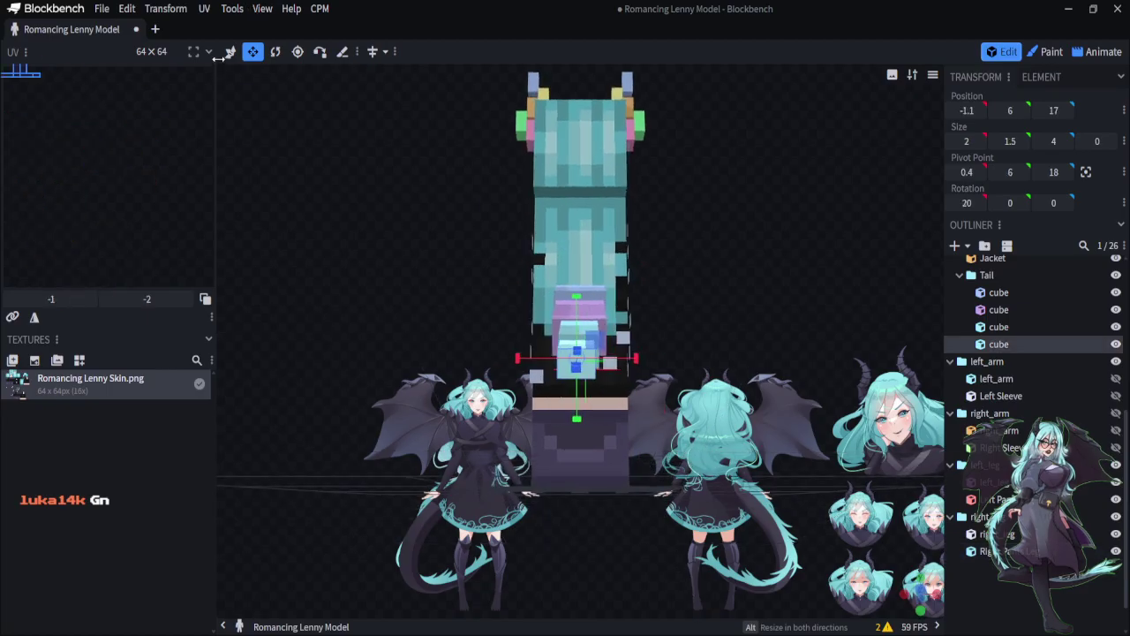
left_click(230, 52)
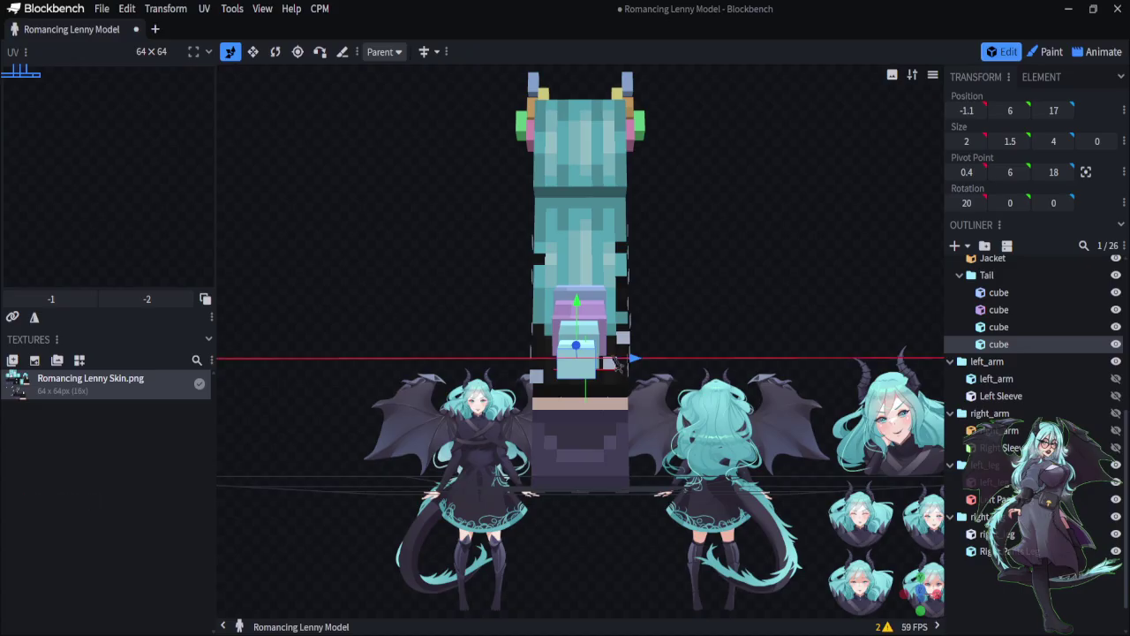
left_click_drag(618, 364, 609, 416)
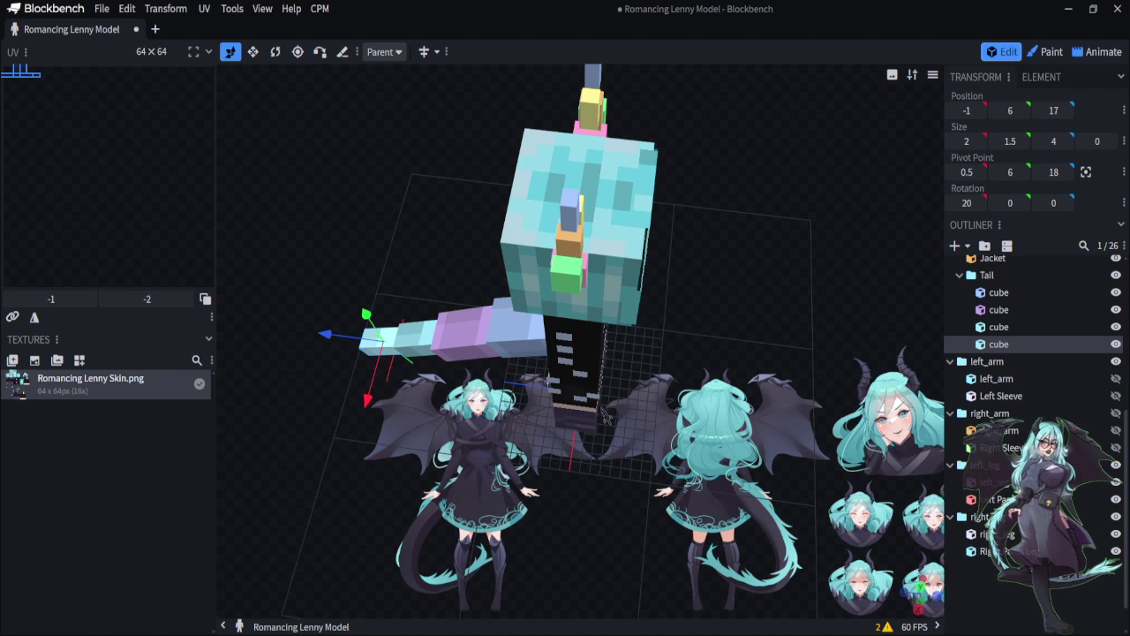
left_click_drag(422, 459, 441, 286)
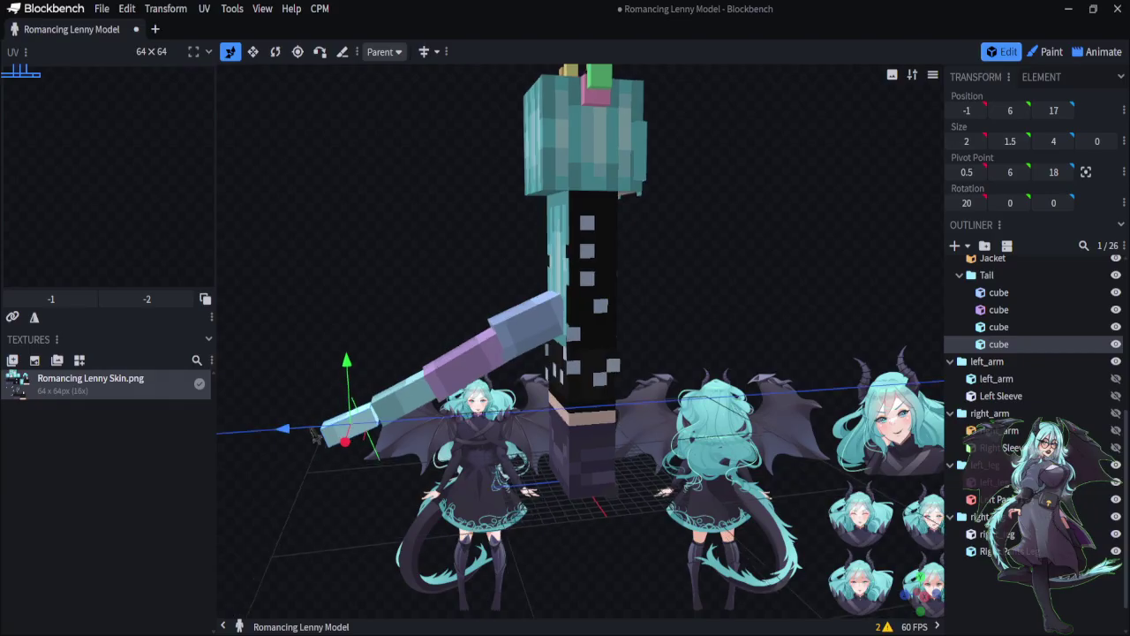
left_click_drag(318, 433, 363, 378)
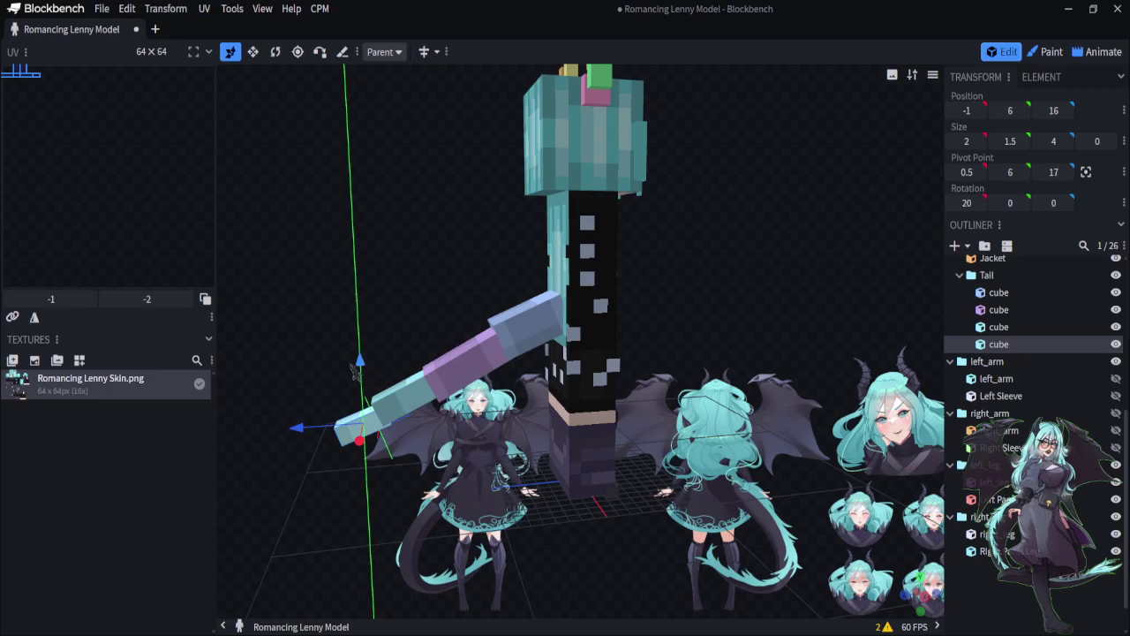
mouse_move(356, 372)
left_mouse_down()
mouse_move(356, 382)
mouse_move(344, 375)
left_mouse_up()
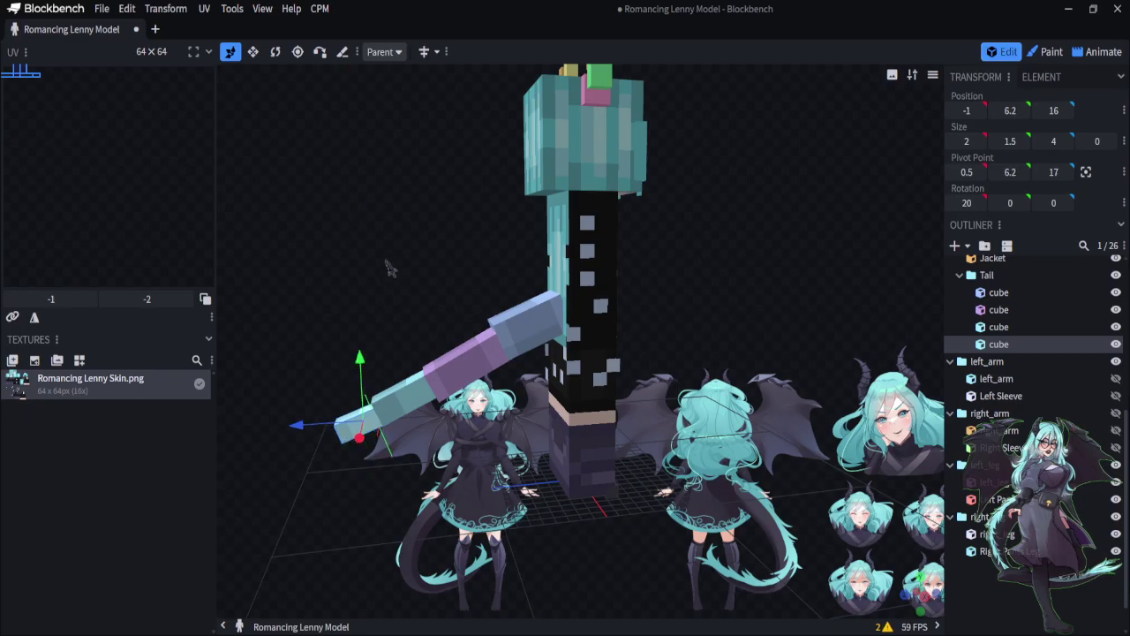
Add a fifth cube to the Tail group and move it near the tail's tip at Y 4, Z 21
left_click_drag(388, 268, 600, 512)
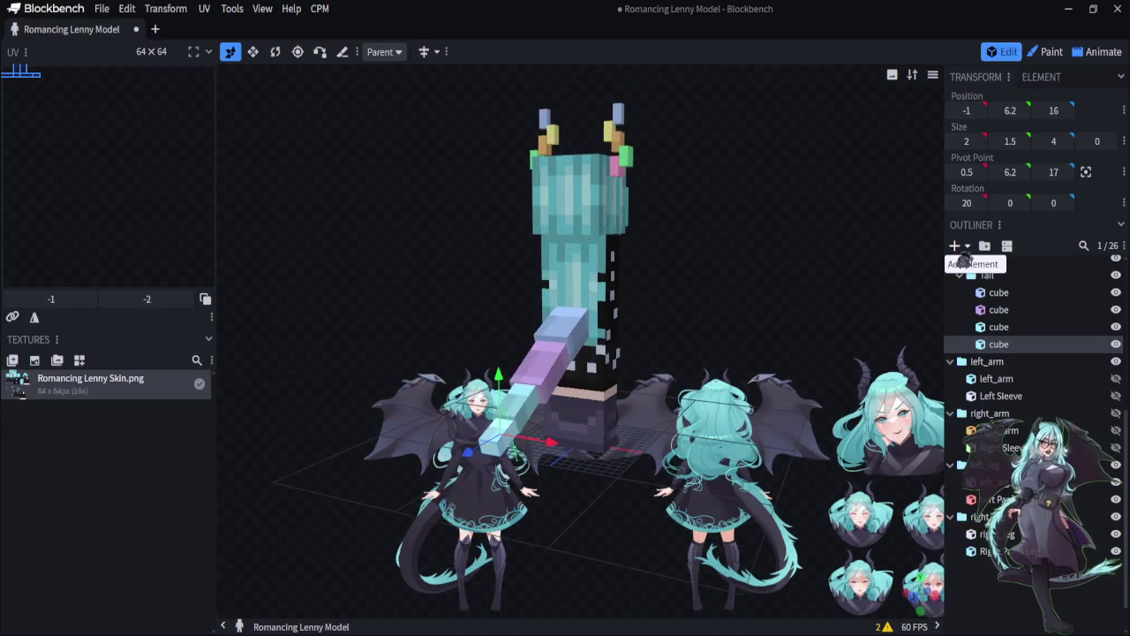
left_click(953, 247)
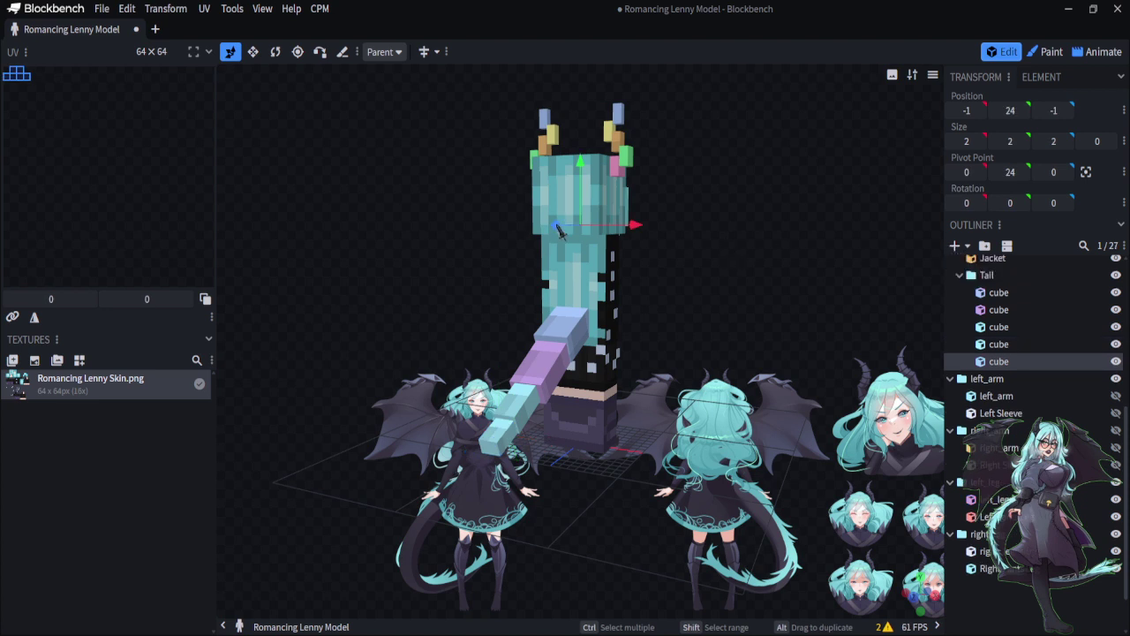
left_click_drag(432, 284, 452, 167)
left_click_drag(463, 218, 459, 446)
scroll(628, 524, "up", 1)
scroll(628, 523, "up", 1)
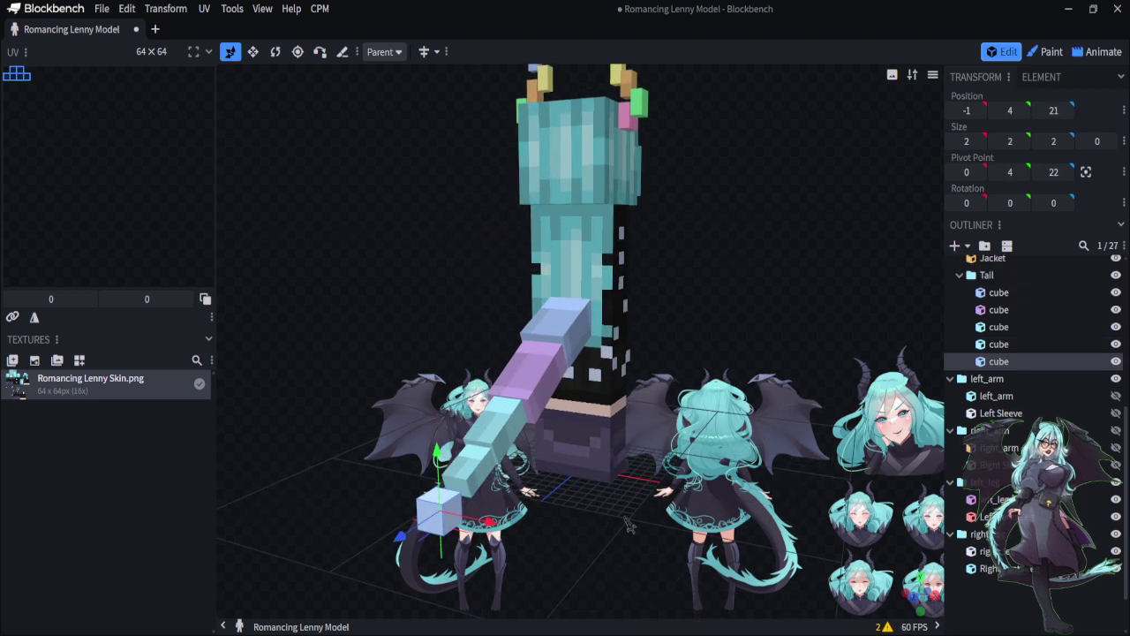
Resize the fifth tail cube to 1 wide, 1 high and 2 long
left_click_drag(587, 561, 653, 561)
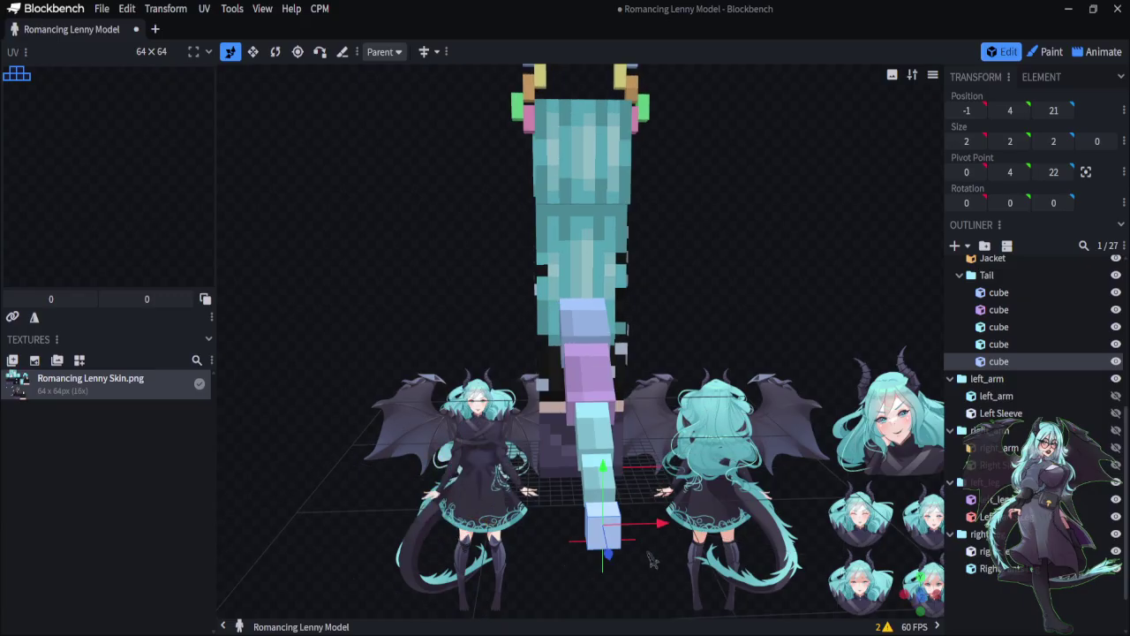
left_click(252, 51)
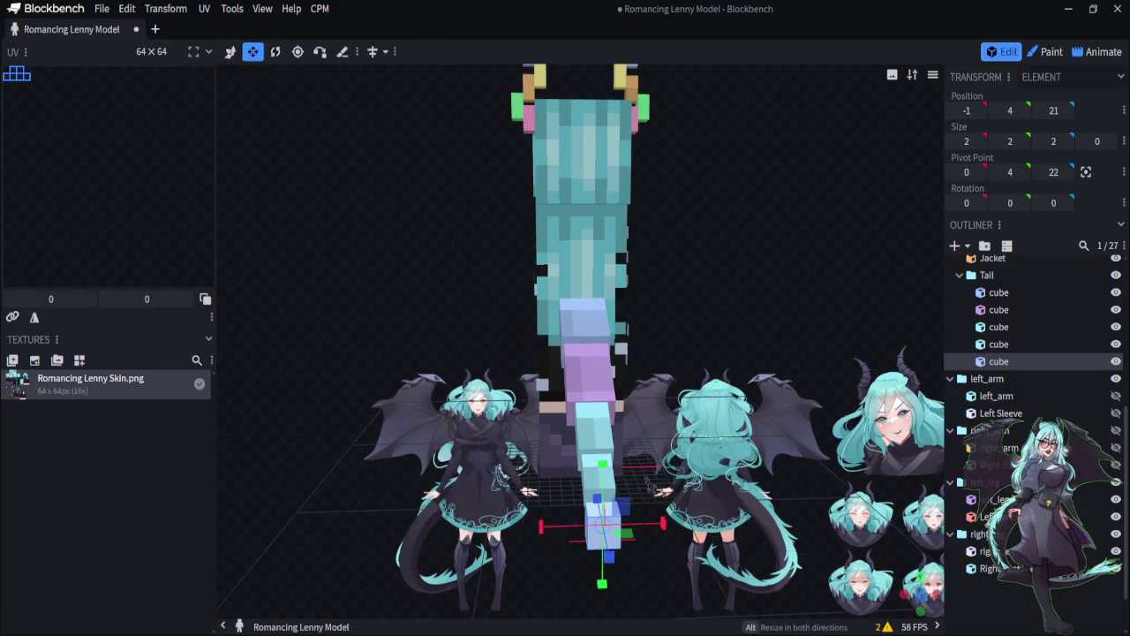
left_click_drag(601, 464, 606, 487)
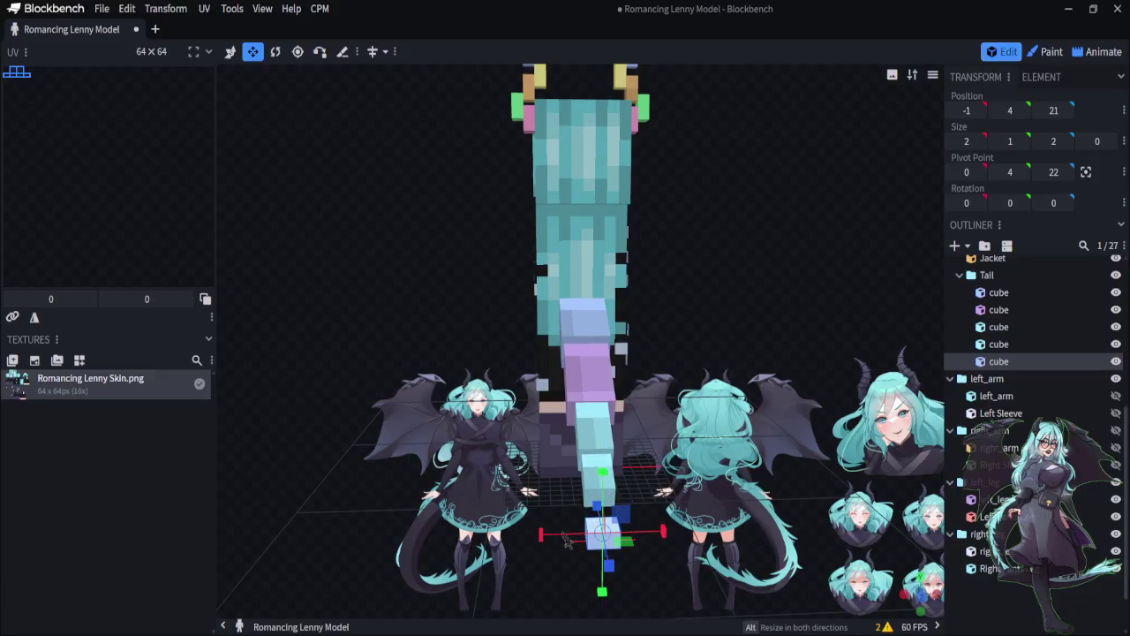
left_click_drag(541, 533, 582, 543)
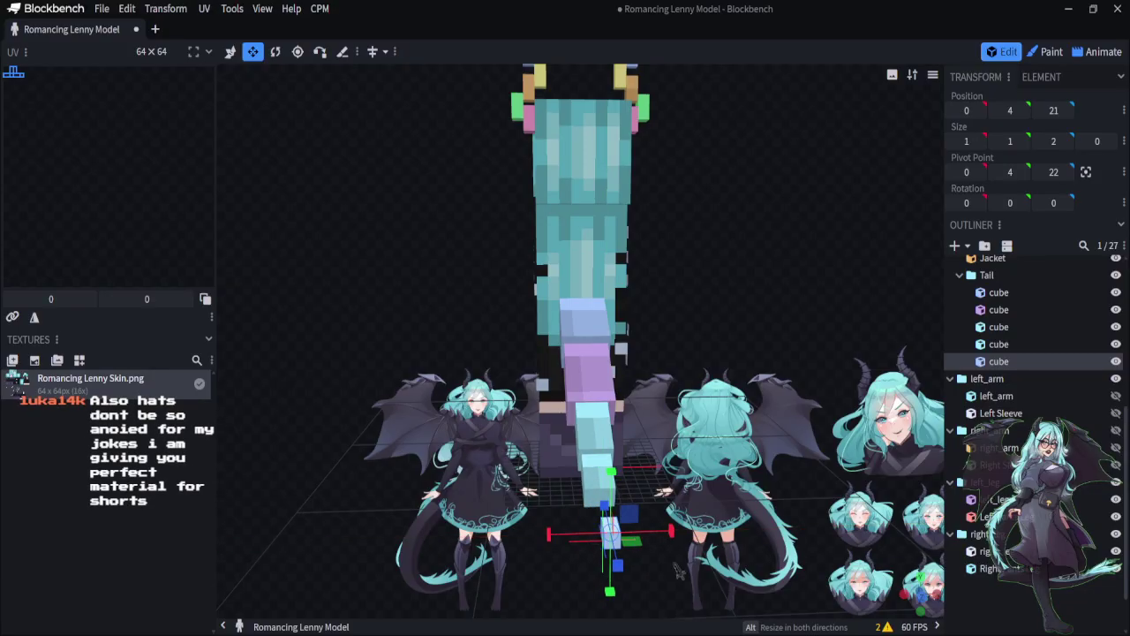
Move the fifth tail cube to Y 5, Z 20 and tilt it 15° about the X axis
left_click(229, 52)
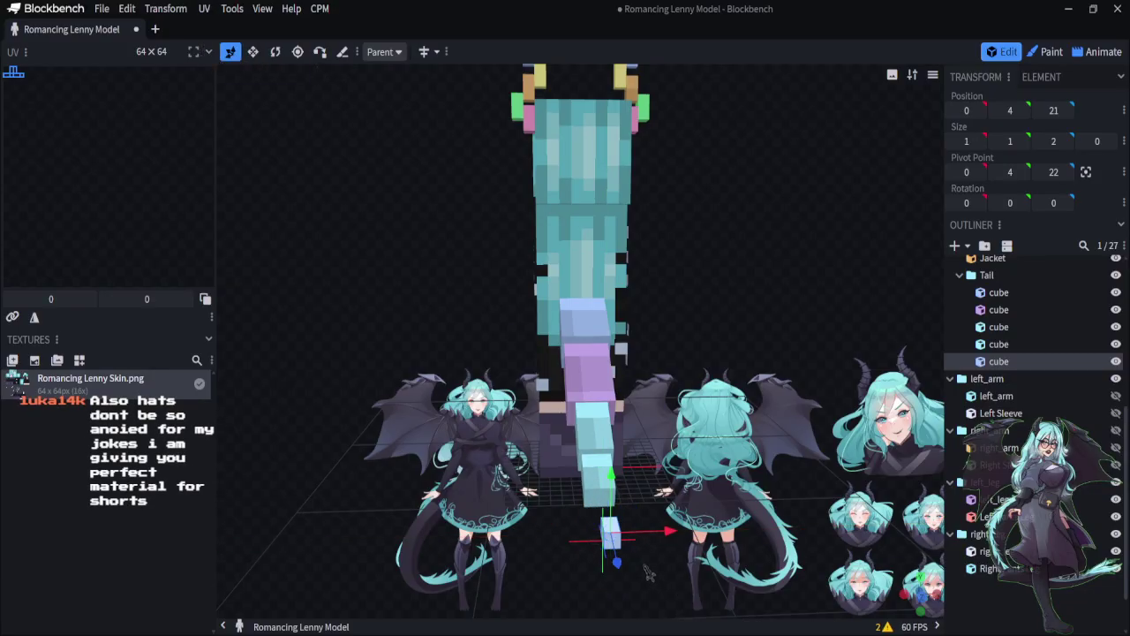
left_click_drag(651, 574, 730, 587)
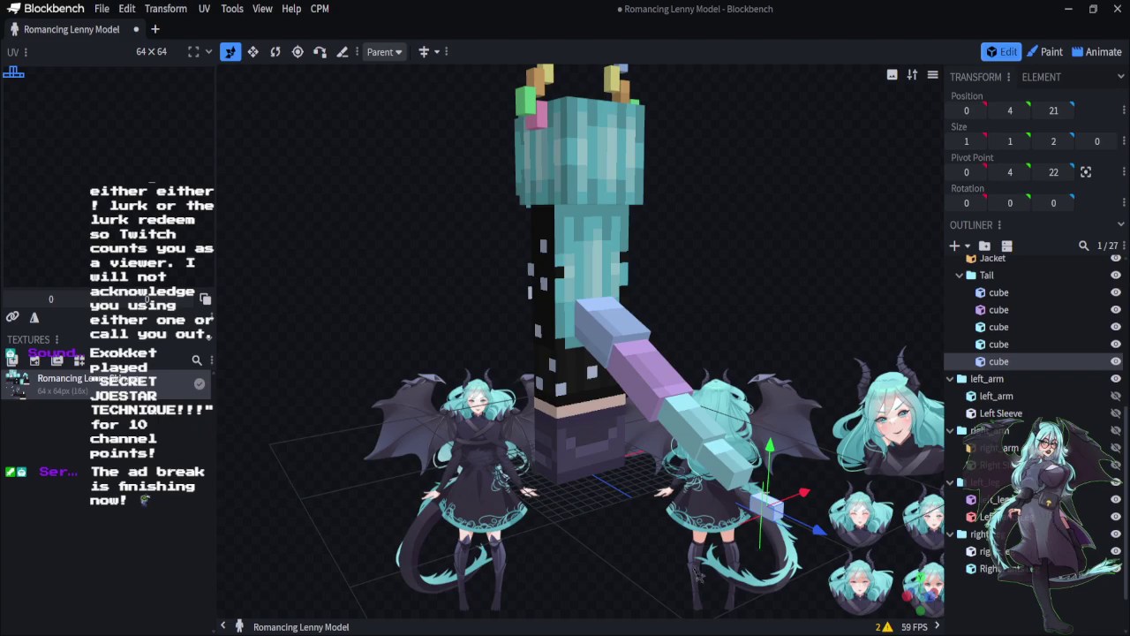
left_click_drag(698, 576, 379, 495)
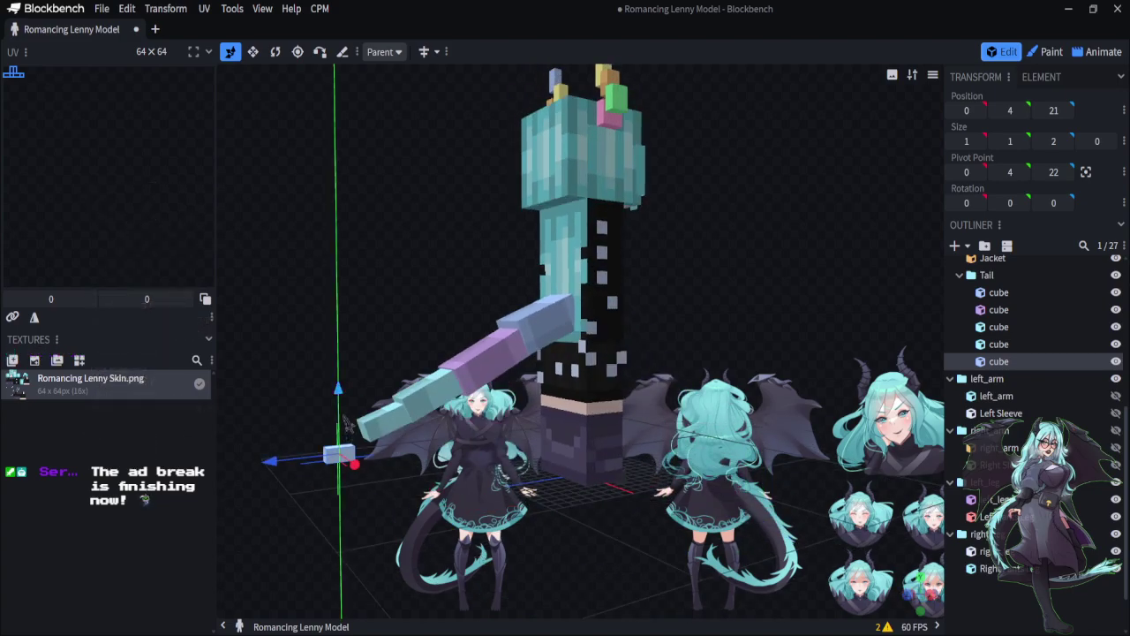
mouse_move(337, 452)
left_mouse_down()
mouse_move(297, 454)
mouse_move(318, 450)
left_mouse_up()
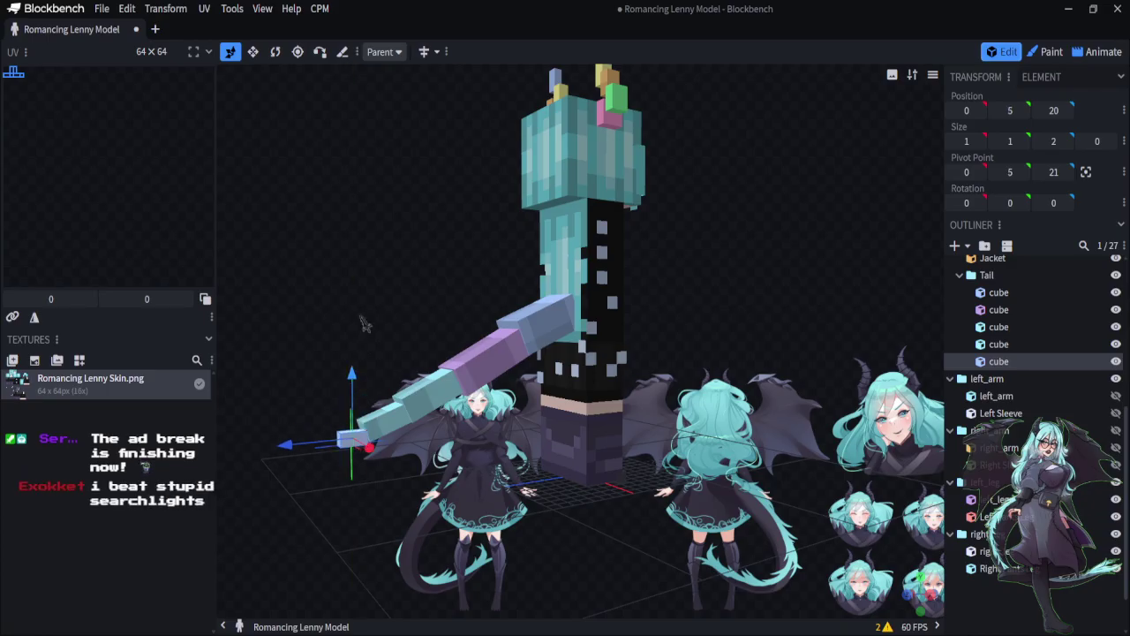
left_click(275, 51)
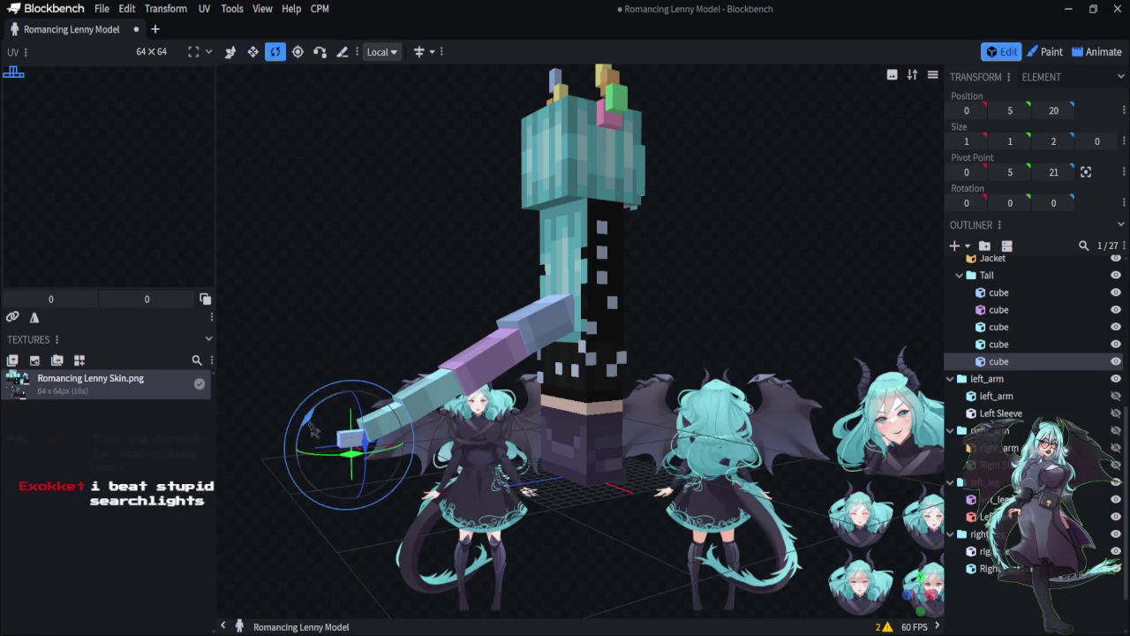
left_click_drag(314, 430, 307, 446)
Align the fifth tail cube with the fourth segment's end by moving it to X -0.5, Z 19.8
left_click_drag(450, 616, 420, 618)
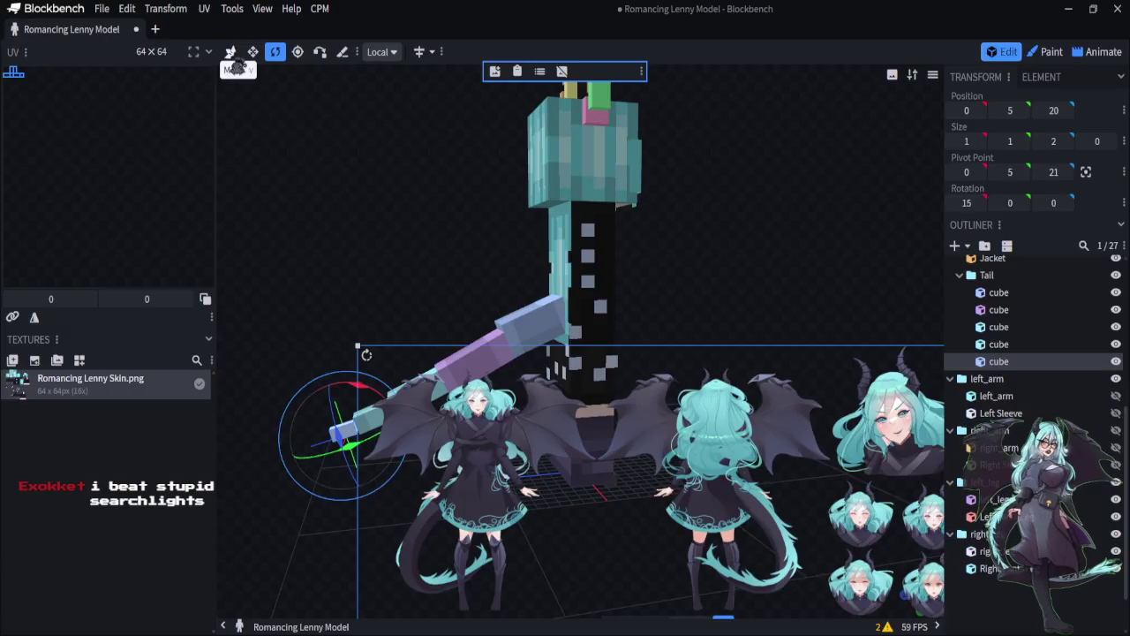
left_click(230, 51)
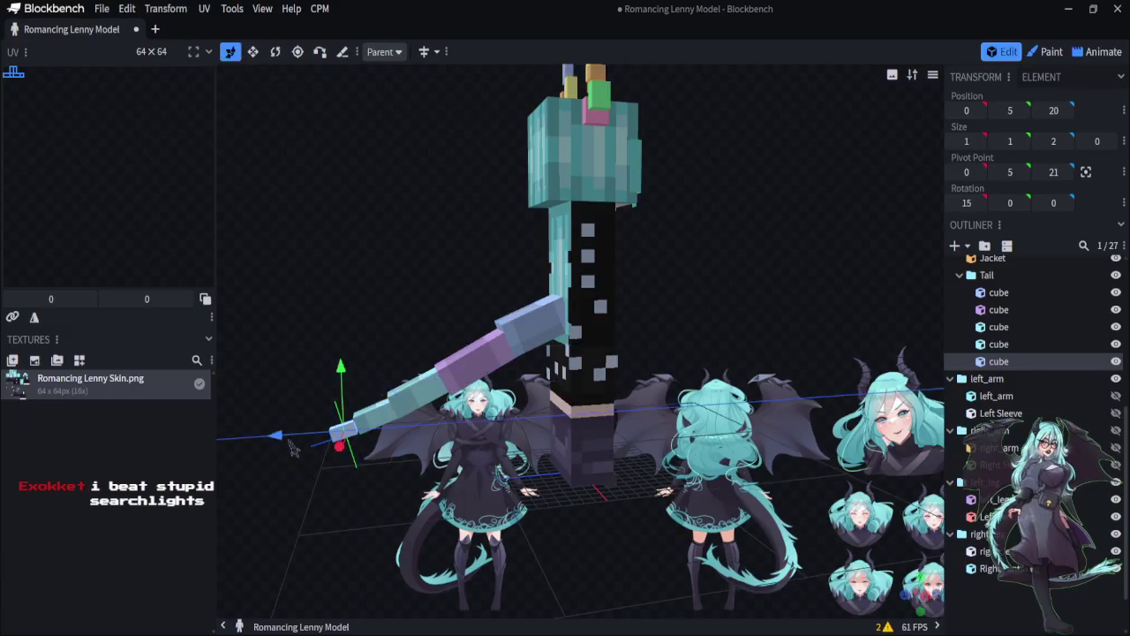
left_click_drag(293, 448, 301, 451)
left_click_drag(304, 513, 477, 481)
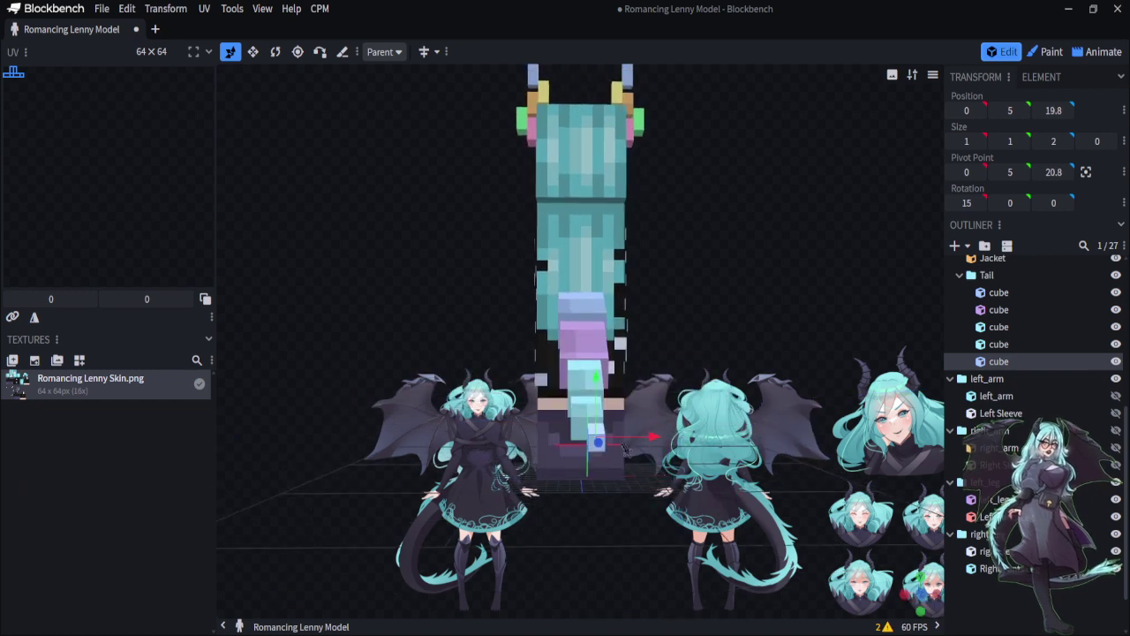
left_click_drag(651, 436, 621, 449)
left_click_drag(786, 352, 667, 322)
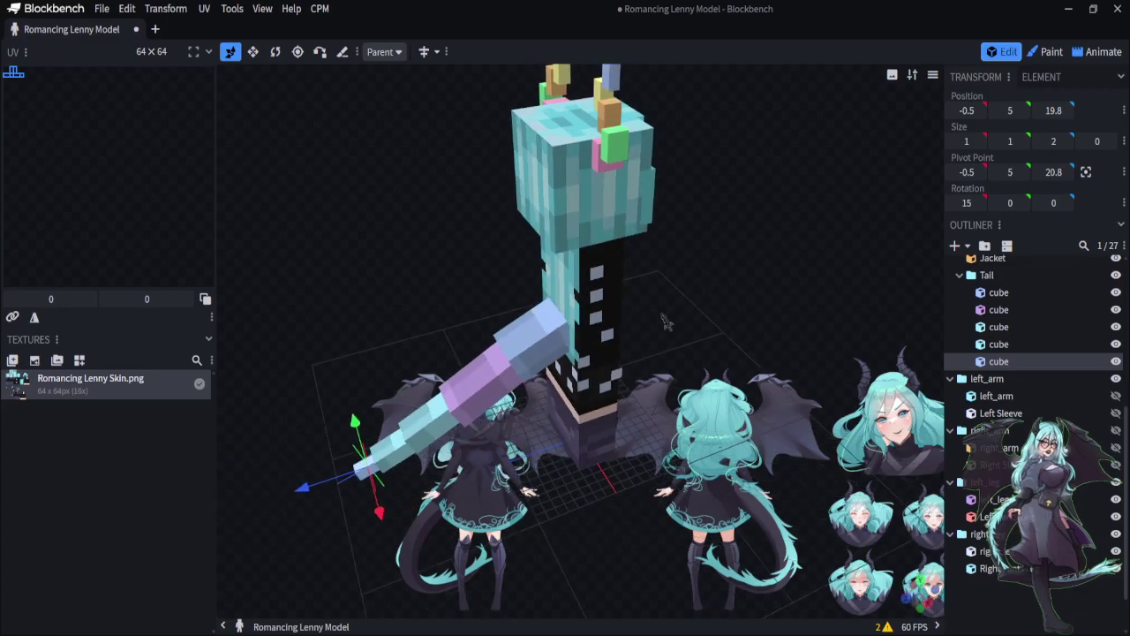
left_click_drag(660, 318, 650, 310)
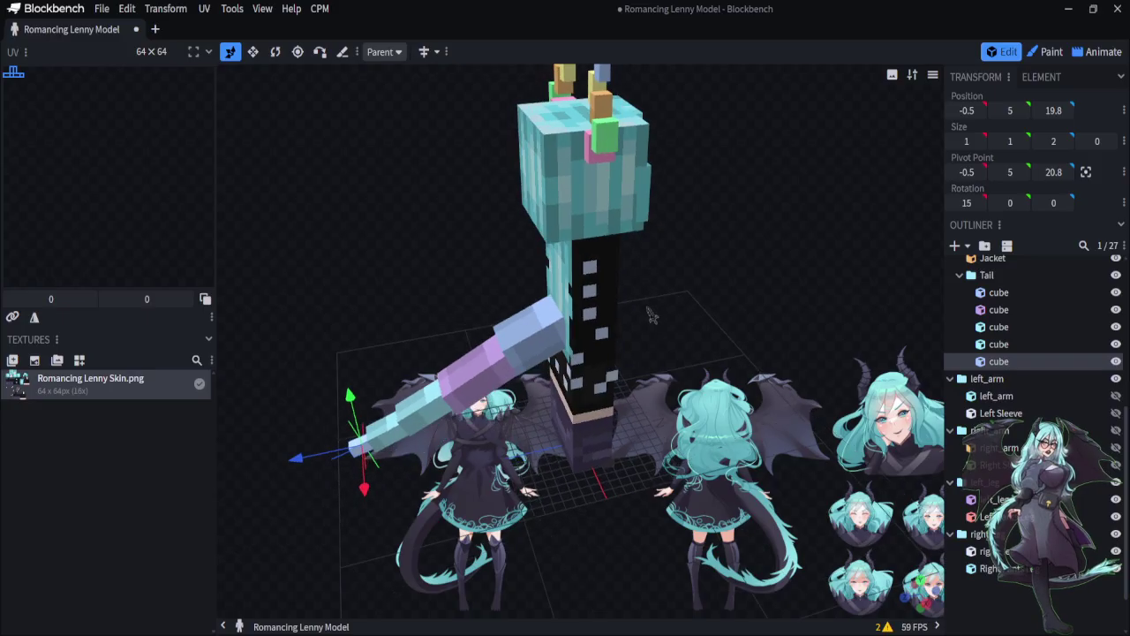
scroll(362, 220, "down", 2)
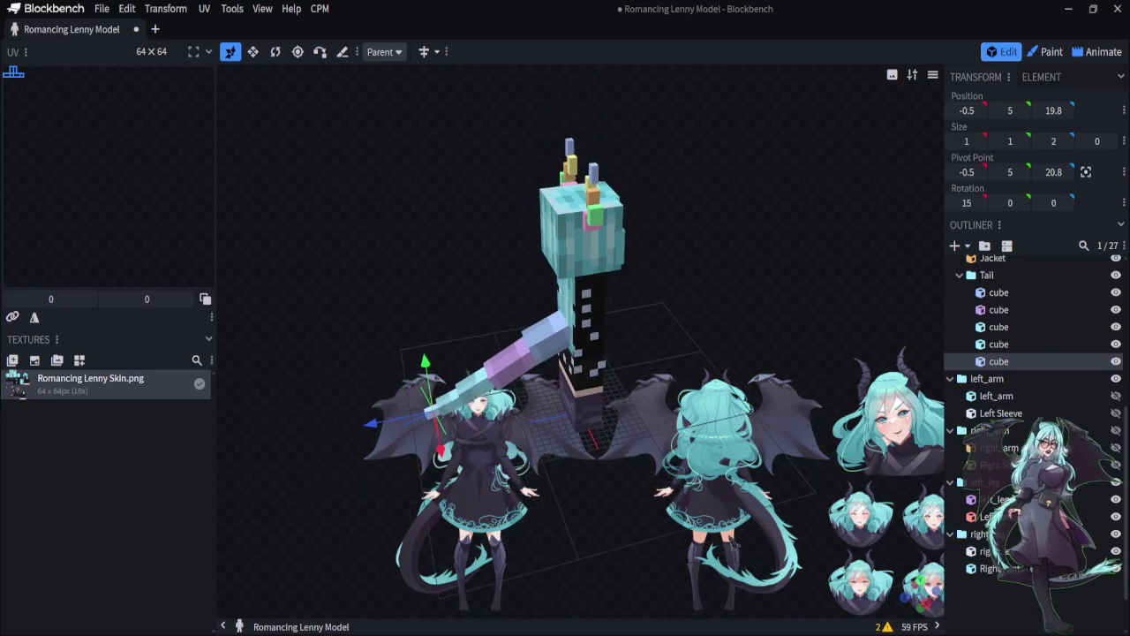
left_click_drag(212, 519, 291, 539)
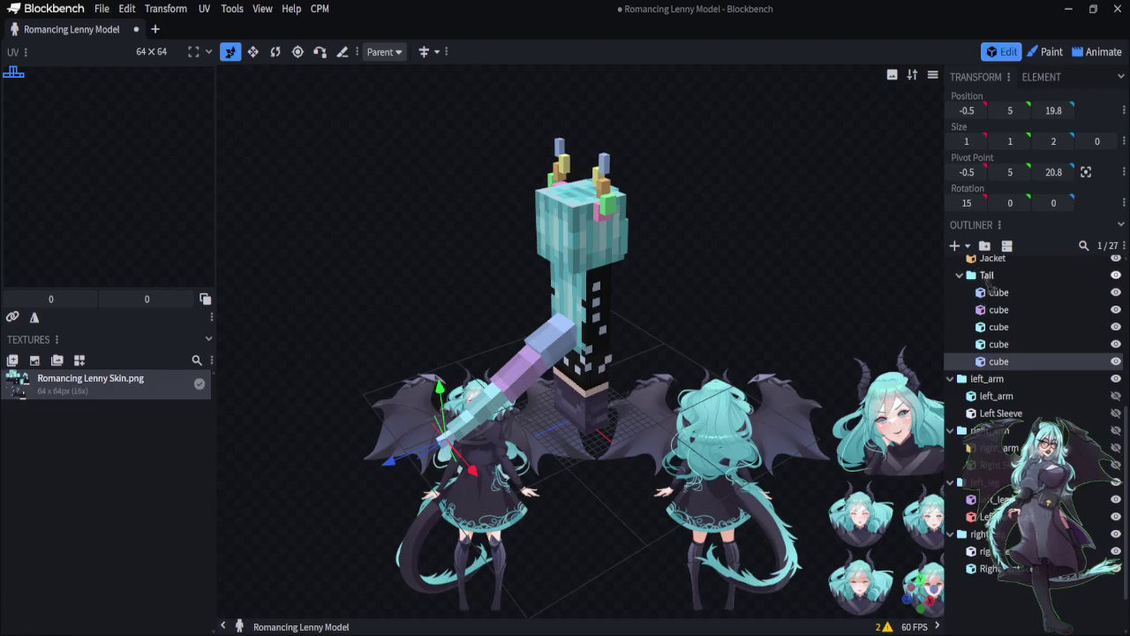
Create a subgroup inside the Tail group and name it Tail Fur
left_click(989, 281)
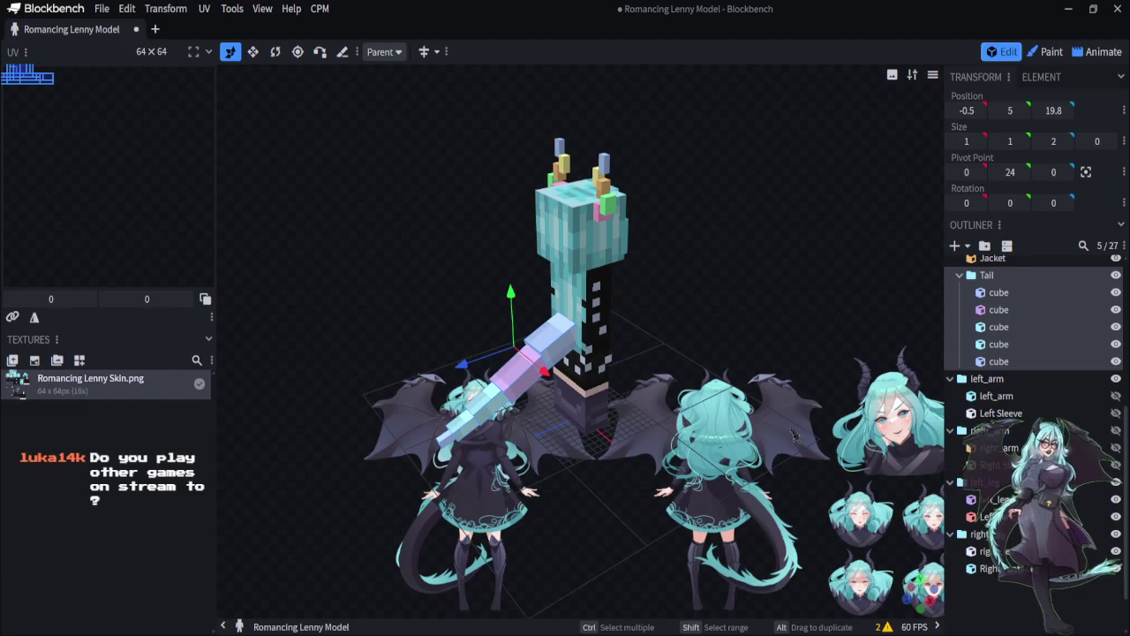
left_click(983, 249)
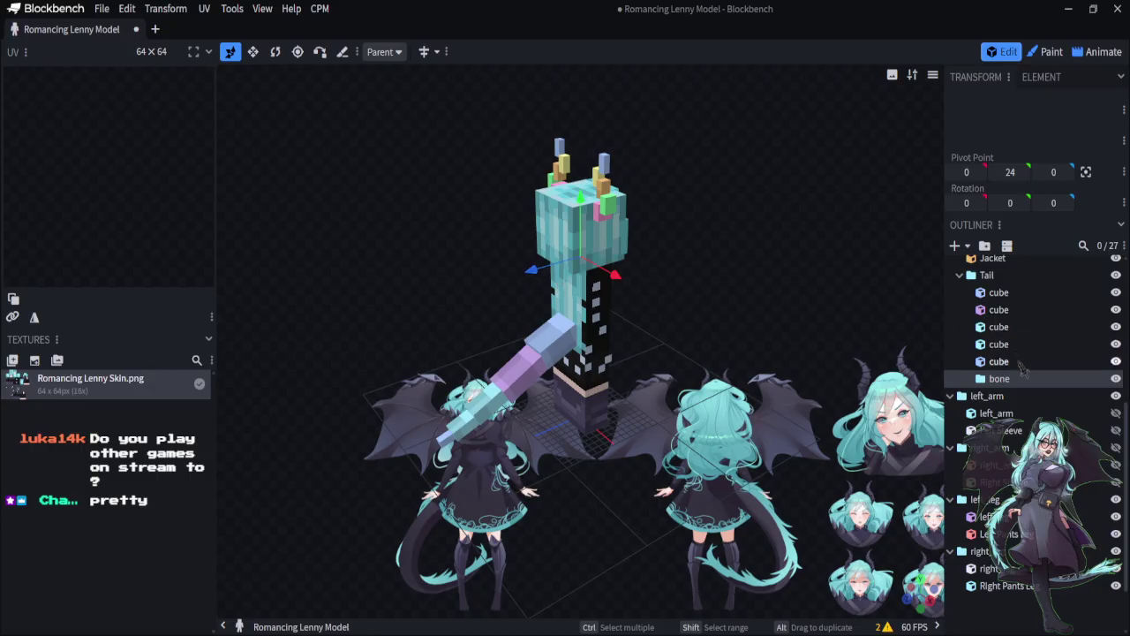
right_click(1006, 389)
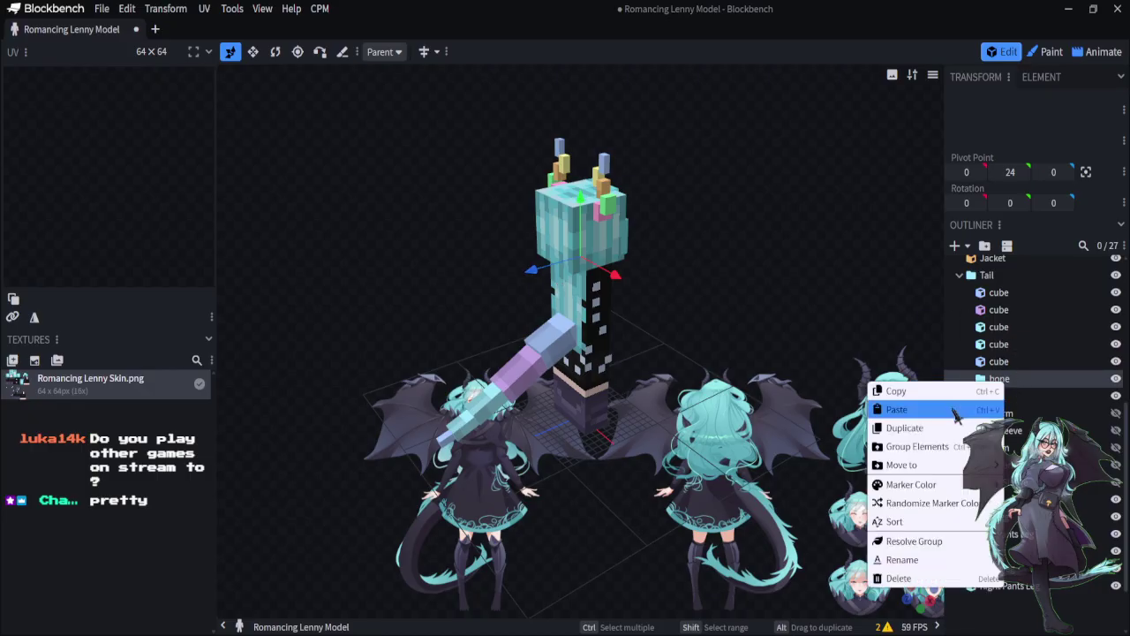
left_click(901, 559)
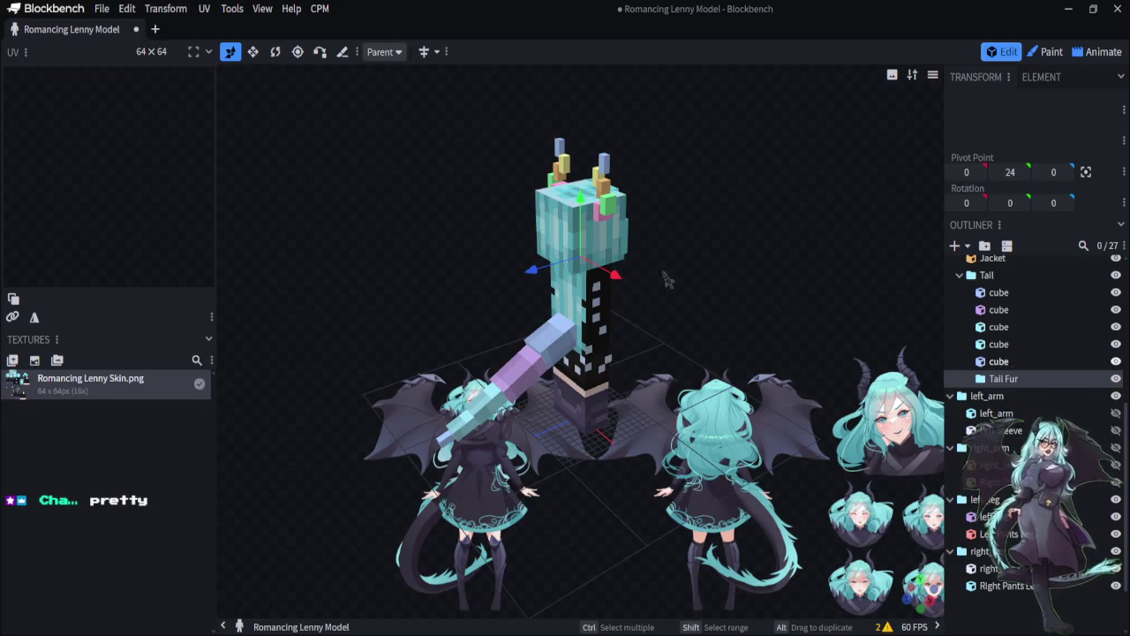
Add a cube to the Tail Fur group and move it behind the body to Y 17, Z 15
left_click(955, 246)
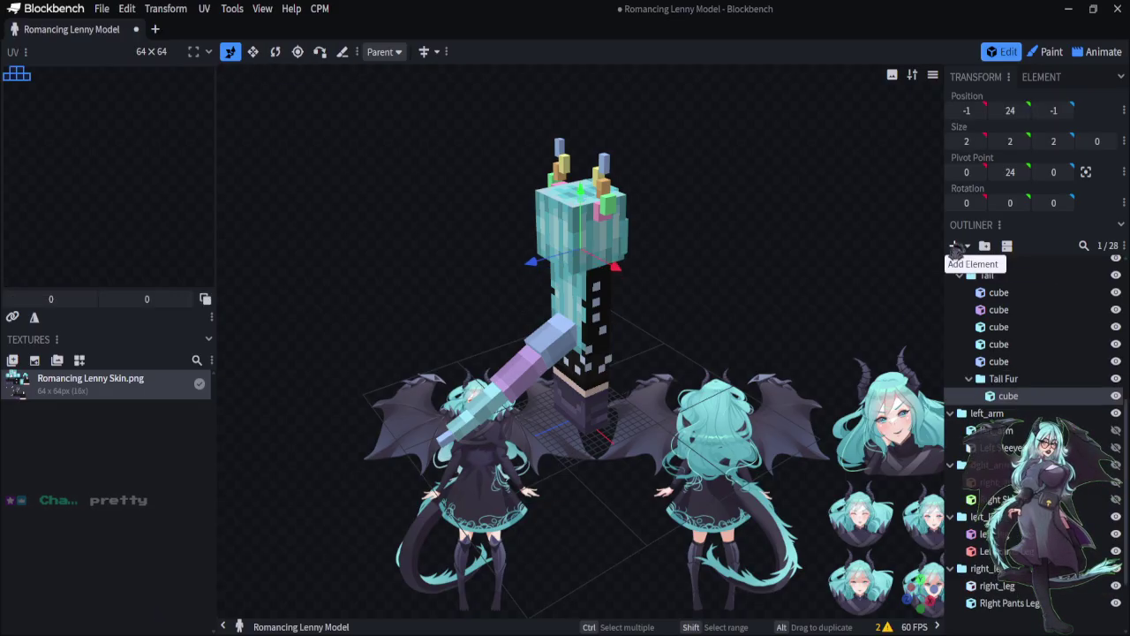
mouse_move(540, 277)
left_mouse_down()
mouse_move(453, 298)
mouse_move(449, 258)
mouse_move(463, 296)
mouse_move(540, 276)
left_mouse_up()
scroll(463, 296, "up", 3)
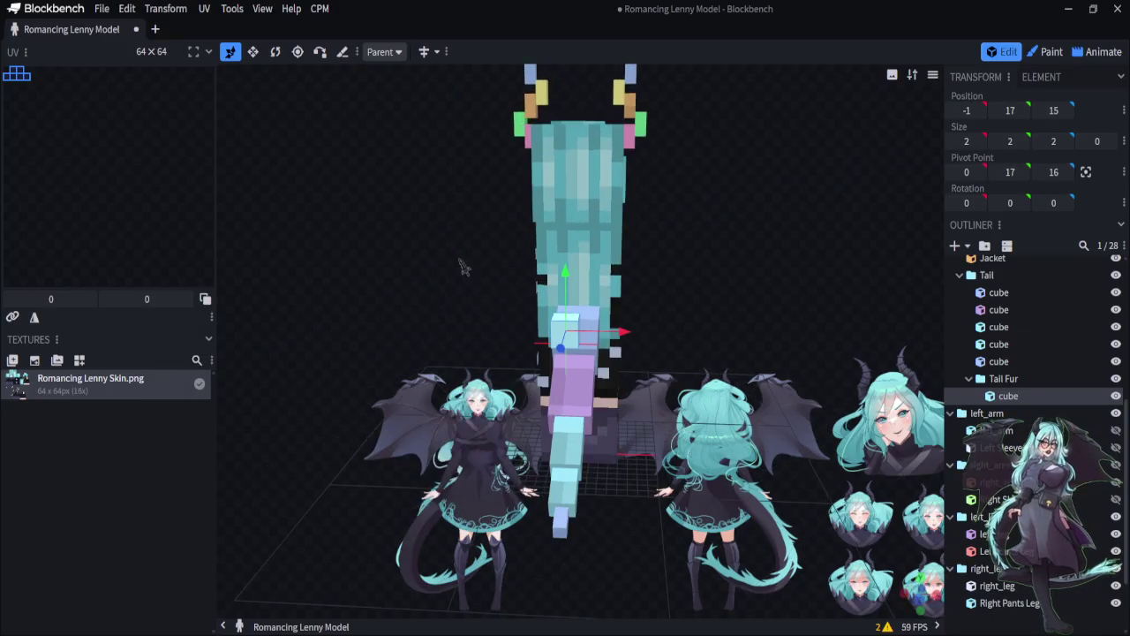
Flatten the tail fur cube into a vertical plane of width 0
scroll(460, 265, "up", 3)
left_click(252, 51)
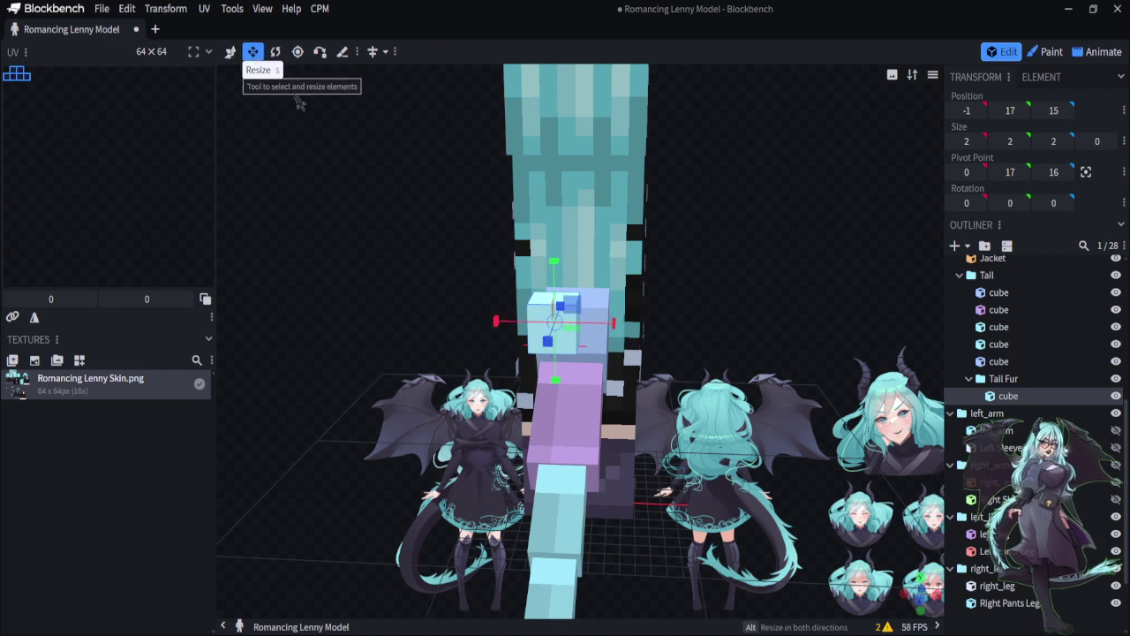
left_click_drag(509, 332, 574, 309)
Move the tail fur plane to Z 5 over the first tail segment and tilt it 22.5° about the X axis
left_click_drag(790, 479, 700, 501)
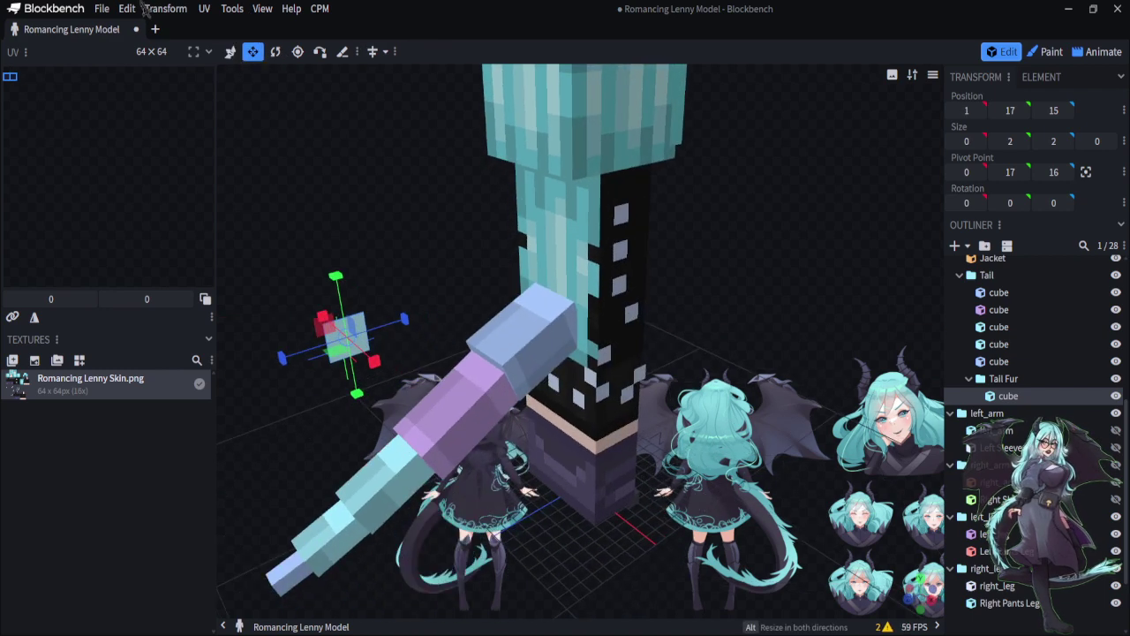
left_click(229, 51)
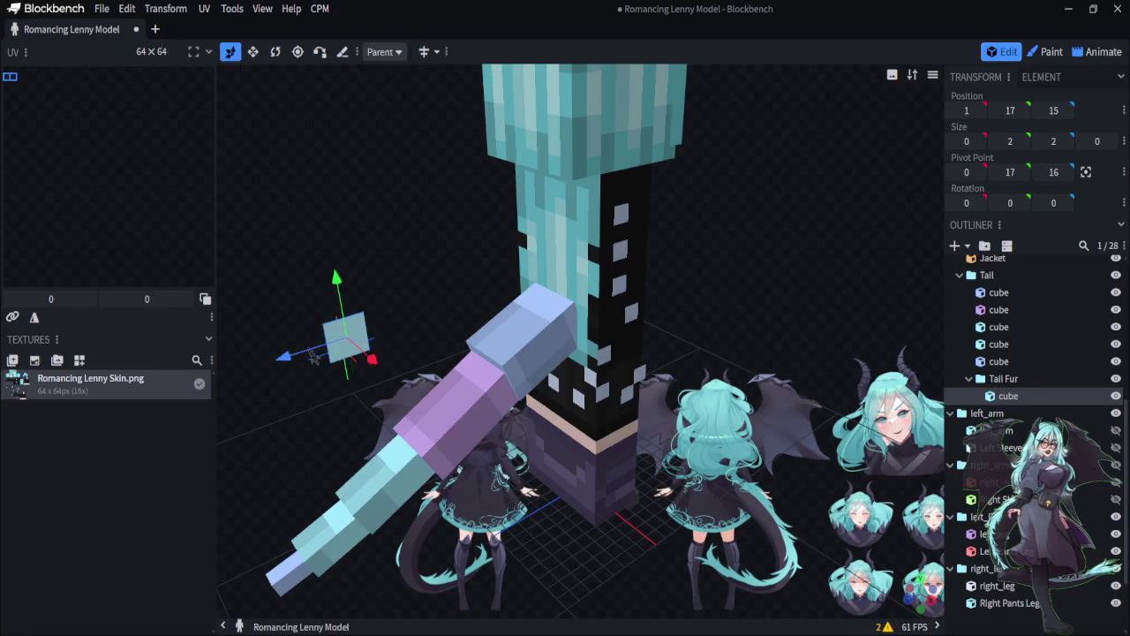
left_click_drag(314, 357, 478, 308)
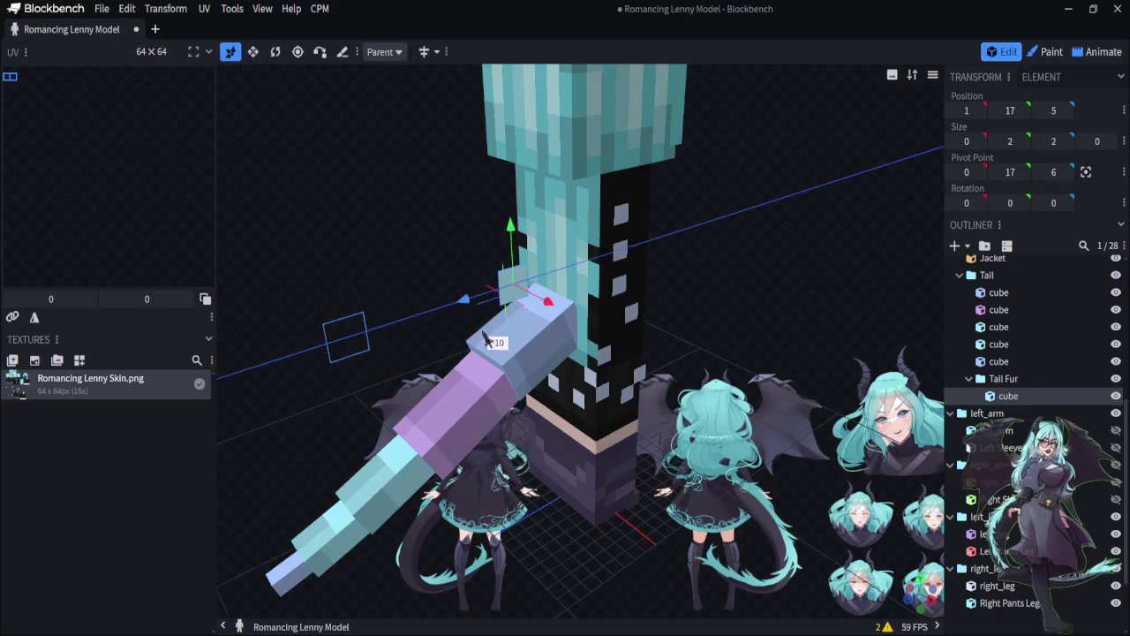
left_click(275, 51)
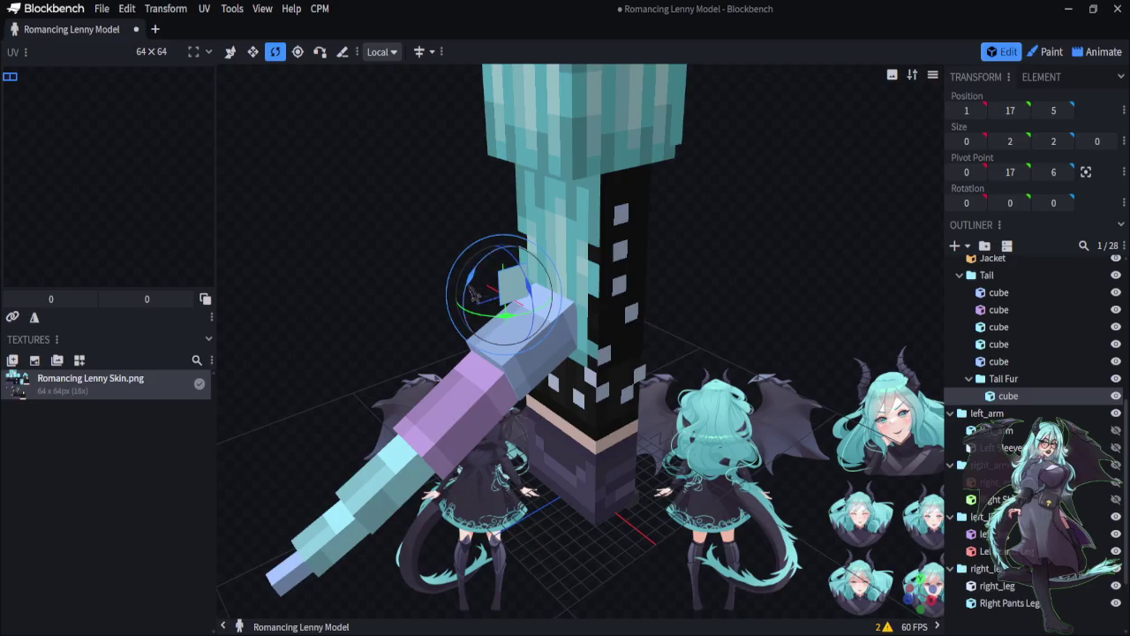
left_click_drag(473, 294, 470, 325)
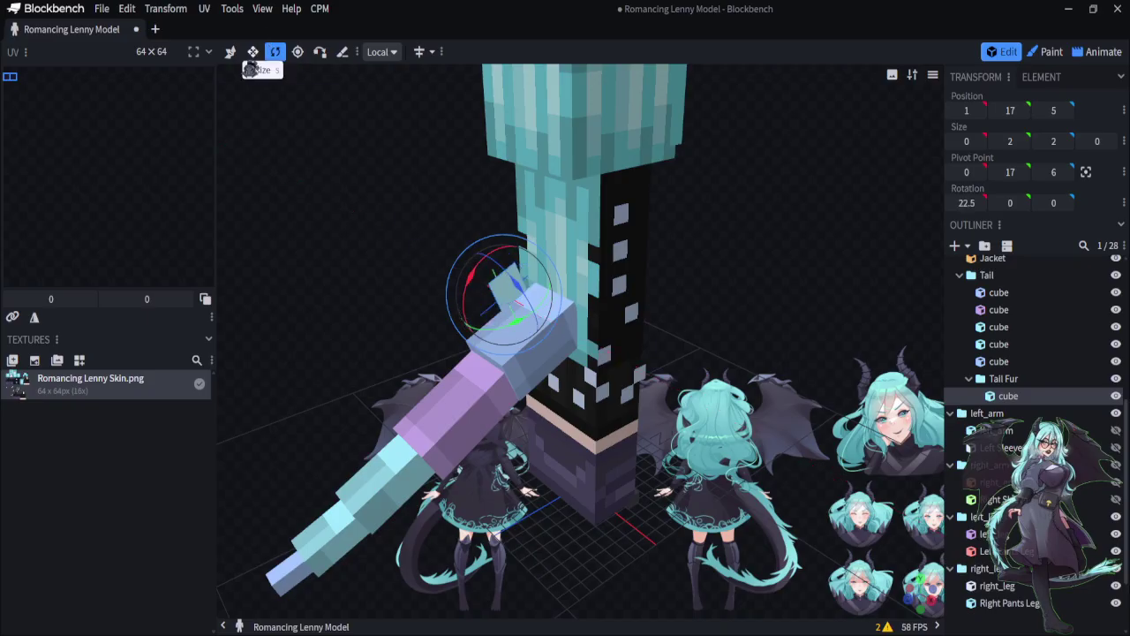
Lower the tail fur plane to Y 15 and centre it on the first tail segment at X 0
left_click(230, 51)
left_click_drag(507, 251, 526, 291)
left_click_drag(312, 239, 398, 248)
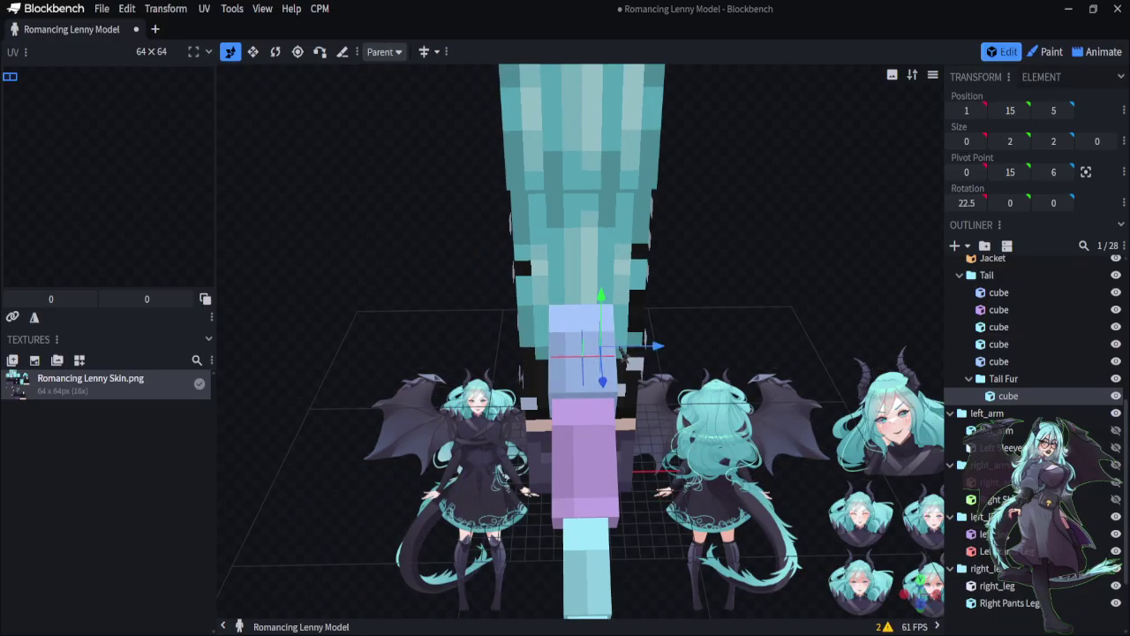
left_click_drag(622, 353, 530, 371)
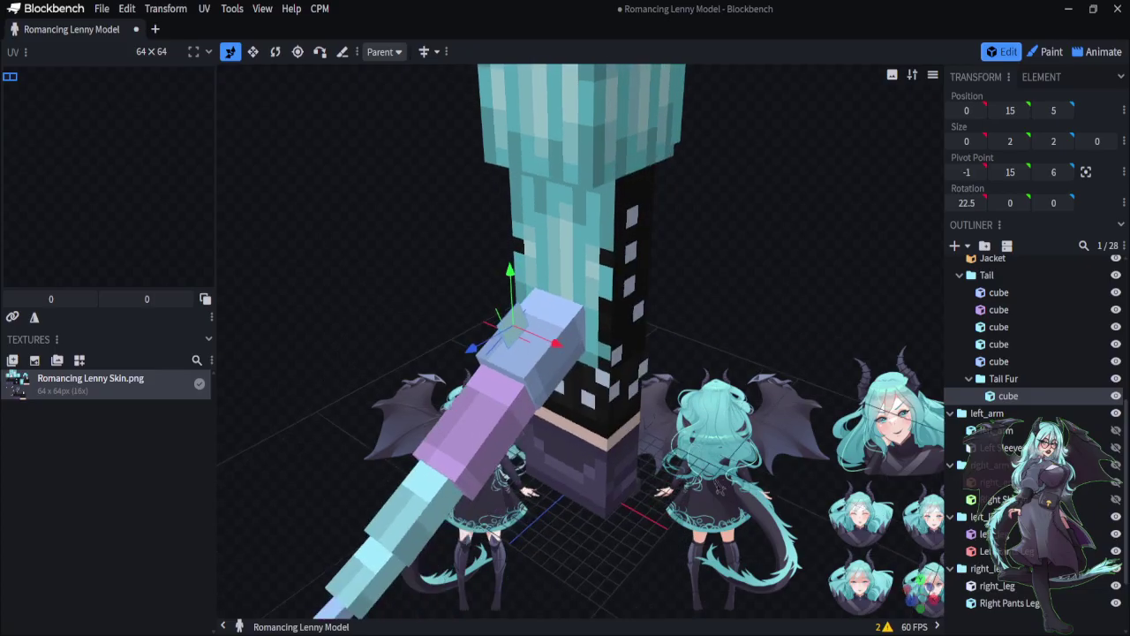
Lengthen the tail fur plane to 7 along the first tail segment, with its Z position at 2
left_click(252, 51)
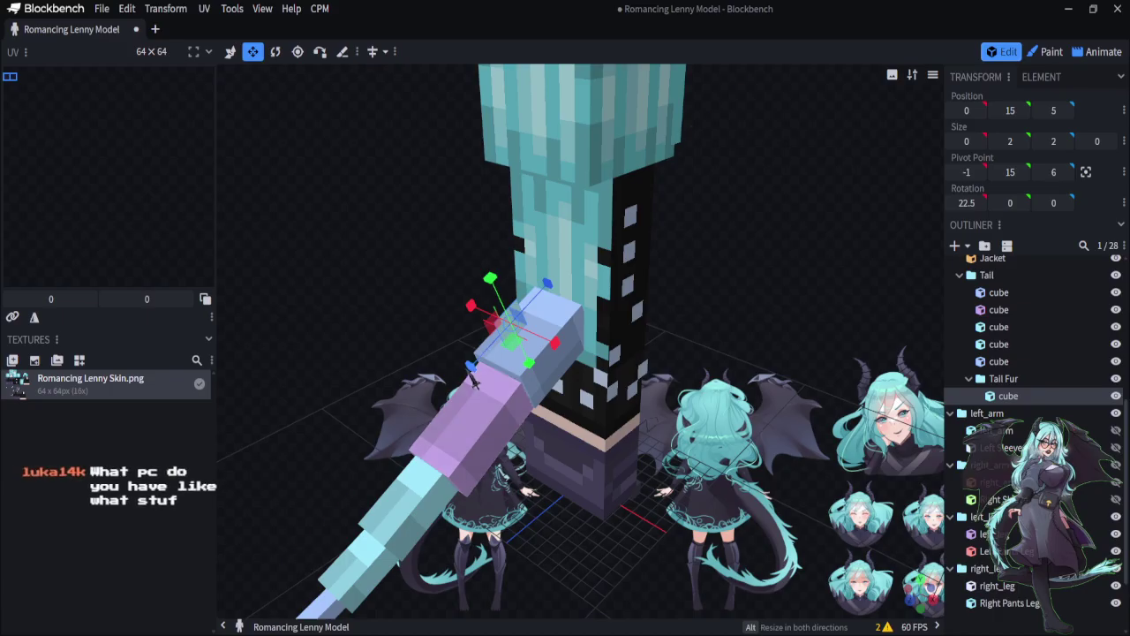
left_click_drag(471, 366, 589, 269)
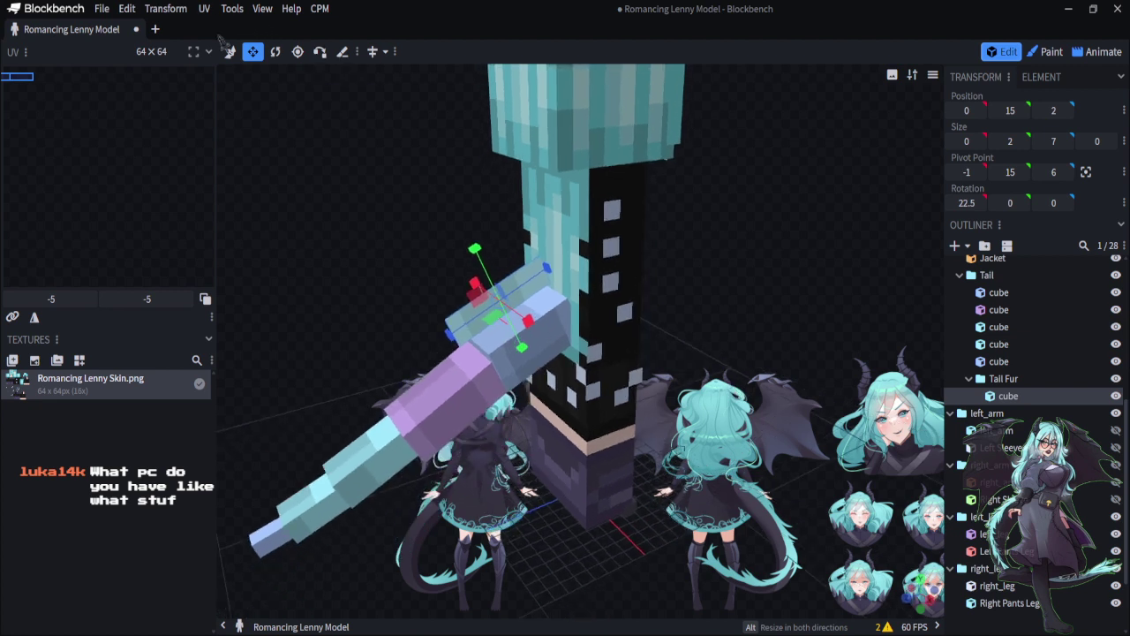
Lower the first tail fur plane onto its segment, to Y 14 and Z 1
left_click(230, 51)
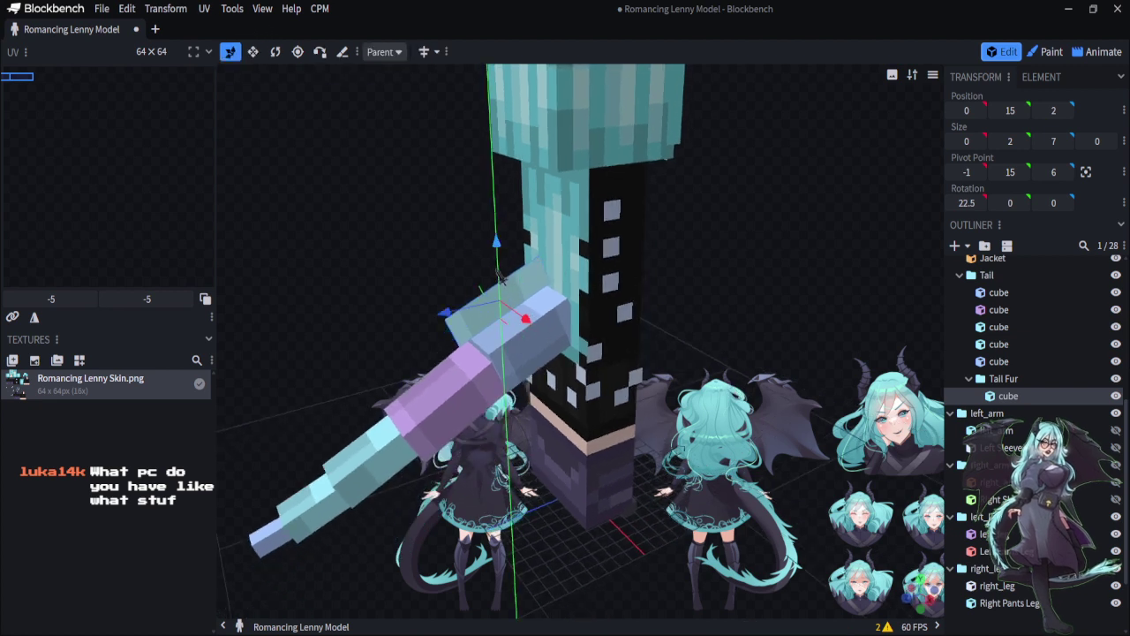
left_click_drag(497, 255, 462, 339)
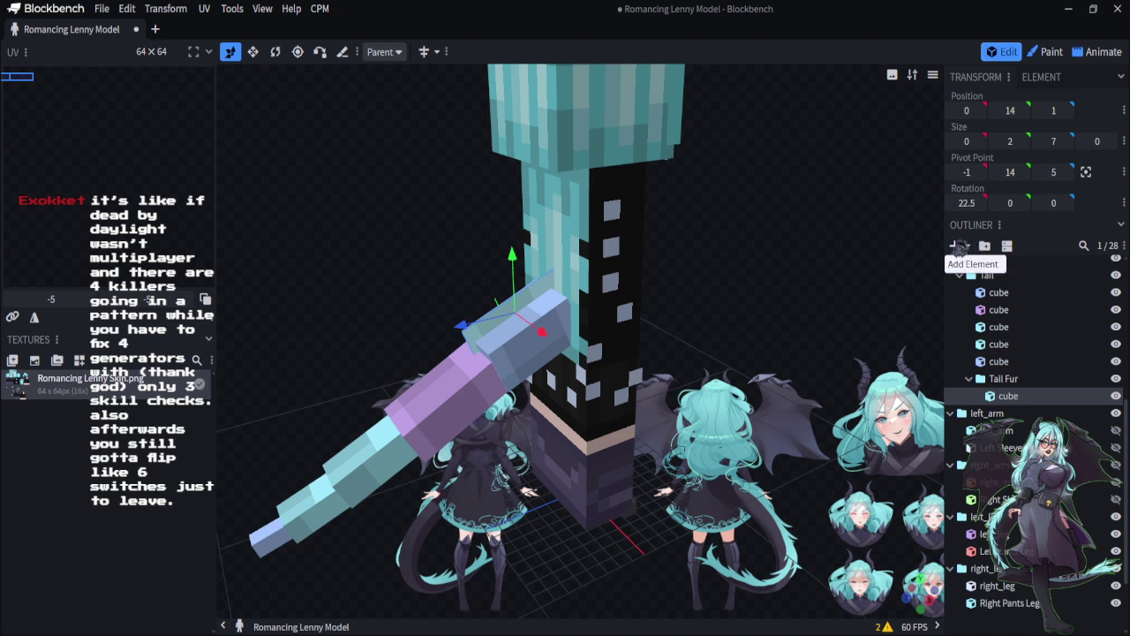
Add a second cube to the Tail Fur group at Y 12, Z 11, flattened into a vertical plane of width 0
left_click(958, 246)
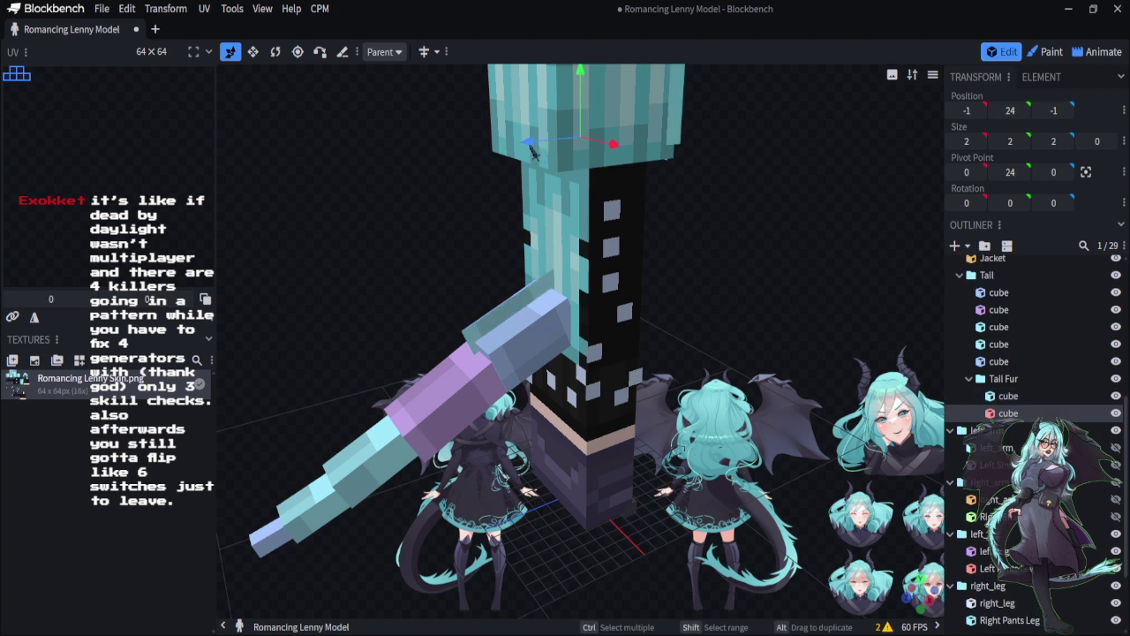
left_click_drag(537, 150, 396, 335)
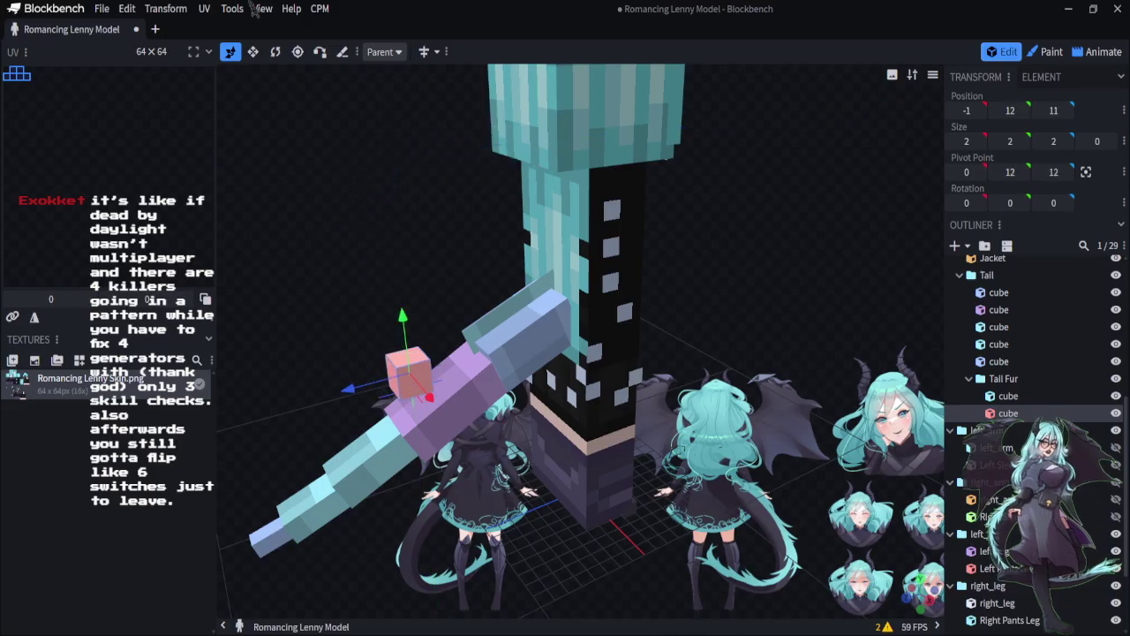
left_click(252, 51)
left_click_drag(425, 395, 388, 385)
left_click_drag(327, 259, 415, 201)
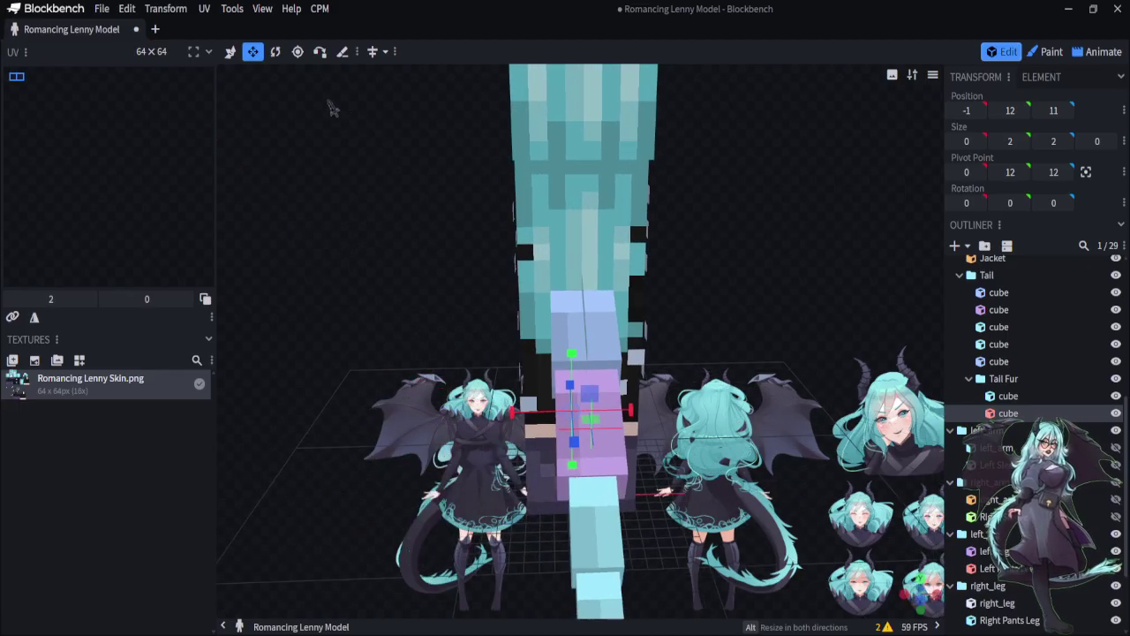
Centre the second tail fur plane at X 0 and tilt it 25° about the X axis
left_click(230, 52)
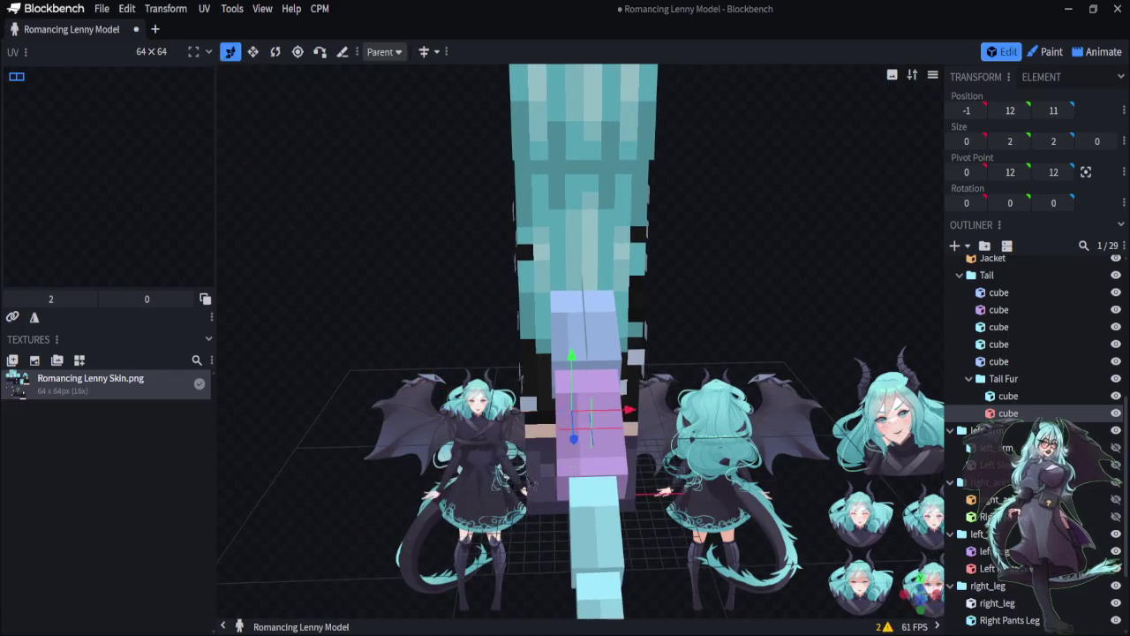
left_click_drag(807, 504, 650, 555)
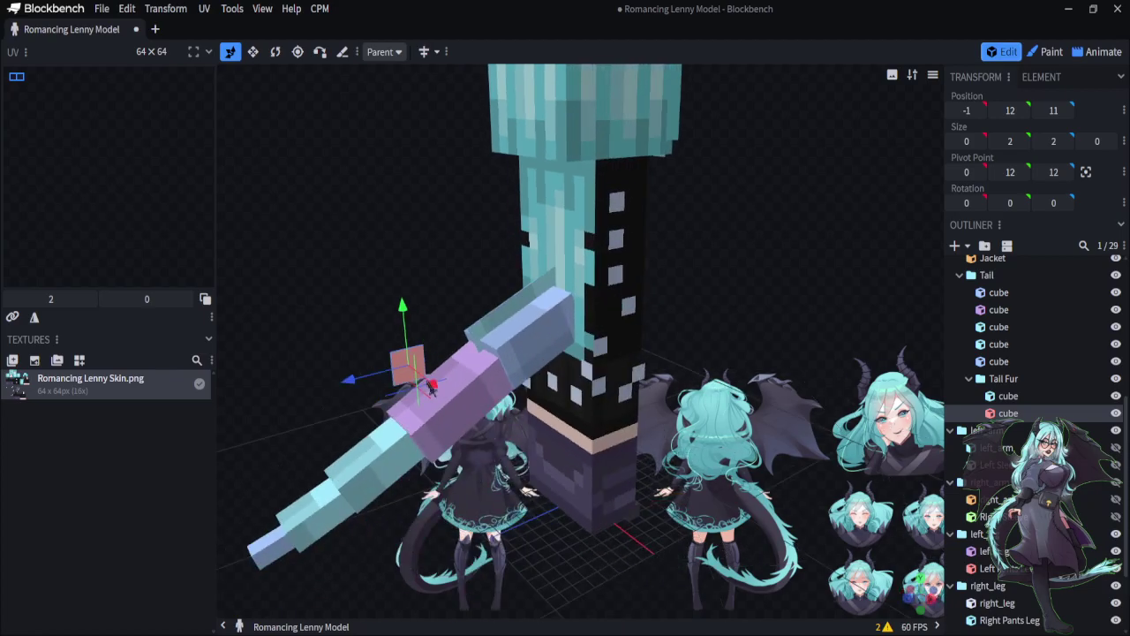
left_click_drag(431, 385, 378, 402)
left_click(275, 51)
left_click(253, 51)
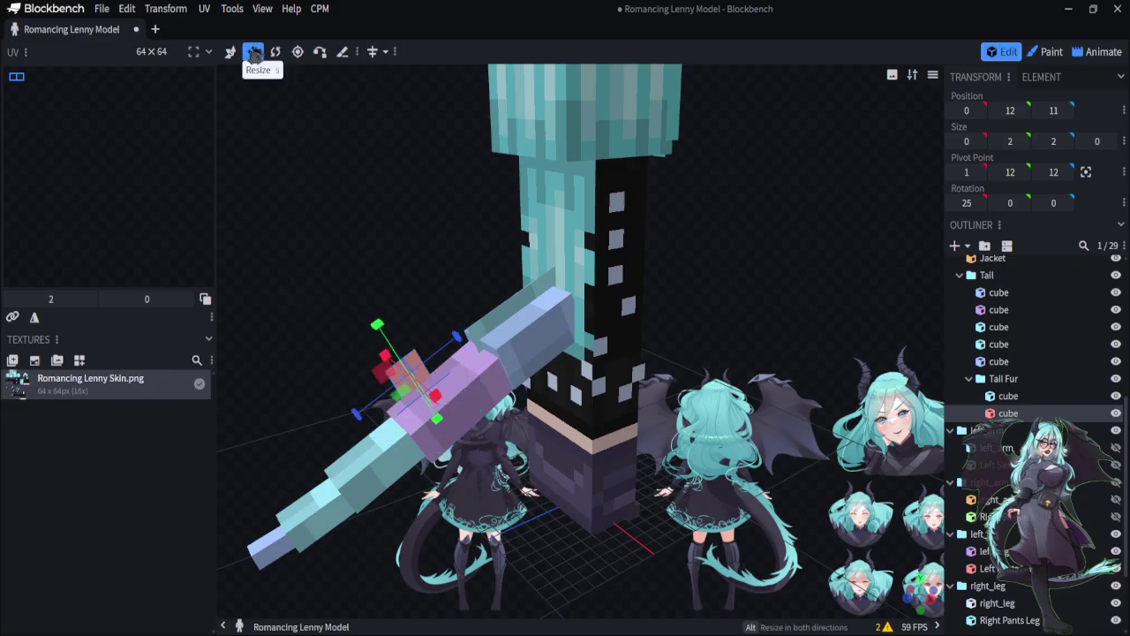
Move the second tail fur plane to Z 7 and lengthen it to 7 along the second tail segment
left_click(230, 52)
left_click_drag(403, 390, 470, 364)
mouse_move(662, 602)
left_mouse_down()
mouse_move(724, 604)
mouse_move(674, 592)
left_mouse_up()
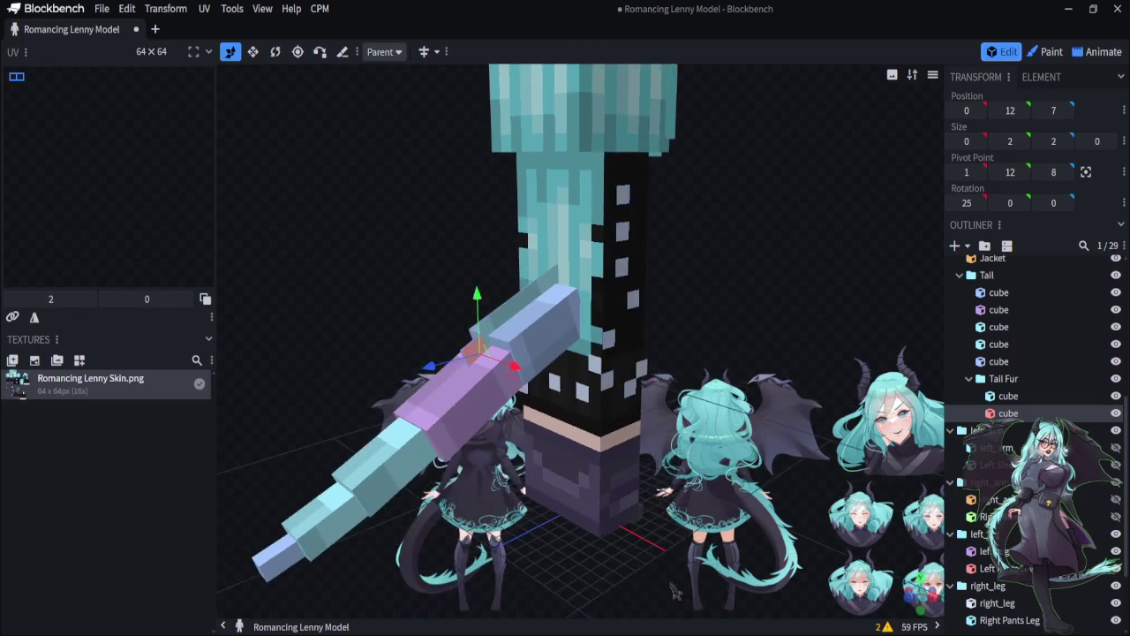
left_click(253, 51)
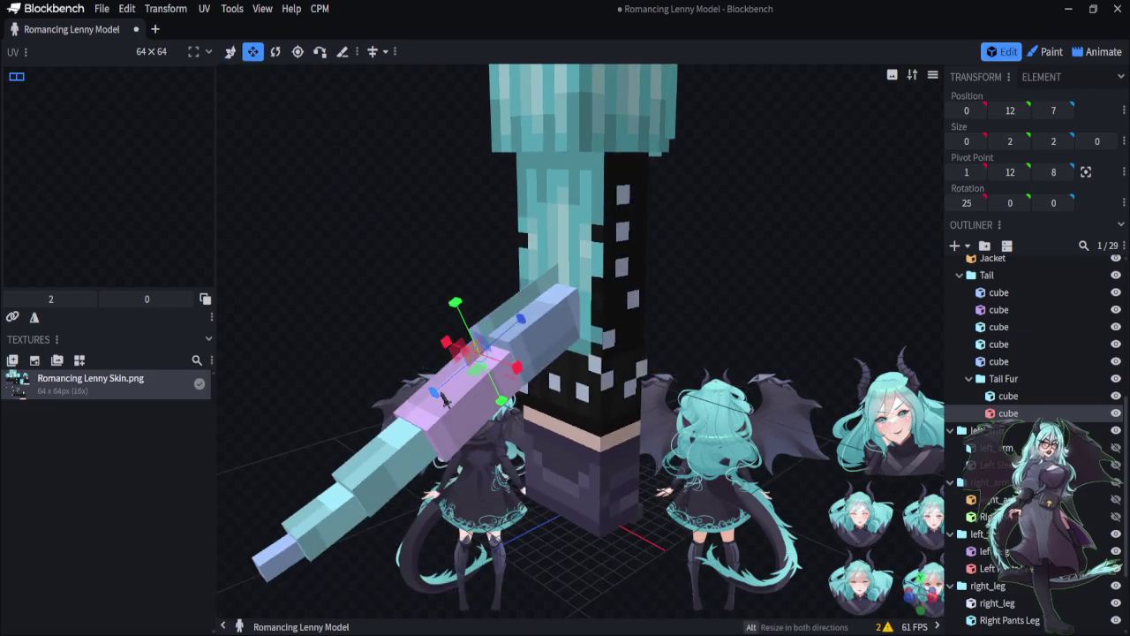
left_click_drag(436, 394, 377, 474)
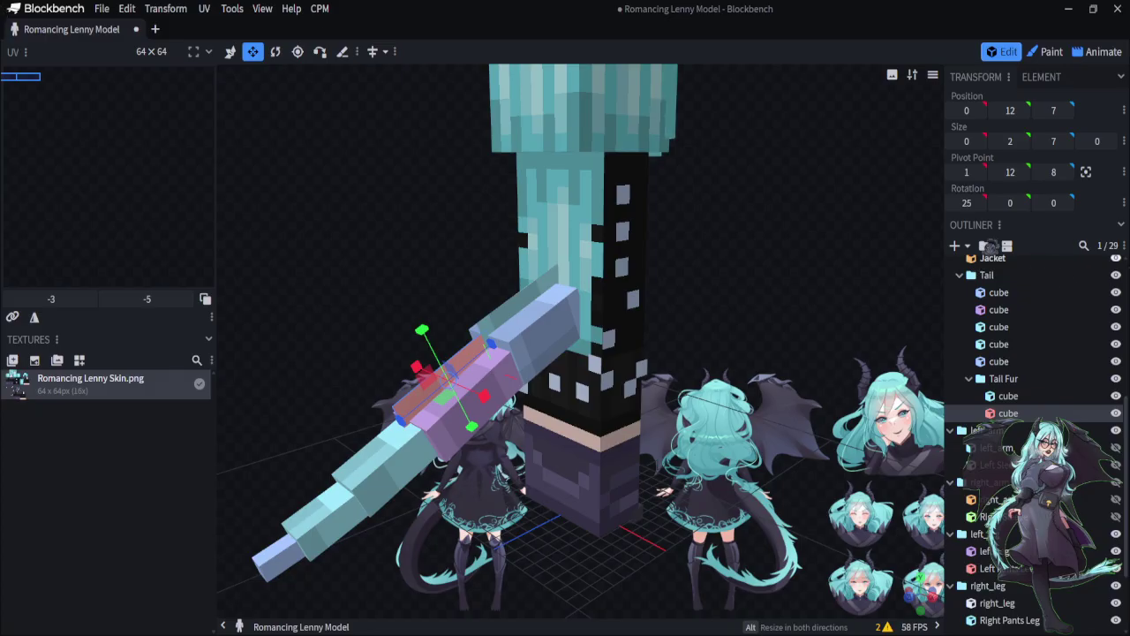
Add a third cube to the Tail Fur group and move it to Y 10, Z 13 near the third tail segment
left_click(956, 247)
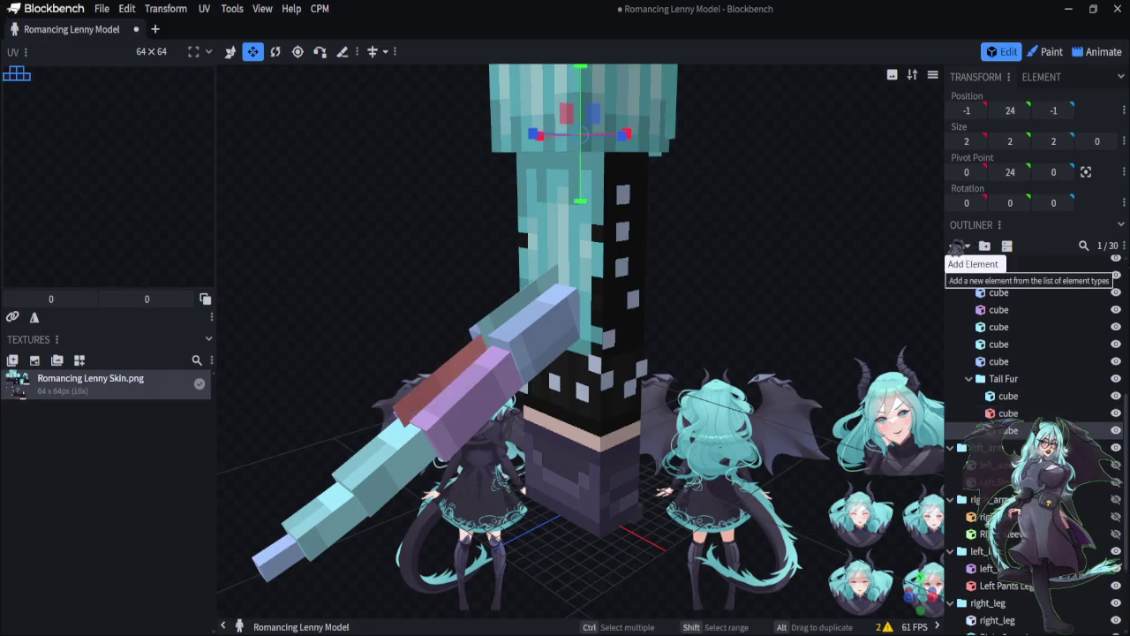
left_click(230, 52)
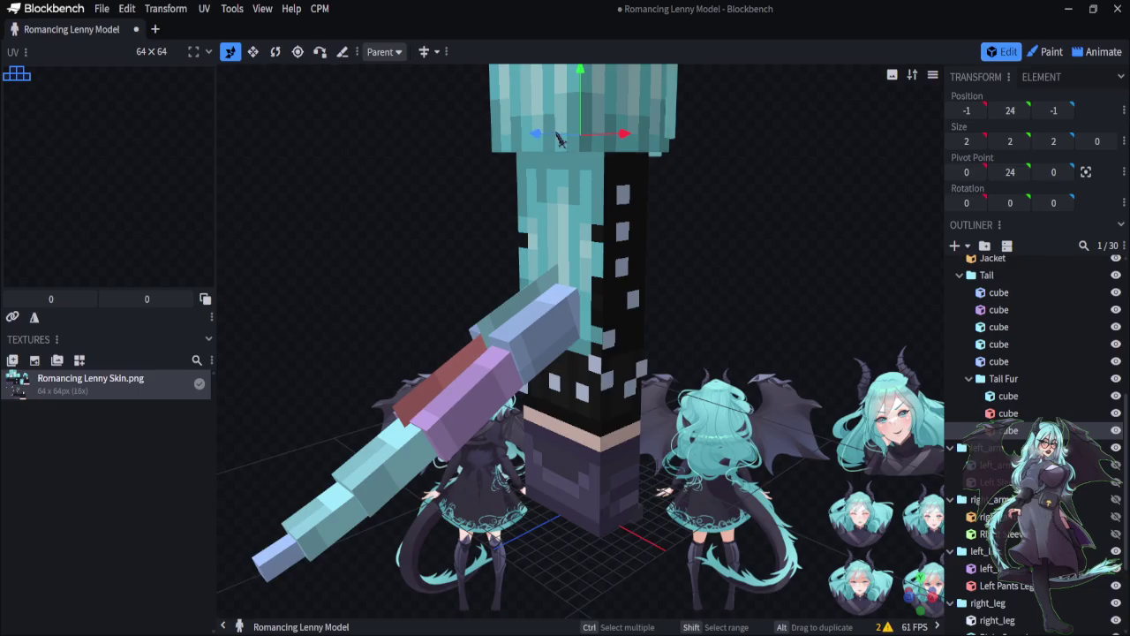
left_click_drag(545, 146, 452, 383)
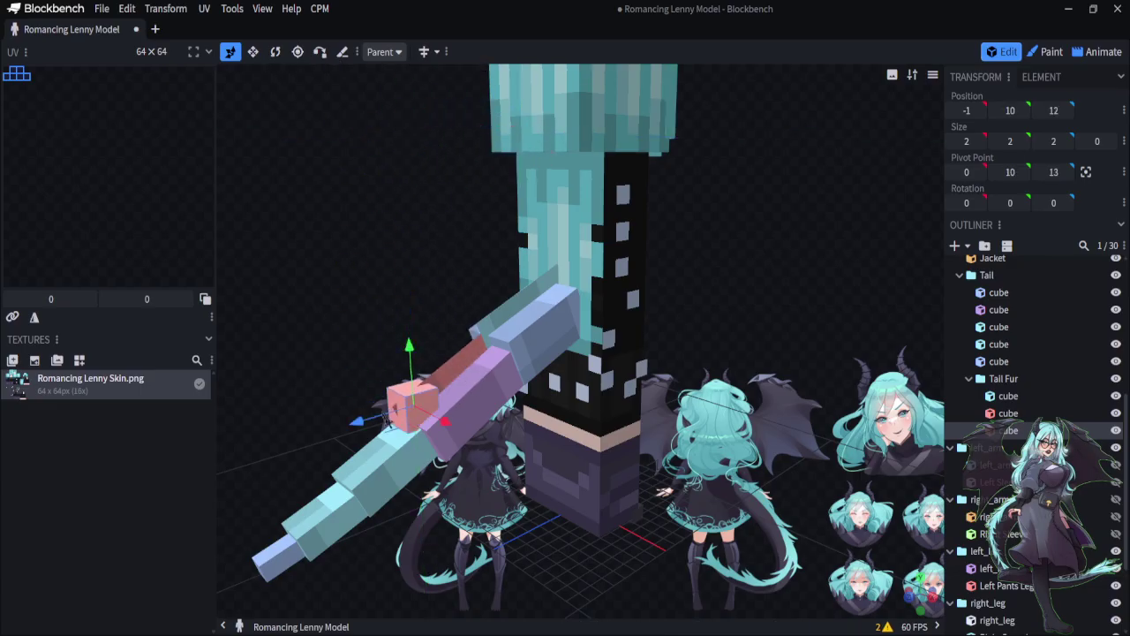
left_click_drag(374, 424, 364, 433)
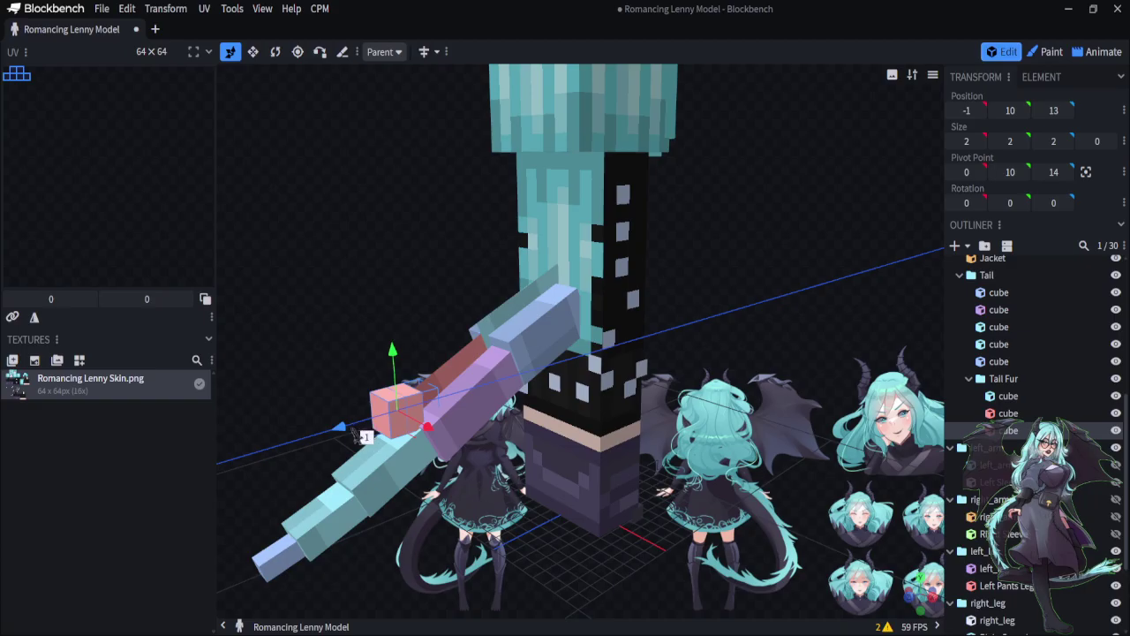
Flatten the third tail fur cube to width 0 and centre it on the tail at X 0
left_click(254, 52)
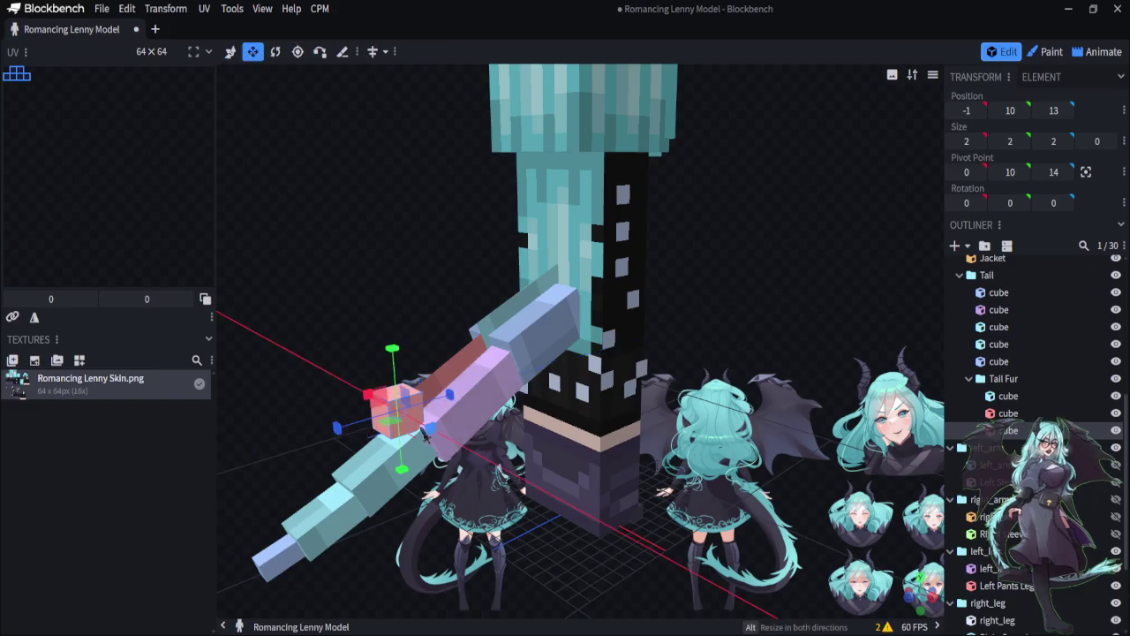
left_click_drag(425, 430, 406, 440)
left_click_drag(315, 227, 402, 248)
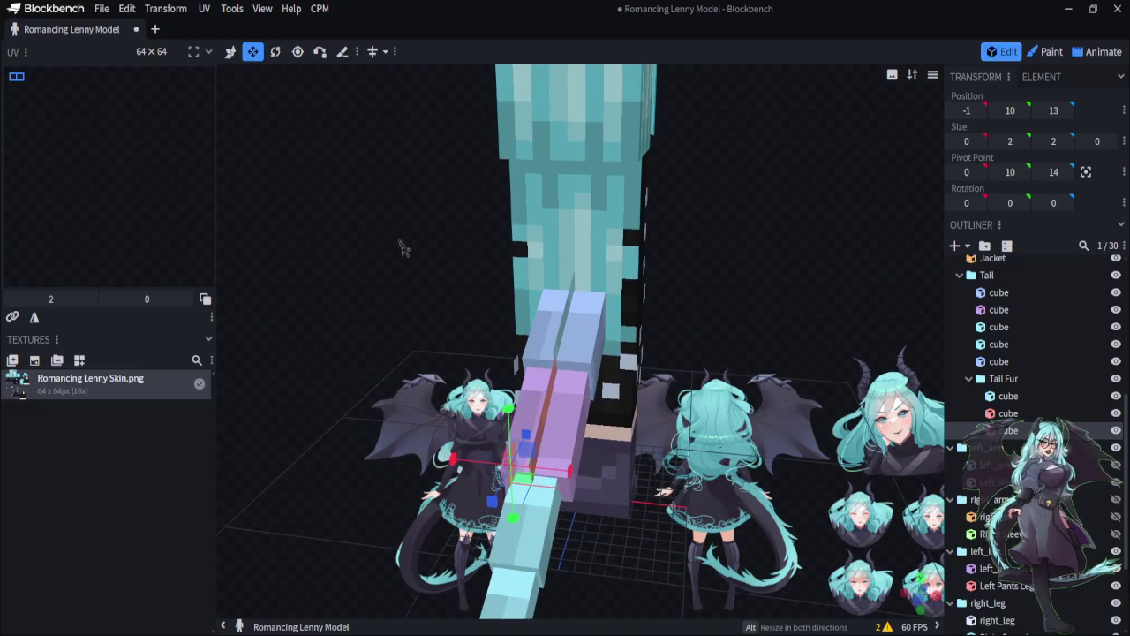
left_click(231, 51)
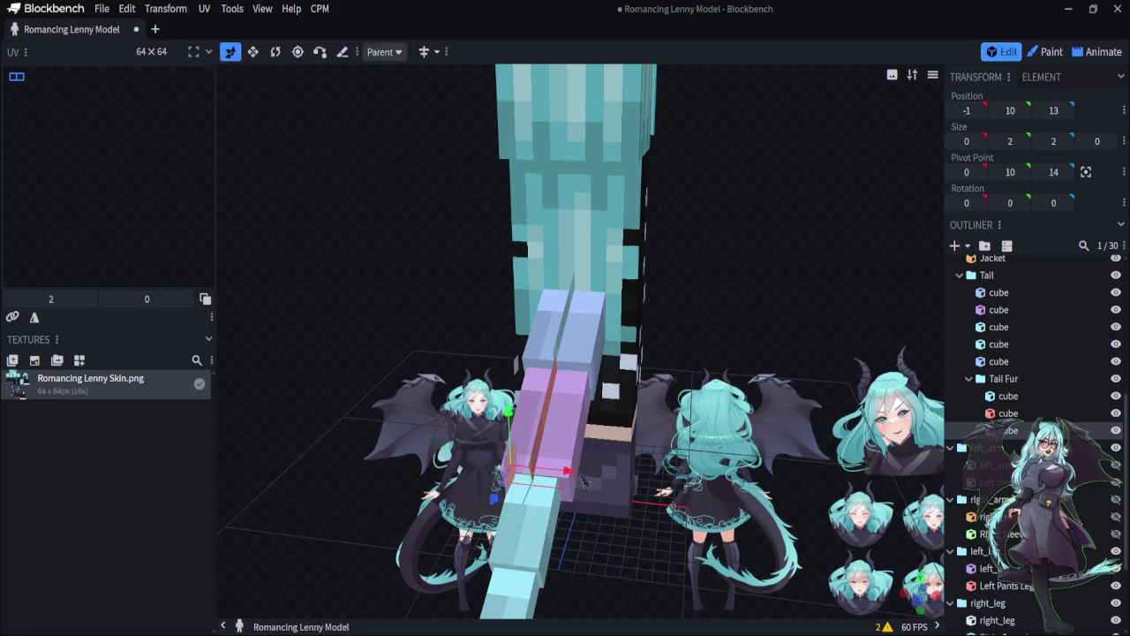
left_click_drag(572, 473, 600, 549)
Tilt the third tail fur plane 25° about the X axis and lower it to Y 8.7
left_click(276, 51)
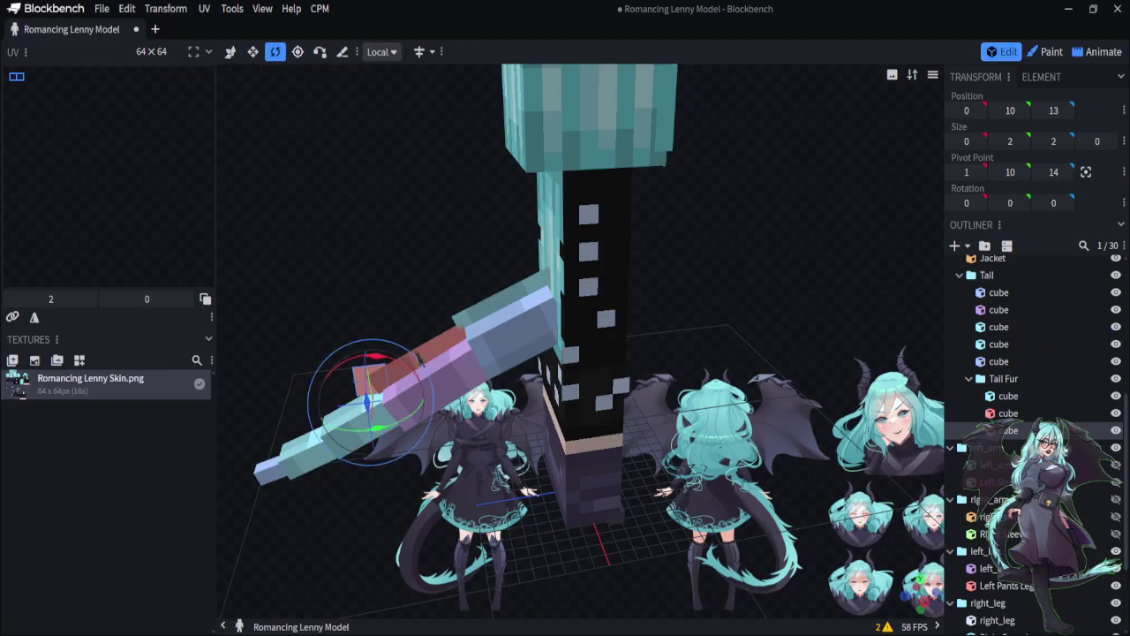
left_click_drag(375, 349, 355, 367)
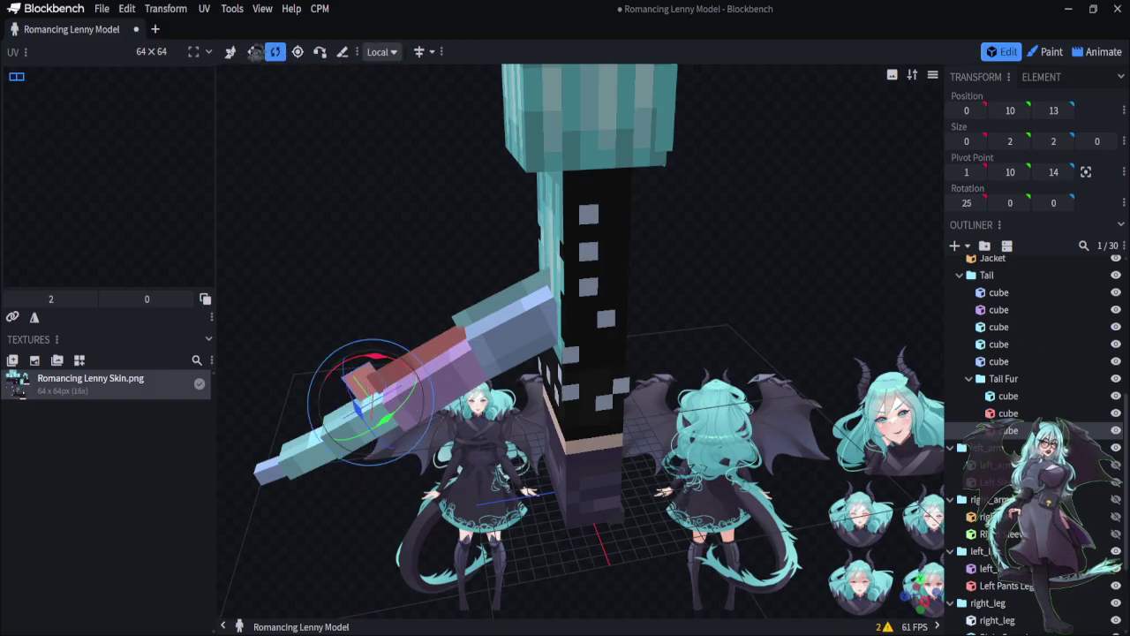
left_click(231, 52)
left_click_drag(359, 349, 374, 421)
left_click_drag(428, 549, 386, 328)
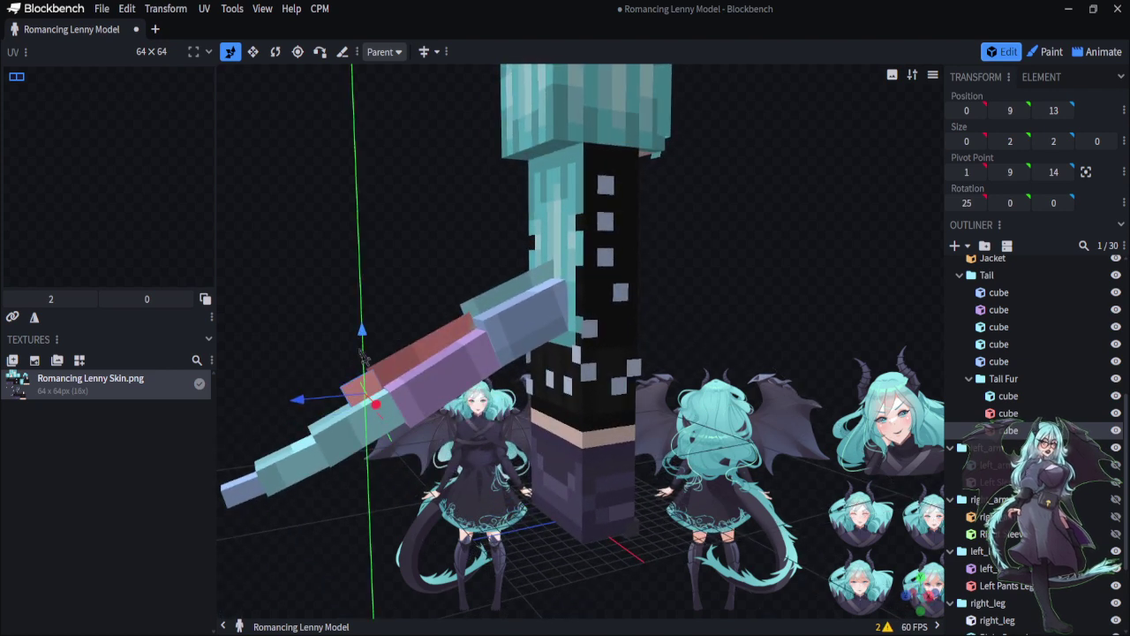
left_click_drag(363, 362, 369, 362)
Lengthen the third tail fur plane to 5 along the third tail segment
left_click(252, 52)
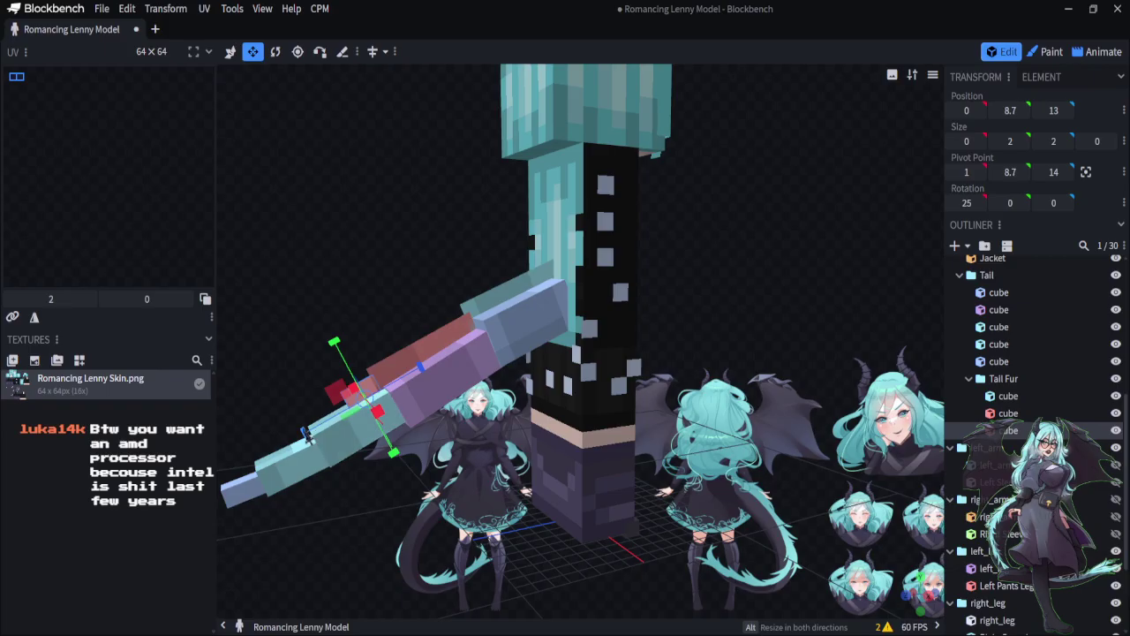
left_click_drag(317, 438, 263, 449)
mouse_move(256, 461)
left_mouse_down()
mouse_move(268, 458)
mouse_move(256, 461)
left_mouse_up()
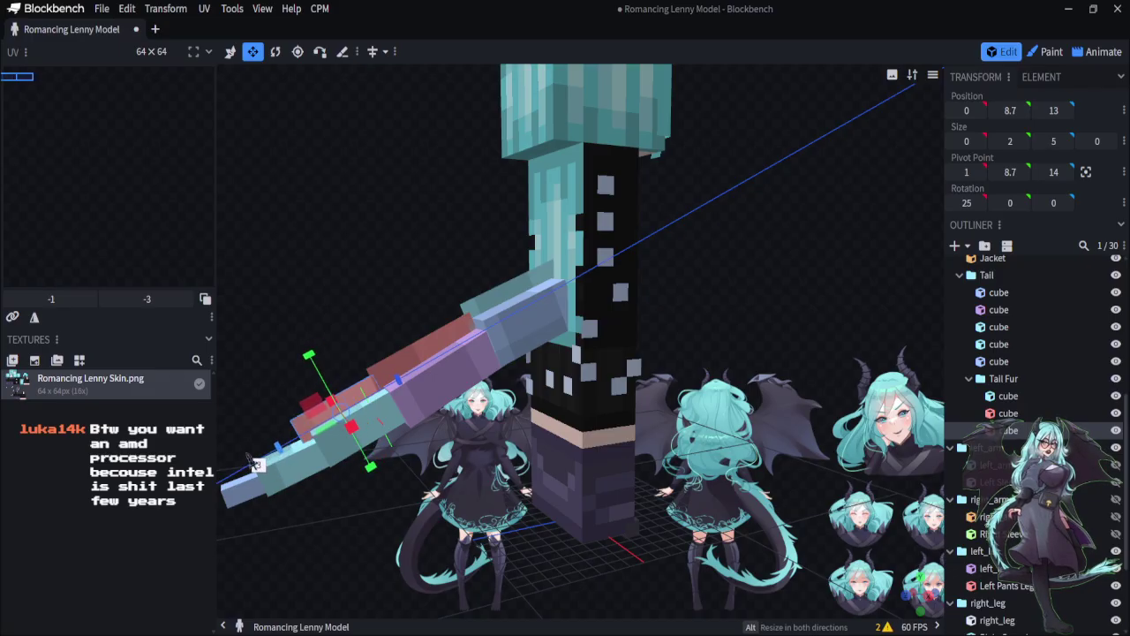
left_click_drag(231, 238, 300, 221)
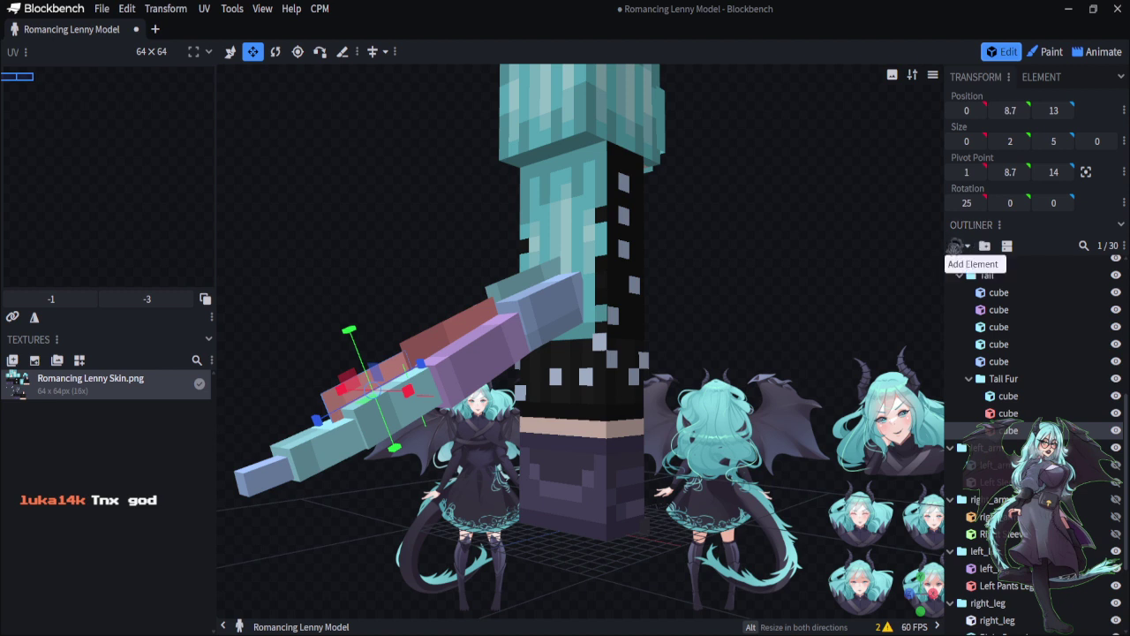
Add a fourth cube to the Tail Fur group and move it to Y 7, Z 17 over the fourth tail segment
left_click(956, 245)
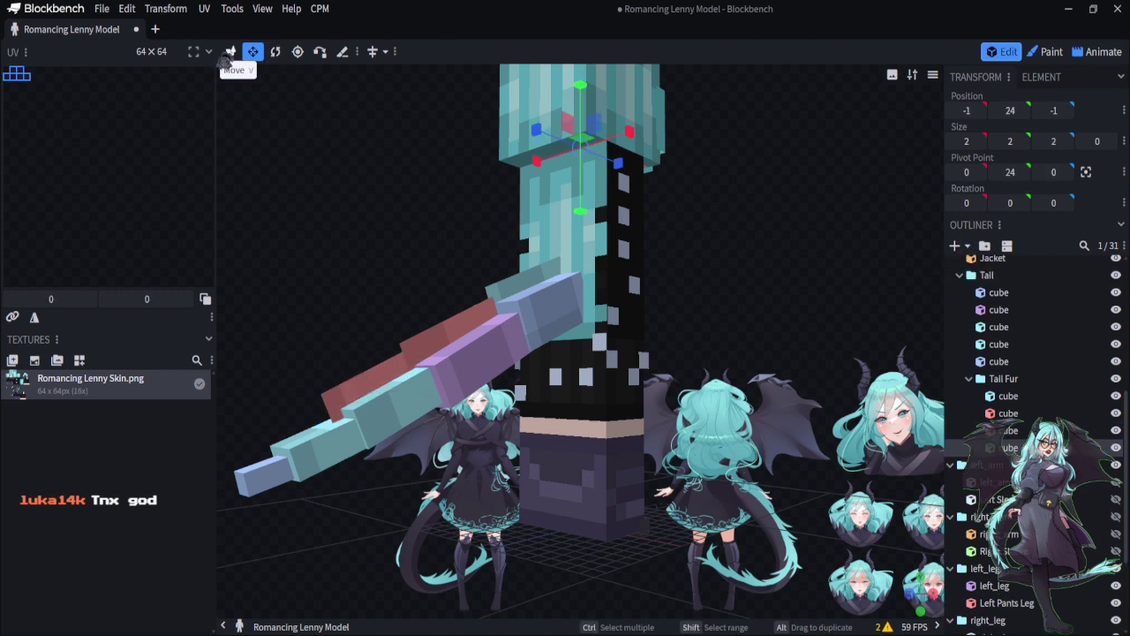
left_click(231, 51)
left_click_drag(548, 141, 336, 221)
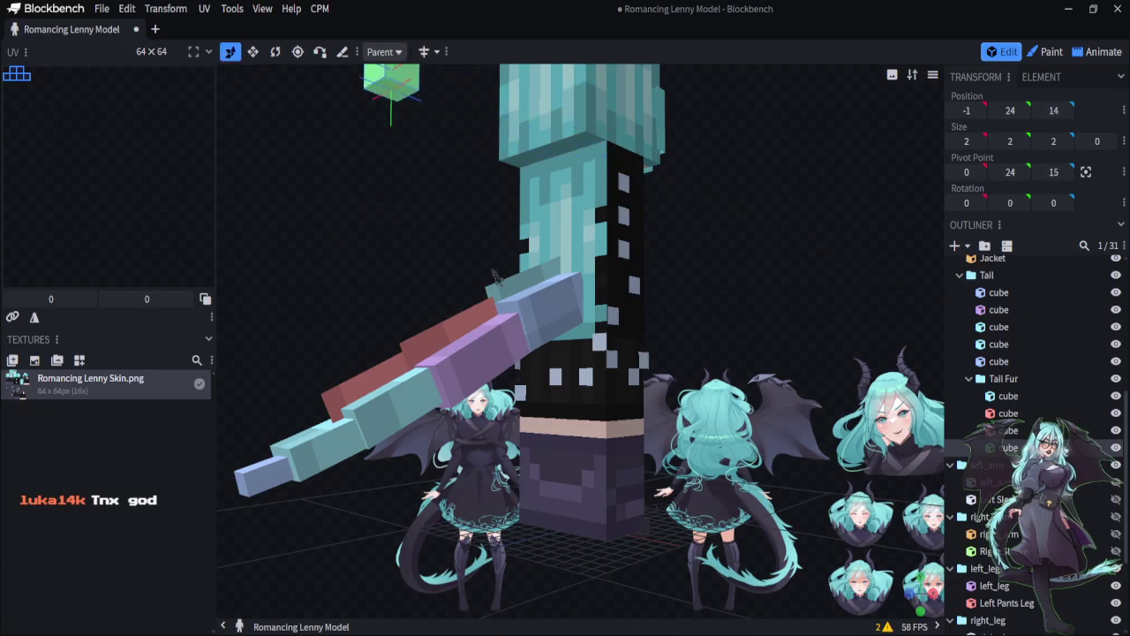
scroll(453, 128, "down", 2)
left_click_drag(453, 129, 358, 350)
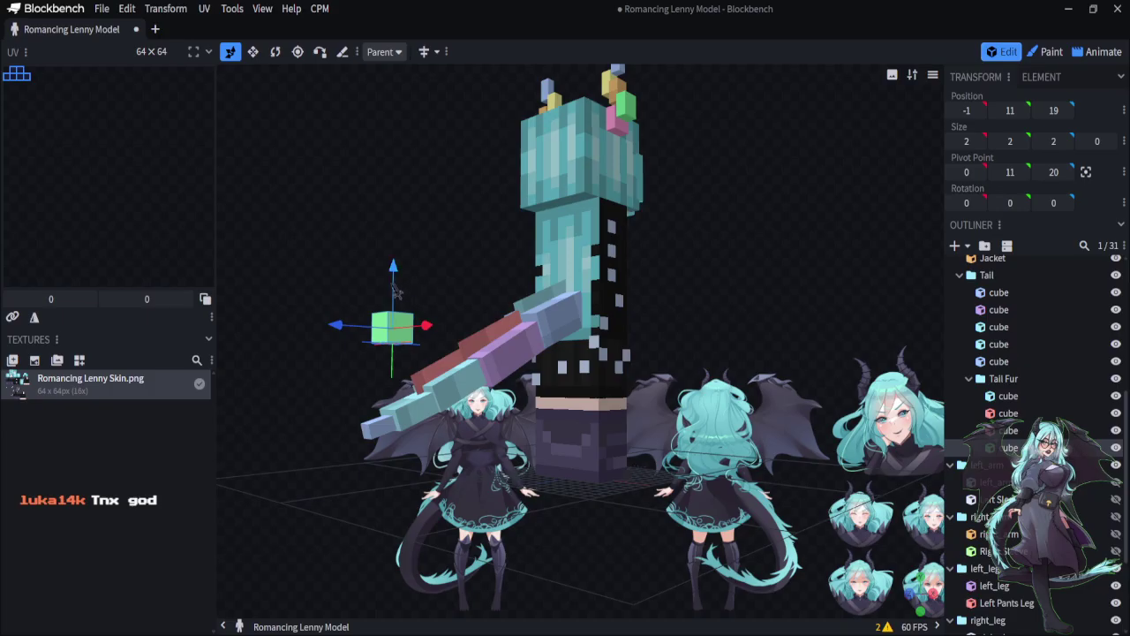
left_click_drag(402, 284, 401, 342)
mouse_move(549, 503)
left_mouse_down()
mouse_move(640, 552)
mouse_move(707, 548)
mouse_move(618, 543)
mouse_move(530, 512)
left_mouse_up()
left_click_drag(388, 470, 399, 475)
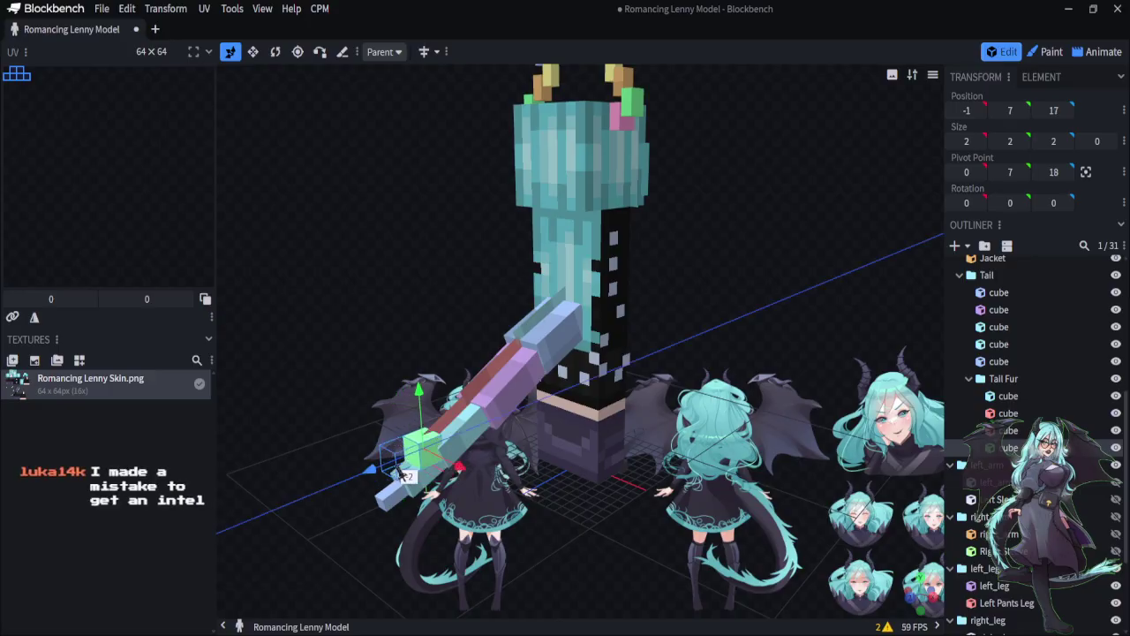
Flatten the fourth tail fur cube to width 0 and centre it on the tail at X 0
left_click(252, 52)
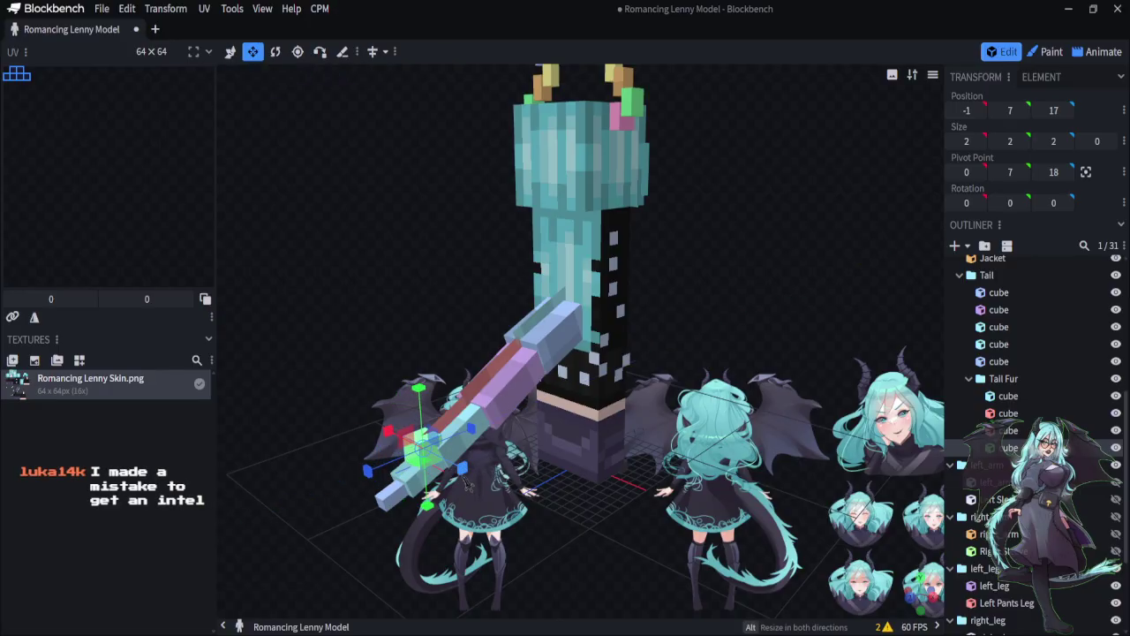
left_click_drag(462, 468, 446, 461)
left_click_drag(323, 334, 400, 317)
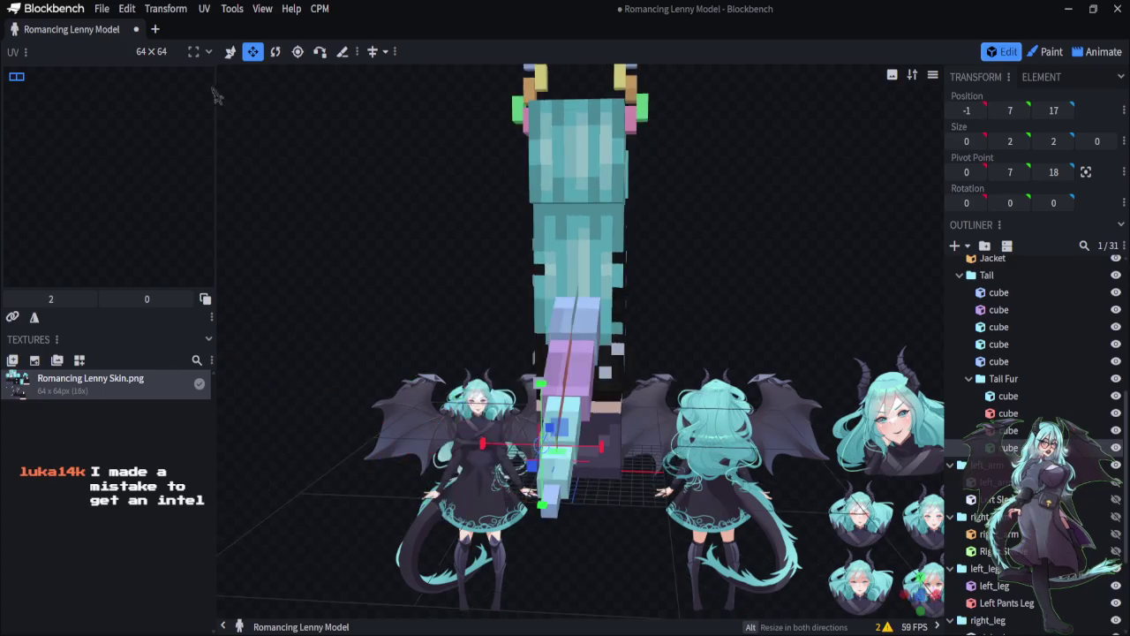
left_click(230, 51)
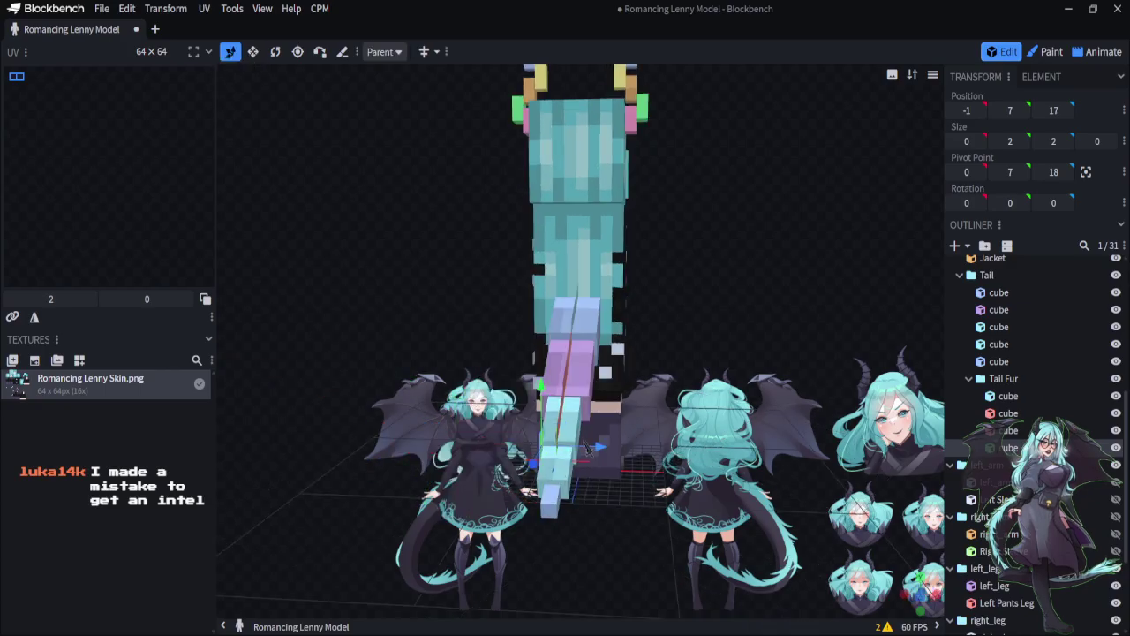
left_click_drag(588, 450, 558, 547)
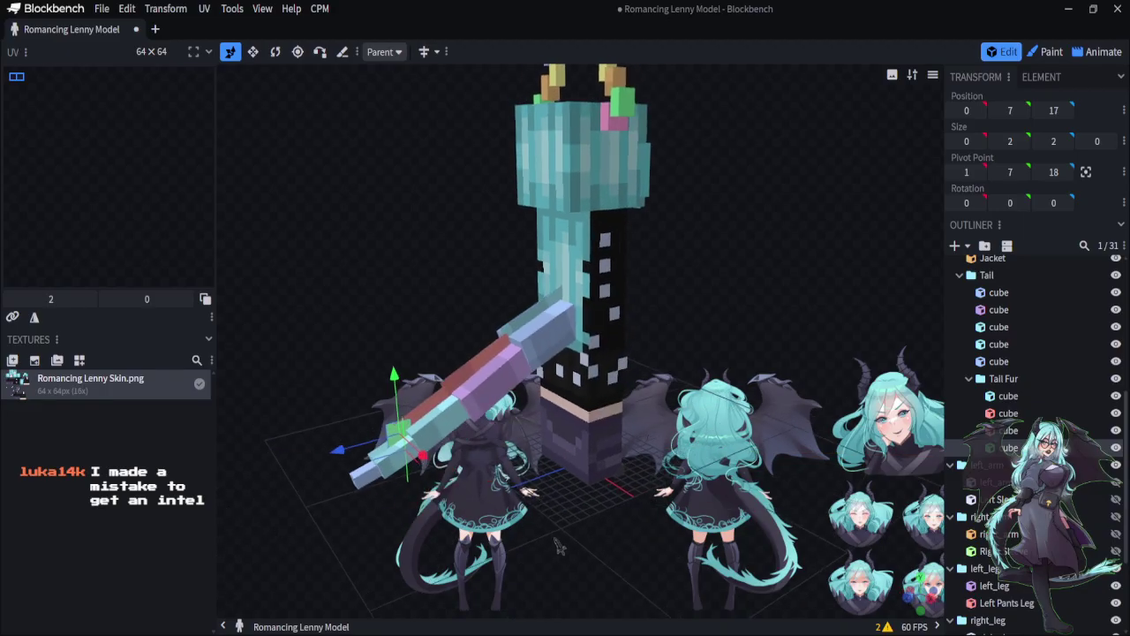
Tilt the fourth tail fur plane 22.5° about the X axis and lower it to Y 6.5
left_click(276, 51)
left_click_drag(378, 422, 397, 448)
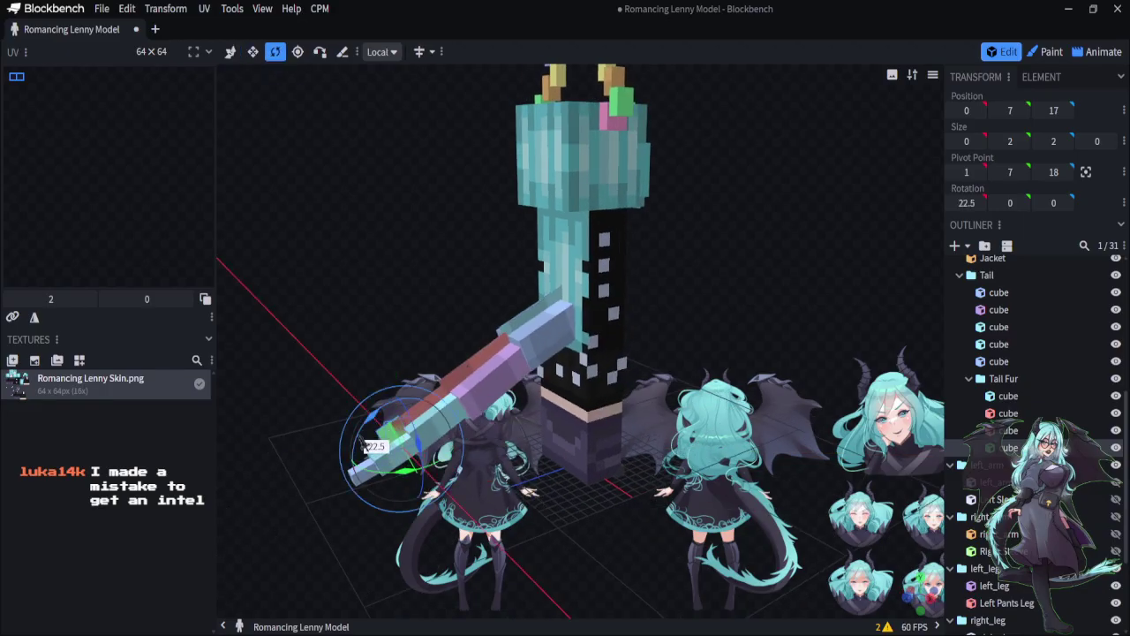
key("v")
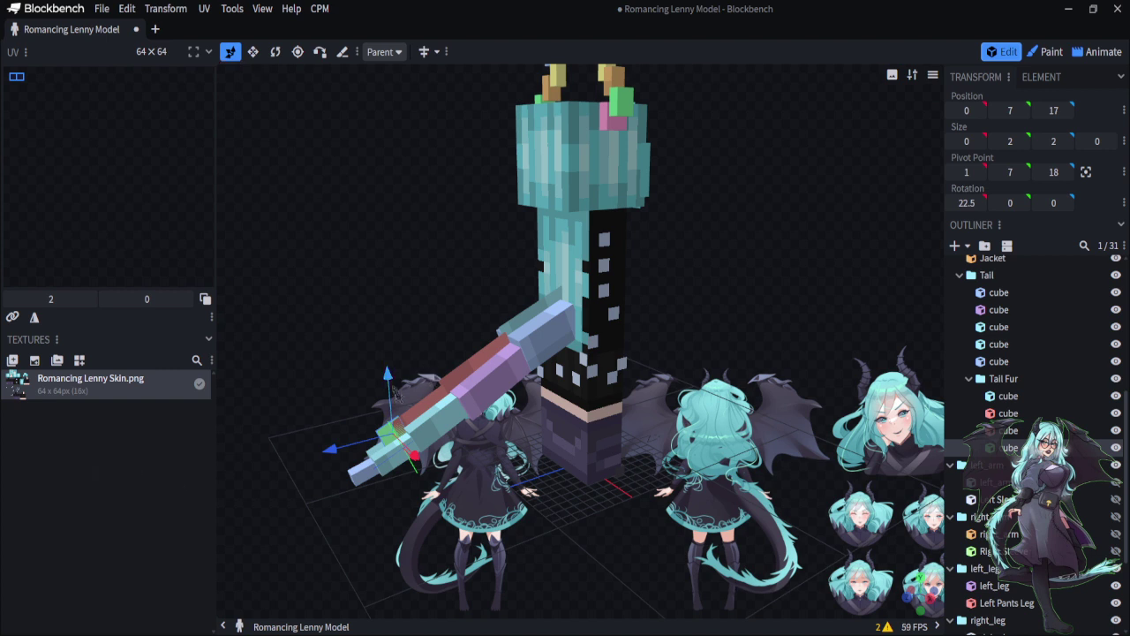
left_click_drag(396, 392, 390, 409)
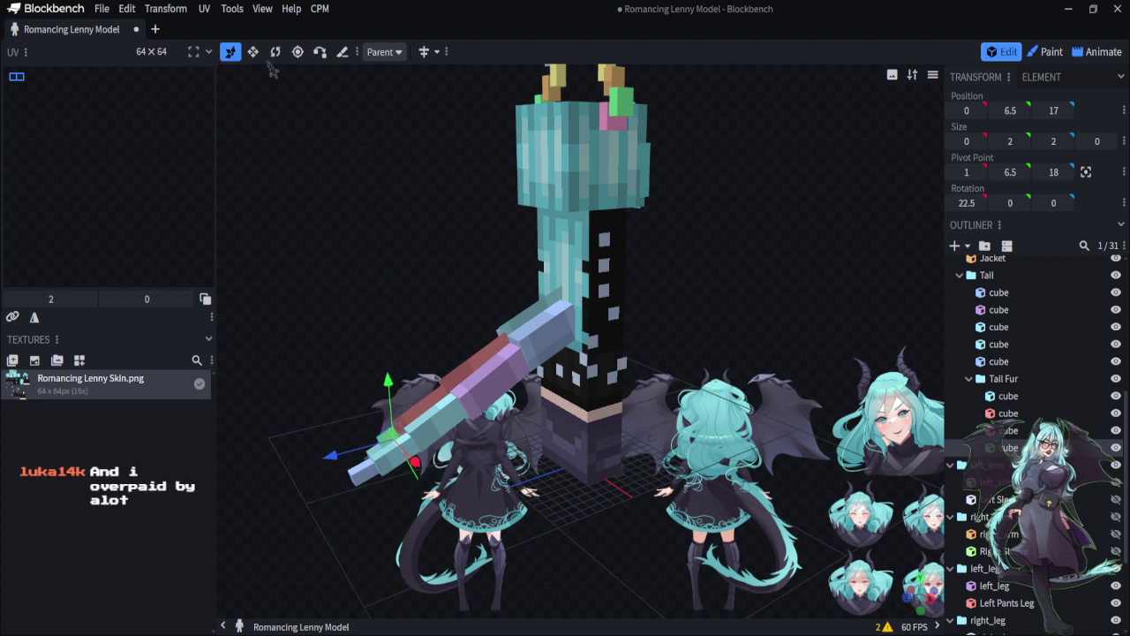
Lengthen the fourth tail fur plane to 6 along the tail tip and deselect it
left_click(253, 53)
left_click_drag(344, 484, 292, 514, "alt")
left_click_drag(703, 459, 796, 504)
scroll(1033, 398, "down", 3)
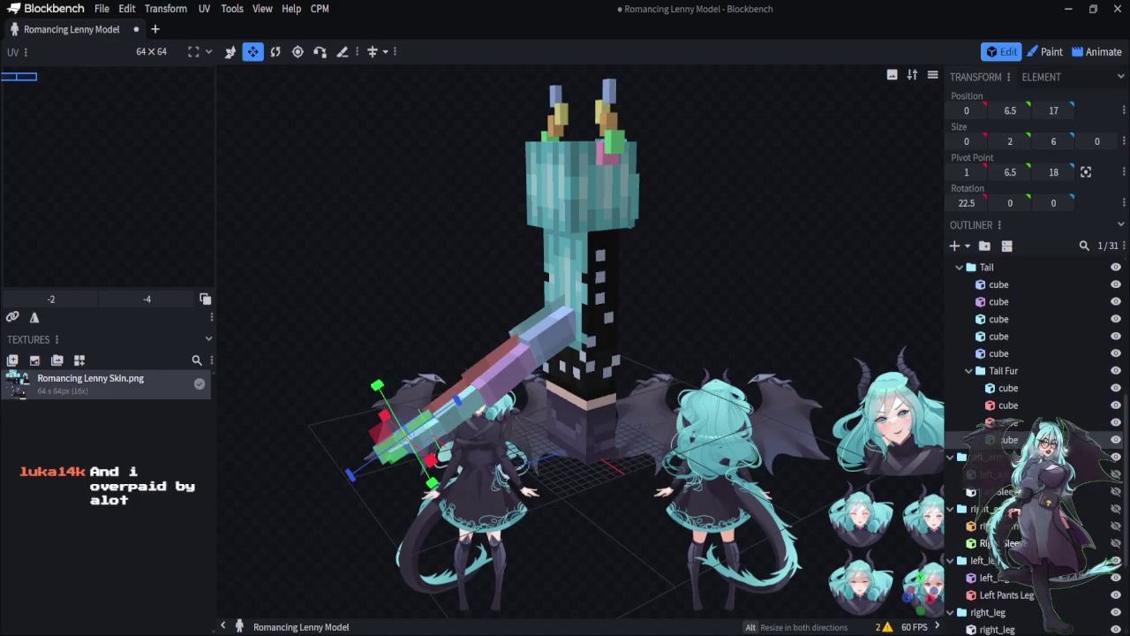
left_click(370, 521)
Examine the tail, its fur planes and the overall model from the side, back and front against the reference sheet
left_click_drag(371, 521, 333, 512)
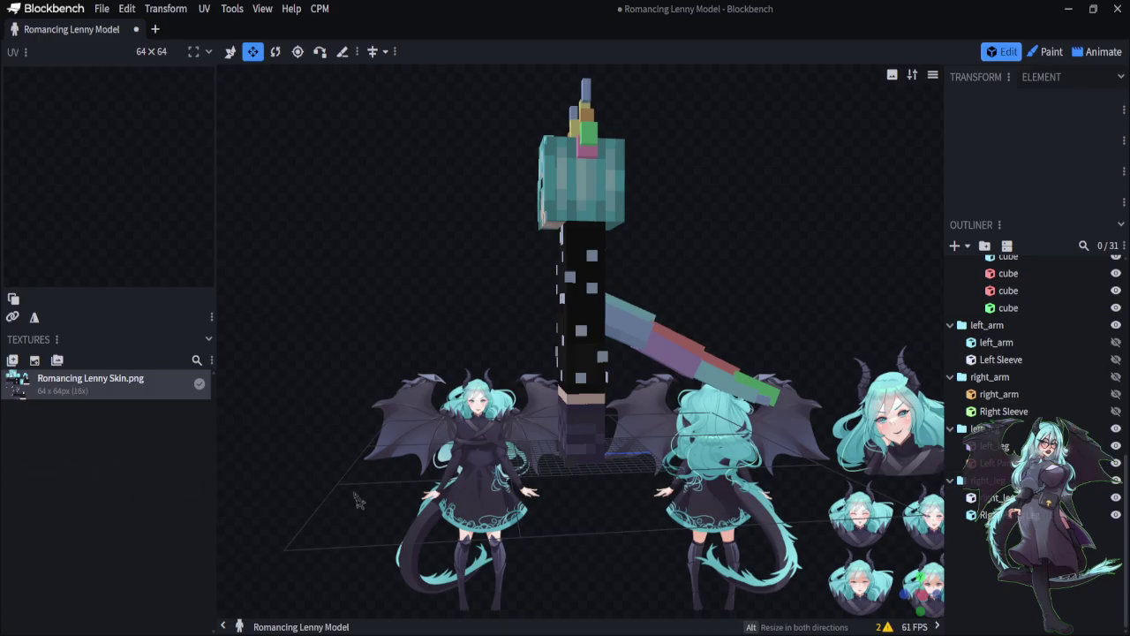
scroll(357, 500, "down", 4)
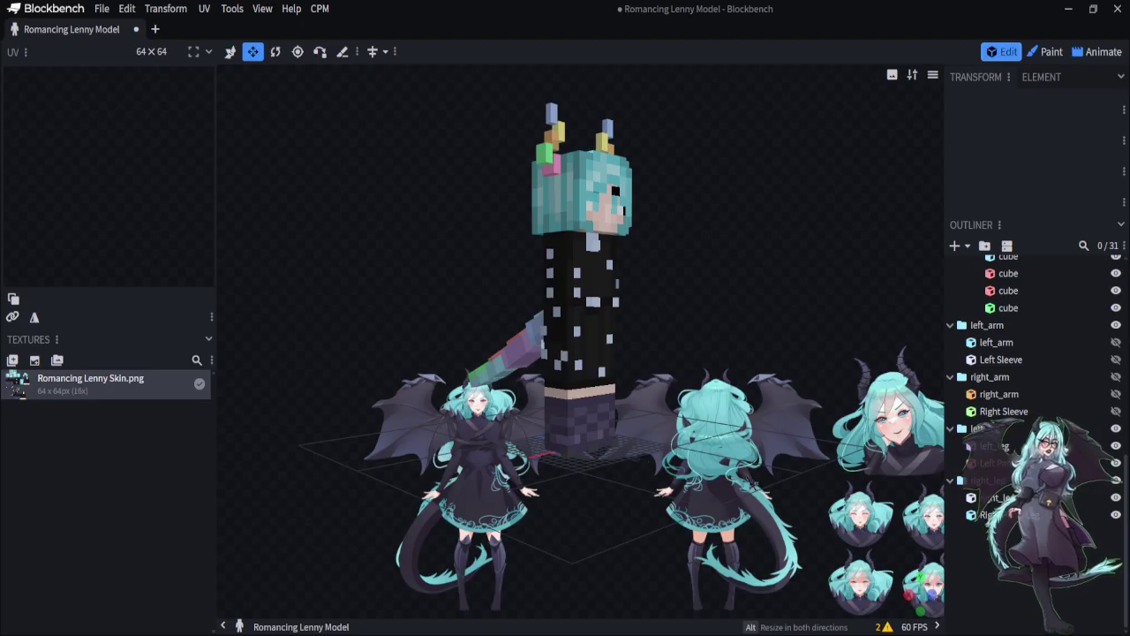
scroll(1021, 325, "up", 4)
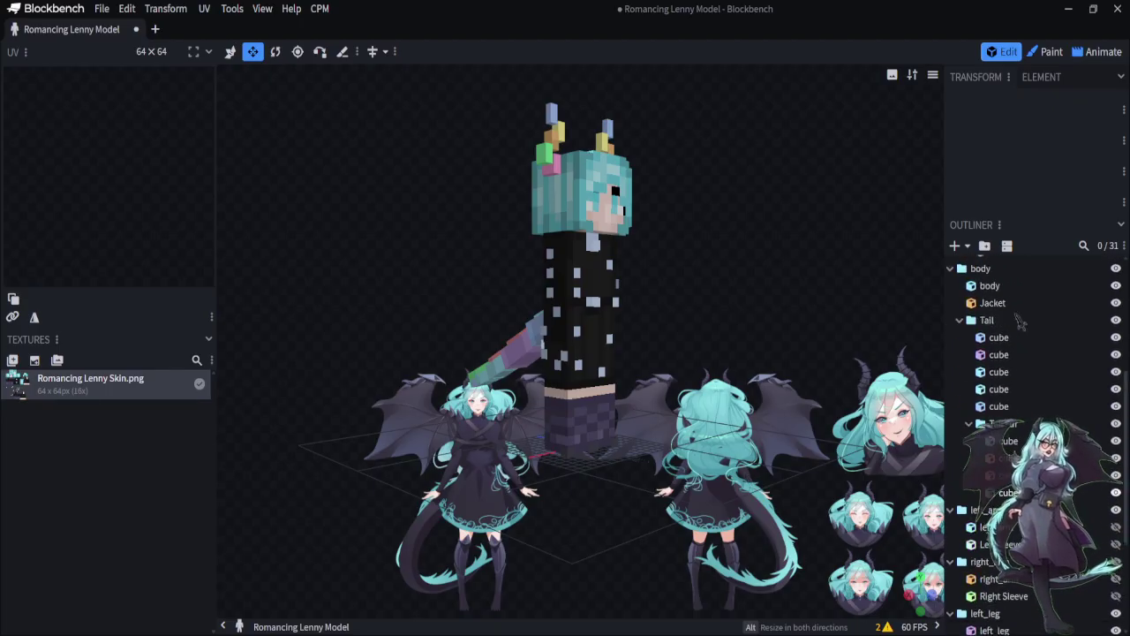
scroll(804, 285, "down", 2)
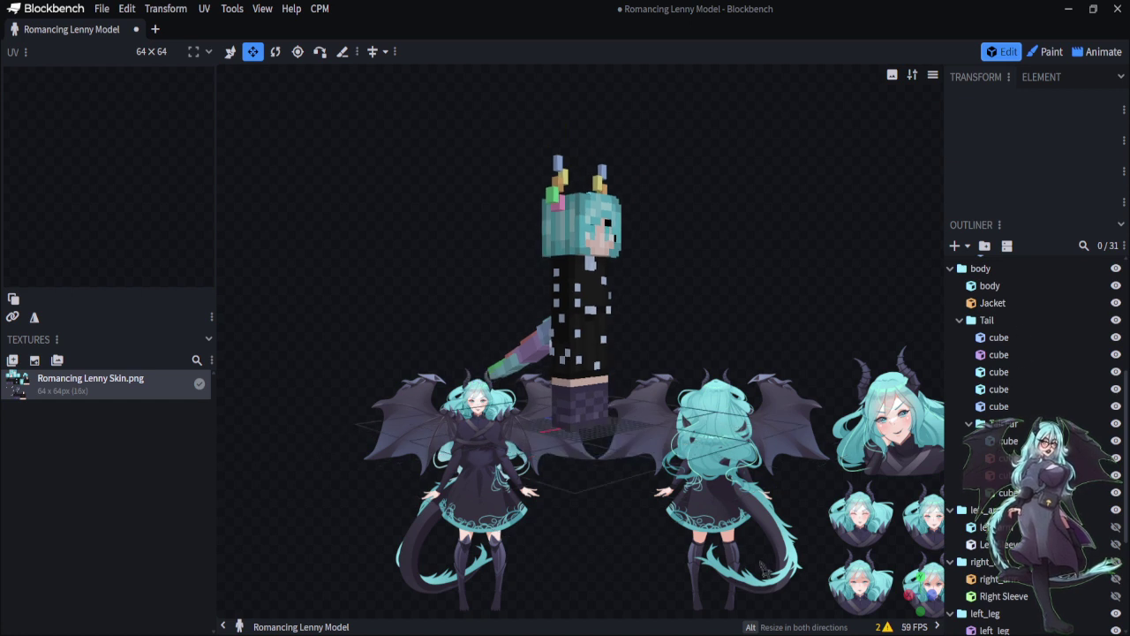
left_click_drag(767, 569, 309, 562)
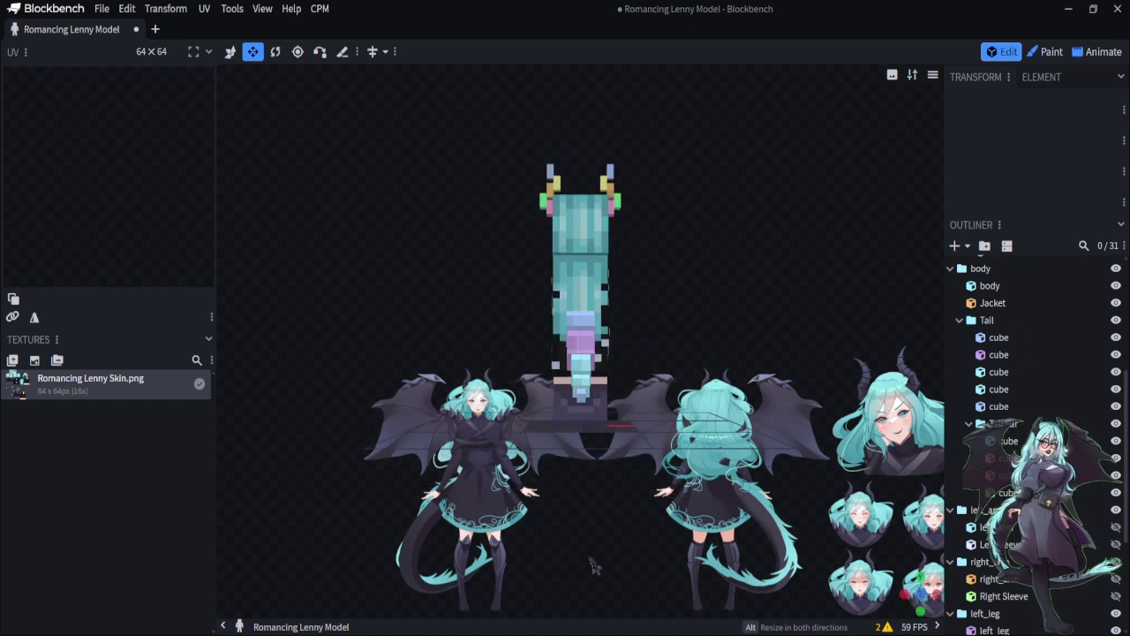
left_click_drag(591, 565, 771, 574)
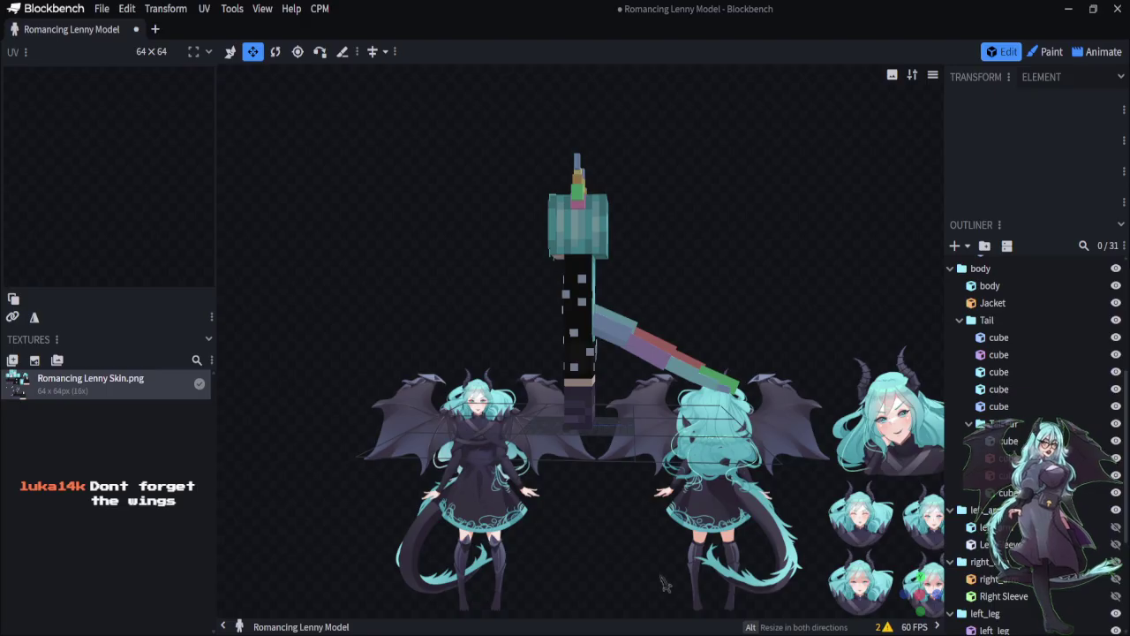
scroll(661, 584, "up", 2)
scroll(656, 588, "down", 3)
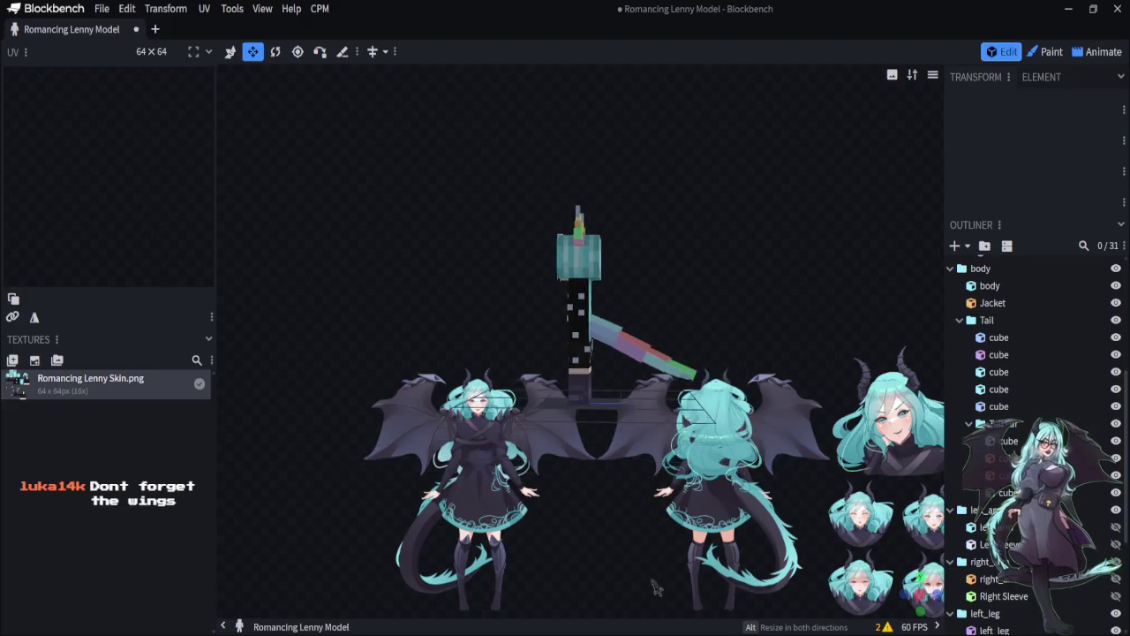
left_click_drag(656, 588, 285, 604)
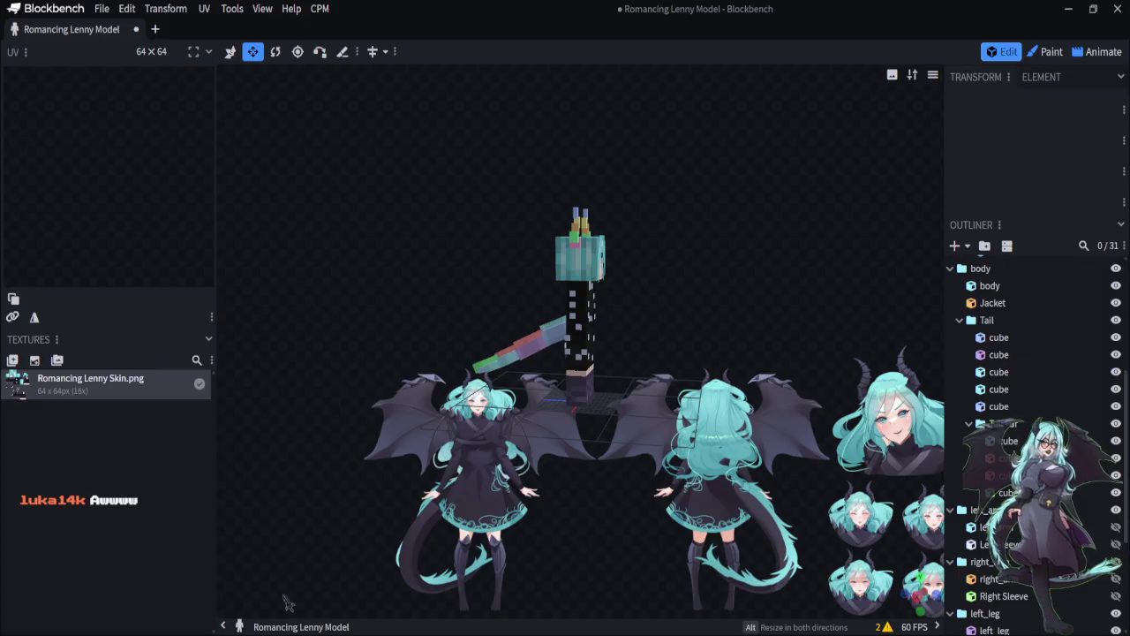
left_click_drag(323, 521, 578, 521)
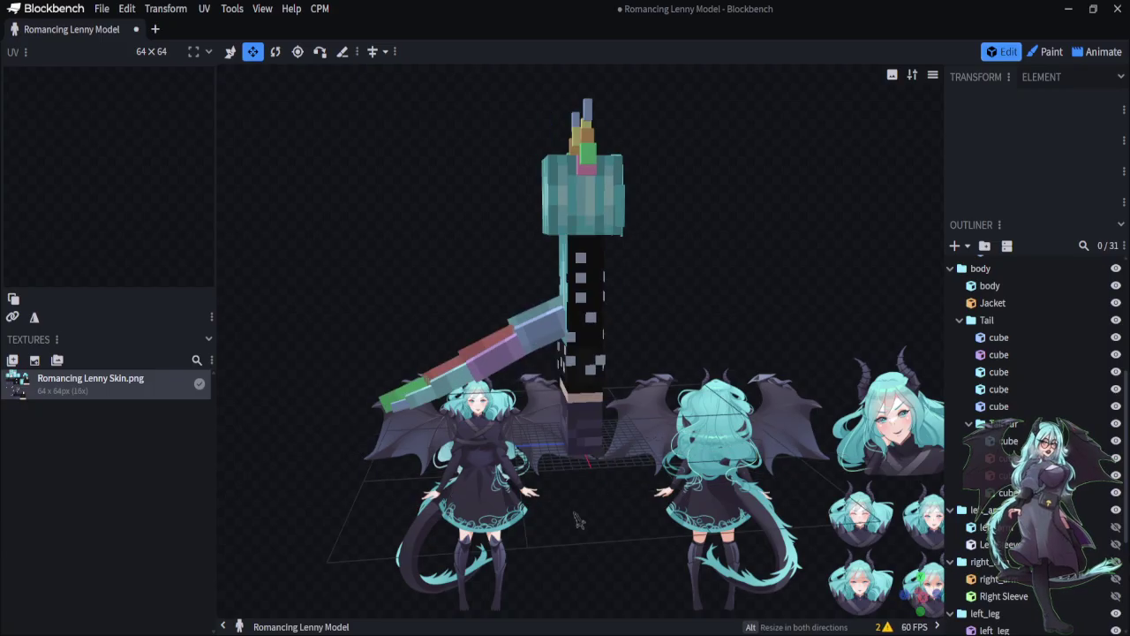
left_click(1041, 77)
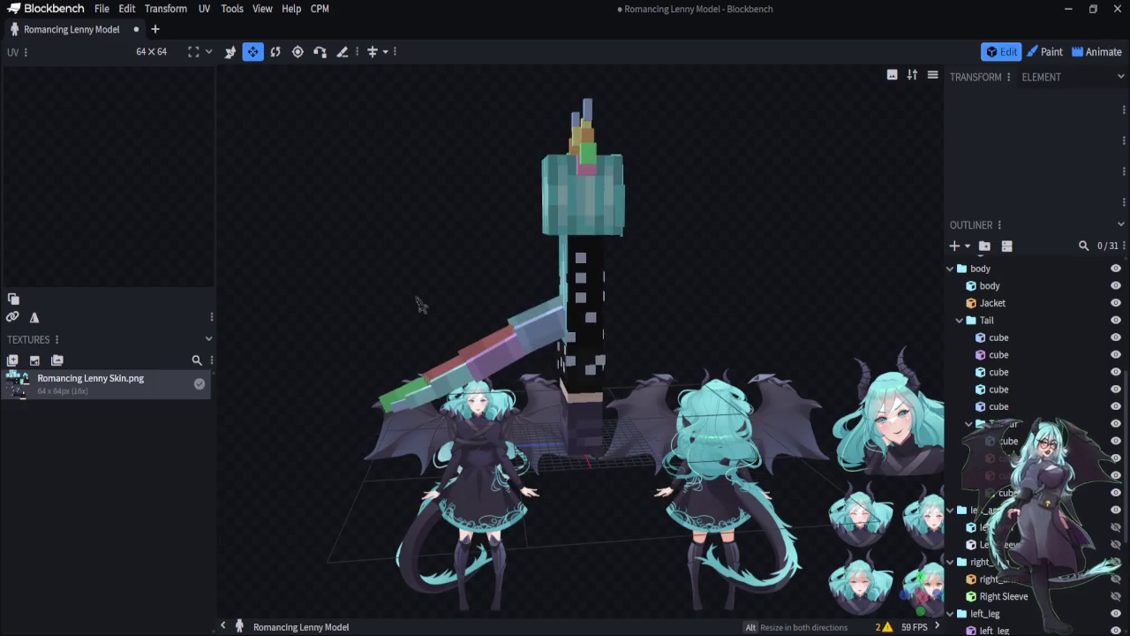